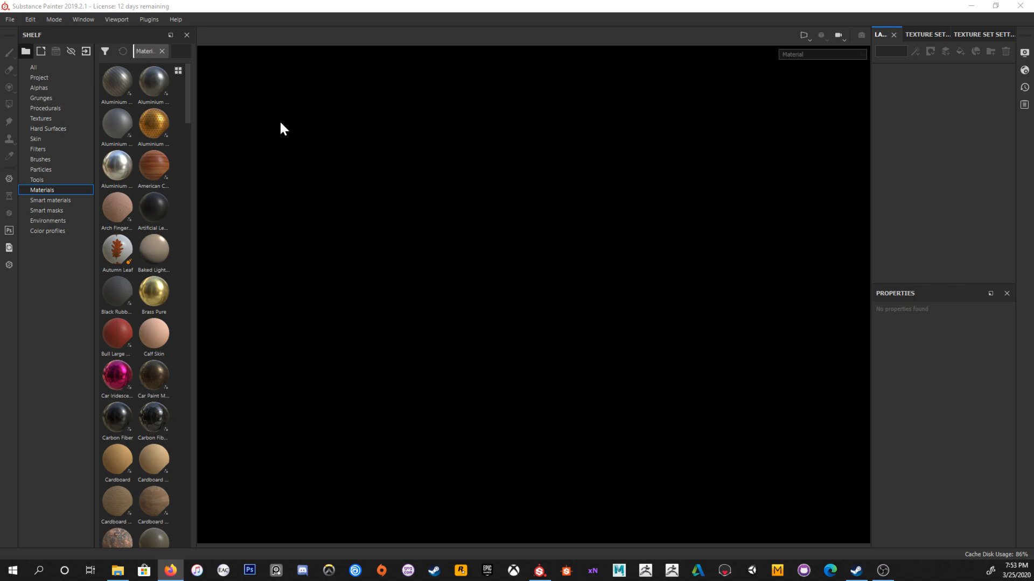
Step: Start a new project, keeping the Unreal Engine 4 (allegorithmic) template in the project setup
left_click(11, 20)
left_click(10, 21)
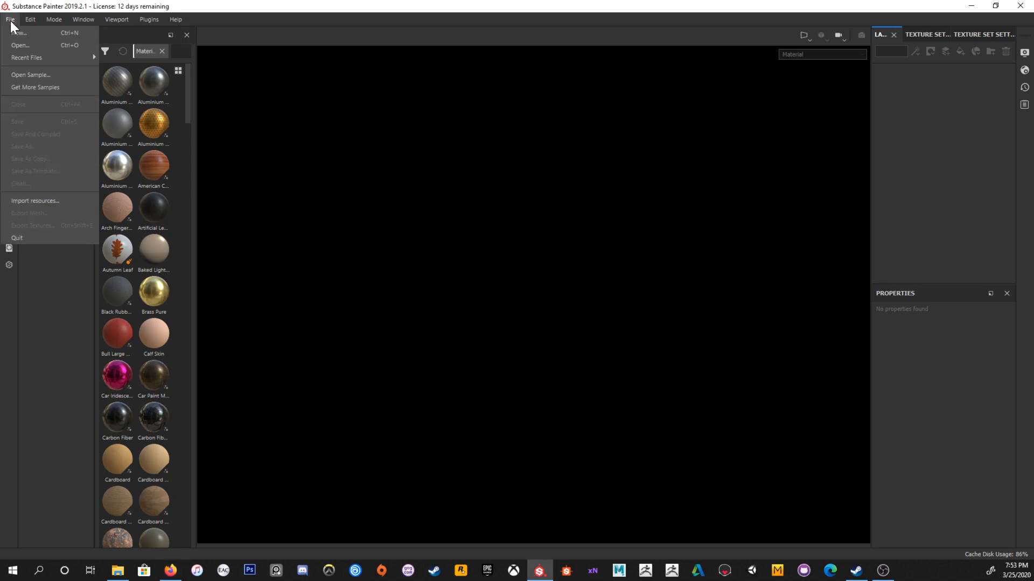
left_click(17, 34)
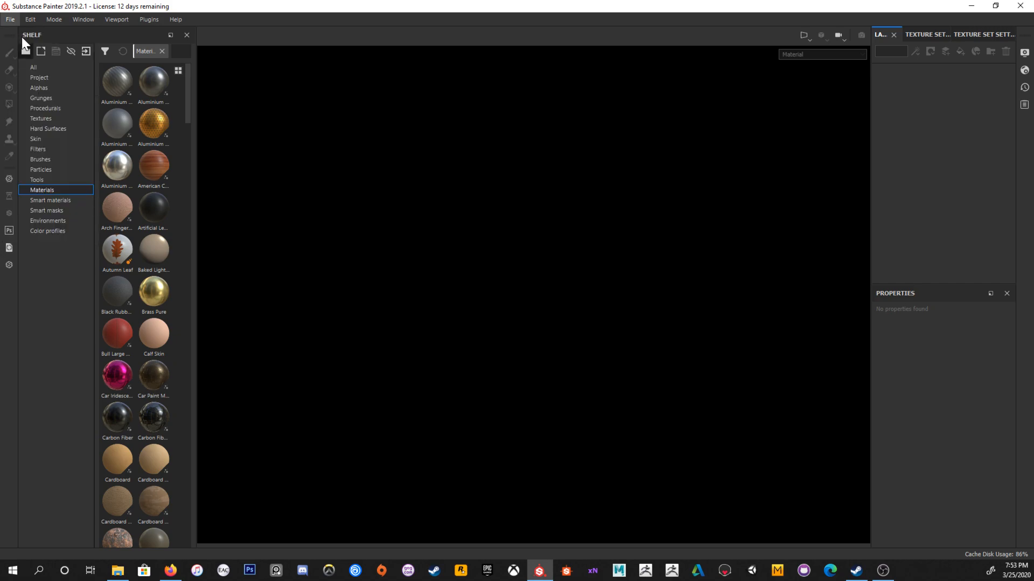
left_click_drag(473, 132, 463, 109)
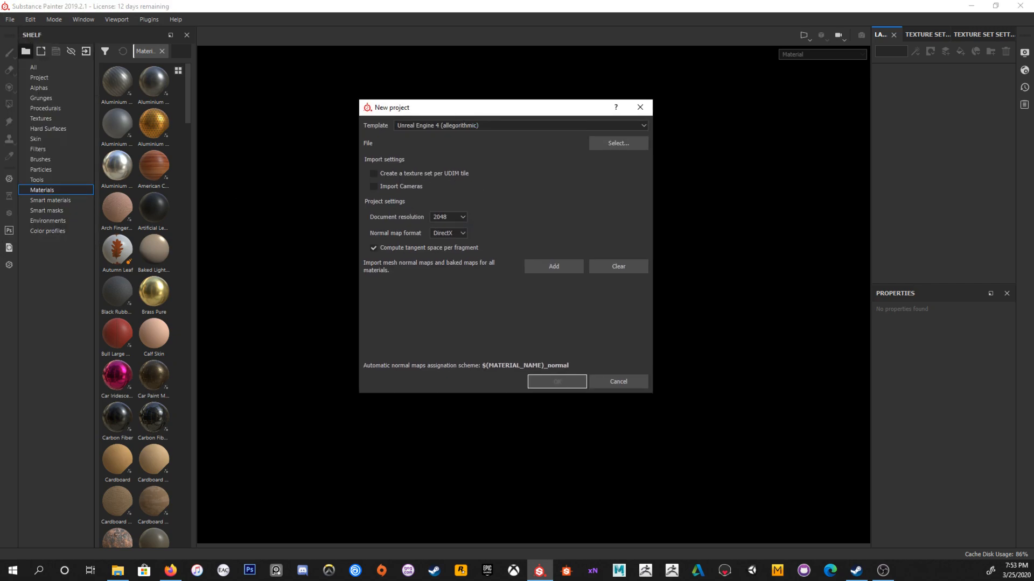
key("alt+Tab")
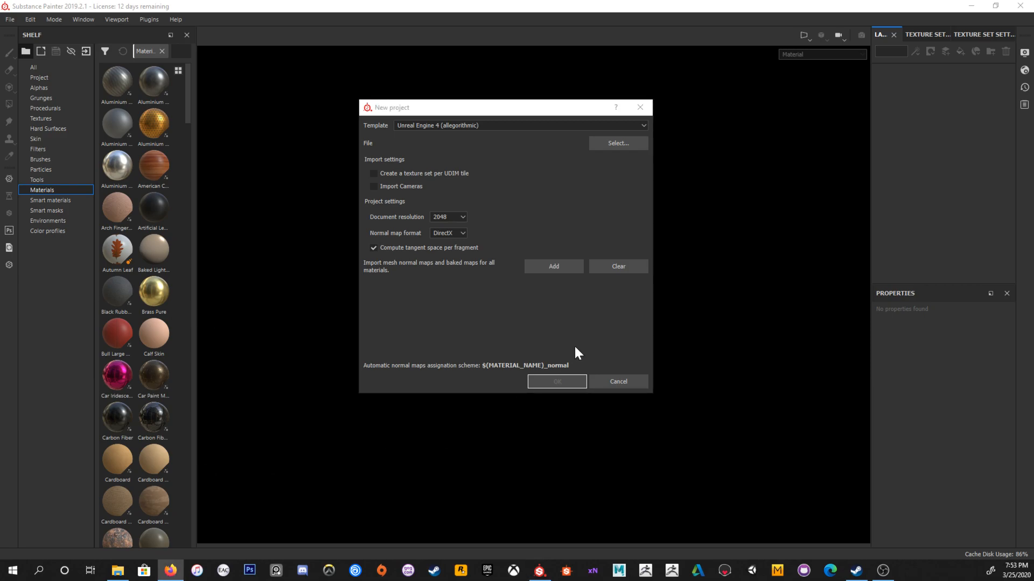
left_click_drag(547, 108, 547, 98)
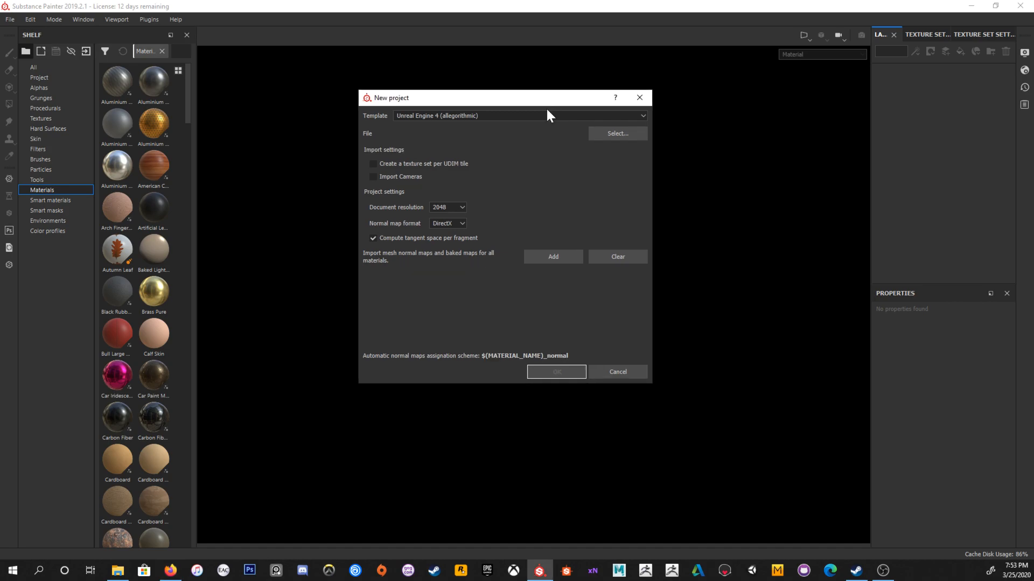
Step: Browse for the project's mesh file, going from the Aliens Art Test SP folder up to Documents
left_click(611, 138)
left_click(606, 138)
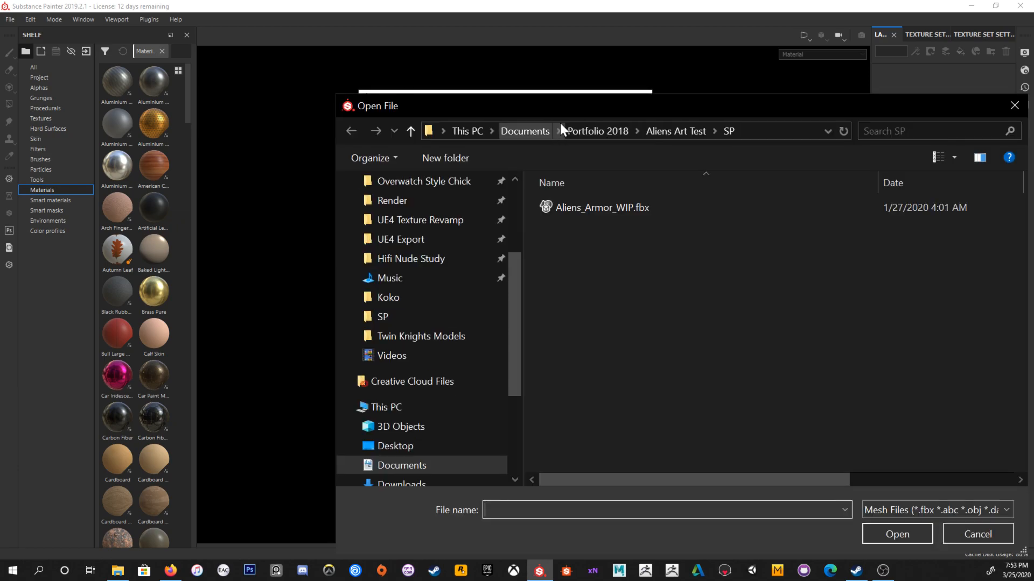
left_click_drag(568, 105, 387, 54)
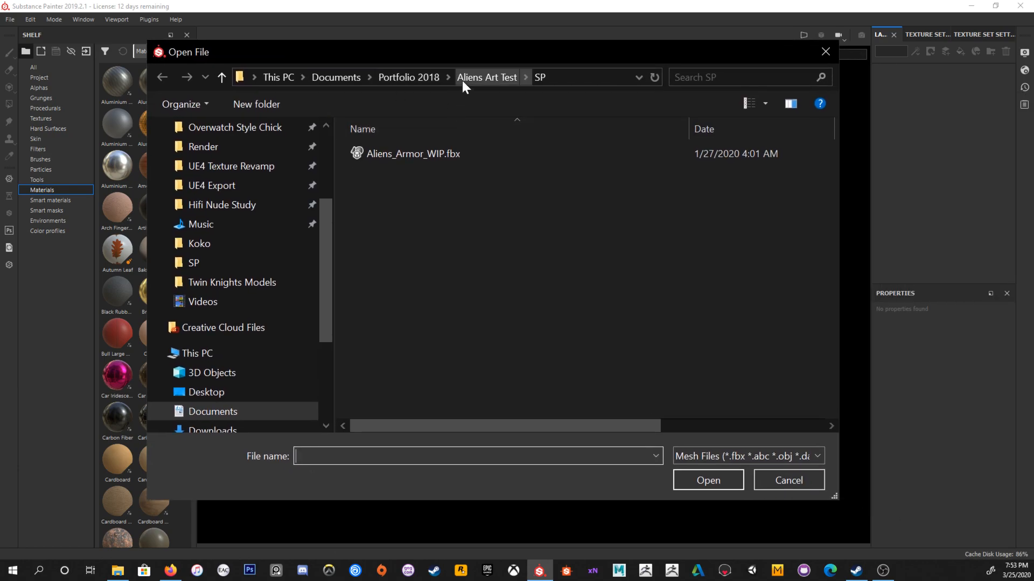
left_click(405, 76)
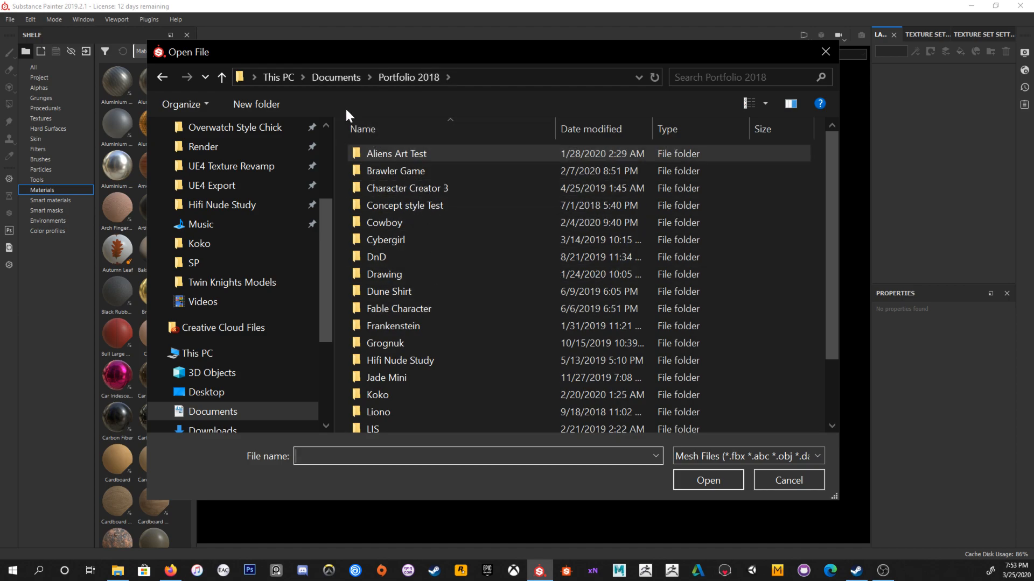
left_click(340, 79)
Step: Choose SM_Bayonet_01.FBX from the SubstancePainter Demo folder as the project's mesh
scroll(492, 302, "down", 3)
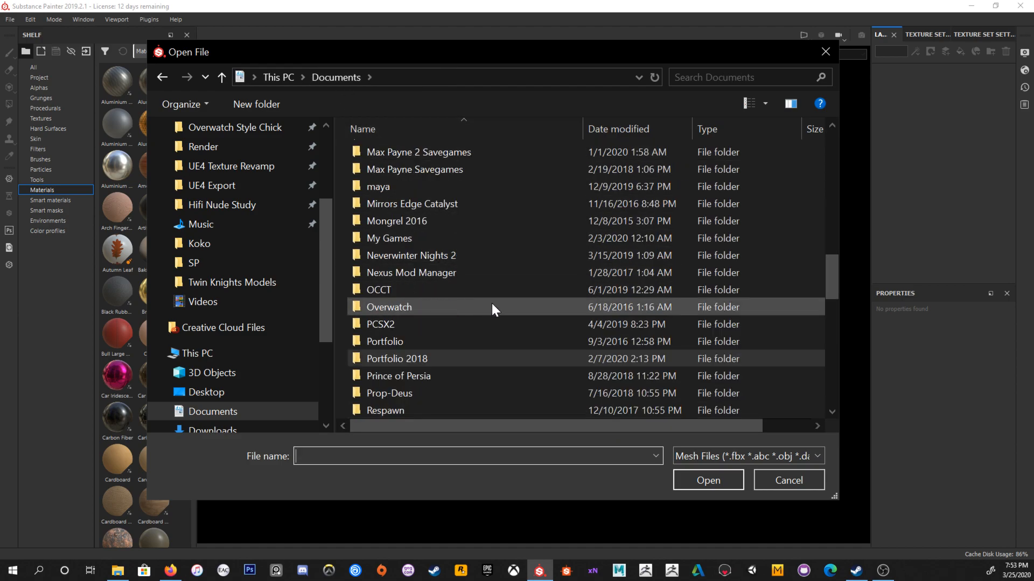
scroll(476, 287, "down", 3)
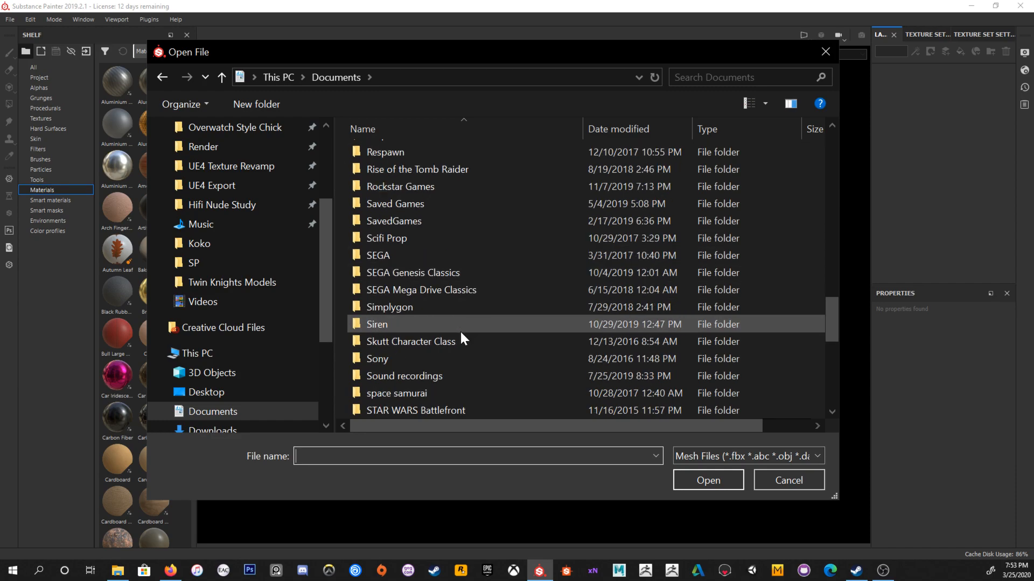
scroll(467, 299, "up", 5)
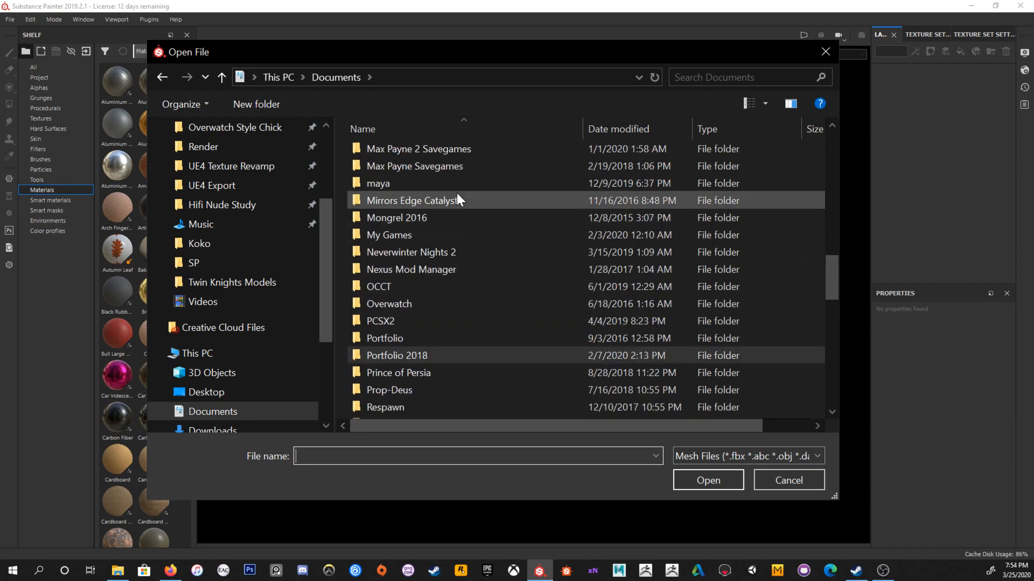
scroll(460, 216, "down", 3)
type("s")
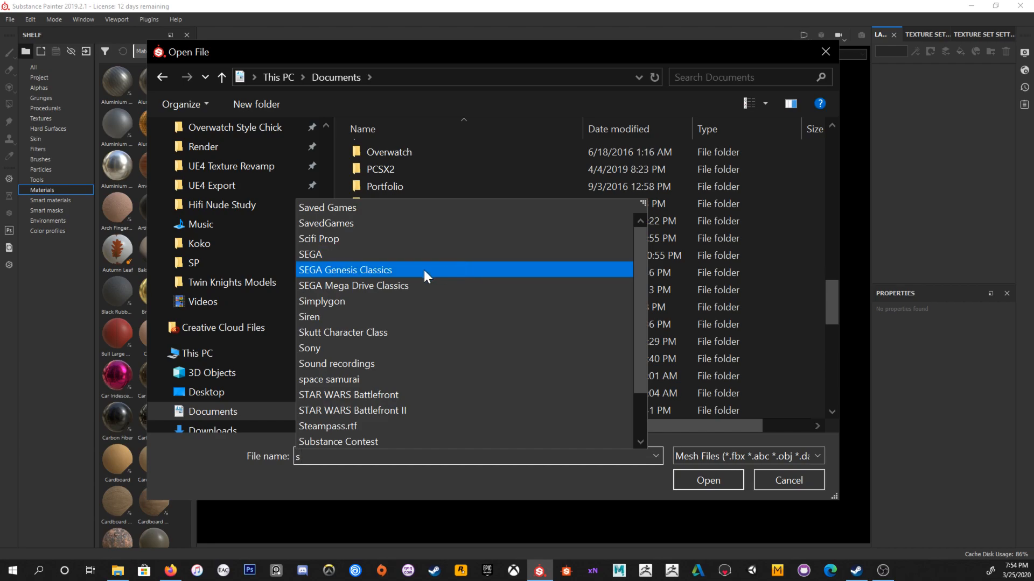
scroll(363, 442, "down", 1)
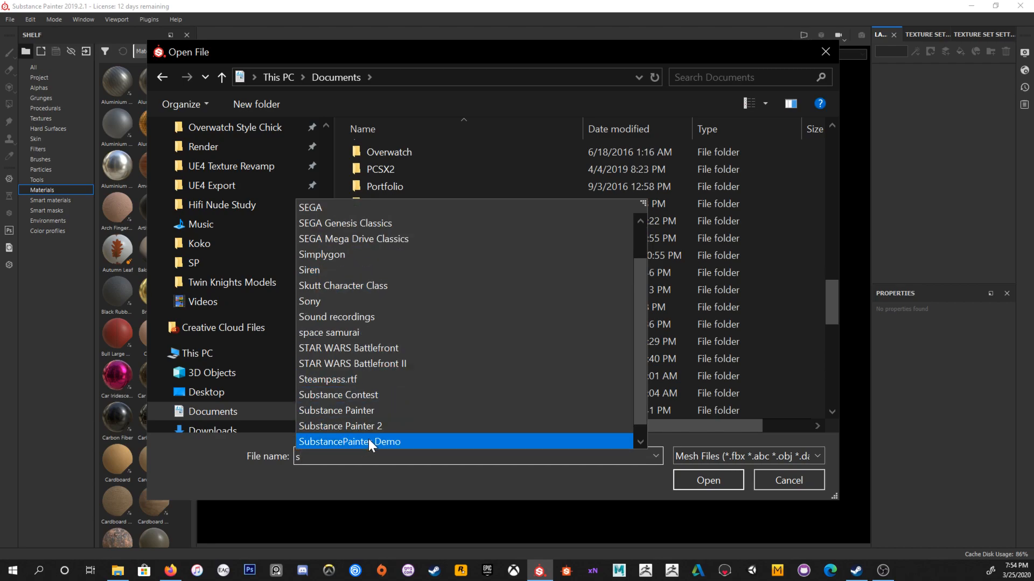
scroll(372, 437, "down", 1)
left_click(378, 425)
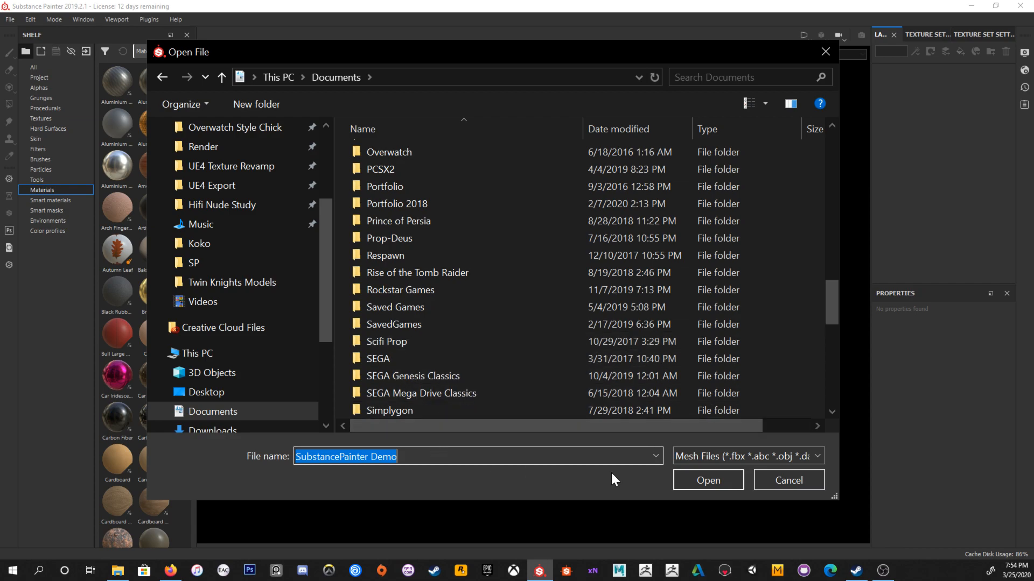
left_click(708, 481)
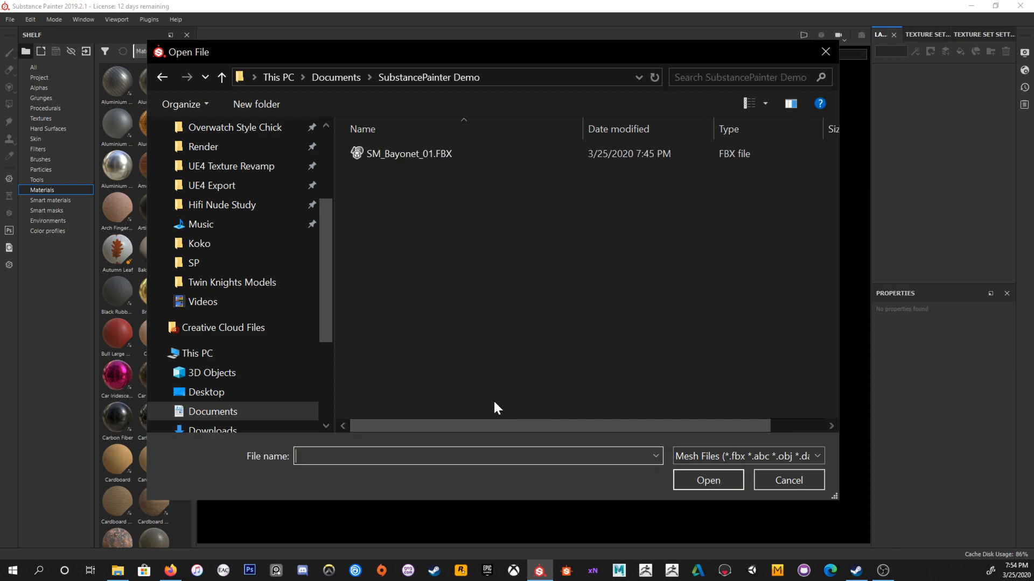
left_click(403, 158)
double_click(414, 153)
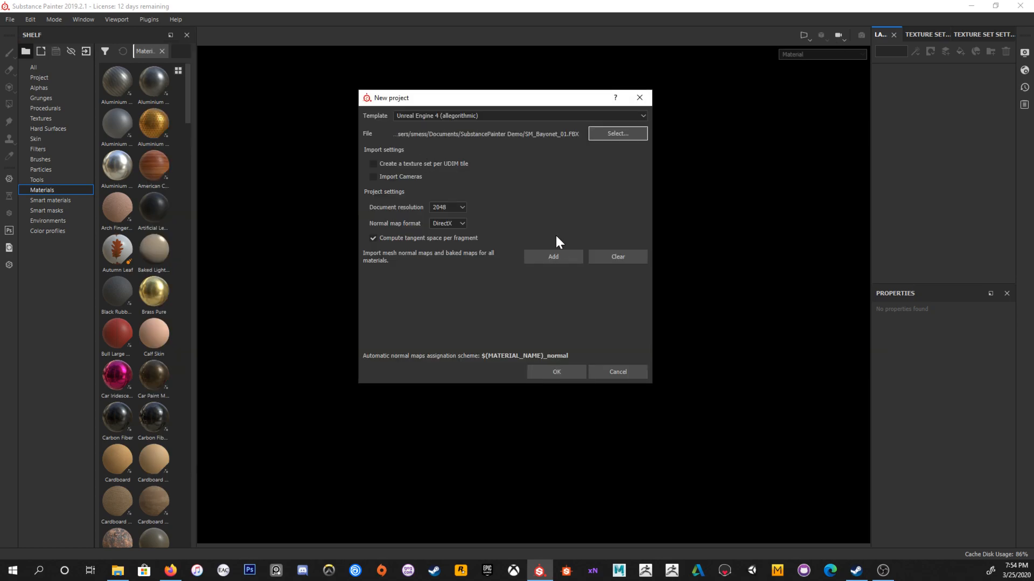
Step: Add T_Bayonet_N.TGA as the imported mesh normal map and create the project
left_click(553, 256)
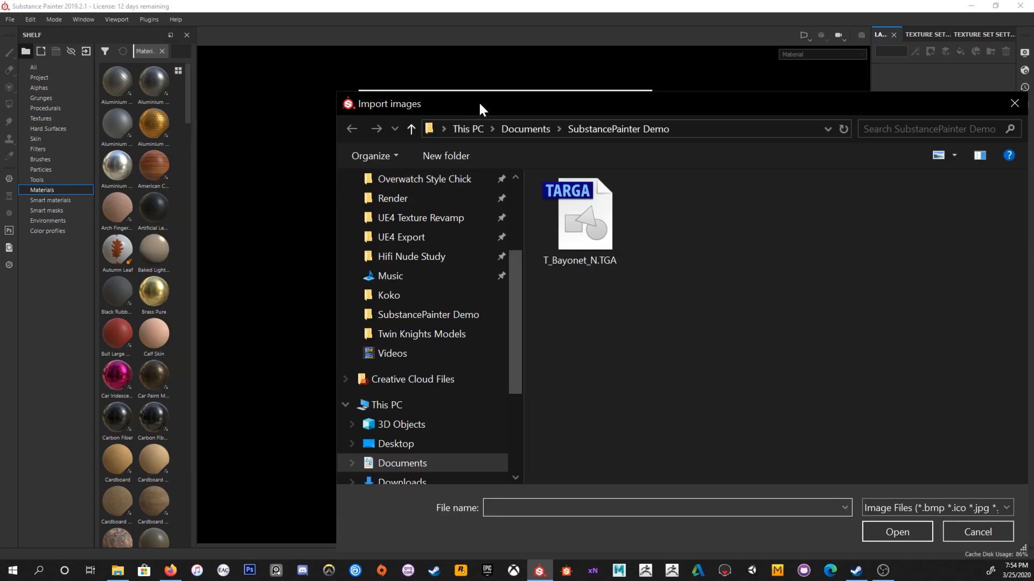
left_click_drag(387, 83, 276, 47)
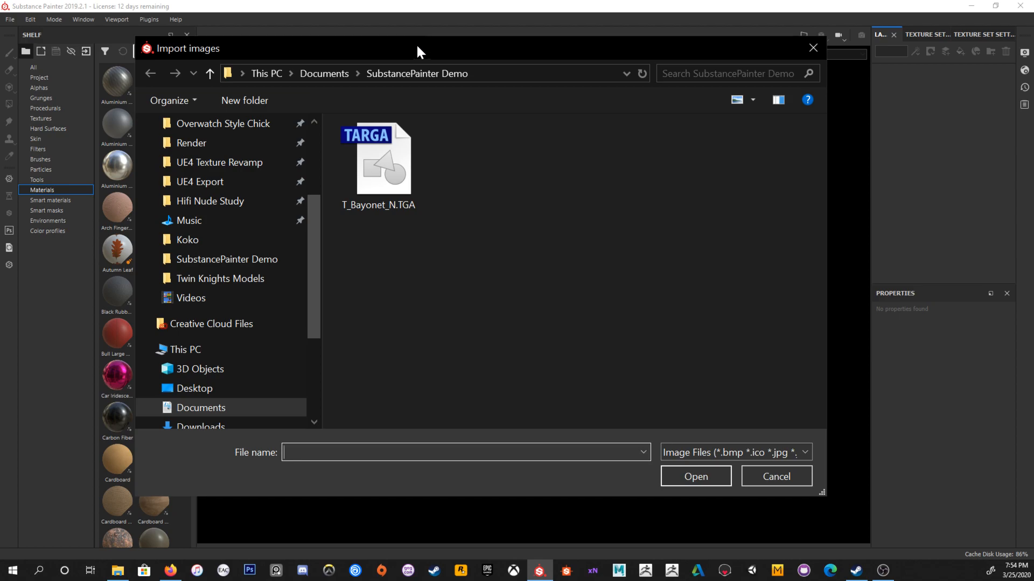
left_click_drag(419, 51, 405, 44)
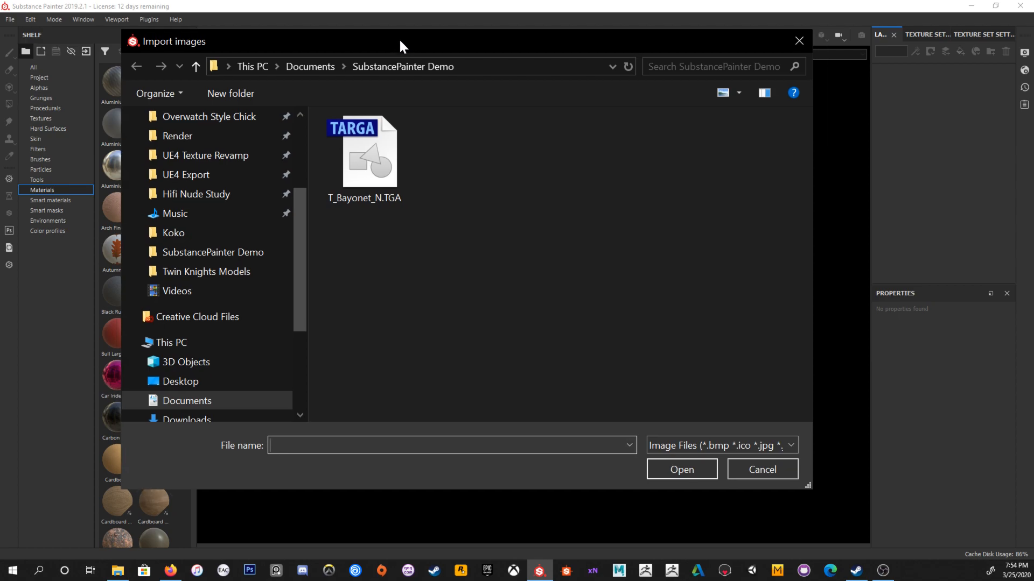
double_click(381, 163)
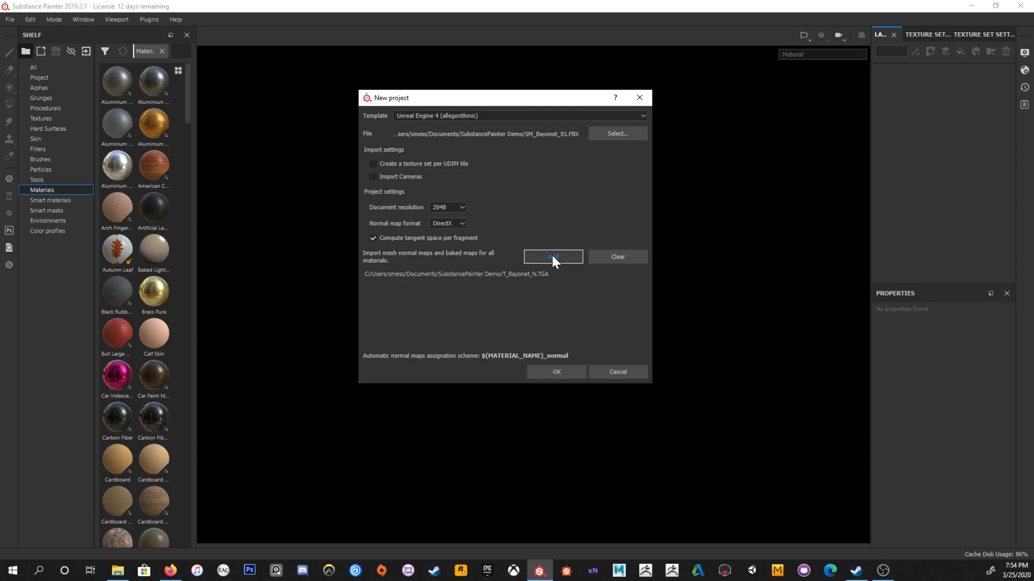
left_click(553, 371)
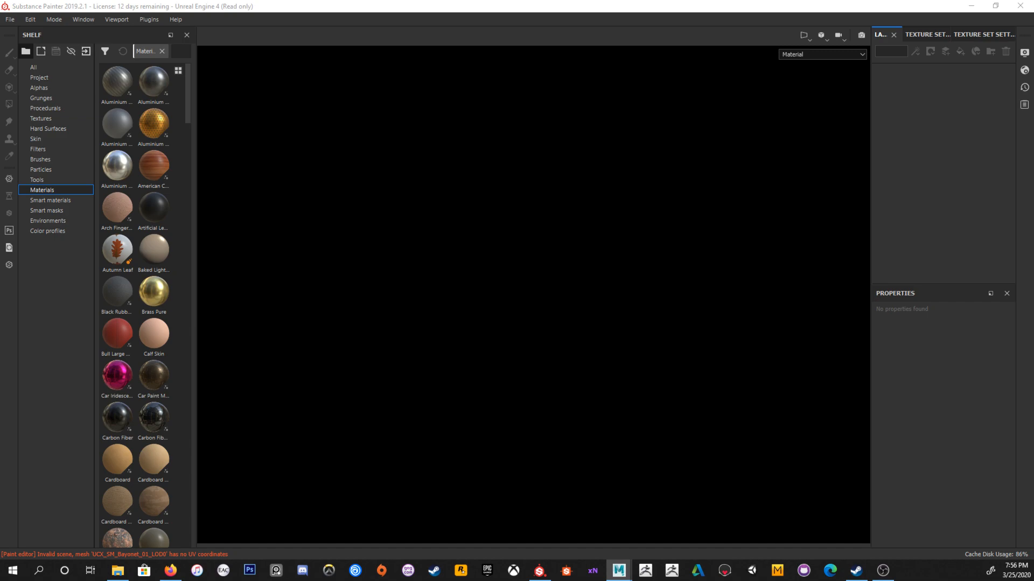
Step: Switch to Maya LT, maximize its window and widen the perspective viewport
key("alt+Tab")
left_click(619, 570)
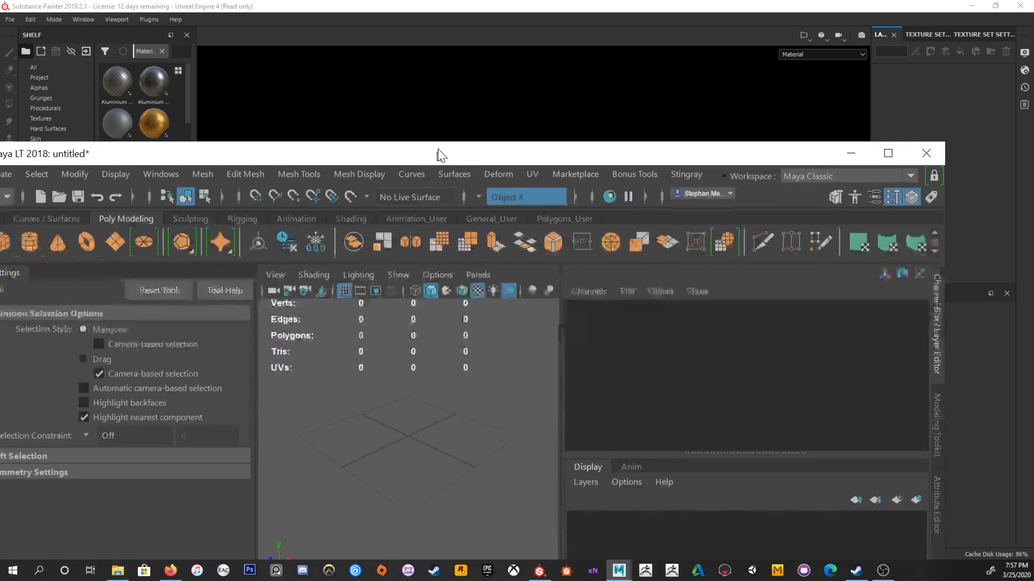
left_click(918, 39)
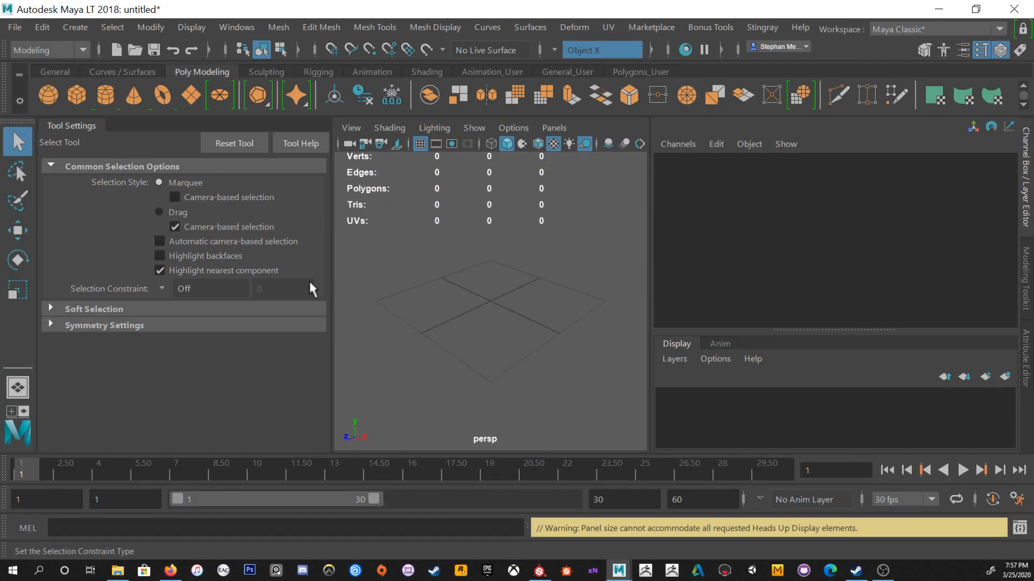
left_click_drag(330, 279, 288, 281)
left_click_drag(647, 295, 791, 297)
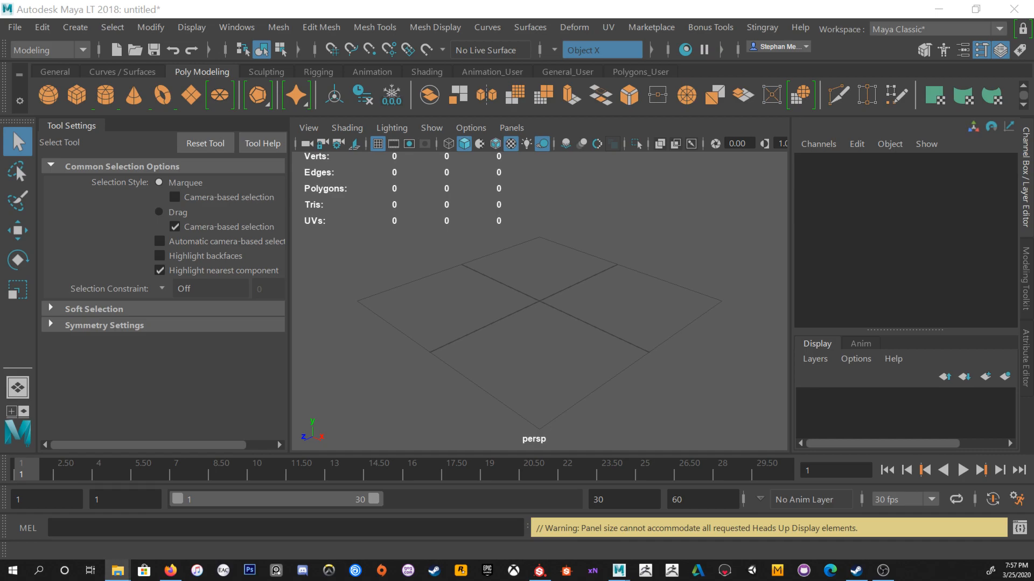
Step: Import the SM_Bayonet_01 FBX file from the file explorer into the empty Maya LT scene
left_click_drag(0, 366, 497, 304)
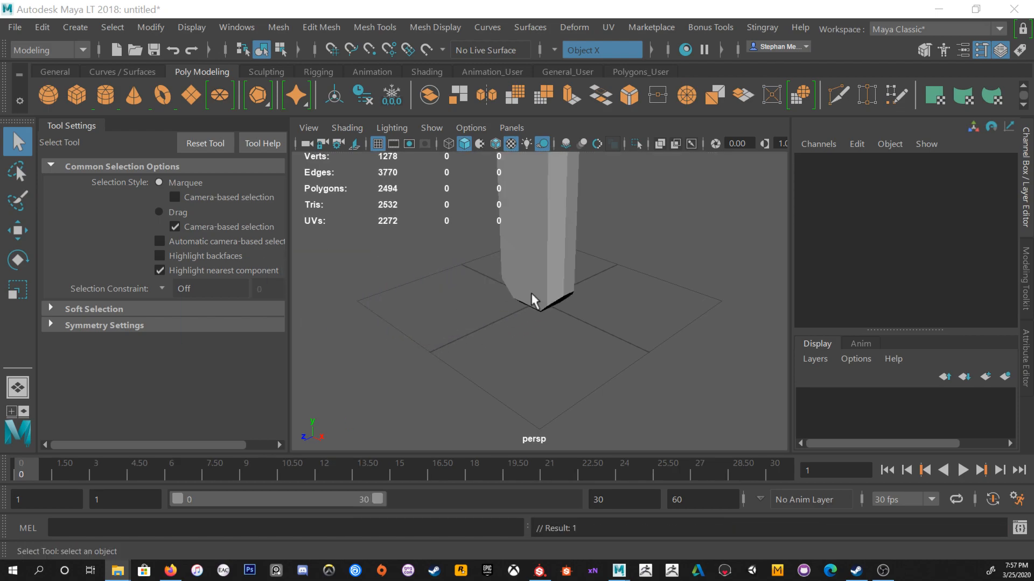
middle_click_drag(541, 214, 521, 362, "alt")
right_click_drag(614, 340, 520, 274, "alt")
Step: Delete the collision mesh UCX_SM_Bayonet_01_LOD0 that encloses the knife, using the Outliner
left_click(540, 276)
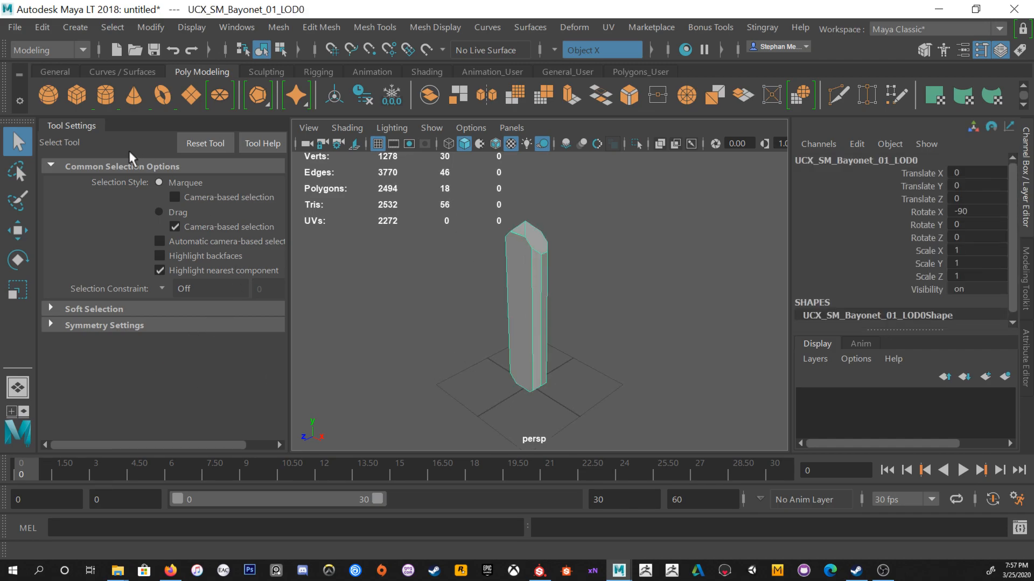
left_click(193, 28)
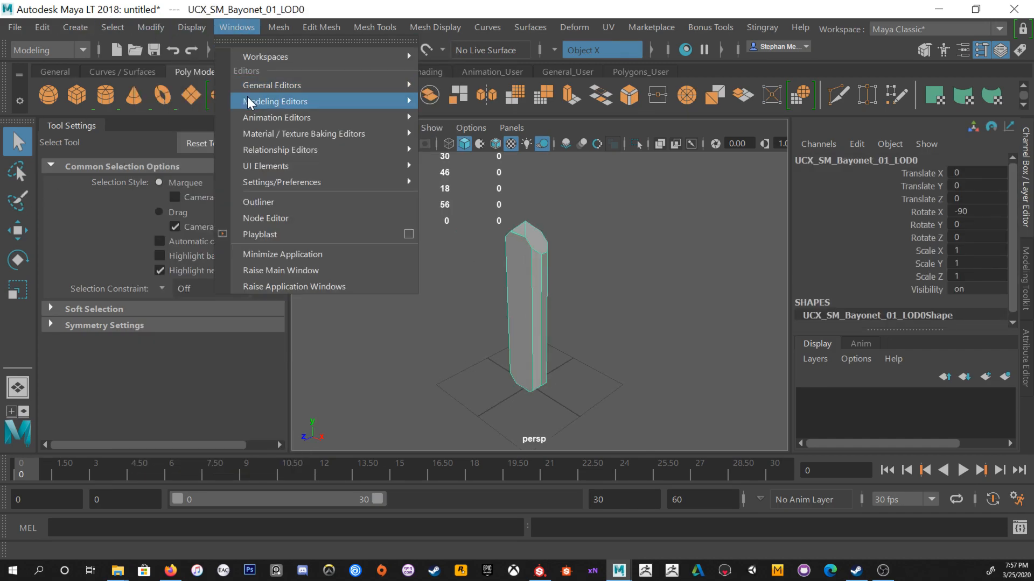
key("Escape")
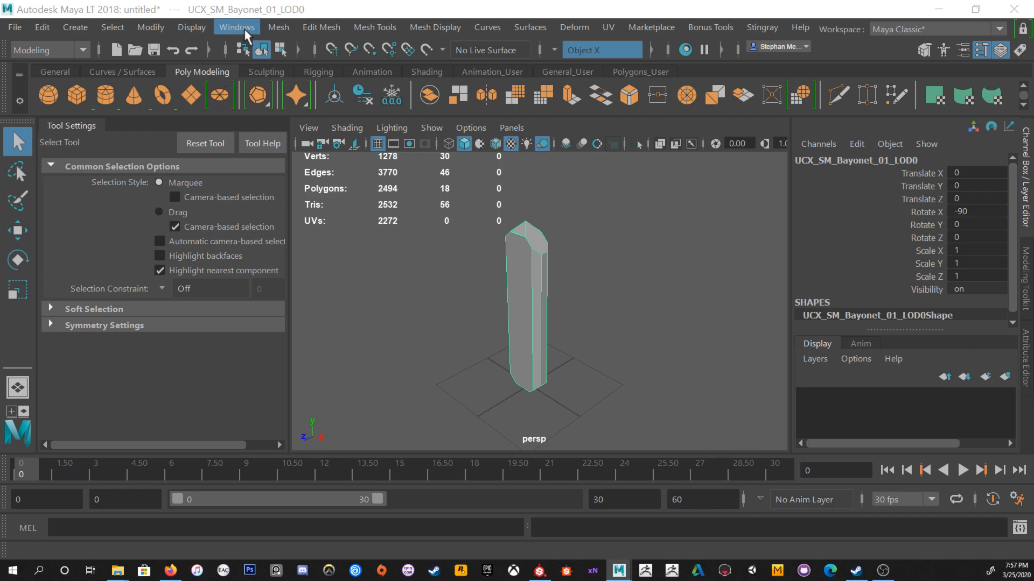
left_click_drag(147, 234, 69, 70)
left_click(122, 194)
left_click(125, 206)
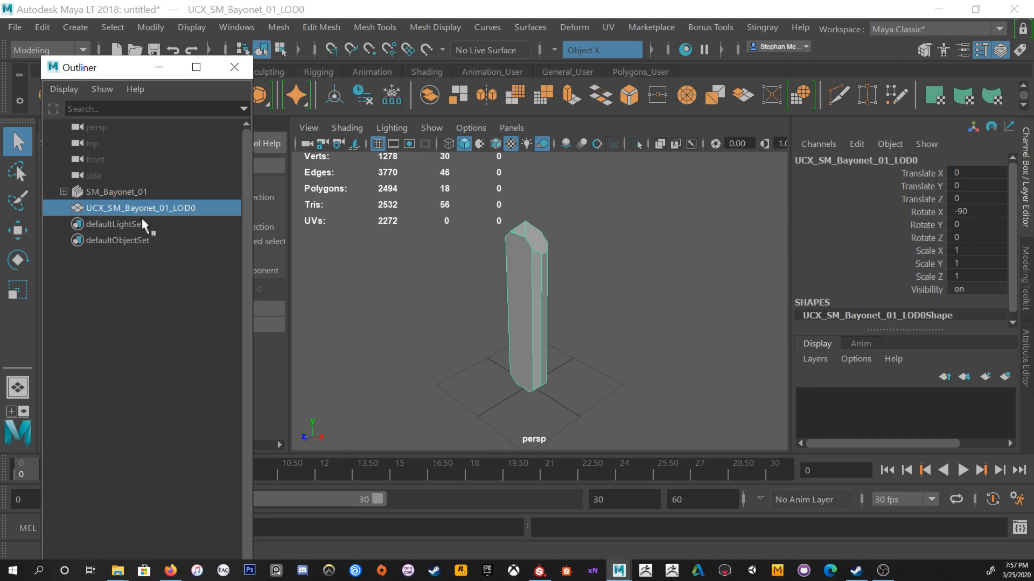
key("Delete")
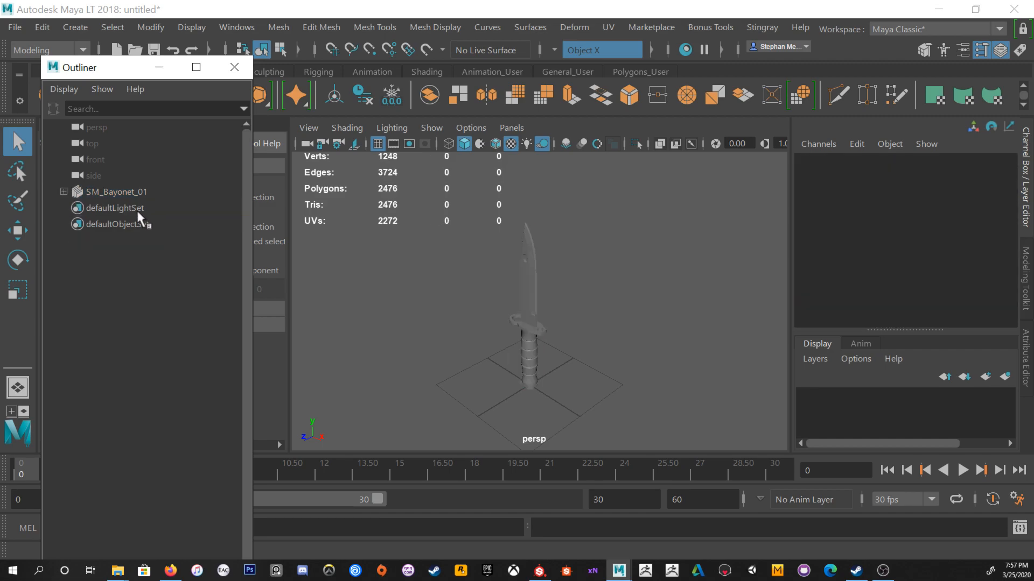
Step: Delete the SM_Bayonet_01_LOD1 and SM_Bayonet_01_LOD2 meshes from the SM_Bayonet_01 group
left_click(64, 192)
left_click(160, 224)
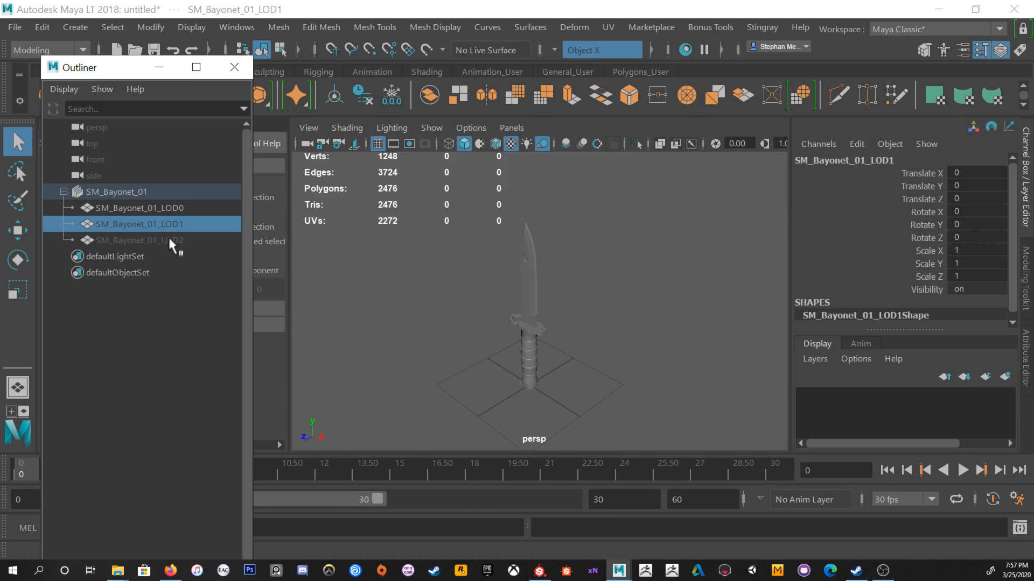
left_click(177, 238, "shift")
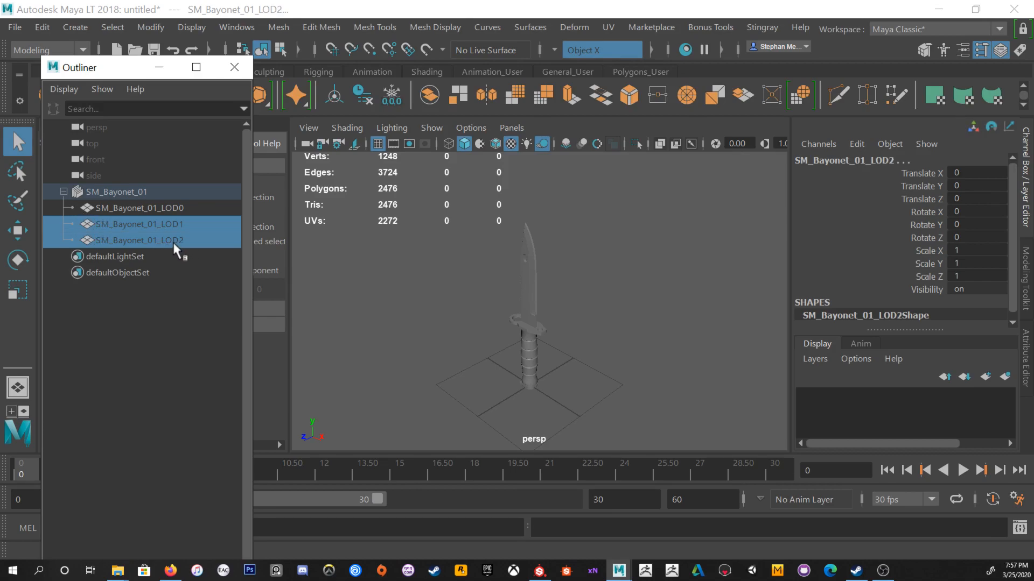
key("Delete")
Step: Select the SM_Bayonet_01_LOD0 mesh and examine the knife's blade and guard up close
left_click(152, 208)
left_click_drag(538, 280, 605, 292, "alt")
right_click_drag(571, 267, 669, 362, "alt")
middle_click_drag(635, 337, 572, 351, "alt")
left_click(565, 315)
middle_click_drag(508, 251, 514, 323, "alt")
left_click_drag(514, 323, 523, 300, "alt")
left_click(512, 317)
key("f")
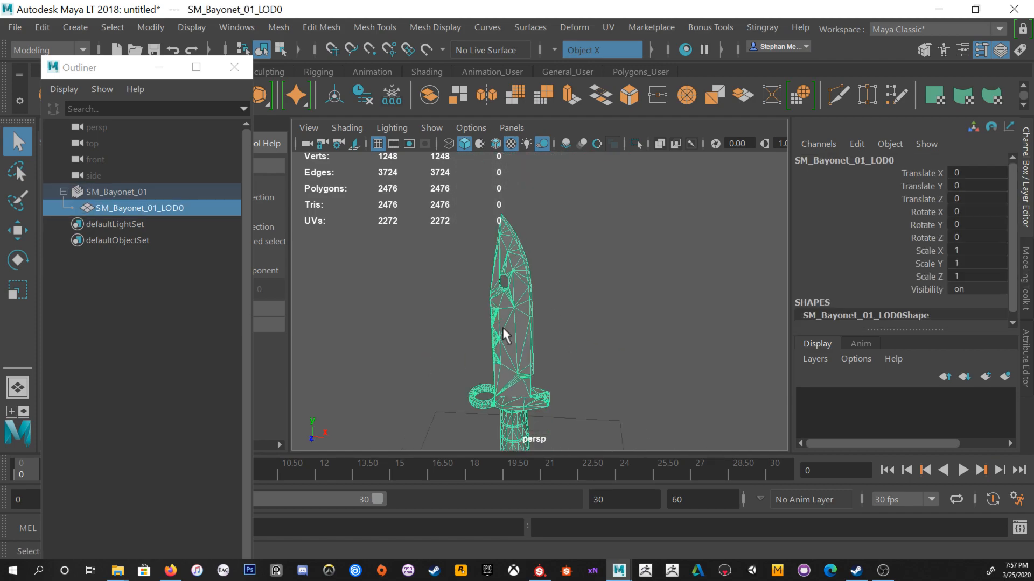
Step: Check the bayonet's UV layout in the UV Editor and reselect the SM_Bayonet_01_LOD0 mesh
left_click(608, 27)
left_click(646, 63)
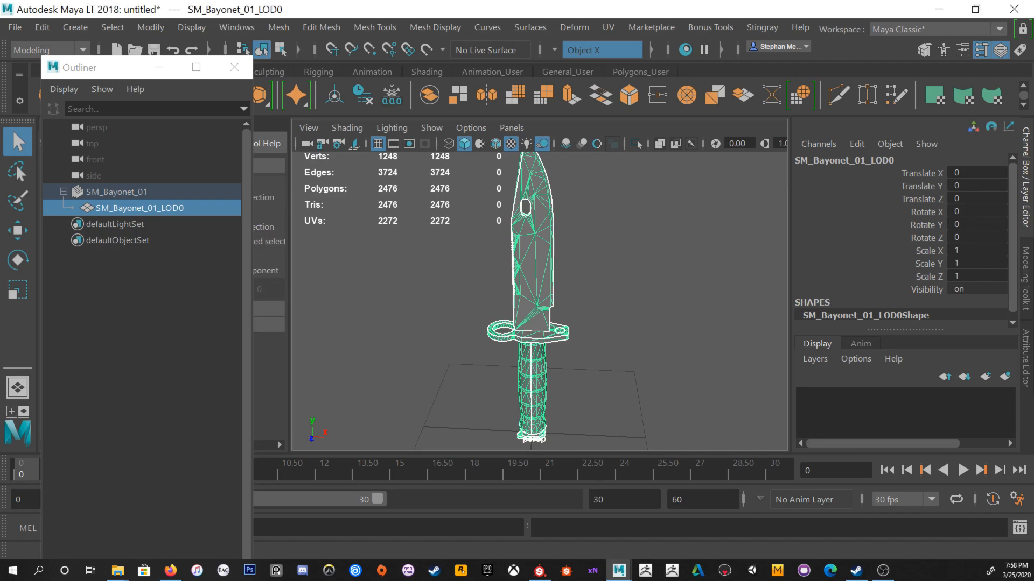
left_click(167, 191)
left_click(97, 208)
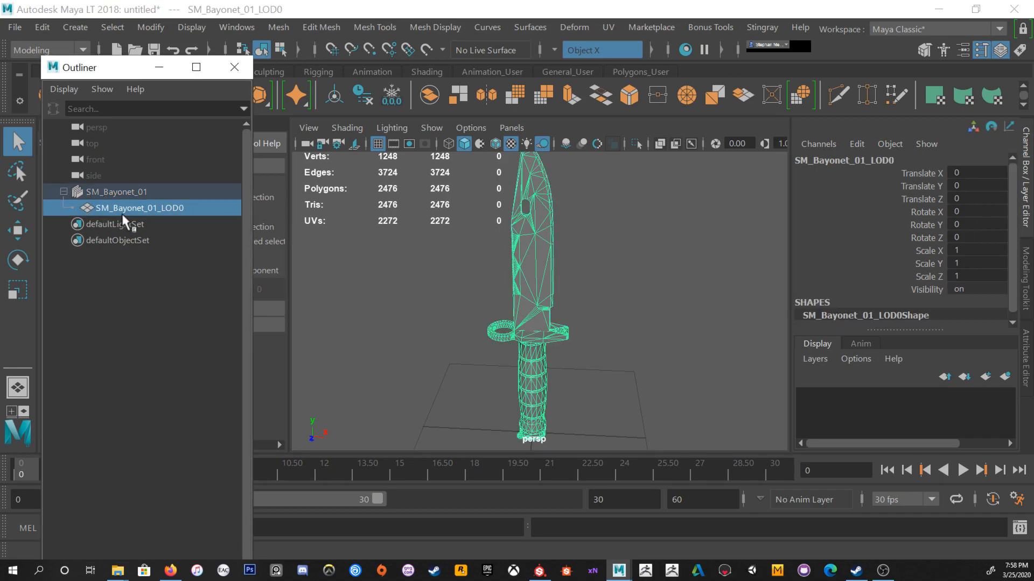
Step: Ungroup SM_Bayonet_01 so the SM_Bayonet_01_LOD0 mesh stands alone at the top level of the scene
left_click(42, 27)
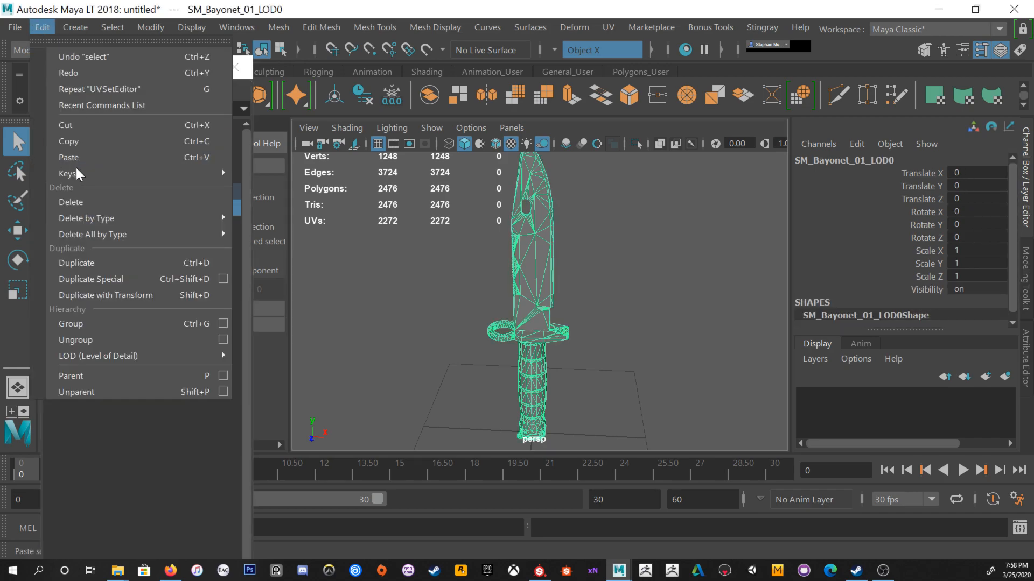
left_click(88, 342)
left_click(137, 194)
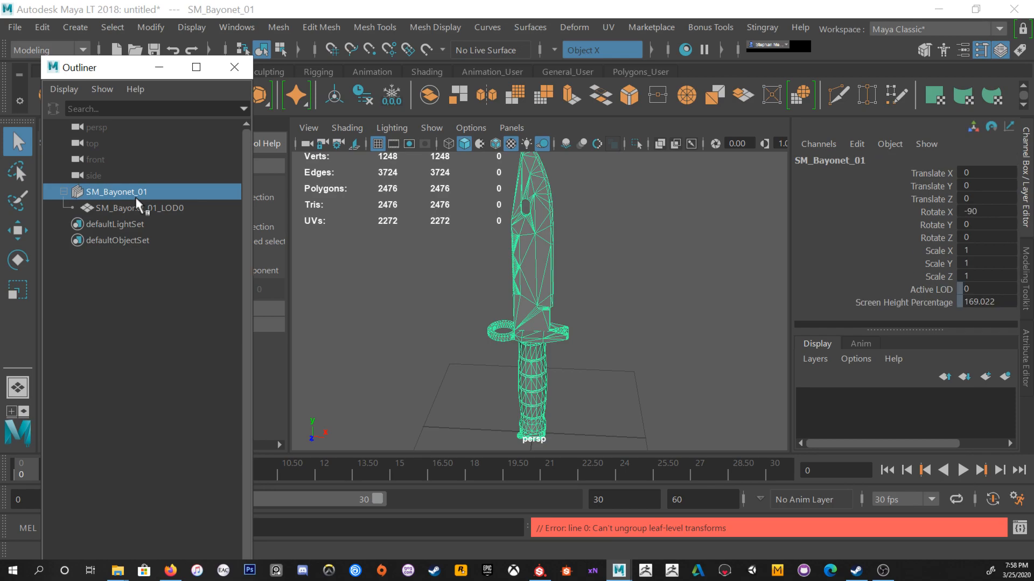
key("g")
Step: Export the cleaned mesh as SM_Bayonet_01.FBX to the SubstancePainter Demo folder and close Maya LT
left_click(15, 27)
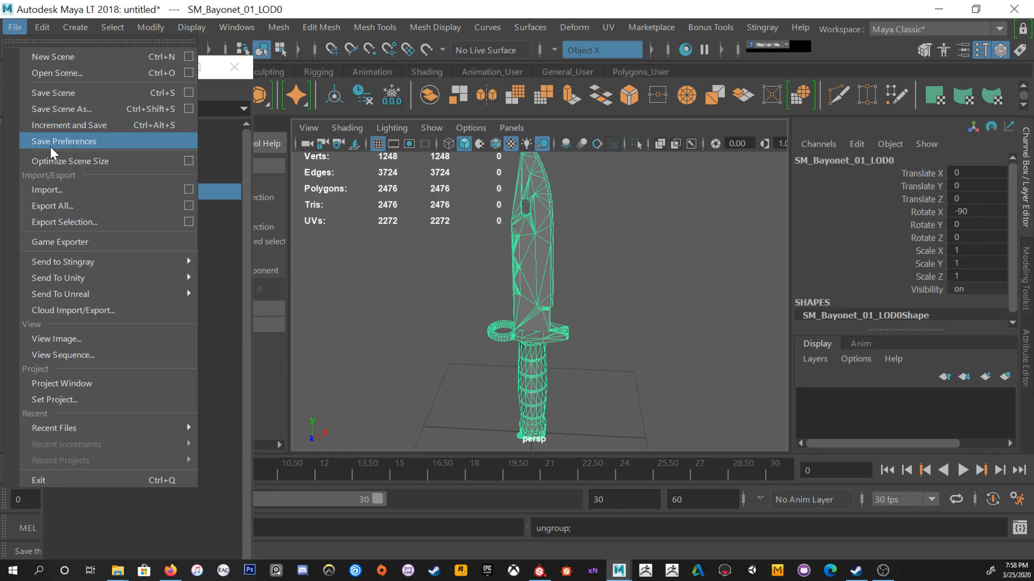
left_click(59, 241)
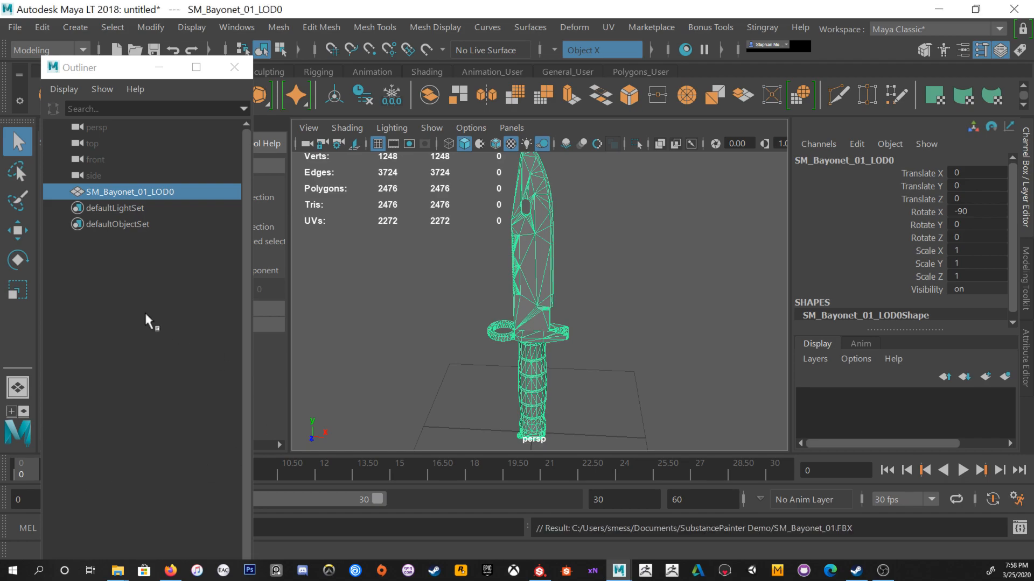
left_click(1014, 9)
left_click(514, 299)
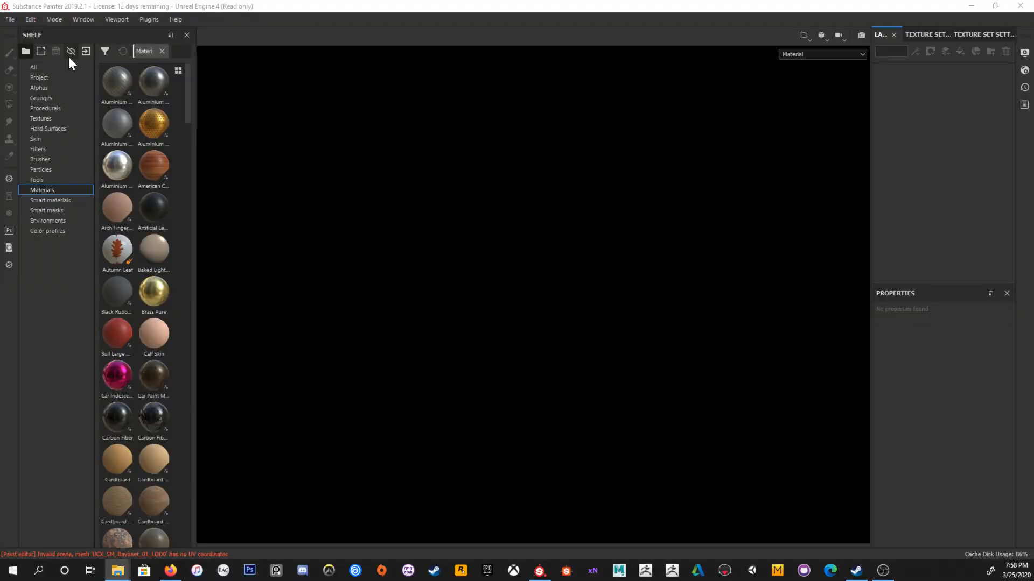
Step: Start a new Substance Painter project on the Unreal Engine 4 template with SM_Bayonet_01.FBX as its mesh
left_click(11, 21)
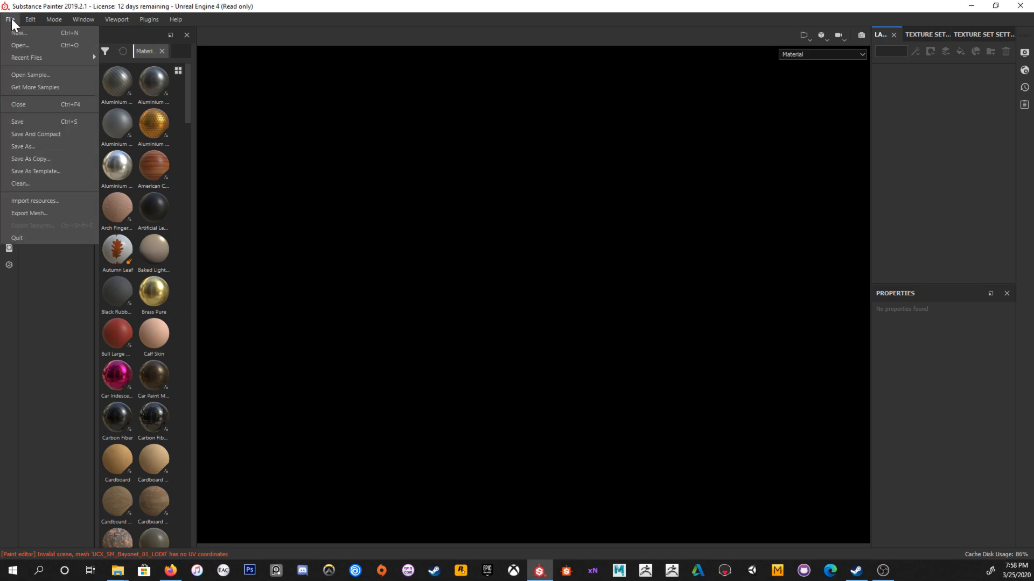
left_click(19, 34)
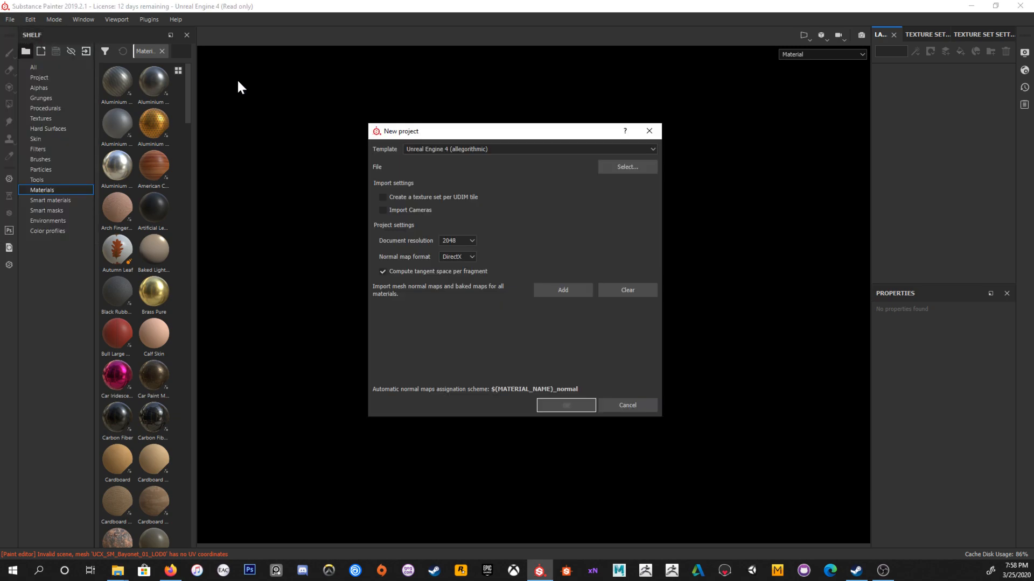
left_click_drag(456, 130, 426, 104)
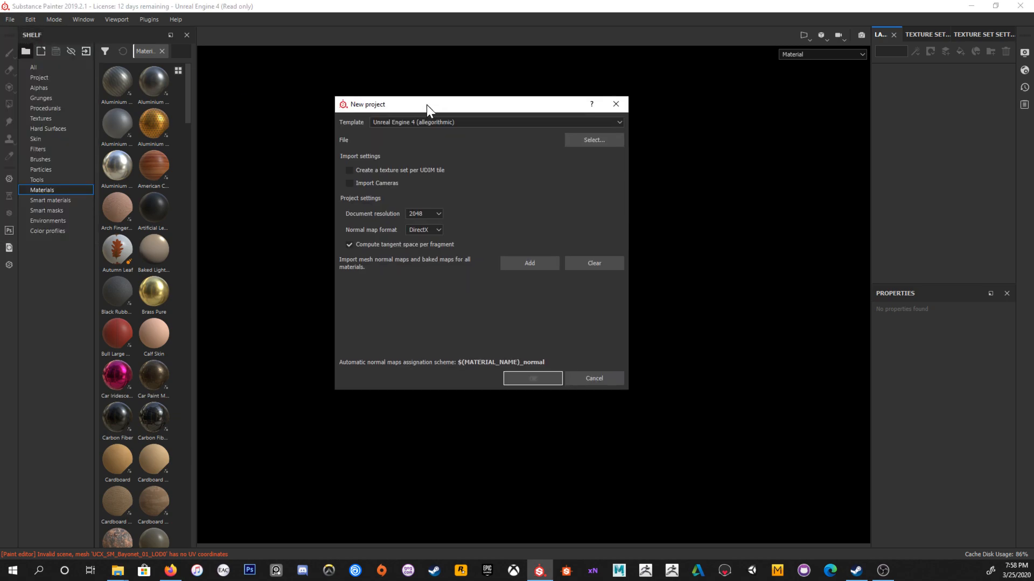
left_click(604, 142)
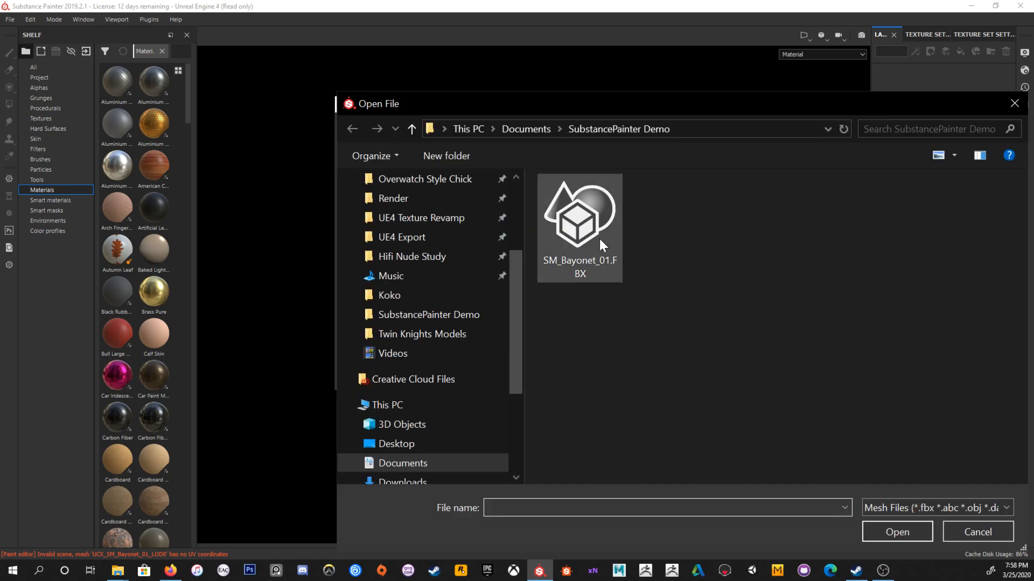
double_click(589, 228)
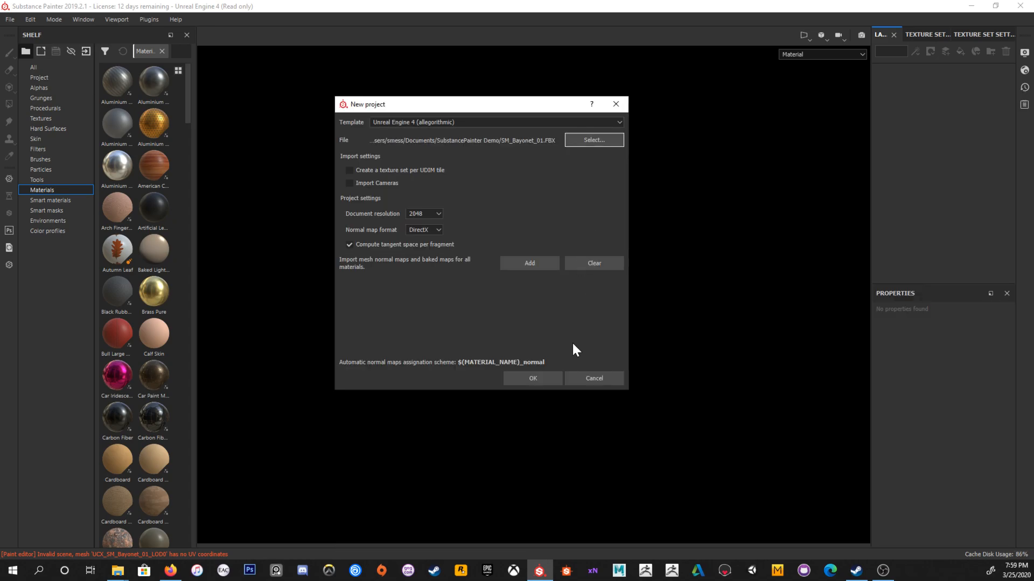
Step: Add T_Bayonet_N.TGA as the mesh normal map, keep the 2048 resolution, and create the project, discarding the previous one's changes
left_click(530, 263)
double_click(584, 237)
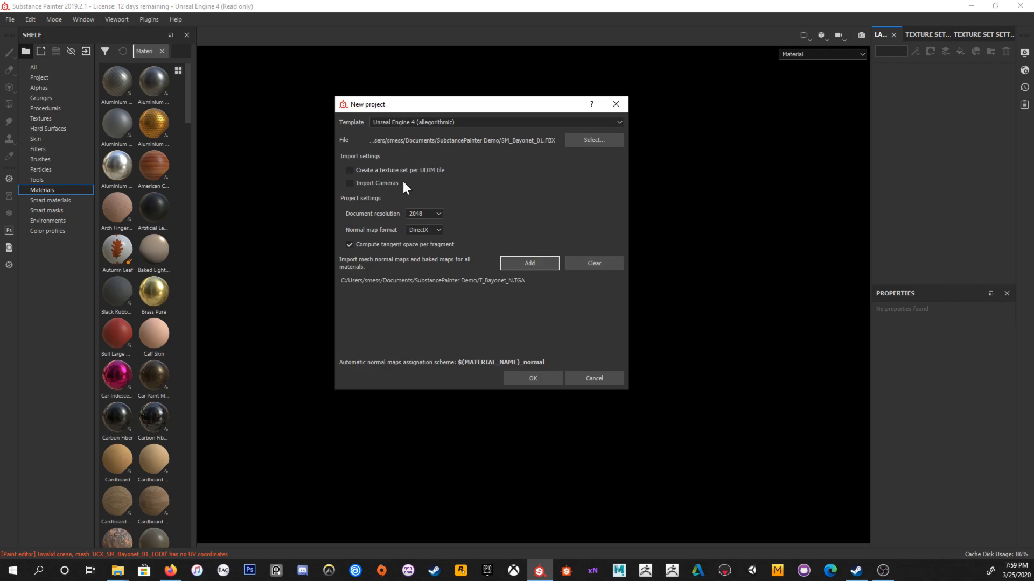
left_click(437, 215)
left_click(438, 214)
left_click(543, 379)
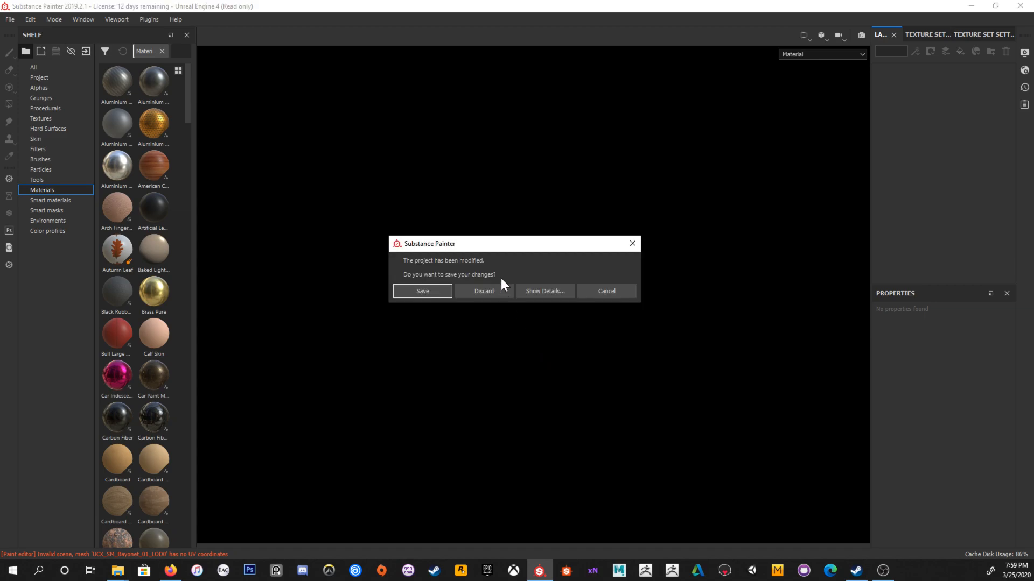
left_click(498, 291)
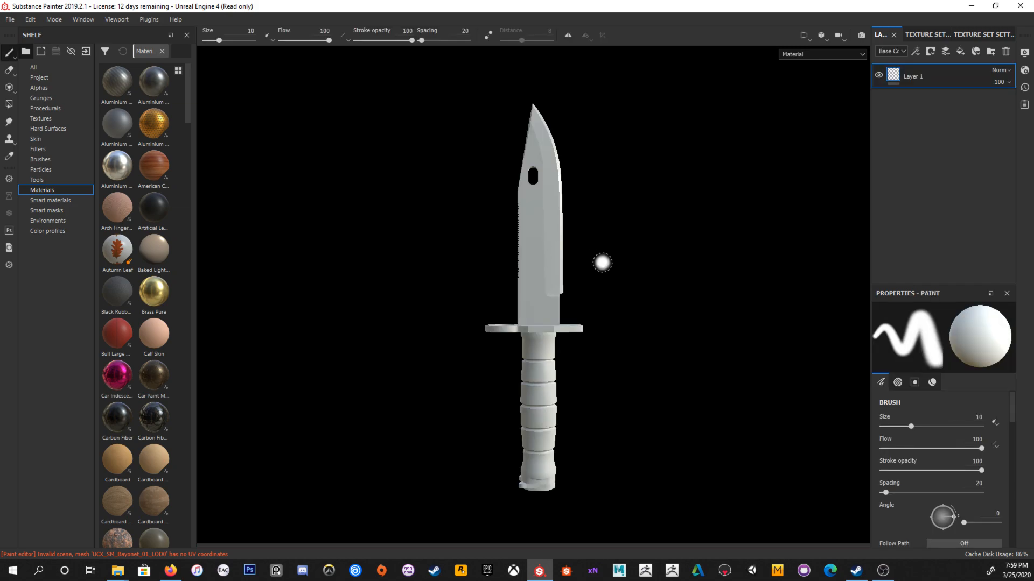
Step: Examine the imported bayonet from both sides, including the blade, guard and handle
left_click_drag(588, 237, 649, 269, "alt")
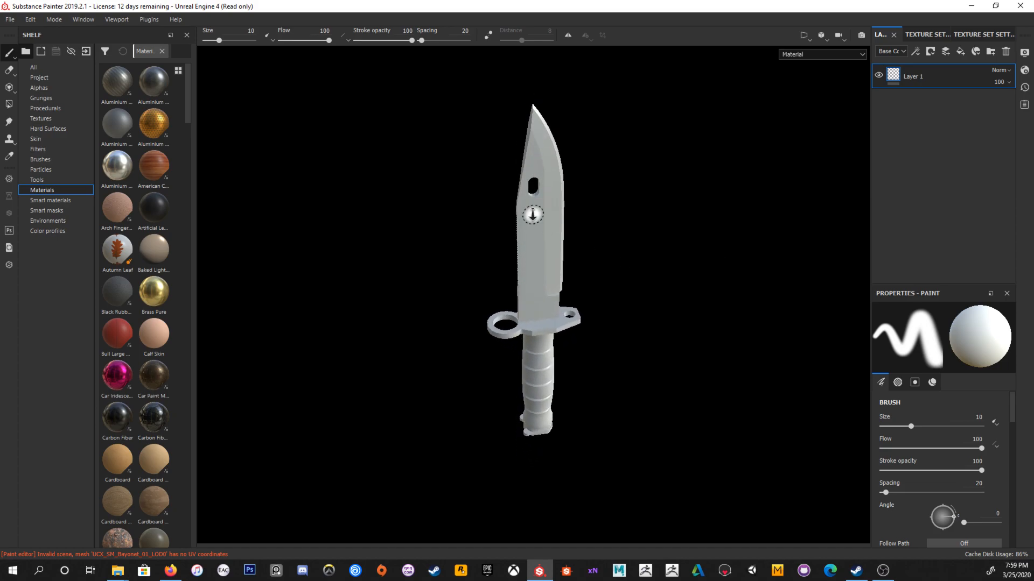
right_click_drag(649, 269, 653, 330, "alt")
left_click_drag(653, 329, 678, 276, "alt")
right_click_drag(679, 277, 627, 279, "shift")
left_click_drag(628, 279, 602, 296, "alt")
right_click_drag(602, 296, 630, 302, "shift")
left_click_drag(589, 318, 556, 291, "alt")
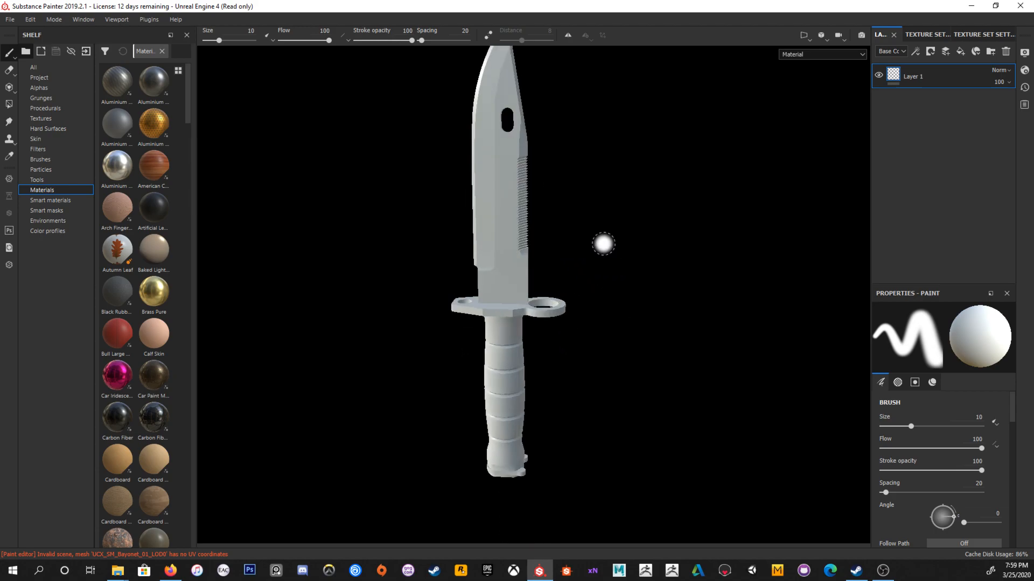
middle_click_drag(605, 245, 597, 248, "alt")
left_click_drag(598, 248, 605, 292, "alt")
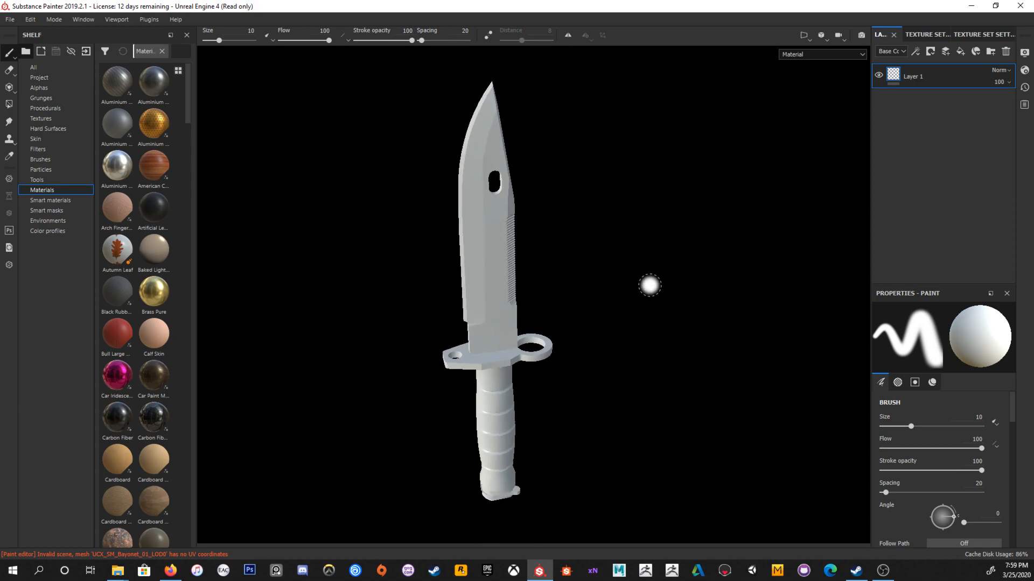
Step: Widen the area holding the layers and texture sets, and review the Layers, Texture Set List and Texture Set Settings
left_click(976, 34)
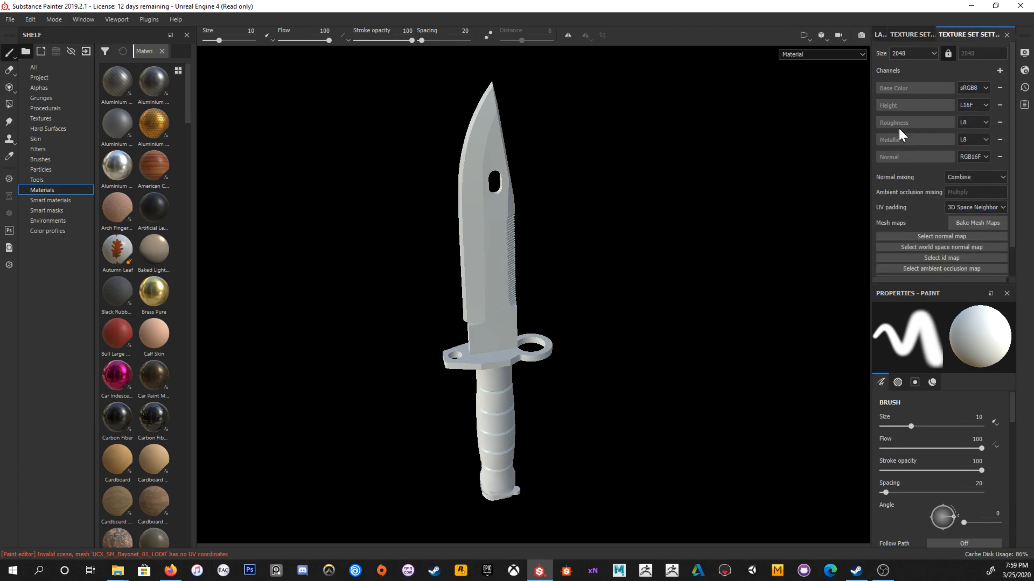
left_click(904, 31)
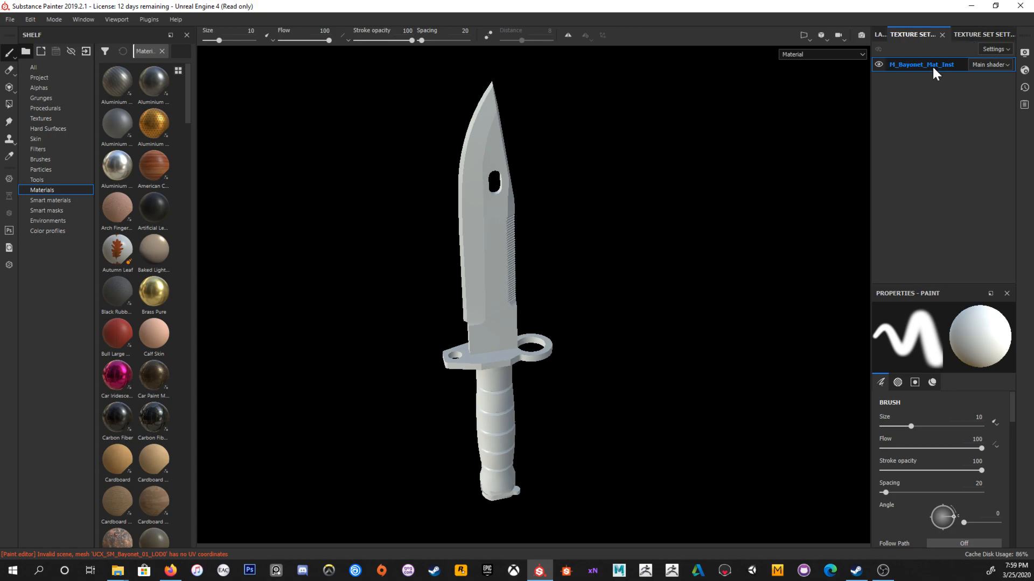
left_click_drag(871, 117, 699, 118)
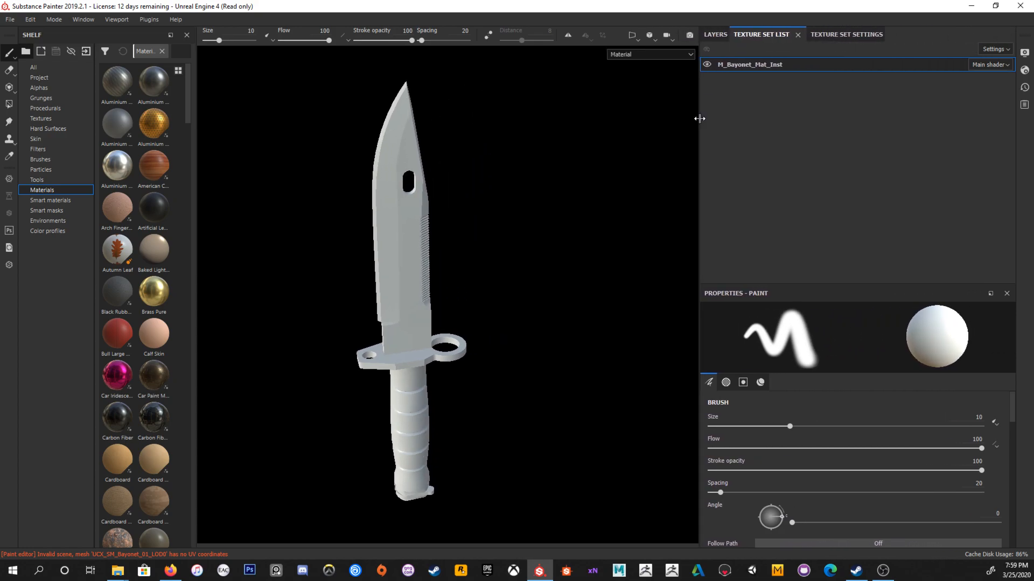
left_click(713, 35)
left_click(782, 35)
left_click(821, 37)
left_click(757, 35)
left_click(713, 35)
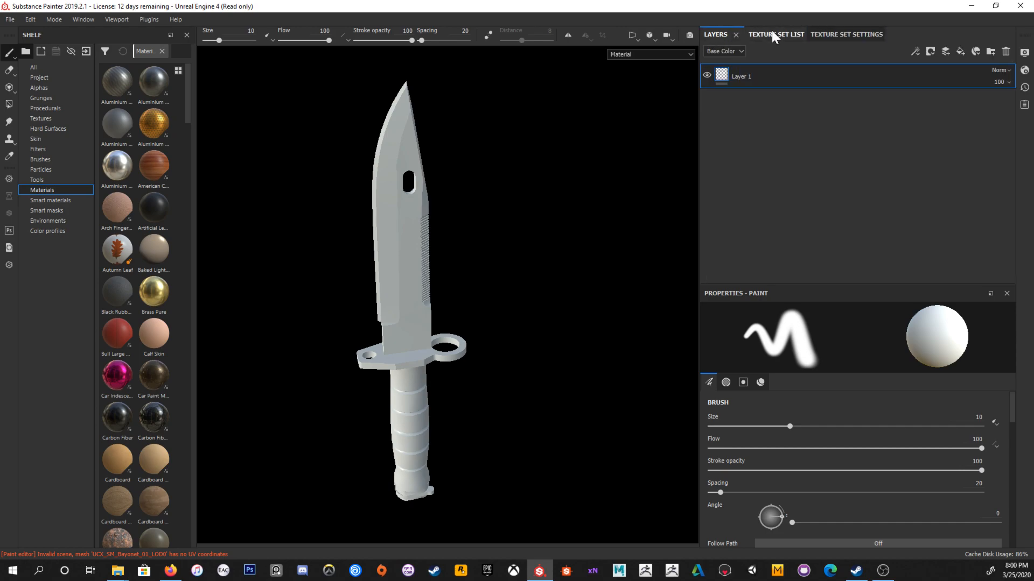
Step: Review the blend modes and the opacity control available for Layer 1 without changing them
left_click_drag(554, 120, 538, 121, "alt")
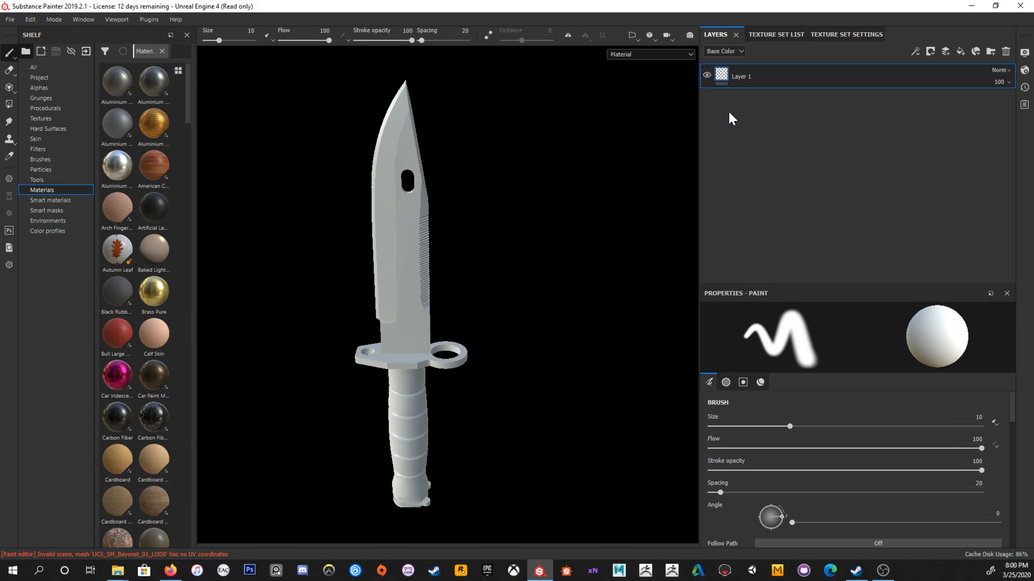
left_click(1002, 70)
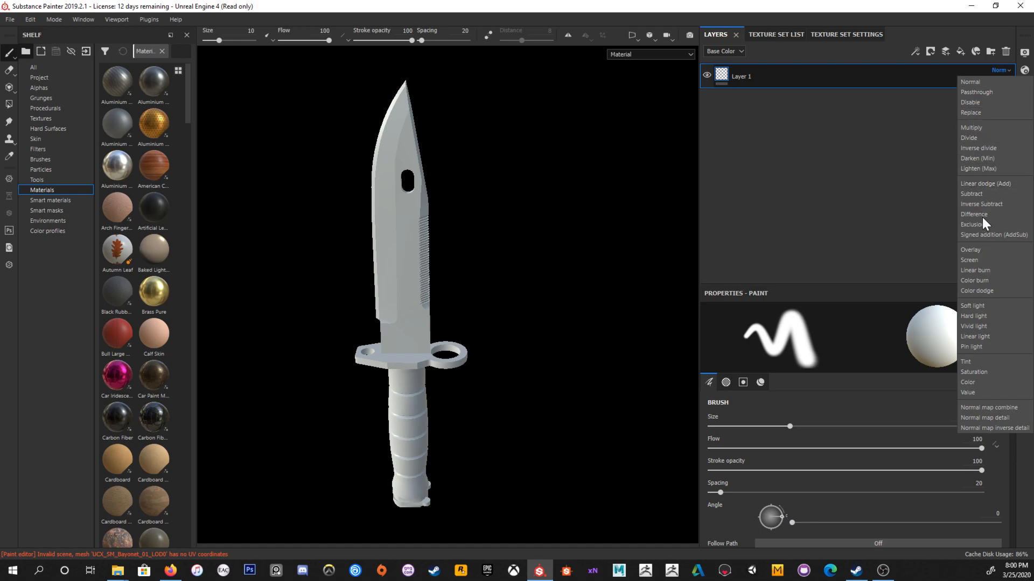
left_click(896, 133)
left_click(1000, 81)
left_click_drag(985, 101, 1030, 101)
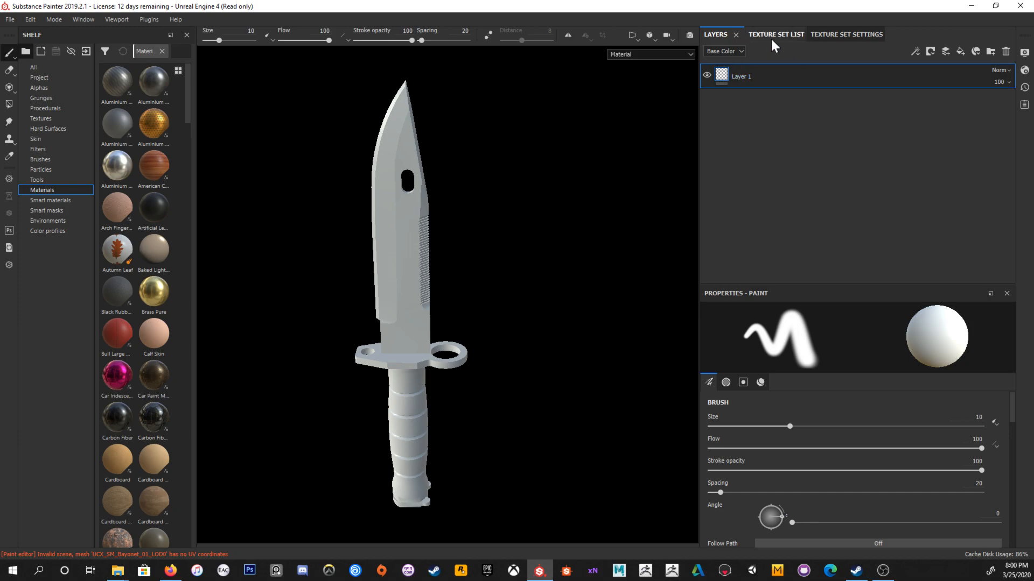
Step: Compare the channels offered in the layer stack with those in the Texture Set Settings, keeping Base Color active
left_click(741, 52)
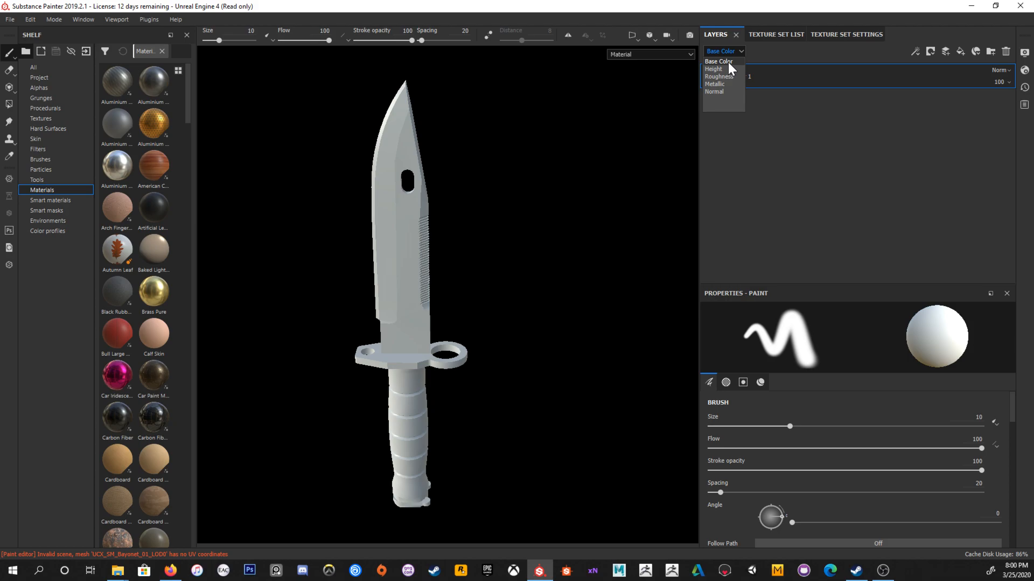
left_click(767, 35)
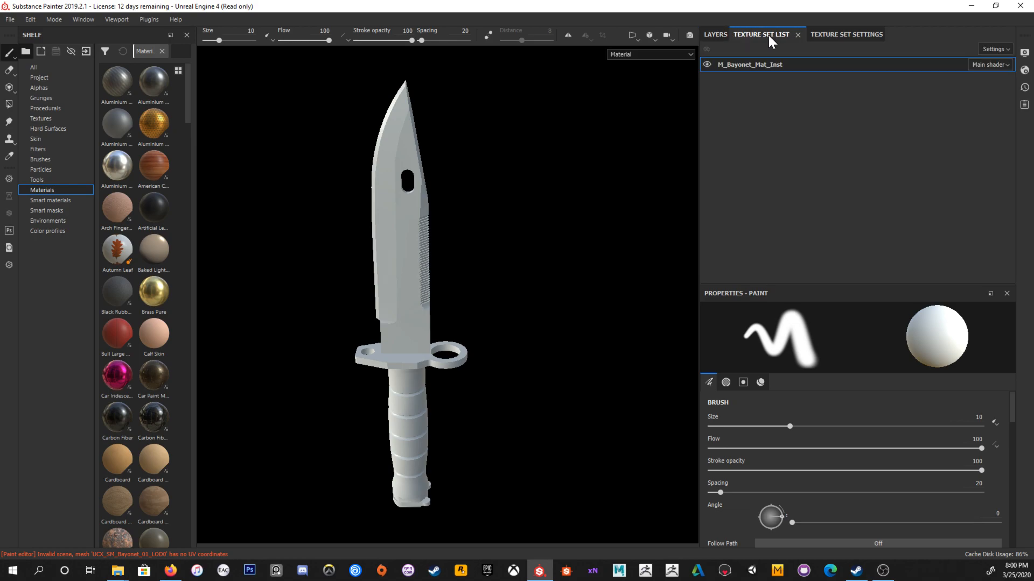
left_click(838, 36)
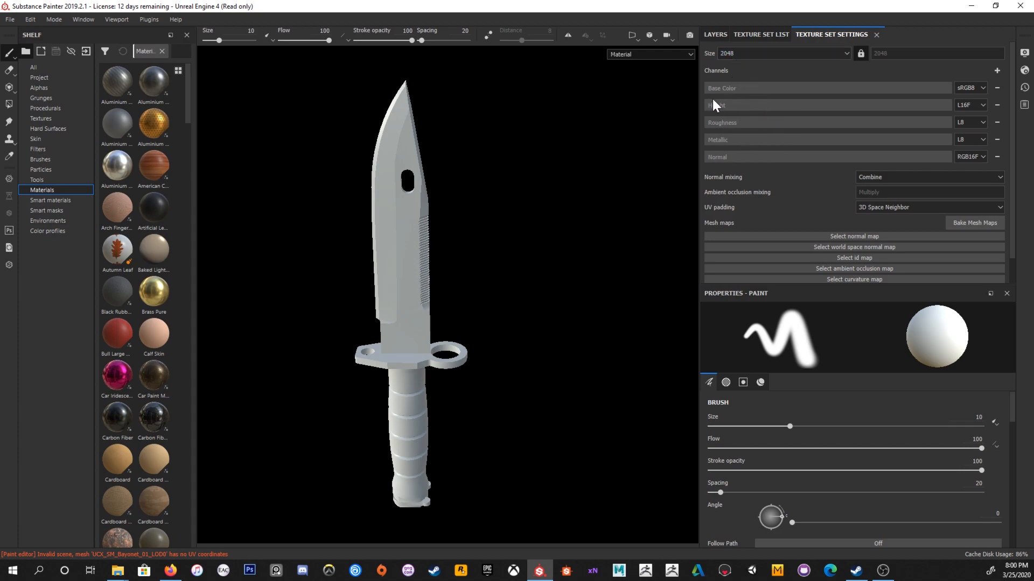
left_click(748, 33)
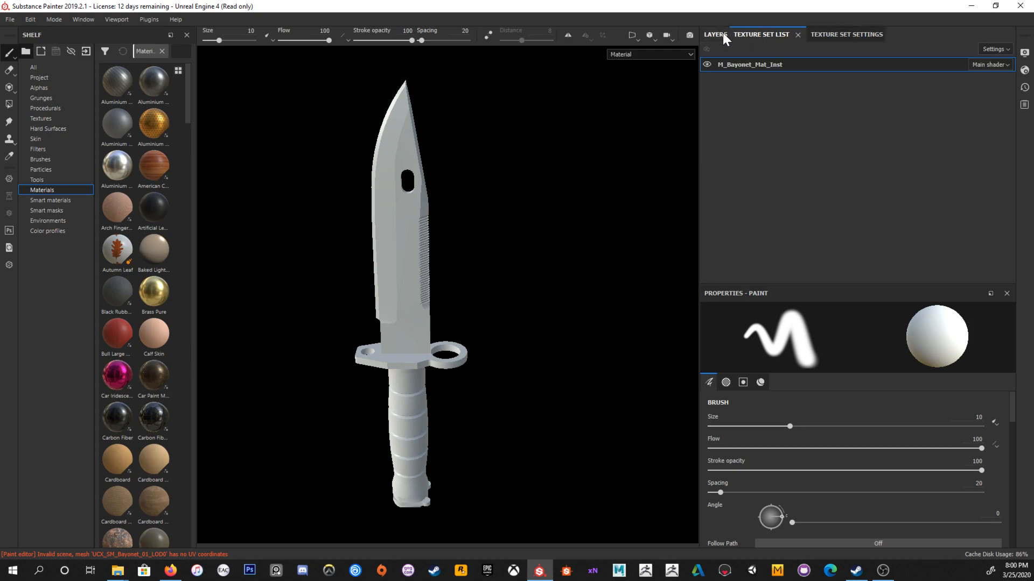
left_click(715, 34)
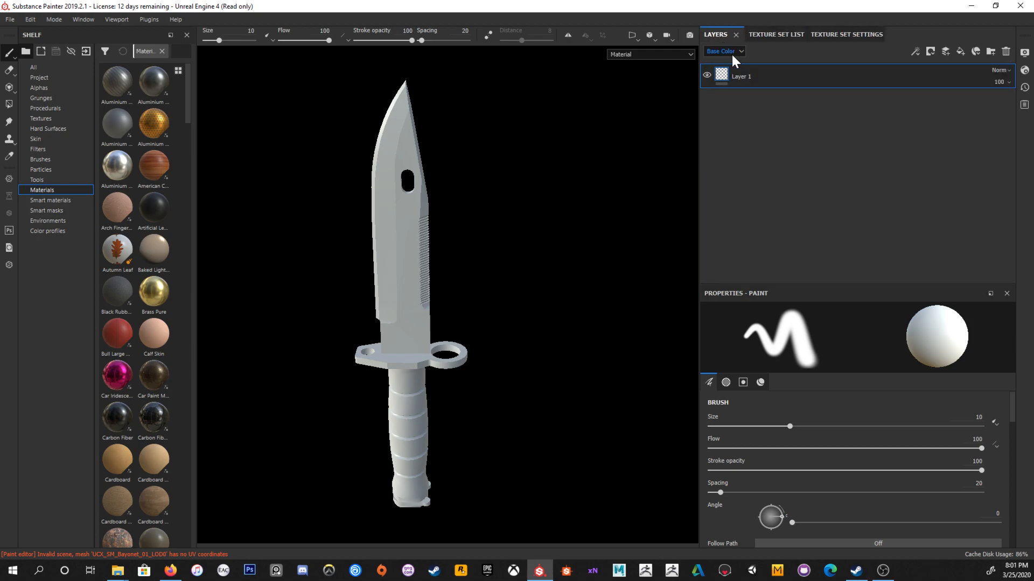
left_click(734, 51)
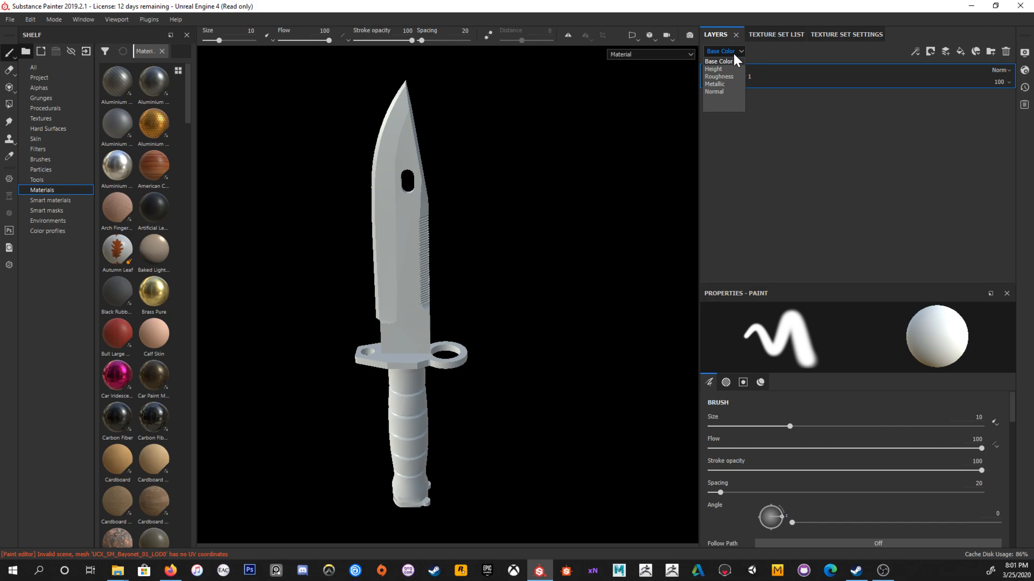
left_click(732, 51)
Step: Add a fill layer to the bayonet's layer stack and delete the empty Layer 1
middle_click_drag(455, 178, 474, 174)
left_click_drag(474, 174, 591, 161, "alt")
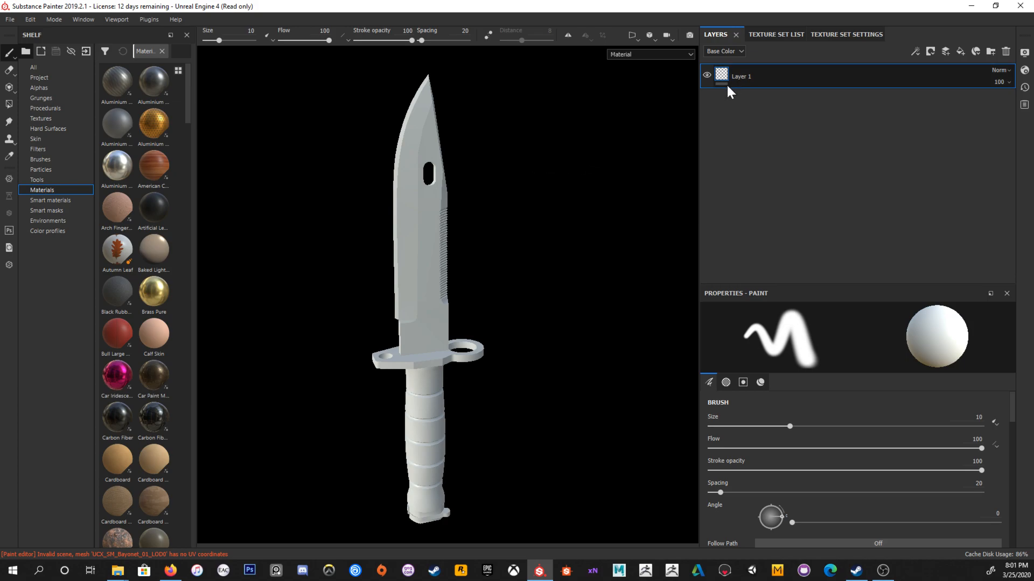
left_click(961, 53)
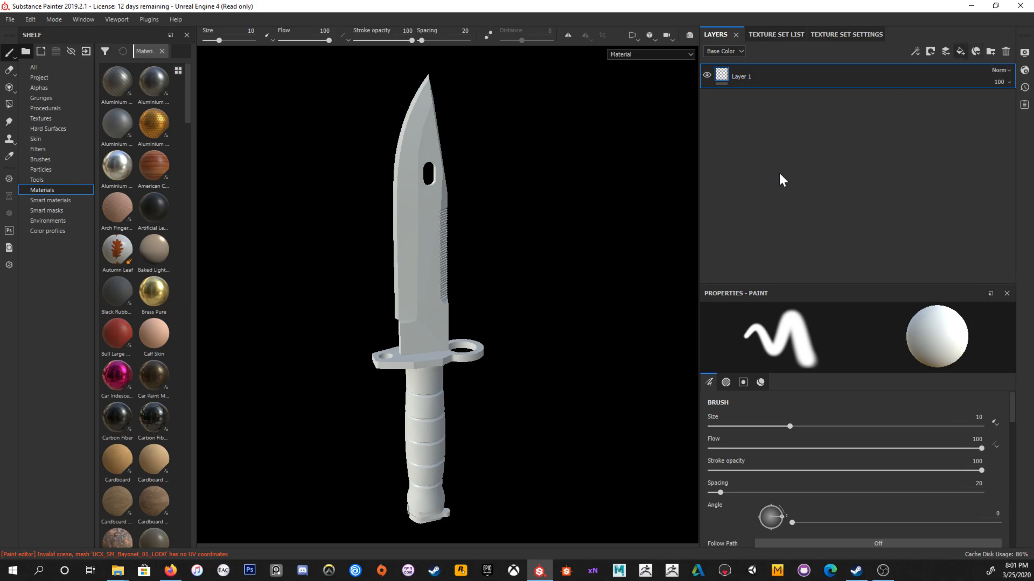
left_click(768, 101)
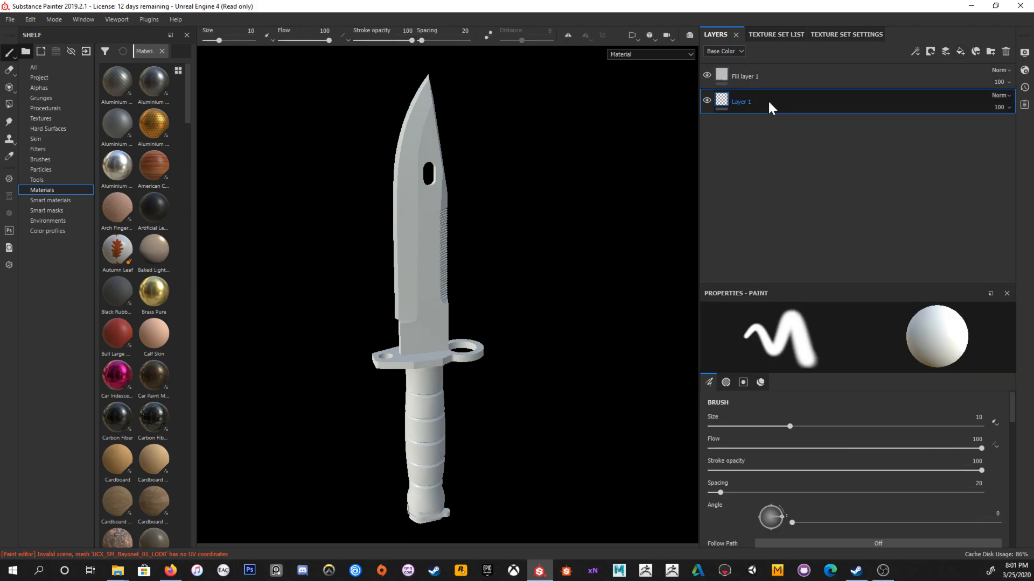
key("Delete")
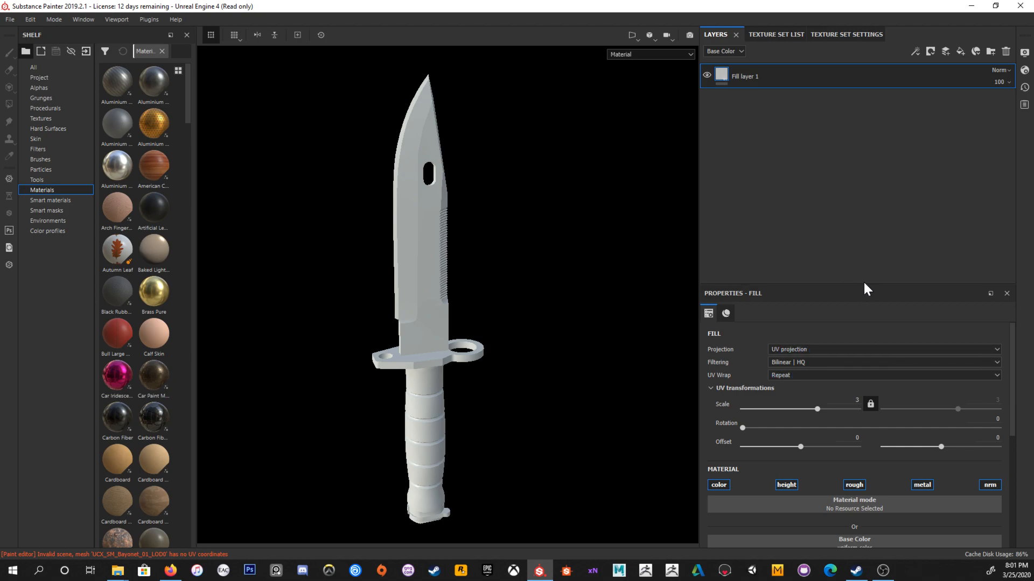
Step: Enlarge the fill layer's properties and set its base color to red, about R 0.946, G 0.001, B 0.001
left_click_drag(866, 286, 864, 120)
scroll(862, 337, "down", 1)
scroll(863, 335, "down", 2)
scroll(858, 341, "up", 2)
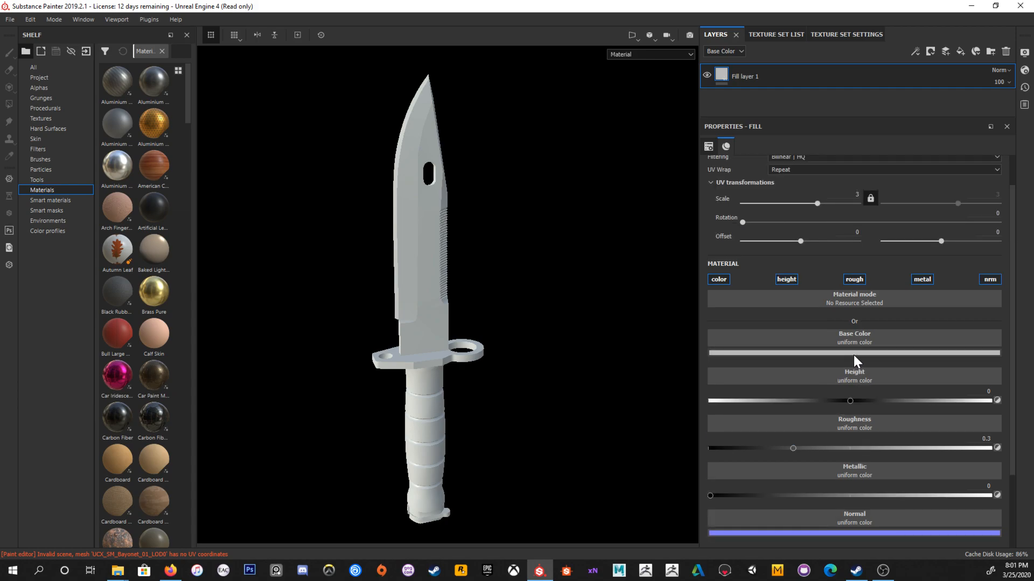
left_click(854, 353)
left_click_drag(924, 399, 936, 377)
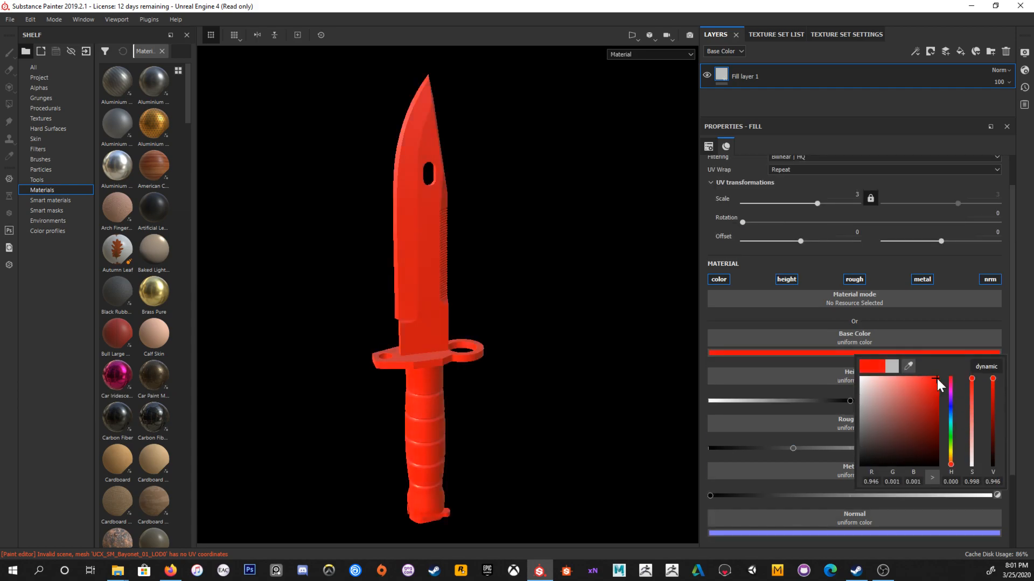
Step: Lower the fill layer's roughness to about 0.05 and check the glossier surface under rotated lighting
mouse_move(445, 292)
right_mouse_down("shift")
mouse_move(537, 282)
mouse_move(540, 295)
right_mouse_up("shift")
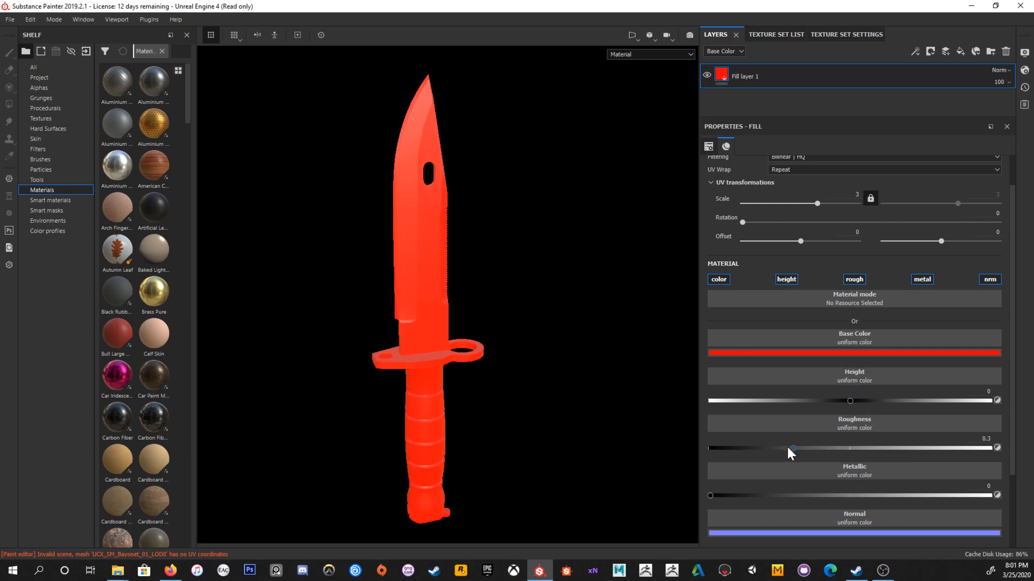
left_click_drag(791, 447, 721, 456)
mouse_move(520, 377)
right_mouse_down("shift")
mouse_move(535, 364)
mouse_move(483, 376)
mouse_move(526, 378)
right_mouse_up("shift")
left_click_drag(526, 378, 520, 352, "alt")
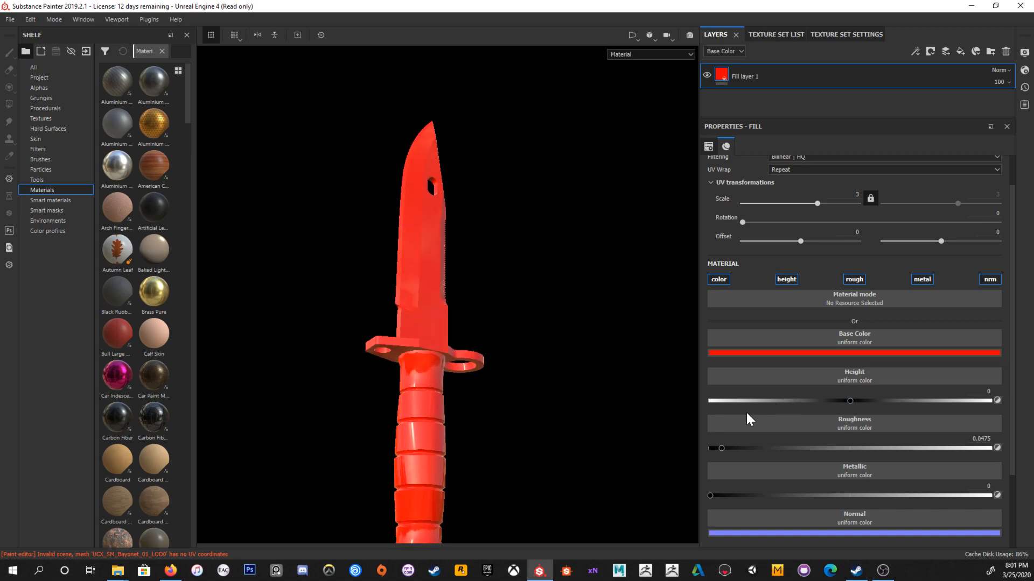
left_click_drag(716, 446, 722, 448)
Step: Set the fill layer's metallic value to 1 and examine the reflections across the bayonet
left_click_drag(751, 496, 1023, 503)
left_click_drag(520, 383, 581, 399, "alt")
scroll(868, 479, "down", 2)
scroll(867, 473, "up", 3)
left_click_drag(500, 279, 526, 299, "alt")
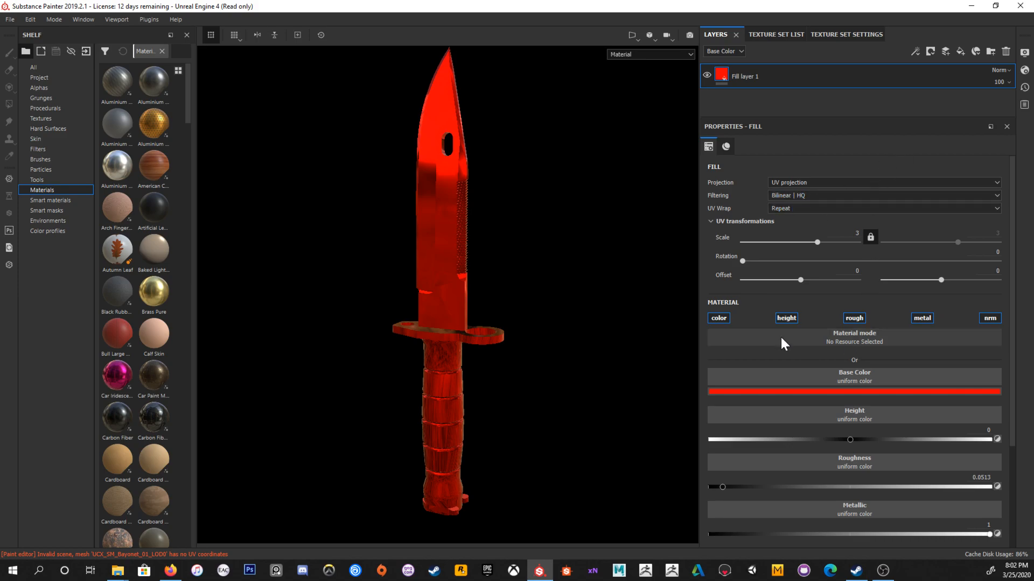
left_click_drag(573, 315, 547, 287, "alt")
scroll(826, 376, "down", 3)
scroll(848, 292, "up", 3)
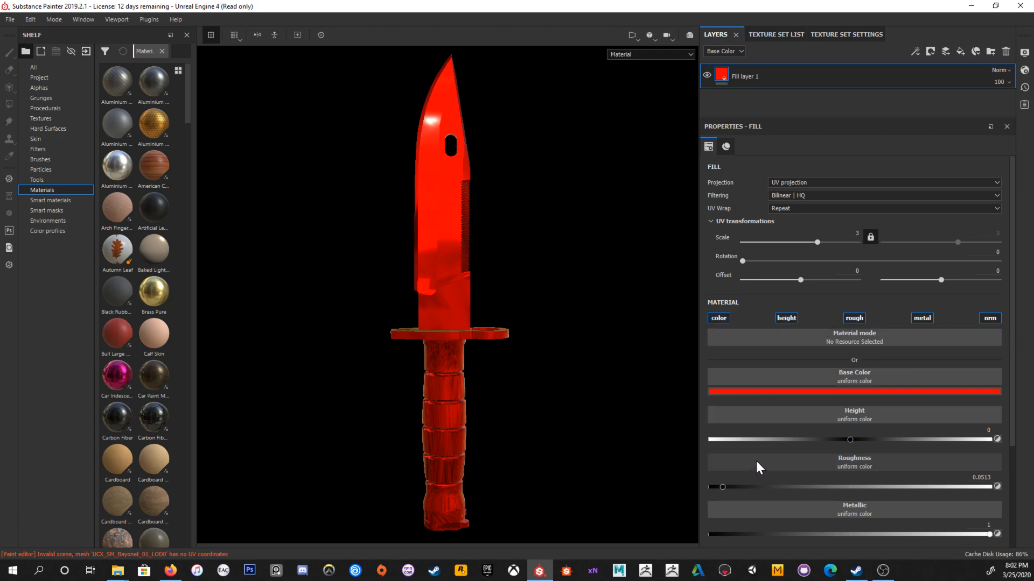
Step: Enlarge the layer stack area by shrinking the fill properties below it
scroll(756, 461, "down", 4)
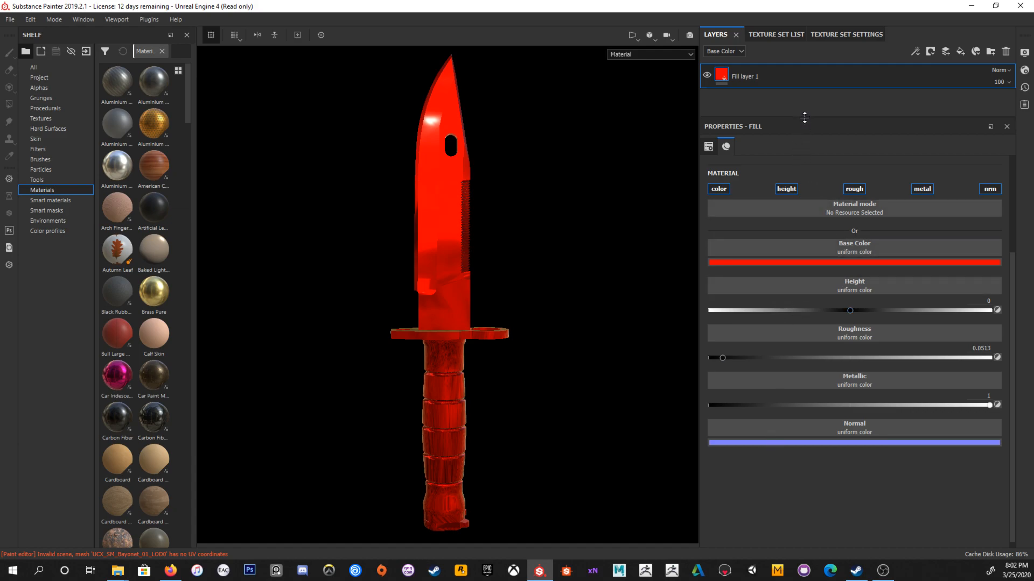
left_click_drag(802, 116, 801, 207)
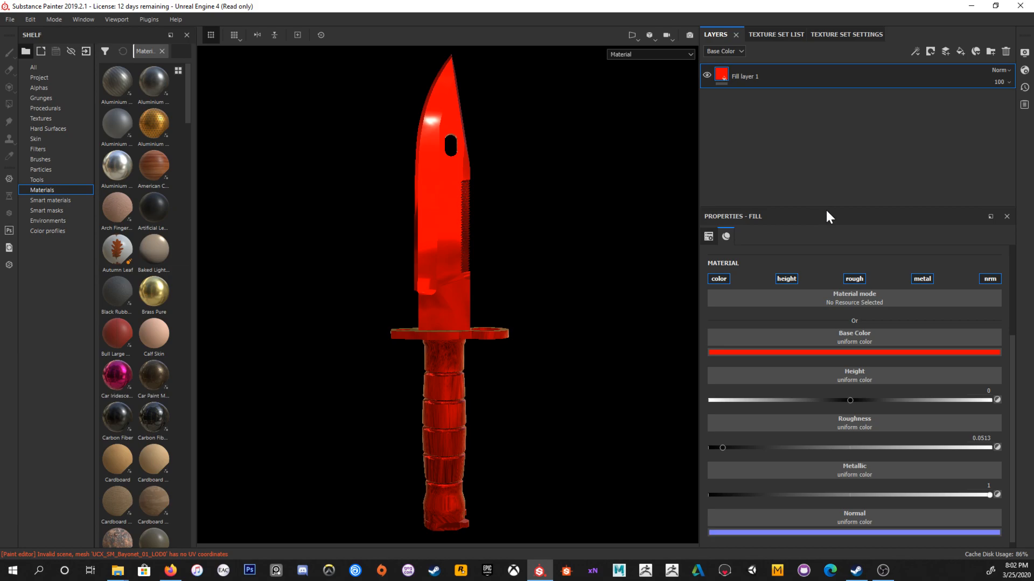
left_click_drag(834, 206, 838, 286)
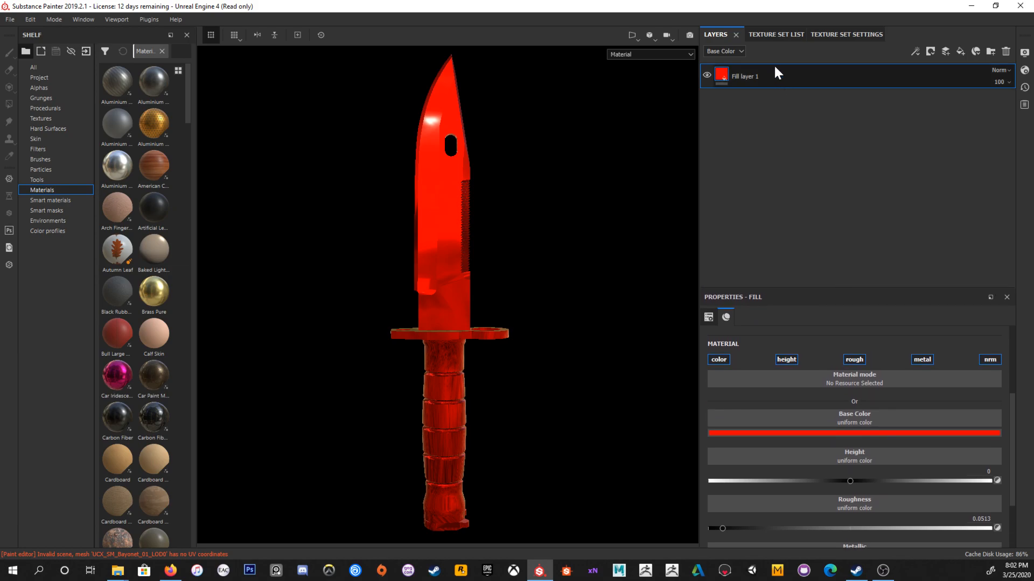
Step: Examine the bayonet's texture set list and compare it with the layer stack
left_click(773, 37)
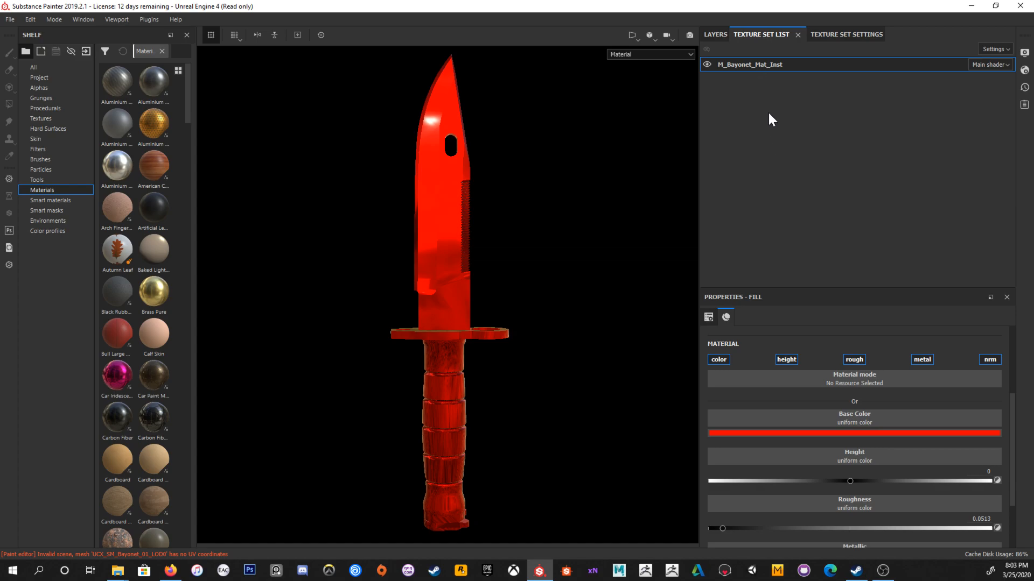
left_click_drag(551, 230, 499, 245, "alt")
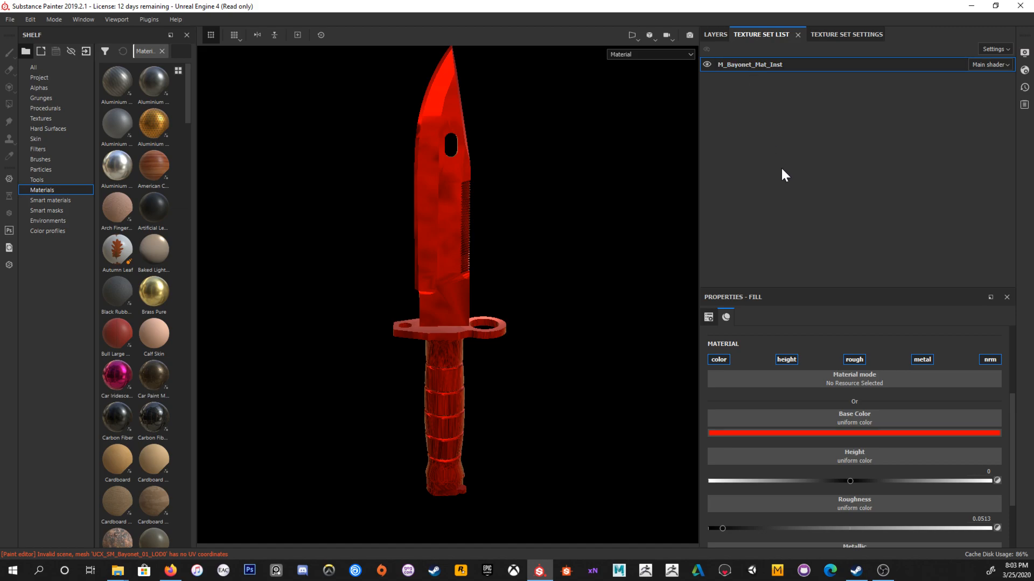
left_click(715, 36)
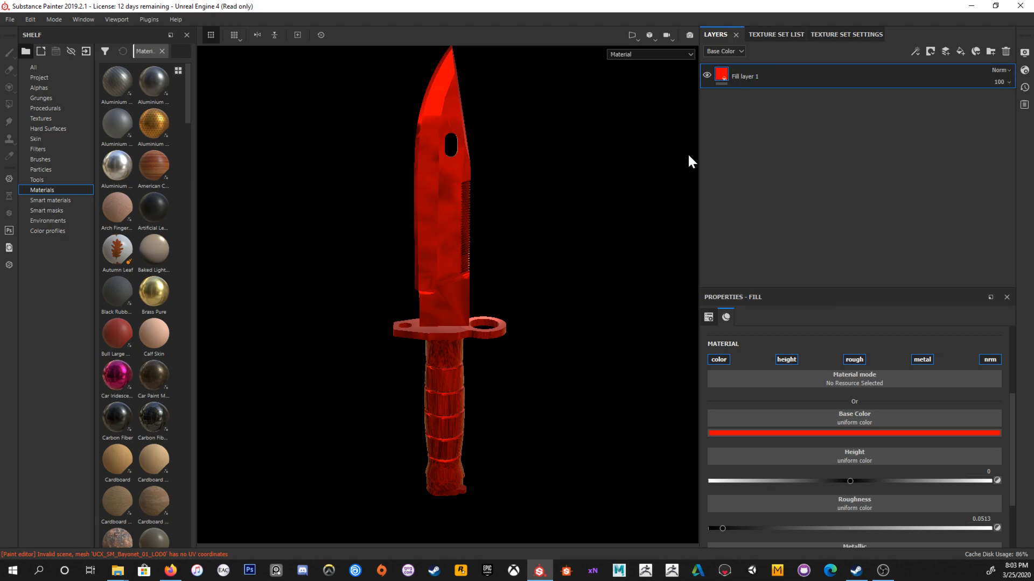
left_click(756, 34)
left_click(715, 38)
left_click(793, 35)
Step: Assign the project texture T_Bayonet_N as the normal mesh map in the Texture Set Settings
left_click(840, 35)
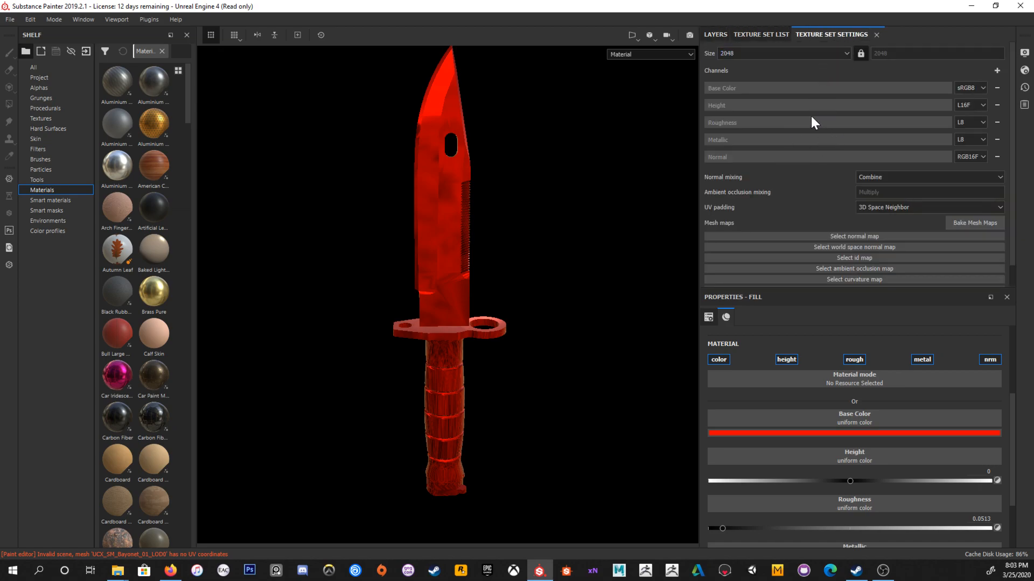
scroll(823, 177, "down", 1)
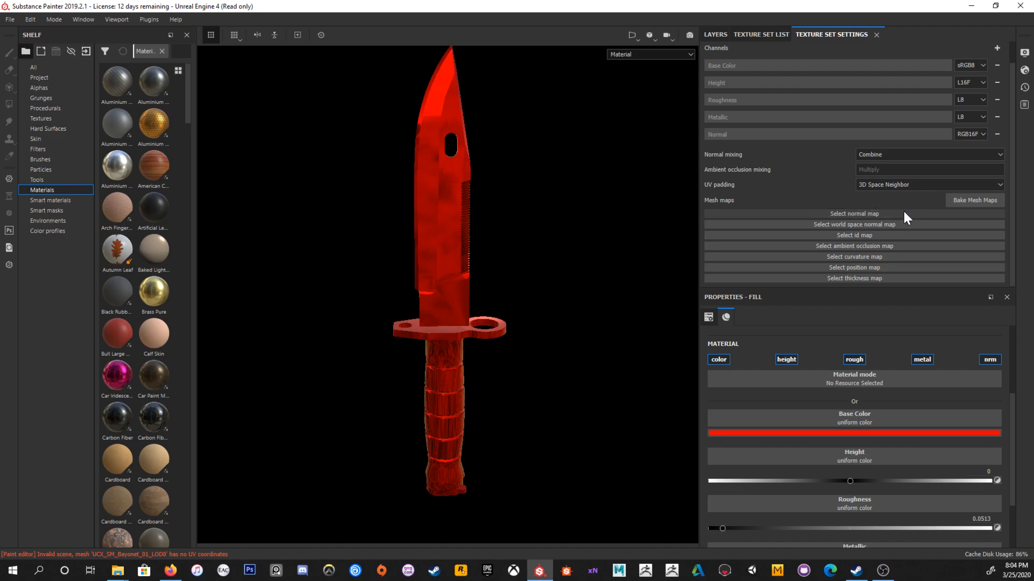
left_click(875, 214)
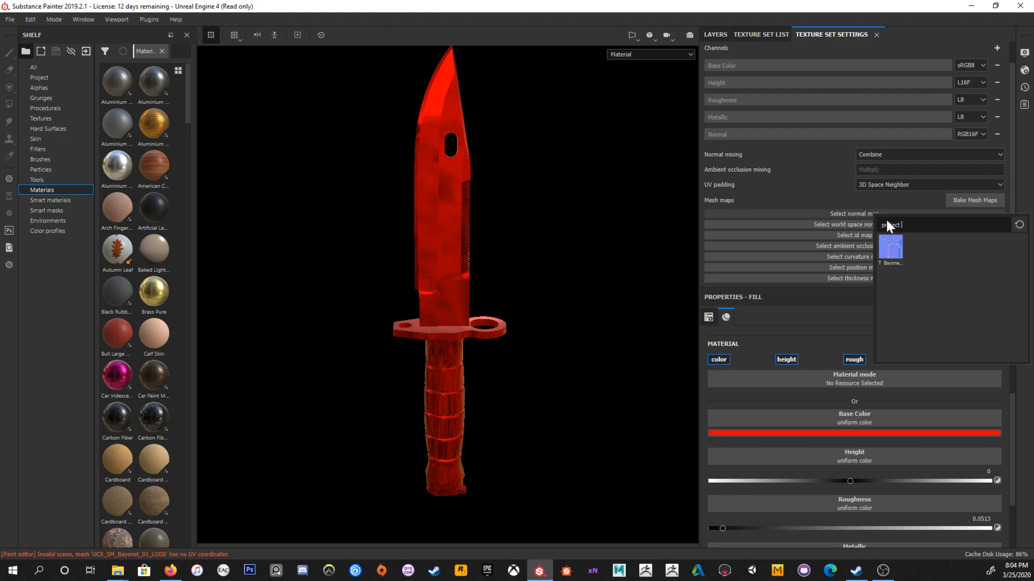
left_click(892, 249)
mouse_move(496, 279)
left_mouse_down("alt")
mouse_move(469, 242)
mouse_move(510, 292)
left_mouse_up("alt")
scroll(510, 292, "up", 2)
right_click_drag(509, 292, 540, 284, "shift")
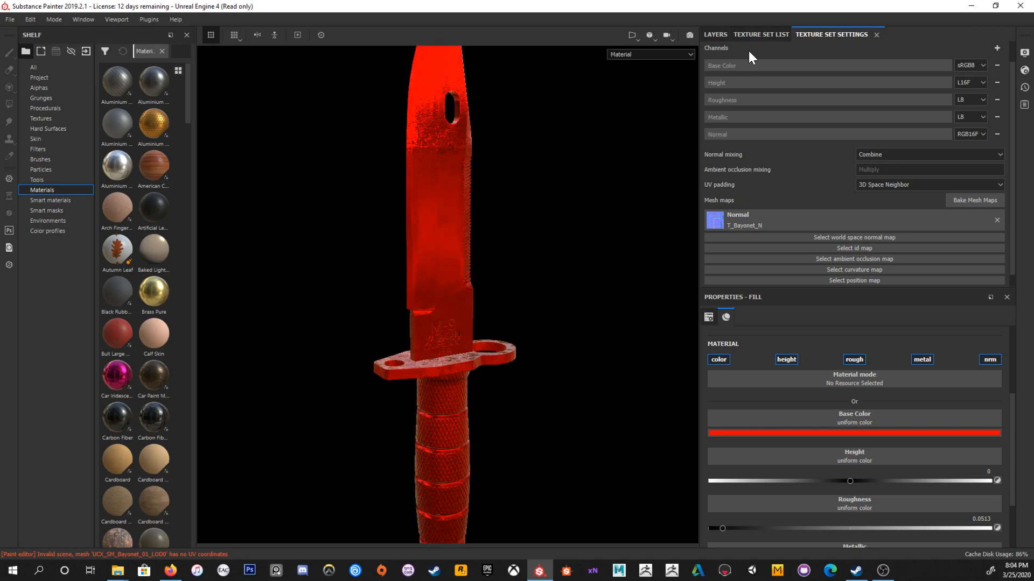
Step: Hide the fill layer to inspect the normal map detail on the bare bayonet, and show it again
left_click(712, 34)
left_click(706, 75)
mouse_move(506, 215)
right_mouse_down("shift")
mouse_move(490, 214)
mouse_move(523, 219)
right_mouse_up("shift")
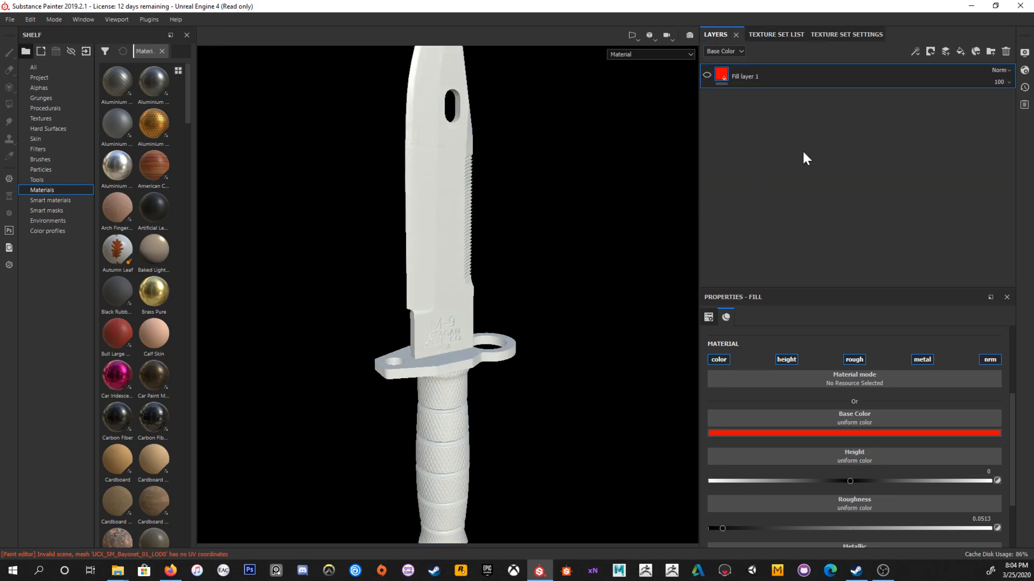
left_click(706, 75)
Step: Desaturate the fill layer's base color to a pale pink and raise its roughness to about 0.289
left_click(851, 433)
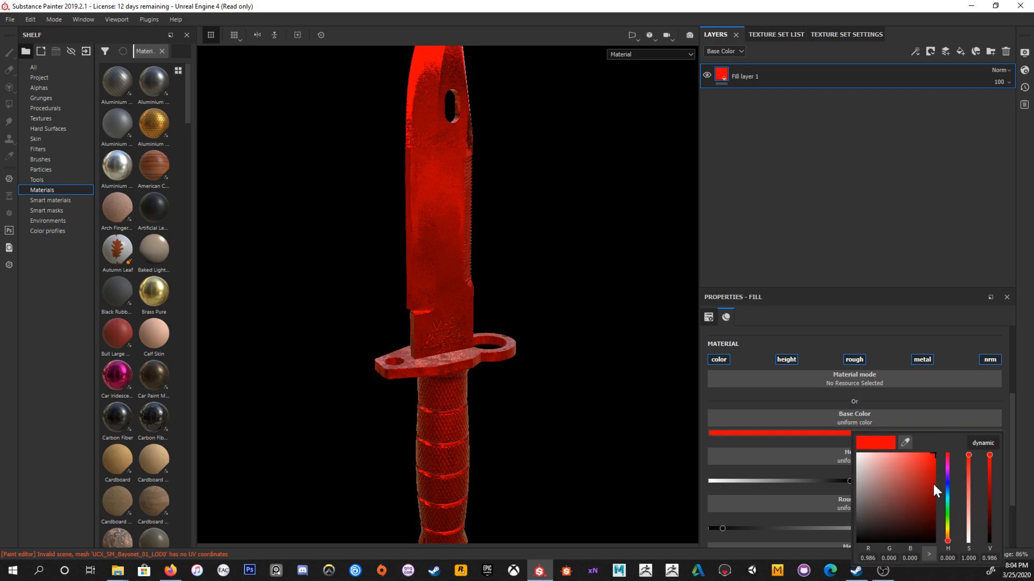
left_click(971, 528)
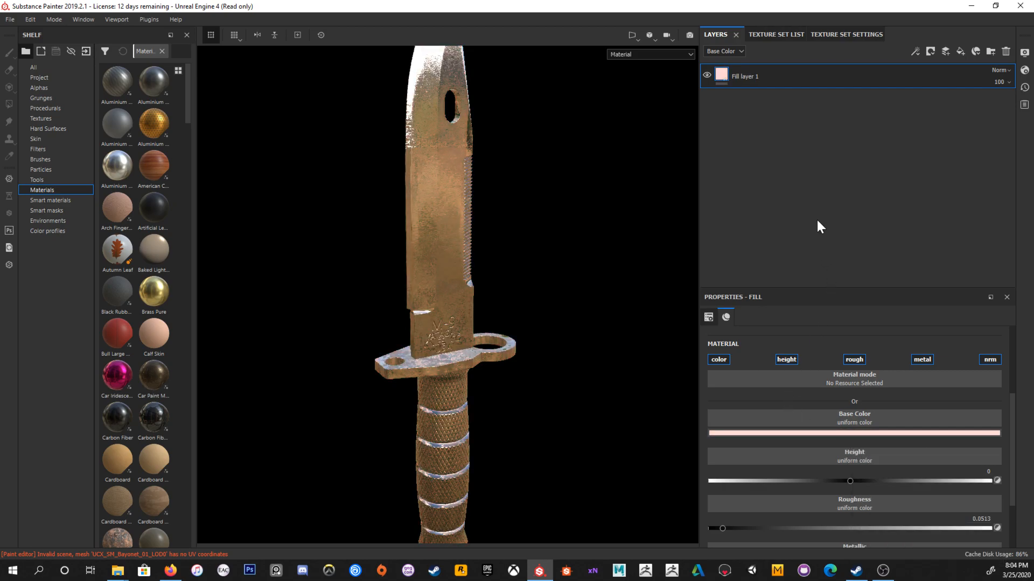
left_click(790, 528)
right_click_drag(552, 299, 600, 320, "alt")
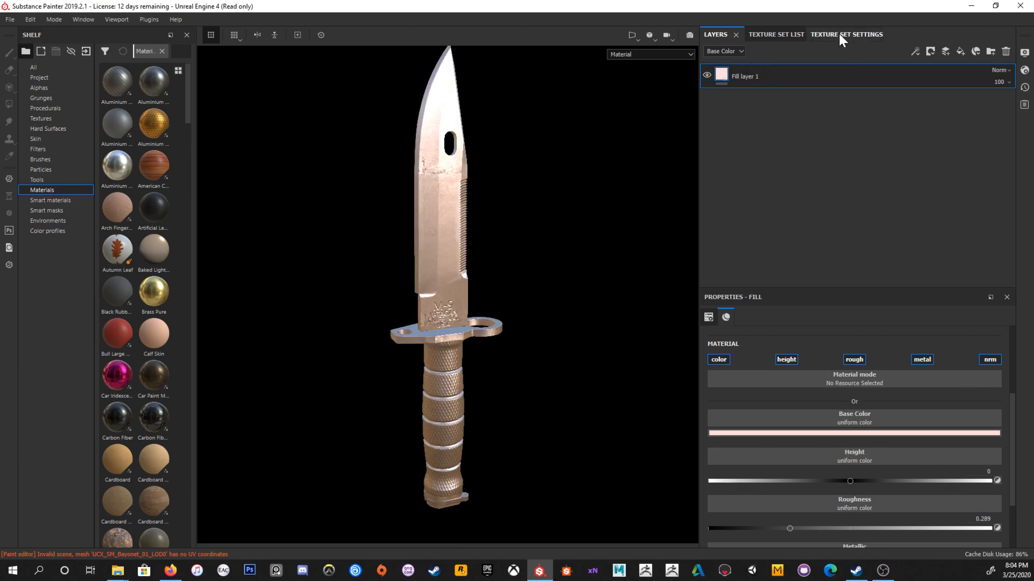
mouse_move(492, 372)
left_mouse_down("alt")
mouse_move(453, 334)
mouse_move(464, 276)
left_mouse_up("alt")
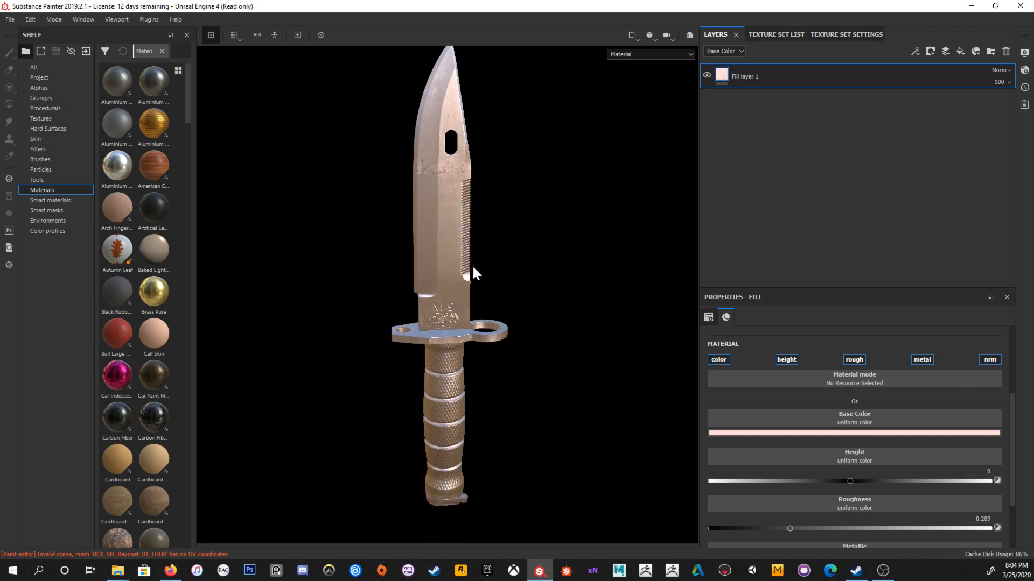
left_click_drag(479, 323, 511, 289, "alt")
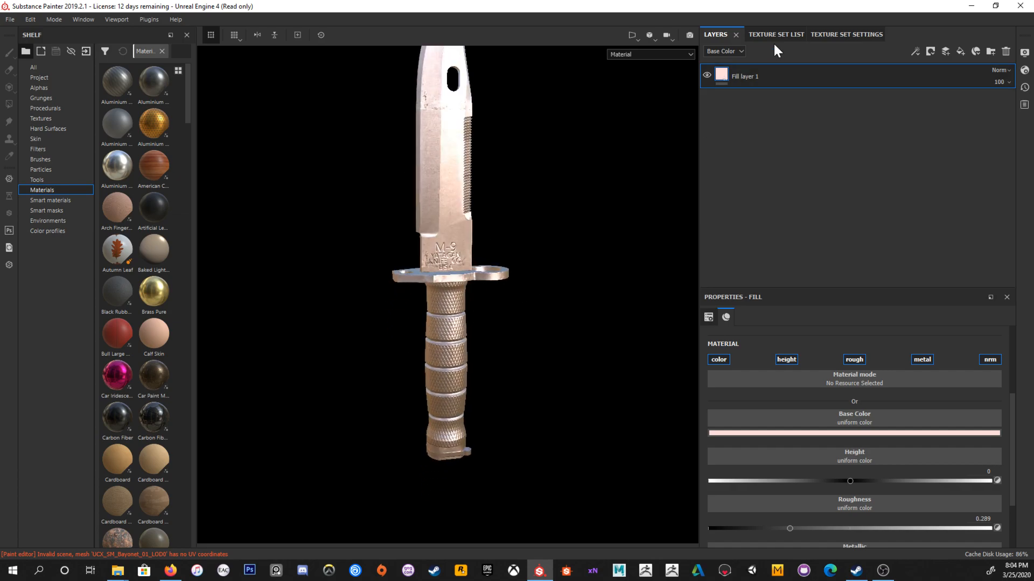
right_click_drag(489, 189, 524, 199, "shift")
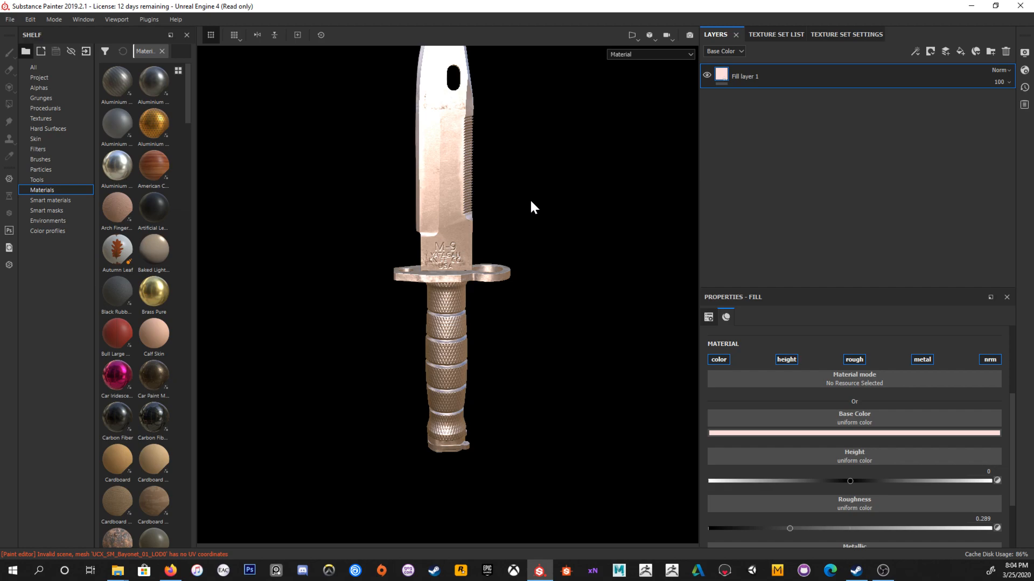
Step: Open the mesh map baking settings for the bayonet and exclude the Normal and ID maps from the bake
left_click(788, 33)
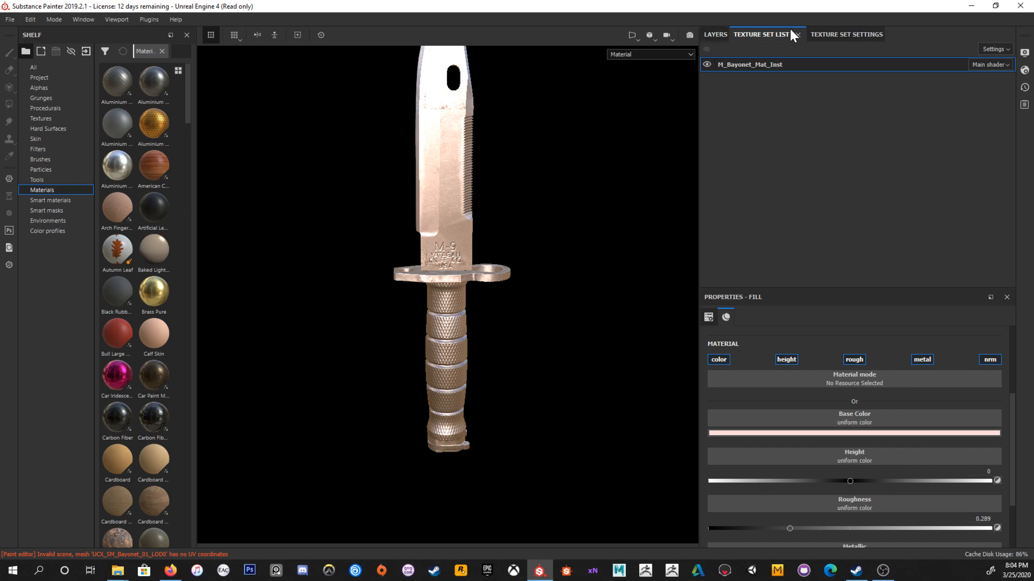
left_click(857, 36)
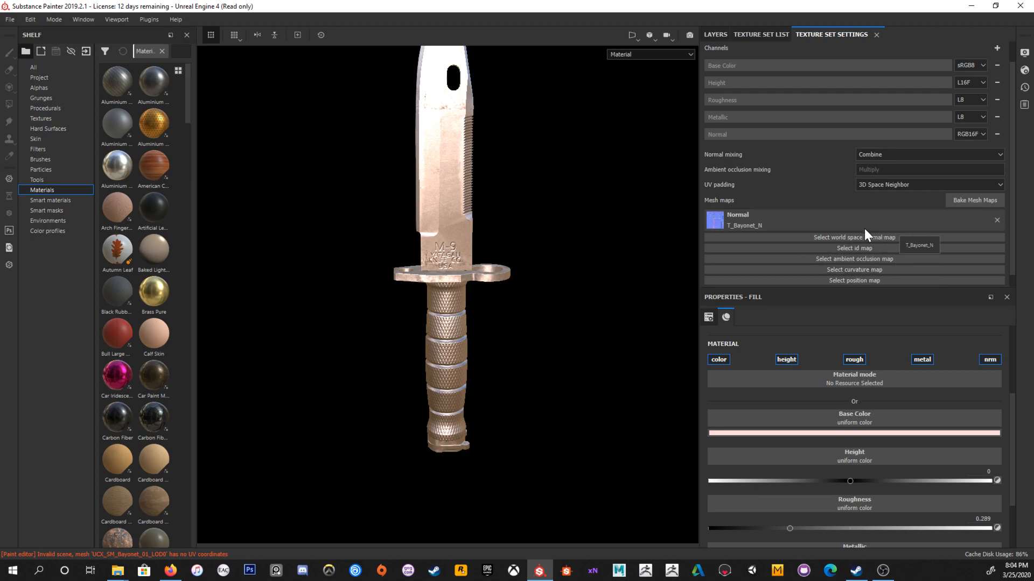
left_click(967, 202)
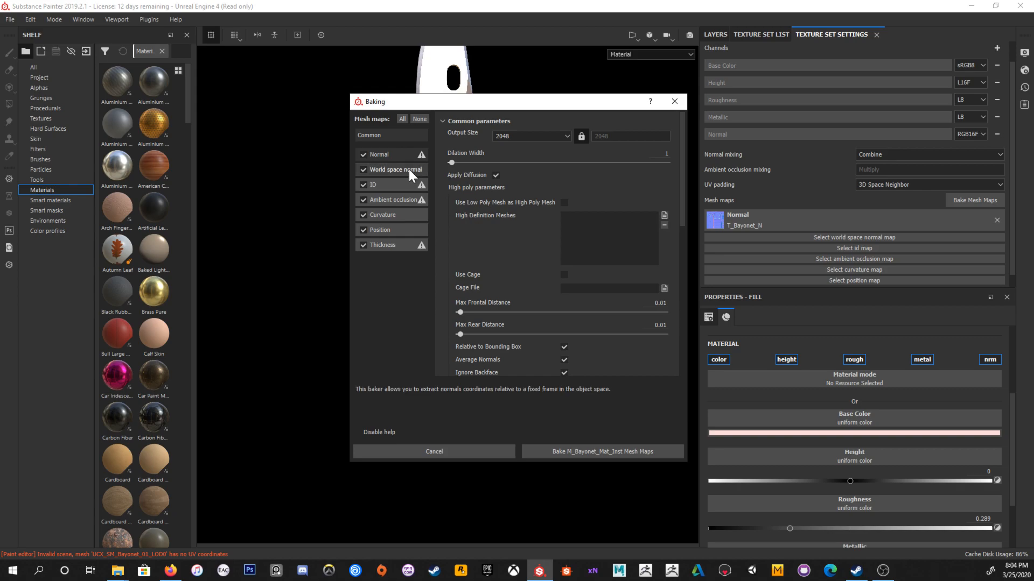
left_click(364, 155)
left_click(363, 185)
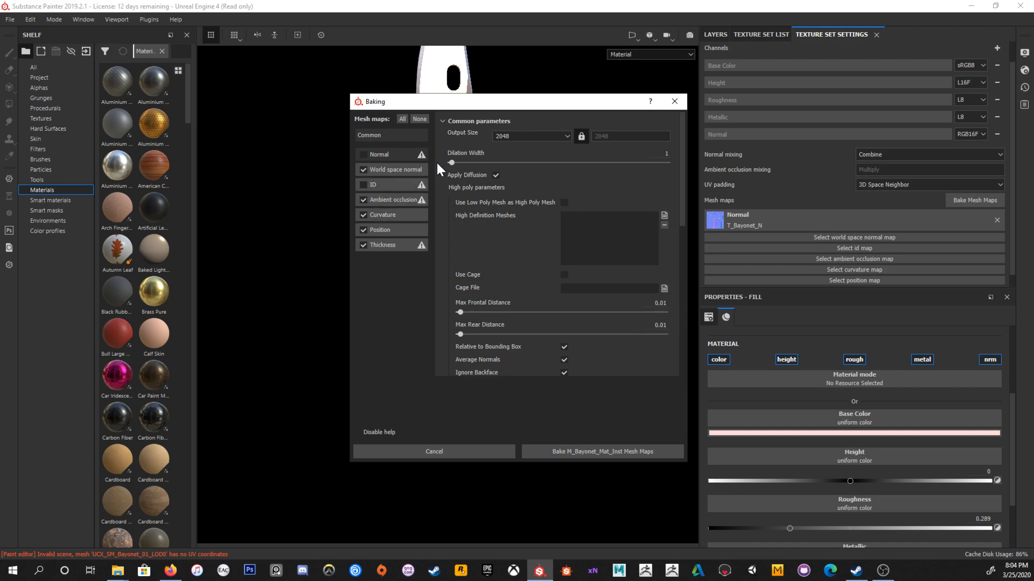
left_click_drag(448, 102, 424, 112)
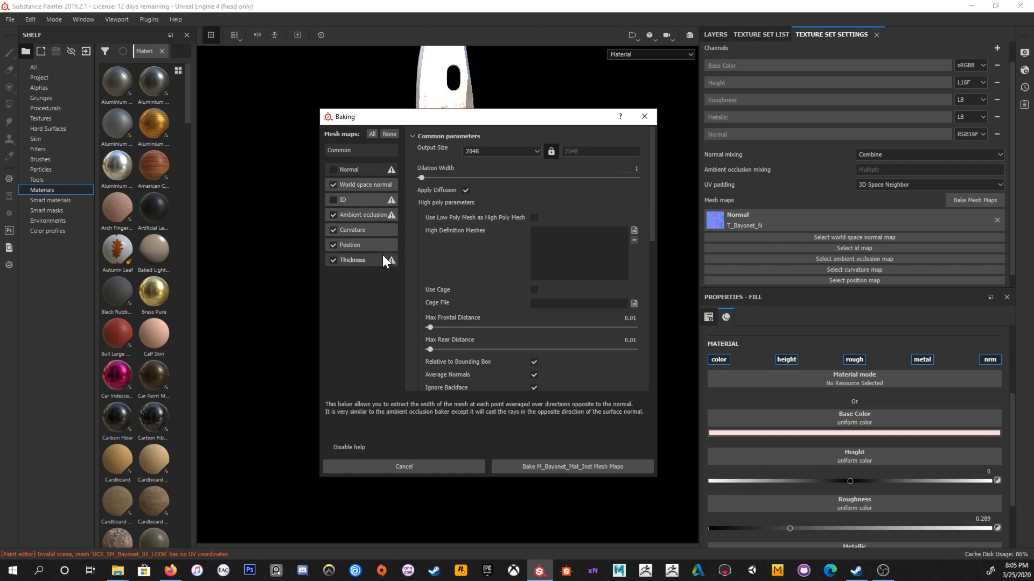
Step: Set the baking antialiasing to Subsampling 4x4 and bake the M_Bayonet_Mat_Inst mesh maps at 2048
scroll(517, 323, "down", 3)
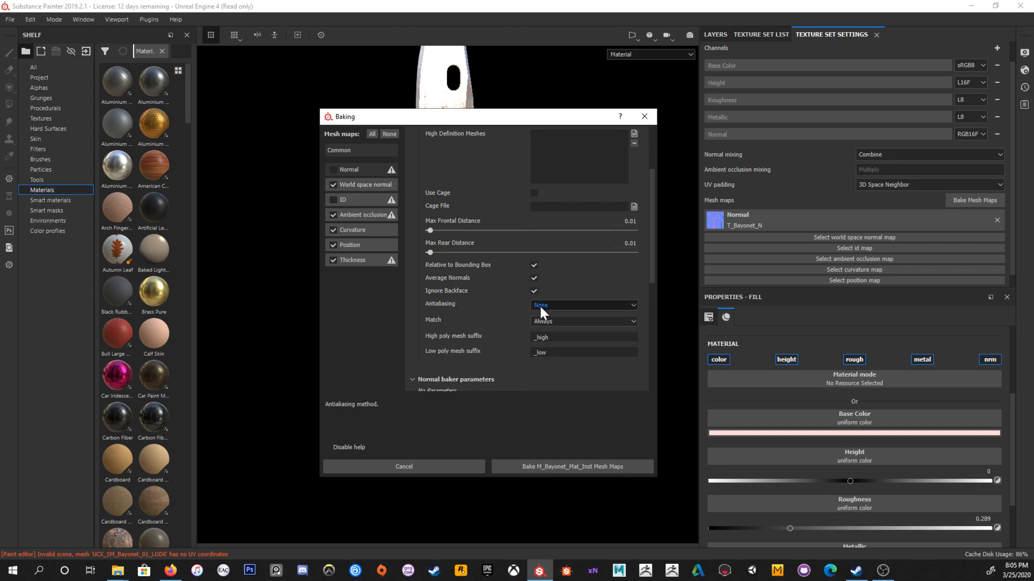
left_click(538, 305)
left_click(552, 325)
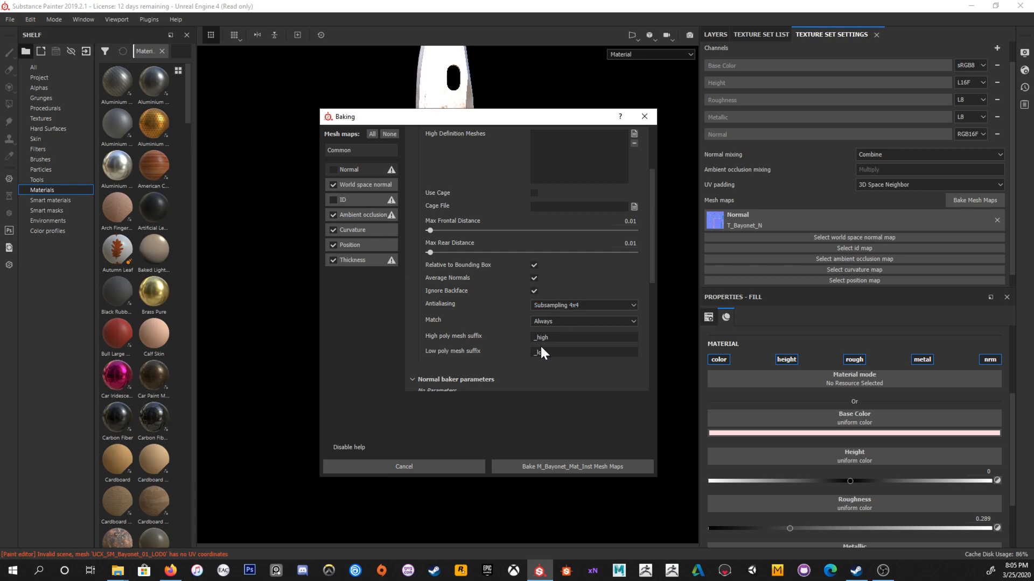
scroll(529, 321, "down", 2)
scroll(522, 319, "up", 5)
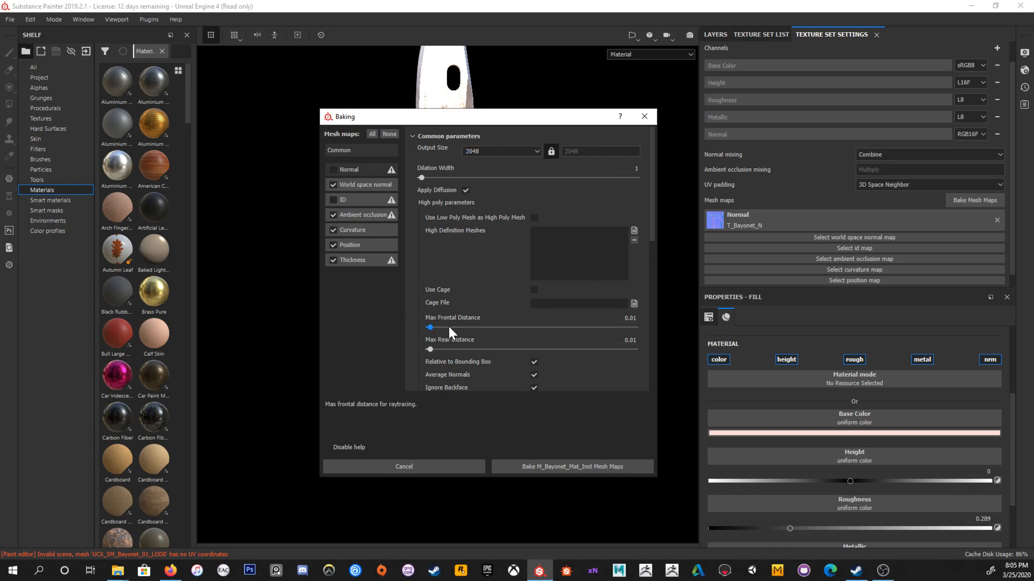
left_click(546, 467)
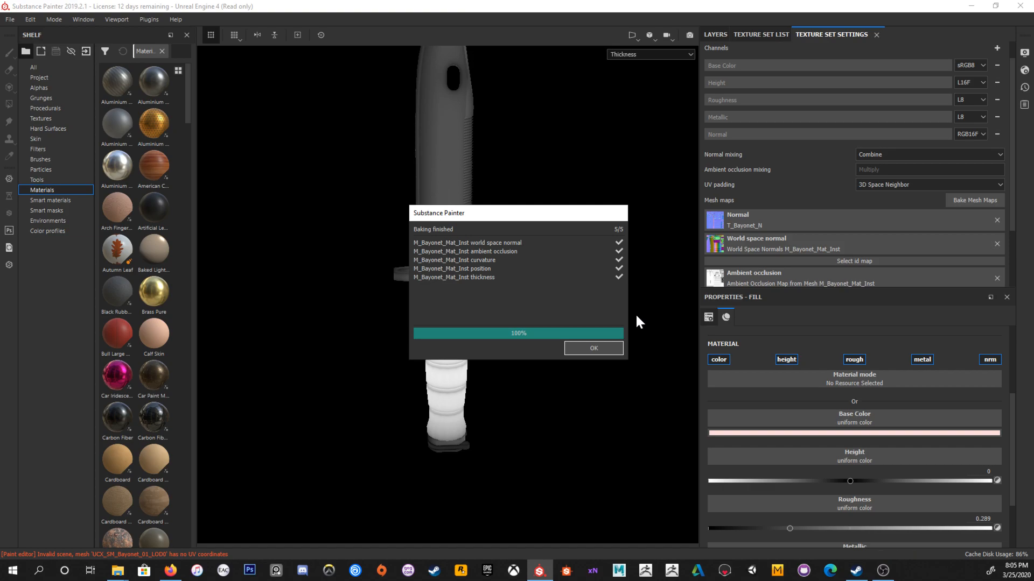
left_click(594, 348)
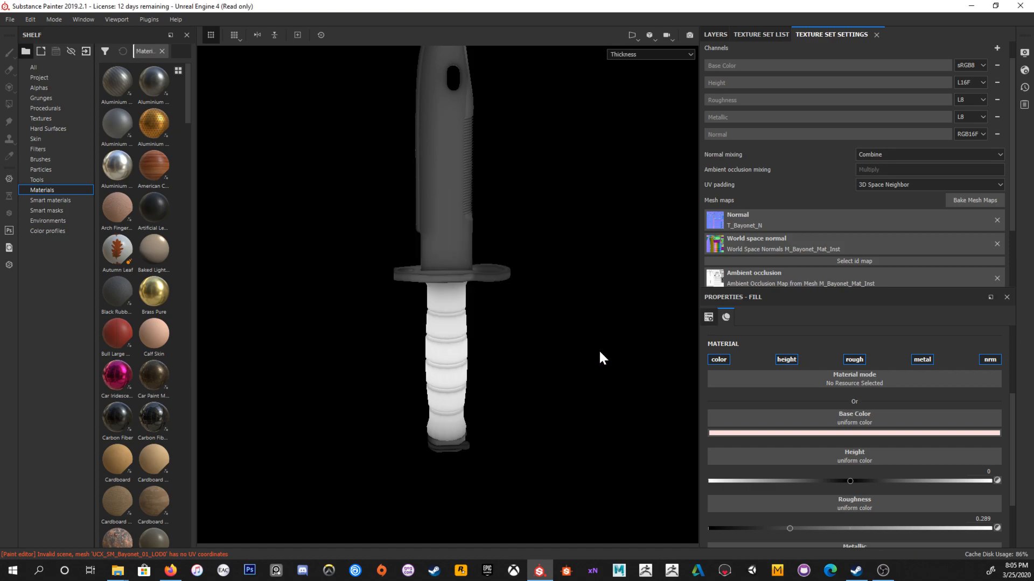
Step: Review the baked mesh maps and the bayonet's appearance, and reopen the baking settings
scroll(764, 250, "down", 2)
scroll(764, 250, "down", 1)
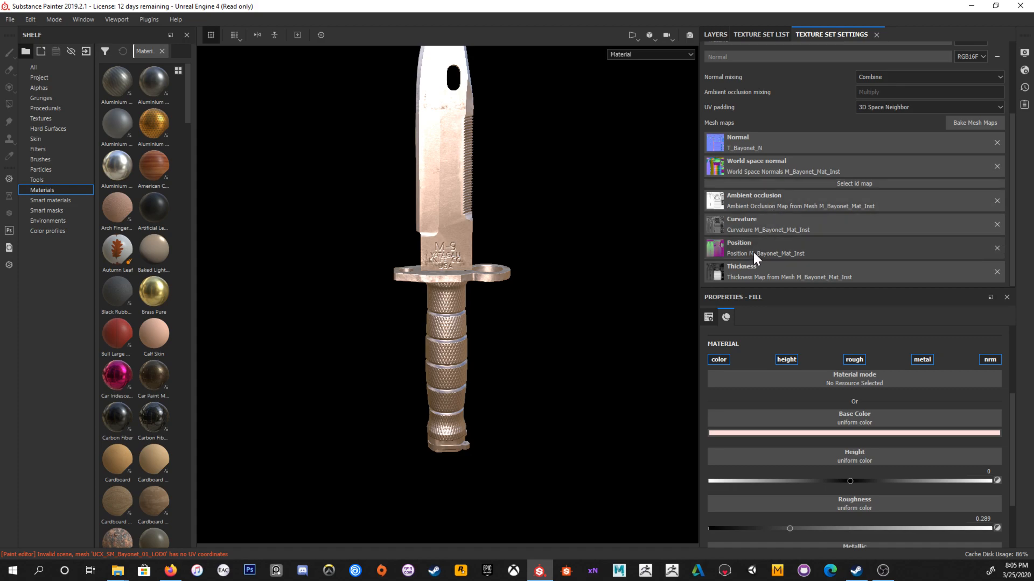
scroll(539, 237, "up", 2)
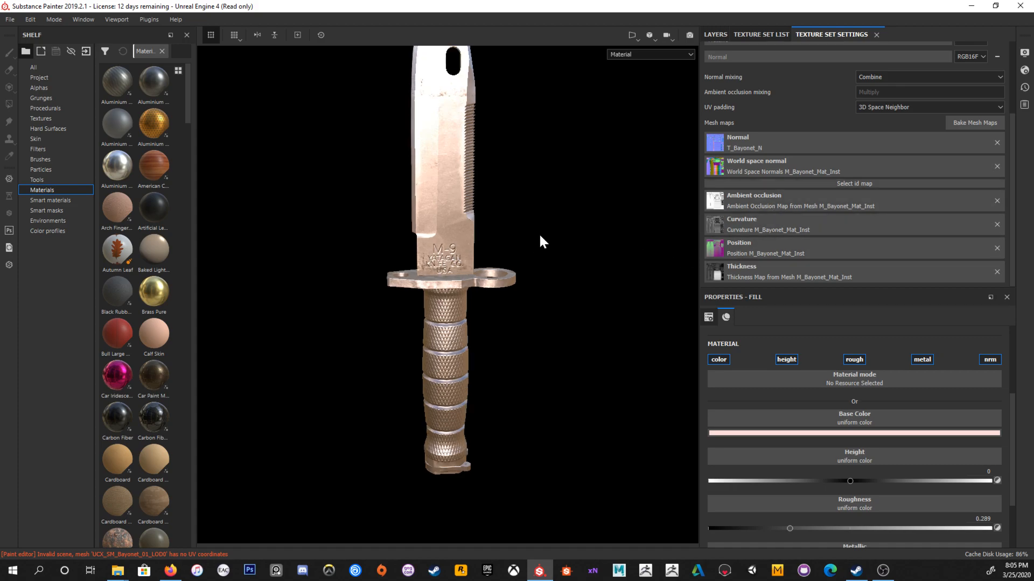
middle_click_drag(522, 229, 515, 311)
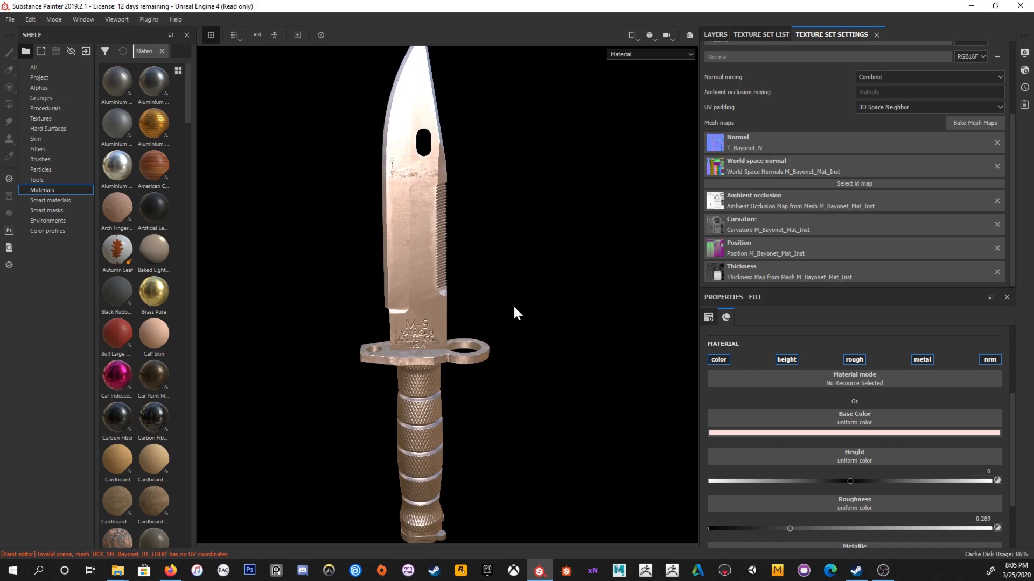
left_click(961, 123)
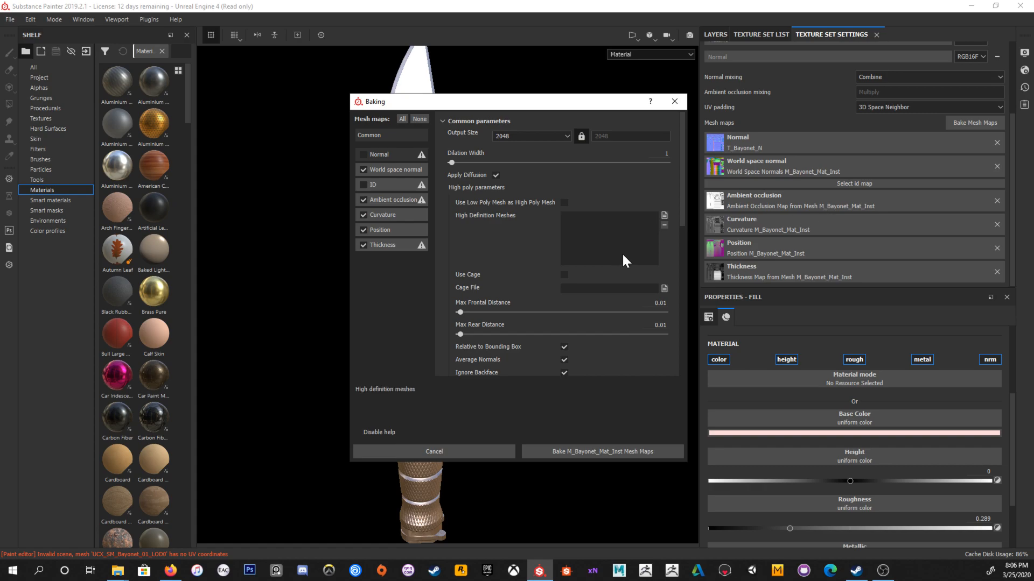
Step: Review the common baking parameters, close the baking settings without baking again, and frame the whole bayonet in the viewport
scroll(557, 270, "down", 3)
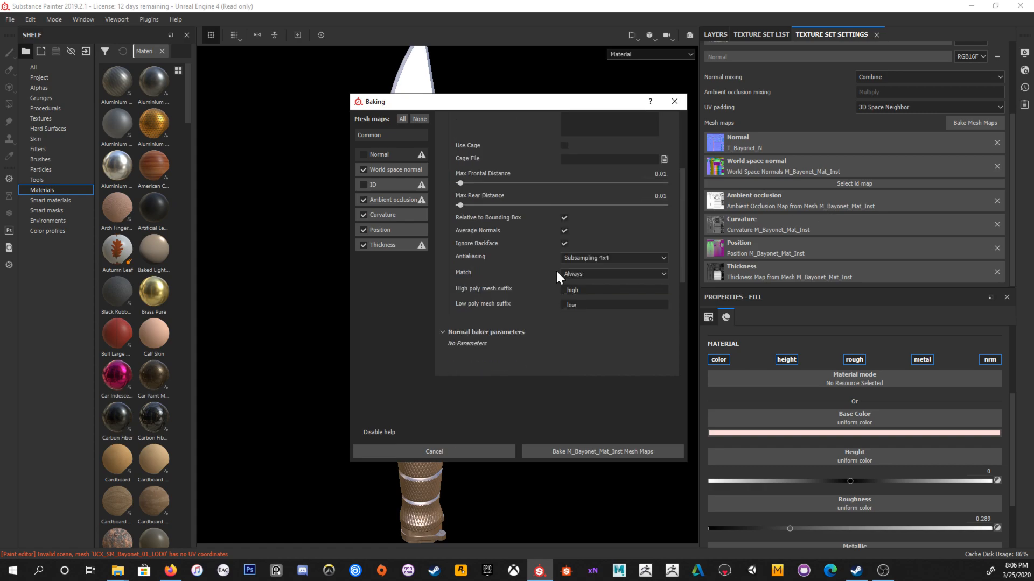
left_click(480, 453)
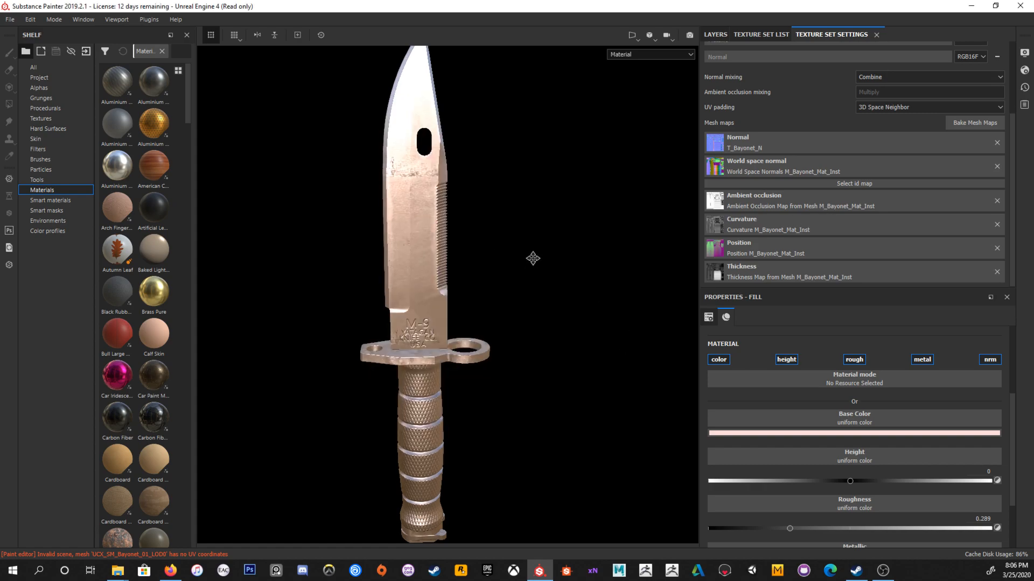
key("f")
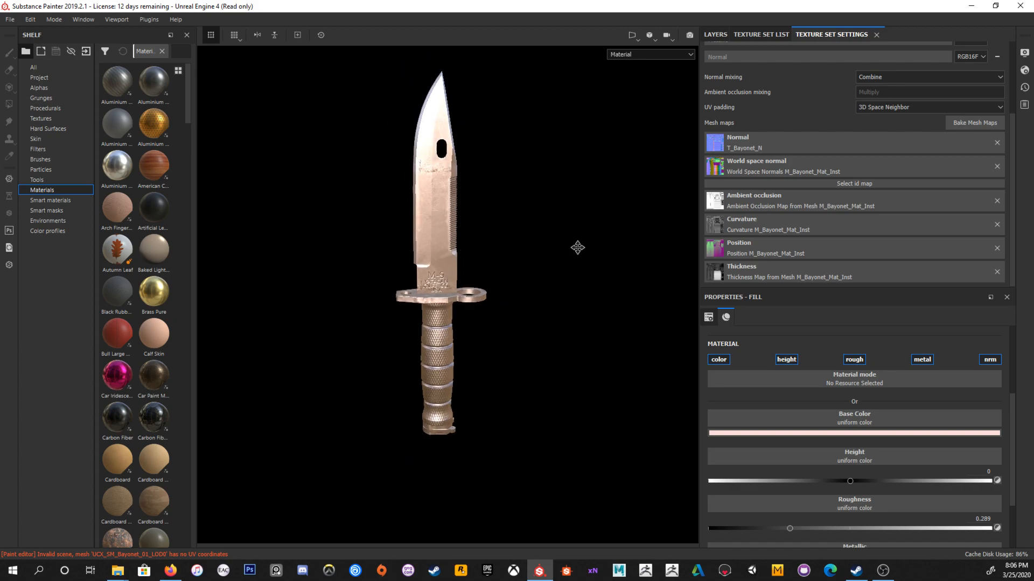
middle_click_drag(577, 247, 572, 274)
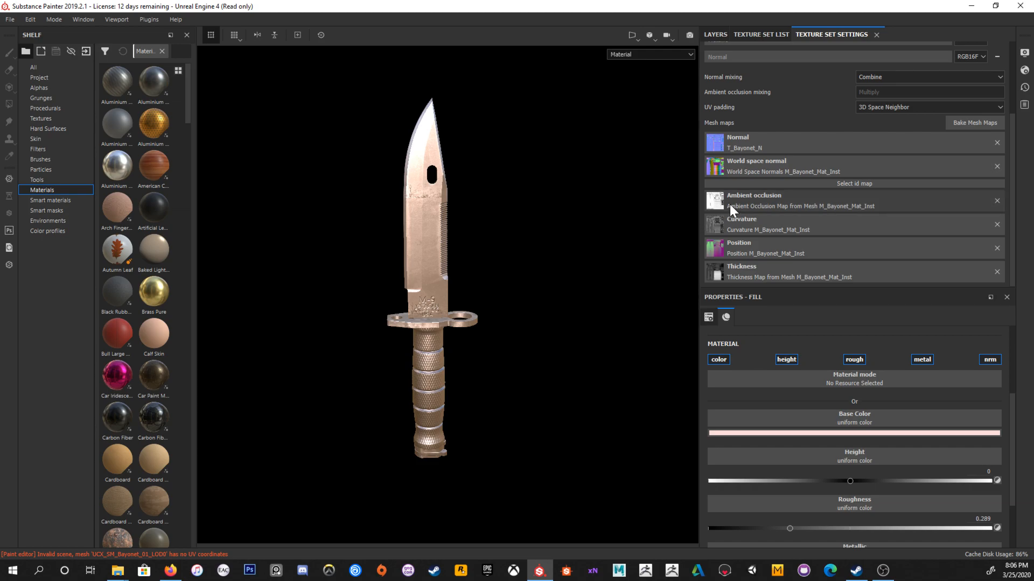
Step: Change the base color of Fill layer 1 to pure white (RGB 1.000, 1.000, 1.000)
left_click(711, 36)
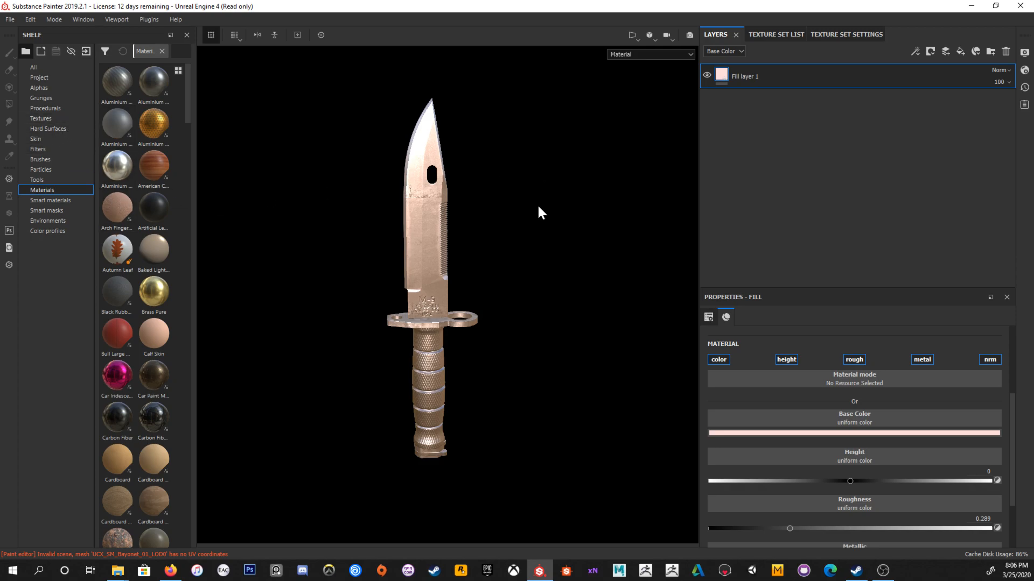
left_click(844, 432)
left_click_drag(961, 535, 966, 547)
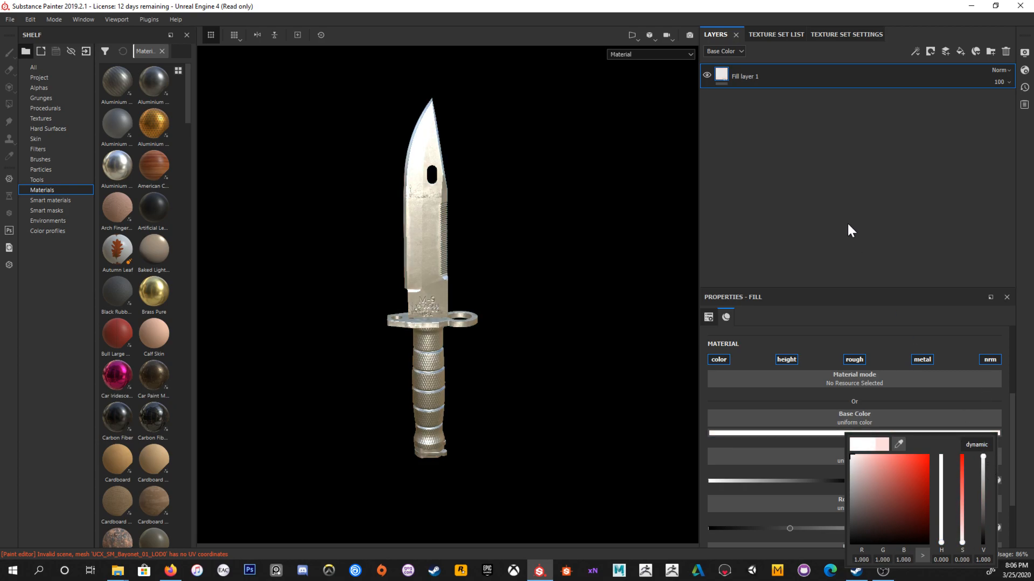
left_click(829, 226)
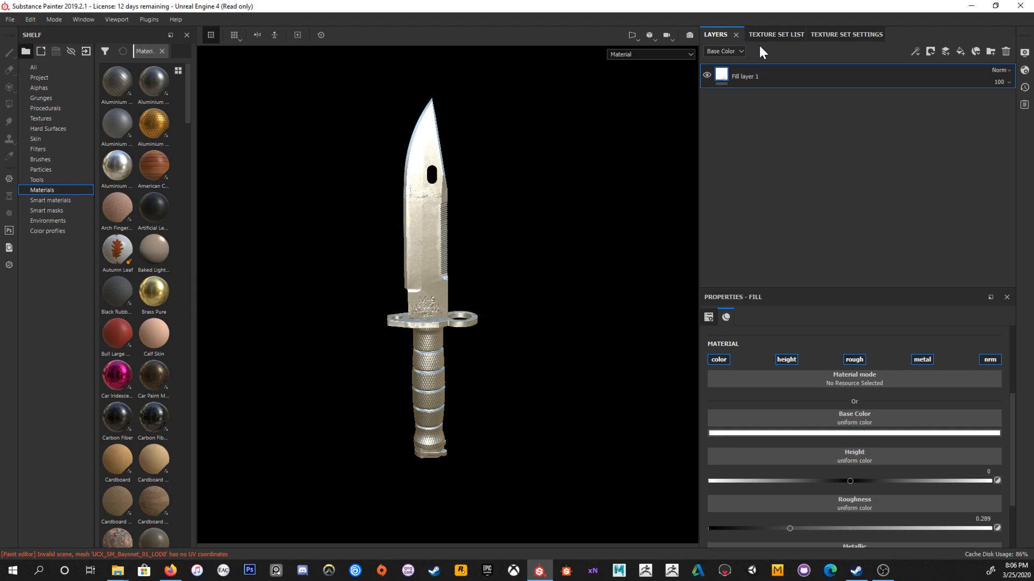
Step: Show the smart materials in the shelf and widen the shelf slightly
left_click(50, 200)
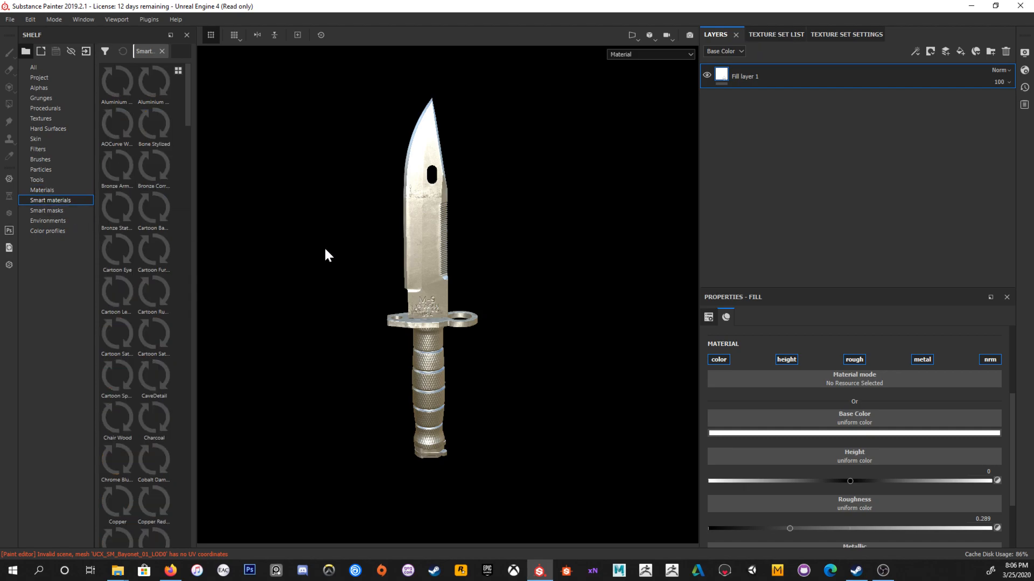
mouse_move(437, 279)
left_mouse_down("alt")
mouse_move(515, 280)
mouse_move(455, 282)
left_mouse_up("alt")
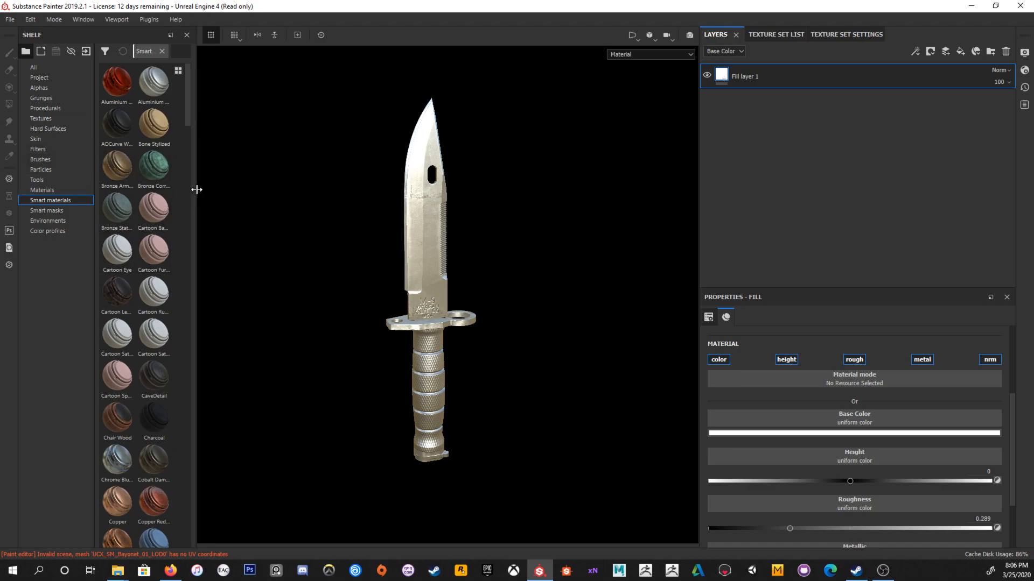
left_click_drag(196, 189, 210, 190)
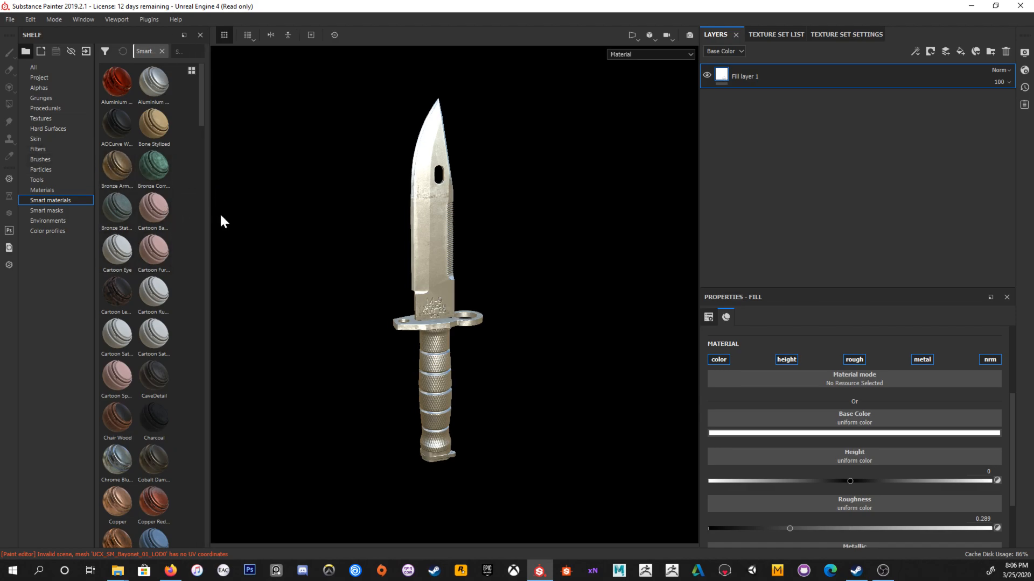
Step: Add the Aluminium Cut material as a layer below Fill layer 1, hide Fill layer 1, and inspect the bayonet
left_click(53, 190)
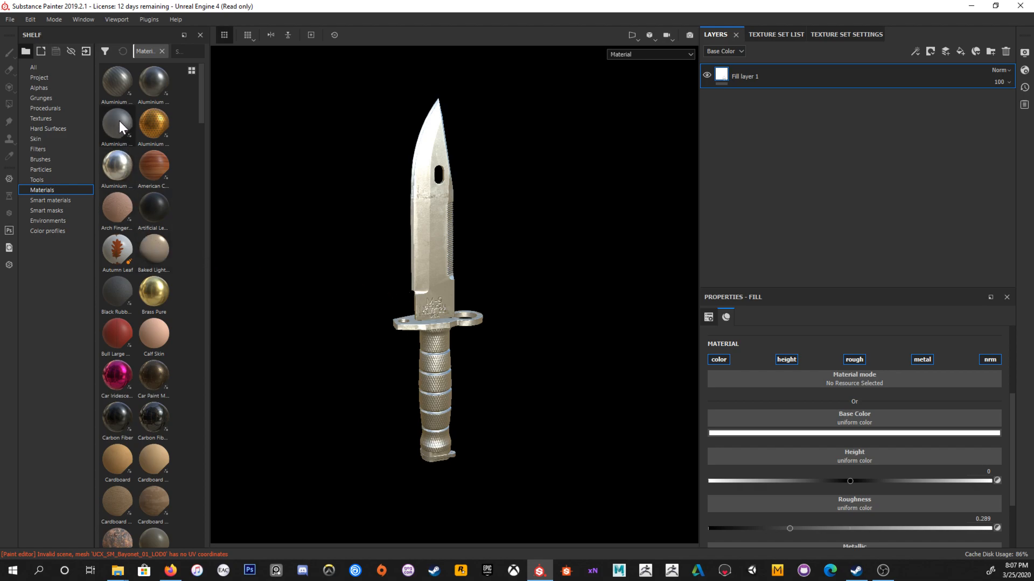
left_click_drag(125, 128, 787, 177)
left_click_drag(822, 131, 723, 127)
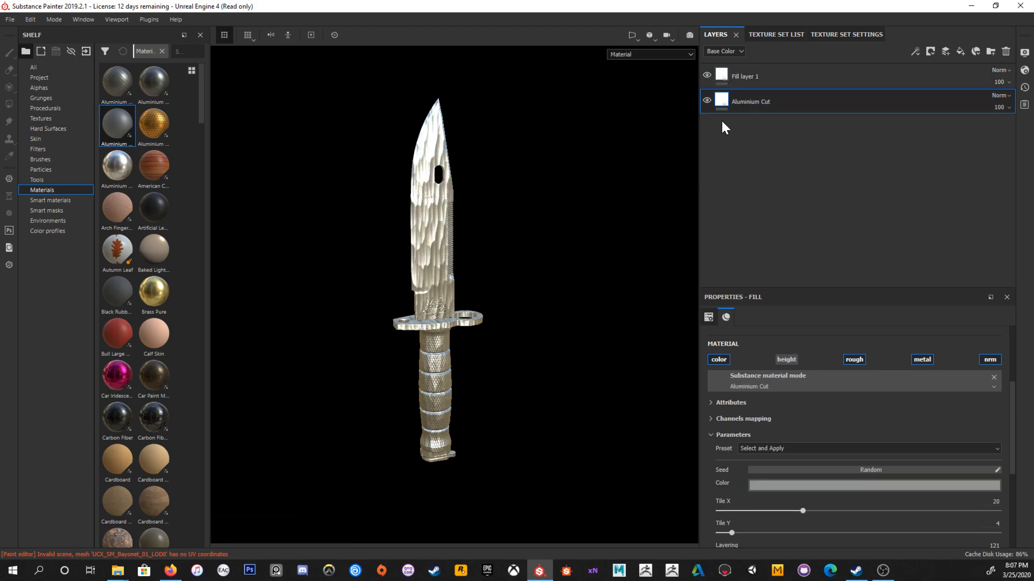
left_click(708, 72)
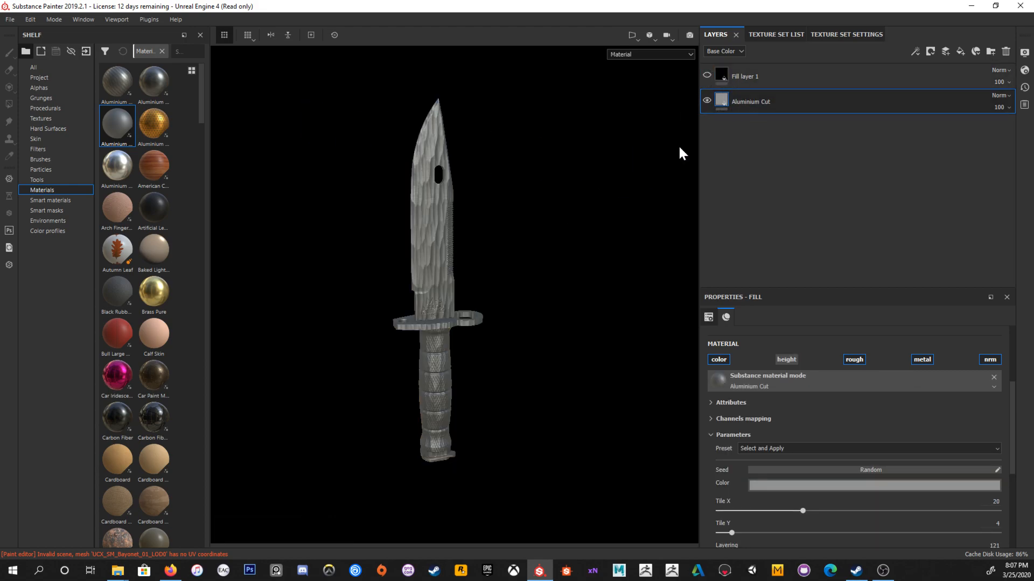
scroll(492, 281, "up", 3)
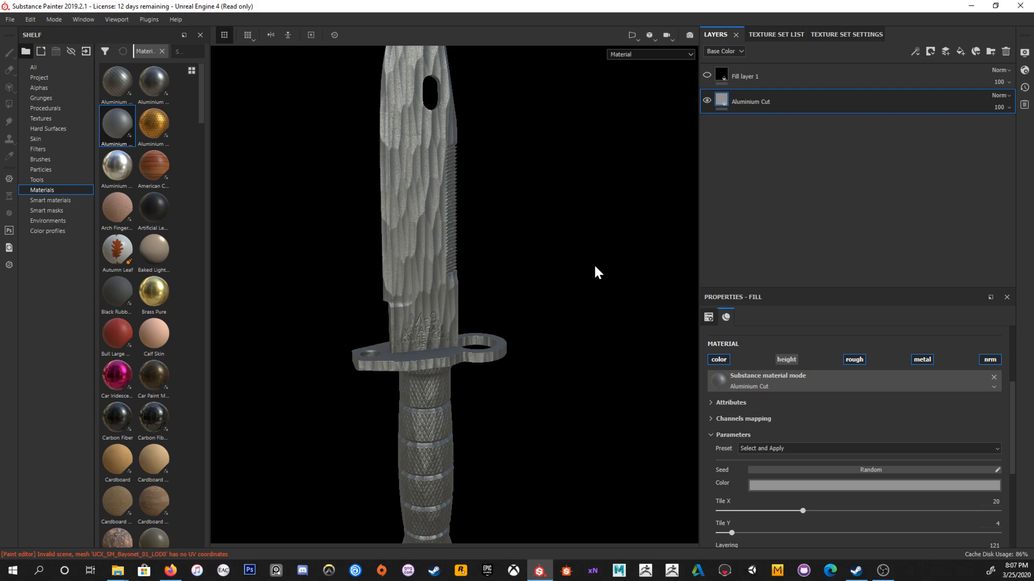
scroll(533, 167, "down", 3)
left_click_drag(523, 178, 549, 183, "alt")
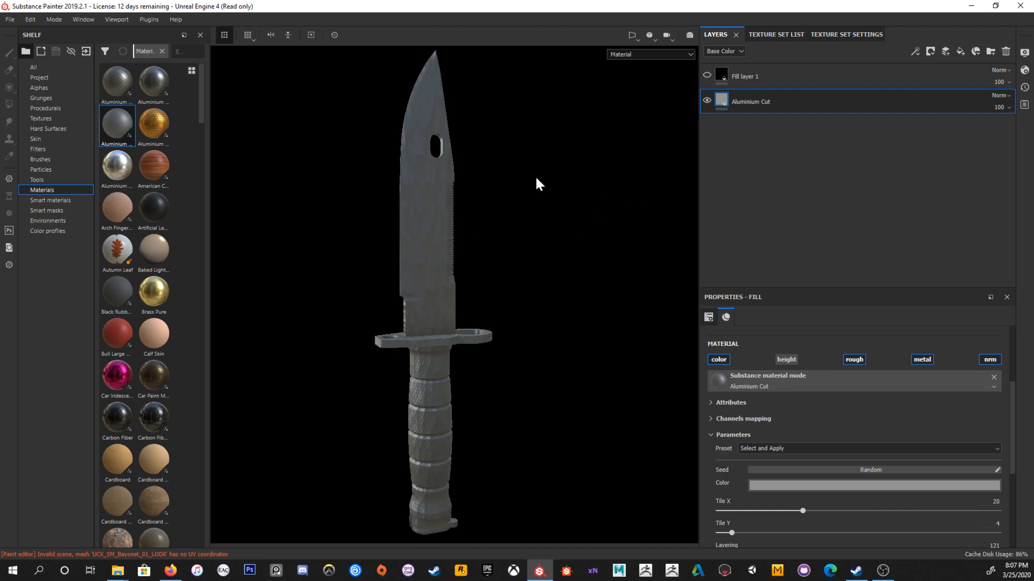
Step: Enlarge the fill properties area and lower the Aluminium Cut material's Layering to 34
left_click_drag(847, 290, 838, 149)
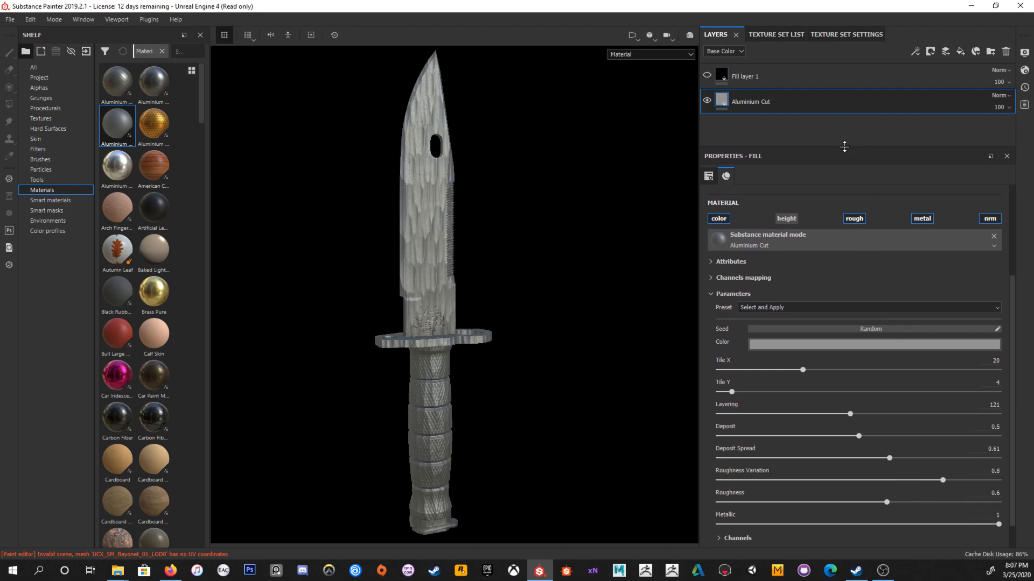
scroll(789, 356, "down", 1)
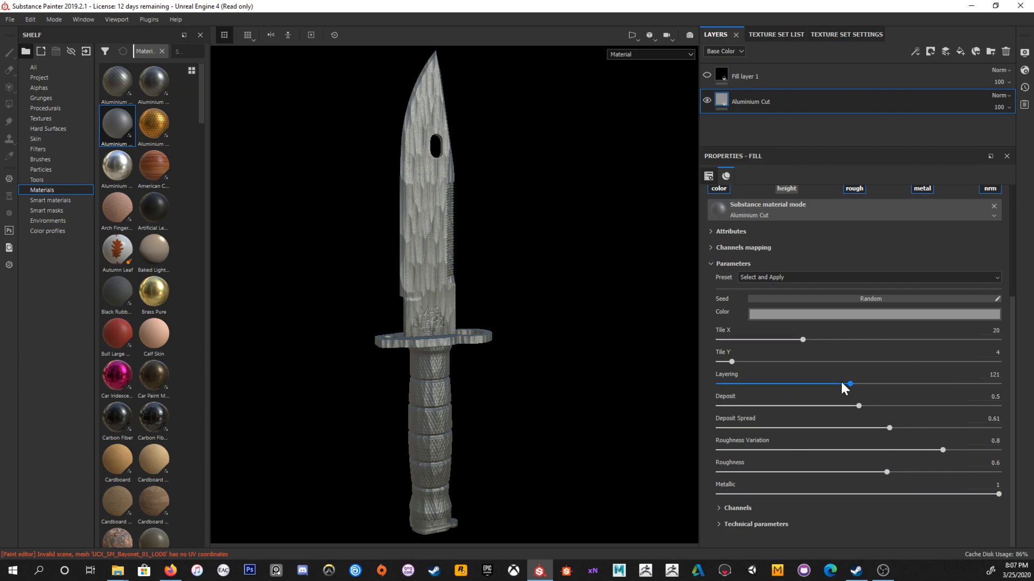
mouse_move(733, 362)
left_mouse_down()
mouse_move(772, 365)
mouse_move(734, 363)
left_mouse_up()
left_click_drag(846, 384, 755, 378)
scroll(472, 317, "up", 5)
scroll(558, 362, "down", 6)
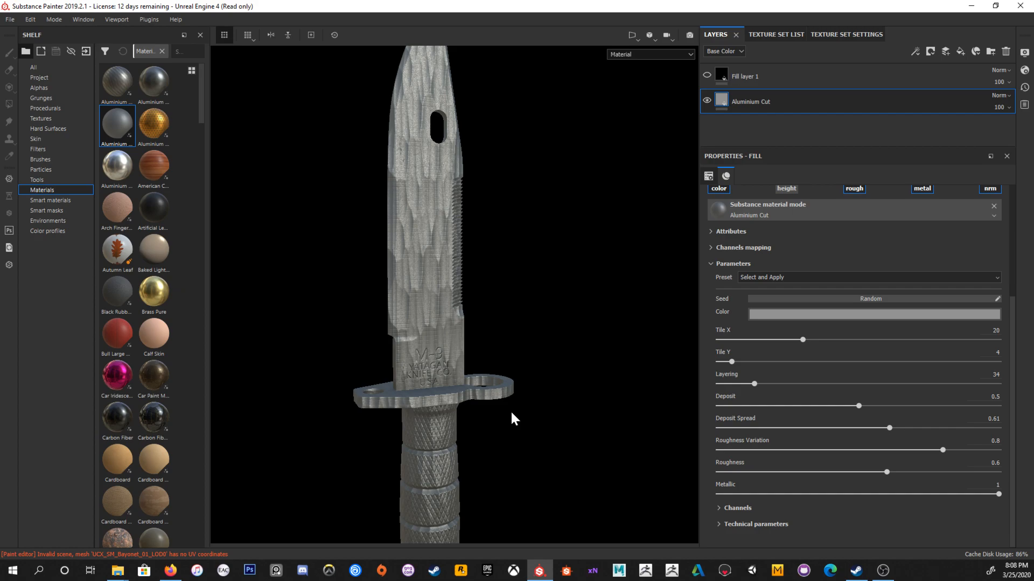
Step: Raise the Aluminium Cut material's Deposit to 0.91 and check the effect on the bayonet
left_click(856, 406)
left_click_drag(783, 407, 983, 412)
left_click(972, 406)
scroll(537, 364, "down", 3)
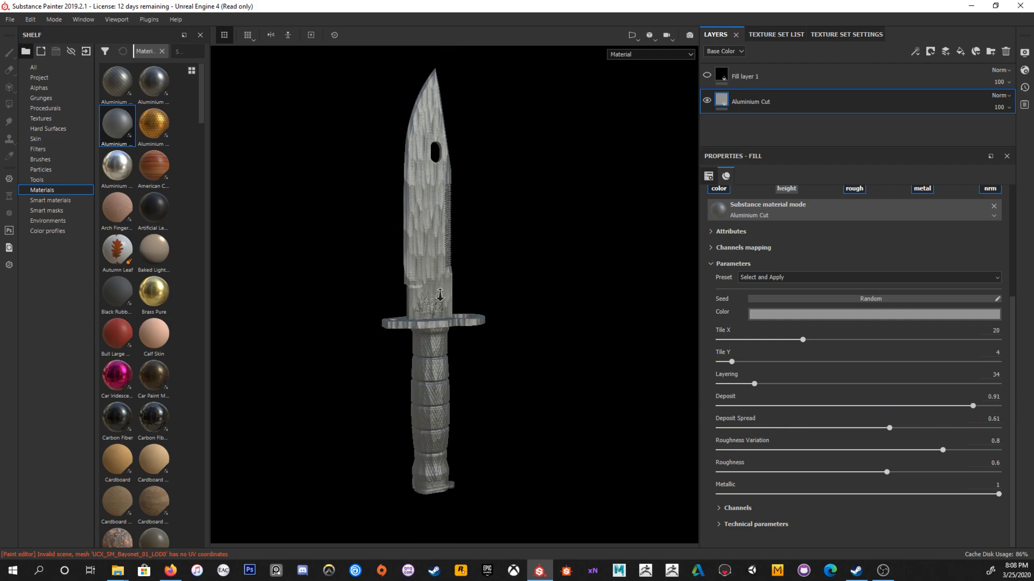
scroll(537, 364, "up", 3)
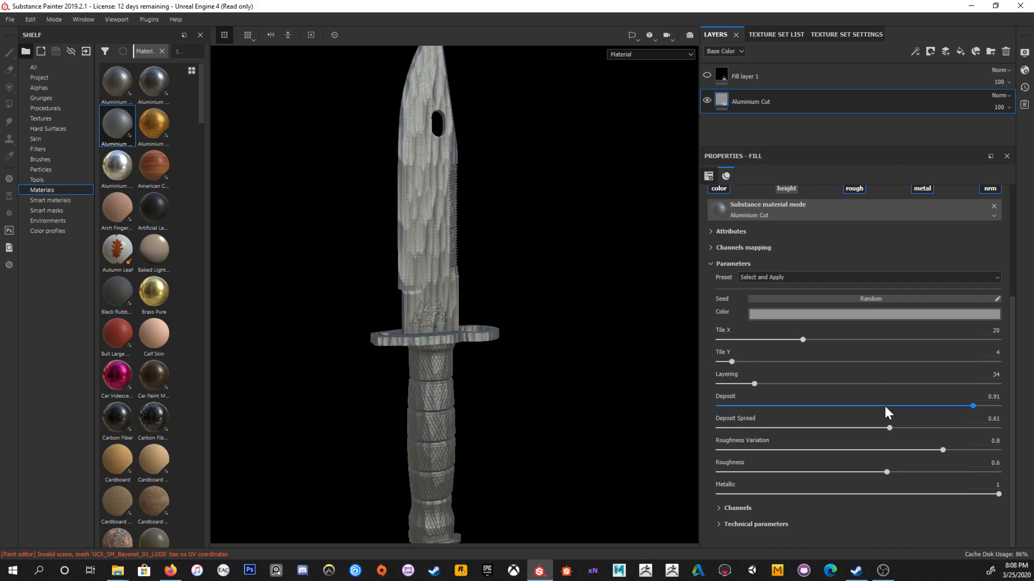
Step: Set the Deposit Spread to 0.65 while checking the Base Color, Metallic and Roughness channels, and return to the Material view
left_click_drag(999, 428, 888, 428)
left_click(624, 55)
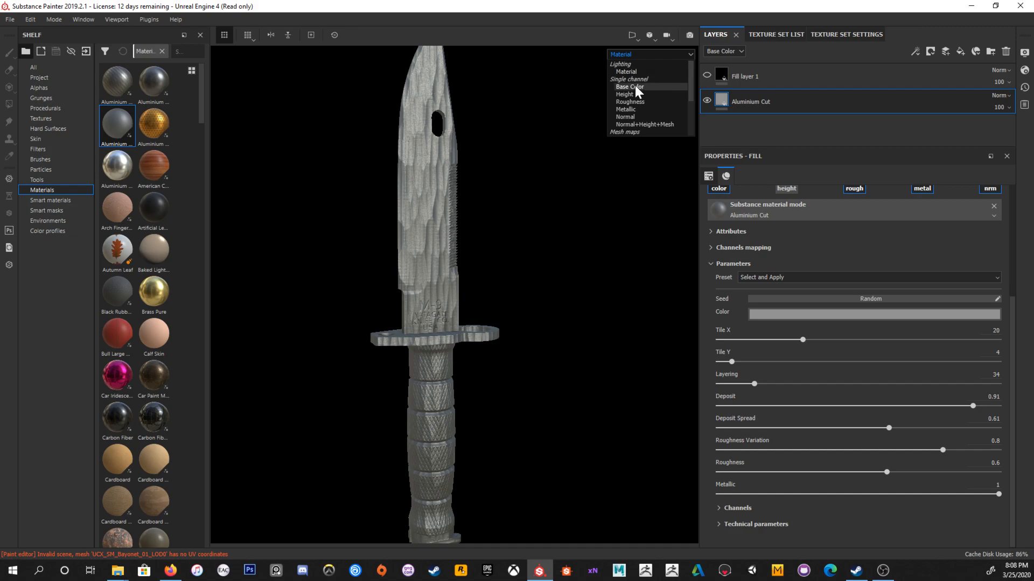
left_click(638, 88)
mouse_move(900, 429)
left_mouse_down()
mouse_move(997, 428)
mouse_move(915, 428)
left_mouse_up()
left_click(628, 54)
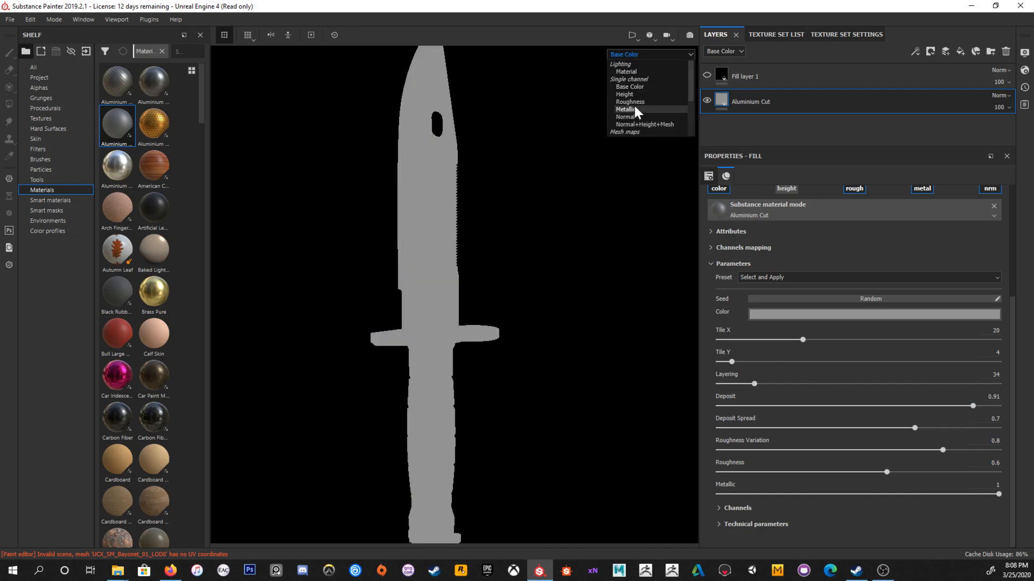
left_click(628, 109)
left_click(627, 54)
left_click(630, 101)
mouse_move(915, 428)
left_mouse_down()
mouse_move(751, 425)
mouse_move(993, 427)
mouse_move(900, 425)
left_mouse_up()
left_click(632, 56)
left_click(625, 72)
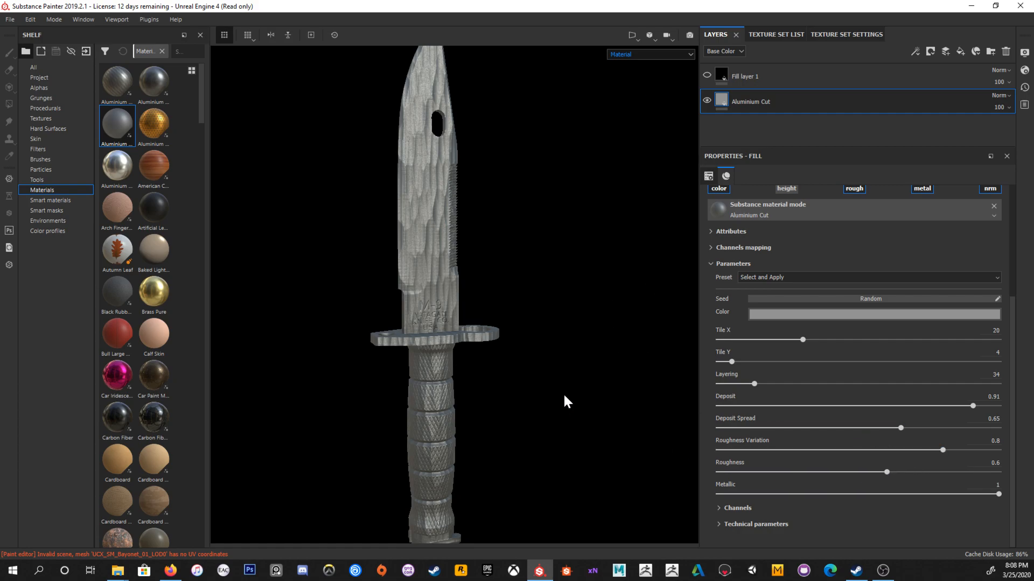
Step: Examine the Aluminium Cut layer's parameters, fill projection options and viewport channel choices, keeping UV projection and the Material view
scroll(835, 385, "up", 4)
scroll(861, 429, "down", 3)
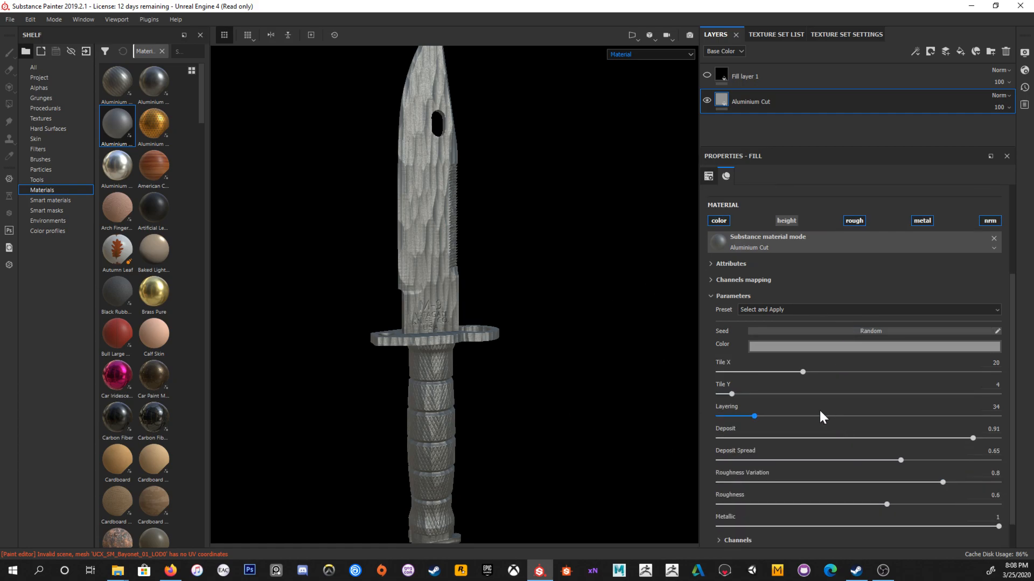
scroll(535, 302, "down", 5)
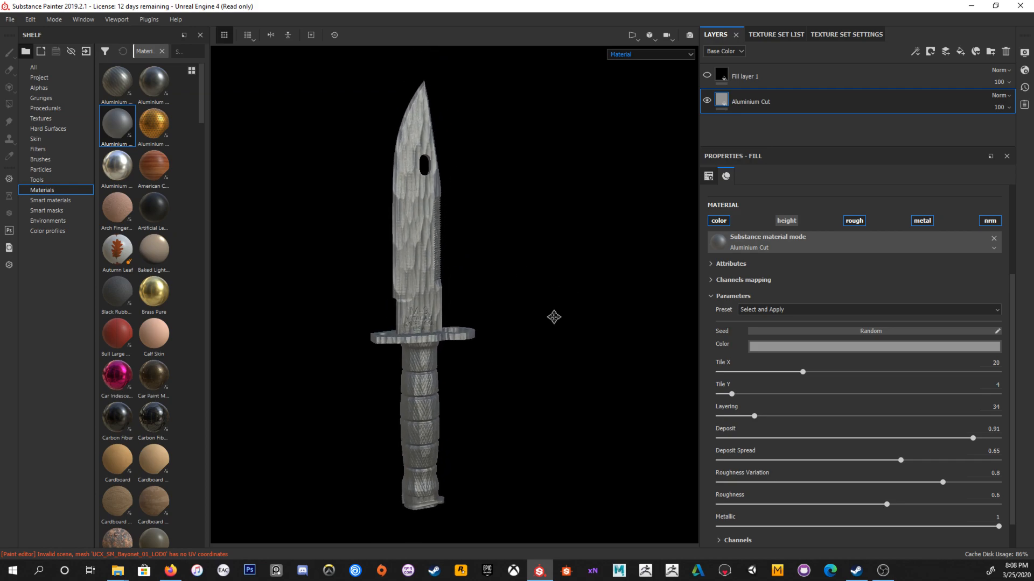
scroll(843, 365, "up", 4)
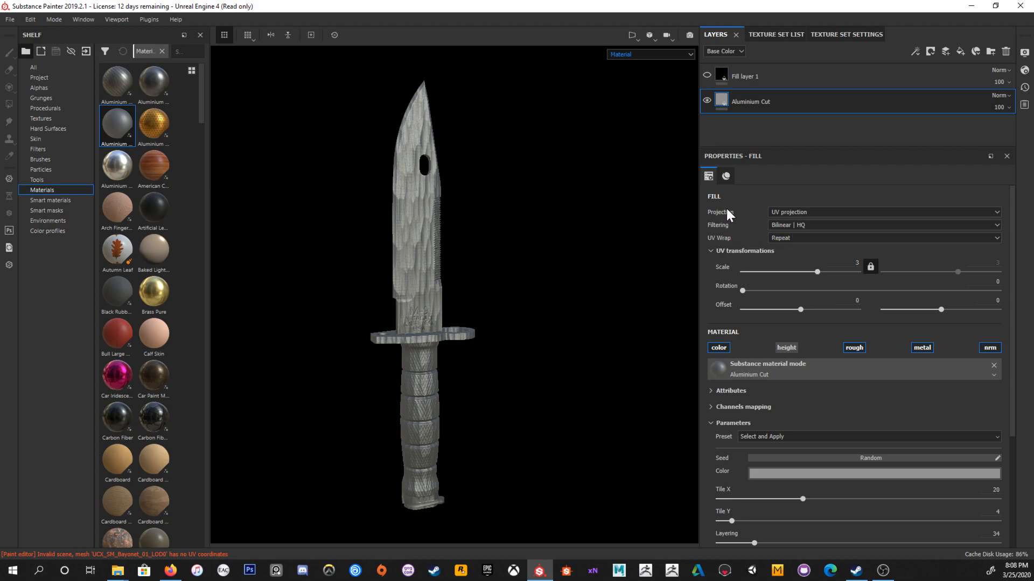
left_click(780, 212)
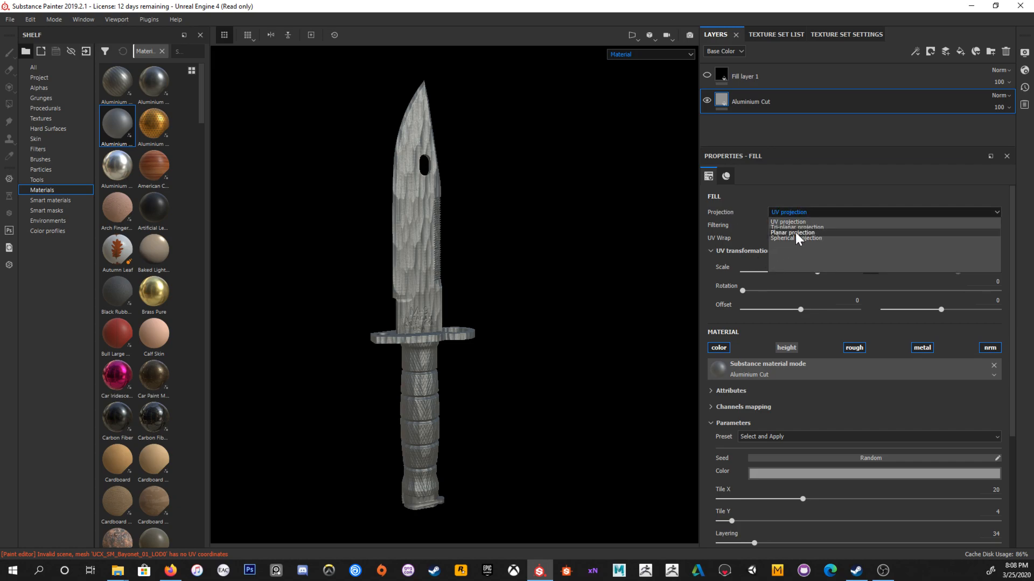
left_click(754, 212)
left_click(624, 55)
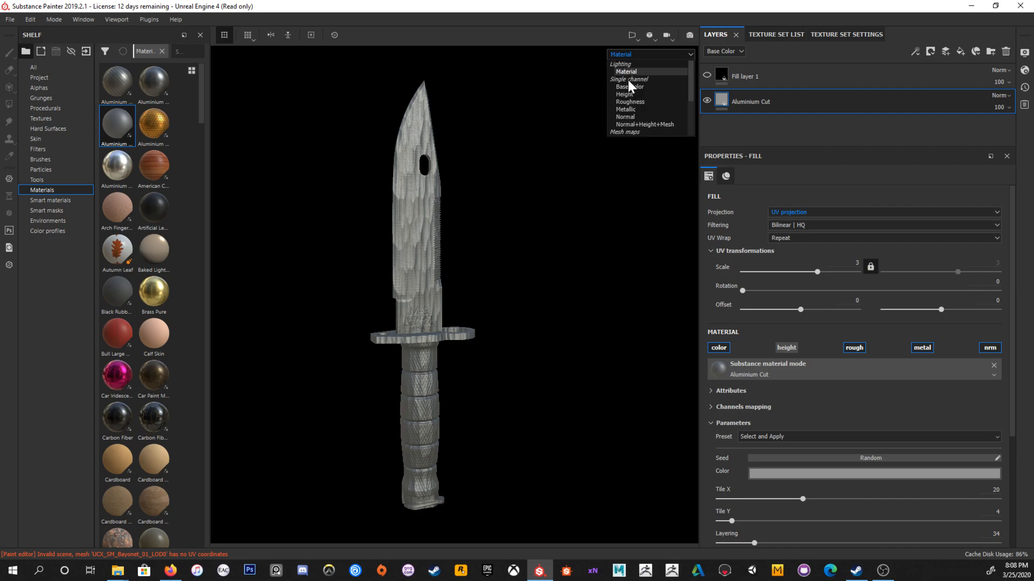
left_click(638, 64)
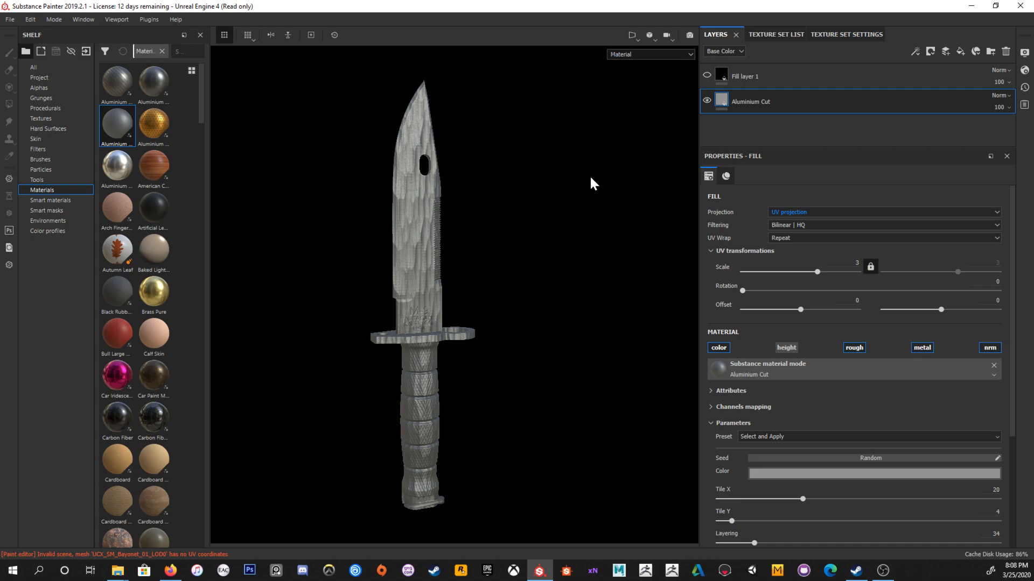
Step: Show the 3D and 2D views side by side and shift the Aluminium Cut fill to a horizontal UV offset of 0.0141
key("F1")
key("f")
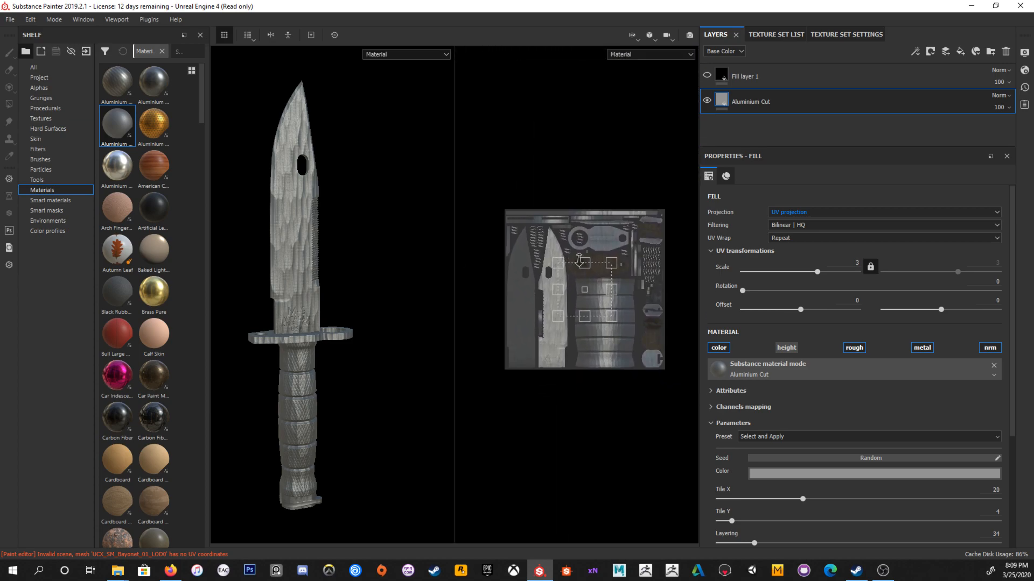
scroll(603, 285, "up", 3)
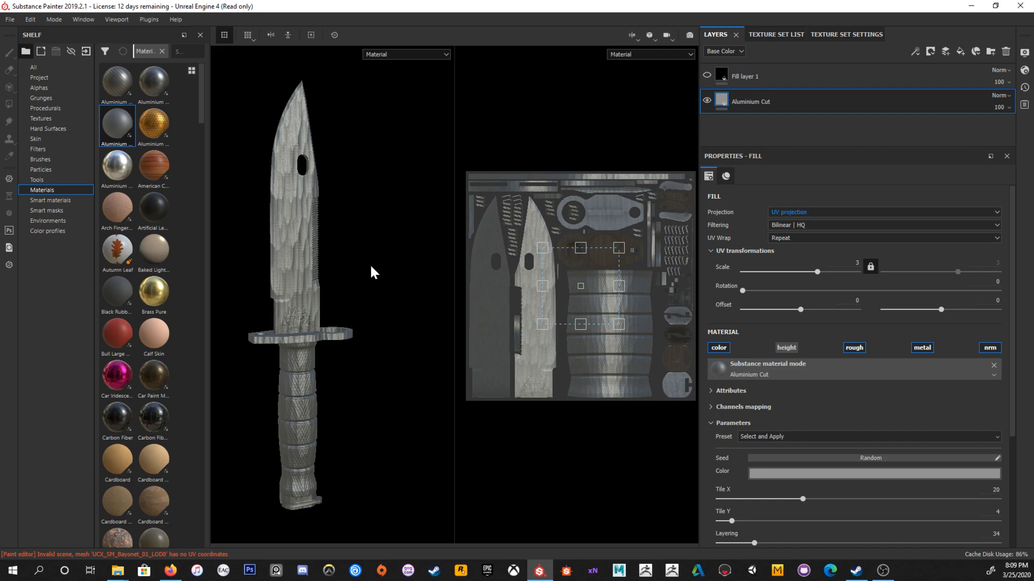
middle_click_drag(349, 296, 396, 298)
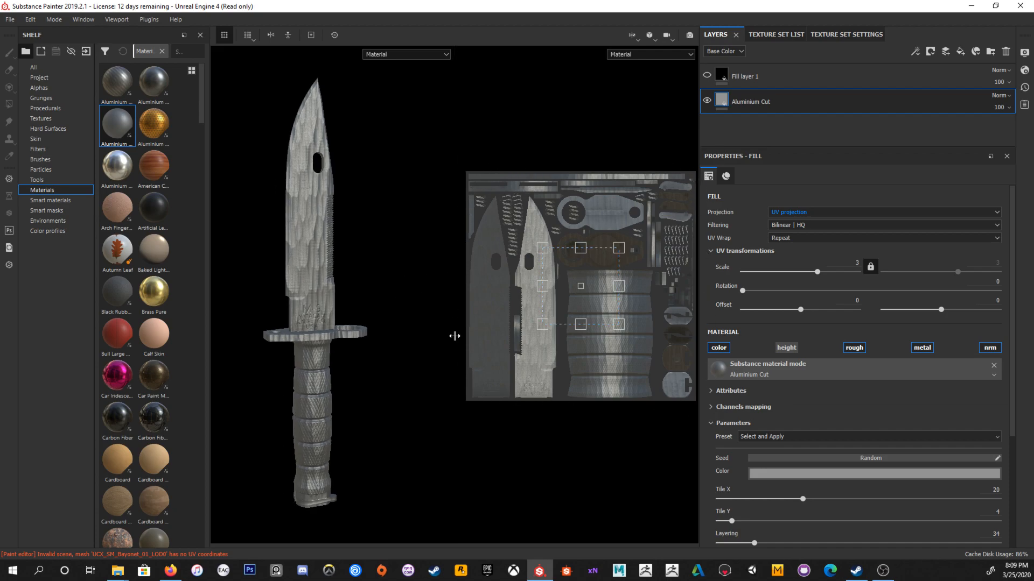
mouse_move(587, 304)
left_mouse_down()
mouse_move(608, 283)
mouse_move(591, 306)
left_mouse_up()
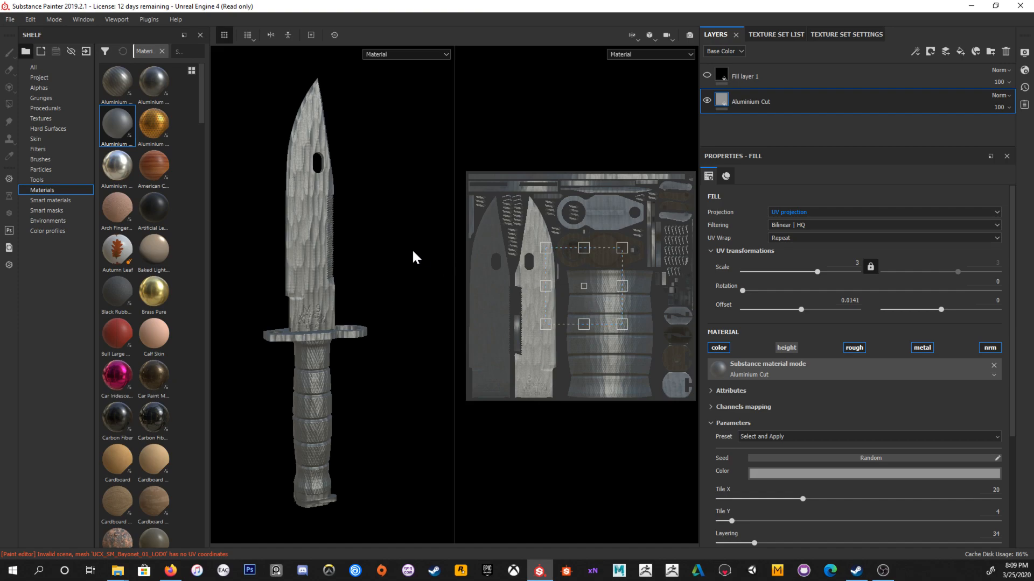
Step: View the bayonet in the 3D-only layout, and switch to the 2D-only UV layout
key("F2")
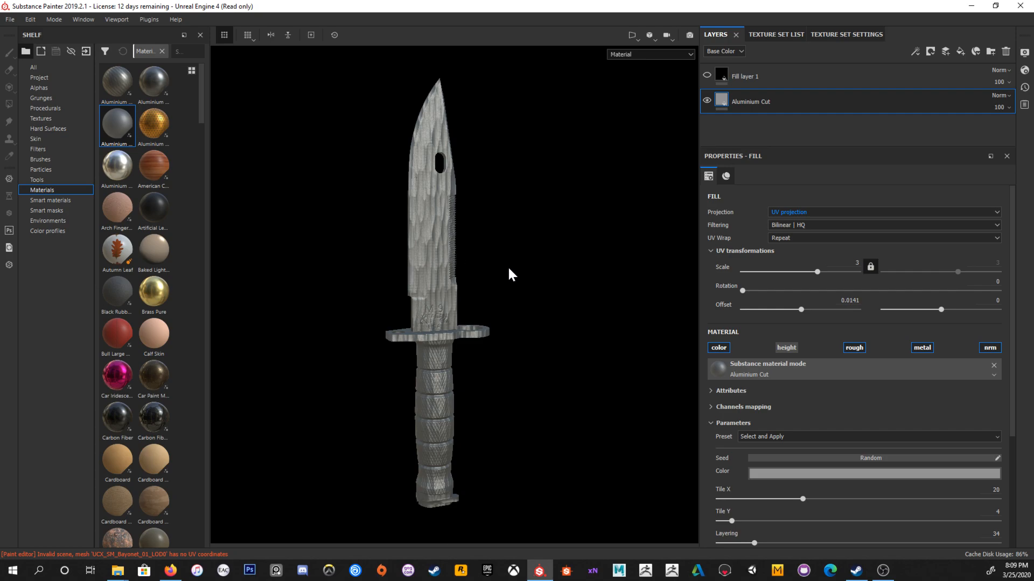
key("F3")
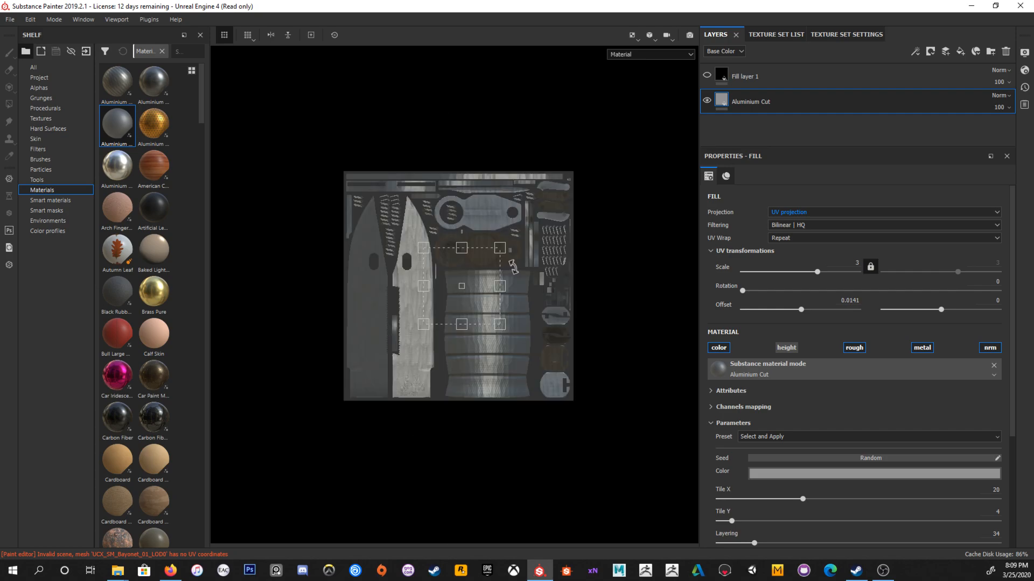
Step: Compare the 2D-only, 3D-only and split layouts of the bayonet, ending with the 3D and 2D views side by side
scroll(506, 247, "up", 3)
middle_click_drag(580, 310, 612, 305)
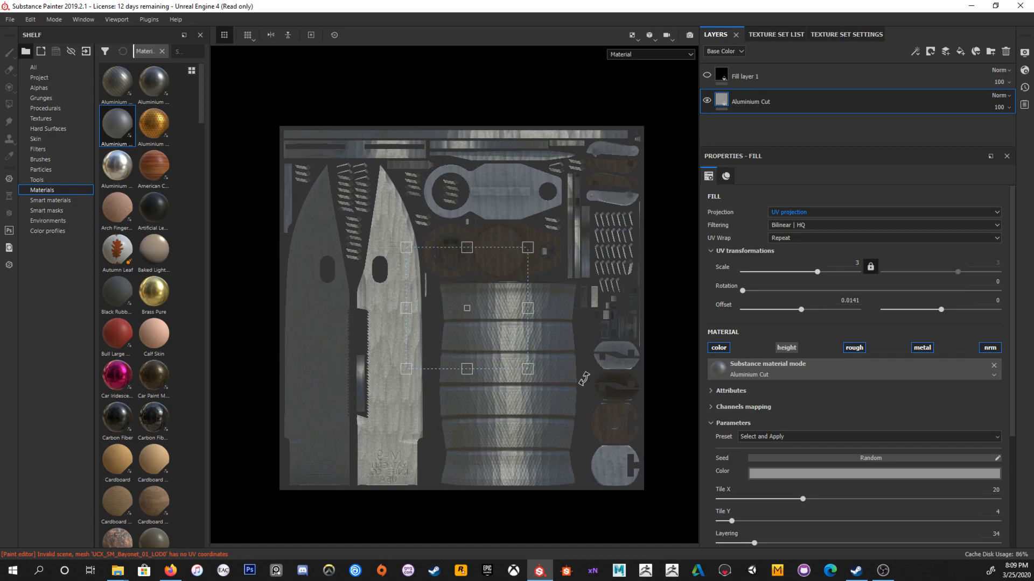
key("F2")
key("F1")
key("F2")
key("F3")
key("F2")
key("F1")
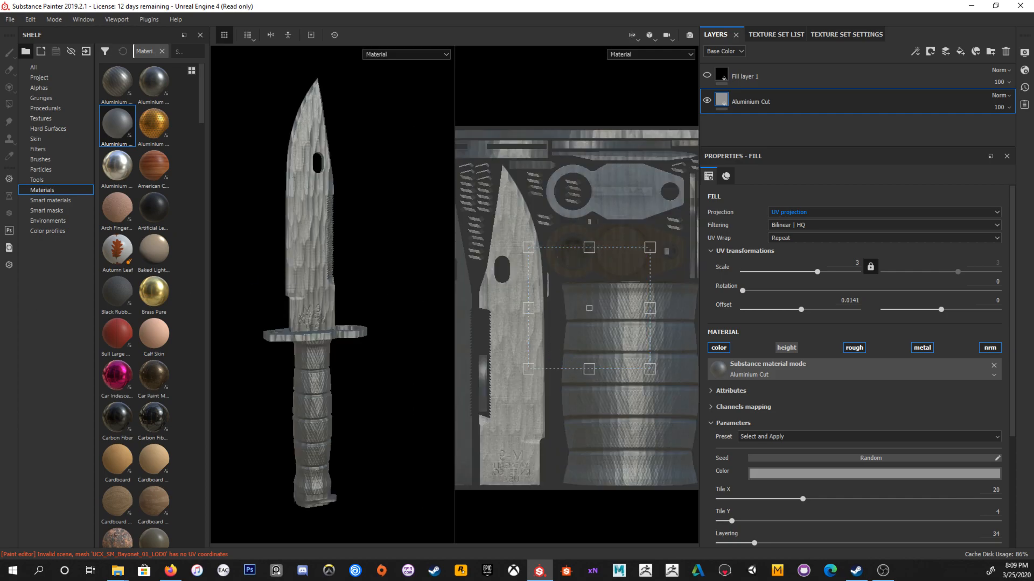
key("alt+Tab")
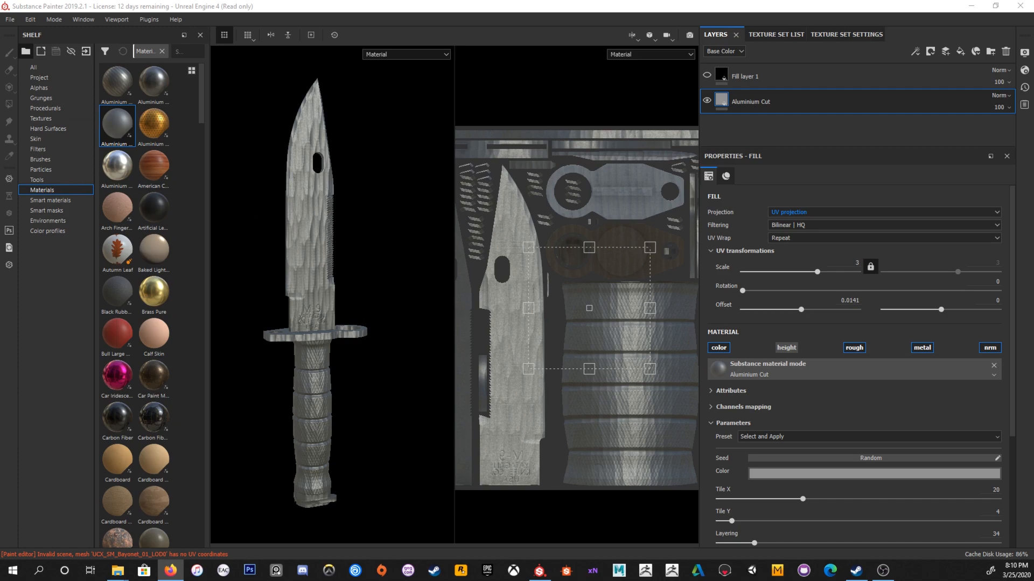
Step: Shift the Aluminium Cut fill to a UV offset of -0.0099, -0.1731, and briefly switch to Fill layer 1 and back
middle_click_drag(595, 292, 594, 280, "alt")
scroll(631, 335, "down", 2)
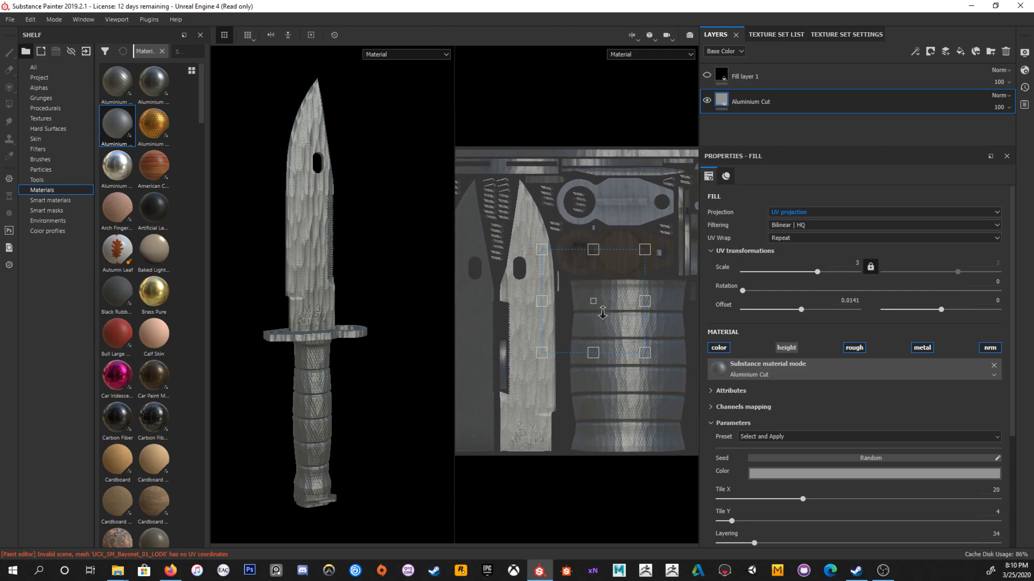
middle_click_drag(632, 310, 615, 323, "alt")
scroll(614, 324, "down", 4)
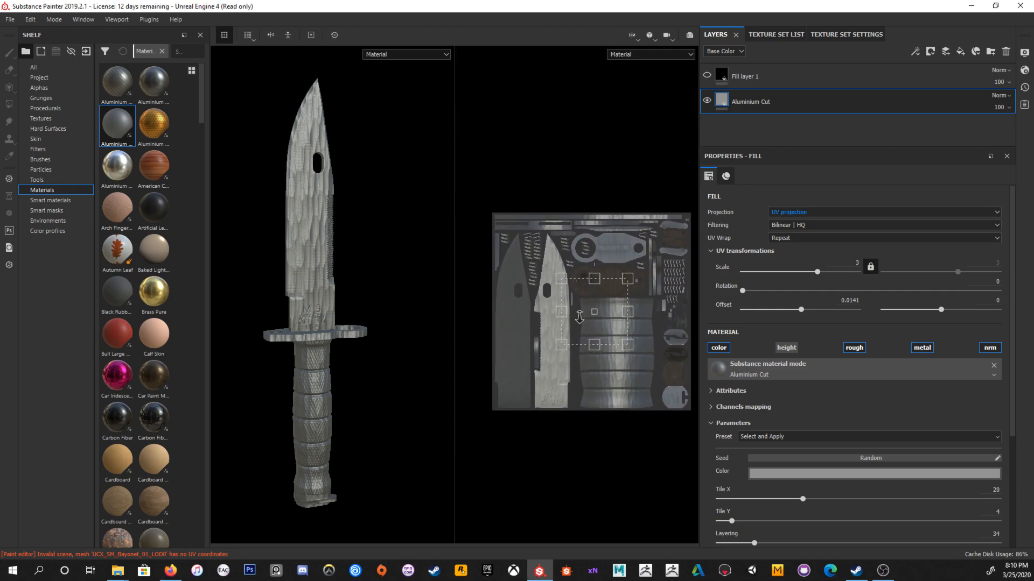
left_click_drag(609, 325, 602, 353)
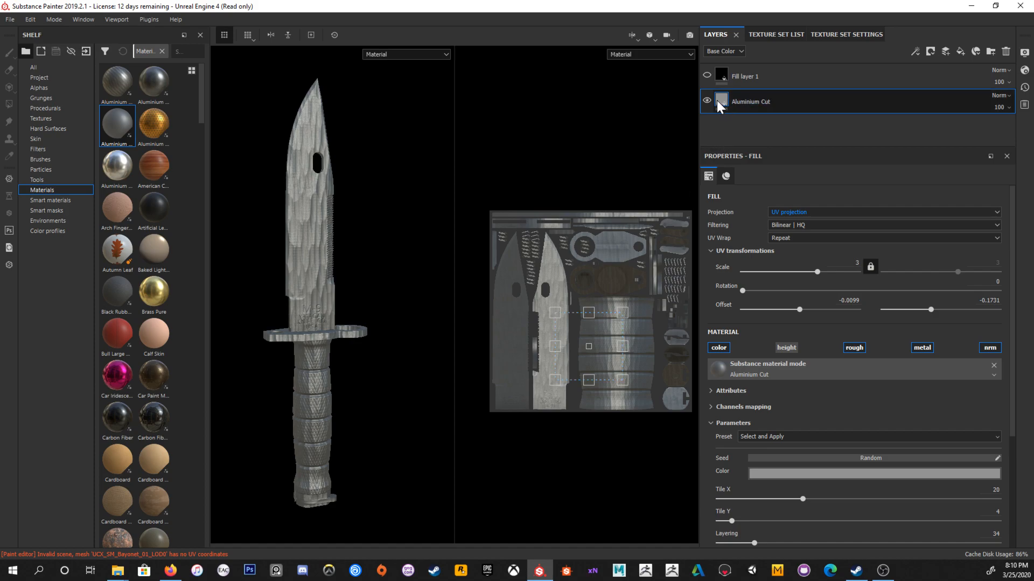
left_click(777, 78)
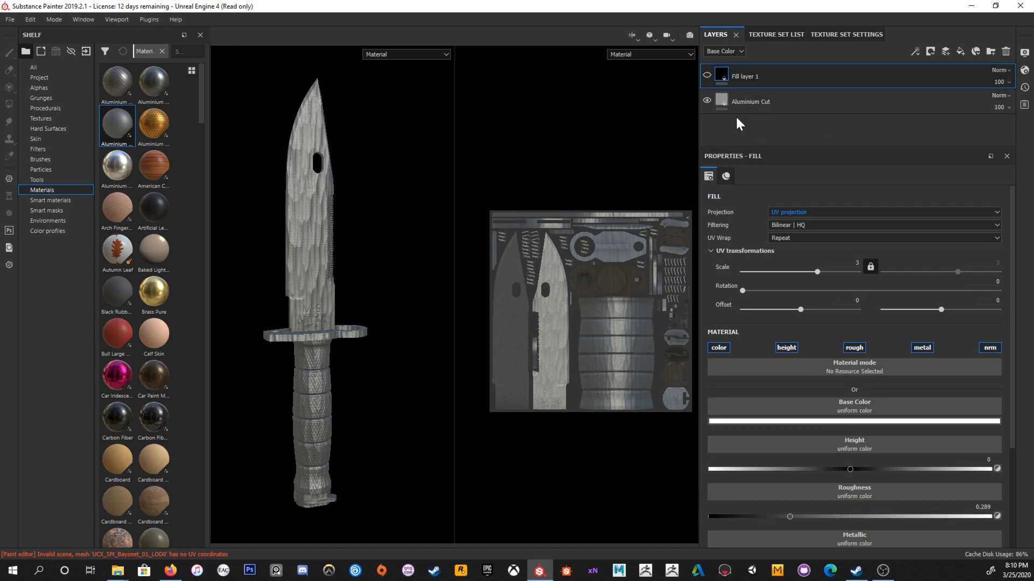
left_click(722, 102)
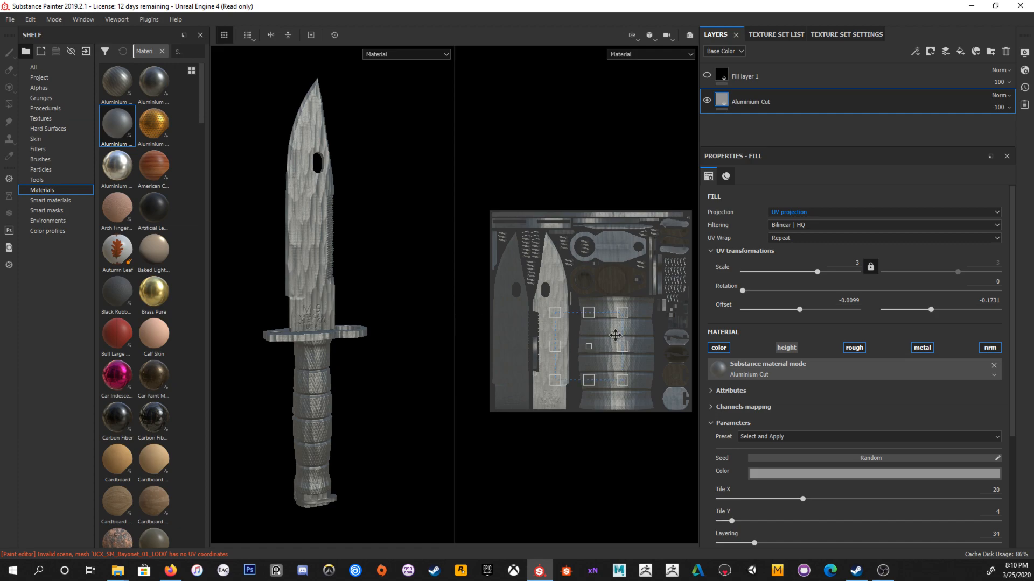
Step: Transform the Aluminium Cut fill to scale 7.8287 by 9.283, rotation 0 and offset -0.1739, -0.0542, and inspect both blade sides
left_click_drag(597, 333, 640, 319)
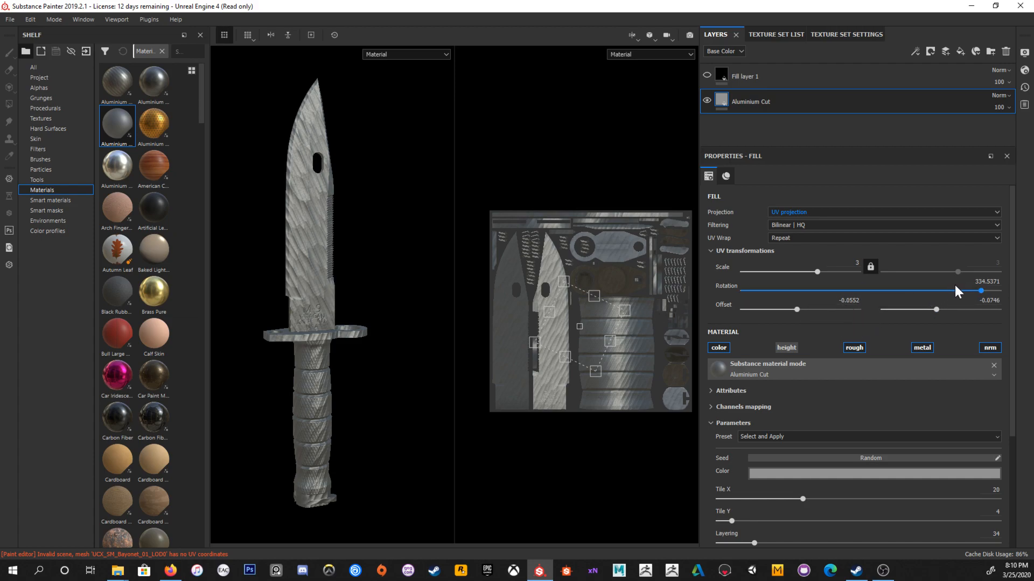
left_click_drag(589, 313, 565, 323)
right_click_drag(249, 269, 343, 240, "alt")
middle_click_drag(342, 240, 326, 428, "alt")
left_click_drag(565, 323, 570, 324)
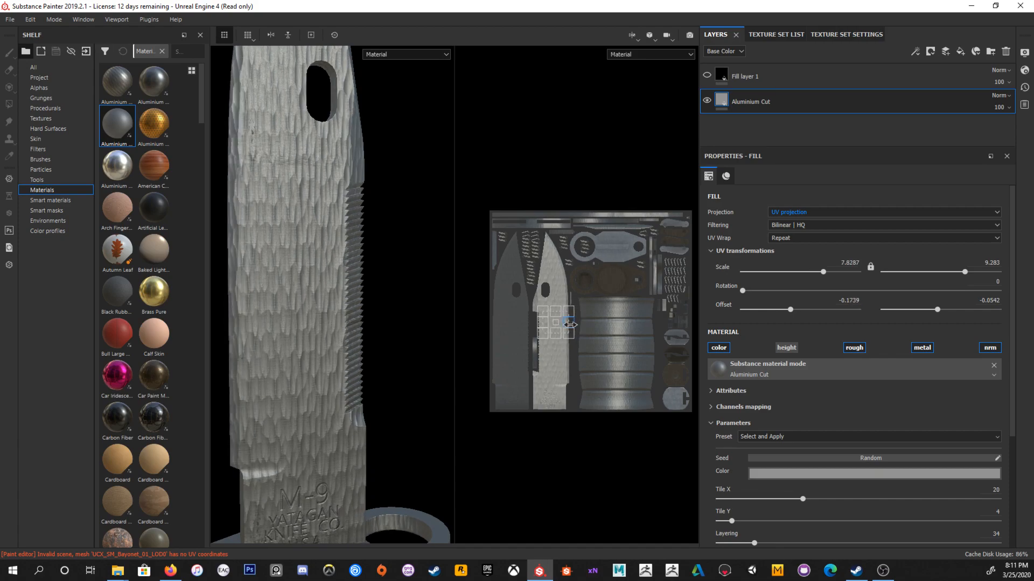
right_click_drag(368, 309, 256, 268, "alt")
left_click_drag(327, 302, 392, 330, "alt")
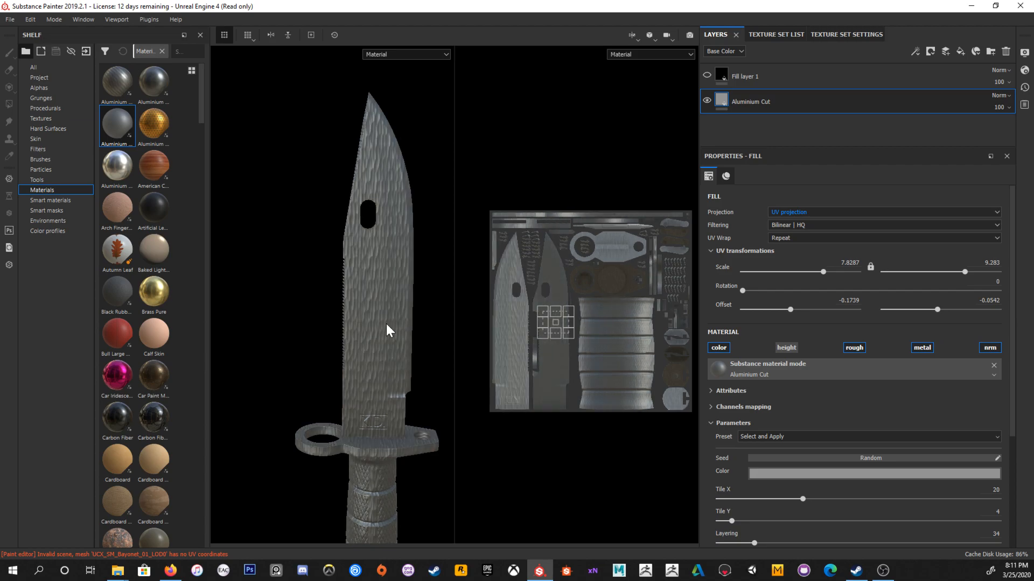
middle_click_drag(392, 329, 323, 302, "alt")
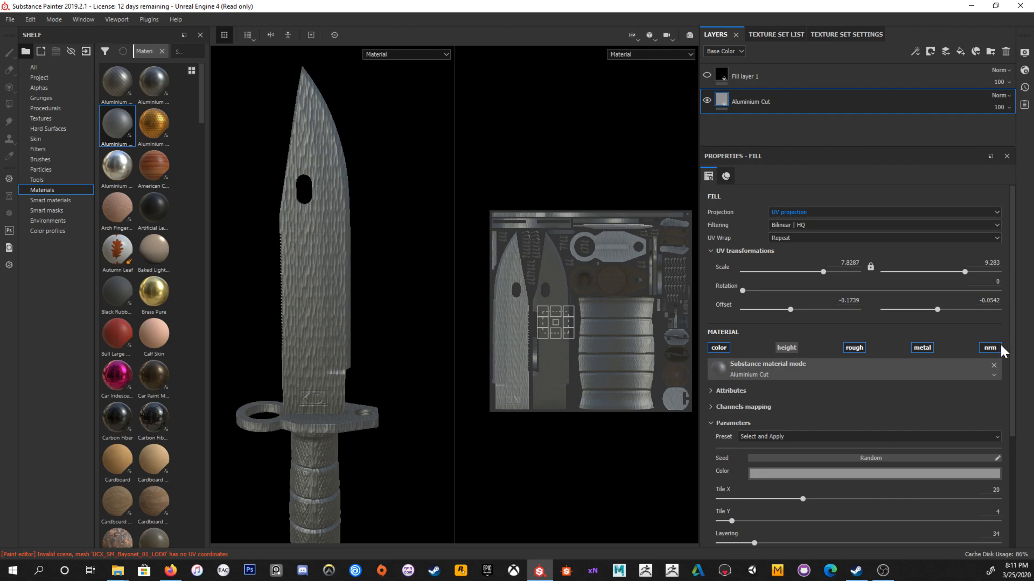
Step: Toggle the Aluminium Cut layer's color channel to compare the blade, leave it disabled, and rotate the environment lighting
left_click(713, 349)
left_click(714, 347)
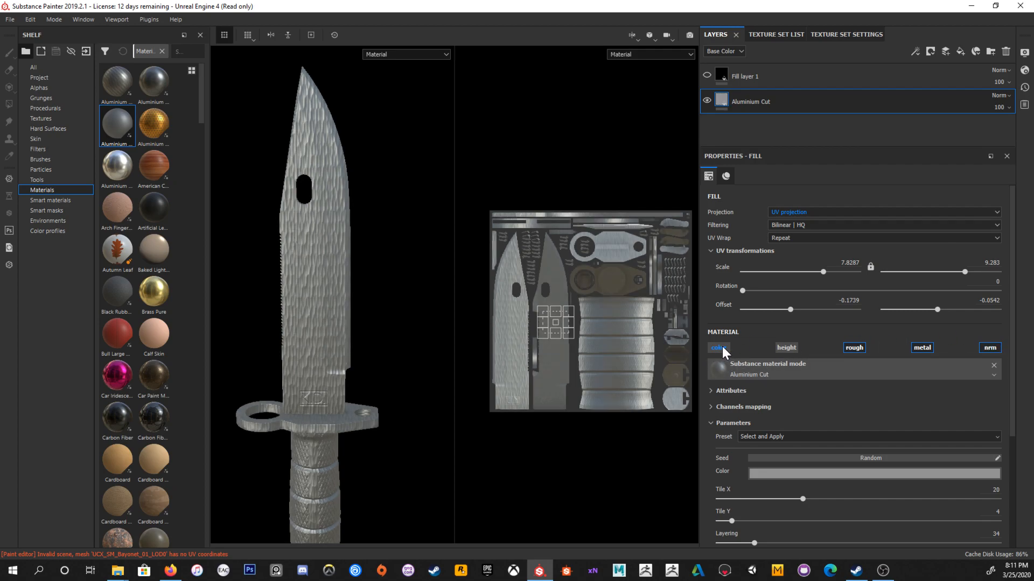
left_click(718, 347)
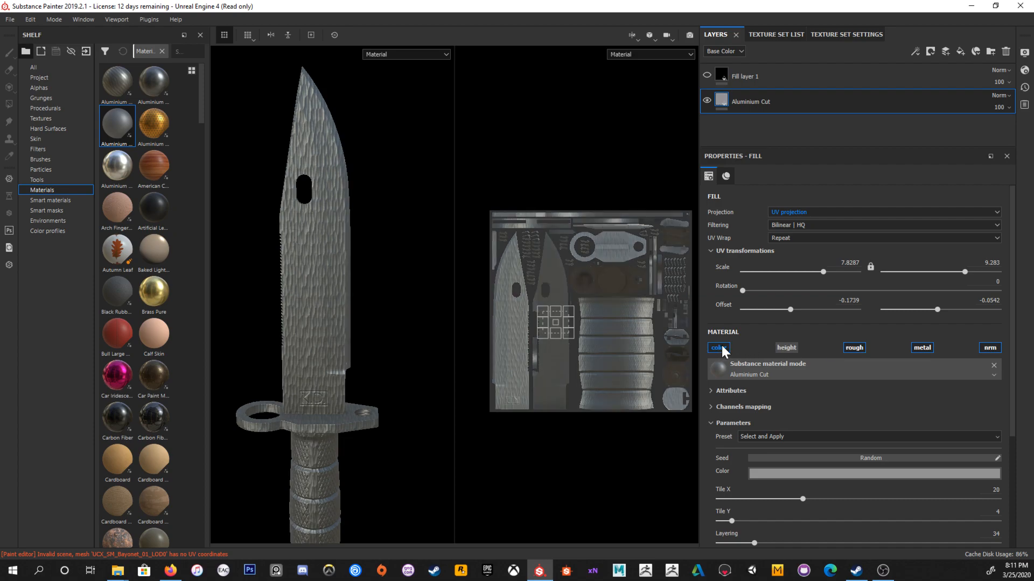
left_click(721, 345)
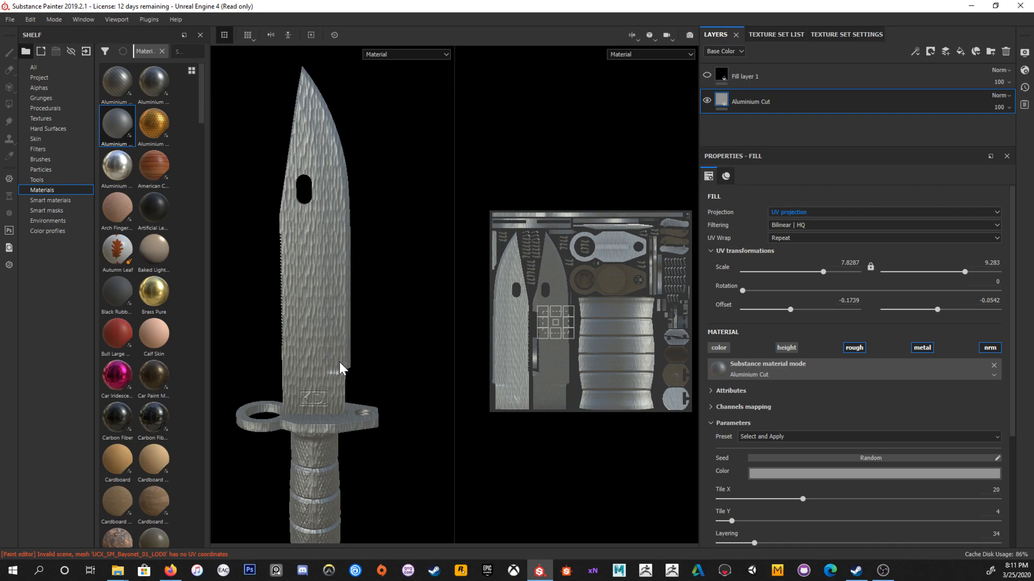
mouse_move(317, 297)
right_mouse_down("shift")
mouse_move(388, 289)
mouse_move(347, 285)
right_mouse_up("shift")
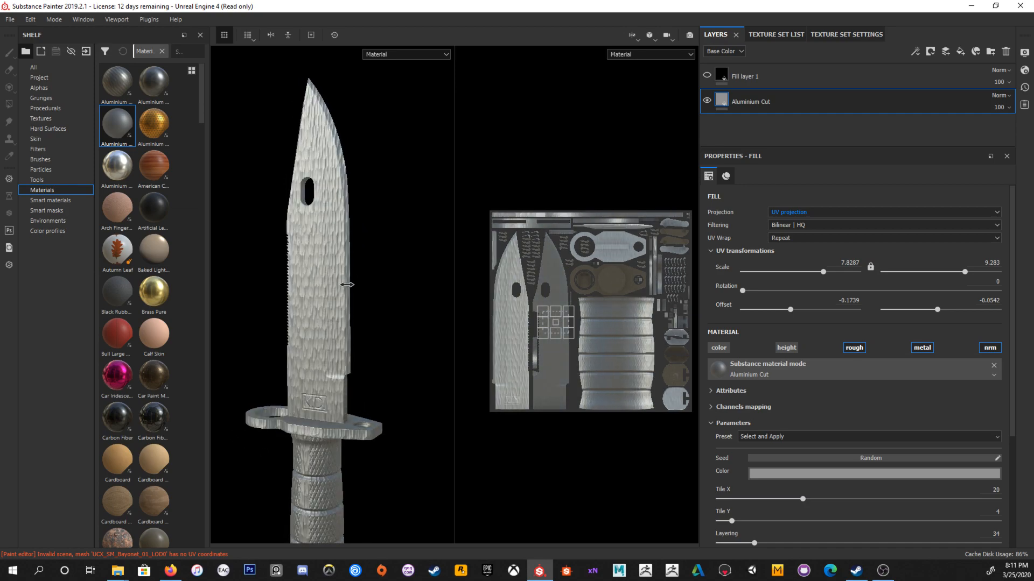
Step: Disable the Aluminium Cut layer's metal and rough channels, leaving only the normal channel, and check the blade under rotated lighting
left_click(922, 348)
left_click(854, 348)
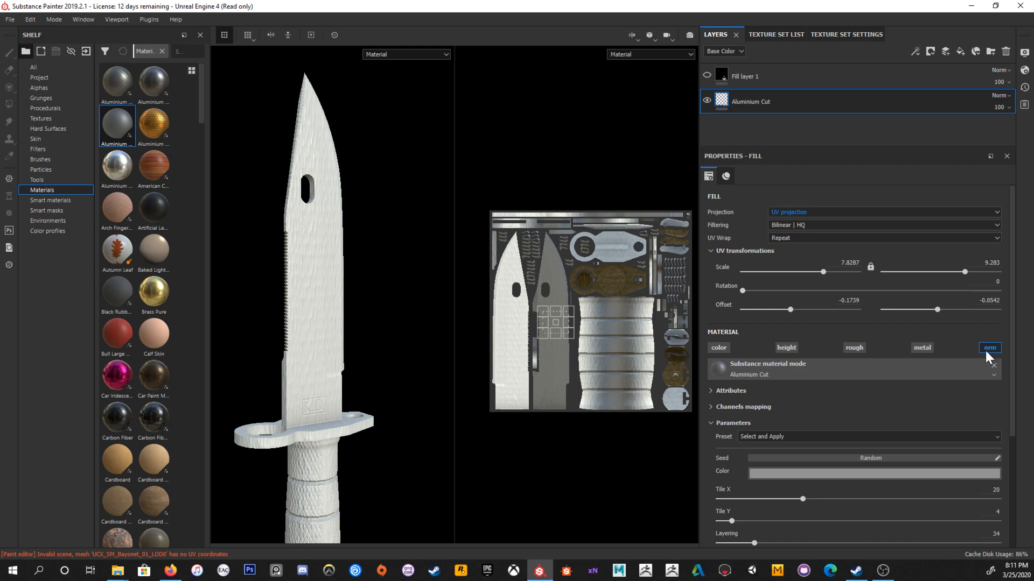
right_click_drag(347, 309, 320, 326, "shift")
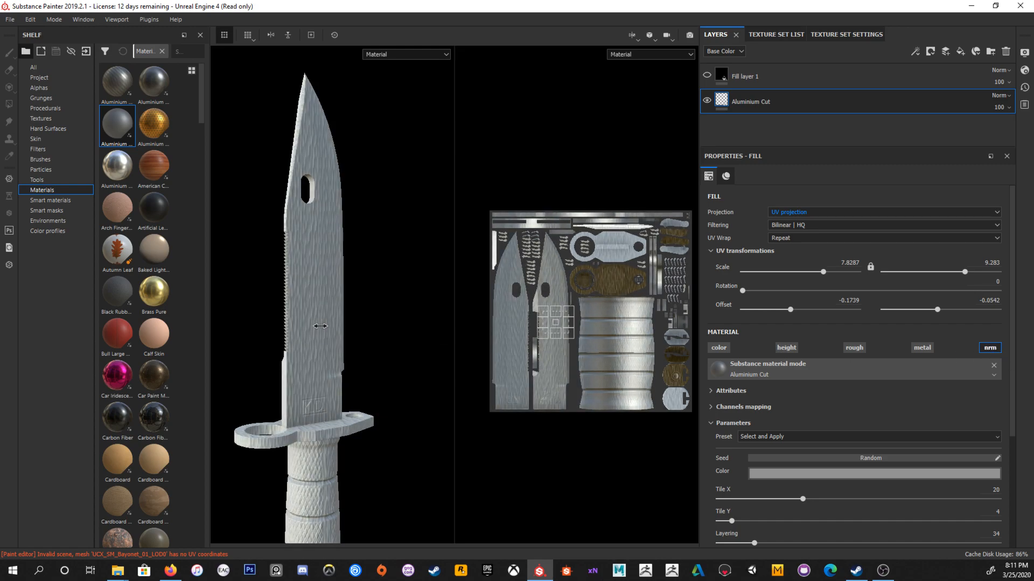
mouse_move(362, 325)
left_mouse_down("alt")
mouse_move(302, 323)
mouse_move(351, 327)
left_mouse_up("alt")
right_click_drag(351, 327, 350, 337, "shift")
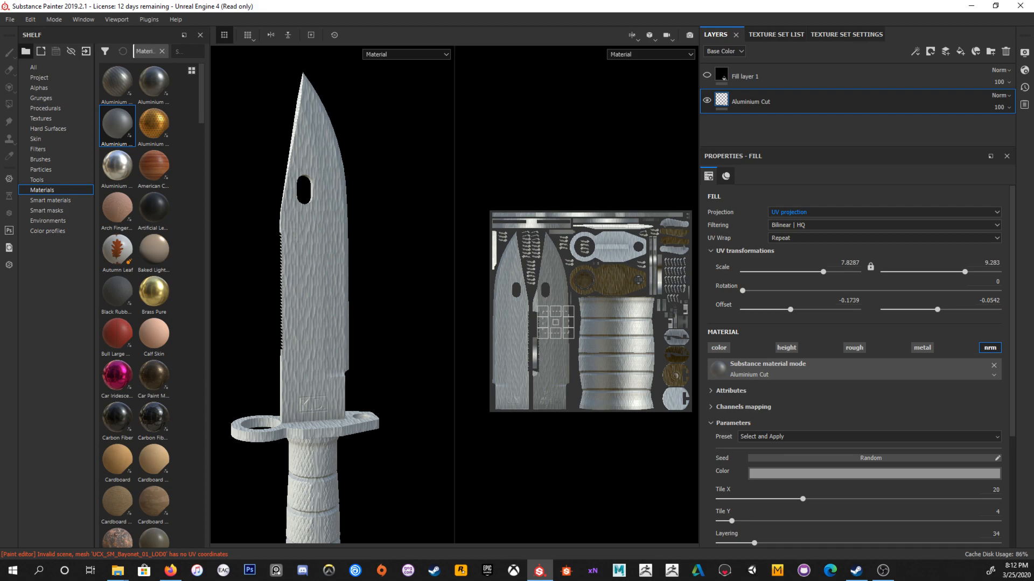
key("alt+Tab")
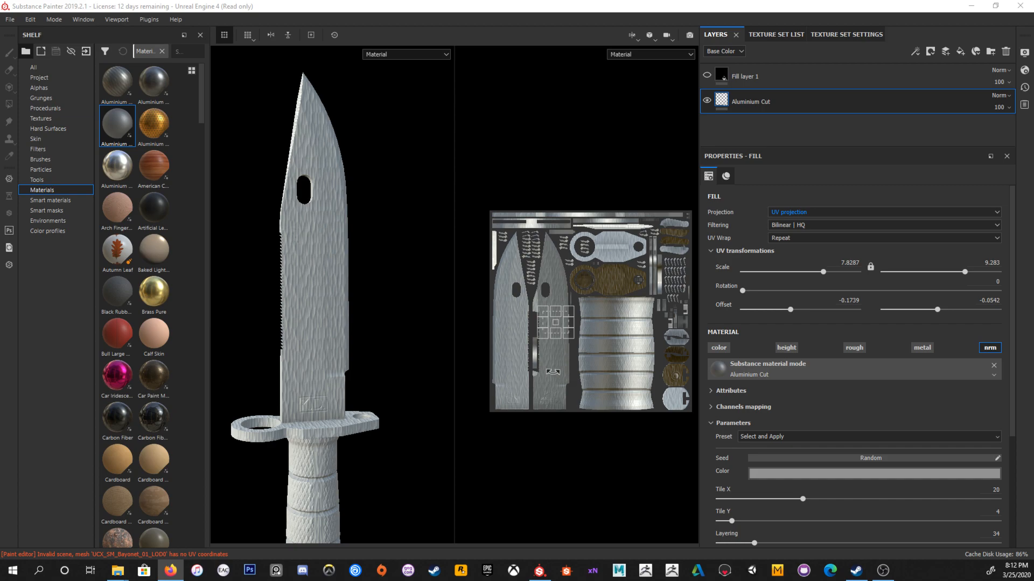
Step: Hide the Aluminium Cut layer to view the bare bayonet in the 3D-only layout, and delete the layer
middle_click_drag(622, 340, 611, 327)
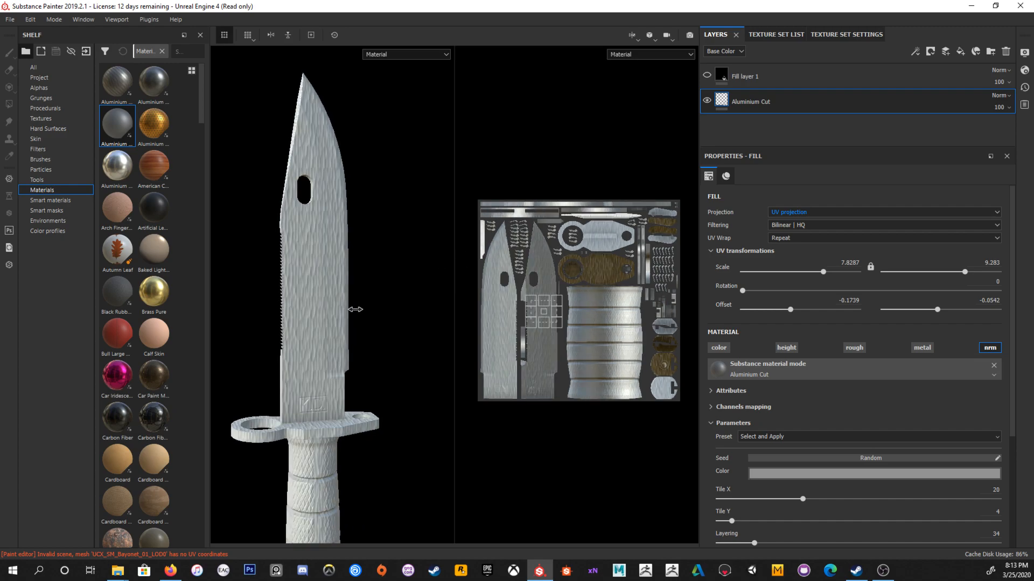
mouse_move(424, 328)
left_mouse_down("alt")
mouse_move(389, 317)
mouse_move(429, 322)
left_mouse_up("alt")
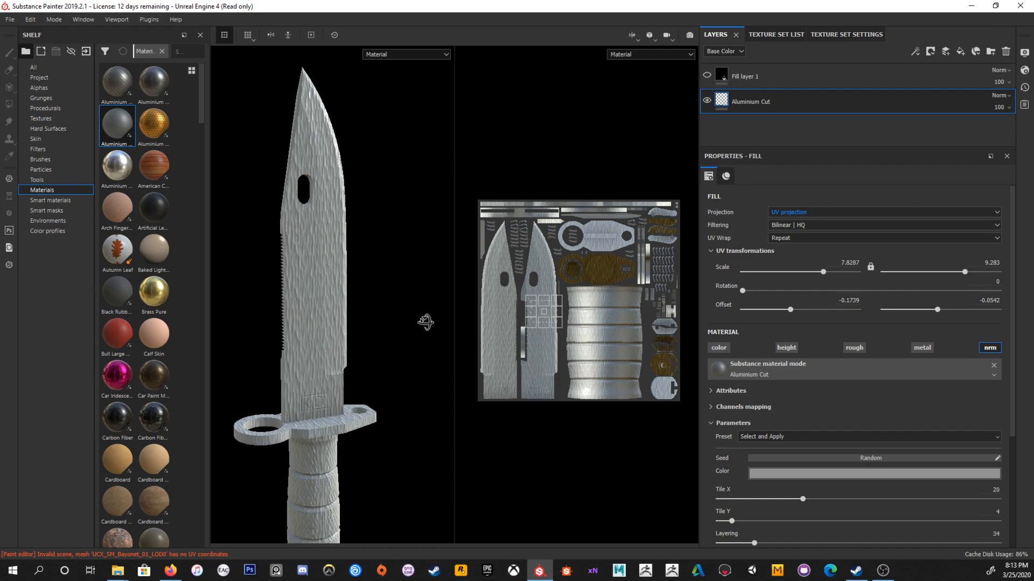
middle_click_drag(406, 332, 411, 227, "alt")
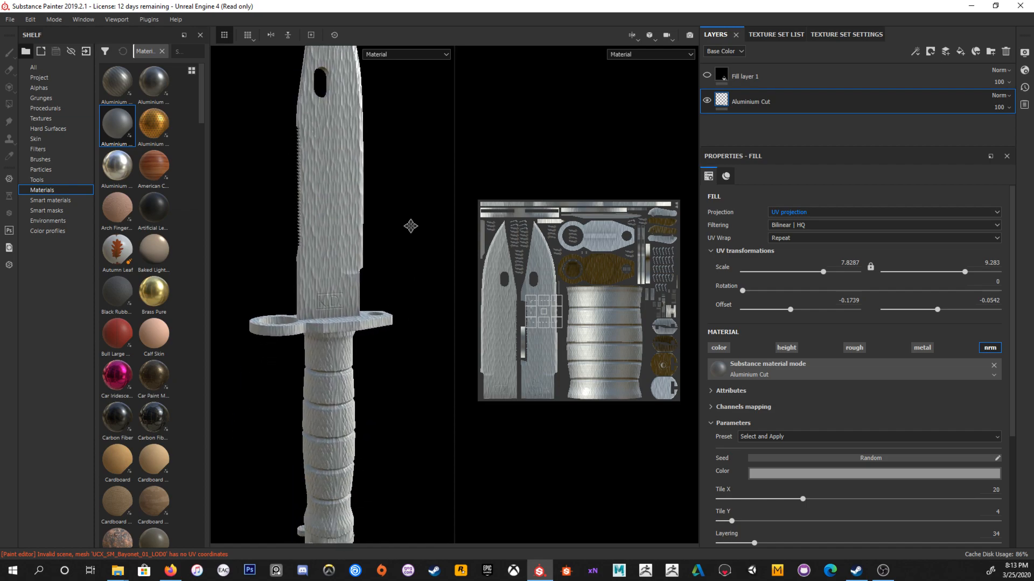
left_click_drag(427, 266, 394, 304, "alt")
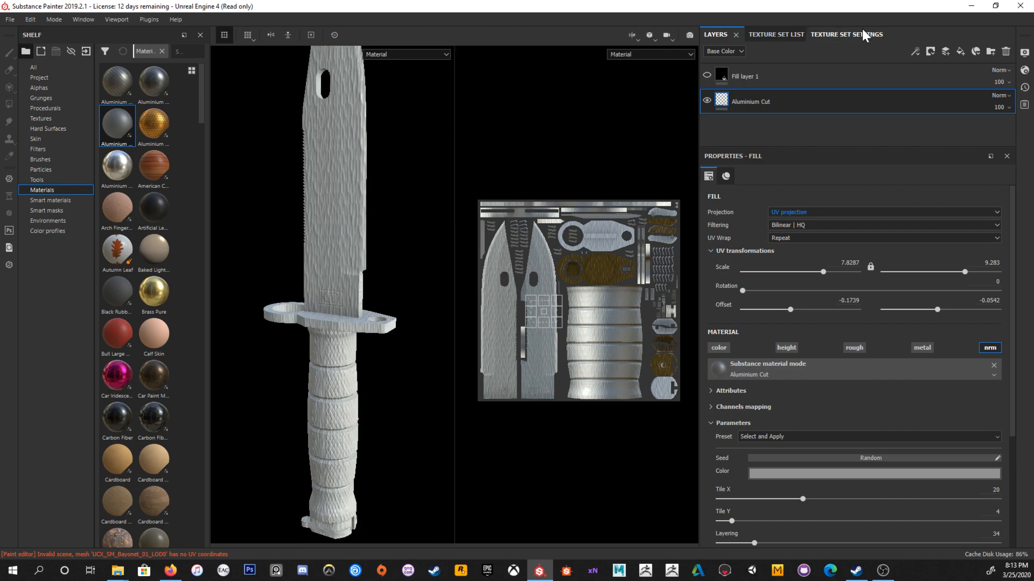
middle_click_drag(410, 161, 403, 188, "alt")
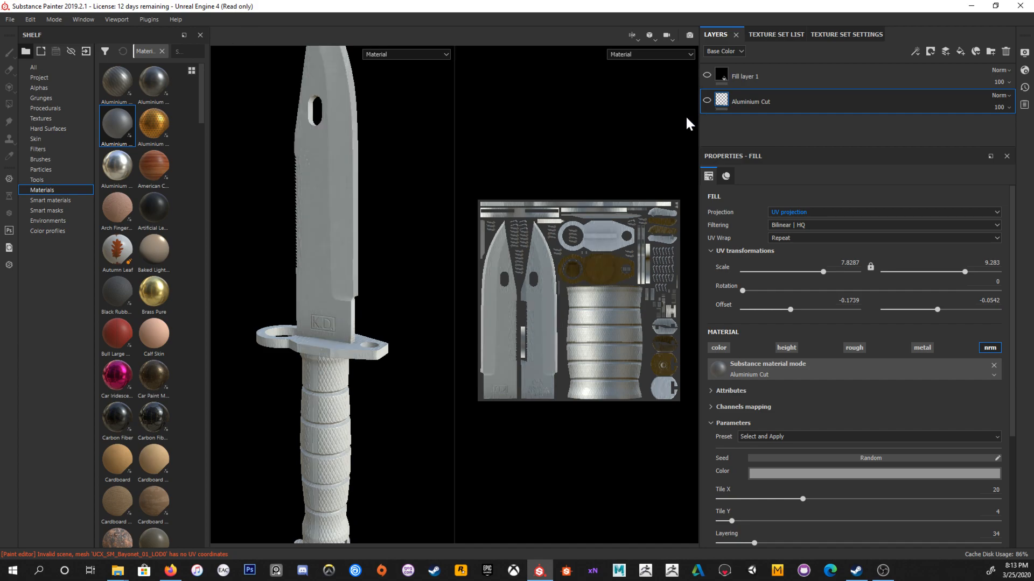
key("F2")
left_click_drag(441, 240, 506, 250, "alt")
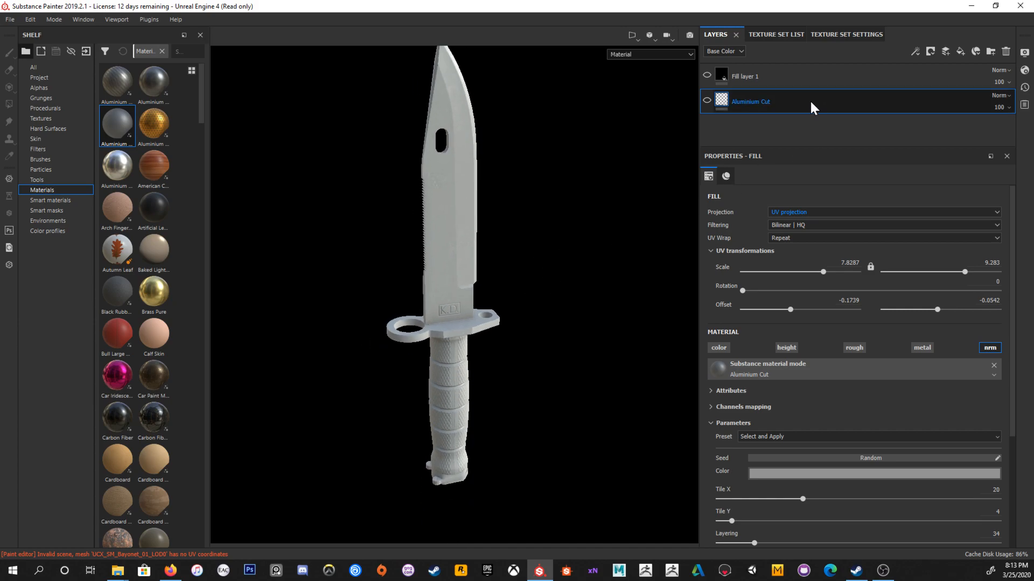
key("Delete")
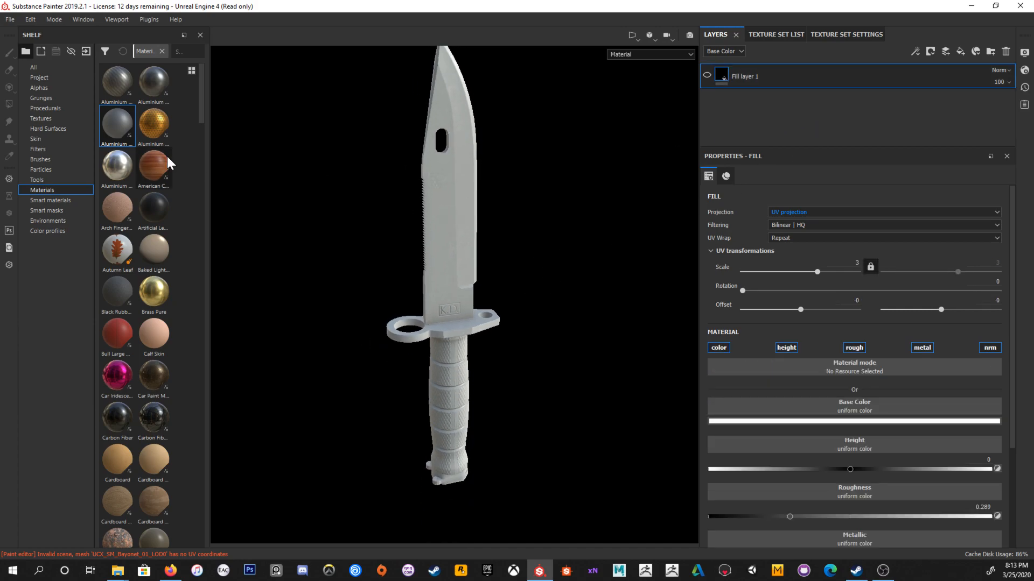
Step: Add the Bronze Corroded smart material to the layer stack beneath Fill layer 1
left_click(66, 202)
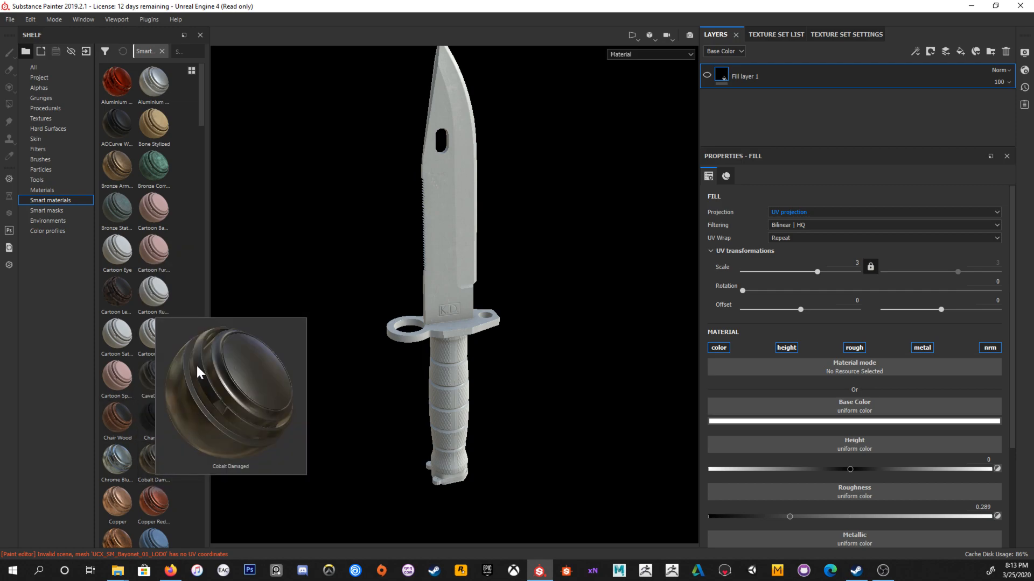
left_click_drag(153, 171, 747, 123)
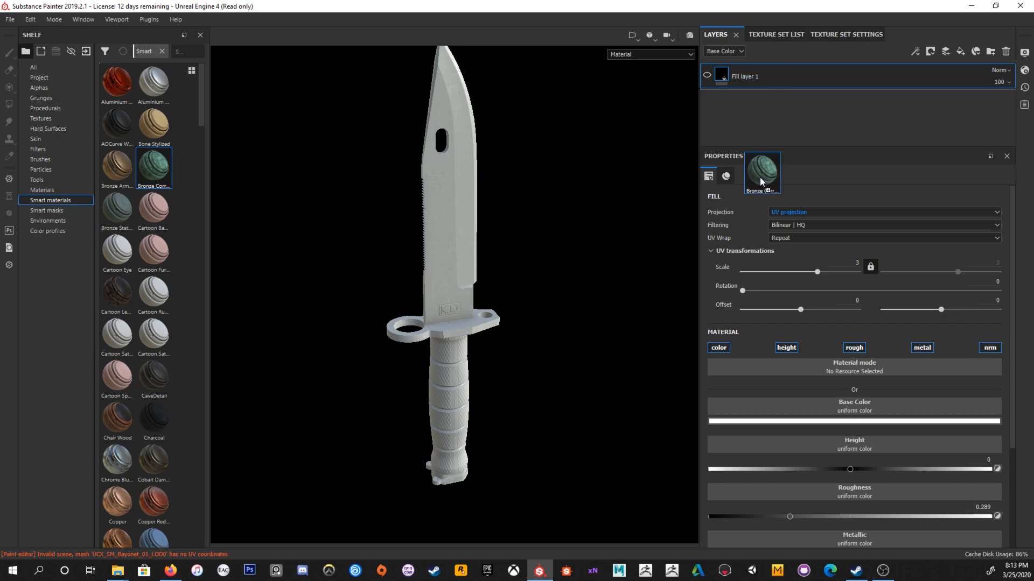
left_click_drag(760, 176, 756, 132)
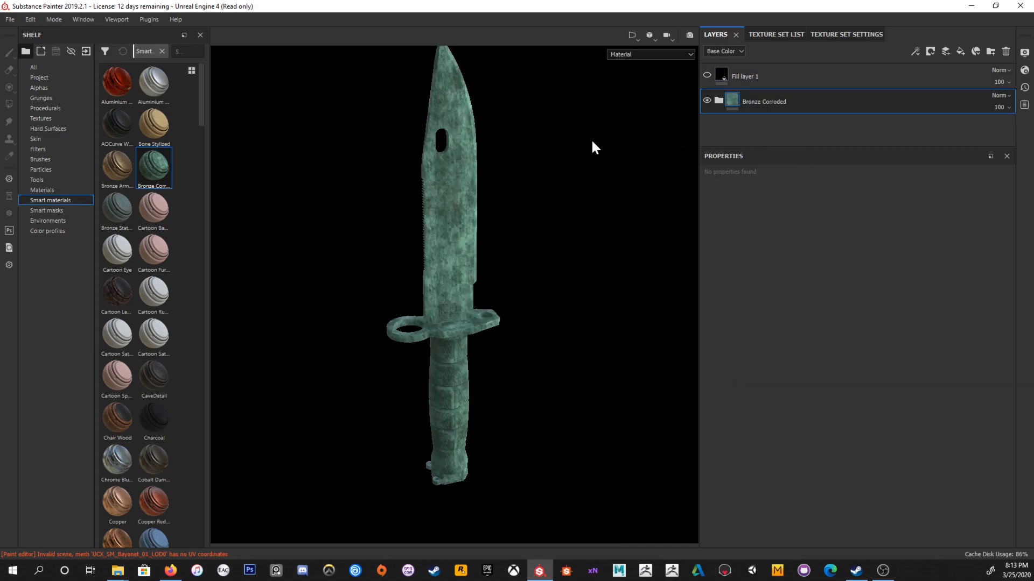
Step: Expand the Bronze Corroded folder, enlarge the layer list to show all its sublayers, and select the Dirt Drips layer
left_click(718, 102)
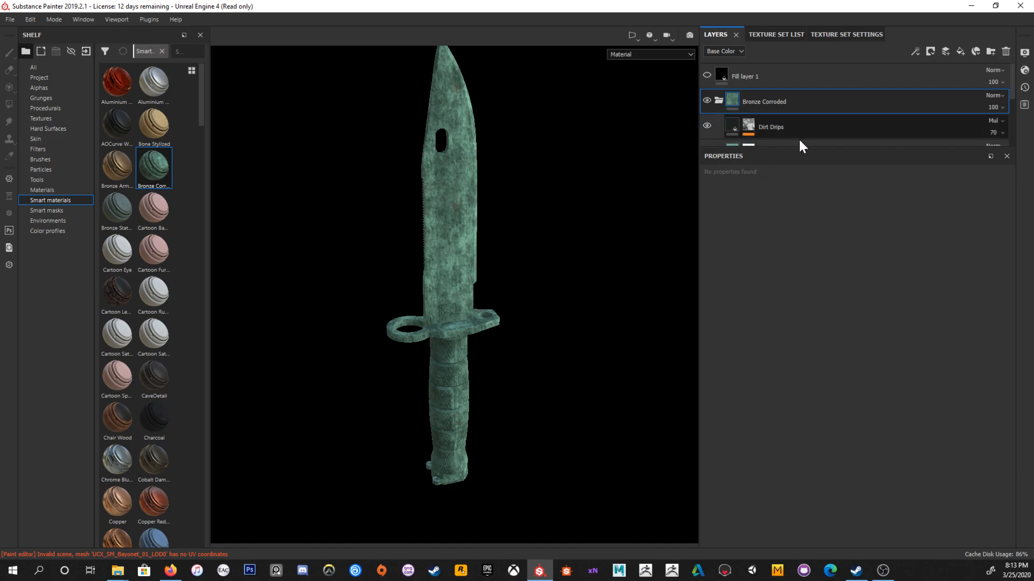
left_click_drag(799, 146, 808, 259)
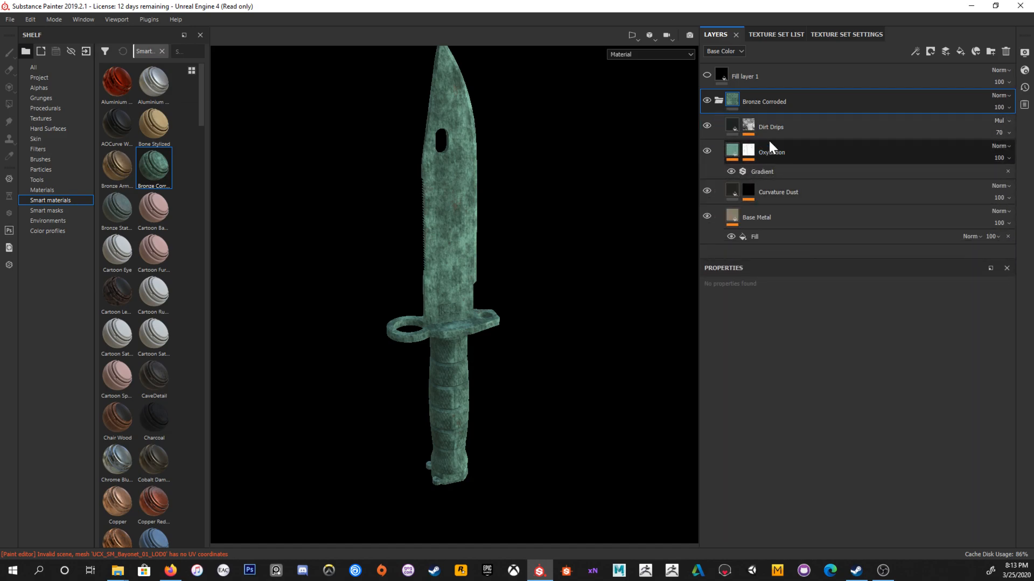
left_click(793, 125)
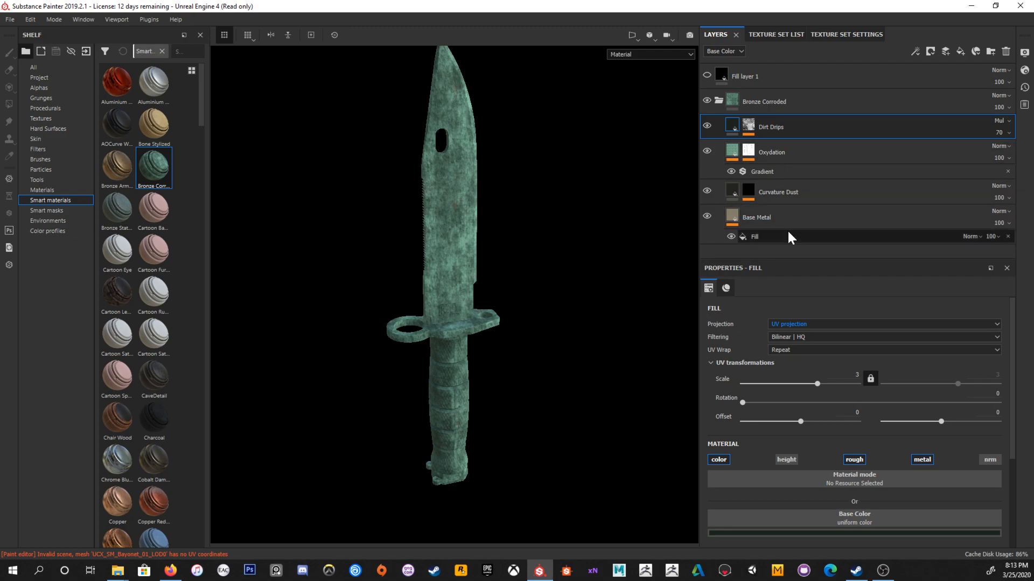
Step: Examine the blade's corroded surface up close while switching the Dirt Drips layer's visibility off and back on
right_click_drag(402, 215, 533, 295, "alt")
middle_click_drag(533, 295, 479, 229, "alt")
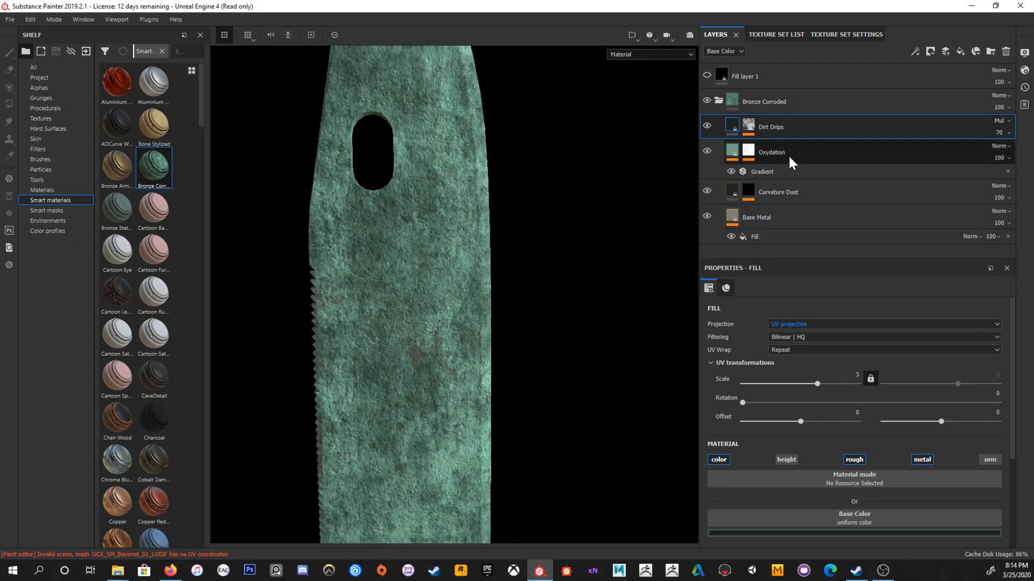
left_click(708, 127)
left_click(708, 127)
left_click_drag(553, 197, 475, 170, "alt")
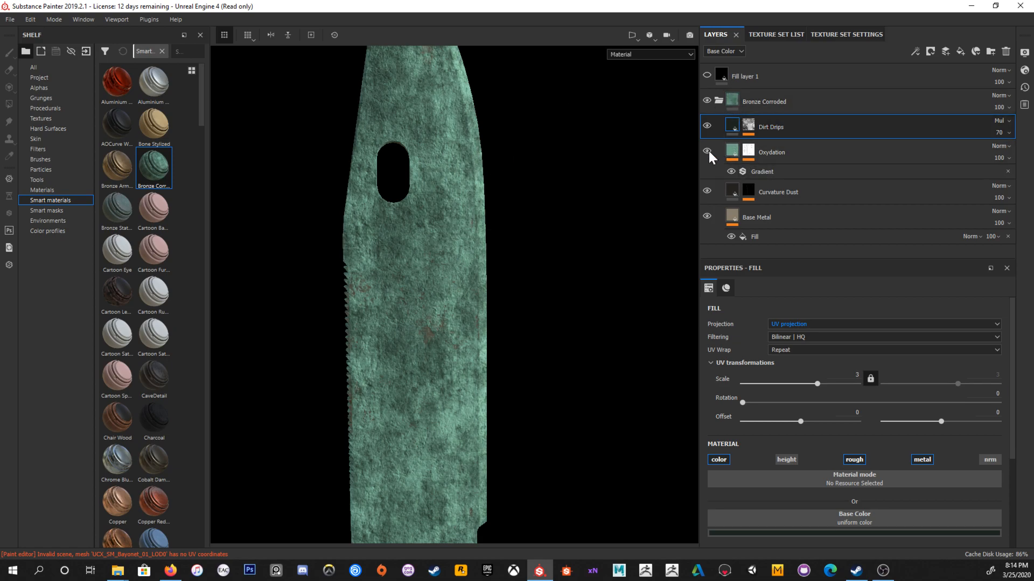
Step: Hide the Dirt Drips, Oxydation and Curvature Dust layers, and select the Base Metal layer to reach its material channel settings
left_click(706, 124)
left_click(706, 125)
right_click_drag(510, 286, 584, 251, "alt")
middle_click_drag(586, 252, 586, 160, "alt")
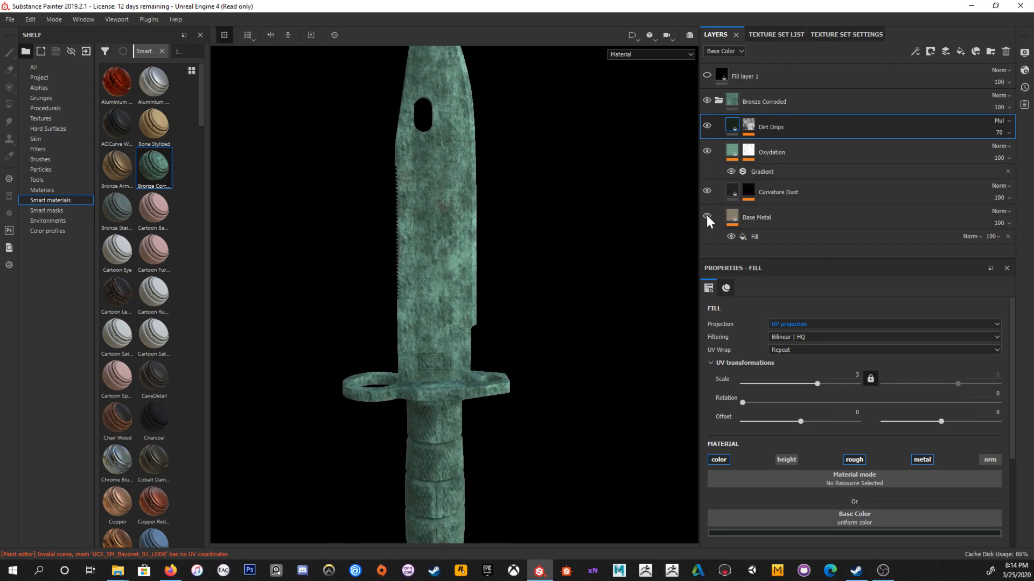
left_click(706, 126)
left_click(705, 150)
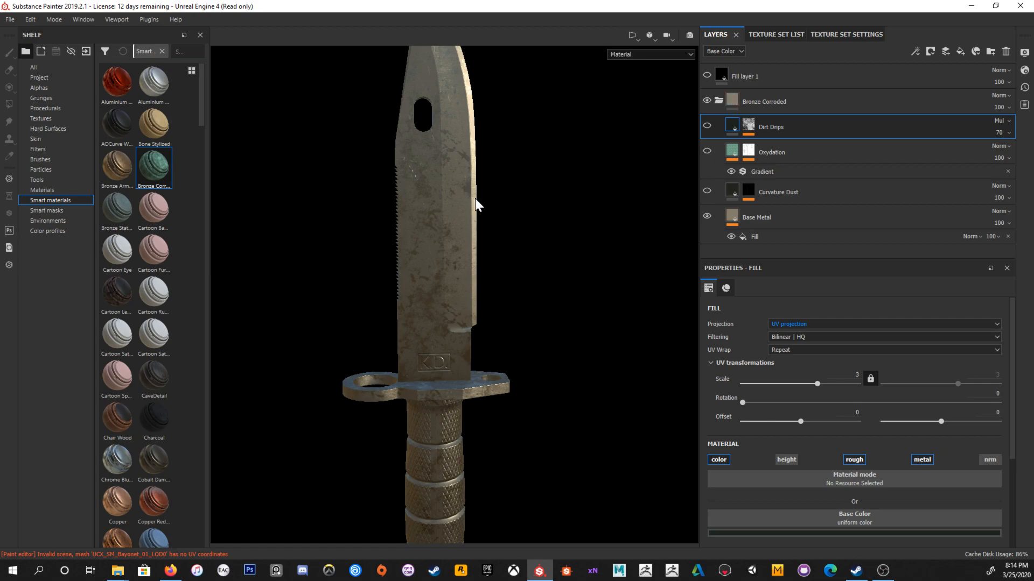
left_click_drag(517, 200, 430, 204, "alt")
middle_click_drag(512, 204, 510, 169, "alt")
mouse_move(584, 287)
left_mouse_down("alt")
mouse_move(487, 261)
mouse_move(552, 260)
mouse_move(554, 285)
mouse_move(484, 257)
left_mouse_up("alt")
left_click(808, 218)
right_click_drag(516, 267, 525, 278, "shift")
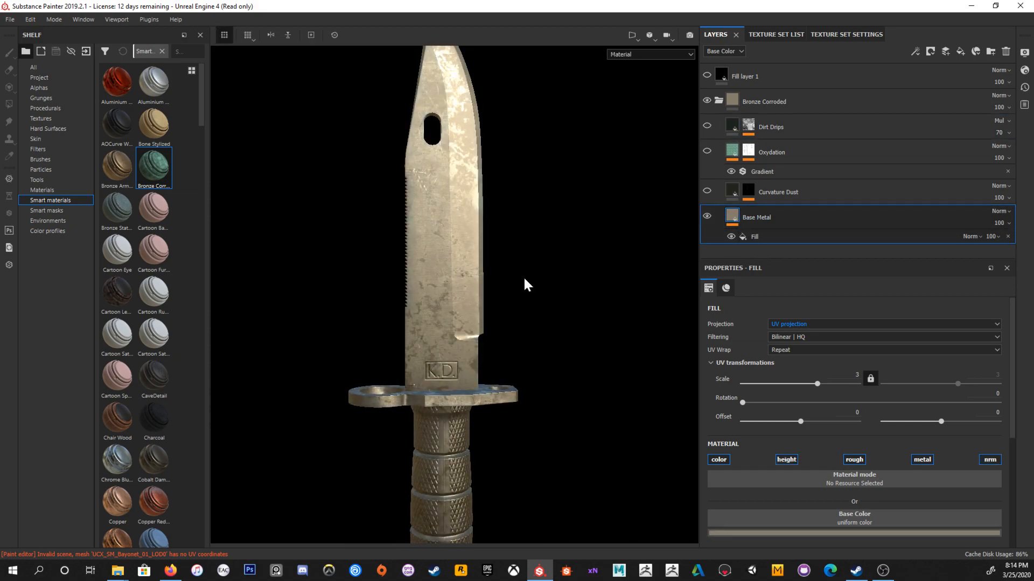
left_click_drag(509, 264, 530, 256, "alt")
scroll(867, 454, "down", 5)
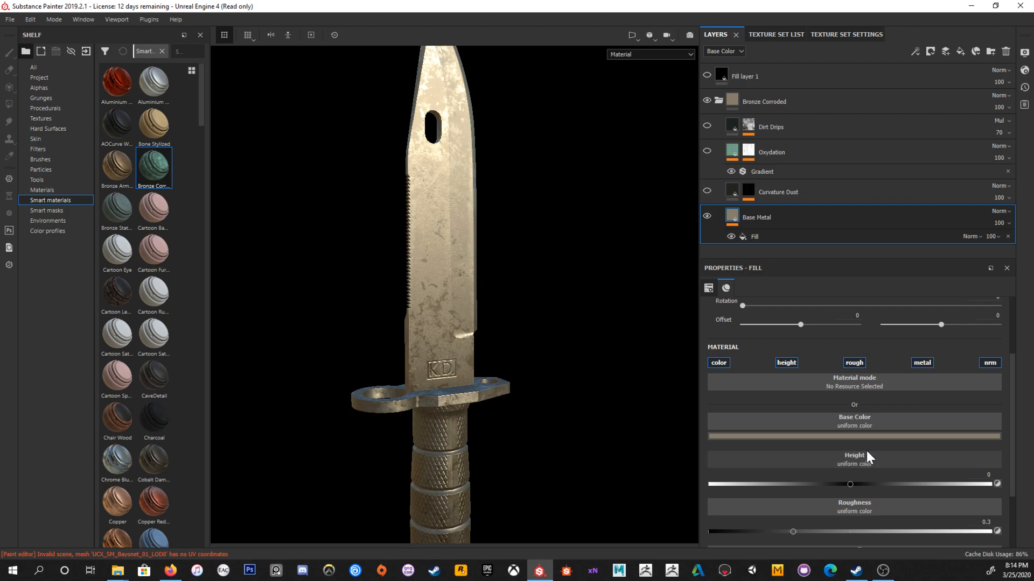
Step: Try a dark golden-brown base color on the Base Metal layer and check it on the bayonet
left_click(850, 372)
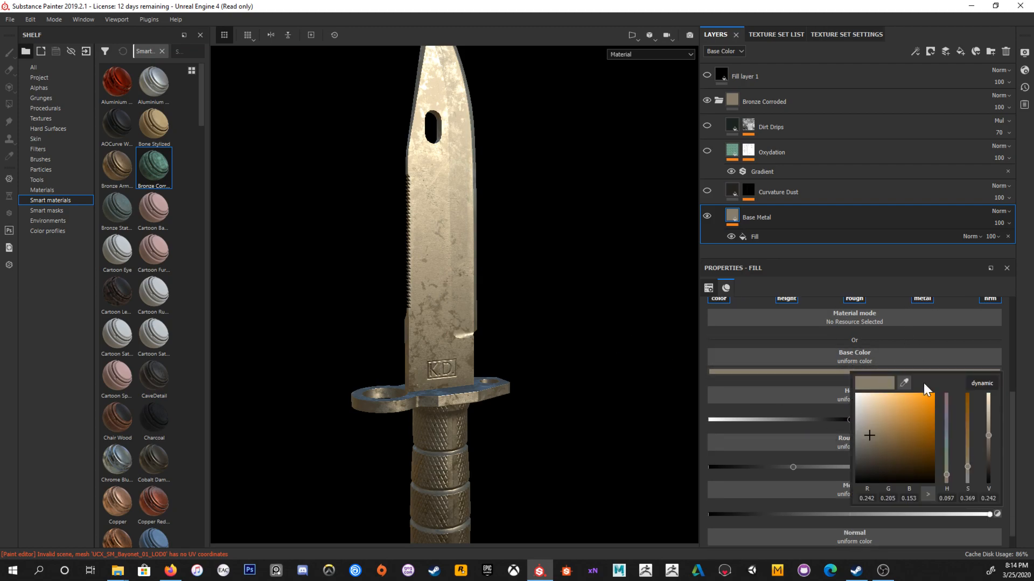
mouse_move(871, 409)
left_mouse_down()
mouse_move(883, 455)
mouse_move(910, 461)
mouse_move(899, 461)
left_mouse_up()
mouse_move(543, 347)
right_mouse_down("shift")
mouse_move(500, 344)
mouse_move(574, 346)
mouse_move(563, 350)
right_mouse_up("shift")
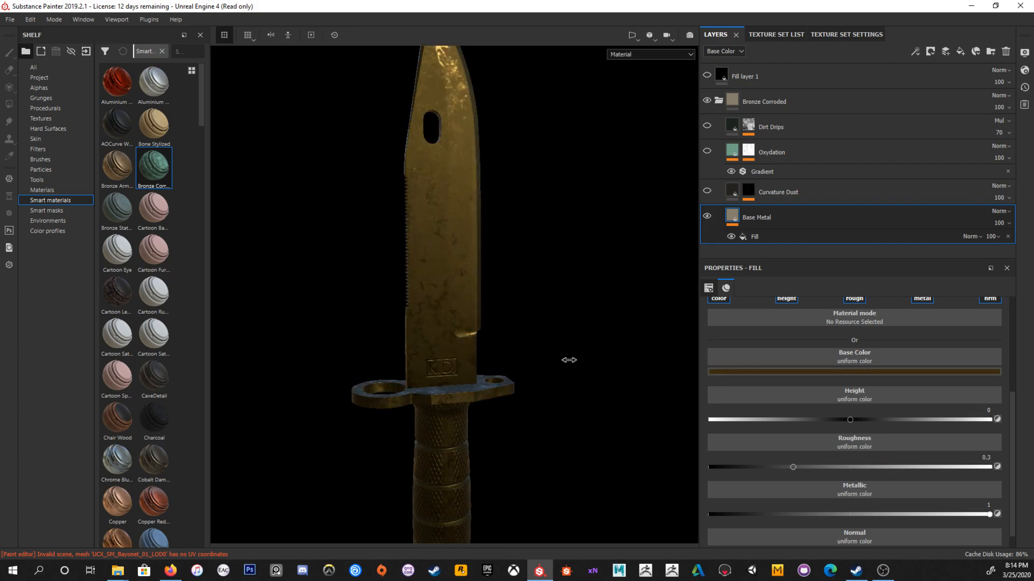
left_click(860, 372)
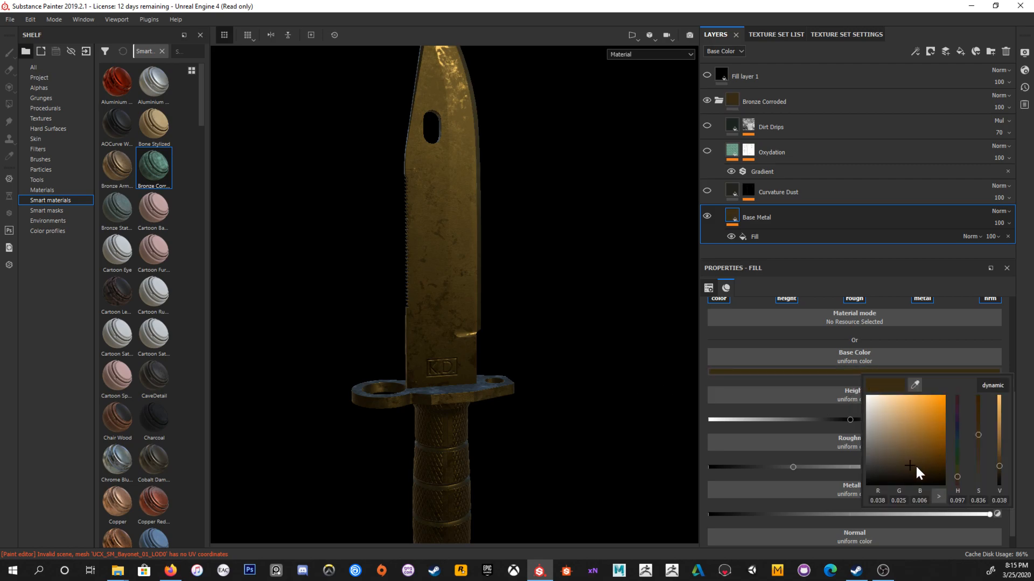
left_click_drag(910, 458, 920, 461)
left_click_drag(508, 288, 558, 274, "alt")
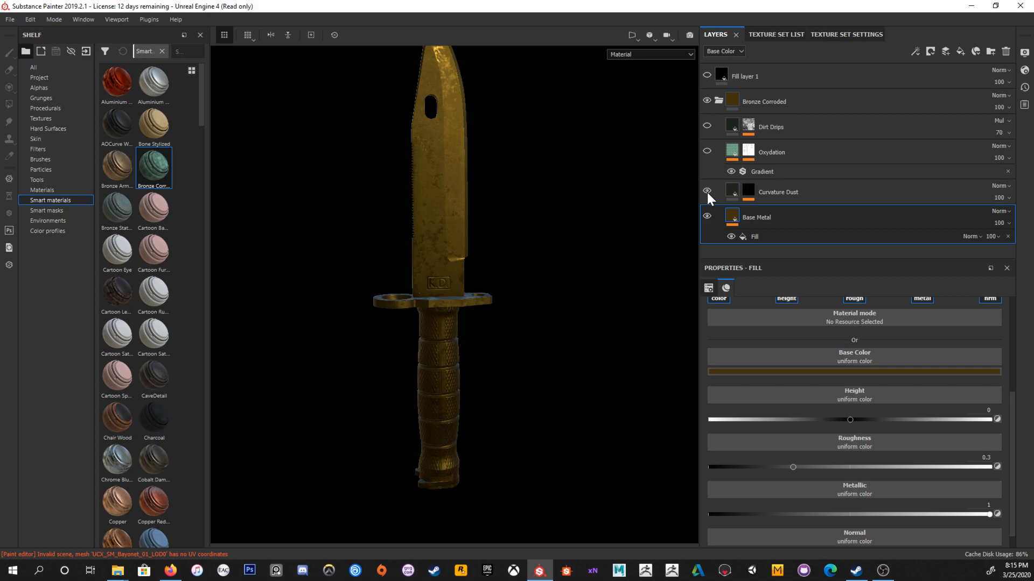
Step: Show the Curvature Dust layer and set the Base Metal layer's base color to a light neutral grey
left_click_drag(475, 233, 496, 203, "alt")
right_click_drag(496, 203, 505, 224, "alt")
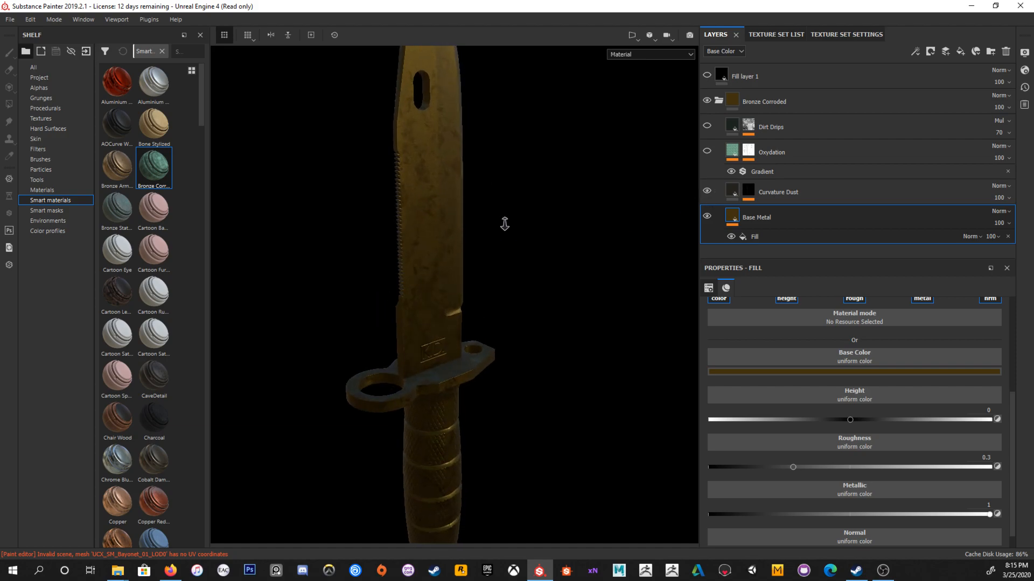
left_click(860, 372)
left_click_drag(917, 421, 862, 396)
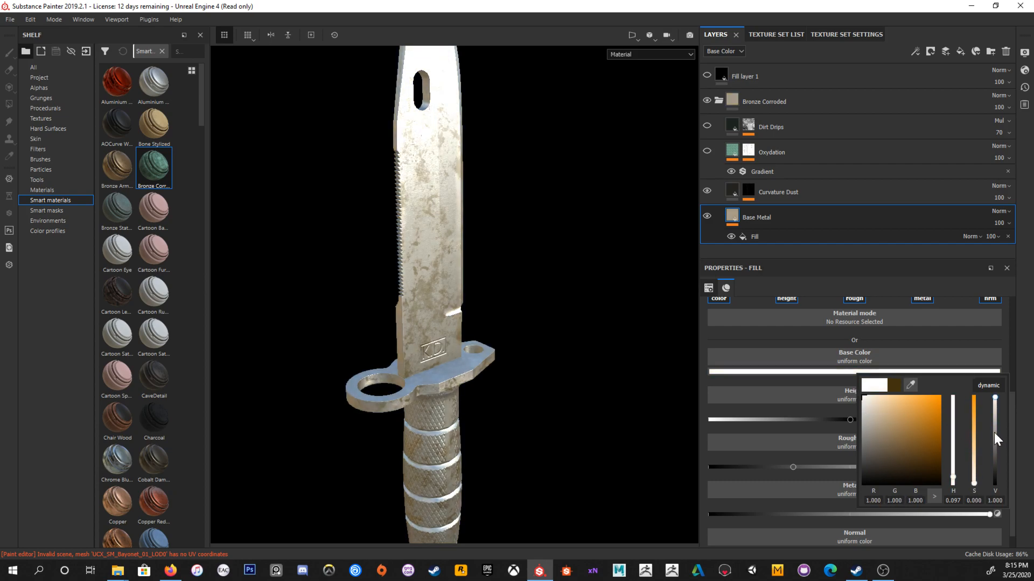
left_click_drag(994, 439, 989, 420)
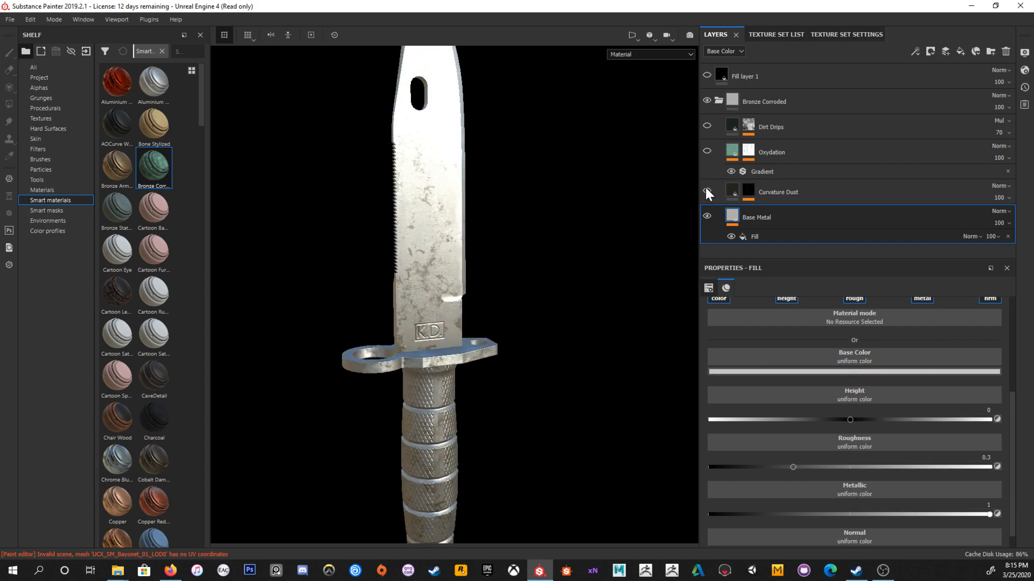
mouse_move(671, 237)
left_mouse_down("alt")
mouse_move(576, 236)
mouse_move(558, 307)
mouse_move(614, 274)
mouse_move(554, 266)
mouse_move(565, 265)
left_mouse_up("alt")
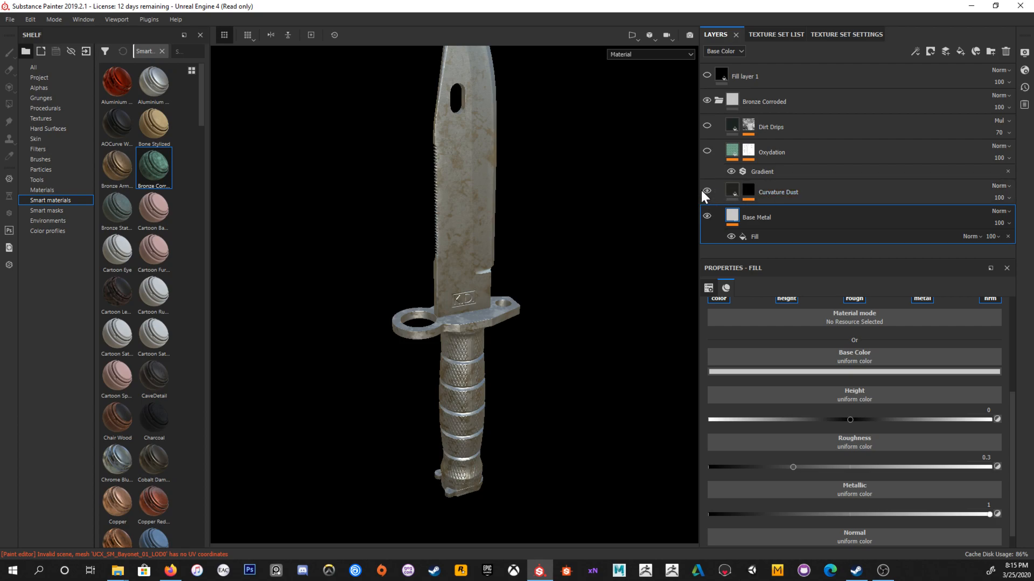
Step: Open the Mask Editor generator on the Curvature Dust layer's mask and look over its parameters
left_click(729, 193)
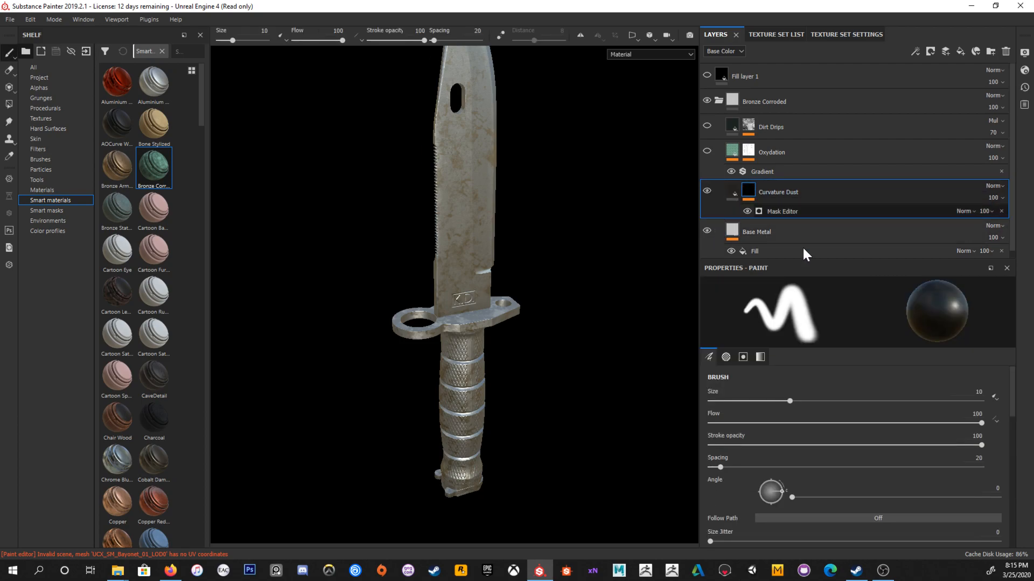
left_click(786, 212)
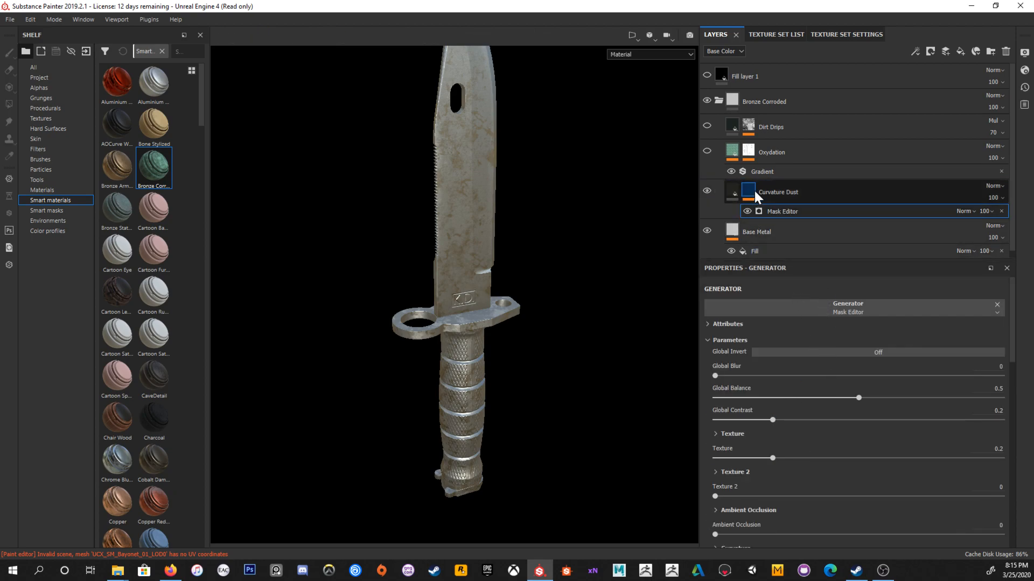
scroll(808, 409, "down", 1)
left_click(731, 192)
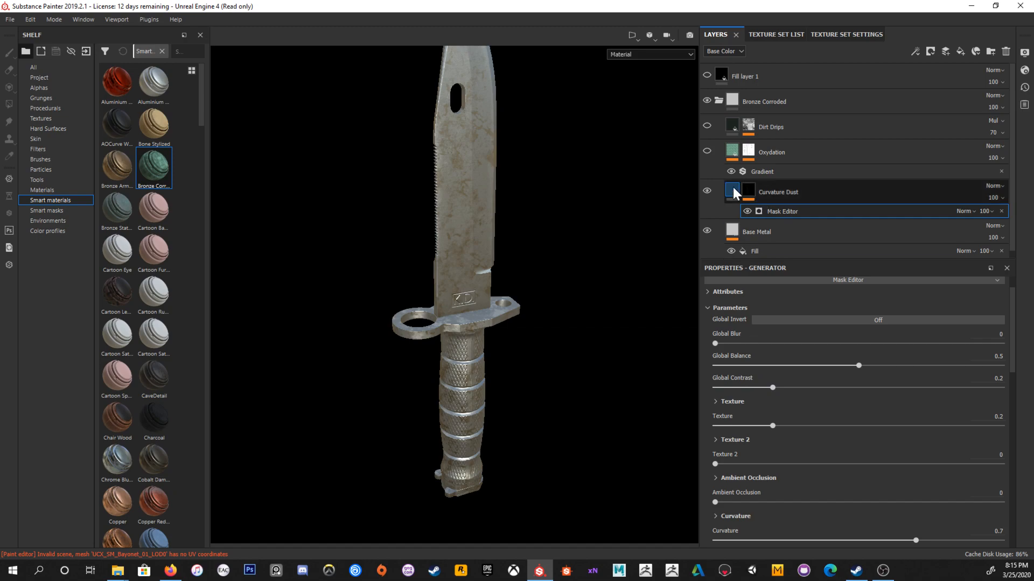
left_click(746, 189)
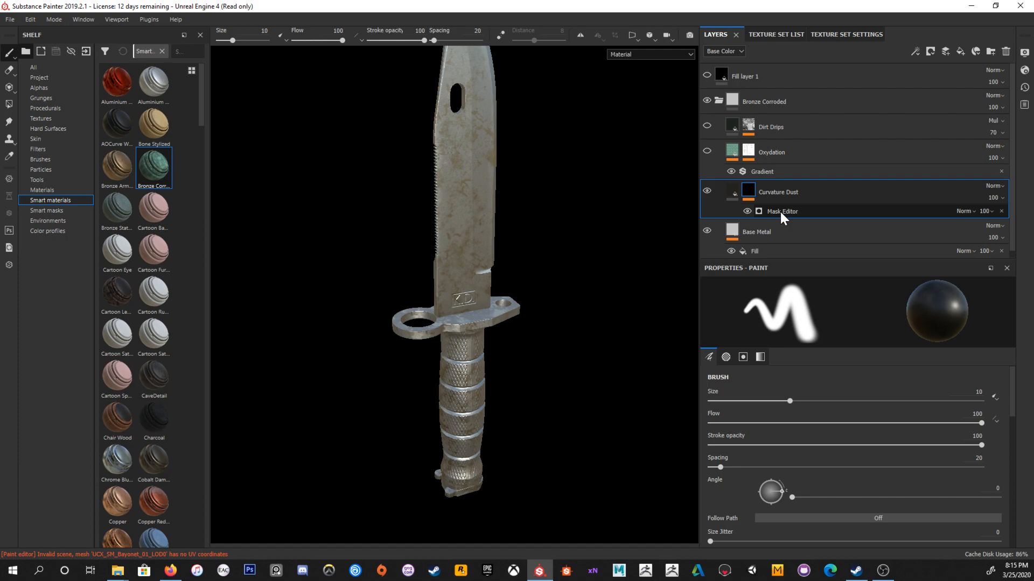
left_click(780, 211)
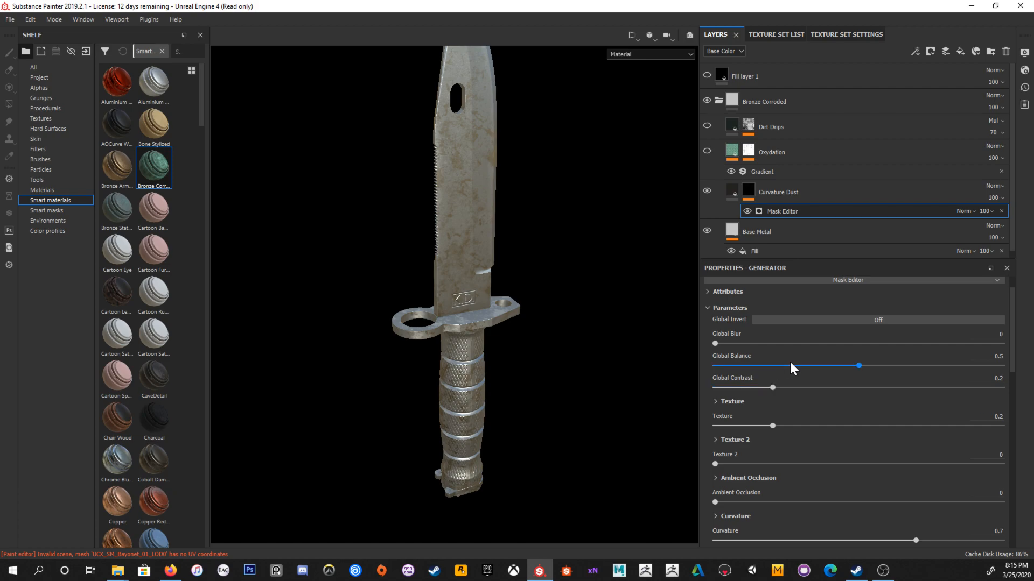
left_click_drag(567, 376, 547, 353, "alt")
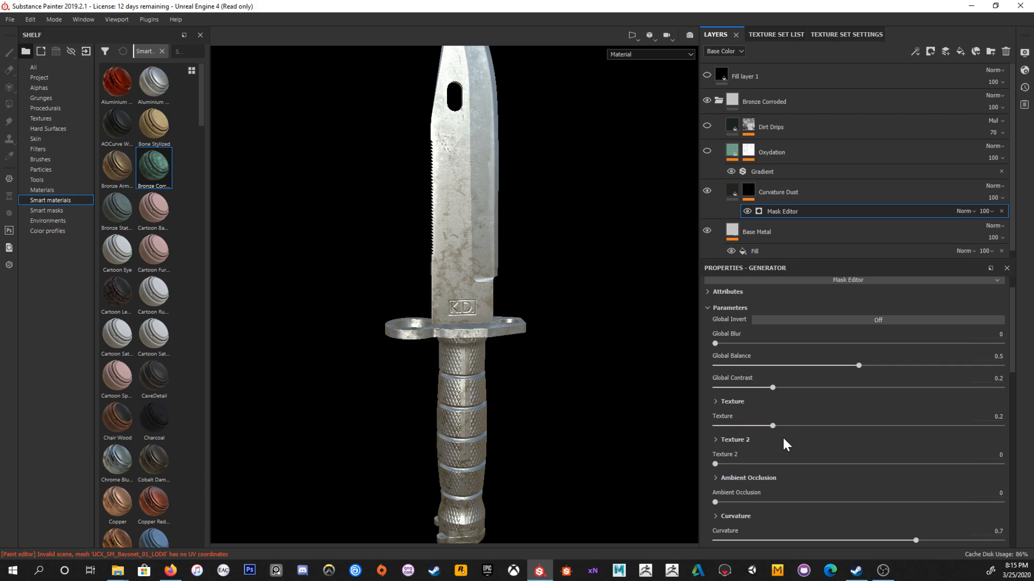
Step: Set the Curvature Dust Mask Editor's Global Contrast to 0.36 and its Global Balance to 0.86
left_click_drag(777, 383, 870, 390)
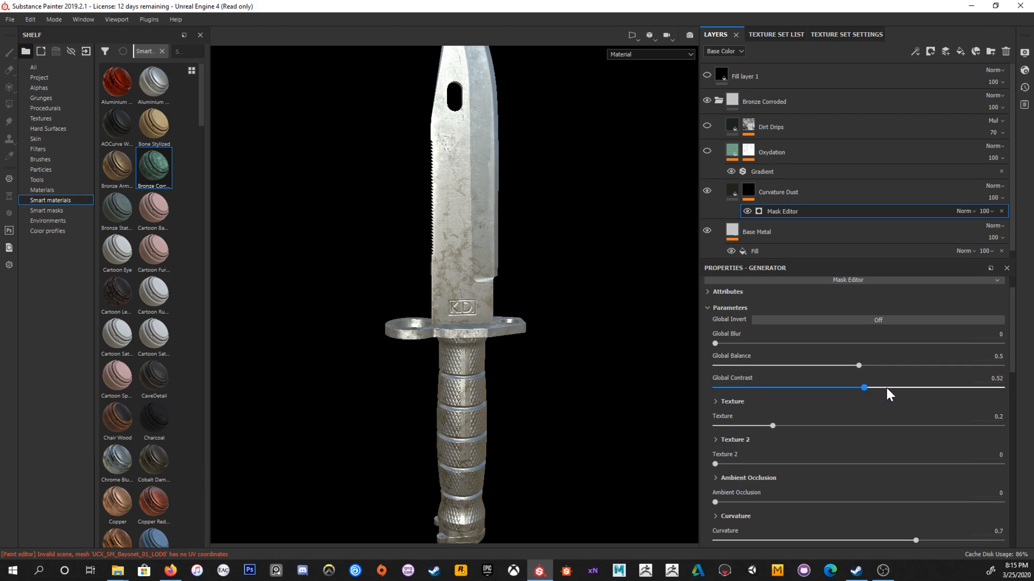
left_click(818, 391)
left_click_drag(861, 364, 955, 366)
Step: Display only the Base Color channel in the viewport and set the Curvature Dust mask's Global Balance to 0.83
left_click(645, 53)
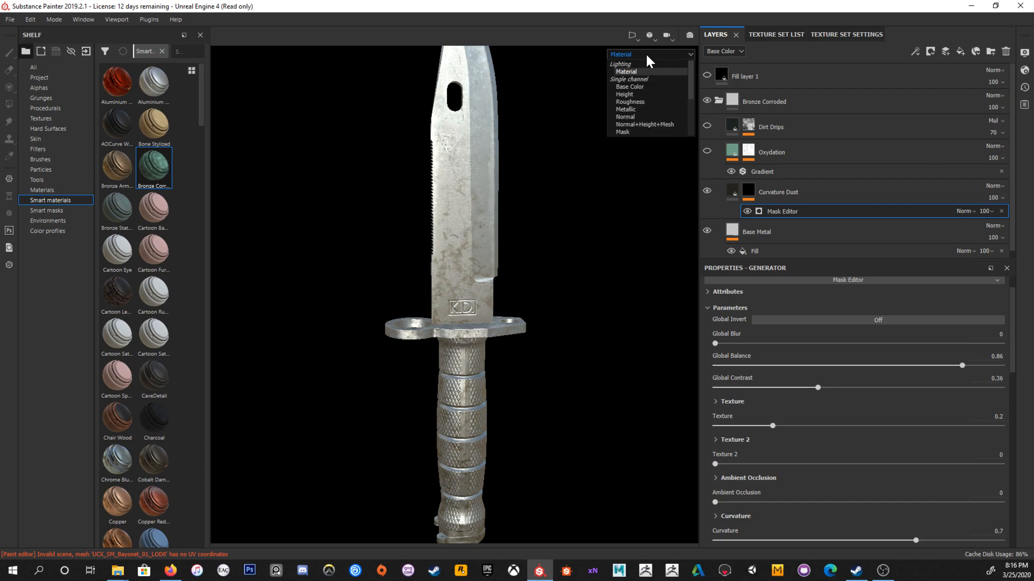
left_click(651, 87)
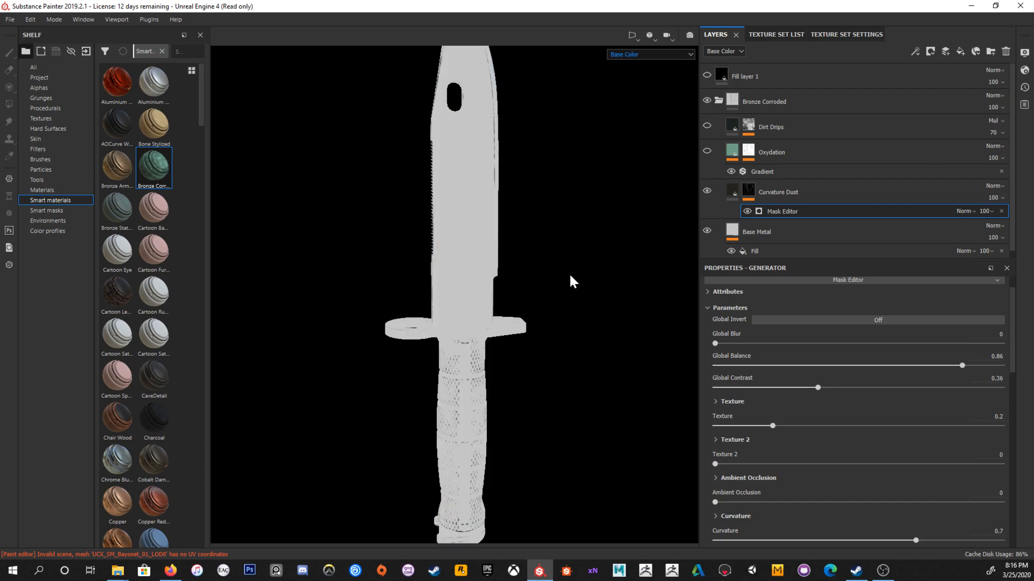
mouse_move(935, 367)
left_mouse_down()
mouse_move(826, 357)
mouse_move(953, 366)
left_mouse_up()
left_click(660, 54)
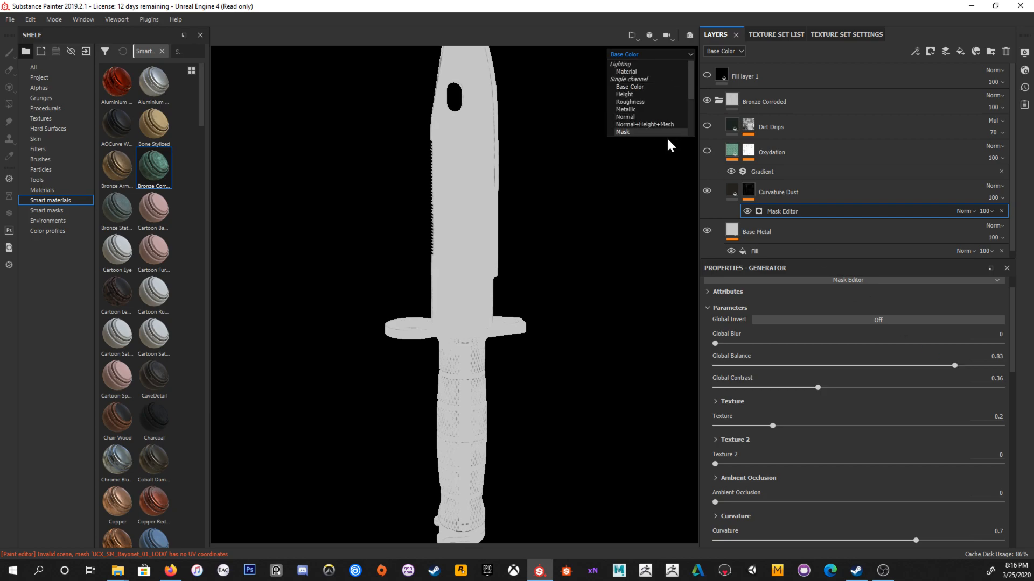
left_click_drag(690, 80, 692, 113)
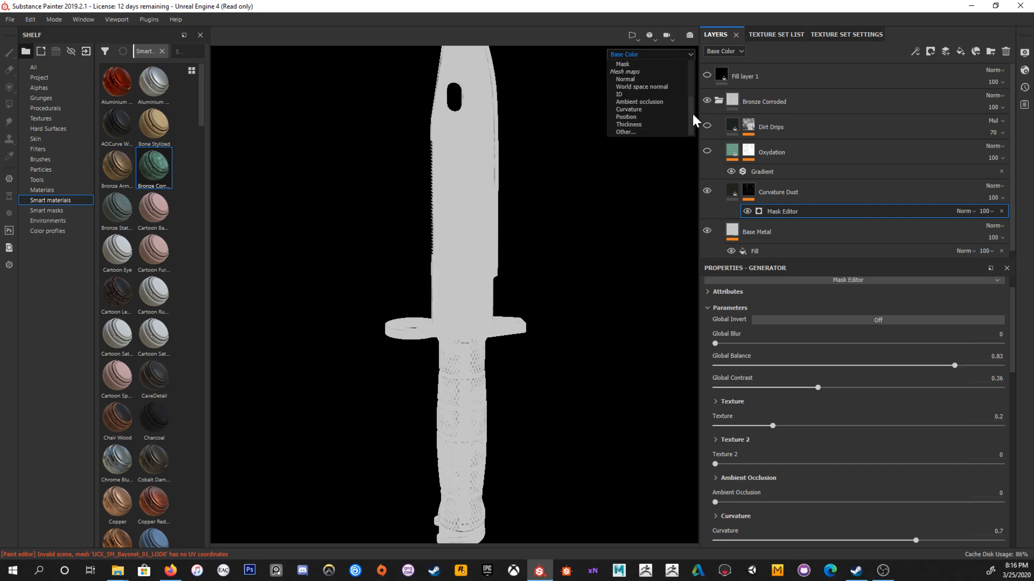
left_click(689, 56)
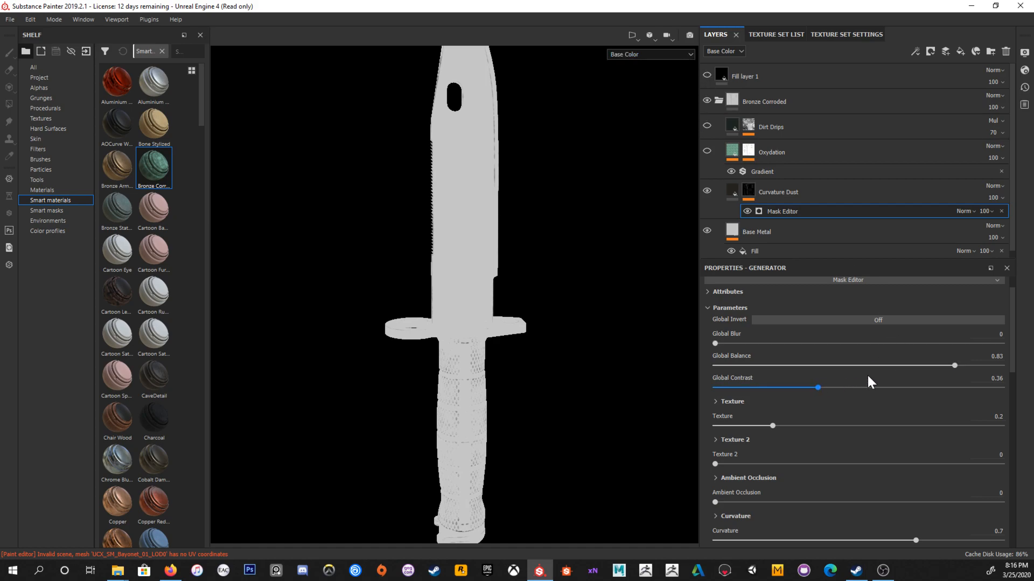
Step: Return the viewport to the Material display and set the Curvature Dust mask's Global Balance to 0.89, checking the guard and grip
left_click_drag(961, 366, 993, 368)
left_click_drag(571, 367, 544, 334, "alt")
middle_click_drag(545, 334, 570, 271, "alt")
left_click_drag(994, 365, 968, 372)
left_click_drag(483, 351, 512, 342, "alt")
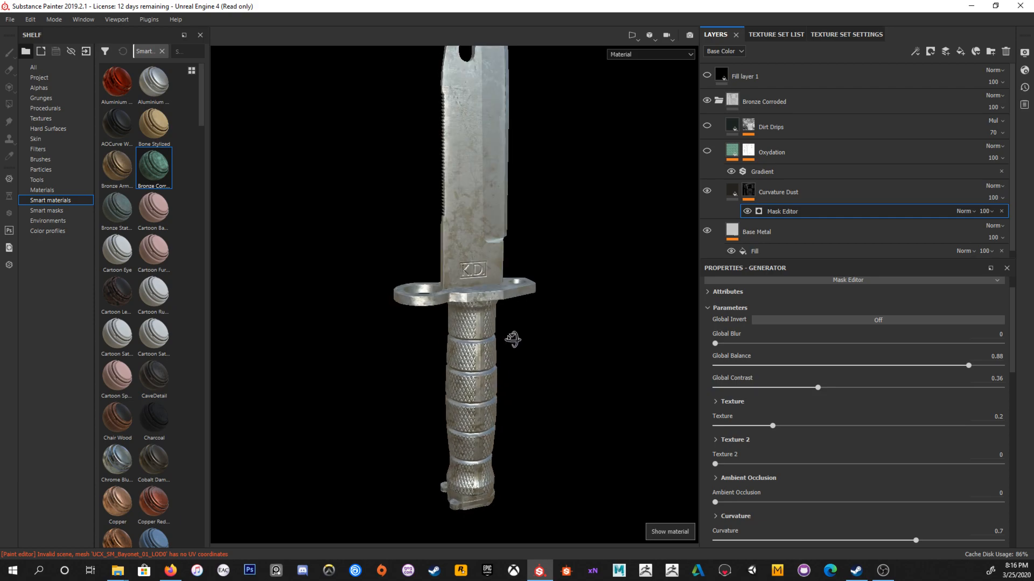
left_click_drag(669, 362, 565, 339, "alt")
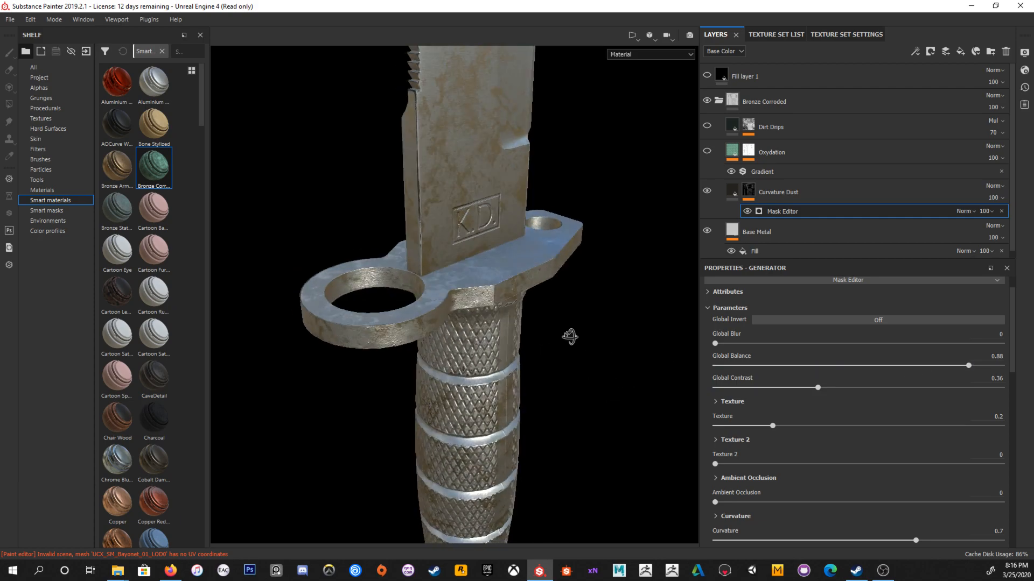
mouse_move(968, 365)
left_mouse_down()
mouse_move(907, 361)
mouse_move(986, 366)
mouse_move(971, 366)
left_mouse_up()
Step: Review the Curvature Dust layer's fill channels and the remaining parameters of its Mask Editor generator
left_click(730, 190)
scroll(801, 455, "up", 3)
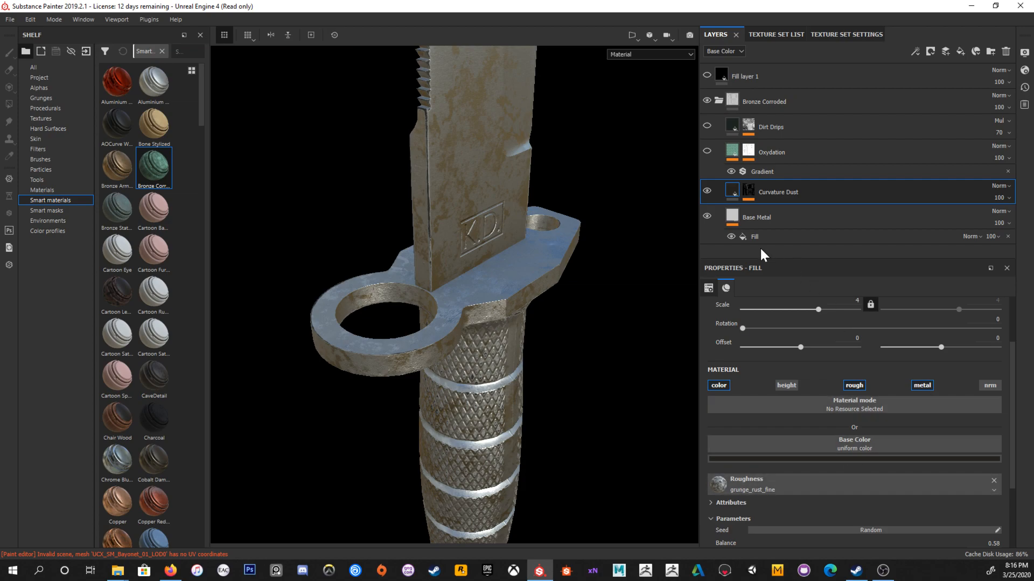
left_click(749, 193)
left_click(777, 210)
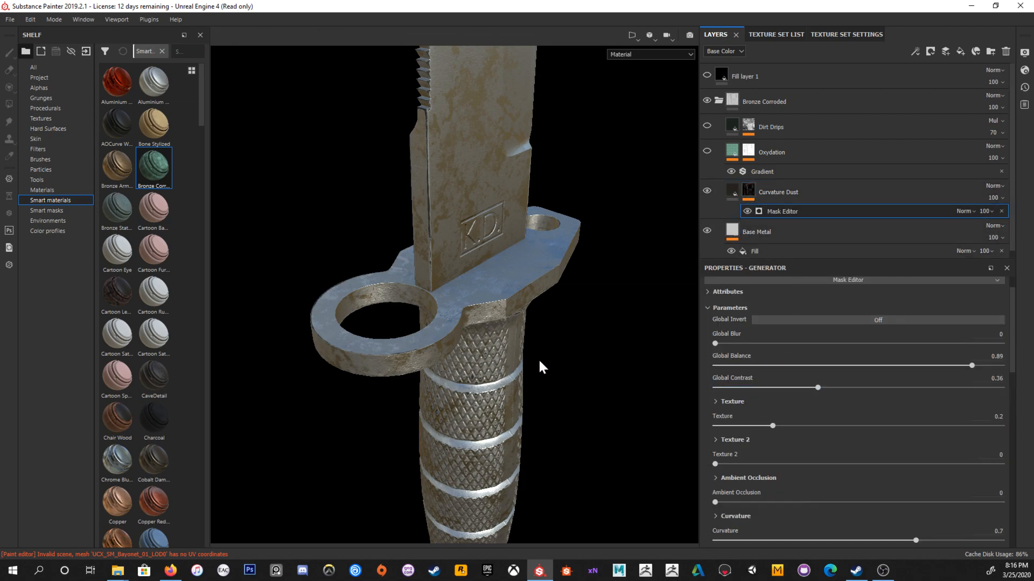
left_click_drag(561, 370, 527, 369, "alt")
middle_click_drag(527, 369, 432, 265, "alt")
scroll(785, 423, "down", 7)
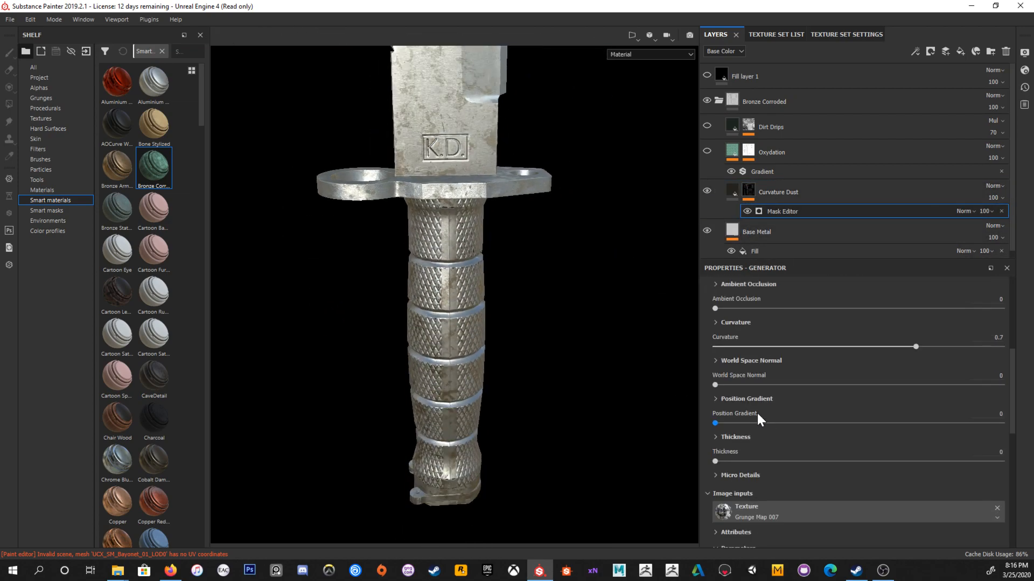
scroll(755, 433, "up", 5)
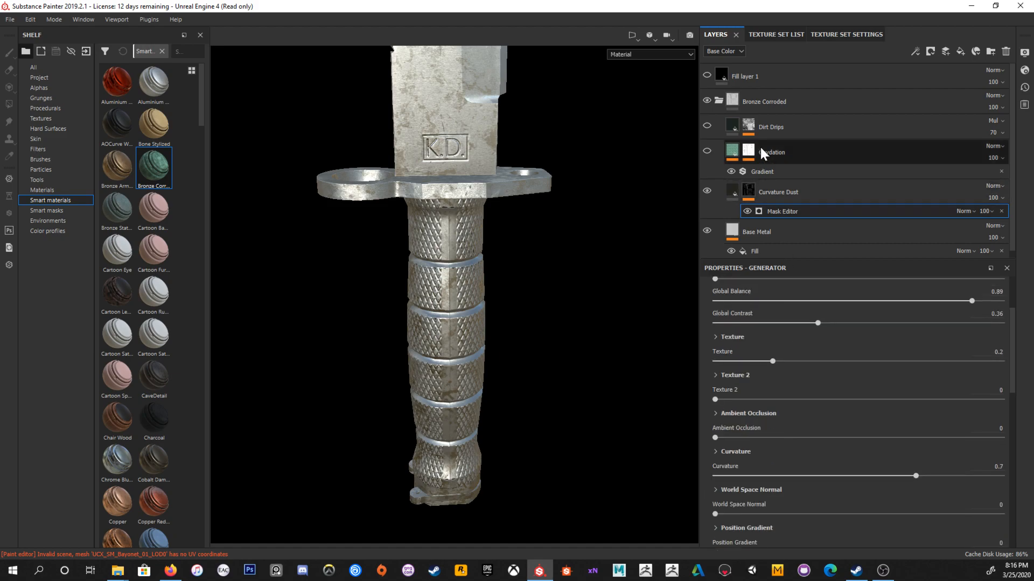
Step: Turn the Oxydation layer's visibility back on with the guard and grip in view
left_click_drag(504, 216, 533, 240, "alt")
middle_click_drag(533, 240, 530, 355, "alt")
left_click(706, 151)
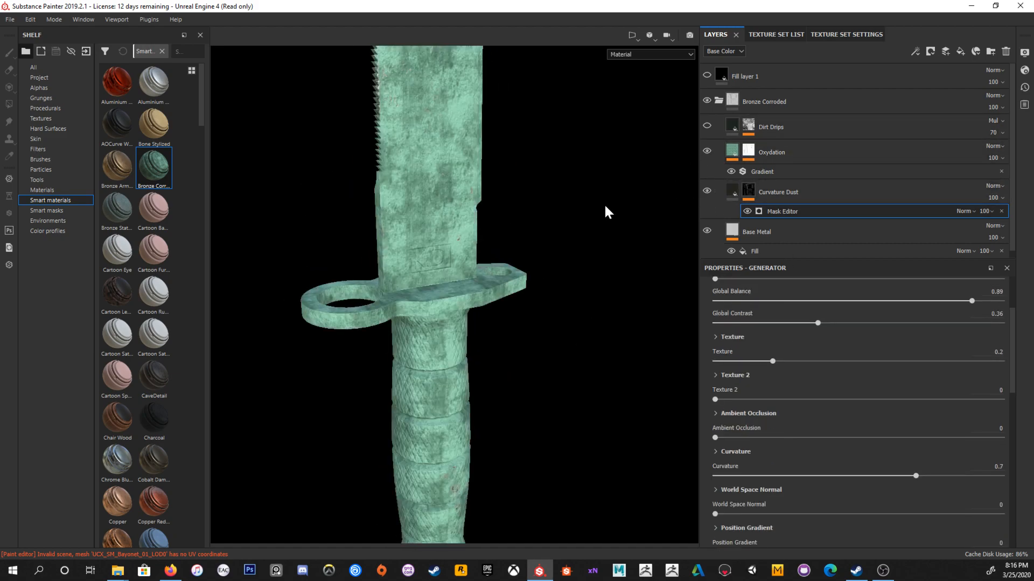
Step: Inspect the Oxydation layer's Gradient filter colors and open the Mask Editor generator on its mask
left_click(733, 153)
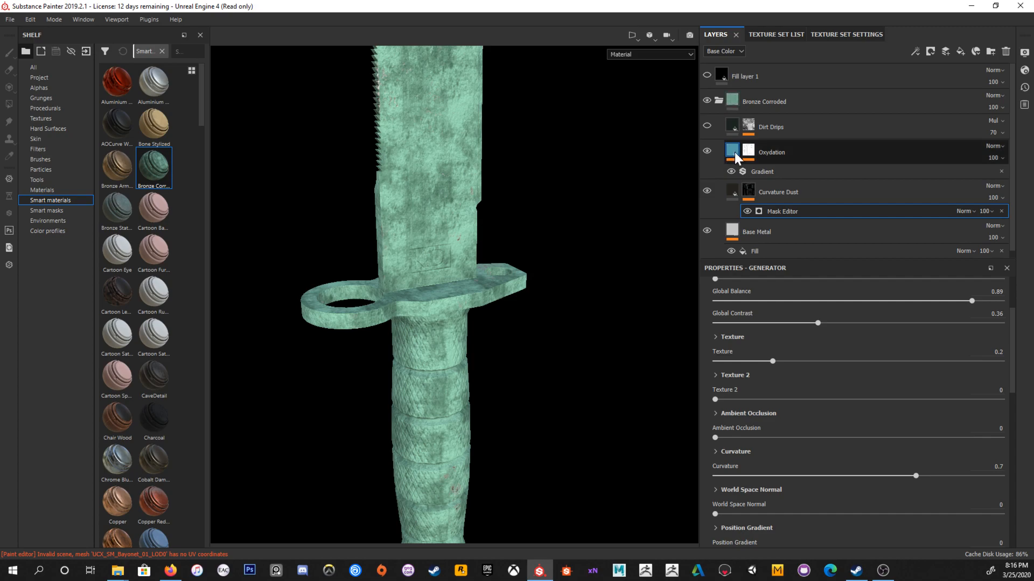
right_click_drag(521, 272, 524, 196, "alt")
left_click_drag(524, 196, 523, 358, "alt")
left_click(767, 172)
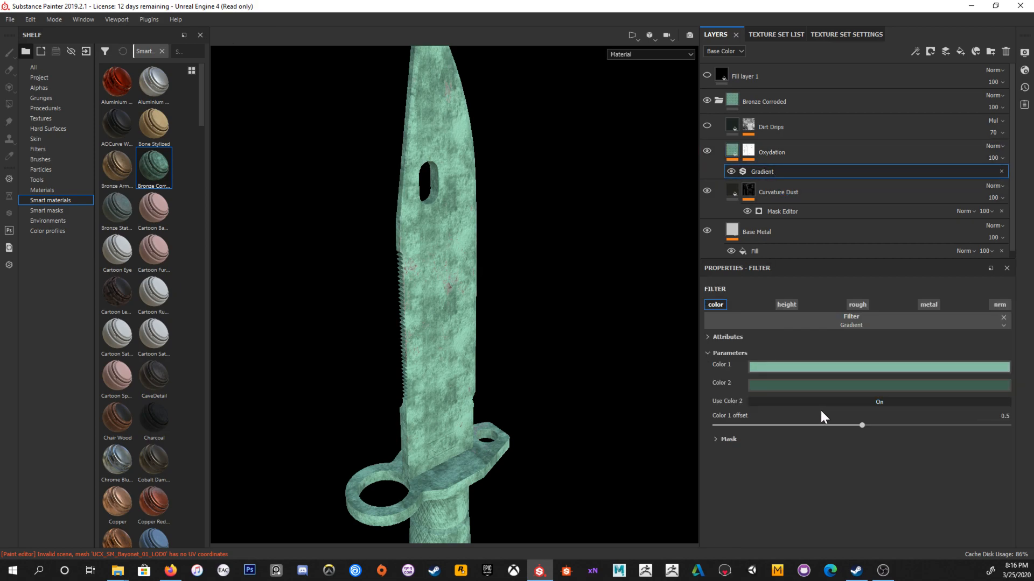
left_click(748, 151)
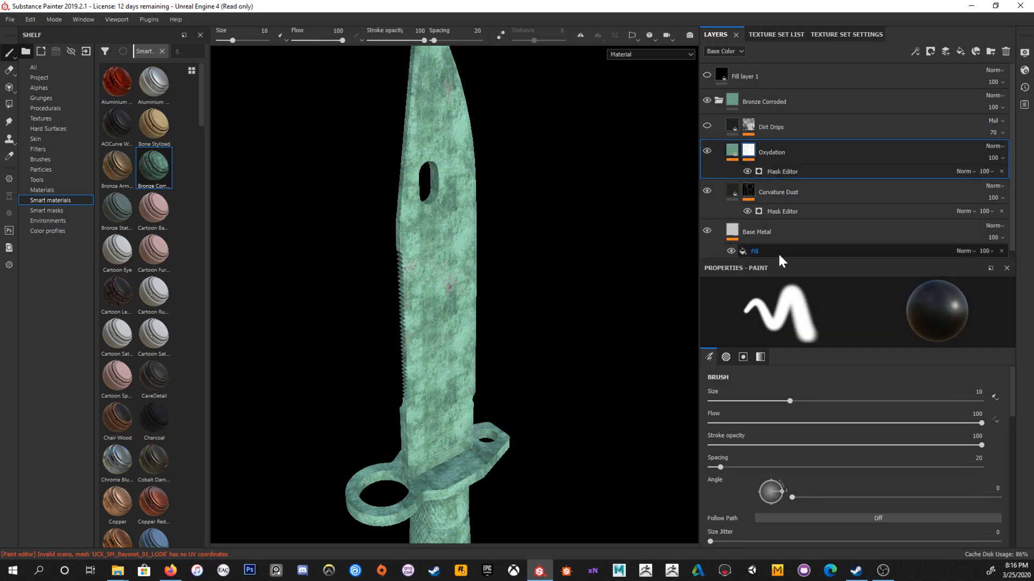
left_click(792, 176)
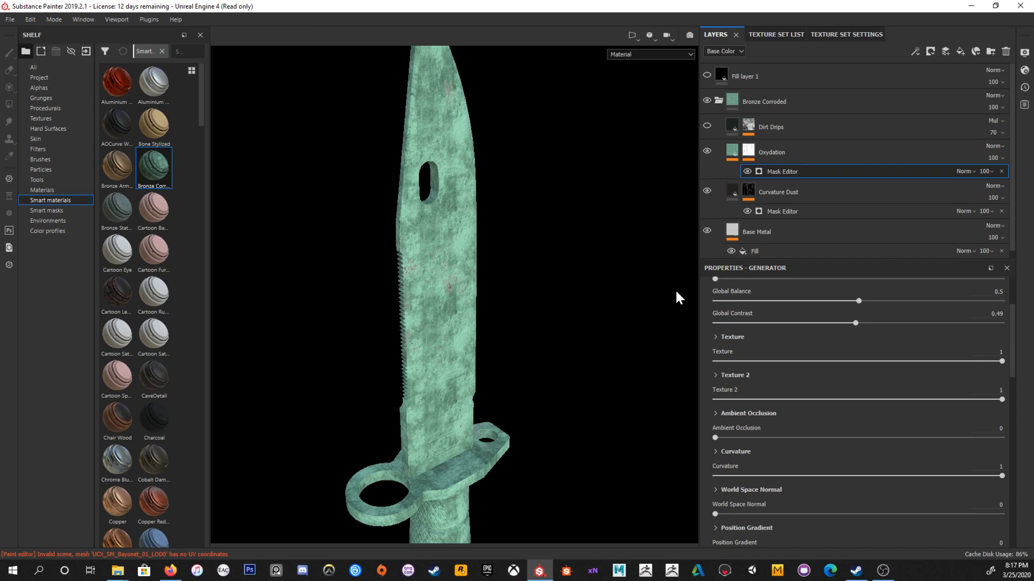
Step: Turn on Global Invert in the Oxydation layer's Mask Editor generator and set its Global Balance to 0.09
left_click_drag(545, 378, 693, 342, "alt")
left_click_drag(858, 301, 801, 314)
scroll(786, 382, "up", 2)
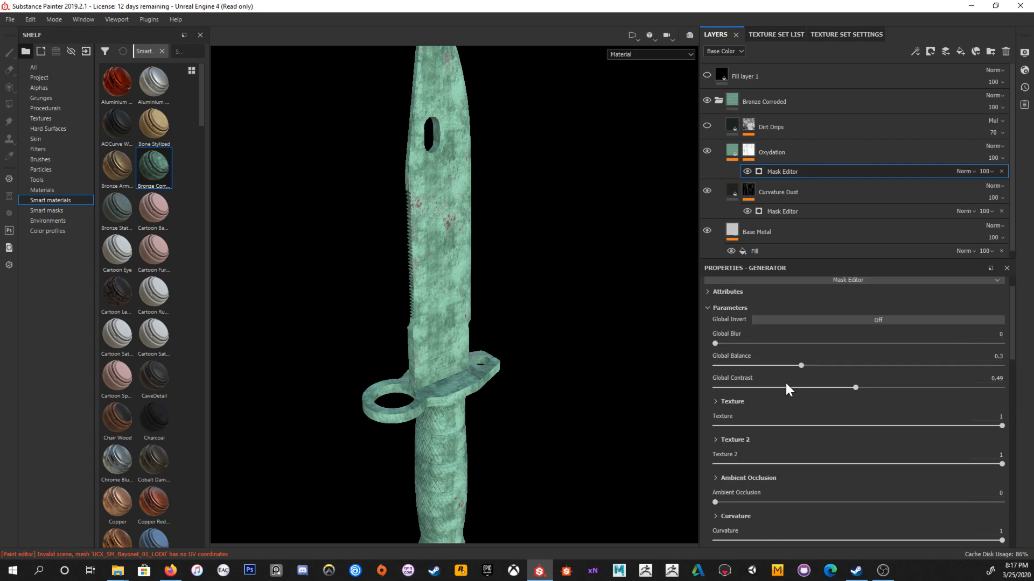
left_click(783, 318)
left_click_drag(802, 366, 740, 370)
Step: Try the Divide blend mode on the Oxydation layer, switch it to Multiply and check the blade and guard
left_click(992, 146)
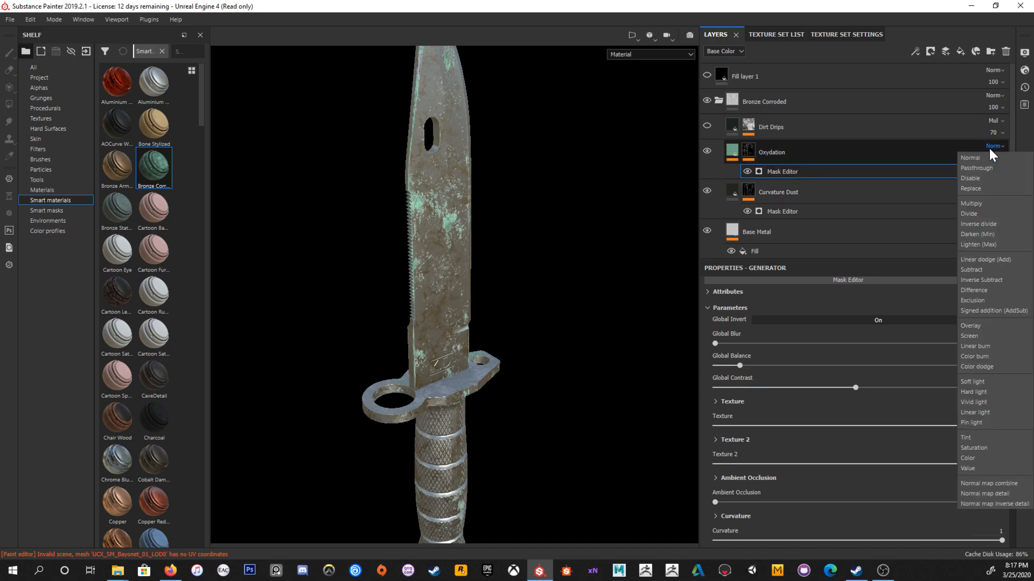
left_click(974, 214)
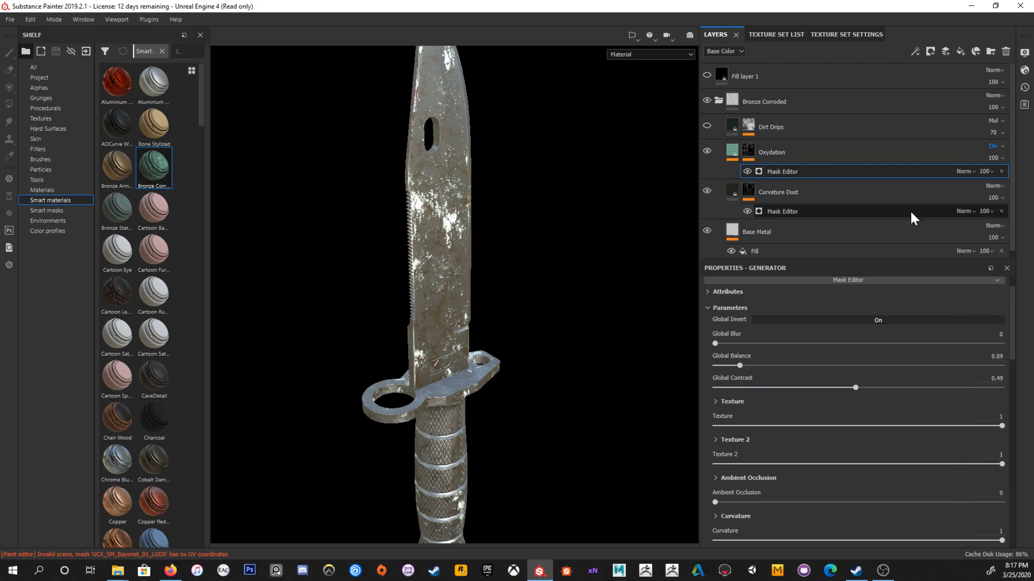
left_click(1000, 147)
left_click(967, 206)
mouse_move(547, 249)
left_mouse_down("alt")
mouse_move(525, 250)
mouse_move(563, 253)
left_mouse_up("alt")
scroll(800, 337, "up", 1)
scroll(499, 345, "down", 3)
scroll(554, 411, "up", 5)
left_click_drag(556, 416, 587, 375, "alt")
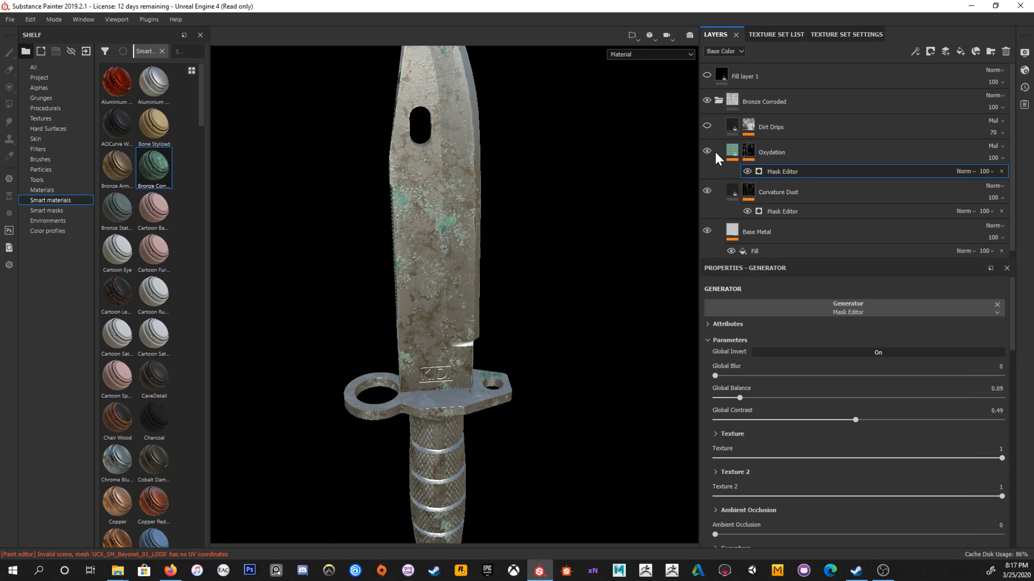
Step: Show the Dirt Drips layer and set its dripping rust generator to Rust Spreading 0.11 and Rust Contrast 0.68
left_click(708, 125)
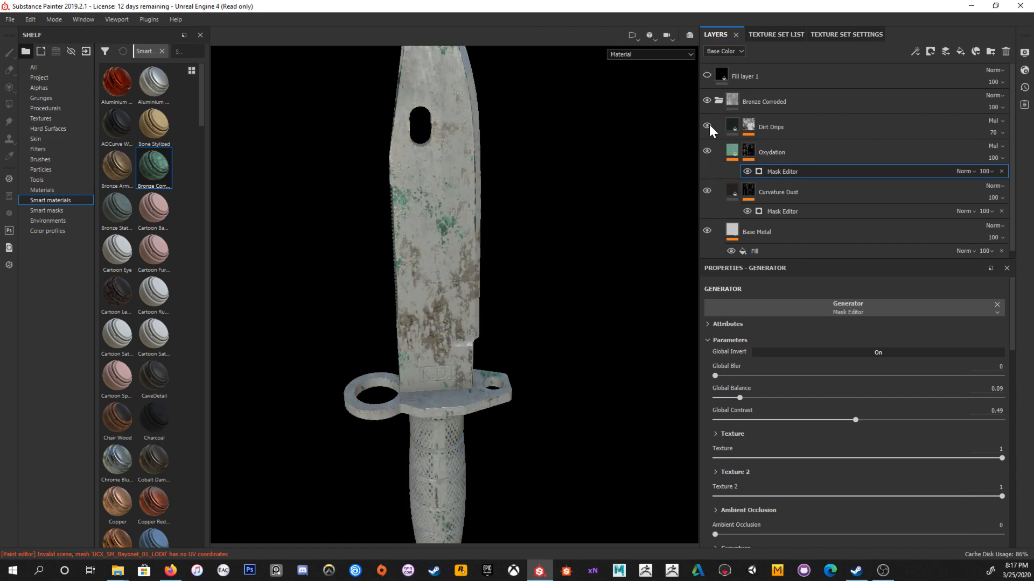
mouse_move(566, 207)
left_mouse_down("alt")
mouse_move(486, 216)
mouse_move(498, 222)
left_mouse_up("alt")
left_click(750, 124)
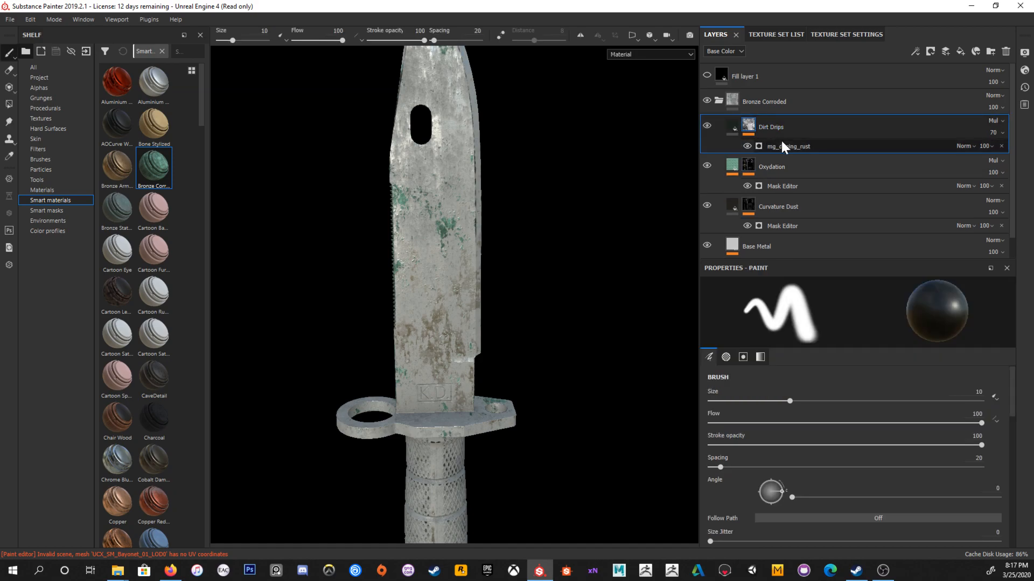
left_click(778, 151)
left_click_drag(843, 389, 909, 409)
left_click_drag(619, 334, 492, 339, "alt")
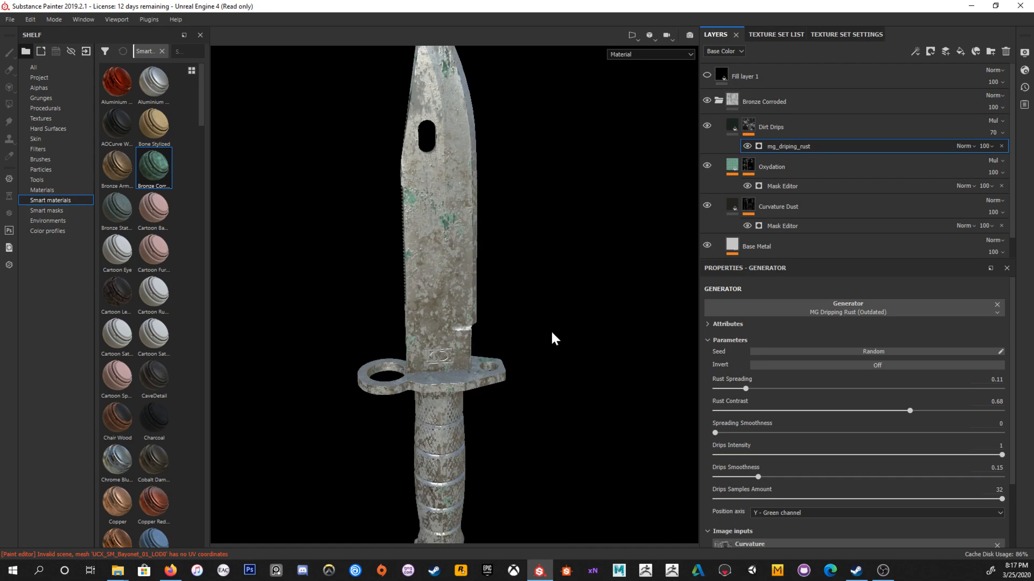
Step: Set the dripping rust generator's Drips Smoothness to 0.1 and collapse the Bronze Corroded folder
middle_click_drag(529, 299, 535, 220, "alt")
right_click_drag(536, 219, 483, 244, "alt")
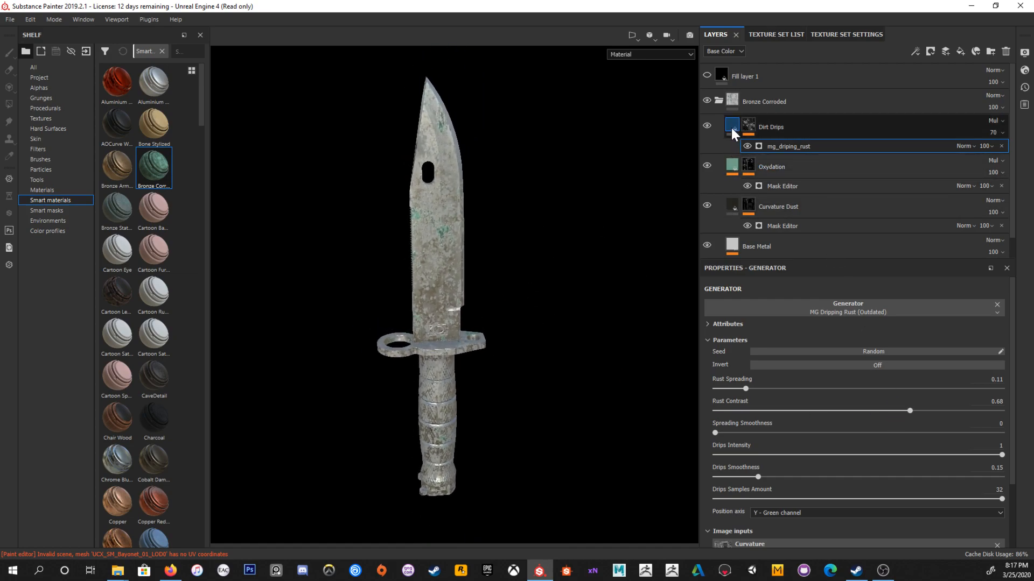
scroll(816, 468, "down", 2)
mouse_move(758, 395)
left_mouse_down()
mouse_move(733, 399)
mouse_move(754, 398)
mouse_move(744, 399)
left_mouse_up()
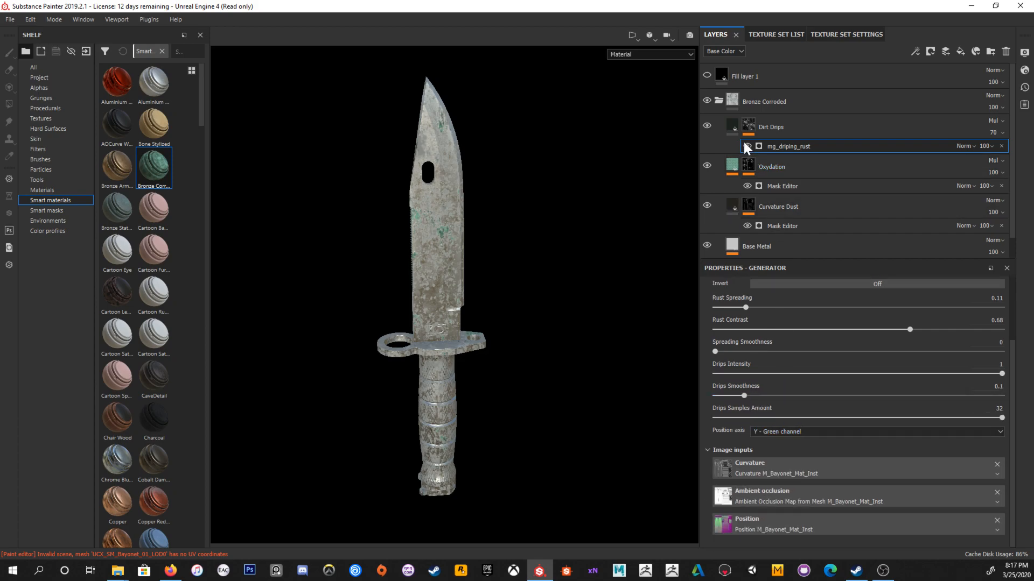
left_click(718, 100)
left_click(806, 108)
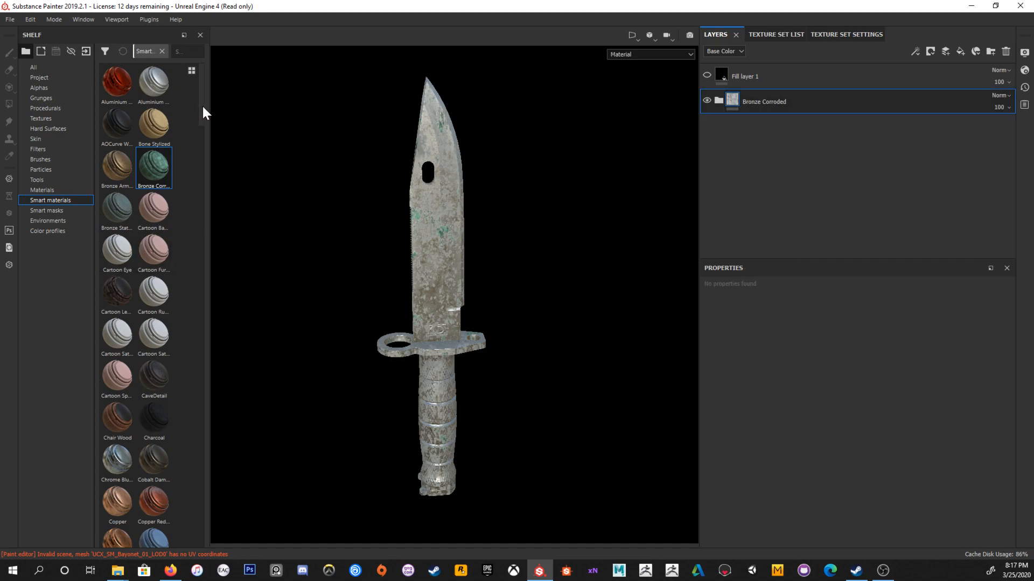
Step: Add the Bronze Armor smart material to the layer stack, delete the Bronze Corroded folder and check the bayonet
scroll(200, 111, "down", 3)
scroll(203, 135, "up", 3)
left_click_drag(117, 151, 736, 163)
left_click(814, 102)
key("Delete")
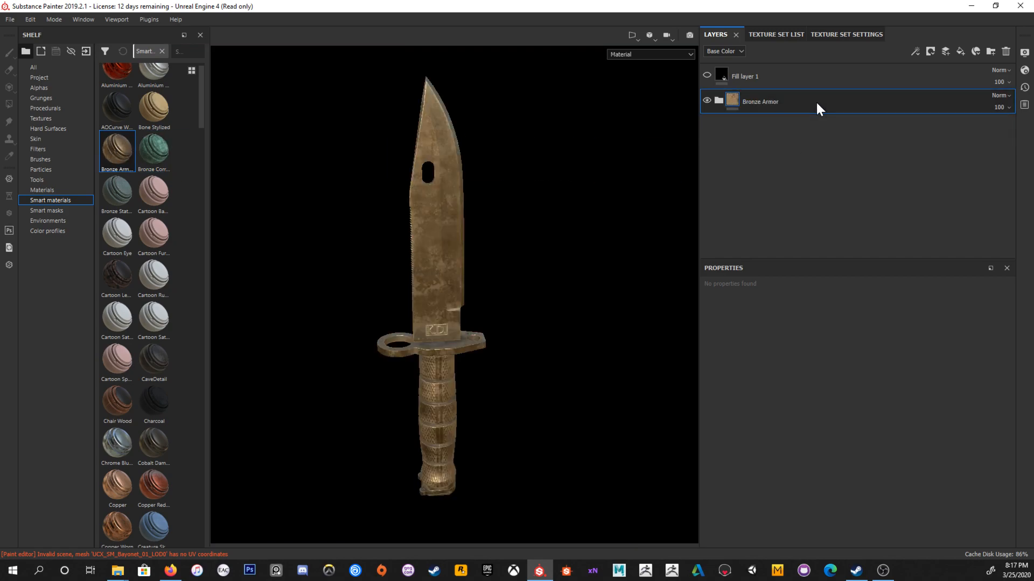
scroll(484, 265, "up", 3)
left_click_drag(534, 222, 491, 214, "alt")
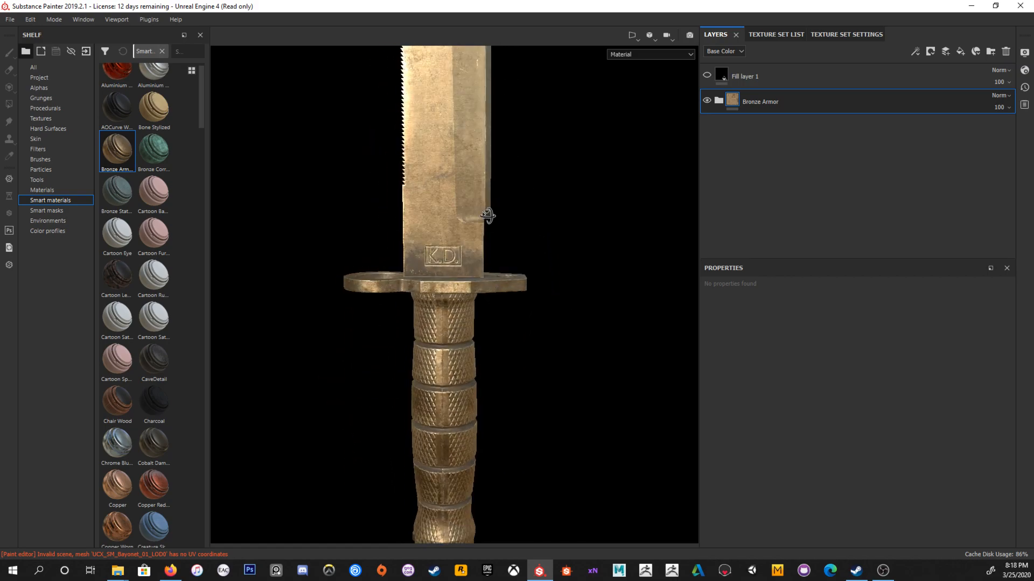
right_click_drag(491, 215, 390, 155, "alt")
middle_click_drag(512, 181, 492, 273, "alt")
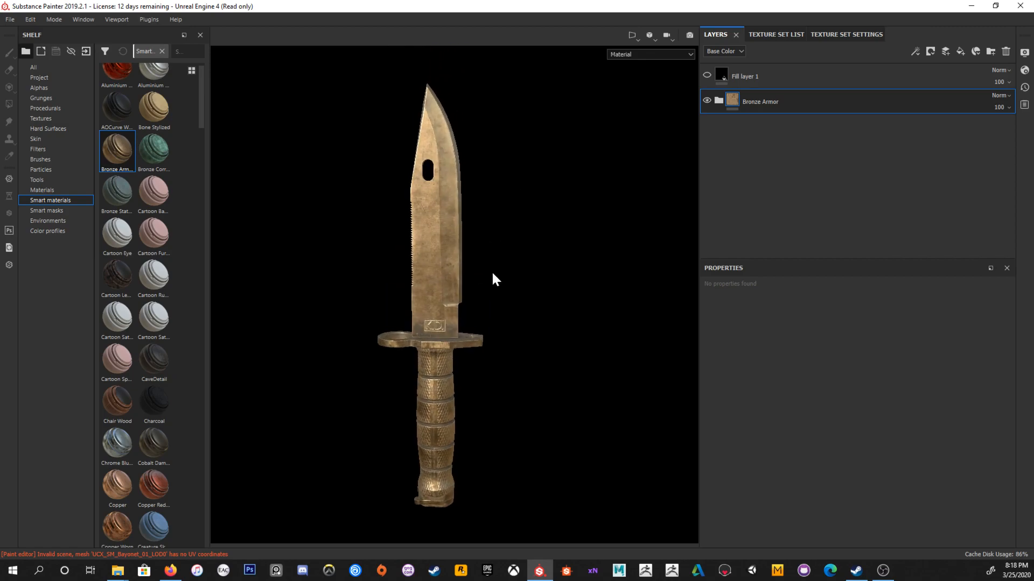
Step: Review the sublayers inside the Bronze Armor folder and delete the folder from the layer stack
left_click(719, 102)
scroll(711, 174, "down", 1)
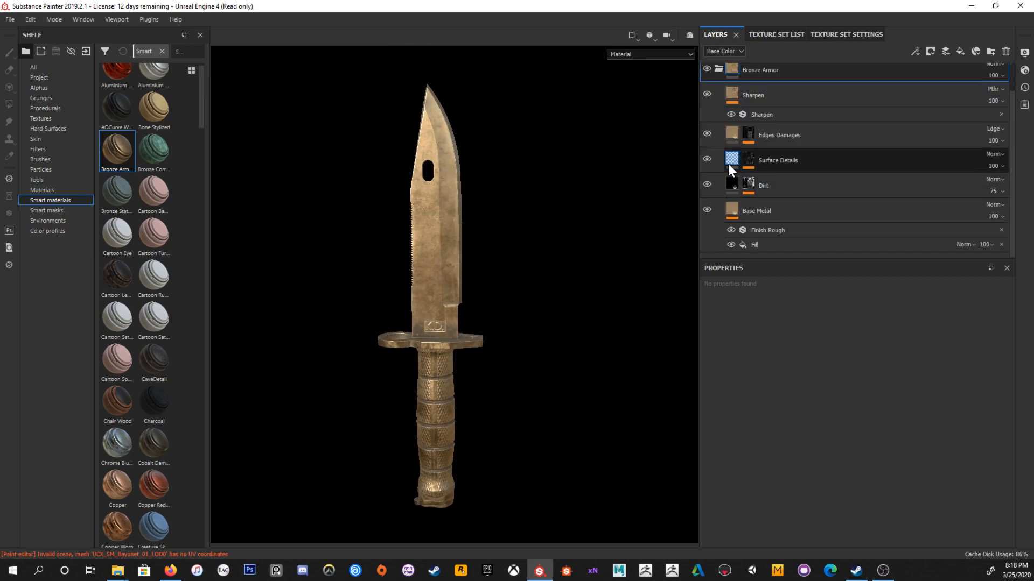
scroll(737, 158, "up", 1)
scroll(777, 146, "down", 1)
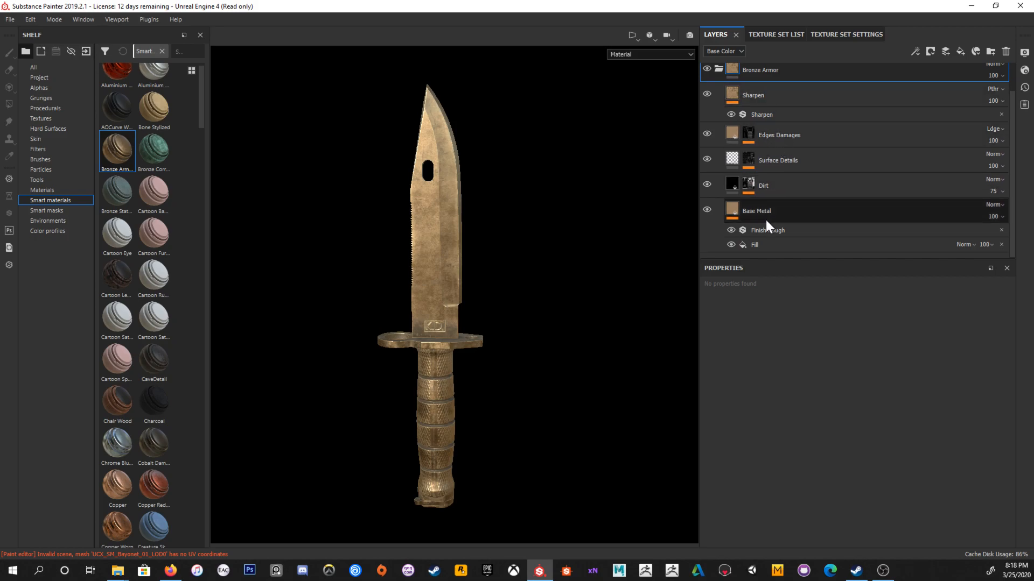
scroll(759, 129, "up", 1)
left_click(719, 100)
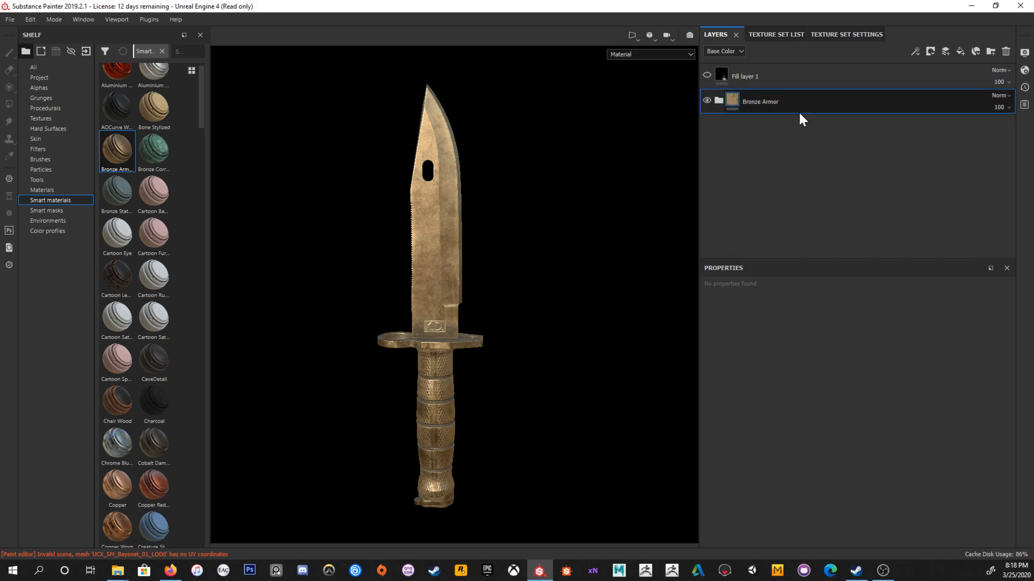
key("Delete")
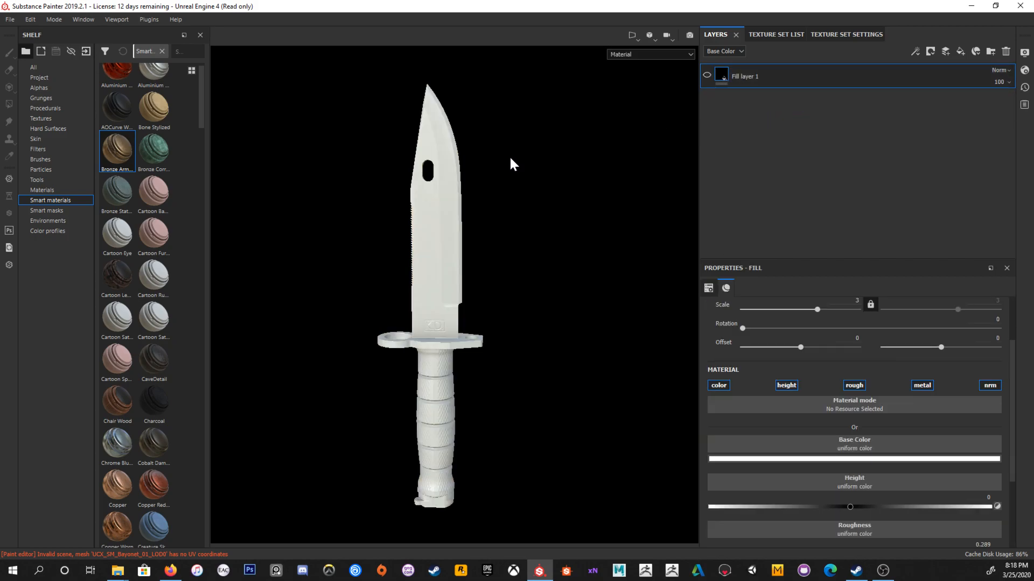
left_click_drag(443, 210, 431, 242, "alt")
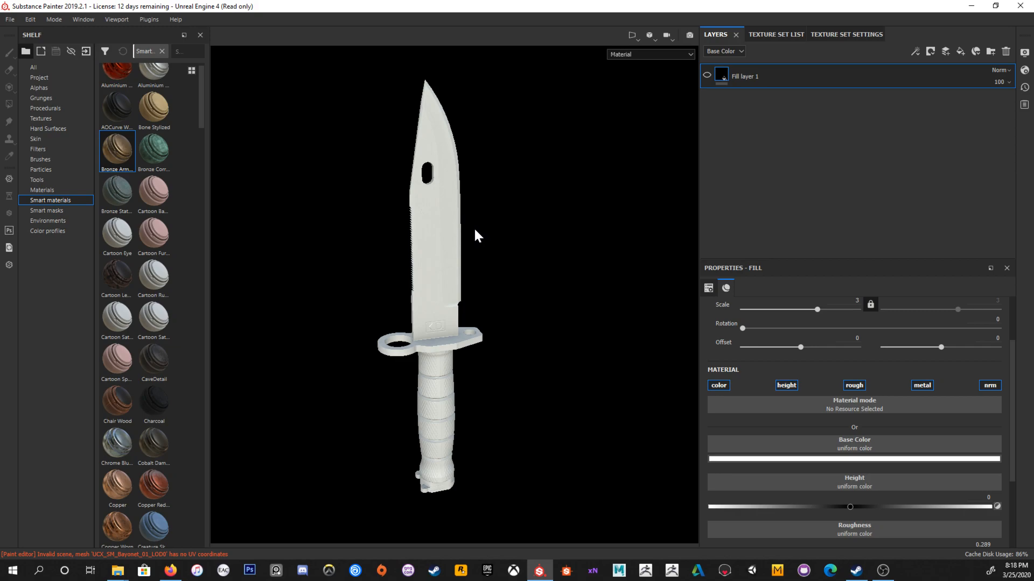
left_click_drag(496, 237, 469, 217, "alt")
right_click_drag(469, 217, 459, 238, "shift")
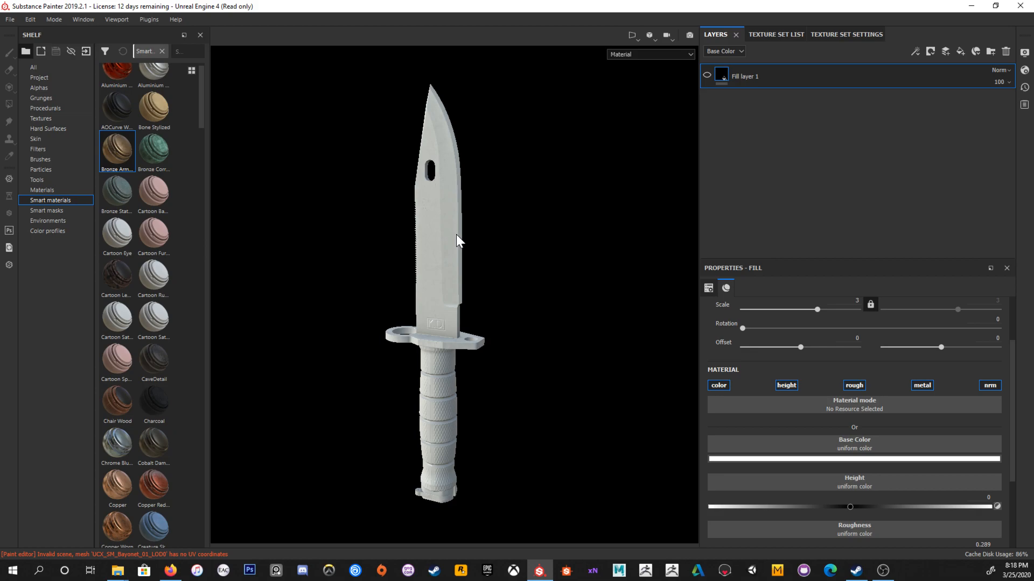
left_click_drag(435, 234, 316, 232, "alt")
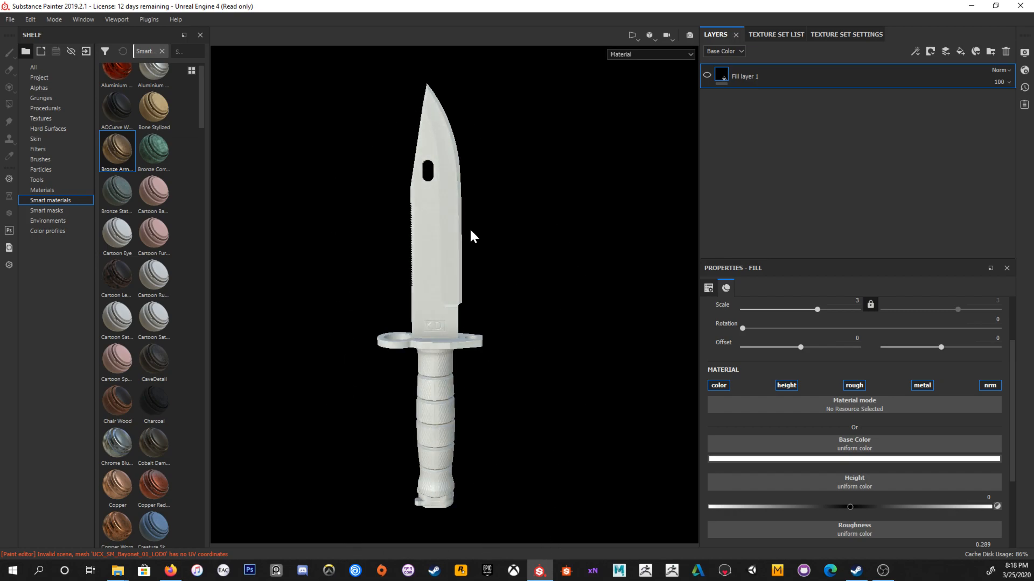
Step: Search the materials for "steel" and add Steel Rough as a layer beneath Fill layer 1, checking the whole bayonet
left_click(61, 192)
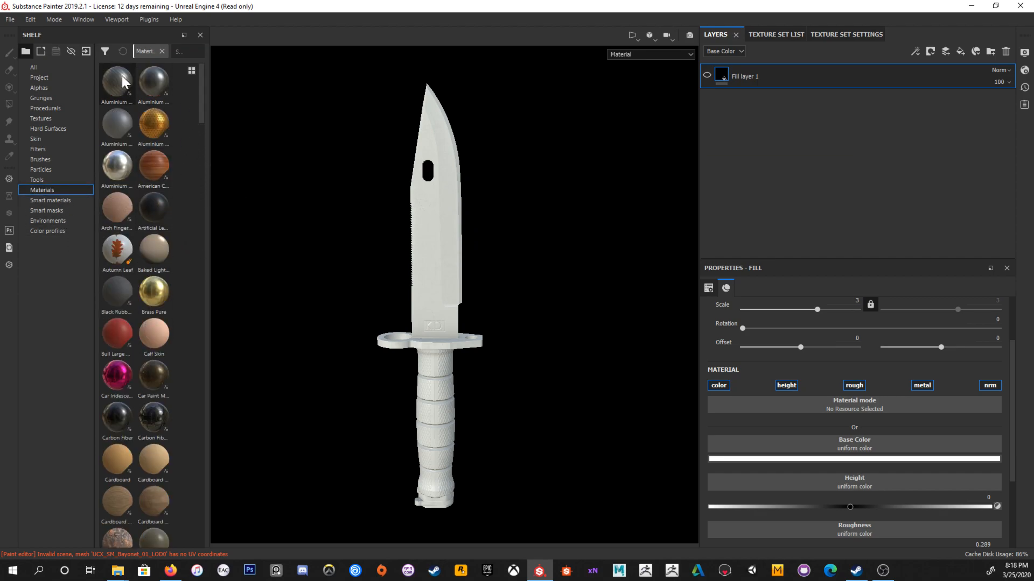
type("steel")
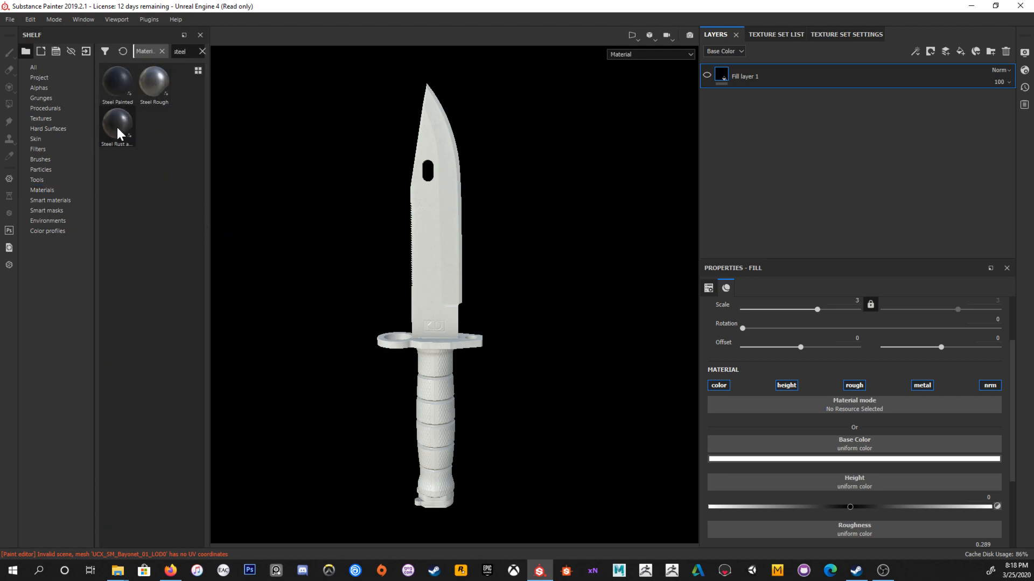
left_click_drag(159, 89, 799, 117)
scroll(535, 272, "up", 3)
mouse_move(535, 273)
left_mouse_down("alt")
mouse_move(576, 273)
mouse_move(477, 269)
mouse_move(541, 274)
mouse_move(507, 240)
mouse_move(540, 286)
left_mouse_up("alt")
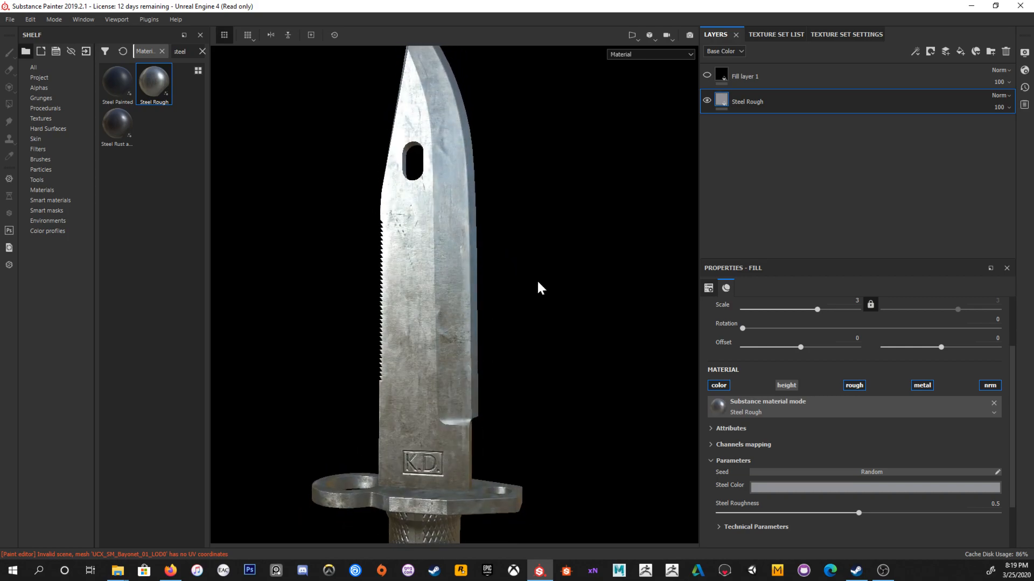
scroll(538, 274, "down", 3)
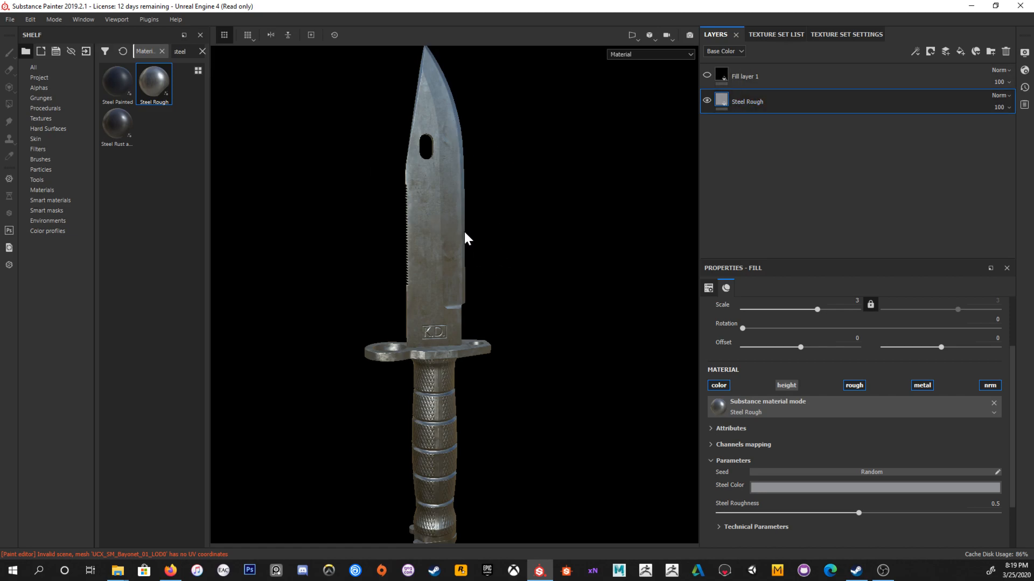
left_click_drag(467, 259, 558, 201, "alt")
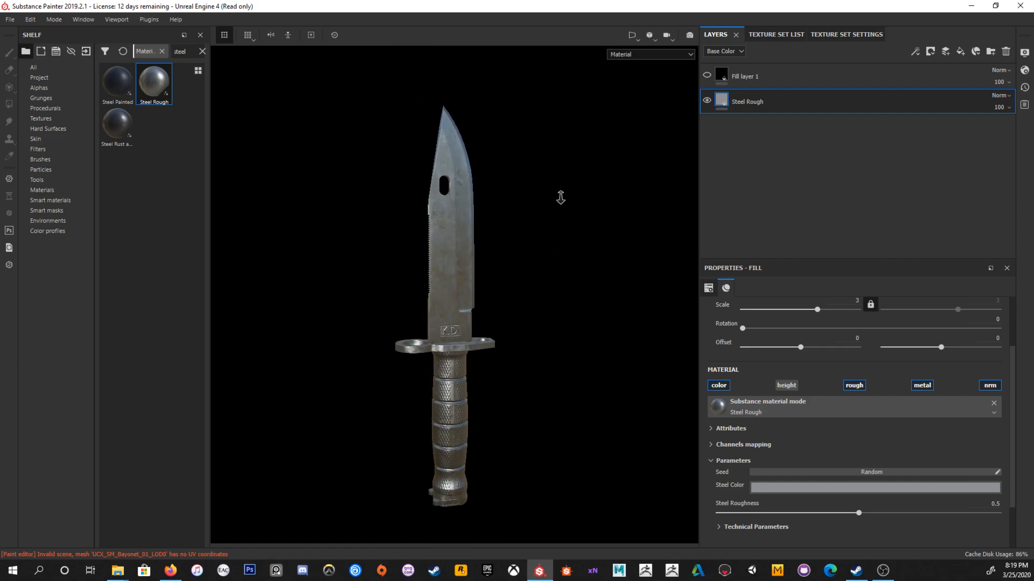
Step: Add a black mask to the Steel Rough layer
left_click(931, 52)
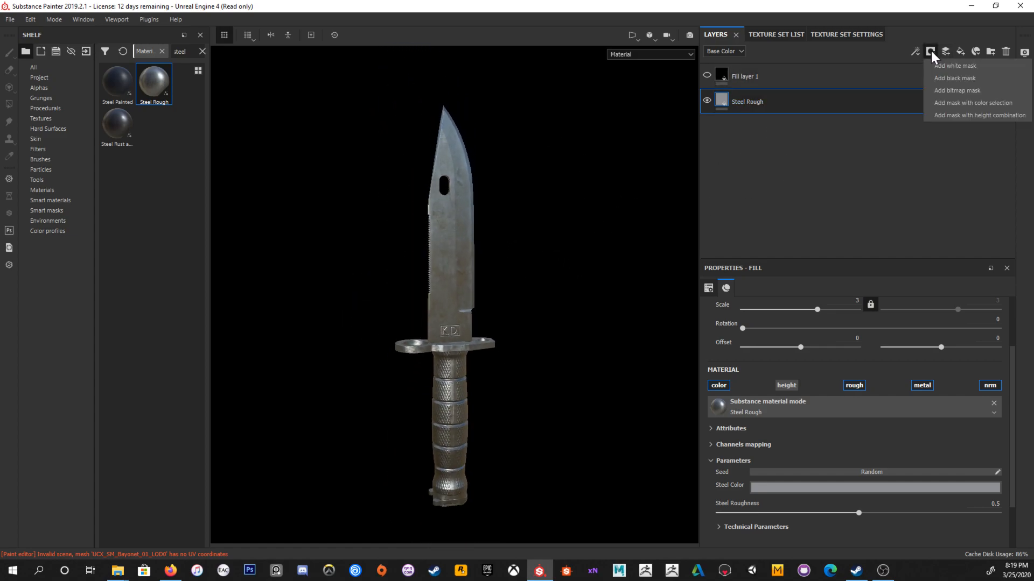
left_click(936, 78)
right_click(786, 101)
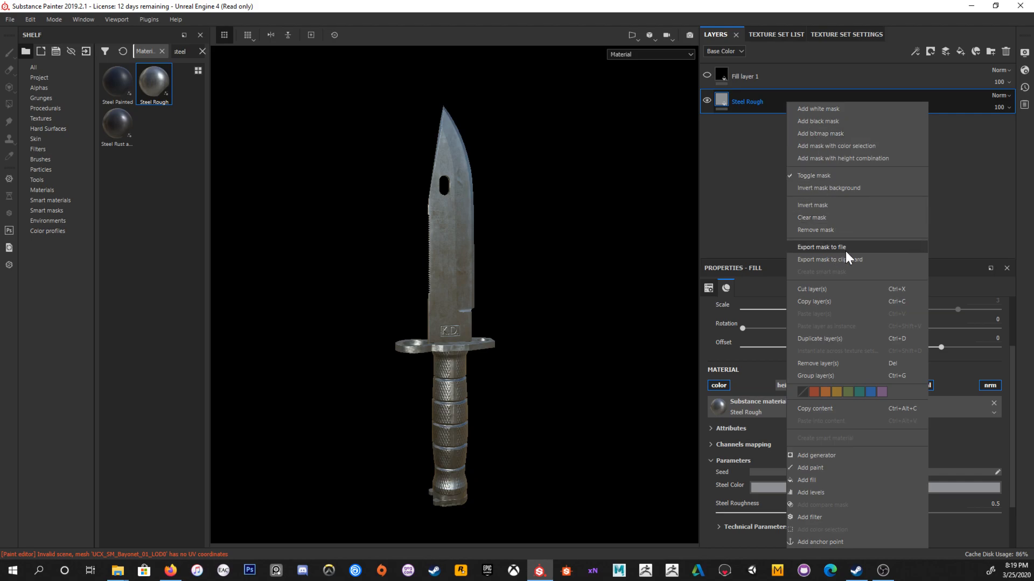
left_click(826, 121)
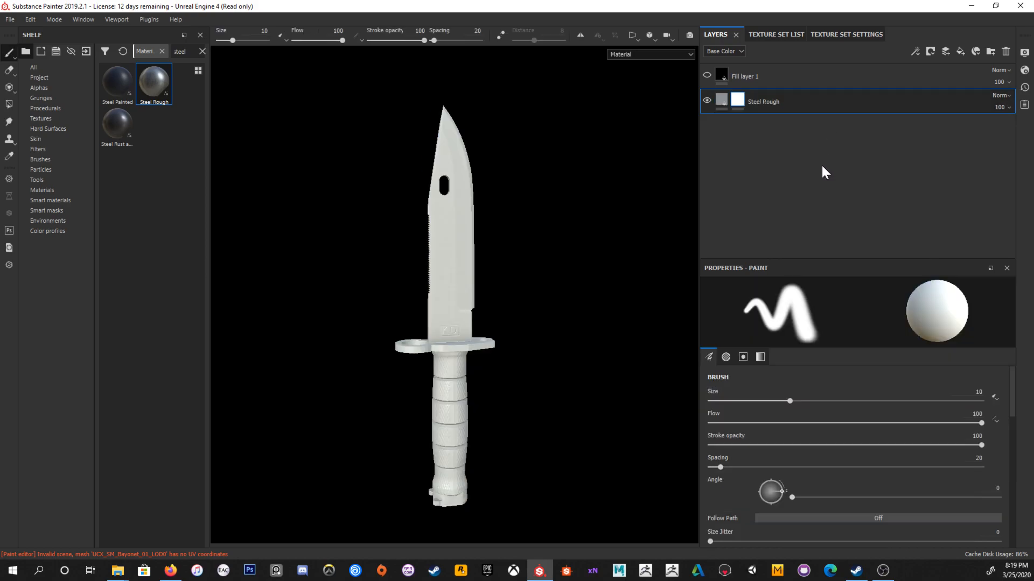
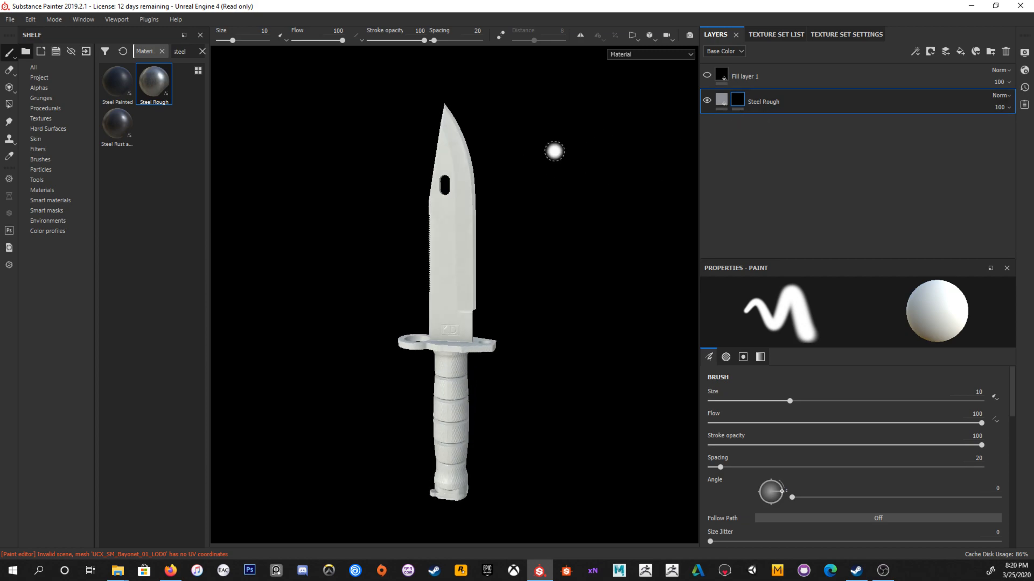
Step: Activate Polygon Fill on the Steel Rough mask and set its fill mode to UV chunks
key("4")
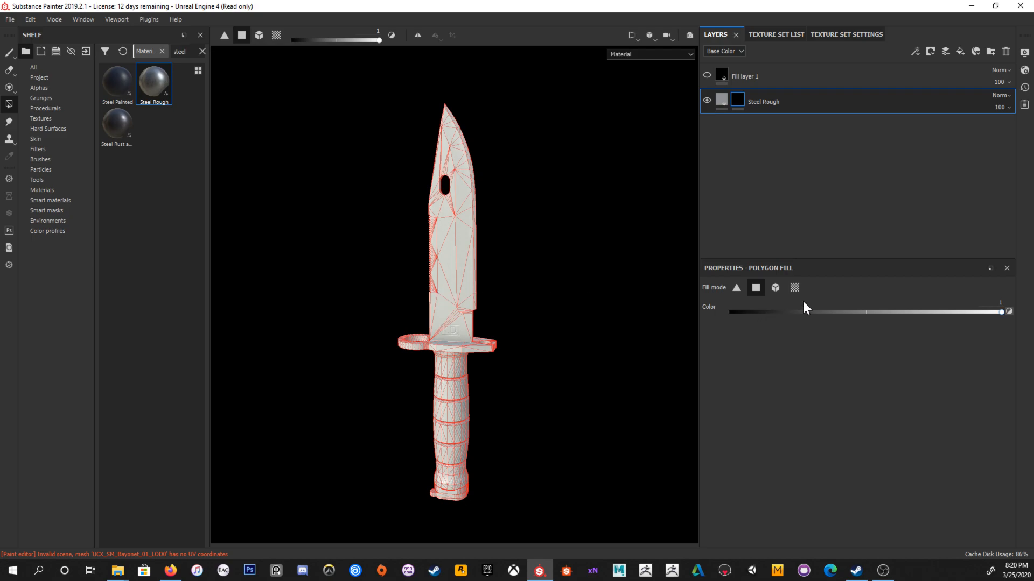
right_click_drag(410, 233, 540, 316, "alt")
mouse_move(493, 296)
left_mouse_down("alt")
mouse_move(554, 293)
mouse_move(489, 293)
left_mouse_up("alt")
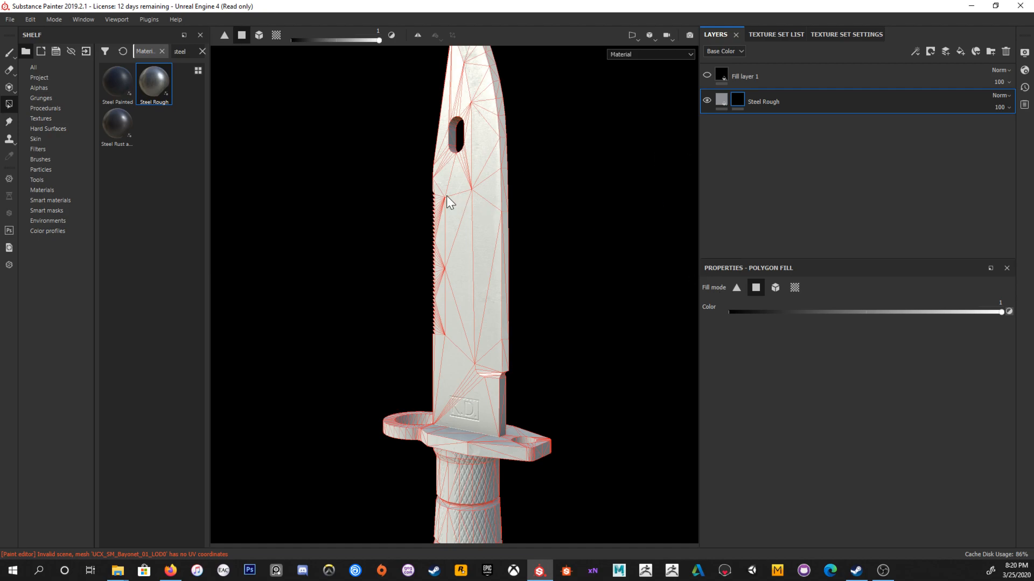
left_click_drag(606, 246, 687, 264, "alt")
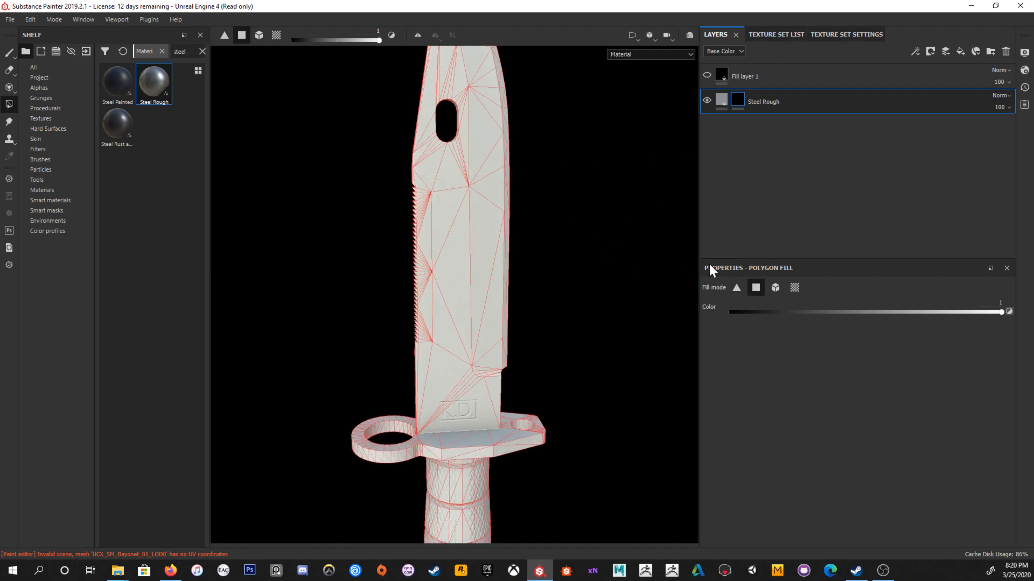
left_click(795, 288)
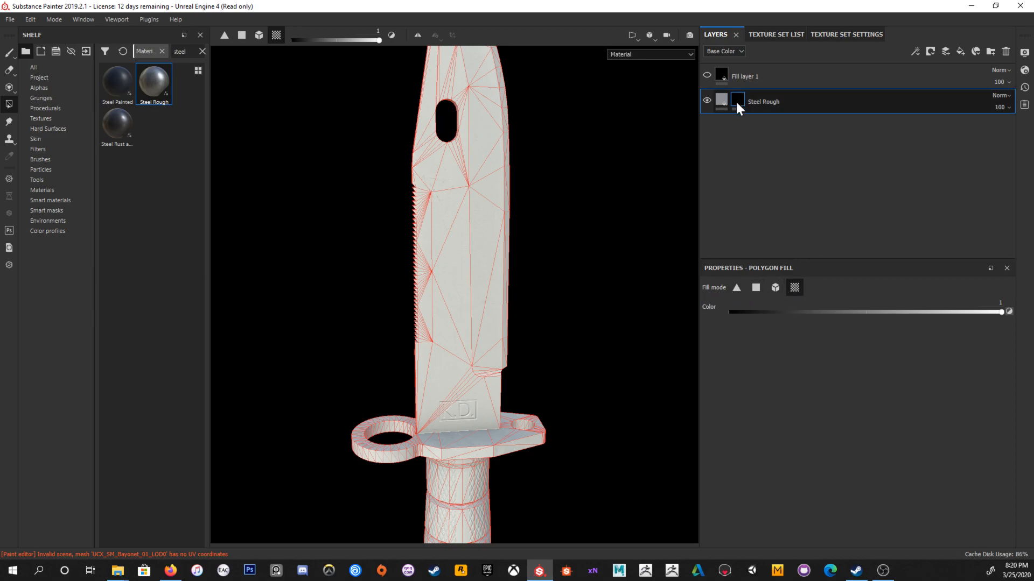
Step: Try filling the blade's UV chunks with white, value 1, in the Steel Rough mask
mouse_move(735, 100)
left_click(721, 100)
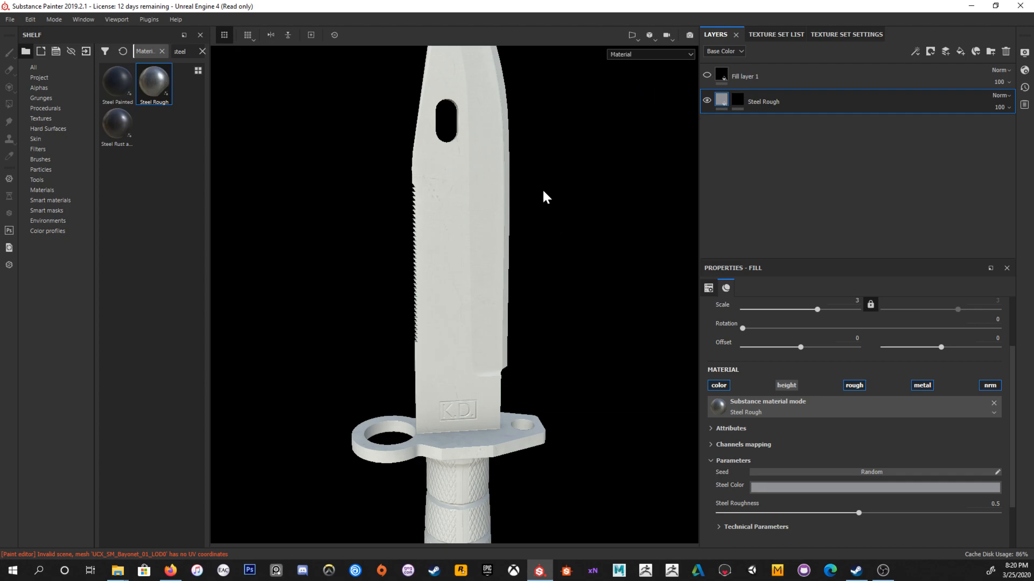
left_click(737, 99)
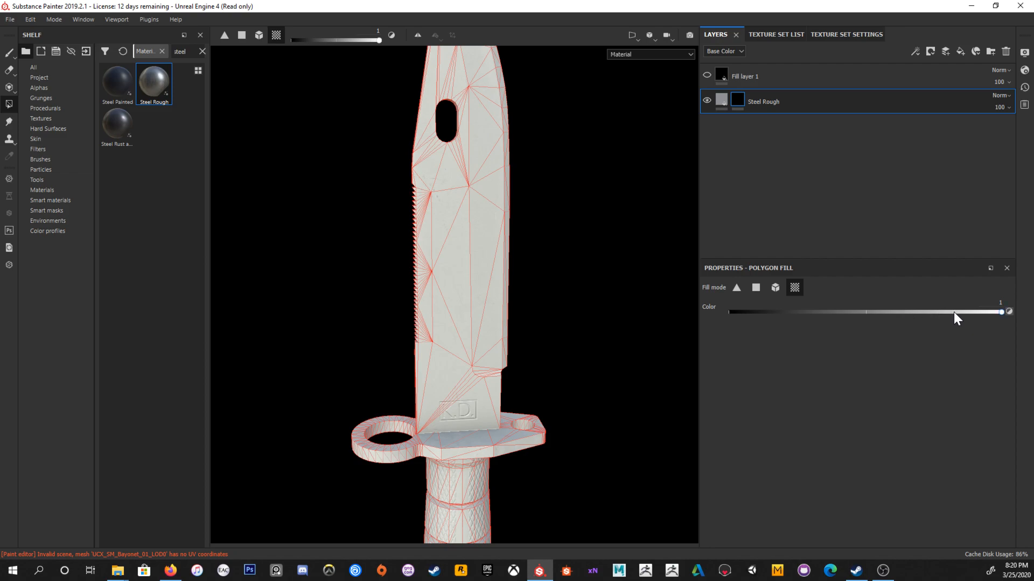
left_click_drag(983, 314, 1031, 326)
left_click_drag(487, 182, 519, 203)
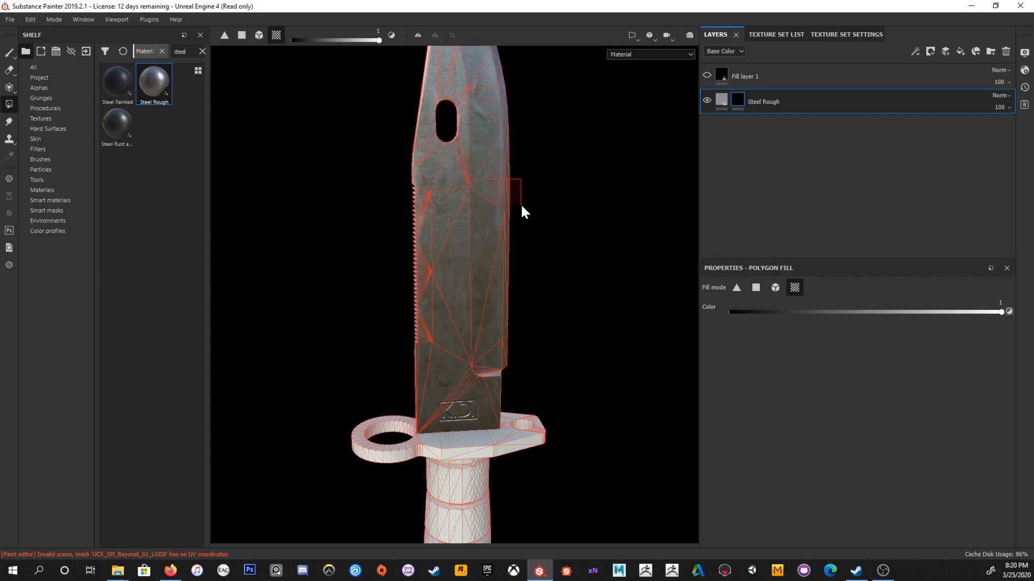
Step: Check the blade's mask coverage in the Base Color channel view and undo the polygon fill
left_click_drag(499, 254, 626, 265, "alt")
middle_click_drag(567, 178, 525, 261, "alt")
right_click_drag(524, 261, 640, 358, "alt")
key("c")
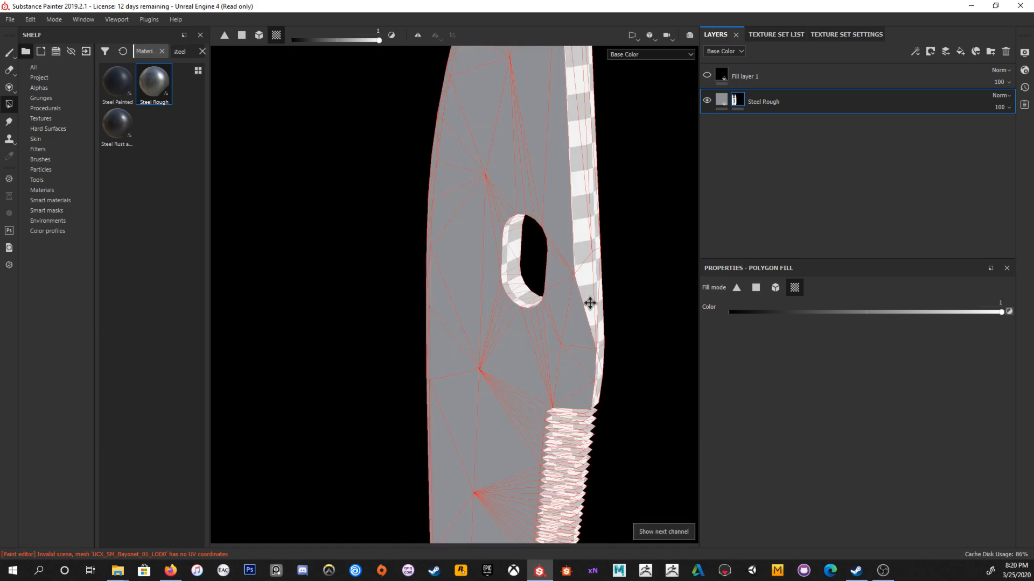
right_click_drag(602, 318, 400, 179, "alt")
mouse_move(400, 178)
left_mouse_down("alt")
mouse_move(623, 284)
mouse_move(556, 214)
mouse_move(538, 177)
mouse_move(411, 166)
left_mouse_up("alt")
left_click_drag(540, 233, 565, 329, "alt")
right_click_drag(564, 324, 515, 257, "alt")
middle_click_drag(525, 283, 532, 242, "alt")
key("ctrl+z")
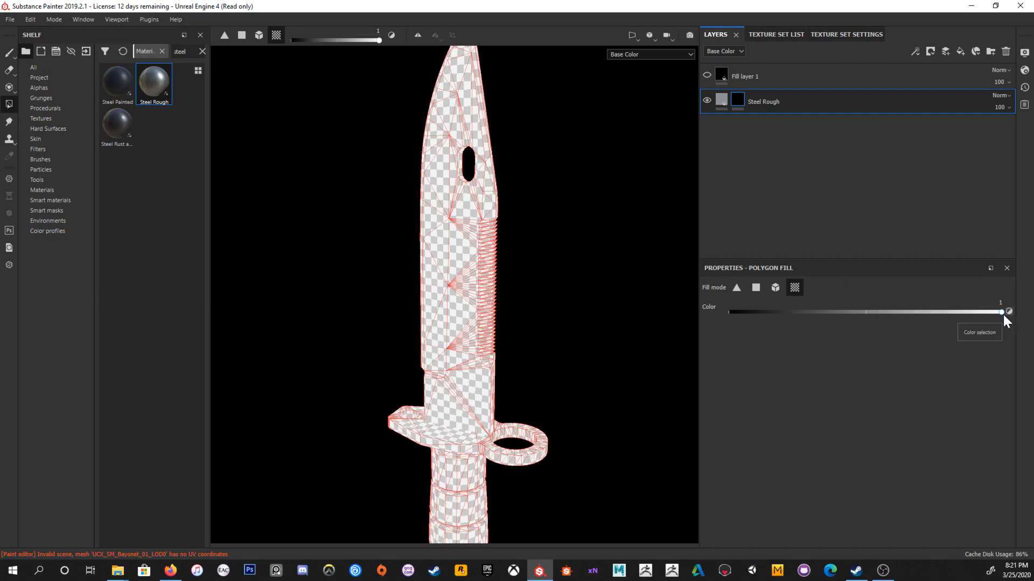
Step: Fill both blade faces with white in the Steel Rough mask and check the UV layout for missed chunks
left_click_drag(387, 74, 536, 158)
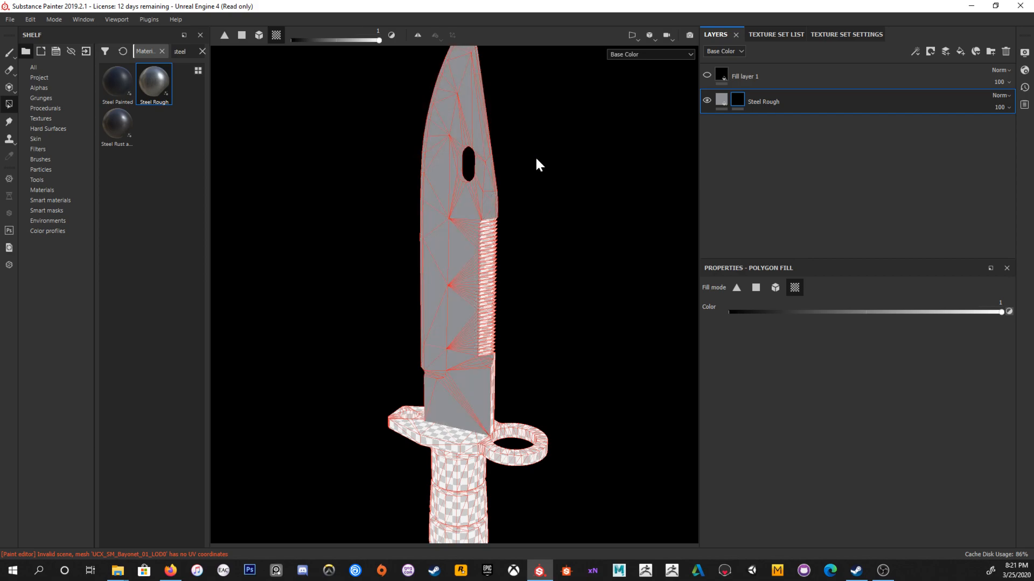
key("F2")
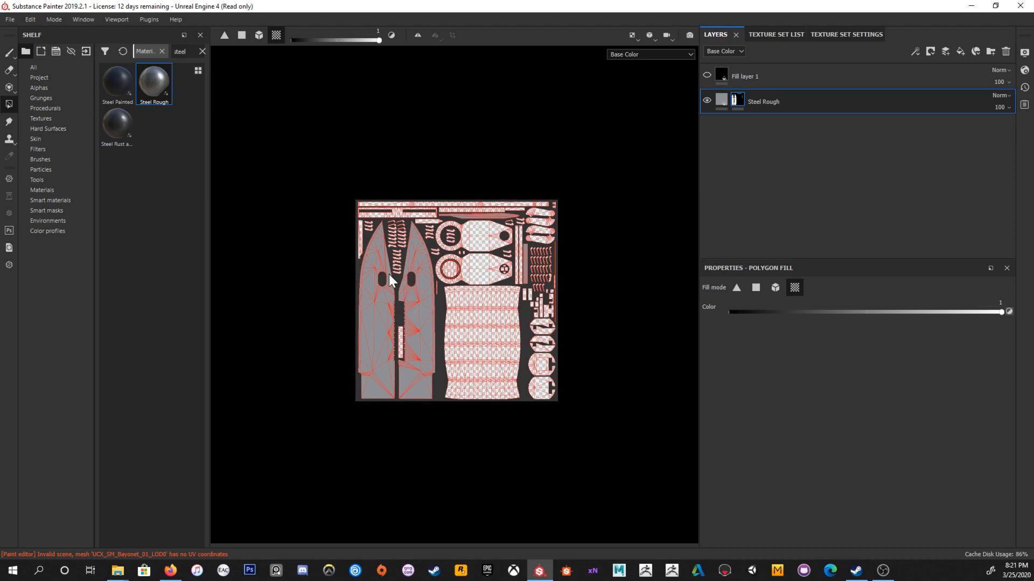
scroll(403, 291, "up", 5)
middle_click_drag(516, 240, 451, 270, "alt")
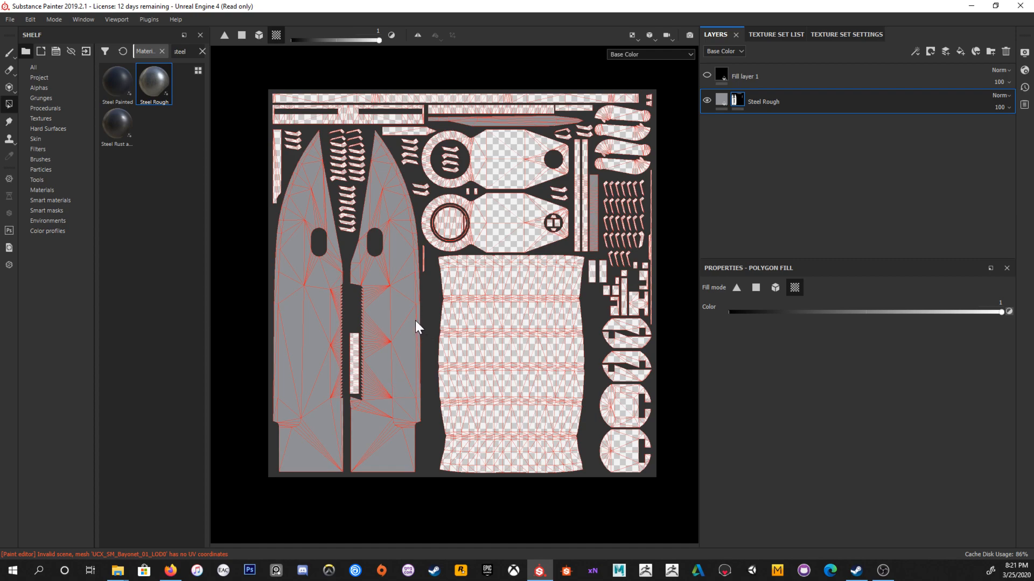
Step: Fill the blade's serrated spine chunks with white in the Steel Rough mask, checking the blade from both sides
key("F2")
left_click_drag(505, 278, 440, 330, "alt")
middle_click_drag(440, 330, 495, 262, "alt")
left_click_drag(467, 279, 535, 345)
left_click_drag(536, 345, 569, 306, "alt")
middle_click_drag(570, 305, 437, 338, "alt")
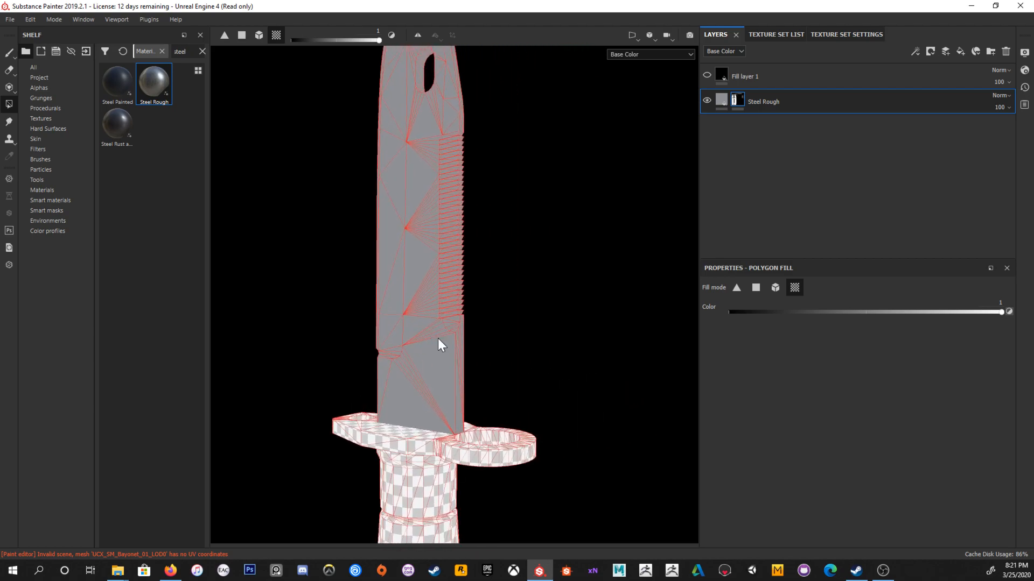
left_click_drag(427, 318, 461, 299, "alt")
middle_click_drag(462, 299, 503, 367, "alt")
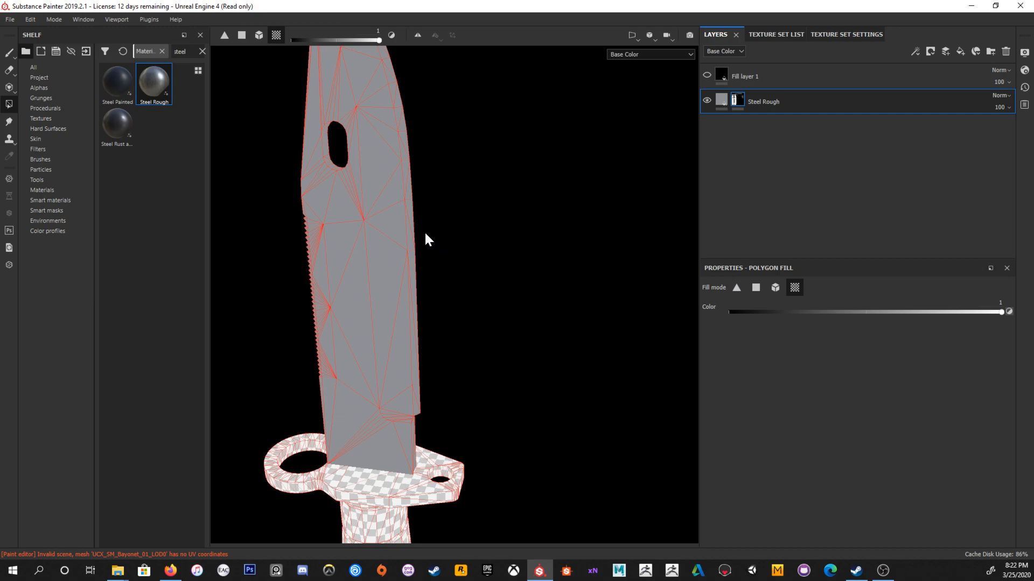
right_click_drag(396, 231, 362, 206, "alt")
mouse_move(429, 258)
left_mouse_down("alt")
mouse_move(607, 256)
mouse_move(431, 242)
left_mouse_up("alt")
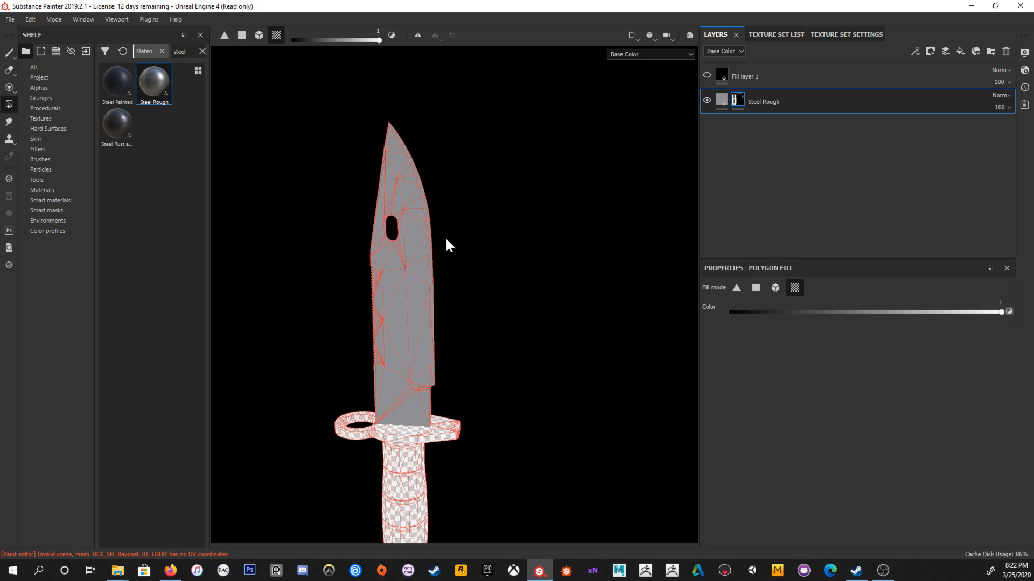
middle_click_drag(473, 201, 509, 202, "alt")
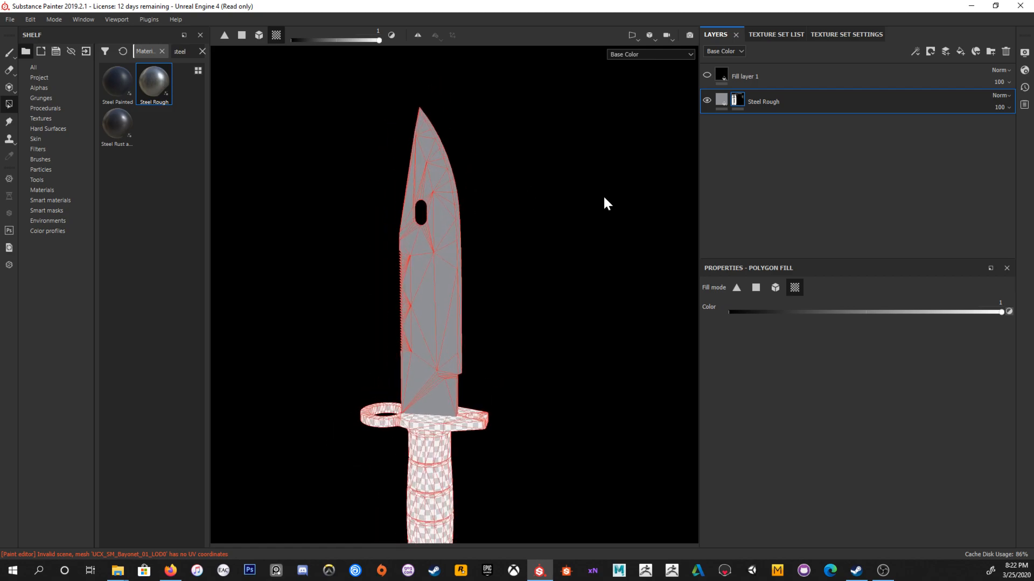
Step: Return the viewport to the full material display, activate the Paint tool and rotate the environment lighting
key("m")
right_click_drag(487, 228, 529, 273, "alt")
key("1")
middle_click_drag(515, 320, 525, 261, "alt")
right_click_drag(524, 262, 556, 306, "shift")
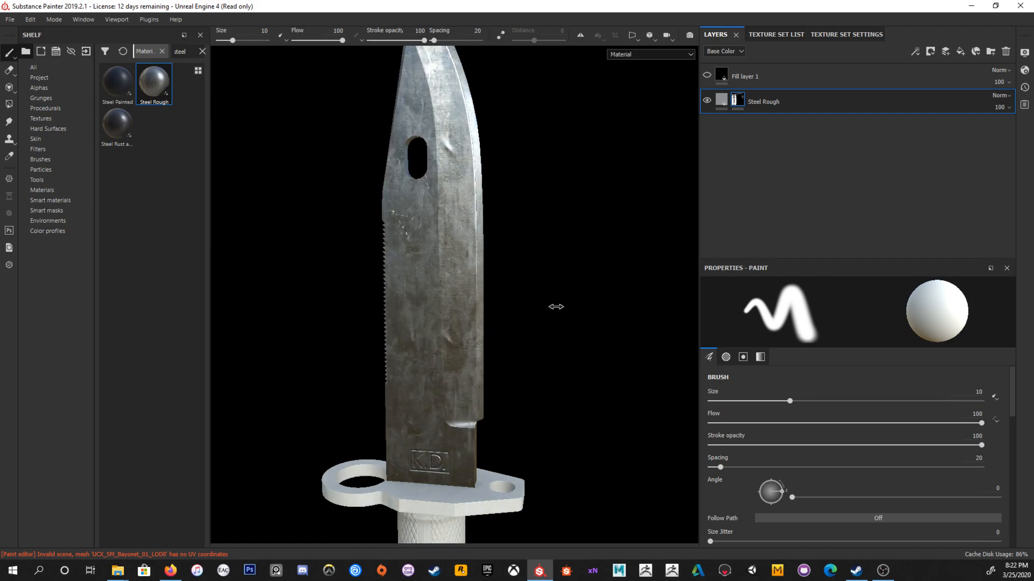
Step: Examine the Steel Rough finish on both sides of the blade from several angles and distances
mouse_move(533, 251)
left_mouse_down("alt")
mouse_move(561, 249)
mouse_move(524, 254)
mouse_move(538, 253)
left_mouse_up("alt")
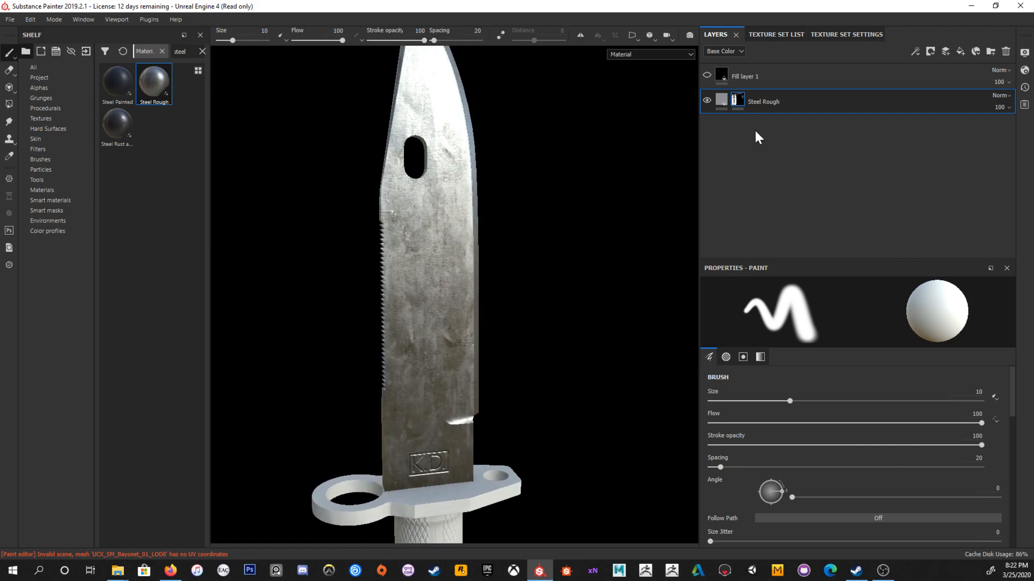
left_click(711, 102)
mouse_move(538, 178)
left_mouse_down("alt")
mouse_move(520, 197)
mouse_move(524, 178)
mouse_move(538, 182)
mouse_move(520, 160)
mouse_move(533, 153)
mouse_move(522, 194)
left_mouse_up("alt")
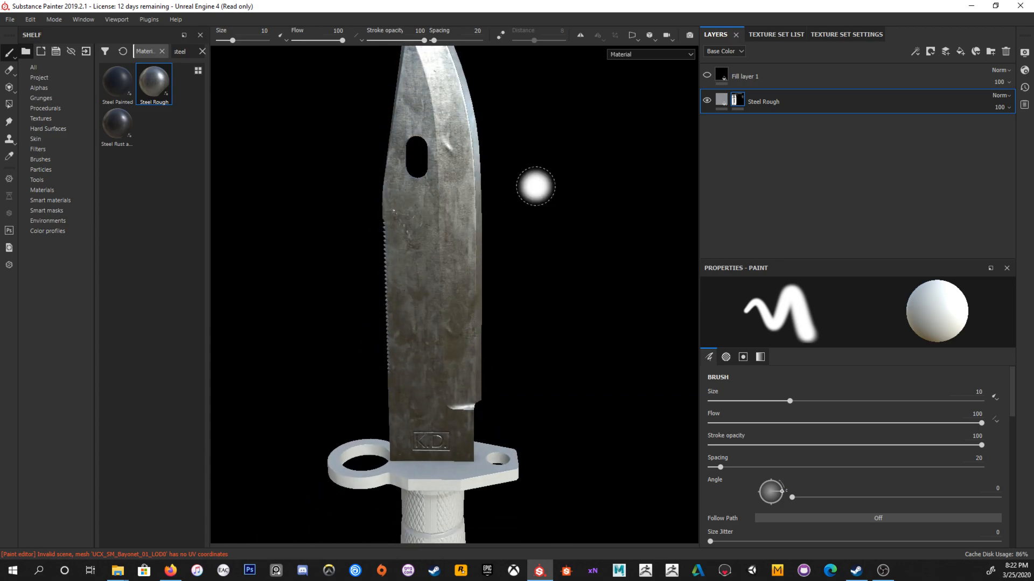
mouse_move(566, 178)
left_mouse_down("alt")
mouse_move(540, 233)
mouse_move(490, 208)
mouse_move(560, 215)
mouse_move(533, 219)
mouse_move(516, 289)
left_mouse_up("alt")
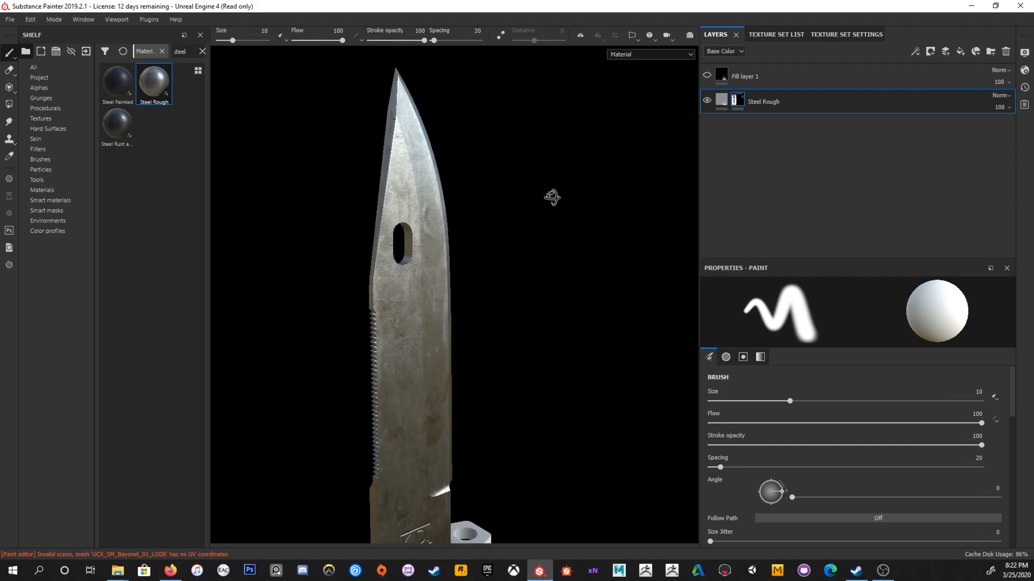
left_click_drag(552, 197, 526, 196, "alt")
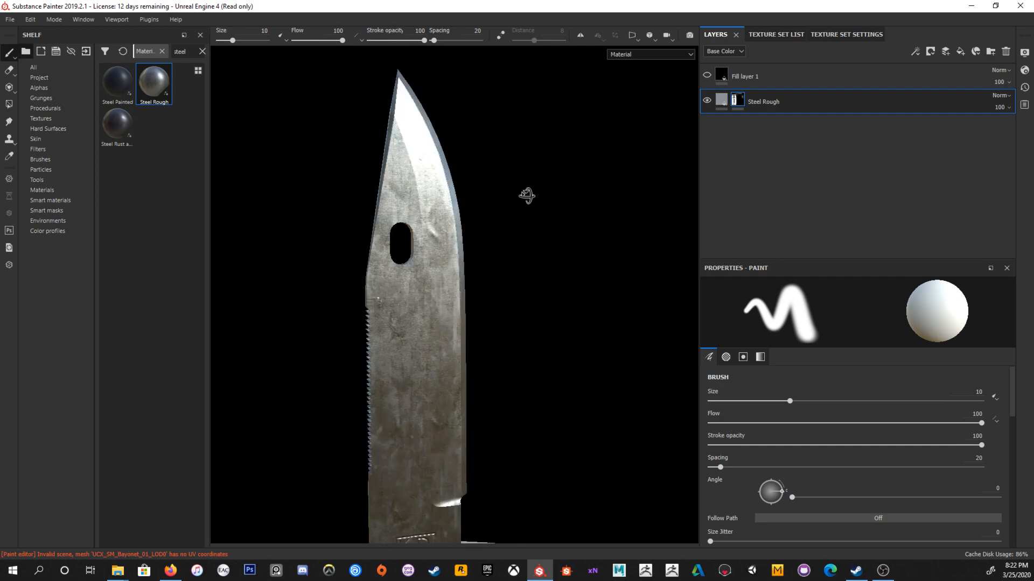
left_click_drag(529, 242, 461, 231, "alt")
mouse_move(535, 173)
left_mouse_down("alt")
mouse_move(545, 184)
mouse_move(502, 195)
mouse_move(528, 194)
left_mouse_up("alt")
mouse_move(528, 194)
right_mouse_down("alt")
mouse_move(609, 360)
mouse_move(395, 154)
right_mouse_up("alt")
mouse_move(565, 216)
left_mouse_down("alt")
mouse_move(599, 208)
mouse_move(568, 180)
mouse_move(510, 180)
mouse_move(553, 205)
mouse_move(685, 203)
mouse_move(301, 191)
mouse_move(536, 221)
left_mouse_up("alt")
right_click_drag(536, 222, 423, 201, "alt")
left_click_drag(424, 201, 535, 212, "alt")
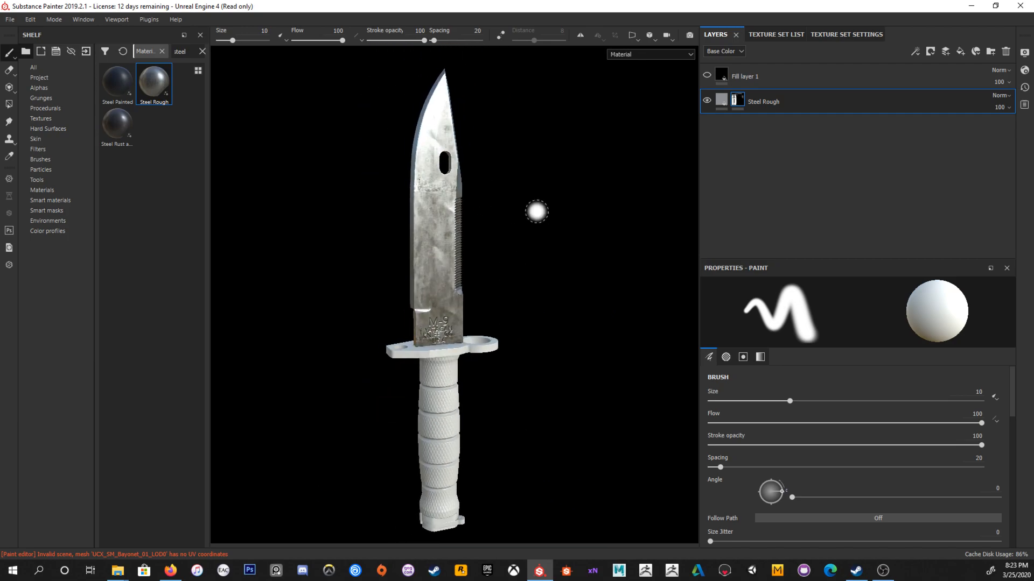
right_click_drag(583, 215, 623, 270, "alt")
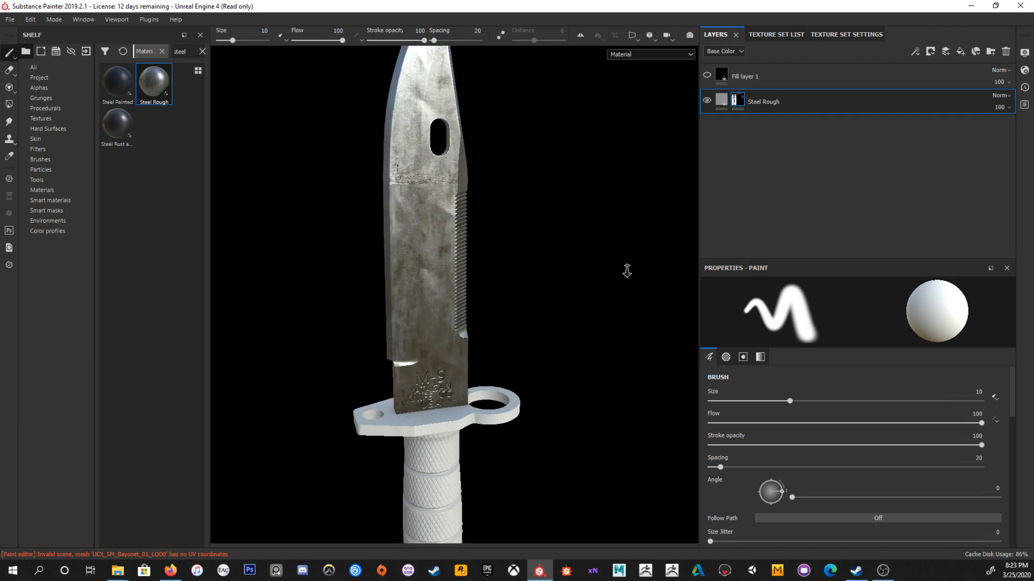
mouse_move(554, 249)
left_mouse_down("alt")
mouse_move(554, 233)
mouse_move(498, 235)
mouse_move(561, 235)
mouse_move(549, 217)
mouse_move(534, 233)
left_mouse_up("alt")
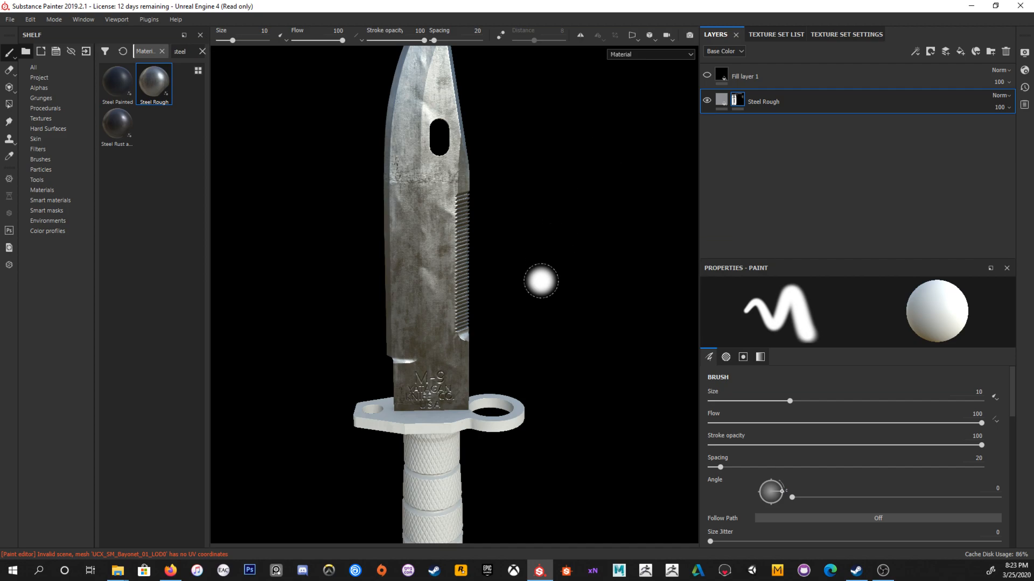
scroll(486, 248, "down", 3)
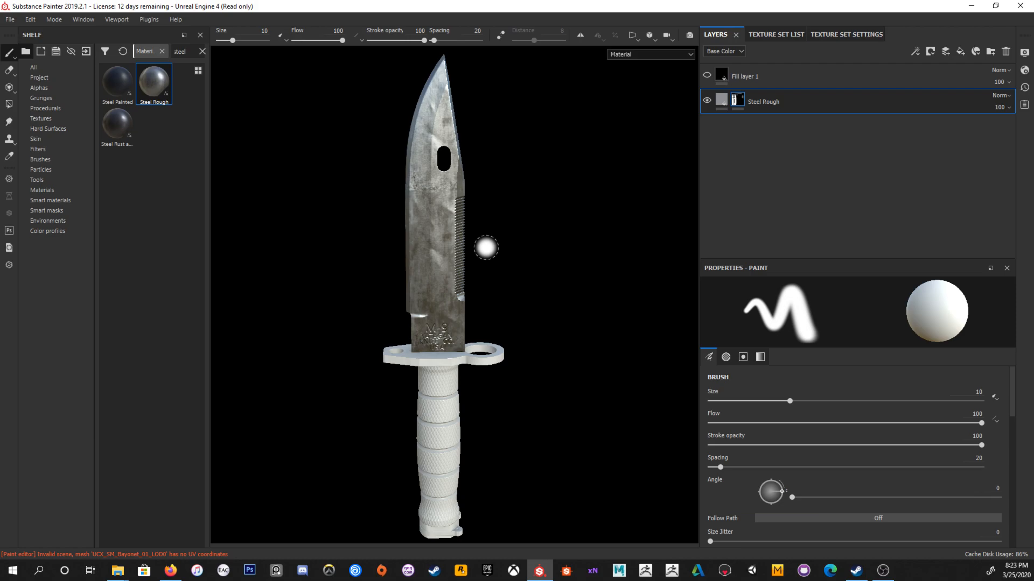
mouse_move(522, 369)
middle_mouse_down("alt")
mouse_move(517, 332)
mouse_move(520, 360)
middle_mouse_up("alt")
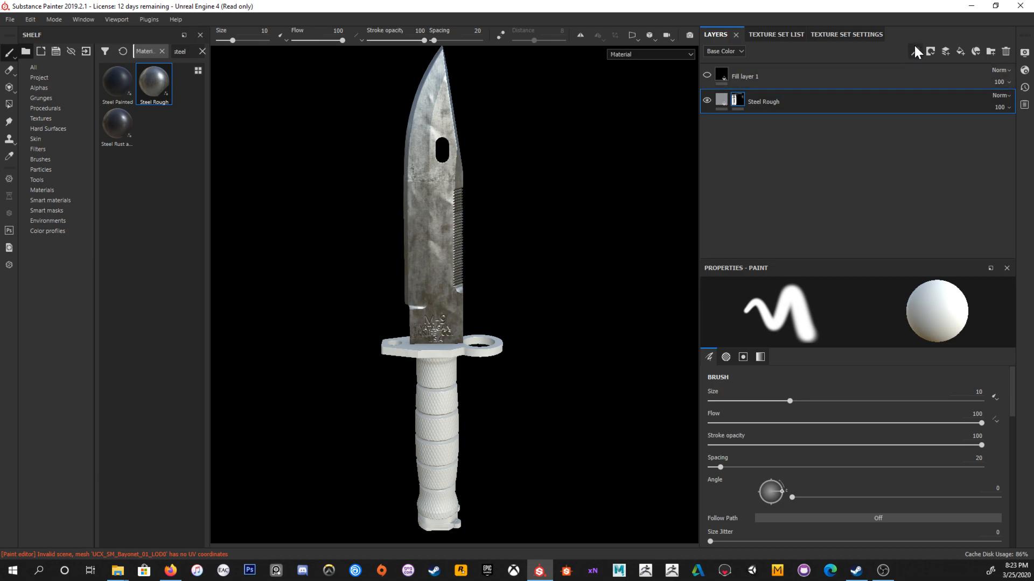
Step: Create a layer folder named Blade and move the Steel Rough layer into it
left_click(990, 53)
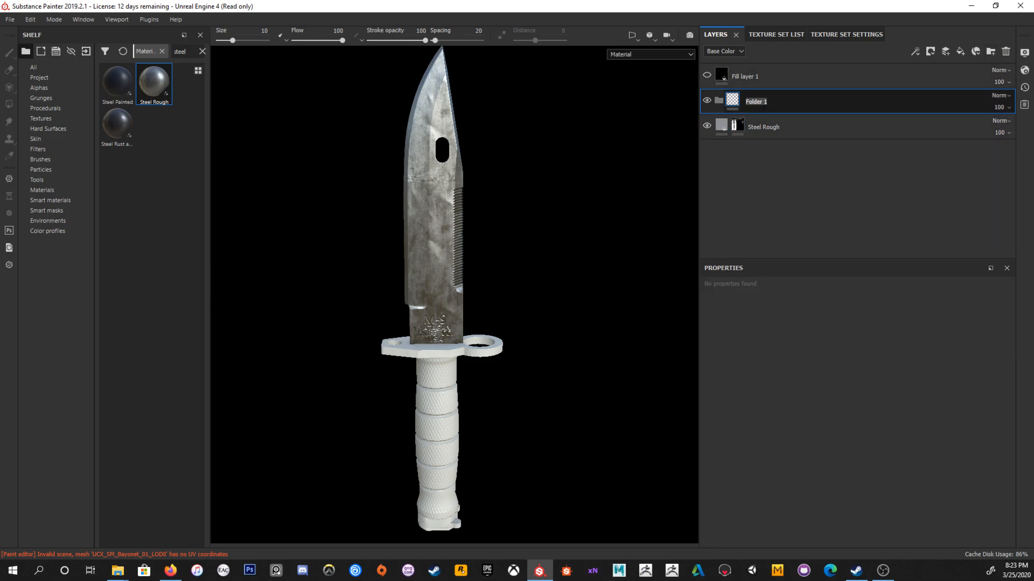
type("Blade")
key("Return")
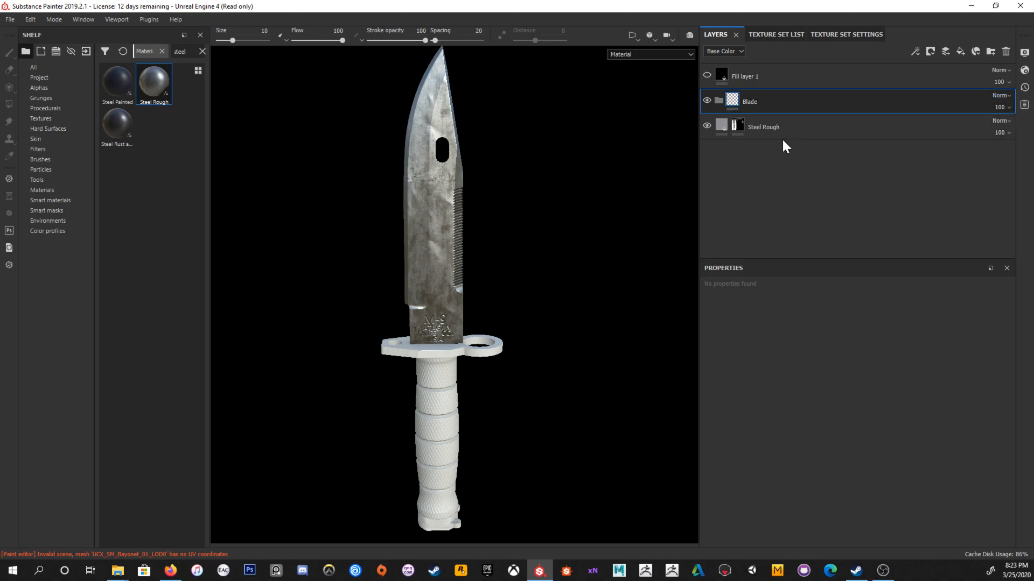
left_click(782, 133)
left_click_drag(783, 129, 800, 102)
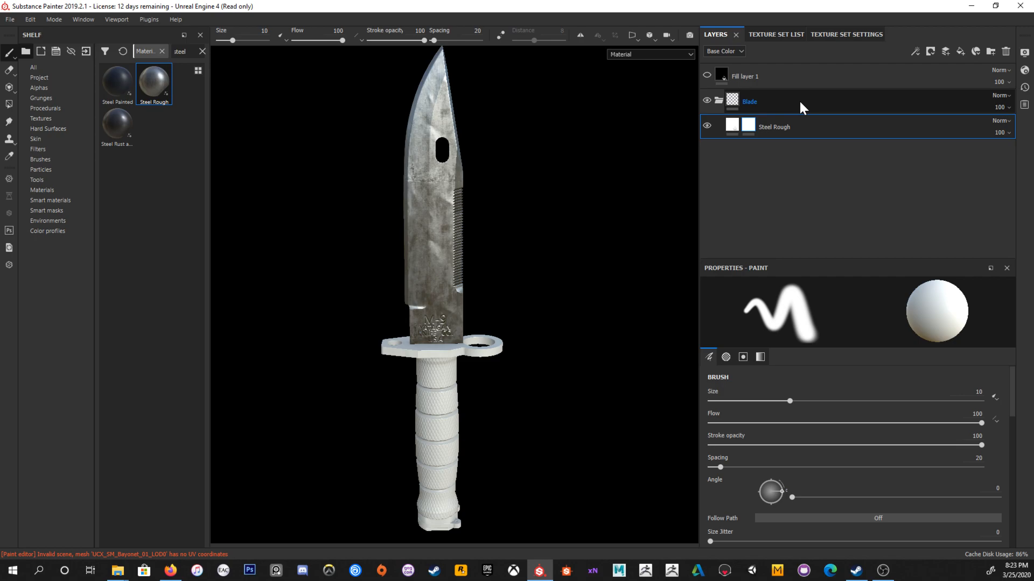
Step: Copy the Steel Rough mask, add a black mask to the Blade folder and paste the copied mask into it
right_click(747, 128)
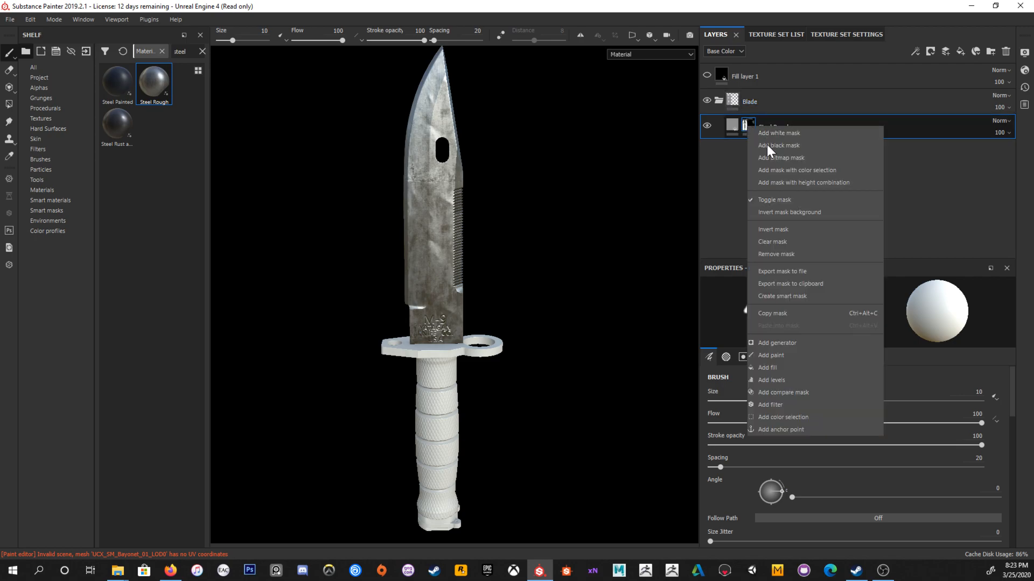
left_click(784, 312)
left_click(752, 102)
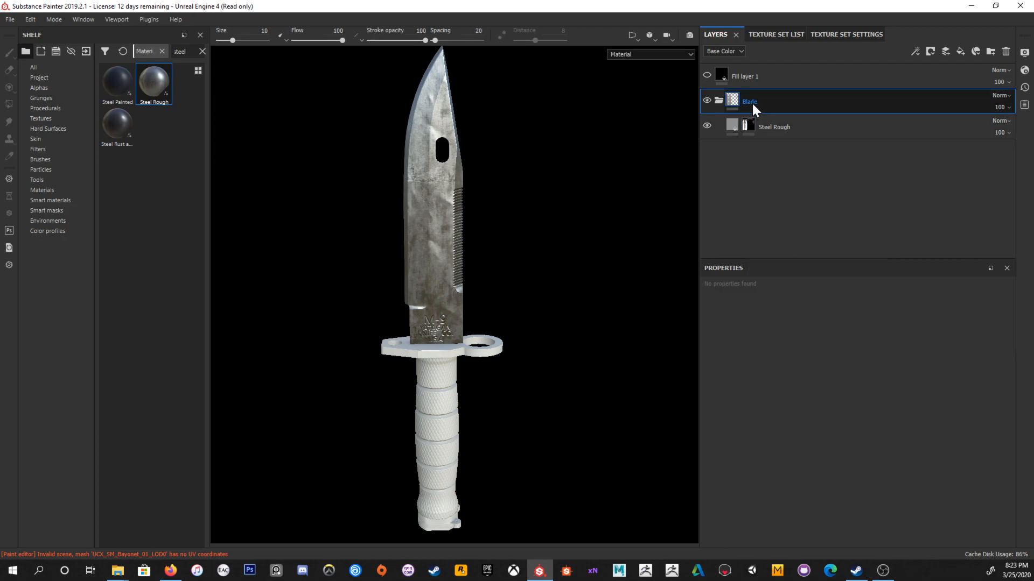
right_click(765, 96)
left_click(786, 117)
right_click(754, 99)
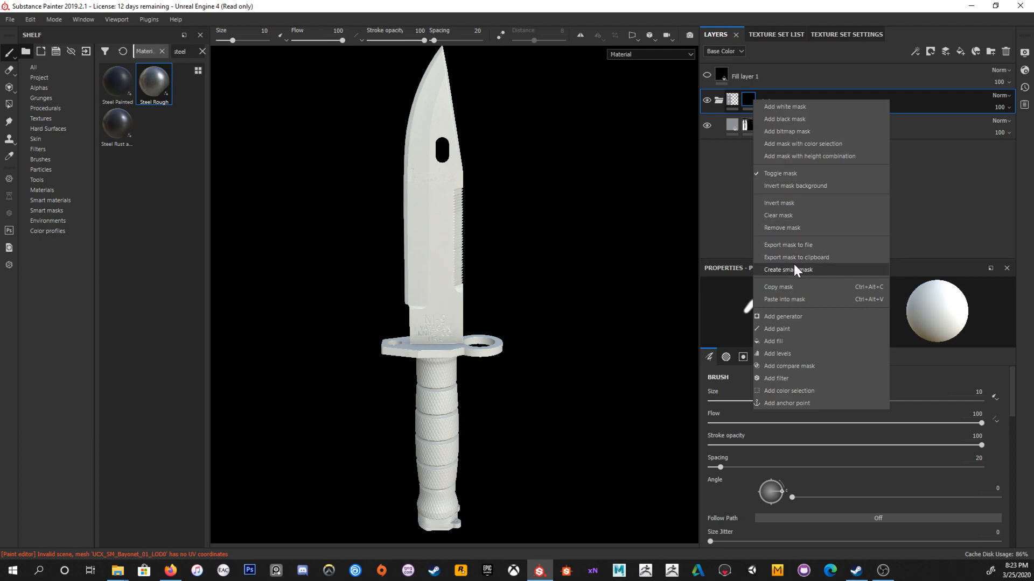
left_click(791, 300)
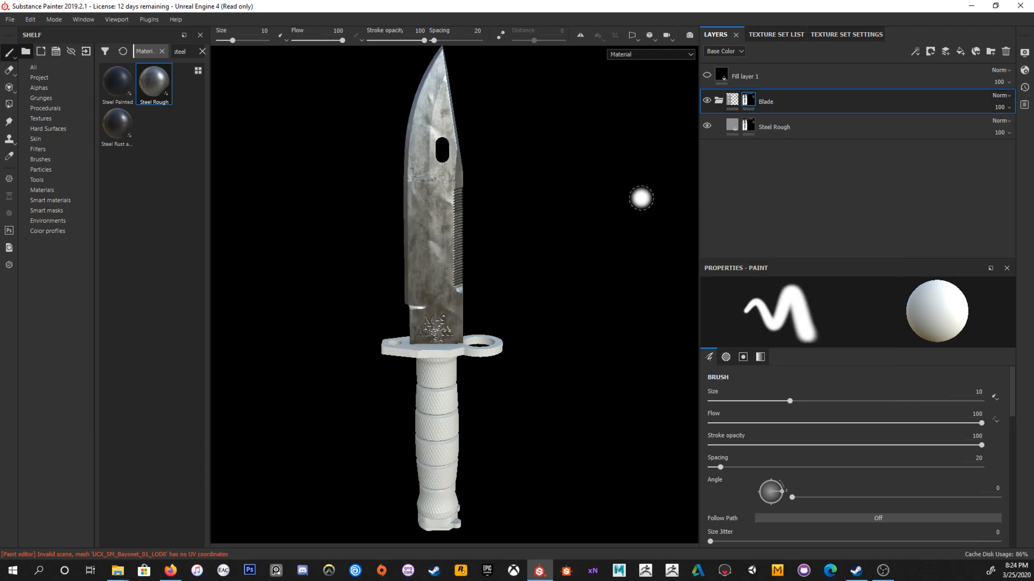
left_click_drag(641, 198, 519, 173, "alt")
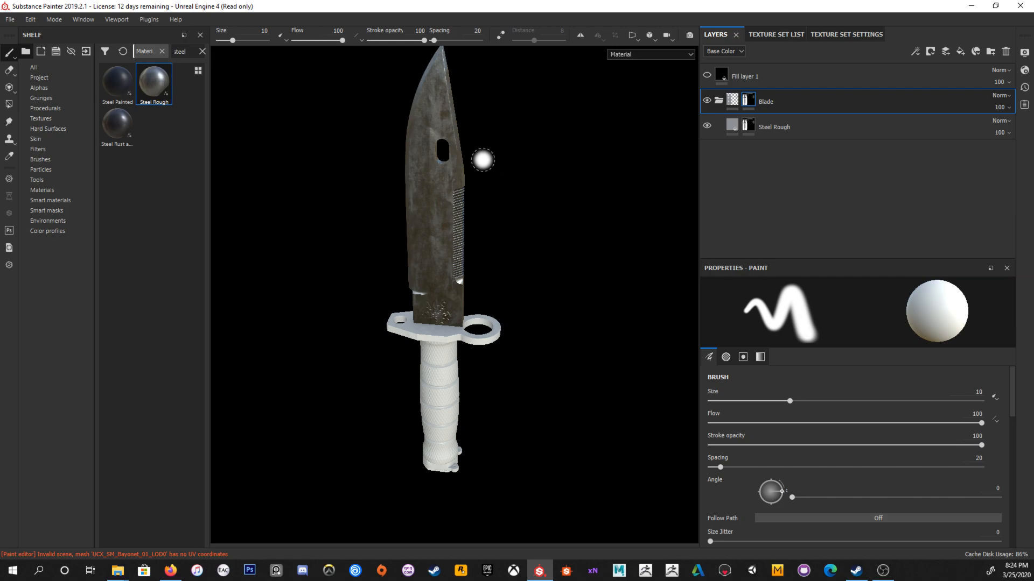
middle_click_drag(482, 157, 462, 161, "alt")
mouse_move(462, 161)
left_mouse_down("alt")
mouse_move(473, 143)
mouse_move(447, 145)
left_mouse_up("alt")
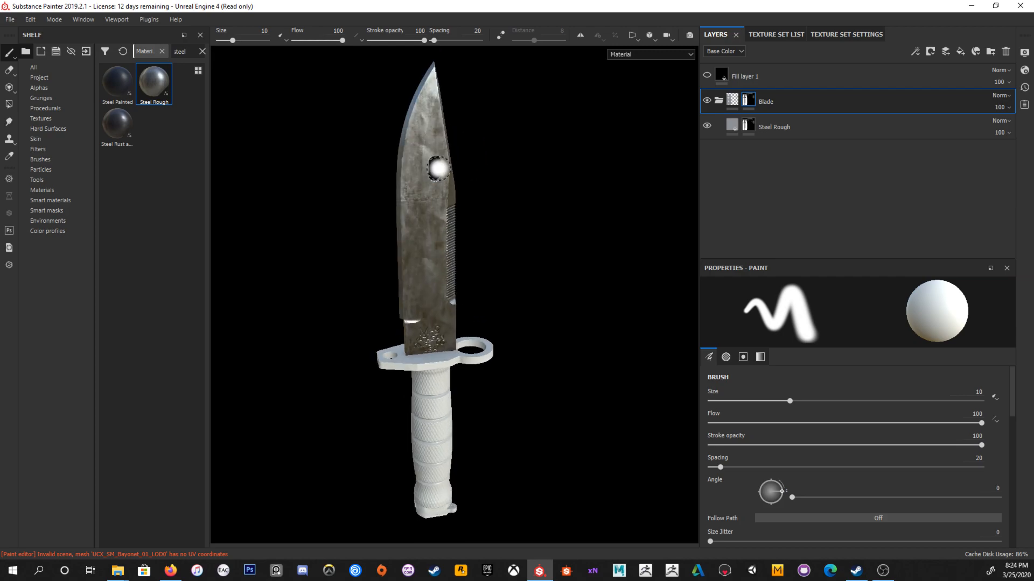
Step: Remove the mask from the Blade folder, add a fresh black mask and paste the copied mask into it
left_click_drag(438, 168, 479, 115, "alt")
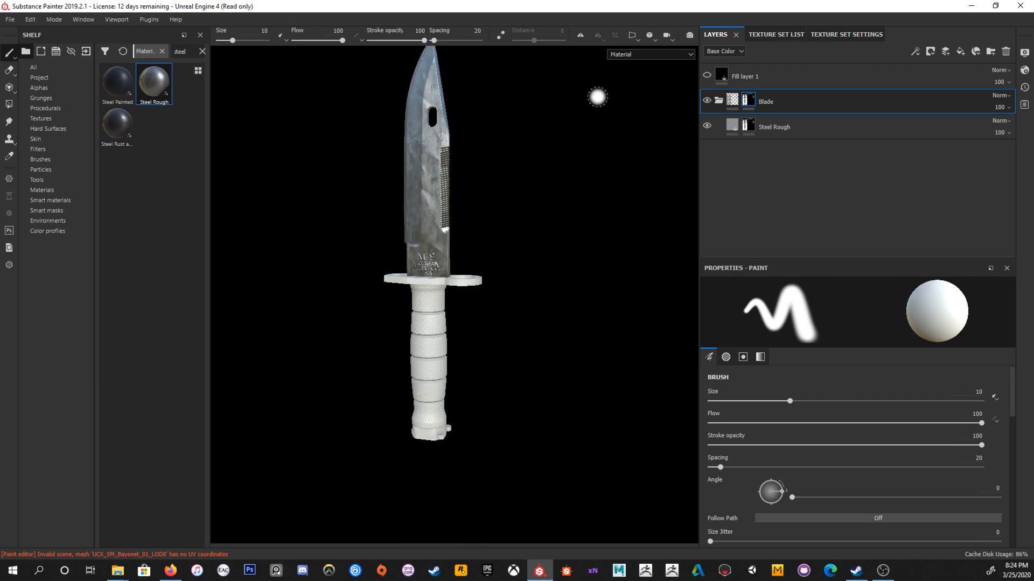
middle_click_drag(518, 137, 521, 175, "alt")
left_click_drag(520, 174, 564, 178, "alt")
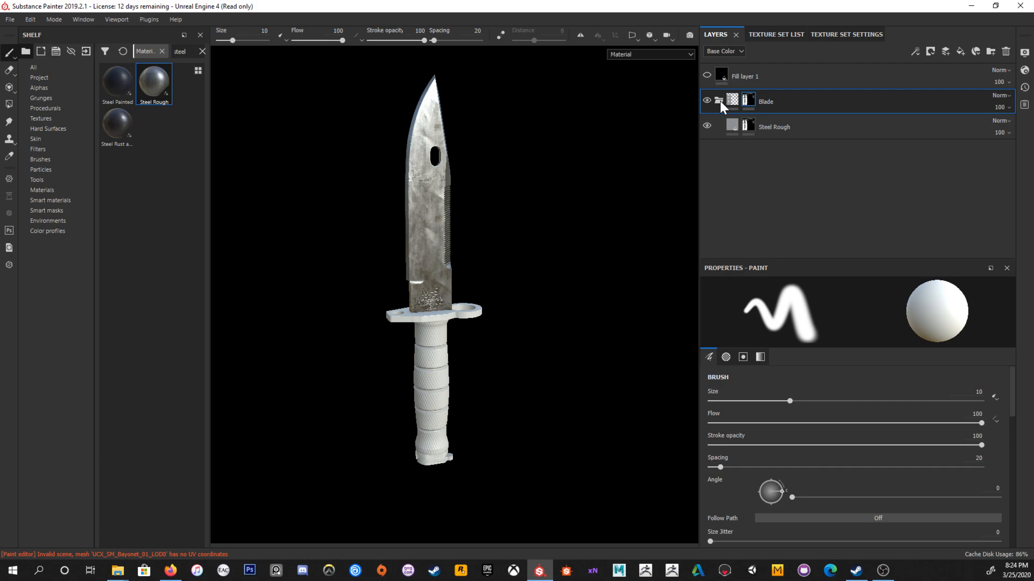
right_click(751, 100)
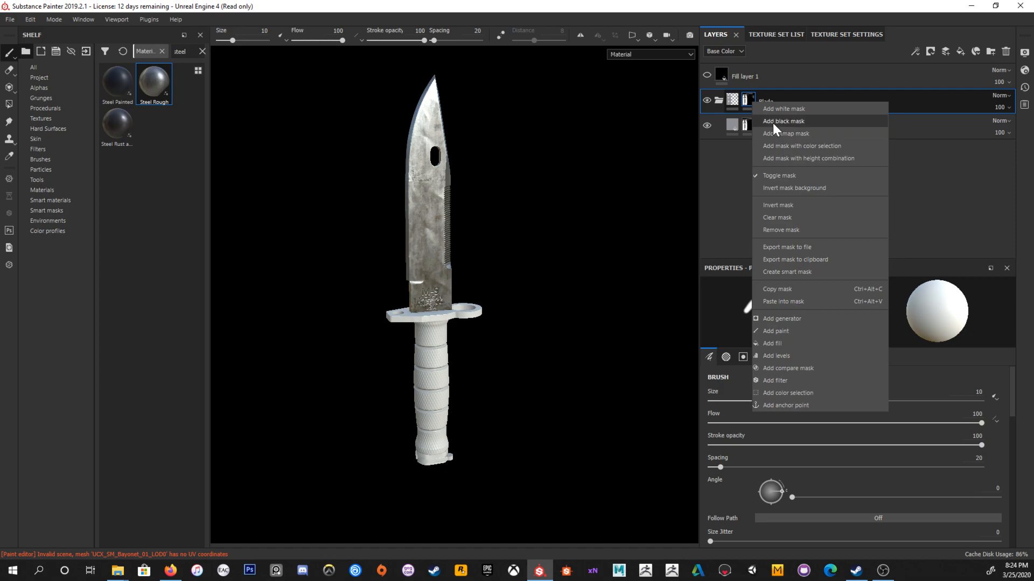
left_click(733, 99)
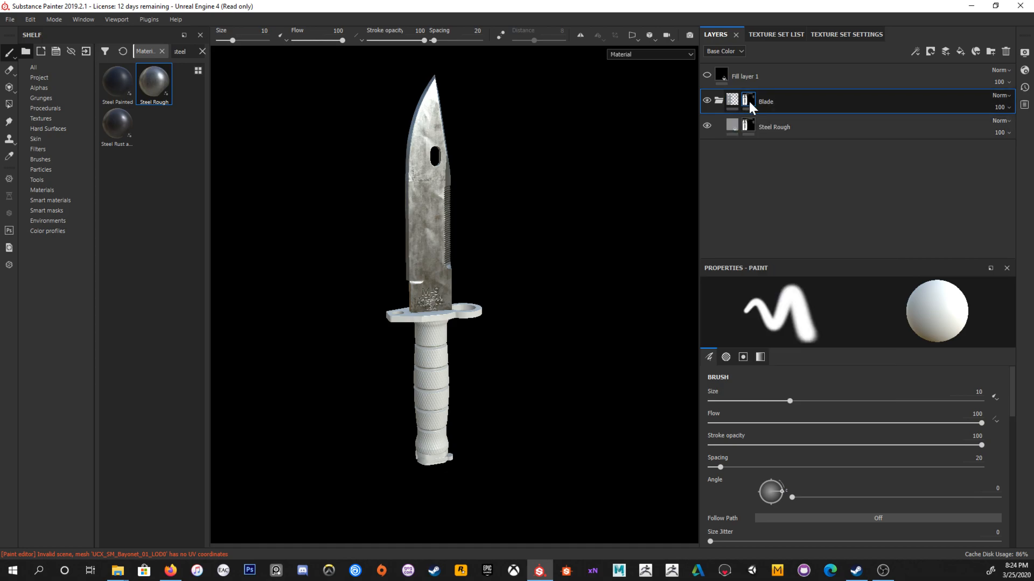
right_click(750, 102)
left_click(777, 229)
right_click(751, 97)
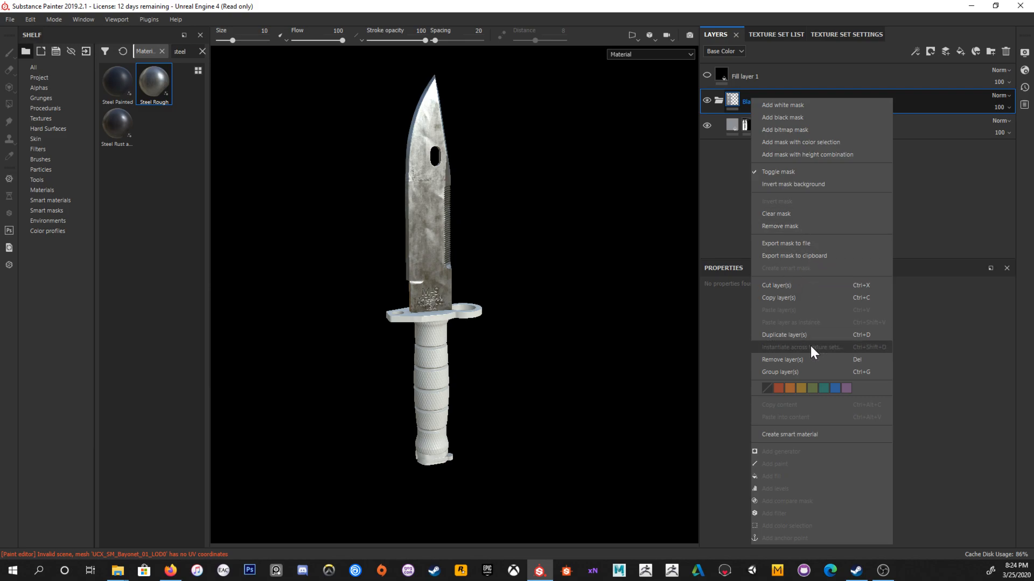
left_click(777, 117)
right_click(749, 101)
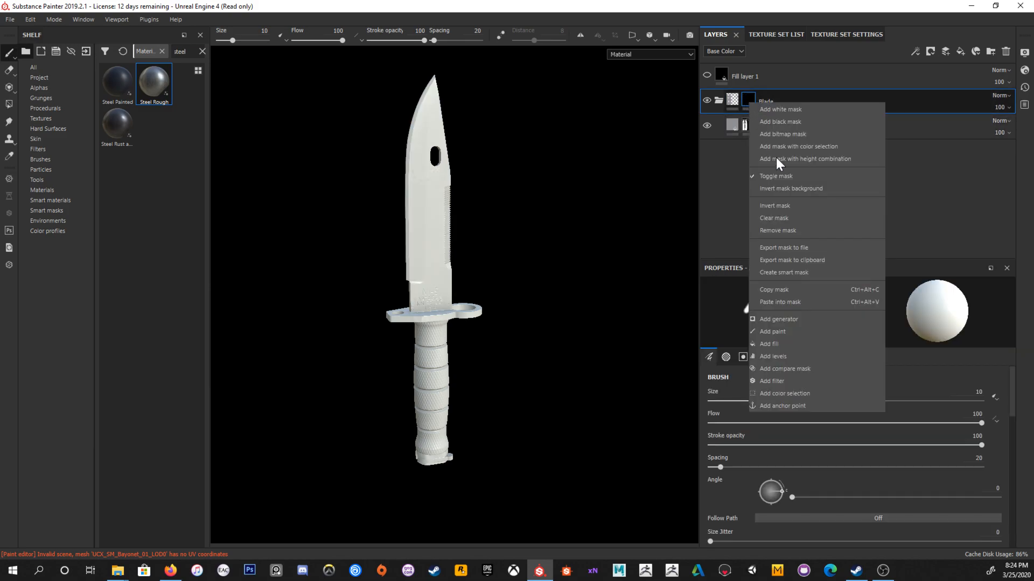
left_click(796, 304)
middle_click_drag(500, 198, 499, 216, "alt")
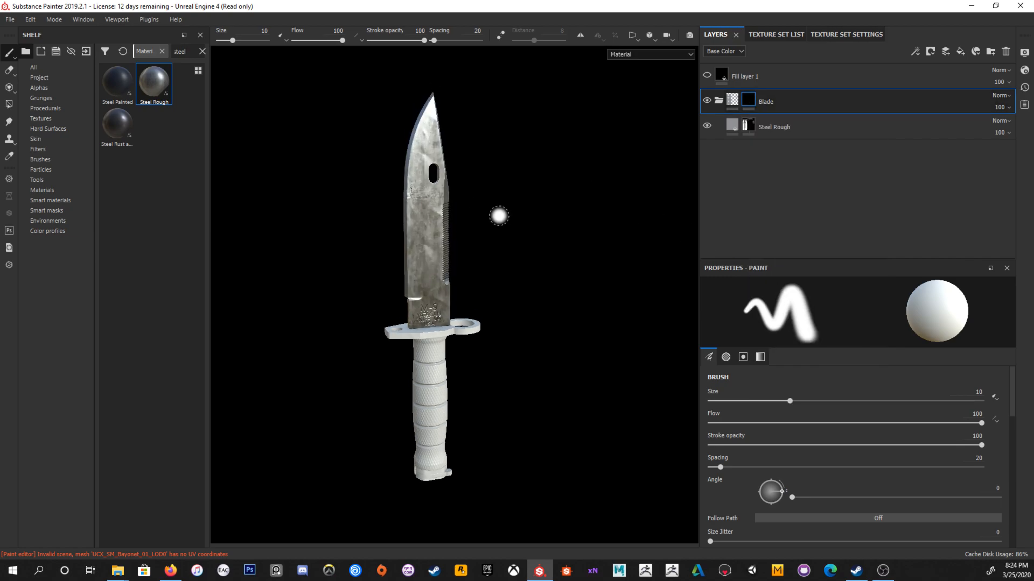
Step: Collapse the Blade folder and examine the guard, grip and pommel from several angles
left_click(719, 101)
middle_click_drag(460, 274, 476, 200, "alt")
left_click_drag(521, 279, 482, 284, "alt")
left_click_drag(415, 285, 447, 291, "alt")
mouse_move(515, 287)
left_mouse_down("alt")
mouse_move(520, 261)
mouse_move(529, 293)
mouse_move(475, 281)
mouse_move(536, 287)
mouse_move(501, 280)
mouse_move(576, 317)
mouse_move(554, 293)
mouse_move(612, 286)
mouse_move(478, 275)
left_mouse_up("alt")
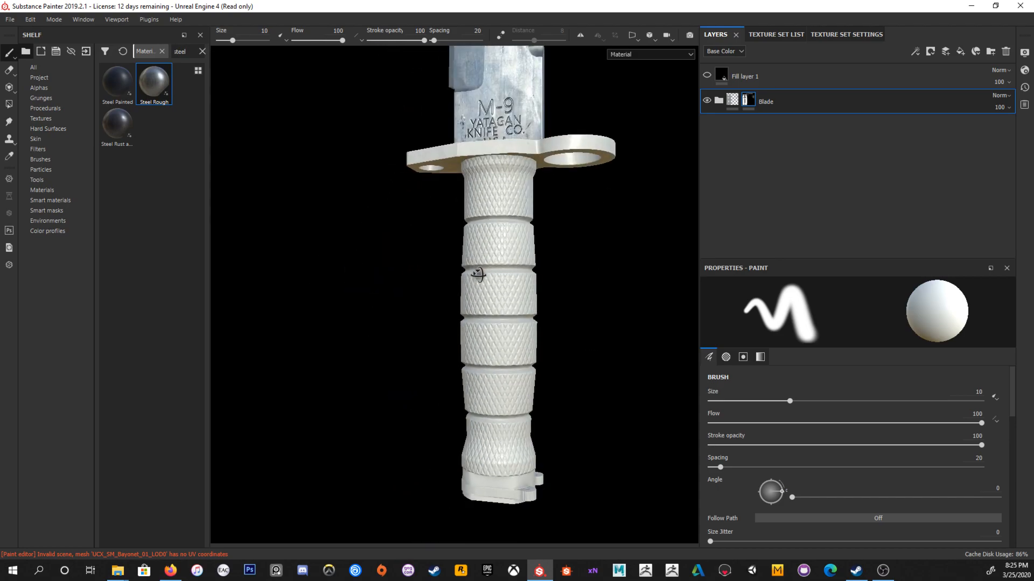
mouse_move(546, 217)
left_mouse_down("alt")
mouse_move(535, 210)
mouse_move(461, 236)
left_mouse_up("alt")
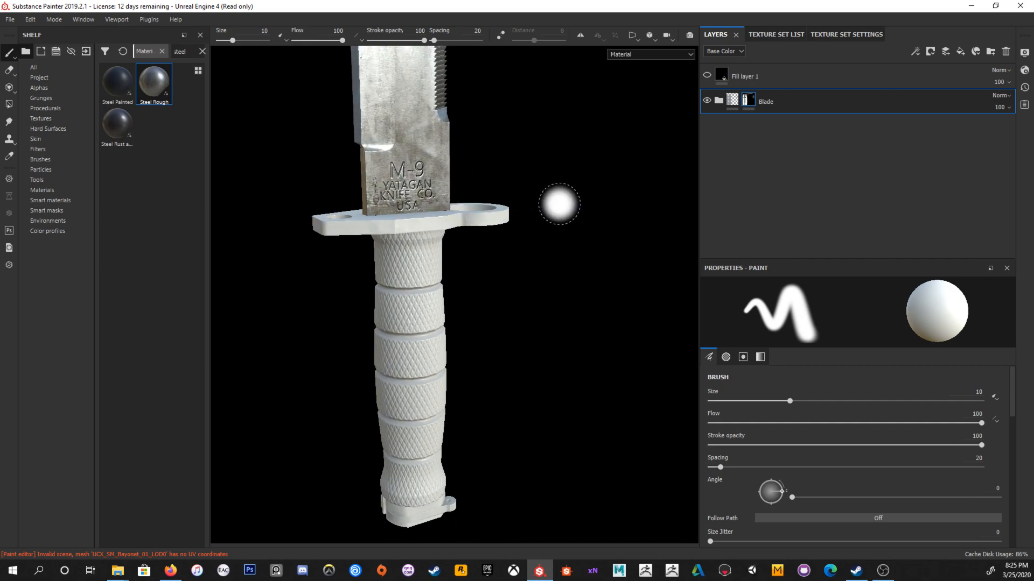
left_click_drag(559, 203, 491, 235, "alt")
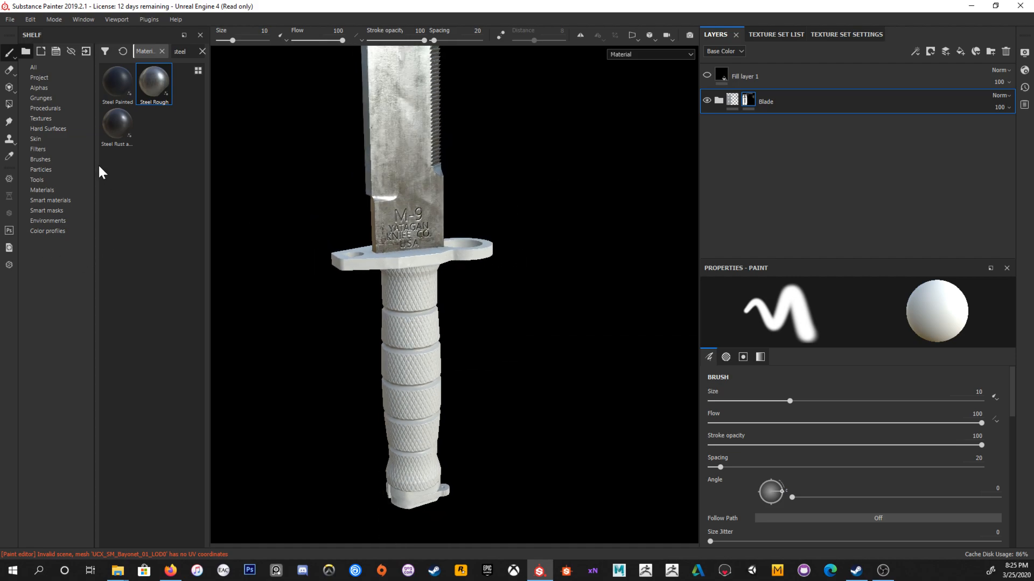
Step: Search the materials for "metal" and add Steel Painted as a fill layer beneath the Blade folder
key("ctrl+a")
type("metal")
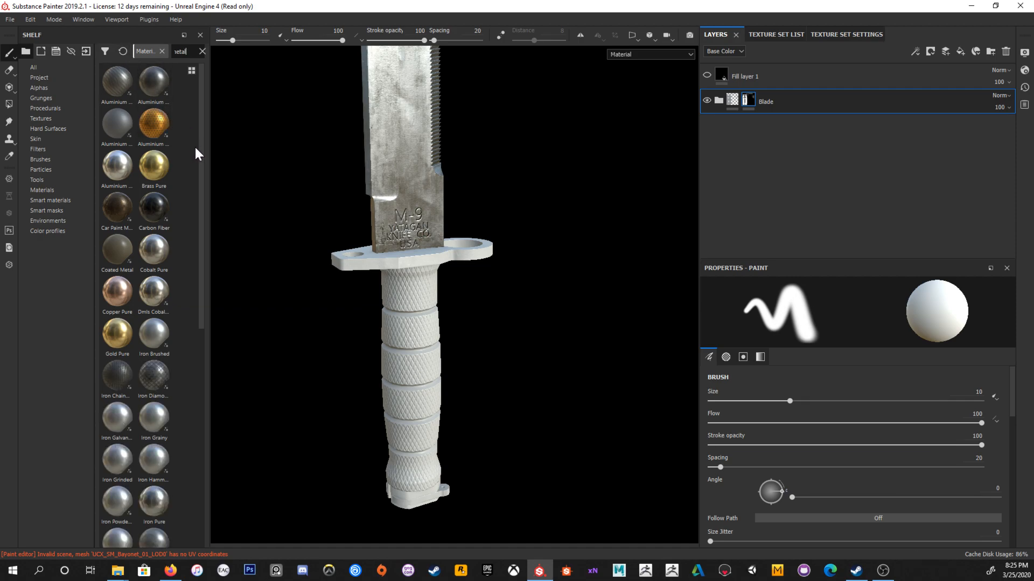
scroll(206, 205, "down", 2)
left_click_drag(208, 214, 205, 398)
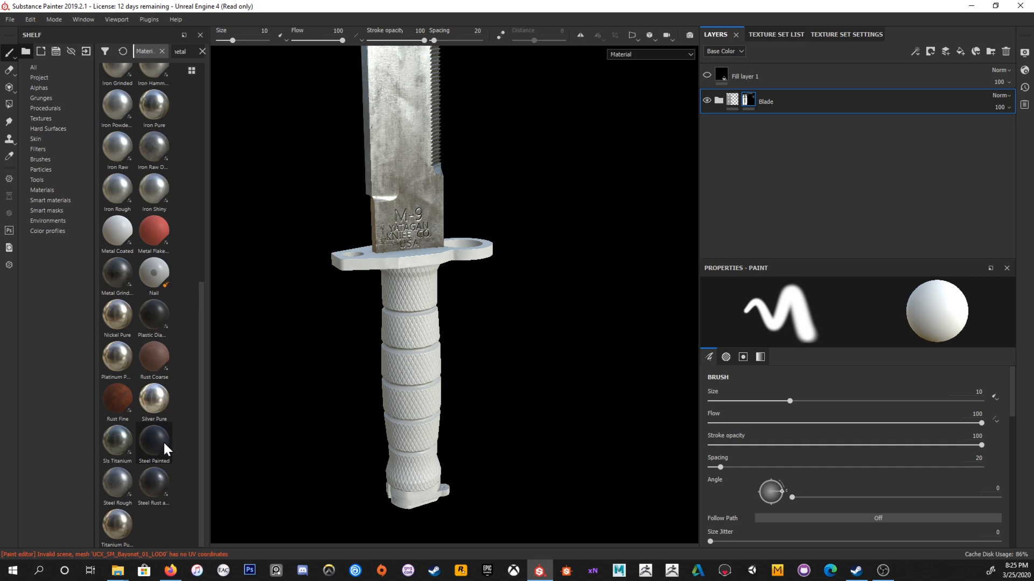
mouse_move(164, 445)
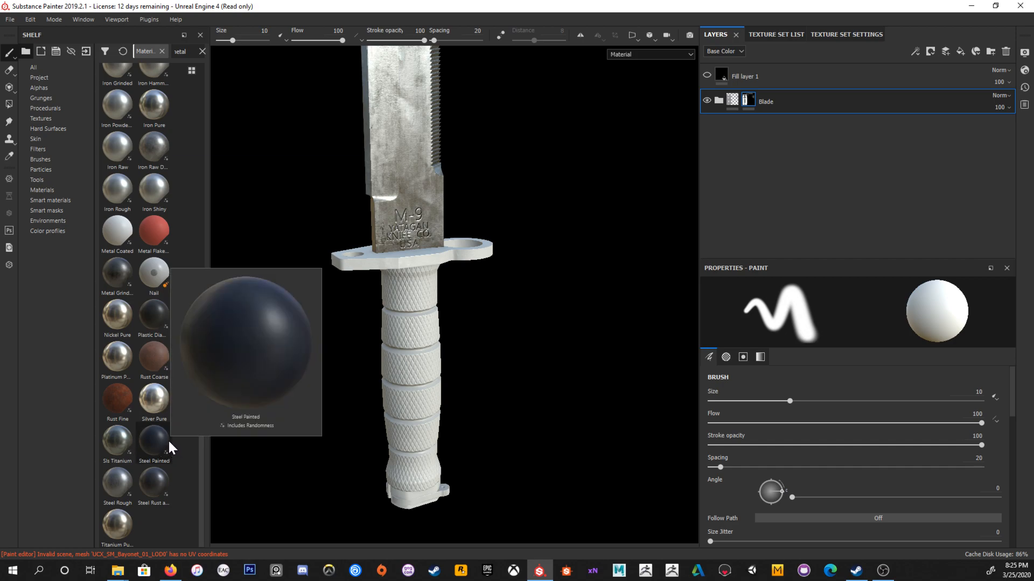
mouse_move(163, 435)
left_mouse_down()
mouse_move(680, 259)
mouse_move(314, 373)
mouse_move(774, 189)
left_mouse_up()
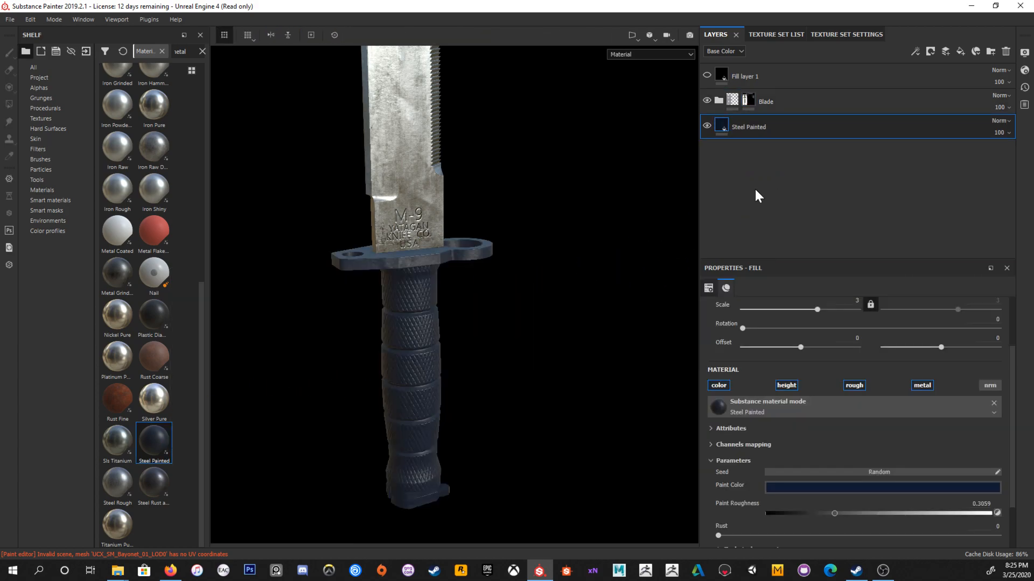
Step: Create a layer folder named Metal Frame below Blade and move the Steel Painted layer into it
left_click_drag(440, 199, 595, 330, "alt")
mouse_move(596, 330)
right_mouse_down("shift")
mouse_move(575, 328)
mouse_move(607, 333)
right_mouse_up("shift")
left_click_drag(607, 332, 477, 244, "alt")
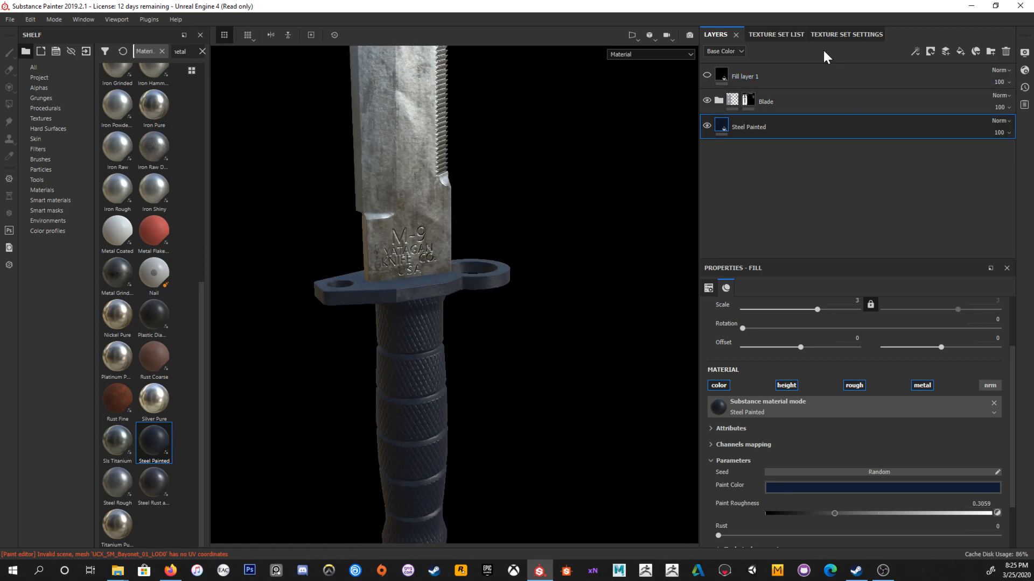
left_click(990, 50)
mouse_move(764, 154)
left_mouse_down()
mouse_move(793, 150)
mouse_move(805, 127)
left_mouse_up()
left_click(753, 125)
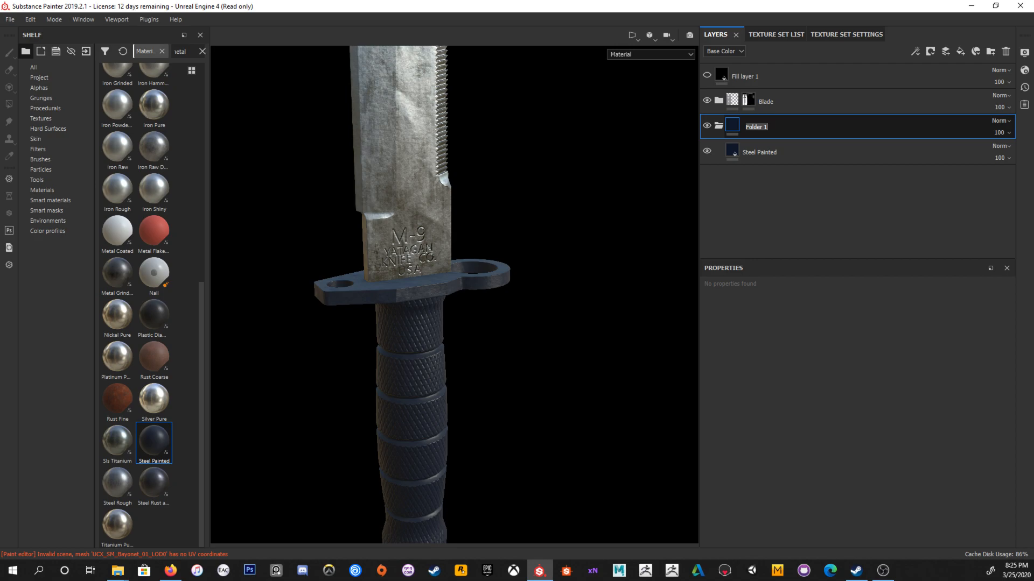
type("Metal Frame")
key("Return")
Step: Add a black mask to the Metal Frame folder and fill the guard in white using Polygon Fill in UV chunk mode
left_click(777, 146)
left_click(803, 127)
left_click(930, 52)
left_click(946, 76)
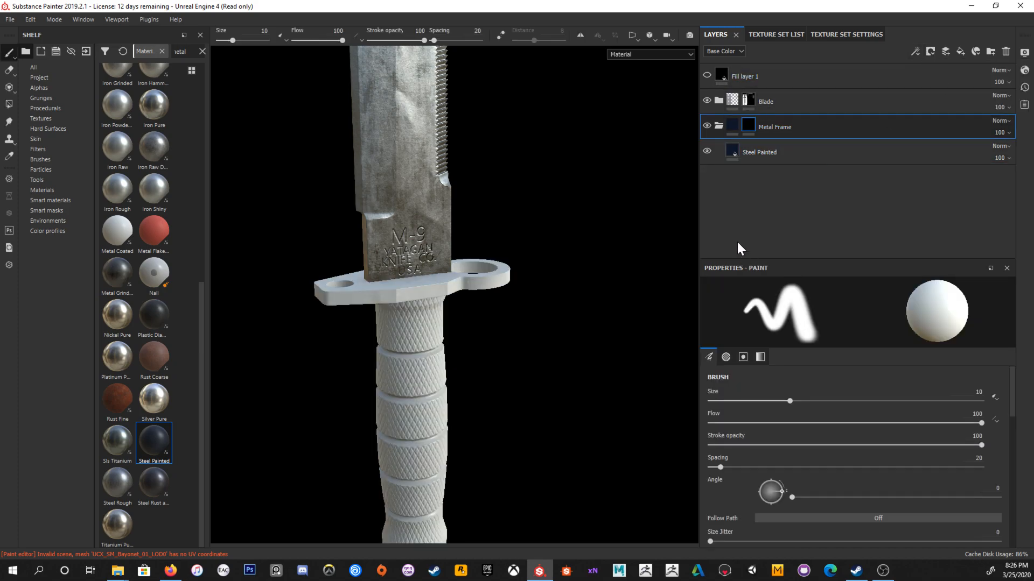
key("4")
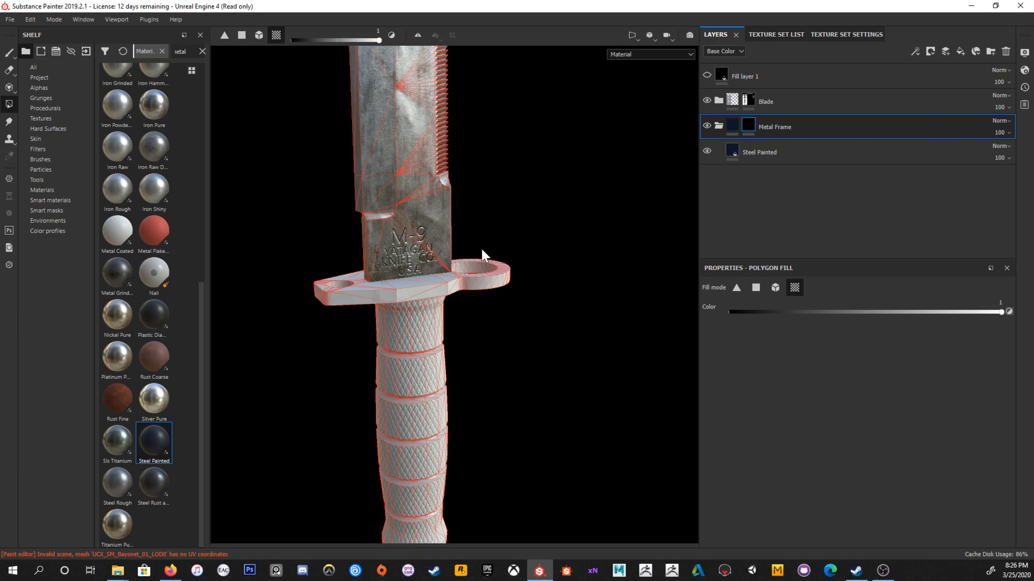
left_click_drag(480, 247, 506, 302, "alt")
right_click_drag(506, 301, 554, 337, "alt")
left_click(530, 311)
Step: Fill the pommel's end cap and side surfaces into the Metal Frame mask with UV chunk fill, checking from below
left_click_drag(245, 327, 409, 361, "alt")
mouse_move(455, 299)
left_mouse_down("alt")
mouse_move(554, 350)
mouse_move(612, 363)
mouse_move(547, 340)
mouse_move(419, 333)
mouse_move(505, 344)
mouse_move(485, 355)
mouse_move(483, 452)
mouse_move(461, 383)
mouse_move(371, 385)
mouse_move(381, 413)
mouse_move(555, 417)
mouse_move(496, 394)
mouse_move(430, 395)
mouse_move(444, 378)
mouse_move(420, 364)
mouse_move(487, 387)
mouse_move(404, 395)
mouse_move(571, 380)
mouse_move(385, 334)
mouse_move(574, 376)
mouse_move(556, 315)
mouse_move(452, 316)
mouse_move(474, 323)
mouse_move(456, 311)
left_mouse_up("alt")
left_click_drag(554, 337, 527, 263, "alt")
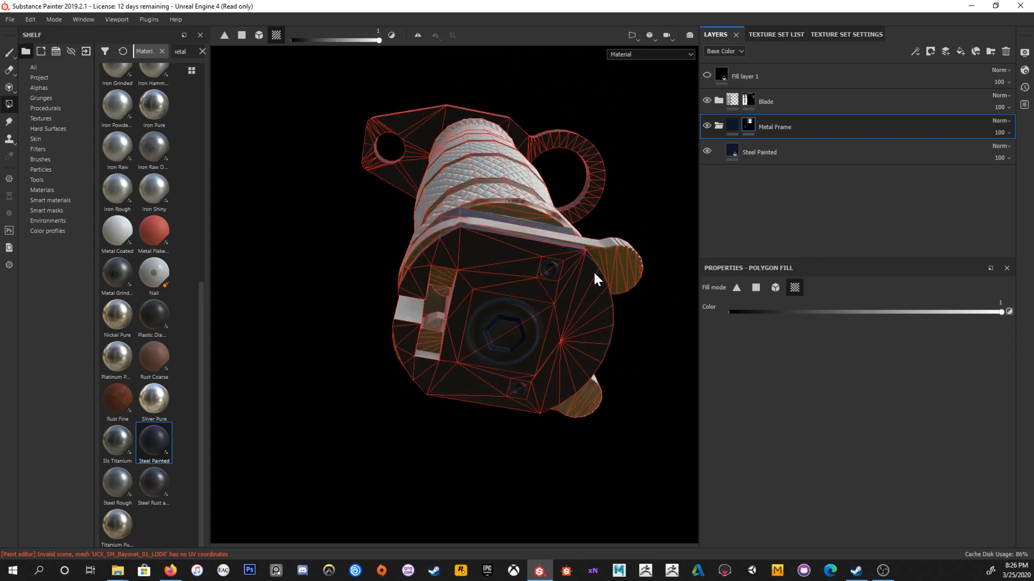
left_click_drag(582, 191, 551, 306, "alt")
middle_click_drag(551, 306, 544, 243, "alt")
right_click_drag(543, 242, 391, 258, "alt")
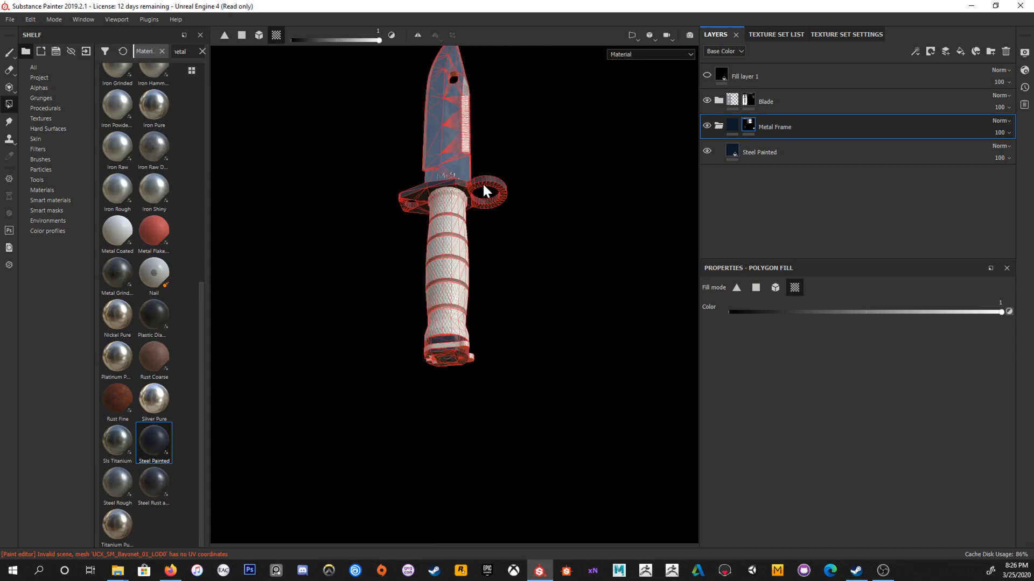
right_click_drag(473, 364, 503, 345, "alt")
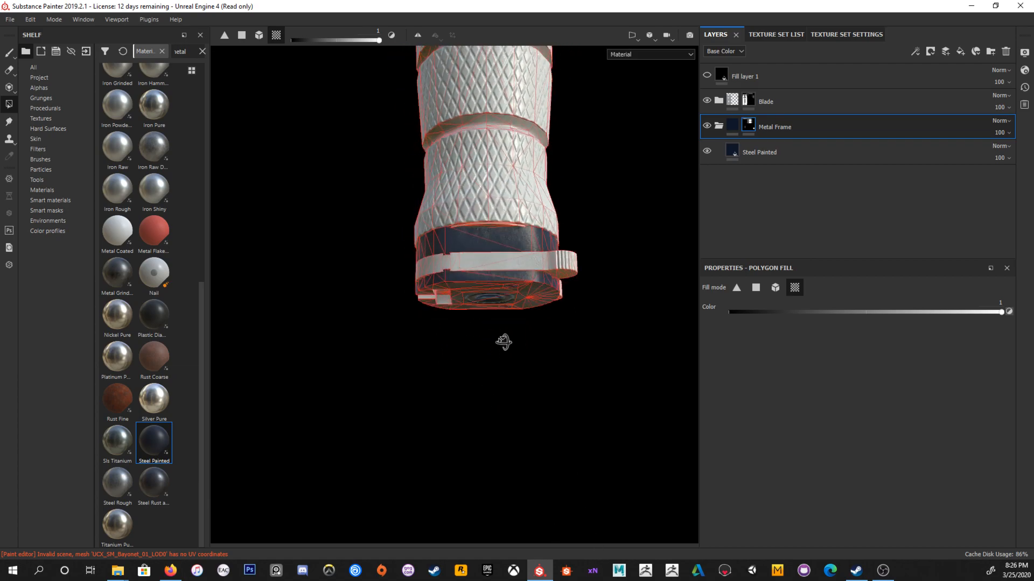
left_click_drag(503, 345, 450, 240, "alt")
right_click_drag(451, 240, 536, 357, "alt")
left_click_drag(536, 357, 474, 280, "alt")
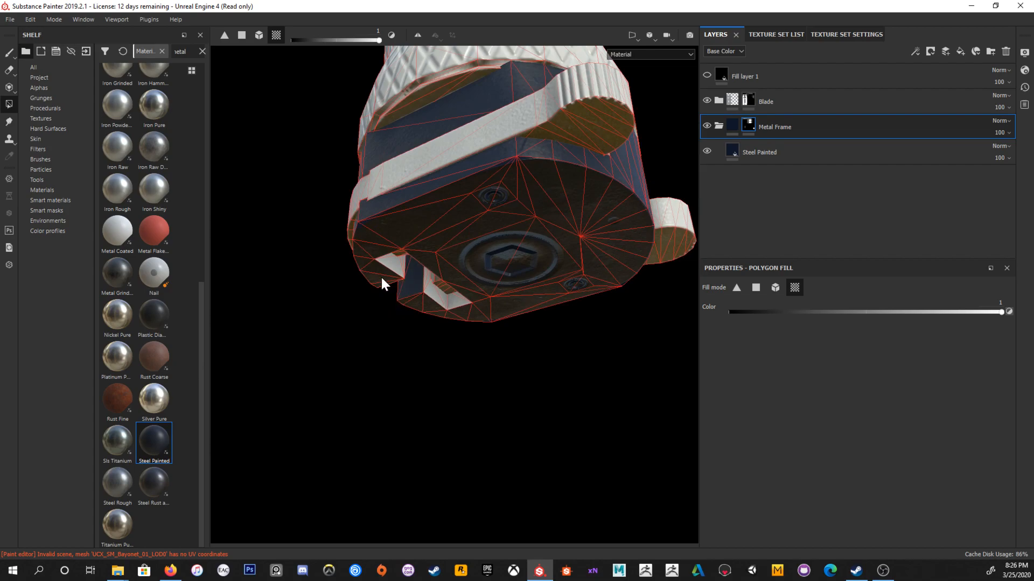
mouse_move(492, 350)
left_mouse_down("alt")
mouse_move(526, 316)
mouse_move(444, 302)
mouse_move(600, 339)
mouse_move(561, 334)
mouse_move(462, 265)
mouse_move(381, 246)
mouse_move(623, 357)
mouse_move(519, 341)
mouse_move(404, 300)
mouse_move(474, 342)
left_mouse_up("alt")
Step: Remove the pommel's latch pieces from the Metal Frame mask using mesh fill with color 0
left_click(774, 288)
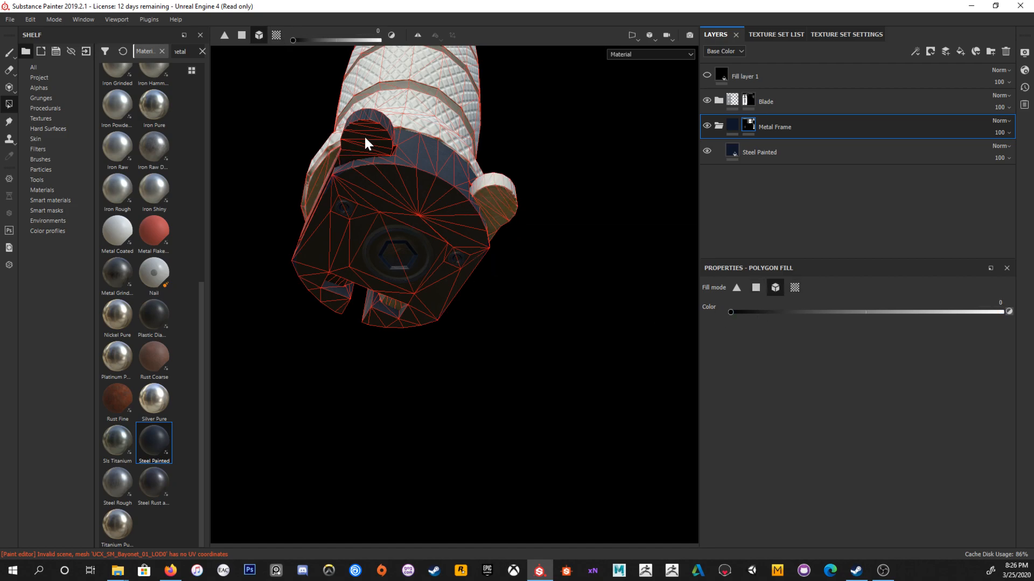
left_click_drag(485, 341, 401, 379, "alt")
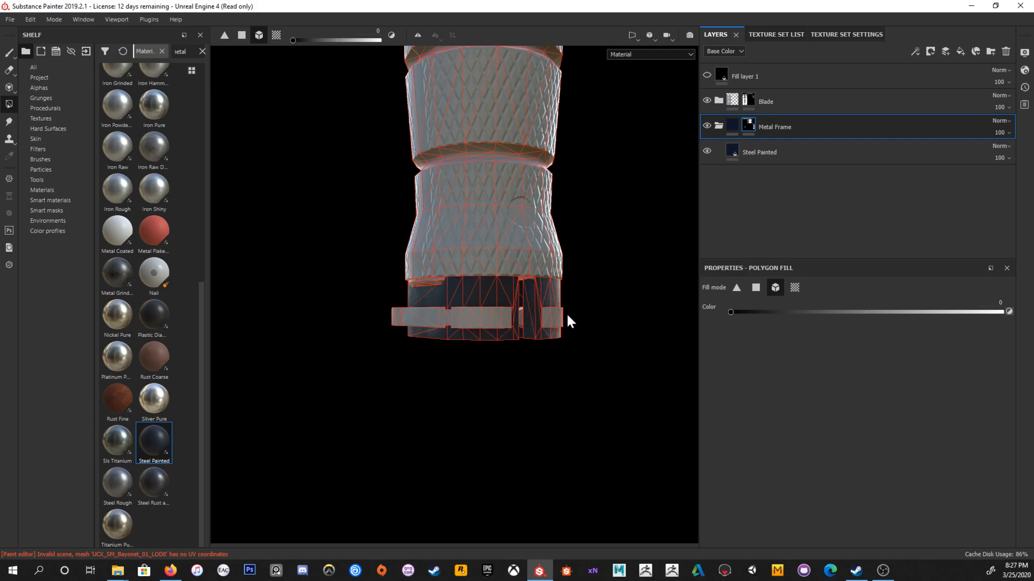
left_click_drag(536, 353, 596, 363, "alt")
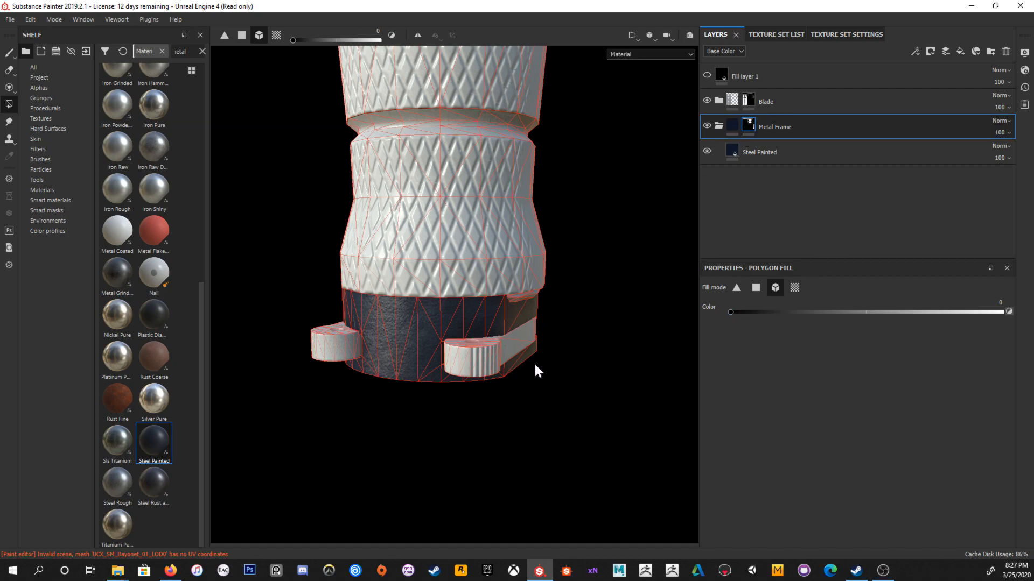
Step: Display the Metal Frame mask alone, try blackening individual pommel faces with quad fill at color 0, and undo the fills
left_click(748, 125, "alt")
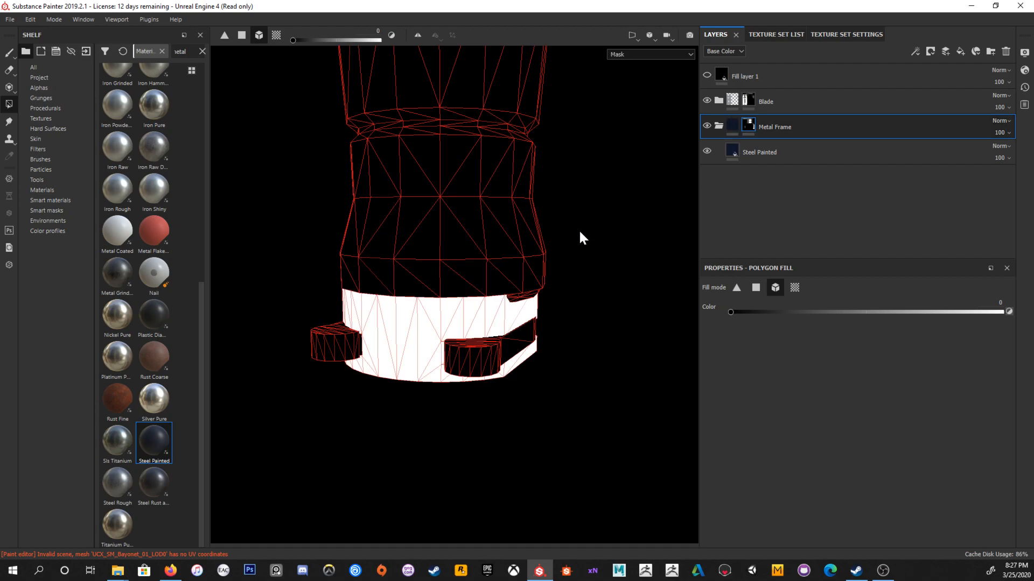
left_click(756, 288)
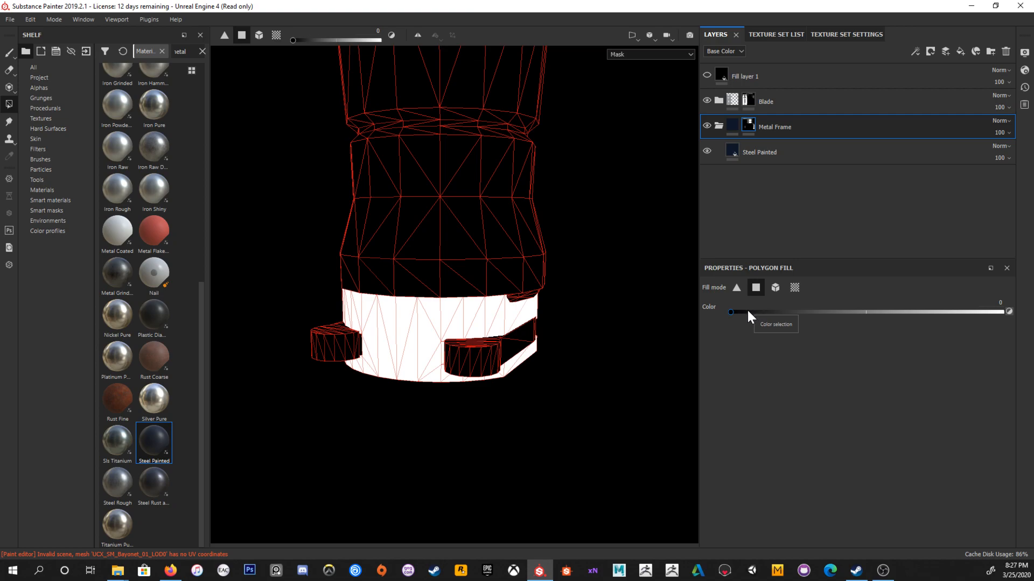
left_click_drag(556, 334, 499, 340, "alt")
middle_click_drag(500, 339, 525, 277, "alt")
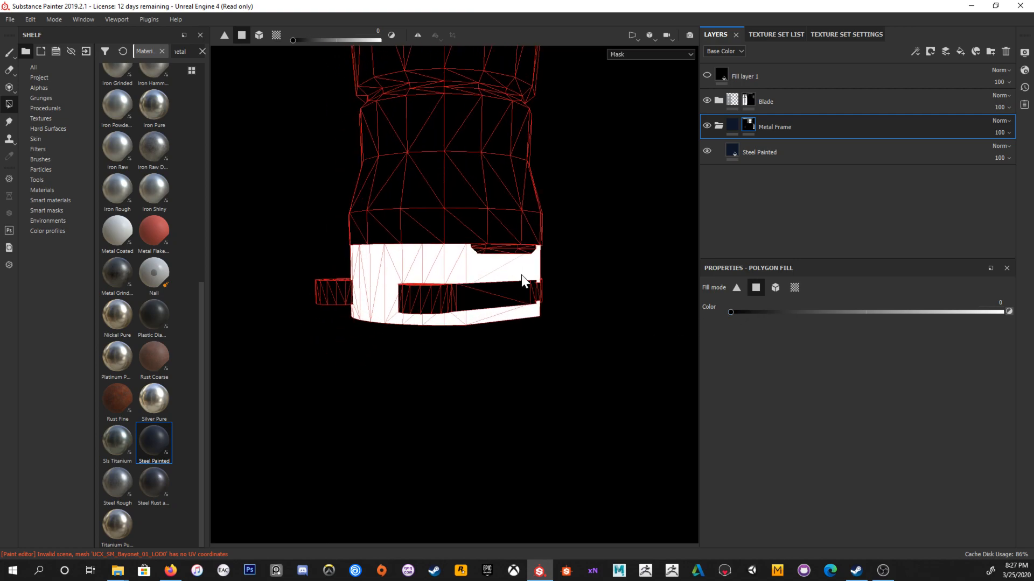
left_click(501, 273)
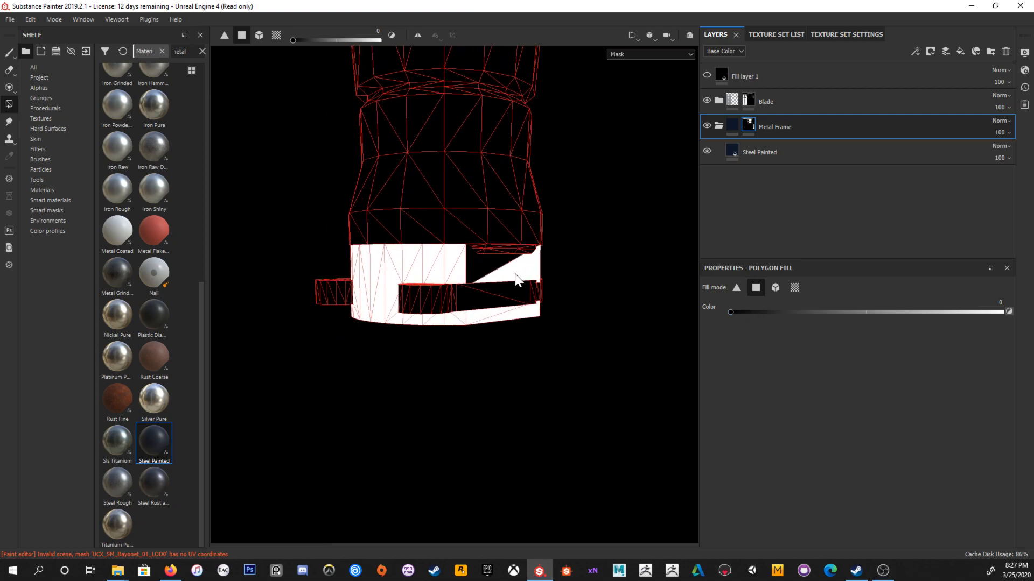
left_click(515, 271)
left_click(493, 313)
left_click_drag(525, 318, 567, 277, "alt")
left_click(562, 275)
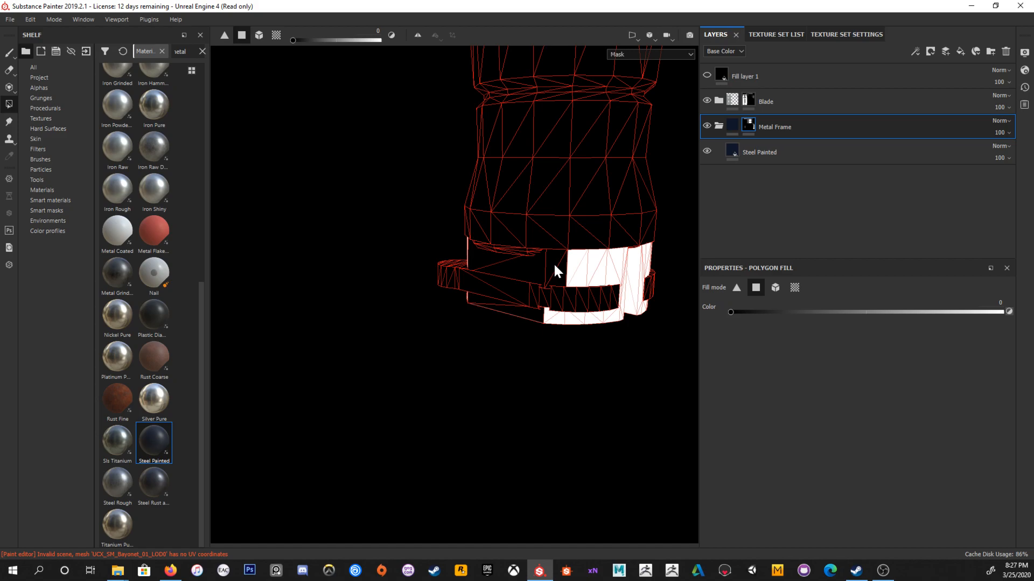
key("ctrl+z")
key("ctrl+z")
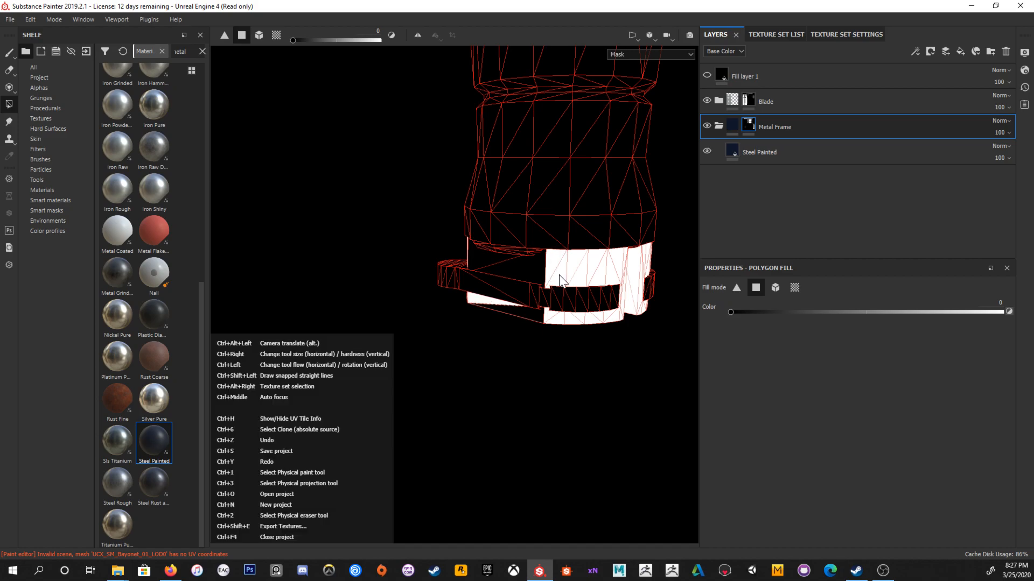
key("ctrl+z")
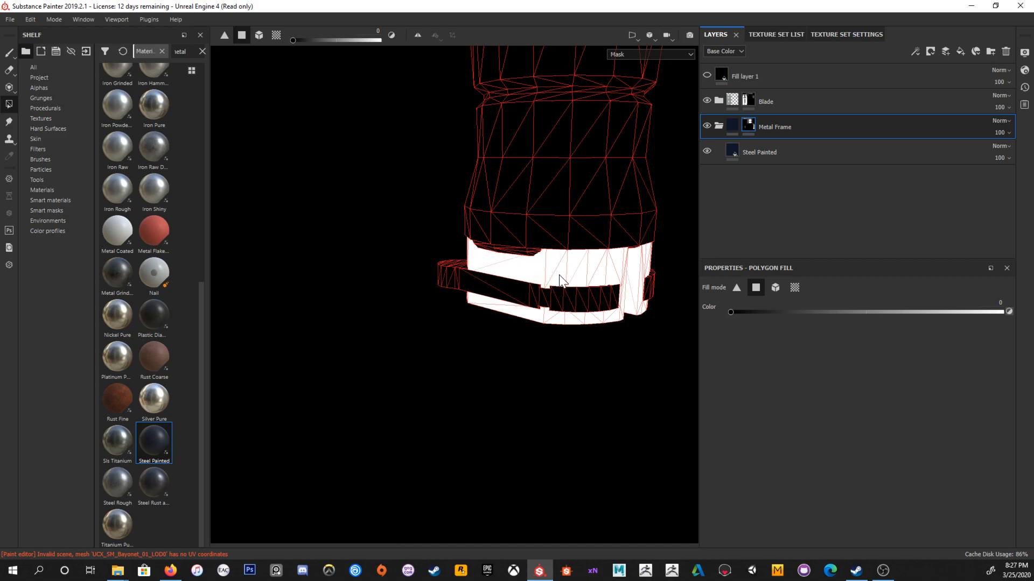
Step: Return the viewport to the full material display with the Paint tool active and examine the painted guard and pommel
mouse_move(551, 296)
left_mouse_down("alt")
mouse_move(570, 260)
mouse_move(554, 256)
left_mouse_up("alt")
key("1")
right_click_drag(592, 236, 412, 191, "alt")
middle_click_drag(570, 221, 544, 243, "alt")
key("m")
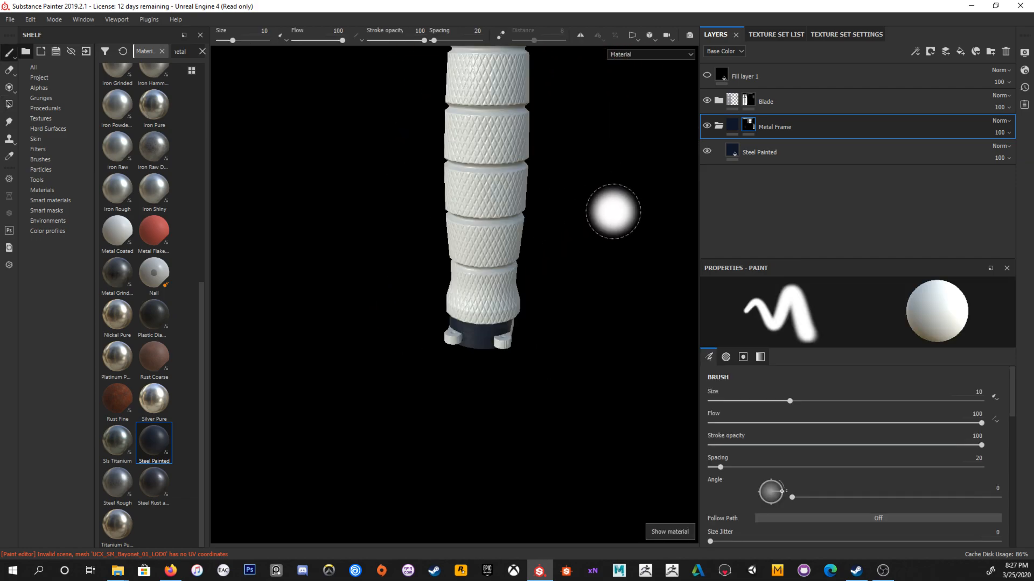
right_click_drag(481, 311, 418, 194, "alt")
left_click_drag(544, 249, 457, 238, "alt")
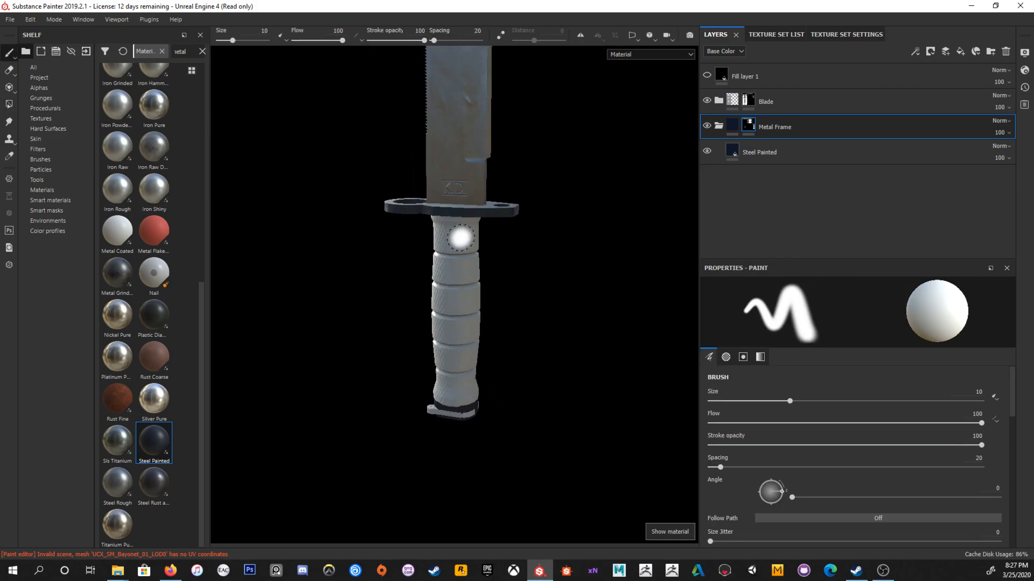
middle_click_drag(457, 237, 491, 305, "alt")
mouse_move(427, 318)
left_mouse_down("alt")
mouse_move(609, 322)
mouse_move(526, 285)
left_mouse_up("alt")
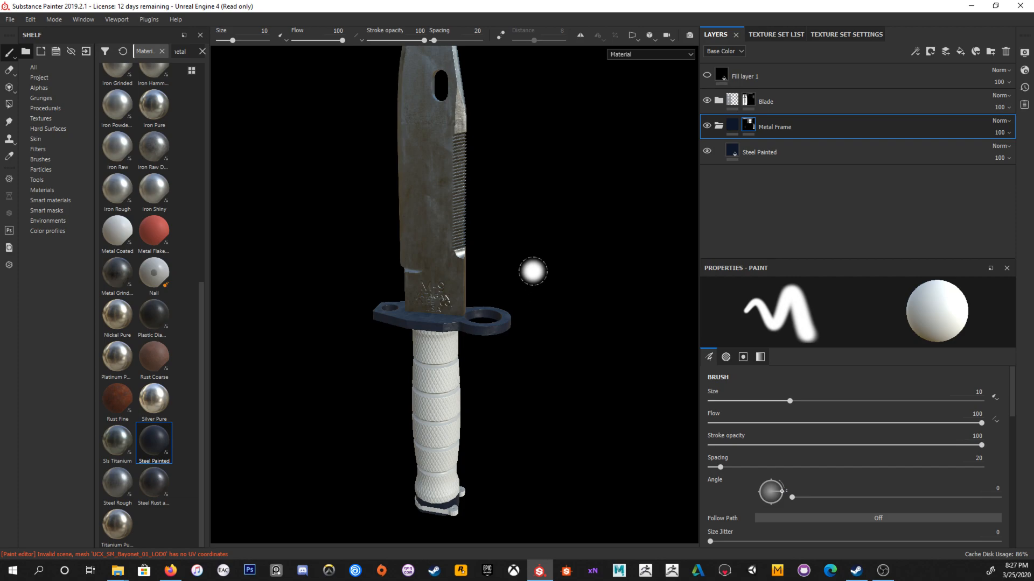
Step: Inspect the bayonet's mask, base color, height, roughness and metallic channels one by one, and return to the full material display
key("m")
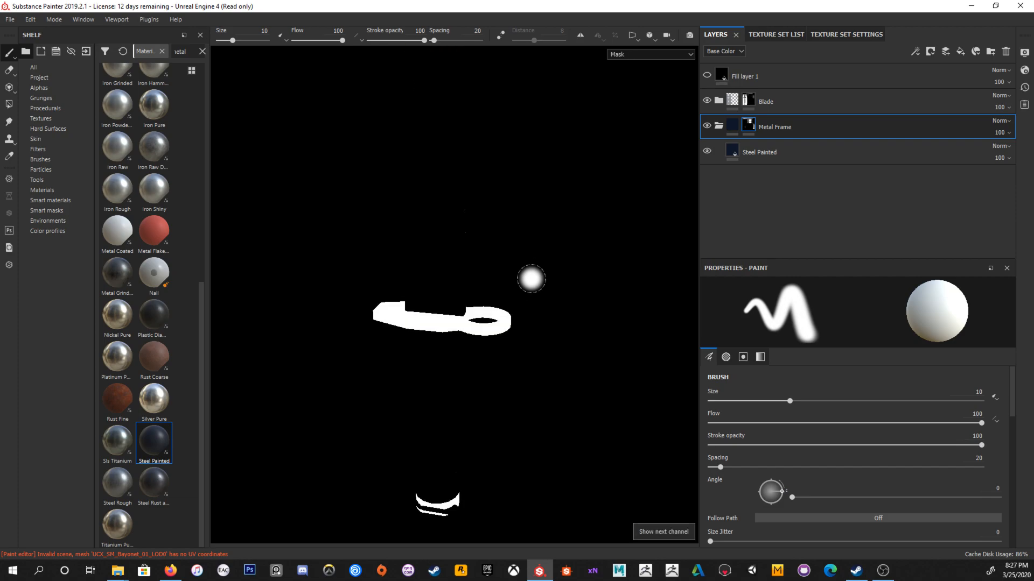
key("c")
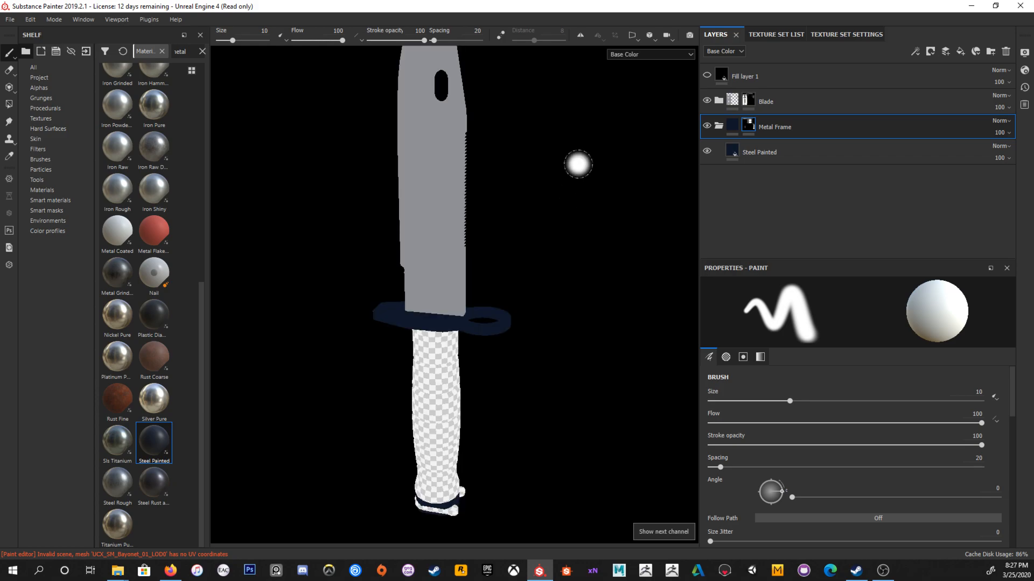
left_click(653, 56)
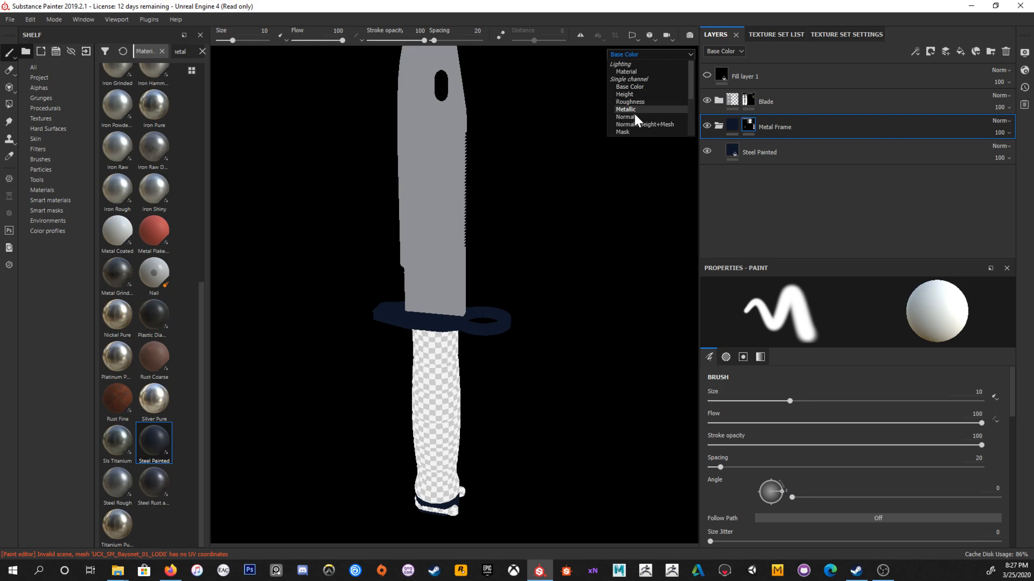
left_click(645, 54)
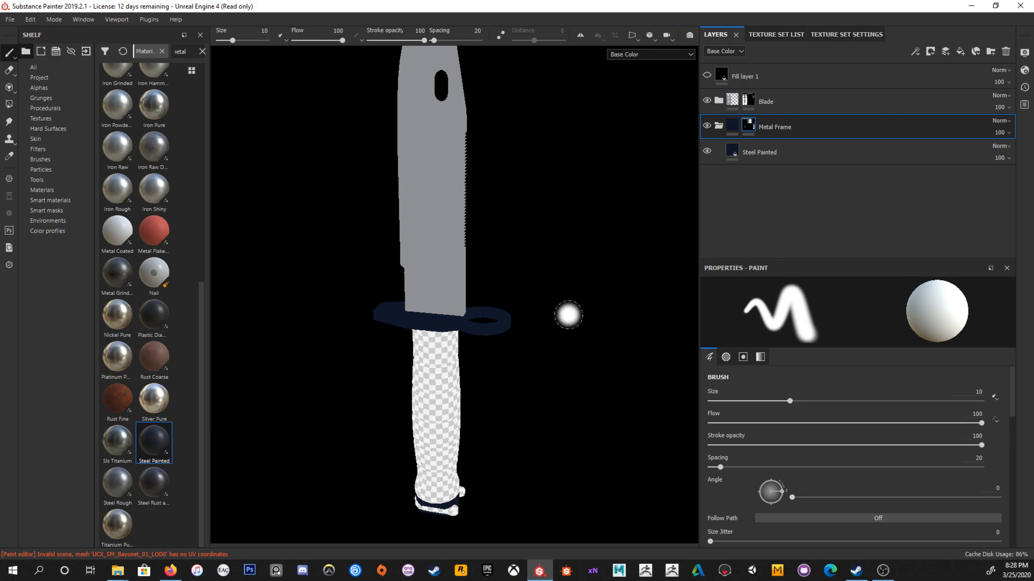
key("c")
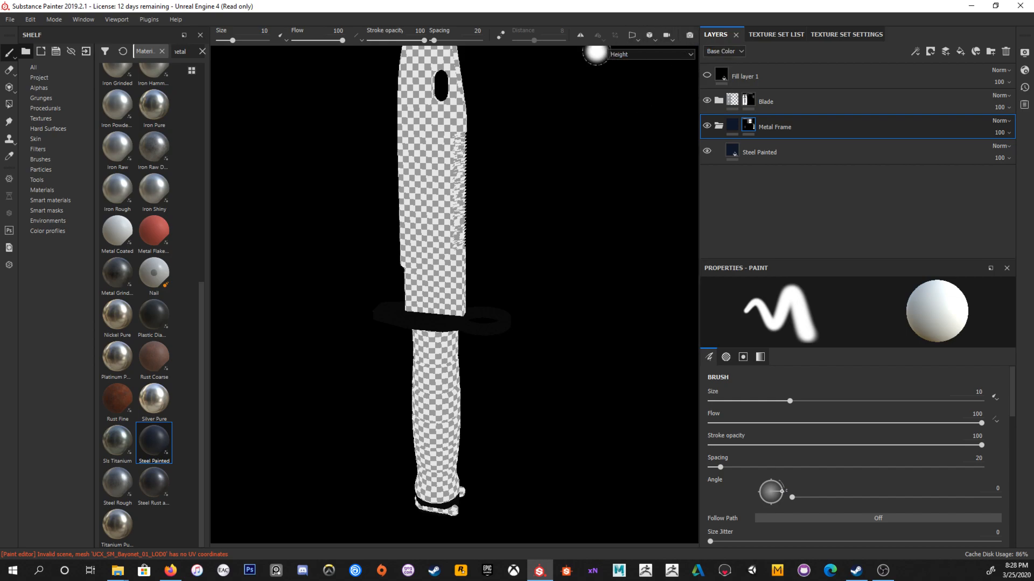
key("c")
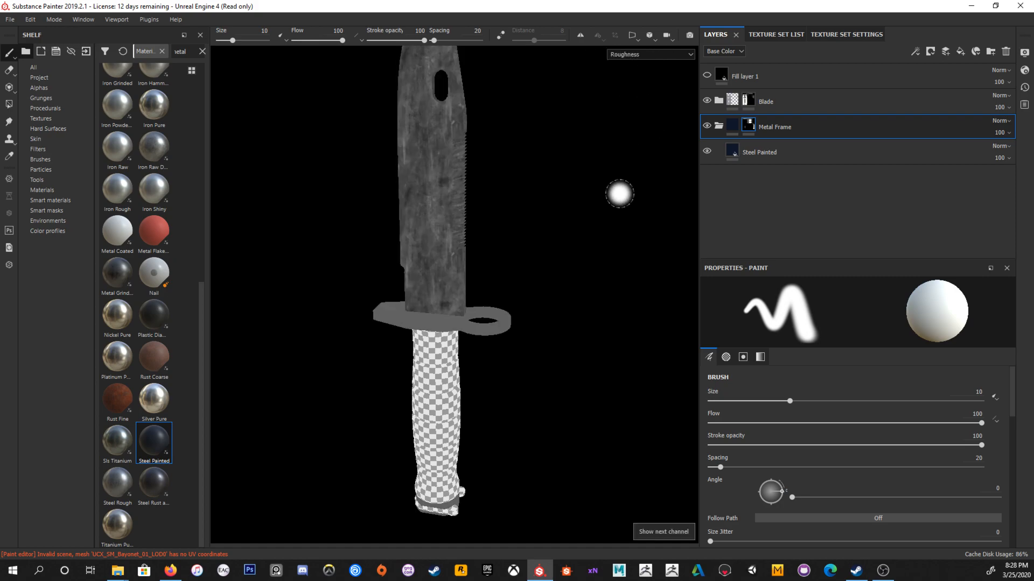
key("c")
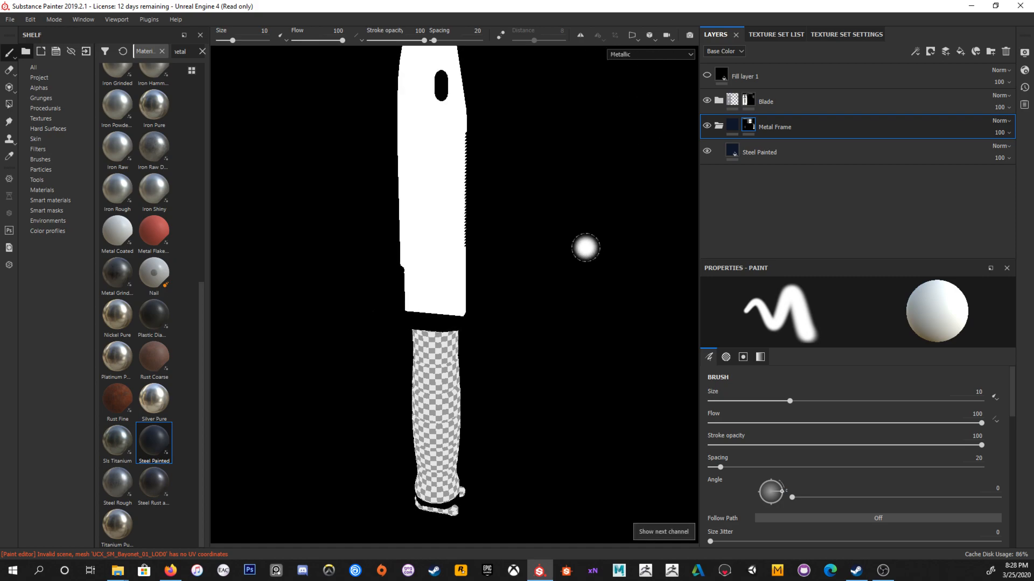
key("c")
key("c")
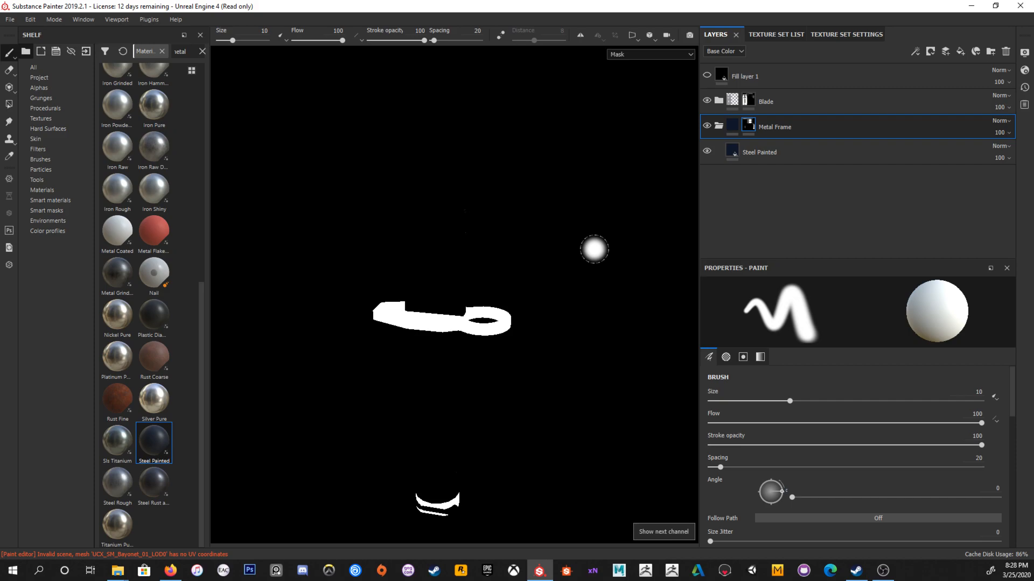
key("c")
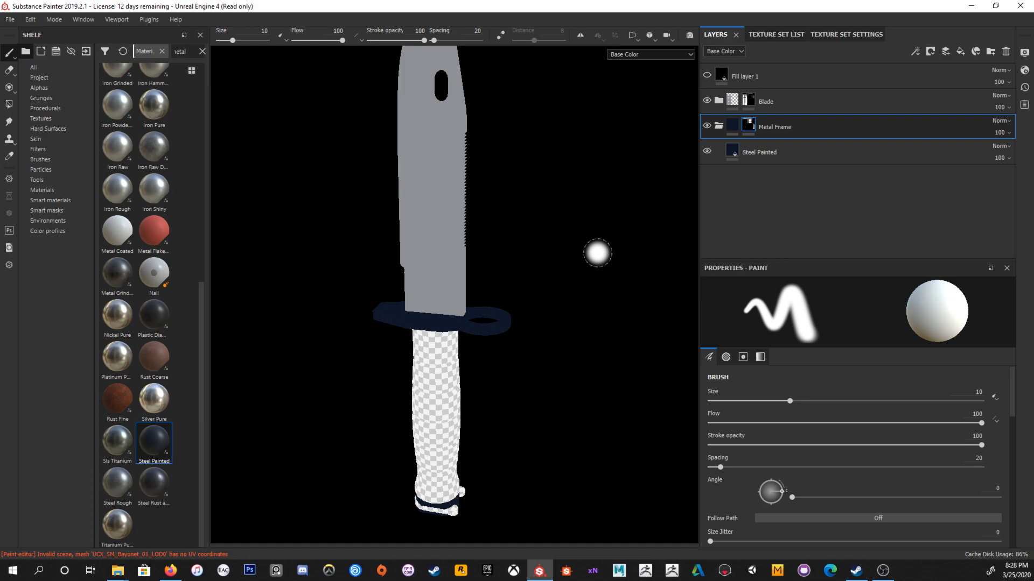
key("m")
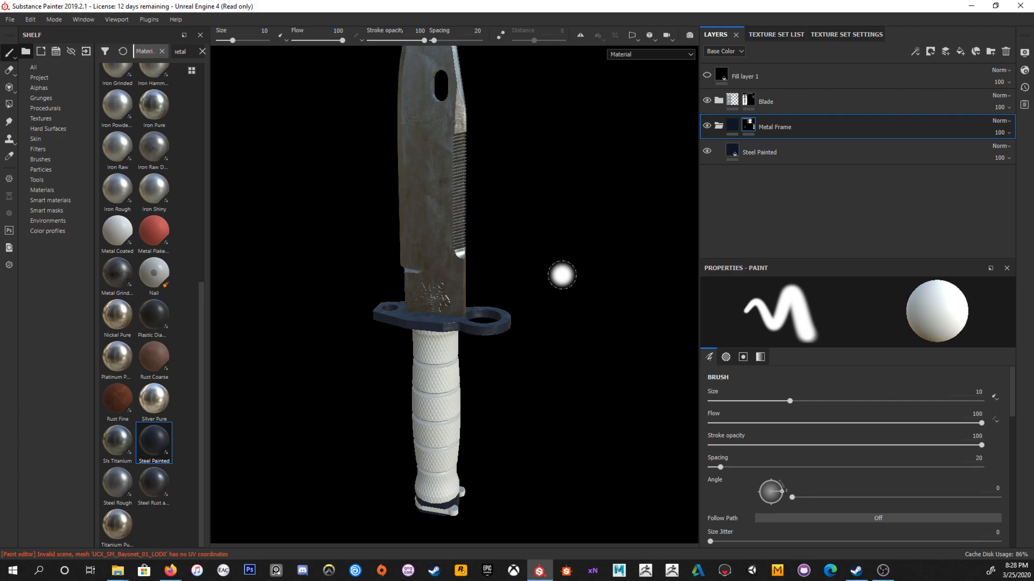
Step: Expand the Blade folder to check its contents, and collapse both the Blade and Metal Frame folders
left_click_drag(592, 284, 568, 350, "alt")
left_click_drag(554, 196, 570, 217, "alt")
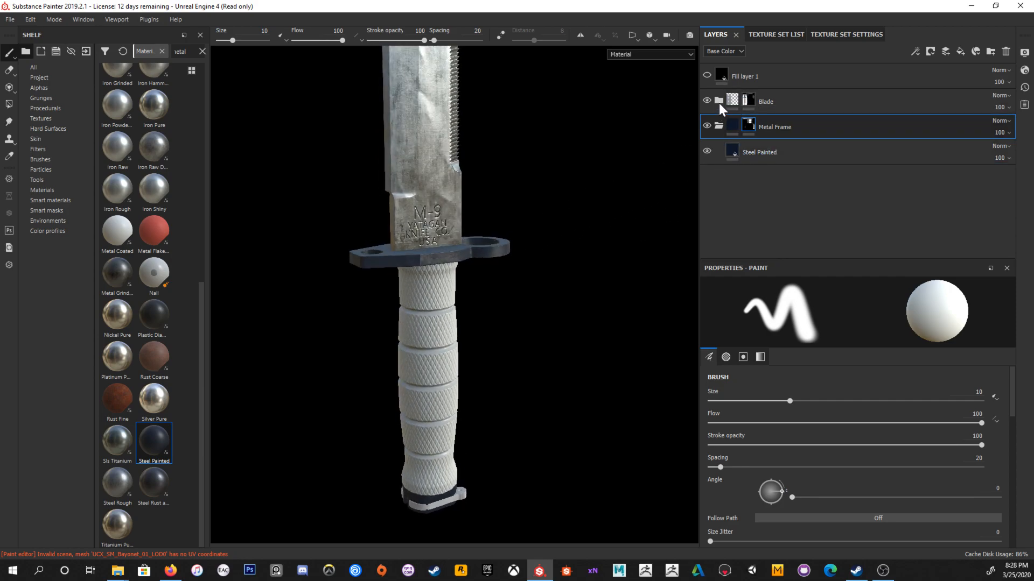
left_click(719, 101)
middle_click_drag(554, 266, 549, 238, "alt")
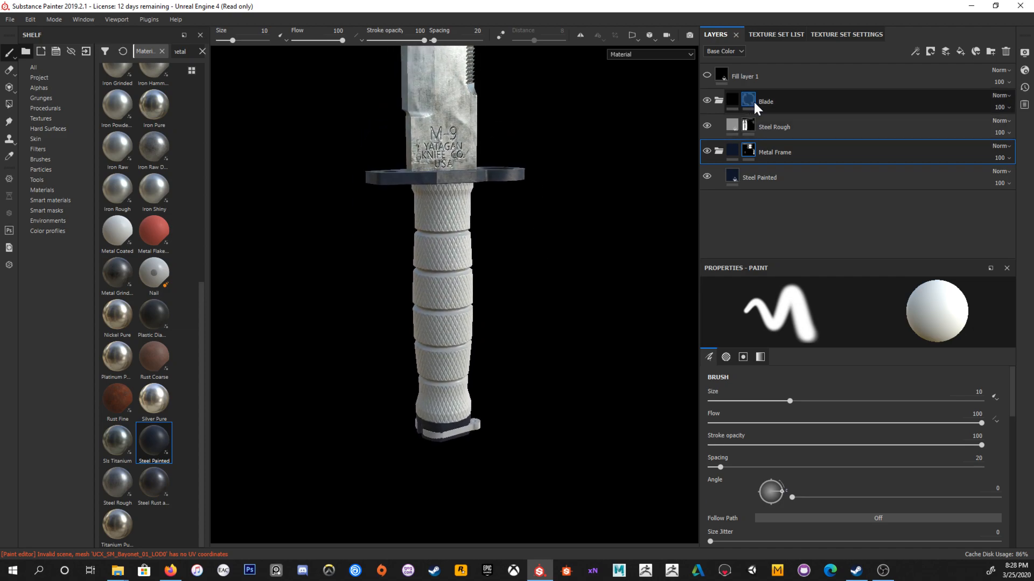
left_click(719, 152)
left_click(719, 101)
middle_click_drag(658, 185, 538, 277, "alt")
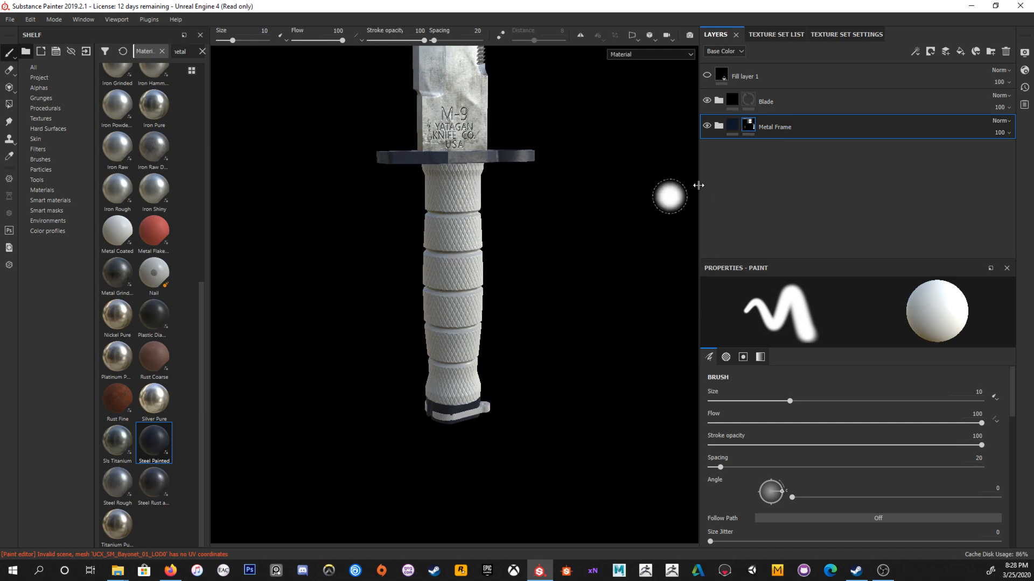
Step: Search the materials for "rubber", compare the previews, and add Black Rubber as a layer below the Metal Frame folder
left_click(181, 52)
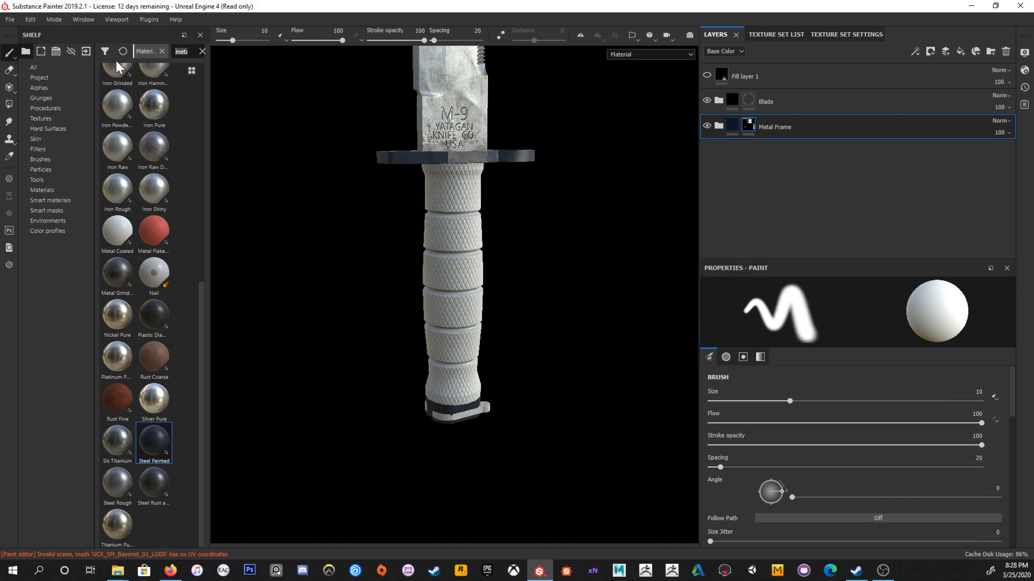
type("rubb")
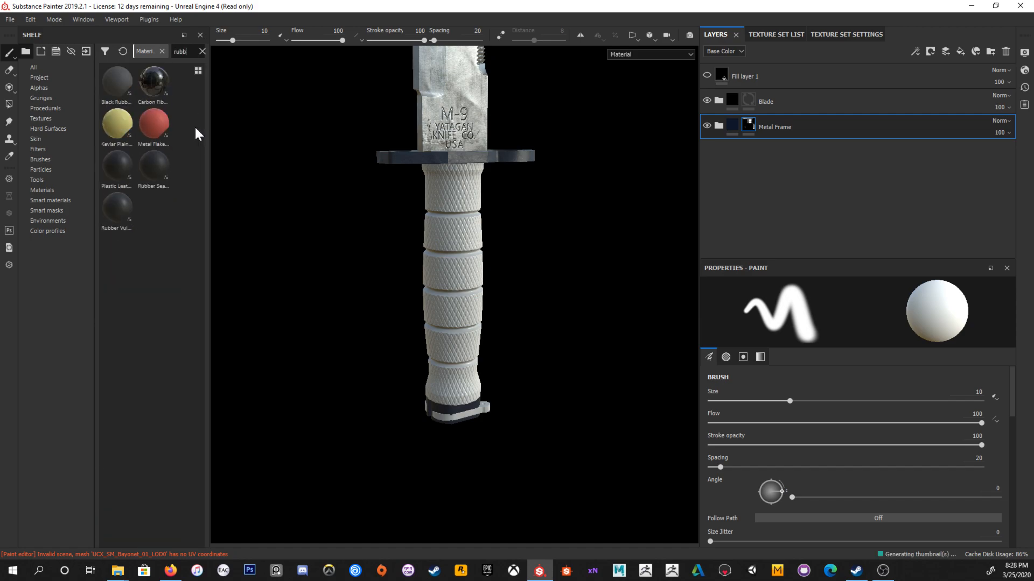
type("er")
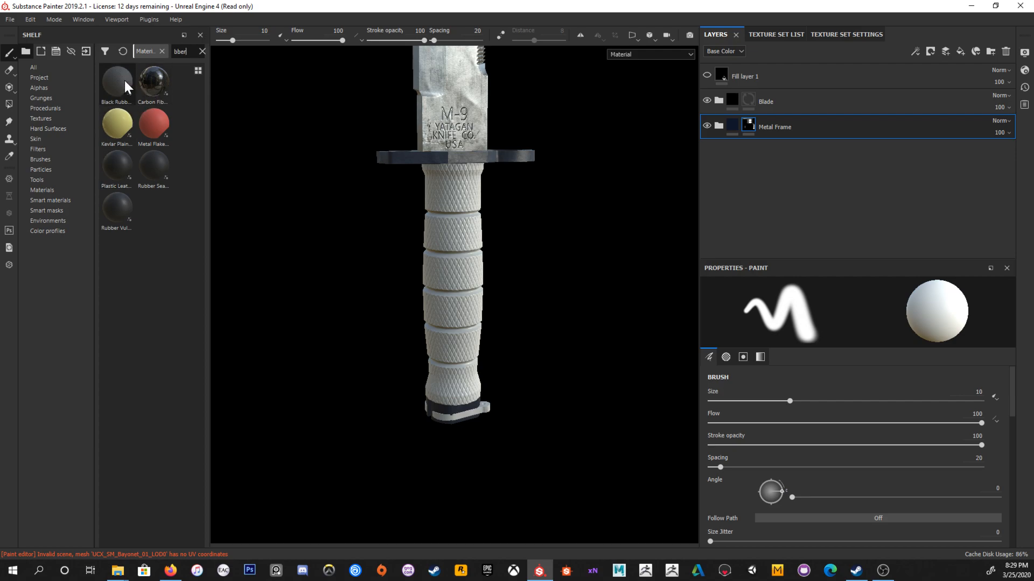
mouse_move(121, 214)
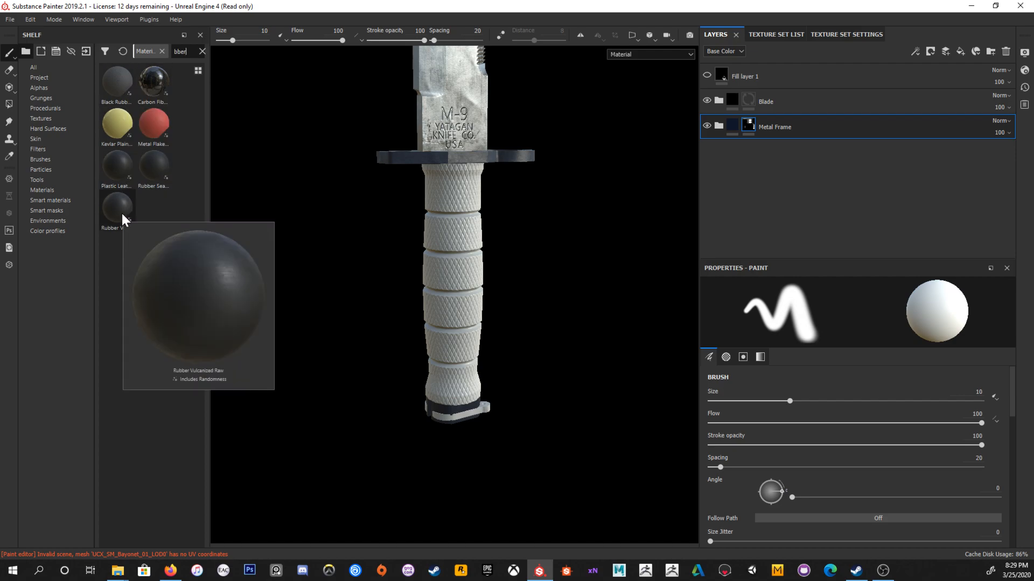
mouse_move(128, 173)
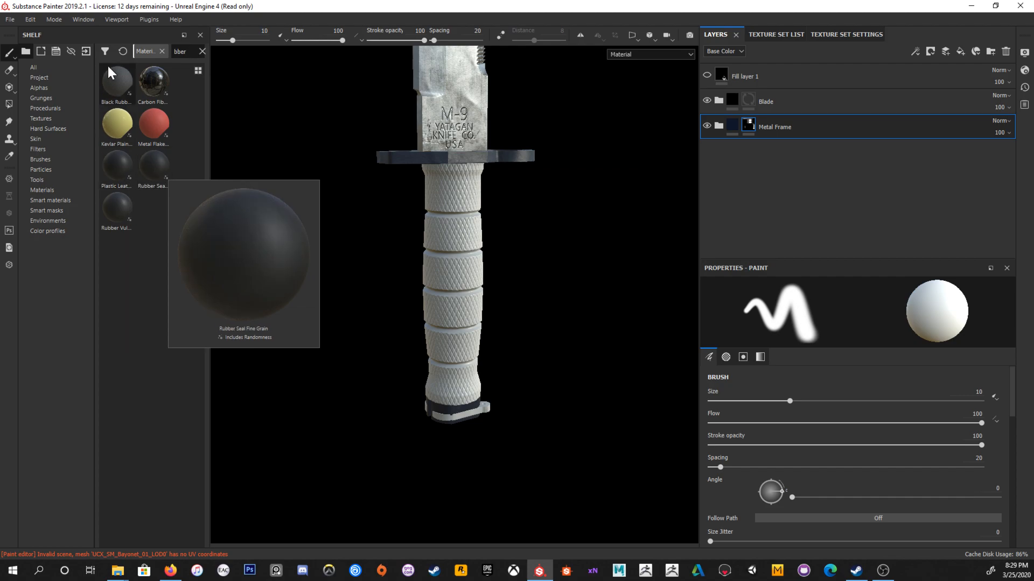
mouse_move(118, 83)
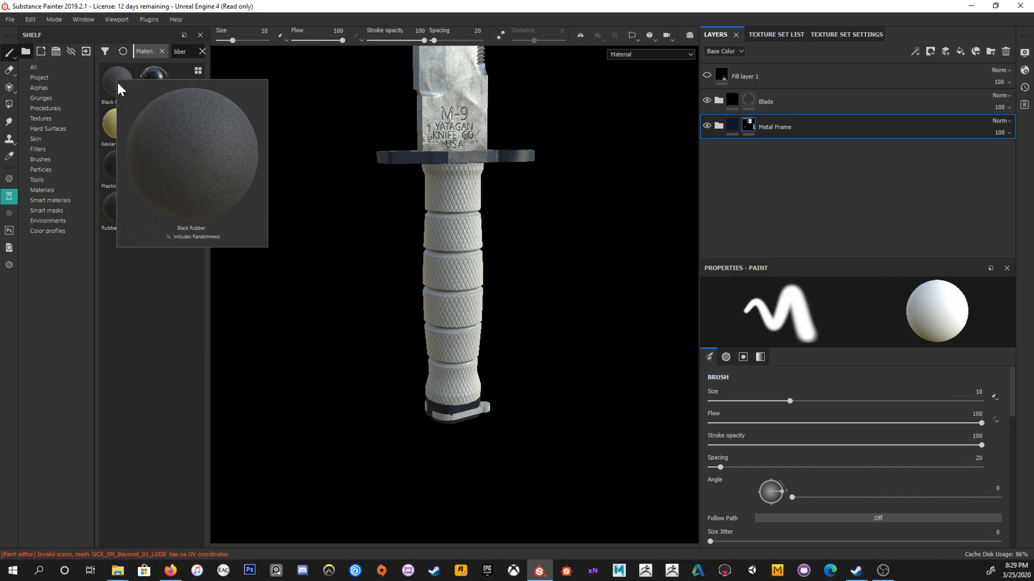
left_click_drag(119, 80, 844, 147)
left_click_drag(489, 146, 567, 267, "alt")
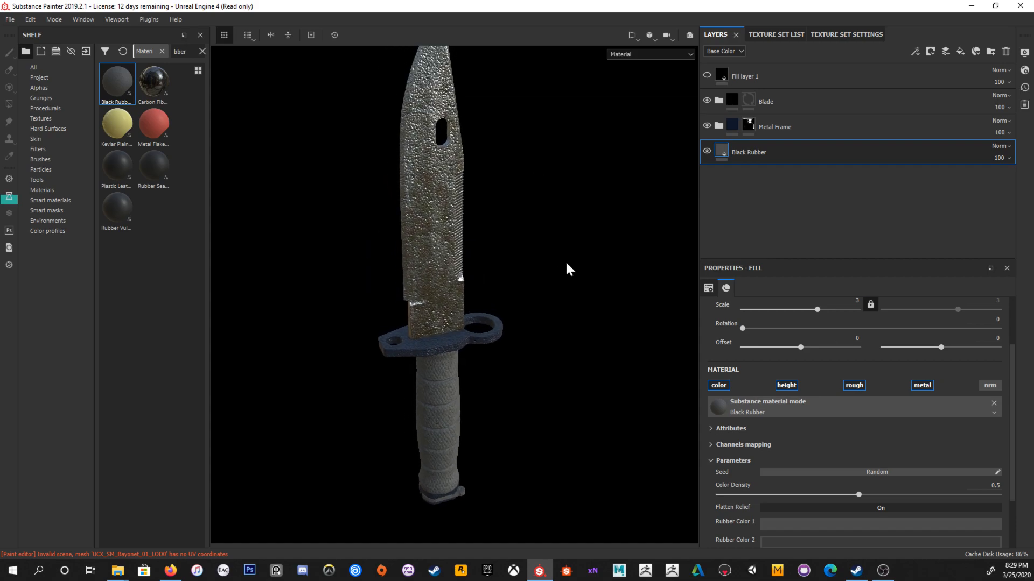
Step: Try a black mask on the Black Rubber layer, remove it, and examine the unmasked rubber across the whole bayonet
left_click(931, 52)
left_click(968, 69)
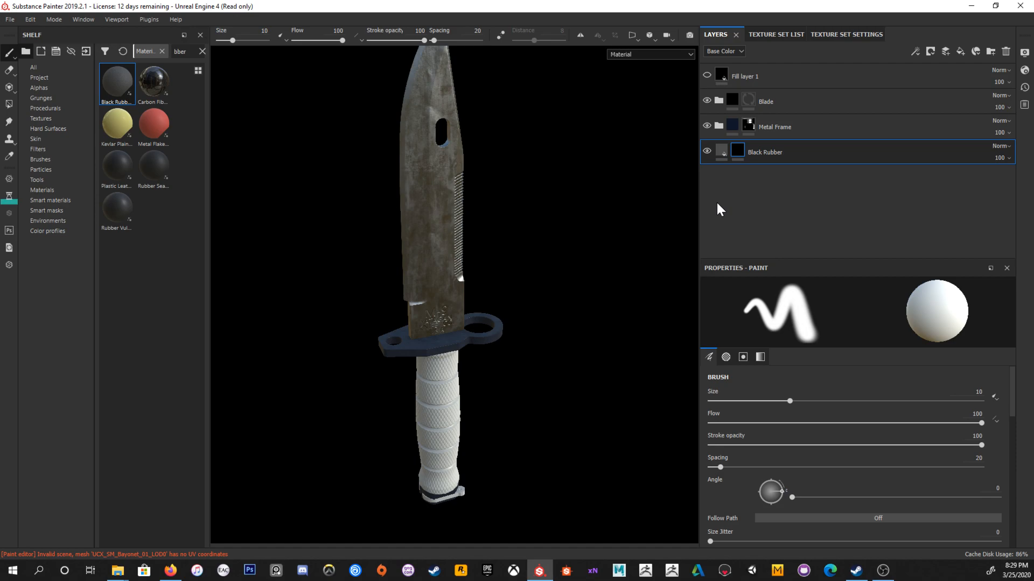
right_click(737, 151)
left_click(764, 280)
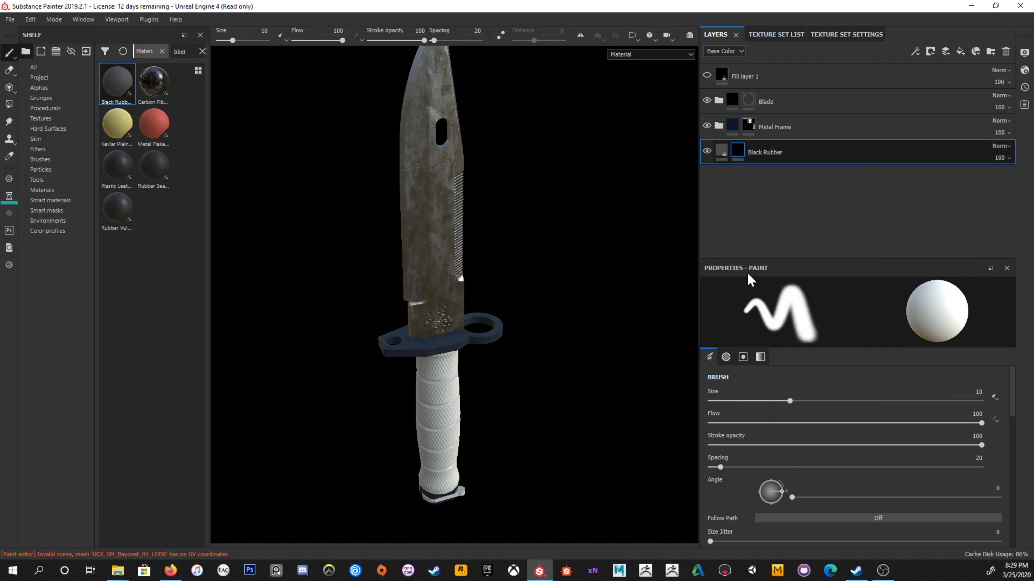
scroll(485, 247, "up", 1)
left_click_drag(550, 259, 530, 206, "alt")
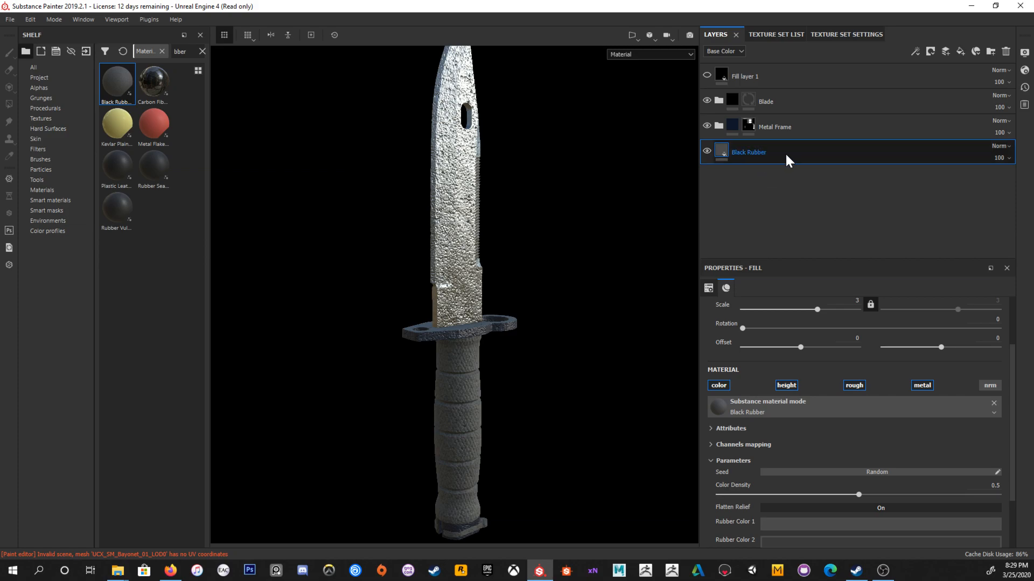
left_click_drag(609, 279, 512, 243, "alt")
scroll(524, 208, "up", 2)
mouse_move(523, 207)
right_mouse_down("shift")
mouse_move(581, 217)
mouse_move(541, 220)
right_mouse_up("shift")
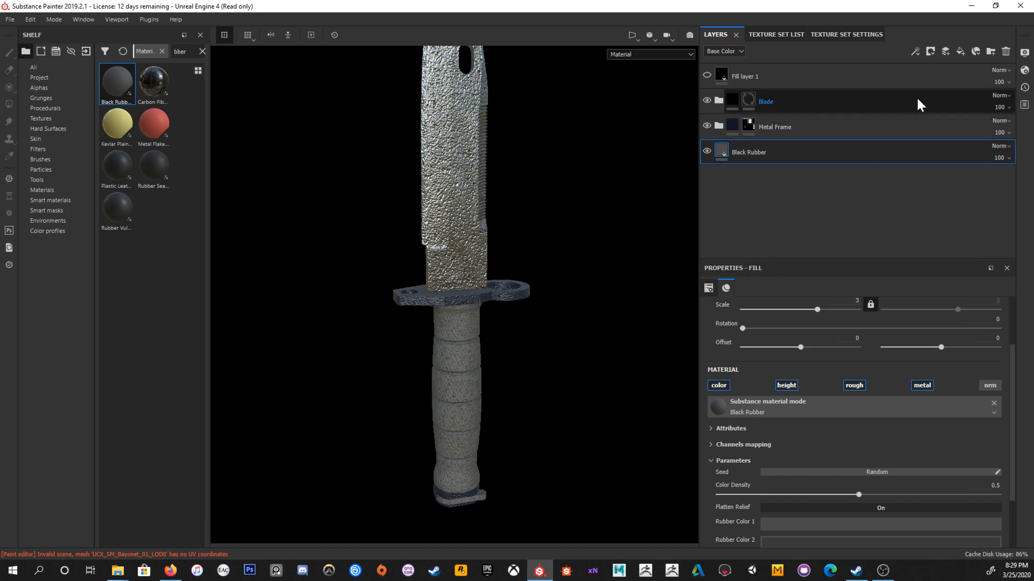
Step: Add a black mask to the Black Rubber layer and reveal the grip in it using mesh fill with color 1
left_click(930, 51)
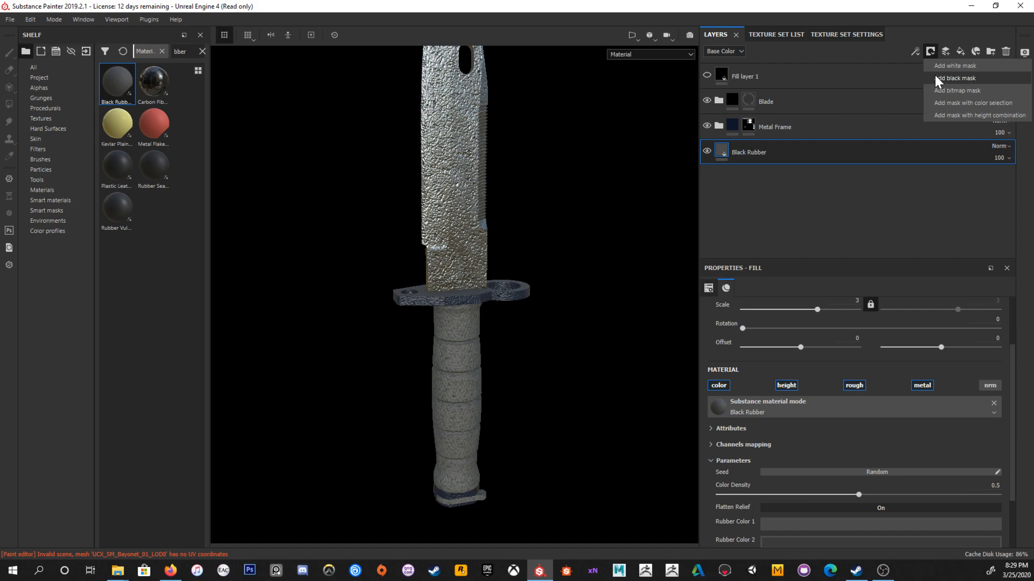
left_click(935, 80)
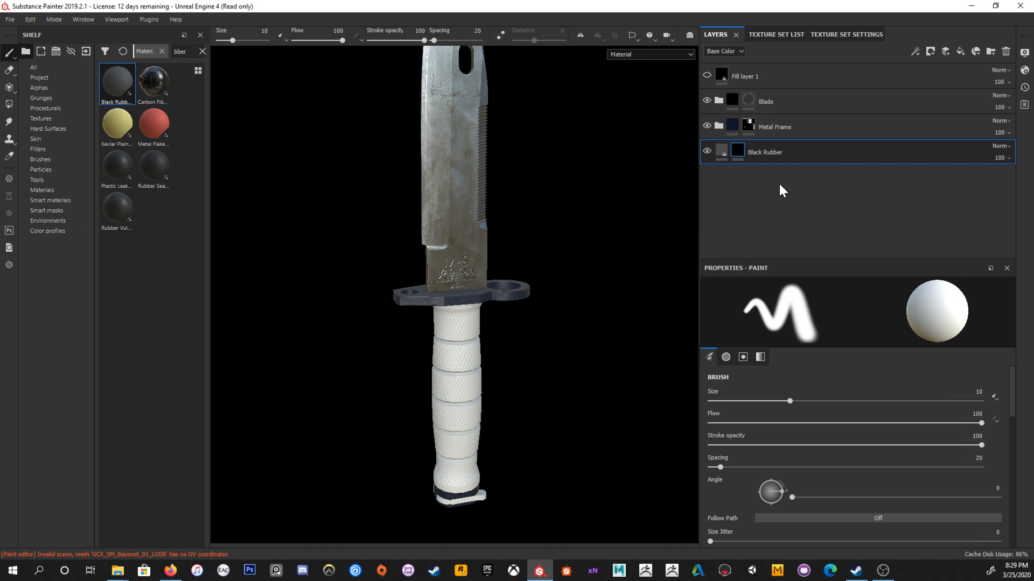
key("4")
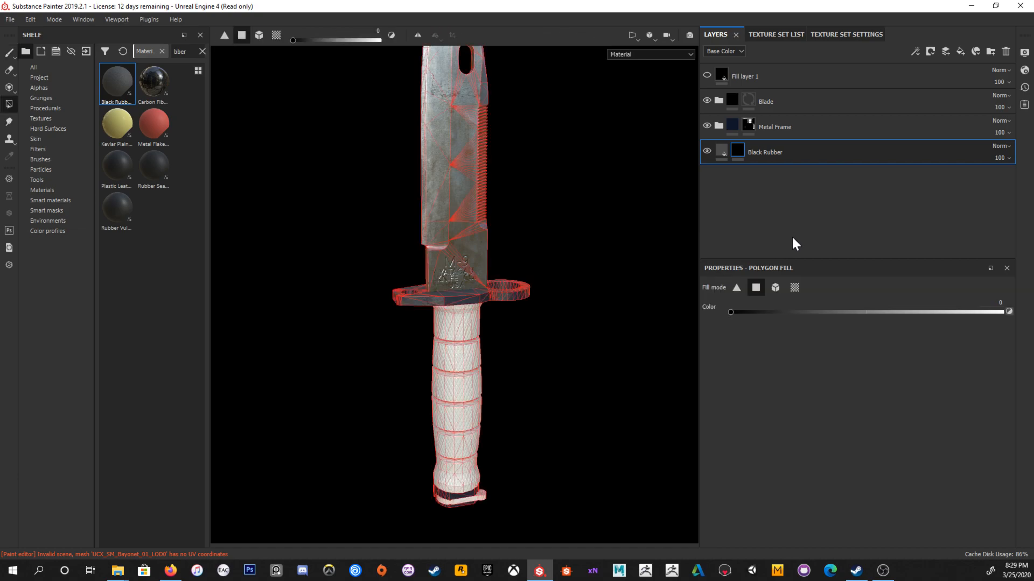
left_click_drag(730, 312, 1009, 313)
left_click(795, 289)
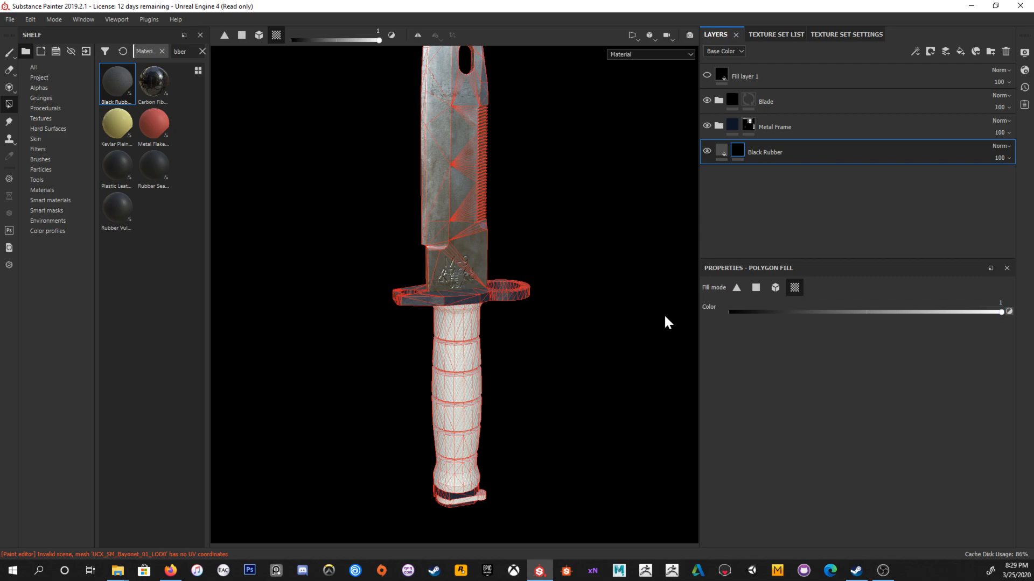
left_click(777, 289)
middle_click_drag(484, 371, 490, 262, "alt")
left_click(488, 258)
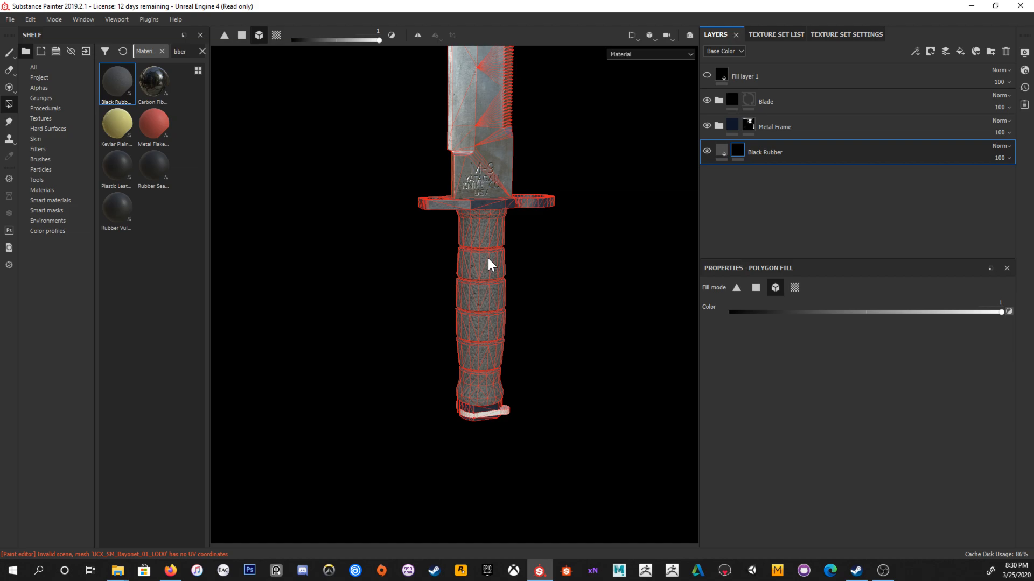
Step: Examine the rubber grip from several angles and switch back to the Paint tool to see it without the wireframe
right_click_drag(517, 249, 594, 376, "alt")
left_click_drag(595, 375, 613, 321, "alt")
right_click_drag(613, 320, 389, 263, "alt")
left_click_drag(389, 263, 446, 269, "alt")
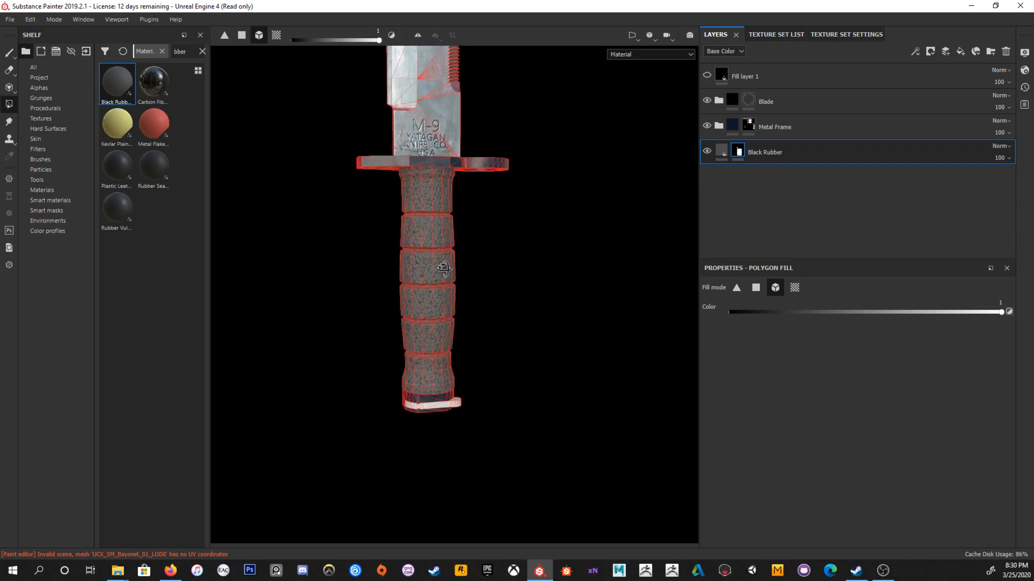
right_click_drag(436, 196, 575, 274, "alt")
key("1")
right_click_drag(600, 307, 535, 217, "alt")
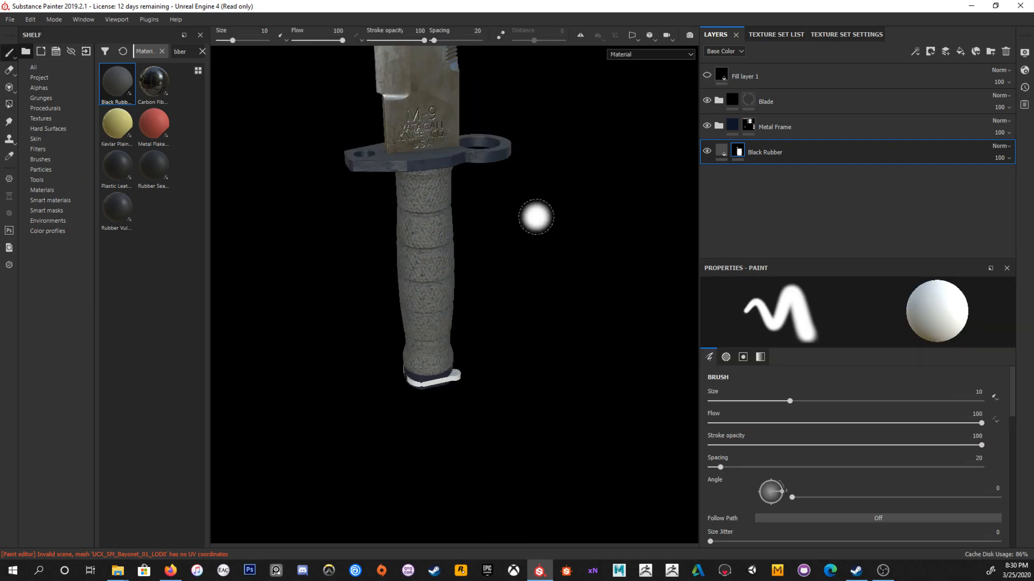
Step: Create a layer folder named Grip and move the Black Rubber layer into it
middle_click_drag(536, 217, 570, 283, "alt")
left_click(721, 152)
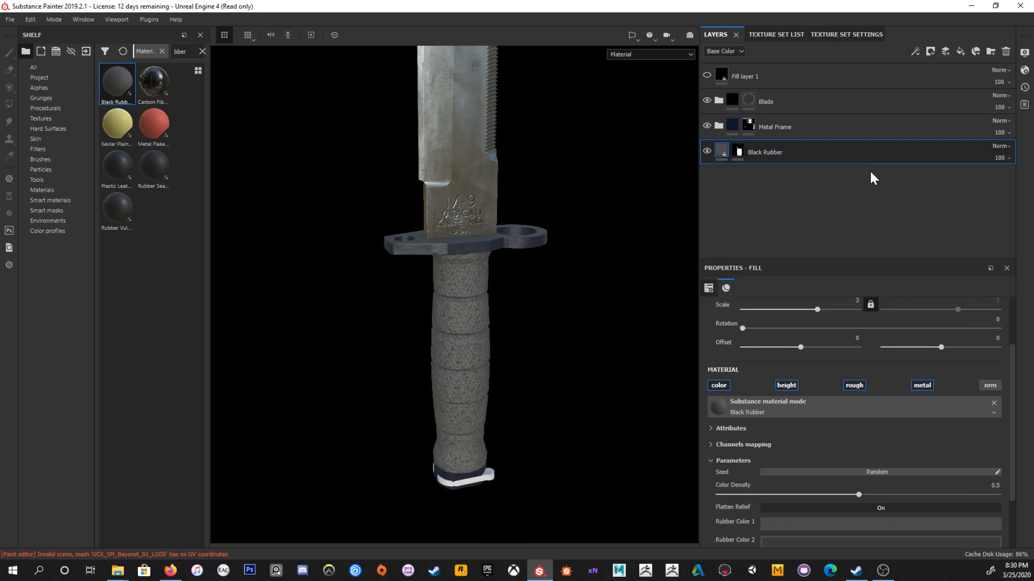
right_click_drag(573, 214, 474, 292, "alt")
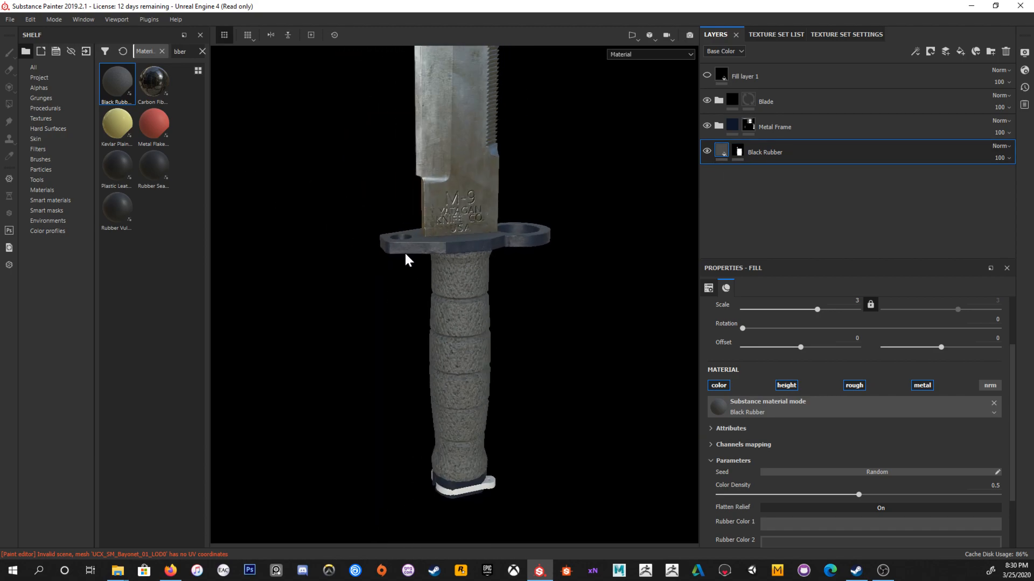
left_click(990, 51)
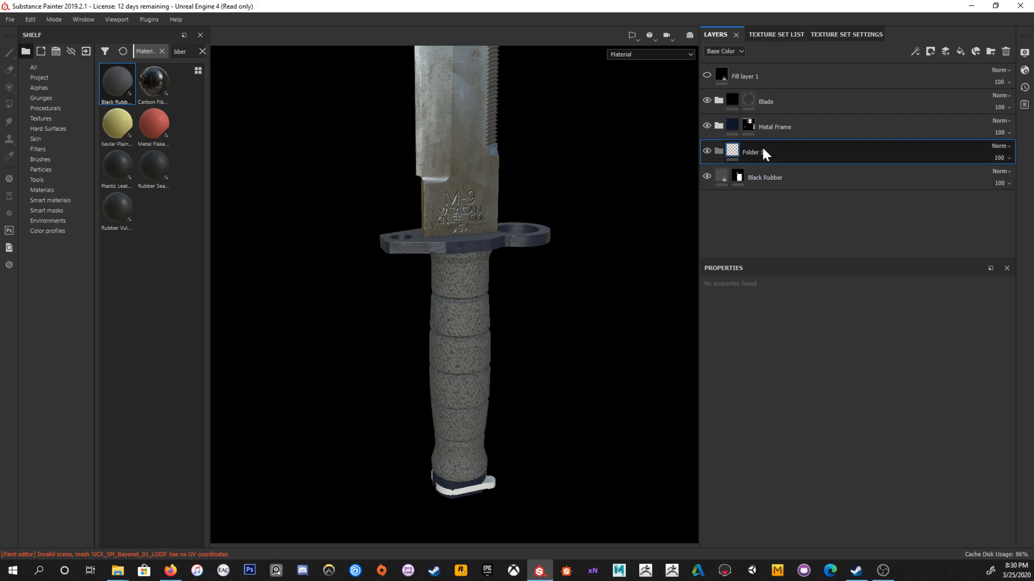
type("Grip")
key("Return")
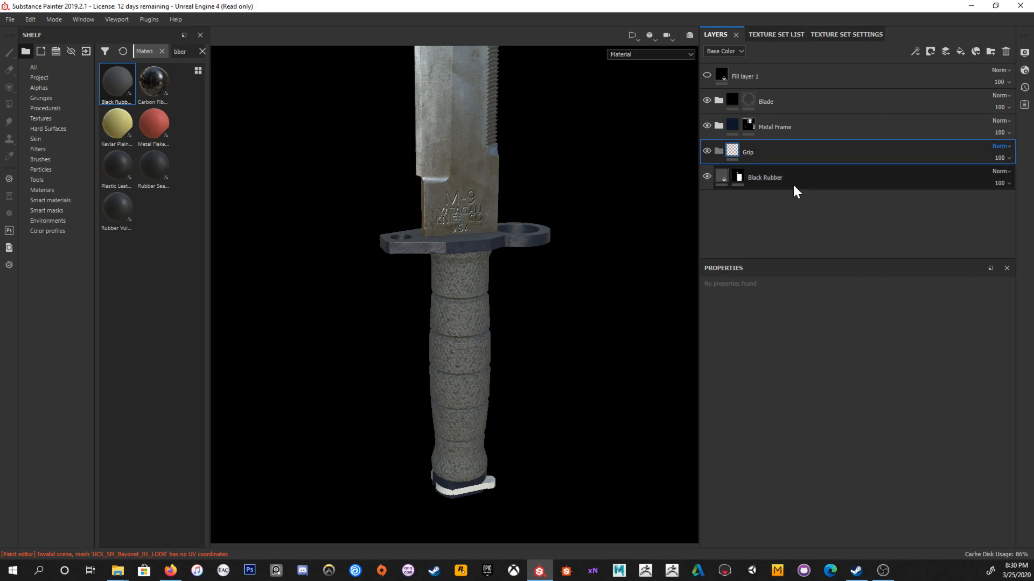
left_click(765, 179)
left_click_drag(763, 177, 778, 152)
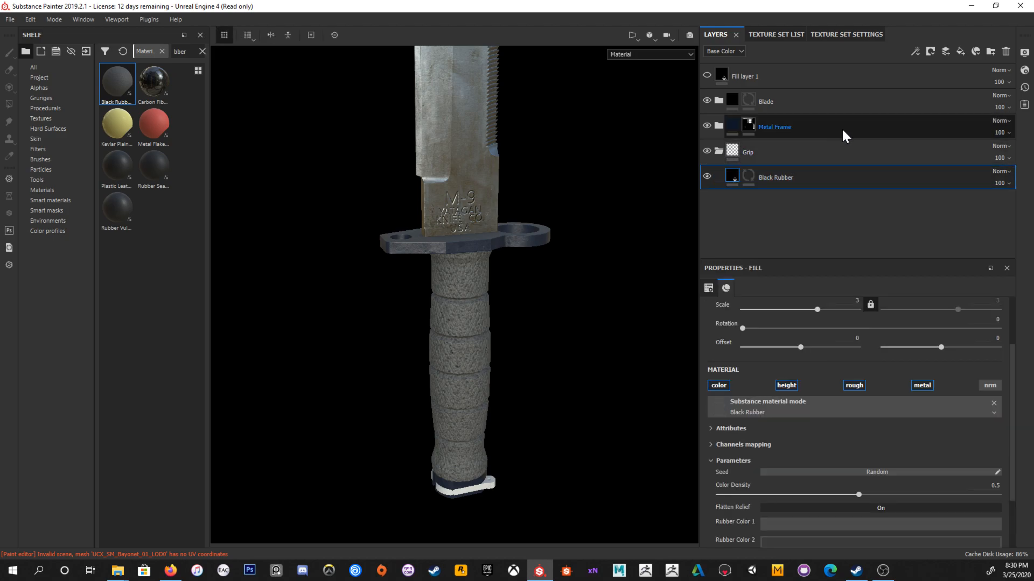
left_click(791, 154)
Step: Copy the Black Rubber layer's mask, add a black mask to the Grip folder, and paste the copied mask into it
left_click(741, 178)
right_click(748, 175)
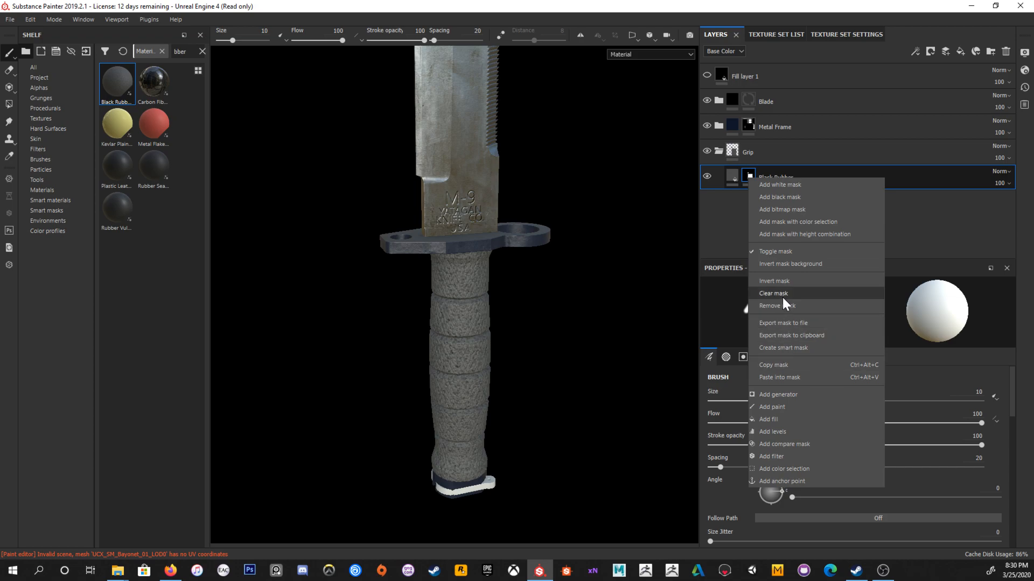
left_click(787, 365)
left_click(754, 154)
left_click(931, 52)
left_click(929, 78)
right_click(748, 147)
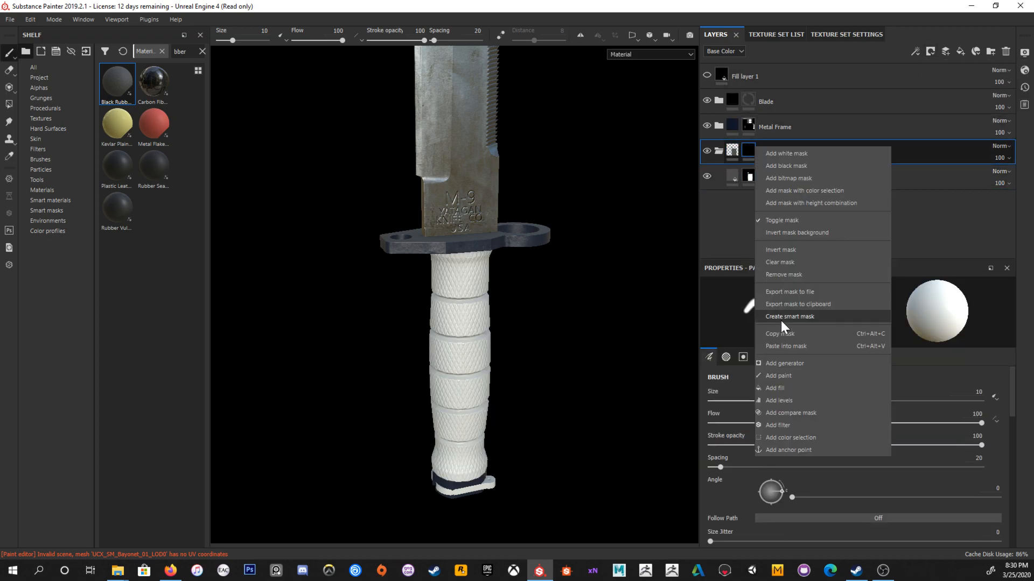
left_click(790, 347)
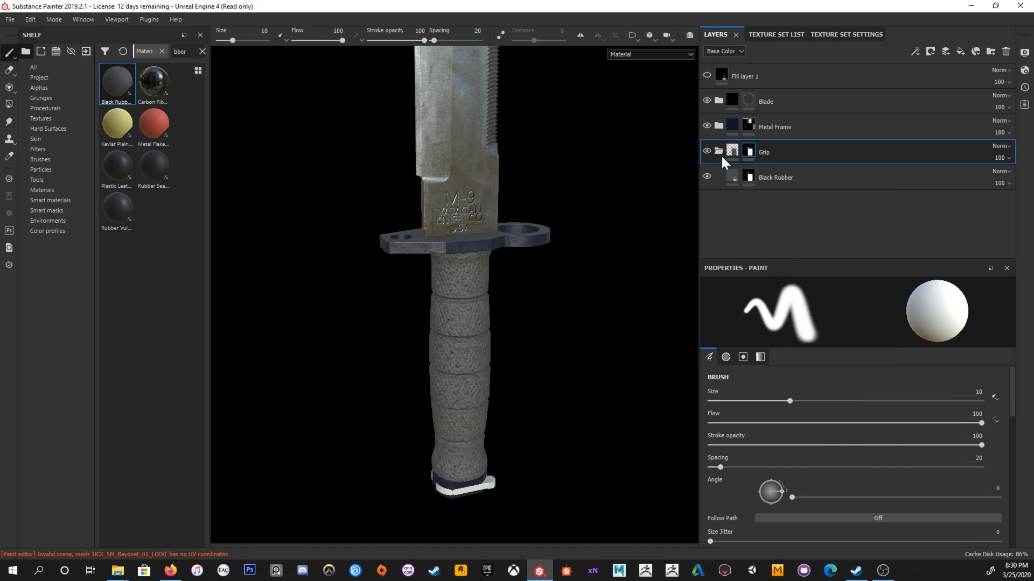
Step: Darken Rubber Color 1 of the Black Rubber fill to a near-black grey
left_click(732, 174)
scroll(779, 459, "down", 2)
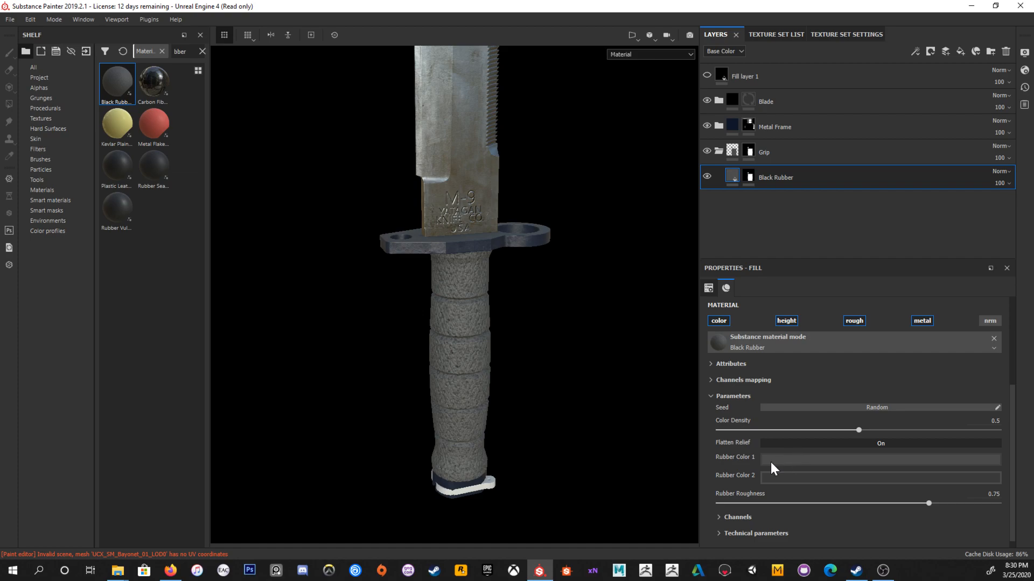
left_click(803, 461)
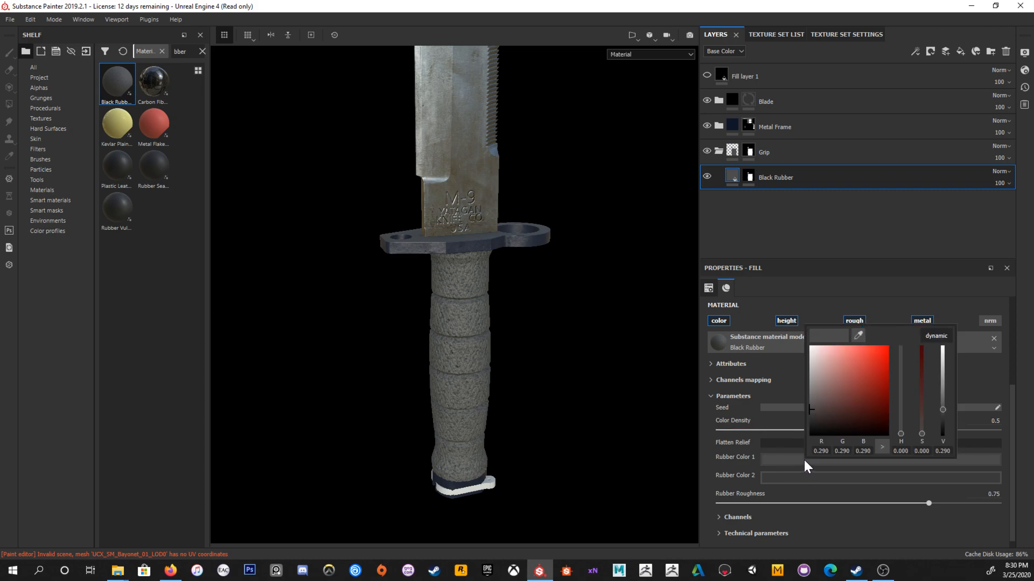
mouse_move(877, 360)
left_mouse_down()
mouse_move(868, 364)
mouse_move(886, 359)
mouse_move(890, 394)
mouse_move(843, 402)
mouse_move(804, 392)
mouse_move(806, 433)
left_mouse_up()
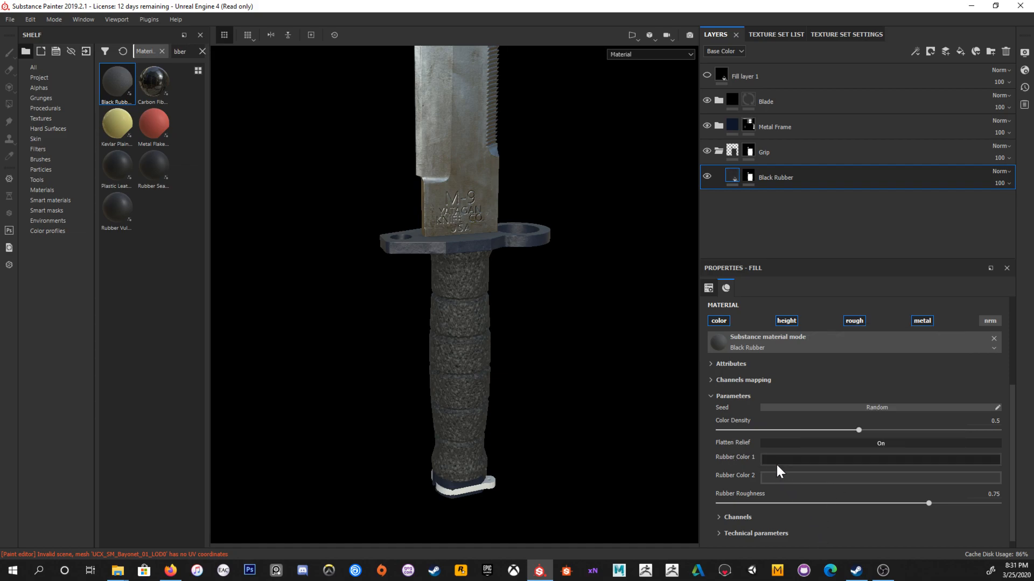
Step: Darken Rubber Color 2 of the Black Rubber fill to a dark grey with a value of 0.186
scroll(425, 327, "up", 3)
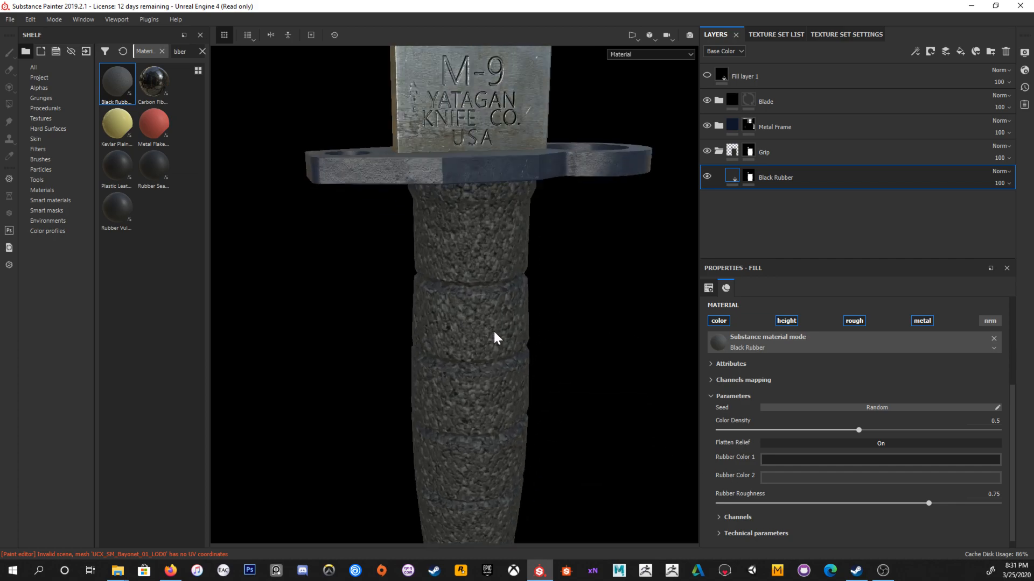
left_click(778, 477)
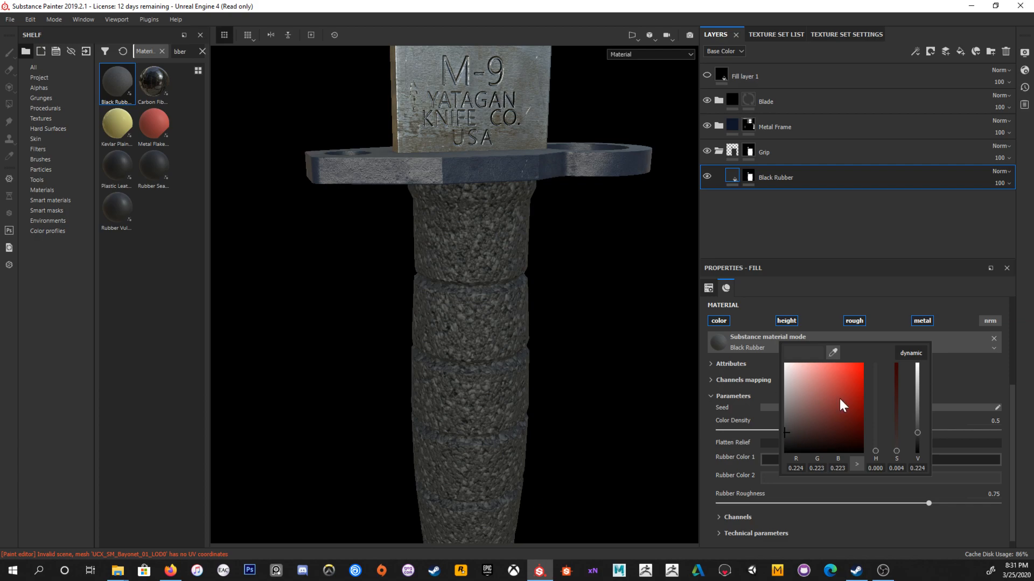
mouse_move(922, 434)
left_mouse_down()
mouse_move(921, 445)
mouse_move(932, 437)
left_mouse_up()
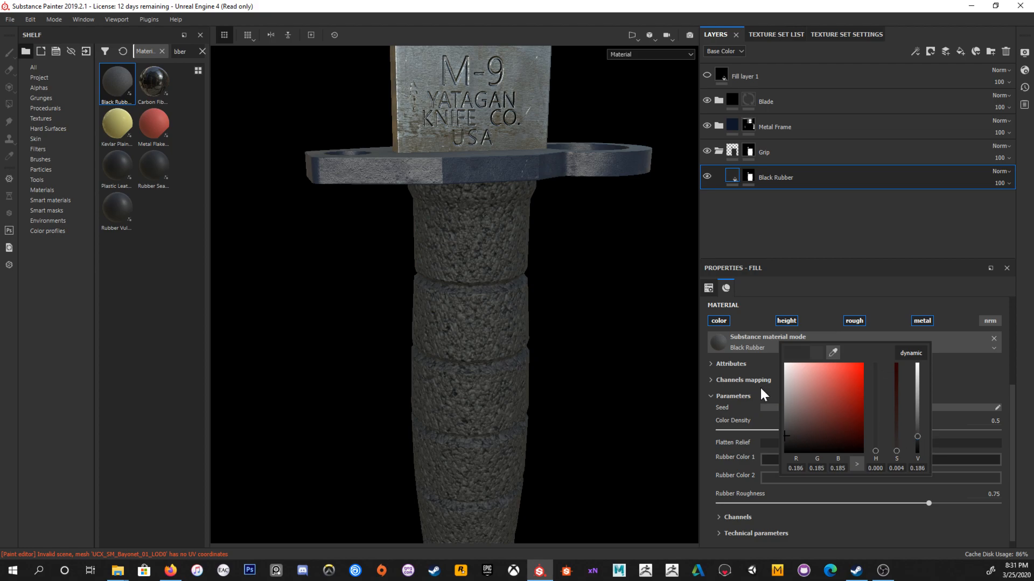
left_click(704, 419)
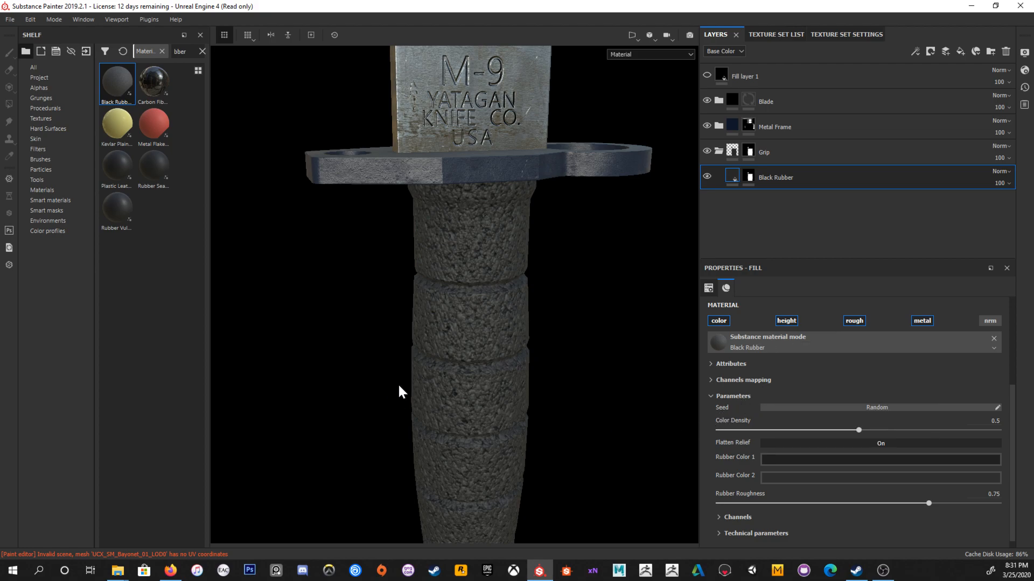
Step: Set the UV scale of the Black Rubber fill to 5
scroll(472, 359, "up", 4)
scroll(515, 348, "down", 5)
scroll(551, 351, "down", 3)
scroll(551, 351, "up", 5)
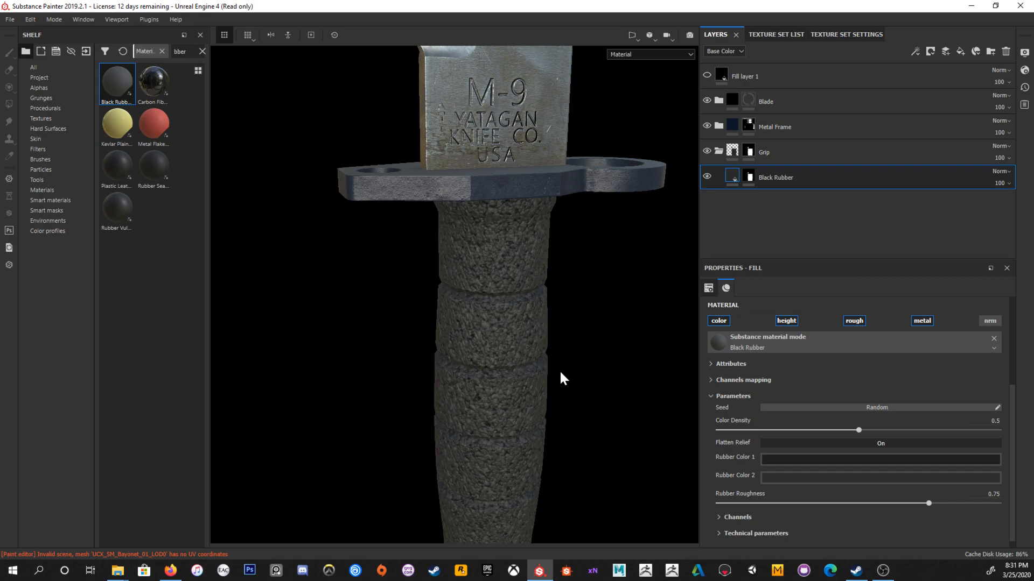
scroll(560, 377, "up", 2)
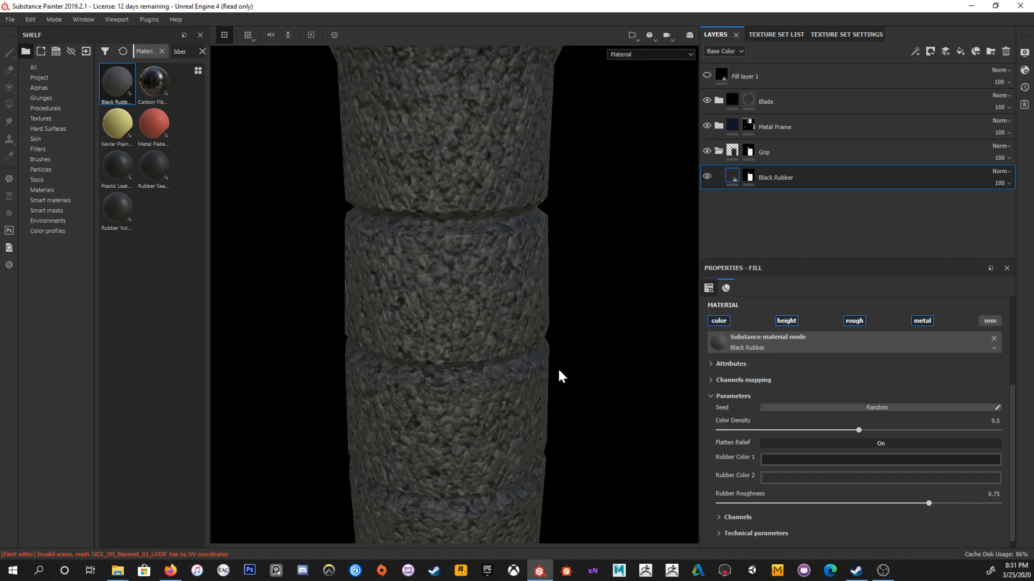
scroll(554, 363, "down", 3)
scroll(774, 401, "up", 3)
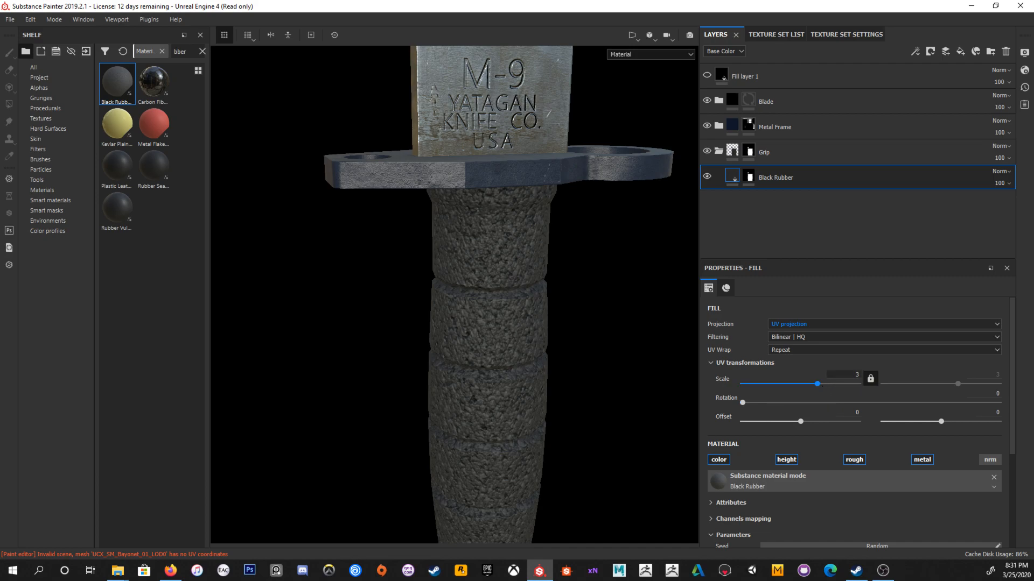
left_click_drag(851, 375, 934, 375)
type("5")
key("Return")
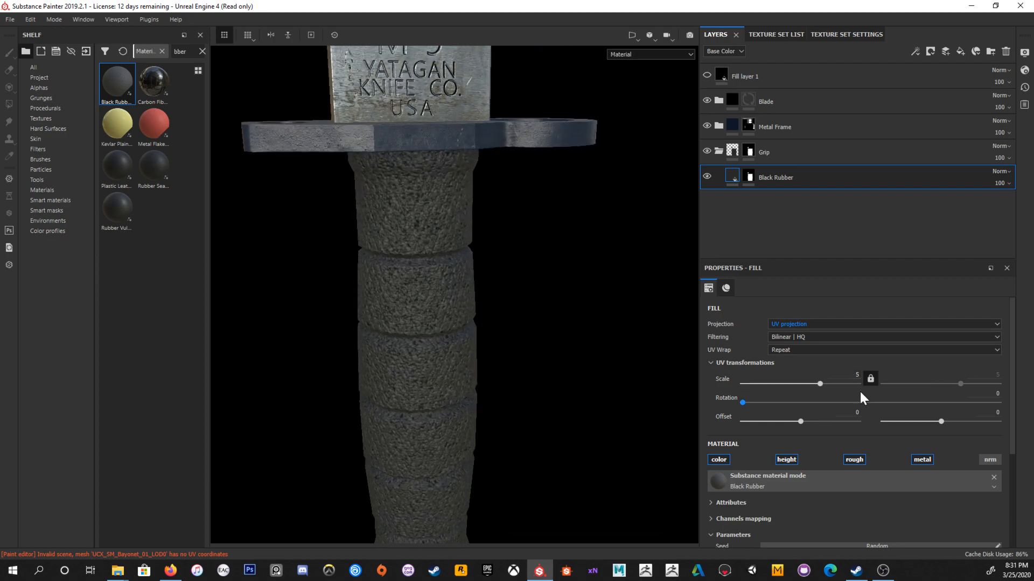
Step: Set the UV scale of the Black Rubber fill to 8 and check the texture on the grip
left_click(854, 376)
key("BackSpace")
type("8")
key("Return")
right_click_drag(543, 346, 451, 331, "alt")
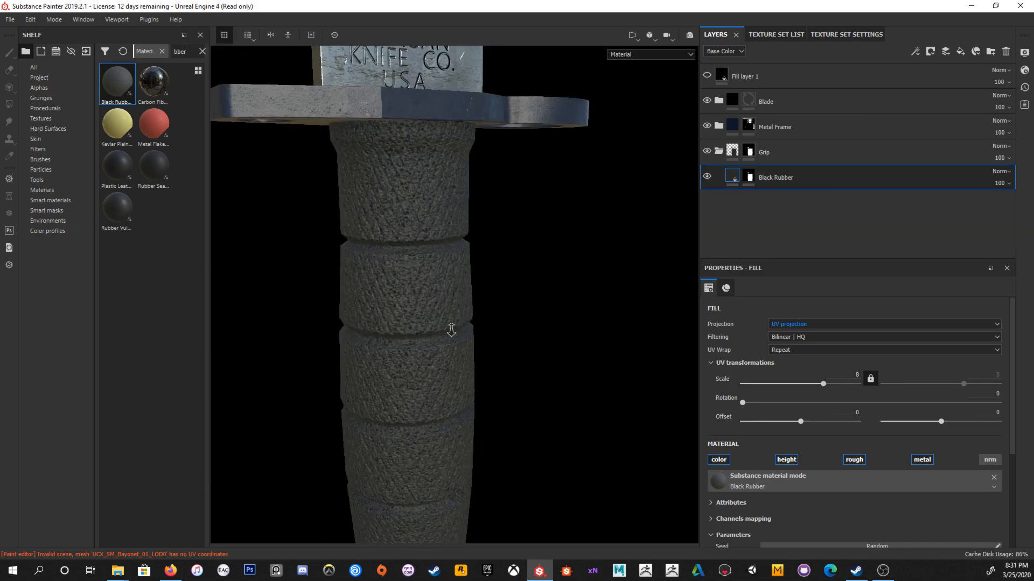
left_click_drag(452, 330, 528, 333, "alt")
right_click_drag(528, 332, 639, 420, "alt")
middle_click_drag(639, 420, 588, 392, "alt")
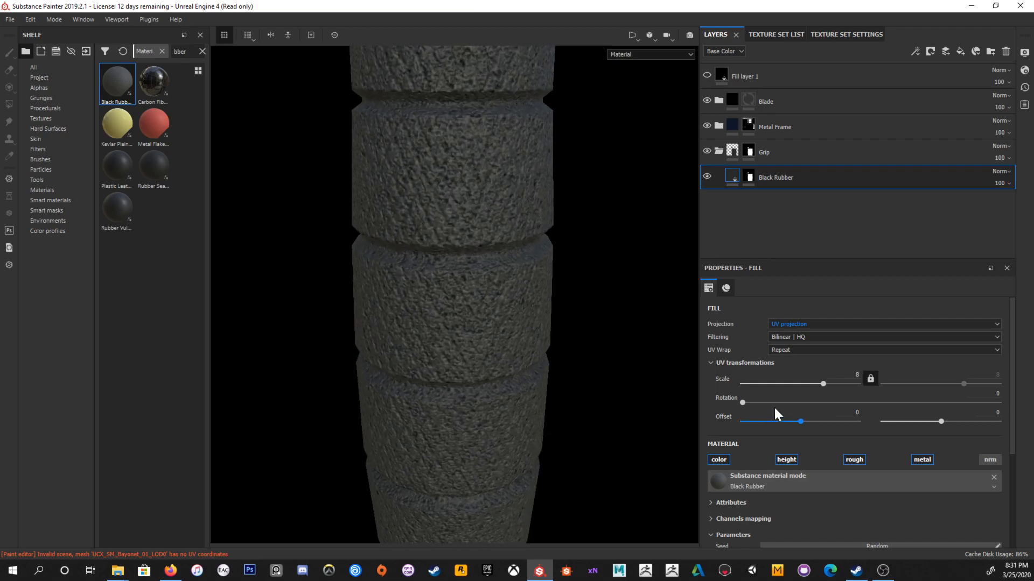
Step: Raise the Black Rubber material's Height Position technical parameter to 0.94, then collapse the Grip folder
scroll(794, 367, "down", 3)
scroll(819, 409, "down", 2)
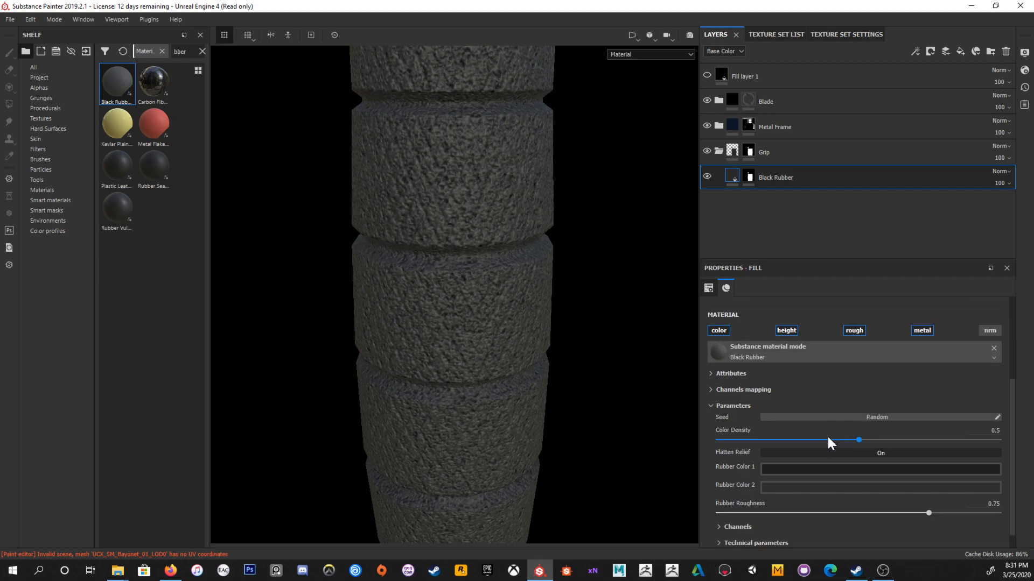
left_click(755, 525)
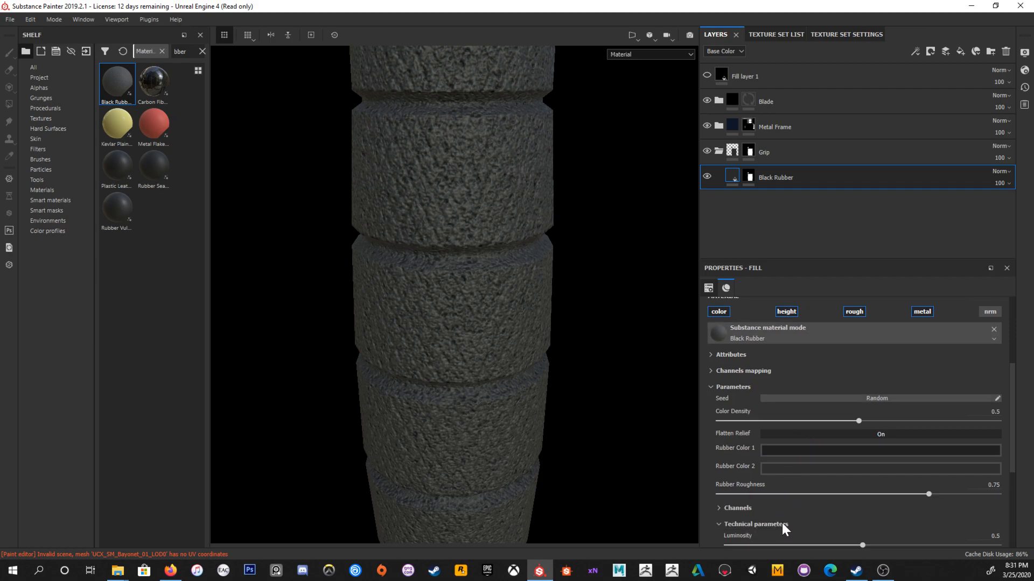
scroll(788, 500, "down", 4)
scroll(792, 457, "down", 2)
scroll(769, 458, "up", 5)
scroll(808, 458, "down", 5)
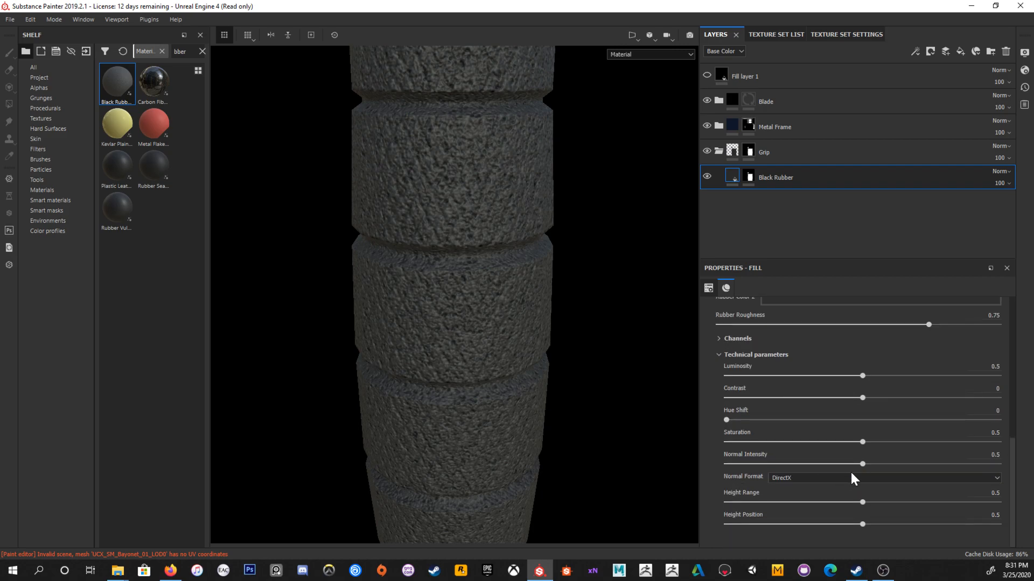
left_click(854, 524)
left_click_drag(812, 528, 961, 523)
left_click_drag(836, 542, 981, 538)
scroll(420, 316, "down", 5)
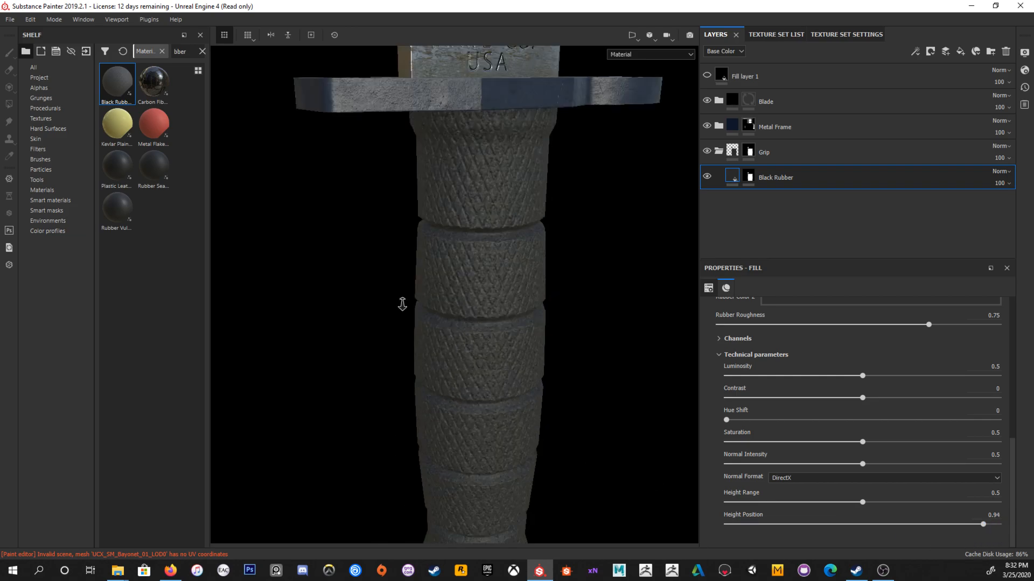
left_click_drag(586, 340, 556, 376, "alt")
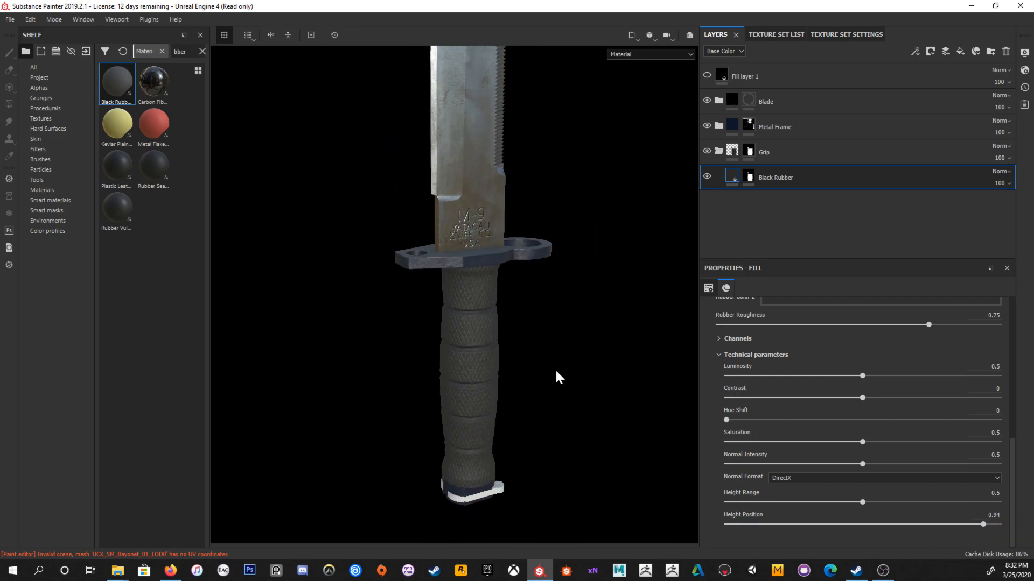
left_click(719, 150)
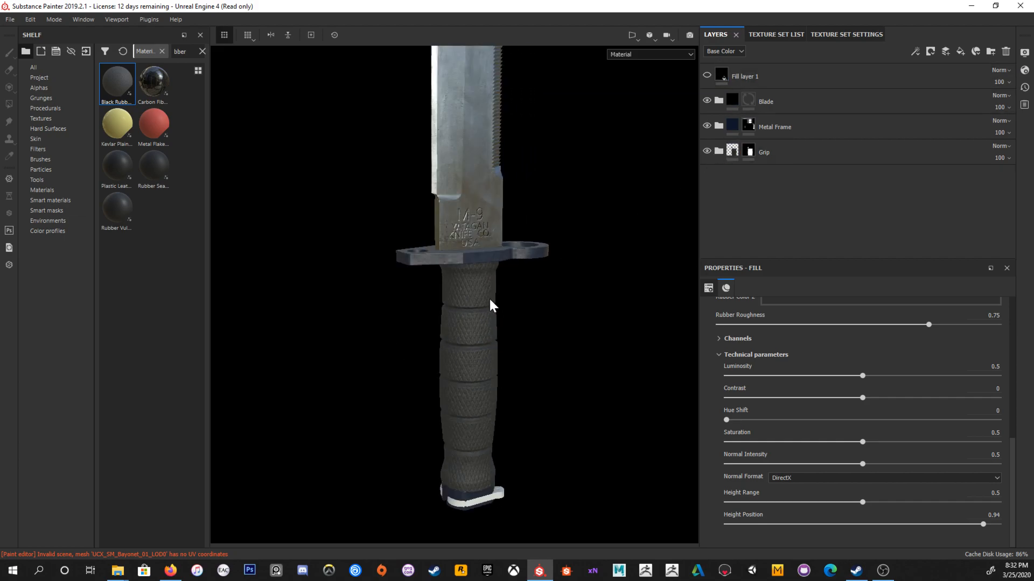
Step: Add the Aluminium Cut material as a new fill layer below the Grip folder and check it on the pommel
middle_click_drag(496, 330, 482, 148, "alt")
scroll(517, 269, "up", 3)
left_click_drag(546, 386, 300, 318, "alt")
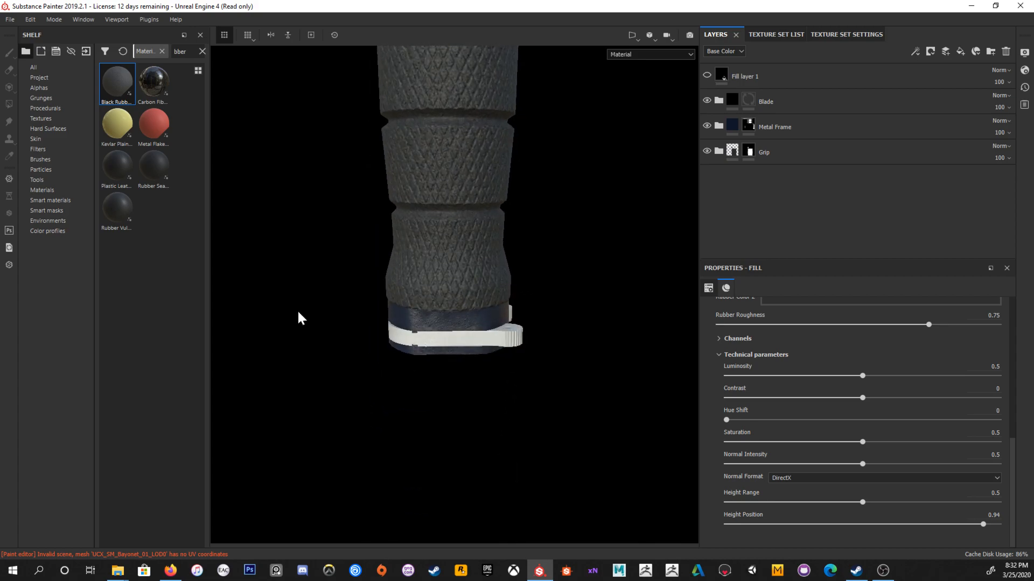
left_click(62, 192)
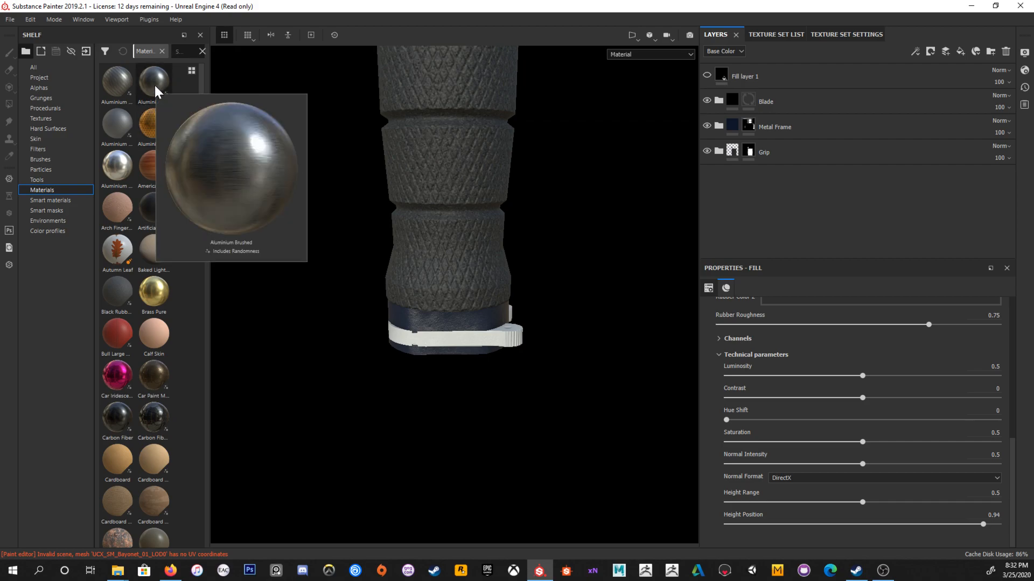
mouse_move(119, 128)
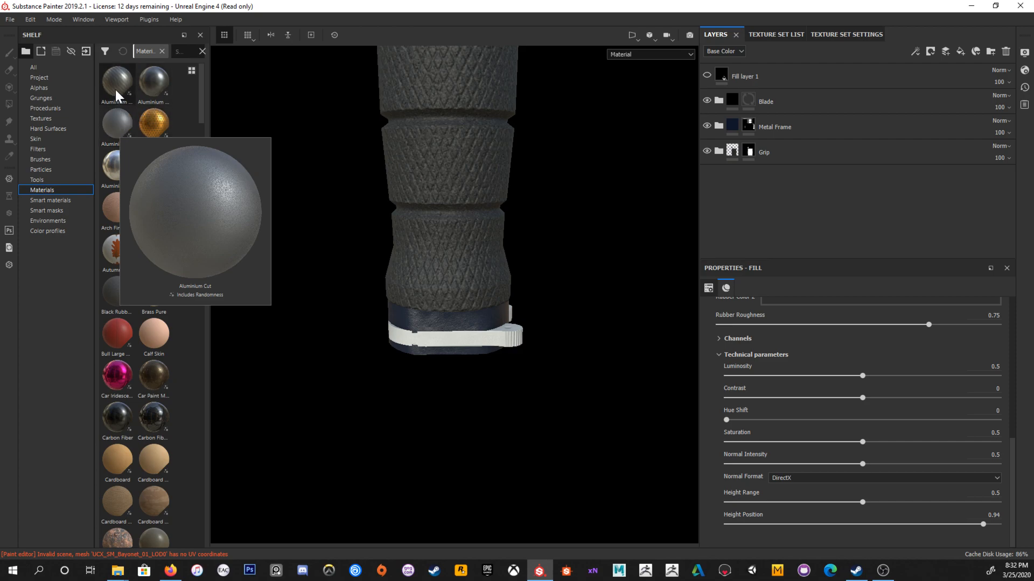
mouse_move(115, 89)
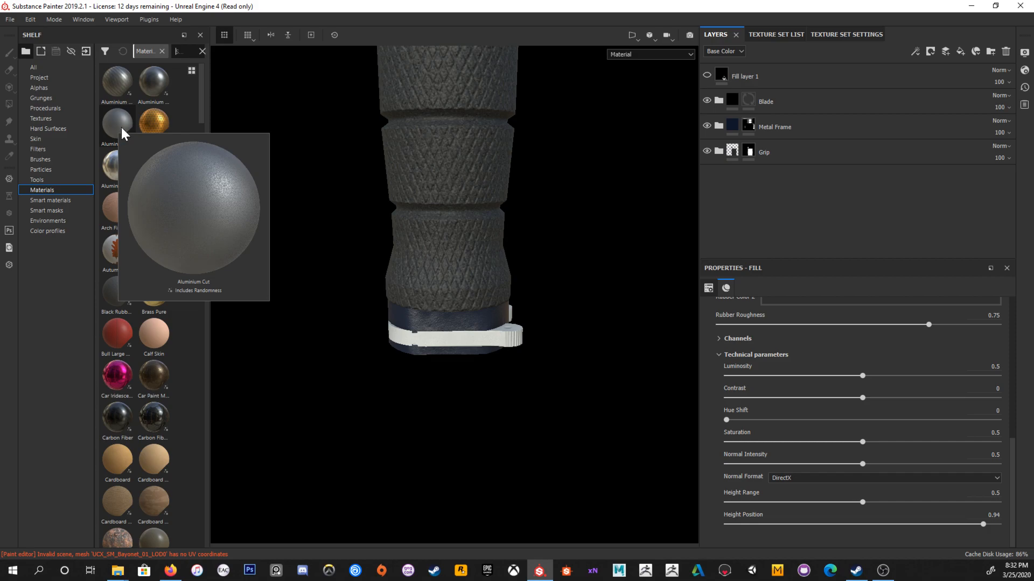
mouse_move(163, 124)
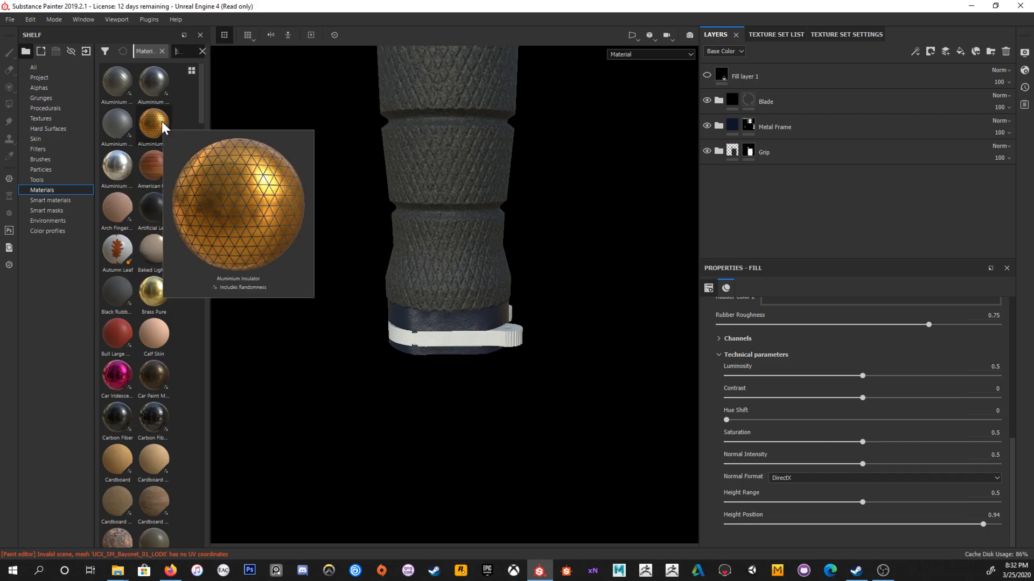
mouse_move(200, 109)
left_mouse_down()
mouse_move(201, 120)
mouse_move(200, 102)
left_mouse_up()
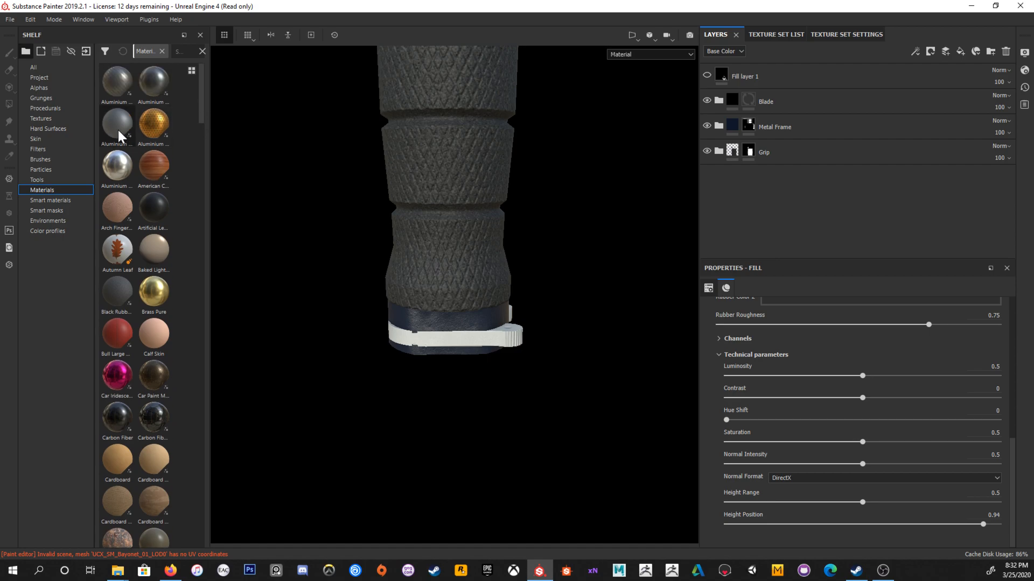
mouse_move(118, 130)
left_click_drag(118, 131, 763, 209)
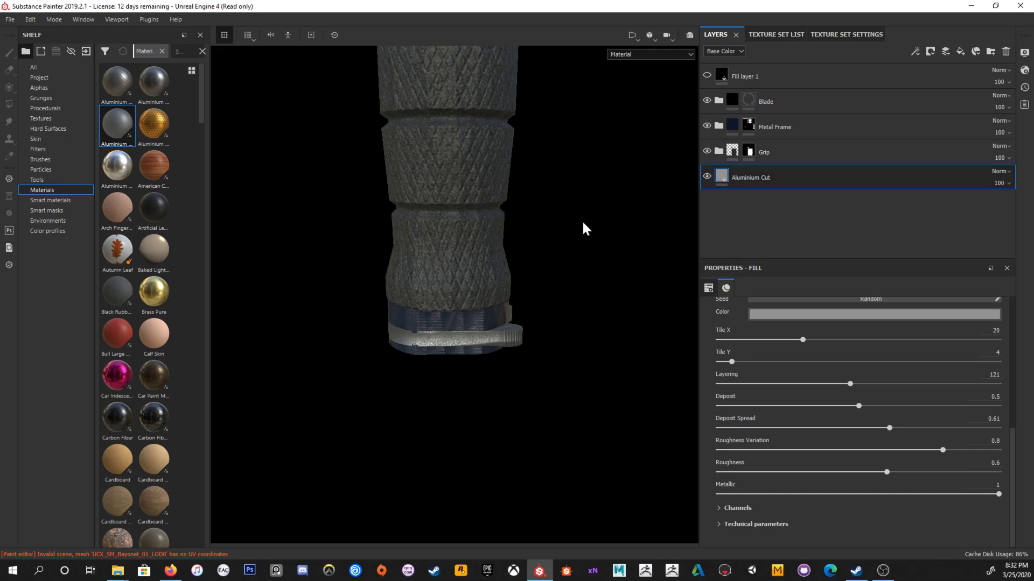
left_click_drag(609, 327, 496, 279, "alt")
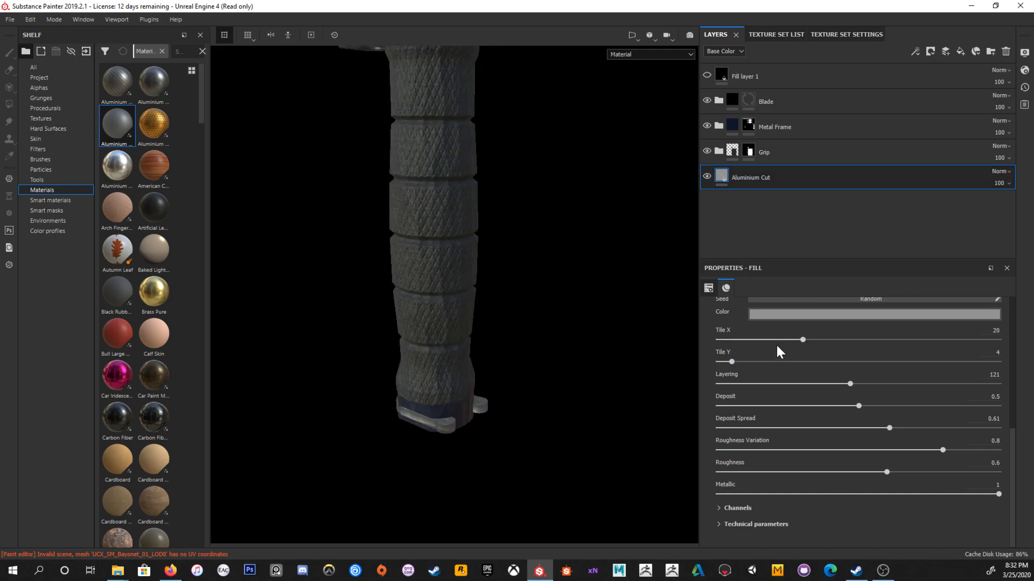
Step: Check the Aluminium Cut fill on the pommel up close and delete that layer
scroll(775, 347, "up", 5)
left_click_drag(826, 384, 827, 384)
left_click_drag(461, 358, 525, 282, "alt")
right_click_drag(525, 283, 506, 352, "alt")
key("Delete")
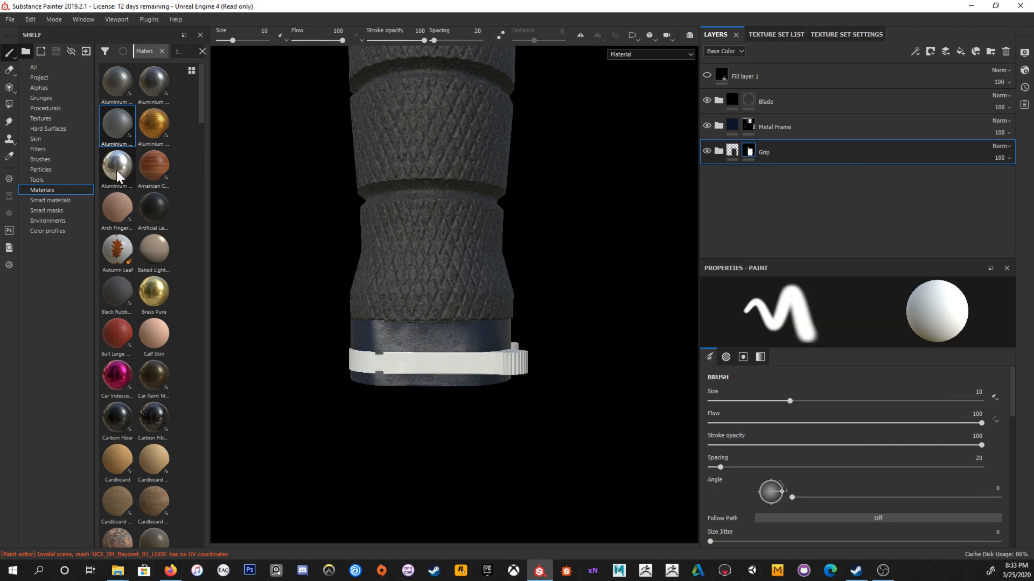
Step: Add the Aluminium Brushed material as a new fill layer below the Grip folder and check it on the pommel
mouse_move(159, 80)
mouse_move(158, 80)
left_mouse_down()
mouse_move(789, 201)
mouse_move(797, 224)
left_mouse_up()
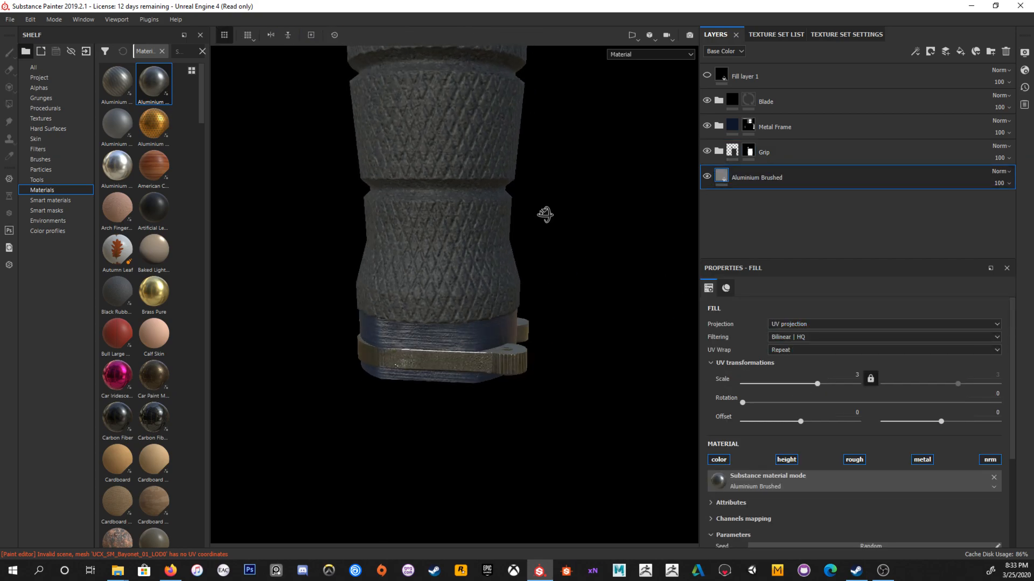
middle_click_drag(544, 215, 577, 347, "alt")
scroll(579, 348, "down", 2)
Step: Put the Aluminium Brushed layer into a new folder named Metal Thing
left_click(990, 51)
left_click(771, 202)
left_click_drag(772, 204, 810, 179)
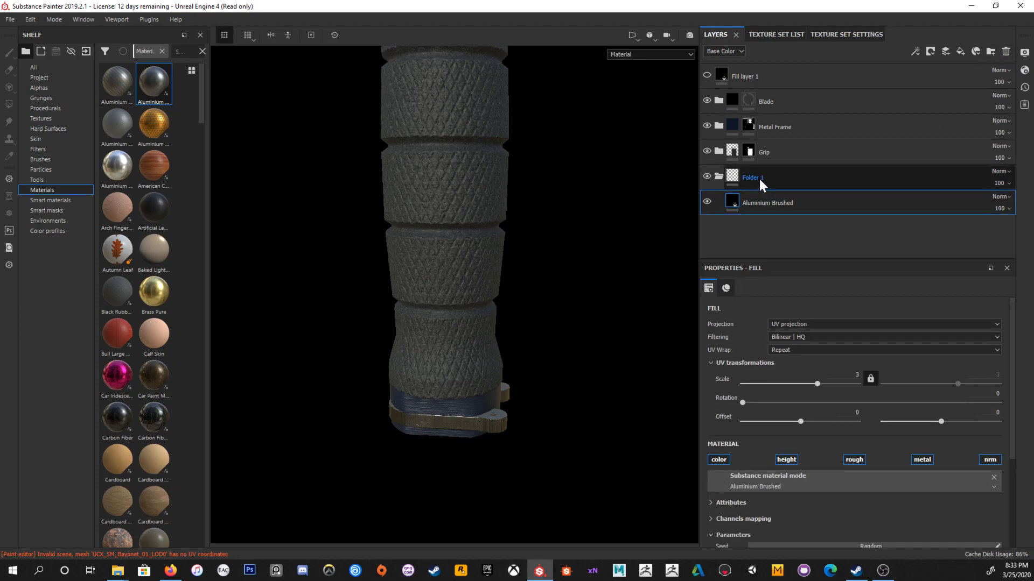
double_click(757, 177)
type("Metal")
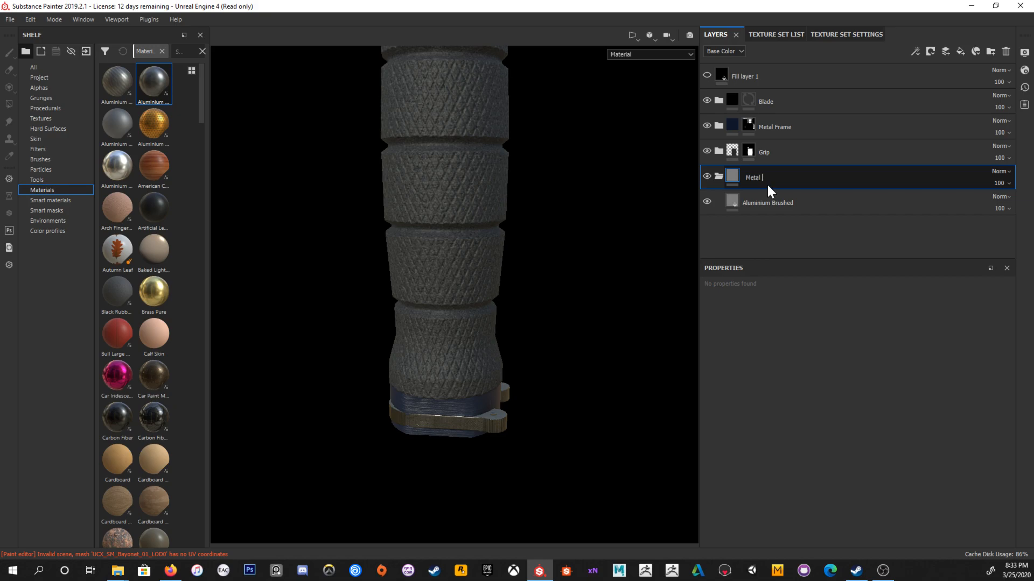
type(" Thing")
key("Return")
left_click(842, 201)
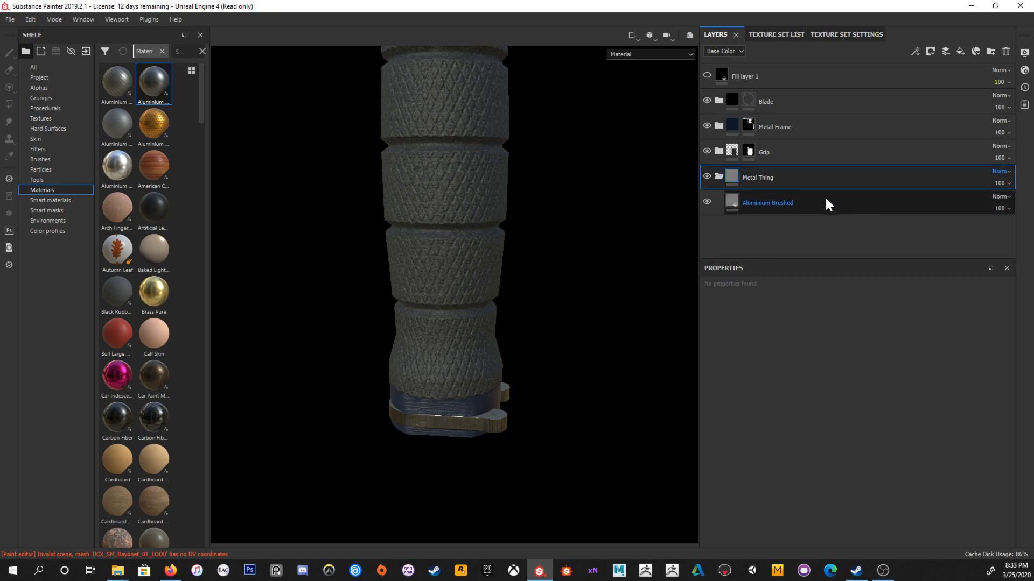
Step: Add a black mask to the Metal Thing folder and reveal the pommel latch with a mesh-mode Polygon Fill
left_click(797, 180)
left_click(931, 51)
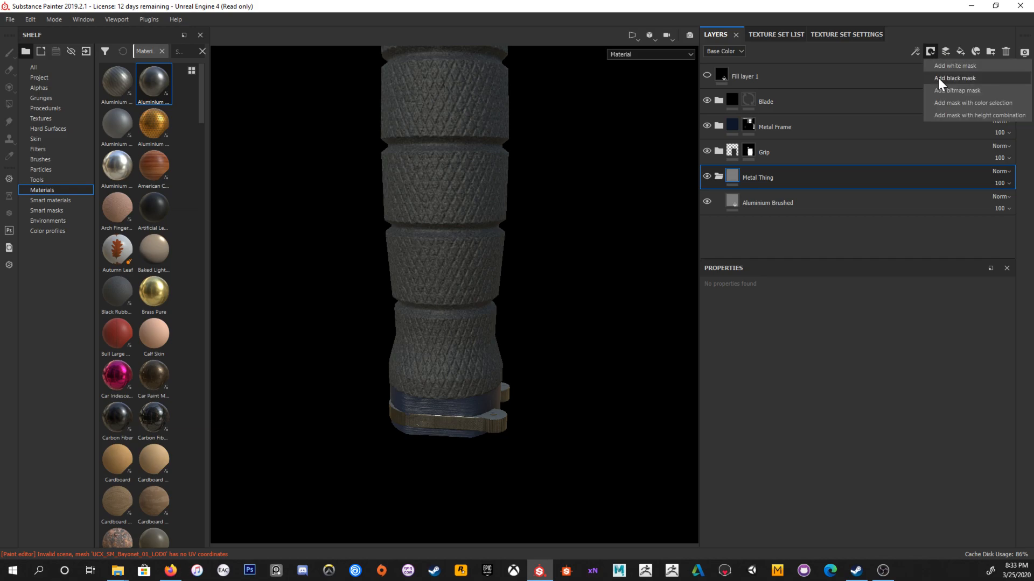
left_click(937, 78)
key("4")
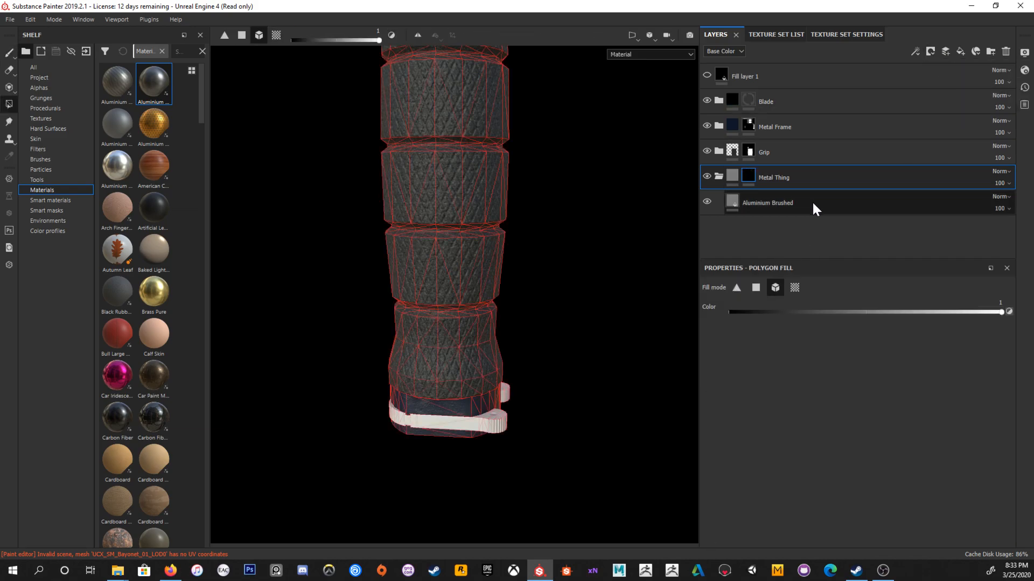
left_click(795, 287)
left_click(776, 288)
left_click(502, 428)
right_click_drag(575, 395, 539, 235, "alt")
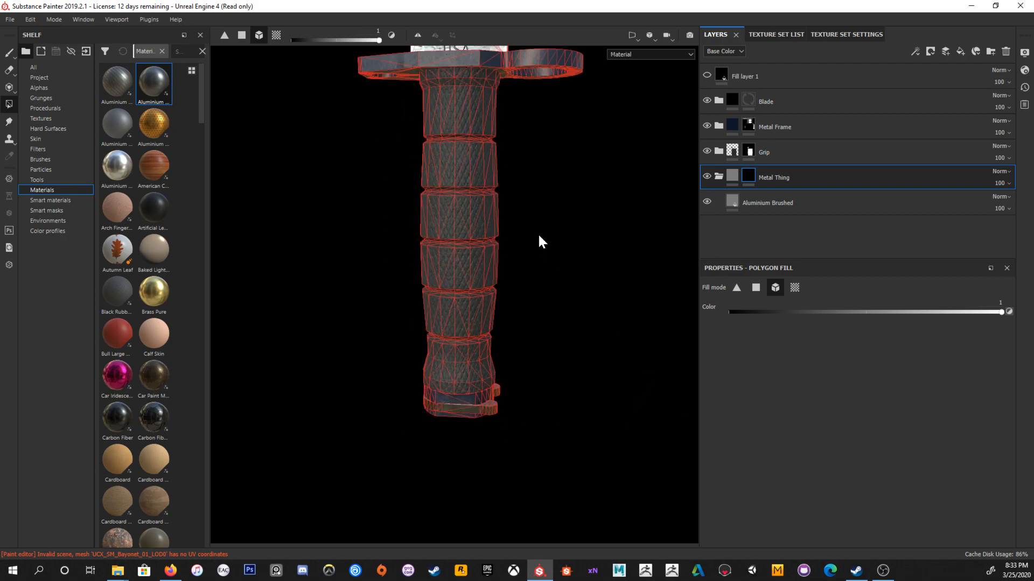
Step: Switch back to the Paint tool, check the whole bayonet, and collapse the Metal Thing folder
key("1")
mouse_move(547, 233)
left_mouse_down("alt")
mouse_move(535, 256)
mouse_move(380, 235)
mouse_move(510, 259)
left_mouse_up("alt")
right_click_drag(511, 258, 515, 216, "shift")
left_click_drag(515, 216, 585, 234, "alt")
middle_click_drag(502, 228, 560, 291, "alt")
right_click_drag(574, 298, 593, 281, "alt")
left_click_drag(593, 281, 576, 256, "alt")
middle_click_drag(576, 255, 568, 311, "alt")
left_click_drag(568, 311, 567, 286, "alt")
right_click_drag(567, 287, 576, 300, "shift")
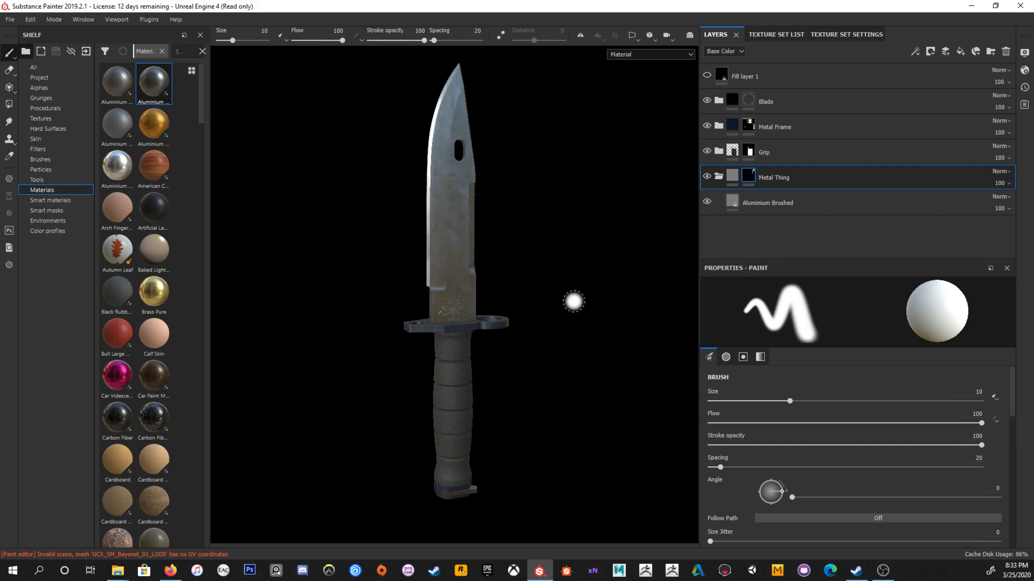
left_click(718, 176)
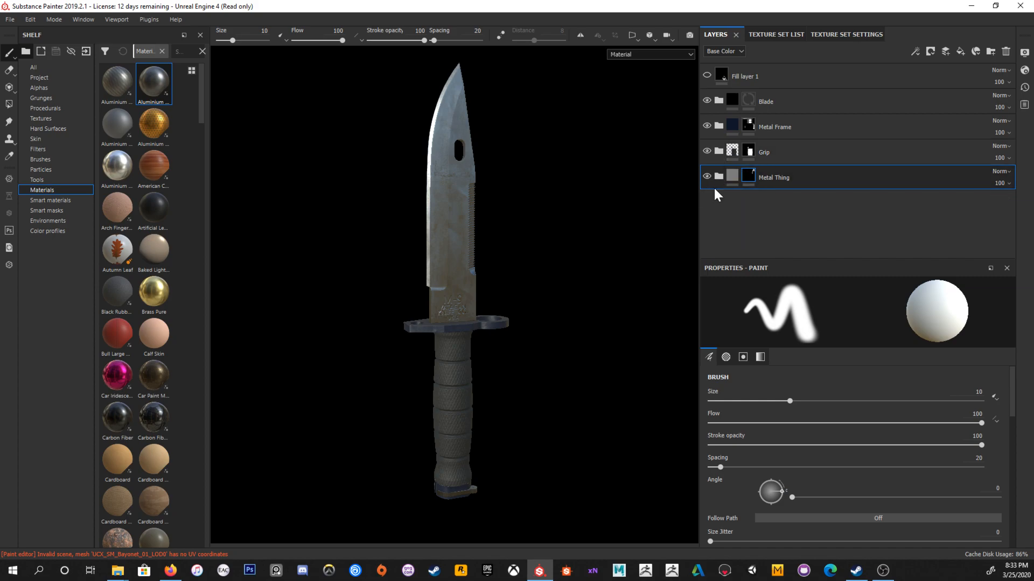
left_click(727, 177)
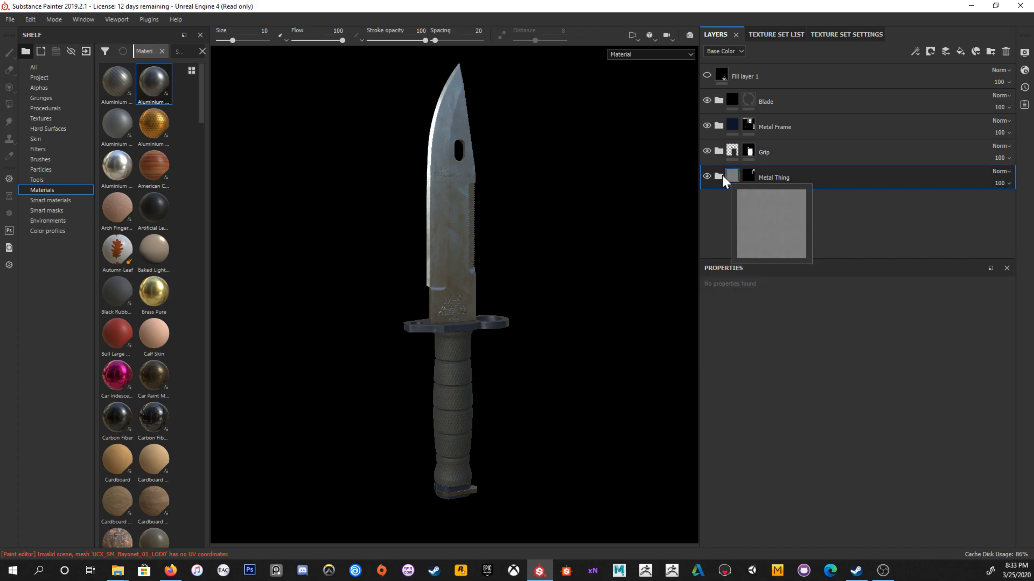
Step: Examine the bayonet with only the Base Color channel displayed, then return the viewport to the Material display
left_click_drag(503, 199, 180, 270, "alt")
left_click(650, 54)
left_click(633, 84)
left_click_drag(526, 321, 529, 223, "alt")
middle_click_drag(463, 350, 480, 232, "alt")
right_click_drag(479, 232, 566, 462, "alt")
left_click_drag(565, 462, 497, 317, "alt")
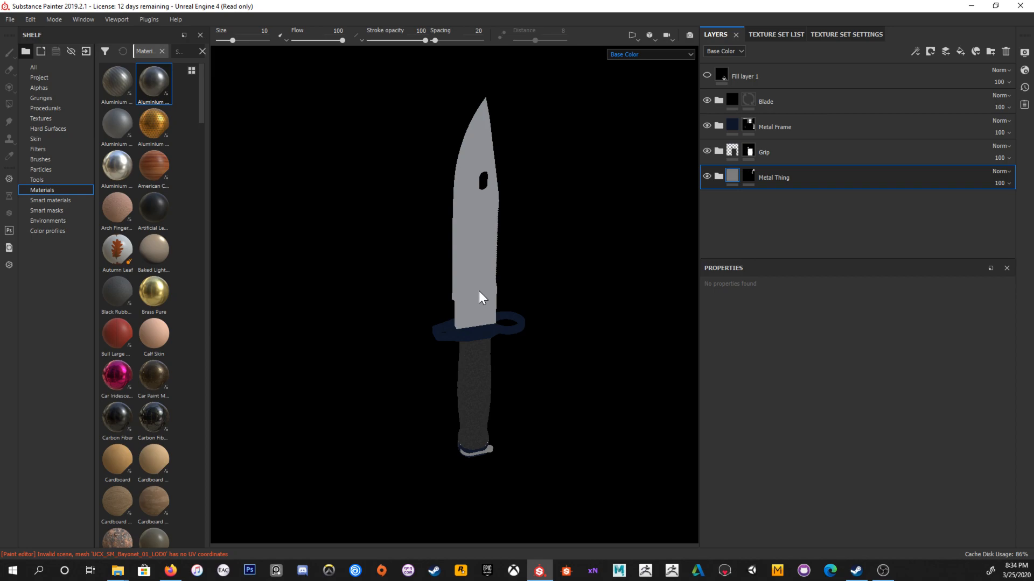
left_click(637, 54)
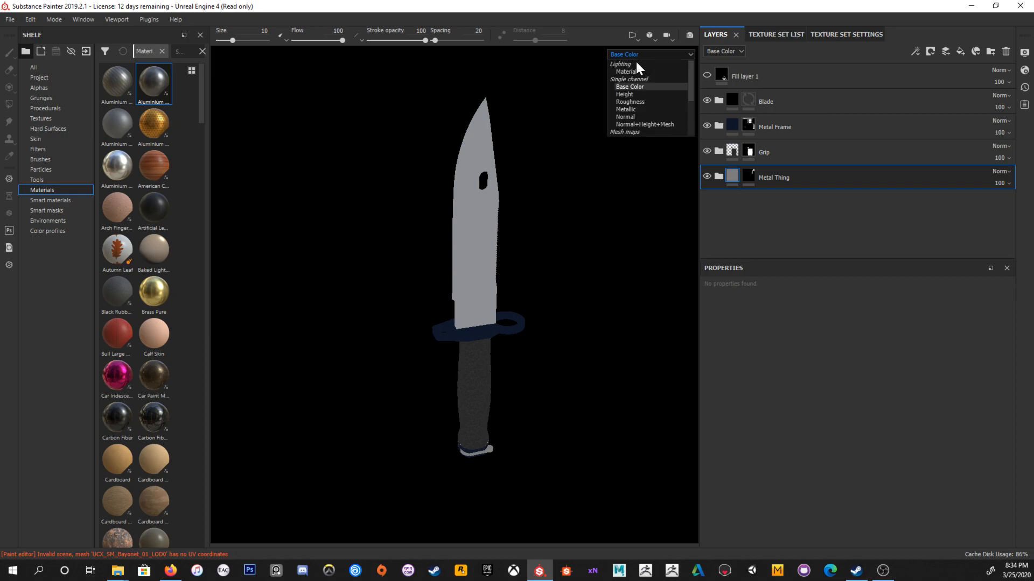
left_click(629, 71)
mouse_move(559, 251)
left_mouse_down("alt")
mouse_move(524, 265)
mouse_move(548, 251)
left_mouse_up("alt")
right_click_drag(547, 252, 561, 263, "shift")
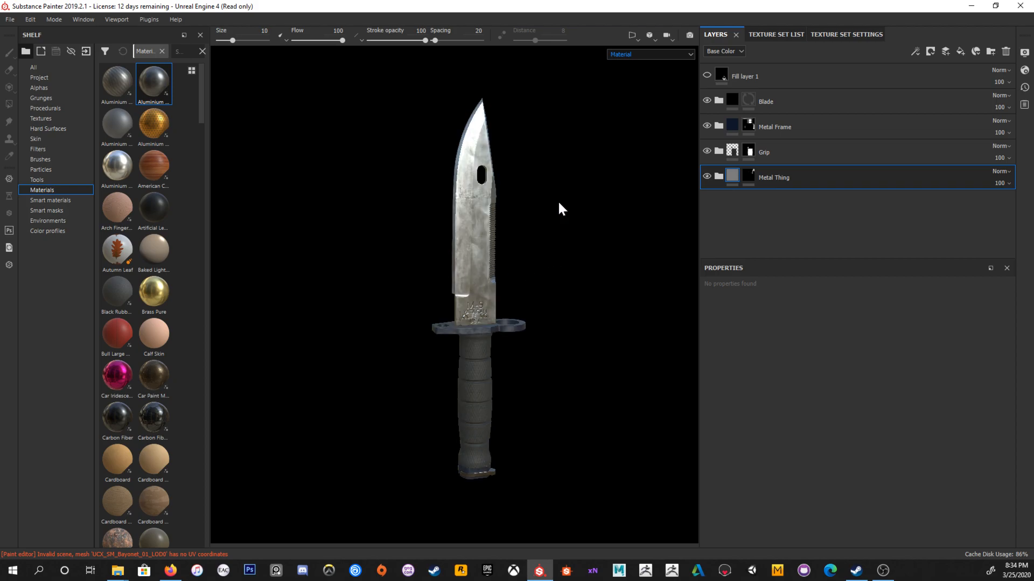
Step: Examine the materials on the blade, guard, grip and pommel from several angles and distances
middle_click_drag(459, 307, 497, 299, "alt")
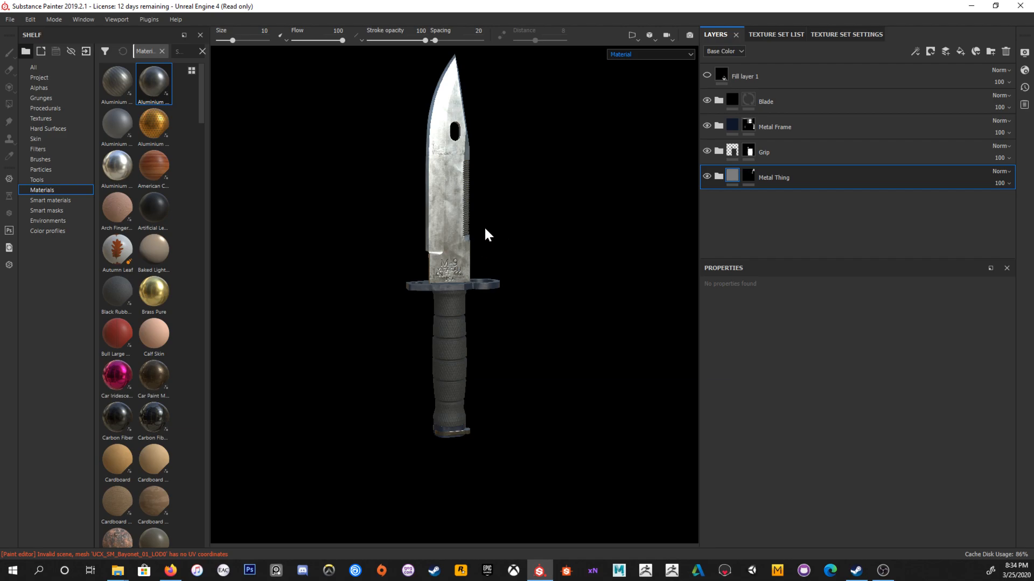
left_click_drag(498, 226, 464, 226, "alt")
right_click_drag(464, 227, 480, 253, "alt")
left_click_drag(480, 252, 468, 234, "alt")
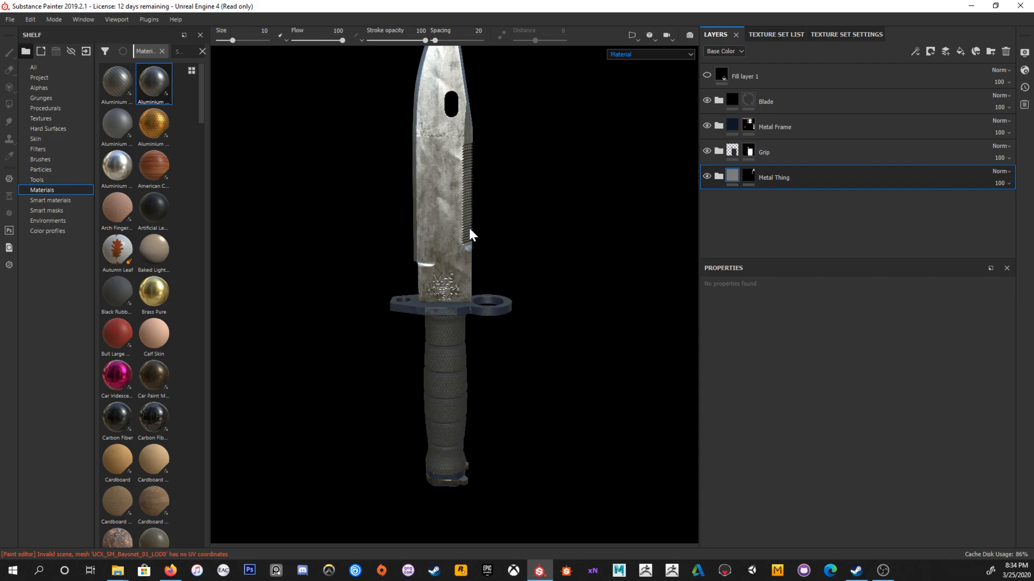
middle_click_drag(521, 238, 532, 272, "alt")
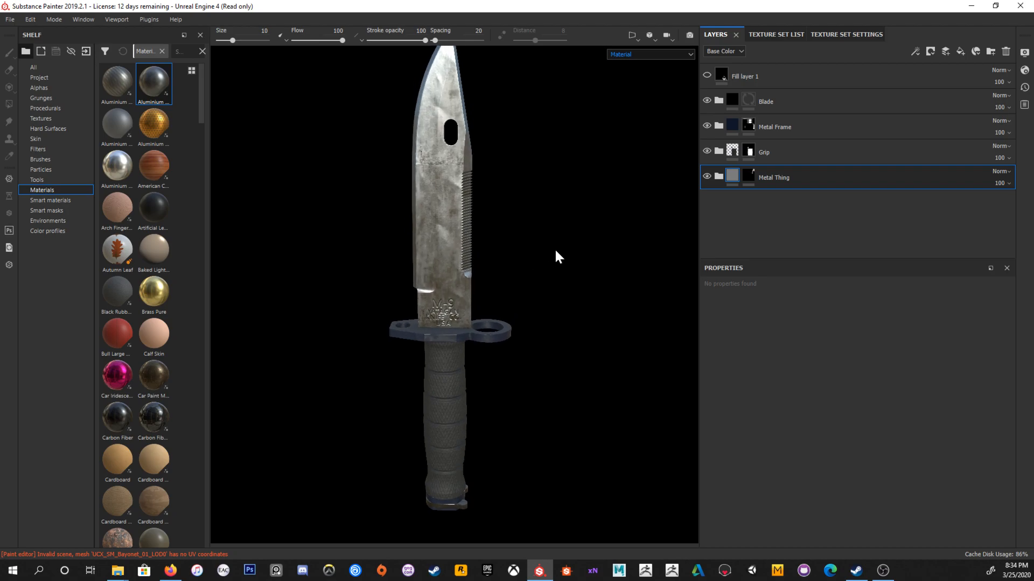
right_click_drag(554, 256, 489, 249, "alt")
right_click_drag(417, 250, 476, 251, "alt")
scroll(557, 290, "down", 3)
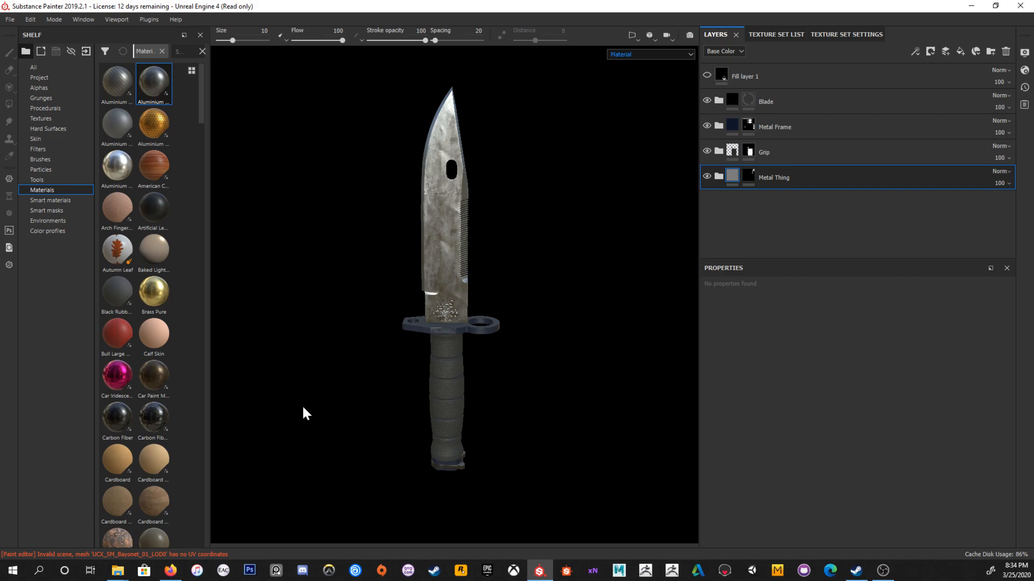
mouse_move(455, 318)
left_mouse_down("alt")
mouse_move(507, 323)
mouse_move(451, 311)
left_mouse_up("alt")
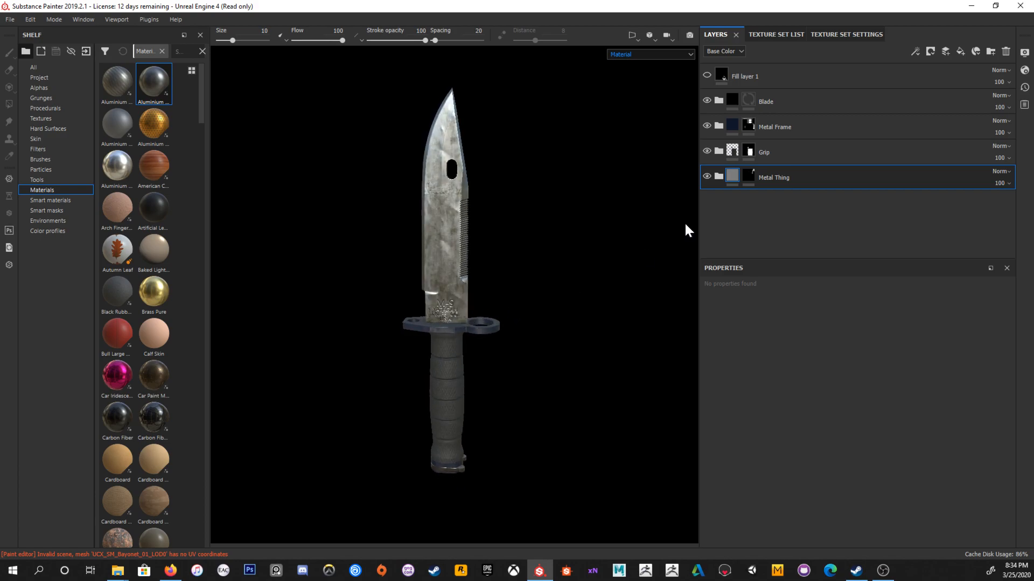
left_click_drag(507, 203, 496, 168, "alt")
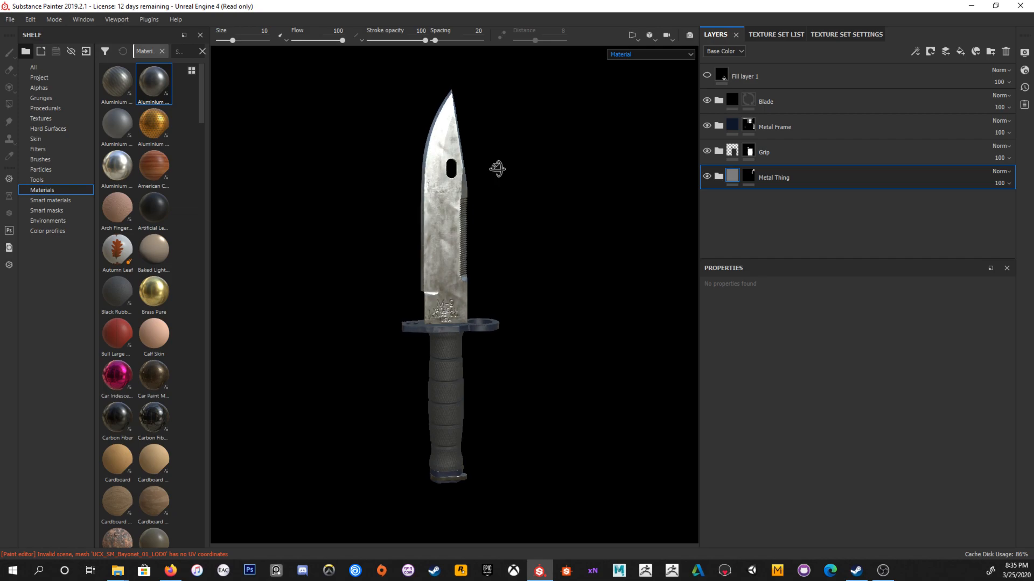
right_click_drag(496, 169, 586, 249, "alt")
middle_click_drag(593, 212, 481, 276, "alt")
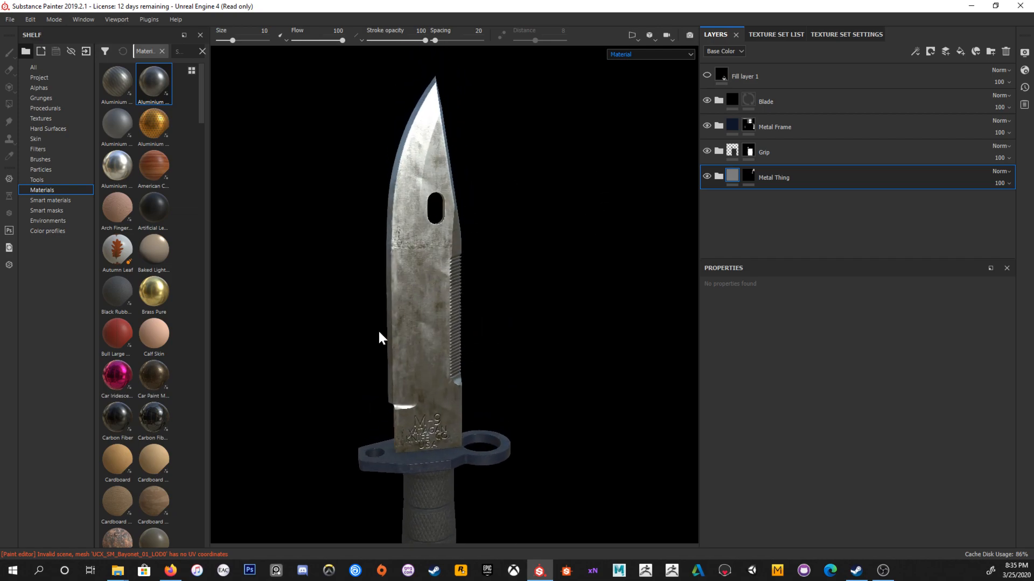
scroll(549, 302, "down", 2)
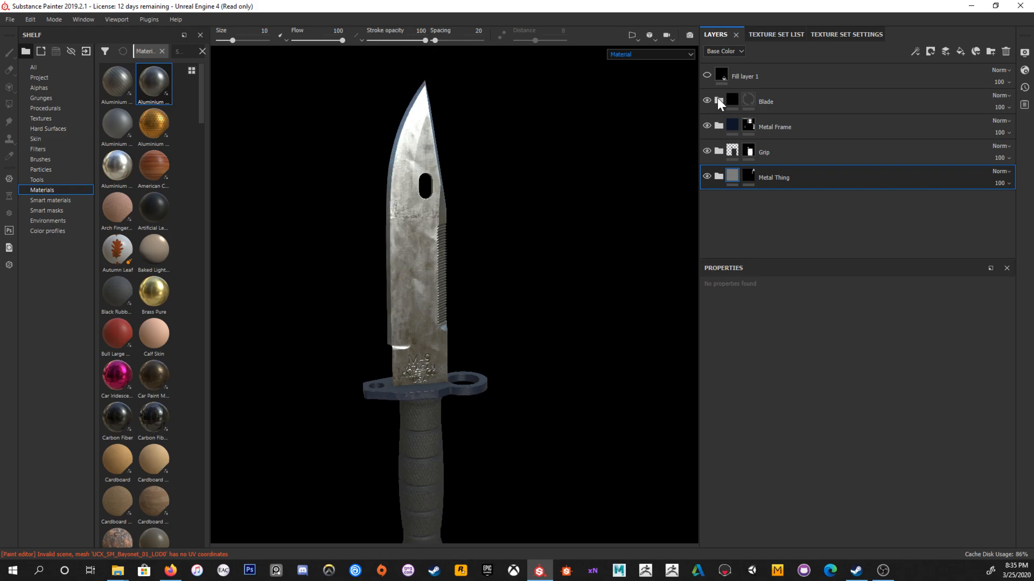
Step: Expand the Blade folder, set the UV scale of its Steel Rough fill to 5, and check the blade
left_click(718, 101)
left_click(719, 127)
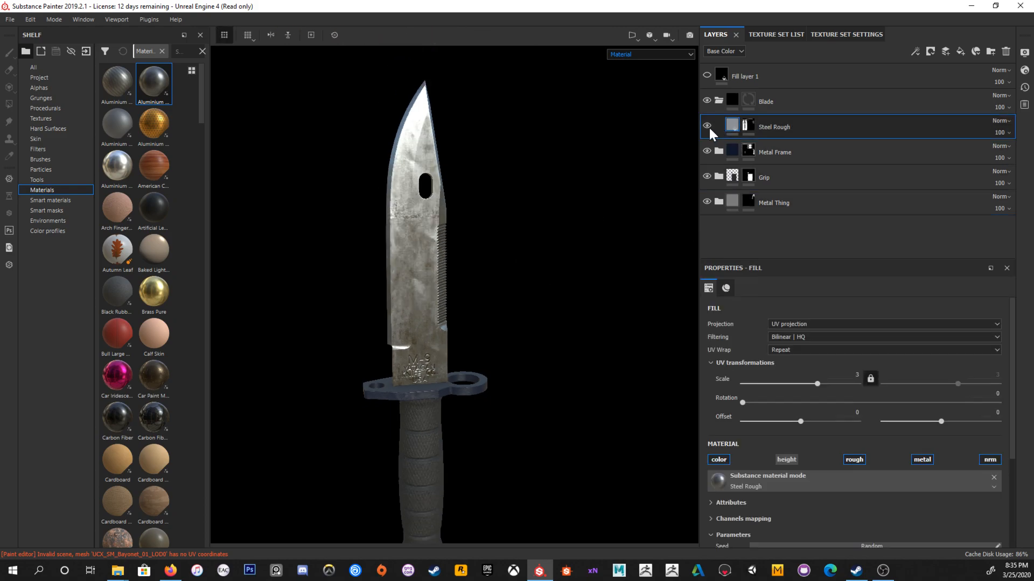
middle_click_drag(515, 257, 542, 187)
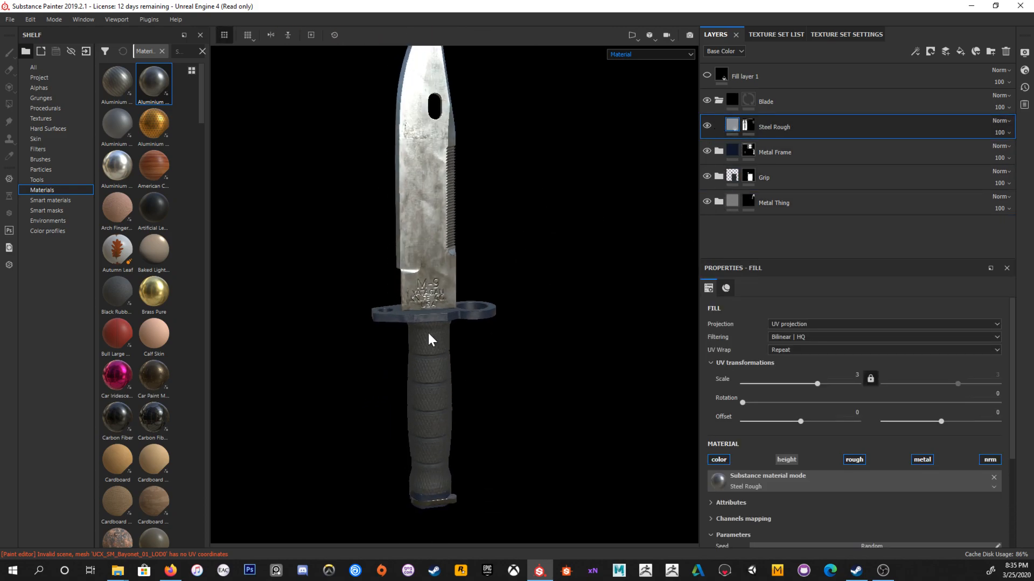
scroll(496, 277, "down", 2)
scroll(576, 328, "up", 6)
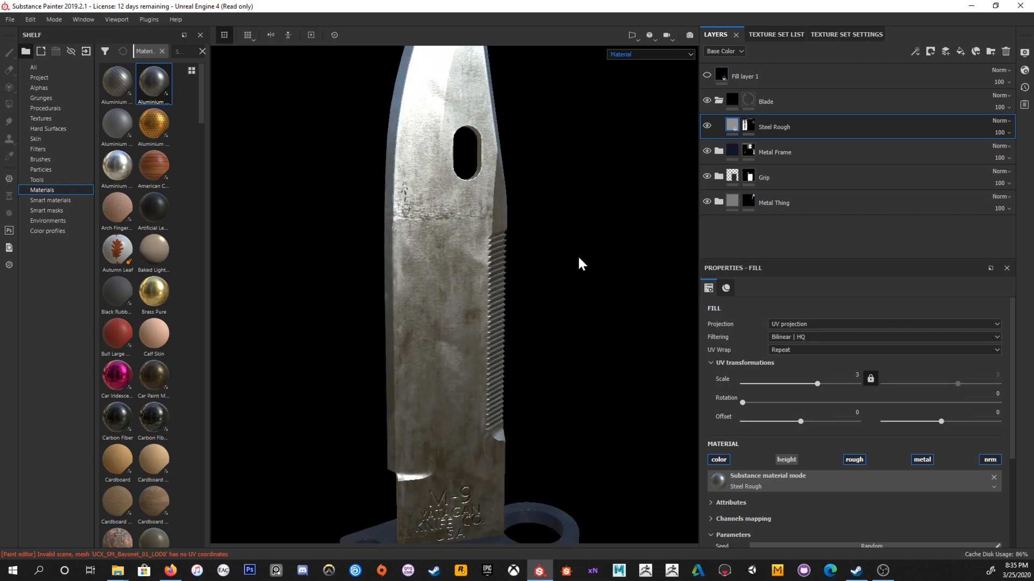
left_click(849, 375)
type("5")
key("Return")
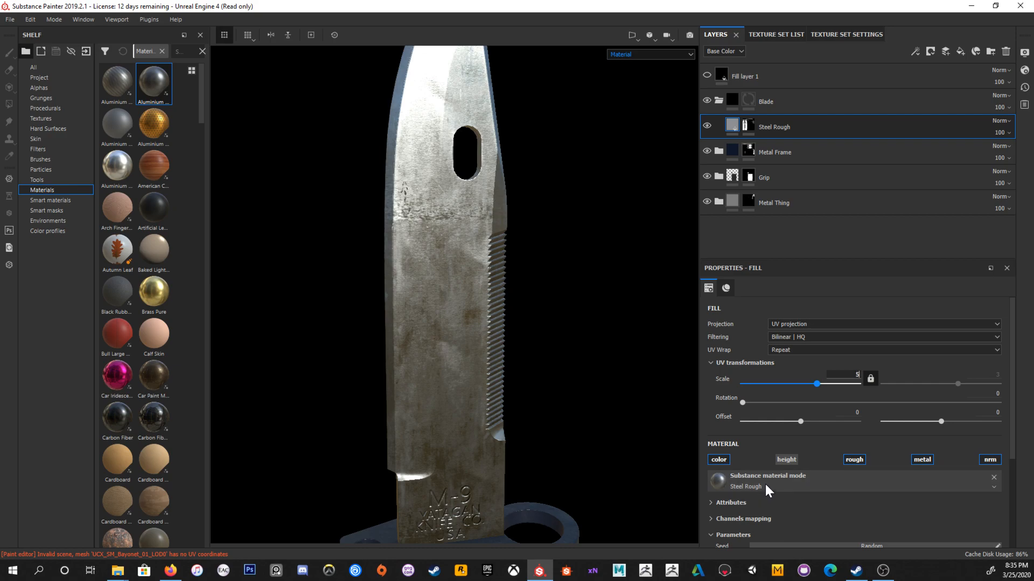
left_click_drag(521, 388, 557, 350, "alt")
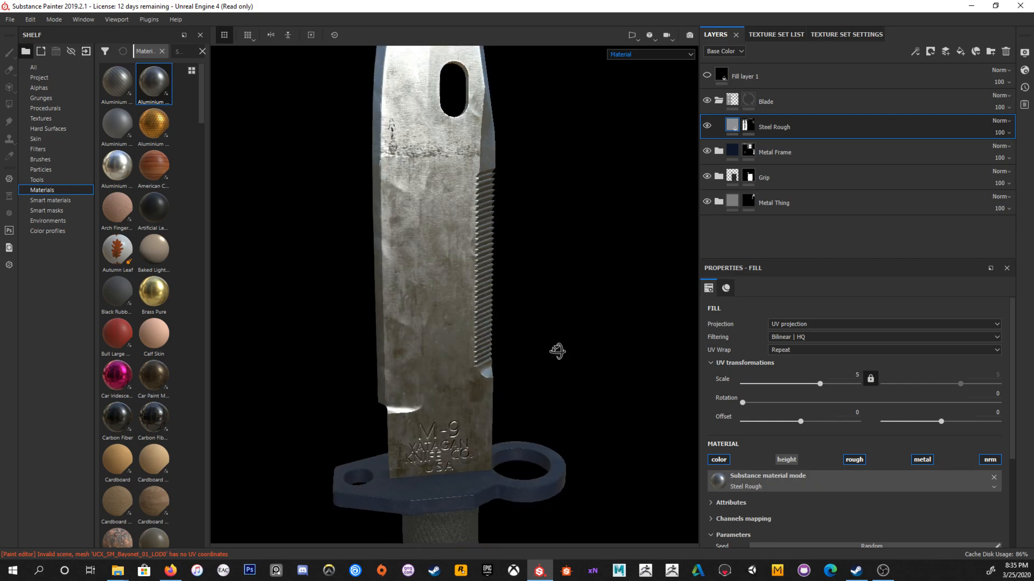
Step: Try a Steel Rough UV scale of 83.87, then reduce it to 3.31 and check the blade surface
left_click_drag(820, 384, 845, 386)
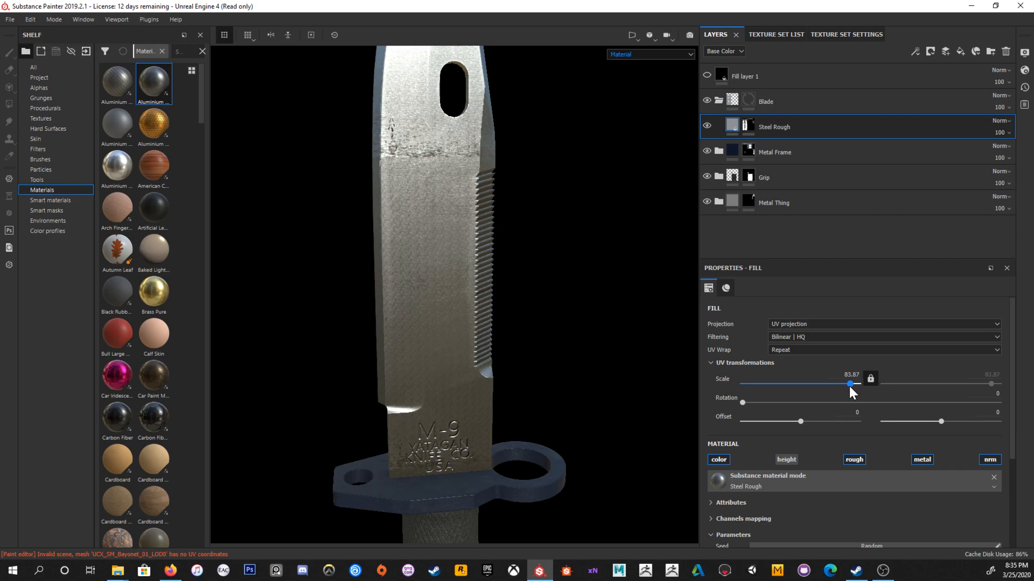
left_click_drag(851, 387, 816, 382)
scroll(501, 351, "down", 3)
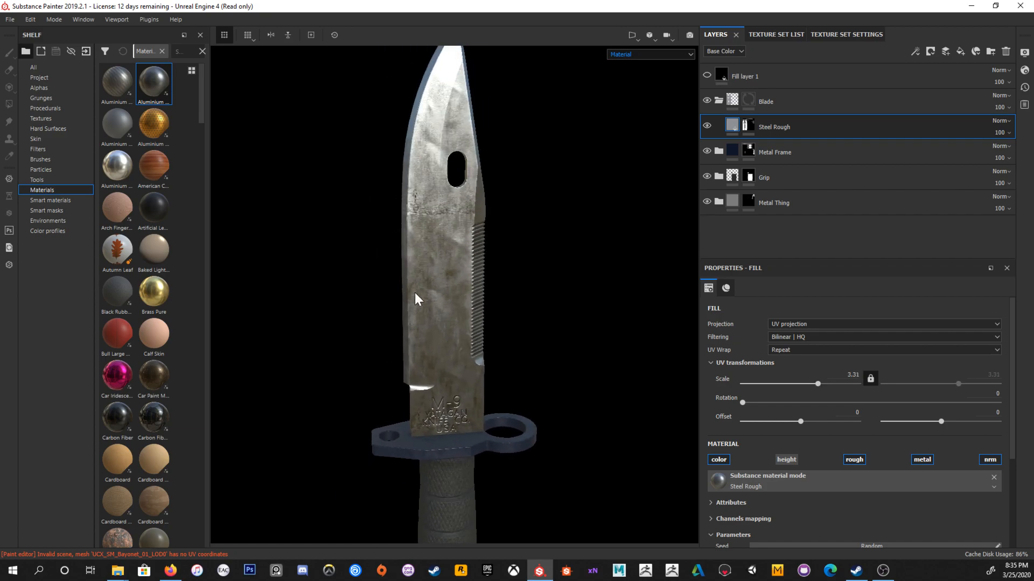
left_click_drag(439, 295, 480, 300, "alt")
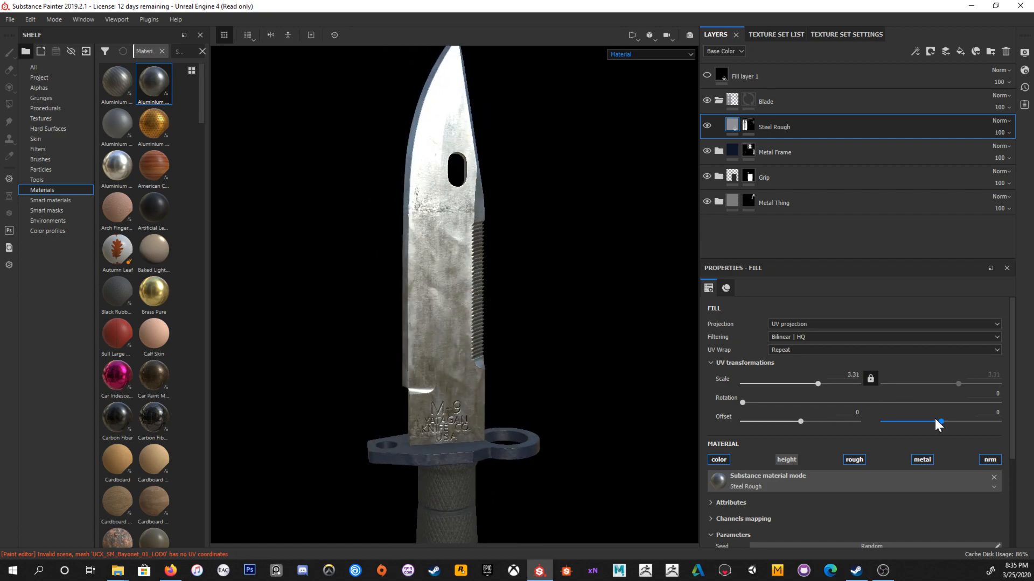
Step: Lower the Steel Rough material's Normal Intensity technical parameter to 0 and check the result on the bayonet
scroll(835, 386, "down", 3)
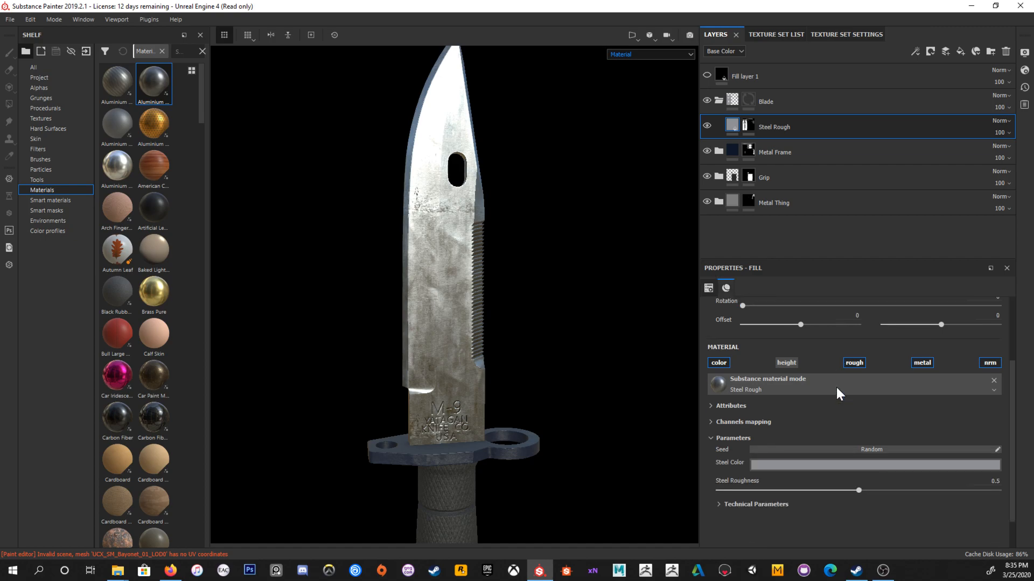
left_click(755, 505)
scroll(807, 501, "down", 1)
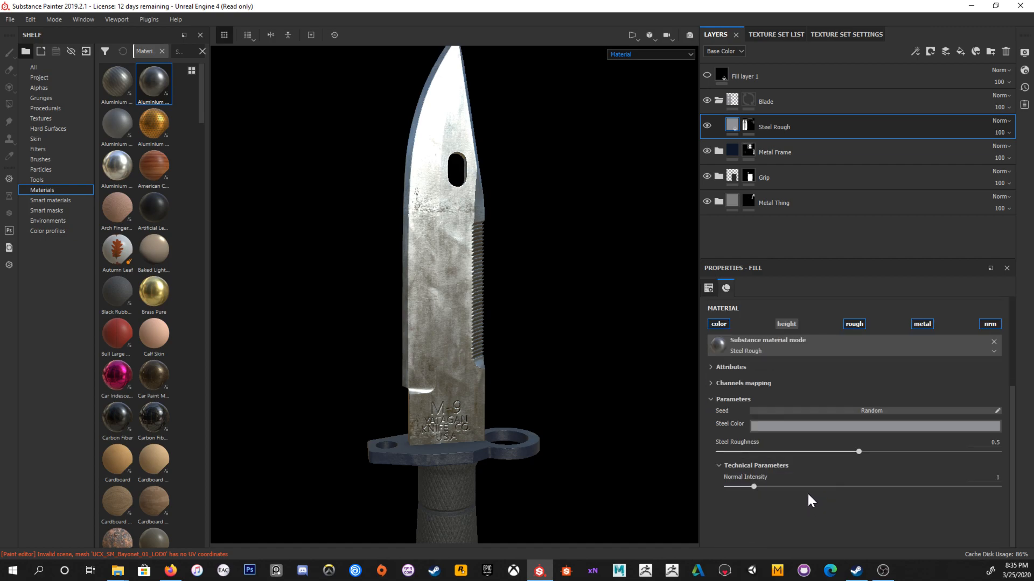
left_click_drag(786, 485, 686, 490)
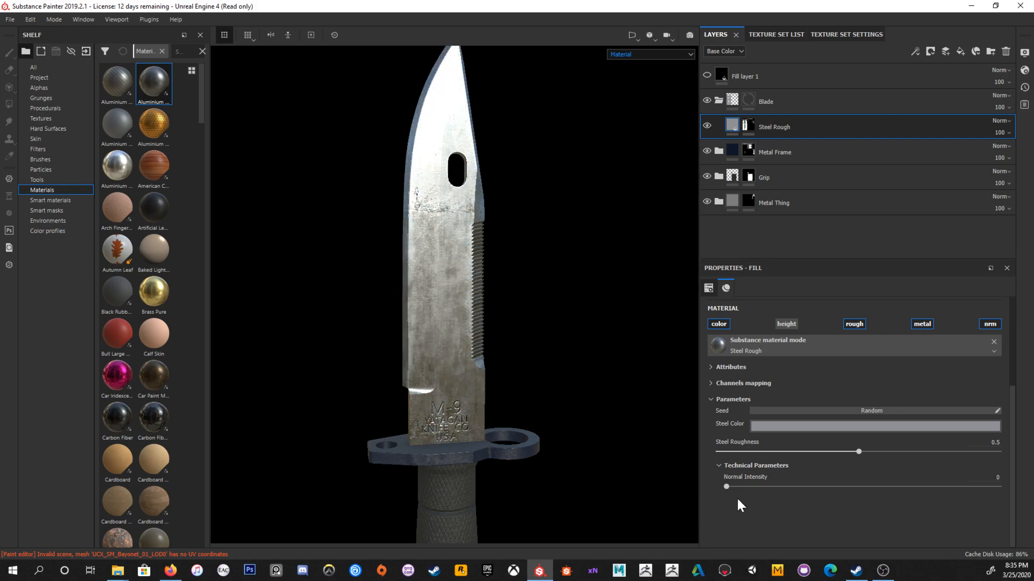
left_click_drag(532, 399, 505, 309, "alt")
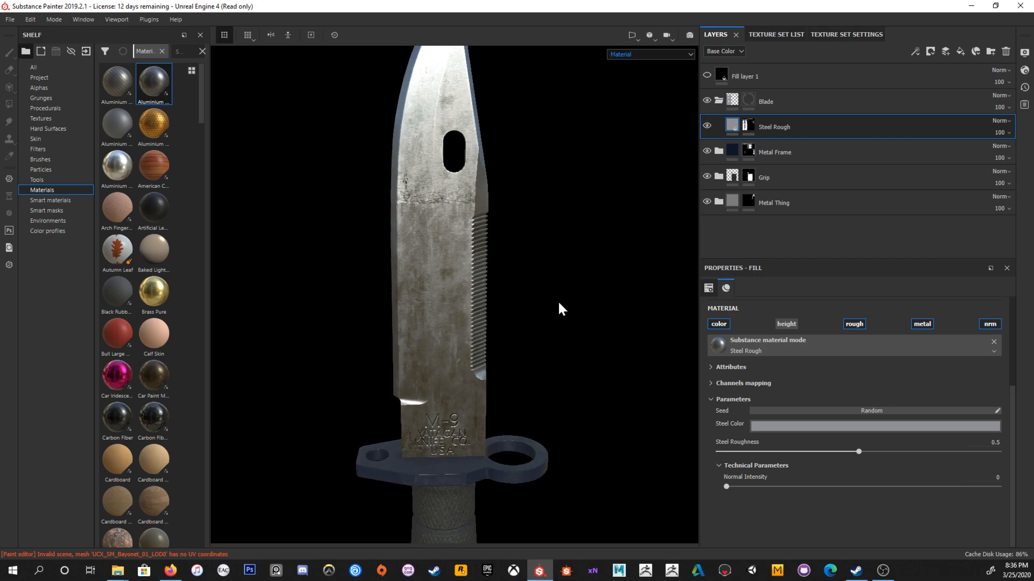
right_click_drag(520, 337, 450, 219, "shift")
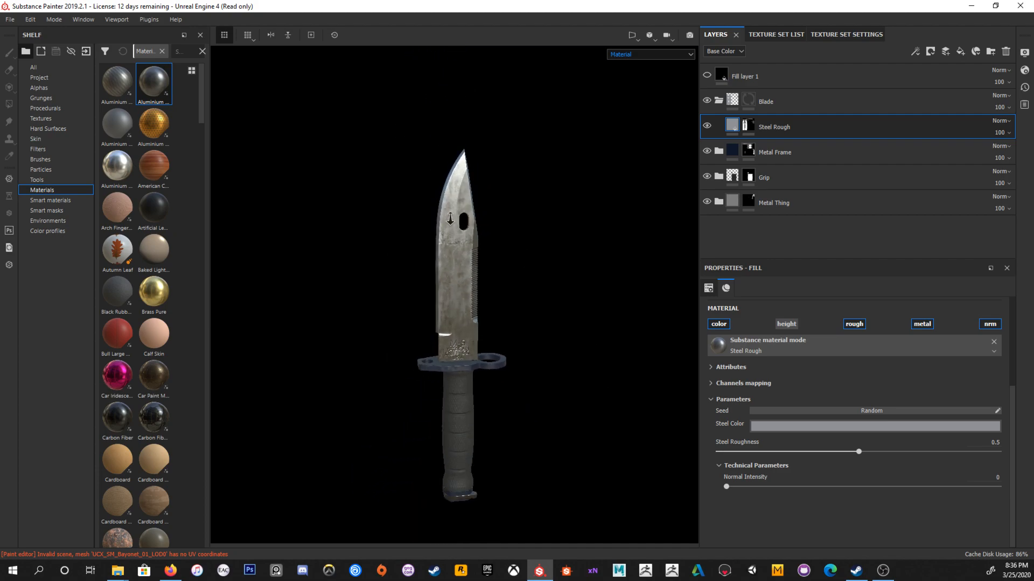
Step: Display only the Base Color channel on the bayonet, then switch the viewport to the Roughness channel
left_click_drag(451, 219, 495, 266, "alt")
left_click(628, 54)
left_click(624, 86)
left_click(635, 54)
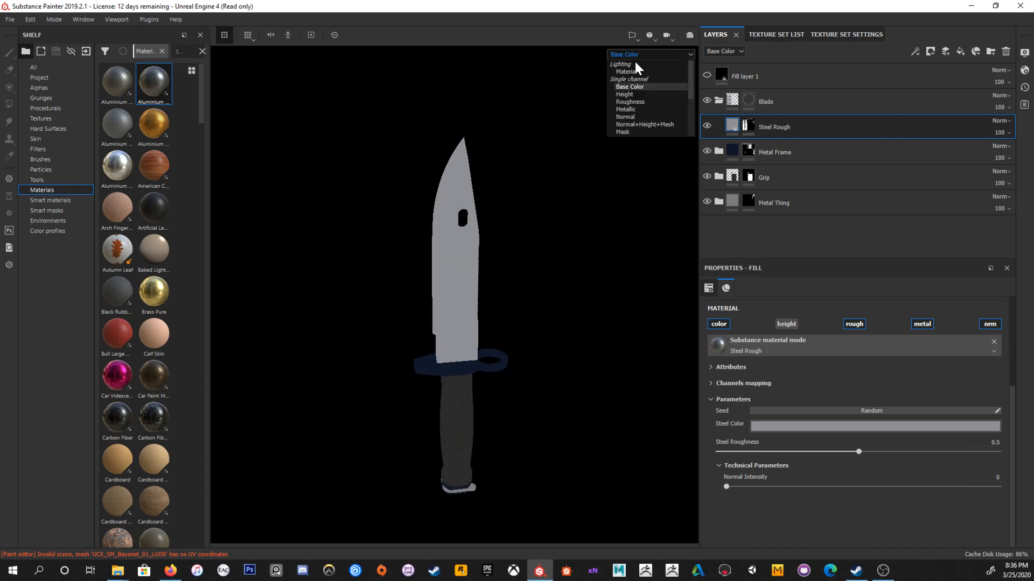
left_click(631, 102)
Step: Examine the roughness variation across the blade, guard and grip from several angles and distances
left_click_drag(517, 329, 508, 300, "alt")
scroll(505, 345, "up", 2)
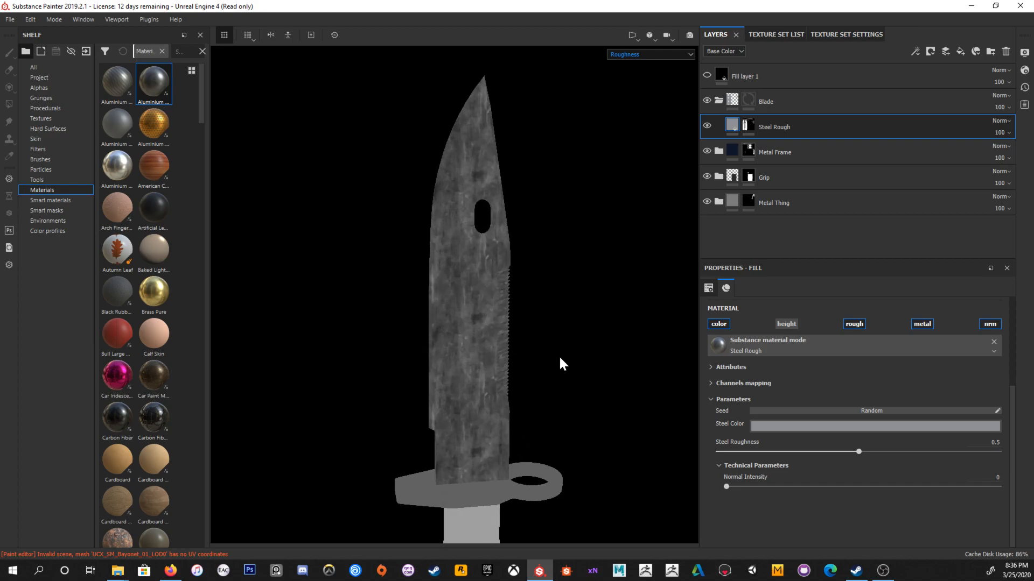
middle_click_drag(559, 365, 526, 250, "alt")
left_click_drag(549, 272, 490, 293, "alt")
middle_click_drag(490, 293, 503, 323, "alt")
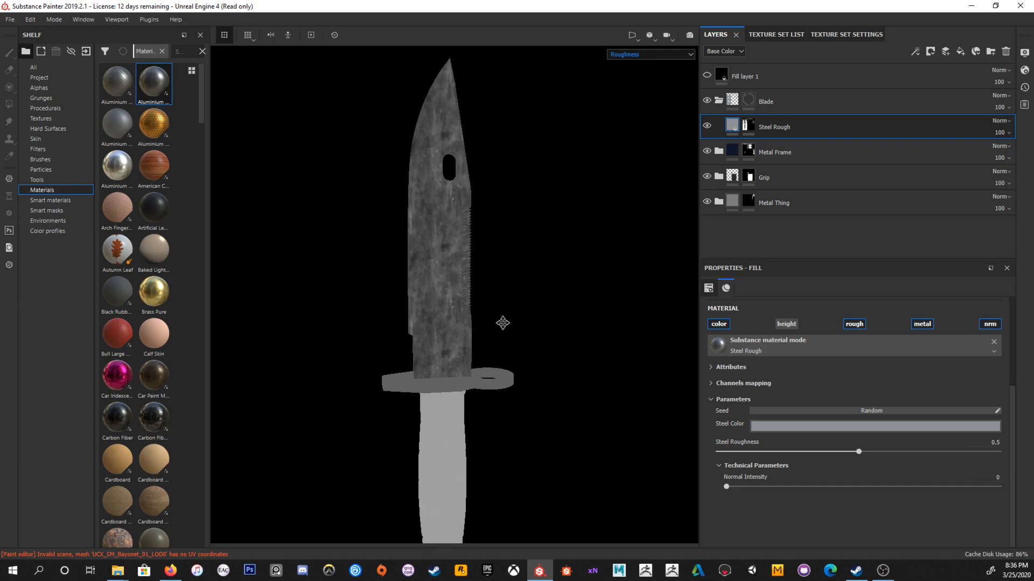
right_click_drag(503, 323, 534, 285, "alt")
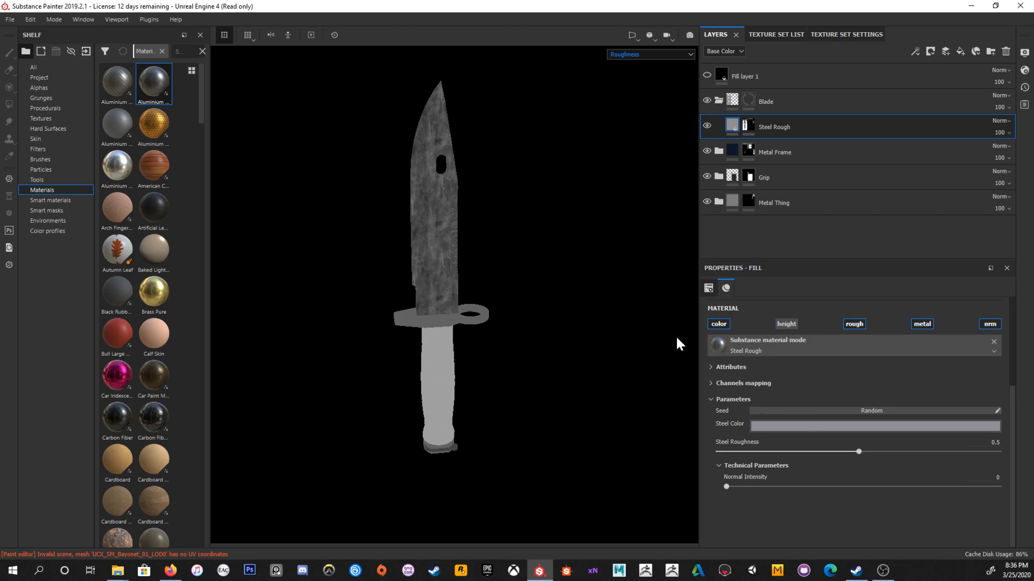
Step: Set the UV scale of the blade's Steel Rough fill to 1 and check the blade in the lit Material view
scroll(817, 374, "up", 3)
left_click_drag(436, 221, 469, 223, "alt")
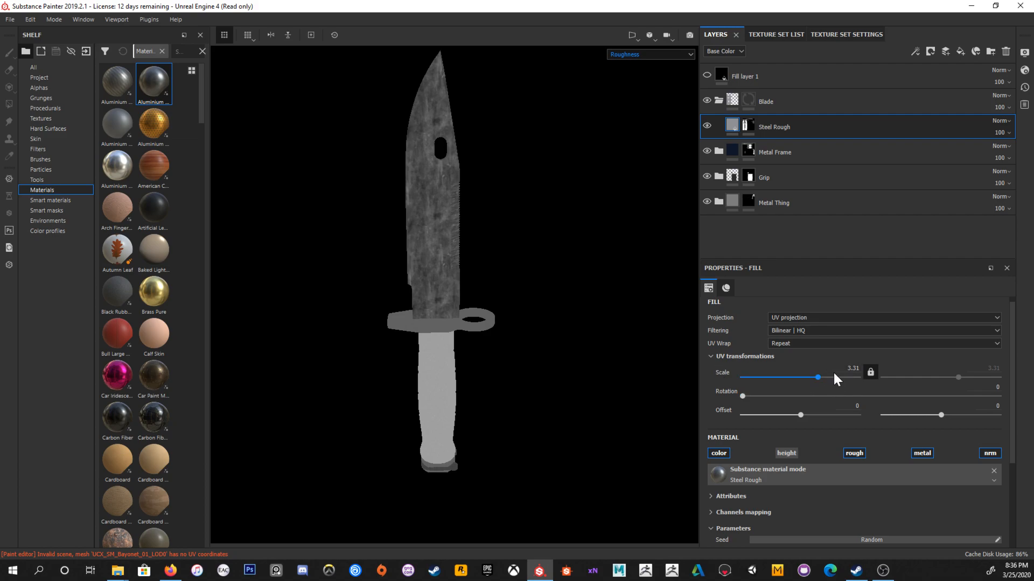
key("Return")
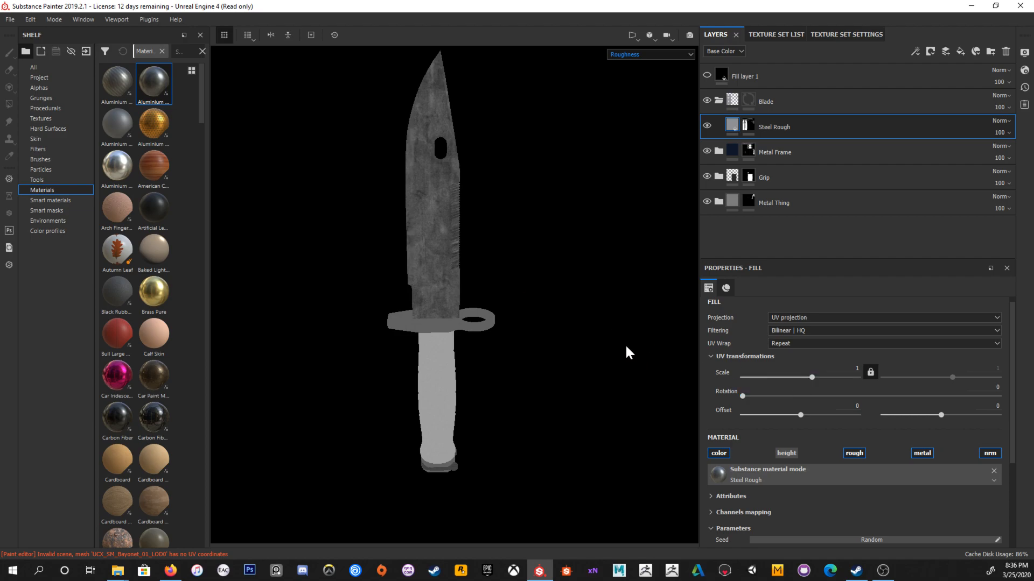
right_click_drag(371, 162, 490, 289, "alt")
key("m")
left_click_drag(551, 309, 466, 208, "alt")
left_click_drag(434, 247, 455, 291, "alt")
Step: Check the bayonet's Base Color channel on its own, then return the viewport to Material display
left_click(632, 53)
left_click(633, 86)
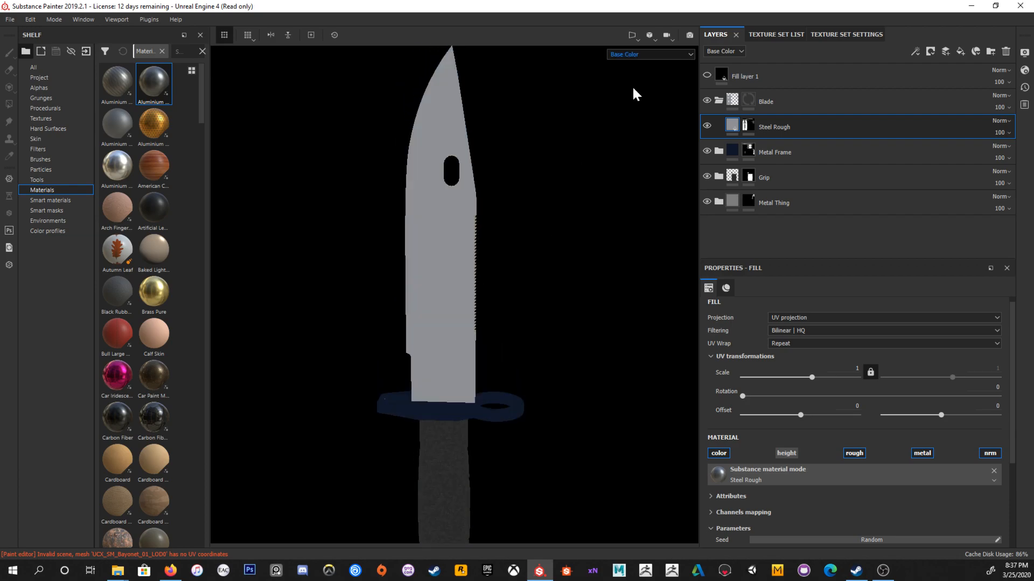
left_click(637, 55)
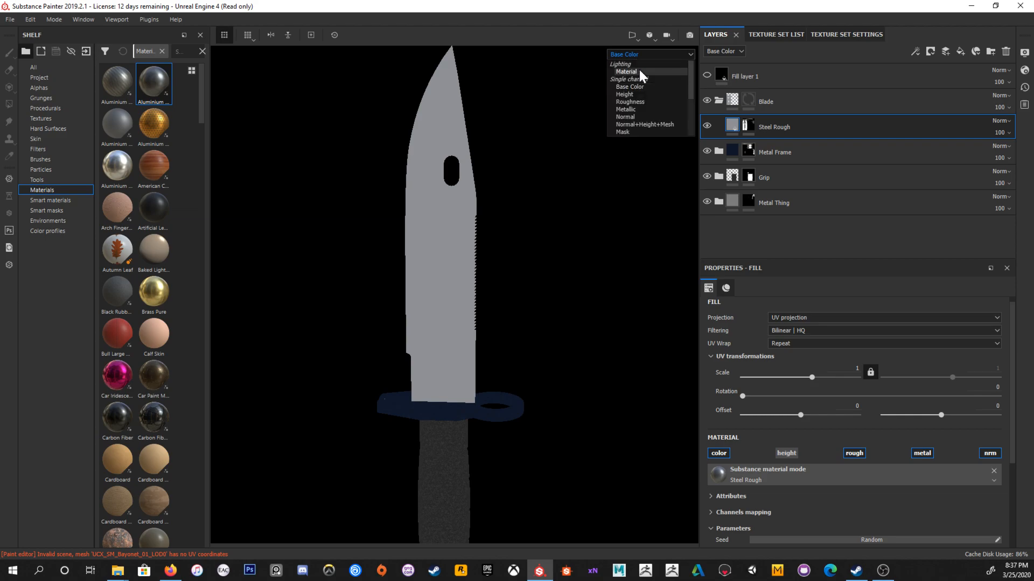
left_click(640, 71)
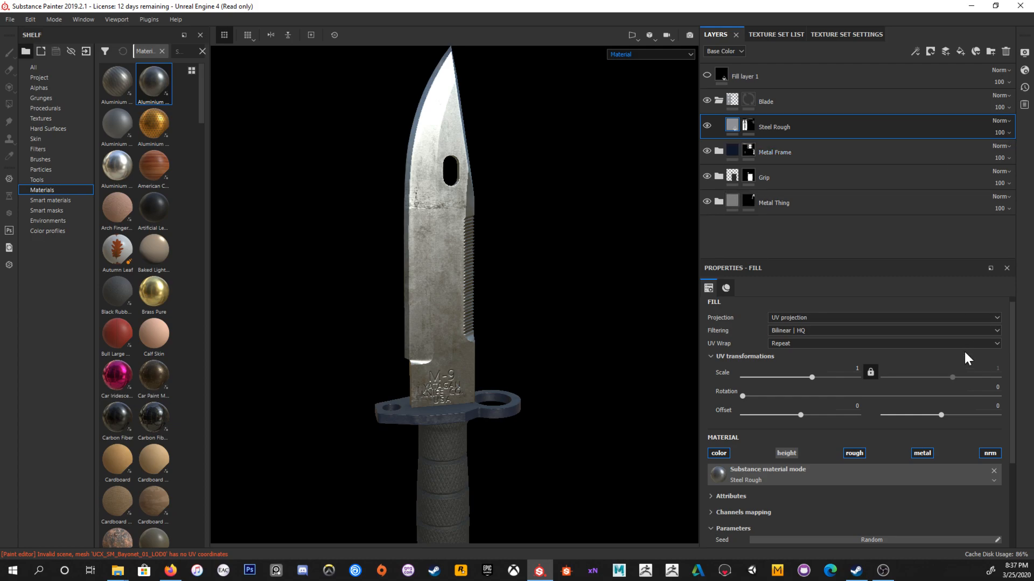
scroll(1013, 370, "up", 1)
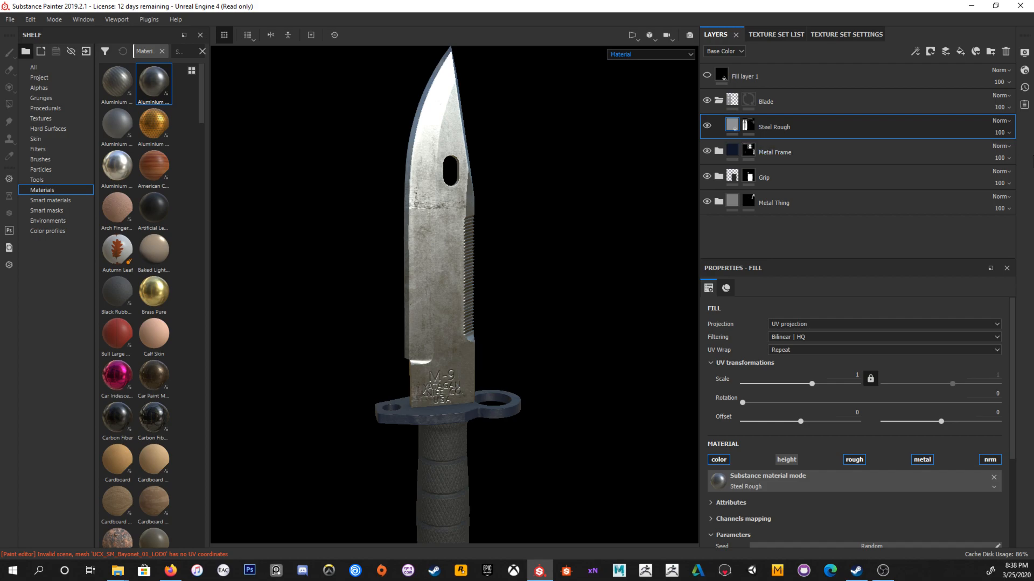
Step: Look through the Shader Settings and the Display Settings, including the available environment maps and the camera section
left_click(1025, 71)
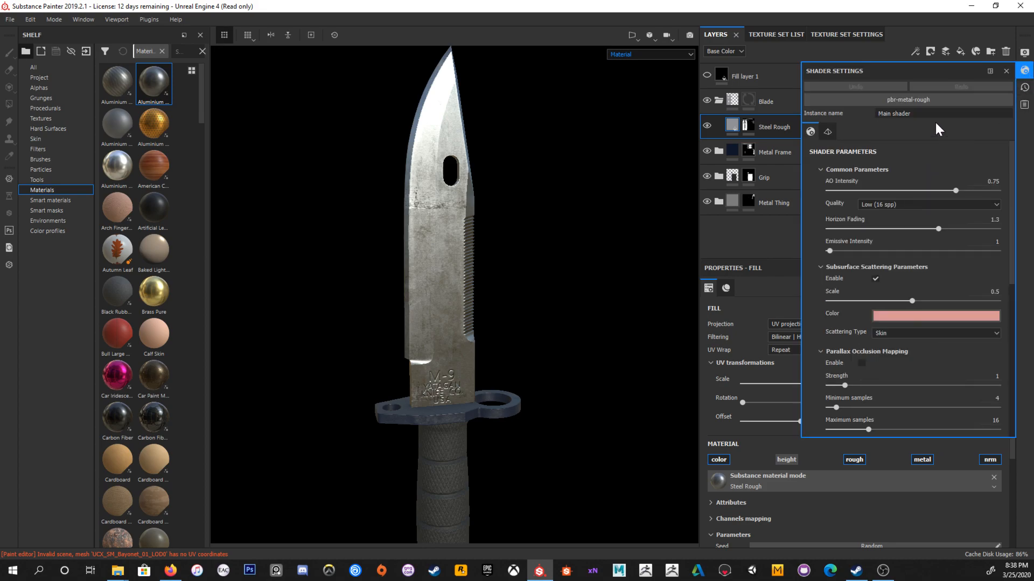
left_click(1025, 54)
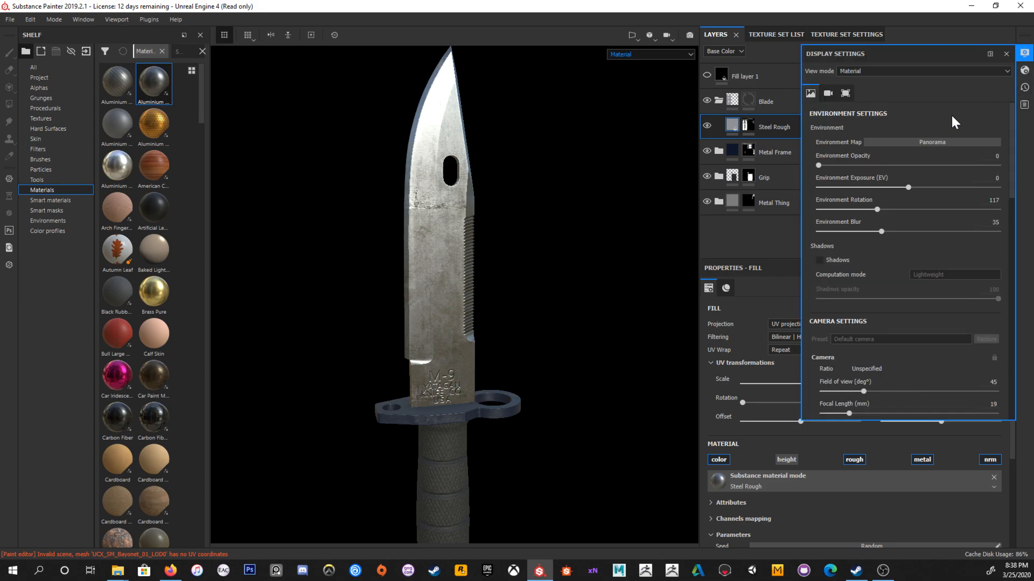
left_click(934, 143)
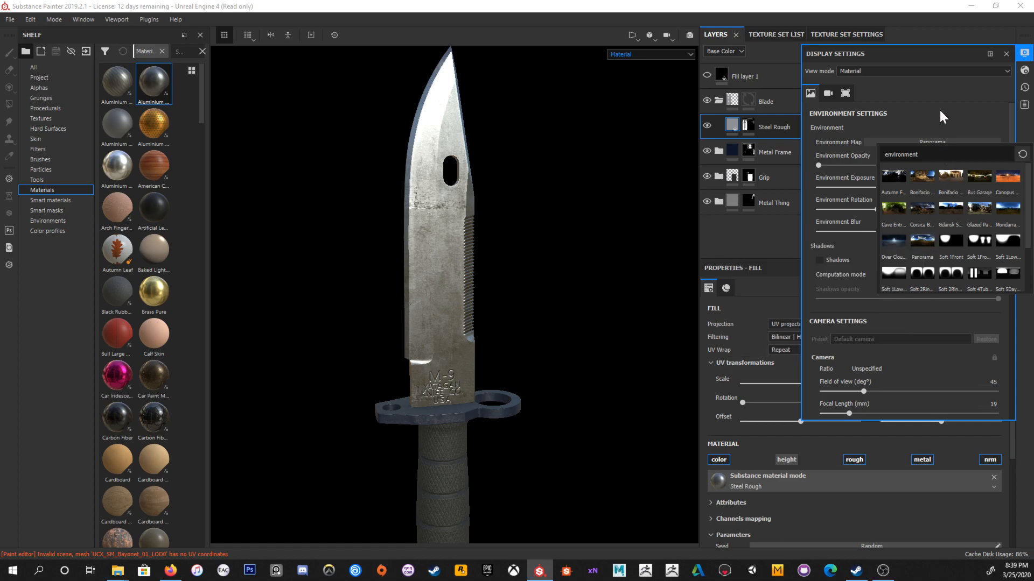
left_click(1024, 53)
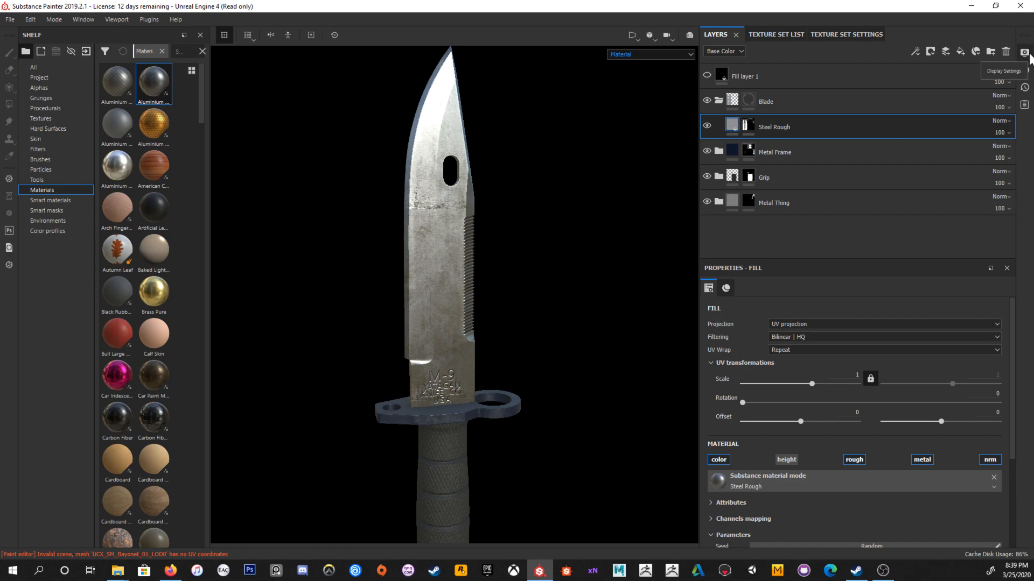
left_click(1025, 54)
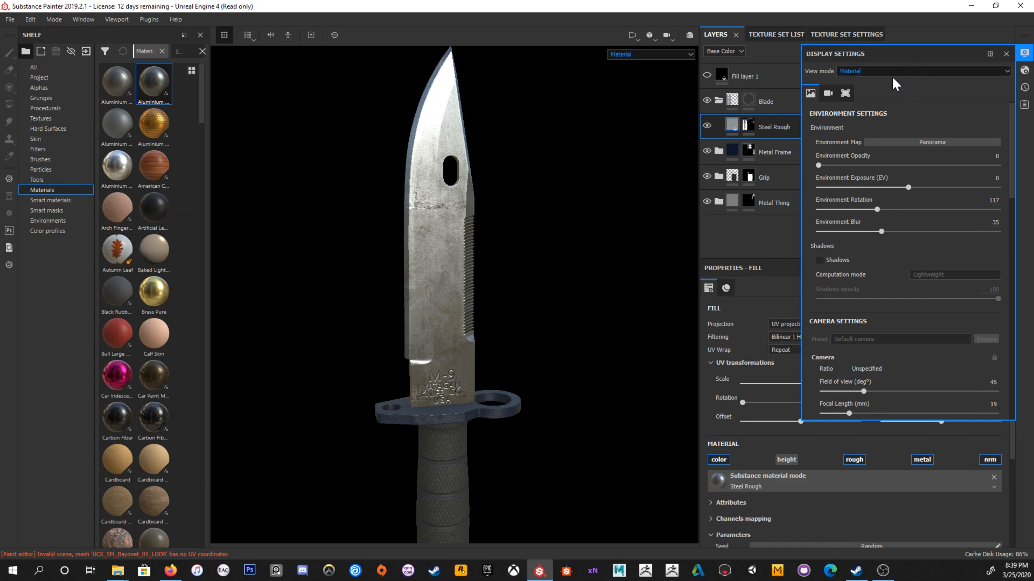
left_click(828, 95)
left_click(811, 96)
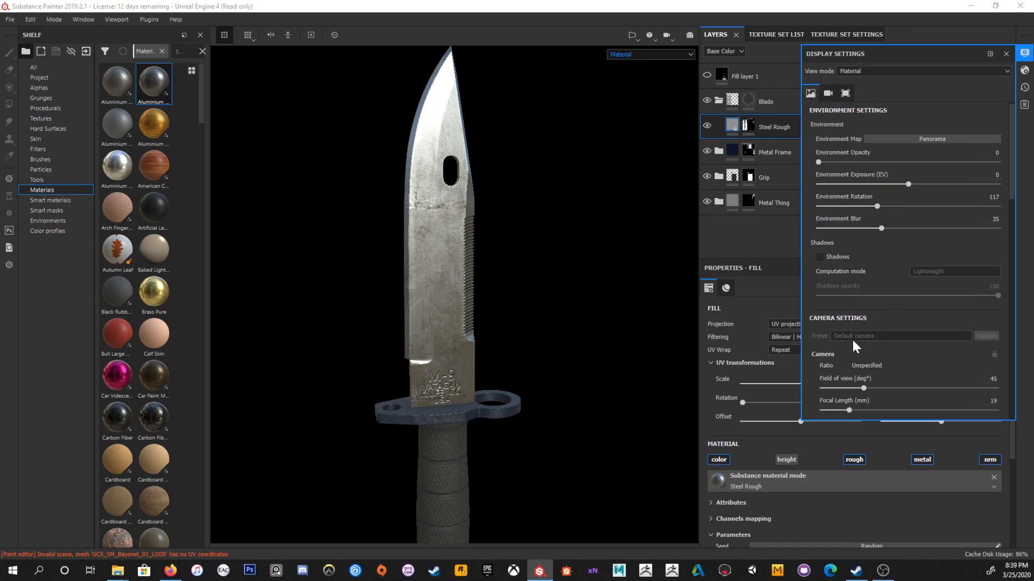
Step: Browse the environment maps and light the bayonet with Soft 1LowContrast Front
left_click(887, 137)
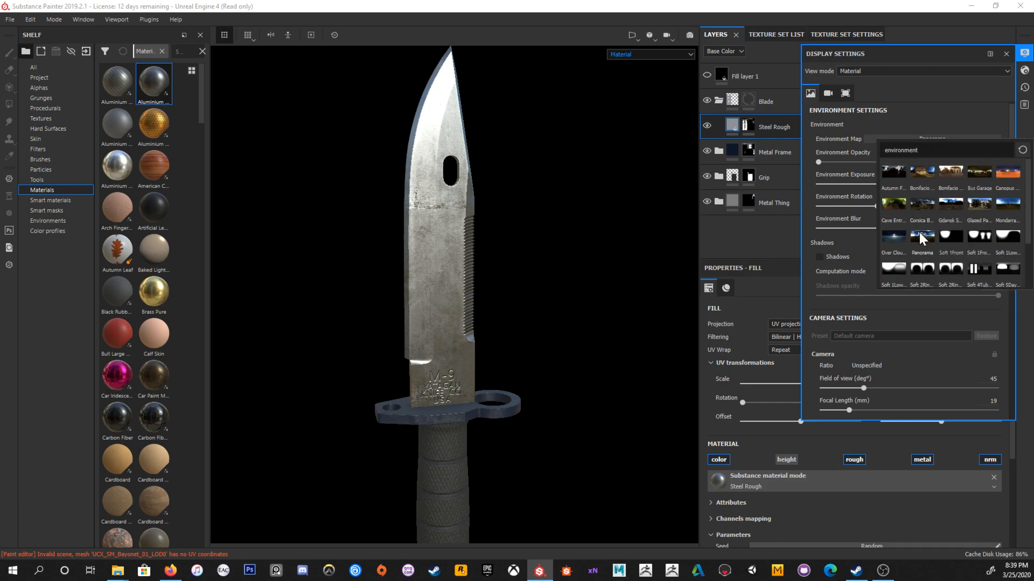
mouse_move(919, 232)
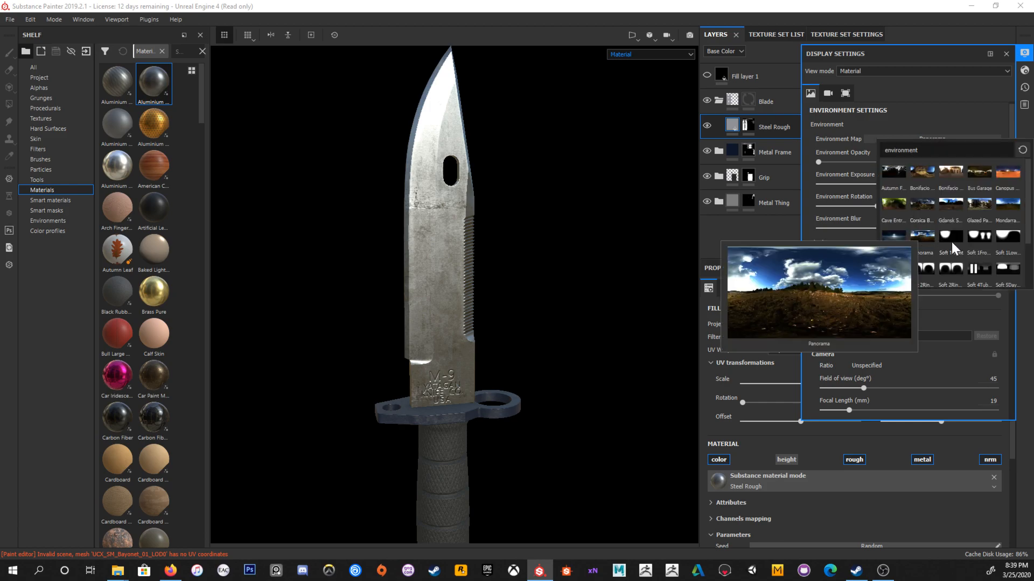
mouse_move(996, 241)
scroll(1011, 239, "down", 3)
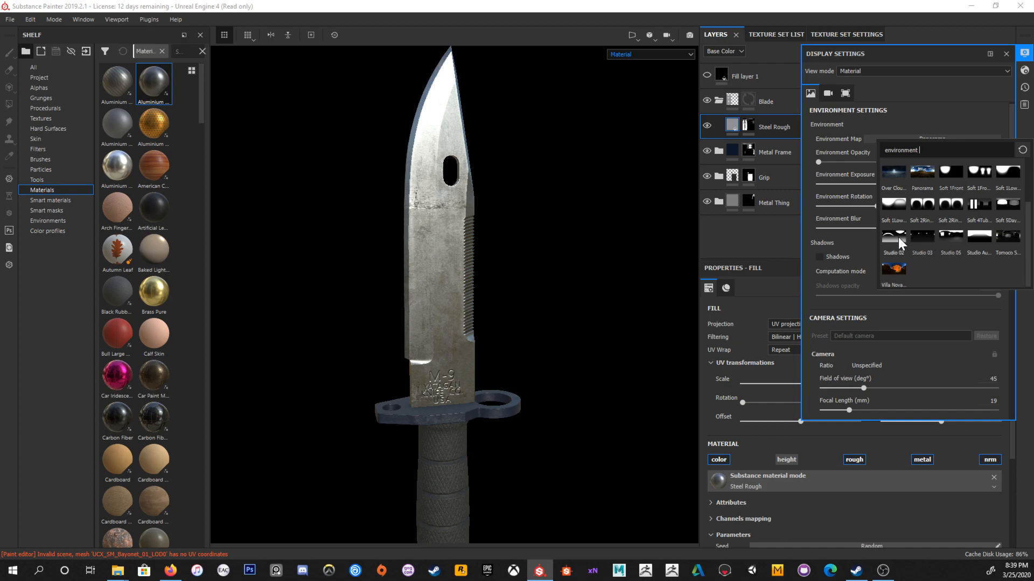
scroll(1028, 232, "up", 2)
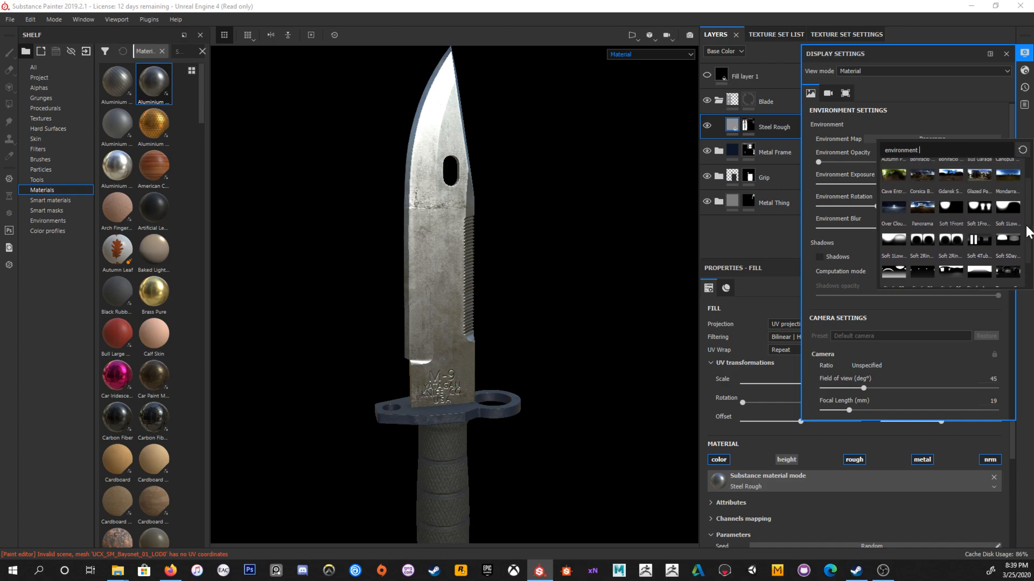
key("Escape")
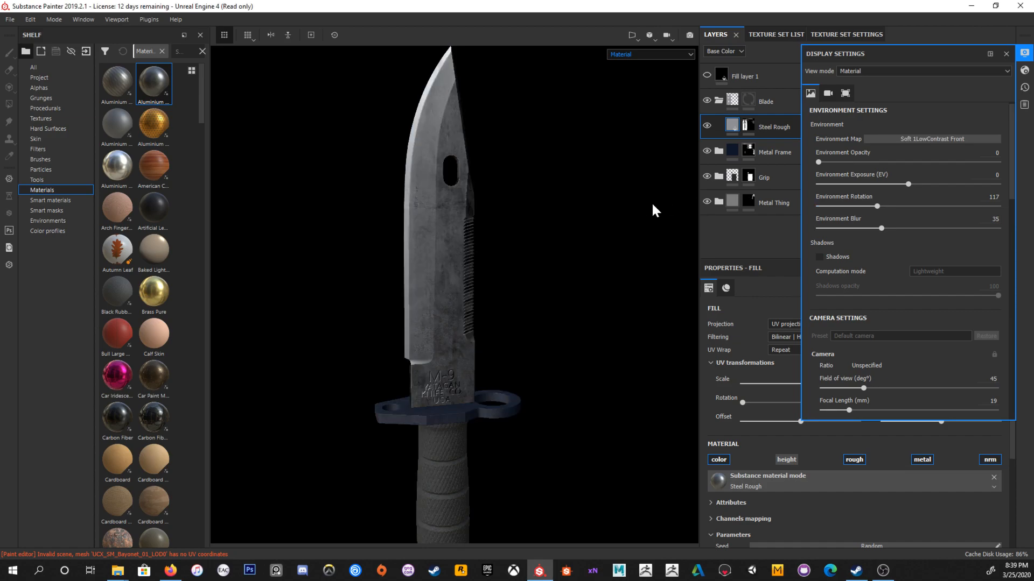
Step: Rotate the environment lighting to 133 while inspecting the blade, guard and grip under the soft light
right_click_drag(518, 232, 538, 256, "shift")
left_click_drag(538, 256, 563, 328, "alt")
right_click_drag(524, 280, 498, 293, "shift")
left_click_drag(584, 320, 579, 254, "alt")
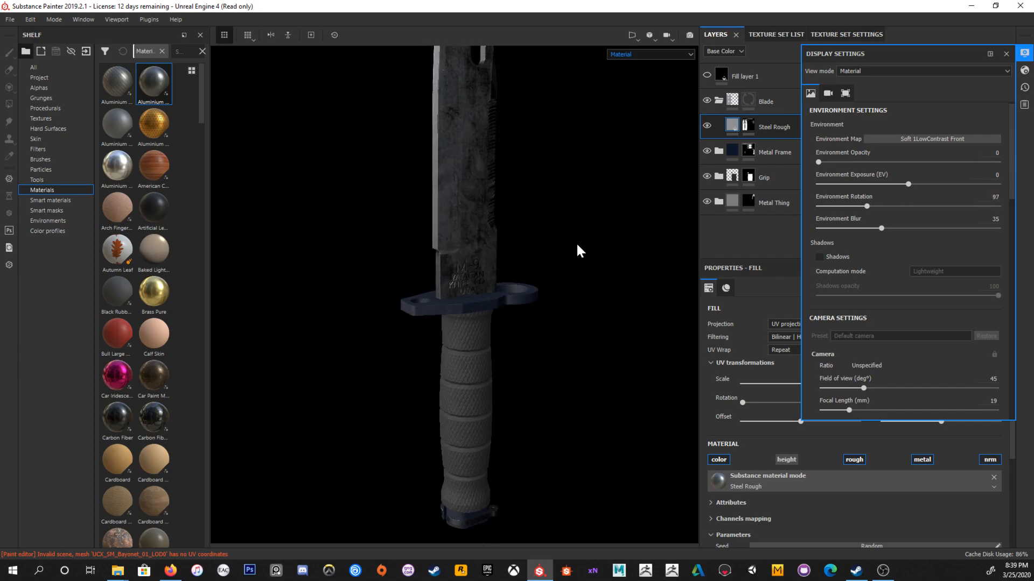
middle_click_drag(586, 232, 508, 316, "alt")
left_click_drag(486, 278, 455, 258, "alt")
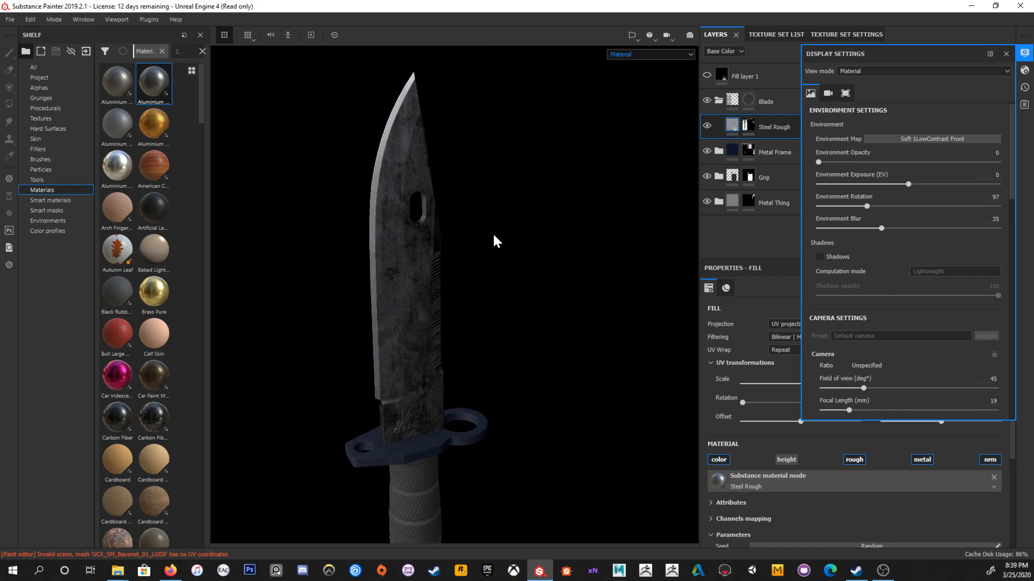
right_click_drag(503, 224, 525, 239, "shift")
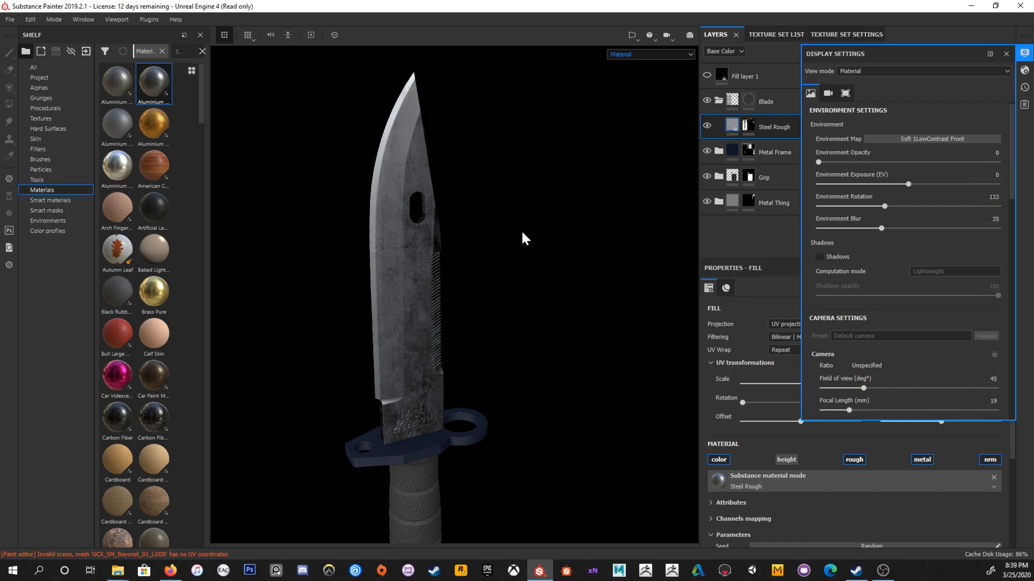
Step: Try the Soft 1Front environment map with an environment rotation of 250 and inspect the blade's surface
left_click(942, 141)
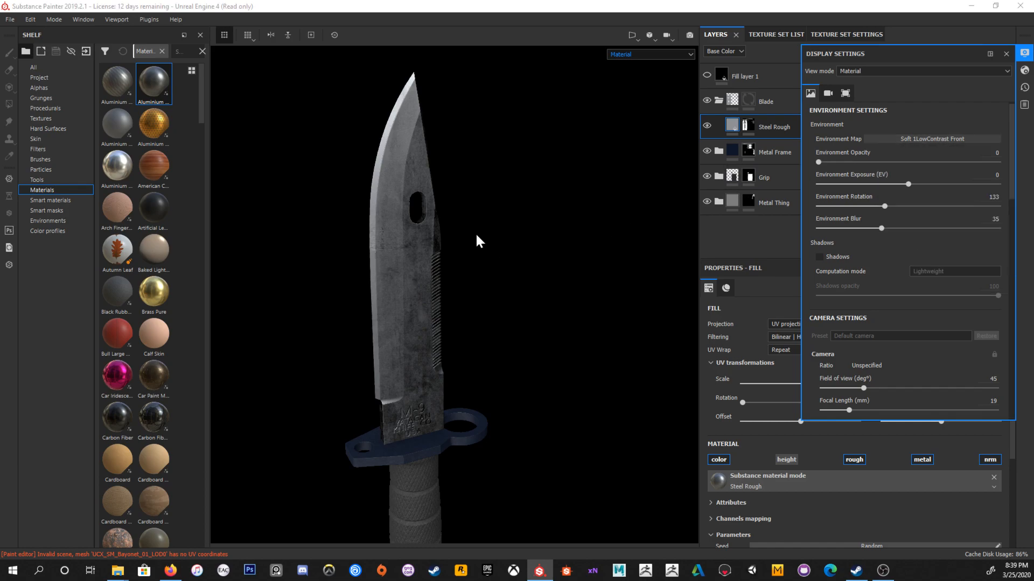
left_click_drag(522, 323, 537, 277, "alt")
right_click_drag(537, 276, 576, 270, "shift")
mouse_move(577, 270)
left_mouse_down("alt")
mouse_move(623, 260)
mouse_move(605, 251)
mouse_move(595, 273)
left_mouse_up("alt")
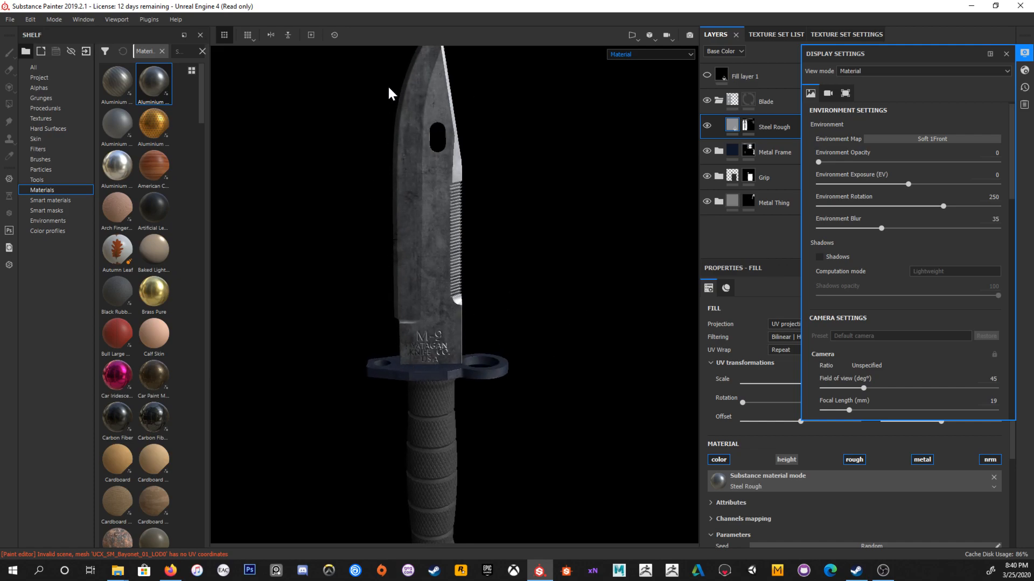
left_click_drag(469, 330, 546, 334, "alt")
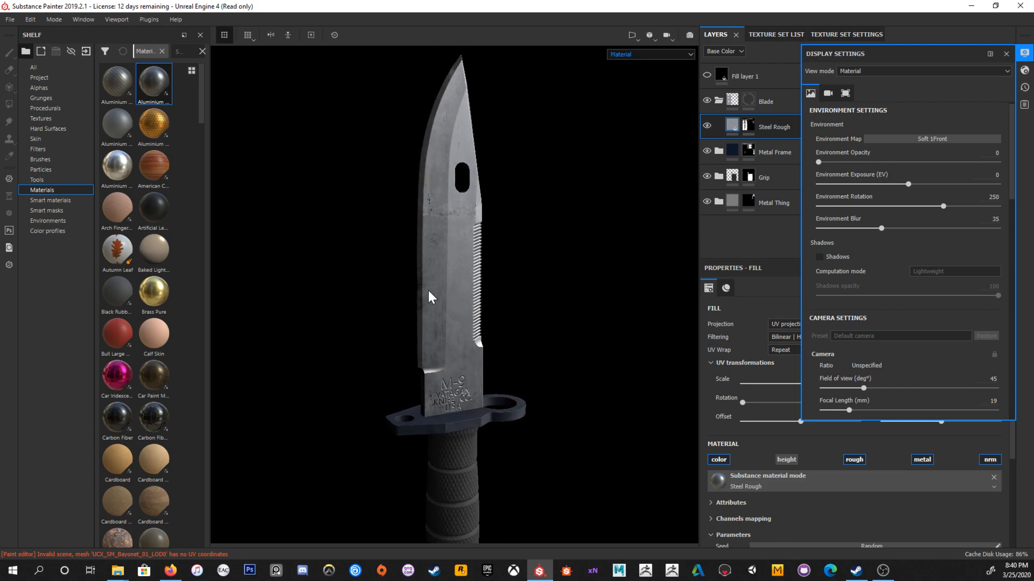
Step: Browse the environment maps and set the environment to Studio 03
left_click(902, 138)
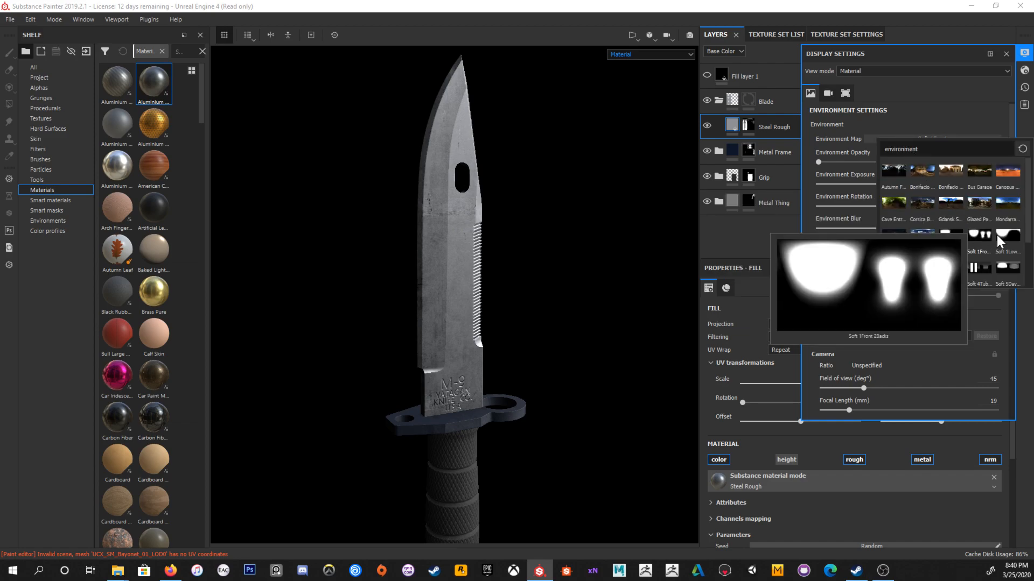
scroll(1026, 253, "down", 2)
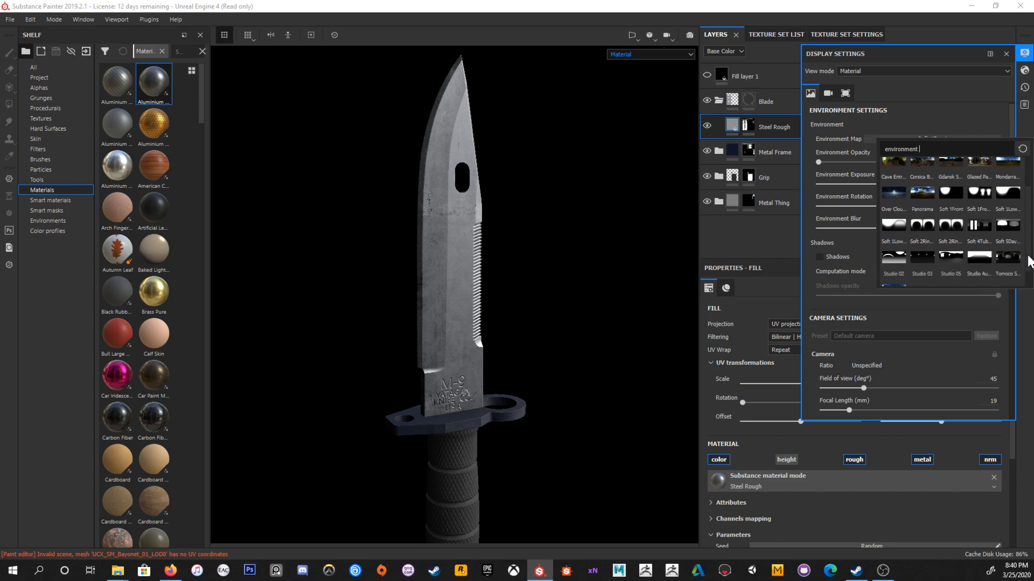
scroll(999, 221, "down", 1)
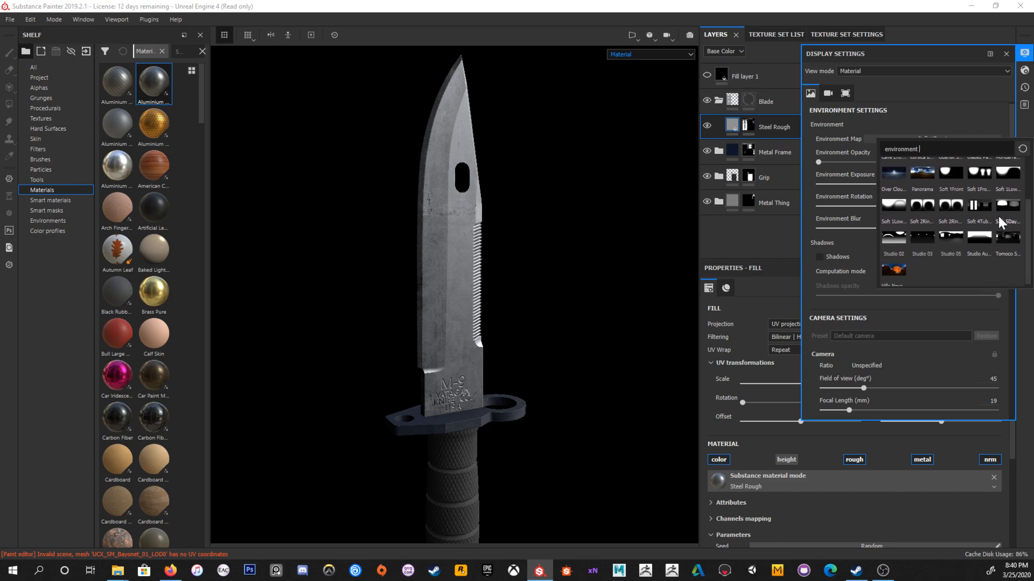
left_click(921, 237)
Step: Rotate the Studio 03 lighting to 63 and inspect the bayonet from the blade down to the pommel
right_click_drag(574, 279, 614, 307, "shift")
mouse_move(614, 307)
left_mouse_down("alt")
mouse_move(575, 305)
mouse_move(621, 315)
left_mouse_up("alt")
right_click_drag(621, 316, 586, 313, "shift")
left_click_drag(586, 313, 558, 344, "alt")
middle_click_drag(559, 344, 560, 299, "alt")
left_click_drag(560, 299, 598, 314, "alt")
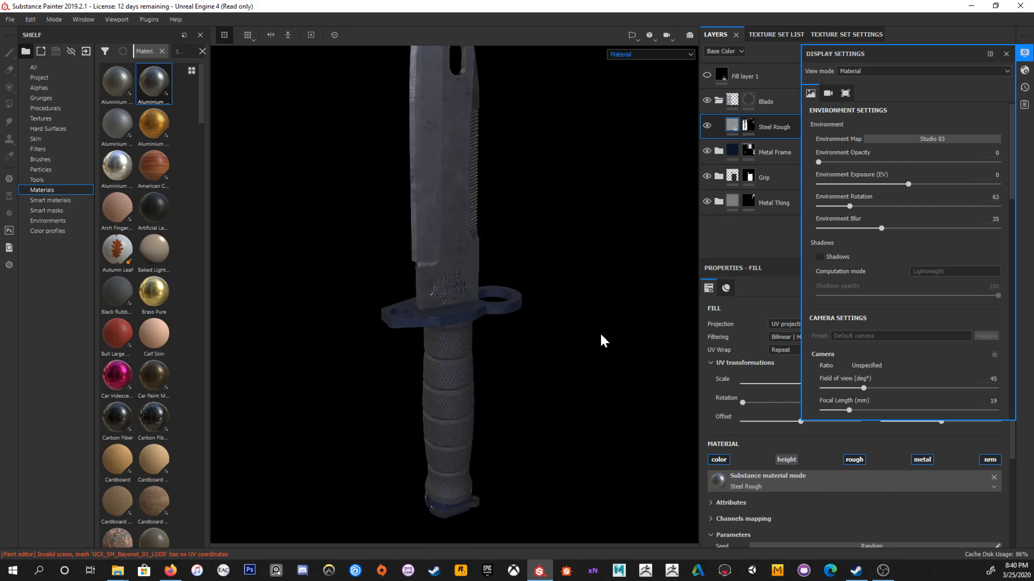
Step: Review the environment maps again without changing Studio 03, and enable Shadows in the environment settings
left_click(892, 138)
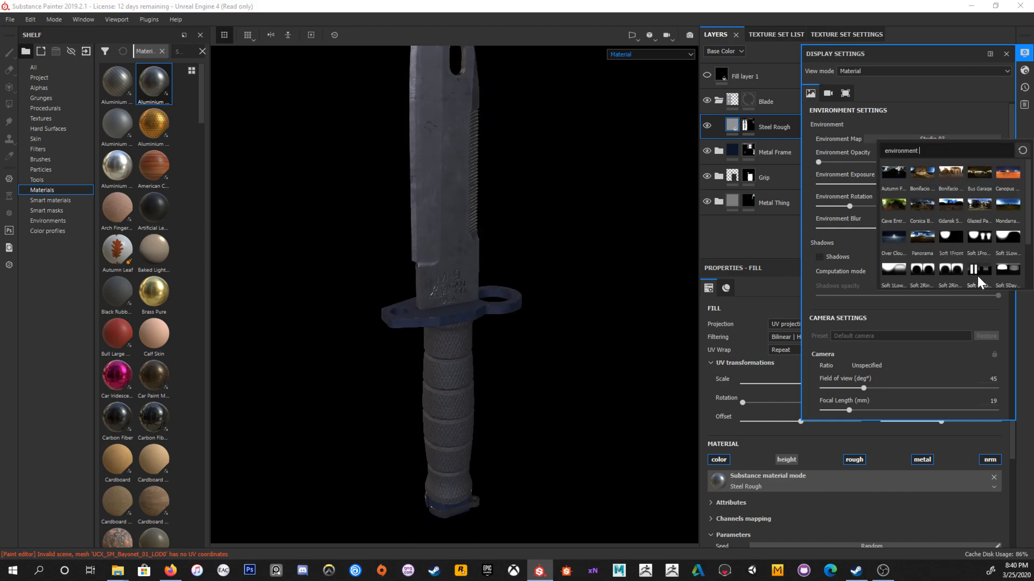
scroll(964, 275, "down", 2)
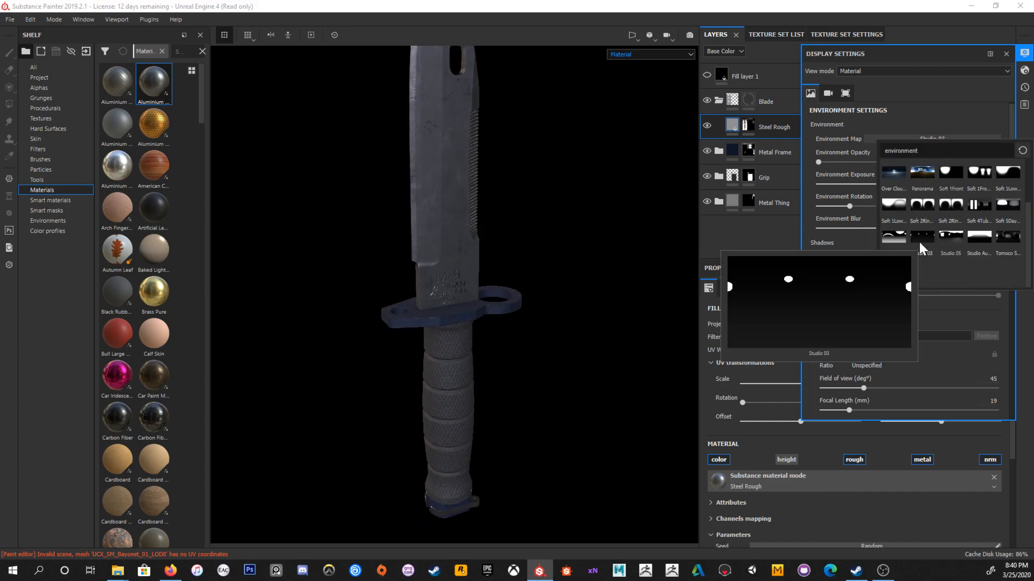
left_click(940, 118)
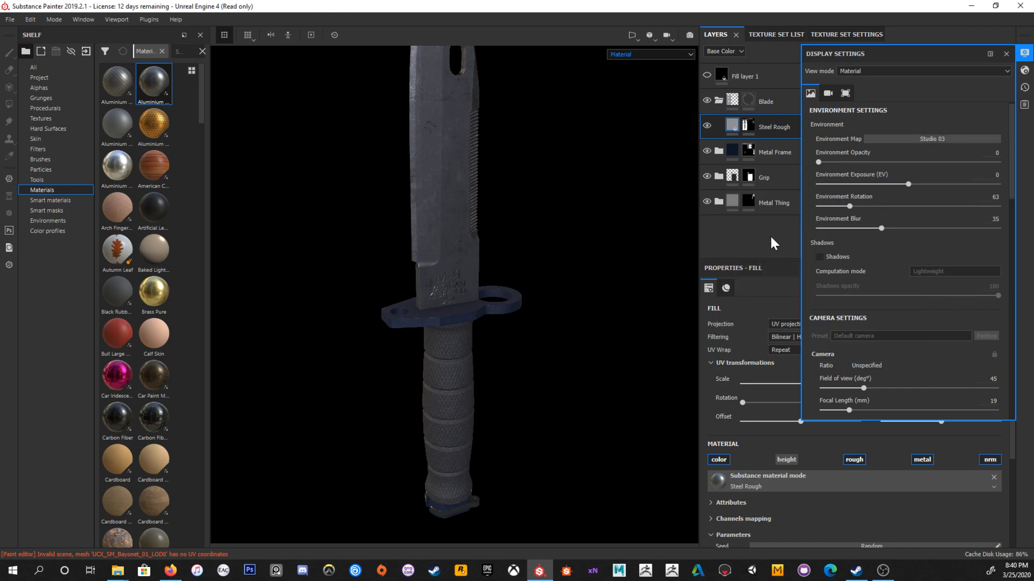
left_click(842, 258)
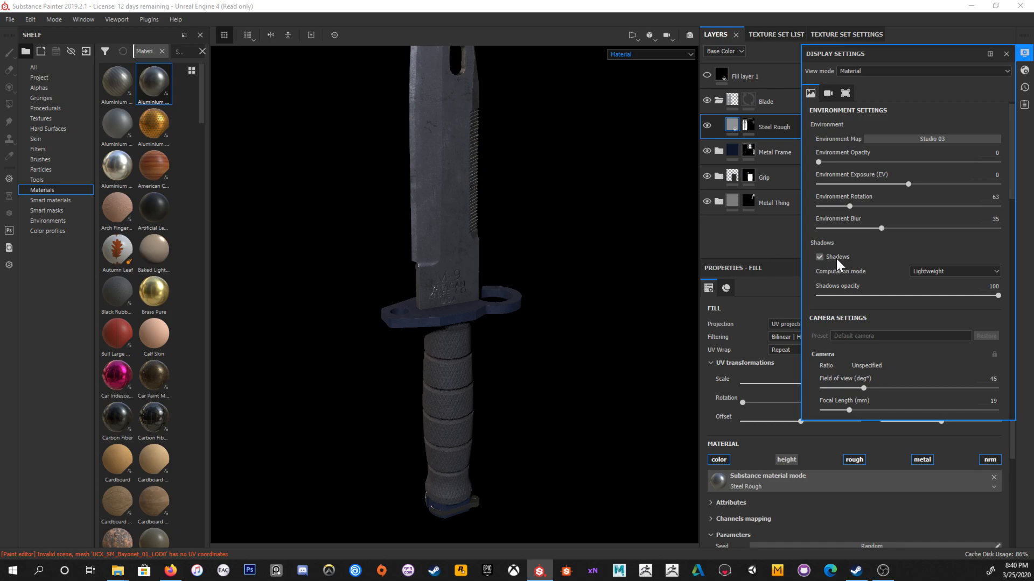
Step: Rotate the environment lighting to 135 and try the Intensive computation mode for the shadows
right_click_drag(526, 289, 656, 365, "shift")
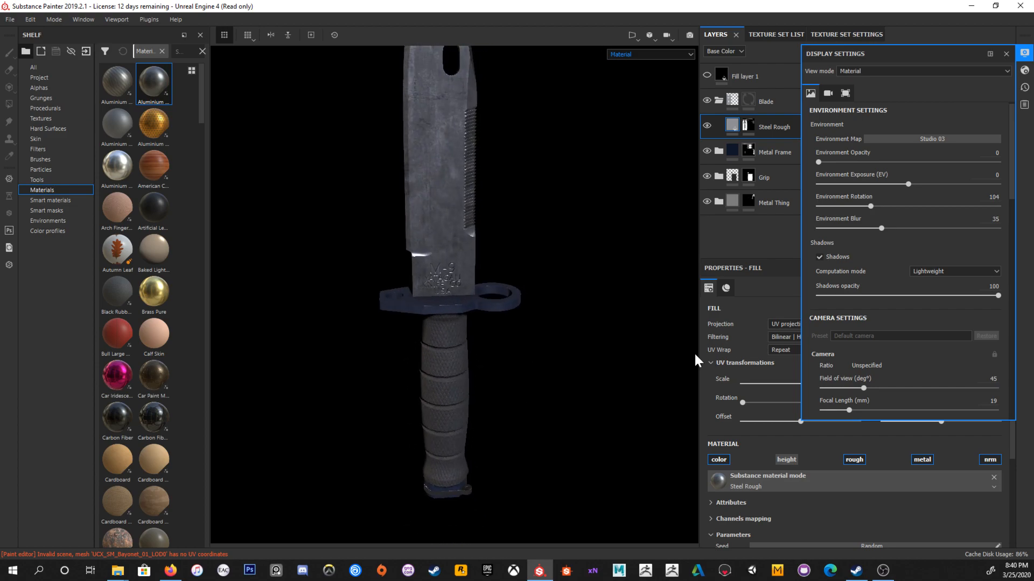
left_click(932, 272)
left_click(936, 282)
mouse_move(517, 280)
right_mouse_down("shift")
mouse_move(473, 272)
mouse_move(526, 277)
right_mouse_up("shift")
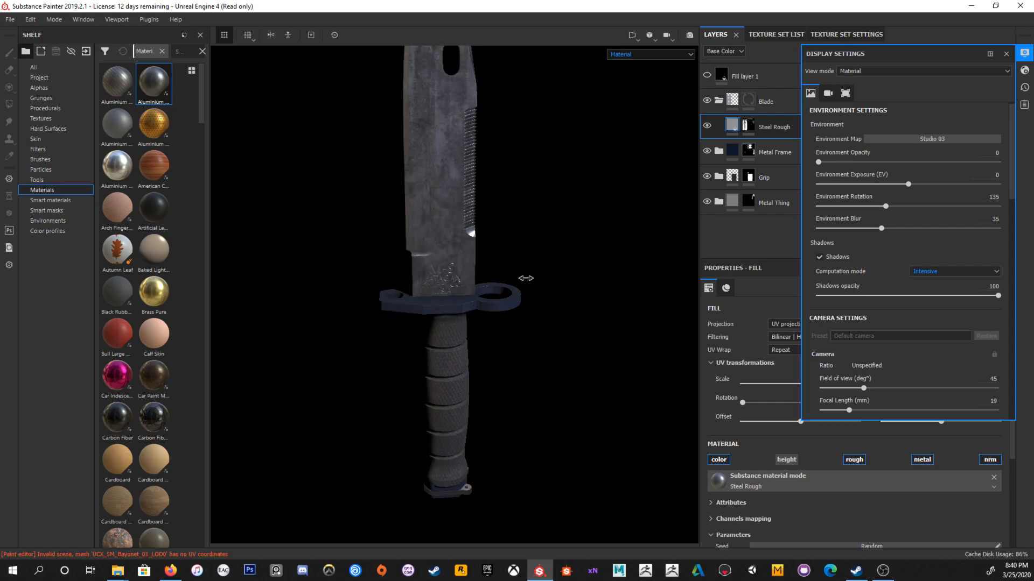
Step: Return the shadow computation mode to Lightweight and turn off Shadows
left_click(949, 272)
left_click(939, 299)
left_click_drag(464, 300, 496, 271, "alt")
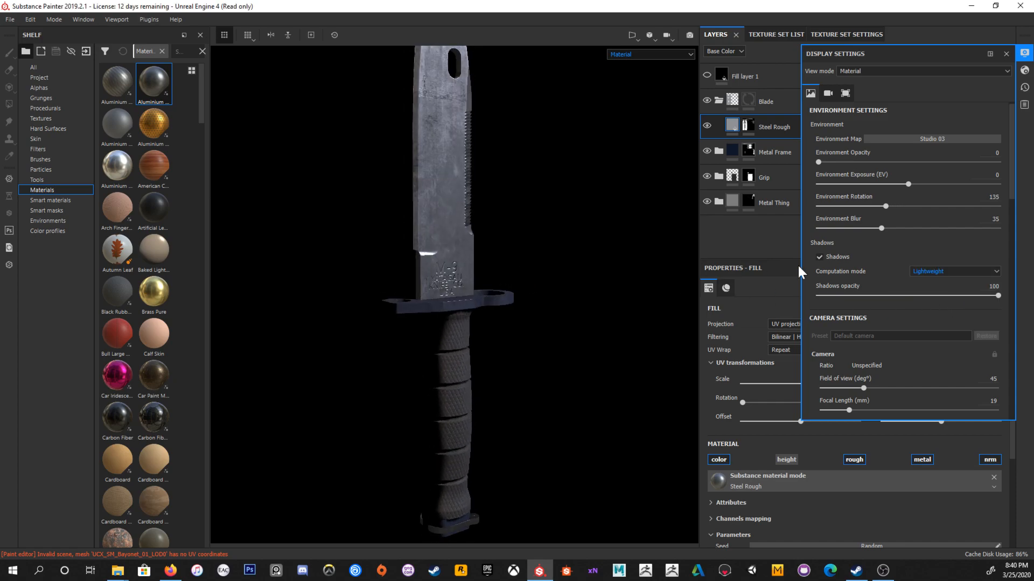
left_click(838, 253)
left_click_drag(572, 282, 547, 325, "alt")
Step: Try wider camera fields of view on the bayonet, including the maximum, and reset the field of view to 45
scroll(890, 327, "down", 1)
scroll(890, 328, "down", 4)
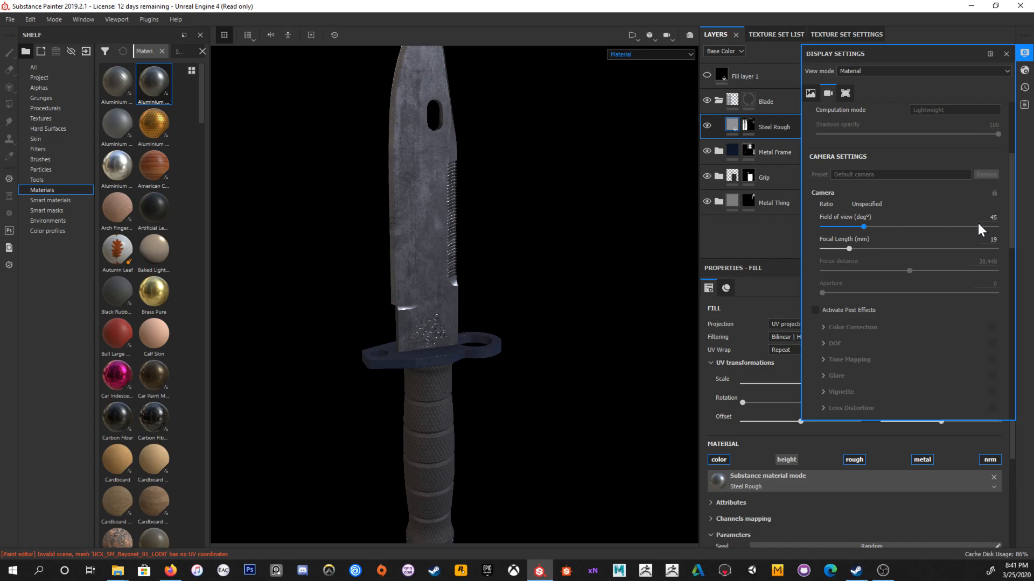
left_click_drag(863, 228, 938, 235)
right_click_drag(433, 270, 834, 429, "alt")
left_click_drag(584, 330, 568, 364, "alt")
left_click_drag(938, 227, 998, 226)
left_click(991, 217)
type("45")
key("Return")
Step: Examine the bayonet as a whole and the blade surface up close from several angles and distances
right_click_drag(253, 167, 215, 164, "alt")
left_click_drag(478, 274, 507, 254, "alt")
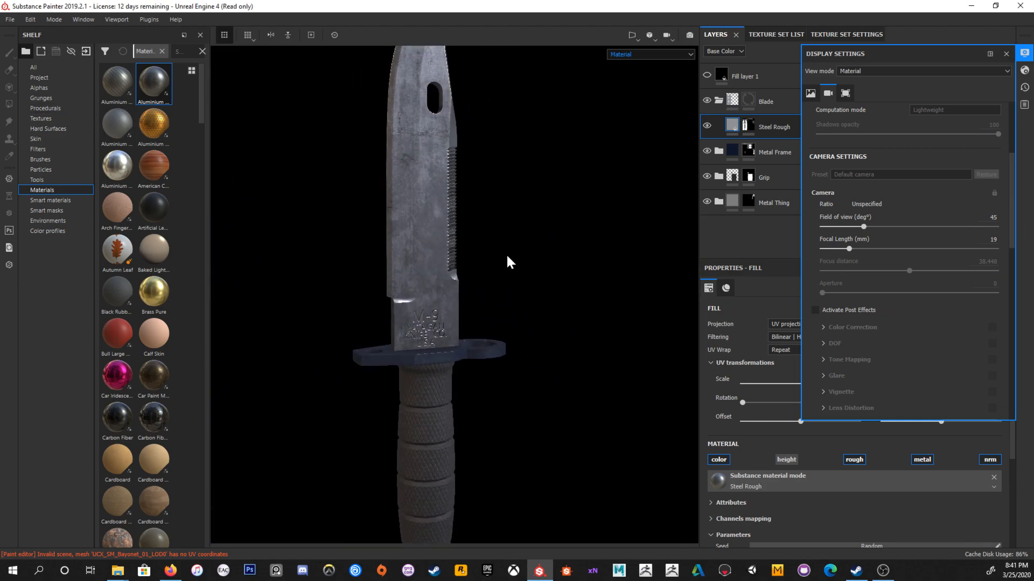
middle_click_drag(506, 254, 517, 237, "alt")
right_click_drag(561, 299, 535, 252, "alt")
left_click_drag(536, 253, 515, 250, "alt")
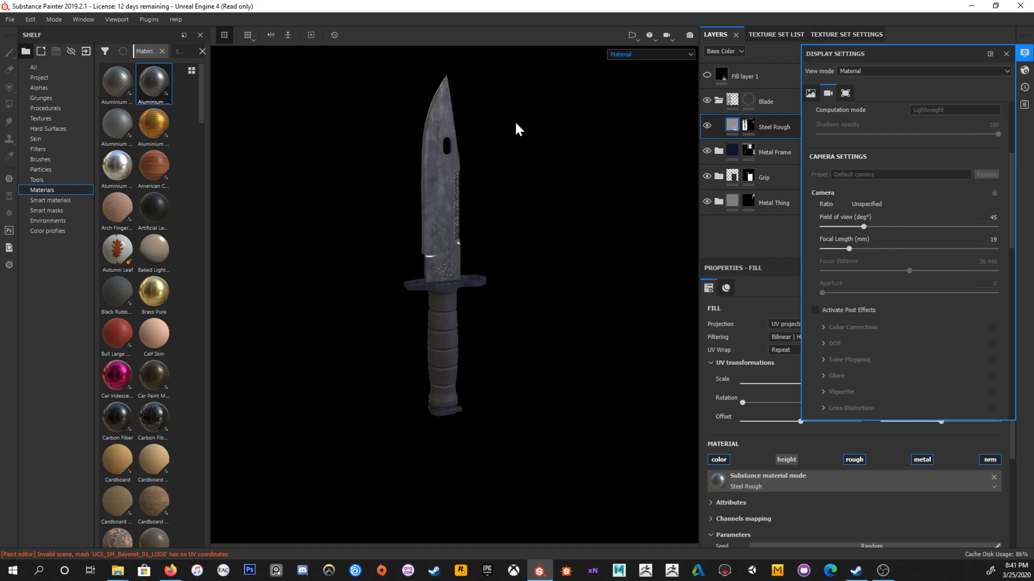
left_click_drag(496, 324, 587, 334, "alt")
right_click_drag(588, 334, 288, 115, "alt")
left_click_drag(516, 247, 451, 255, "alt")
right_click_drag(429, 254, 533, 270, "alt")
left_click_drag(533, 269, 588, 231, "alt")
right_click_drag(588, 231, 555, 301, "alt")
left_click_drag(555, 302, 577, 253, "alt")
mouse_move(563, 289)
left_mouse_down("alt")
mouse_move(550, 230)
mouse_move(520, 240)
mouse_move(570, 258)
mouse_move(547, 256)
mouse_move(569, 269)
left_mouse_up("alt")
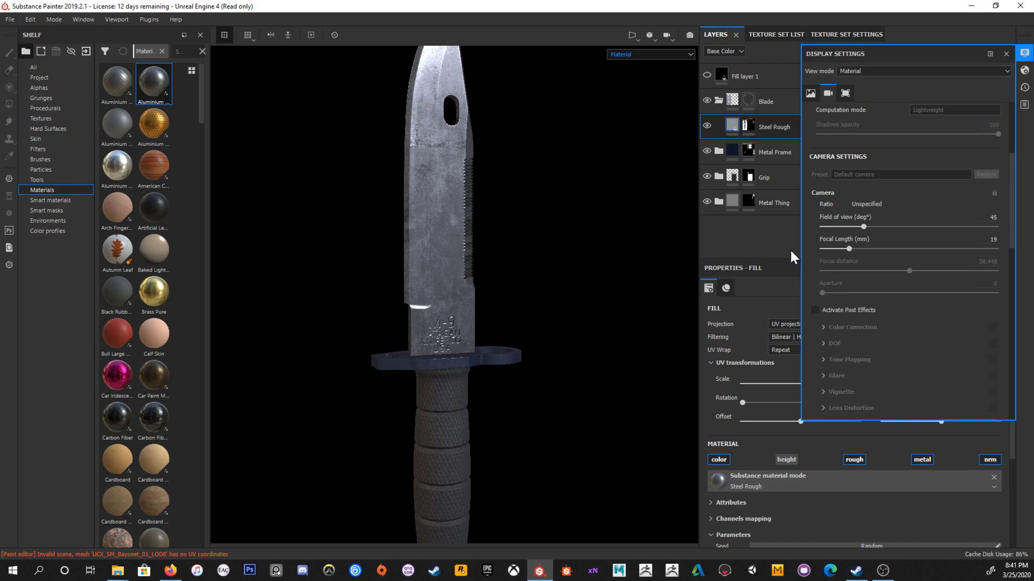
Step: Review the post effects, anti-aliasing, color profile and viewport options without changing them, and close the display settings
scroll(856, 234, "down", 3)
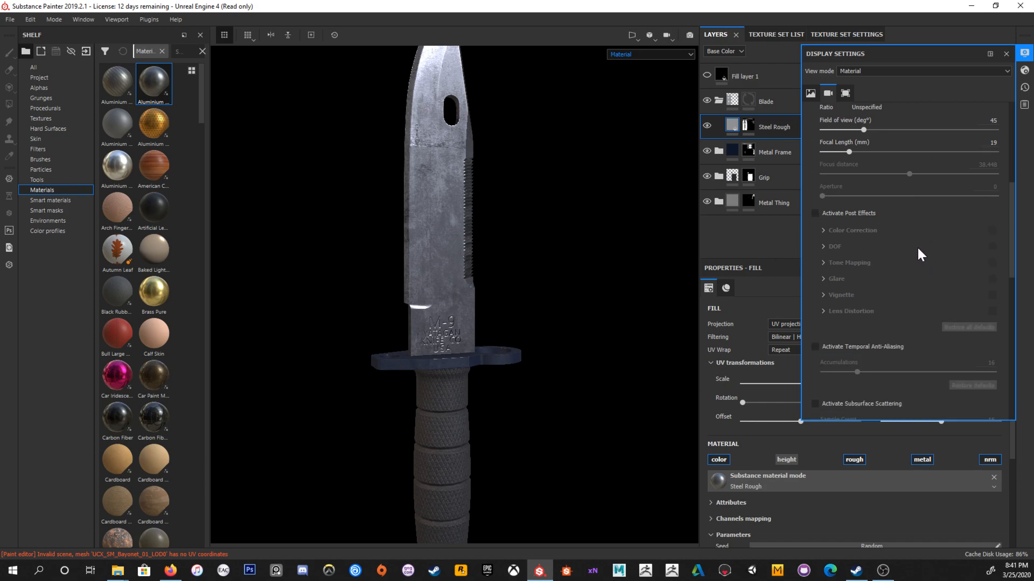
scroll(915, 248, "down", 4)
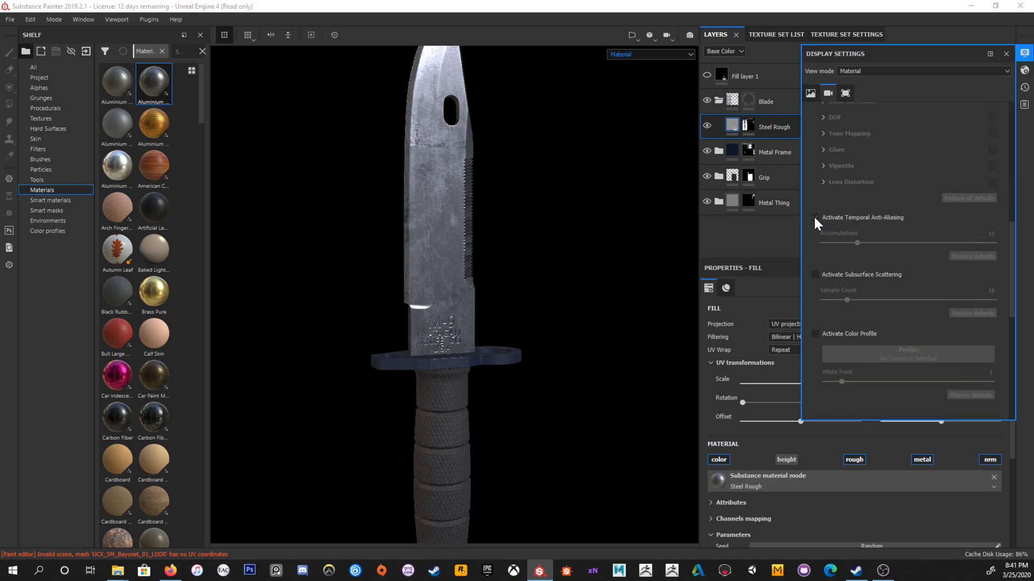
scroll(840, 215, "down", 4)
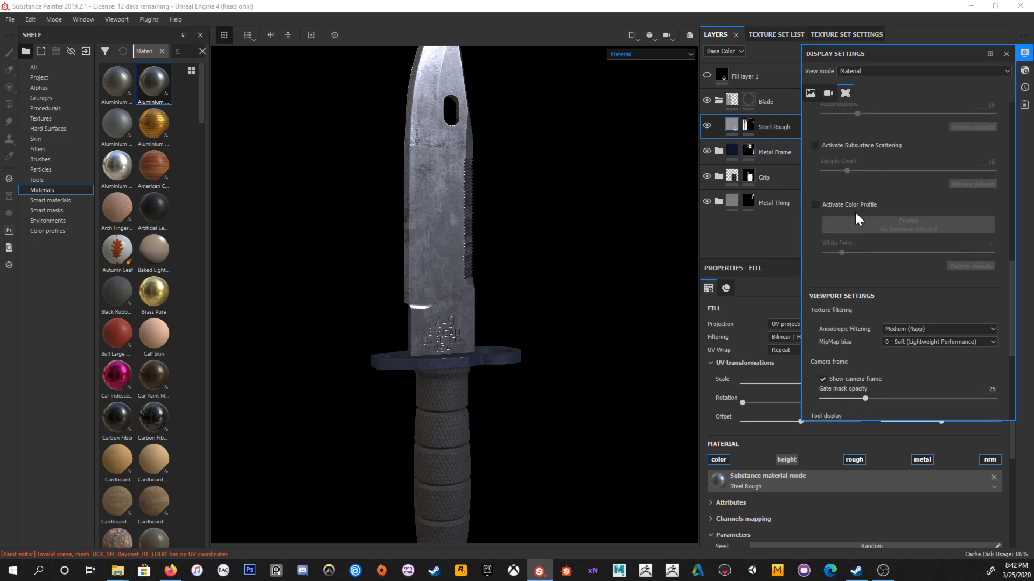
scroll(858, 211, "up", 5)
left_click(1024, 53)
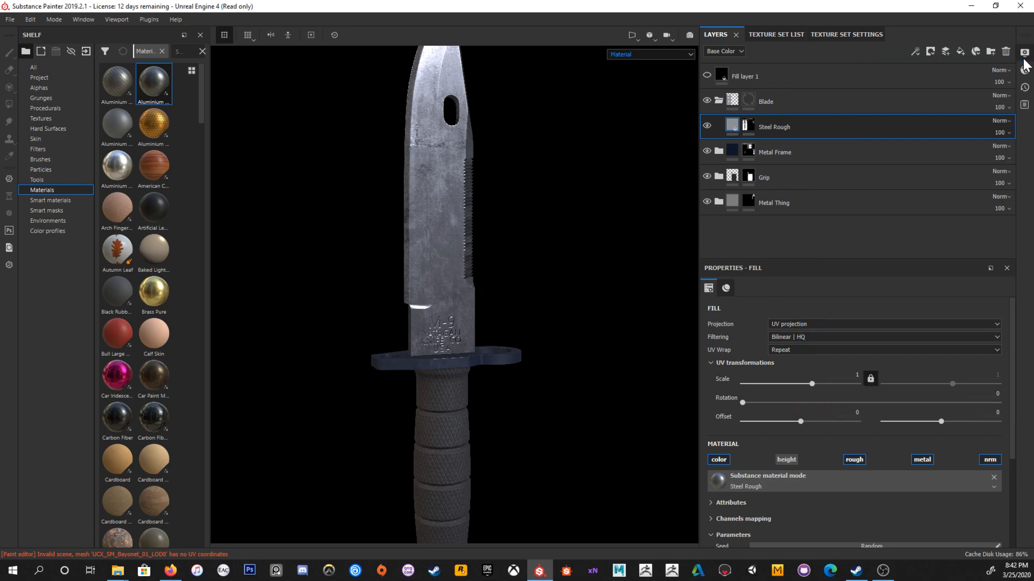
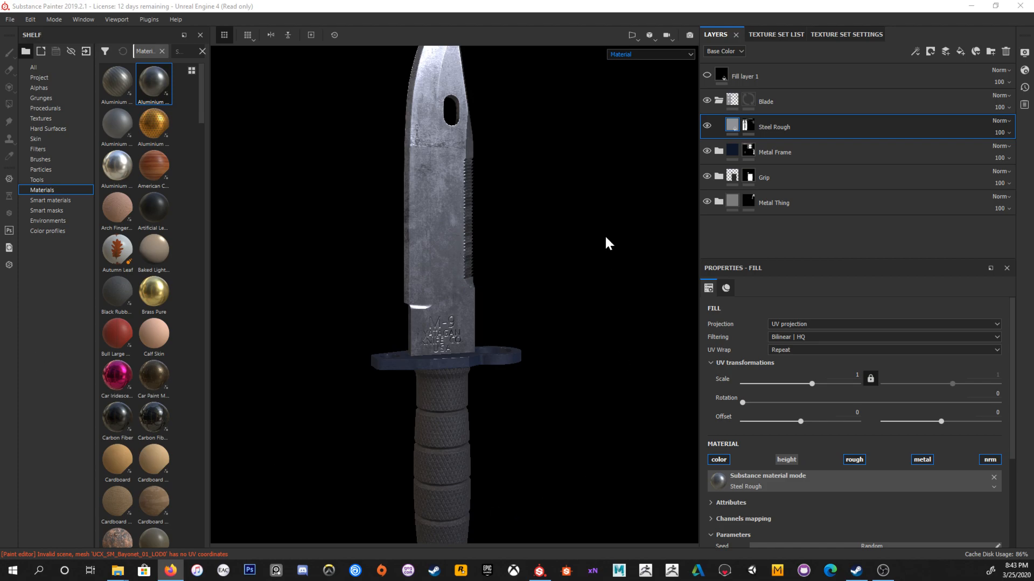
Step: Try a Steel Roughness of 0.62 on the Steel Rough layer and check the blade up close
left_click_drag(464, 270, 503, 333, "alt")
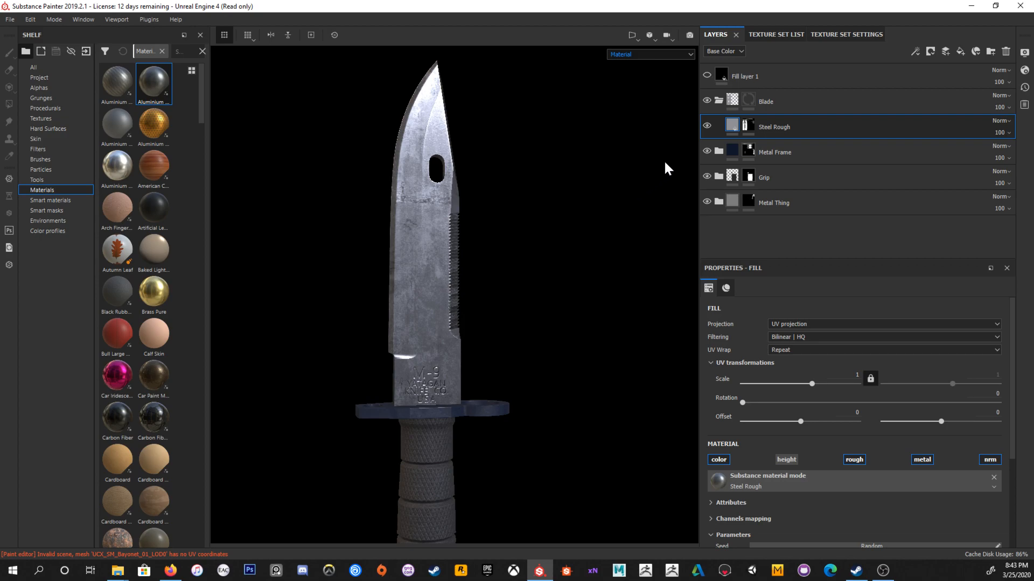
mouse_move(739, 124)
mouse_move(434, 238)
left_mouse_down("alt")
mouse_move(475, 256)
mouse_move(440, 238)
left_mouse_up("alt")
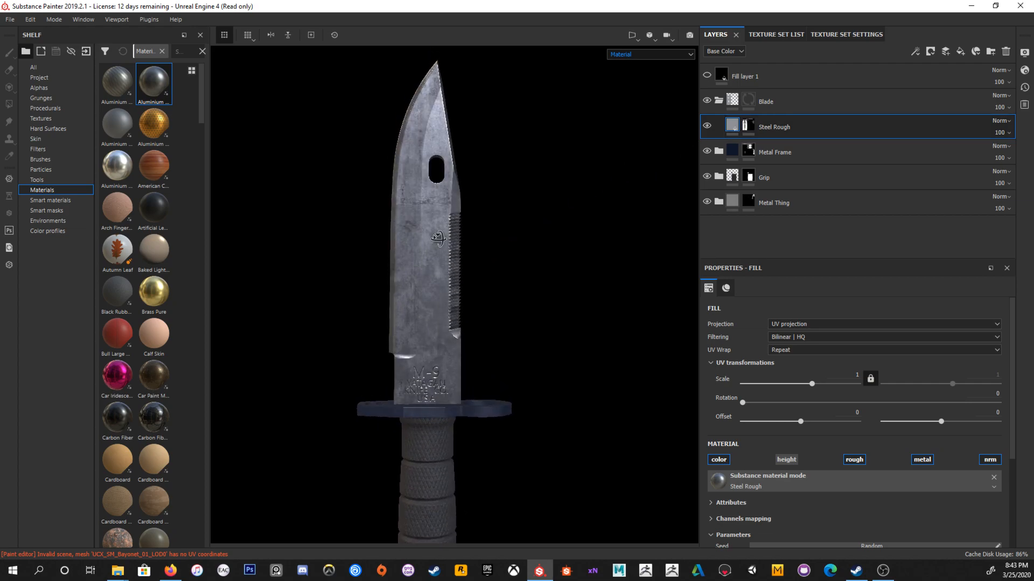
scroll(768, 448, "down", 3)
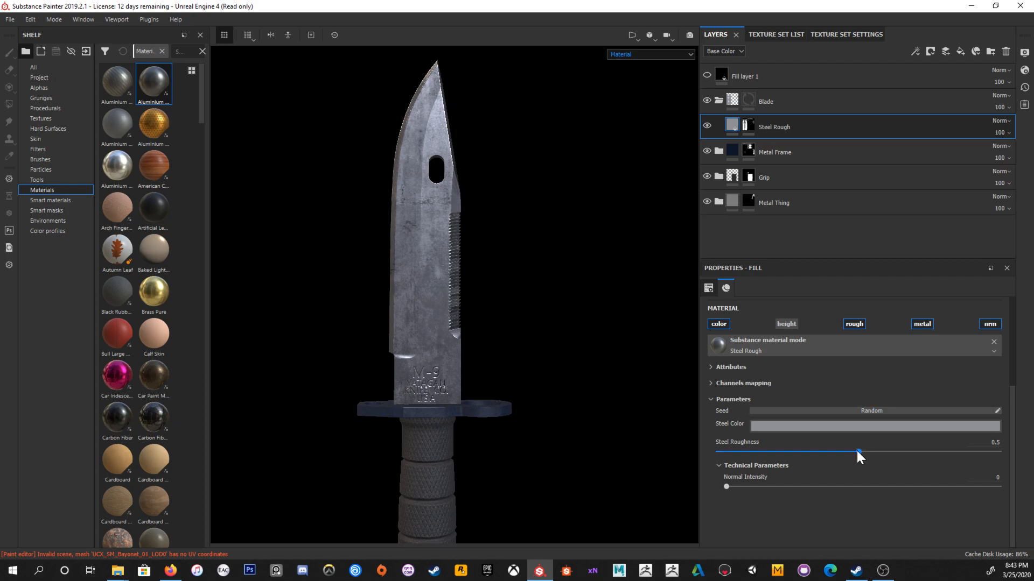
left_click_drag(856, 452, 892, 465)
scroll(484, 323, "up", 3)
left_click_drag(477, 317, 589, 351, "alt")
Step: Try a Steel Roughness of 0.22 while viewing the Roughness channel, and return to the Material view
left_click(645, 51)
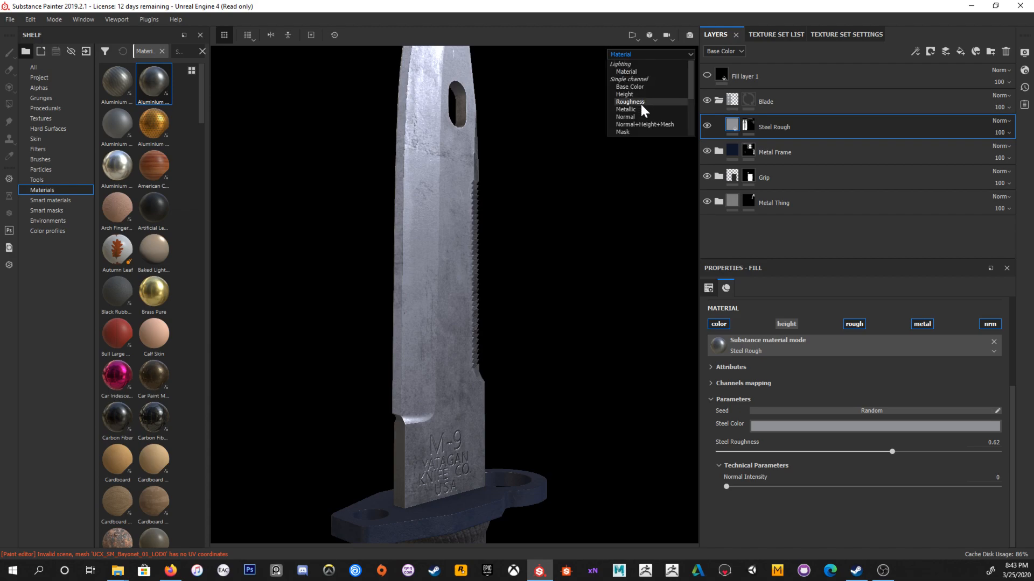
left_click(631, 102)
left_click_drag(895, 451, 777, 458)
key("m")
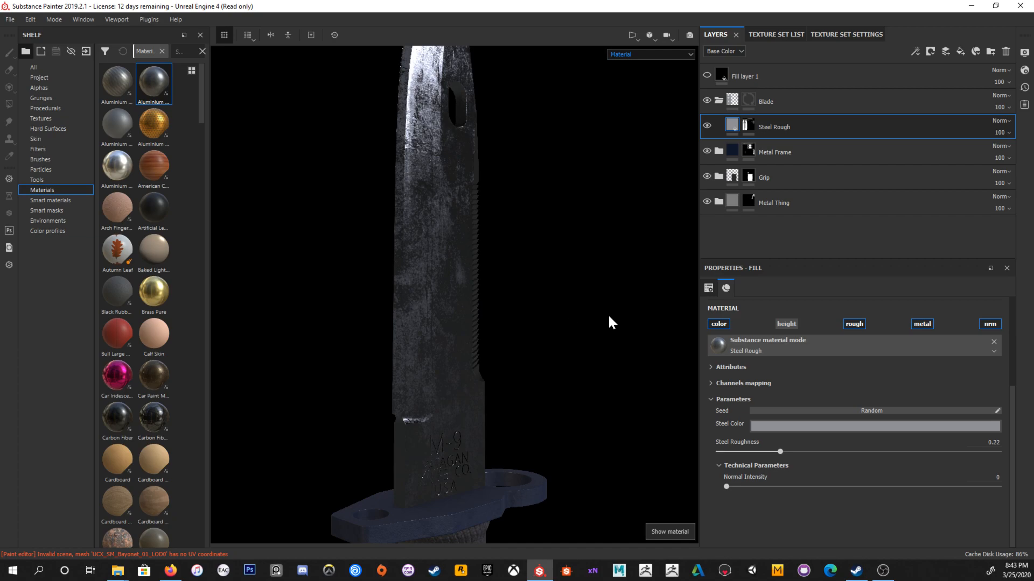
Step: Check the blade under rotated lighting and return Steel Roughness to 0.5
scroll(607, 315, "down", 5)
left_click_drag(607, 315, 517, 245, "alt")
right_click_drag(517, 247, 528, 279, "shift")
left_click_drag(529, 279, 545, 305, "alt")
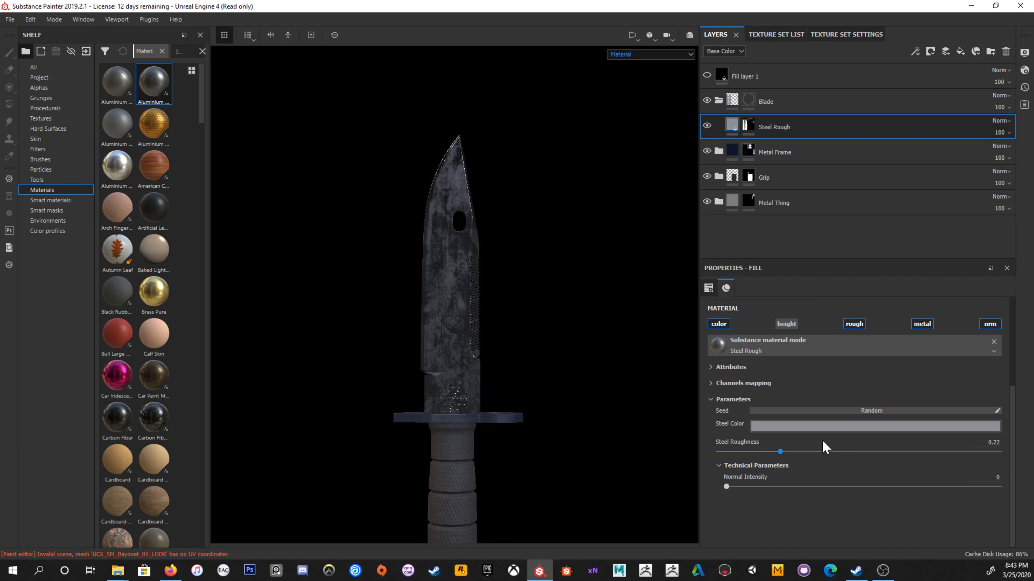
left_click_drag(825, 451, 857, 453)
left_click(995, 442)
scroll(546, 372, "up", 3)
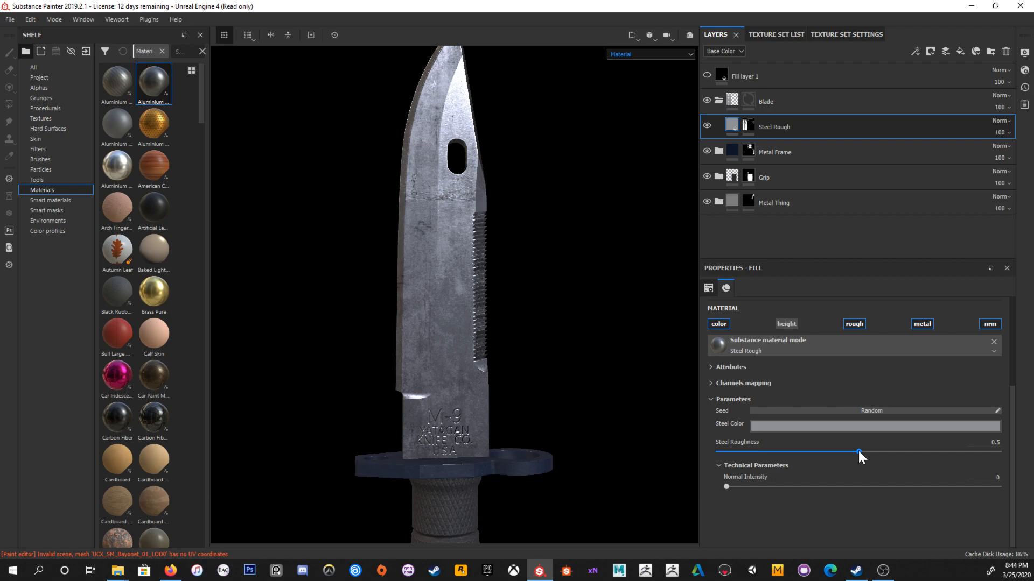
Step: Add a fill layer above Steel Rough in the Blade folder with only its roughness channel enabled
left_click(956, 52)
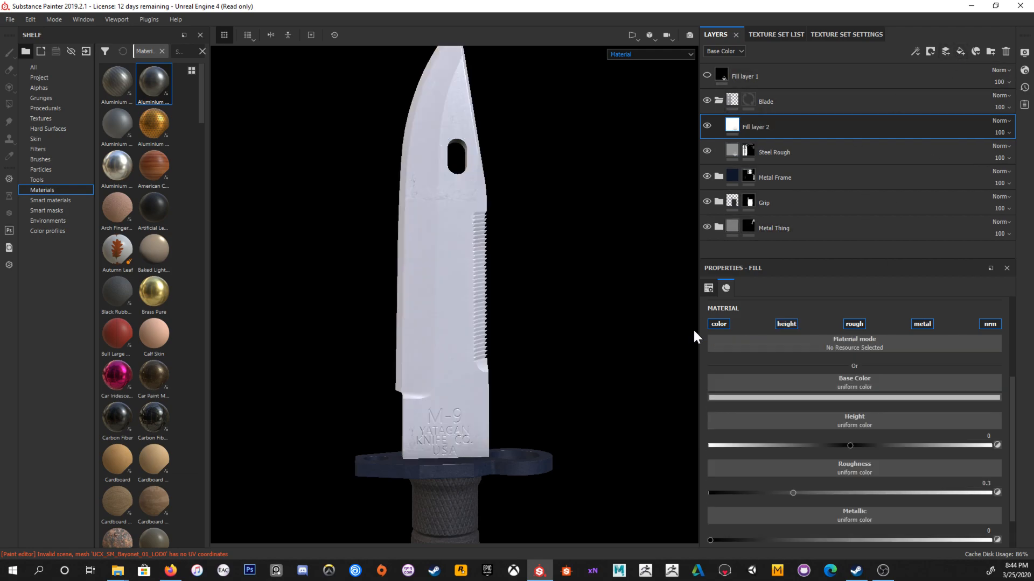
left_click(716, 325)
left_click(789, 325)
left_click(922, 324)
left_click(990, 325)
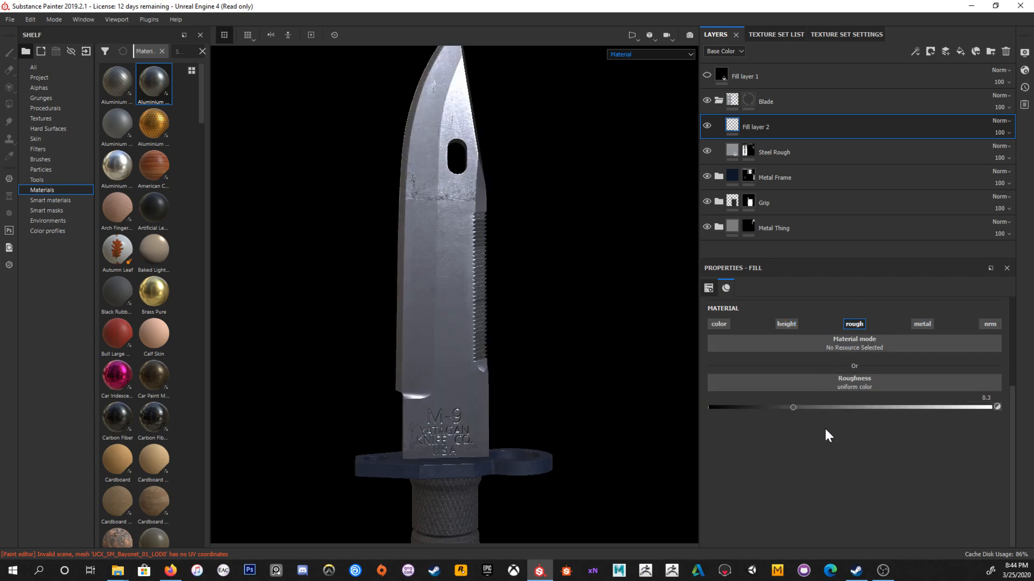
Step: Show the Roughness channel in both the viewport and the layer stack
left_click(643, 54)
left_click(643, 97)
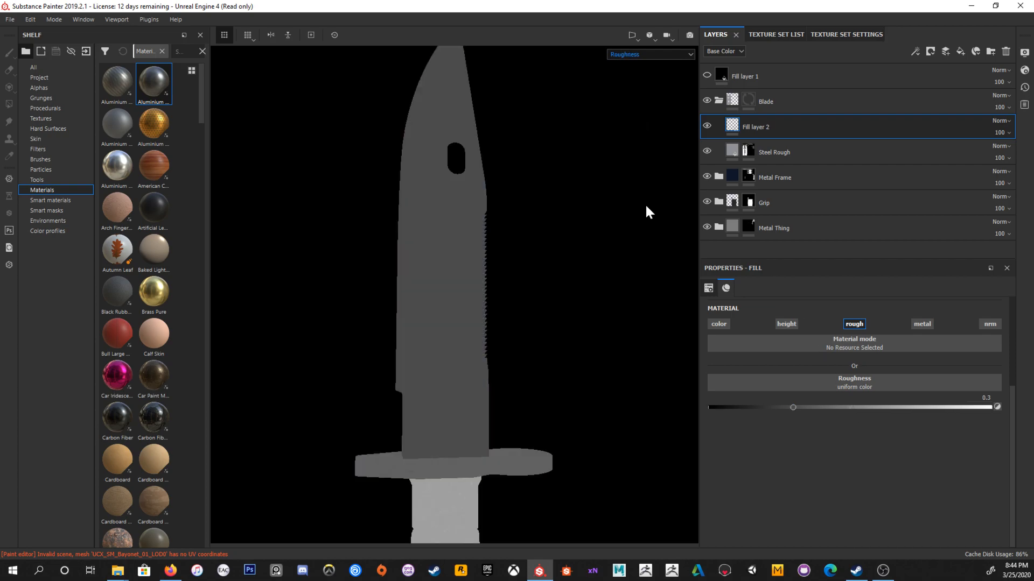
left_click(738, 52)
left_click(738, 73)
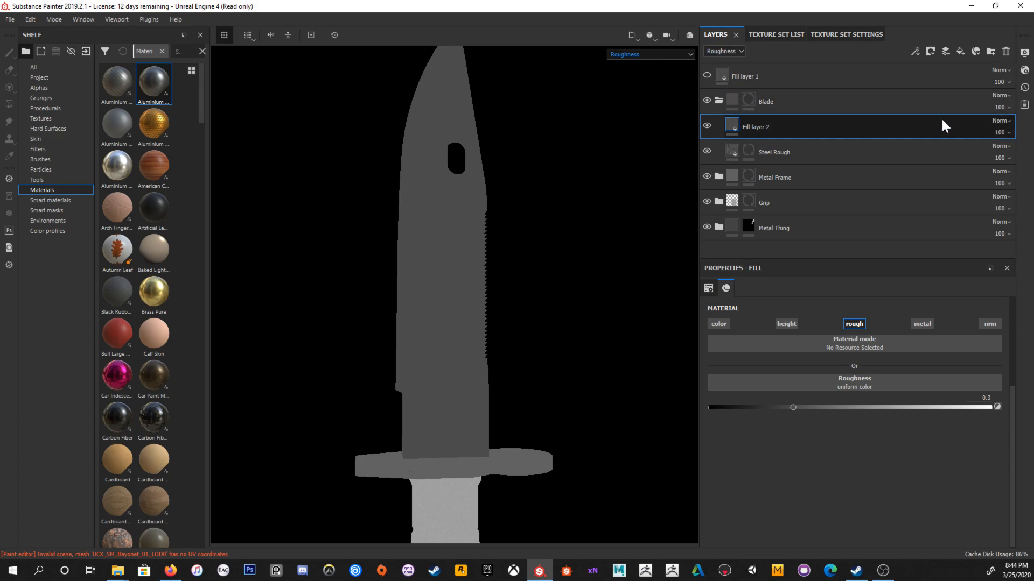
Step: Blend the new fill layer's roughness at 65 opacity and lower its Roughness value to 0.211
left_click(994, 135)
mouse_move(1011, 153)
left_mouse_down()
mouse_move(982, 152)
mouse_move(1009, 153)
left_mouse_up()
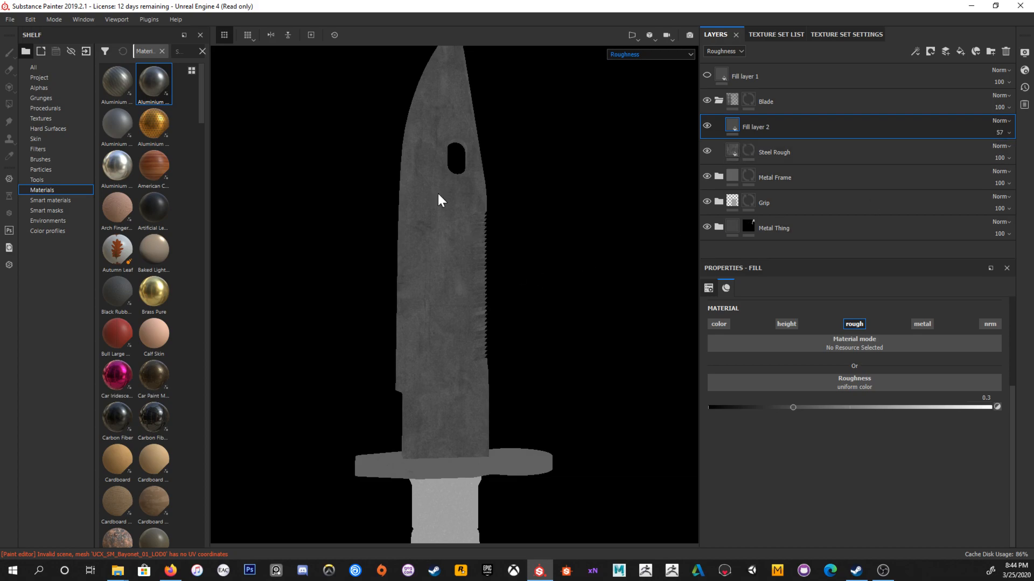
left_click(1000, 133)
left_click_drag(1009, 155, 1013, 154)
left_click_drag(779, 410, 767, 407)
Step: Compare the blade with the roughness fill layer hidden and shown, first in the Roughness view and again in the Material view
left_click(708, 127)
left_click(708, 127)
key("m")
right_click_drag(472, 232, 482, 197, "shift")
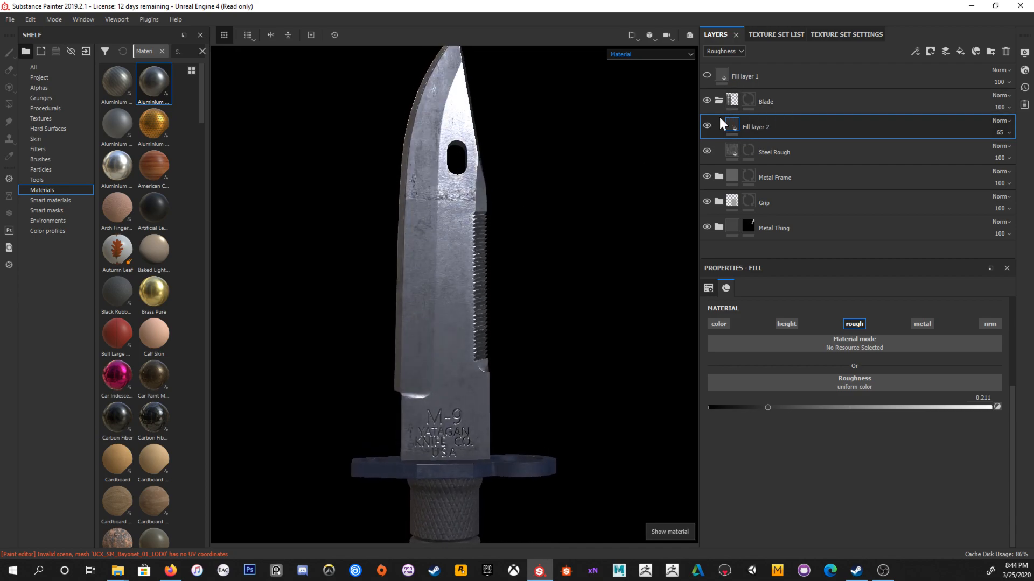
left_click(706, 126)
left_click(707, 126)
left_click(706, 126)
left_click(706, 126)
Step: Reduce the fill layer's roughness opacity to 55 and check the blade up close
left_click(999, 133)
left_click_drag(1005, 145, 1008, 157)
right_click_drag(526, 301, 519, 231, "alt")
left_click_drag(520, 231, 513, 222, "alt")
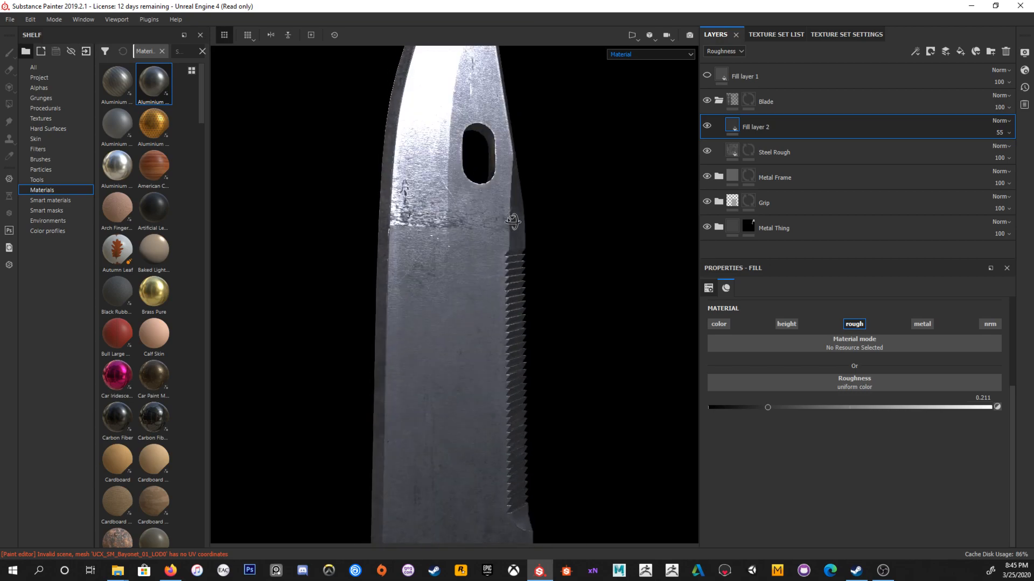
Step: Compare the blade with the Blade folder hidden and shown, and examine its surface from several angles and under rotated lighting
left_click(706, 100)
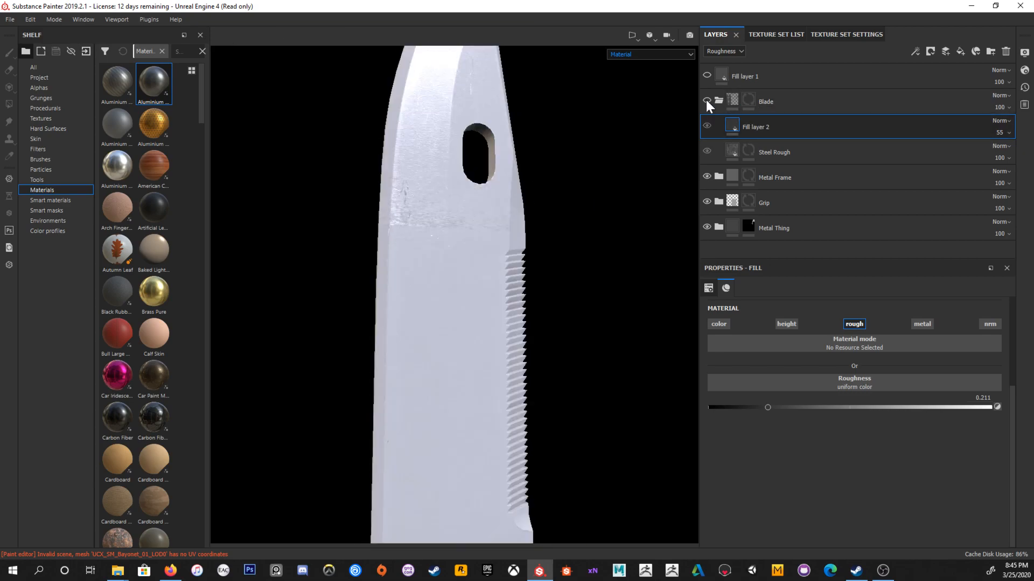
right_click_drag(535, 163, 427, 180, "shift")
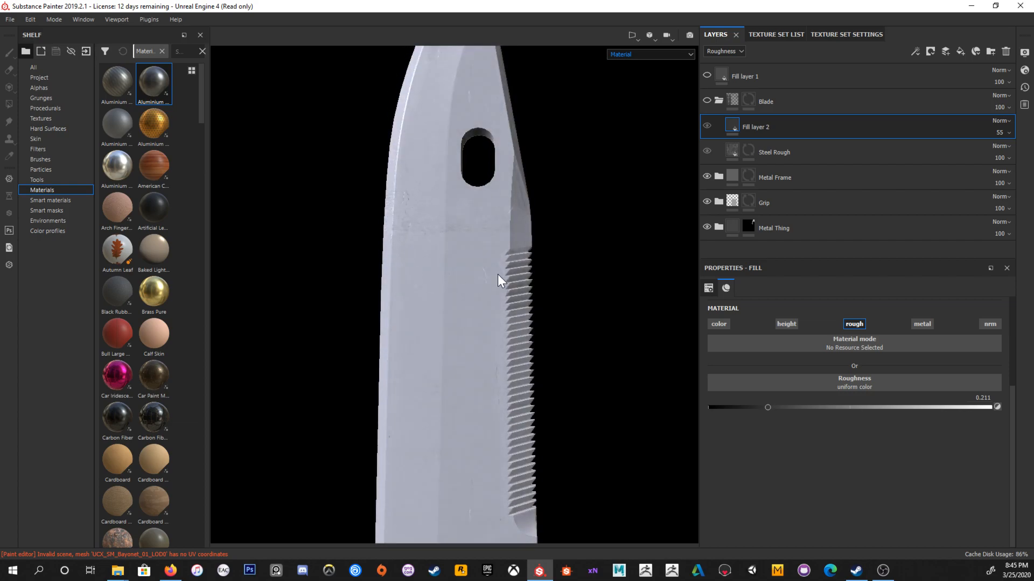
left_click(707, 101)
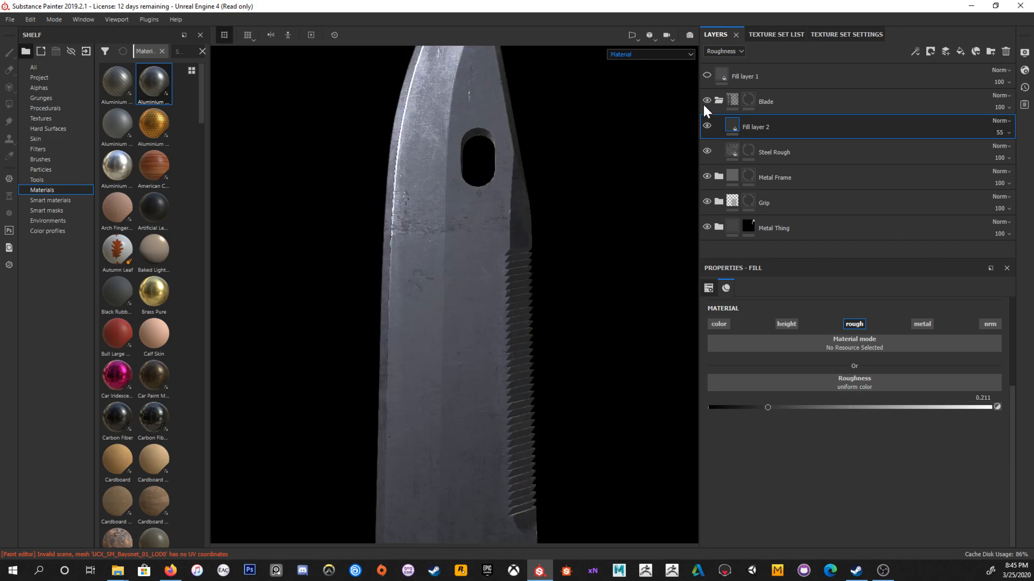
right_click_drag(642, 253, 593, 194, "alt")
left_click_drag(592, 194, 482, 165, "alt")
right_click_drag(481, 166, 614, 292, "alt")
left_click_drag(614, 292, 611, 318, "alt")
right_click_drag(611, 319, 538, 293, "alt")
left_click_drag(538, 293, 481, 202, "alt")
mouse_move(502, 143)
left_mouse_down("alt")
mouse_move(591, 288)
mouse_move(494, 189)
mouse_move(572, 300)
mouse_move(616, 250)
mouse_move(602, 237)
mouse_move(632, 231)
mouse_move(612, 259)
mouse_move(639, 267)
mouse_move(596, 270)
mouse_move(576, 298)
mouse_move(598, 279)
mouse_move(575, 281)
left_mouse_up("alt")
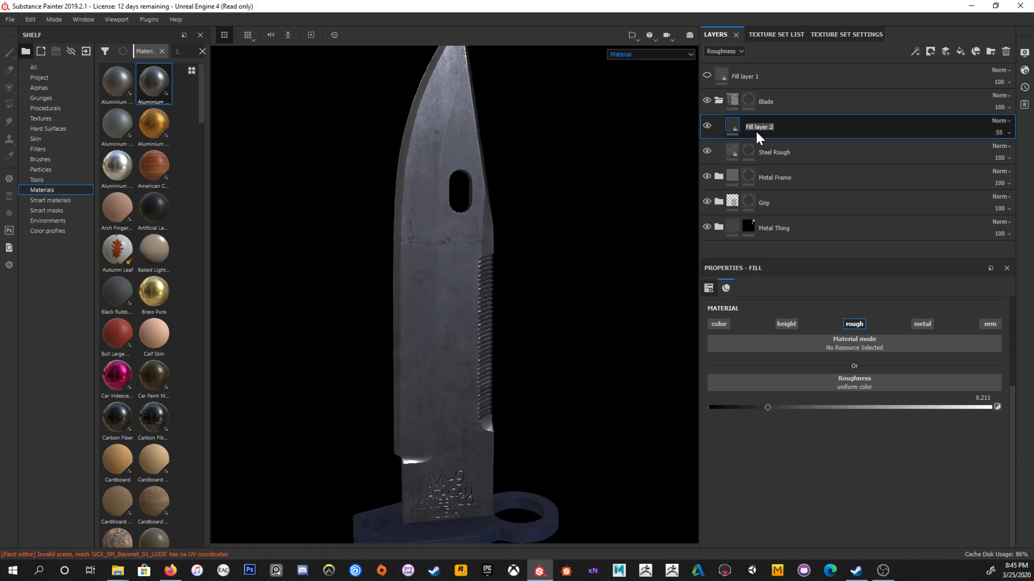
Step: Rename the roughness fill layer in the Blade folder as Rough Reduce Noise
type("Rough Reduce")
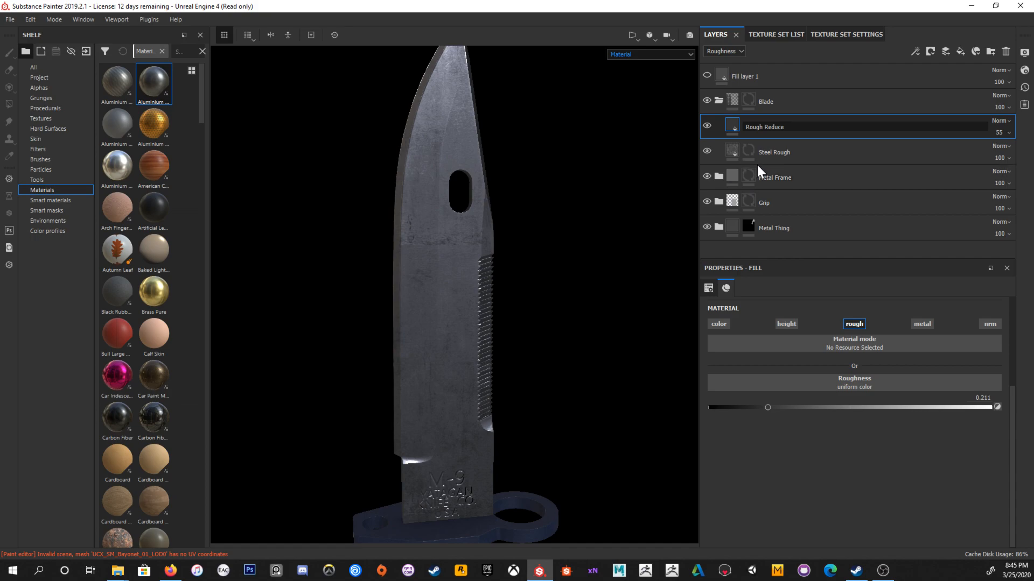
type(" Noise")
key("Return")
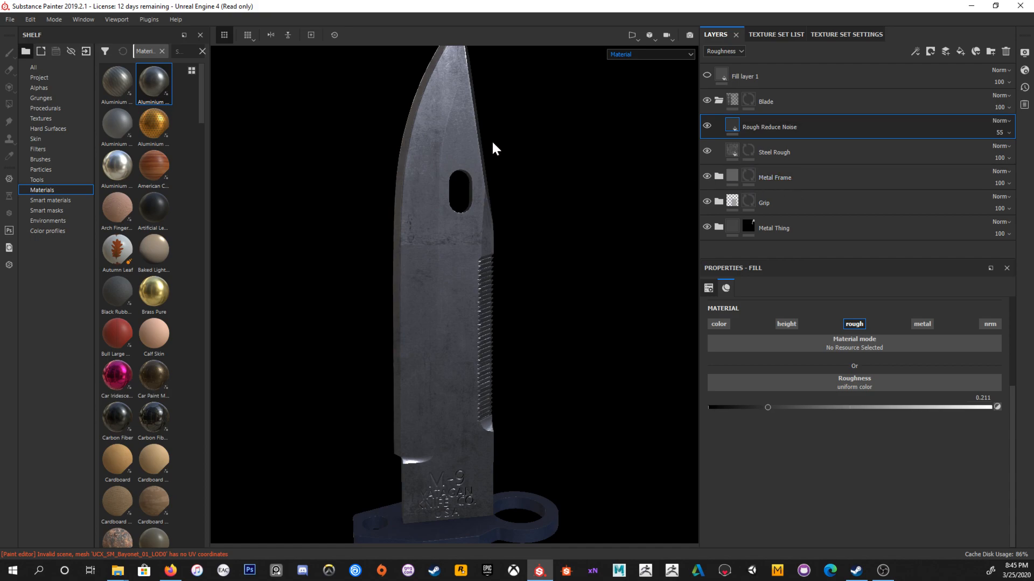
Step: Add a fill layer above Rough Reduce Noise in the Blade folder, limited to the color and roughness channels
left_click_drag(492, 142, 489, 151, "alt")
right_click_drag(489, 151, 514, 166, "shift")
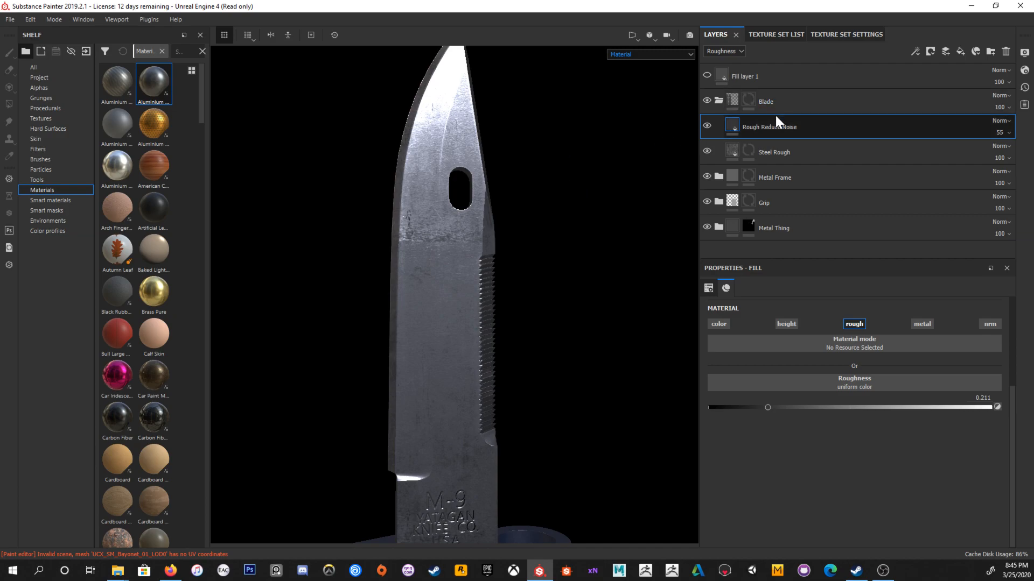
left_click(960, 55)
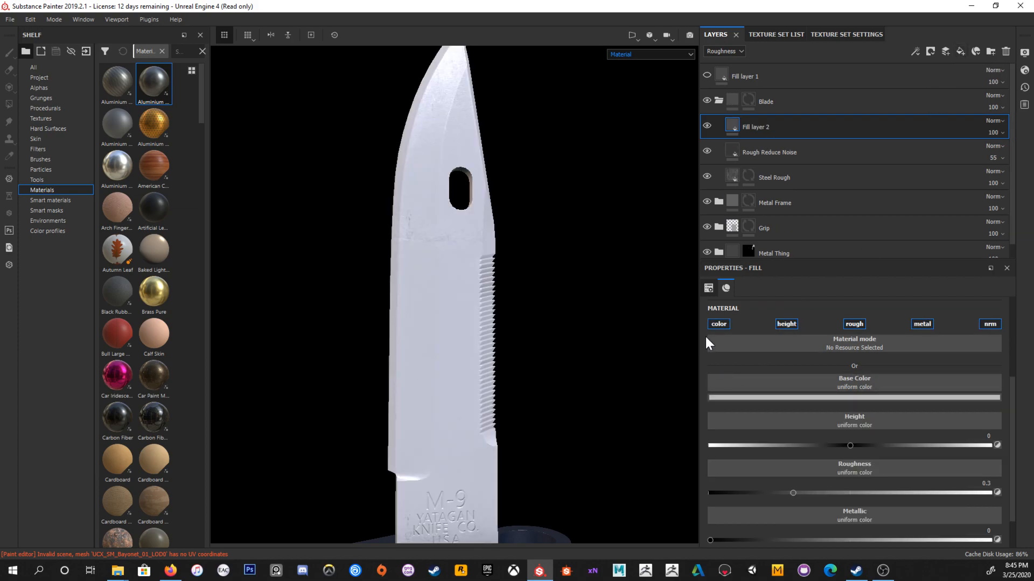
left_click(790, 326)
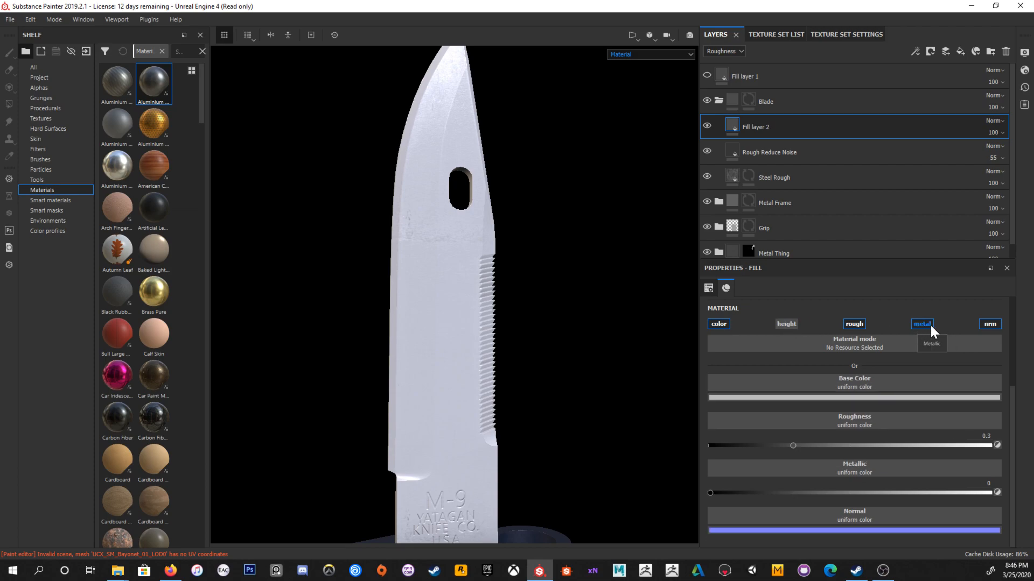
left_click(930, 325)
left_click(994, 324)
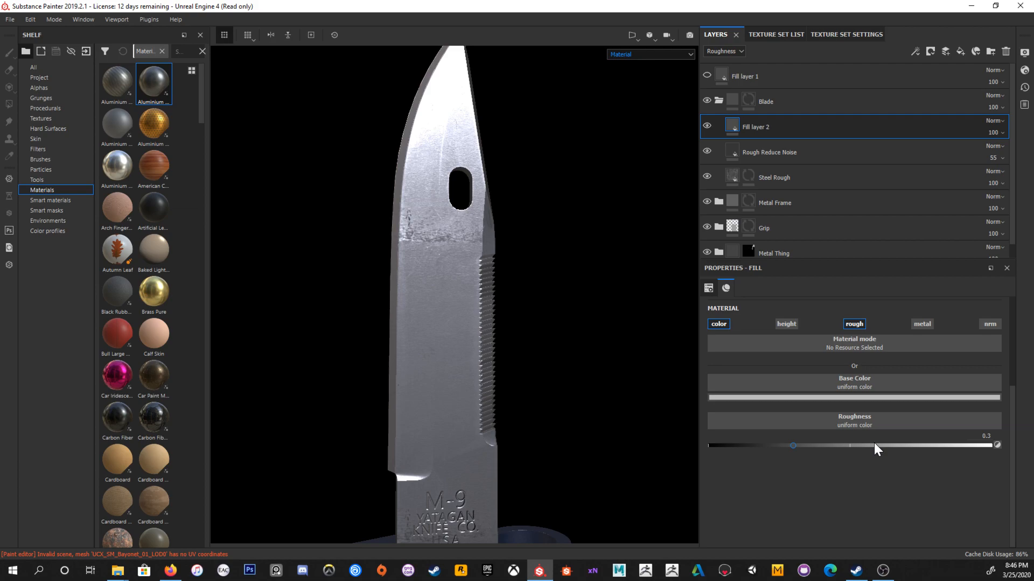
Step: Set the new fill layer's roughness to 0.8574 and make its grey base color slightly lighter
left_click_drag(882, 448, 950, 453)
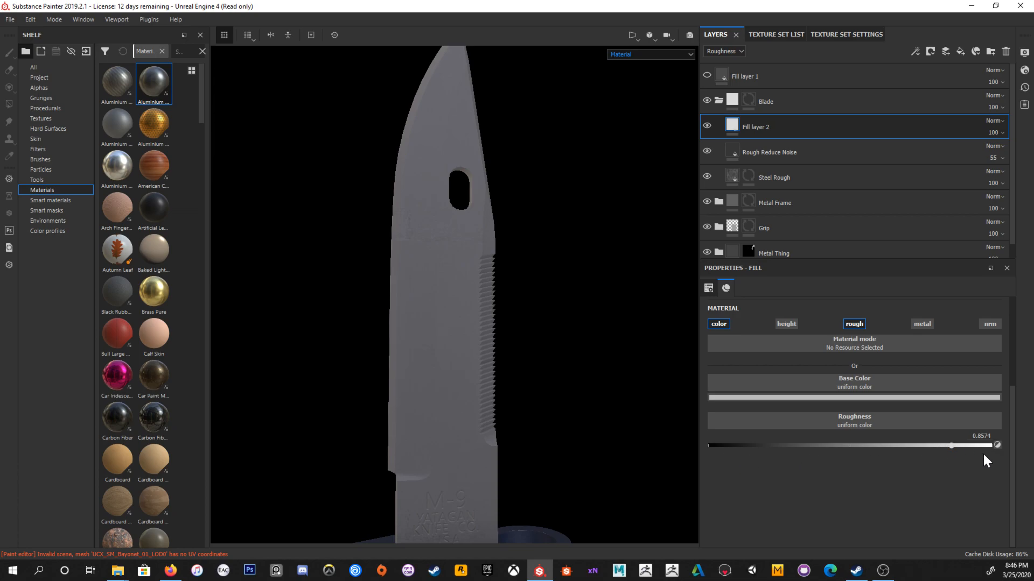
left_click(859, 398)
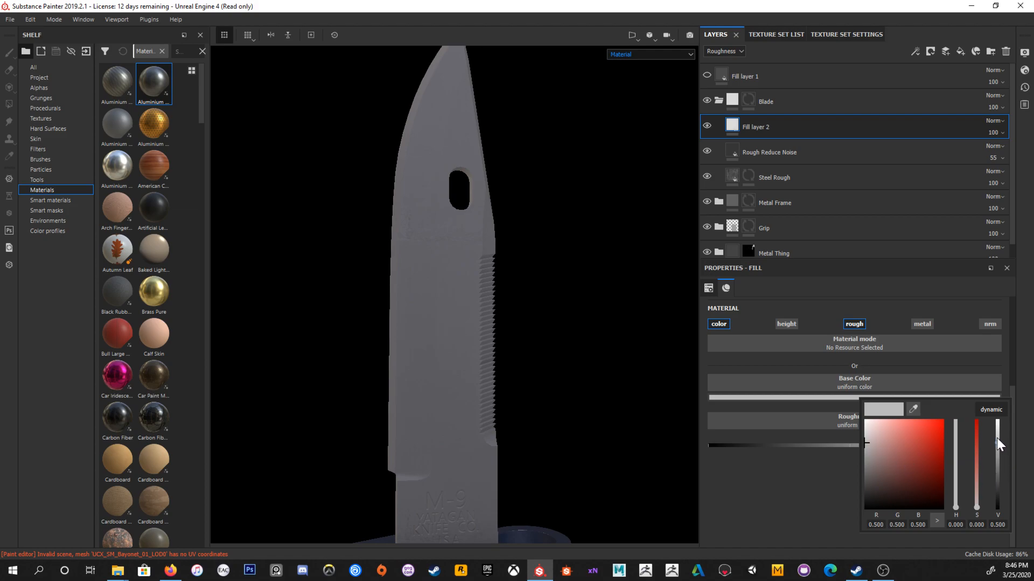
left_click_drag(997, 442, 1001, 436)
left_click(787, 478)
Step: Rename the new fill layer in the Blade folder as Edge Wear
double_click(754, 128)
type("Ed")
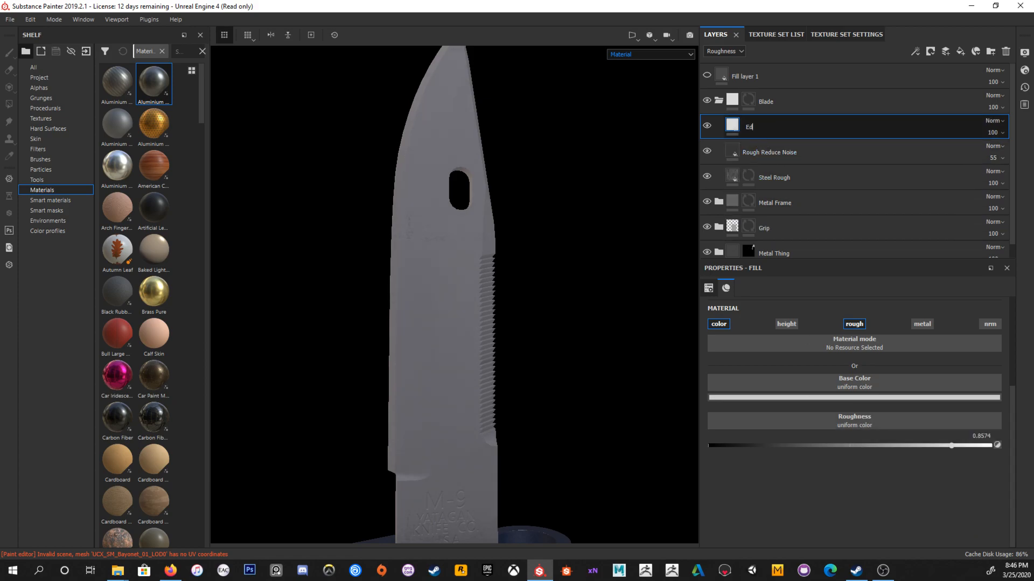
type("ge Wear")
key("Return")
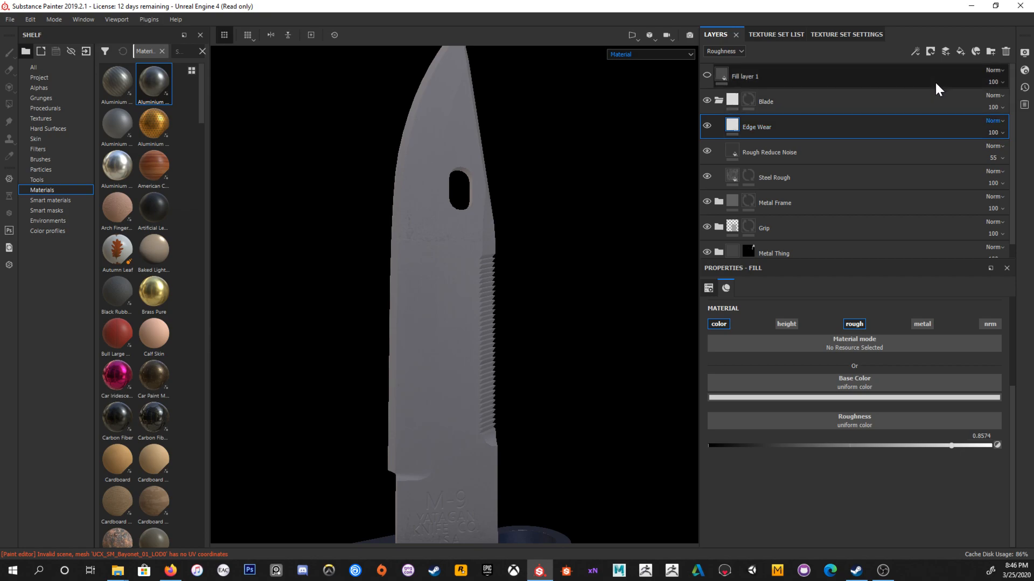
Step: Give the Edge Wear layer a black mask and add a fill effect to that mask
left_click(929, 52)
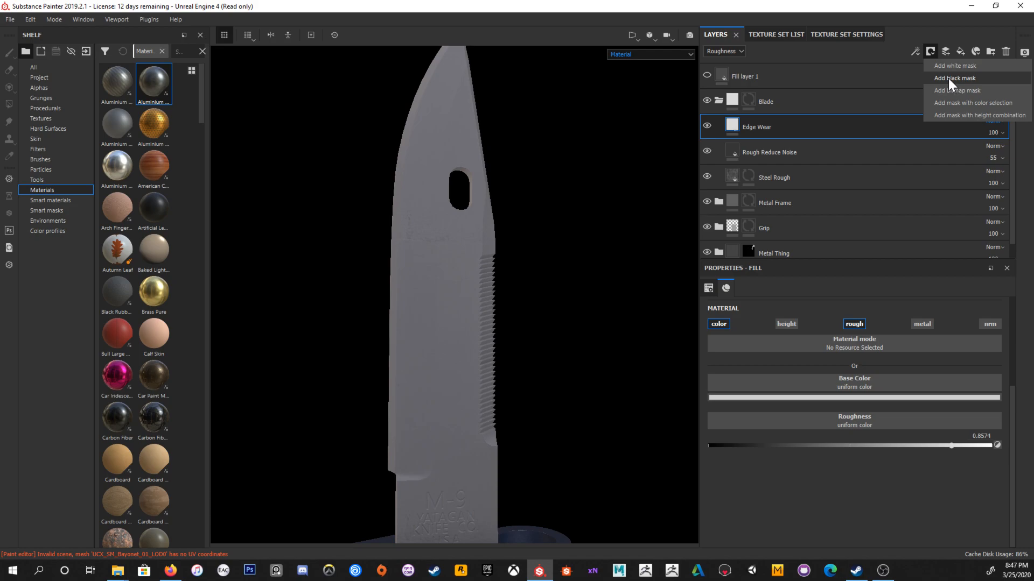
left_click(948, 78)
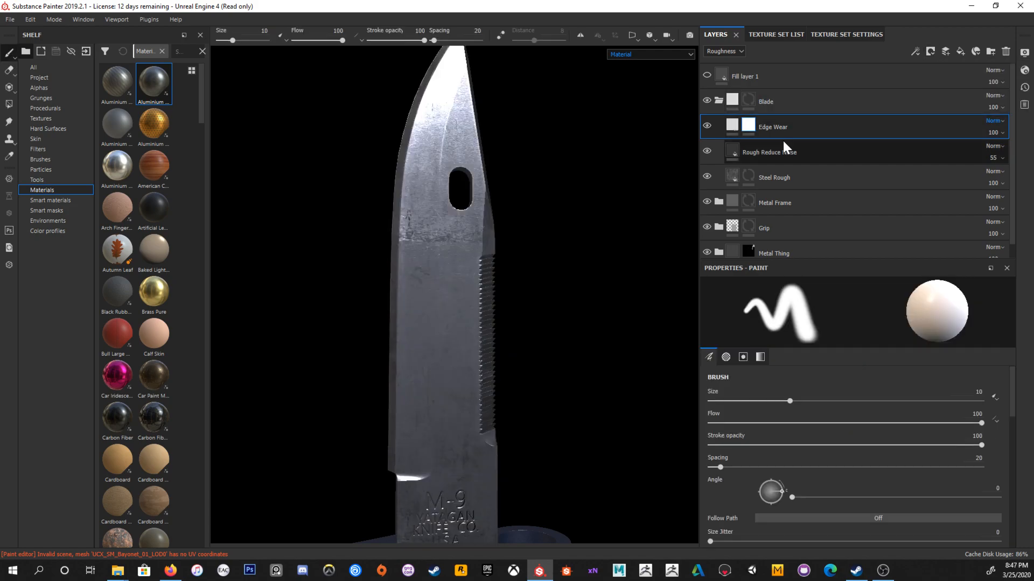
left_click(914, 51)
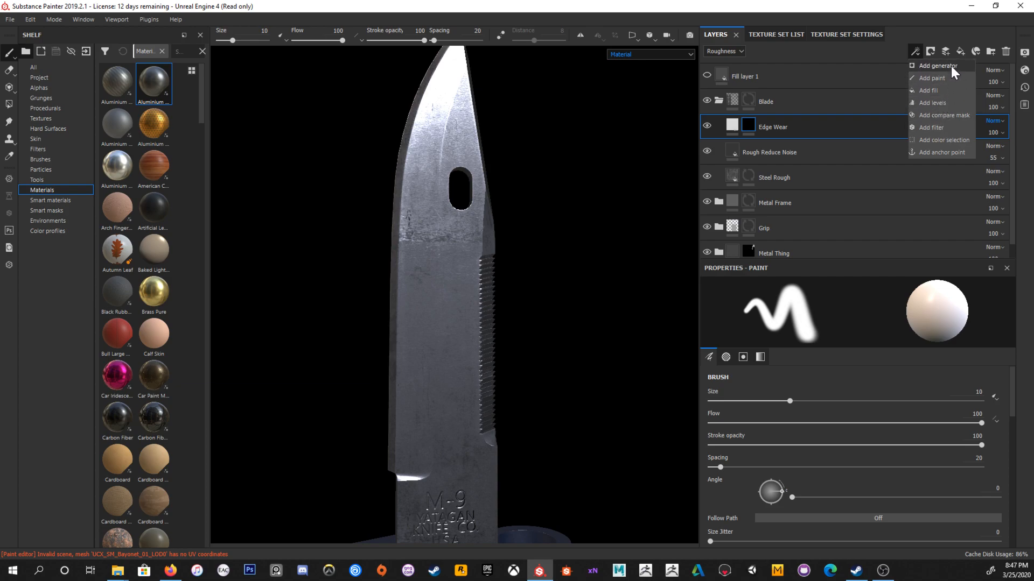
left_click(936, 90)
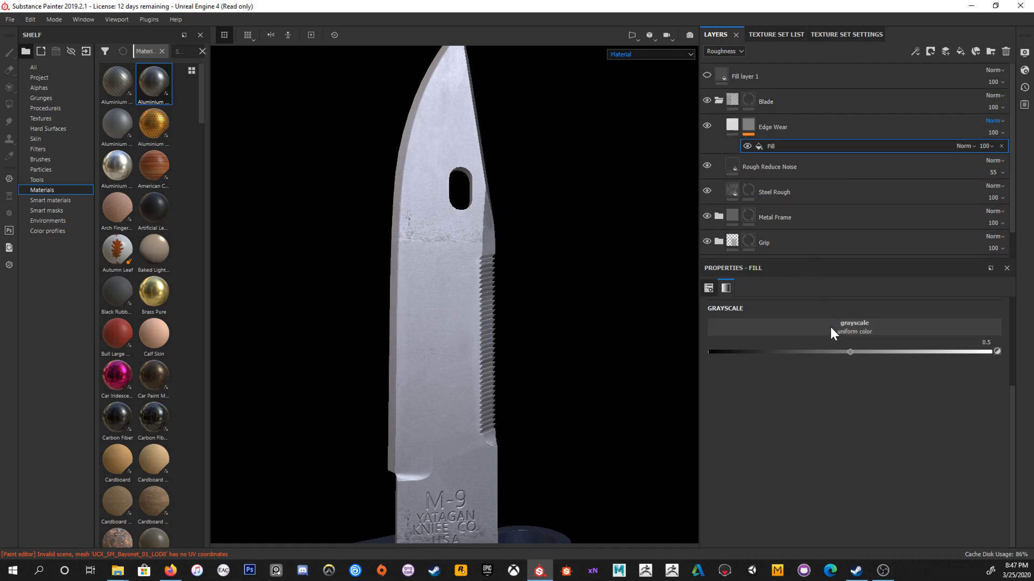
Step: Search the grayscale resources for "curva" and assign the Curvature M_Bayonet_Mat_Inst map to the mask's fill
left_click(820, 328)
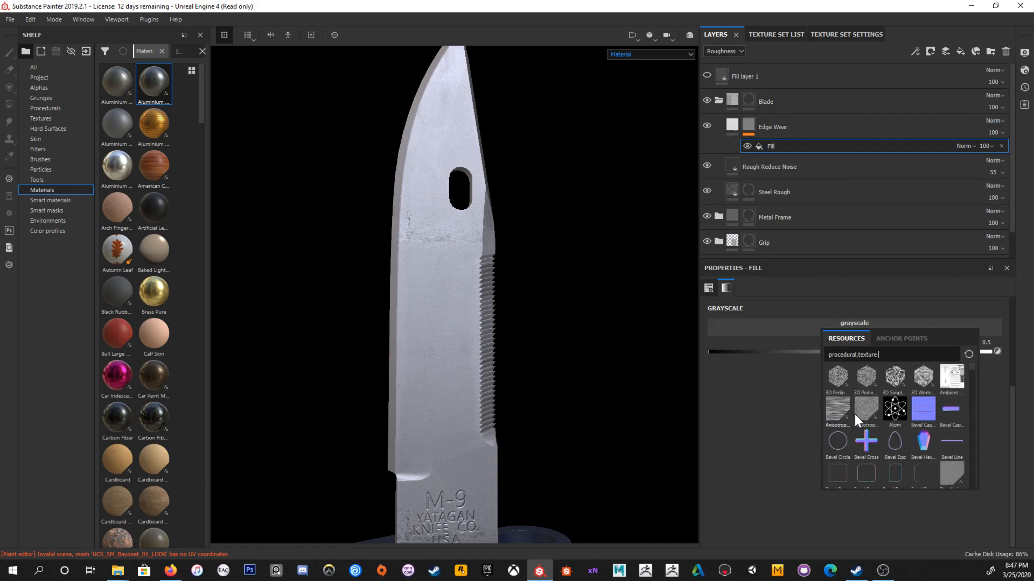
left_click(793, 382)
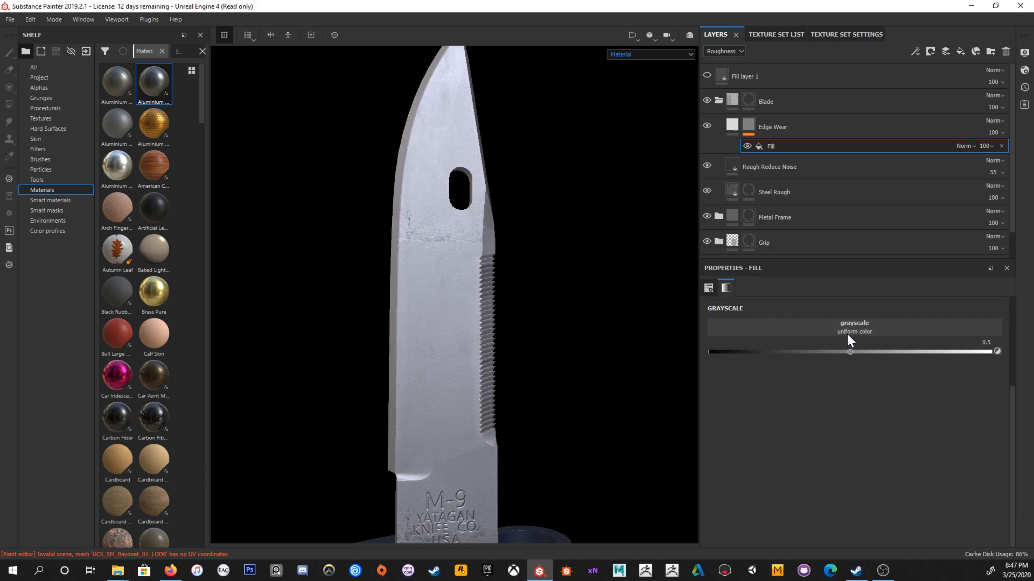
left_click(915, 52)
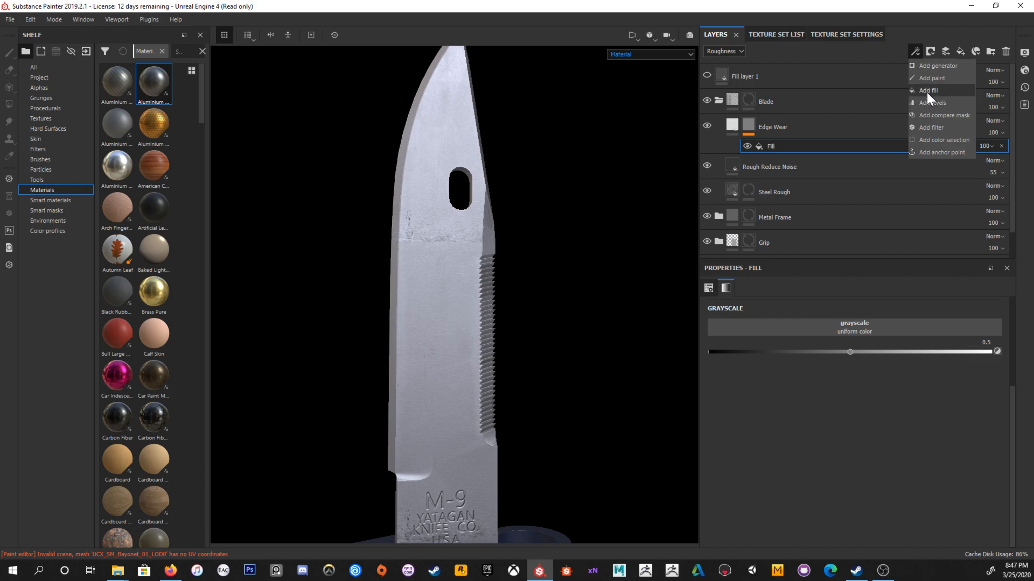
left_click(871, 332)
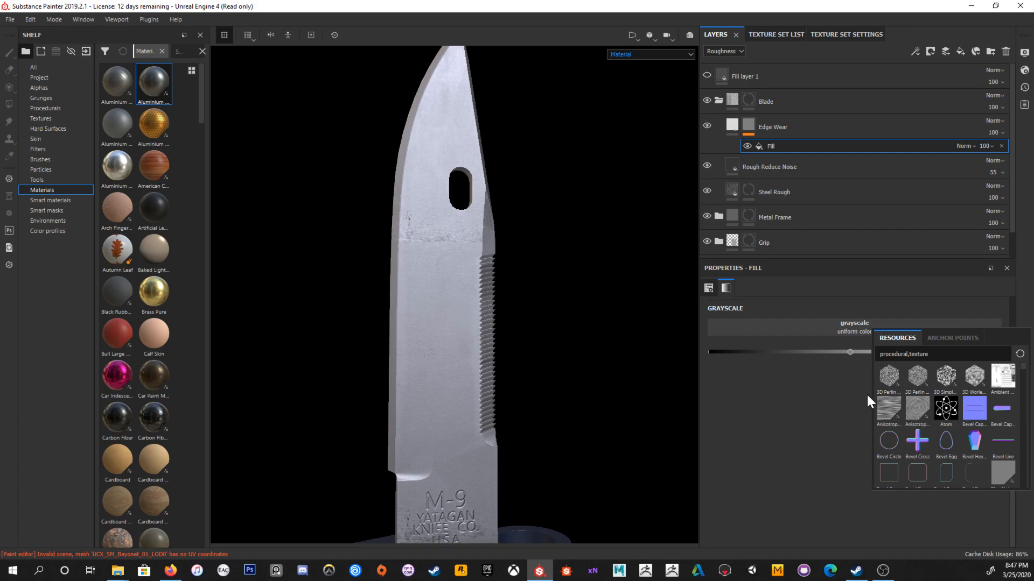
left_click_drag(929, 353, 848, 350)
mouse_move(881, 372)
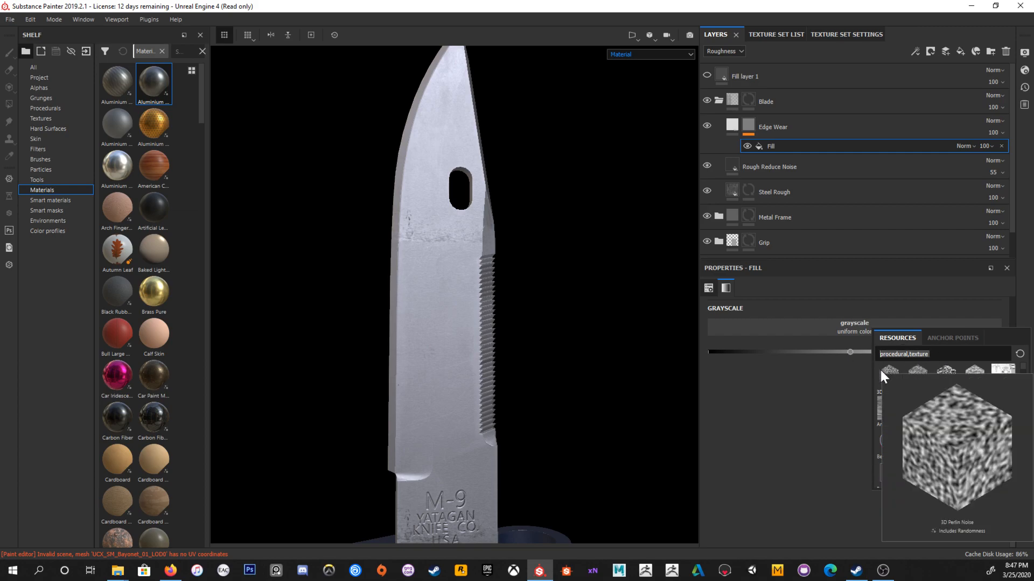
type("curva")
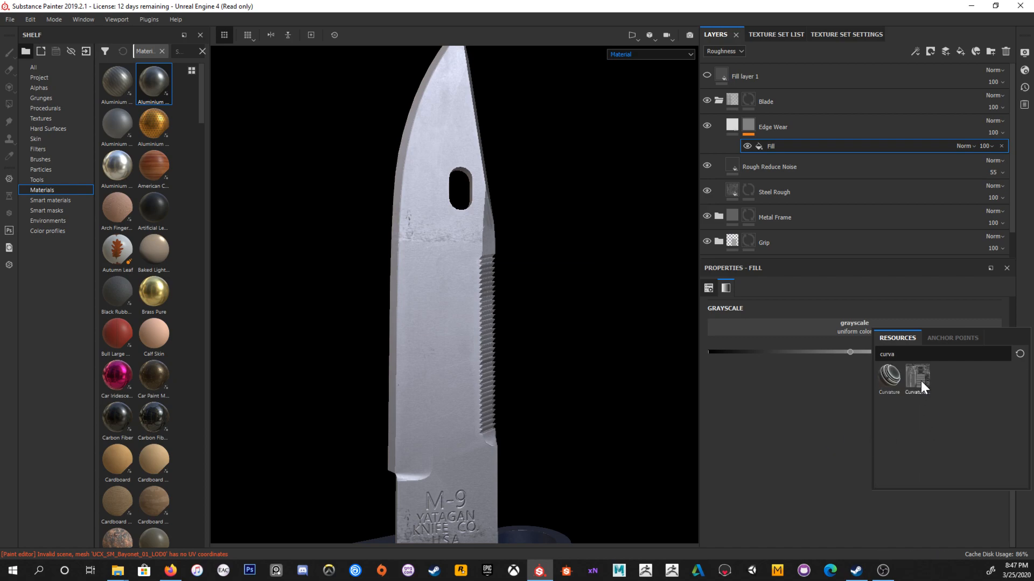
mouse_move(920, 380)
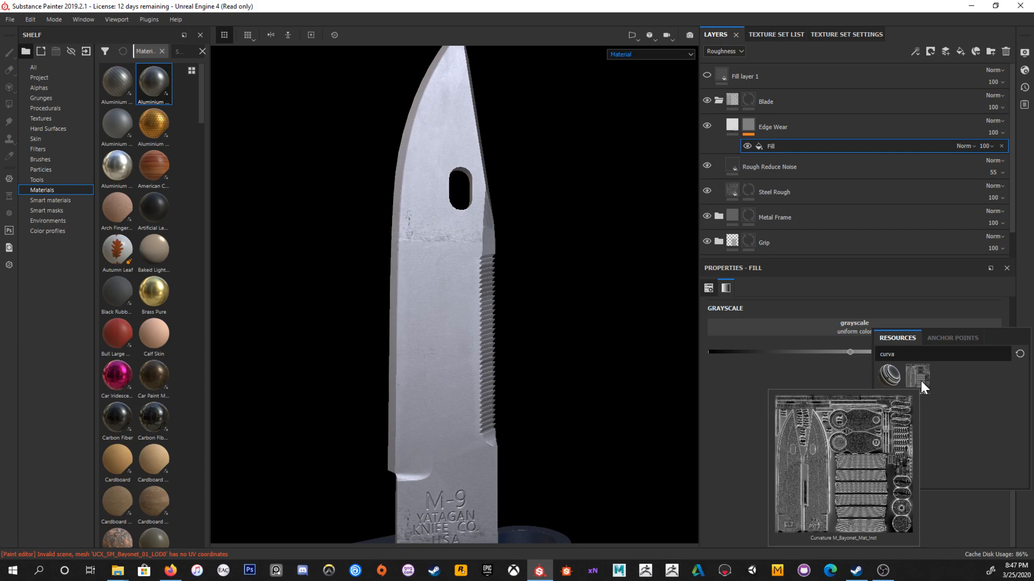
left_click(917, 377)
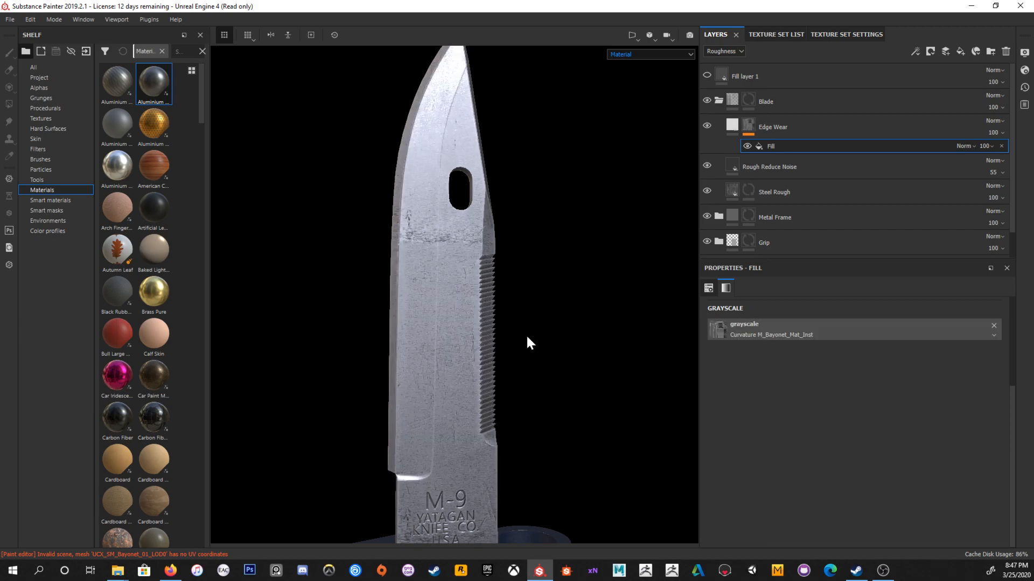
Step: Examine the curvature-masked blade from several angles, first in the Material view and up close in the Edge Wear mask view
scroll(610, 386, "down", 4)
middle_click_drag(547, 381, 537, 350, "alt")
left_click_drag(540, 329, 539, 355, "alt")
scroll(535, 311, "down", 2)
scroll(534, 318, "up", 1)
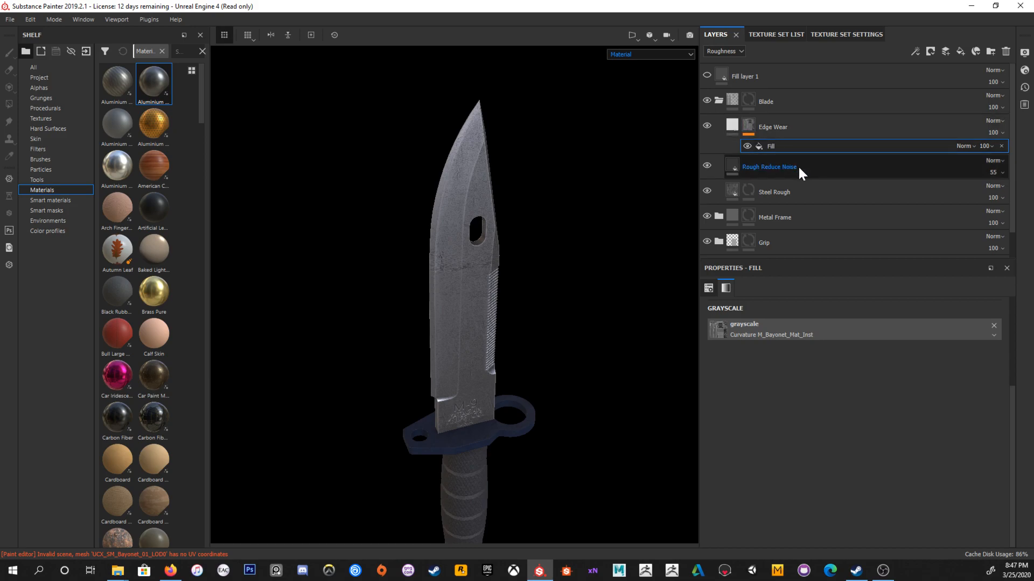
left_click(748, 123)
mouse_move(639, 270)
left_mouse_down("alt")
mouse_move(505, 325)
mouse_move(505, 277)
left_mouse_up("alt")
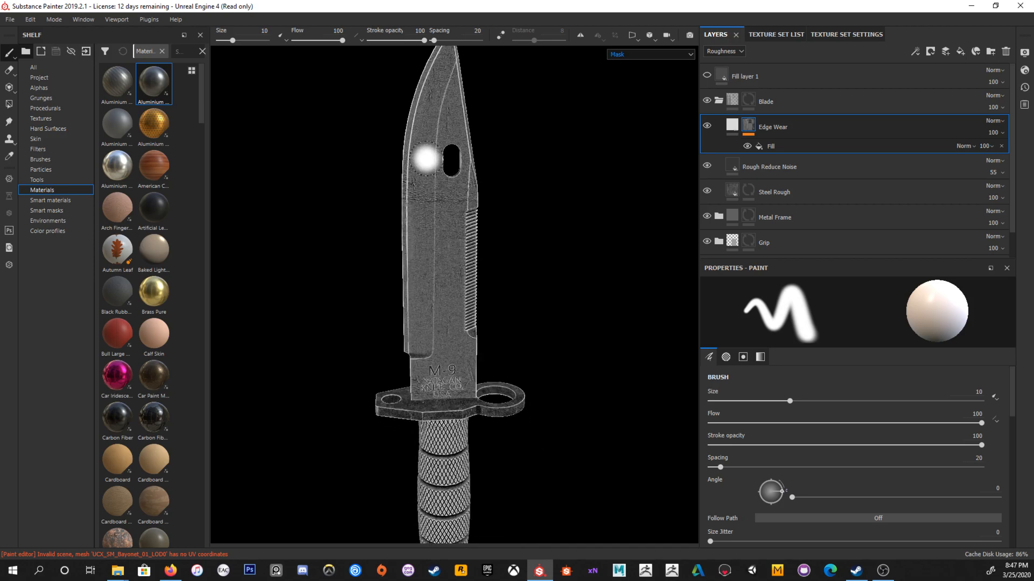
left_click_drag(473, 231, 509, 260, "alt")
right_click_drag(509, 260, 579, 350, "alt")
left_click_drag(580, 350, 546, 267, "alt")
middle_click_drag(547, 267, 557, 226, "alt")
right_click_drag(557, 226, 516, 238, "alt")
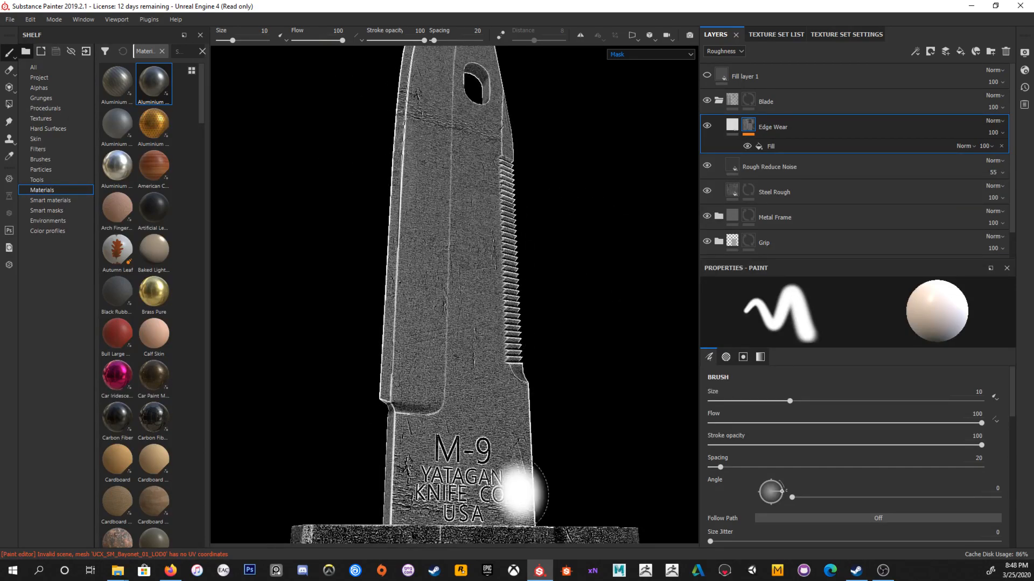
Step: Add a Levels effect above the fill in the Edge Wear mask and raise its black input to about 0.68, checking the blade's edges
left_click(783, 146)
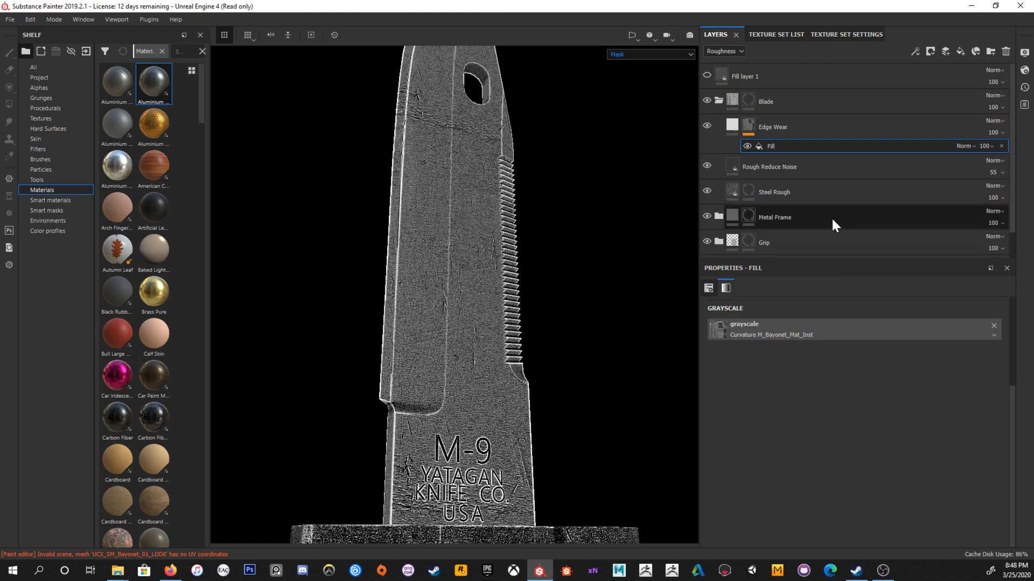
left_click(914, 52)
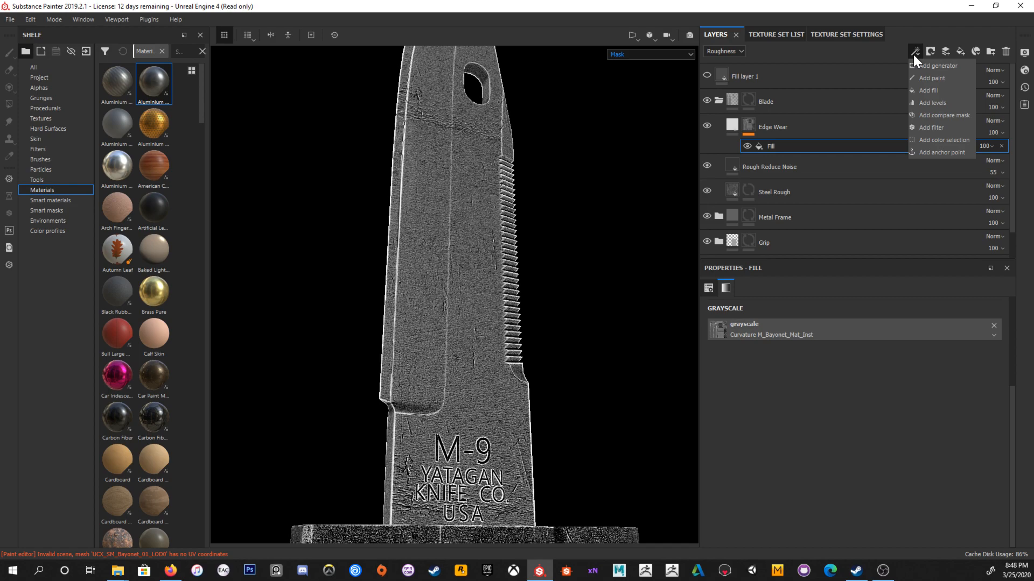
left_click(935, 105)
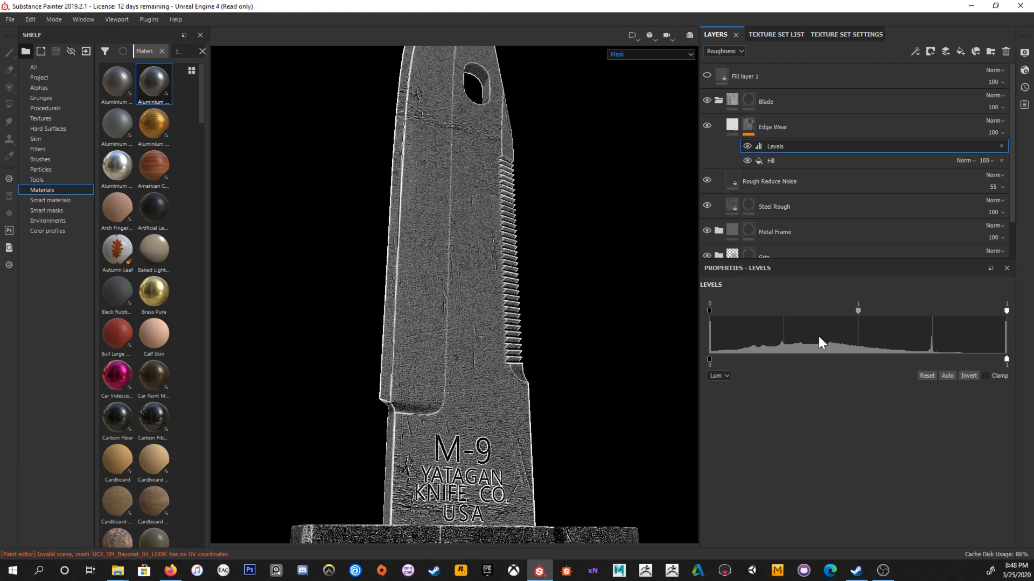
left_click_drag(708, 310, 914, 347)
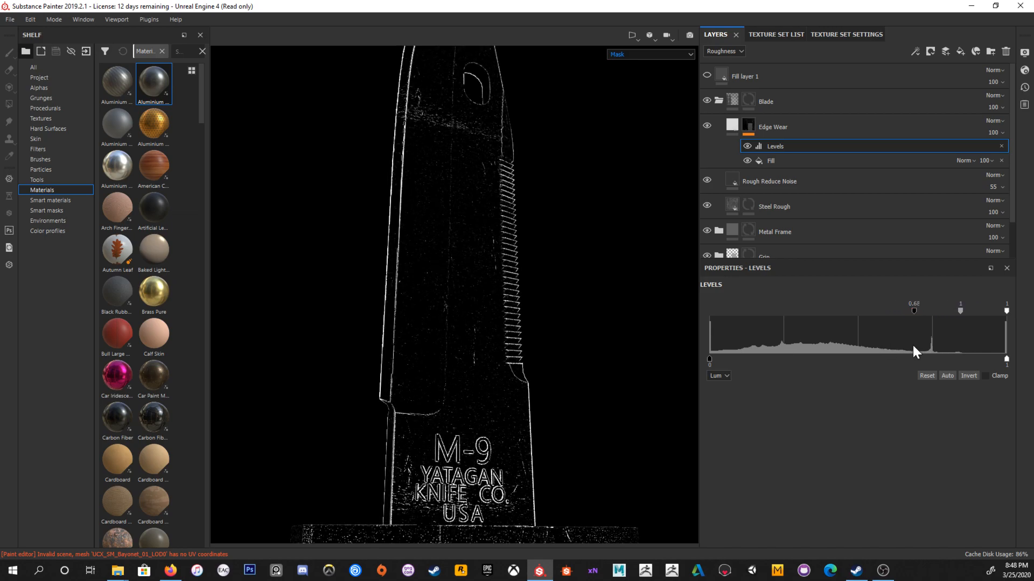
scroll(483, 342, "down", 2)
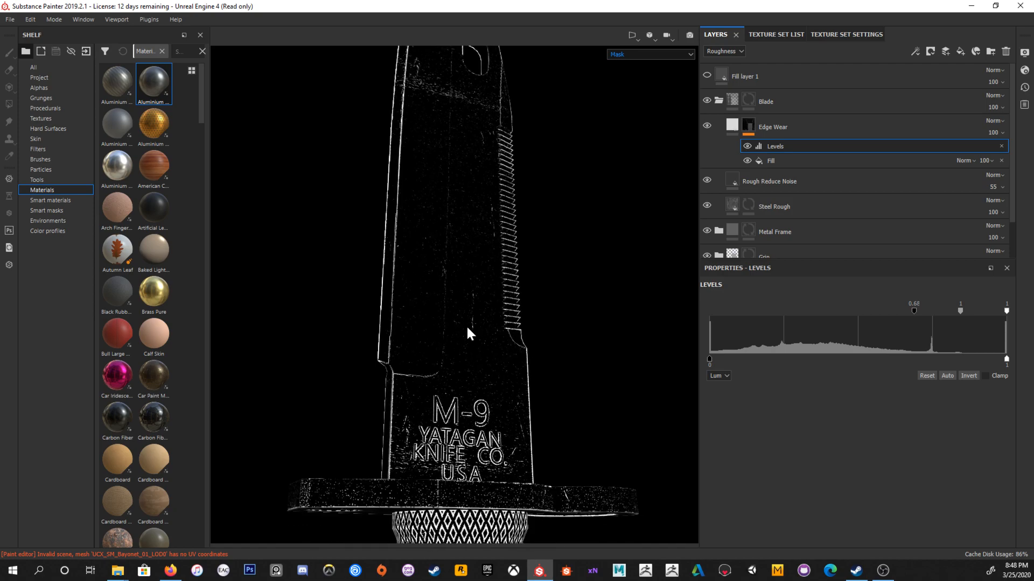
left_click_drag(428, 296, 341, 243, "alt")
scroll(341, 243, "up", 2)
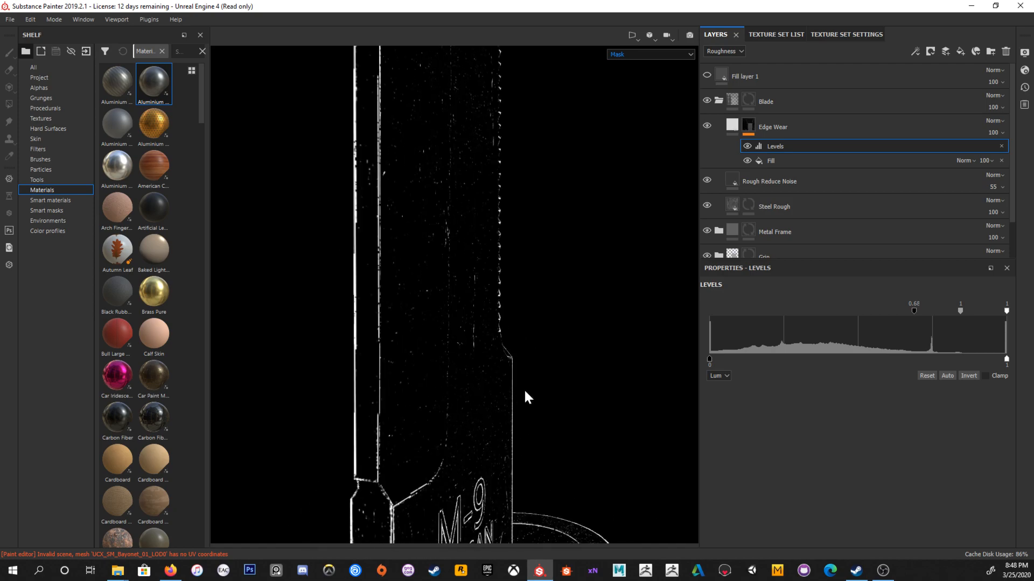
scroll(401, 330, "up", 2)
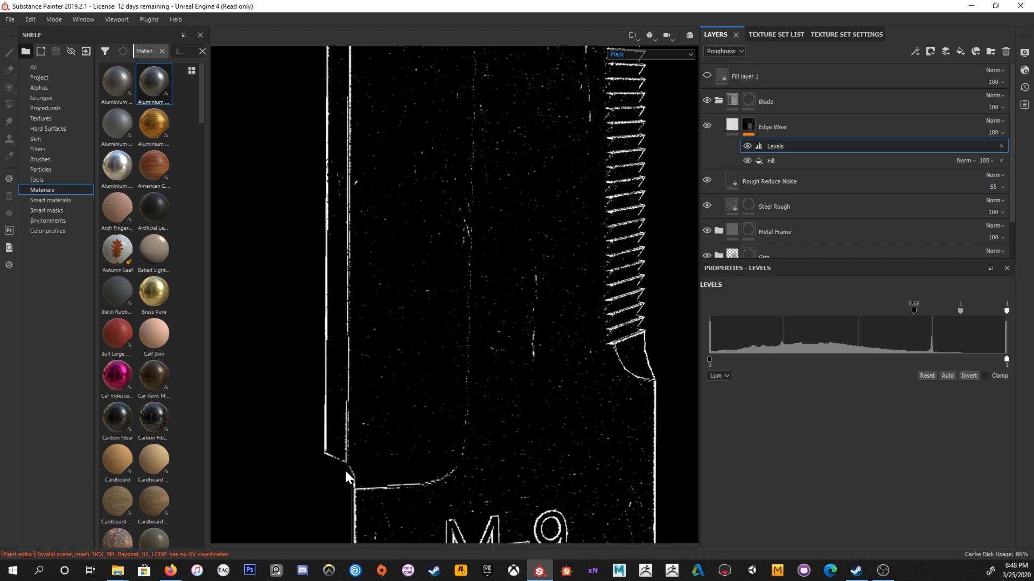
scroll(413, 335, "down", 3)
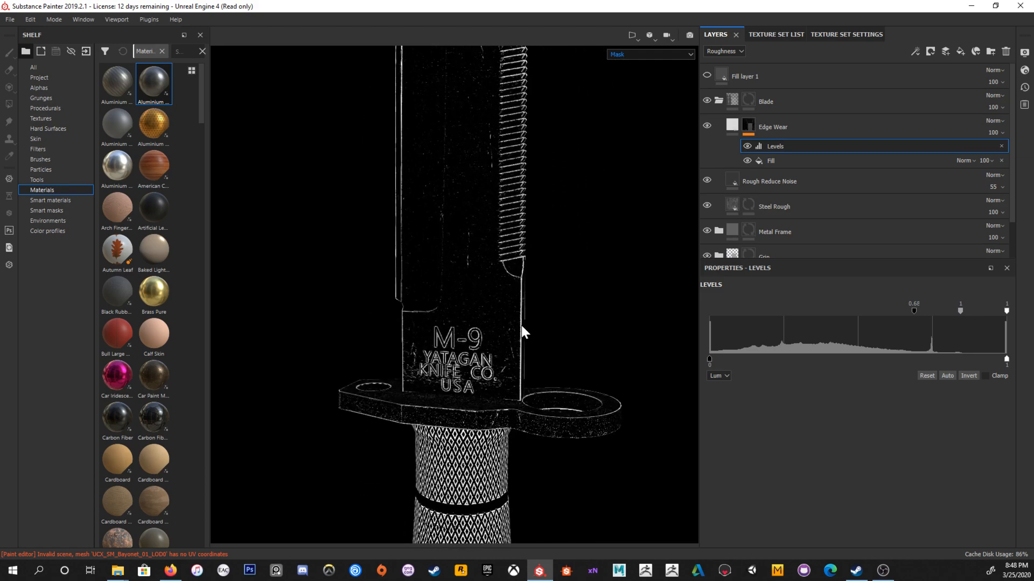
Step: Compare the blade in the Material view with Edge Wear hidden and shown, and examine the worn edges and engraved lettering up close
key("m")
left_click_drag(485, 299, 463, 309, "alt")
scroll(467, 349, "down", 3)
left_click(718, 123)
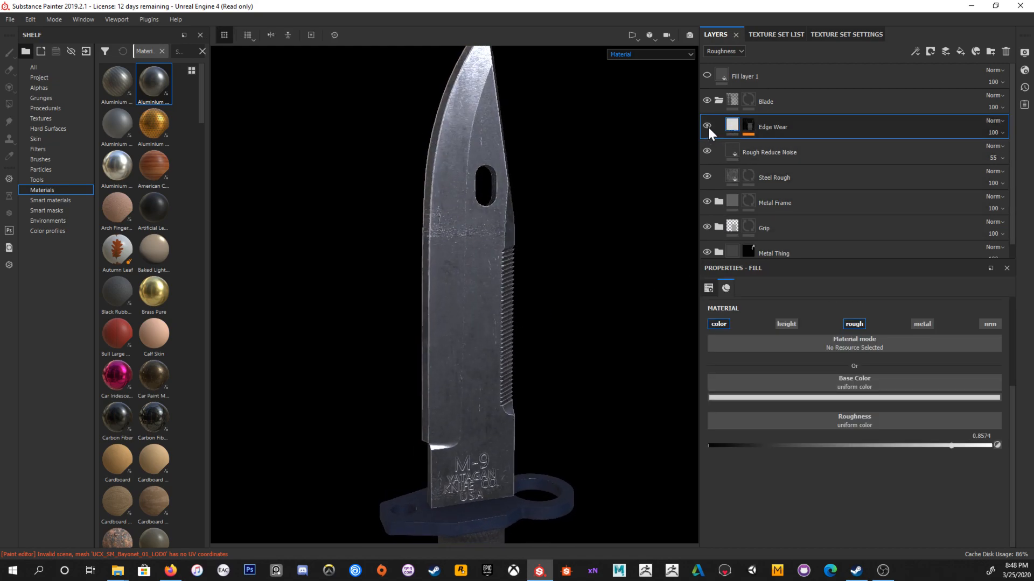
left_click(708, 126)
left_click(711, 125)
left_click(707, 126)
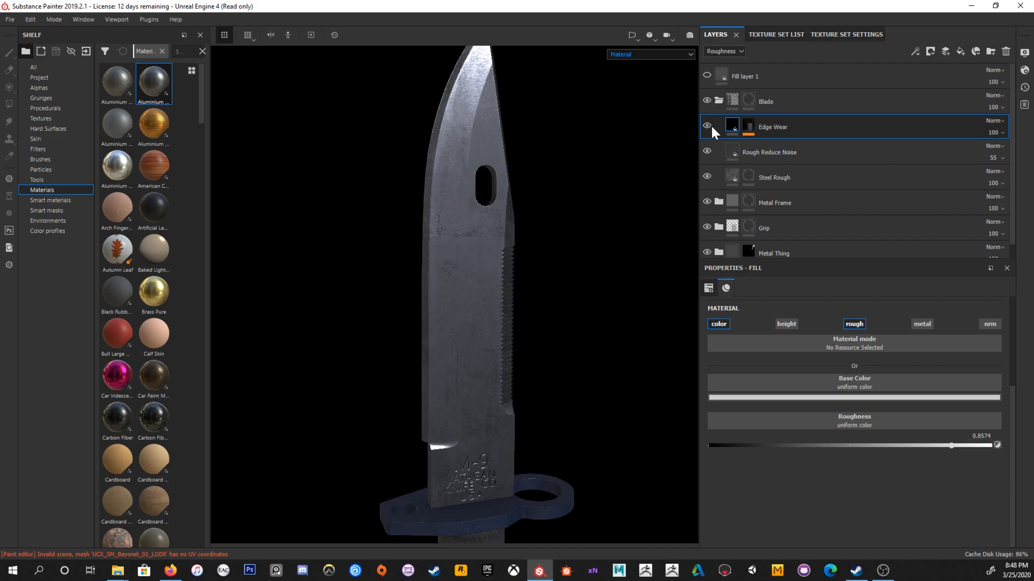
middle_click_drag(591, 355, 582, 226, "alt")
right_click_drag(582, 226, 393, 403, "alt")
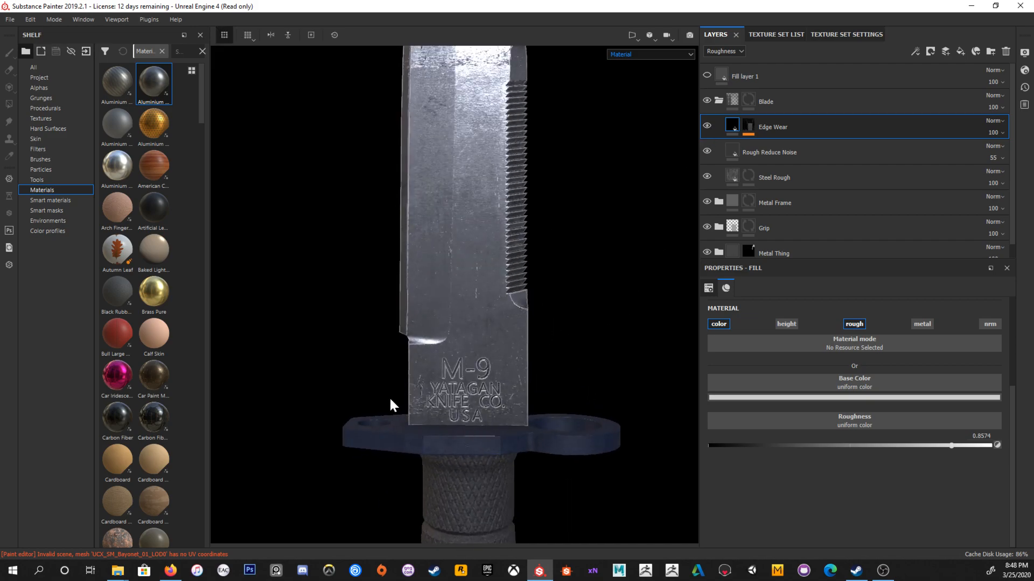
left_click_drag(533, 406, 517, 360, "alt")
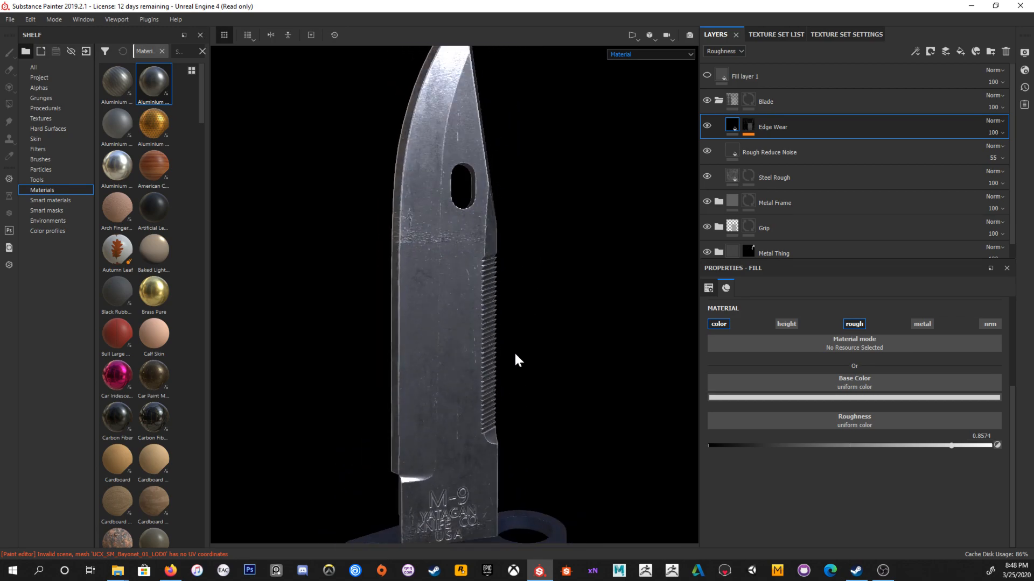
Step: Compare the whole knife with the Edge Wear layer hidden and shown, and examine the blade's edges and lettering from several angles
right_click_drag(517, 360, 411, 261, "alt")
right_click_drag(556, 291, 485, 256, "alt")
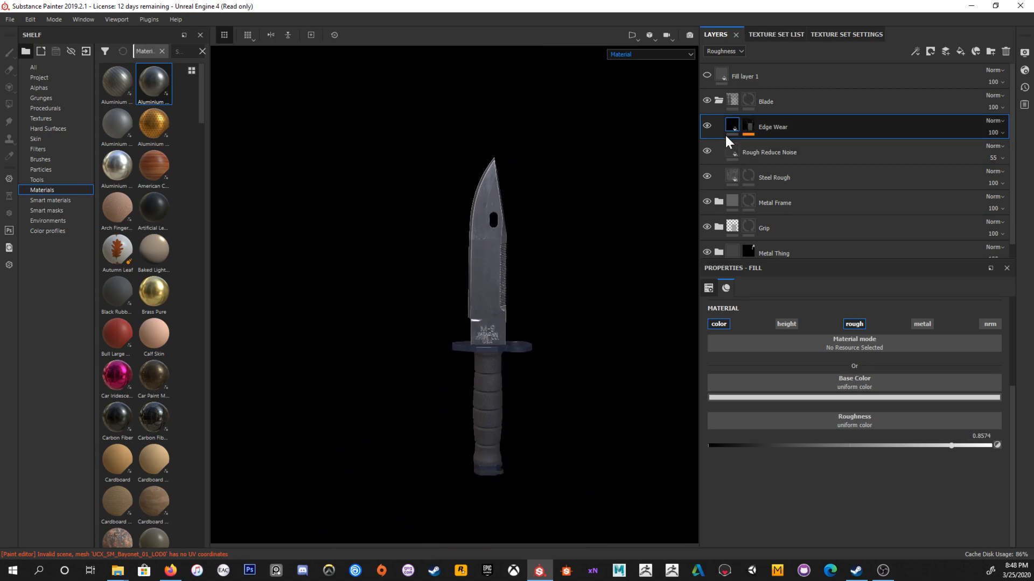
left_click(709, 127)
left_click(710, 127)
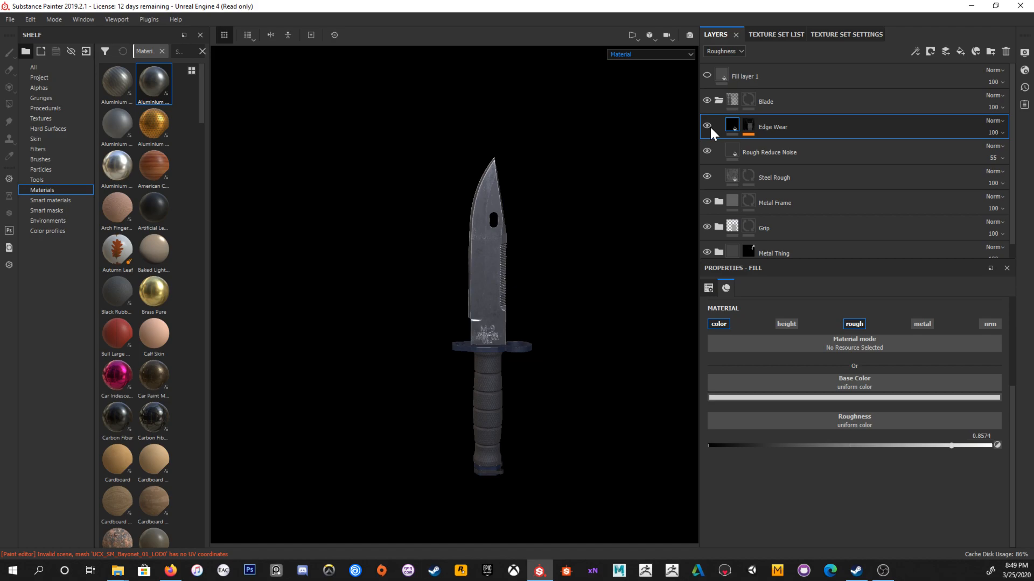
right_click_drag(516, 318, 533, 367, "alt")
left_click_drag(533, 367, 554, 404, "alt")
middle_click_drag(554, 404, 519, 224, "alt")
left_click_drag(392, 347, 429, 339, "alt")
middle_click_drag(429, 339, 459, 425, "alt")
left_click_drag(460, 425, 549, 388, "alt")
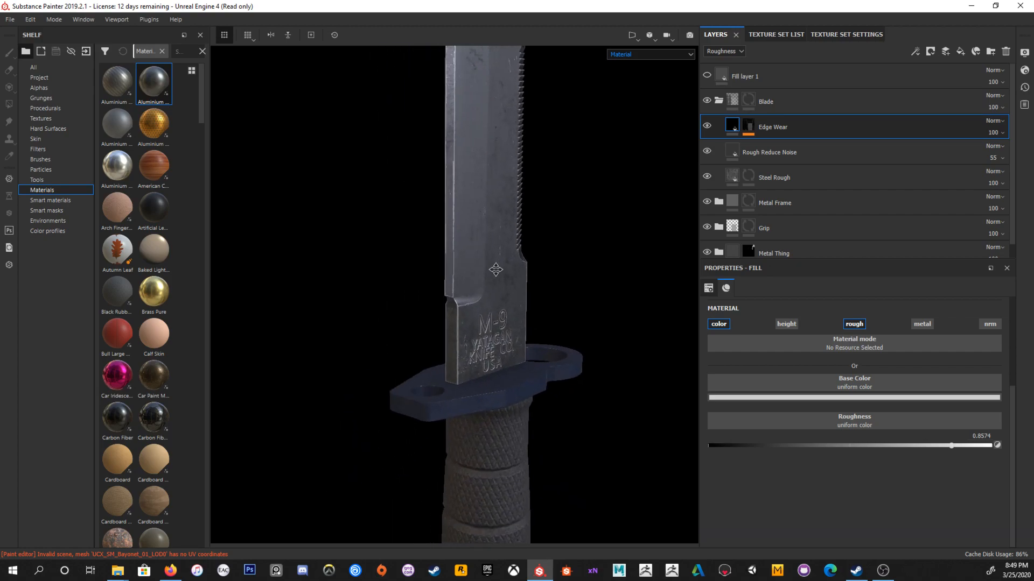
right_click_drag(549, 387, 584, 358, "alt")
mouse_move(584, 358)
left_mouse_down("alt")
mouse_move(490, 326)
mouse_move(551, 343)
mouse_move(571, 337)
left_mouse_up("alt")
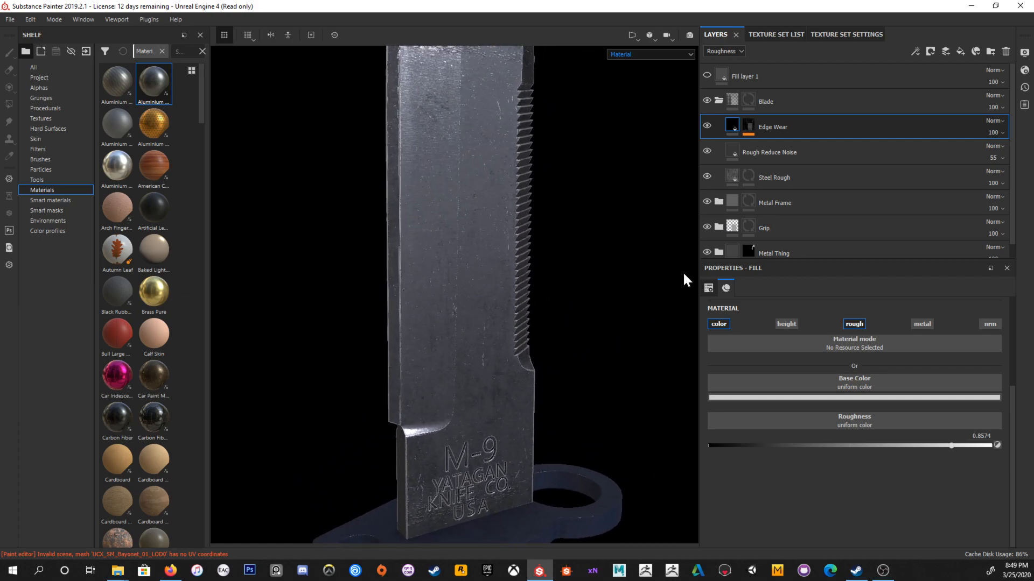
Step: Add a Blur filter above the Levels effect in the Edge Wear mask
left_click(748, 126)
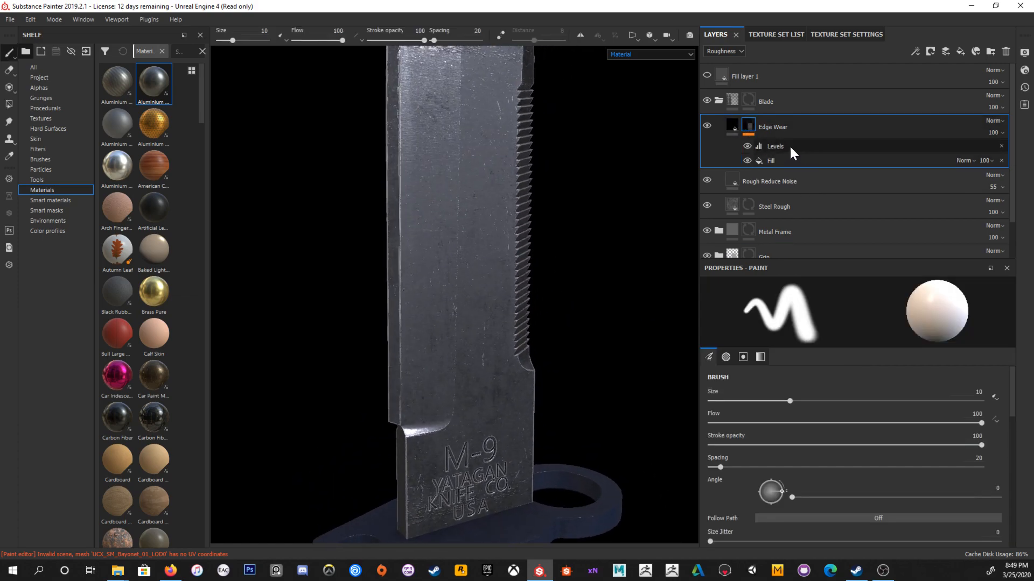
left_click(915, 51)
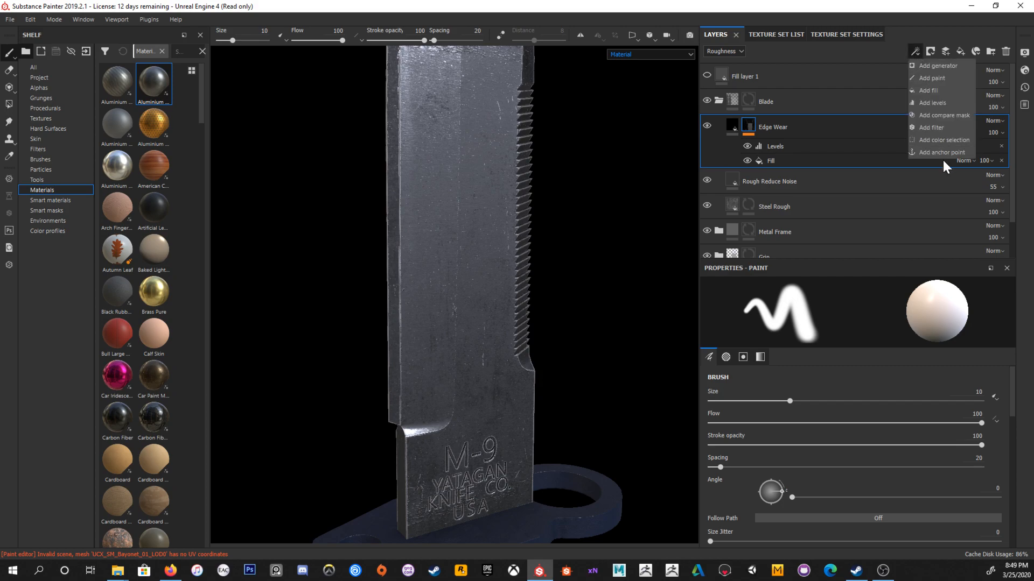
left_click(942, 127)
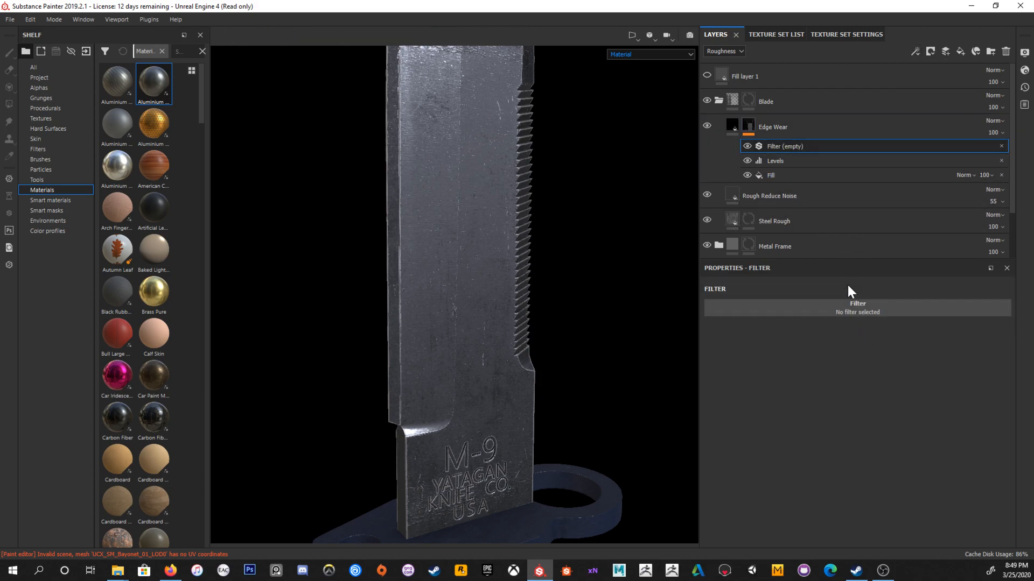
left_click(853, 309)
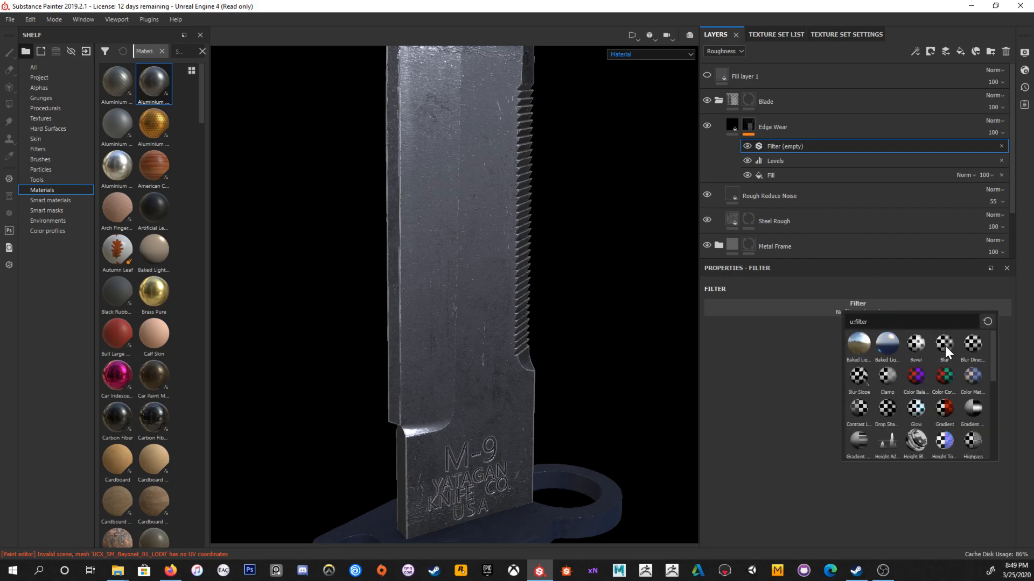
left_click(945, 345)
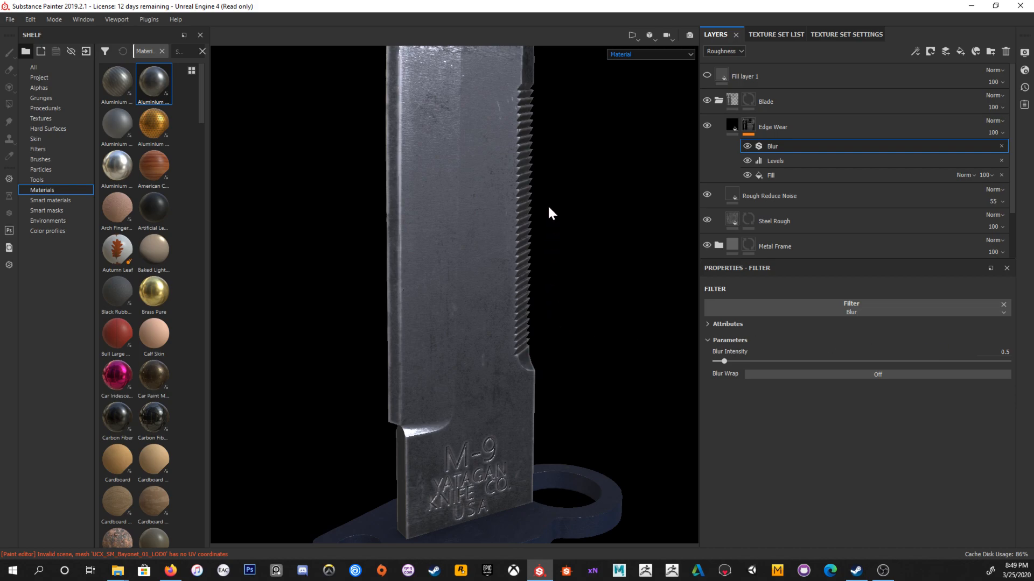
Step: Check the blurred wear on the blade in the Base Color and Material views, and set the Blur Intensity to 0.32
key("f")
left_click(638, 55)
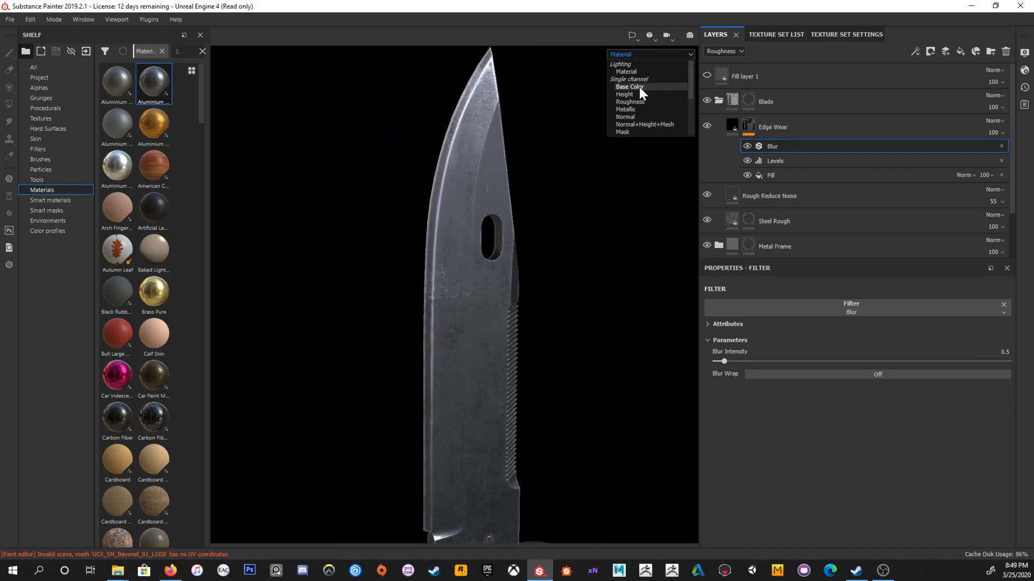
left_click(639, 87)
middle_click_drag(586, 304, 598, 172)
right_click_drag(598, 173, 511, 434, "alt")
left_click_drag(511, 433, 478, 271, "alt")
key("m")
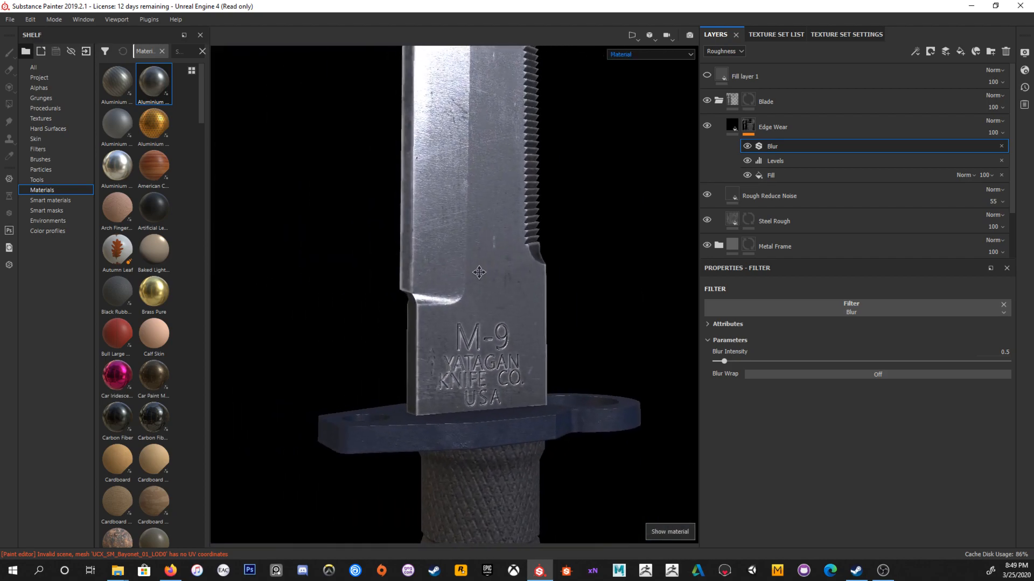
scroll(477, 272, "up", 2)
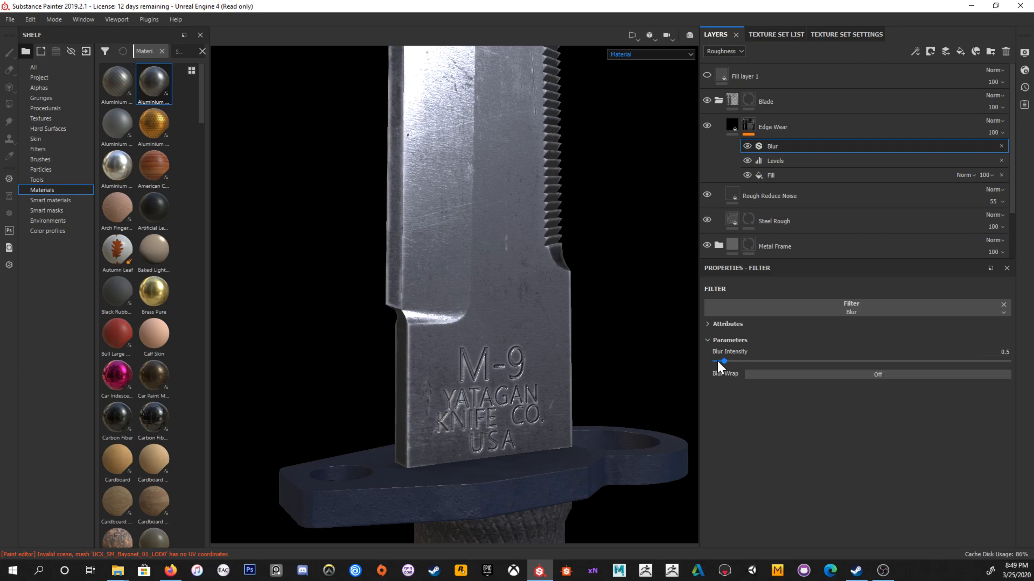
left_click(720, 360)
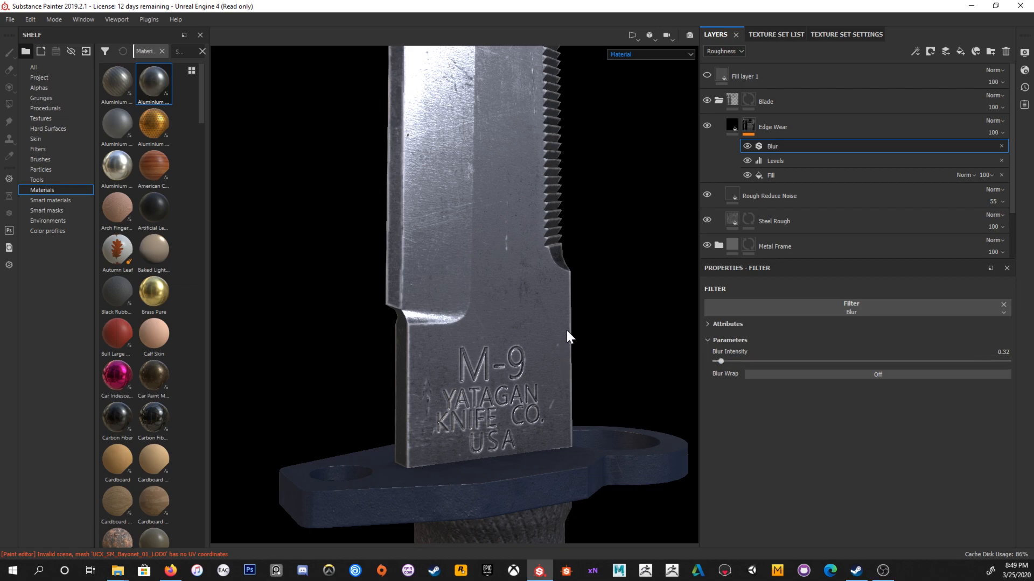
Step: Examine the blade's softened edges and serrations up close, comparing them with the Blur filter hidden and shown
middle_click_drag(546, 180, 541, 285, "alt")
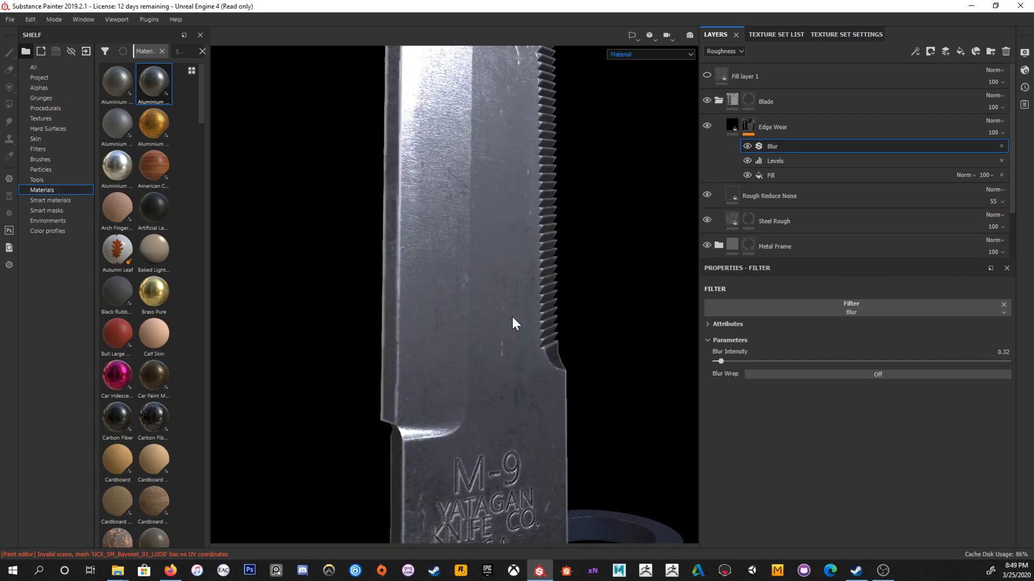
right_click_drag(511, 314, 457, 204, "alt")
left_click_drag(457, 205, 443, 218, "alt")
right_click_drag(443, 218, 557, 301, "alt")
left_click_drag(568, 326, 500, 270, "alt")
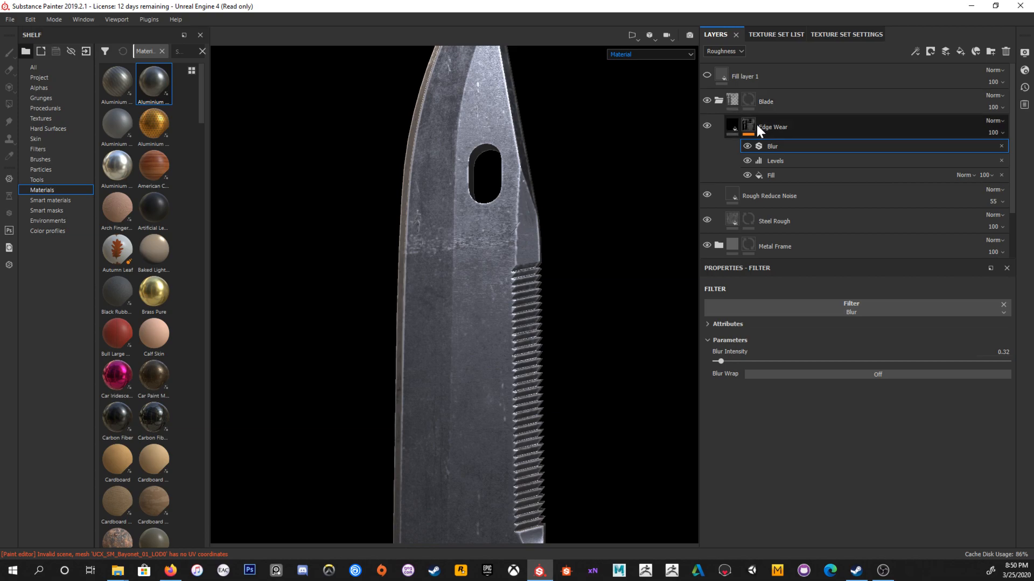
mouse_move(755, 126)
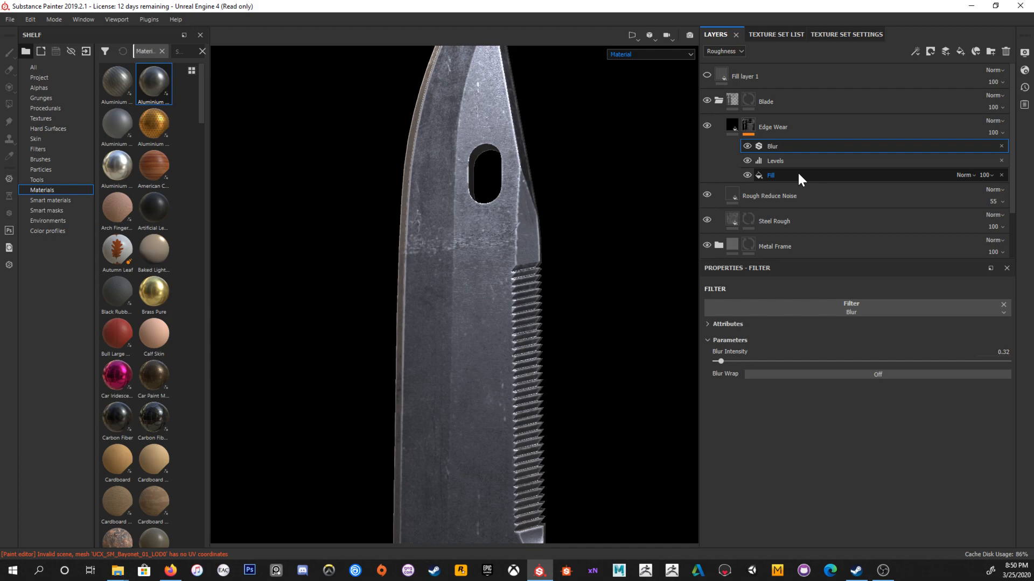
left_click(748, 146)
left_click(747, 146)
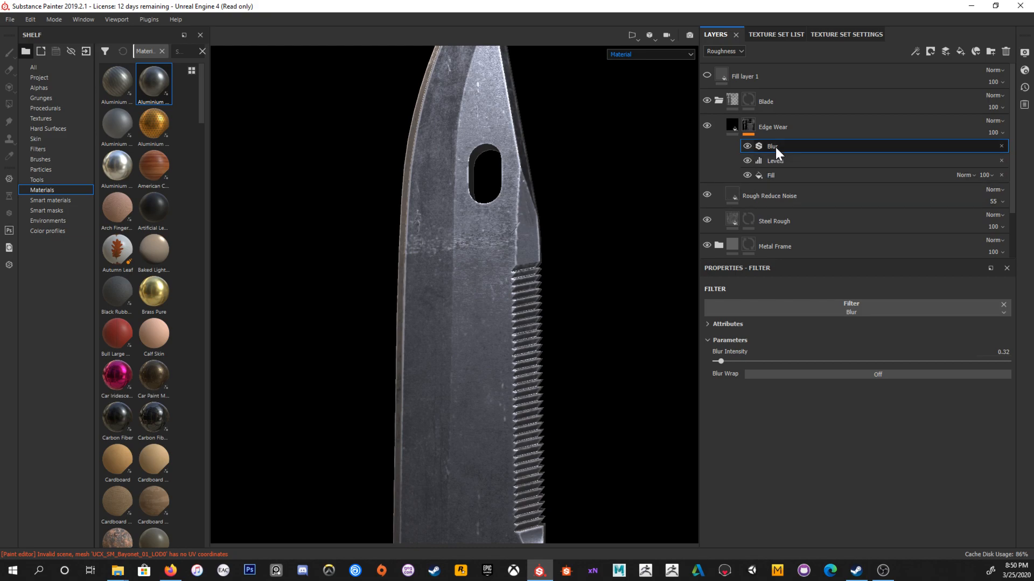
left_click(747, 145)
left_click_drag(603, 258, 570, 281, "alt")
left_click(747, 146)
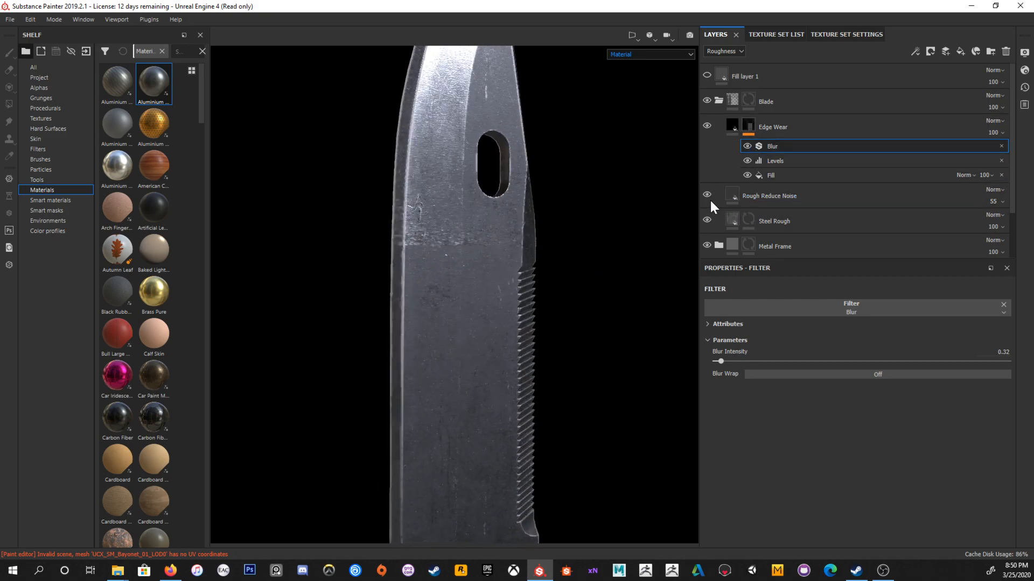
Step: Examine the blurred edge wear along the full blade, from the tip to the guard, at different distances and angles
middle_click_drag(551, 273, 552, 237, "alt")
right_click_drag(552, 238, 423, 229, "alt")
middle_click_drag(572, 249, 562, 299, "alt")
scroll(562, 294, "up", 2)
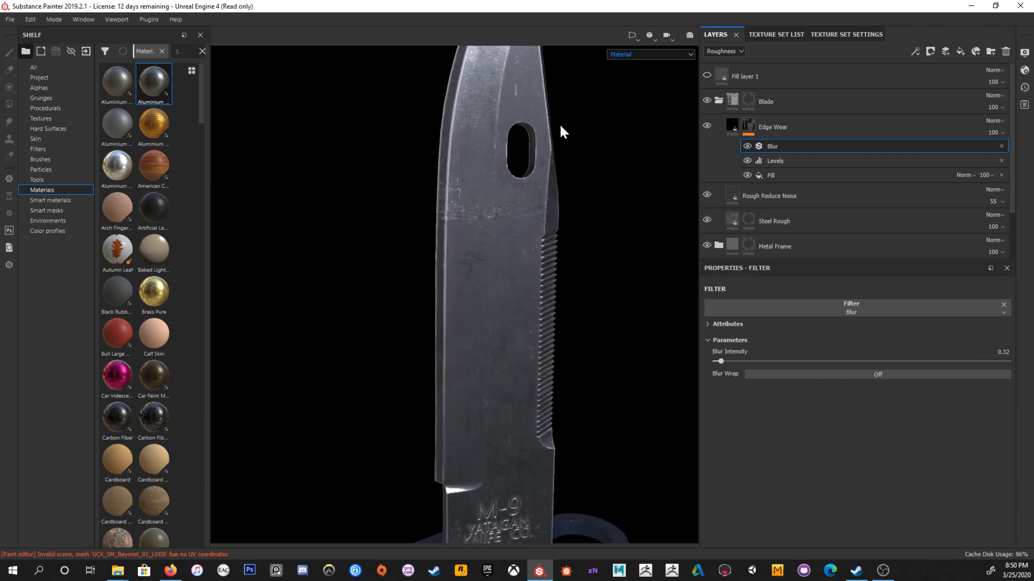
middle_click_drag(595, 282, 589, 177, "alt")
left_click_drag(581, 280, 607, 263, "alt")
middle_click_drag(584, 108, 577, 261, "alt")
right_click_drag(577, 264, 535, 213, "alt")
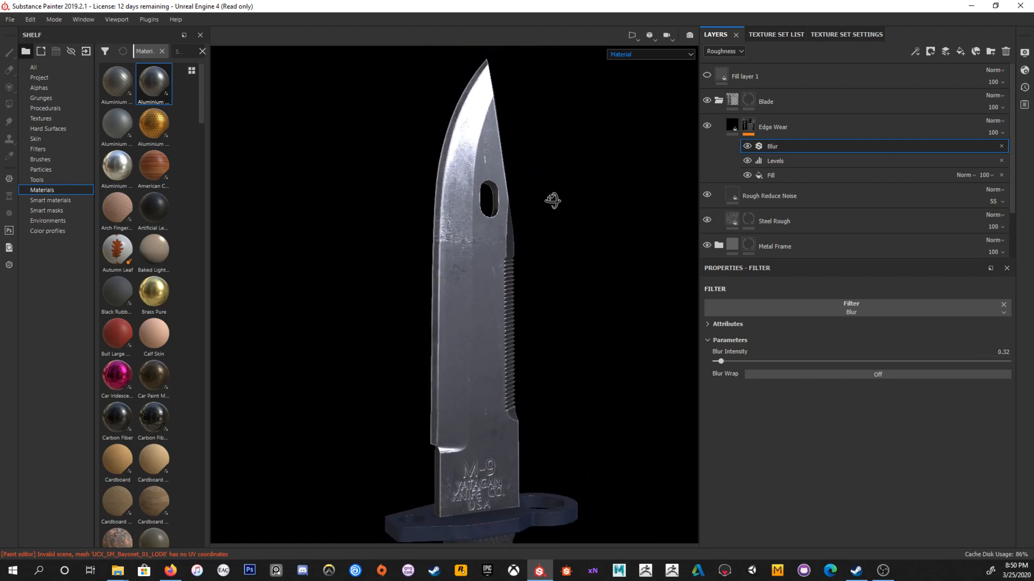
left_click_drag(554, 198, 574, 216, "alt")
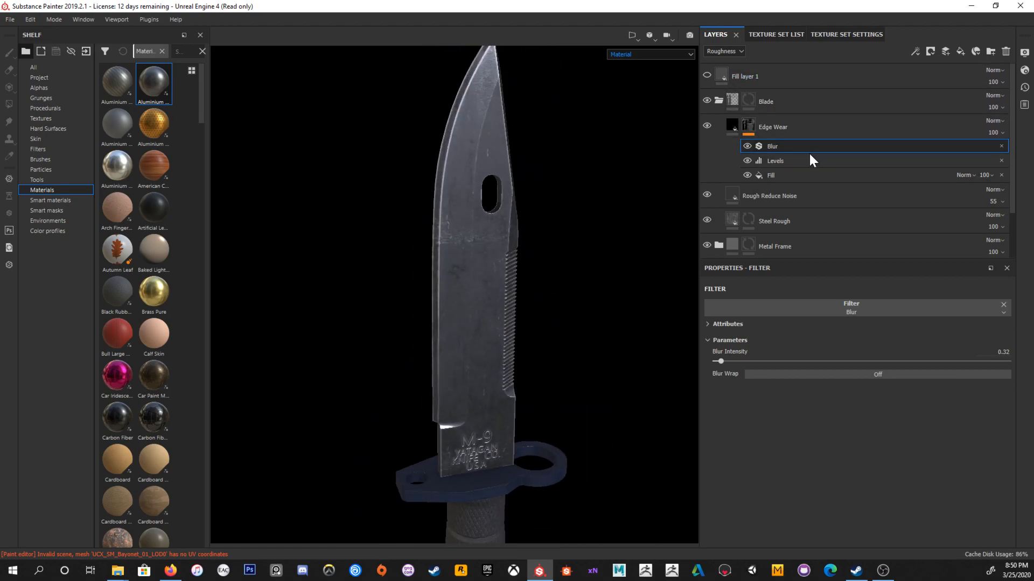
Step: Add a fill above the Blur in the Edge Wear mask, search the grayscale resources for "grunge" and assign Grunge Brushed
left_click(913, 52)
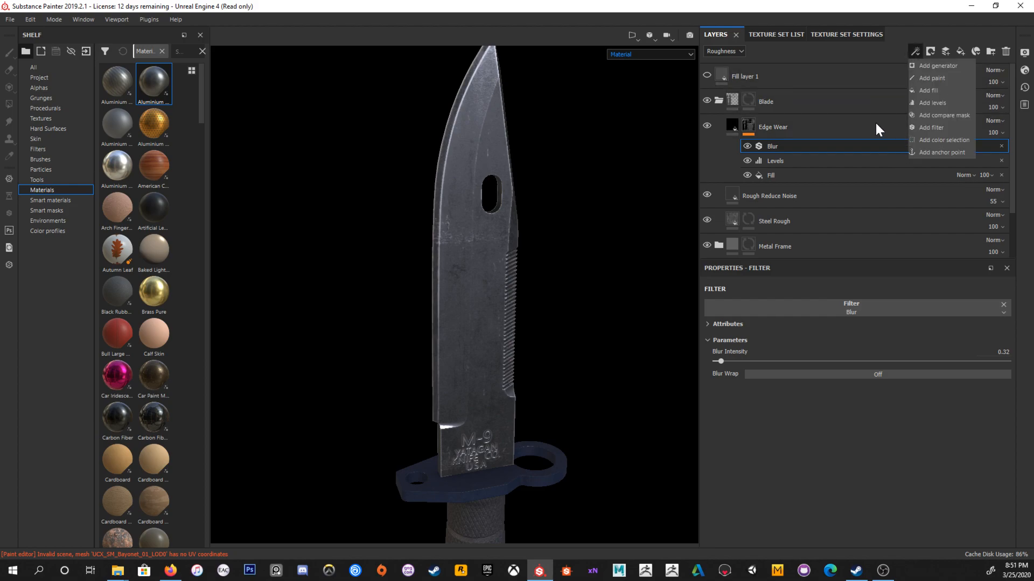
left_click(938, 90)
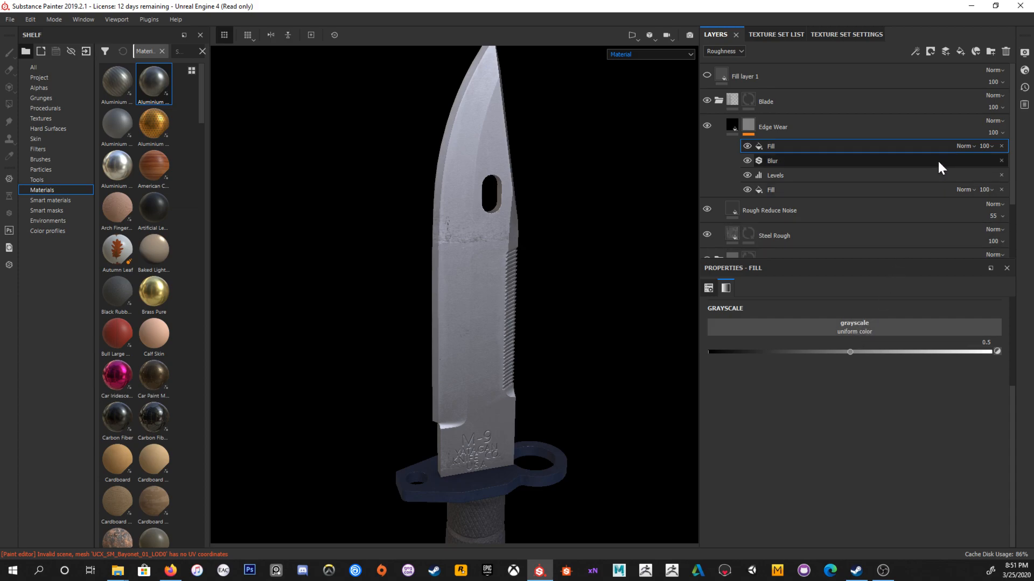
left_click(860, 334)
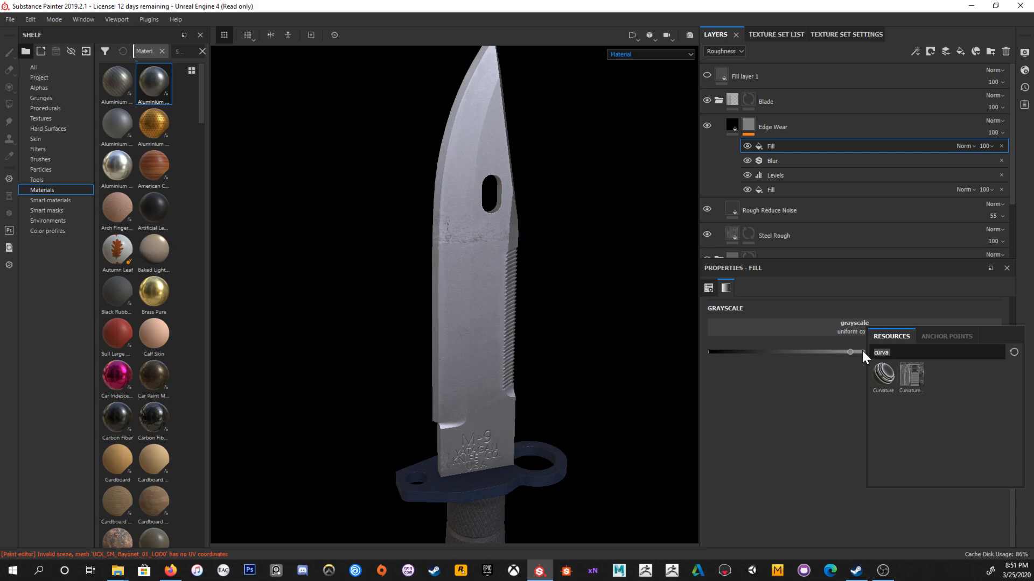
type("g")
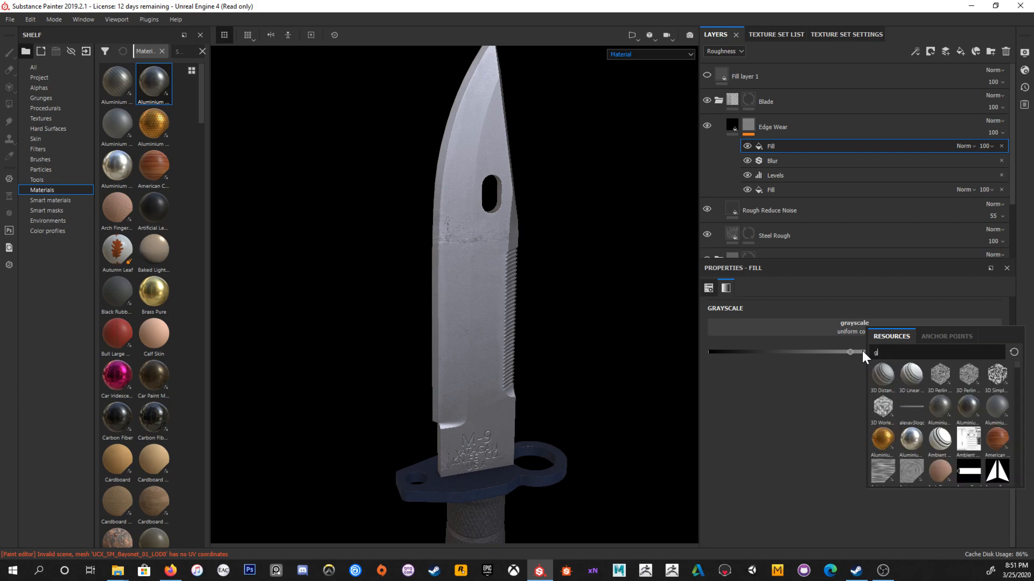
type("runge")
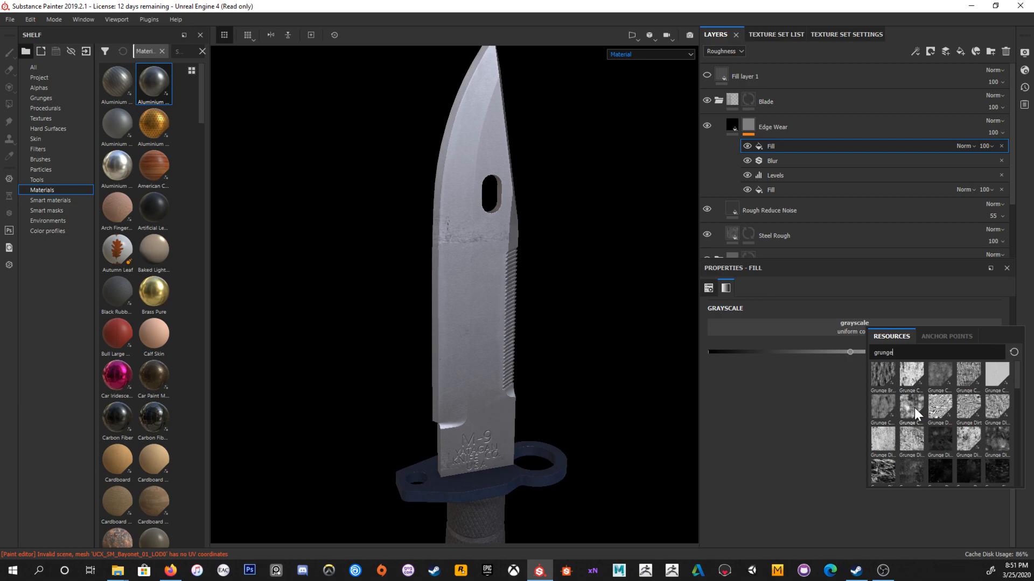
mouse_move(915, 408)
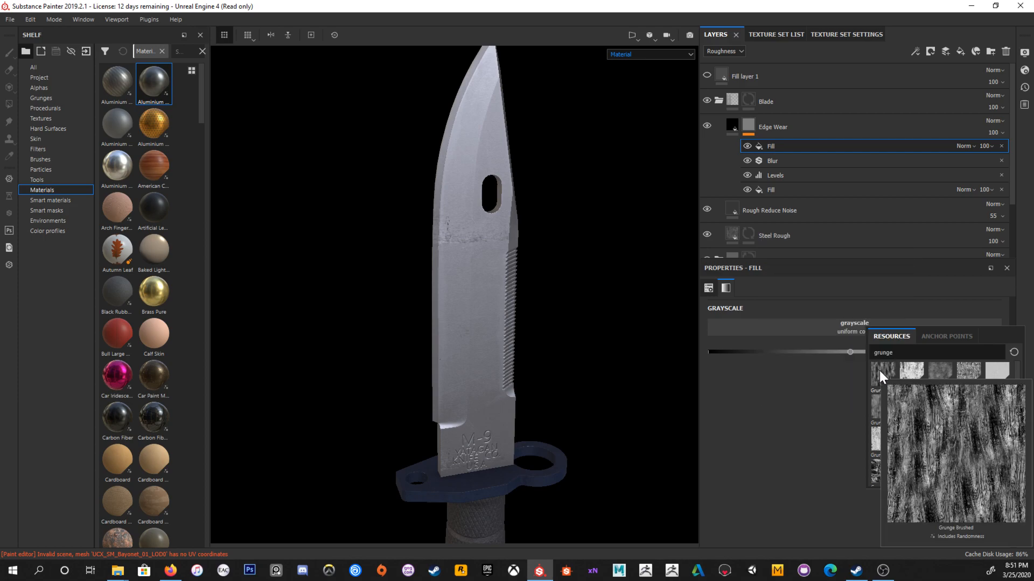
mouse_move(907, 381)
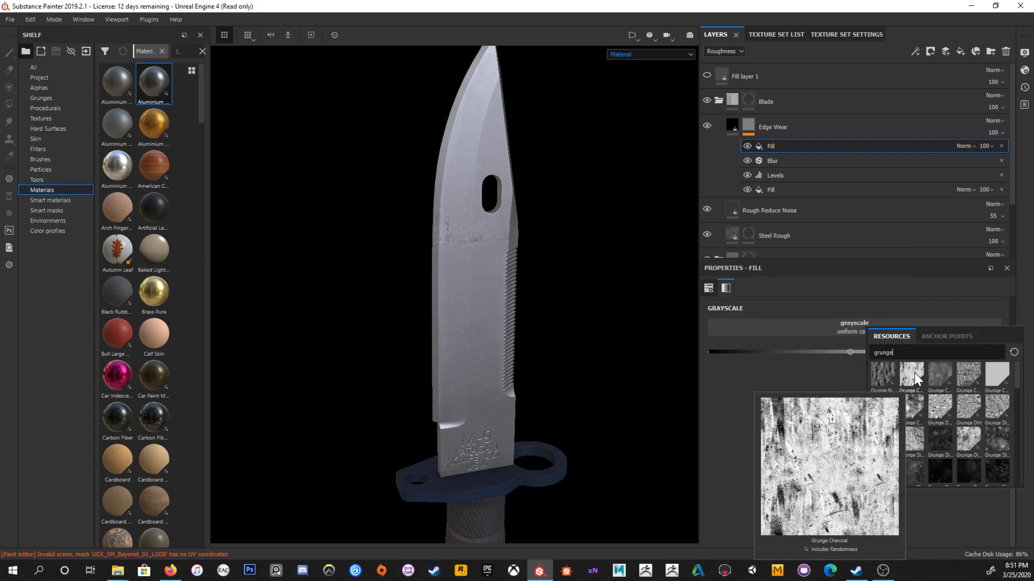
left_click(886, 370)
left_click_drag(648, 319, 619, 318, "alt")
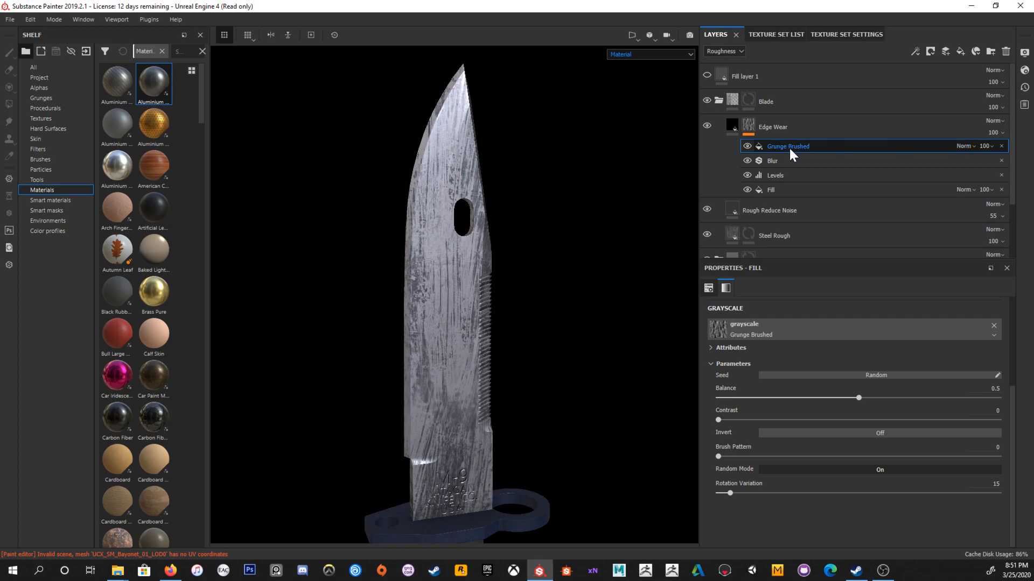
left_click(963, 146)
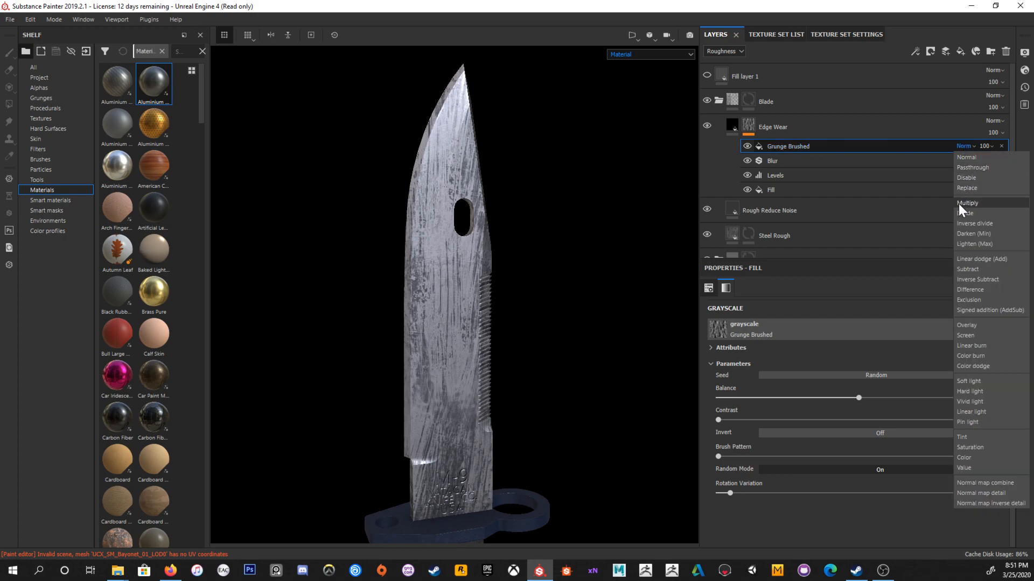
left_click(921, 157)
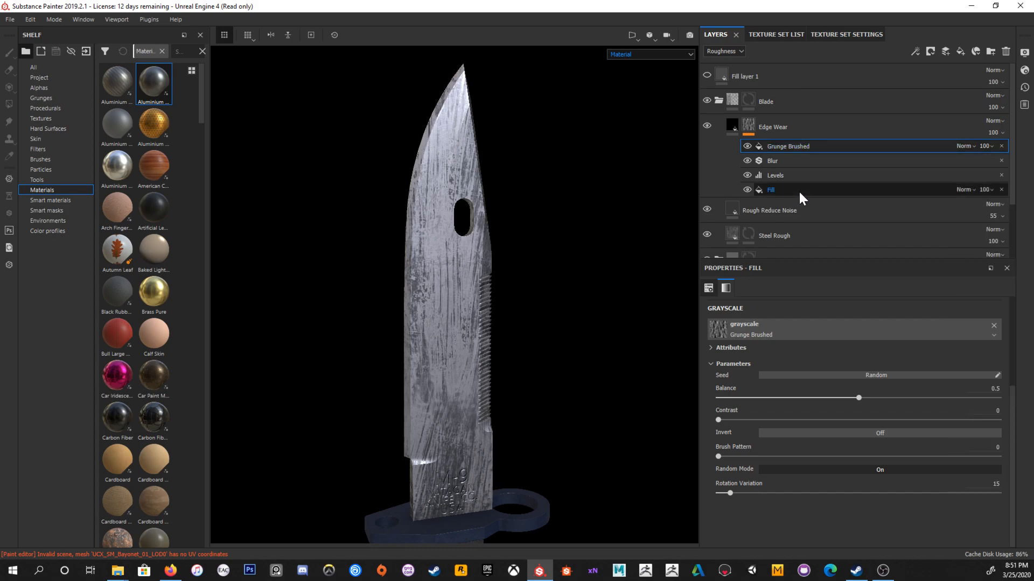
left_click(916, 52)
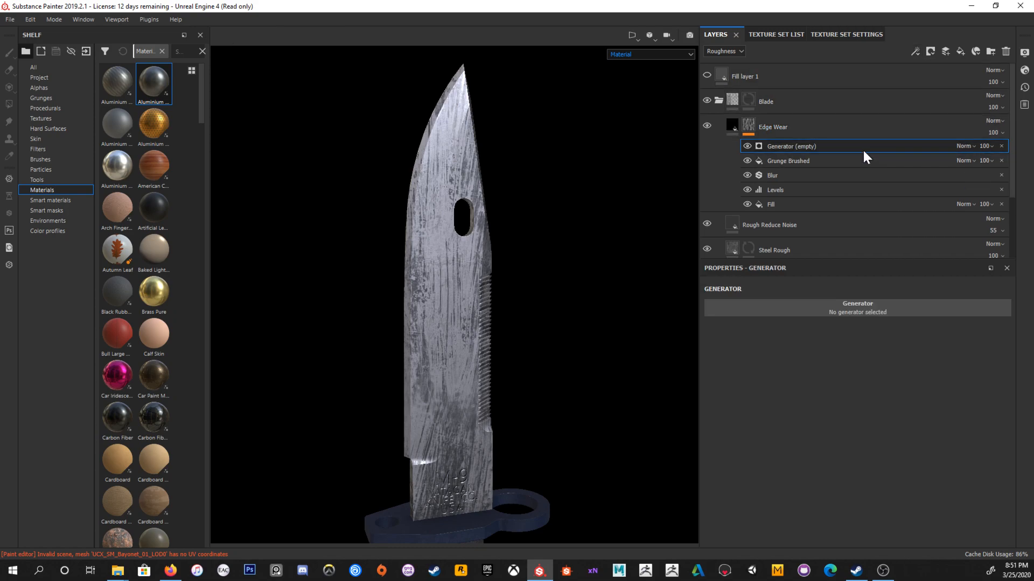
left_click(1001, 146)
left_click(915, 51)
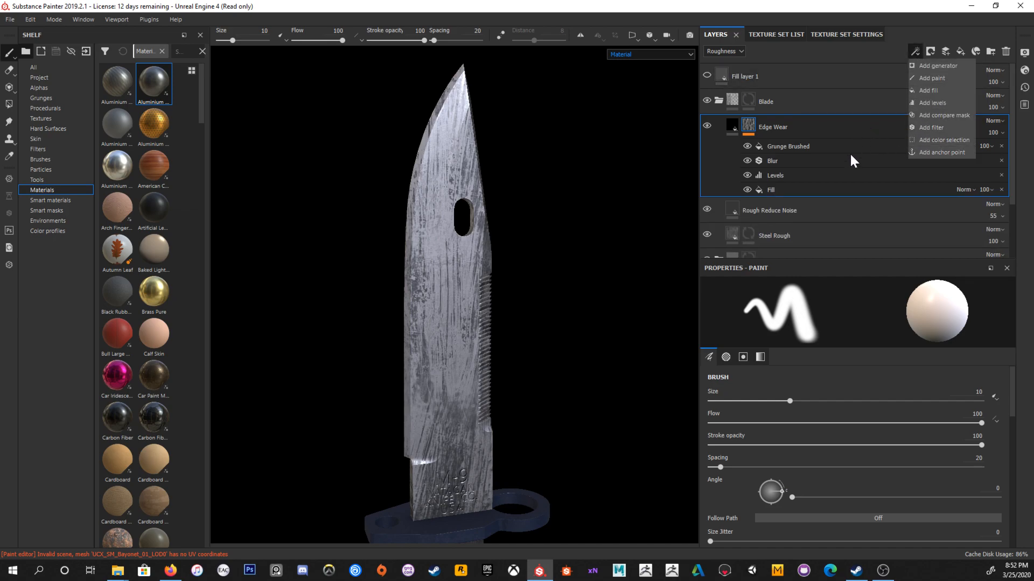
left_click(851, 129)
Step: Set the blend mode of the Grunge Brushed fill in the Edge Wear mask to Multiply
left_click(963, 146)
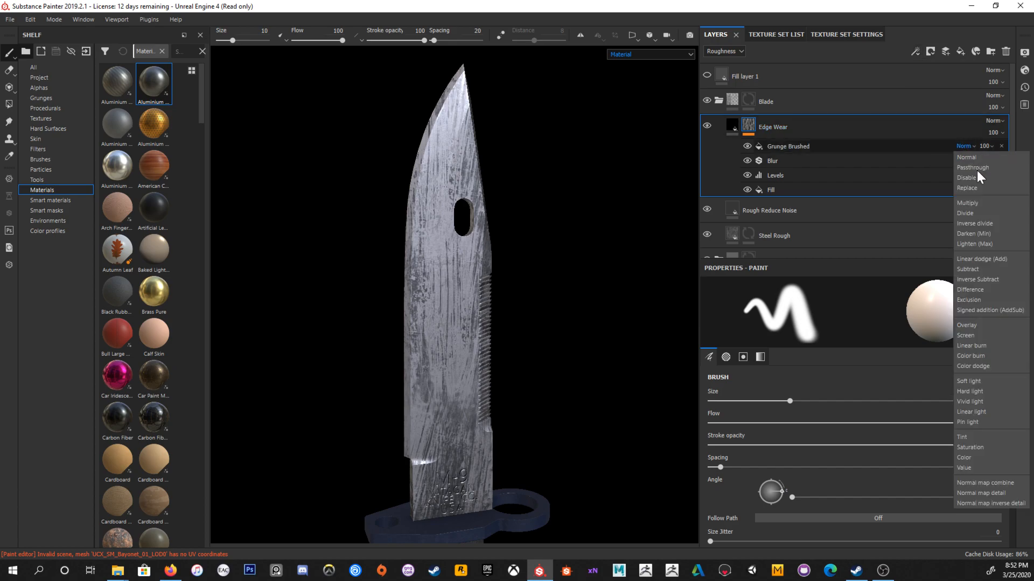
left_click(981, 202)
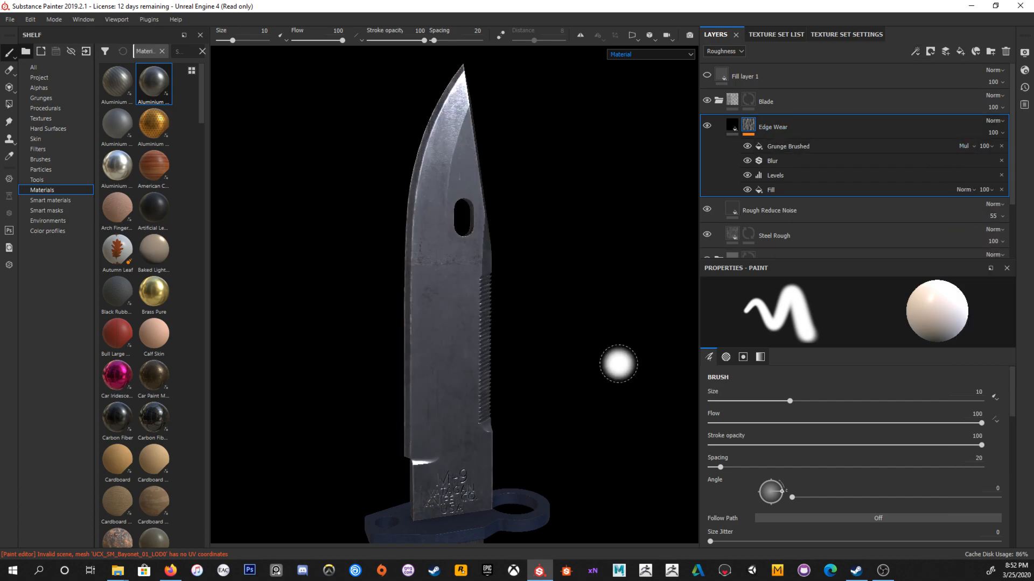
Step: Isolate the Edge Wear mask and compare it along the blade, serrations and guard with the Grunge Brushed fill hidden and shown
middle_click_drag(588, 307, 597, 228)
scroll(592, 232, "up", 3)
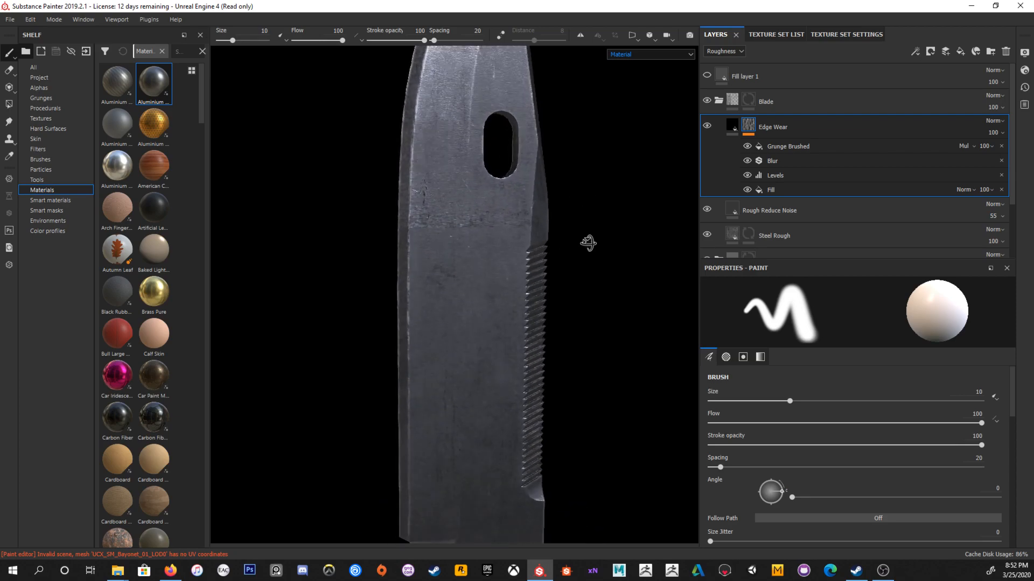
left_click(748, 127, "alt")
right_click_drag(609, 353, 552, 261, "alt")
mouse_move(554, 260)
middle_mouse_down("alt")
mouse_move(582, 233)
mouse_move(538, 252)
middle_mouse_up("alt")
right_click_drag(538, 251, 636, 290, "alt")
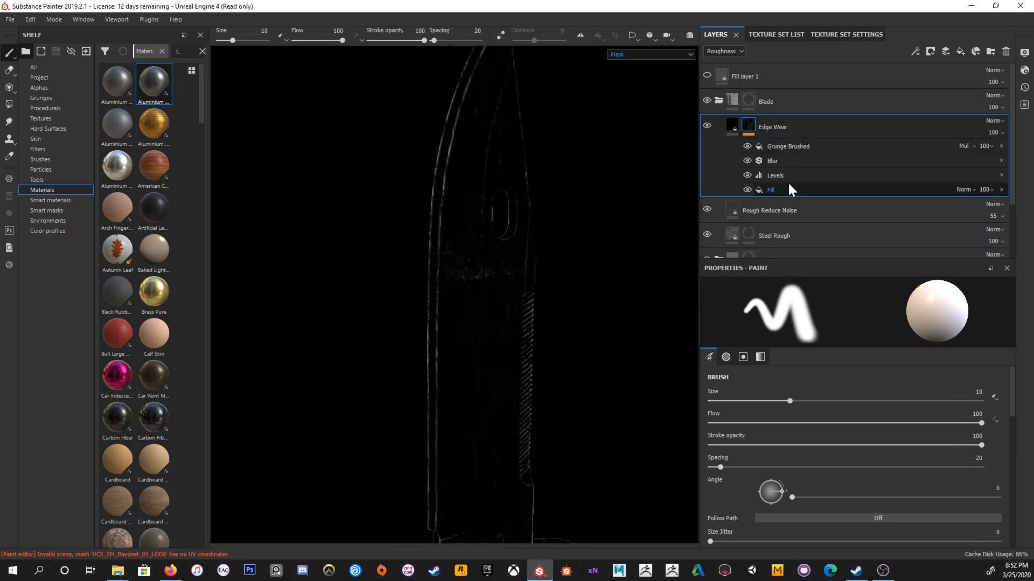
left_click(747, 145)
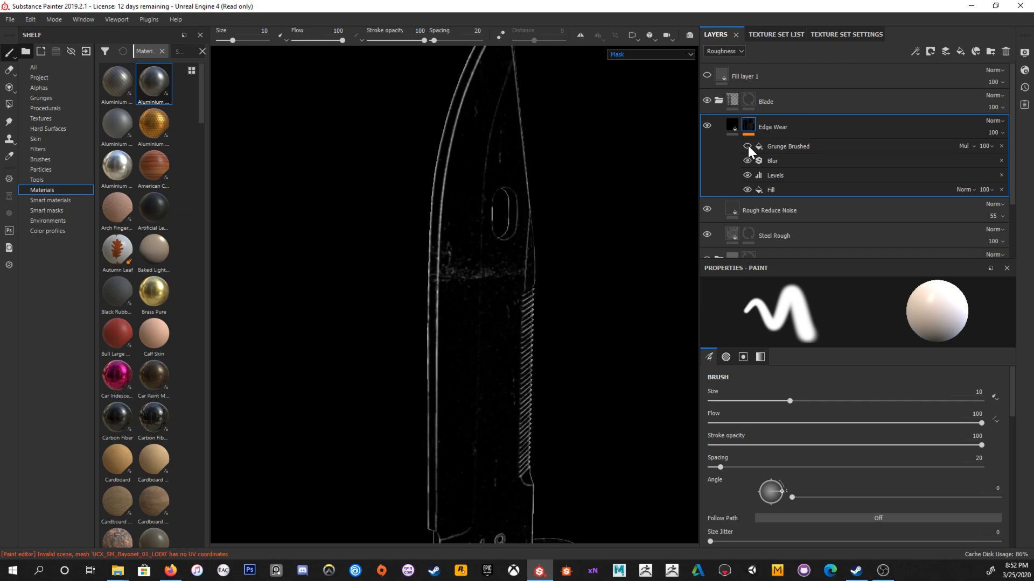
left_click(748, 146)
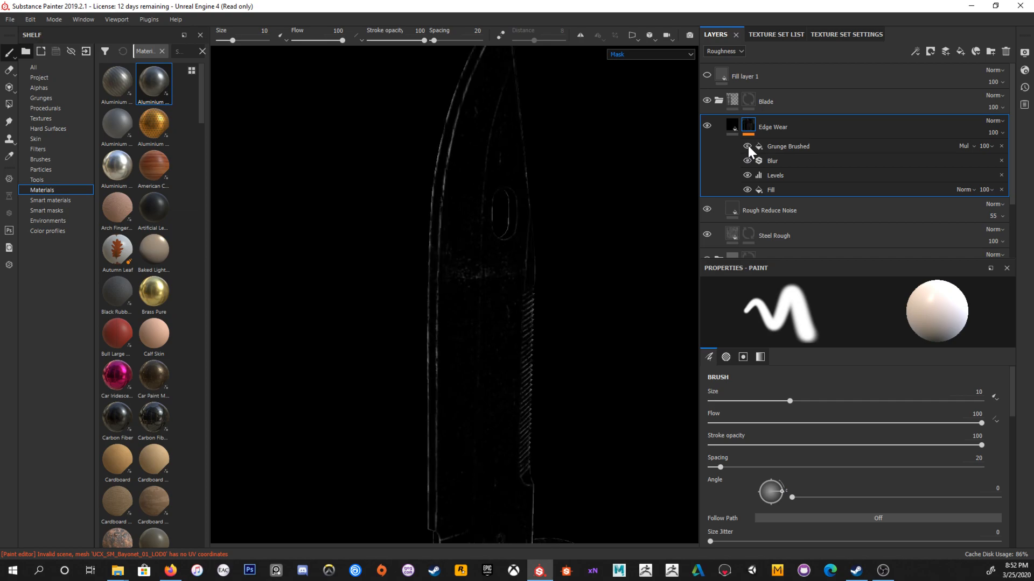
left_click(777, 145)
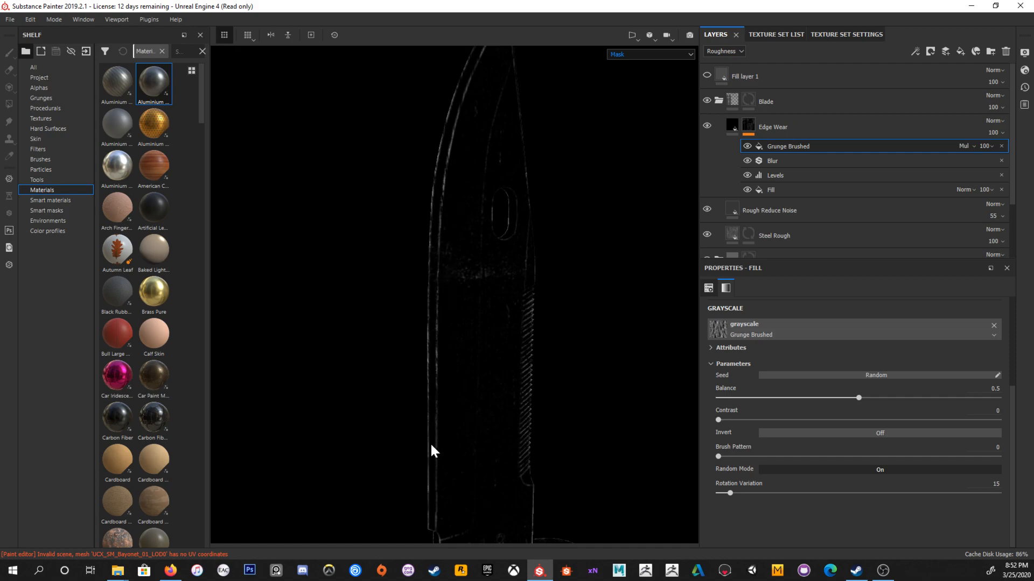
left_click_drag(550, 396, 544, 140, "alt")
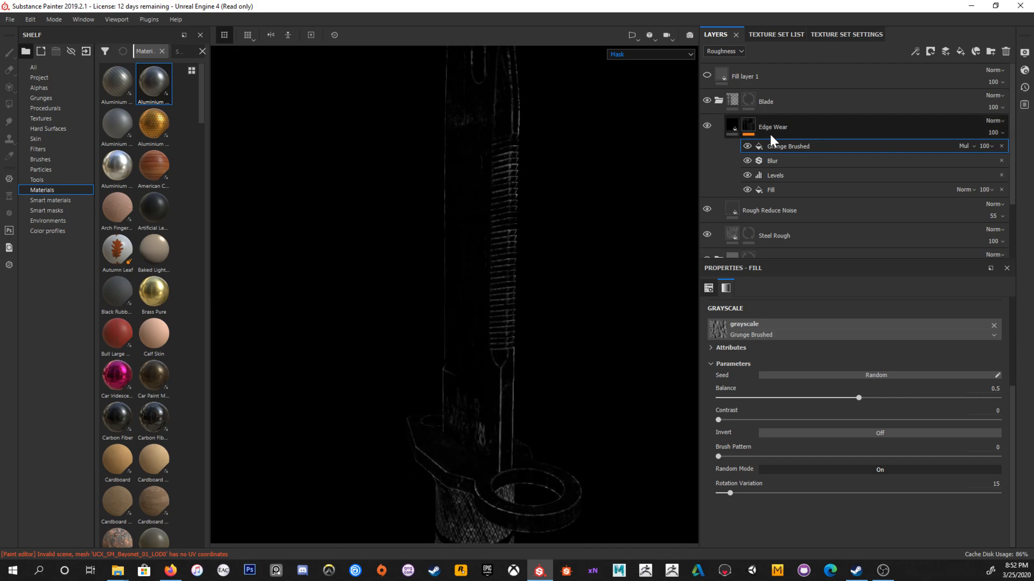
left_click(750, 149)
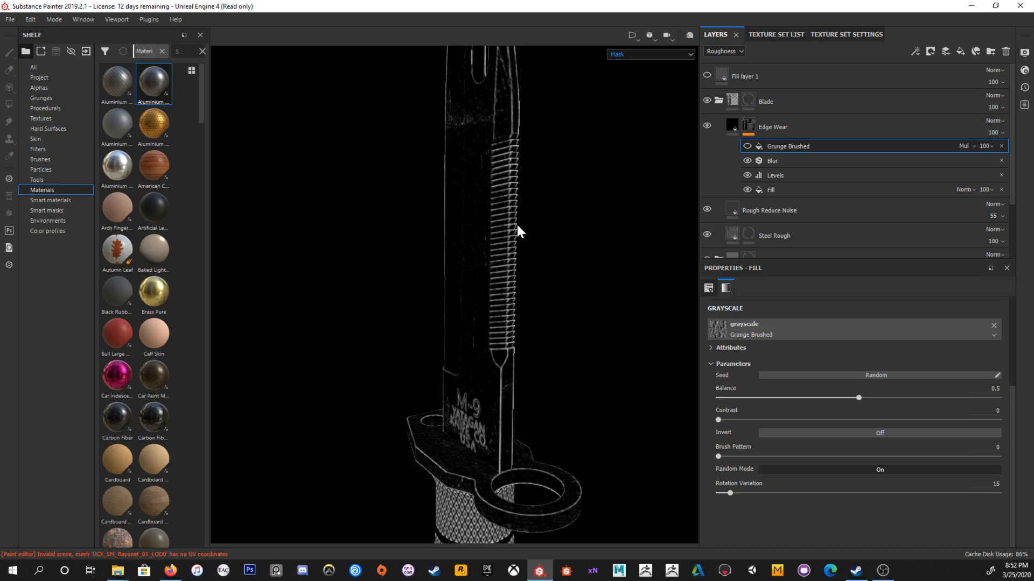
left_click(747, 146)
Step: Return to the full material view and examine the broken-up edge wear across the whole blade, with the environment lighting rotated
key("m")
left_click_drag(549, 297, 549, 247, "alt")
middle_click_drag(550, 247, 568, 345, "alt")
right_click_drag(569, 345, 498, 281, "alt")
left_click_drag(498, 280, 501, 293, "alt")
right_click_drag(501, 293, 508, 316, "alt")
left_click_drag(508, 316, 633, 332, "alt")
right_click_drag(633, 333, 572, 240, "alt")
left_click_drag(572, 240, 605, 246, "alt")
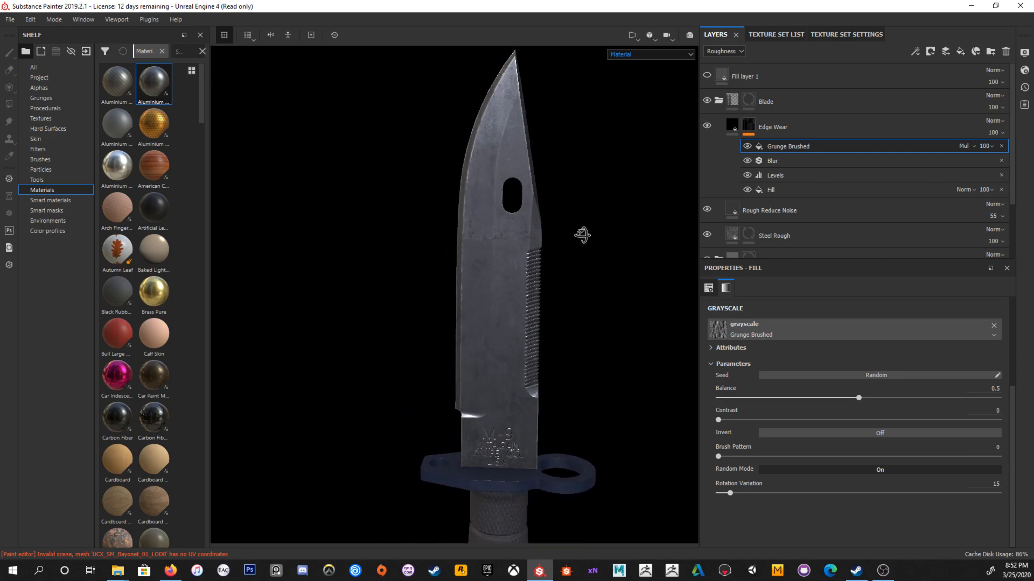
right_click_drag(605, 246, 628, 253, "shift")
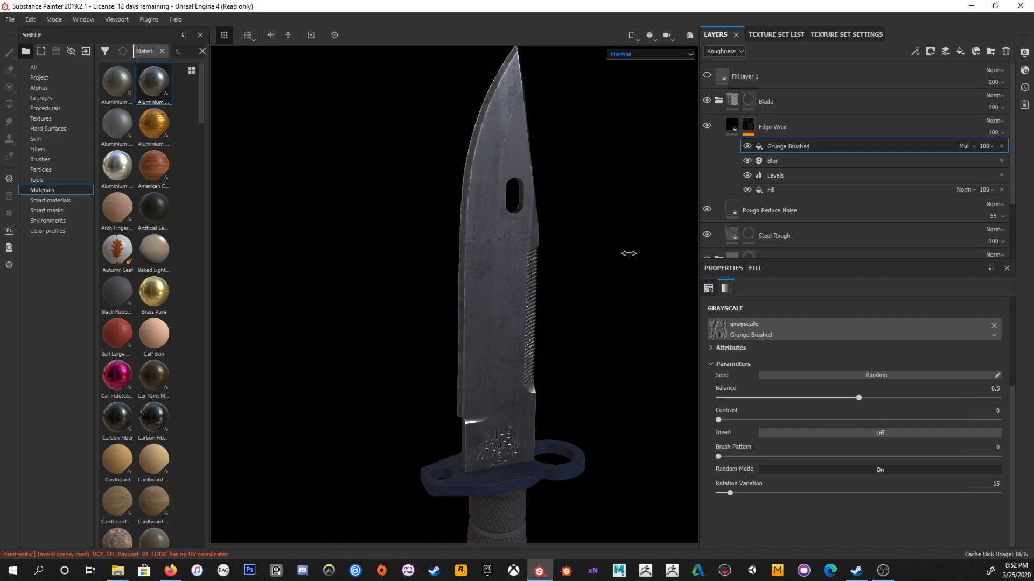
mouse_move(566, 273)
left_mouse_down("alt")
mouse_move(597, 270)
mouse_move(560, 277)
mouse_move(500, 263)
mouse_move(560, 262)
left_mouse_up("alt")
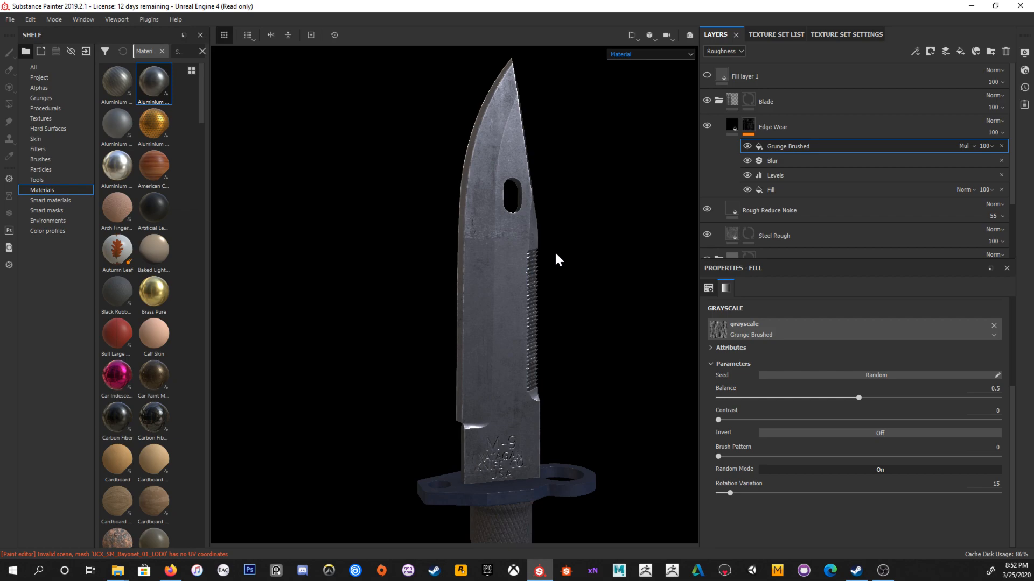
Step: Examine the blade's edge wear around the serrations, slot and guard from closer and farther angles
left_click_drag(533, 268, 504, 272, "alt")
middle_click_drag(504, 272, 521, 140, "alt")
right_click_drag(521, 140, 553, 197, "alt")
left_click_drag(553, 197, 530, 211, "alt")
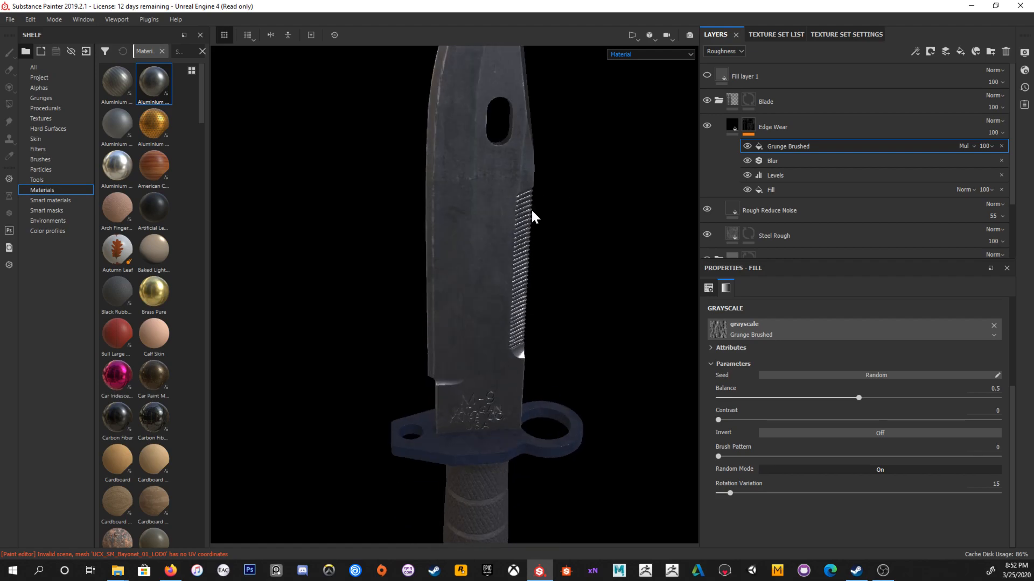
middle_click_drag(531, 211, 524, 282, "alt")
left_click_drag(524, 282, 526, 240, "alt")
right_click_drag(526, 240, 486, 171, "alt")
left_click_drag(486, 172, 581, 249, "alt")
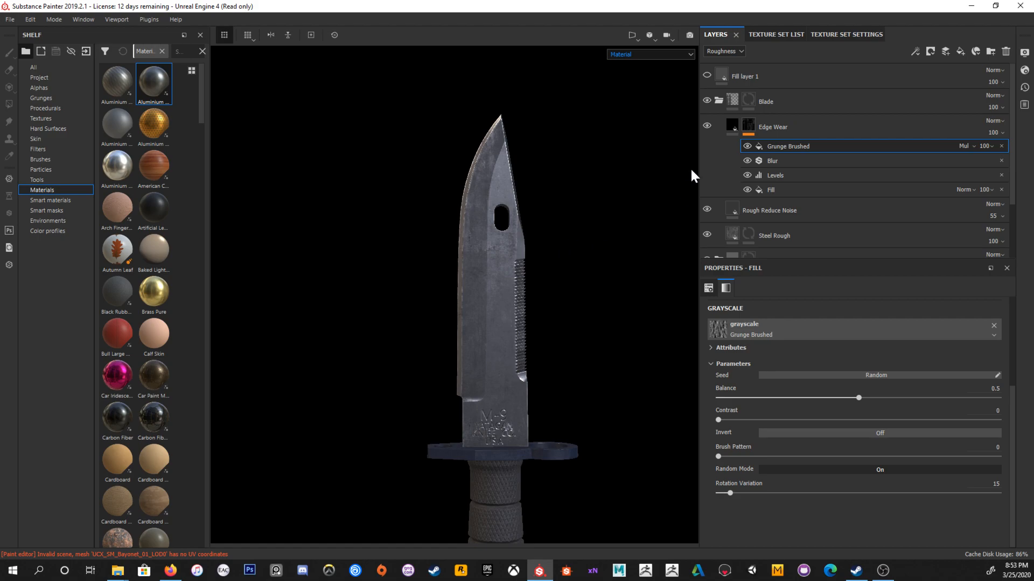
Step: Review the material channels and roughness settings of the Edge Wear and Rough Reduce Noise layers in the Blade folder
left_click(728, 121)
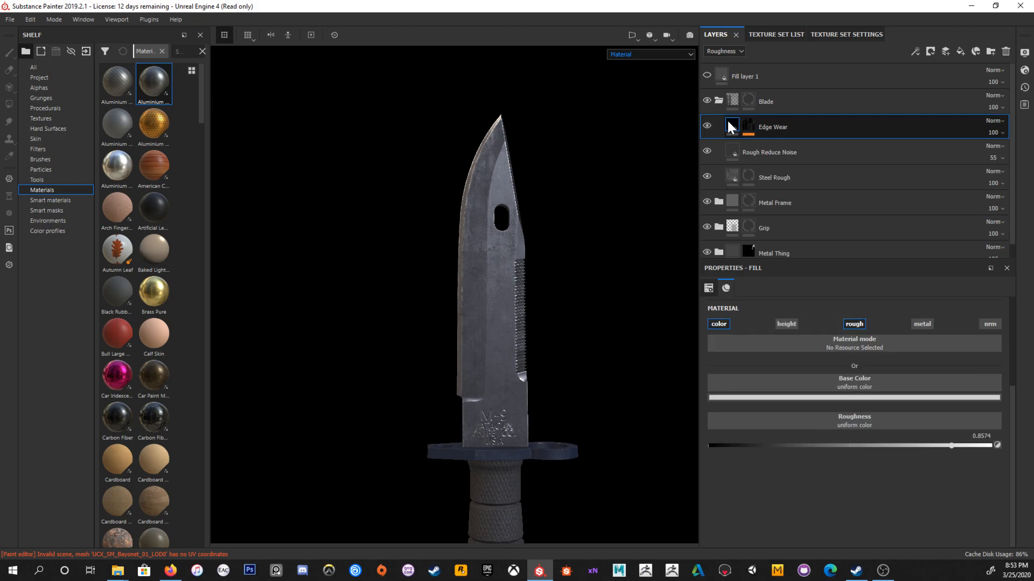
left_click(726, 52)
left_click(729, 51)
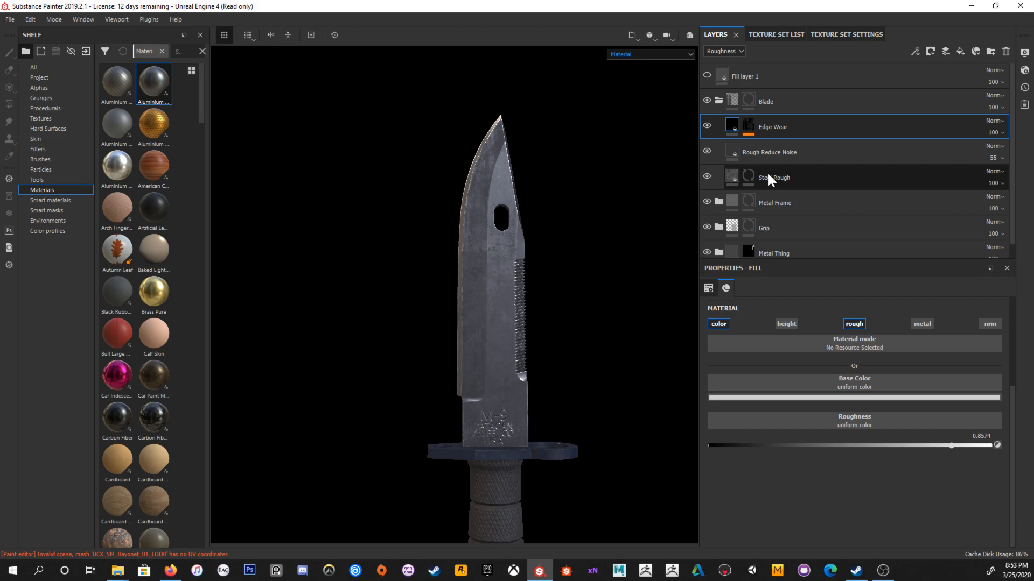
left_click(802, 156)
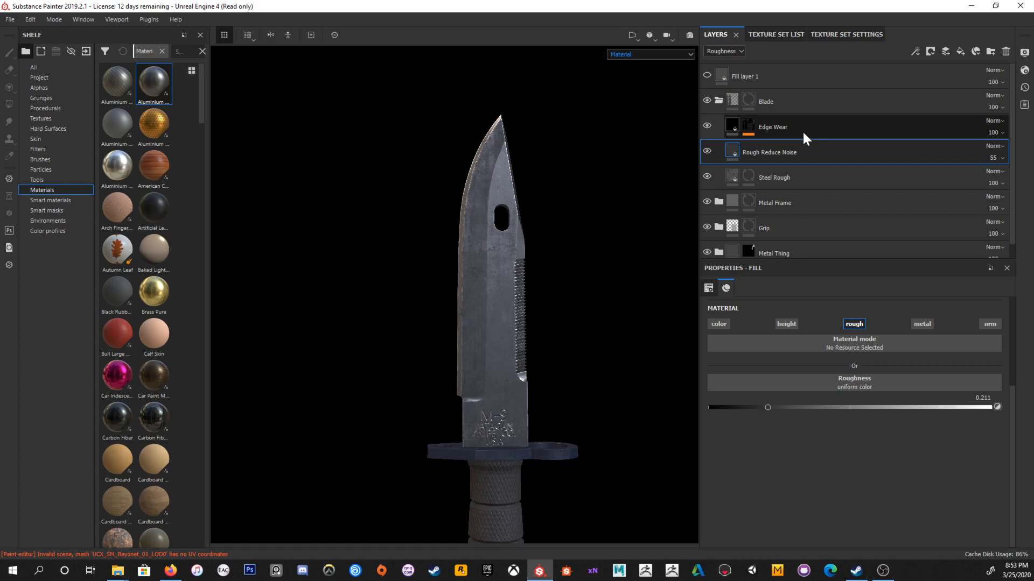
left_click(794, 133)
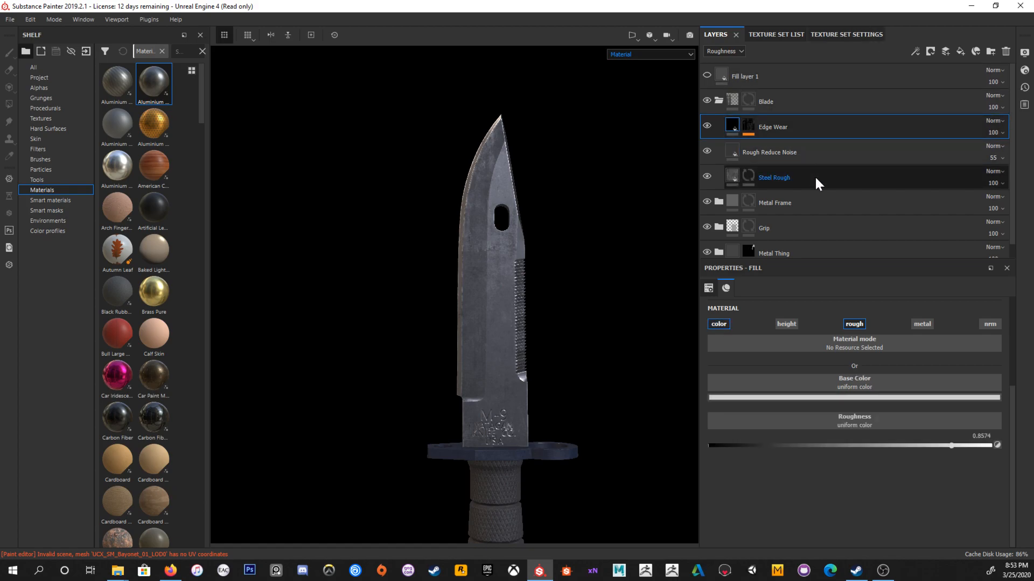
key("alt+space")
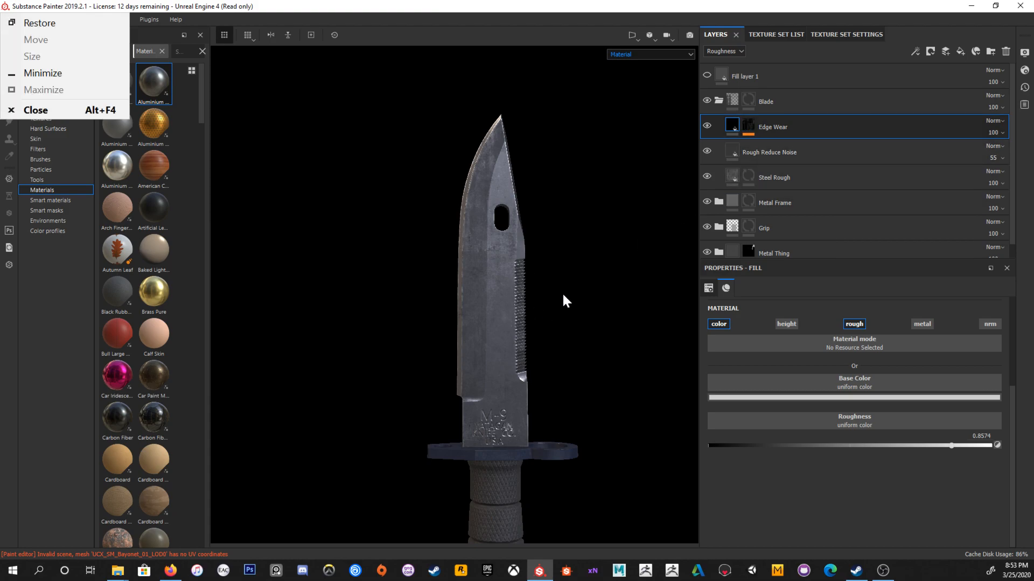
left_click(593, 264, "alt")
left_click_drag(577, 302, 566, 308, "alt")
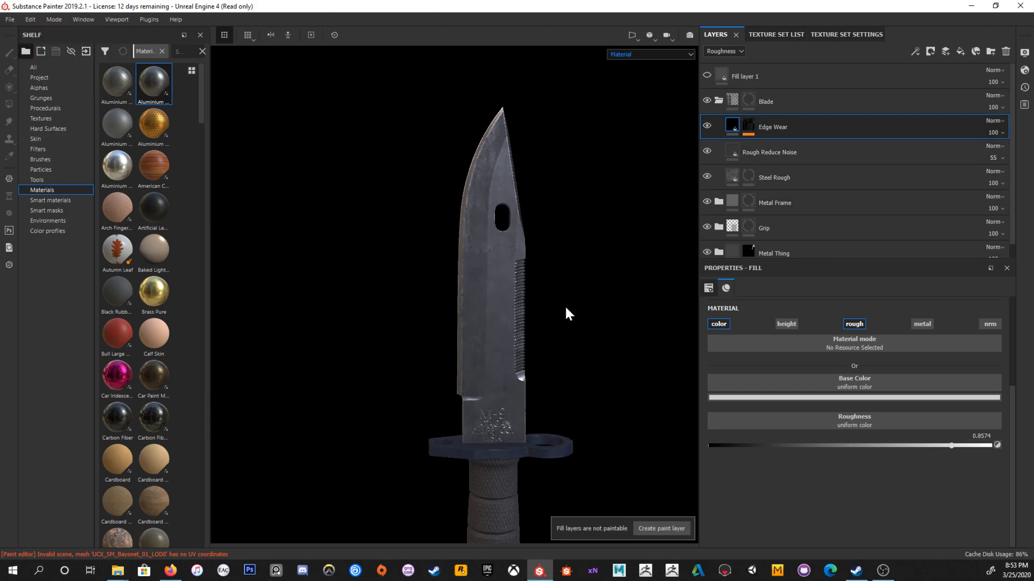
Step: Copy the Edge Wear and Rough Reduce Noise layers from the Blade folder into the Metal Frame folder, above Steel Painted
left_click(810, 152, "ctrl")
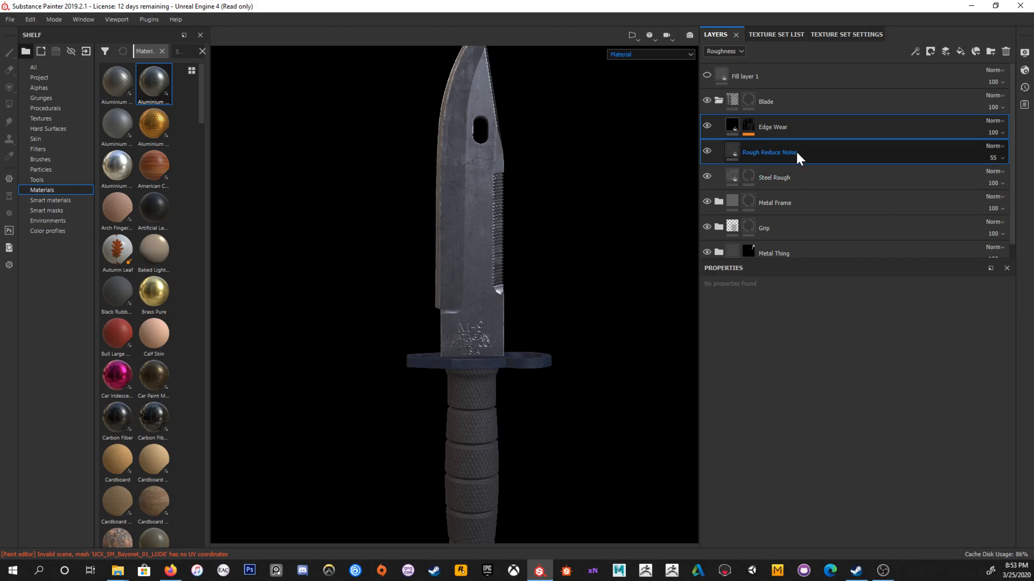
scroll(767, 211, "down", 1)
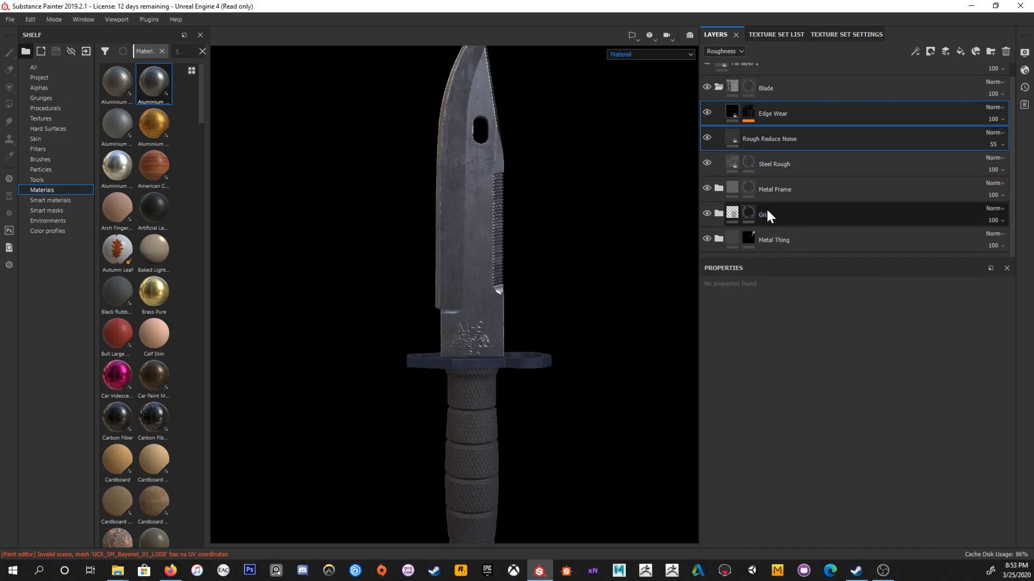
left_click(722, 188)
left_click(812, 215)
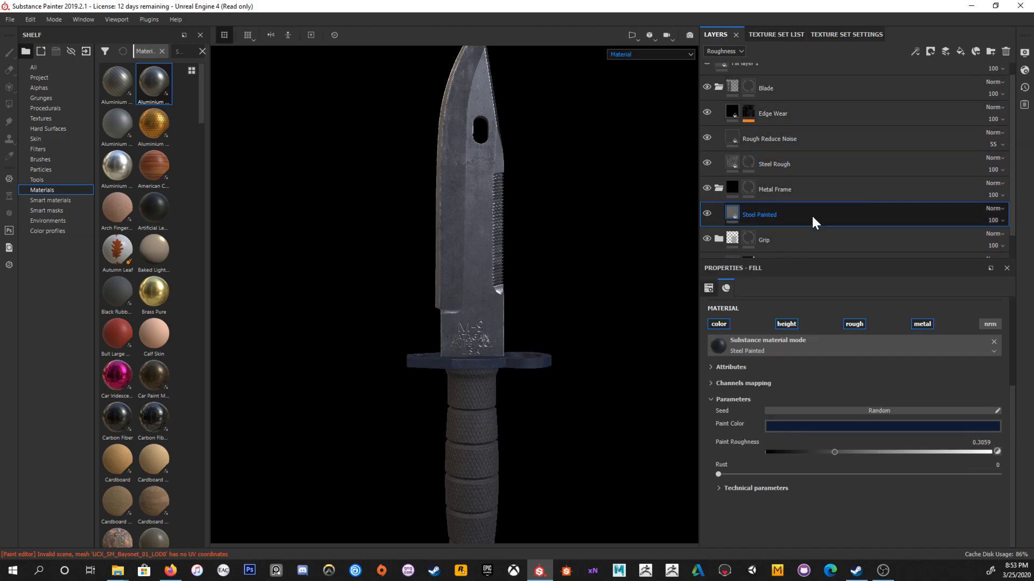
key("ctrl+v")
left_click_drag(569, 294, 487, 350, "alt")
right_click_drag(487, 350, 645, 446, "alt")
left_click_drag(594, 402, 535, 367, "alt")
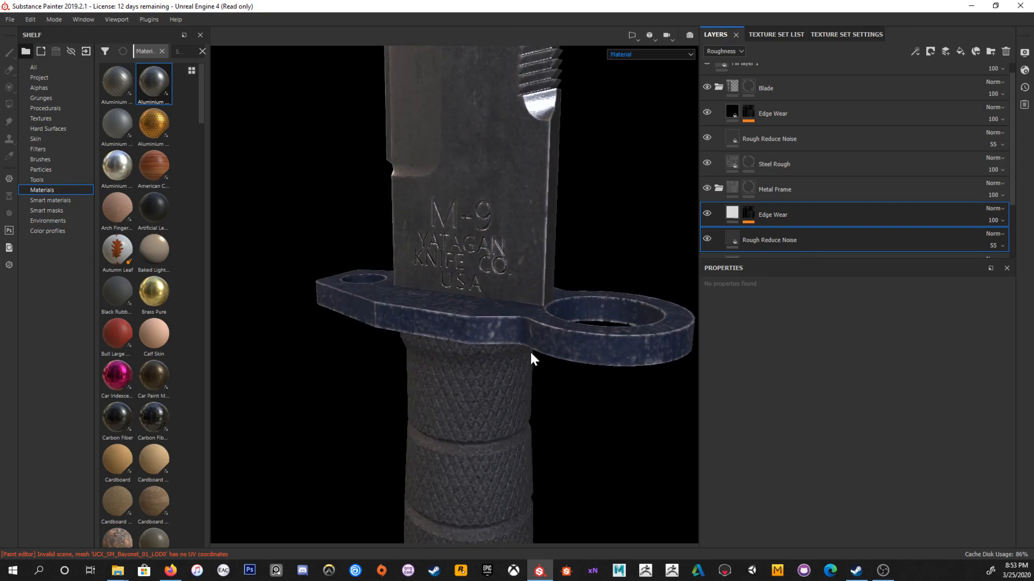
Step: Raise the Levels black input to 0.93 in the mask of the Metal Frame folder's Edge Wear layer
left_click(732, 212)
left_click_drag(433, 295, 508, 328, "alt")
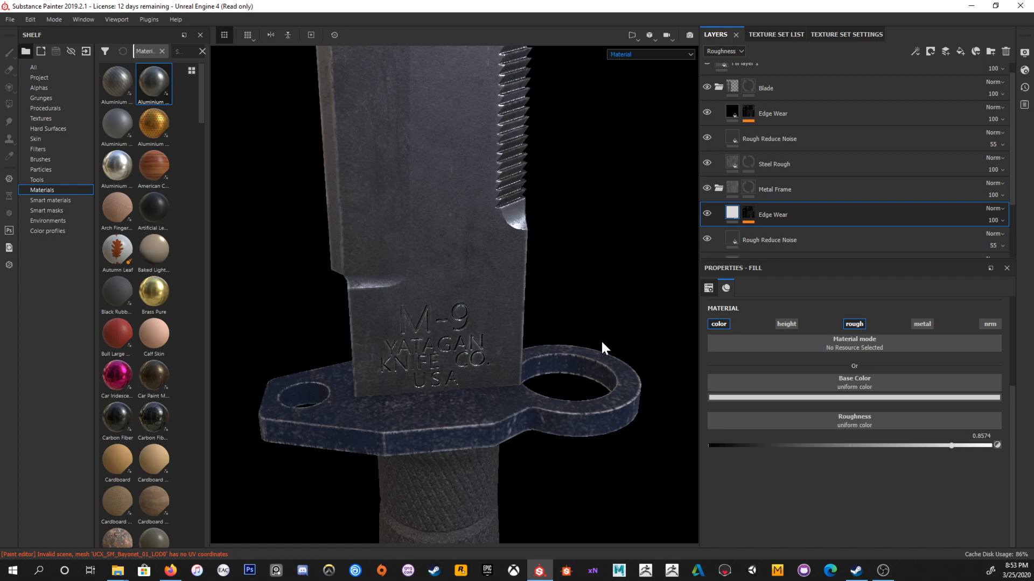
left_click(753, 214)
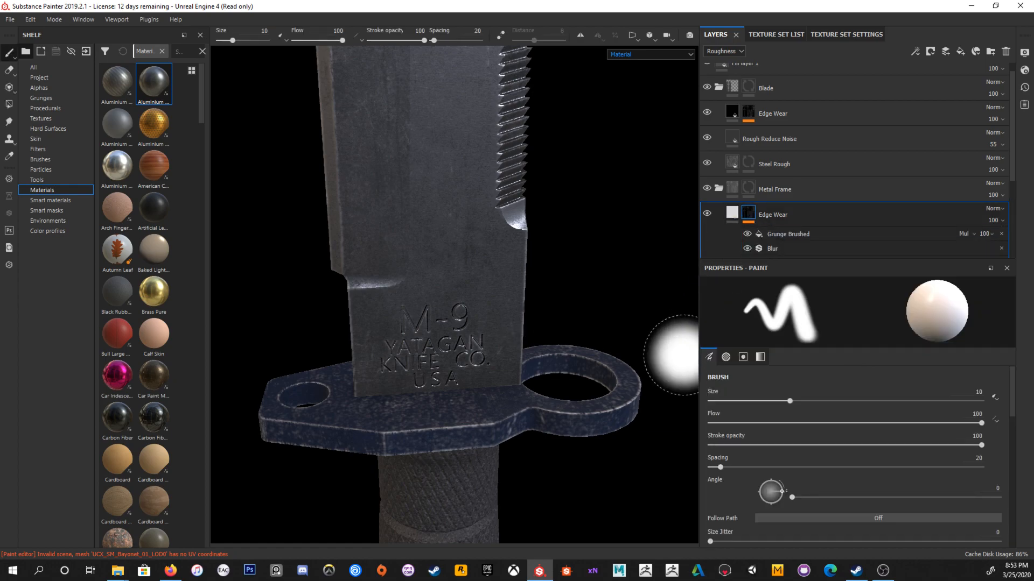
scroll(803, 226, "down", 2)
left_click(787, 198)
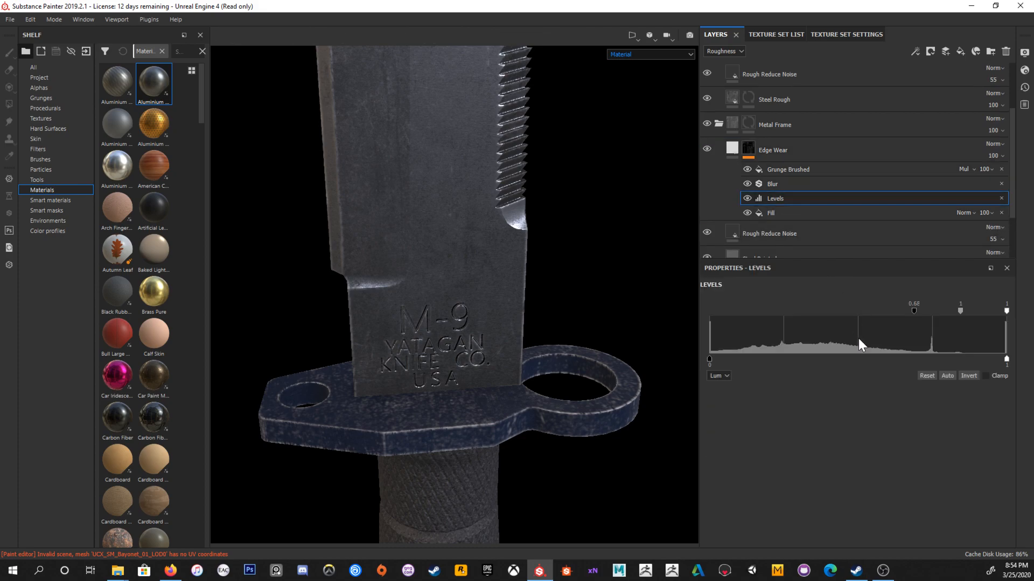
left_click_drag(914, 311, 989, 317)
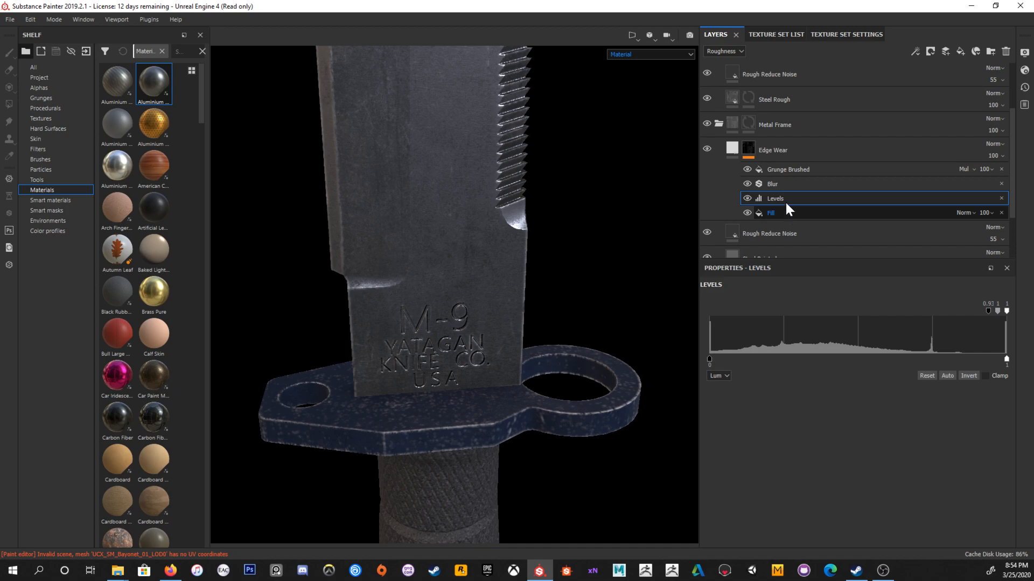
Step: Lower the Grunge Brushed fill's Balance to 0.33 in the Metal Frame's Edge Wear mask
left_click(789, 169)
mouse_move(858, 398)
left_mouse_down()
mouse_move(958, 397)
mouse_move(811, 398)
left_mouse_up()
left_click_drag(639, 392, 584, 336, "alt")
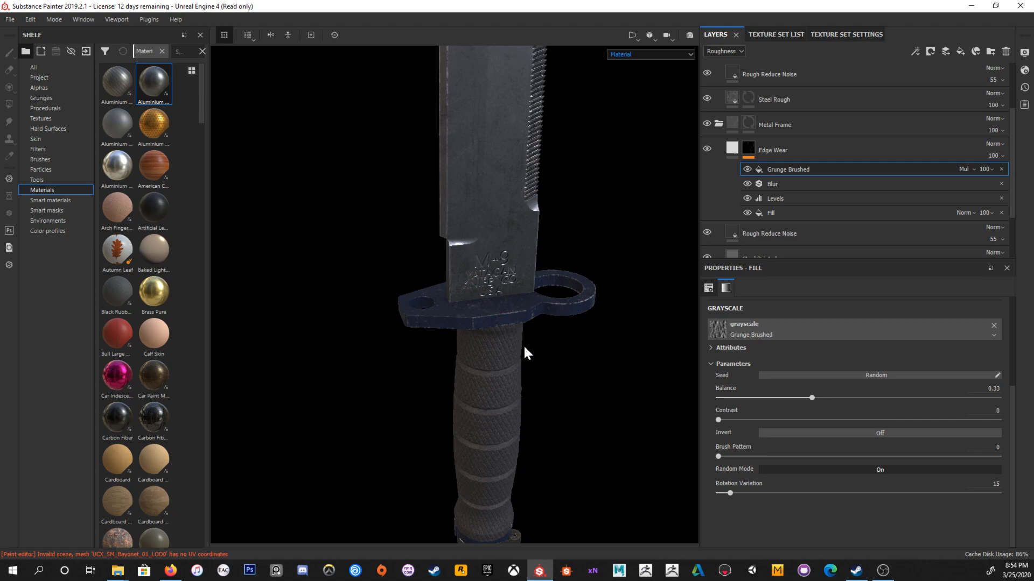
Step: Examine the painted guard's edge wear alongside the blade and grip, both at a distance and up close
left_click_drag(478, 350, 498, 344, "alt")
middle_click_drag(599, 321, 563, 367, "alt")
left_click_drag(556, 330, 619, 237, "alt")
middle_click_drag(484, 271, 473, 330, "alt")
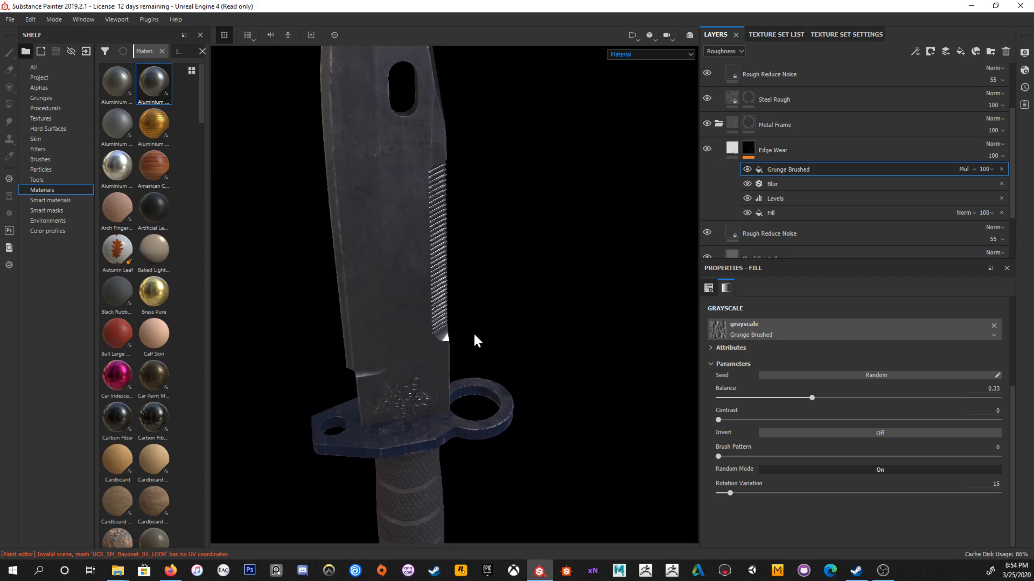
right_click_drag(473, 329, 477, 249, "alt")
middle_click_drag(484, 346, 523, 263, "alt")
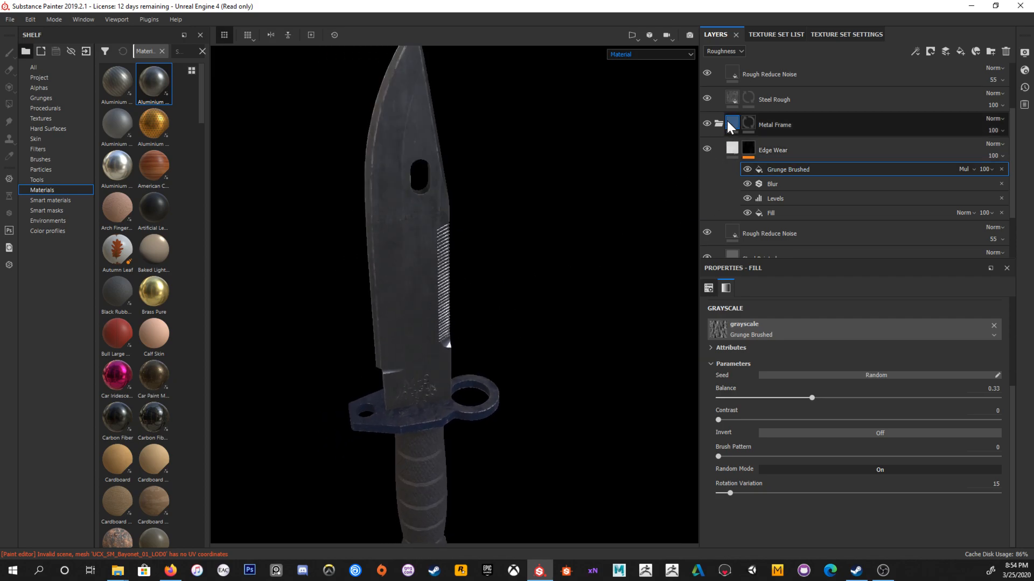
middle_click_drag(470, 331, 493, 216, "alt")
right_click_drag(493, 215, 549, 344, "alt")
left_click_drag(550, 350, 513, 263, "alt")
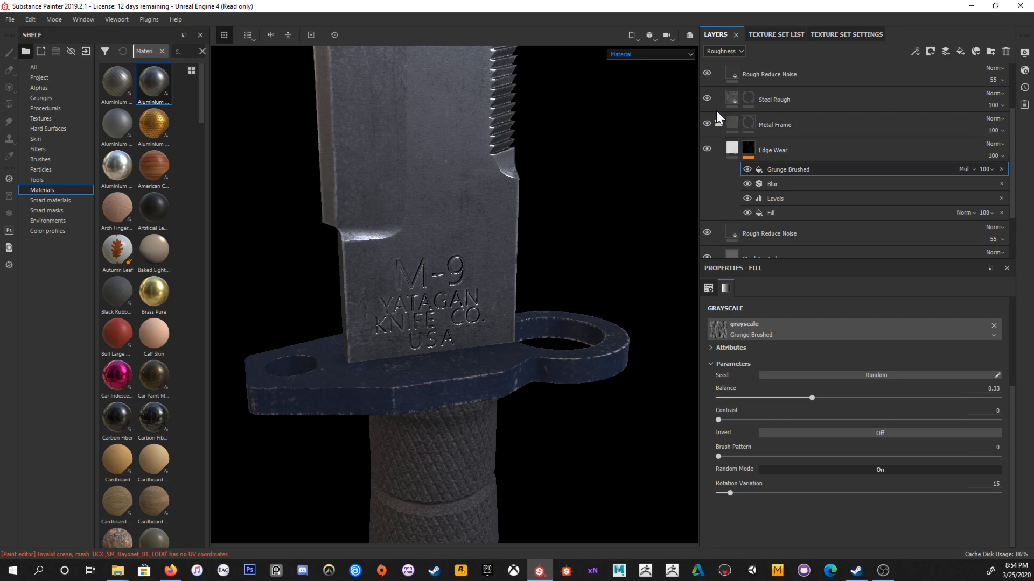
Step: Show the Base Color channel in the layer stack and add a fill layer above Edge Wear in the Blade folder
left_click(722, 51)
left_click(730, 64)
scroll(760, 147, "up", 3)
left_click(813, 121)
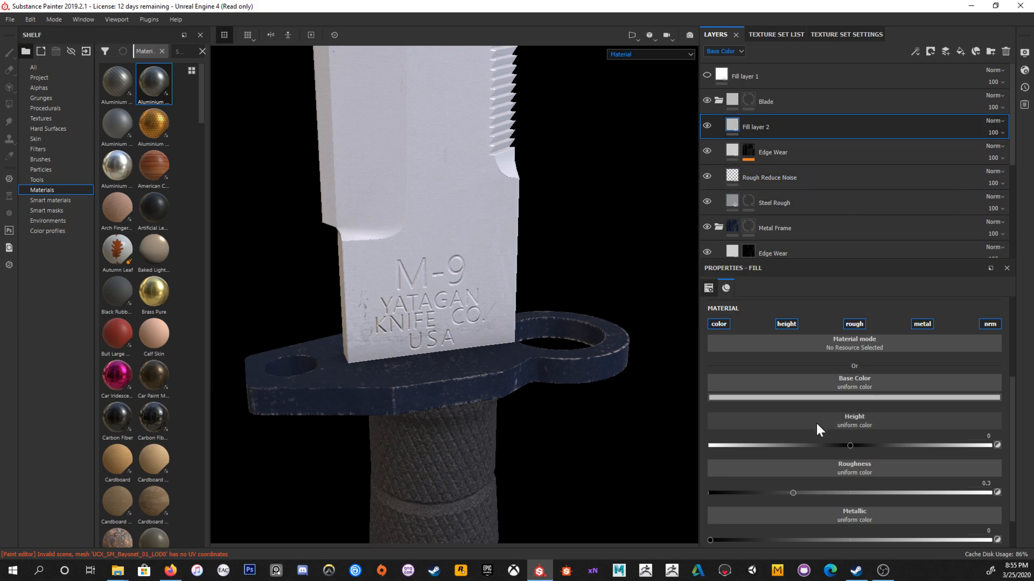
Step: Disable the height, metallic and normal channels of the new Blade fill layer, keeping color and roughness
left_click(786, 325)
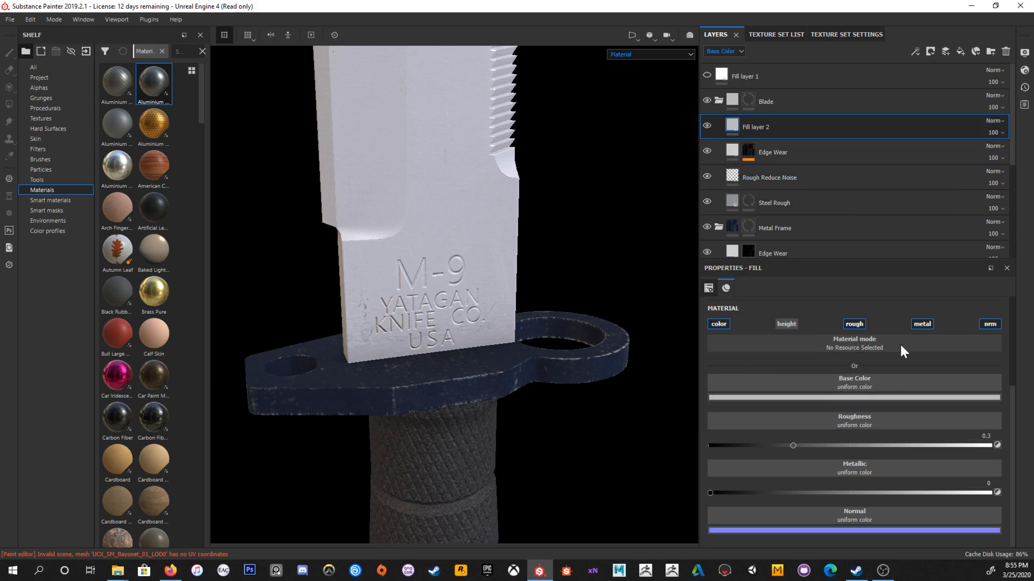
left_click(923, 324)
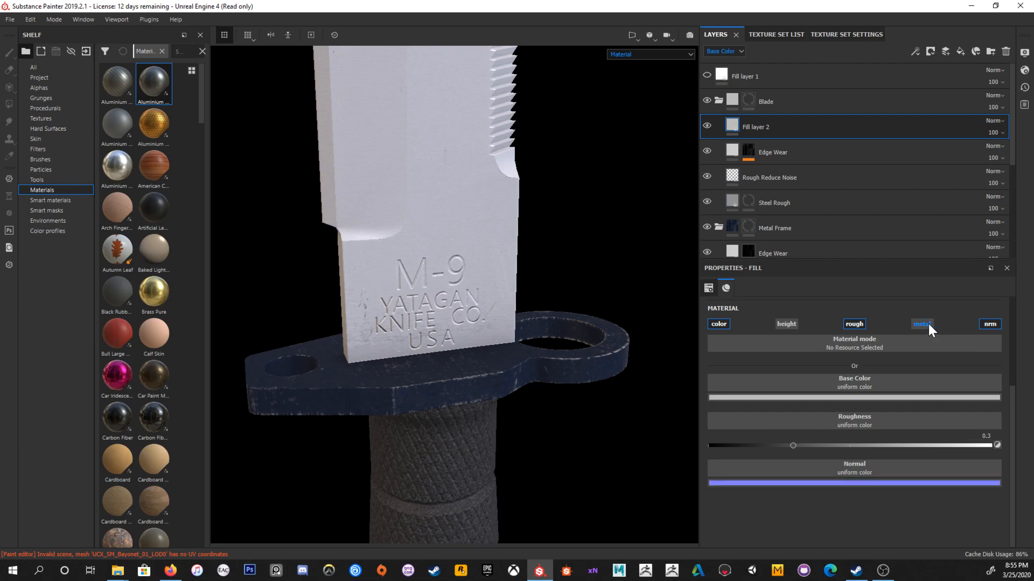
left_click(990, 325)
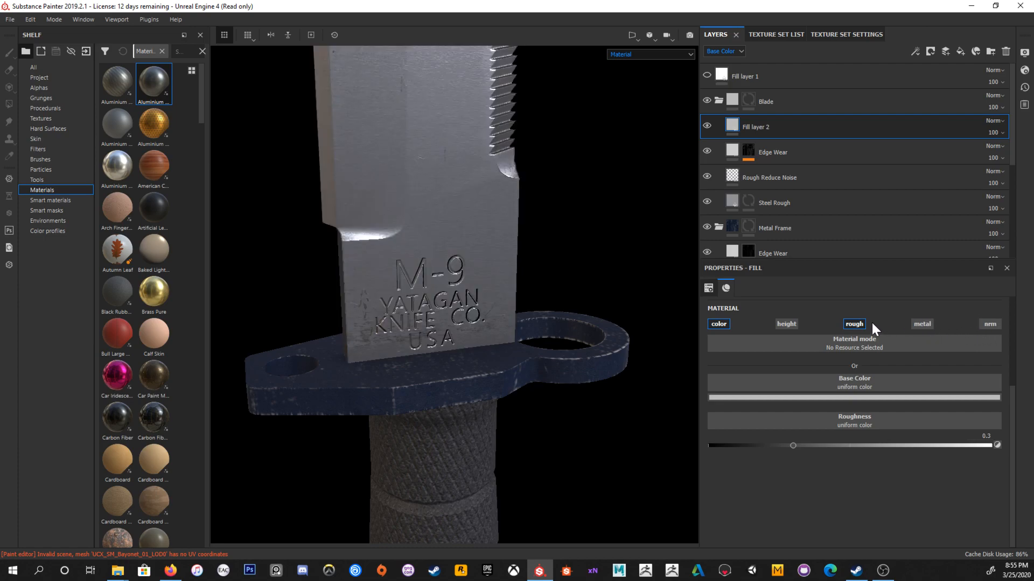
Step: Set the new Blade fill layer's base color to near black (V 0.004) and its roughness to 0.9544
left_click(833, 398)
left_click_drag(972, 474, 977, 505)
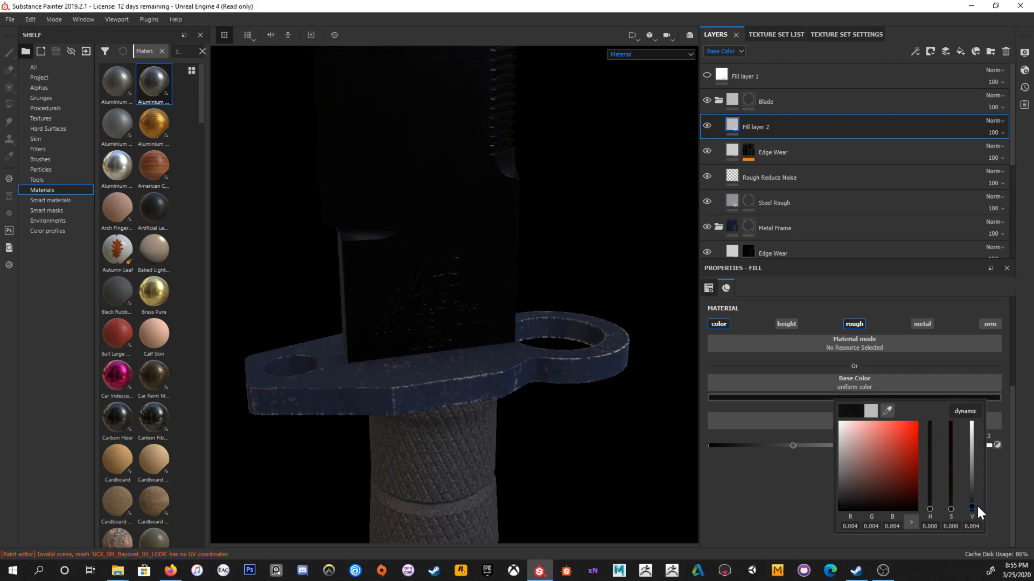
left_click(807, 470)
left_click_drag(817, 446, 969, 446)
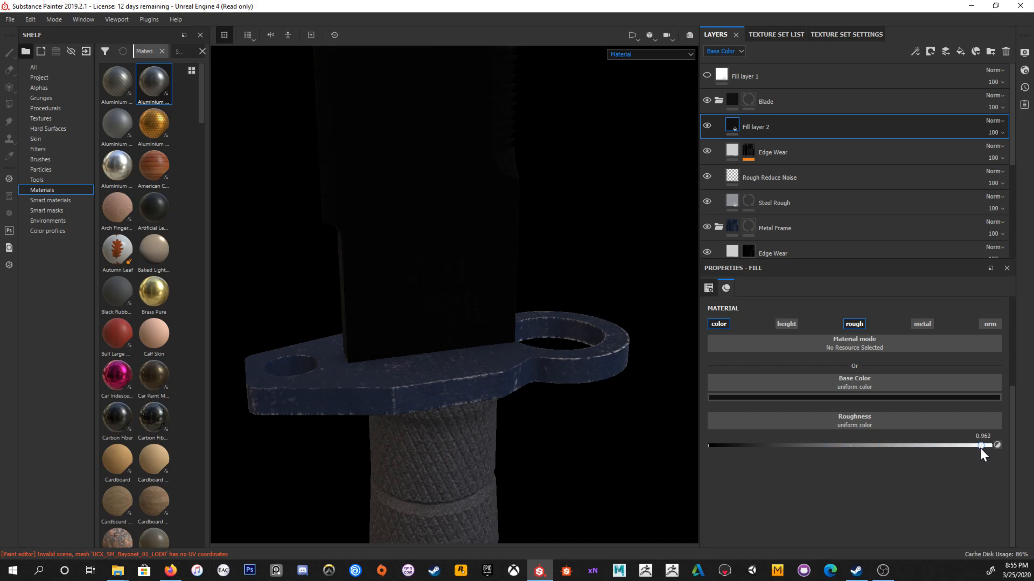
Step: Rename the dark Blade fill layer to AO Contact and add a black mask to it
double_click(754, 127)
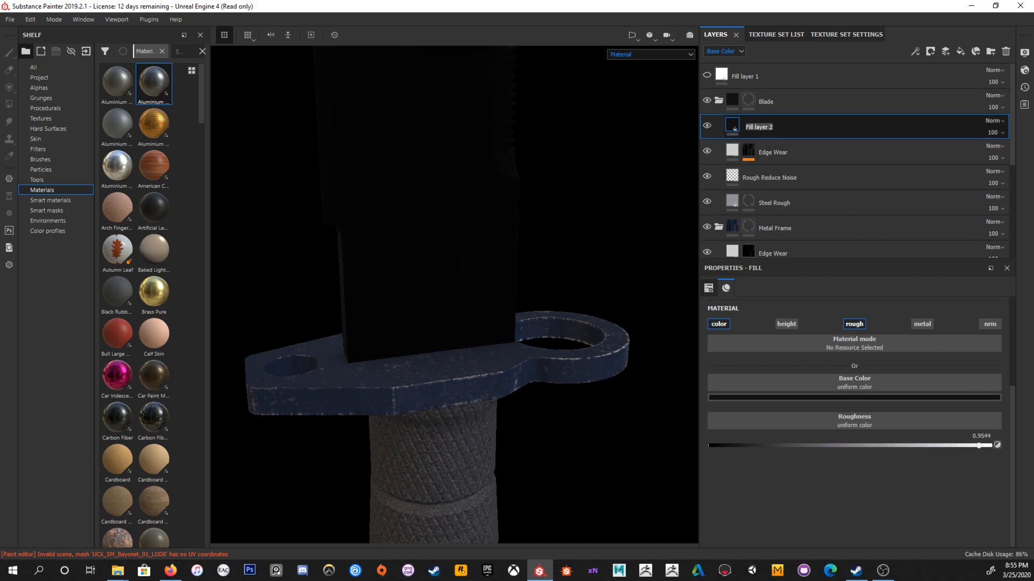
type("AO Contact")
key("Return")
left_click(930, 51)
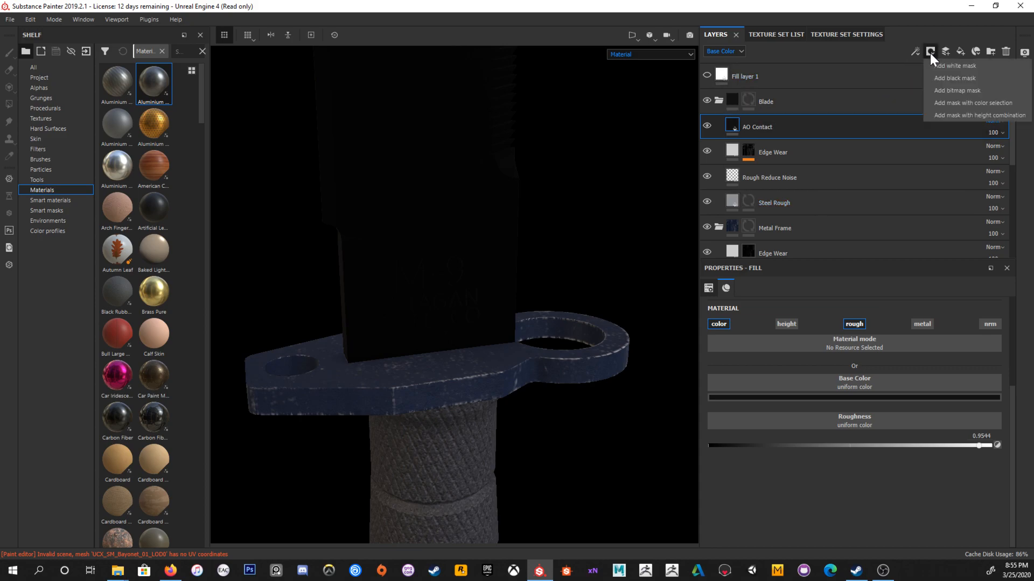
left_click(938, 77)
Step: Add a fill to the AO Contact mask using the mesh's baked Ambient Occlusion map
left_click(915, 51)
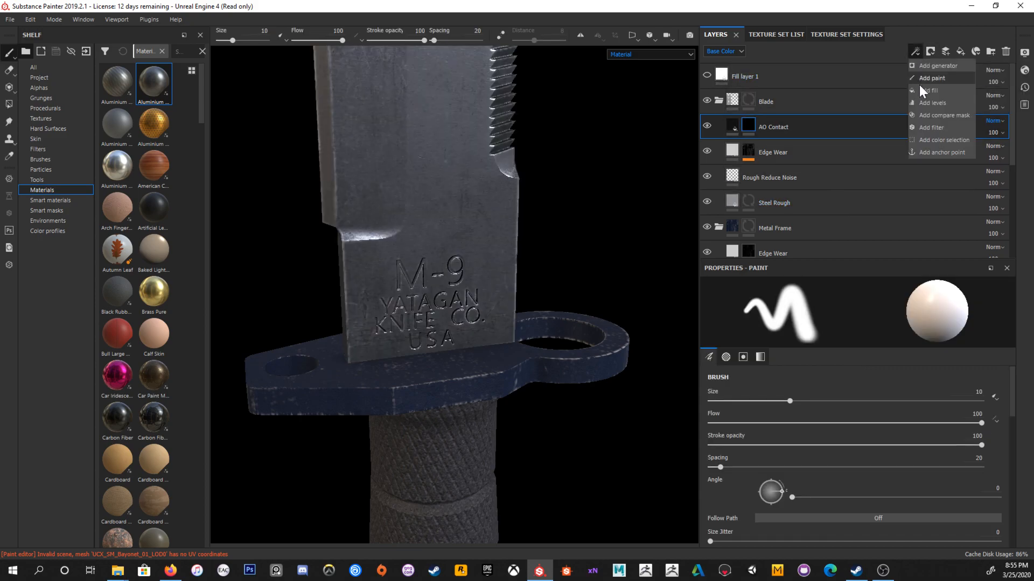
left_click(944, 92)
left_click(873, 325)
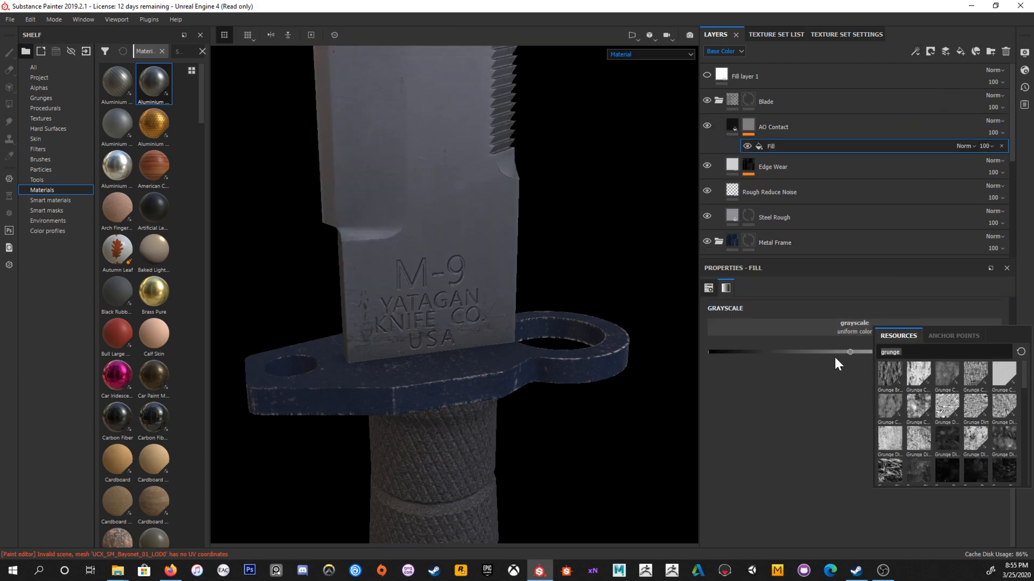
type("ao")
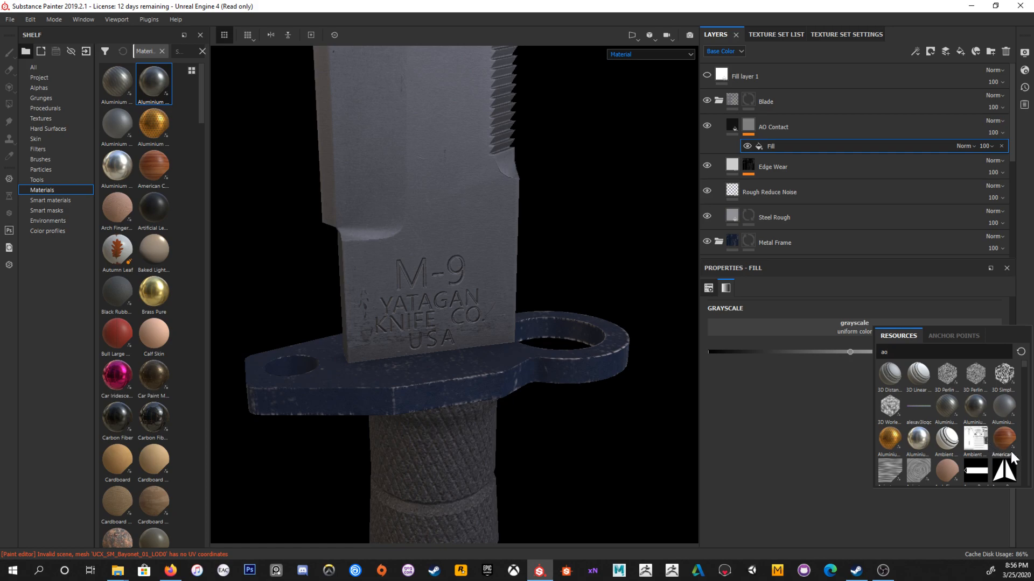
left_click(977, 444)
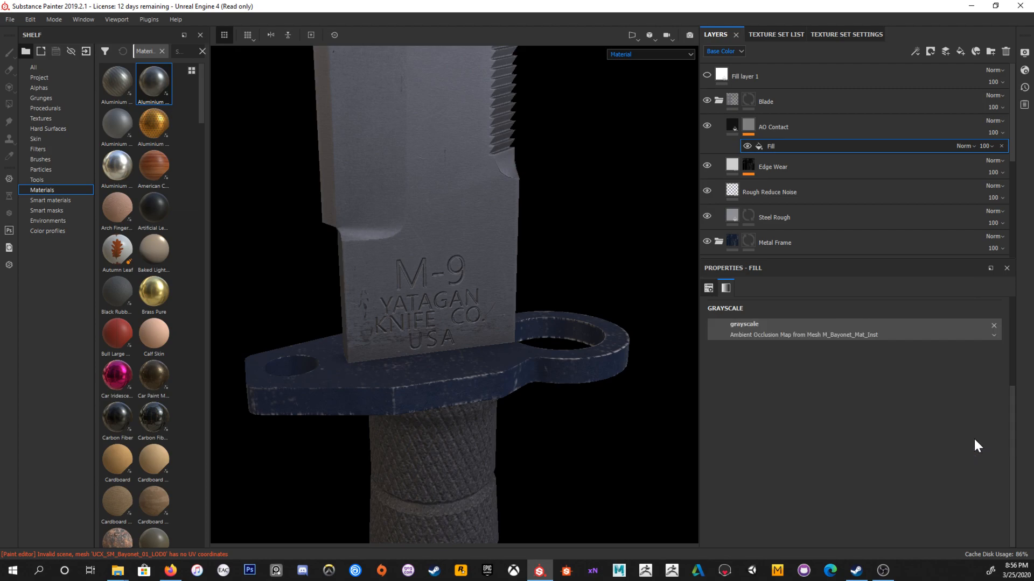
Step: Examine the AO Contact layer on the whole bayonet, then its mask displayed by itself
scroll(584, 303, "down", 5)
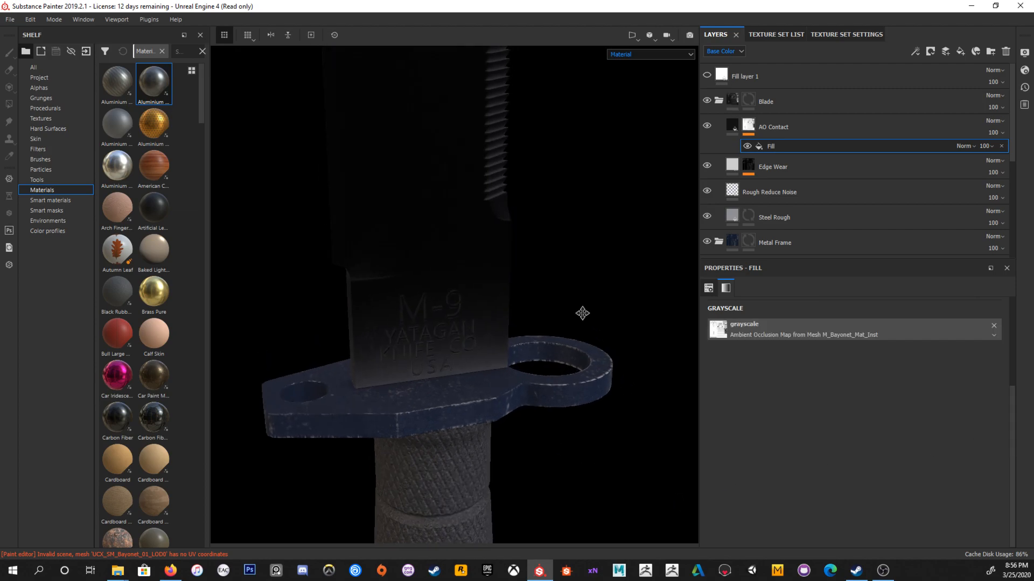
left_click_drag(452, 217, 686, 318, "alt")
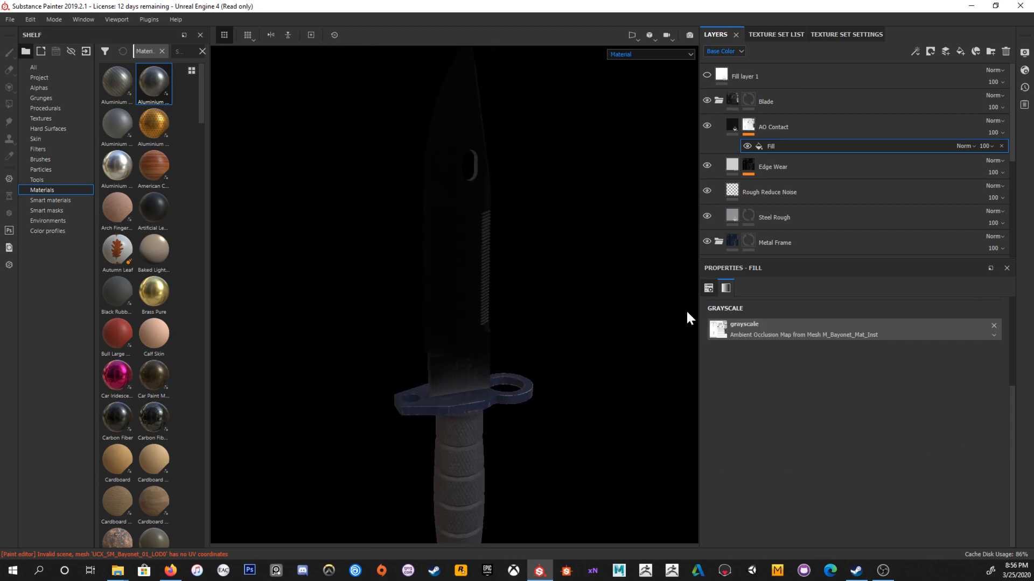
left_click(748, 124)
mouse_move(584, 283)
left_mouse_down("alt")
mouse_move(503, 203)
mouse_move(518, 230)
left_mouse_up("alt")
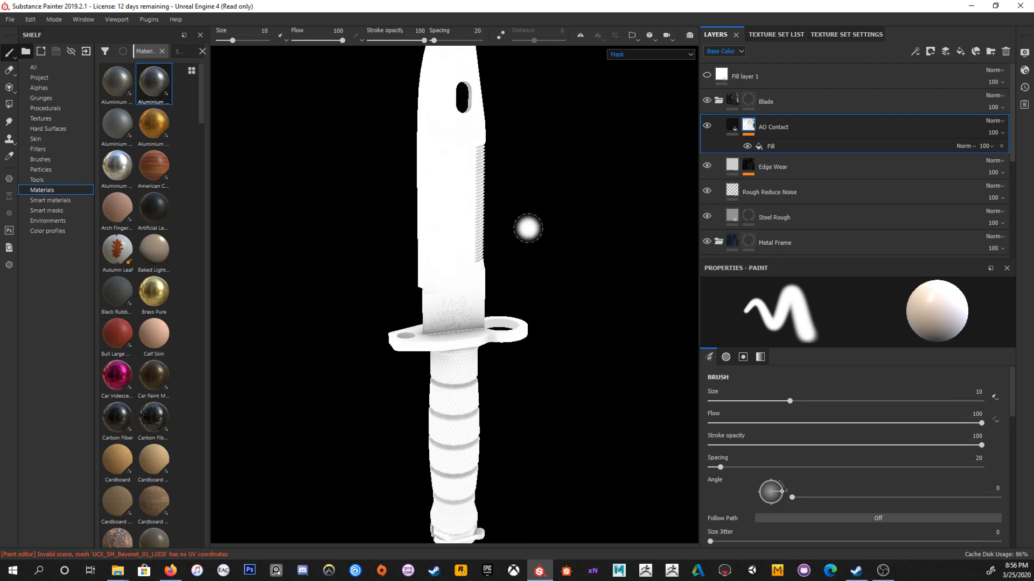
scroll(628, 247, "down", 2)
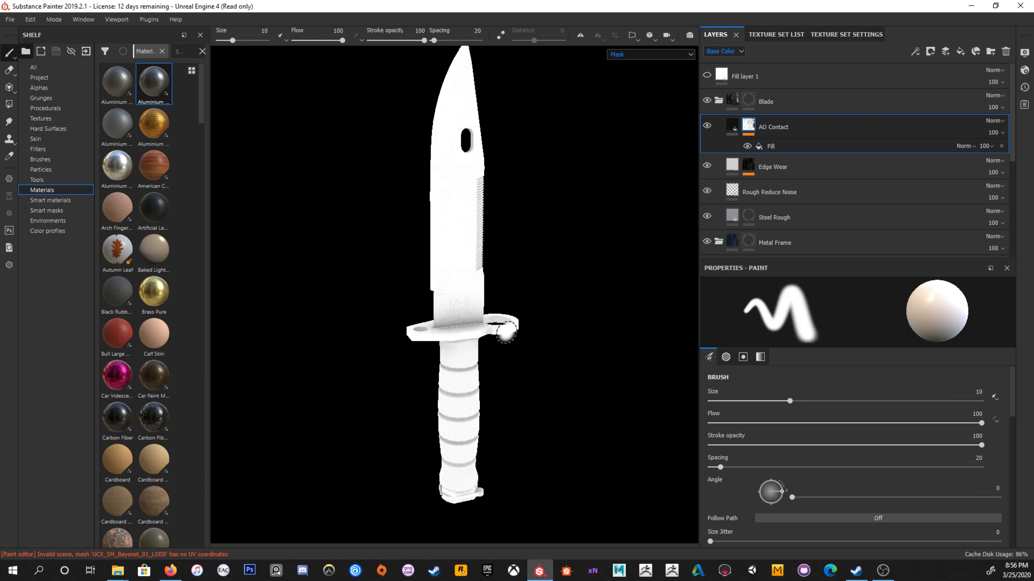
middle_click_drag(505, 333, 503, 294, "alt")
right_click_drag(503, 295, 578, 325, "alt")
right_click_drag(664, 253, 569, 256, "alt")
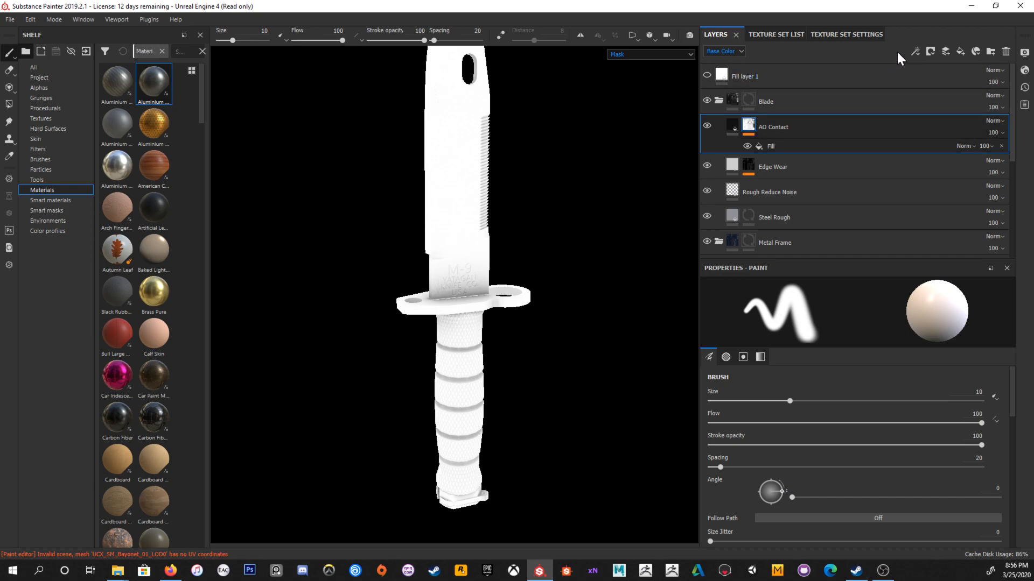
Step: Add a Levels effect to the AO Contact mask, invert it, and return to the material view
left_click(914, 52)
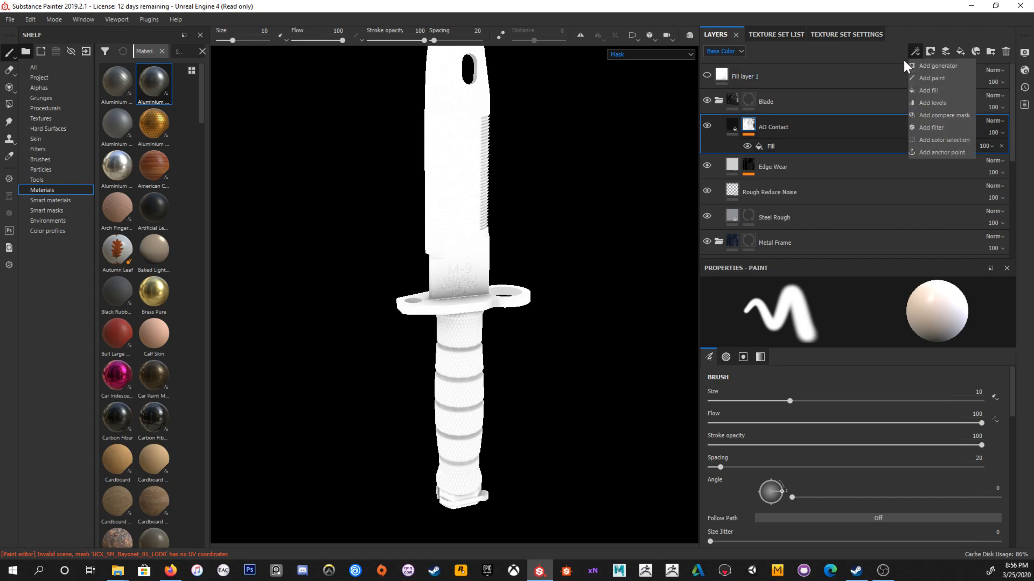
left_click(939, 101)
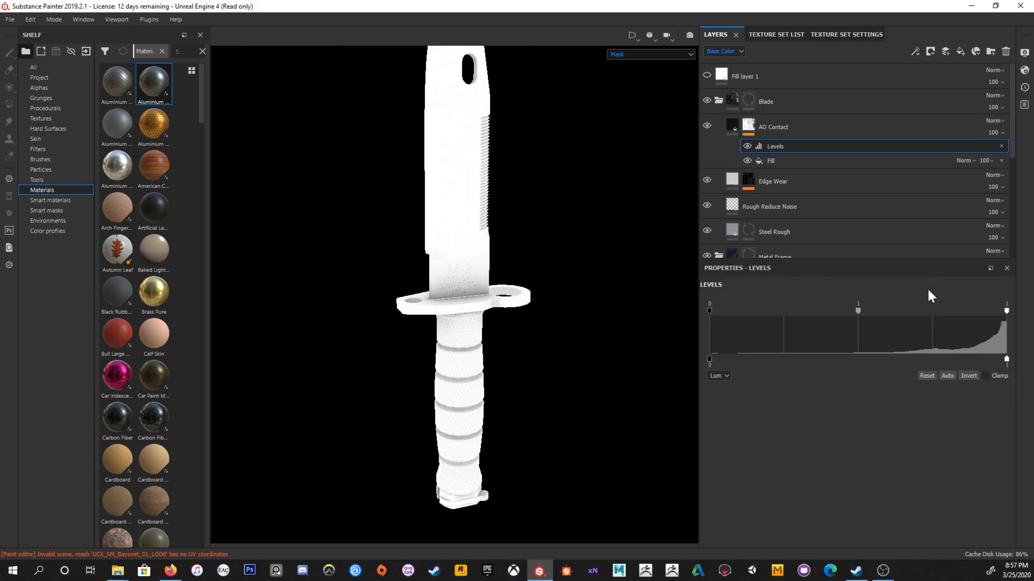
left_click(967, 377)
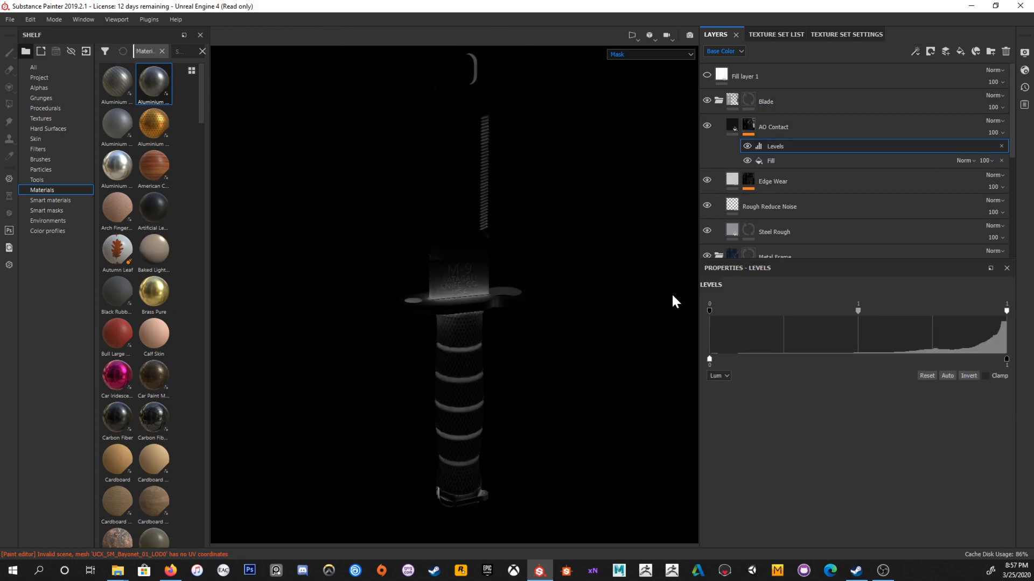
key("m")
right_click_drag(542, 232, 625, 318, "alt")
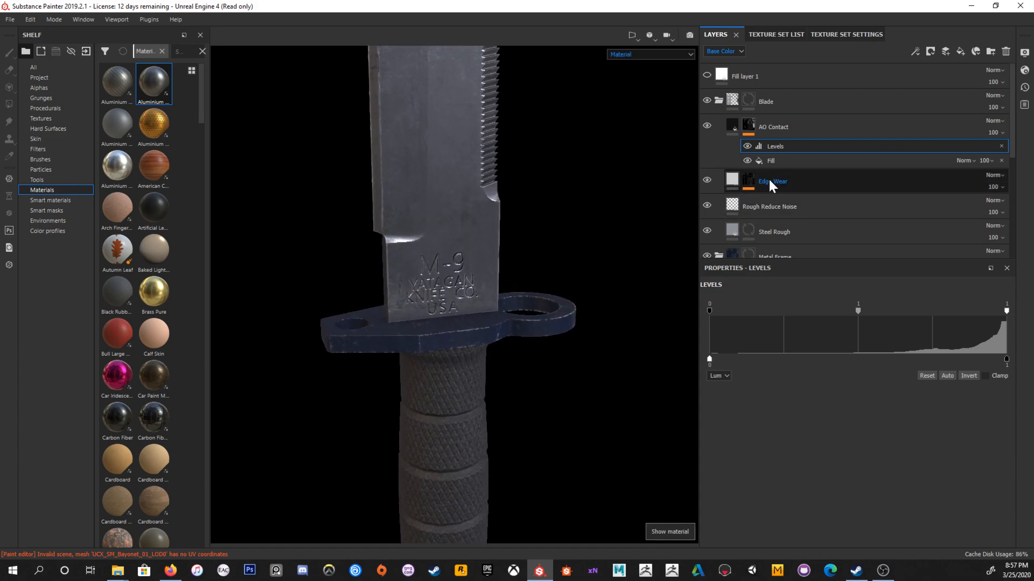
Step: Set the AO Contact layer's Base Color blending mode to Multiply
left_click(706, 128)
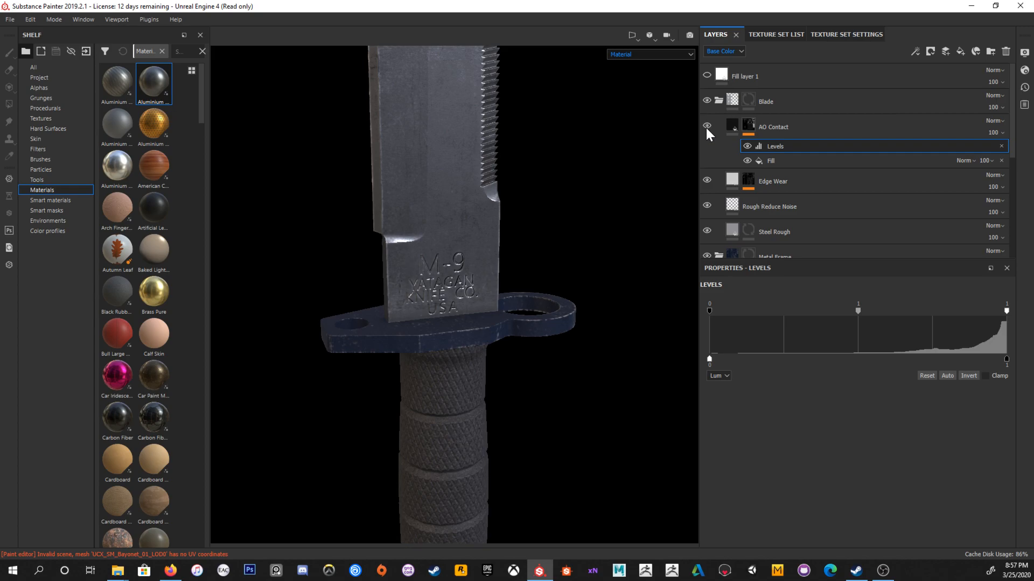
left_click(852, 125)
left_click(736, 126)
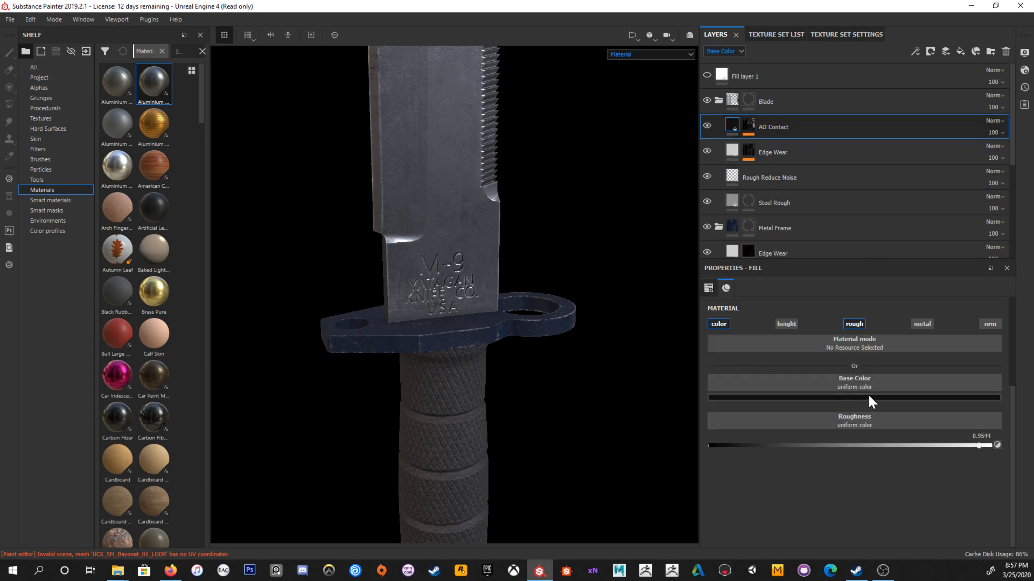
left_click(995, 121)
left_click(985, 180)
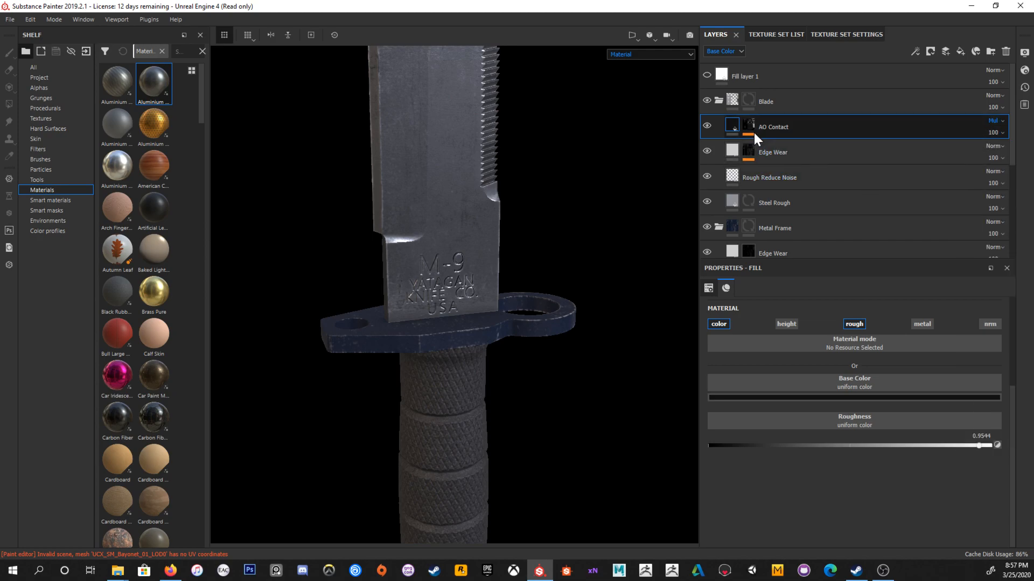
Step: Compare the blade with AO Contact hidden and shown in the Base Color view, then return to the material view
left_click(624, 54)
left_click(626, 86)
left_click(705, 125)
left_click(705, 125)
left_click(639, 54)
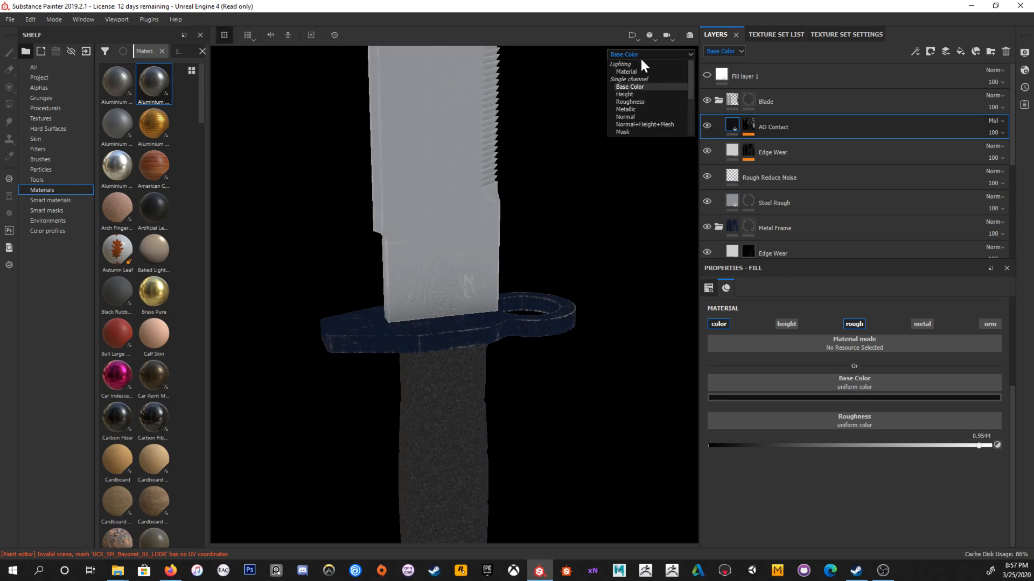
left_click(627, 71)
Step: Examine the contact shading between blade and guard from several angles and distances in the lit material
left_click_drag(595, 302, 564, 275, "alt")
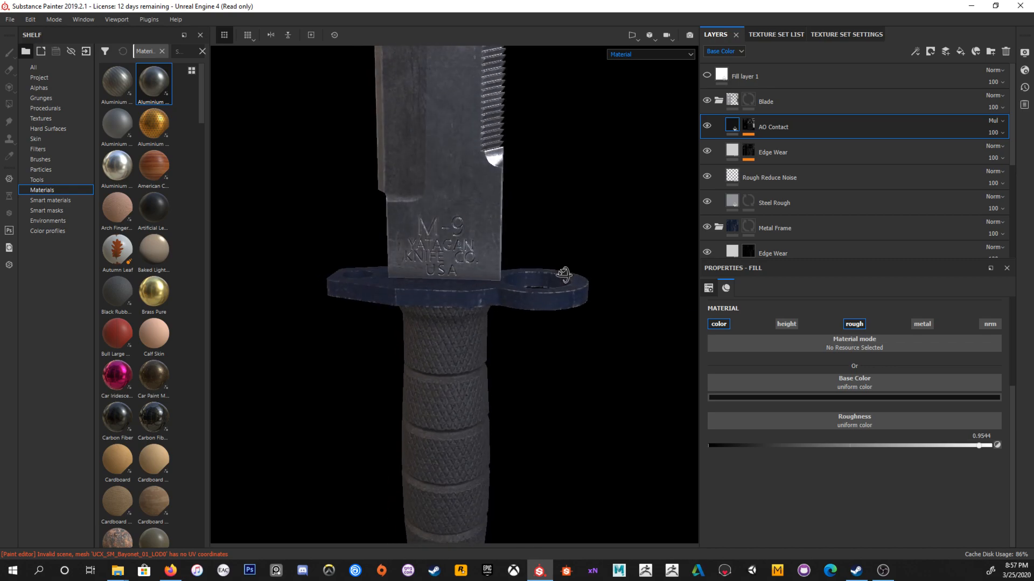
right_click_drag(588, 276, 422, 166, "alt")
left_click_drag(422, 166, 484, 189, "alt")
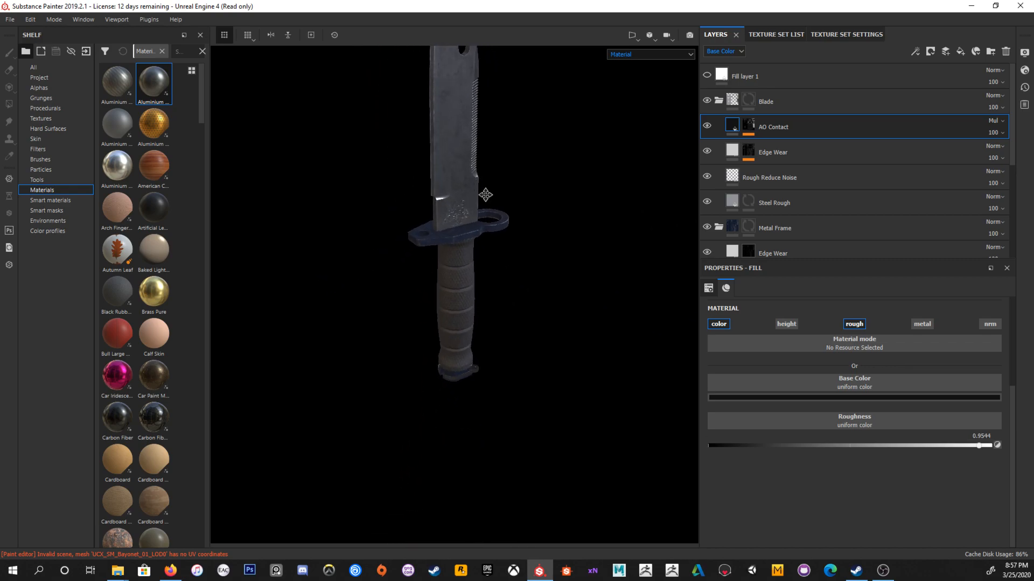
right_click_drag(484, 189, 528, 282, "alt")
left_click_drag(561, 334, 572, 316, "alt")
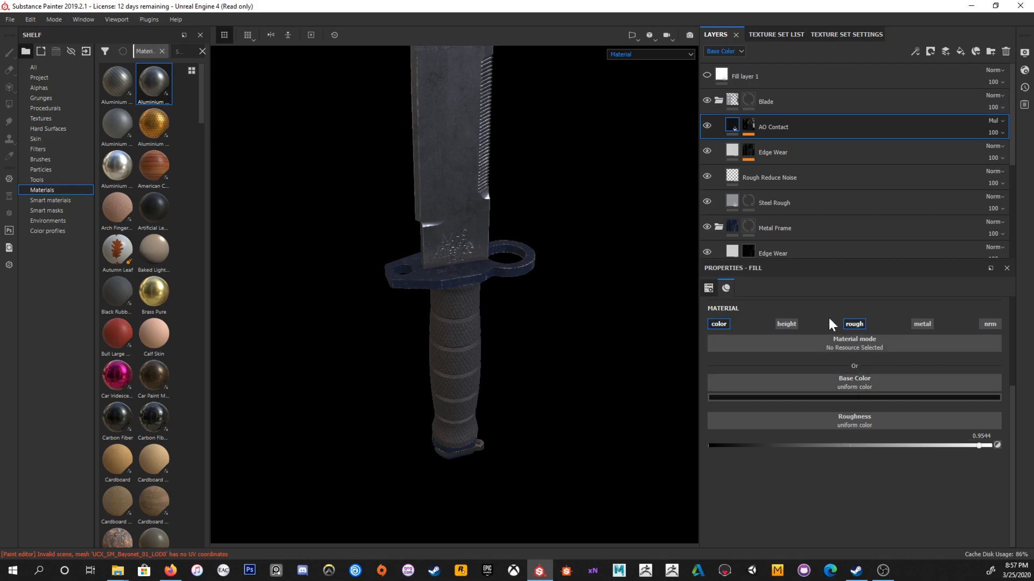
Step: Toggle AO Contact's roughness channel off and on and inspect its effect around the blade's engraved base
left_click(851, 324)
left_click(855, 324)
left_click_drag(481, 291, 464, 250, "alt")
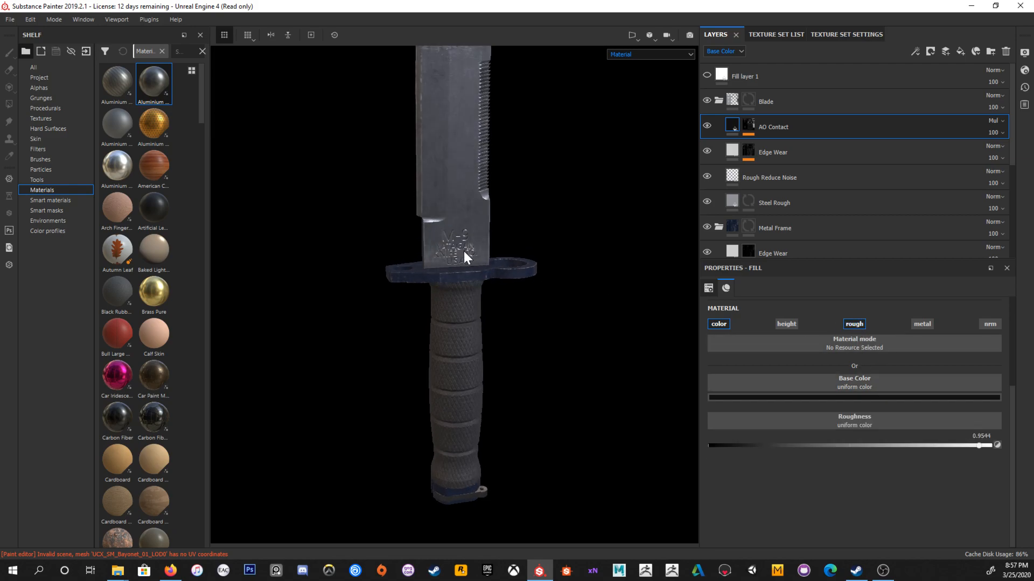
scroll(484, 238, "up", 2)
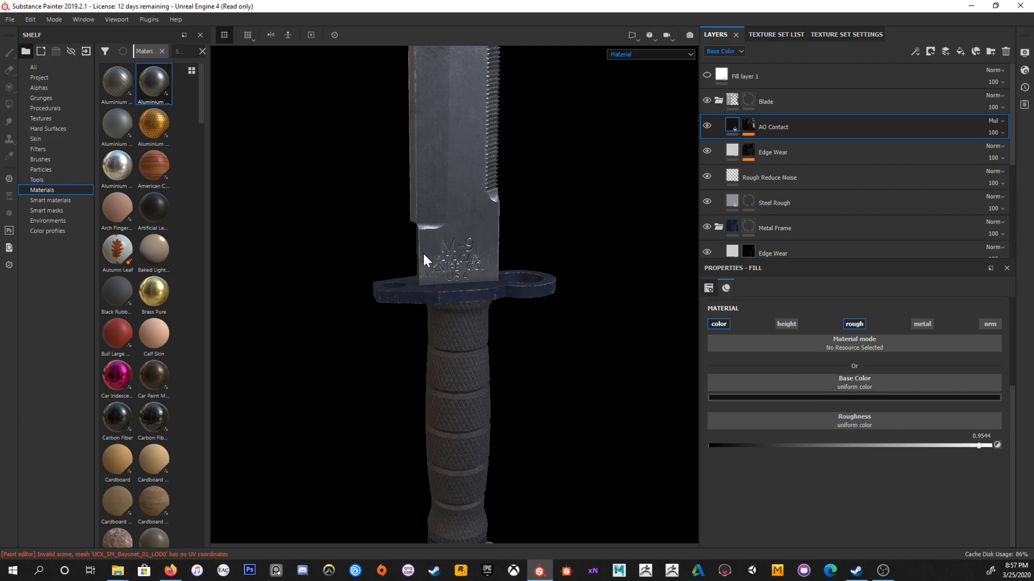
left_click_drag(475, 292, 520, 289, "alt")
right_click_drag(462, 237, 540, 302, "alt")
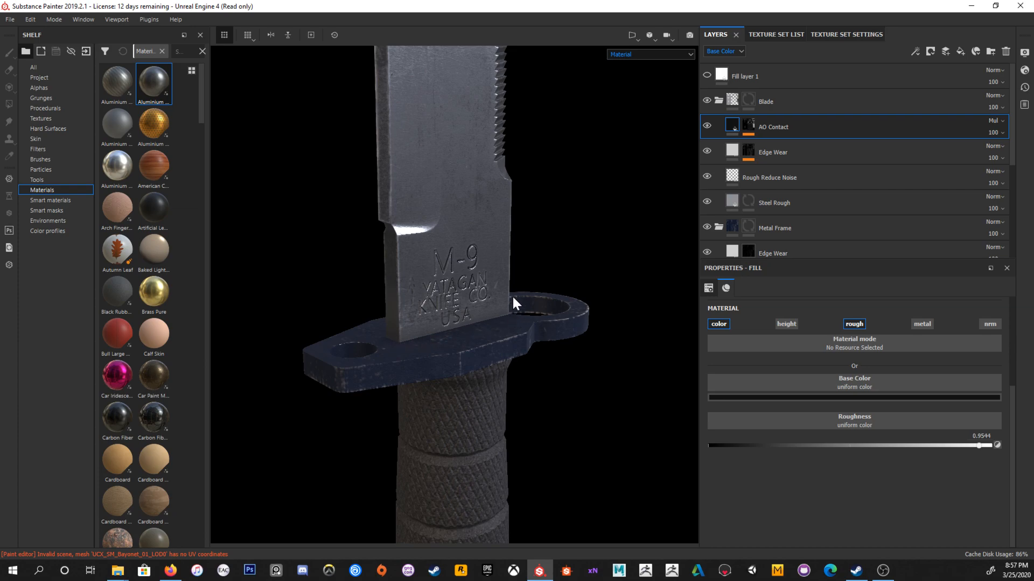
right_click_drag(583, 319, 517, 249, "alt")
left_click_drag(531, 259, 500, 249, "alt")
right_click_drag(499, 250, 536, 268, "shift")
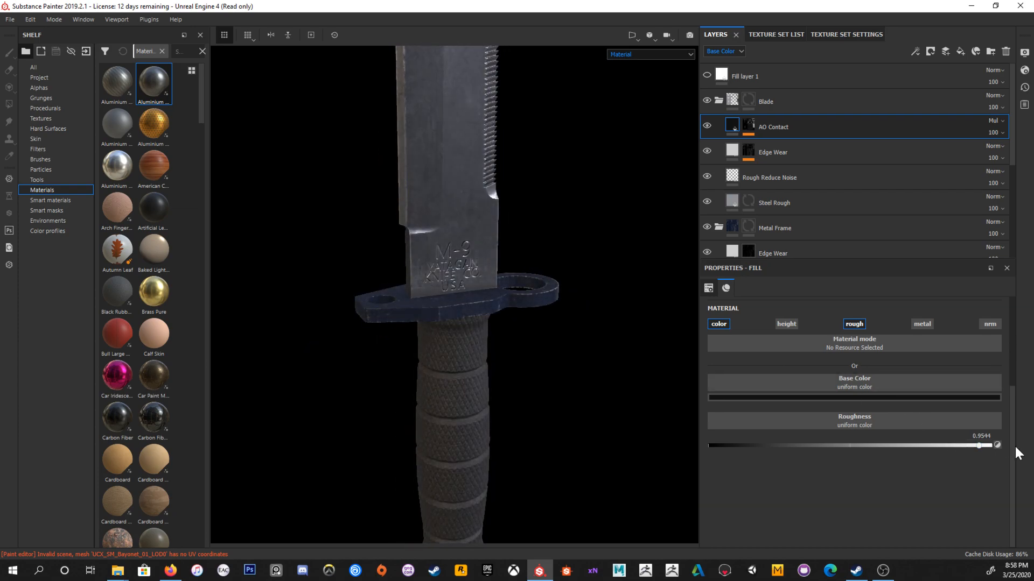
Step: Disable AO Contact's roughness channel and display only the Base Color on the bayonet
left_click(861, 326)
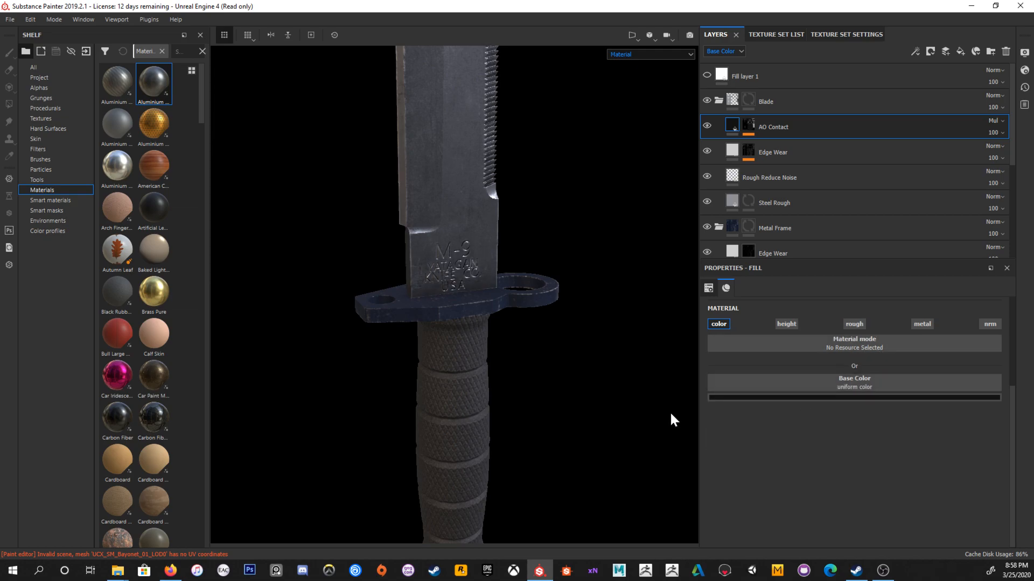
left_click_drag(591, 313, 556, 300, "alt")
right_click_drag(556, 300, 554, 242, "alt")
left_click_drag(554, 243, 498, 295, "alt")
left_click(632, 54)
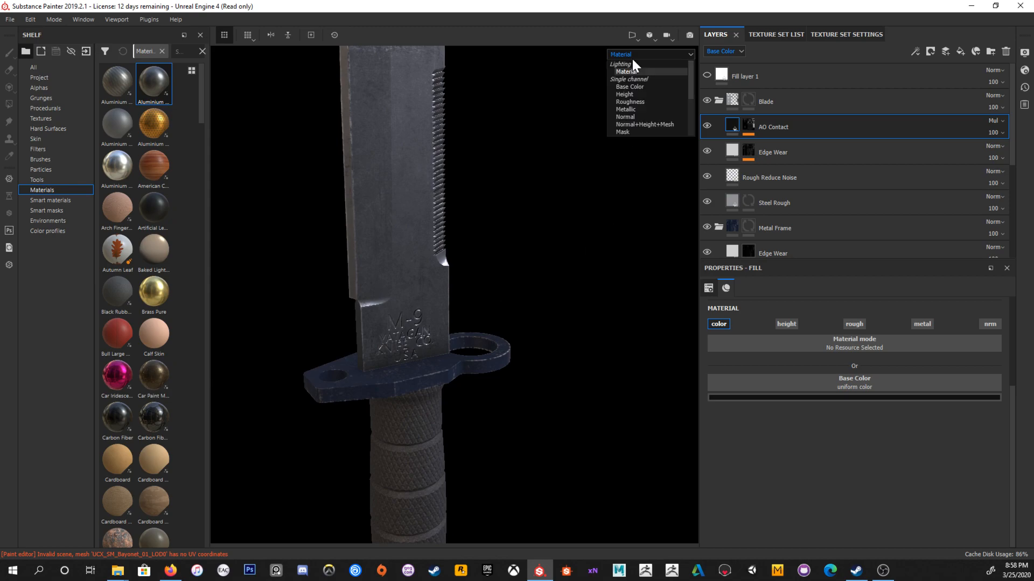
left_click(629, 87)
left_click_drag(641, 264, 580, 309, "alt")
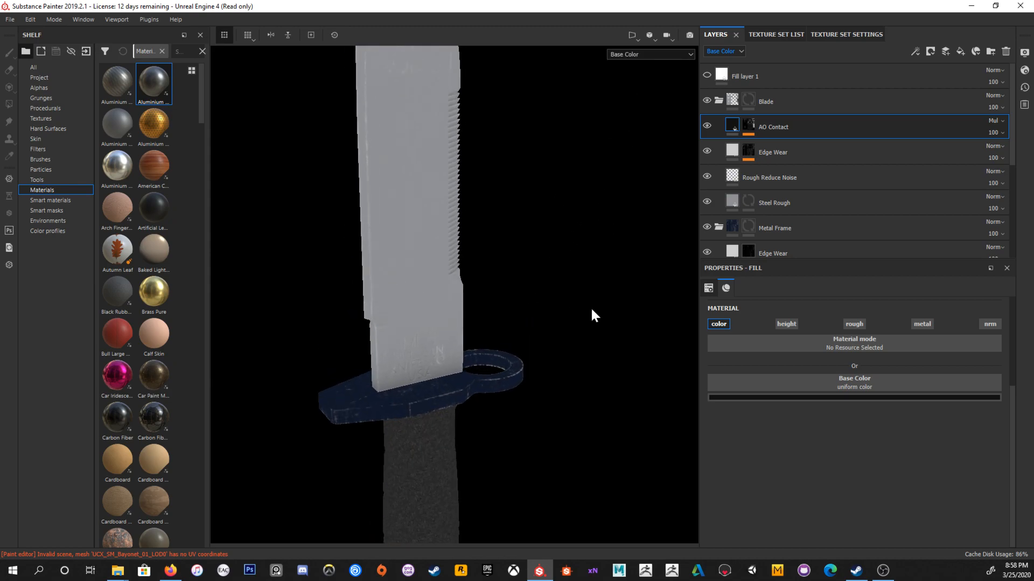
Step: Strengthen the AO Contact mask in its Levels effect with a black input of 0.32 and a midtone of 4.35
left_click(749, 126)
left_click(780, 146)
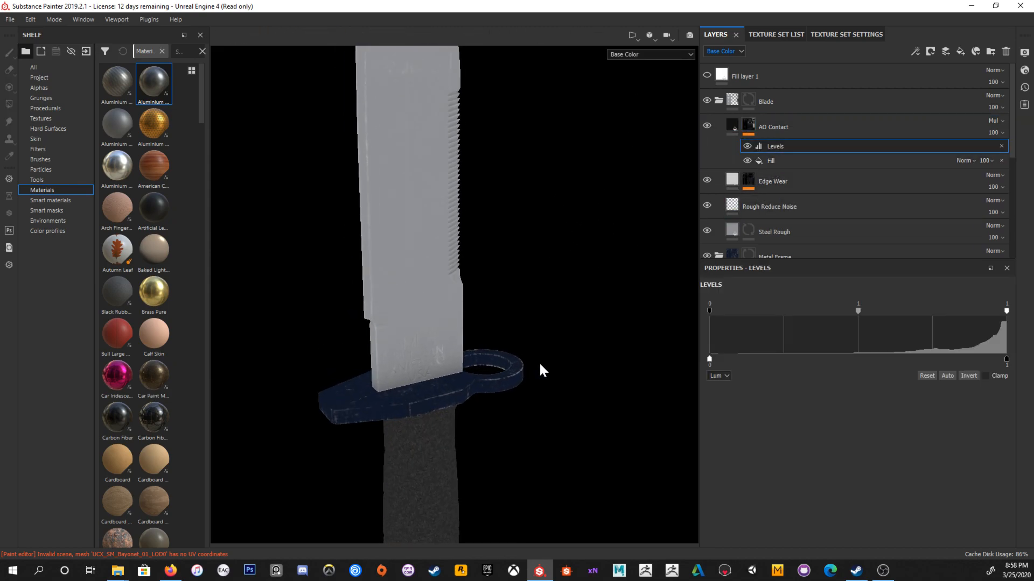
key("f")
scroll(498, 272, "up", 5)
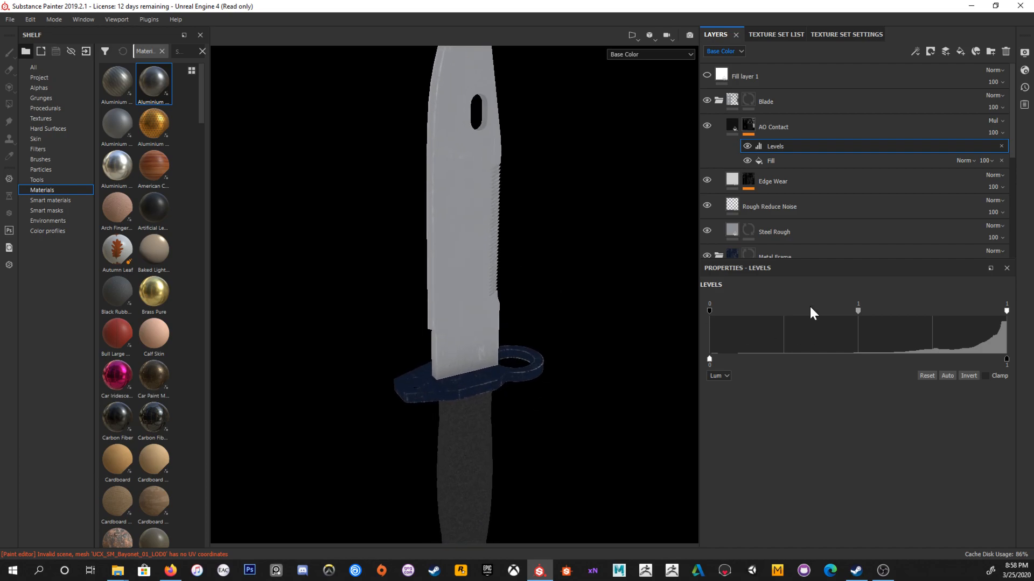
left_click_drag(710, 310, 813, 310)
left_click_drag(912, 311, 931, 312)
mouse_move(812, 312)
left_mouse_down()
mouse_move(789, 311)
mouse_move(806, 312)
left_mouse_up()
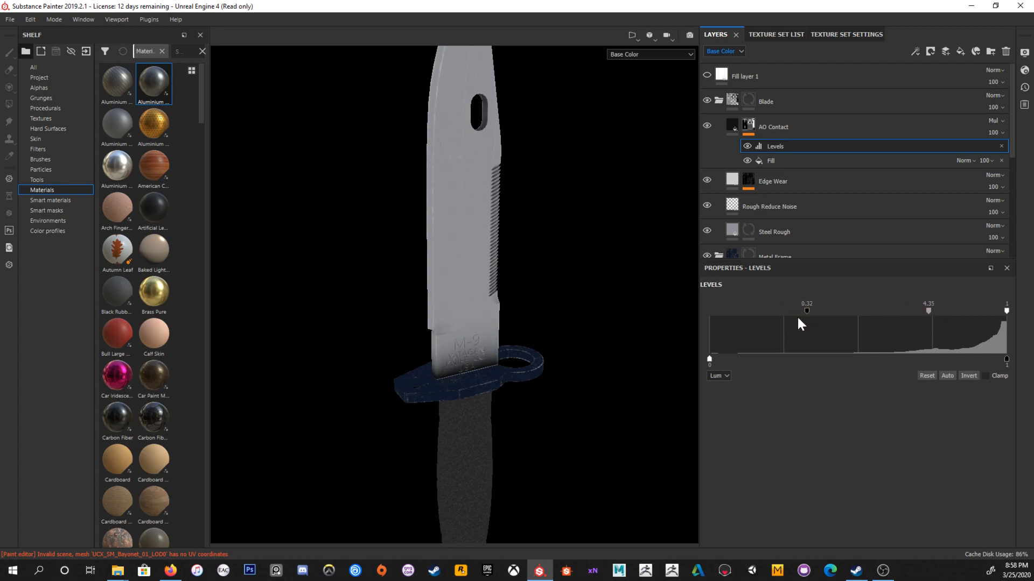
scroll(537, 280, "up", 3)
left_click_drag(537, 280, 582, 254, "alt")
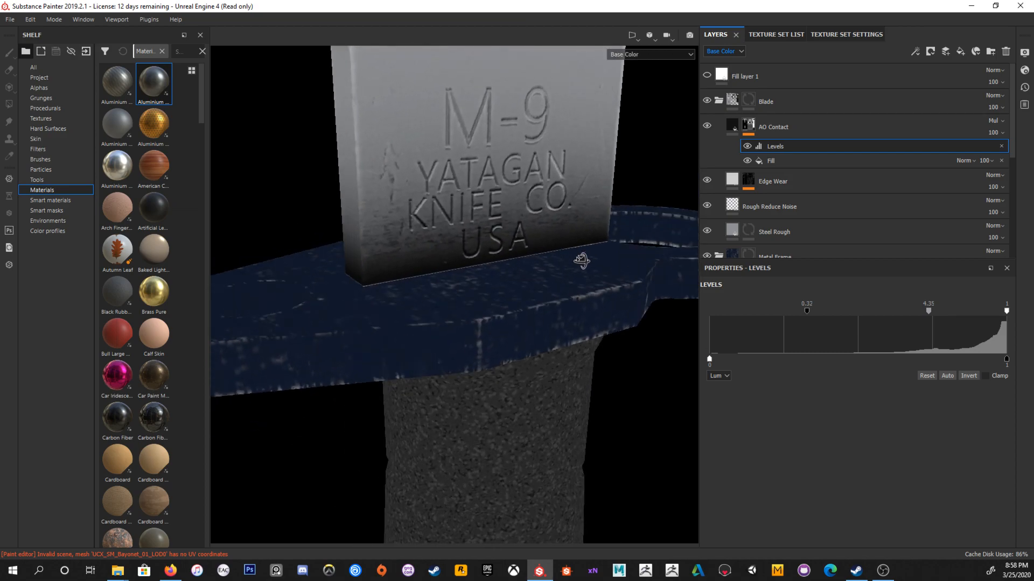
Step: Set up a mesh map bake for the bayonet that includes only the ambient occlusion map
right_click_drag(584, 270, 558, 228, "alt")
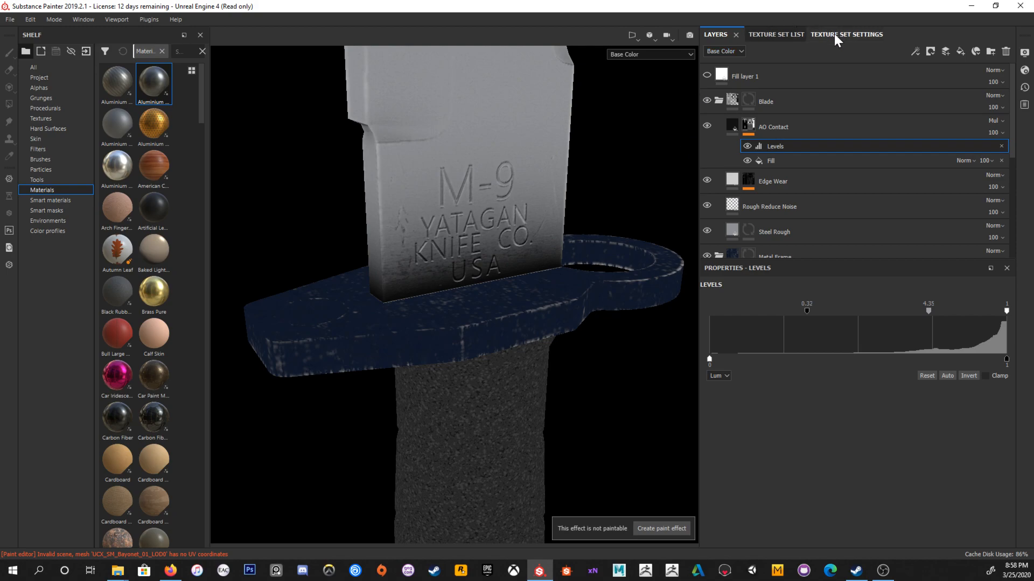
left_click(772, 33)
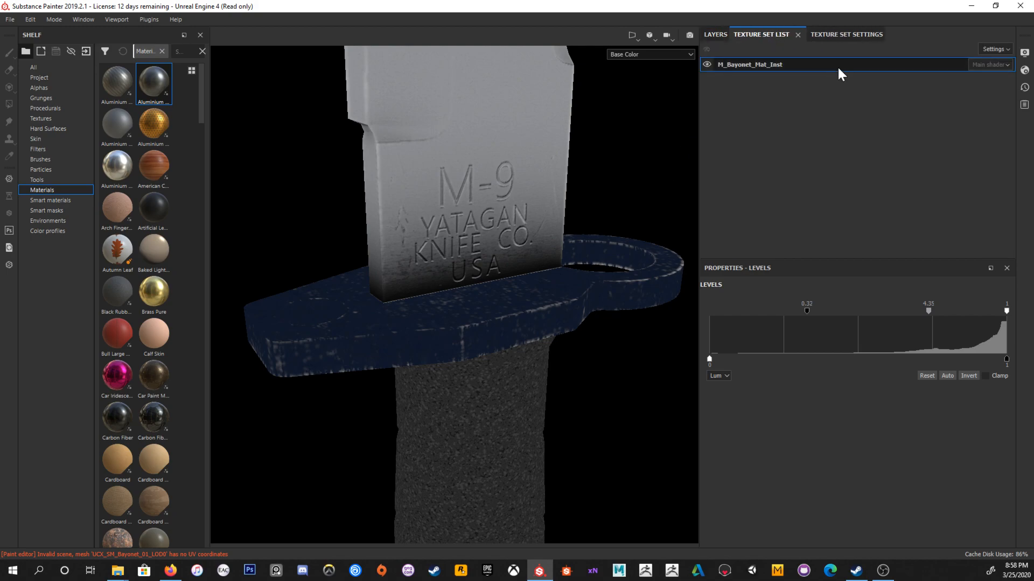
left_click(839, 33)
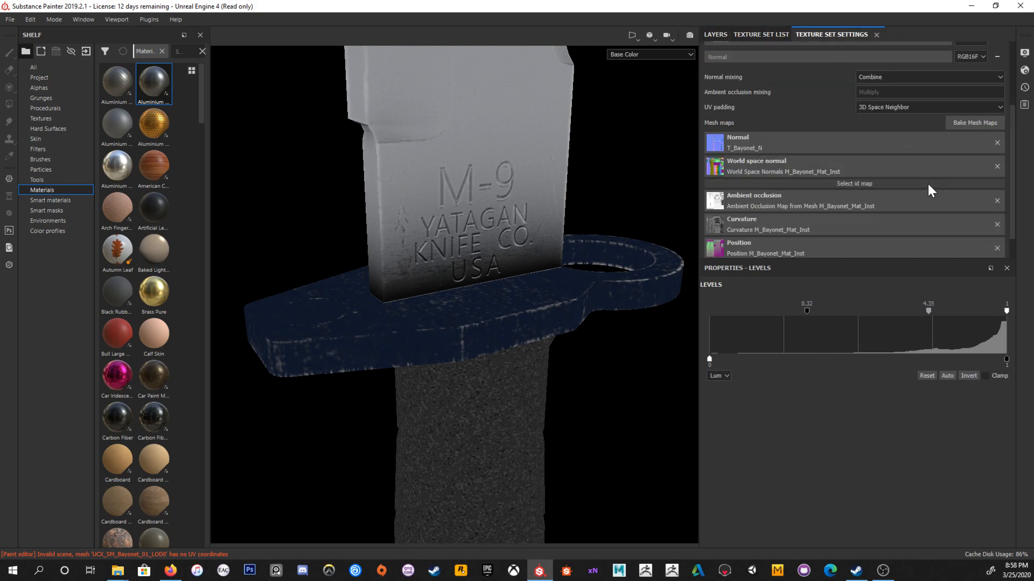
left_click(970, 122)
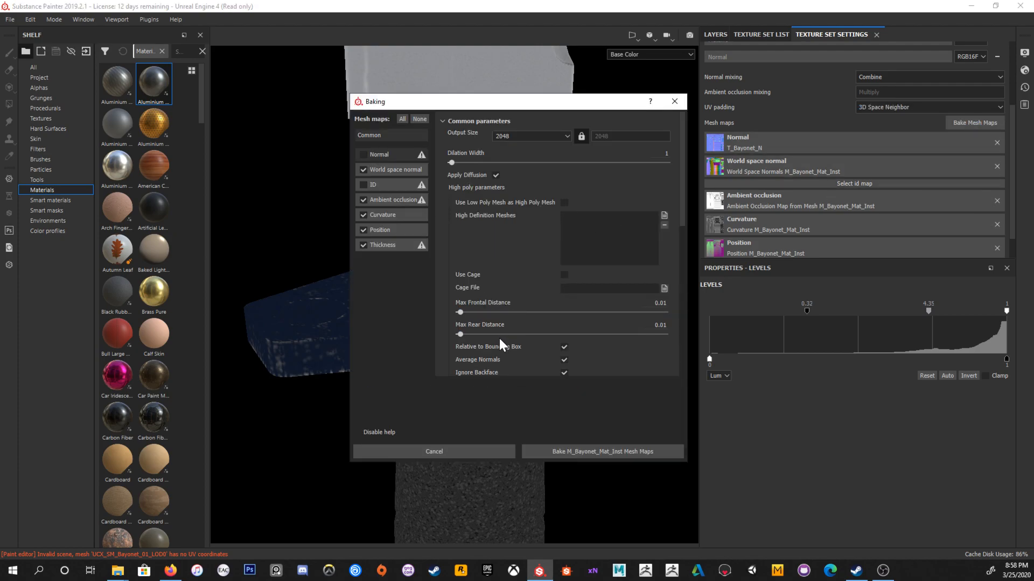
scroll(511, 328, "down", 1)
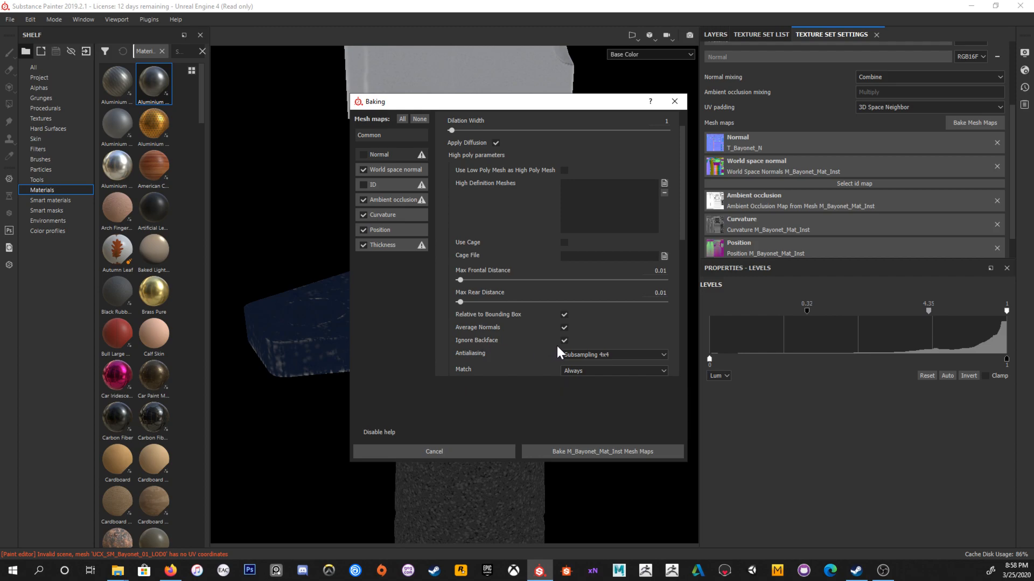
left_click(363, 170)
left_click(363, 215)
left_click(363, 230)
left_click(362, 245)
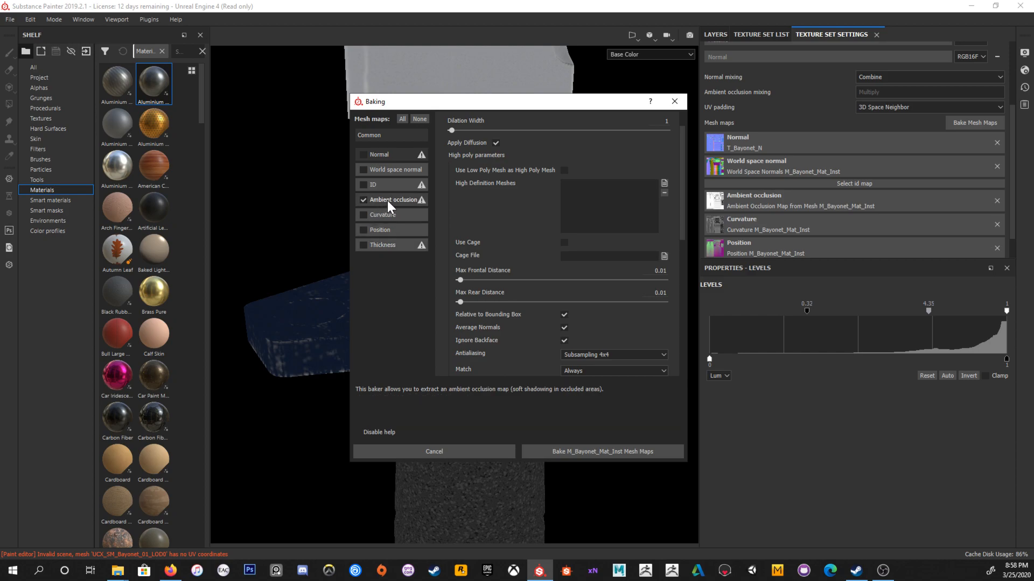
Step: Turn off Ignore Backface in the common bake parameters and bake the ambient occlusion map
left_click(564, 340)
left_click(563, 452)
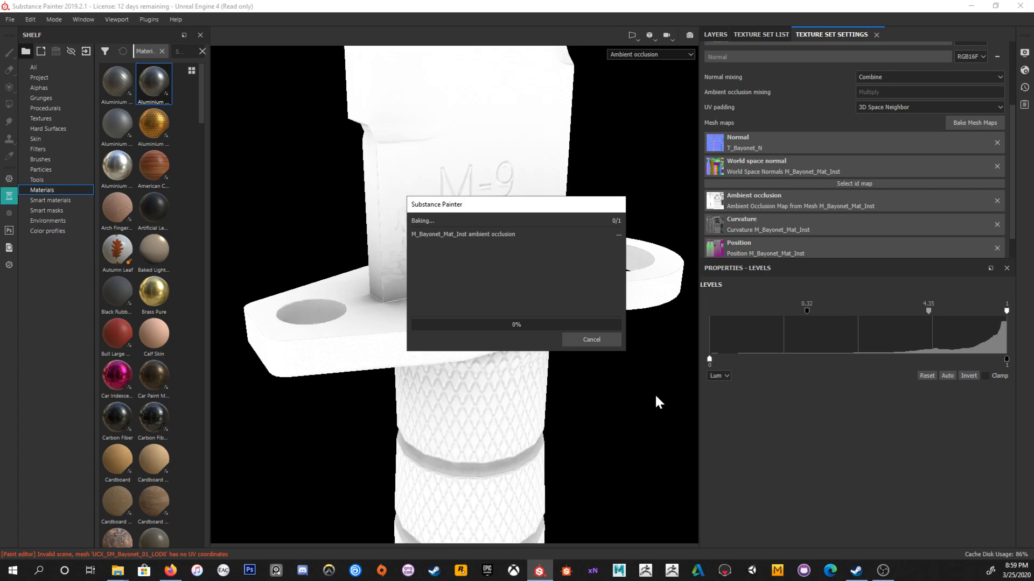
left_click(591, 341)
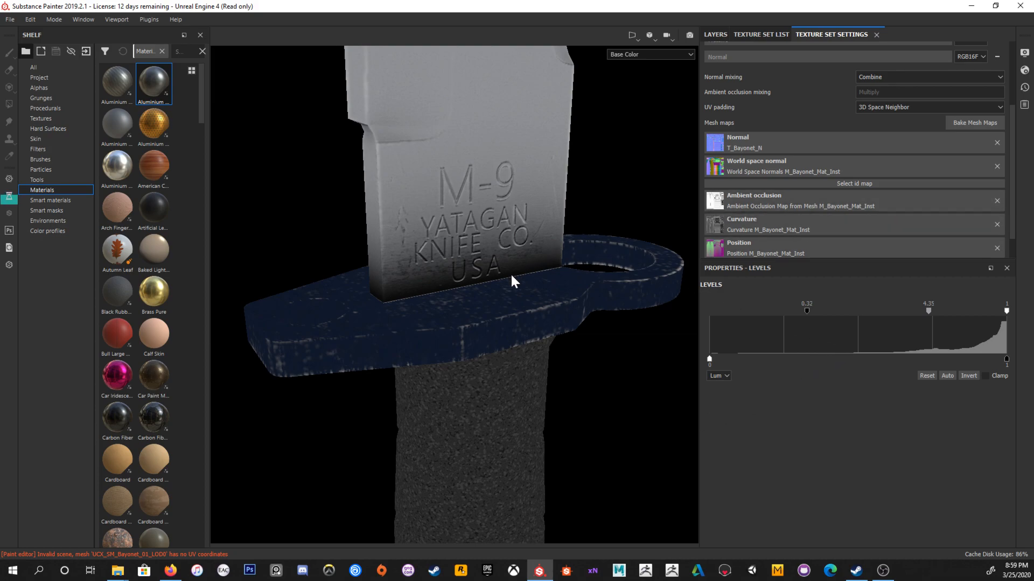
Step: Rebake the ambient occlusion map with Max Frontal Distance and Max Rear Distance both set to 0.001
left_click(759, 196)
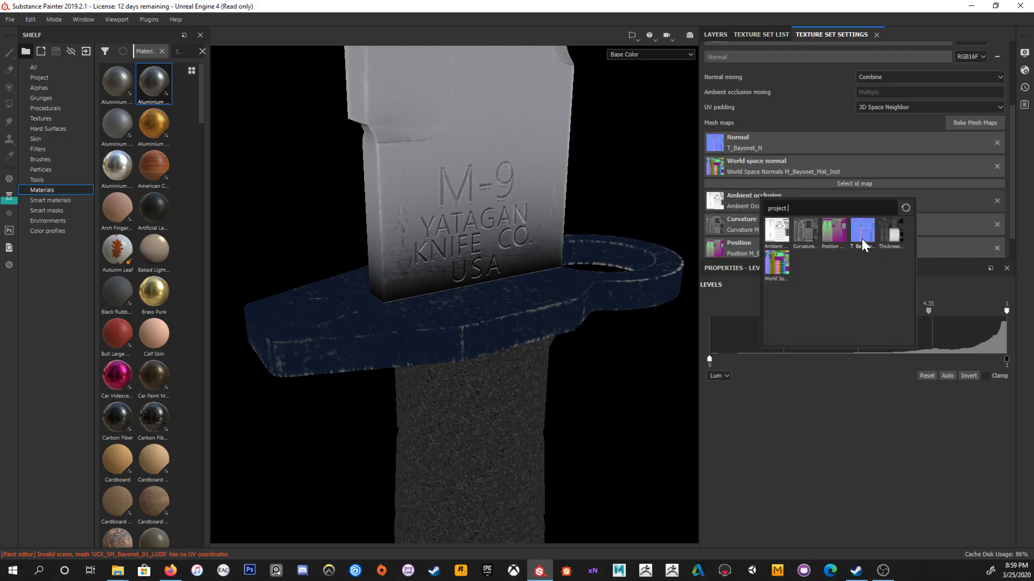
left_click(975, 123)
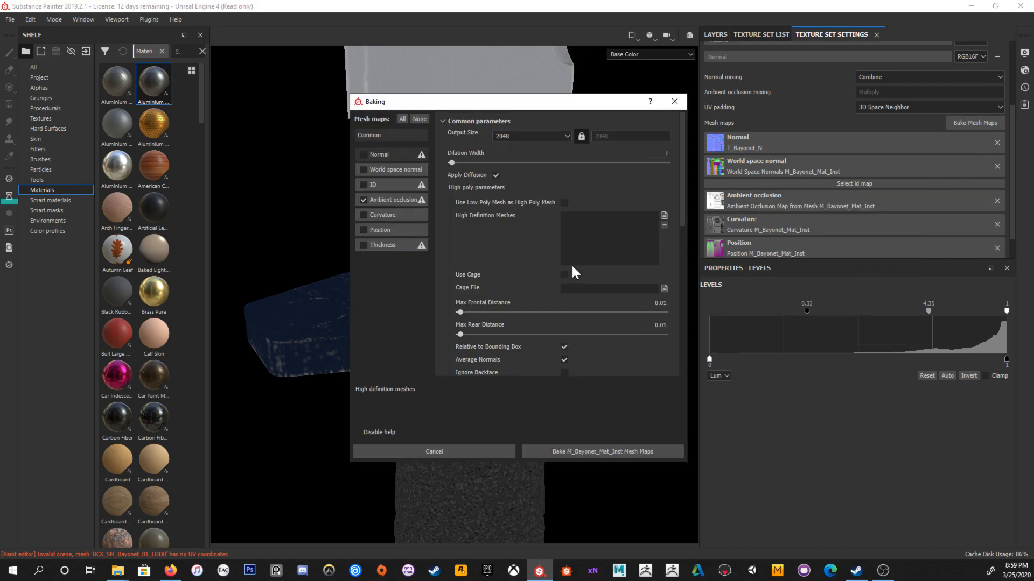
left_click(660, 304)
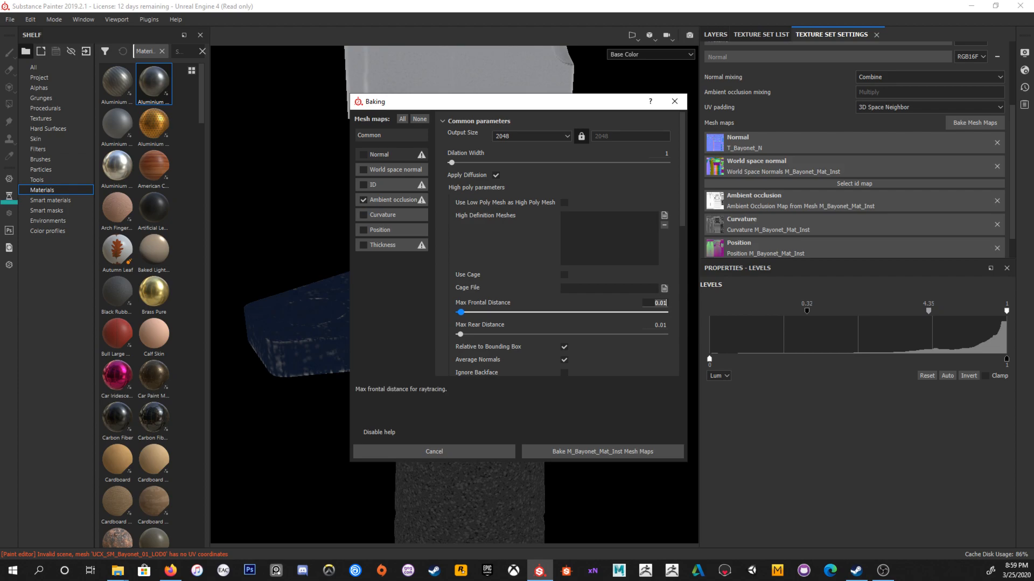
key("BackSpace")
type("0.001")
key("Tab")
key("BackSpace")
type("0.001")
key("Return")
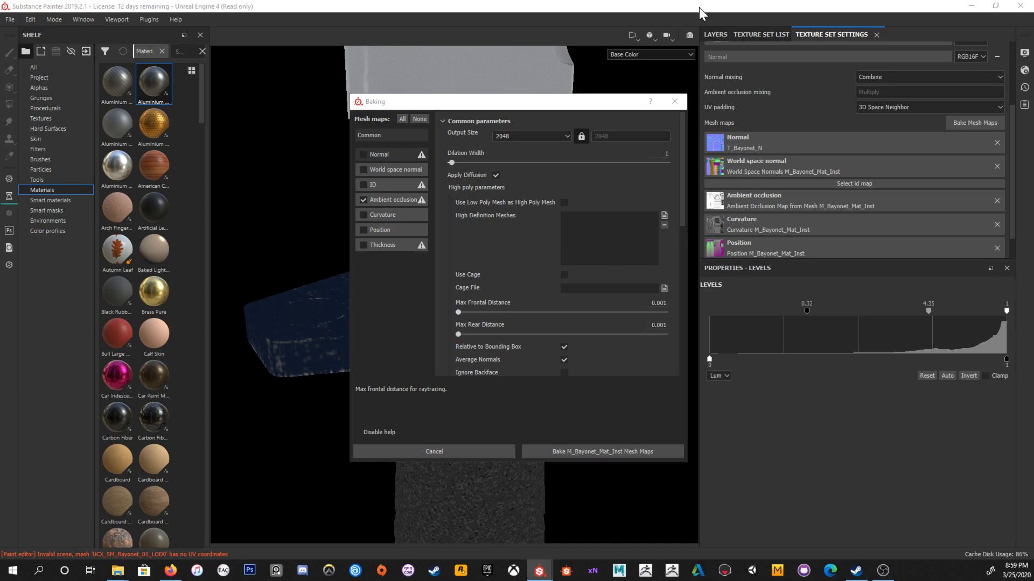
key("Return")
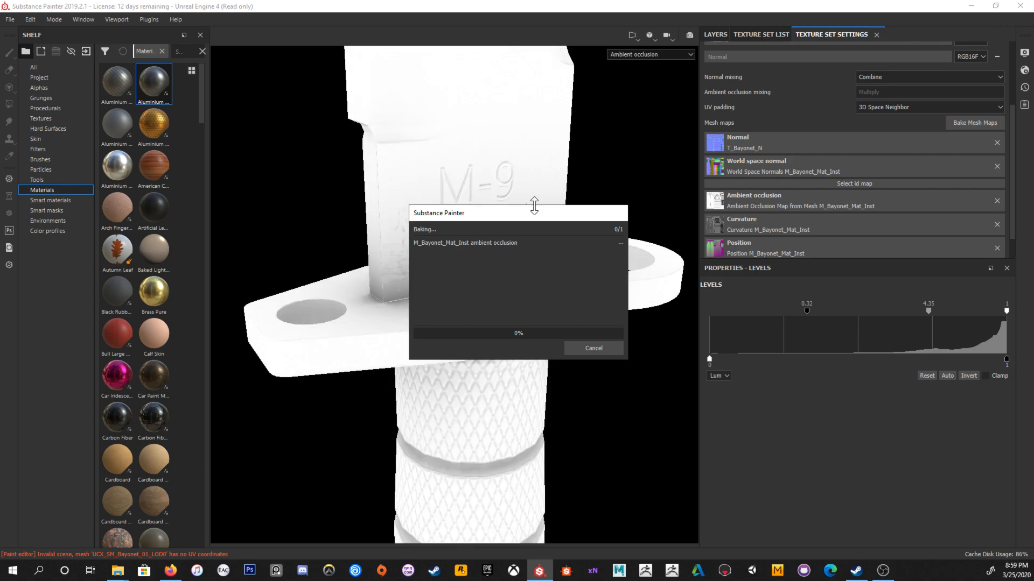
left_click(597, 349)
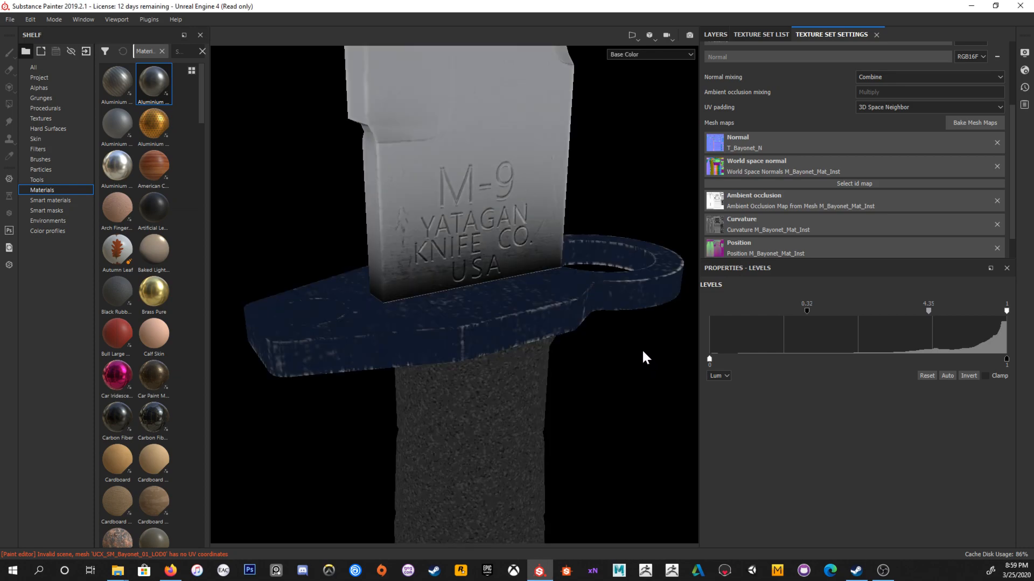
Step: Try softening the AO Contact mask with a Blur filter above its Levels effect, and remove the filter again
right_click_drag(596, 226, 720, 136, "alt")
left_click(756, 35)
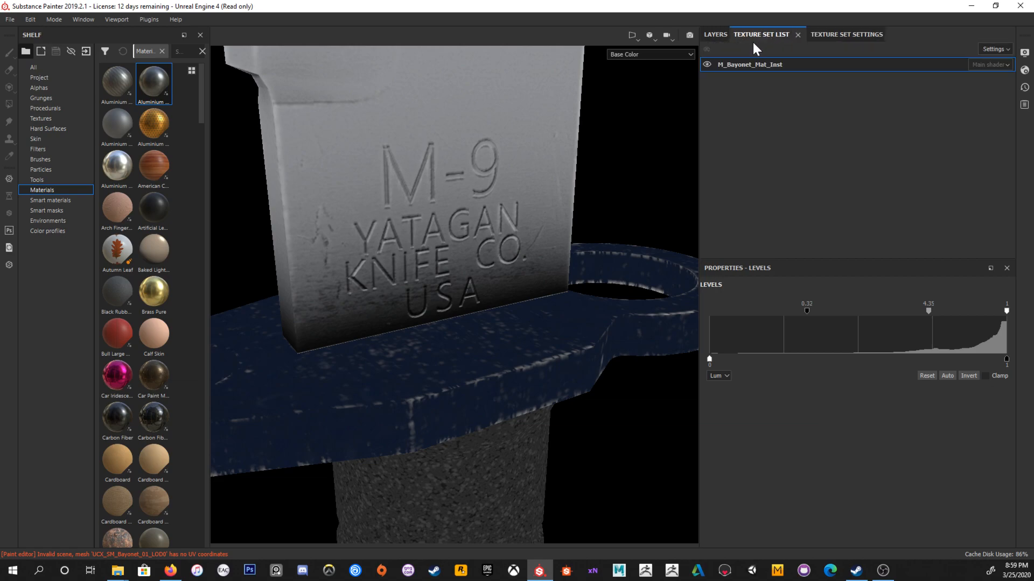
left_click(716, 36)
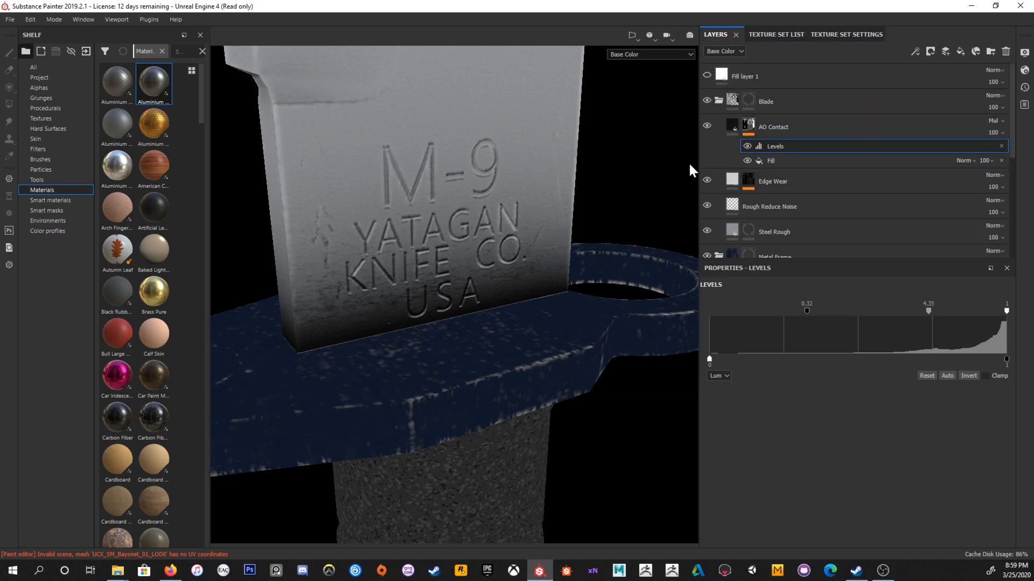
left_click(916, 50)
left_click(934, 129)
left_click(905, 306)
left_click(981, 336)
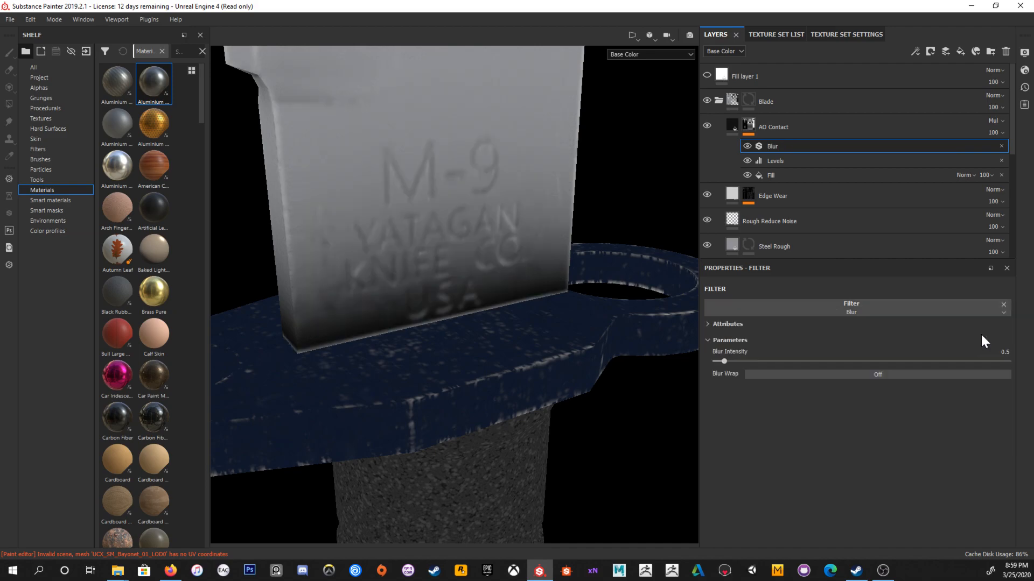
key("ctrl+z")
left_click_drag(594, 313, 550, 270, "alt")
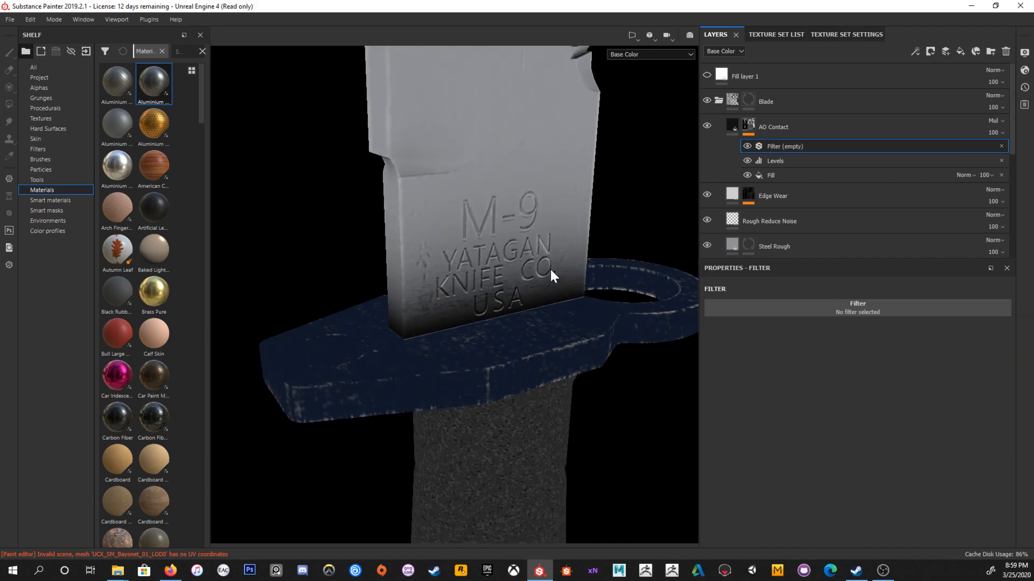
left_click(1001, 146)
Step: Switch to the 2D UV view and examine the contact shading around the blade's engraved base
middle_click_drag(589, 277, 549, 230, "alt")
right_click_drag(549, 230, 479, 181, "alt")
left_click_drag(480, 181, 542, 167, "alt")
key("F2")
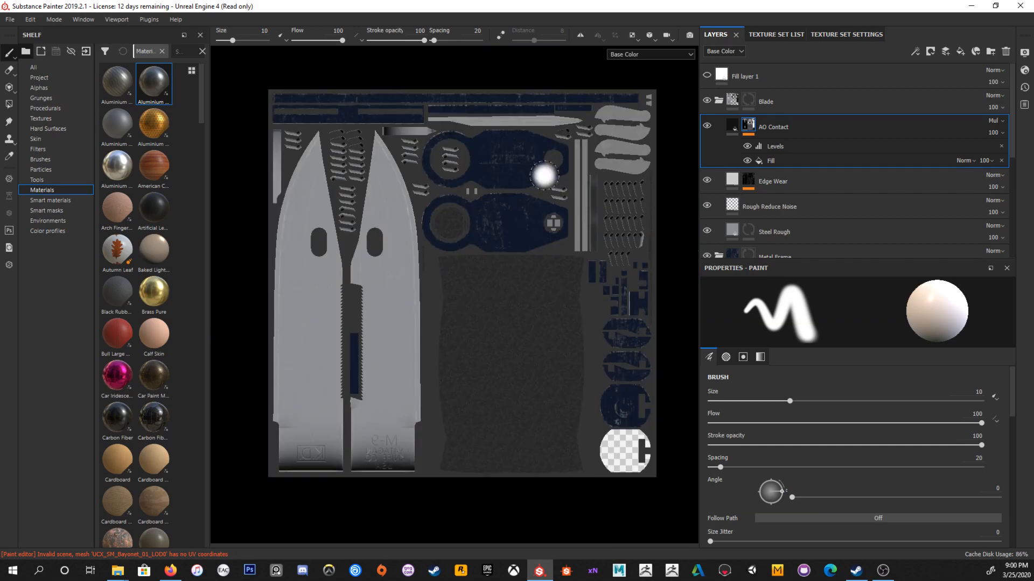
scroll(448, 390, "up", 10)
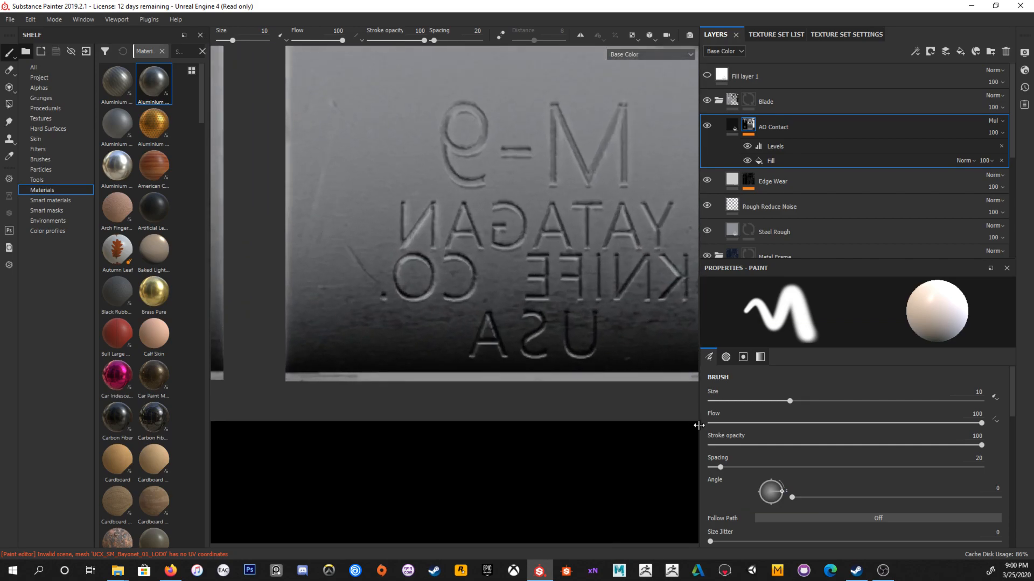
middle_click_drag(510, 333, 576, 269, "alt")
right_click_drag(522, 236, 379, 186, "alt")
Step: Turn off Ignore Backface in the ambient occlusion baker parameters and rebake the ambient occlusion map
left_click(832, 34)
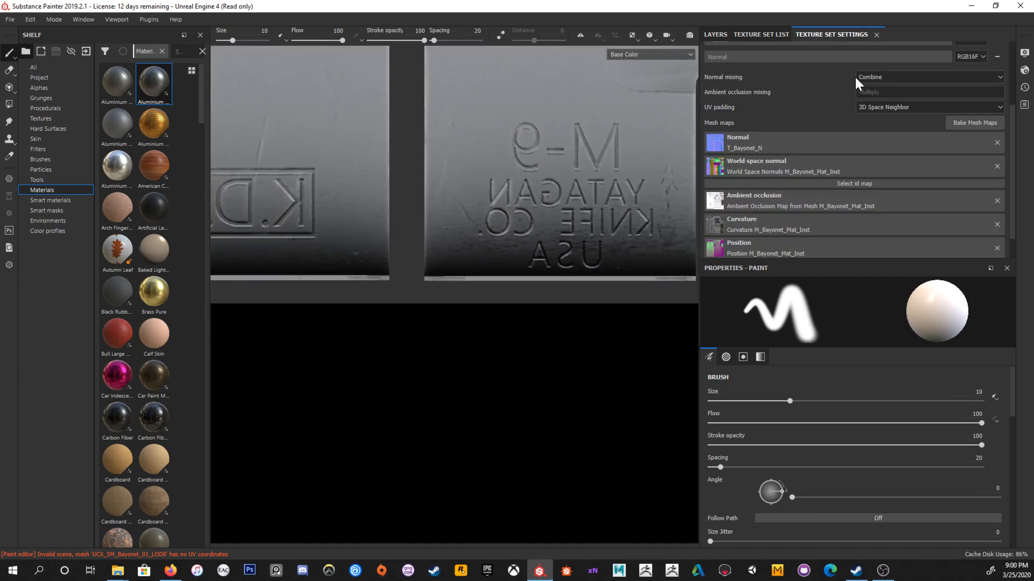
left_click(949, 124)
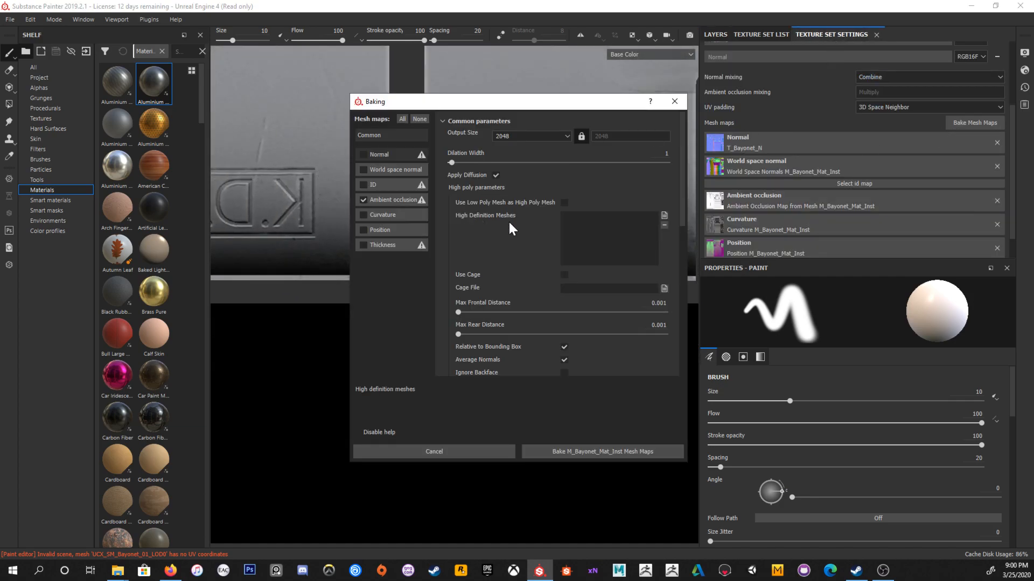
scroll(549, 291, "down", 1)
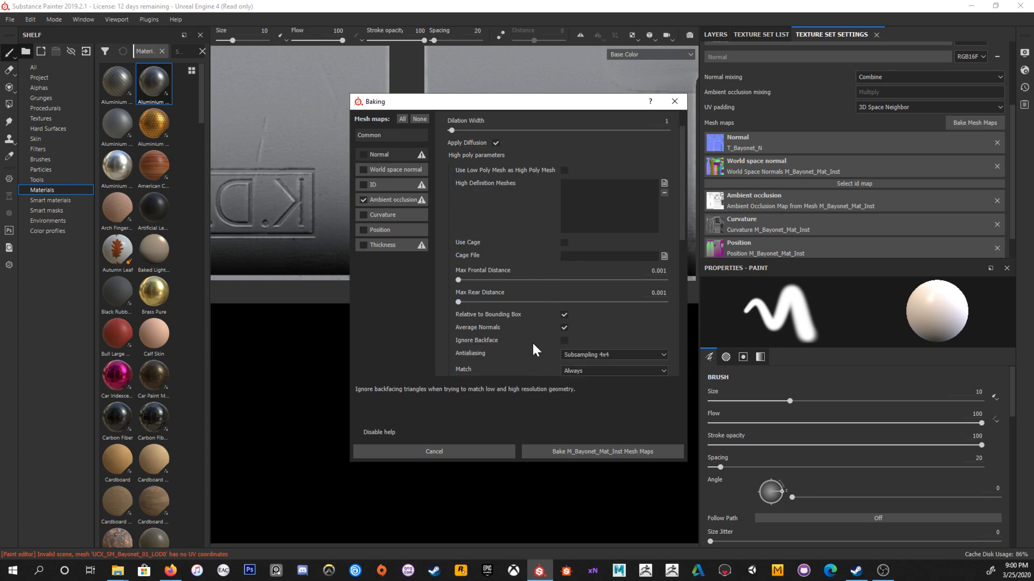
scroll(543, 339, "down", 1)
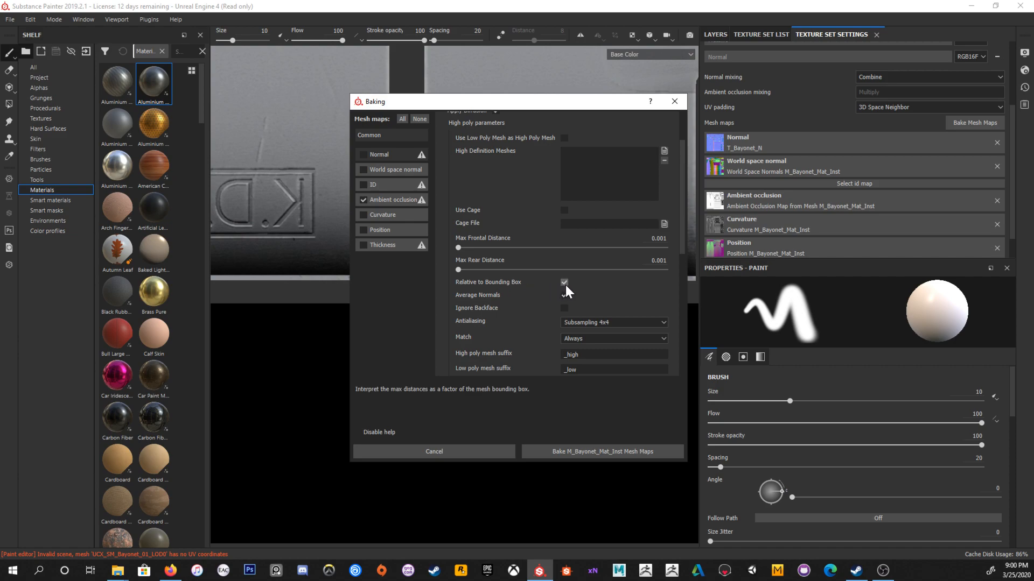
scroll(565, 285, "down", 1)
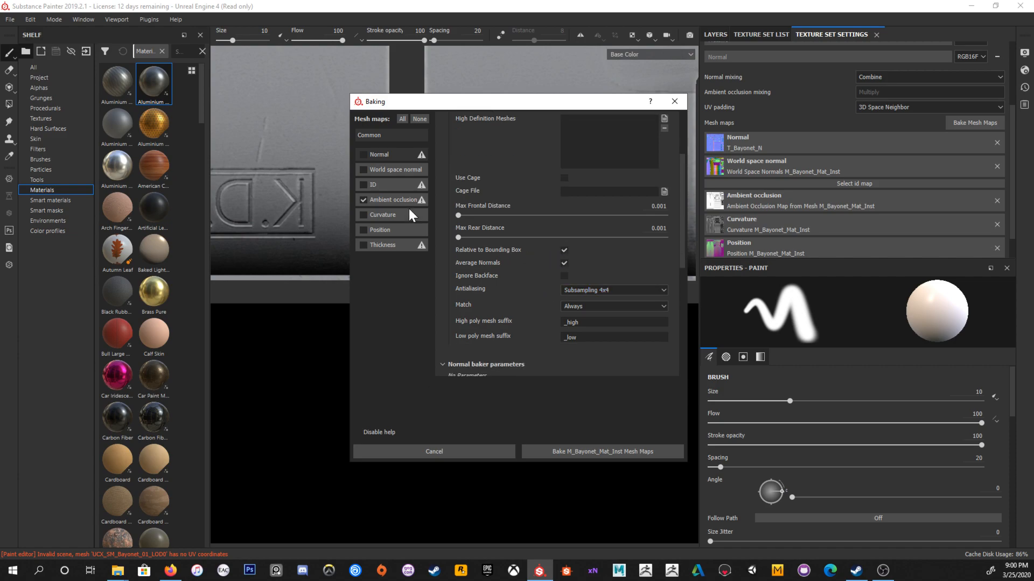
left_click(383, 200)
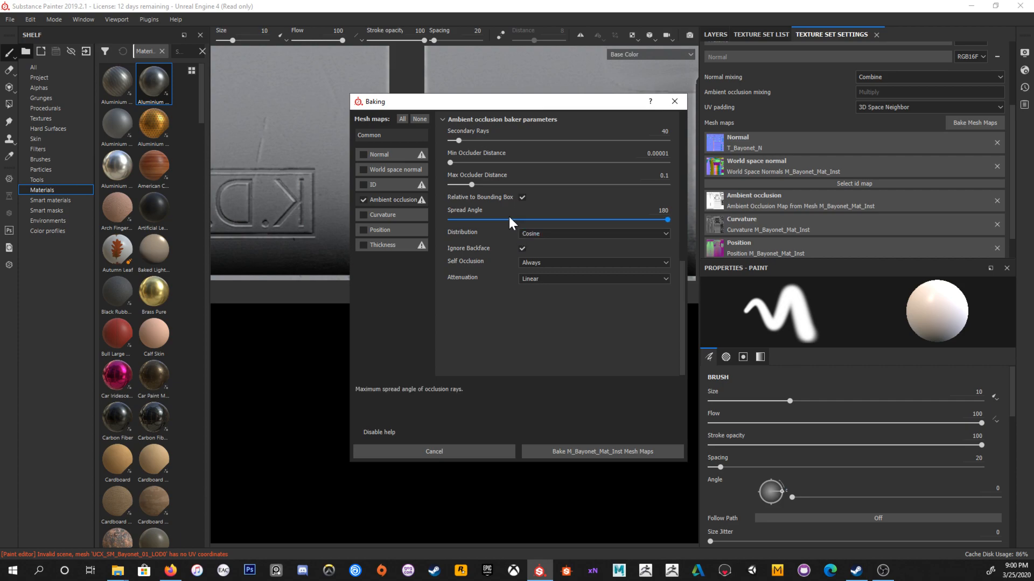
left_click(522, 248)
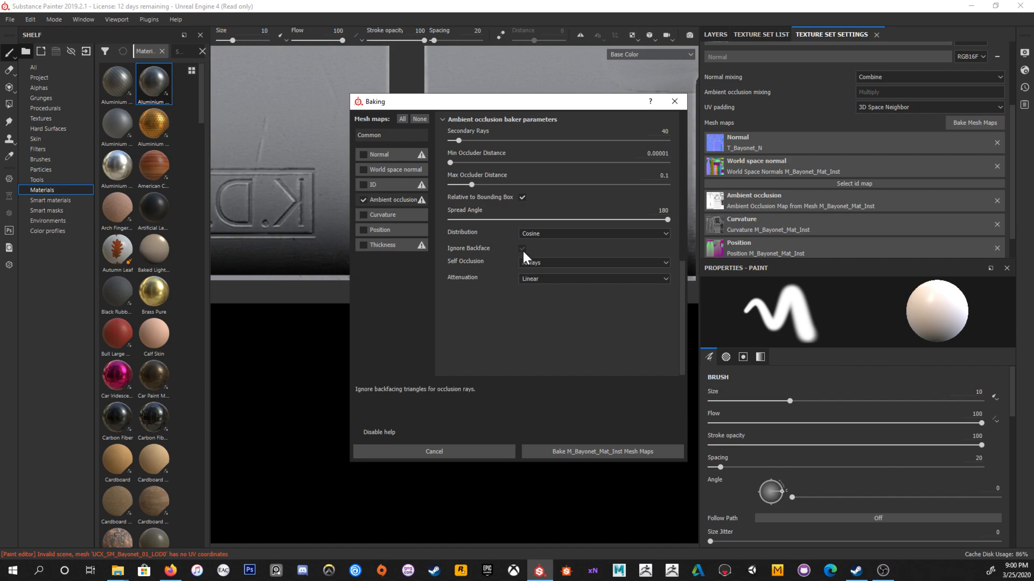
left_click(540, 263)
left_click(541, 264)
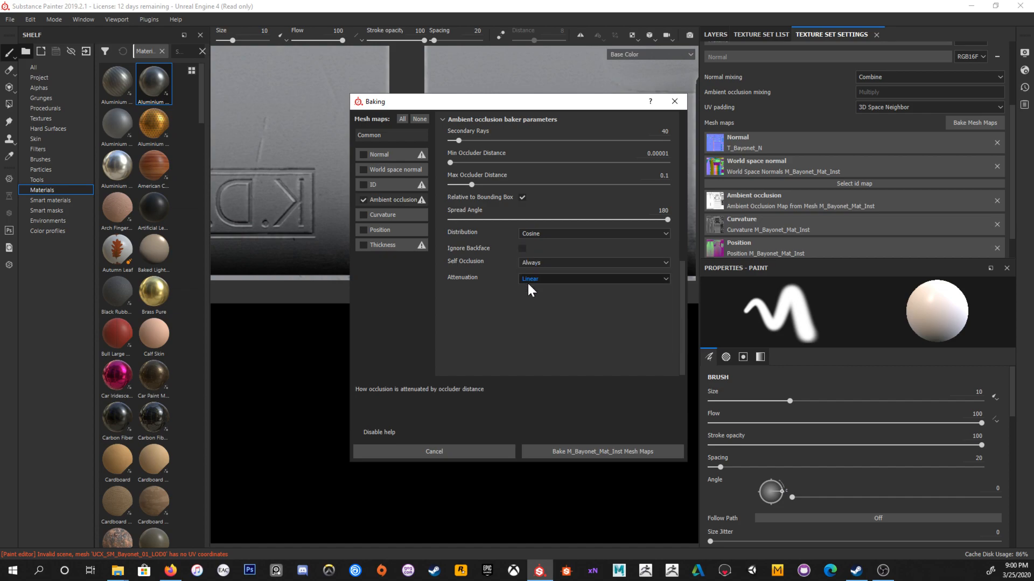
left_click(574, 452)
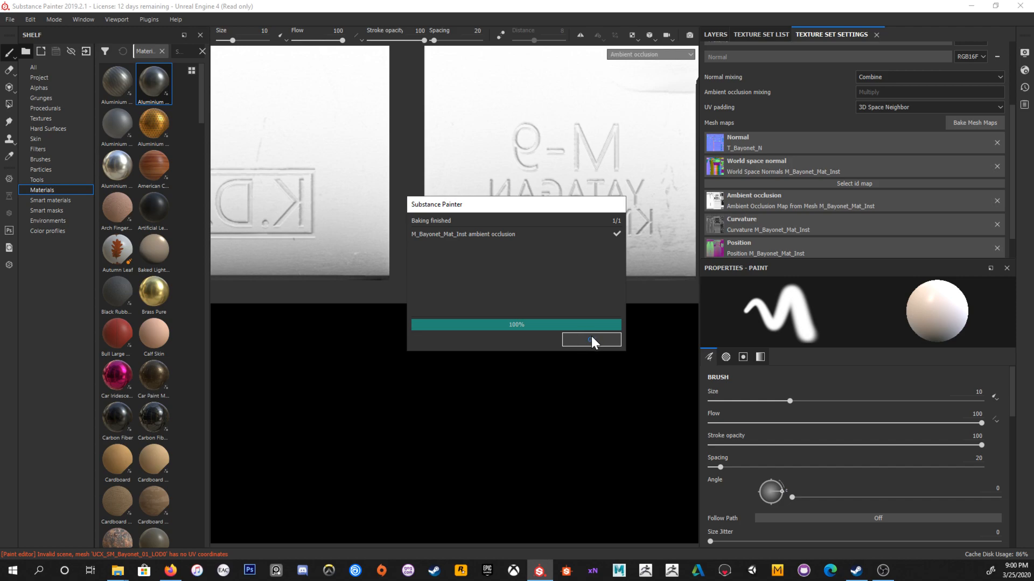
left_click(591, 336)
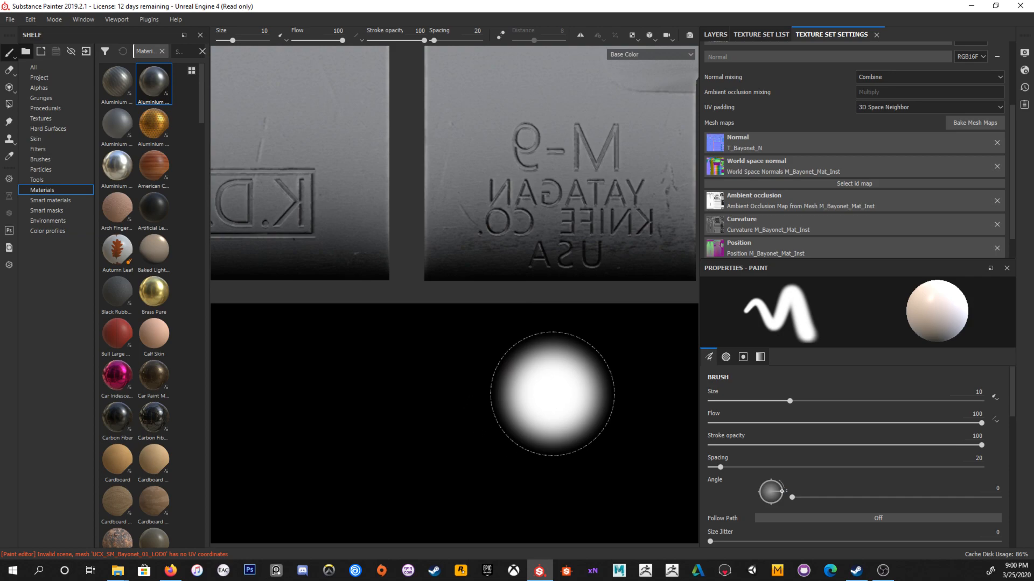
Step: Return to the 3D view of the blade and guard and reduce the brush size to 1.46
key("F2")
mouse_move(579, 334)
left_mouse_down("alt")
mouse_move(560, 307)
mouse_move(493, 366)
mouse_move(453, 381)
mouse_move(582, 330)
left_mouse_up("alt")
key("bracketleft")
key("bracketleft")
key("bracketleft")
key("bracketleft")
left_click_drag(477, 331, 563, 341, "alt")
mouse_move(563, 341)
right_mouse_down("alt")
mouse_move(482, 280)
mouse_move(565, 306)
right_mouse_up("alt")
middle_click_drag(565, 307, 419, 319, "alt")
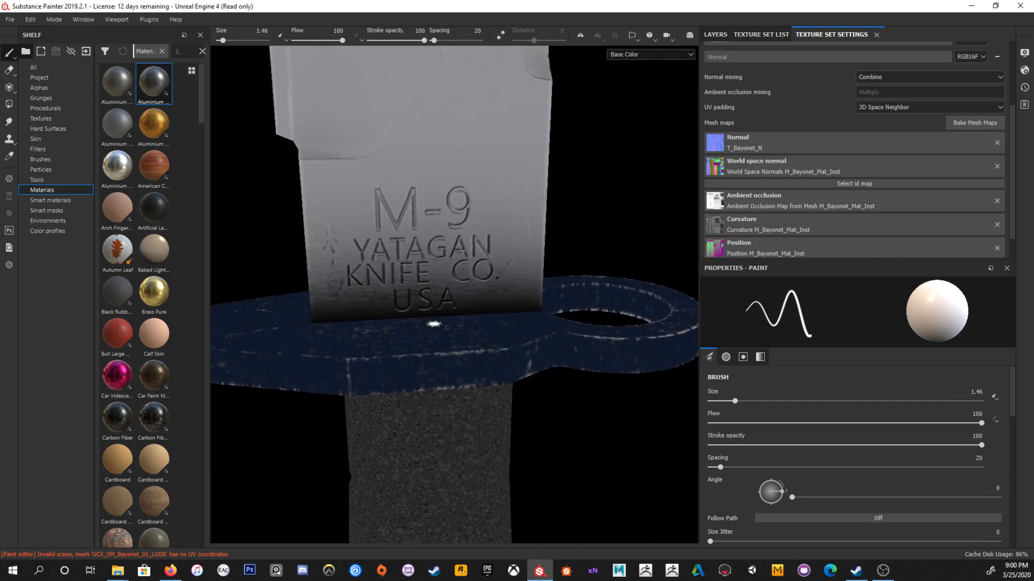
Step: Display the lit material and examine the contact shading between the blade and the guard
key("m")
left_click_drag(482, 304, 527, 303, "alt")
right_click_drag(527, 302, 554, 265, "alt")
left_click_drag(554, 266, 586, 288, "alt")
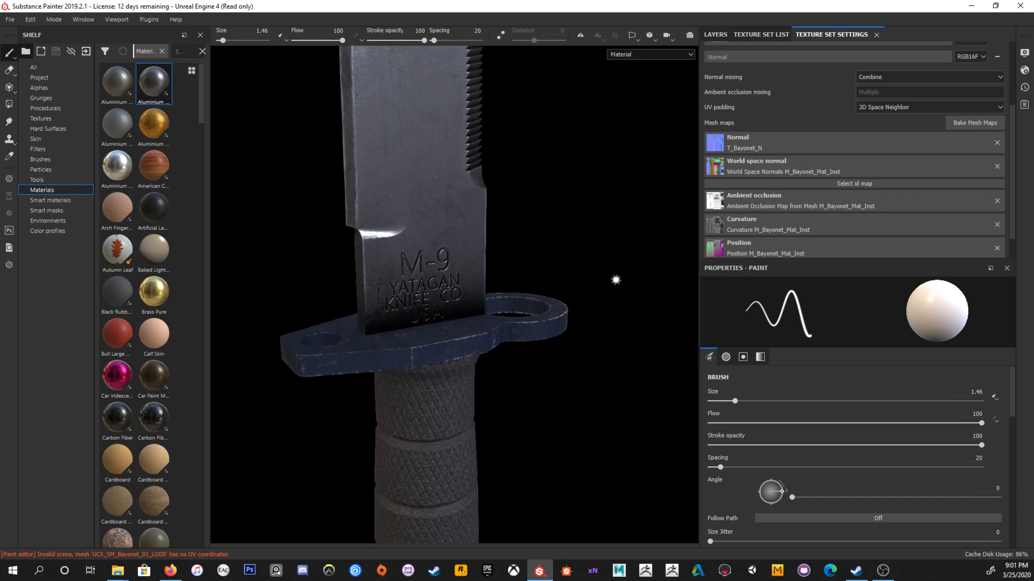
Step: Select the AO Contact layer's mask in the Blade folder and check the shading from several angles
left_click(758, 36)
left_click(719, 36)
left_click(784, 122)
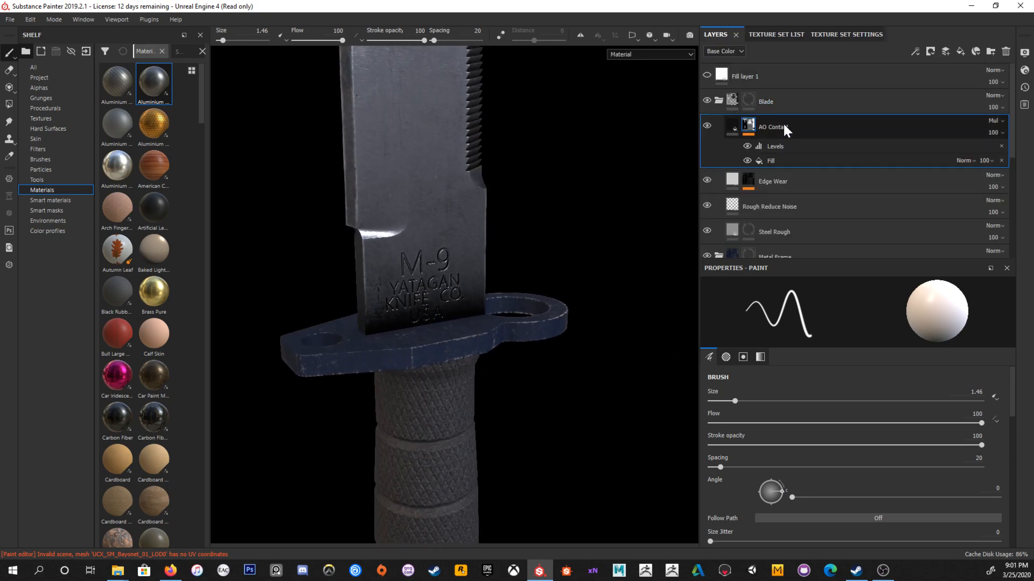
left_click_drag(393, 334, 374, 342, "alt")
left_click_drag(477, 315, 600, 247, "alt")
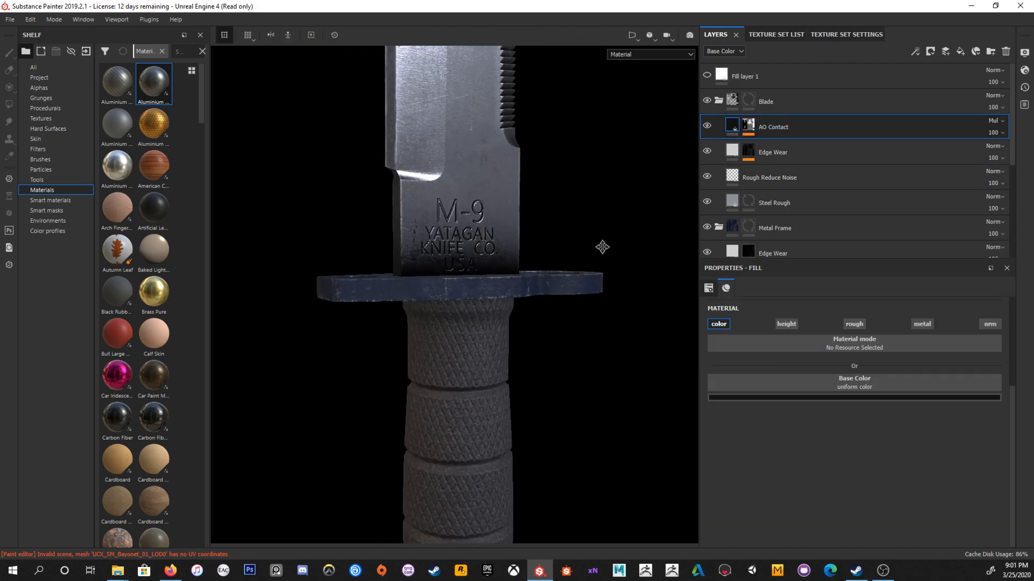
left_click(749, 126)
left_click_drag(517, 218, 644, 194, "alt")
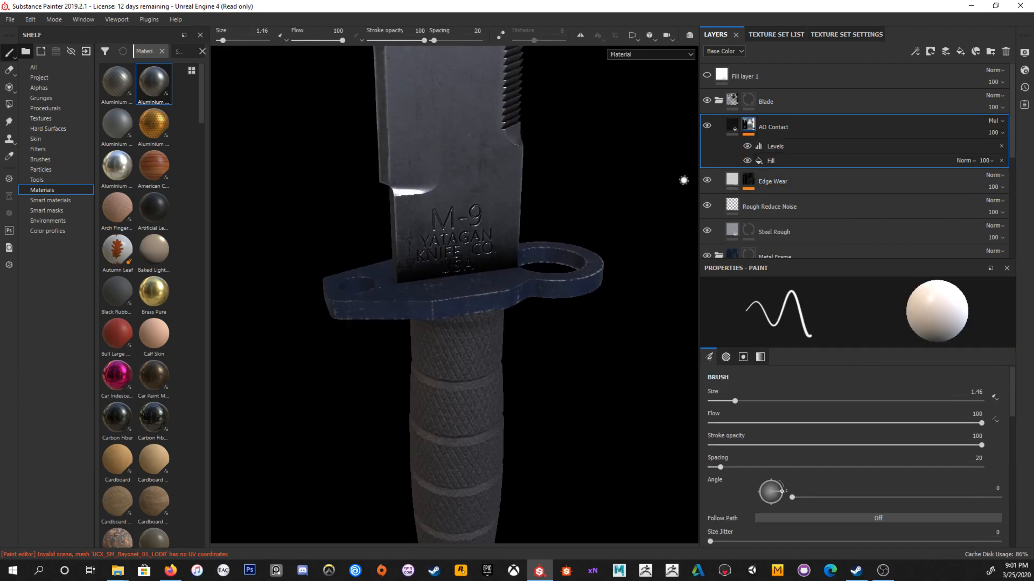
Step: Add a fill effect using the Grunge Concrete texture at the top of the AO Contact layer's mask stack
left_click(799, 151)
left_click(918, 49)
left_click(927, 87)
left_click(870, 329)
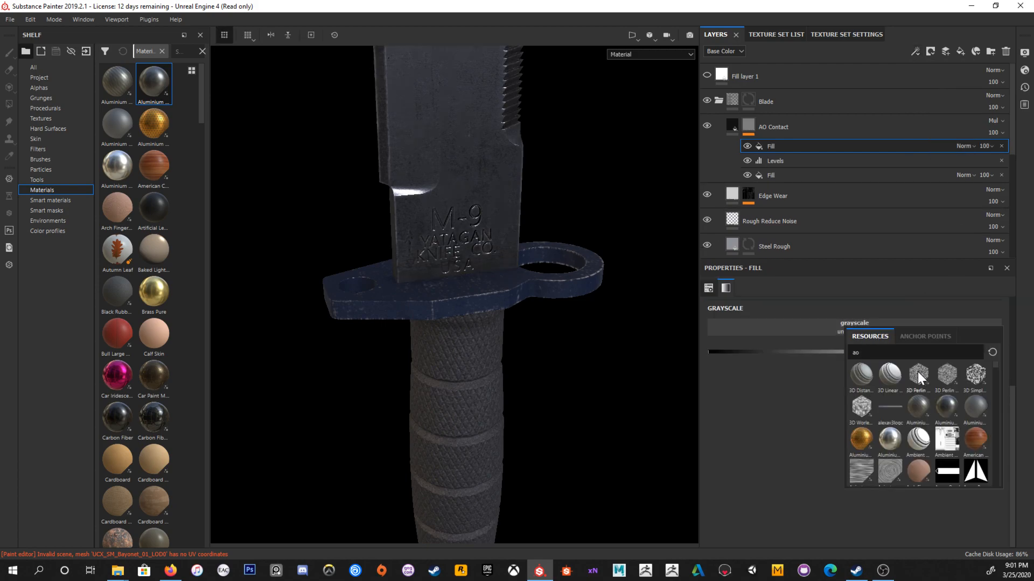
type("gr")
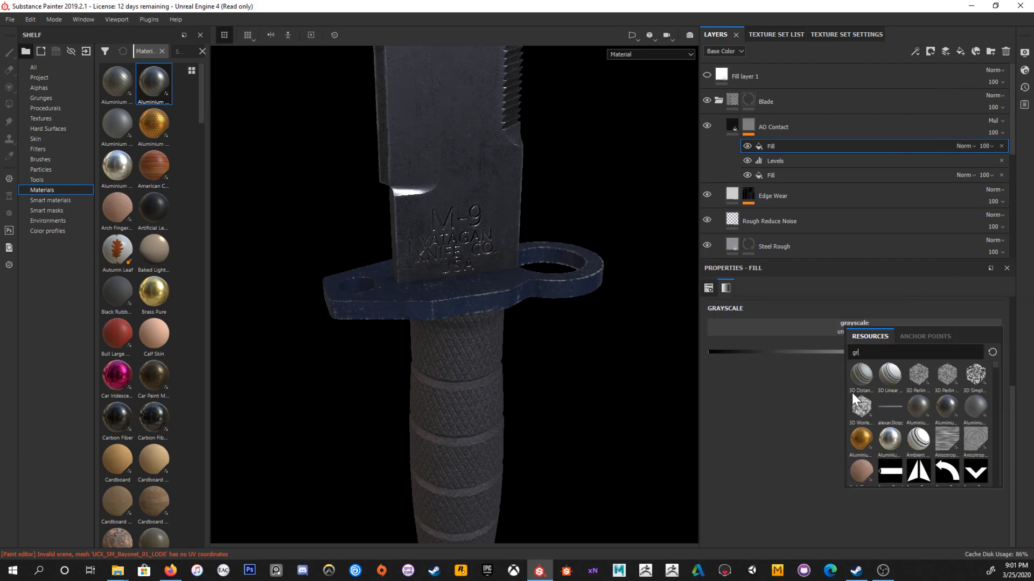
type("unge")
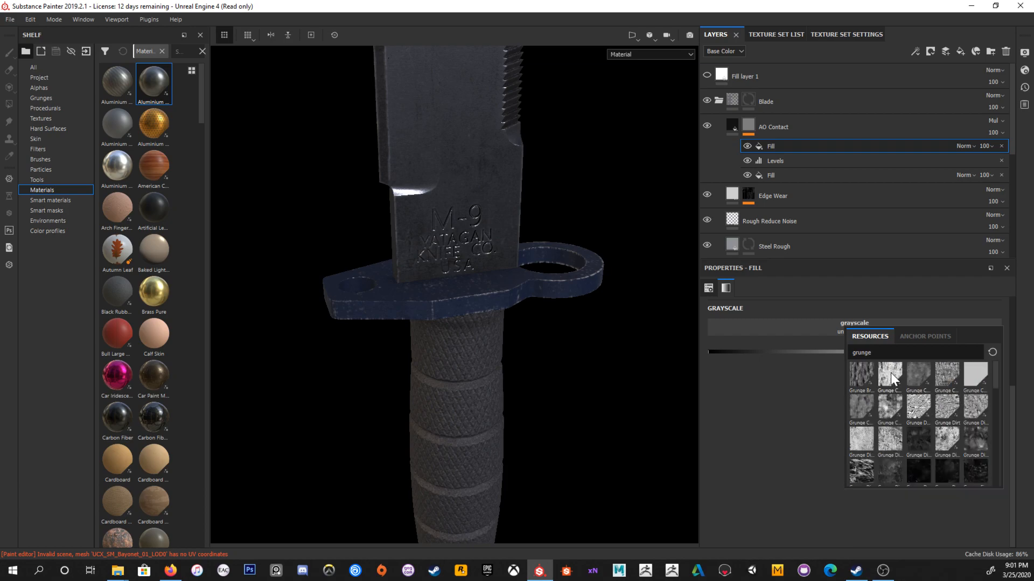
mouse_move(891, 375)
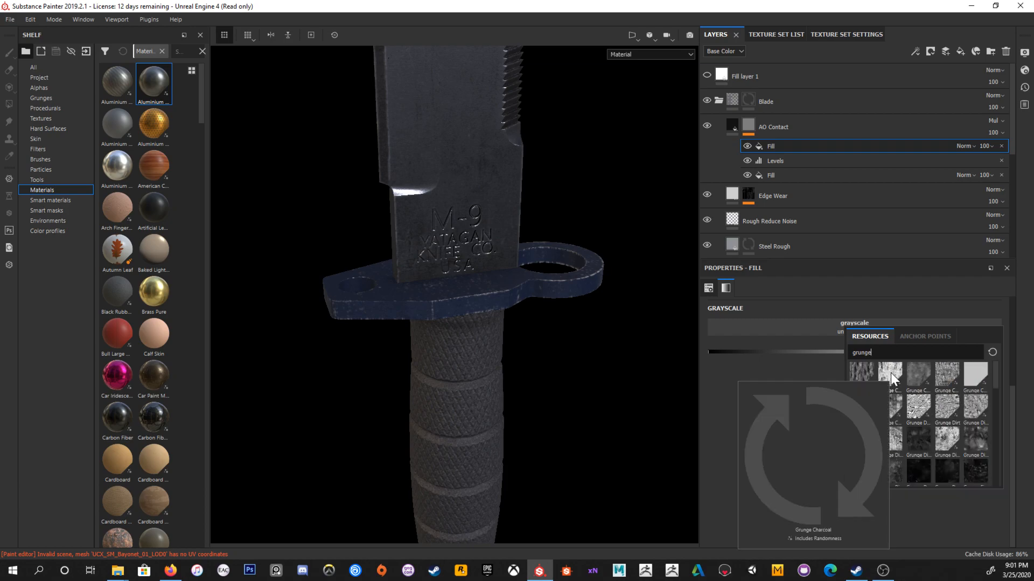
left_click(922, 376)
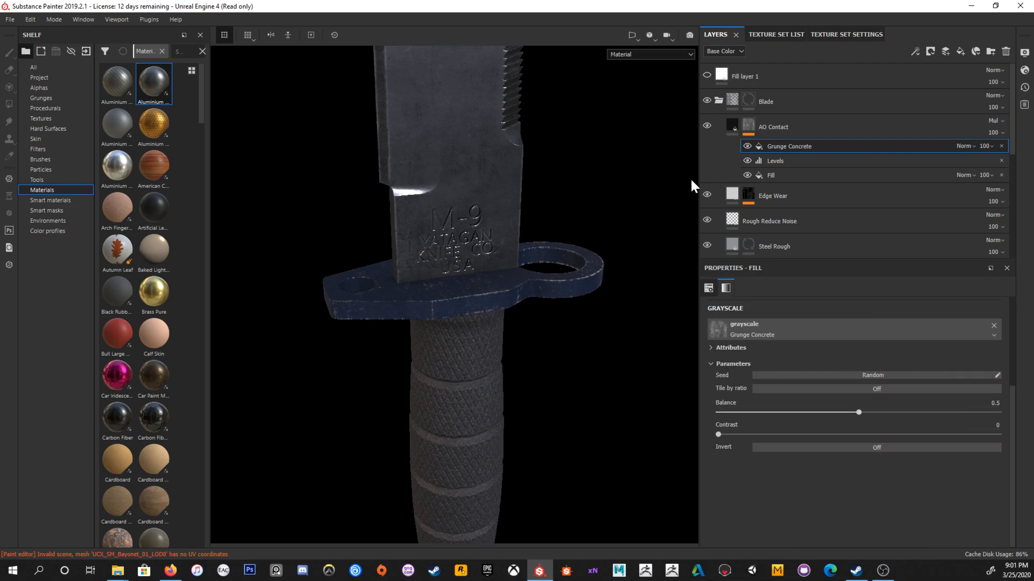
Step: Set the Grunge Concrete fill's blending mode to Multiply and inspect the AO Contact mask around the blade and guard
left_click(962, 146)
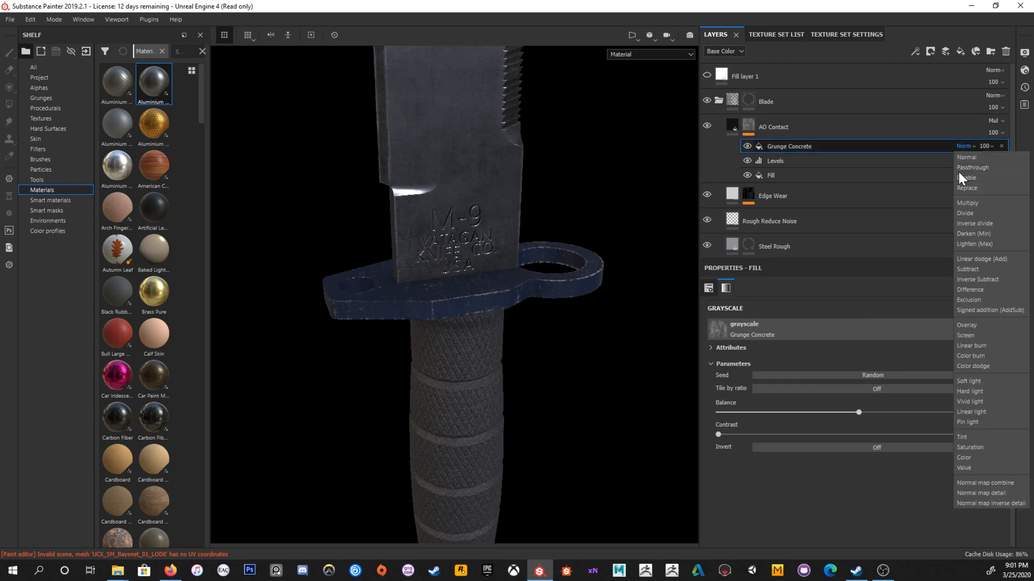
left_click(963, 207)
left_click(749, 125, "alt")
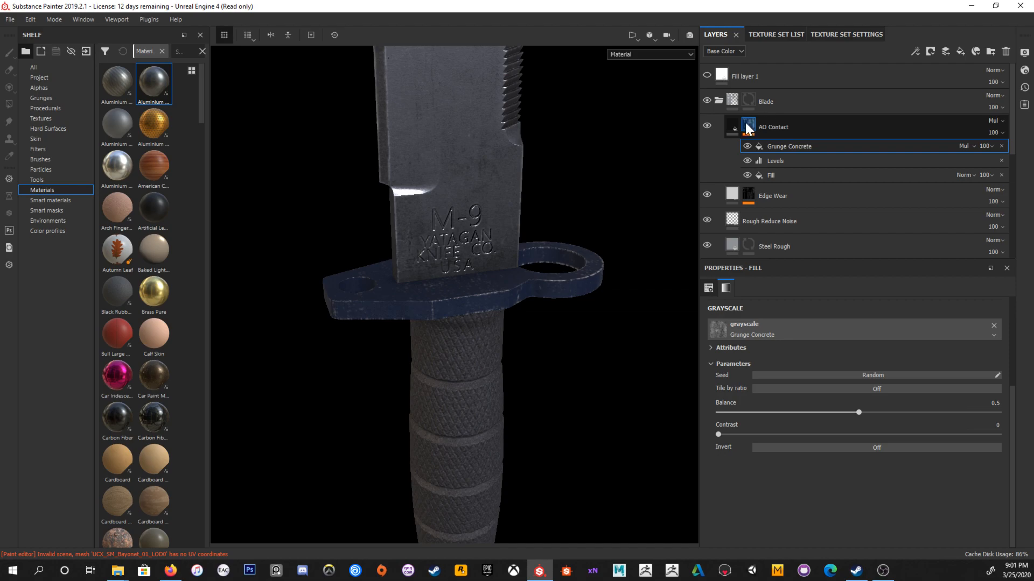
right_click_drag(585, 243, 593, 360, "alt")
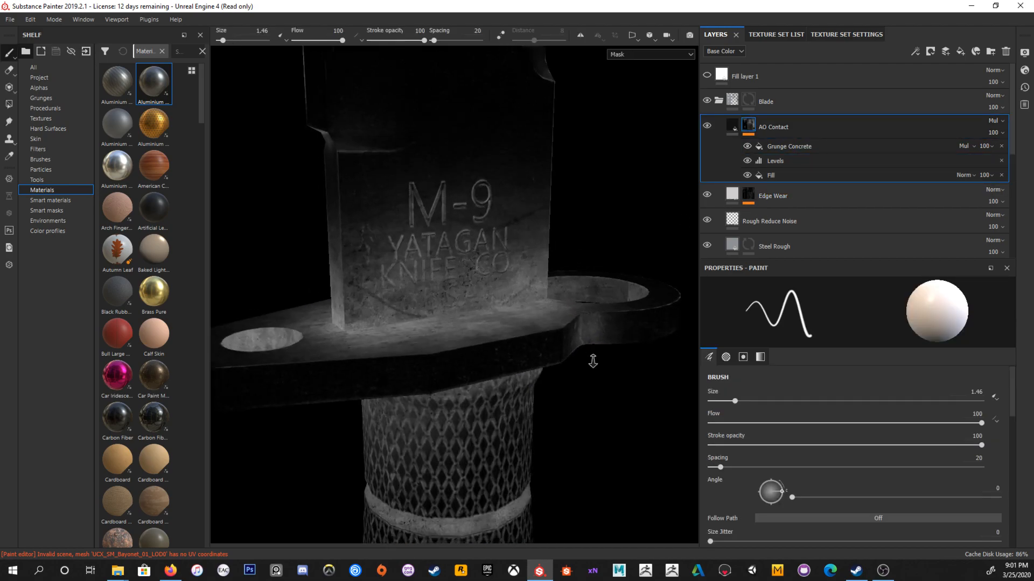
left_click_drag(593, 361, 641, 302, "alt")
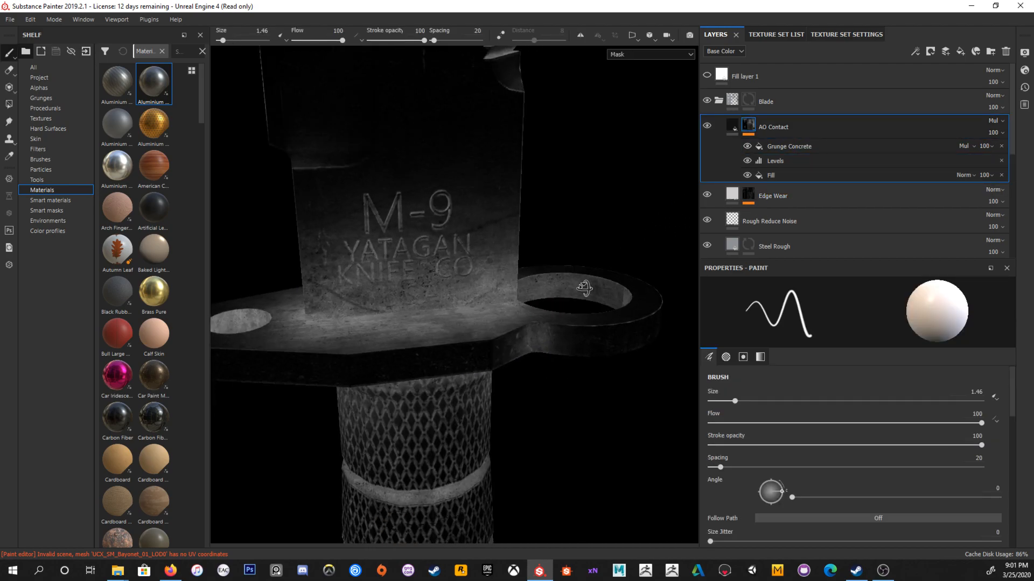
Step: Set the Grunge Concrete fill's UV scale to 2 and its opacity to 60
left_click(797, 147)
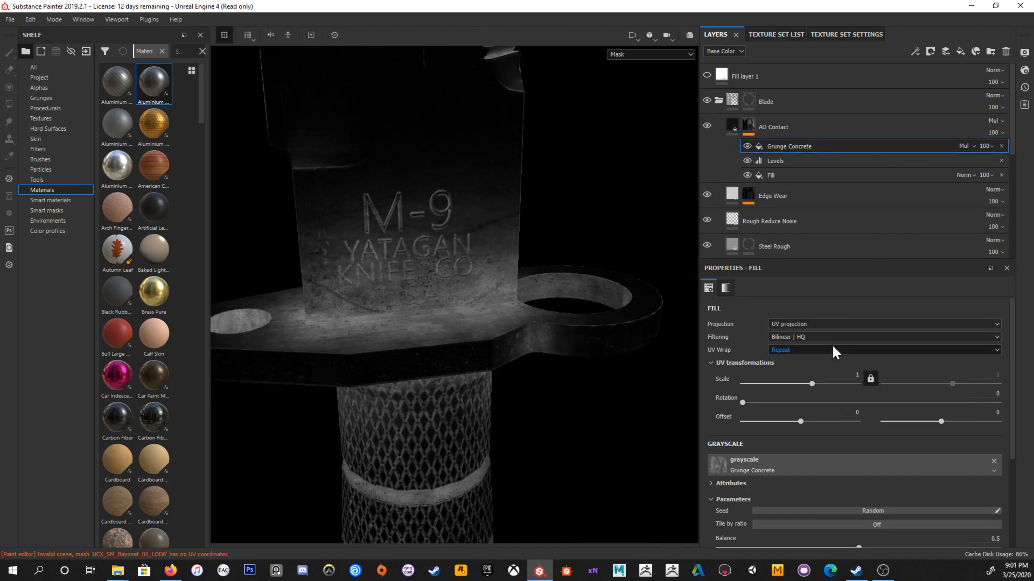
mouse_move(581, 280)
left_mouse_down("alt")
mouse_move(581, 261)
mouse_move(567, 268)
left_mouse_up("alt")
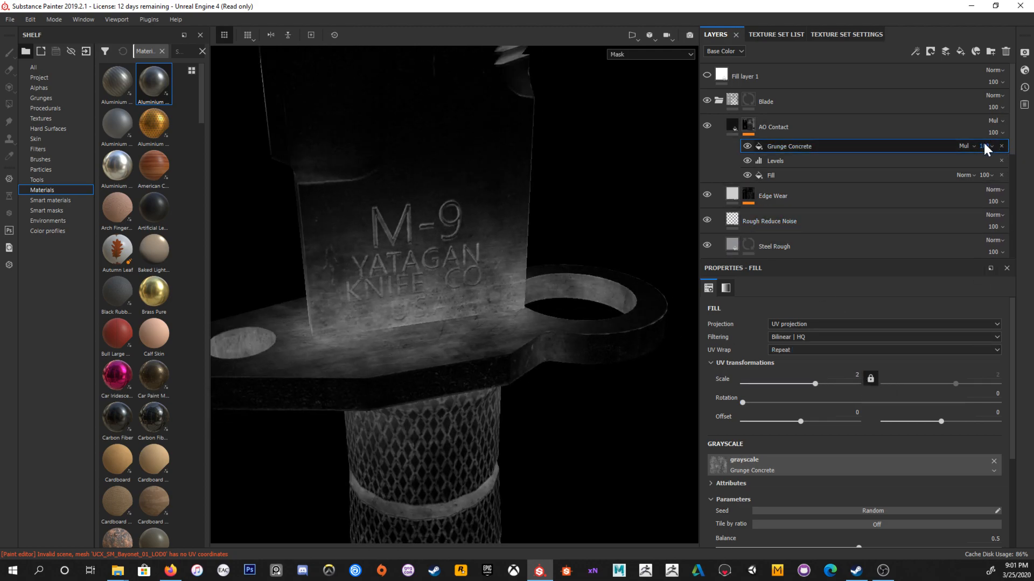
mouse_move(1012, 162)
left_mouse_down()
mouse_move(964, 166)
mouse_move(1024, 169)
mouse_move(951, 171)
mouse_move(1005, 168)
left_mouse_up()
Step: Show the lit material again and set the AO Contact layer's opacity to 61
left_click_drag(377, 140, 344, 97, "alt")
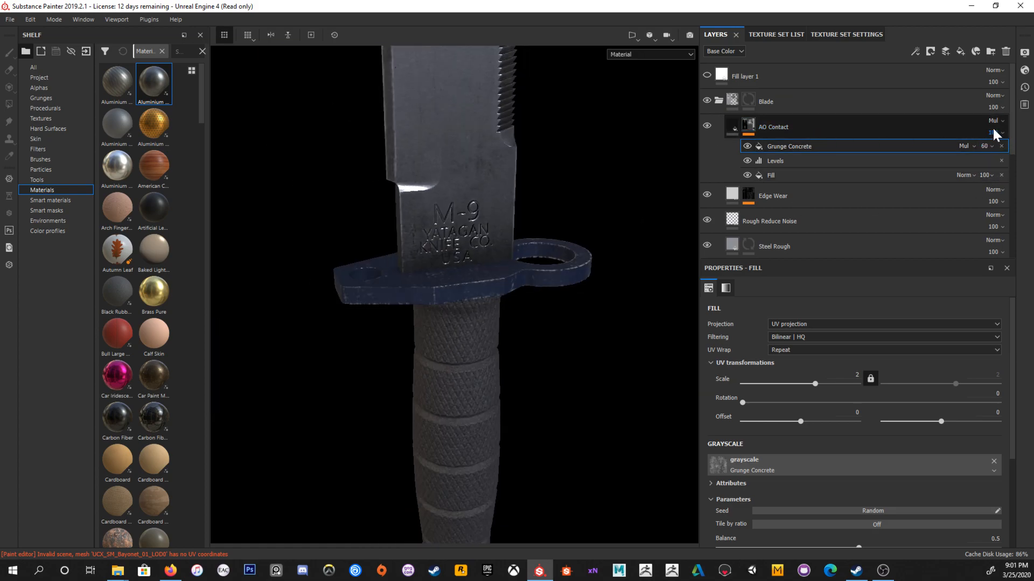
mouse_move(1018, 152)
left_mouse_down()
mouse_move(969, 156)
mouse_move(1023, 166)
mouse_move(1011, 168)
left_mouse_up()
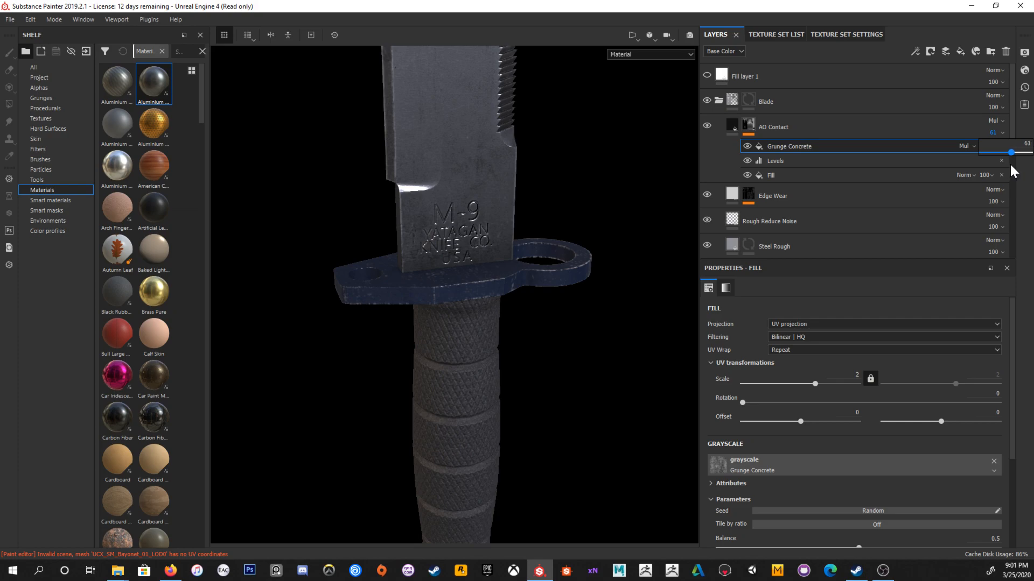
left_click(733, 126)
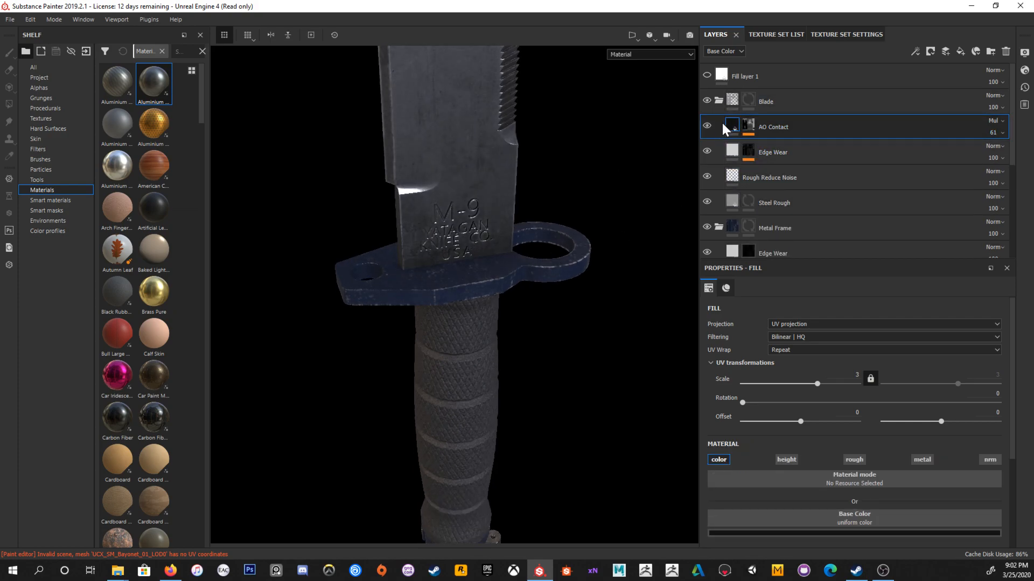
Step: Copy the Blade folder's AO Contact layer into the Metal Frame folder above Edge Wear and check the guard's shading
scroll(754, 190, "down", 3)
left_click(801, 158)
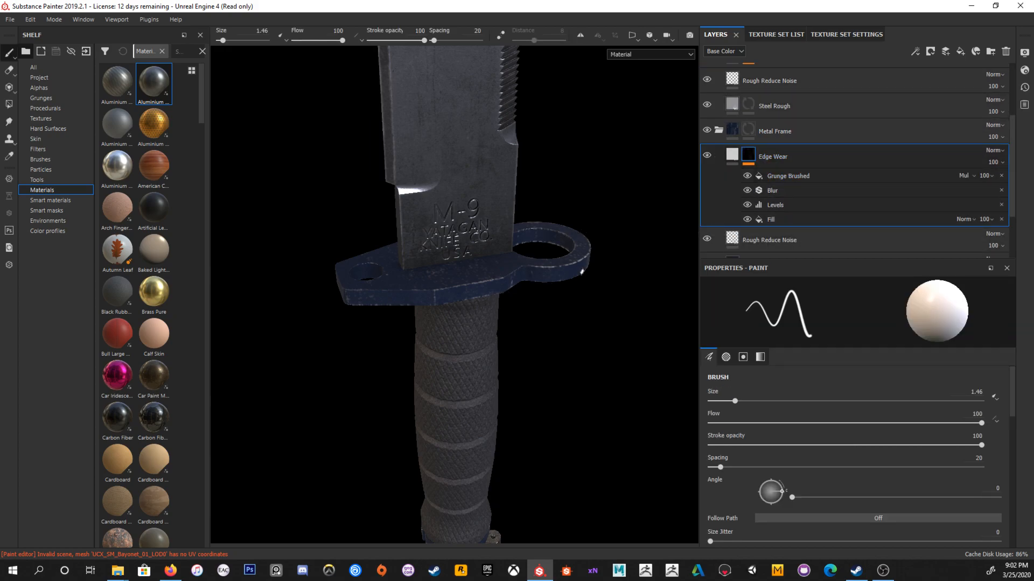
scroll(754, 129, "up", 3)
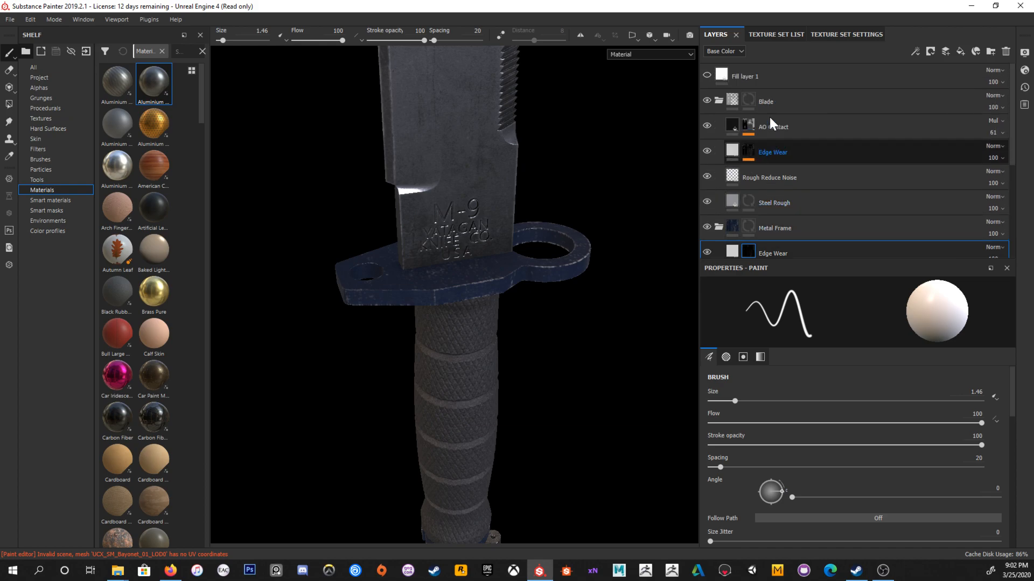
left_click_drag(796, 128, 797, 152)
scroll(810, 199, "down", 3)
right_click_drag(516, 250, 492, 244, "alt")
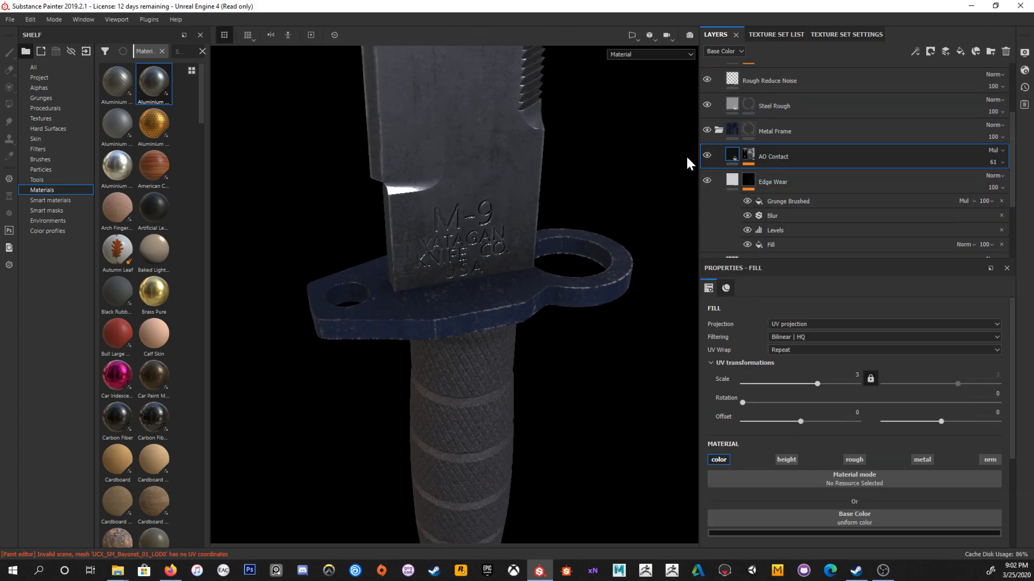
left_click_drag(580, 247, 558, 203, "alt")
right_click_drag(558, 203, 529, 342, "alt")
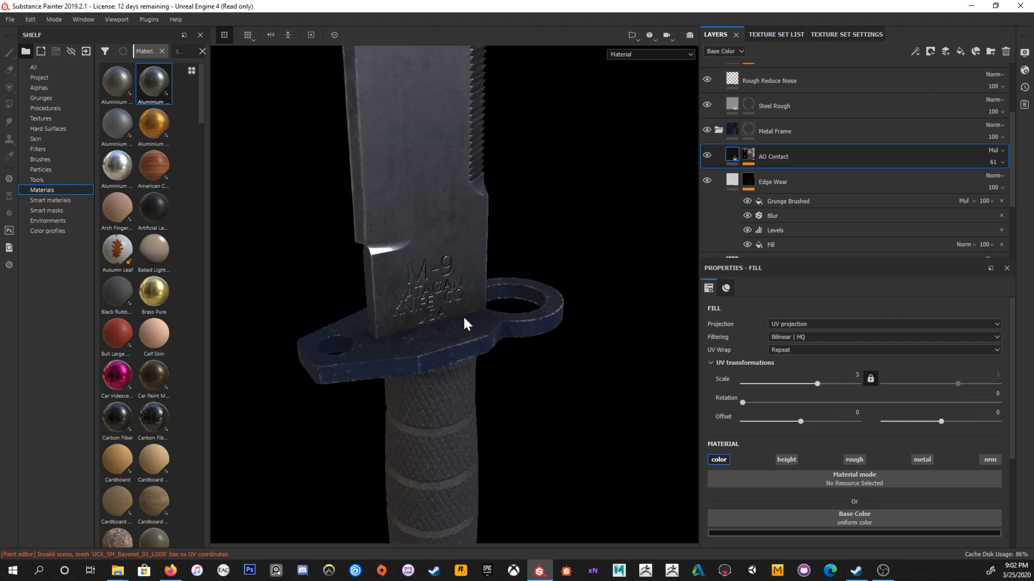
left_click_drag(471, 312, 537, 219, "alt")
mouse_move(538, 219)
right_mouse_down("alt")
mouse_move(542, 206)
mouse_move(530, 240)
mouse_move(529, 219)
right_mouse_up("alt")
Step: Add a fill layer above AO Contact in the Blade folder with only the color and rough channels enabled
scroll(761, 129, "up", 2)
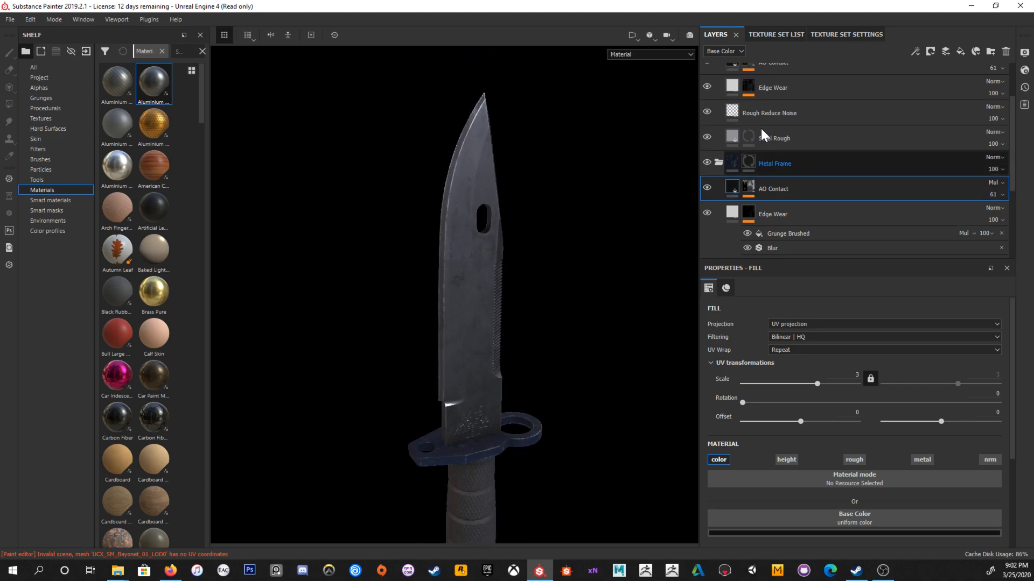
left_click(804, 96)
left_click_drag(537, 245, 530, 196, "alt")
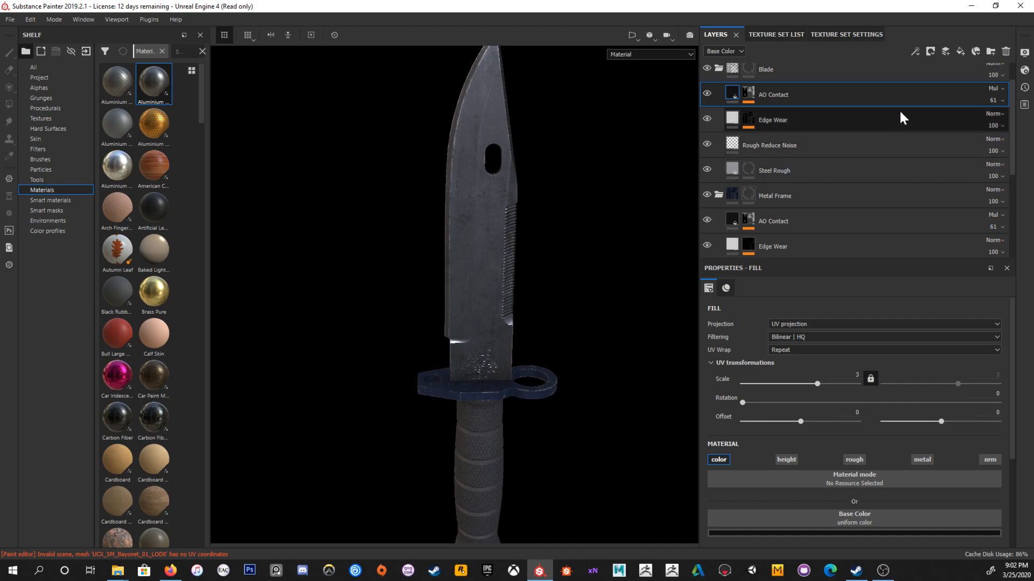
left_click(962, 54)
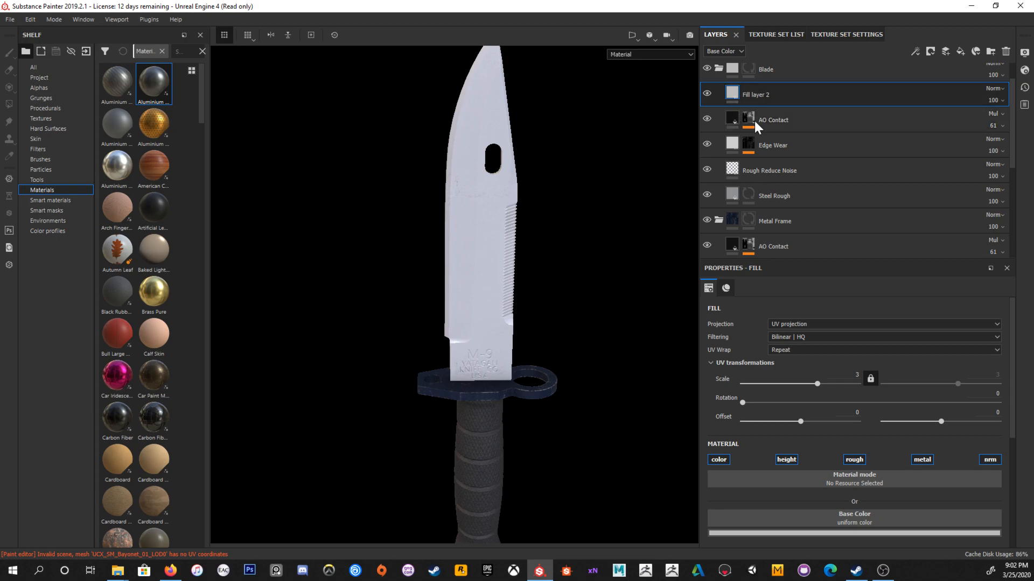
scroll(851, 465, "down", 2)
left_click(786, 396)
left_click(921, 396)
left_click(995, 395)
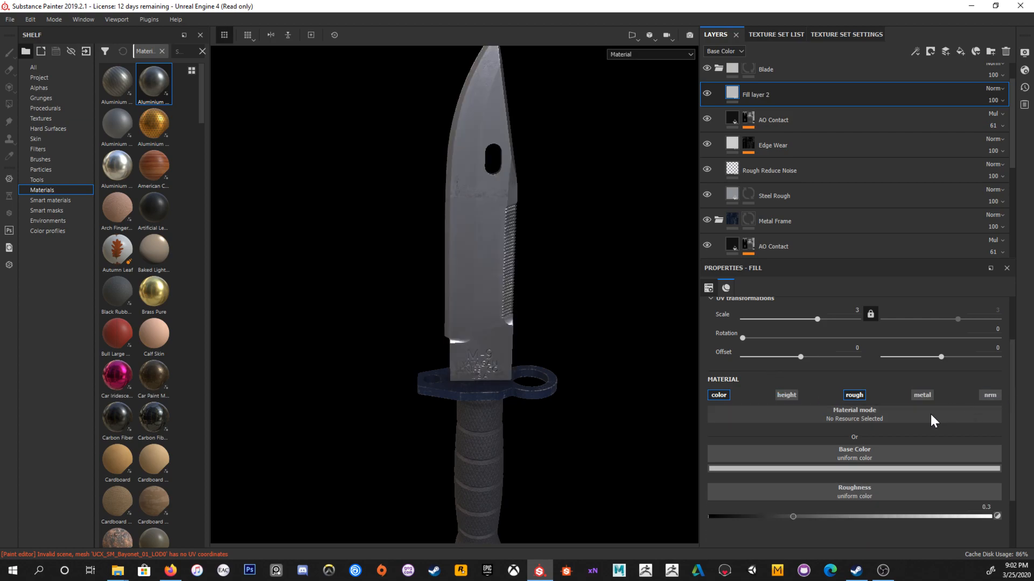
Step: Set the new fill layer's roughness to about 0.94 and its base color to dark brown, RGB 0.102, 0.096, 0.089
left_click_drag(511, 332, 565, 289, "alt")
left_click_drag(850, 516, 978, 521)
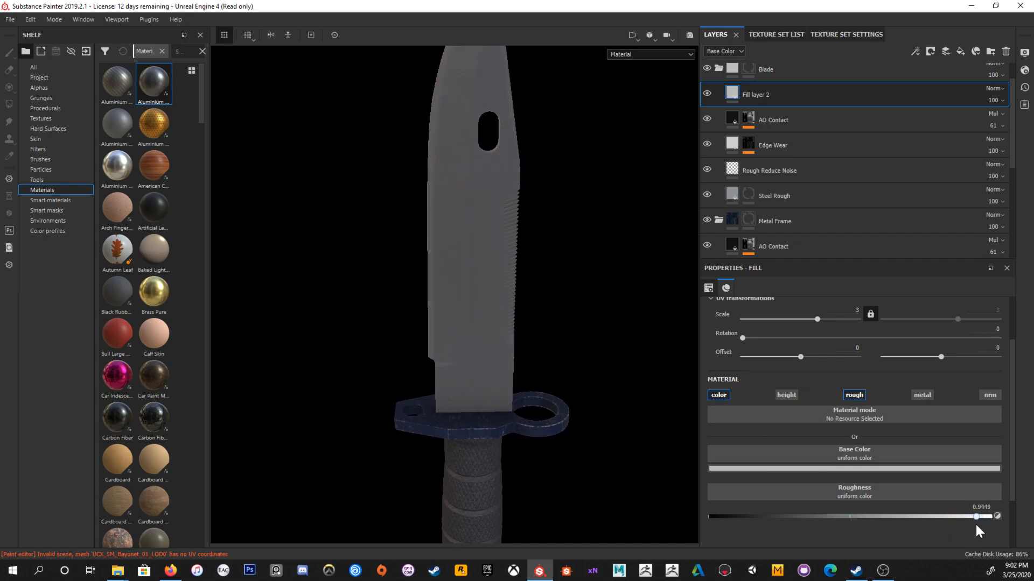
left_click(886, 469)
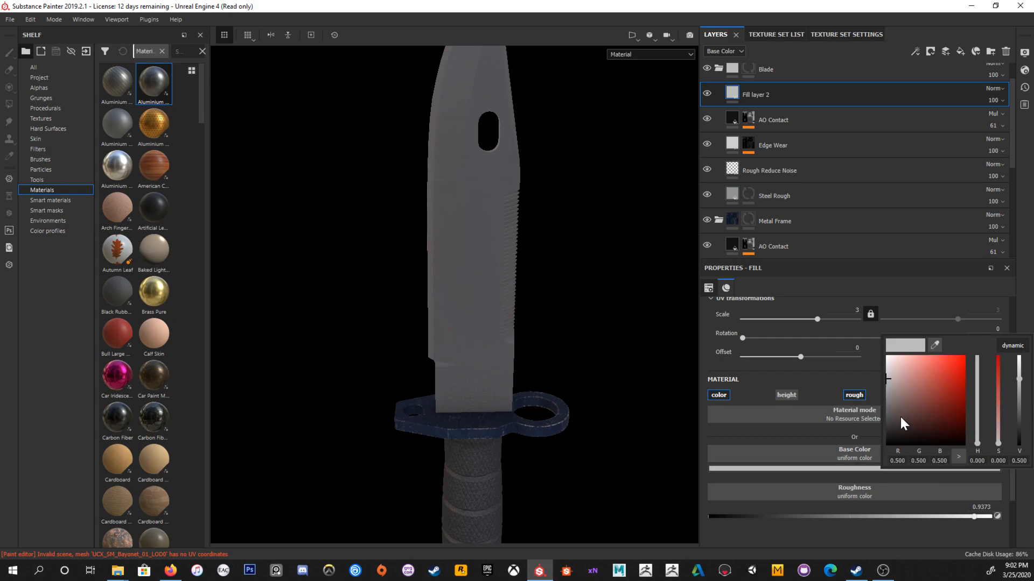
left_click_drag(898, 406, 881, 412)
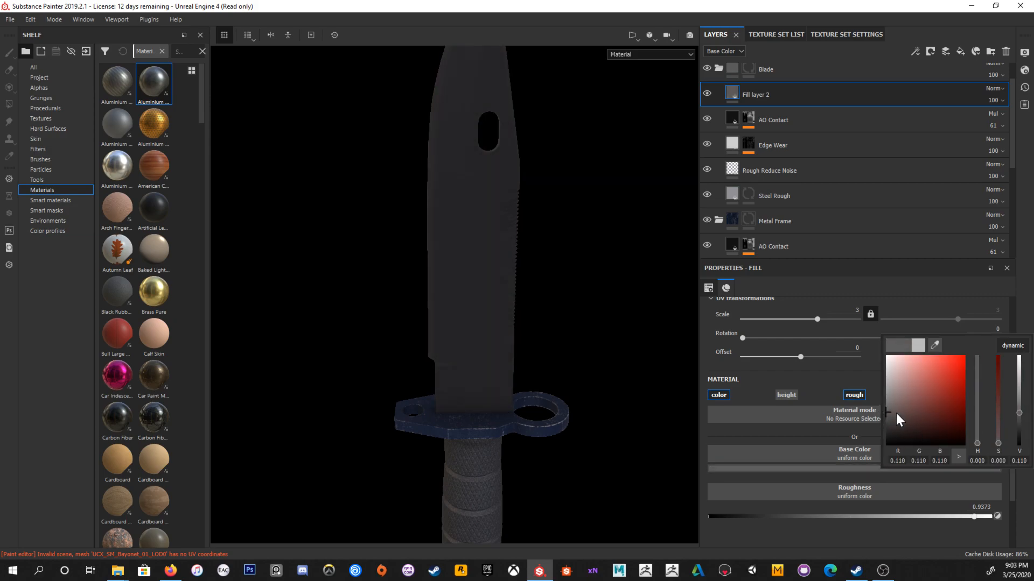
left_click(890, 413)
left_click_drag(977, 441, 981, 438)
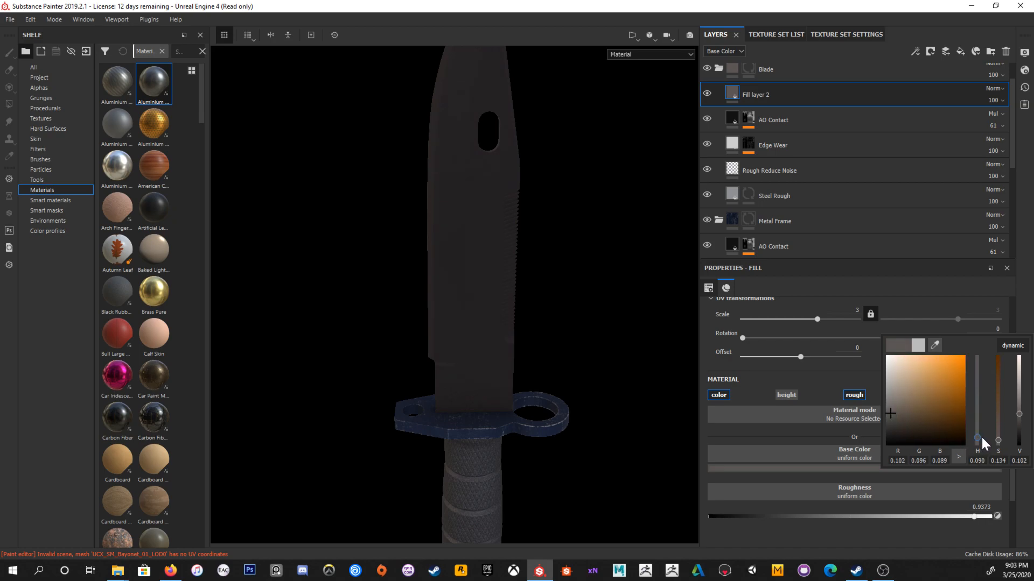
Step: Rename the new fill layer in the Blade folder as Cavity
middle_click_drag(563, 251, 547, 256, "alt")
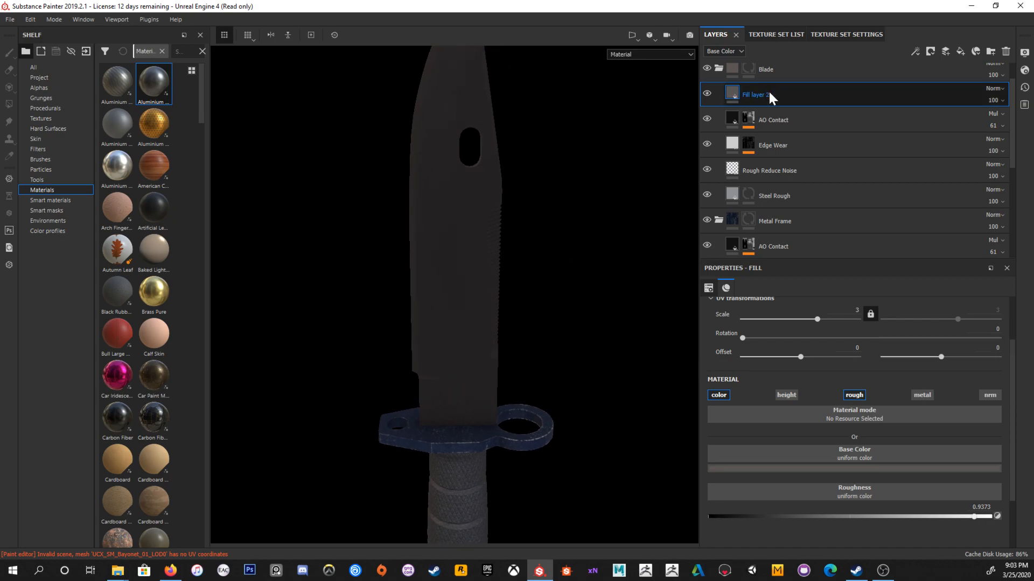
type("c")
left_click(835, 128)
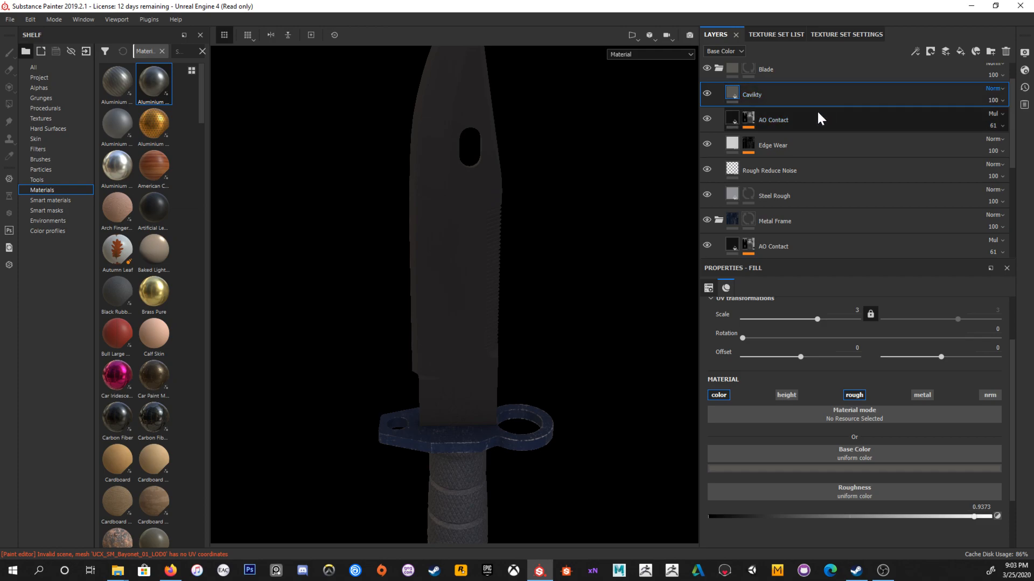
double_click(758, 95)
left_click(763, 95)
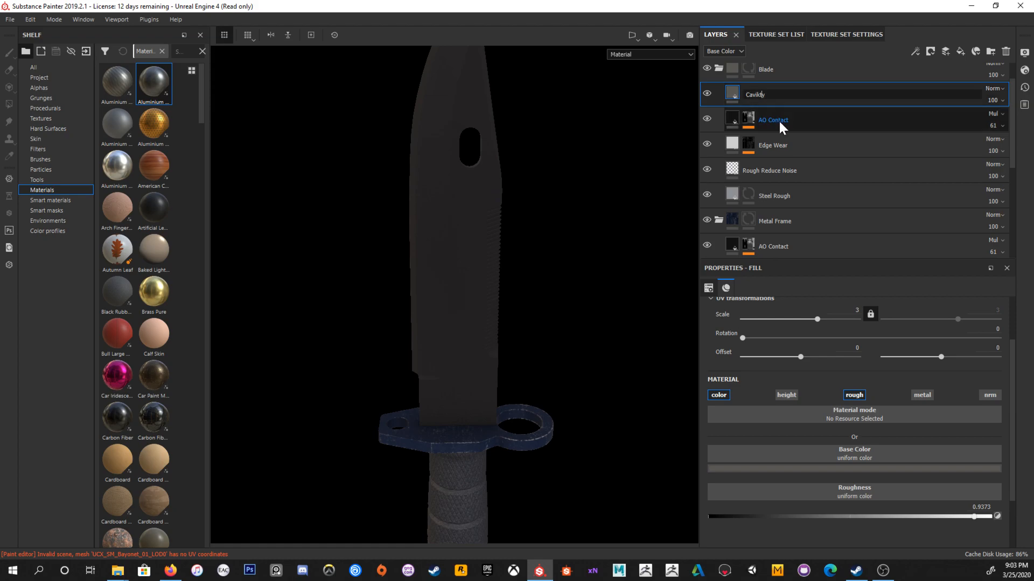
key("BackSpace")
key("Return")
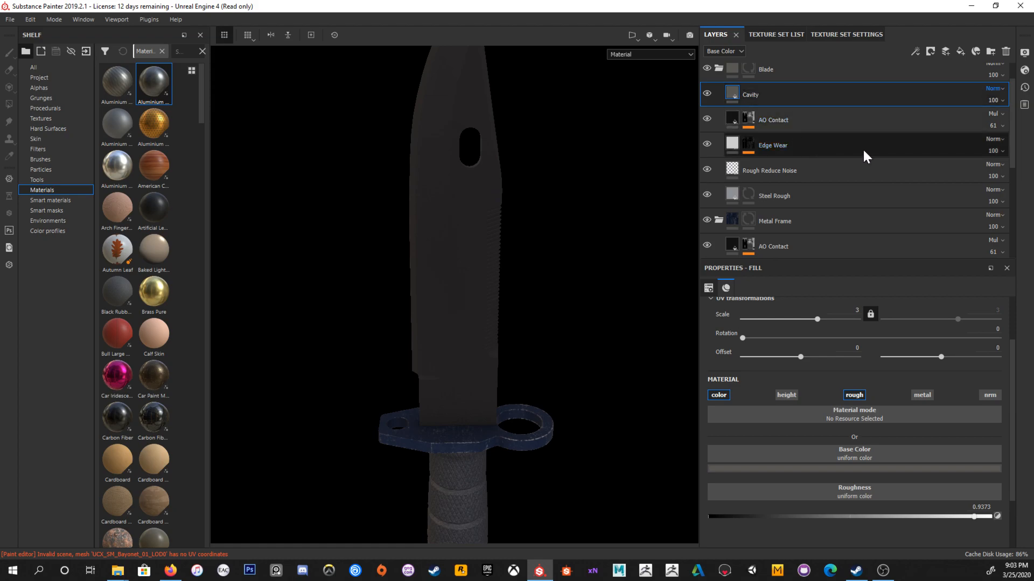
Step: Add a black mask to the Cavity layer in the Blade folder
left_click(930, 50)
left_click(935, 81)
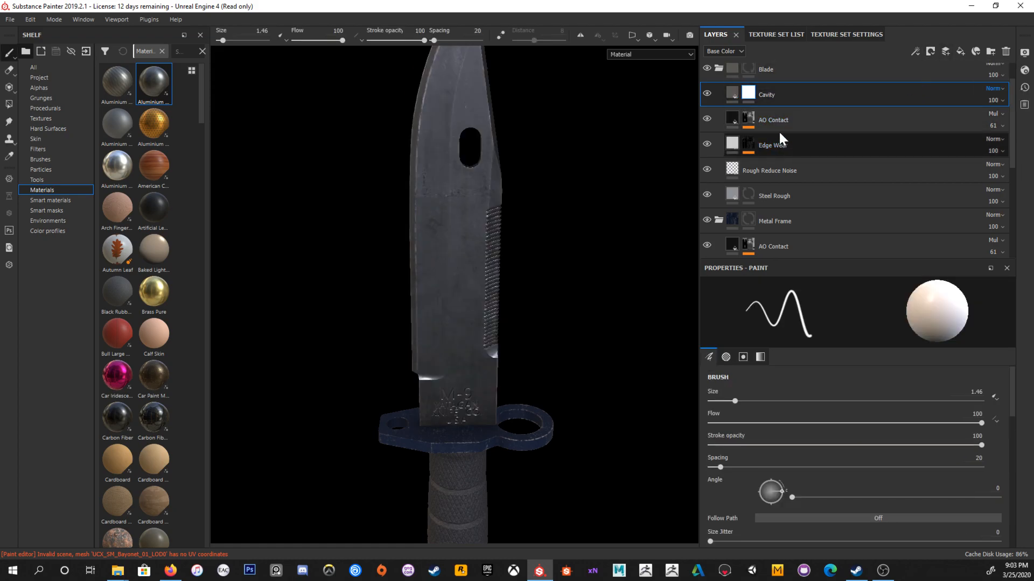
right_click(751, 90)
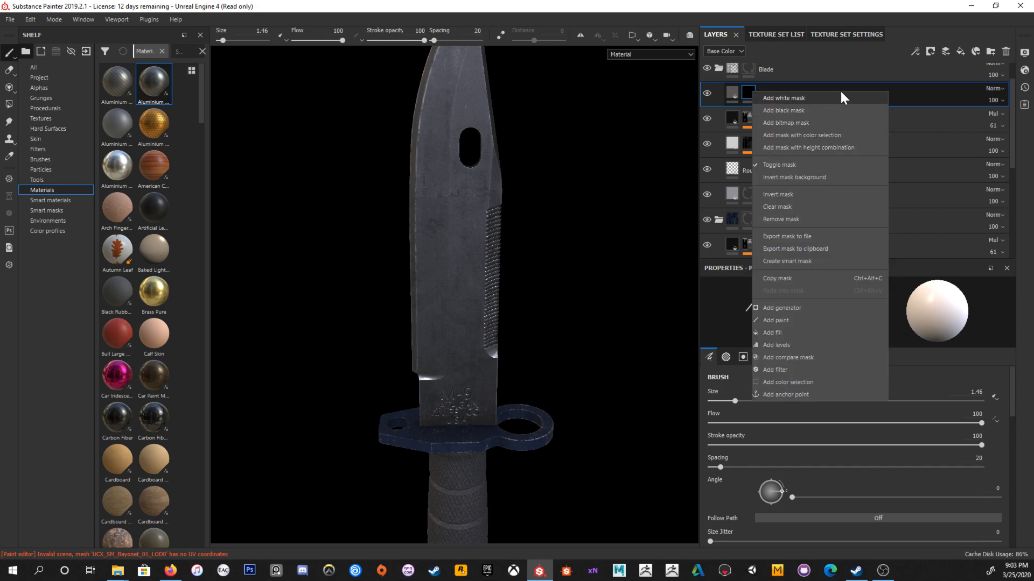
Step: Add a fill effect to the Cavity layer's mask and assign the baked Curvature map as its grayscale source
left_click(915, 51)
left_click(929, 90)
left_click(867, 401)
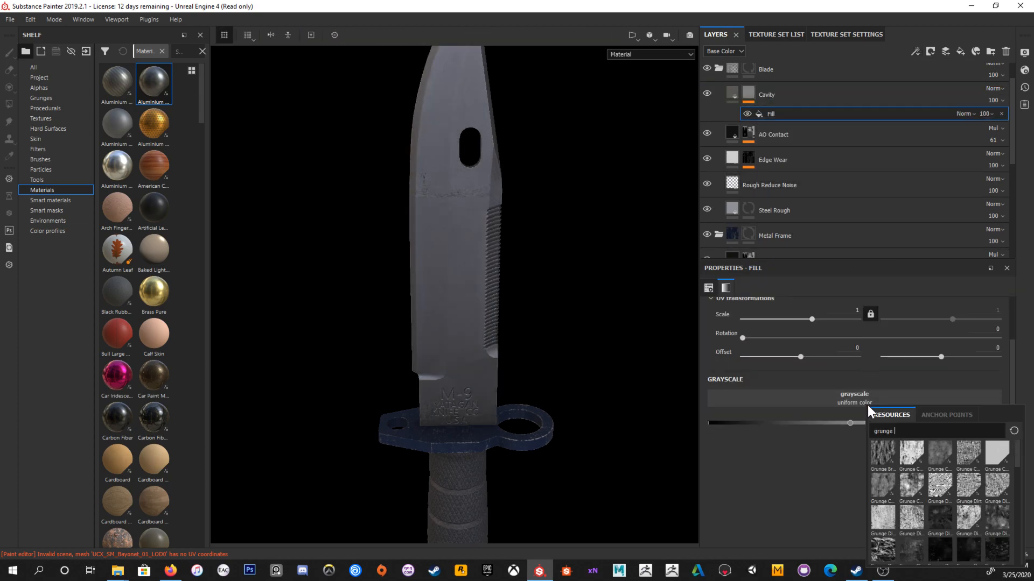
type("curv")
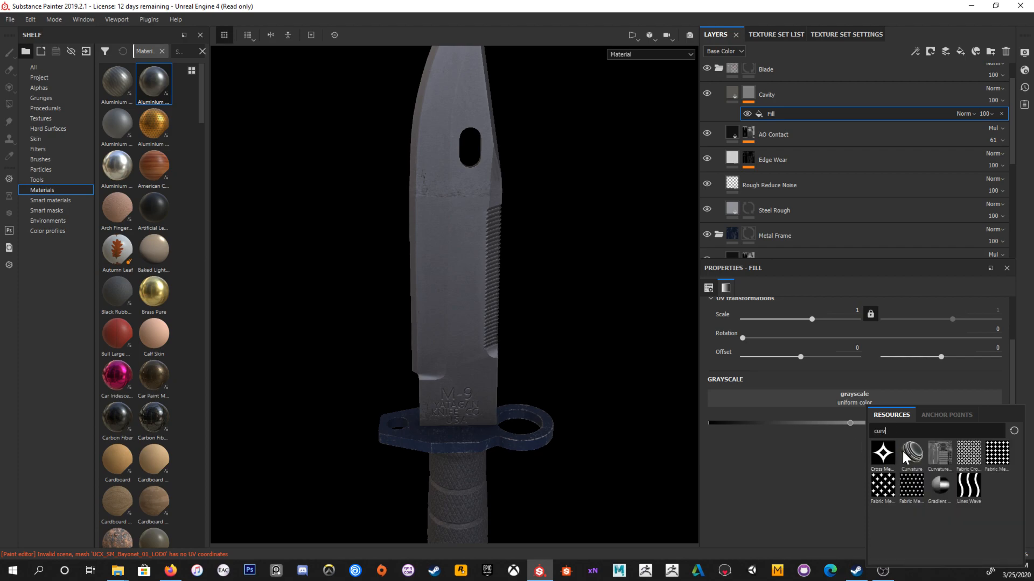
left_click(904, 456)
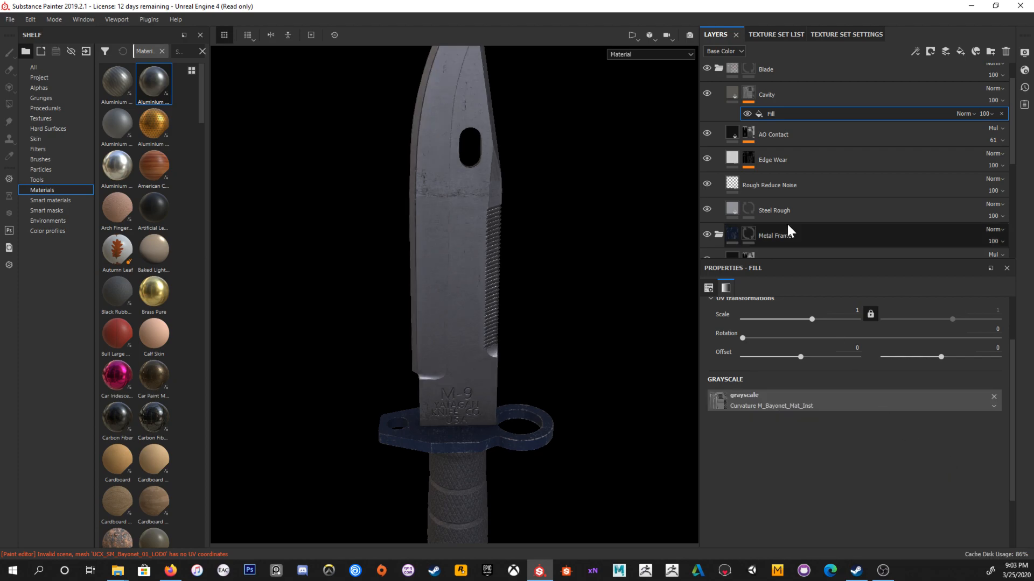
Step: Add an inverted Levels effect above the mask's curvature fill, with the input white point at 0.25, while viewing the mask
left_click(749, 94, "alt")
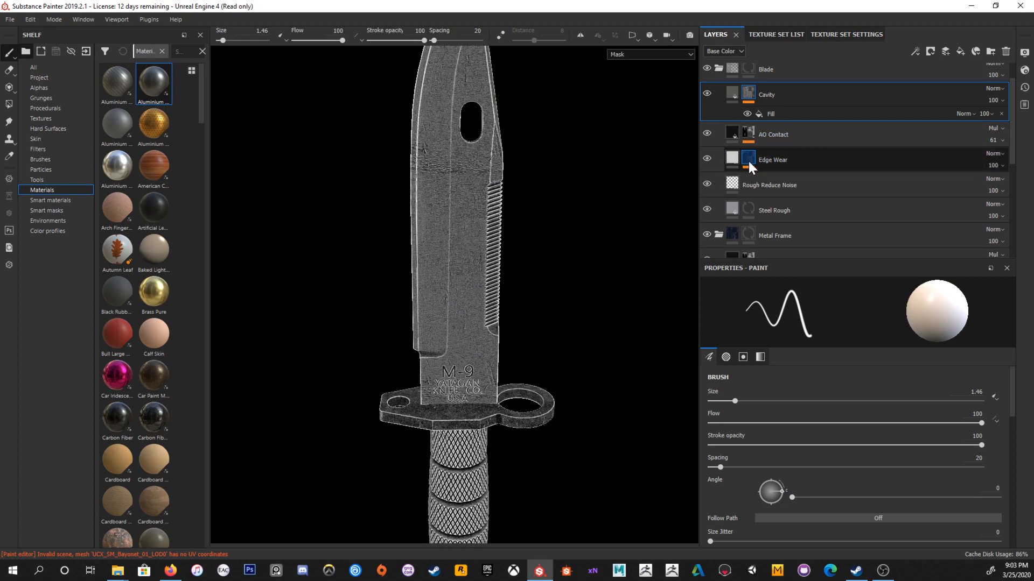
left_click(914, 52)
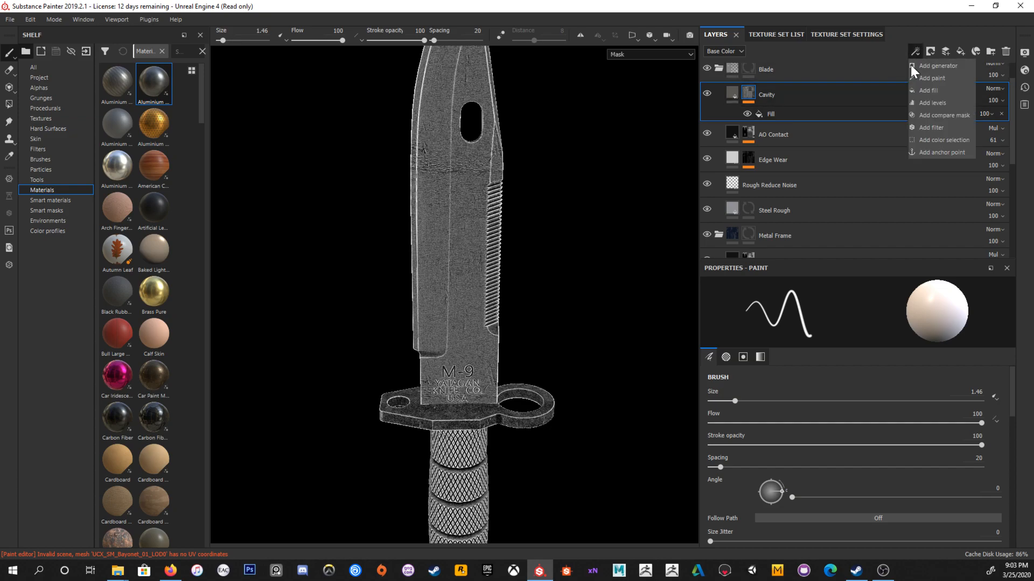
left_click(927, 103)
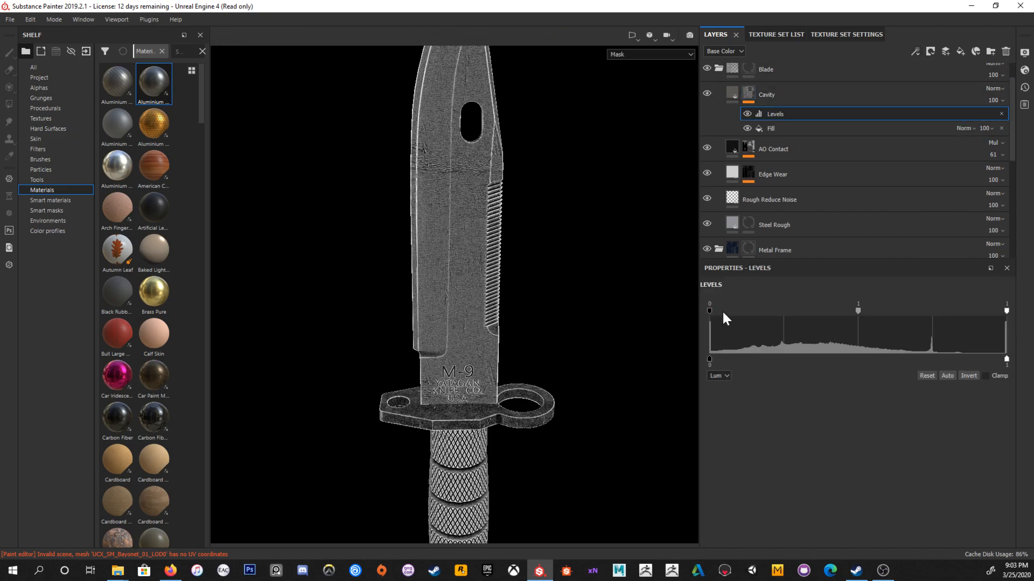
left_click(969, 375)
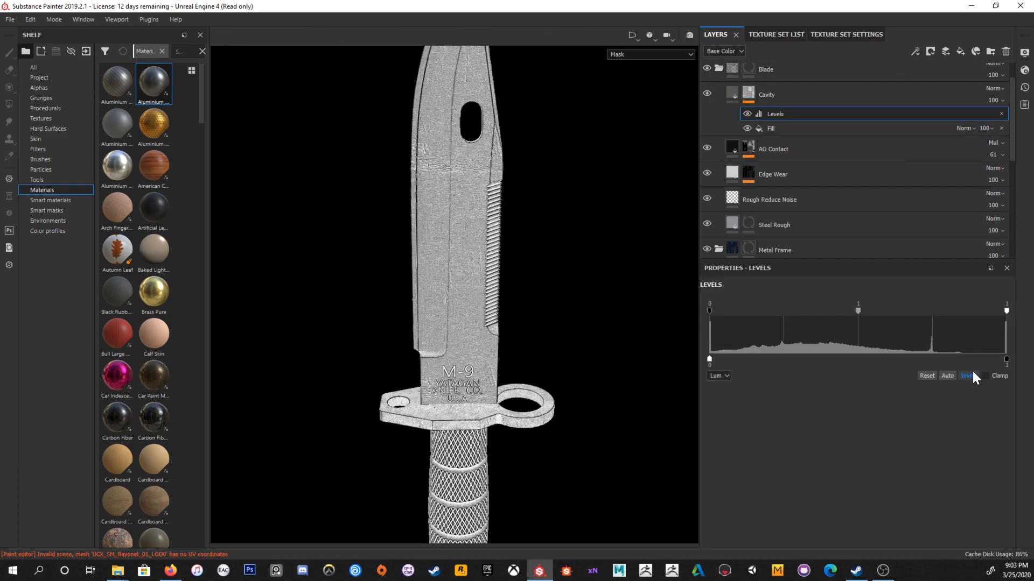
mouse_move(709, 311)
left_mouse_down()
mouse_move(781, 316)
mouse_move(704, 314)
left_mouse_up()
mouse_move(1007, 311)
left_mouse_down()
mouse_move(765, 314)
mouse_move(821, 317)
mouse_move(784, 318)
left_mouse_up()
scroll(516, 226, "up", 5)
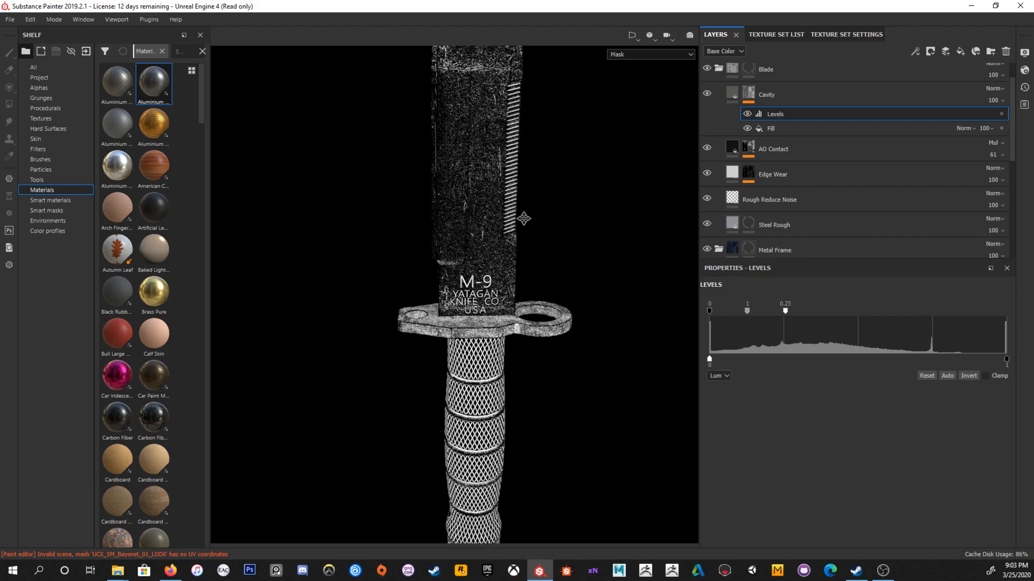
left_click_drag(495, 271, 422, 269, "alt")
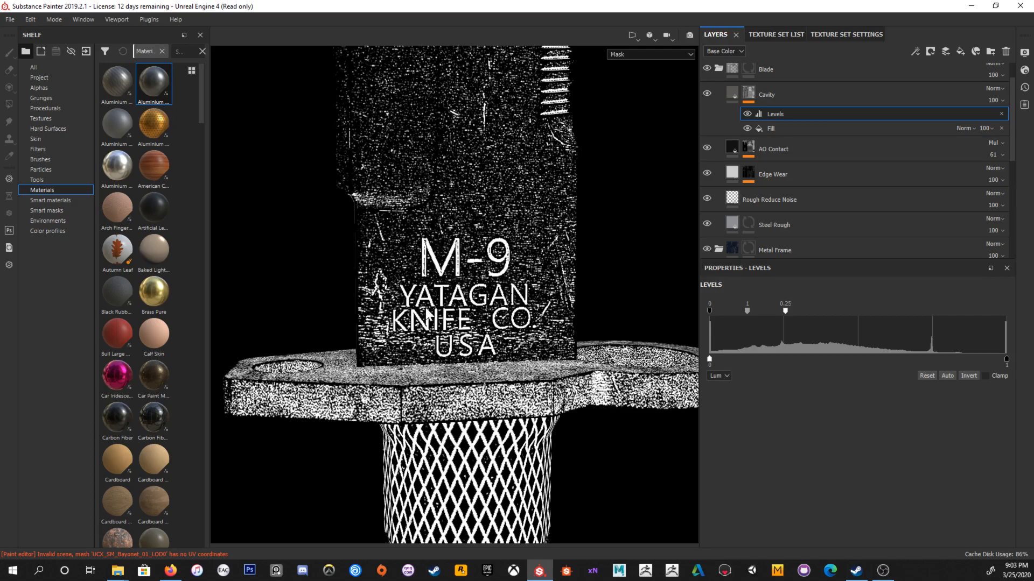
left_click_drag(588, 199, 518, 230, "alt")
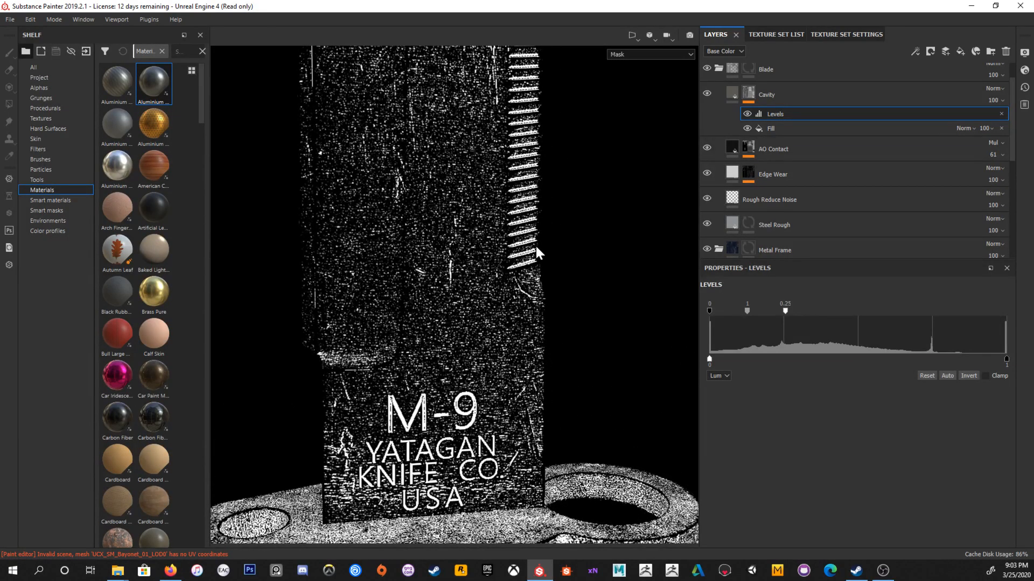
Step: View the base color channel alone and compare the lower blade with the Cavity layer hidden and shown
key("m")
left_click_drag(556, 261, 653, 88, "alt")
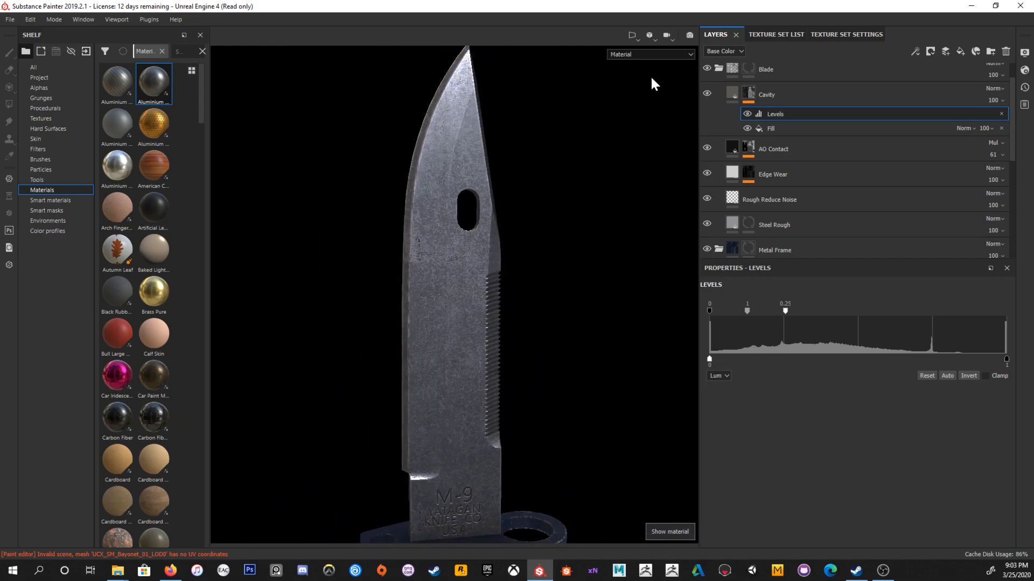
left_click(650, 54)
left_click(658, 88)
right_click_drag(637, 169, 560, 329, "alt")
middle_click_drag(560, 329, 607, 127, "alt")
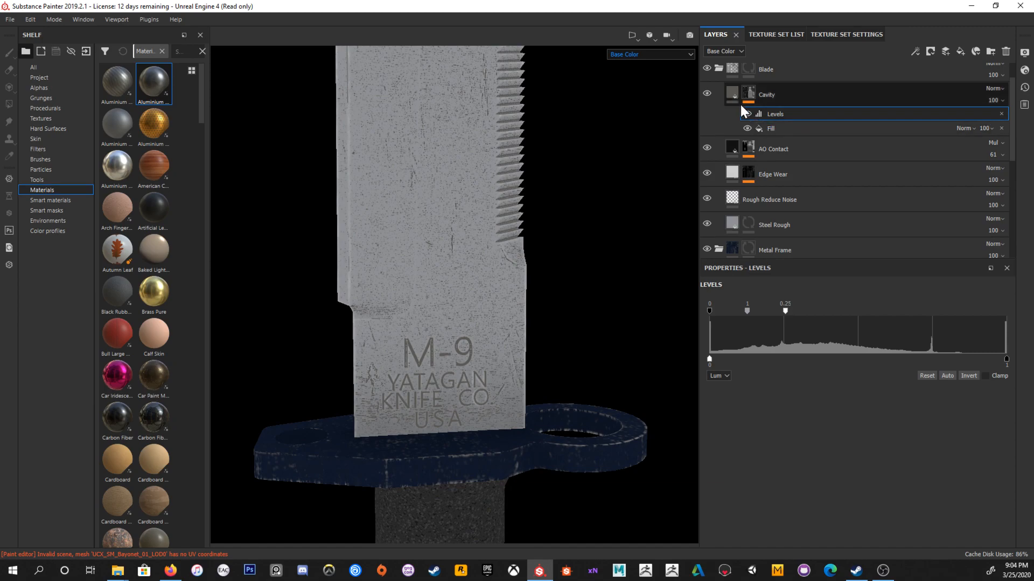
left_click(707, 94)
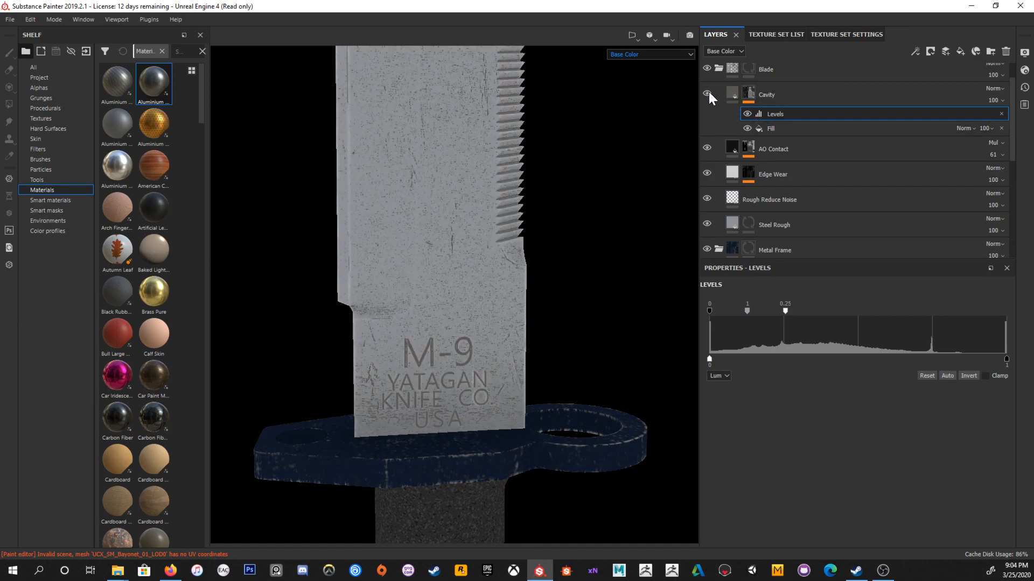
Step: Return to the full material view and compare the whole blade with the Cavity layer hidden and shown
key("m")
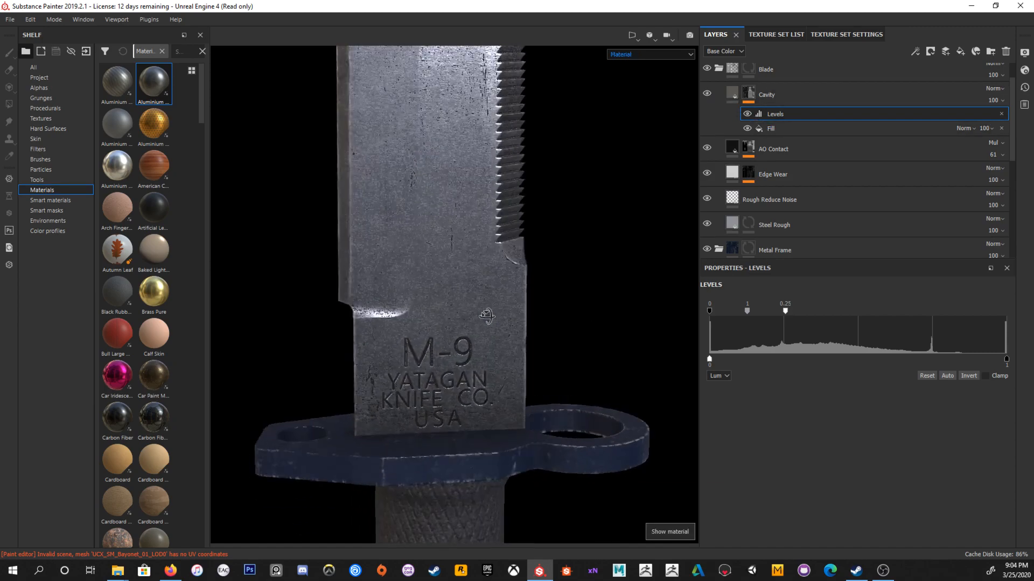
left_click_drag(540, 358, 510, 353, "alt")
right_click_drag(510, 353, 557, 291, "alt")
left_click_drag(556, 291, 534, 304, "alt")
right_click_drag(534, 304, 556, 405, "alt")
left_click_drag(556, 406, 535, 344, "alt")
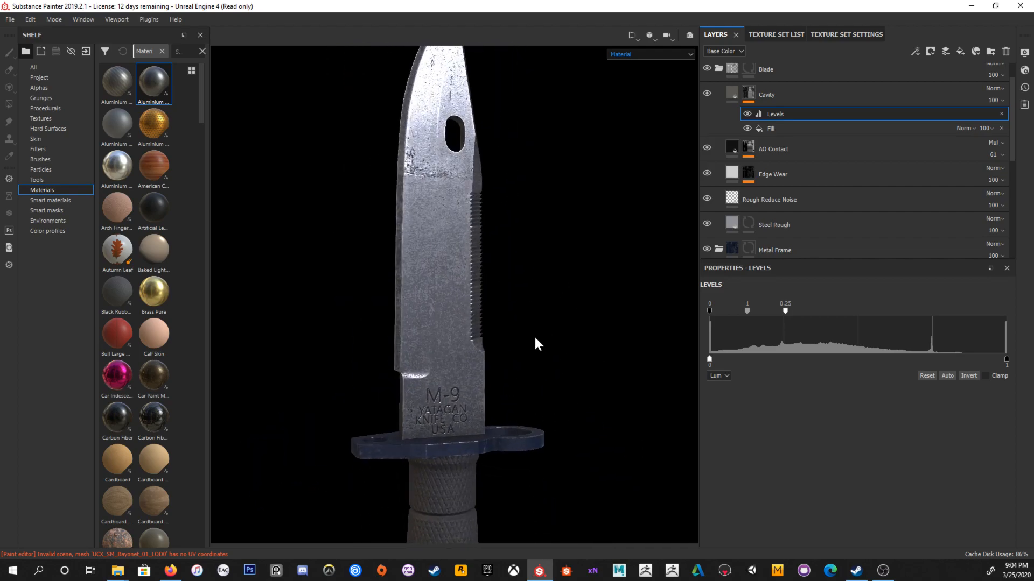
left_click(706, 93)
left_click(706, 93)
left_click(707, 93)
left_click(706, 93)
left_click_drag(478, 357, 485, 356, "alt")
middle_click_drag(485, 356, 497, 328, "alt")
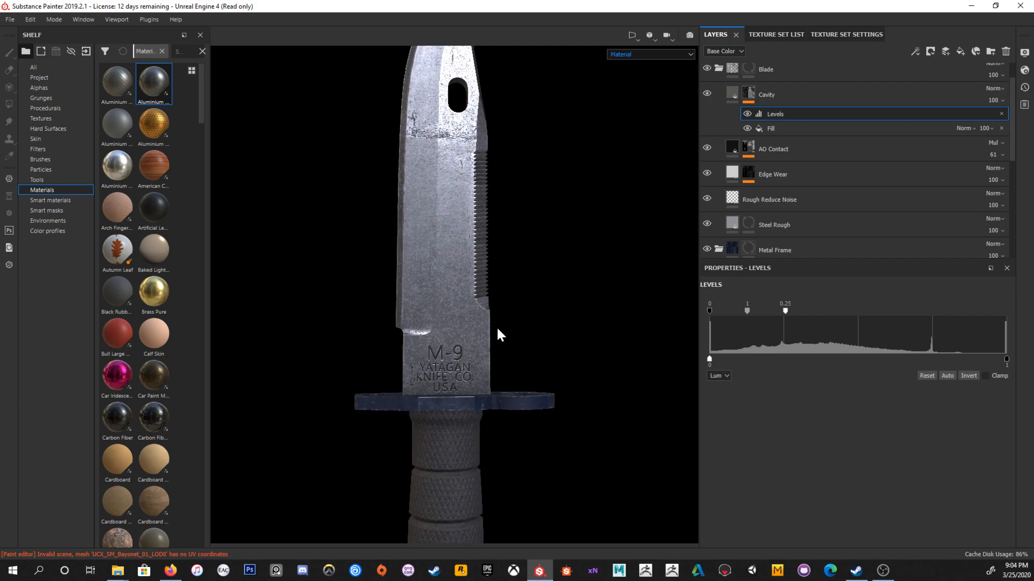
Step: Add a Blur filter on top of the Levels effect in the Cavity layer's mask
right_click_drag(448, 303, 504, 425, "alt")
middle_click_drag(520, 444, 533, 337, "alt")
right_click_drag(533, 337, 564, 320, "alt")
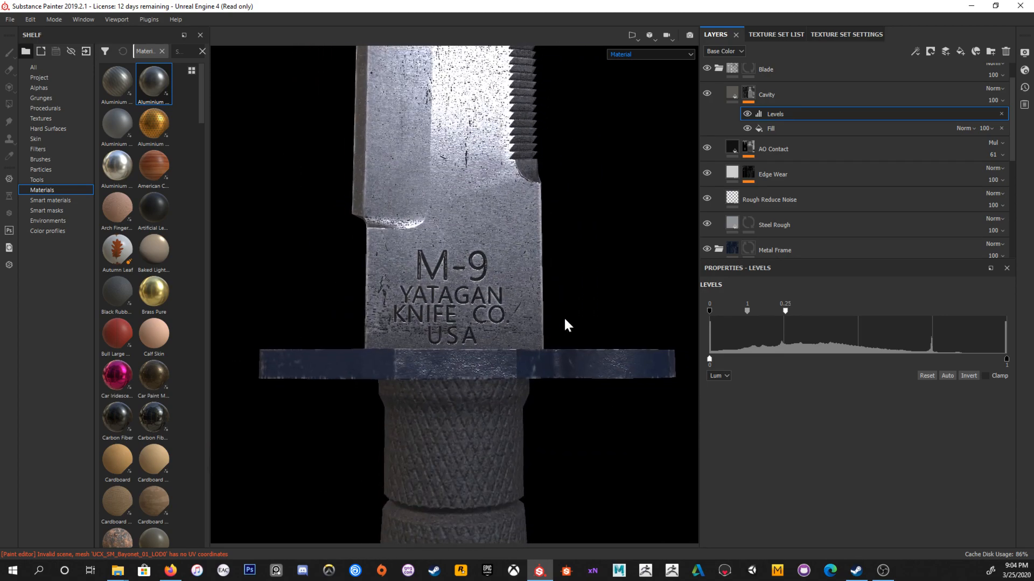
left_click_drag(565, 320, 557, 321, "alt")
middle_click_drag(557, 322, 535, 353, "alt")
left_click_drag(535, 354, 596, 308, "alt")
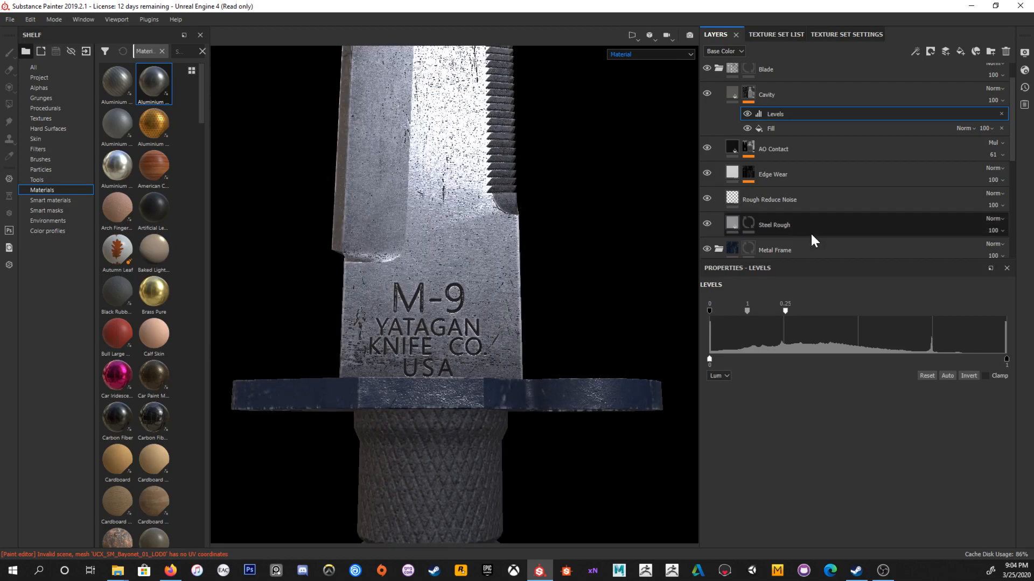
left_click(917, 50)
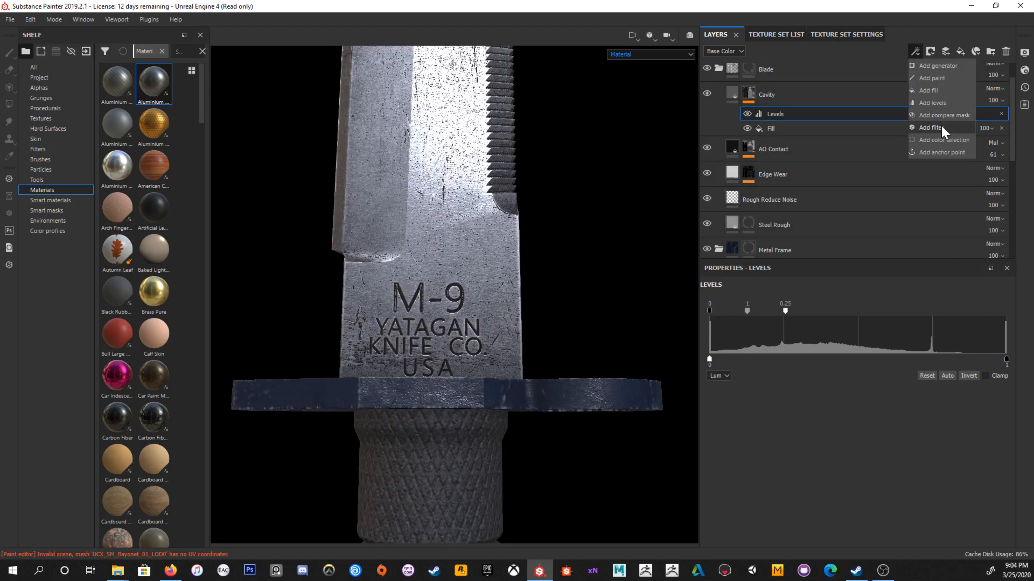
left_click(943, 124)
left_click(906, 313)
left_click(980, 341)
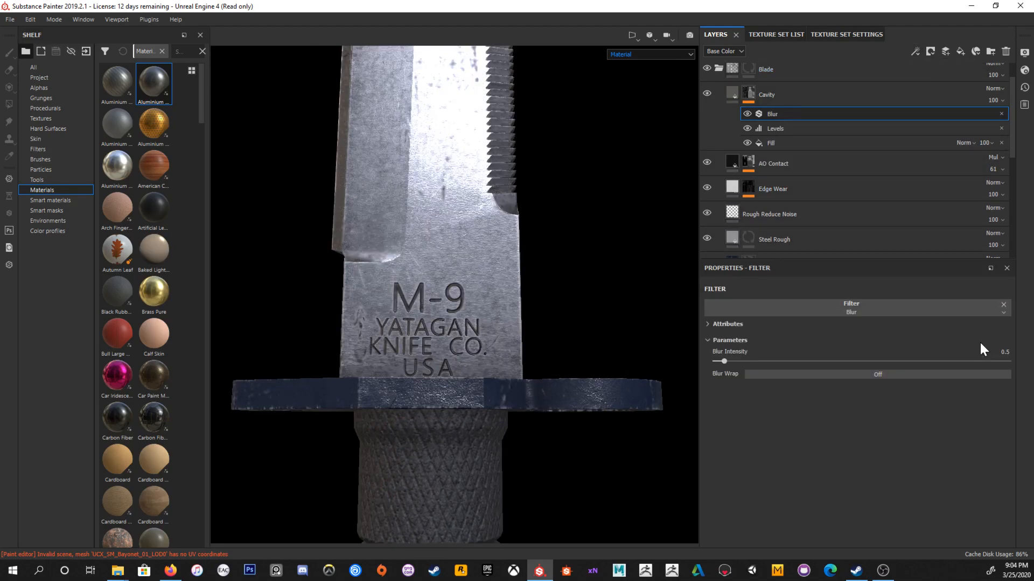
Step: Compare the blade with the Cavity layer hidden and shown, and set the mask's blur intensity to 0.41
left_click_drag(607, 299, 637, 331, "alt")
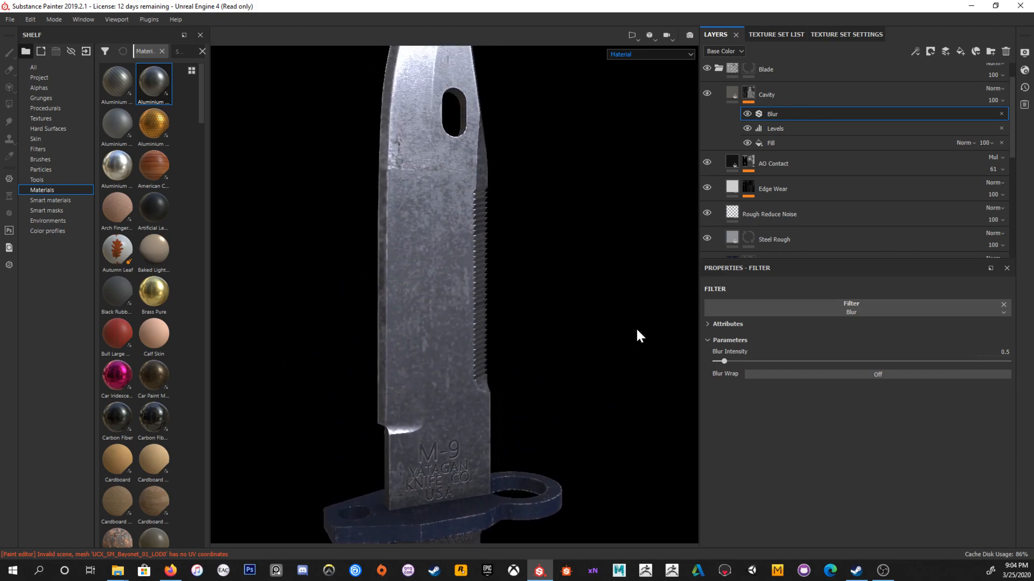
left_click(706, 93)
left_click(706, 92)
middle_click_drag(533, 311, 544, 226, "alt")
scroll(465, 374, "up", 5)
middle_click_drag(494, 380, 402, 235, "alt")
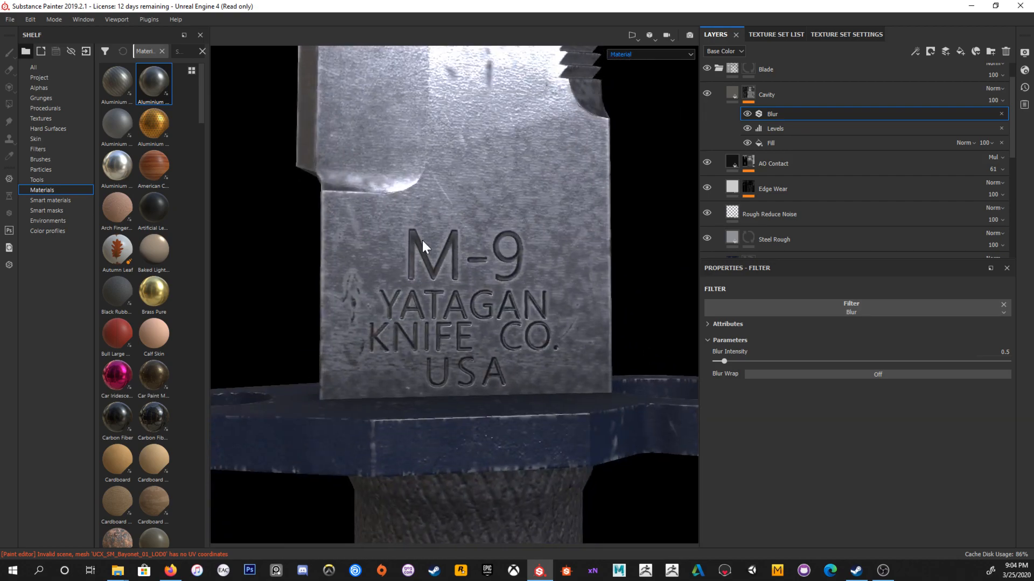
left_click_drag(719, 360, 724, 360)
scroll(566, 220, "down", 4)
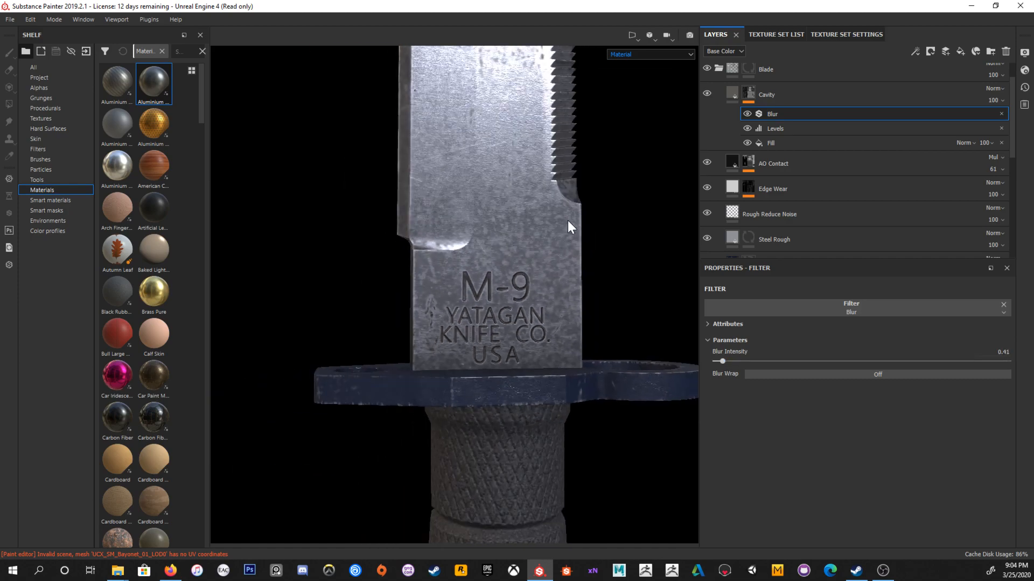
Step: Create a new folder inside the Blade folder and move the Cavity layer into it
left_click(722, 93)
left_click_drag(609, 193, 571, 198, "alt")
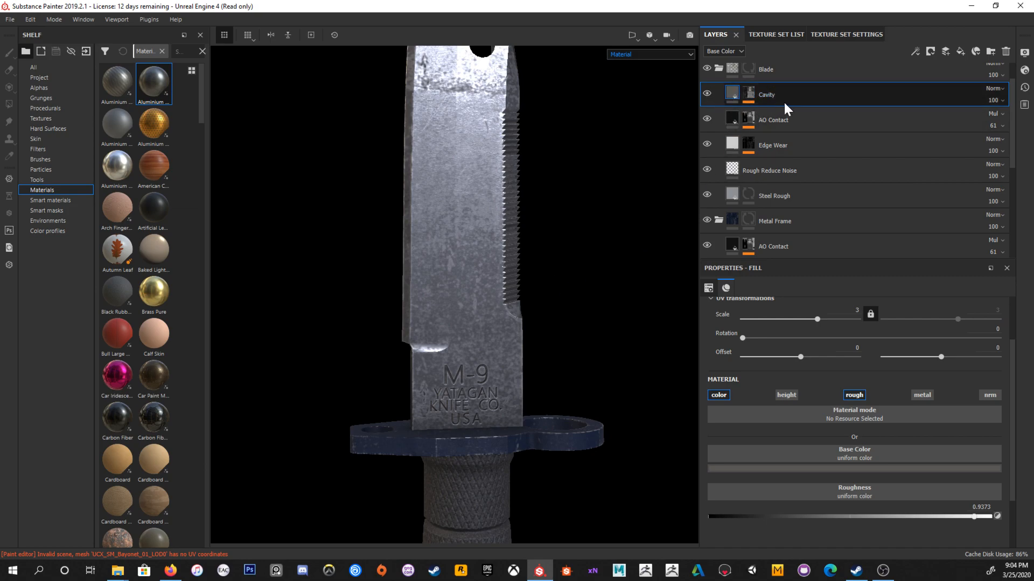
left_click(747, 93)
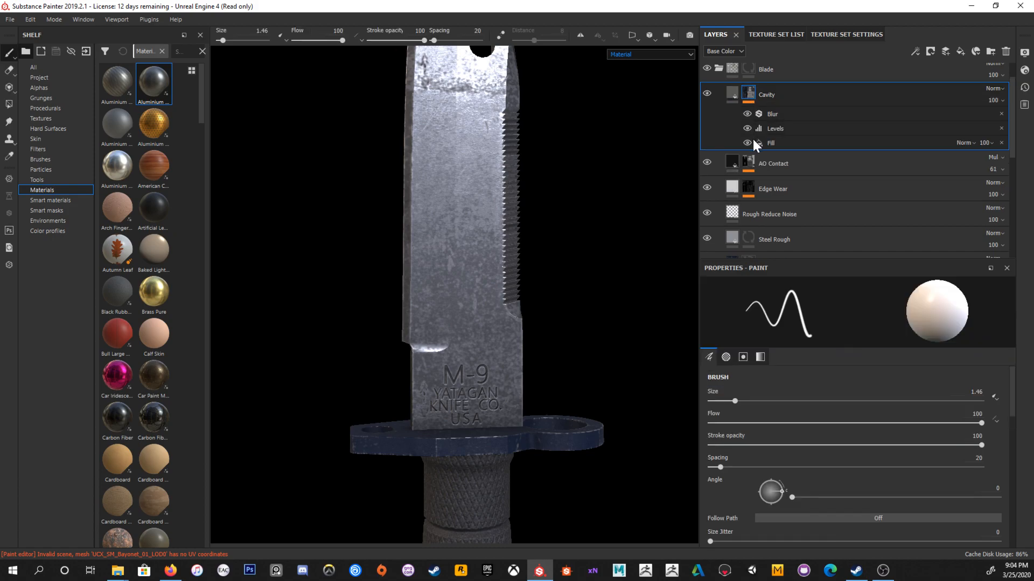
left_click(733, 92)
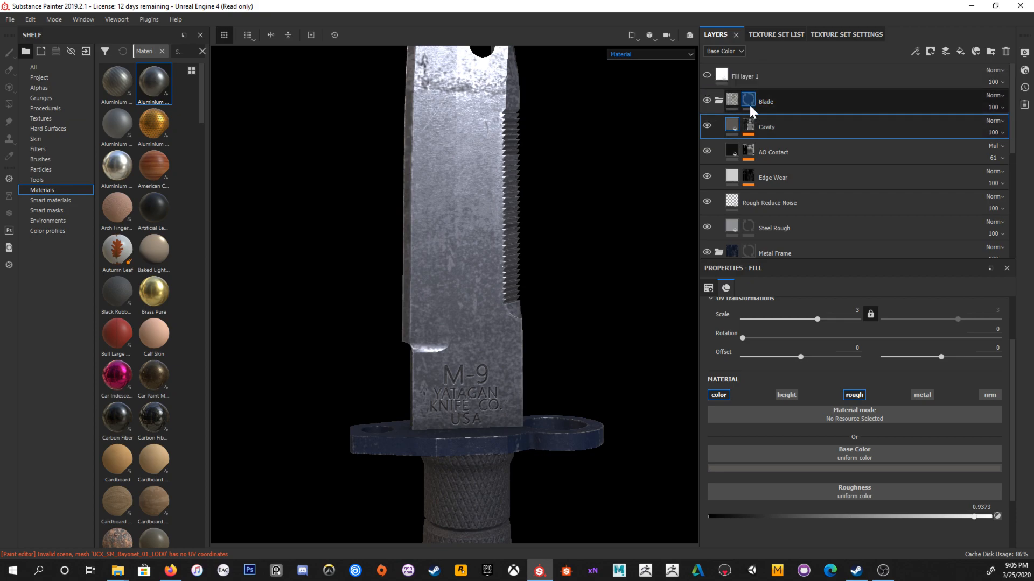
left_click(990, 51)
left_click_drag(796, 152, 784, 123)
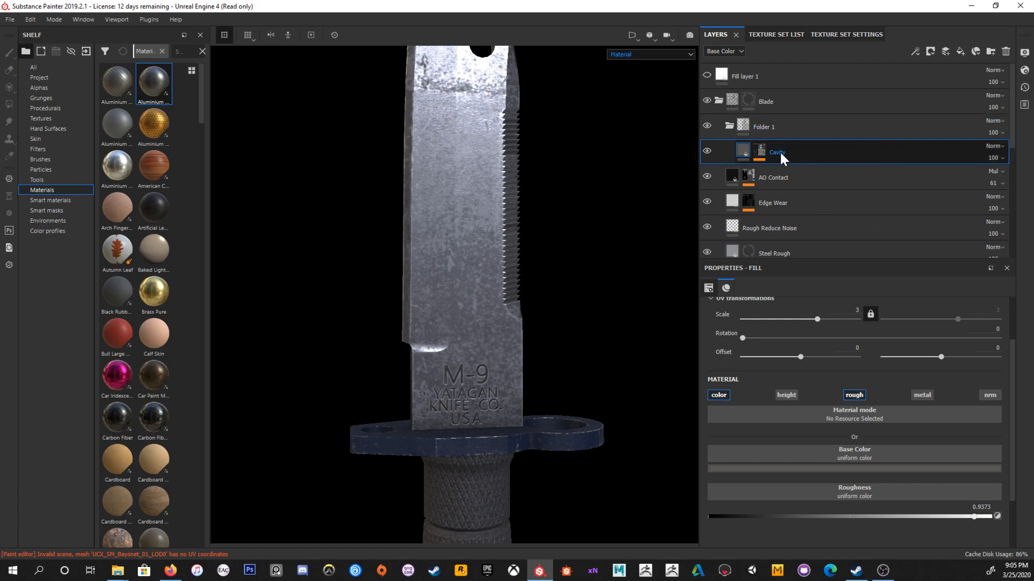
Step: Set the new folder's Base Color blending mode to Passthrough
left_click(755, 154)
left_click(762, 148)
left_click(990, 125)
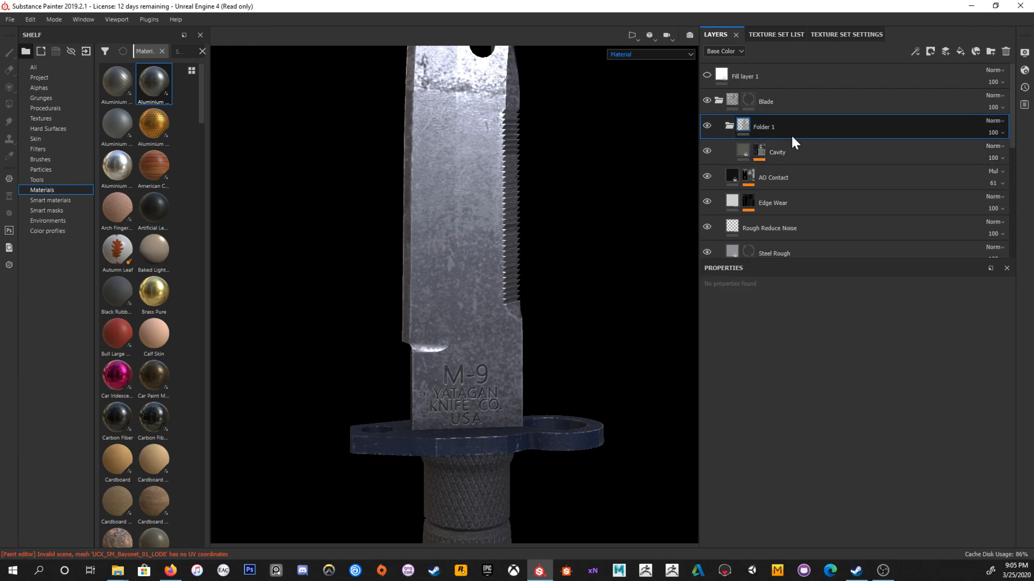
left_click(988, 121)
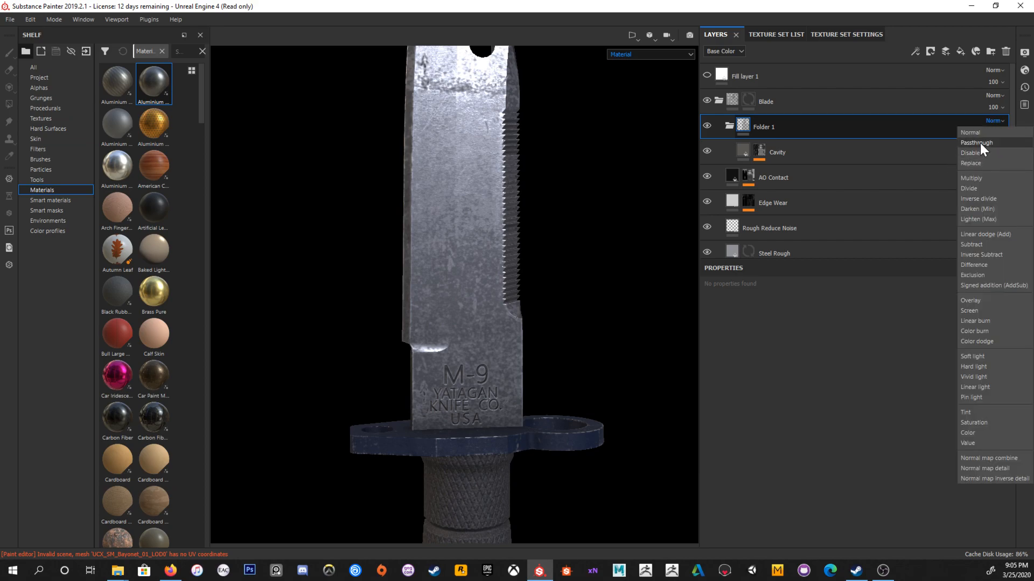
left_click(980, 143)
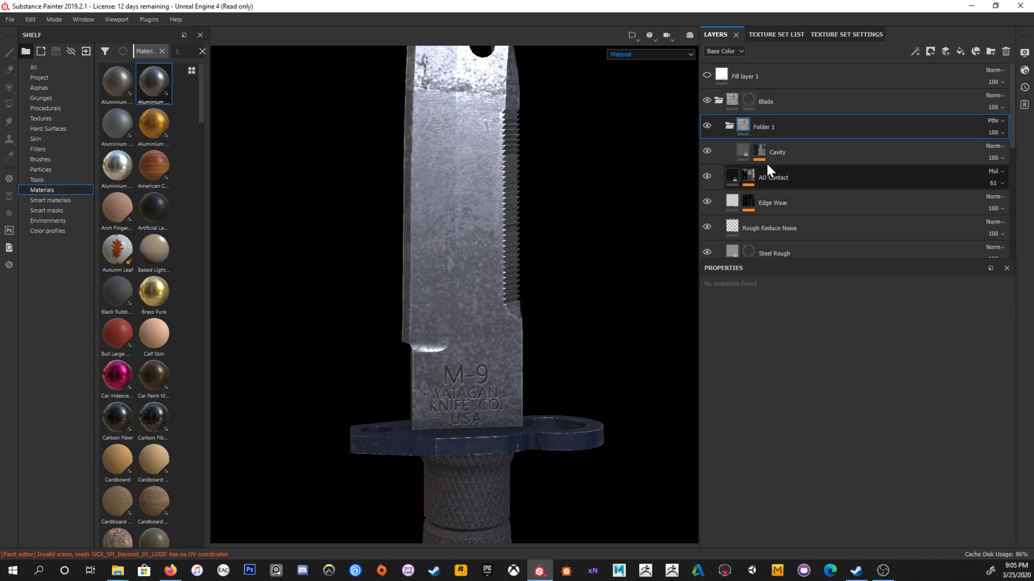
Step: Rename the folder containing the Cavity layer to Cavity Mask
double_click(767, 126)
type("Cavity")
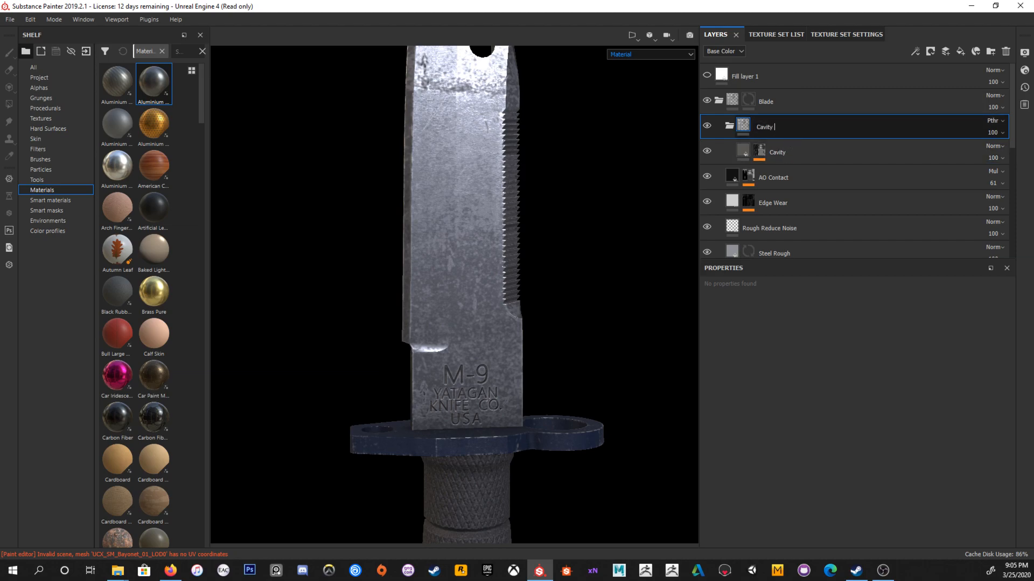
type(" Mas")
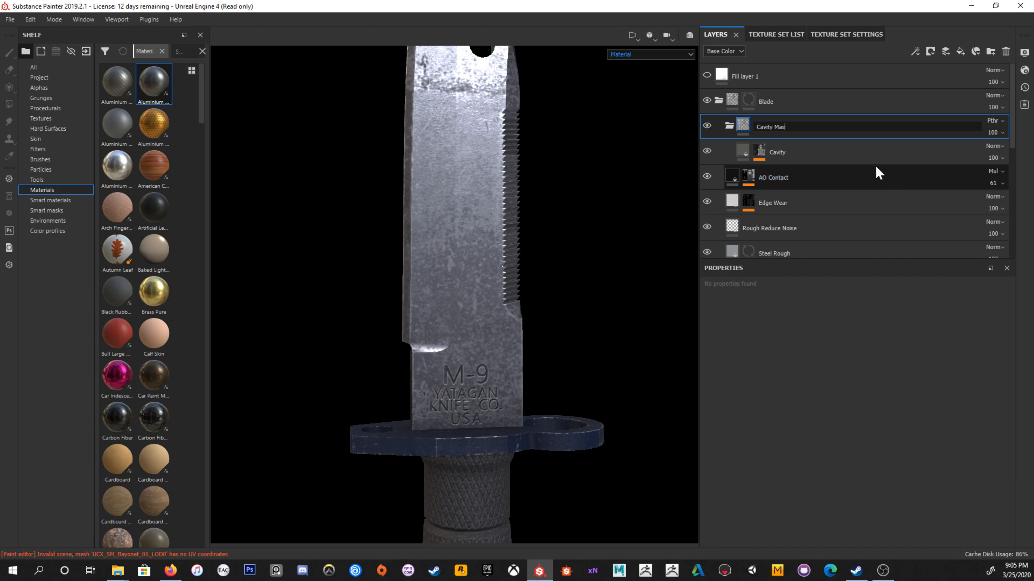
type("k")
key("Return")
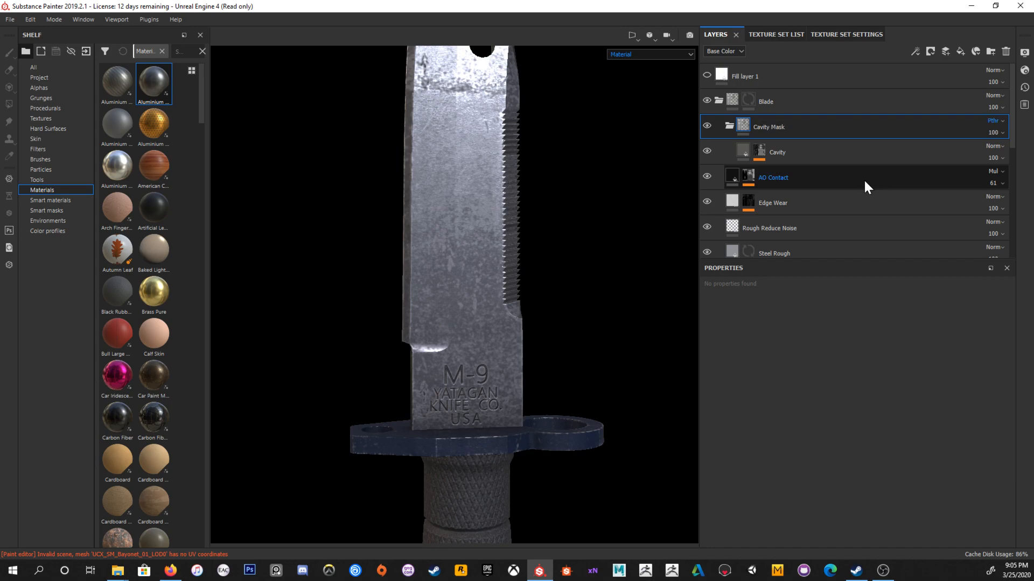
Step: Add a black mask to the Cavity Mask folder and put a paint effect on that mask
left_click(930, 55)
left_click(933, 76)
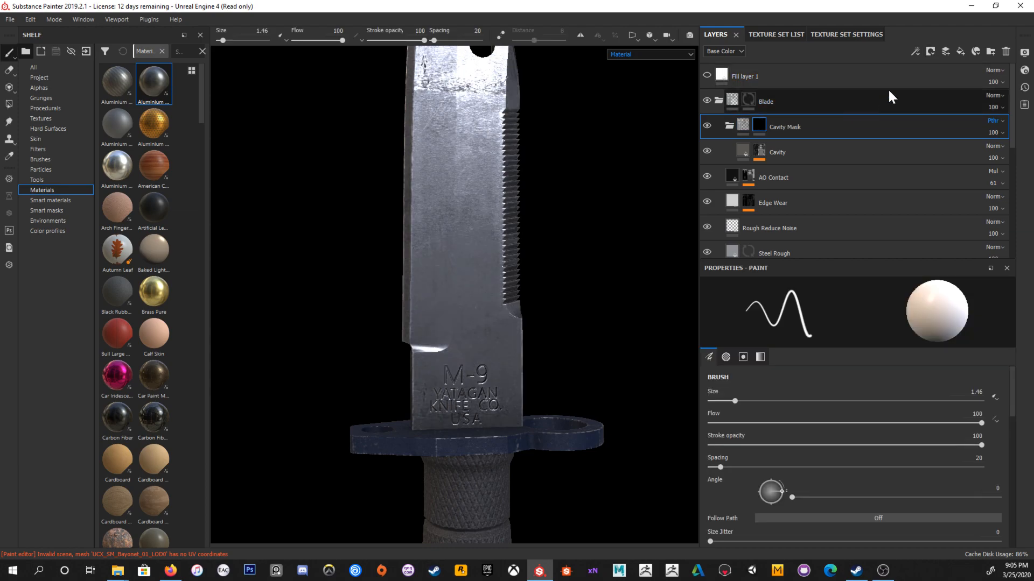
left_click(915, 51)
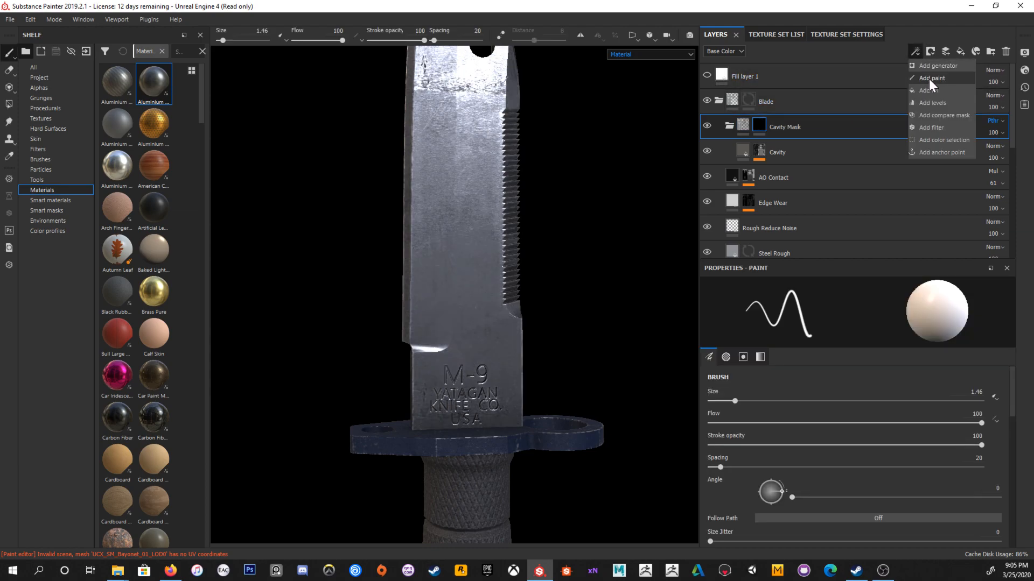
left_click(935, 80)
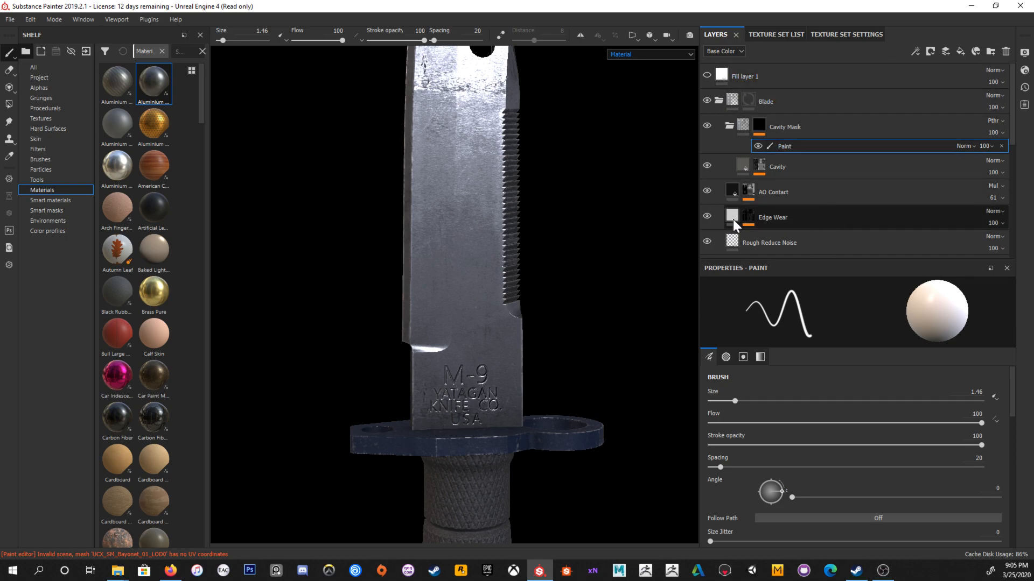
Step: Choose the standard Paint tool and enlarge the brush to size 3.68 for the engraved lettering near the guard
middle_click_drag(432, 254, 432, 205)
scroll(505, 241, "up", 3)
key("bracketright")
key("bracketright")
key("bracketright")
key("bracketright")
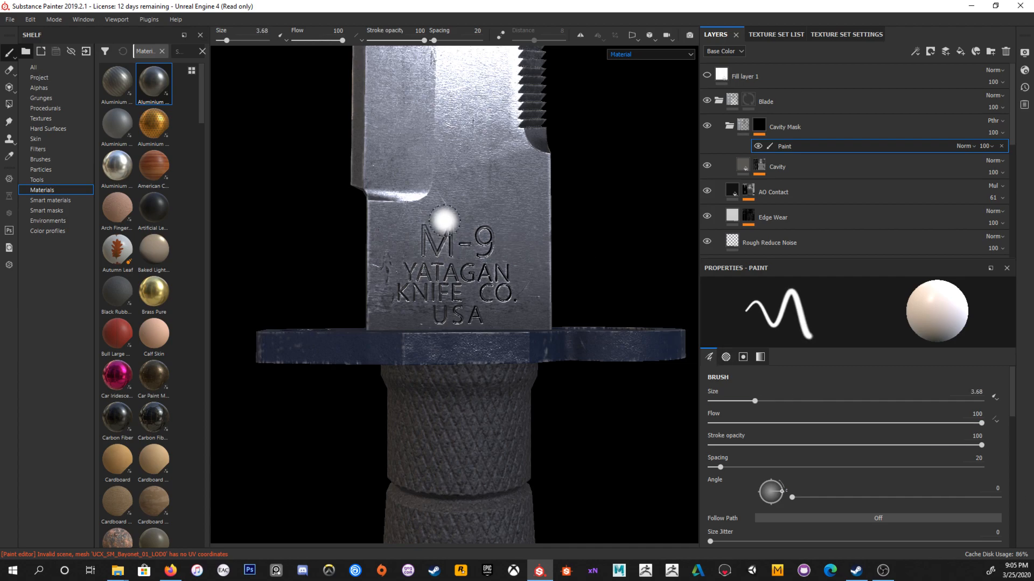
left_click_drag(445, 220, 437, 221, "alt")
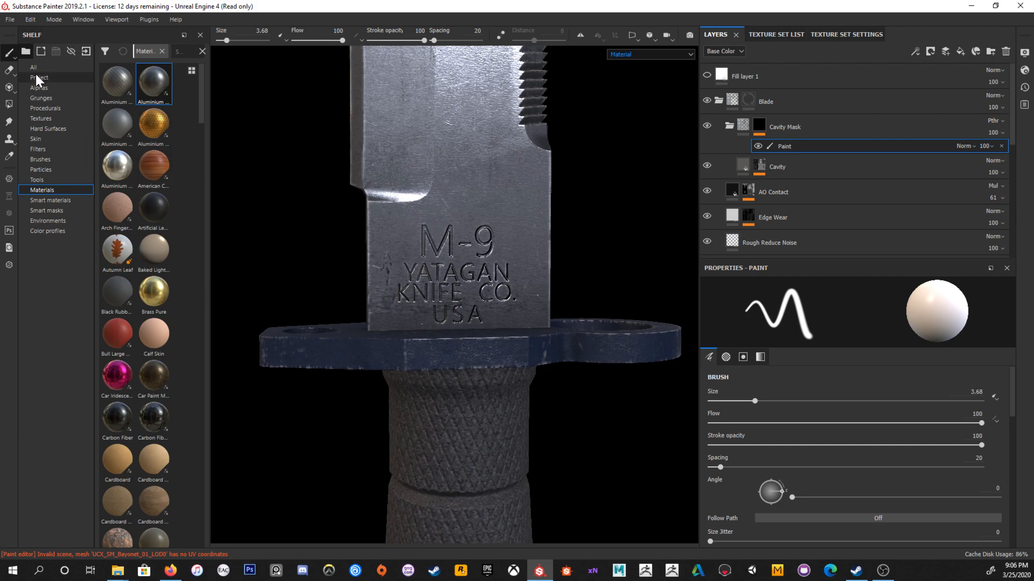
mouse_move(9, 52)
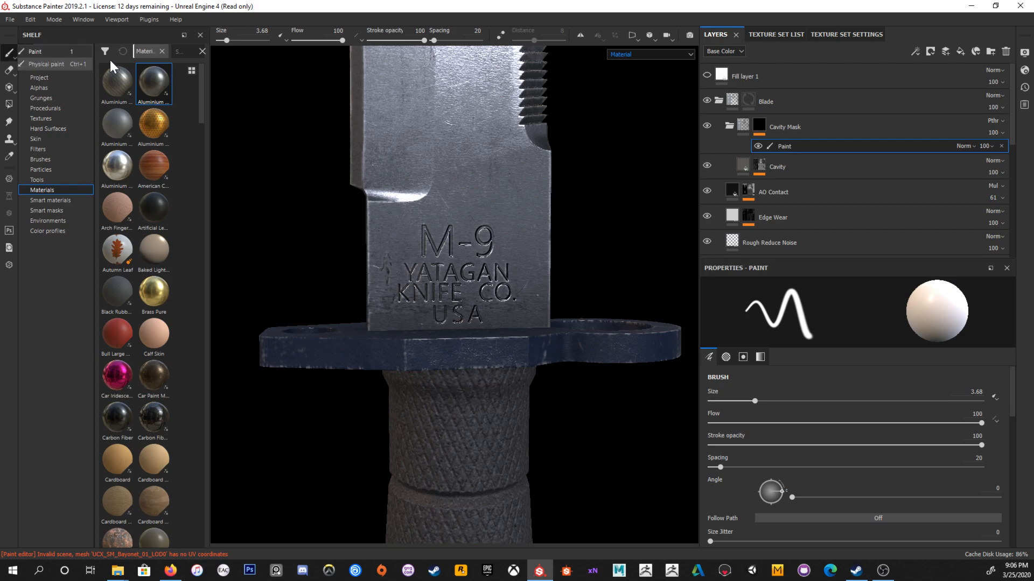
left_click(76, 54)
left_click_drag(517, 161, 491, 155, "alt")
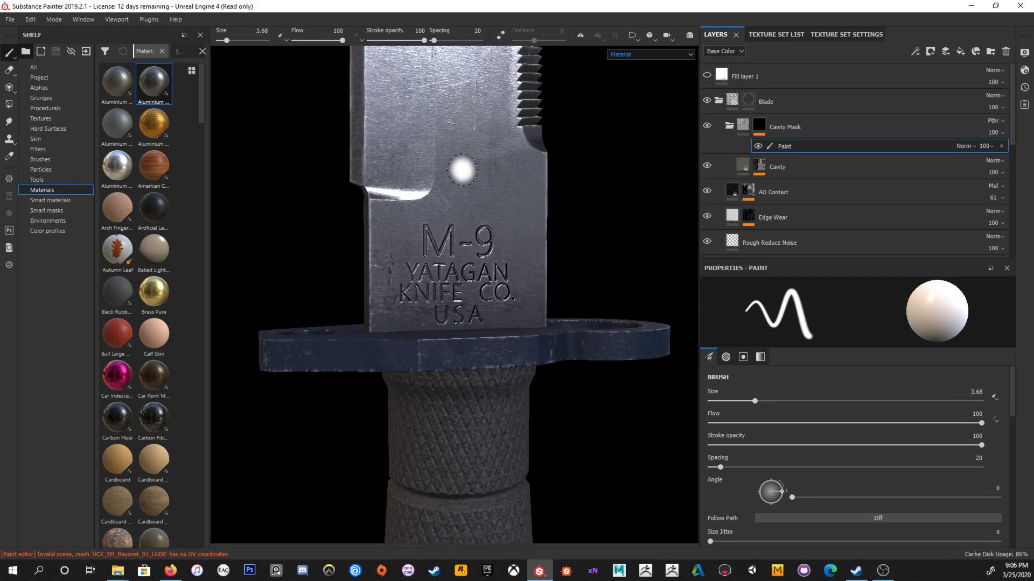
left_click_drag(485, 175, 471, 176, "alt")
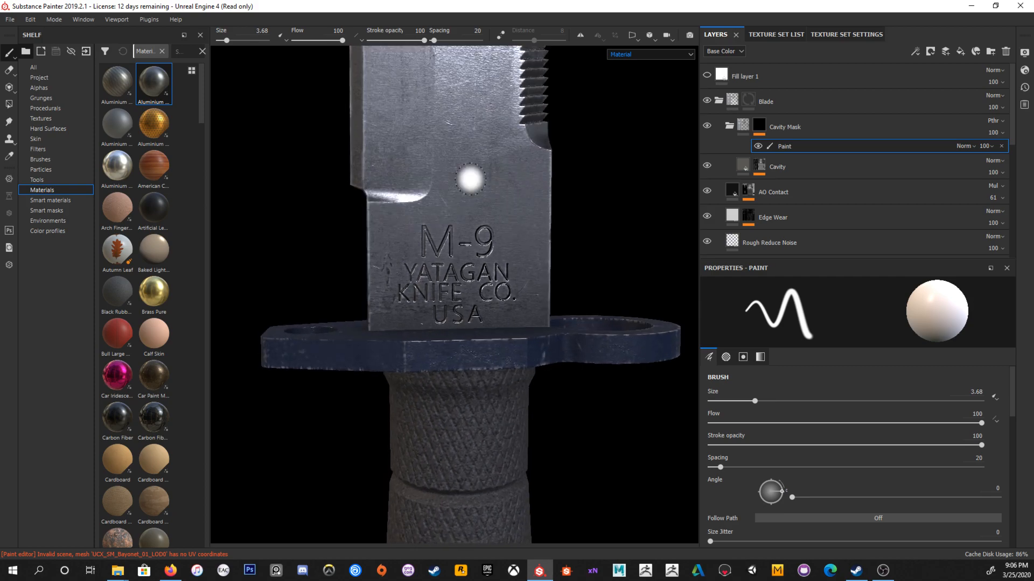
Step: Try the brush at size 10 with a hard edge and with a soft edge
mouse_move(445, 202)
right_mouse_down("ctrl")
mouse_move(523, 201)
mouse_move(452, 202)
mouse_move(484, 201)
mouse_move(474, 201)
right_mouse_up("ctrl")
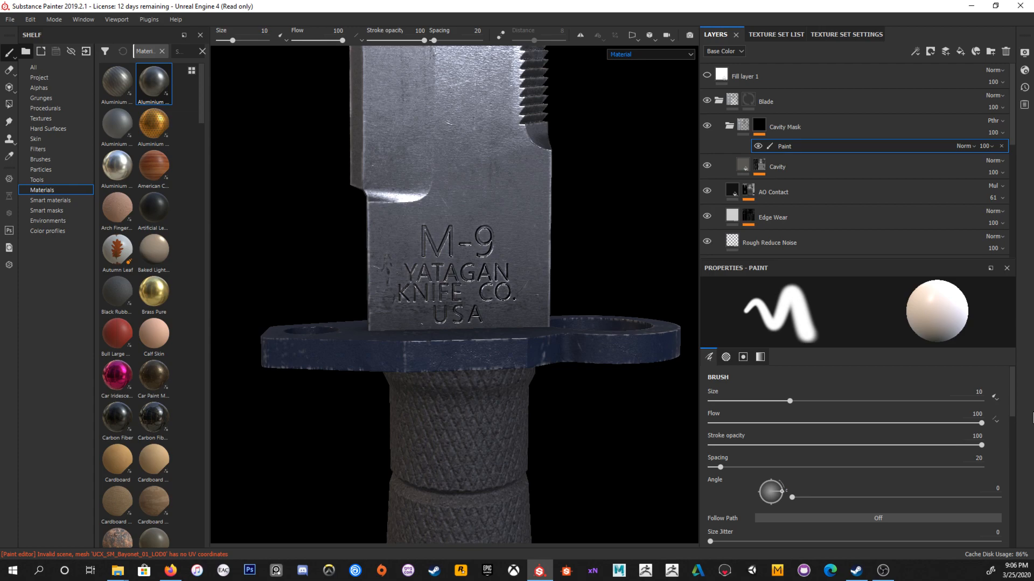
right_click(1030, 422)
left_click(456, 185)
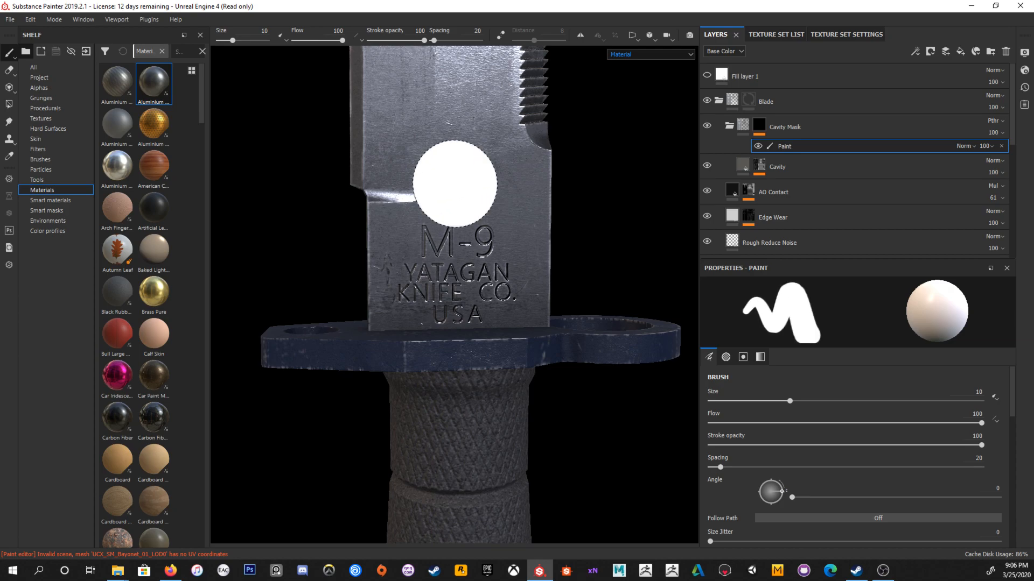
mouse_move(455, 184)
right_mouse_down("ctrl")
mouse_move(455, 157)
mouse_move(455, 189)
right_mouse_up("ctrl")
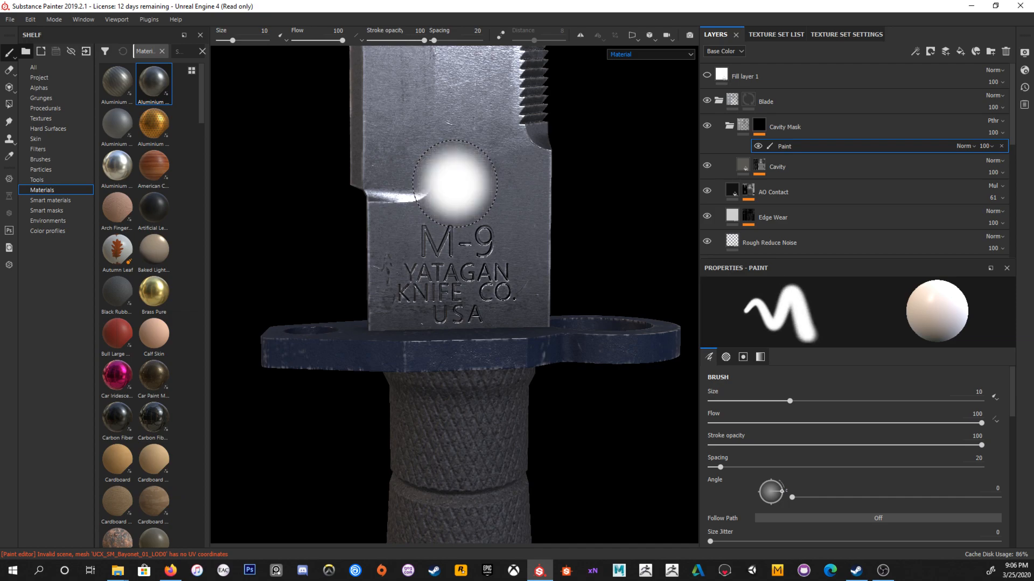
mouse_move(455, 184)
right_mouse_down("ctrl")
mouse_move(455, 156)
mouse_move(455, 178)
right_mouse_up("ctrl")
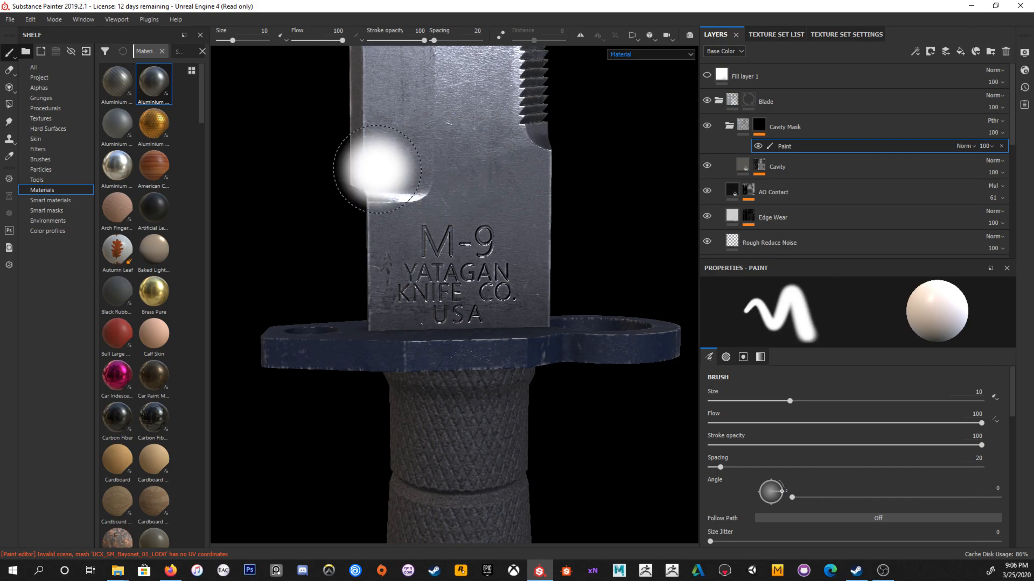
Step: Review the brush's alpha, stencil and grayscale settings in the viewport's brush popup
right_click(492, 214)
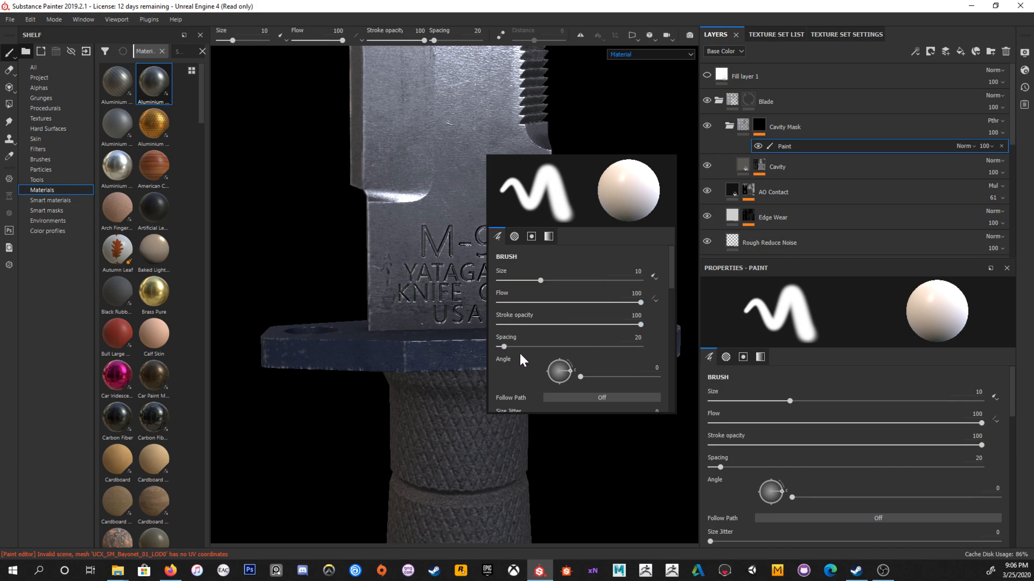
left_click(516, 240)
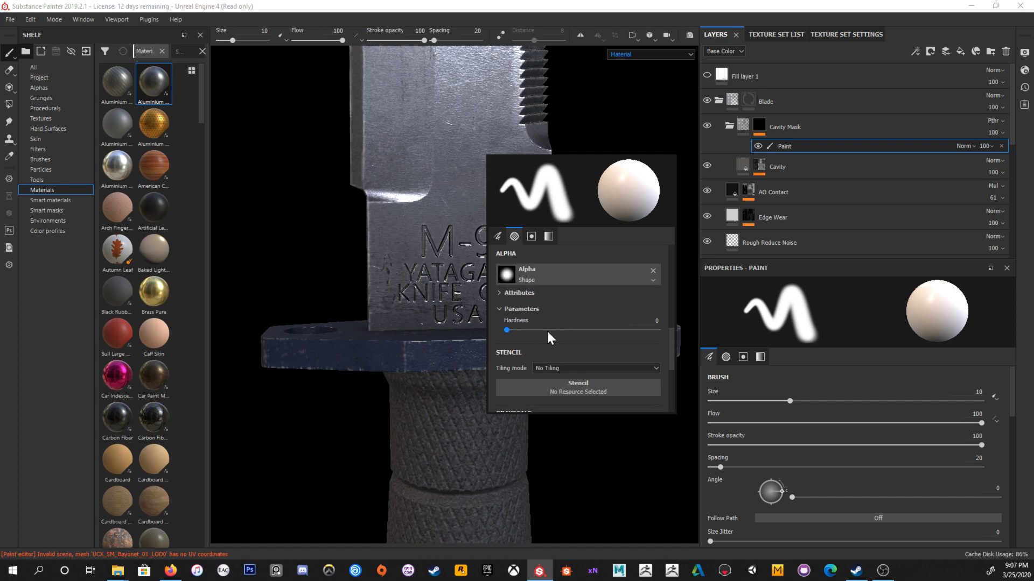
scroll(584, 315, "down", 1)
scroll(586, 316, "down", 2)
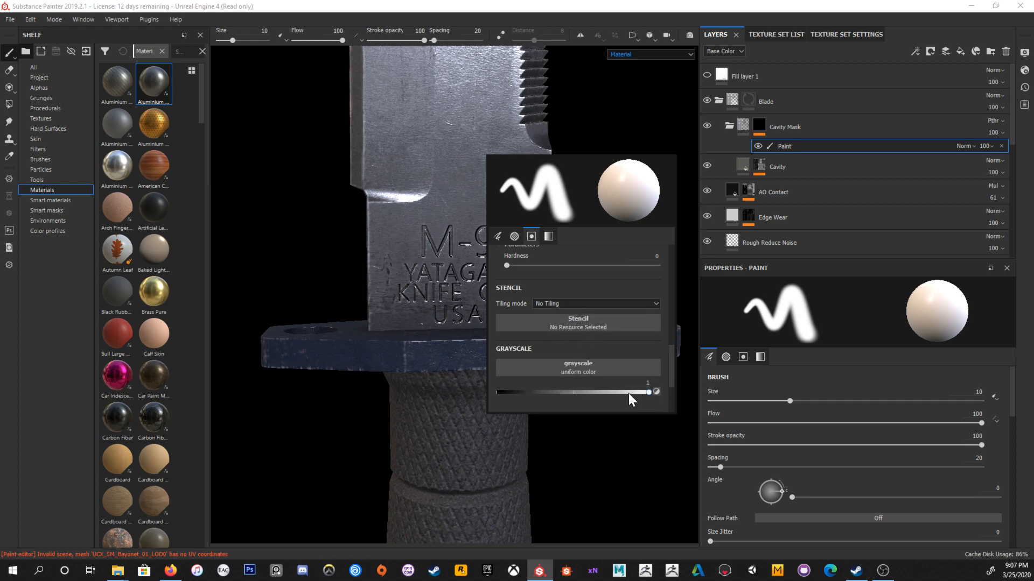
left_click(548, 239)
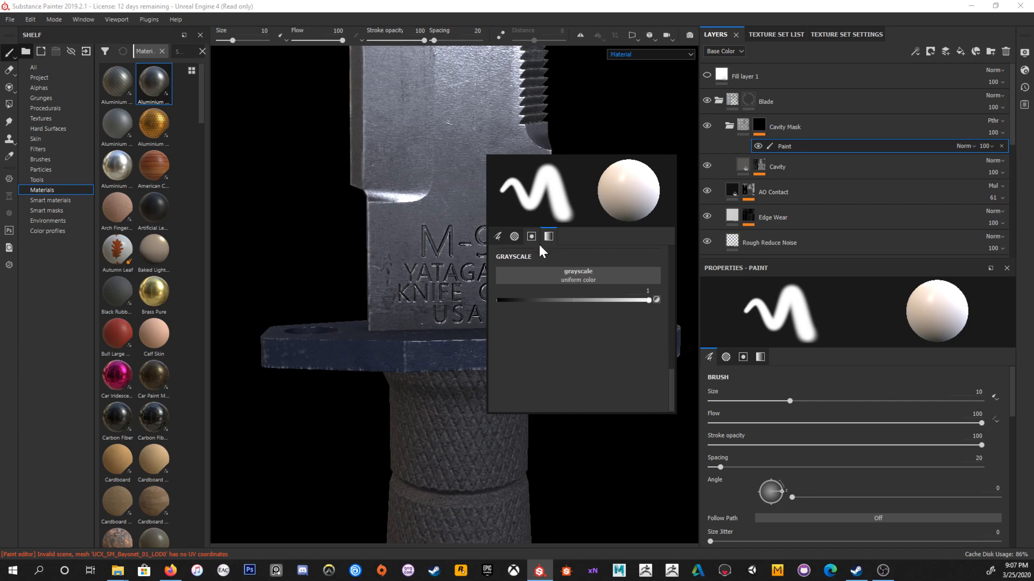
left_click(606, 279)
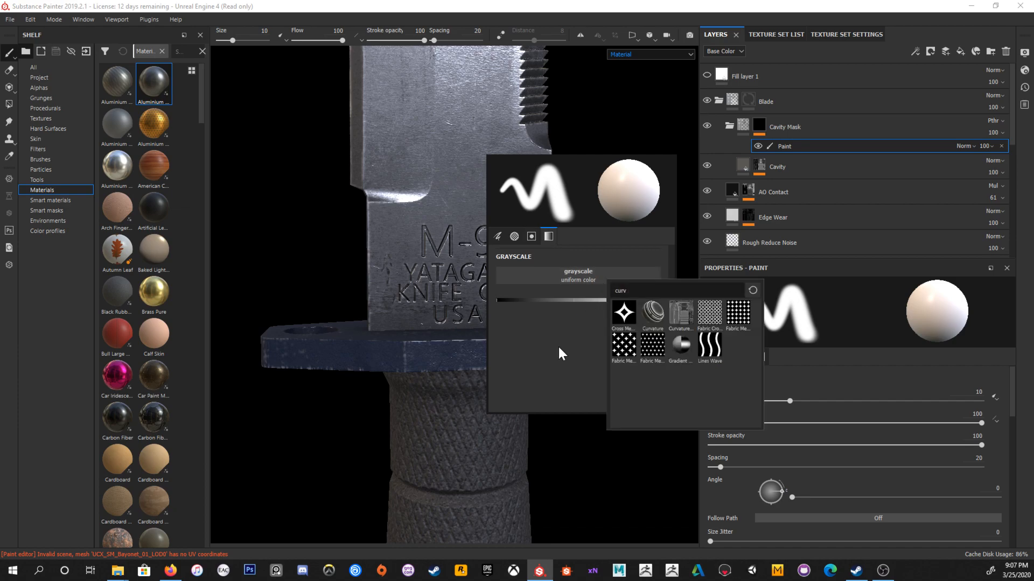
left_click(532, 236)
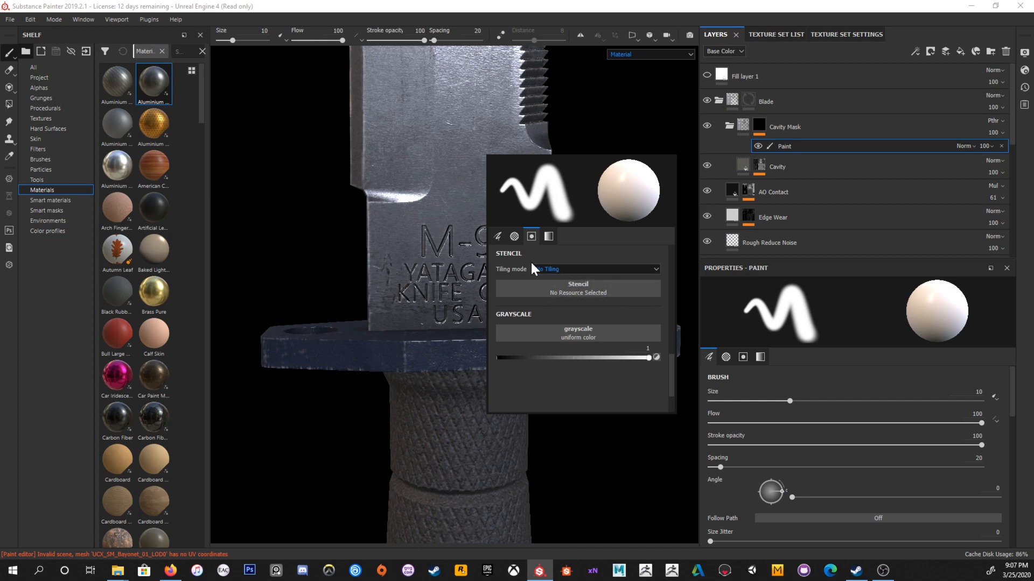
left_click(496, 238)
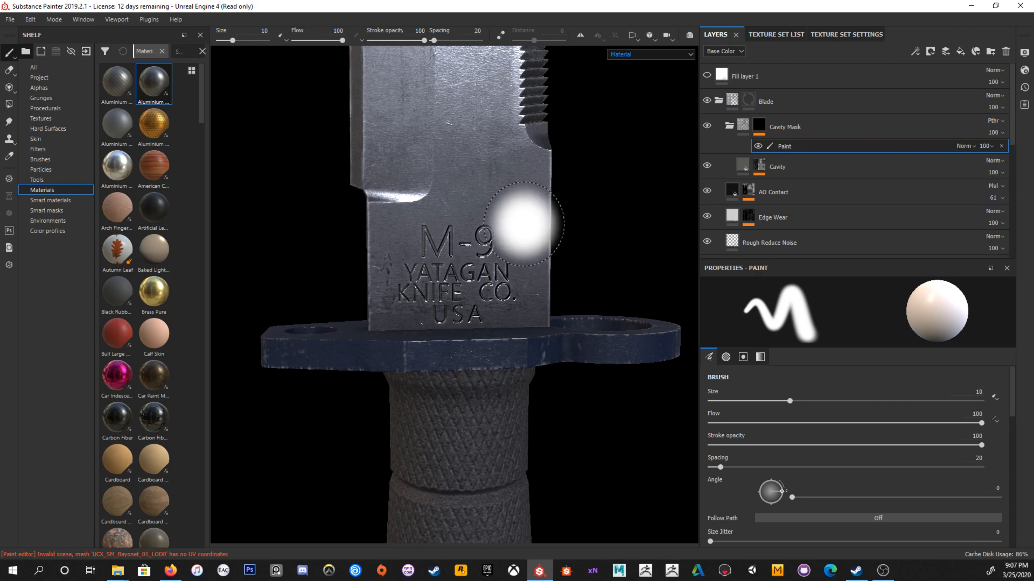
Step: Reduce the brush size to 8.07 and display only the Base Color channel in the viewport
right_click_drag(477, 232, 468, 232, "ctrl")
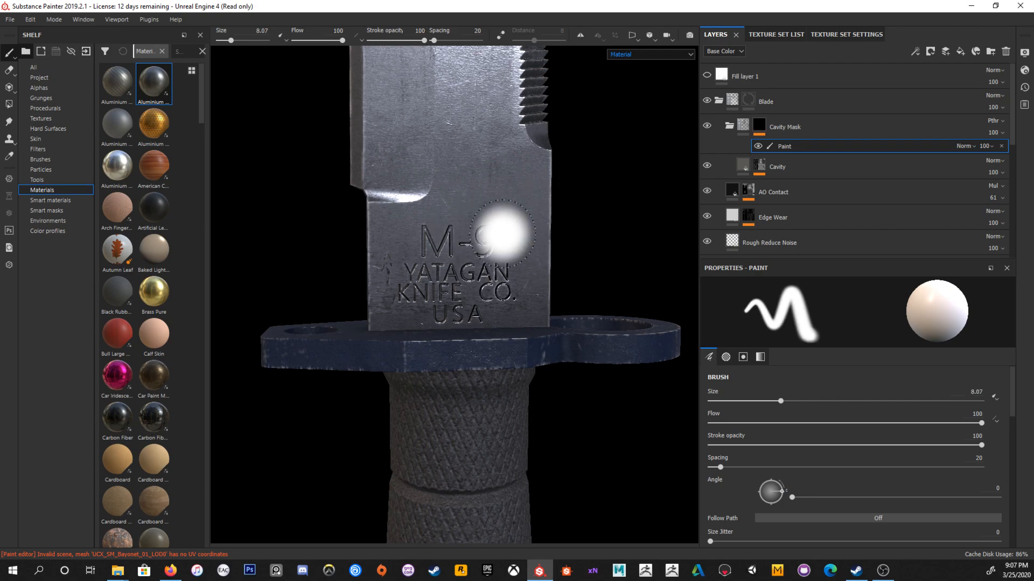
left_click(629, 54)
left_click(630, 87)
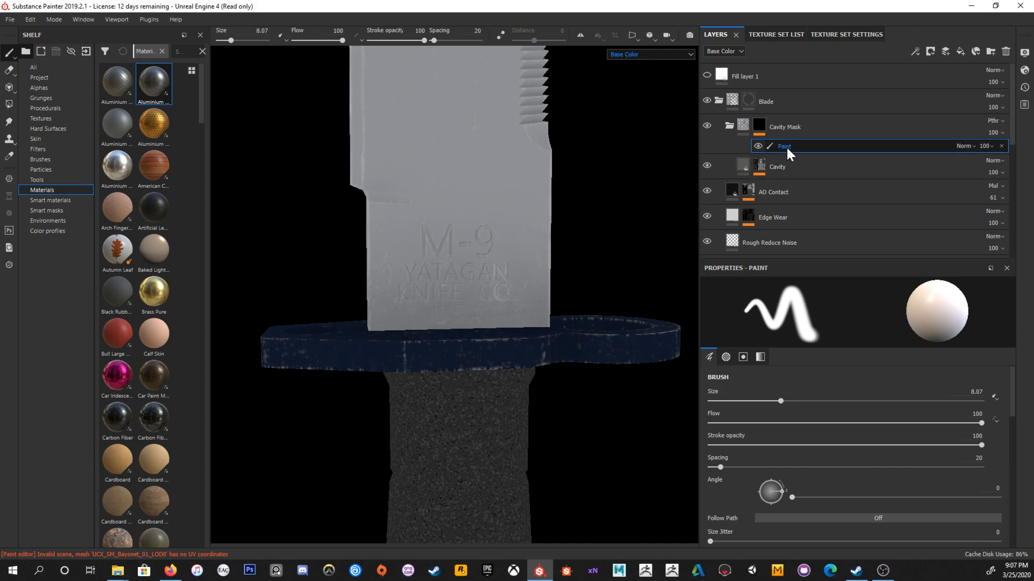
Step: Paint the cavity into the folder's mask over the M-9 YATAGAN KNIFE CO. engraving and reduce the brush size to 6.27
mouse_move(459, 250)
left_mouse_down()
mouse_move(438, 238)
mouse_move(441, 258)
mouse_move(426, 286)
mouse_move(408, 286)
mouse_move(503, 284)
mouse_move(465, 253)
mouse_move(499, 227)
mouse_move(410, 278)
left_mouse_up()
key("[")
left_click(1024, 574)
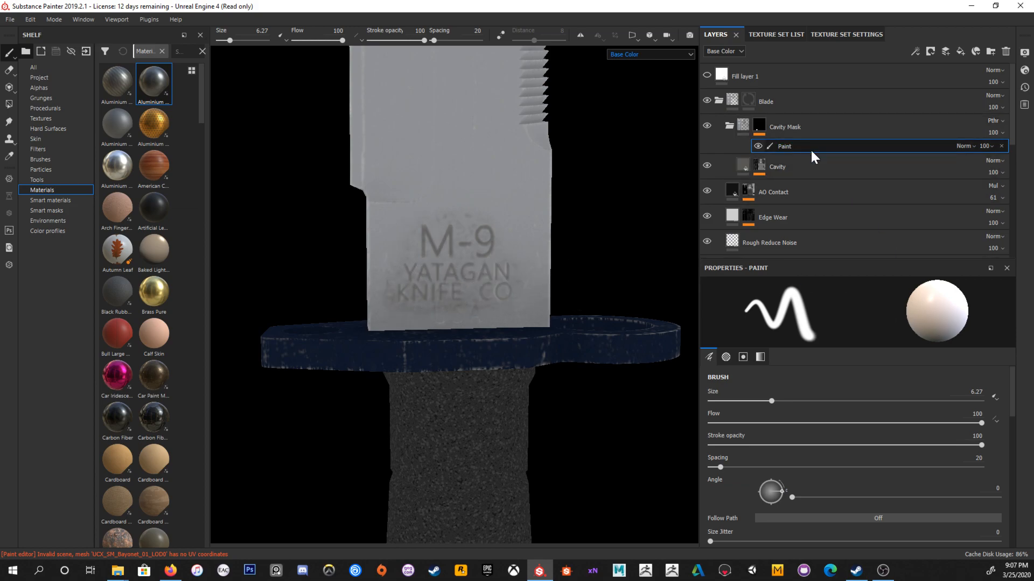
Step: Review the brush's jitter, alignment and grayscale settings
scroll(910, 451, "down", 5)
scroll(918, 454, "down", 3)
scroll(910, 455, "up", 3)
scroll(860, 478, "up", 5)
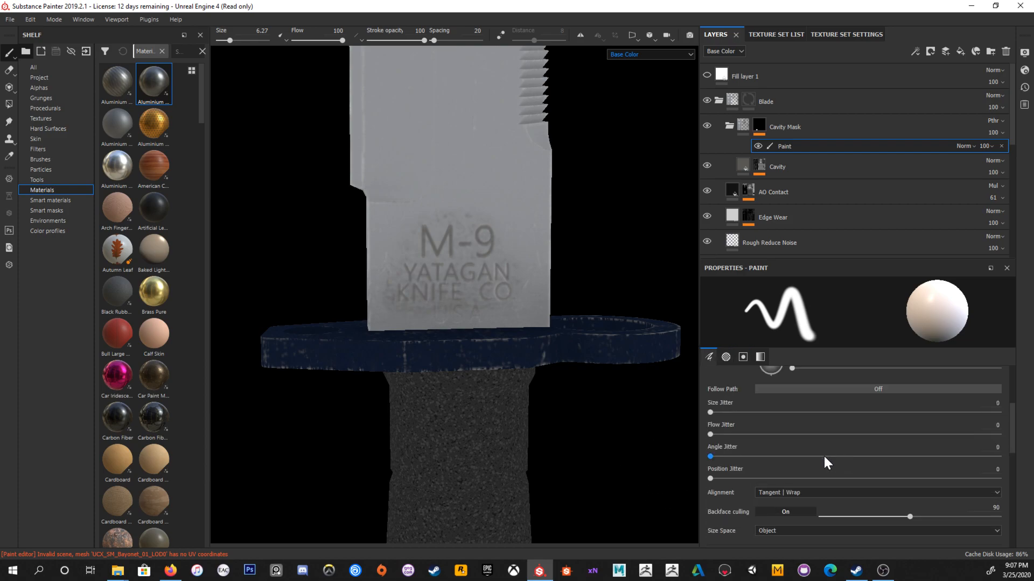
right_click(493, 233)
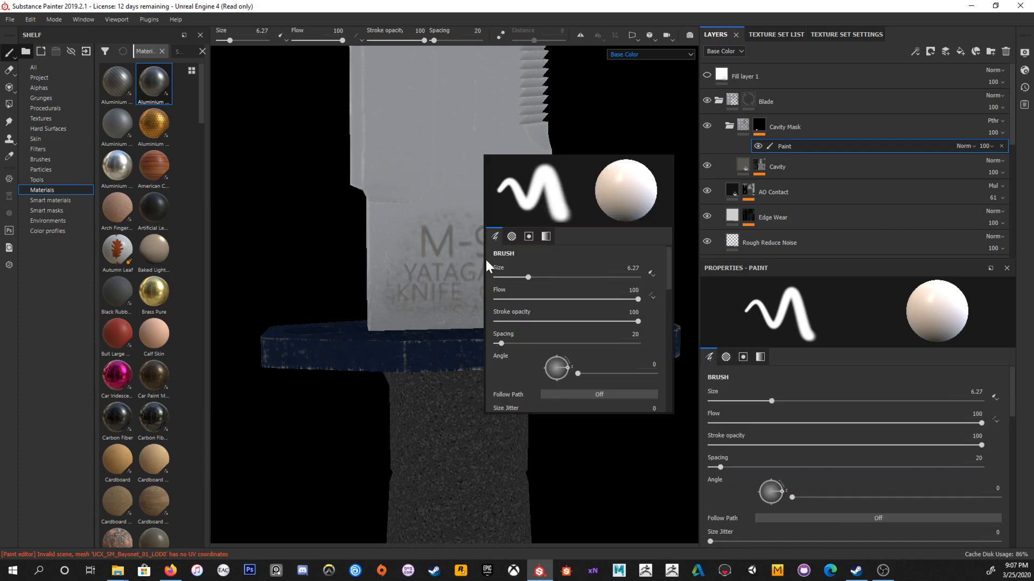
left_click(544, 238)
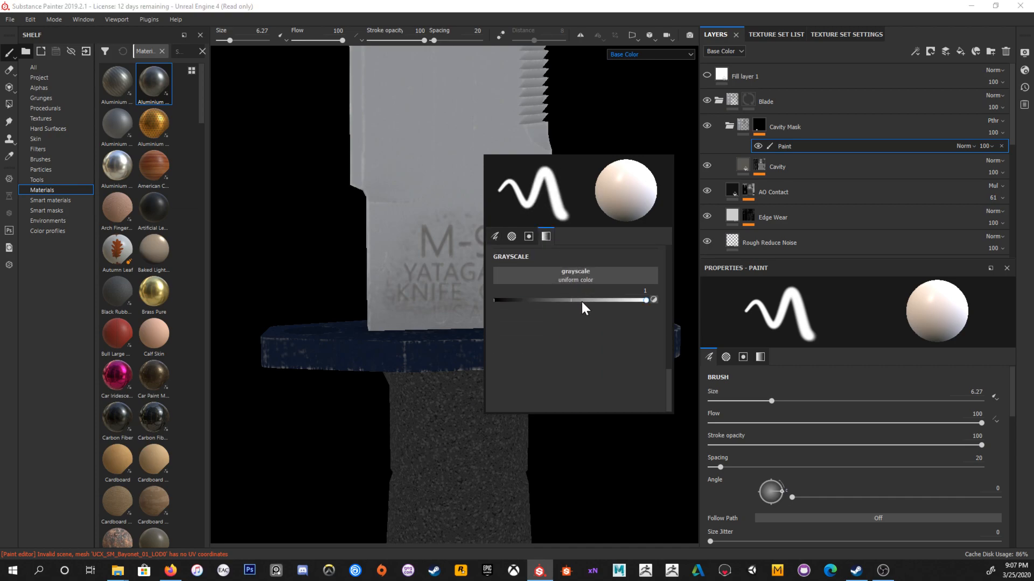
Step: Paint the cavity into the folder's mask along the blade's serrated spine and around the oval slot
left_click_drag(554, 286, 587, 270, "alt")
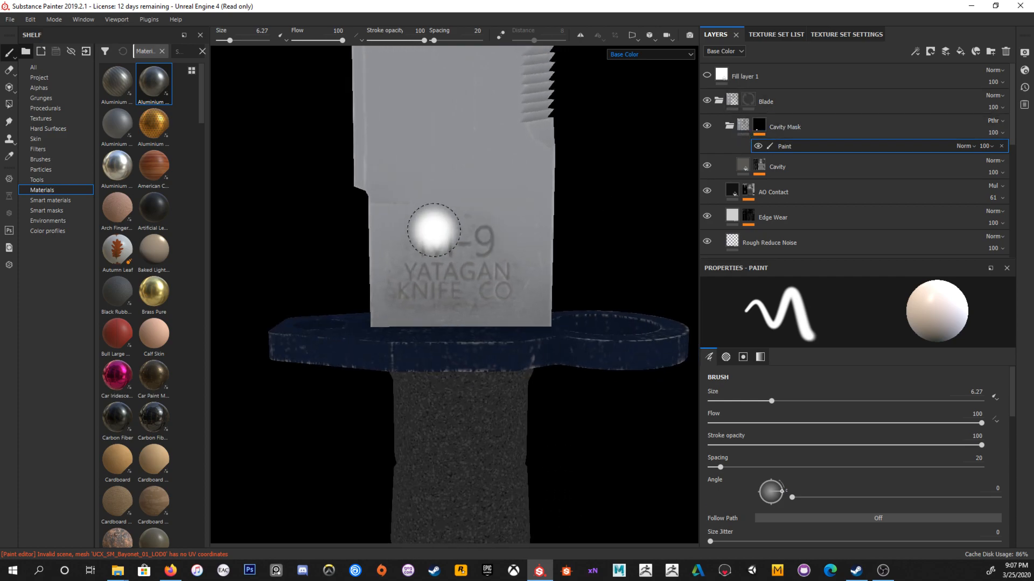
mouse_move(478, 218)
left_mouse_down("alt")
mouse_move(521, 273)
mouse_move(450, 275)
mouse_move(443, 287)
left_mouse_up("alt")
middle_click_drag(506, 272, 475, 376, "alt")
left_click_drag(464, 307, 477, 134)
middle_click_drag(477, 133, 455, 308, "alt")
mouse_move(453, 322)
left_mouse_down()
mouse_move(450, 155)
mouse_move(406, 293)
mouse_move(461, 161)
left_mouse_up()
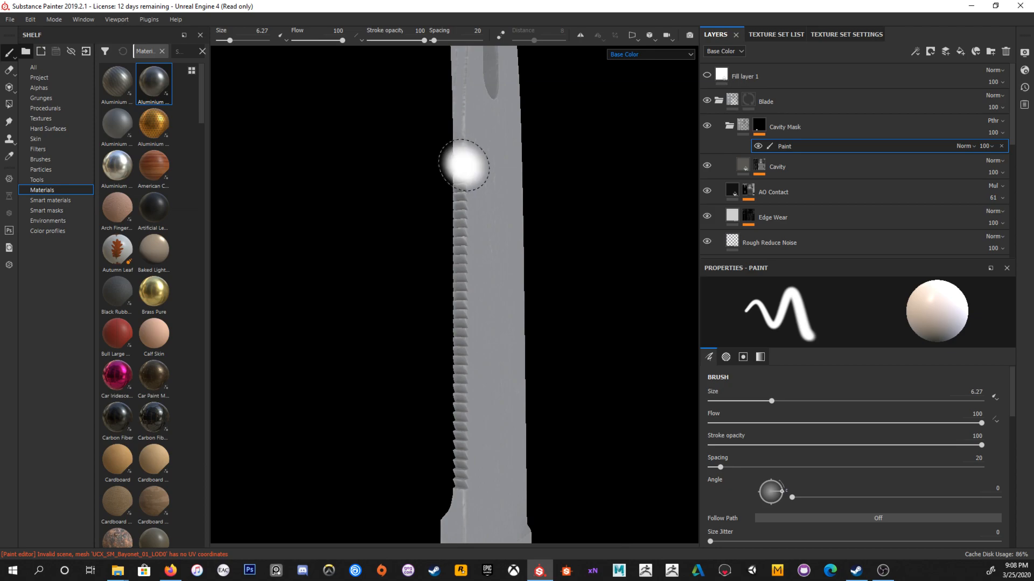
left_click(456, 145)
left_click_drag(456, 147, 455, 471)
left_click_drag(509, 416, 487, 396, "alt")
mouse_move(554, 347)
left_mouse_down("alt")
mouse_move(508, 296)
mouse_move(526, 312)
left_mouse_up("alt")
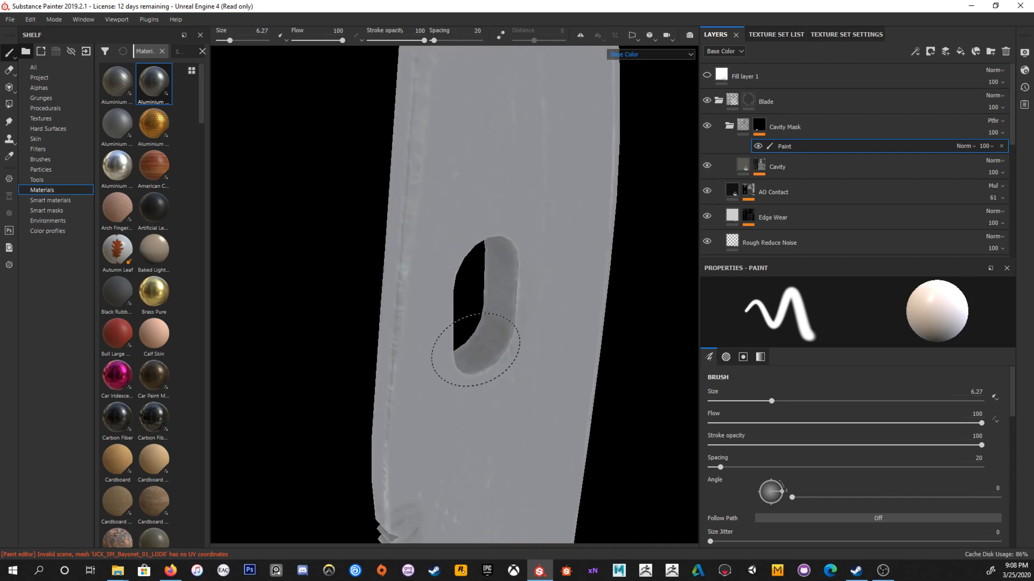
left_click_drag(472, 350, 488, 257, "alt")
left_click_drag(556, 186, 473, 323, "alt")
Step: Set the mask brush to black with a grayscale value of 0 and reduce its size to 3.35
scroll(527, 285, "up", 5)
right_click_drag(527, 285, 496, 286, "ctrl")
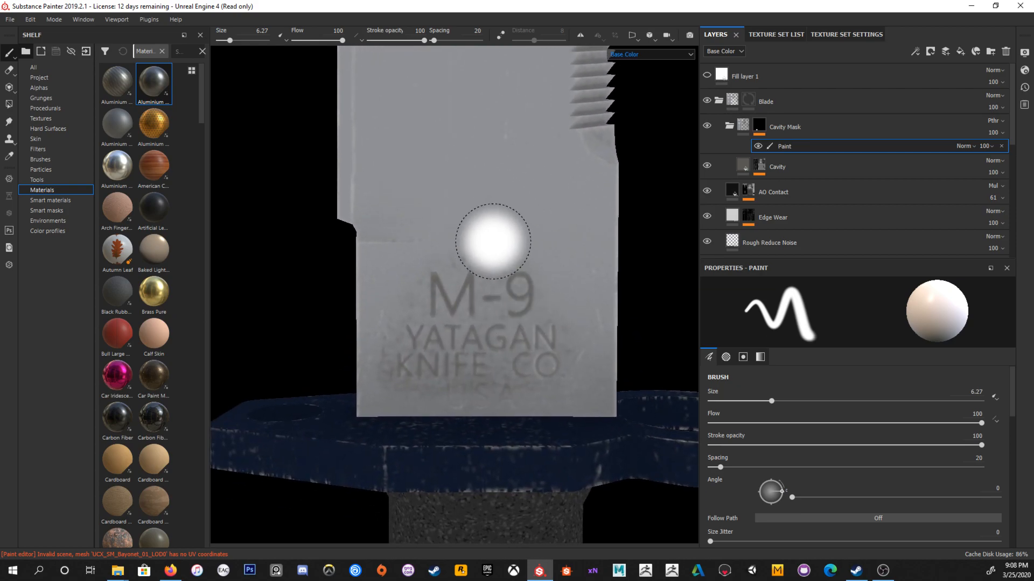
right_click(965, 500)
key("p")
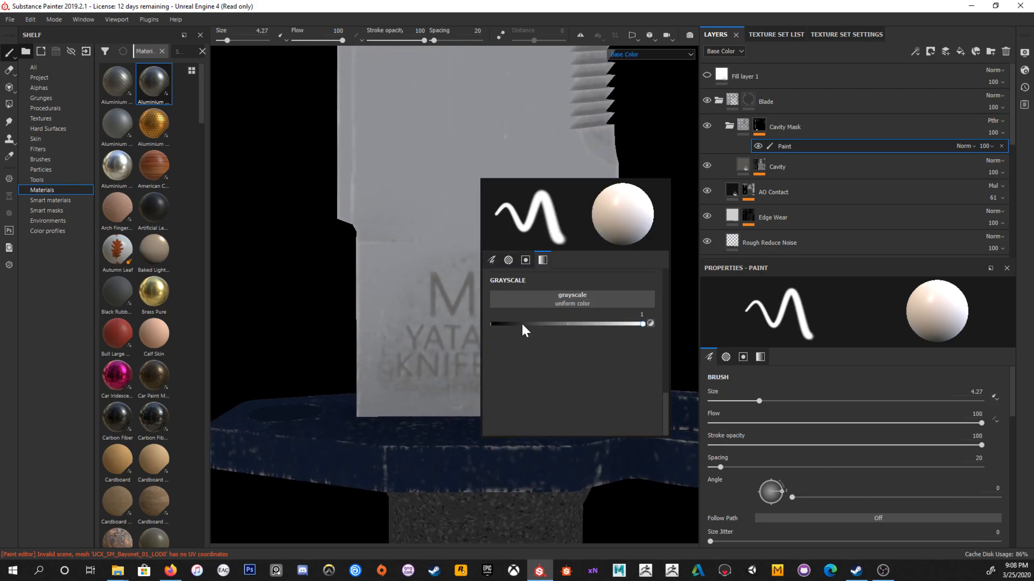
left_click_drag(541, 323, 493, 324)
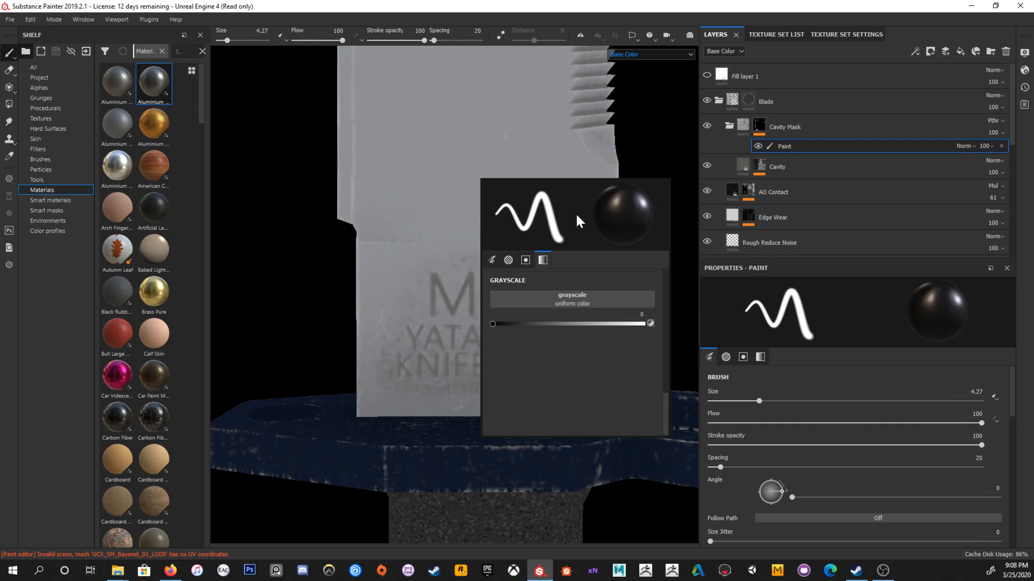
key("bracketleft")
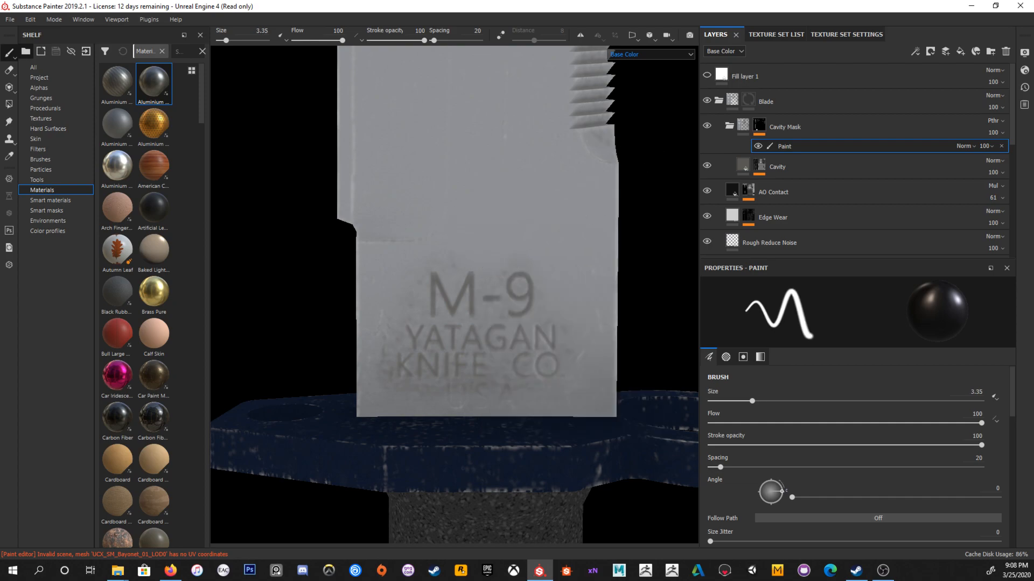
right_click_drag(470, 245, 470, 245, "ctrl")
Step: Set the mask brush's flow to 33 and stroke opacity to 52, and fade the cavity around the M-9 engraving
key("p")
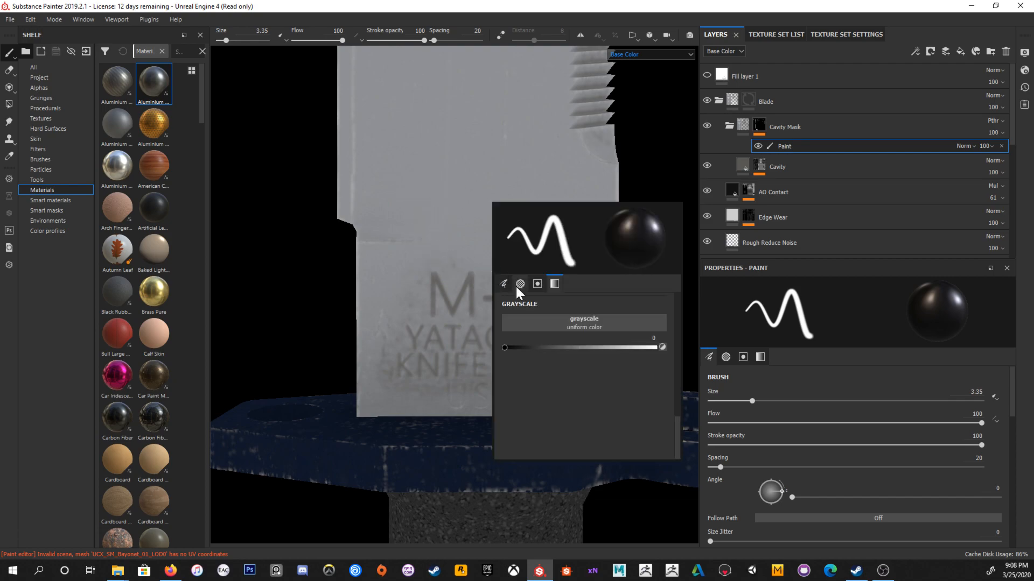
left_click(503, 284)
left_click_drag(637, 347, 550, 346)
left_click(558, 368)
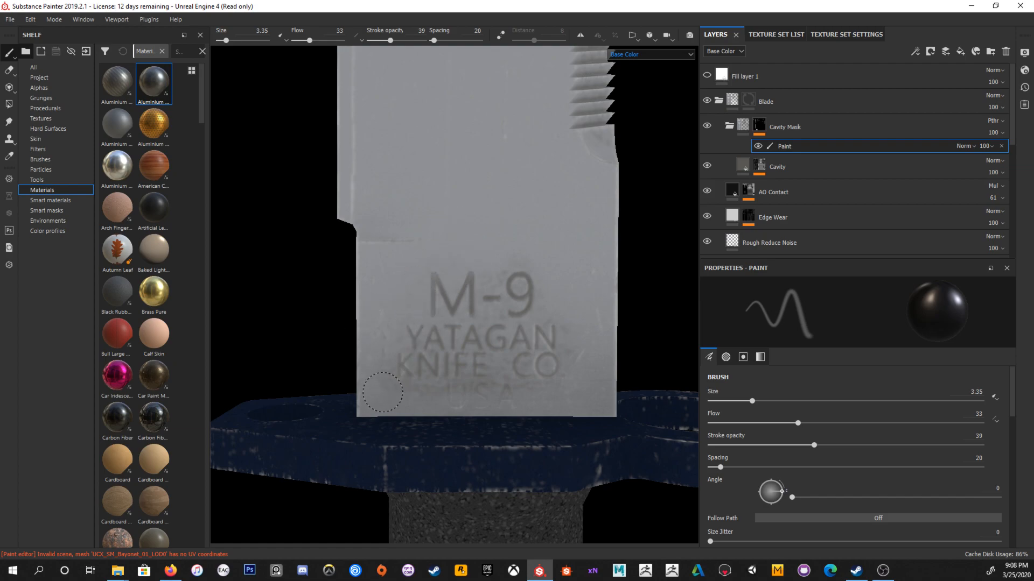
right_click(425, 396)
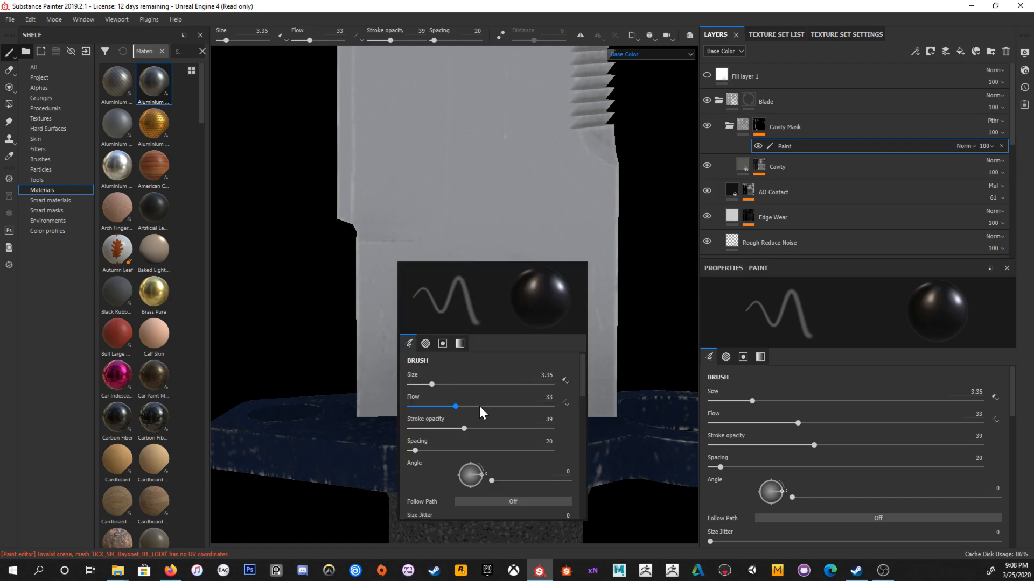
left_click(483, 429)
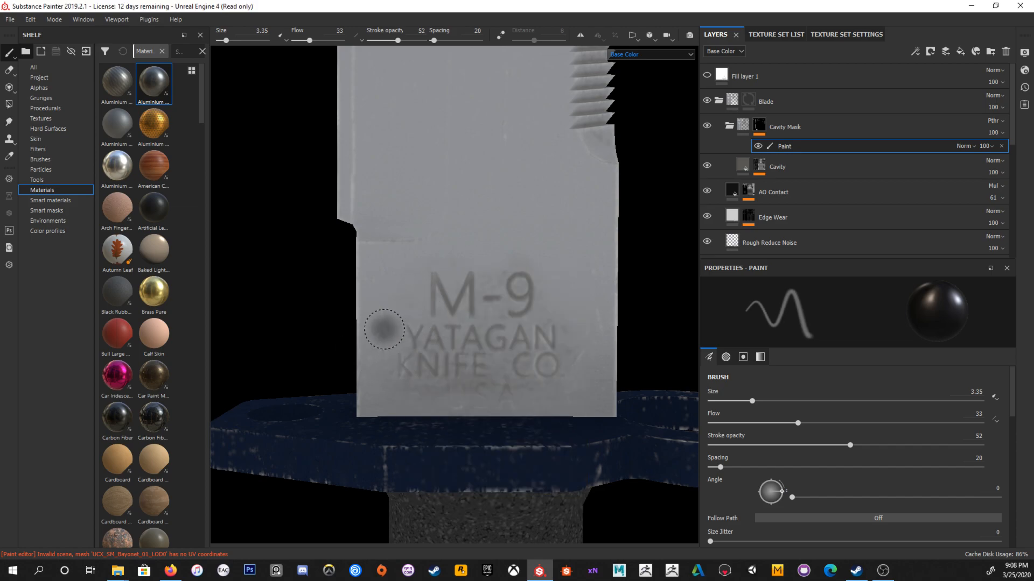
Step: Switch the mask brush to white and paint the cavity back over the USA lettering below KNIFE CO
right_click(511, 399)
left_click(568, 395)
left_click_drag(574, 455, 692, 450)
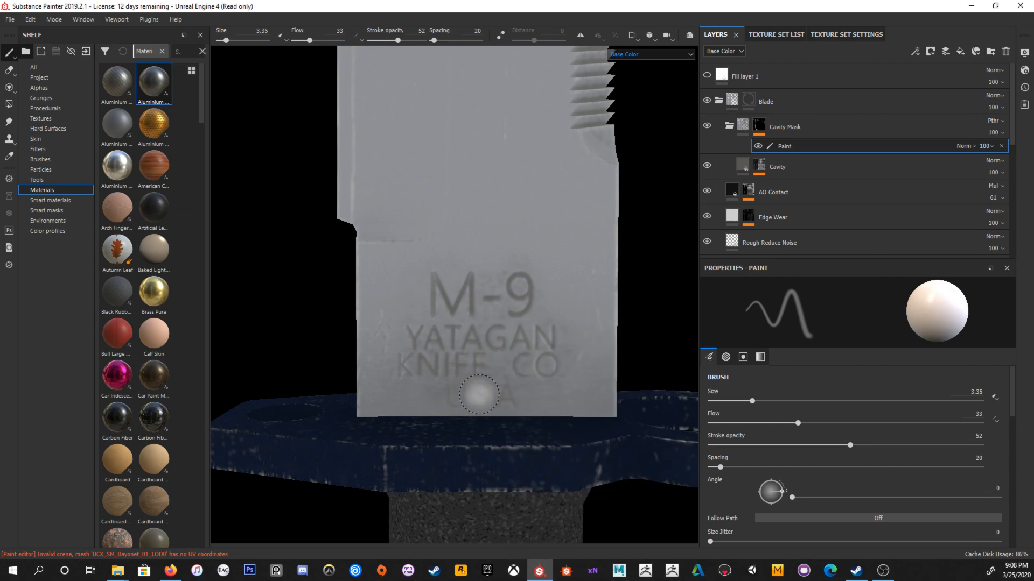
Step: Set the mask brush to black, paint out excess cavity around the M-9 engraving and undo the last stroke
right_click(504, 355)
left_click_drag(669, 419, 549, 422)
left_click_drag(372, 362, 440, 408)
mouse_move(480, 365)
left_mouse_down()
mouse_move(508, 363)
mouse_move(501, 323)
left_mouse_up()
key("ctrl+z")
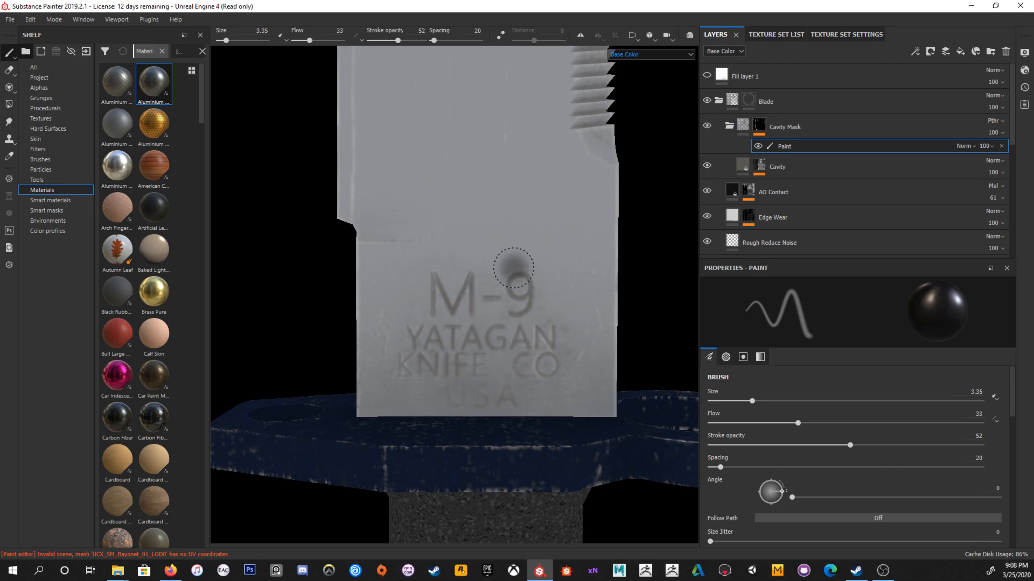
Step: Switch the mask brush to white and paint the cavity over the boxed K.D. engraving on the blade's other side
left_click_drag(404, 346, 526, 275, "alt")
left_click_drag(498, 317, 477, 219, "alt")
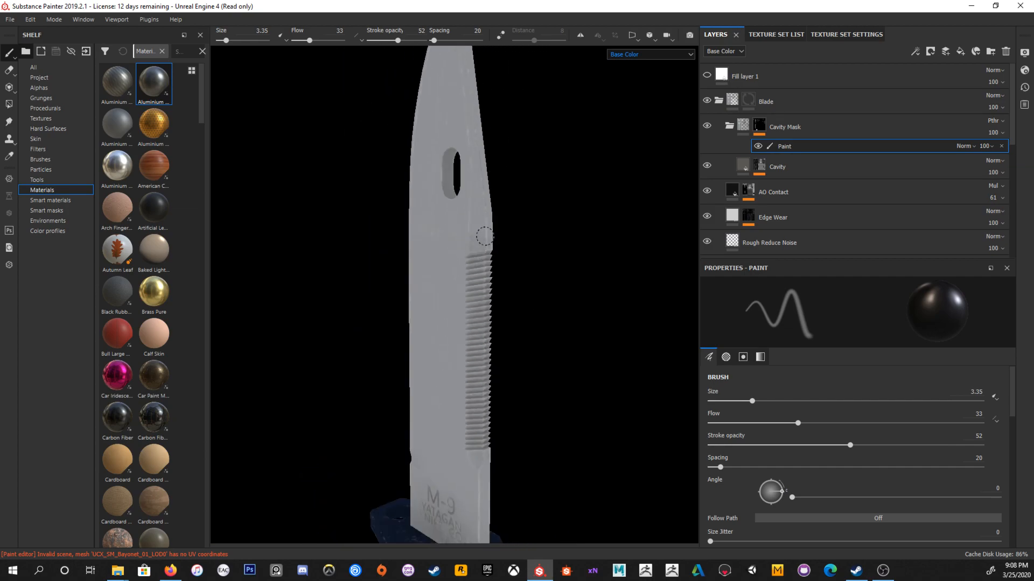
left_click_drag(586, 351, 466, 329, "alt")
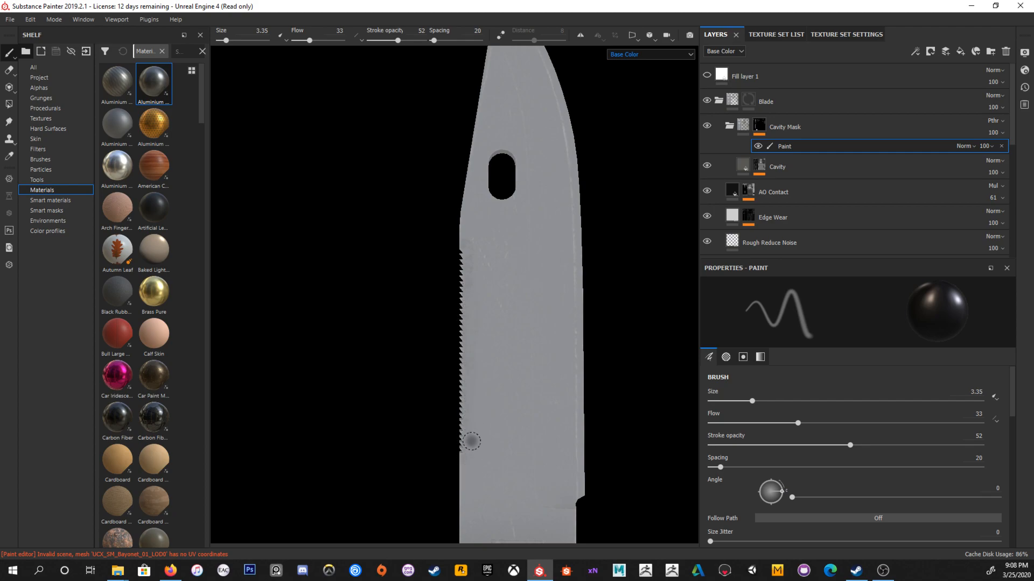
left_click_drag(535, 427, 482, 335, "alt")
middle_click_drag(602, 393, 568, 248, "alt")
left_click_drag(501, 399, 521, 387, "alt")
middle_click_drag(521, 388, 510, 299, "alt")
right_click_drag(510, 299, 559, 464, "alt")
right_click(505, 326)
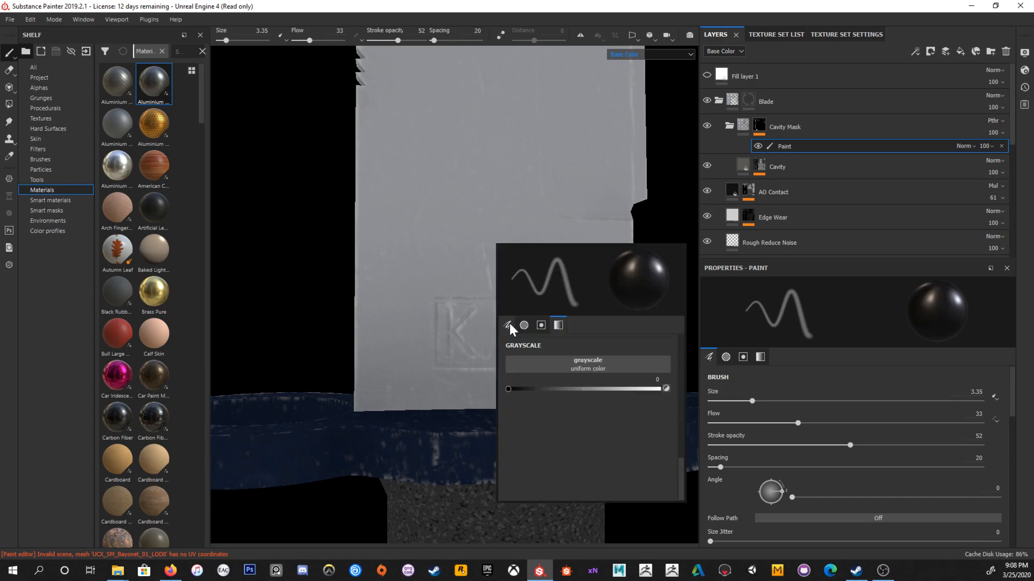
left_click_drag(577, 388, 666, 388)
left_click(355, 299)
mouse_move(467, 322)
left_mouse_down()
mouse_move(453, 314)
mouse_move(496, 360)
mouse_move(568, 365)
mouse_move(556, 306)
mouse_move(443, 307)
mouse_move(523, 349)
left_mouse_up()
mouse_move(454, 344)
left_mouse_down()
mouse_move(557, 362)
mouse_move(443, 362)
mouse_move(570, 310)
left_mouse_up()
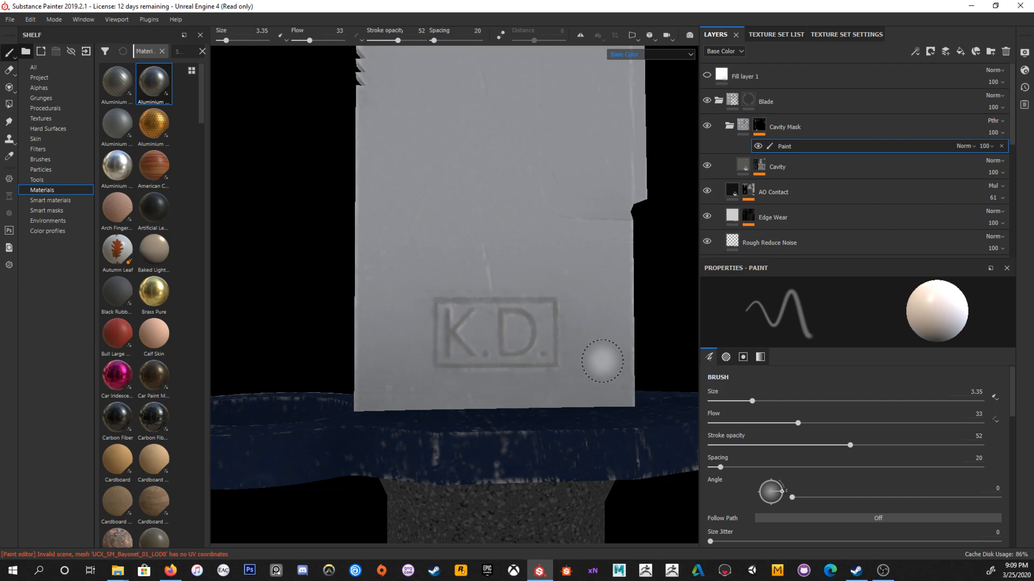
Step: Display the full material and examine the blade's finish and engraving from several angles
key("m")
scroll(521, 294, "down", 5)
left_click_drag(521, 294, 563, 323, "alt")
scroll(501, 350, "up", 3)
scroll(510, 290, "down", 4)
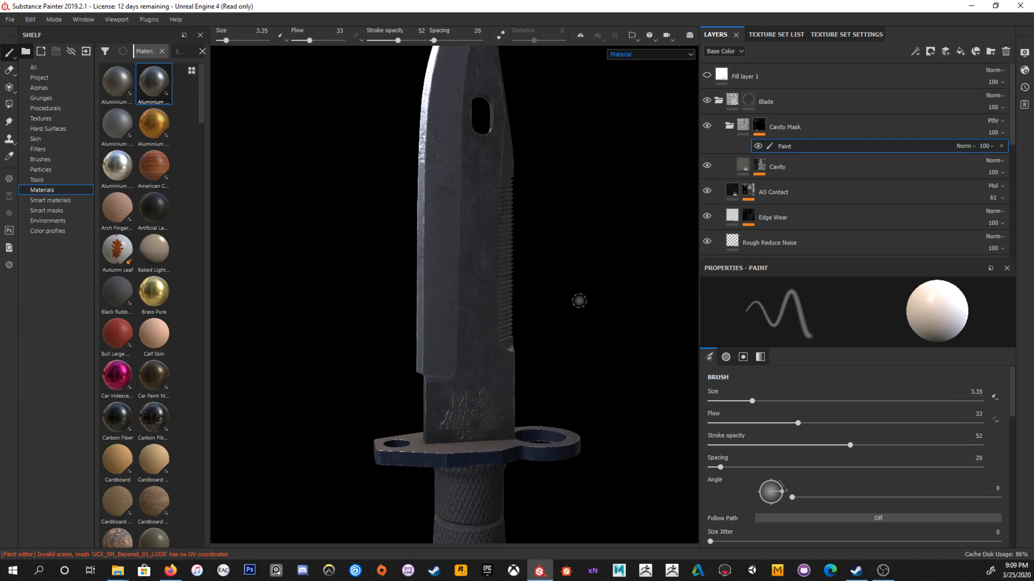
scroll(587, 300, "up", 5)
left_click_drag(528, 292, 646, 210, "alt")
Step: Collapse the Cavity Mask folder and toggle its visibility to compare the blade with and without the cavity
left_click(730, 126)
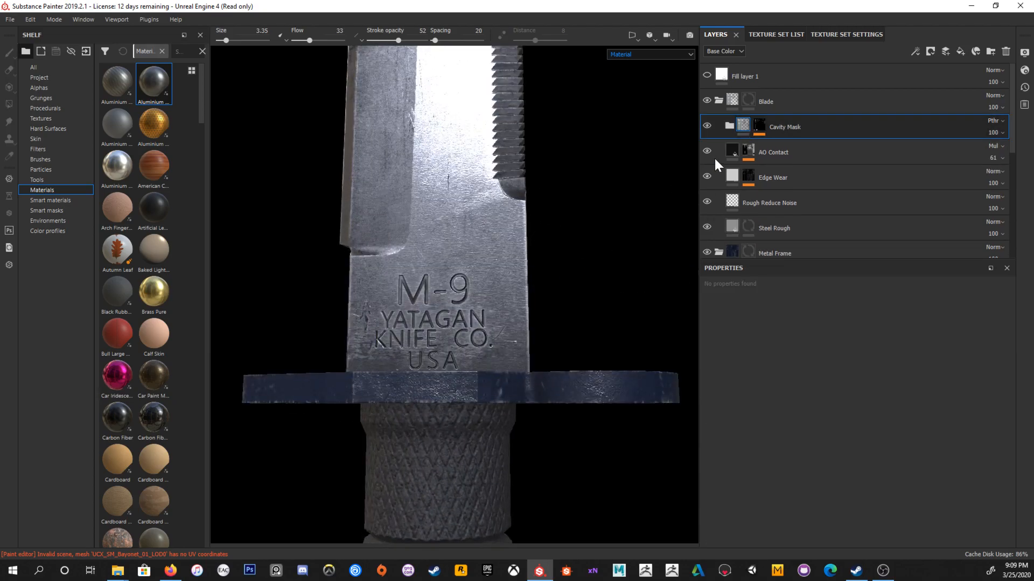
left_click(707, 125)
left_click(707, 125)
left_click(708, 124)
left_click(711, 125)
key("alt+Tab")
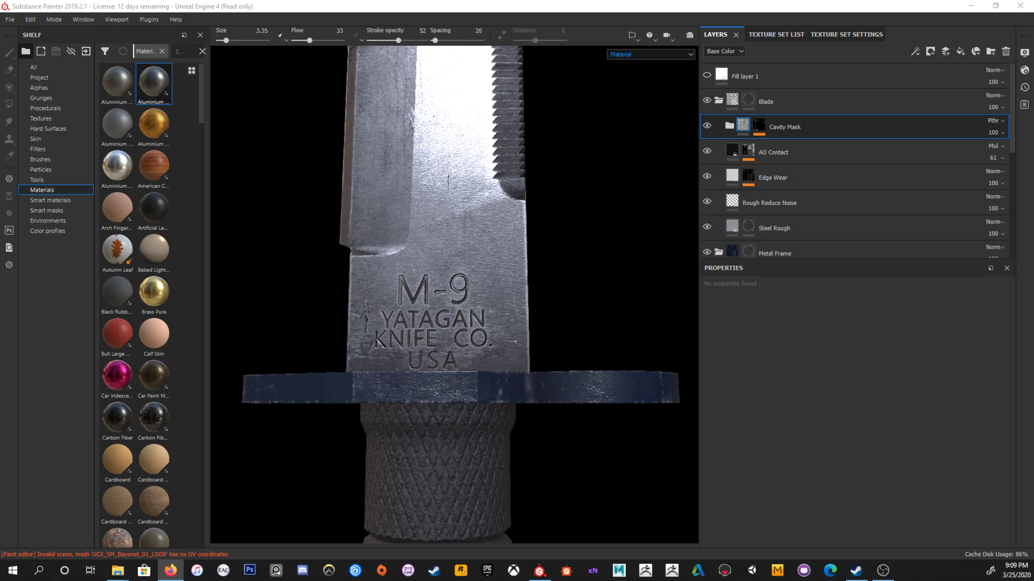
left_click_drag(492, 381, 537, 340, "alt")
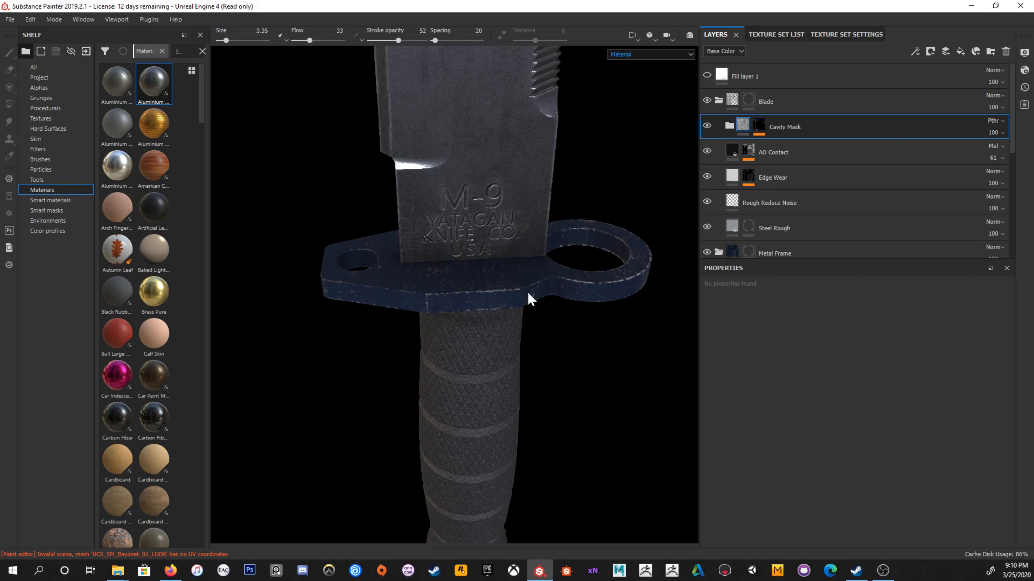
Step: Add the American Cherry Wood material as a layer above the Blade folder and view it on the knife
mouse_move(110, 382)
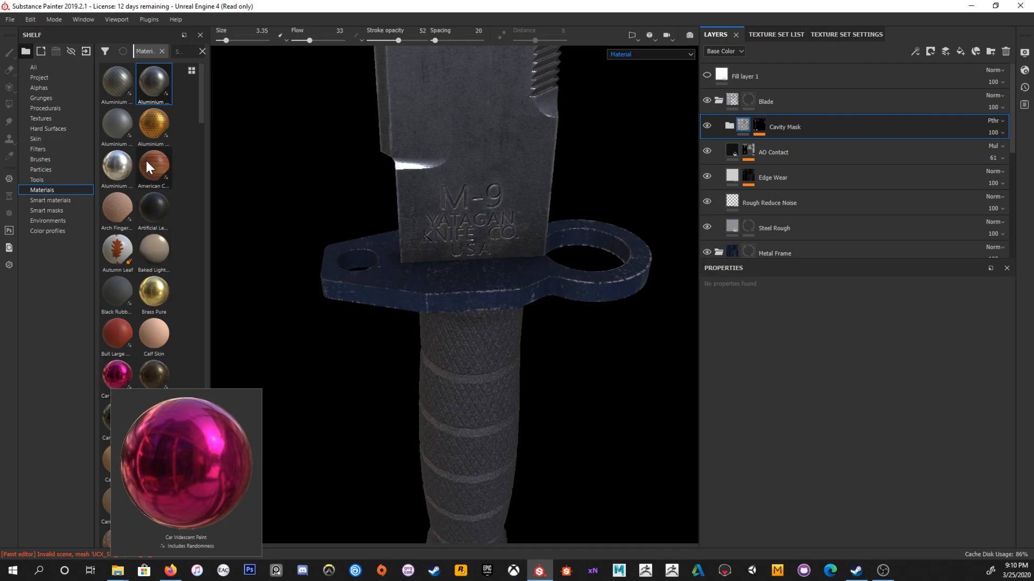
left_click_drag(140, 153, 820, 86)
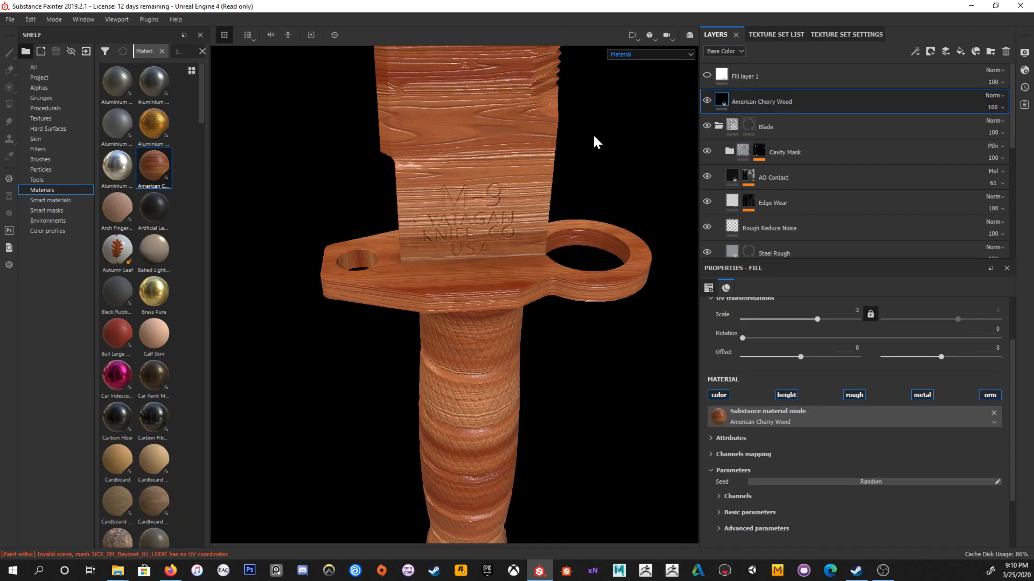
left_click_drag(506, 273, 438, 200, "alt")
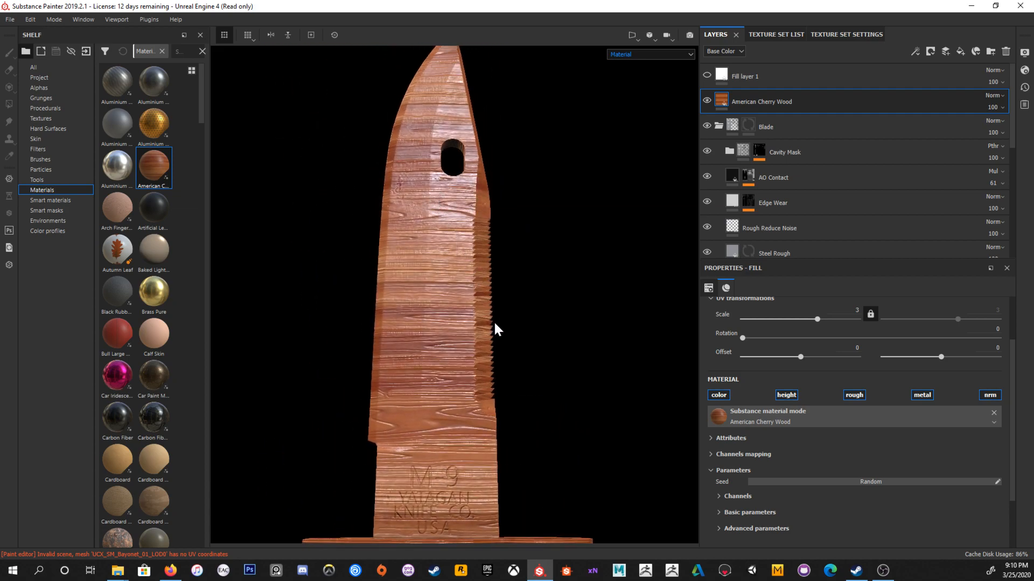
middle_click_drag(497, 329, 452, 203, "alt")
left_click_drag(453, 203, 247, 256, "alt")
right_click_drag(499, 340, 396, 193, "alt")
left_click_drag(499, 209, 341, 235, "alt")
middle_click_drag(408, 234, 410, 290, "alt")
right_click_drag(410, 290, 484, 344, "alt")
left_click_drag(485, 309, 444, 258, "alt")
right_click_drag(444, 258, 634, 173, "alt")
Step: Set the American Cherry Wood layer's UV scale to 1 and inspect the wood grain across the knife
scroll(786, 391, "up", 2)
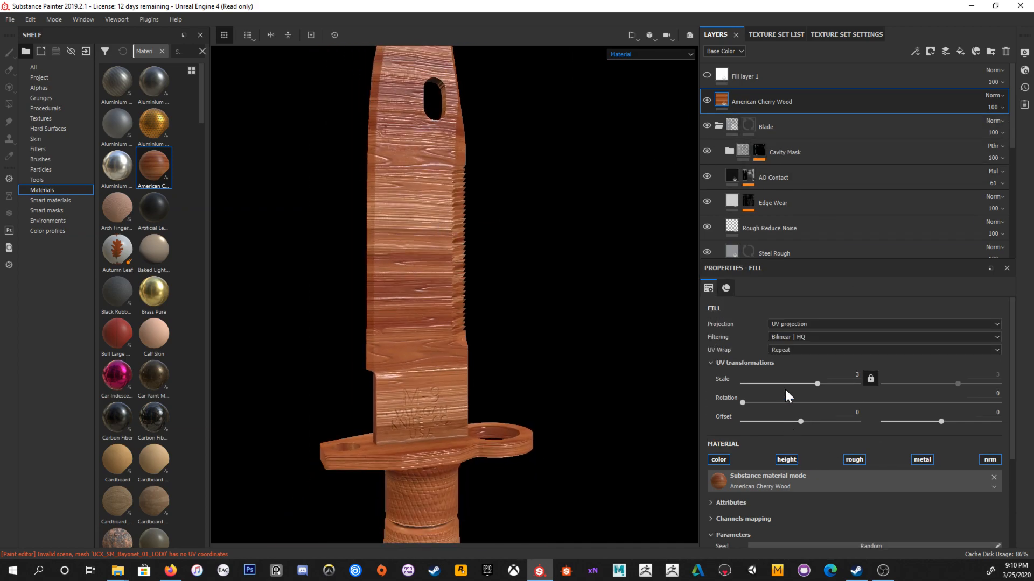
left_click_drag(526, 294, 487, 281, "alt")
mouse_move(486, 282)
right_mouse_down("alt")
mouse_move(468, 270)
mouse_move(483, 287)
right_mouse_up("alt")
left_click_drag(483, 287, 691, 320, "alt")
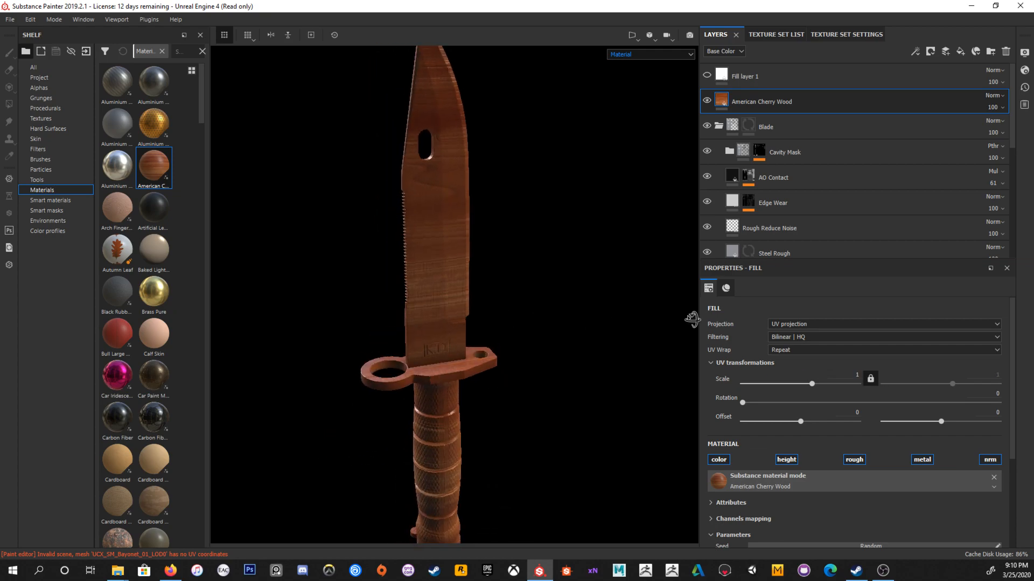
right_click_drag(572, 296, 532, 303, "shift")
left_click_drag(532, 311, 569, 324, "alt")
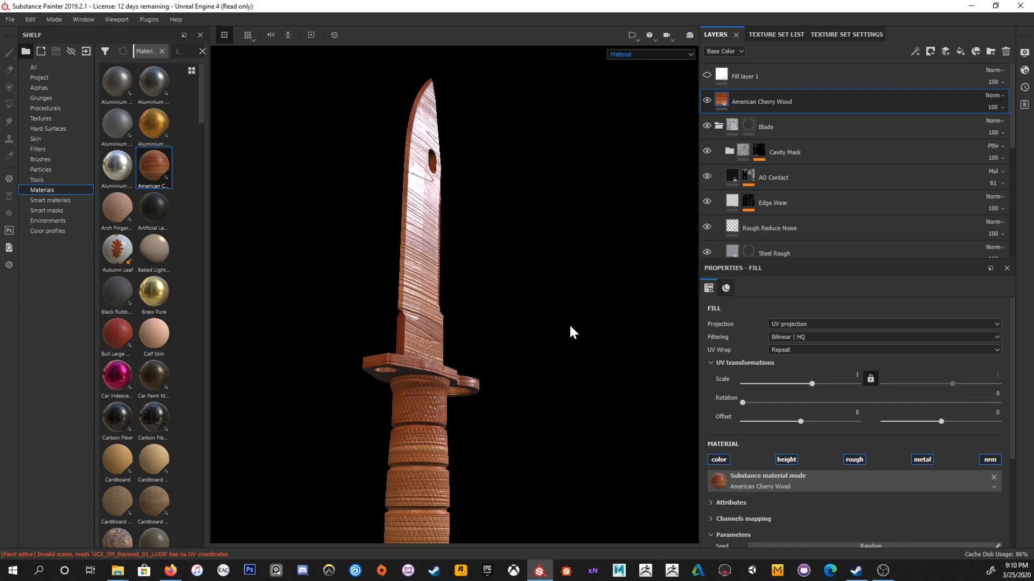
left_click_drag(570, 326, 482, 334, "alt")
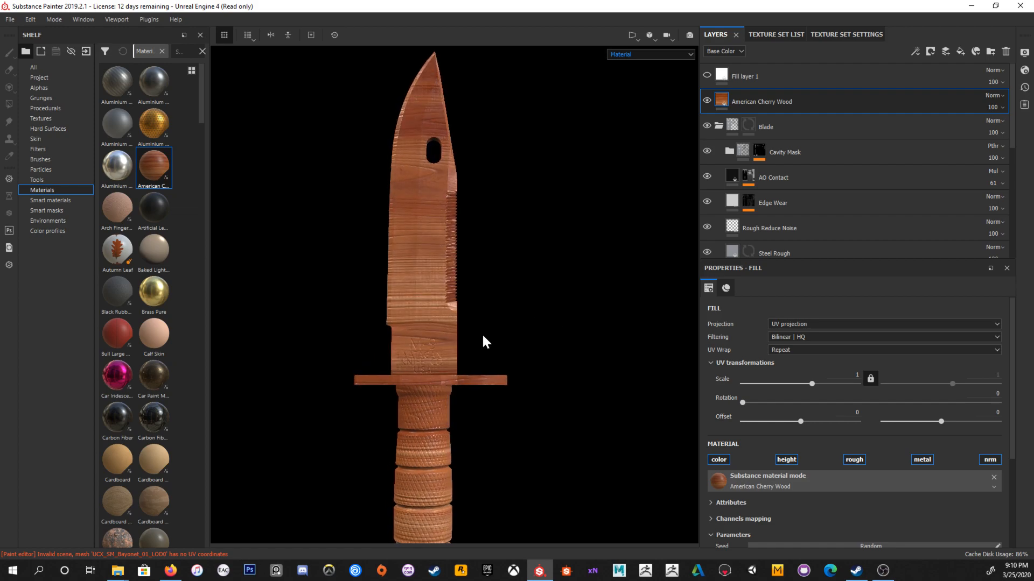
left_click_drag(482, 336, 508, 359, "alt")
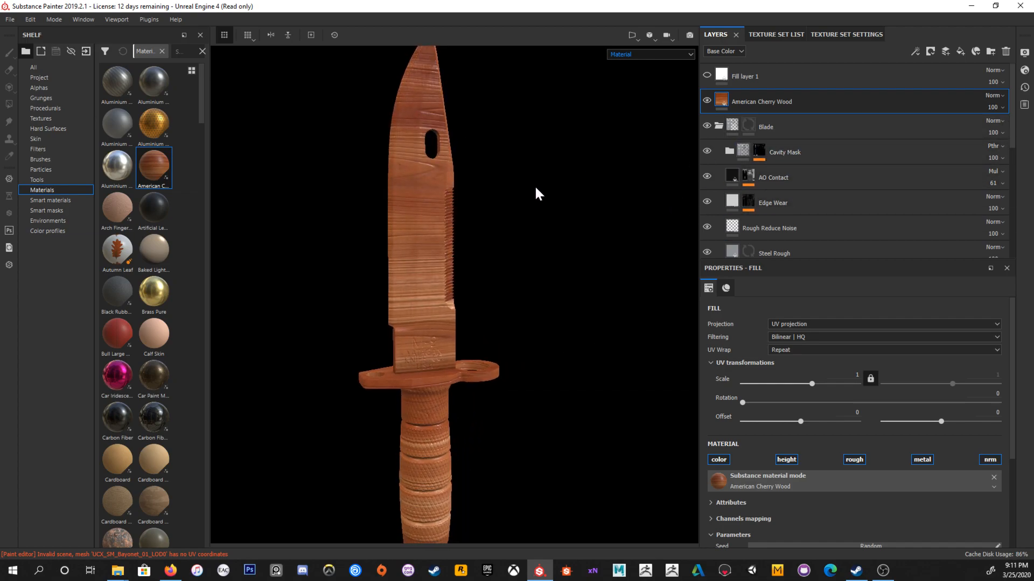
Step: Collapse the Blade and Metal Frame folders in the layer stack
left_click(717, 126)
left_click(716, 152)
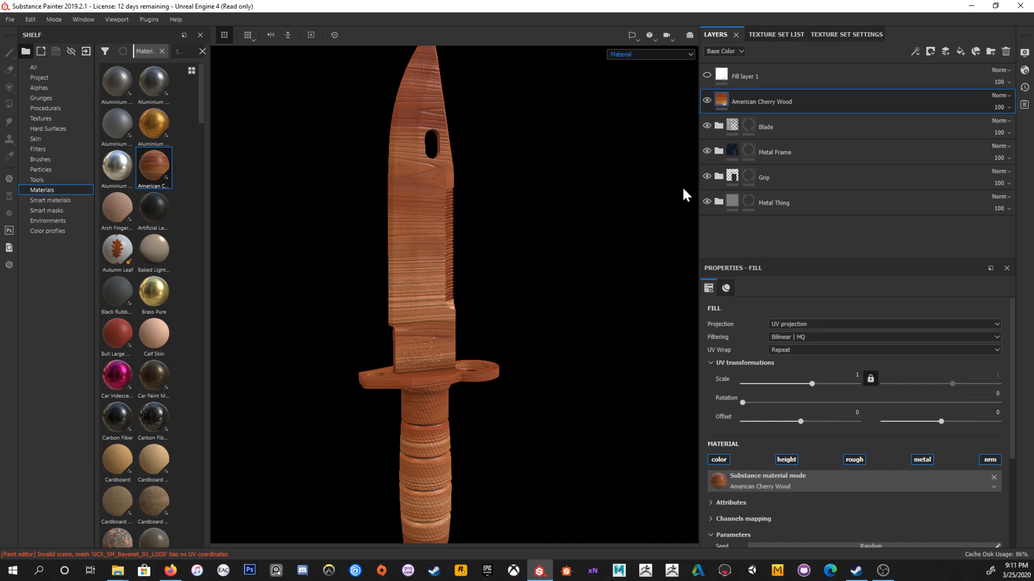
left_click_drag(549, 233, 533, 269, "alt")
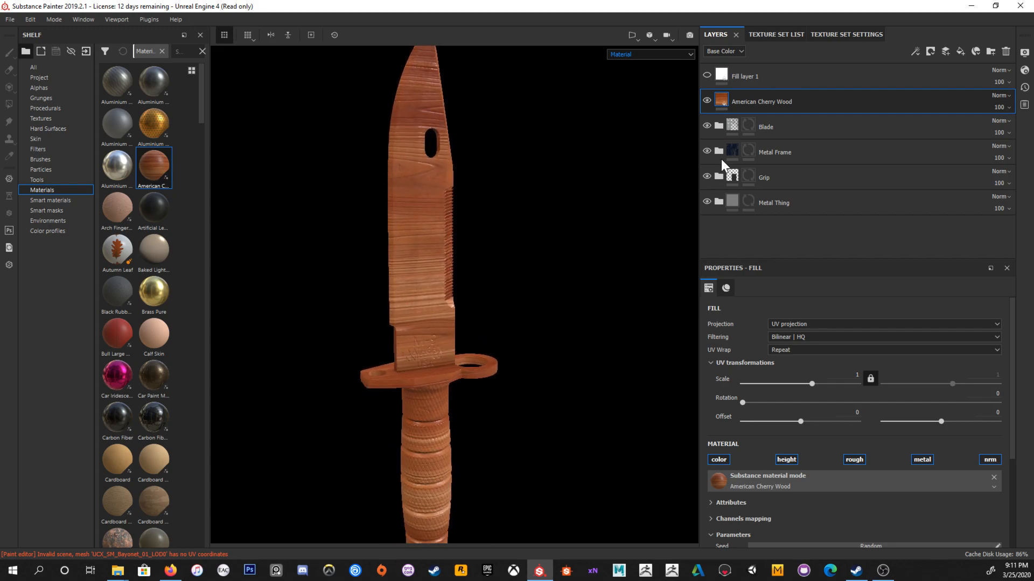
Step: Toggle the American Cherry Wood layer's visibility to compare, and delete the layer
left_click(707, 101)
left_click(706, 101)
key("Delete")
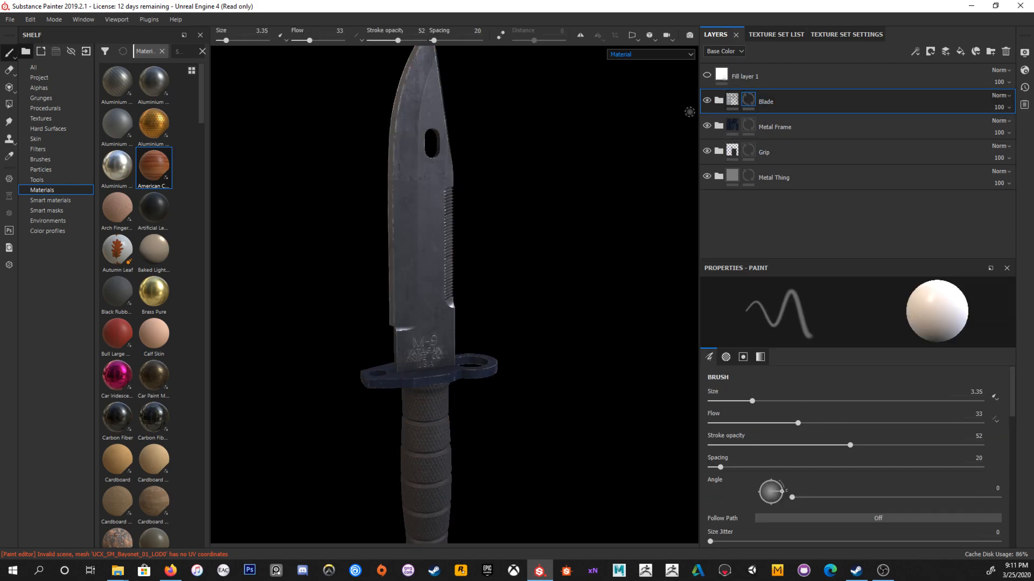
Step: Expand the Blade folder and examine the steel blade under different angles and lighting
left_click(718, 101)
left_click_drag(528, 203, 495, 215, "alt")
middle_click_drag(495, 215, 509, 264, "alt")
right_click_drag(510, 264, 535, 302, "alt")
left_click_drag(565, 312, 608, 301, "alt")
middle_click_drag(608, 302, 586, 188, "alt")
right_click_drag(586, 189, 500, 190, "alt")
left_click_drag(500, 190, 542, 277, "alt")
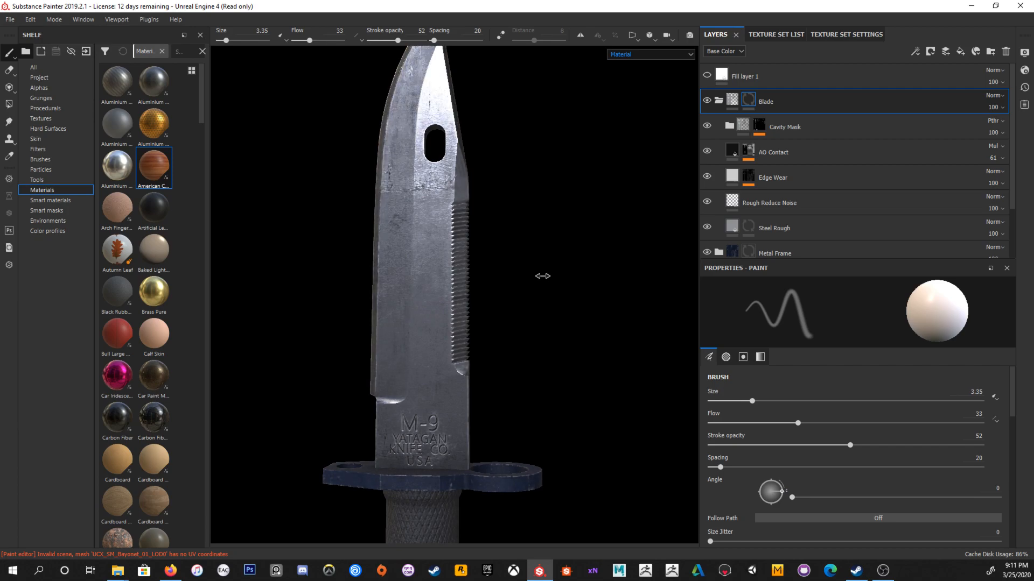
right_click_drag(575, 289, 508, 264, "alt")
left_click_drag(509, 264, 564, 235, "alt")
left_click_drag(544, 233, 531, 238, "alt")
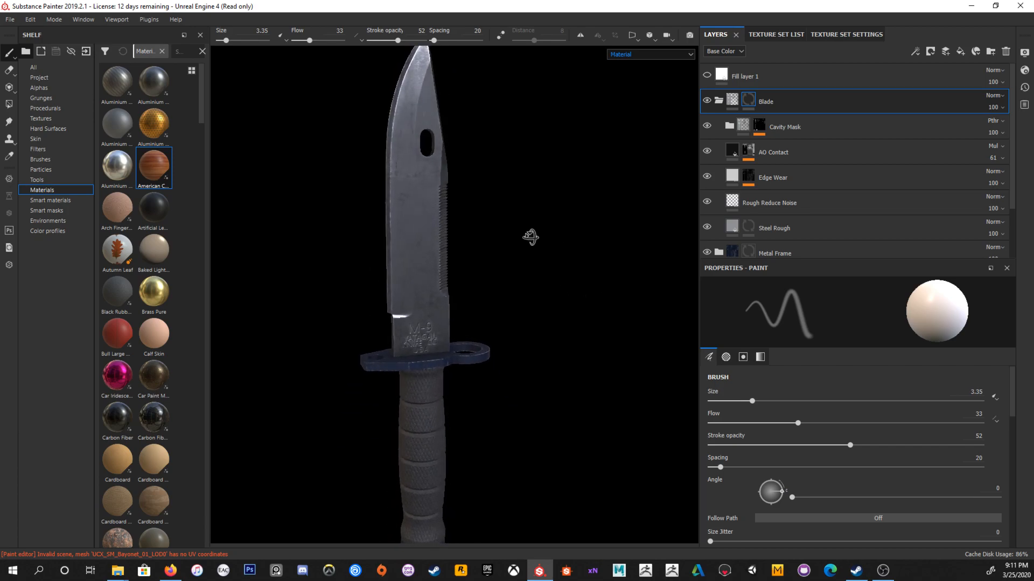
right_click_drag(530, 238, 607, 233, "alt")
Step: Expand the Cavity Mask folder and review the Cavity layer's fill settings
left_click(738, 128)
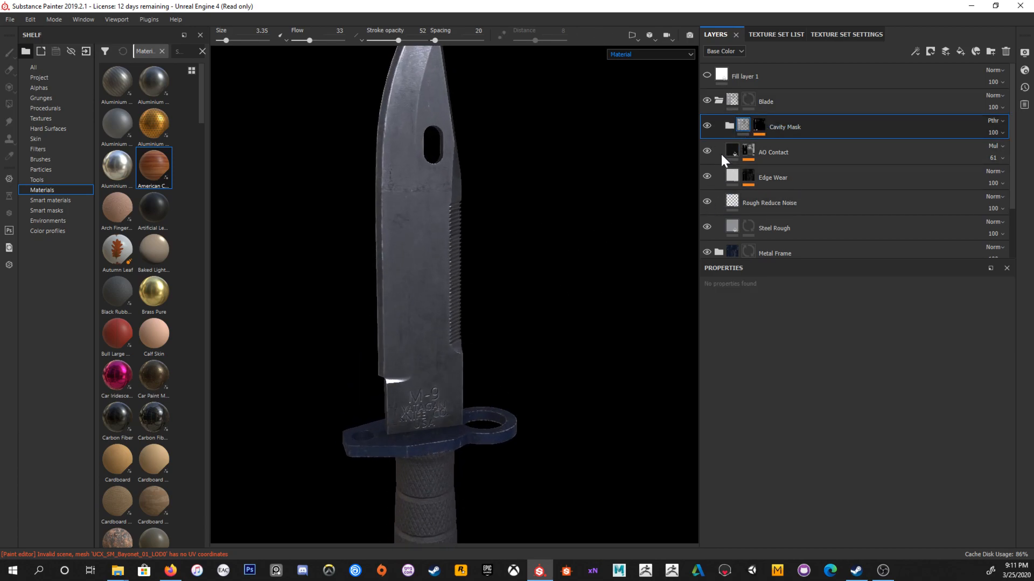
middle_click_drag(546, 259, 536, 197, "alt")
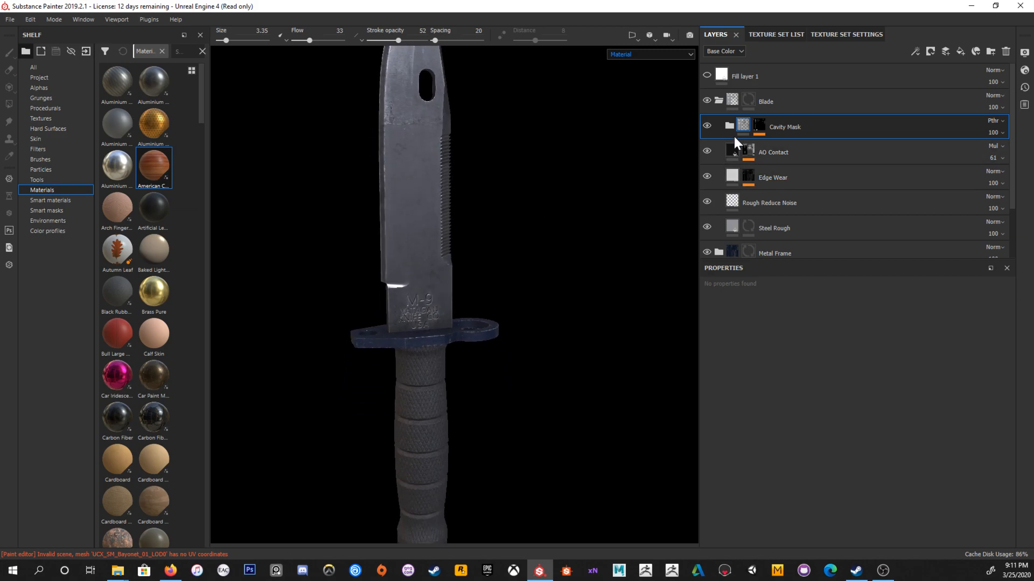
scroll(733, 136, "down", 1)
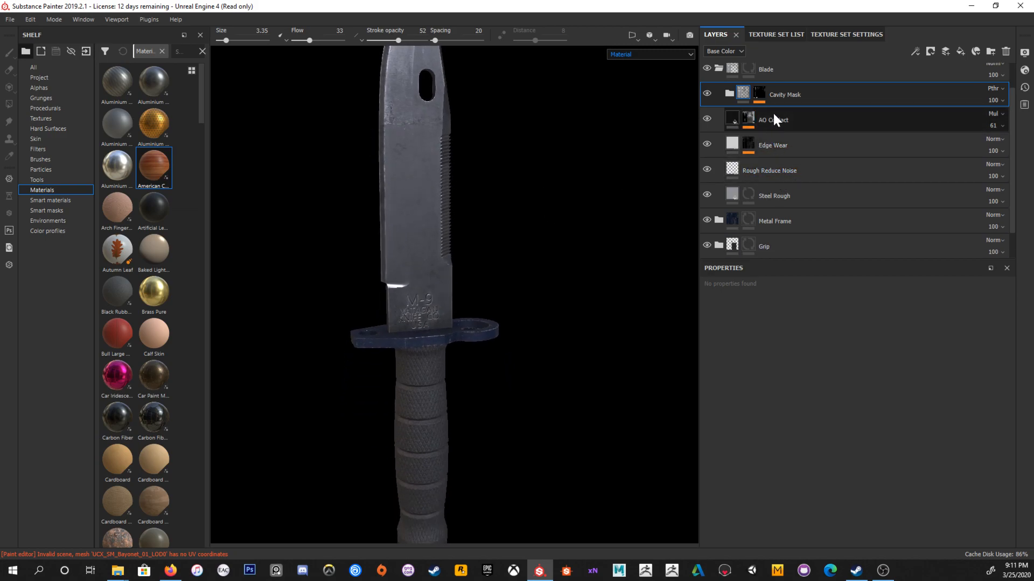
left_click_drag(439, 311, 581, 314, "alt")
middle_click_drag(582, 314, 512, 203, "alt")
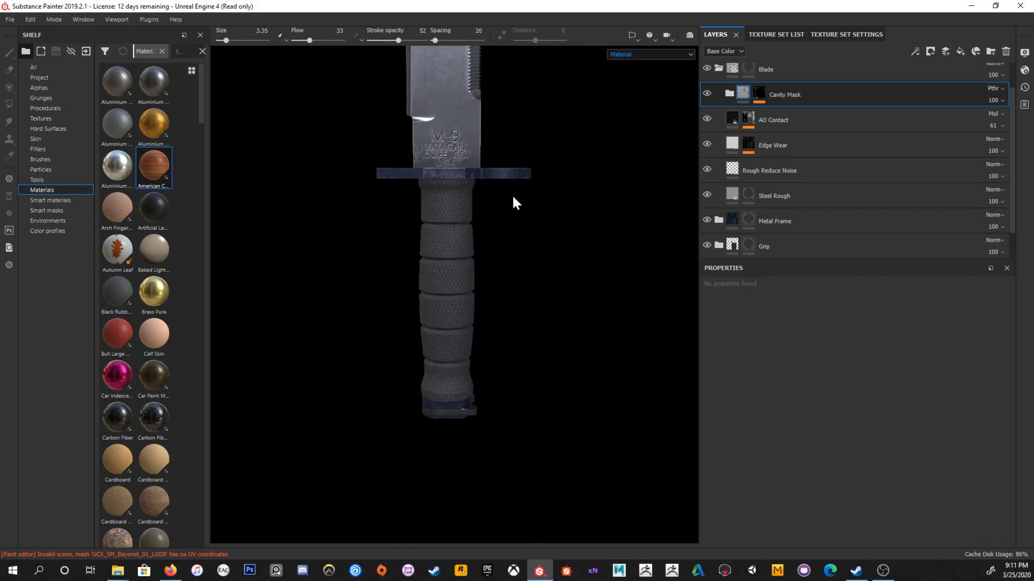
left_click(729, 92)
left_click(841, 123)
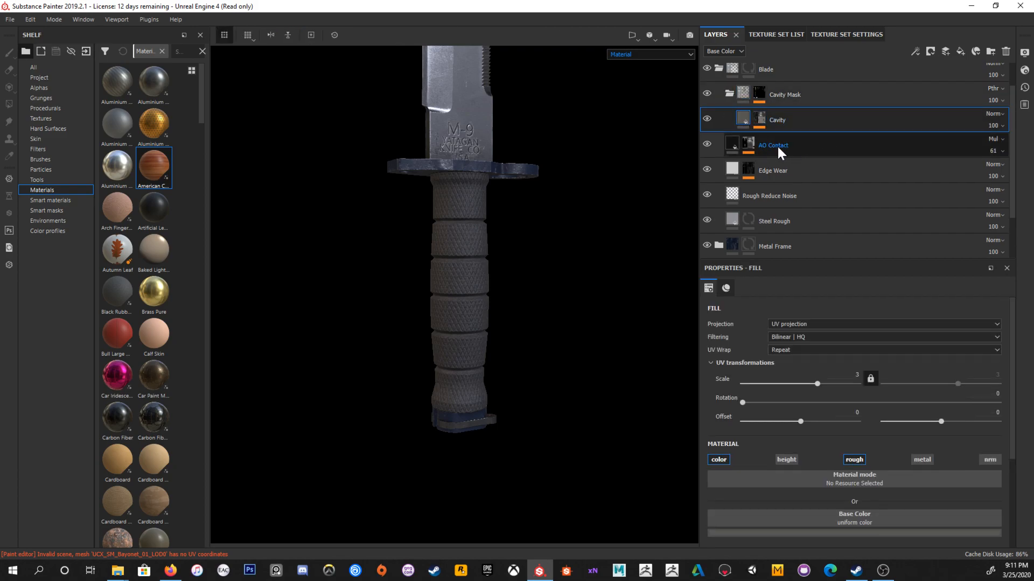
Step: Copy the Blade folder's Cavity Mask, AO Contact and Edge Wear layers into the Grip folder above Black Rubber
left_click(729, 93)
left_click(747, 96)
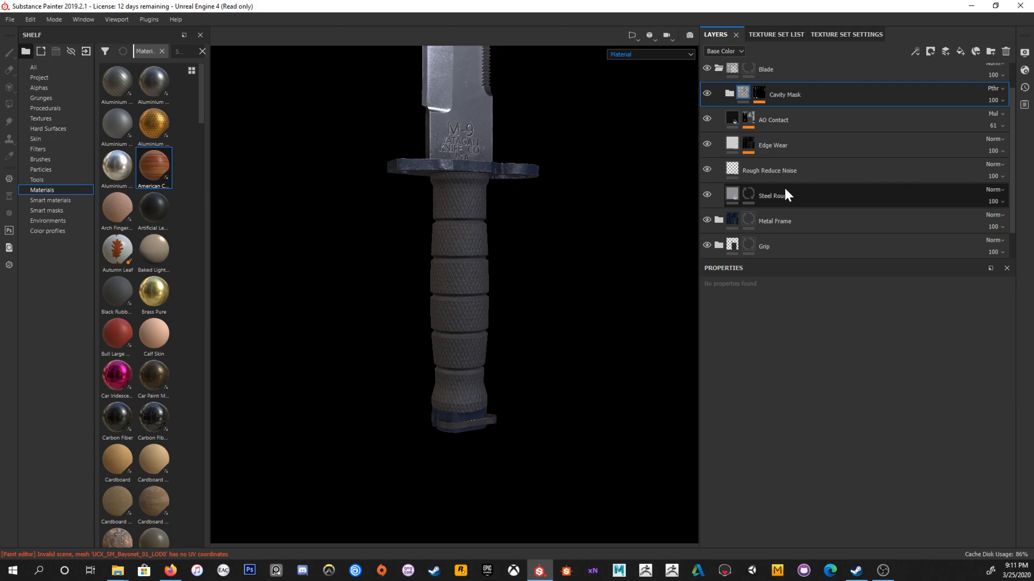
left_click(802, 150, "shift")
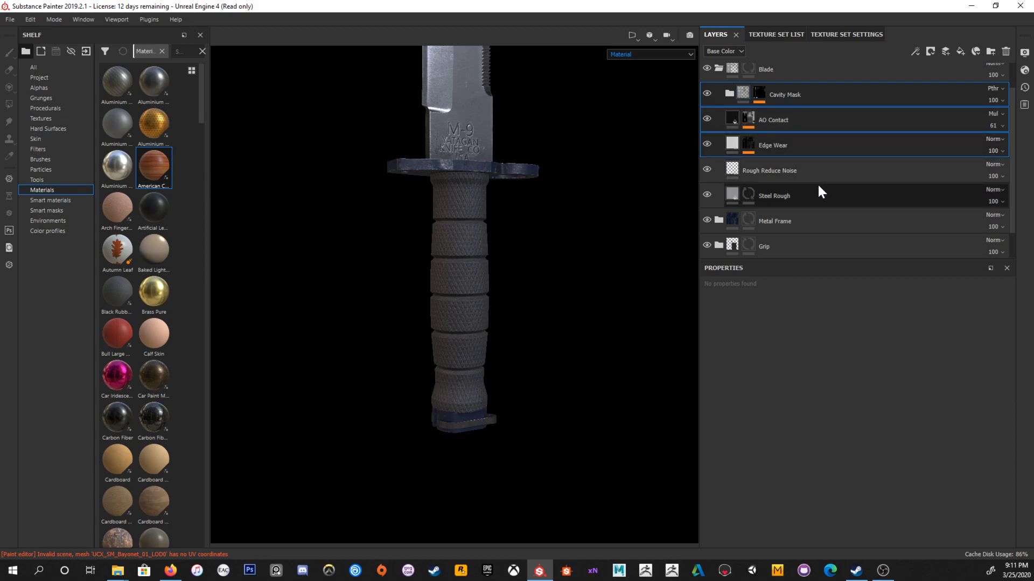
scroll(732, 218, "down", 1)
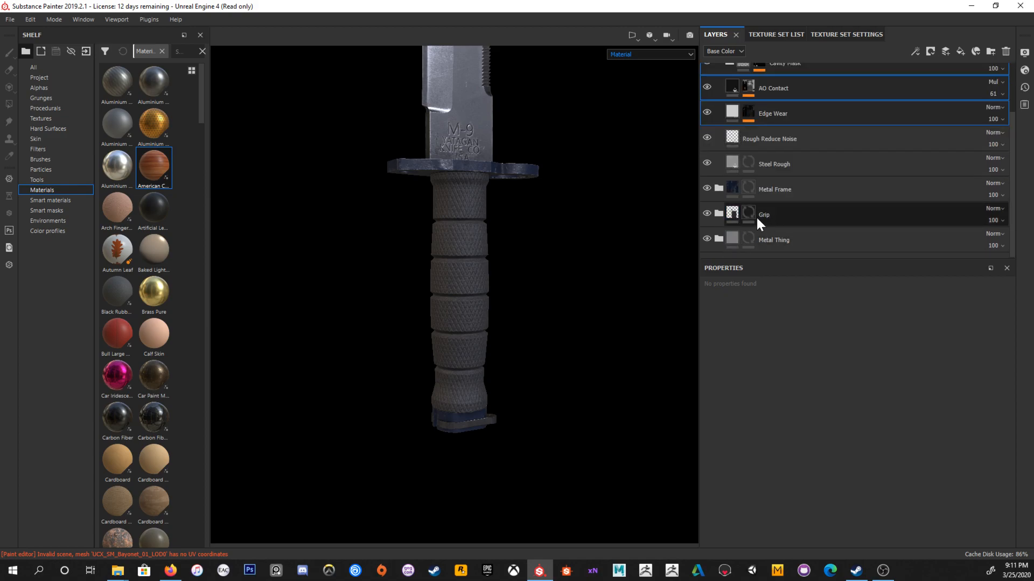
left_click(718, 214)
scroll(760, 211, "down", 1)
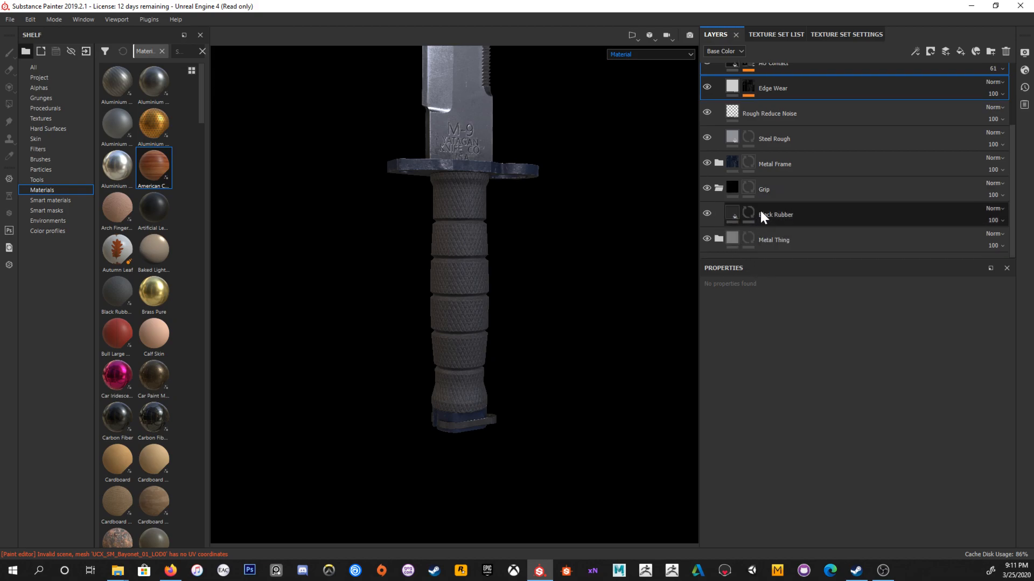
left_click_drag(792, 215, 791, 215)
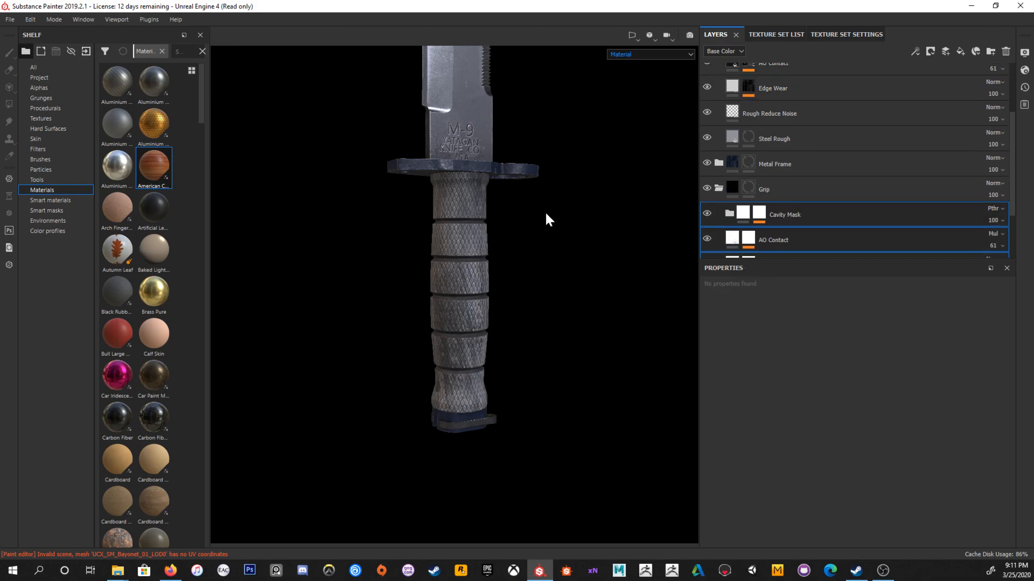
Step: Hide the Grip folder's Cavity Mask and AO Contact layers, and compare the grip with and without Edge Wear
scroll(473, 237, "up", 5)
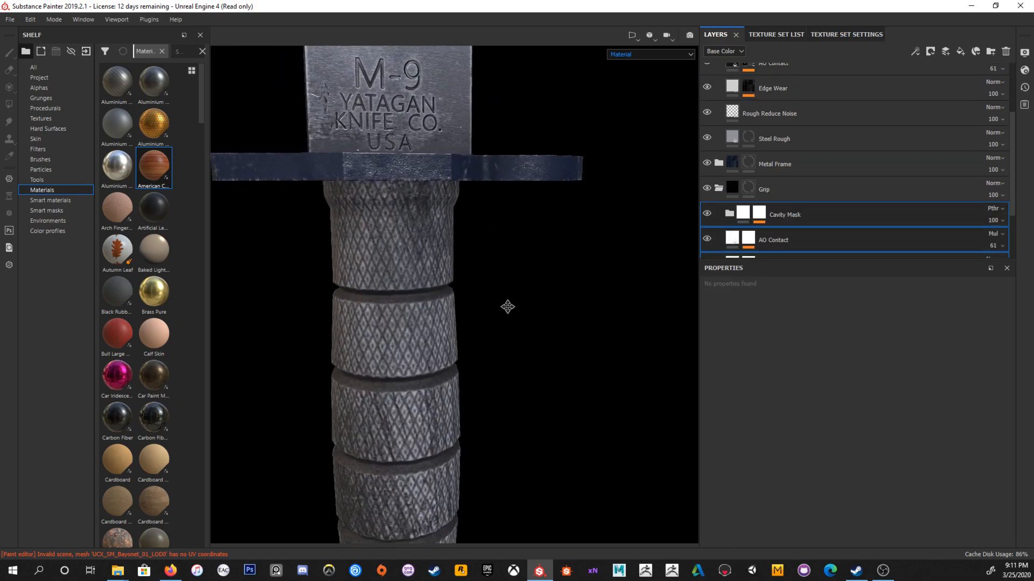
scroll(855, 191, "down", 2)
scroll(903, 166, "down", 1)
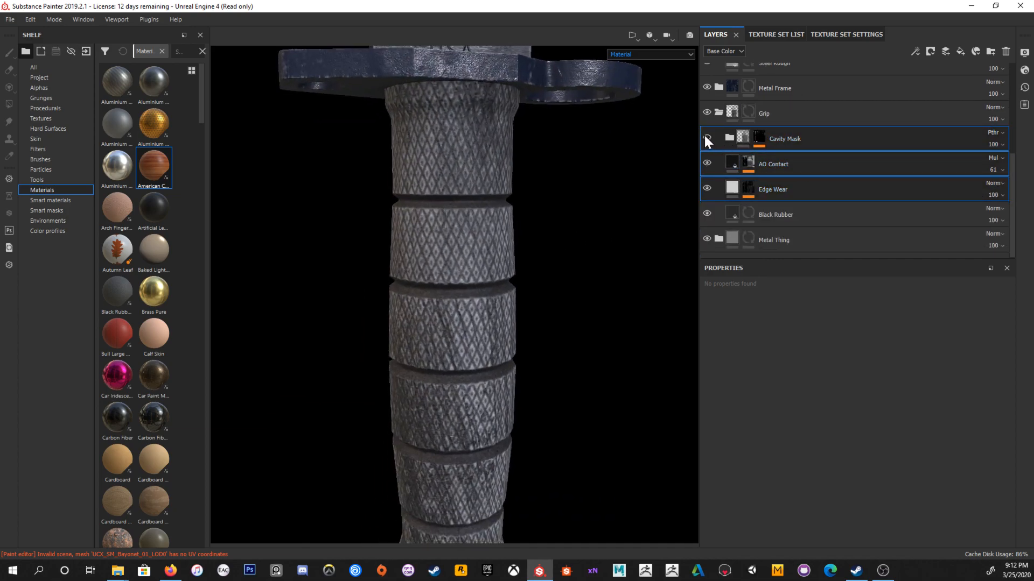
scroll(551, 218, "down", 3)
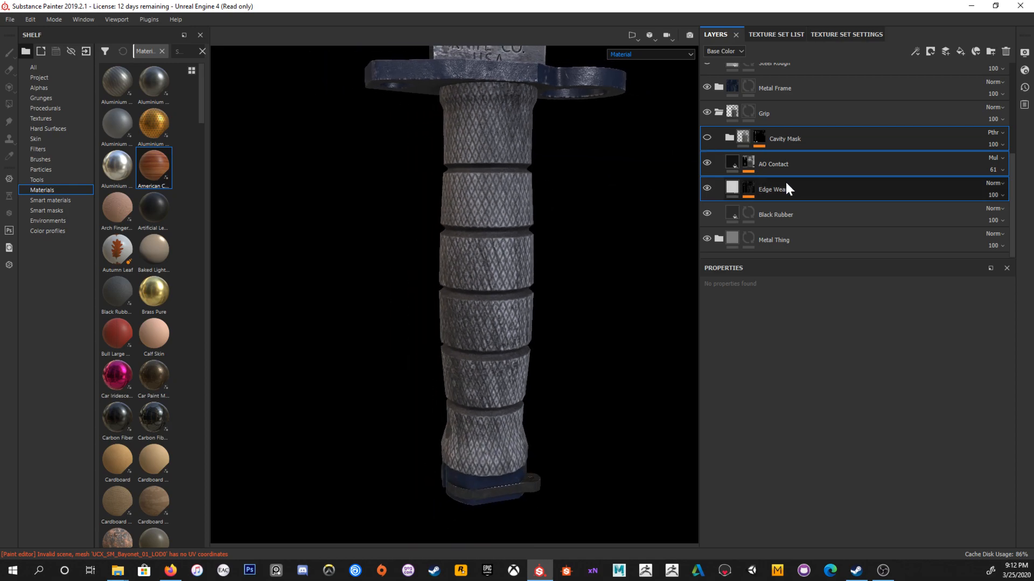
left_click(762, 191)
middle_click_drag(602, 215, 547, 210)
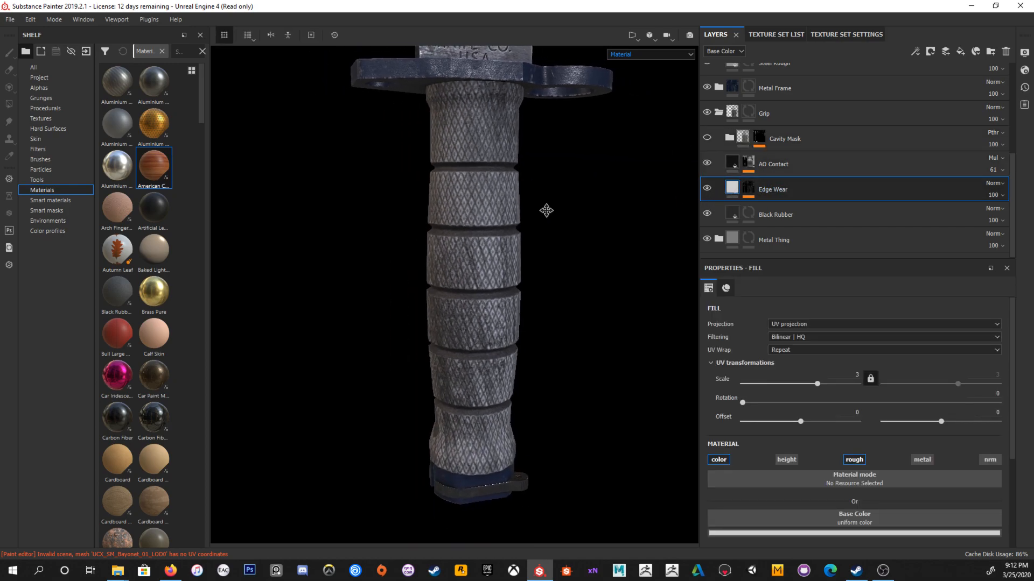
left_click_drag(577, 271, 607, 221, "alt")
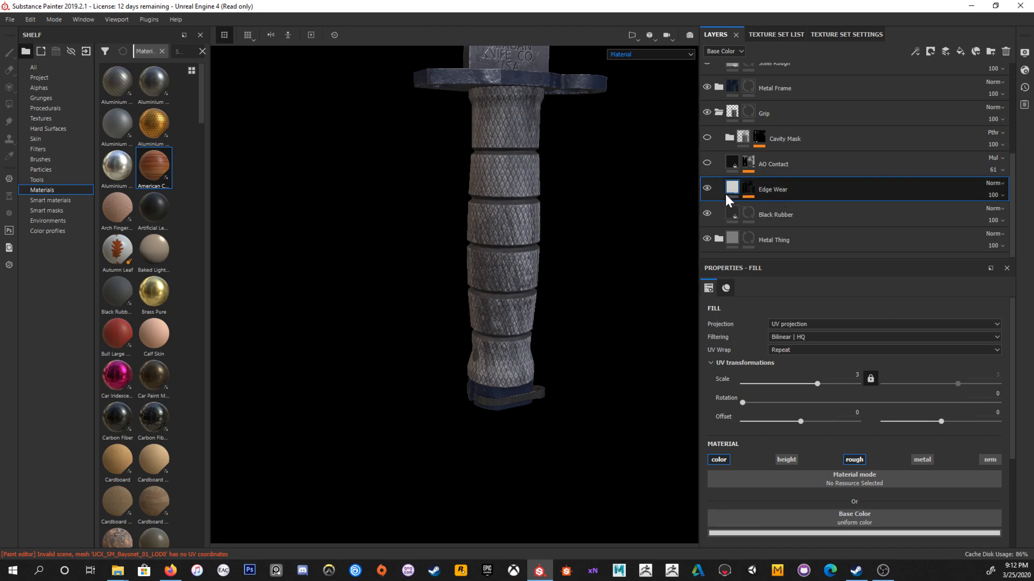
left_click(706, 186)
left_click(707, 187)
scroll(654, 234, "up", 3)
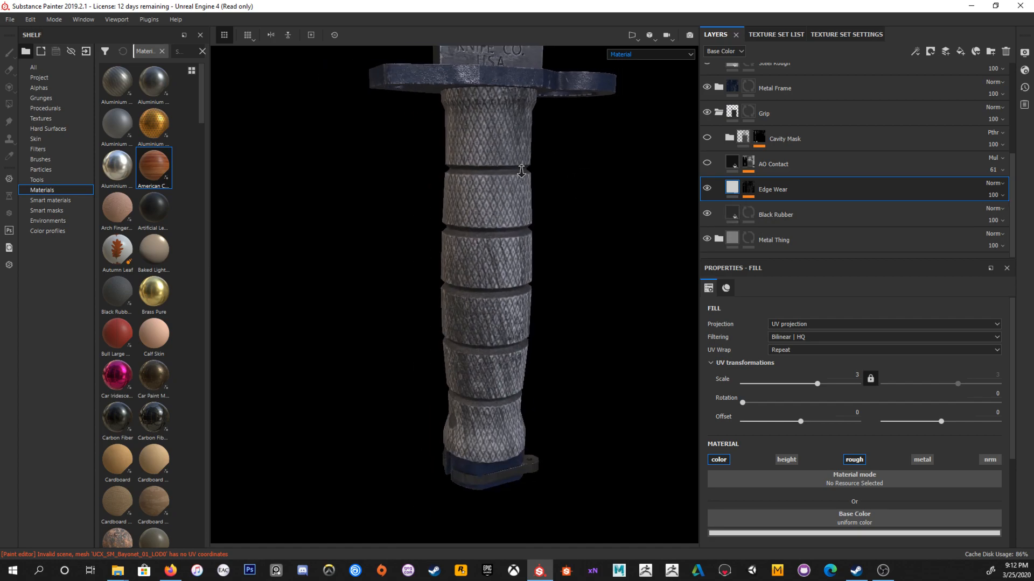
Step: Display the grip's Edge Wear mask on its own and toggle its Grunge Brushed, Blur, Levels and Fill effects to compare
left_click(748, 188, "alt")
mouse_move(565, 252)
left_mouse_down("alt")
mouse_move(531, 244)
mouse_move(568, 237)
left_mouse_up("alt")
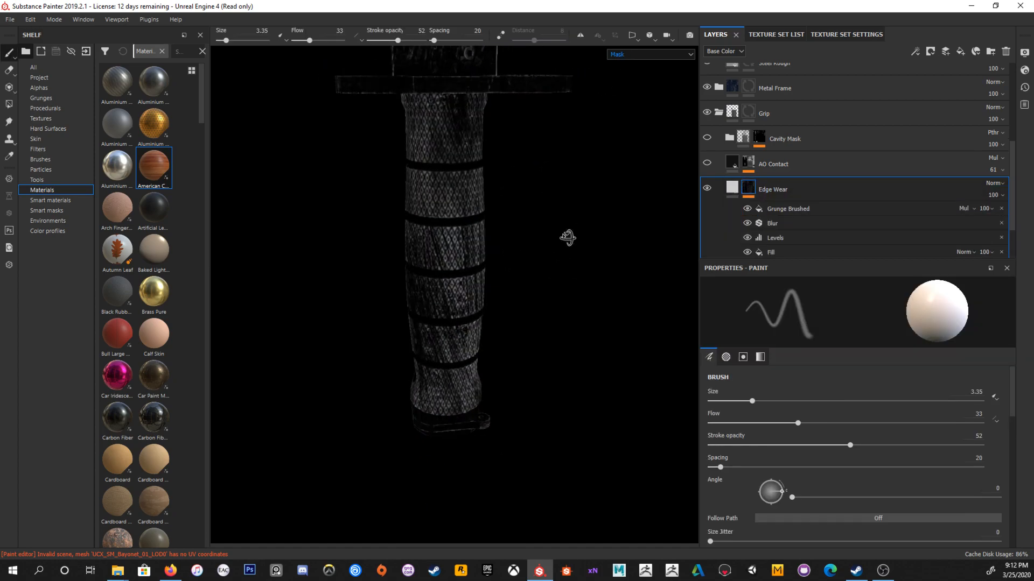
left_click(747, 209)
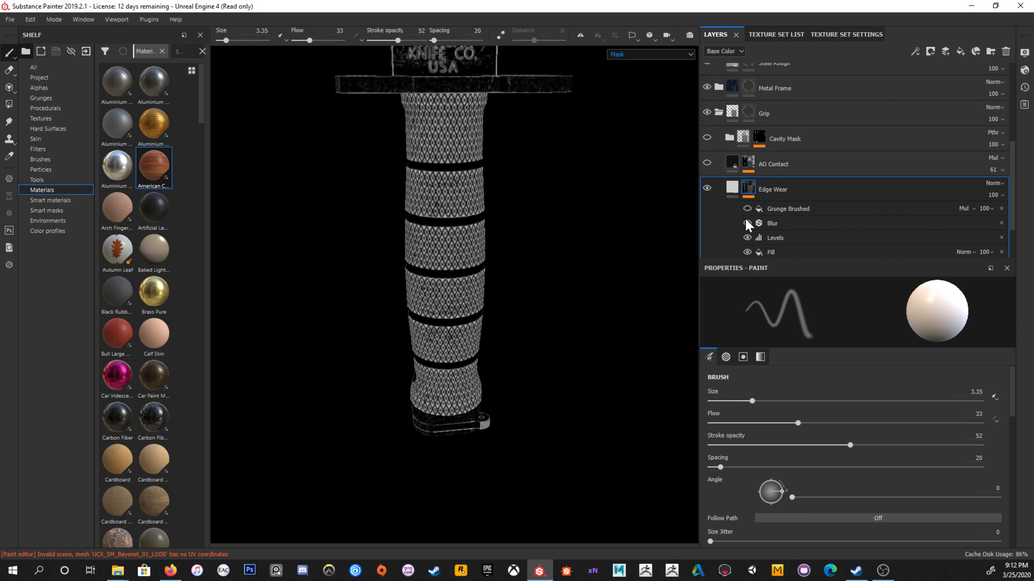
left_click(747, 223)
left_click(747, 223)
left_click(747, 237)
left_click(746, 252)
left_click(747, 252)
Step: Return to the material display and hide the Grunge Brushed effect in the grip's Edge Wear mask
key("m")
mouse_move(503, 233)
left_mouse_down("alt")
mouse_move(520, 217)
mouse_move(512, 239)
left_mouse_up("alt")
middle_click_drag(448, 193, 440, 208, "alt")
right_click_drag(440, 209, 584, 296, "alt")
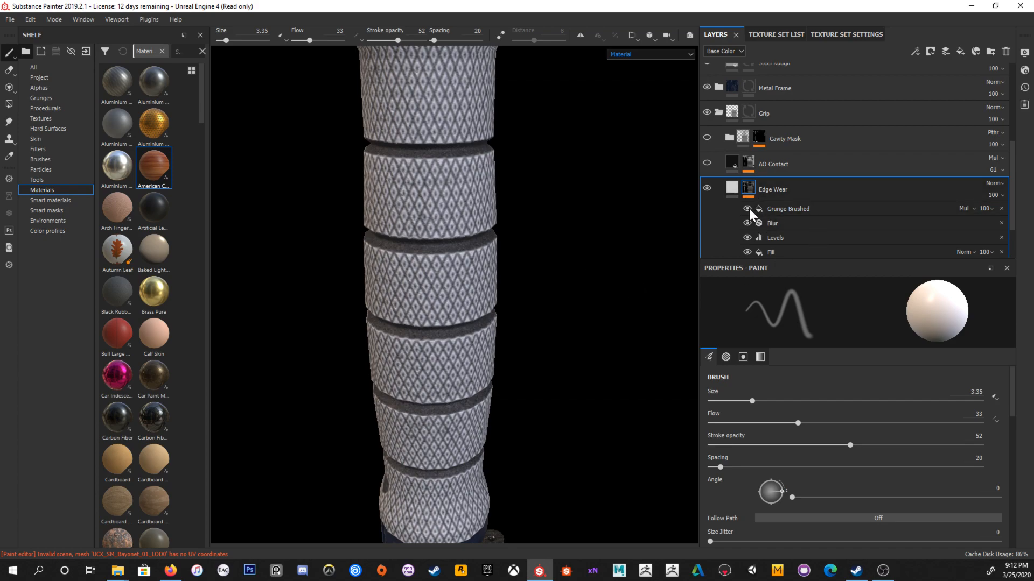
left_click(747, 209)
Step: Adjust the Levels effect of the grip's Edge Wear mask to a black input of 0.25 and a midtone of 4.5
scroll(770, 227, "down", 1)
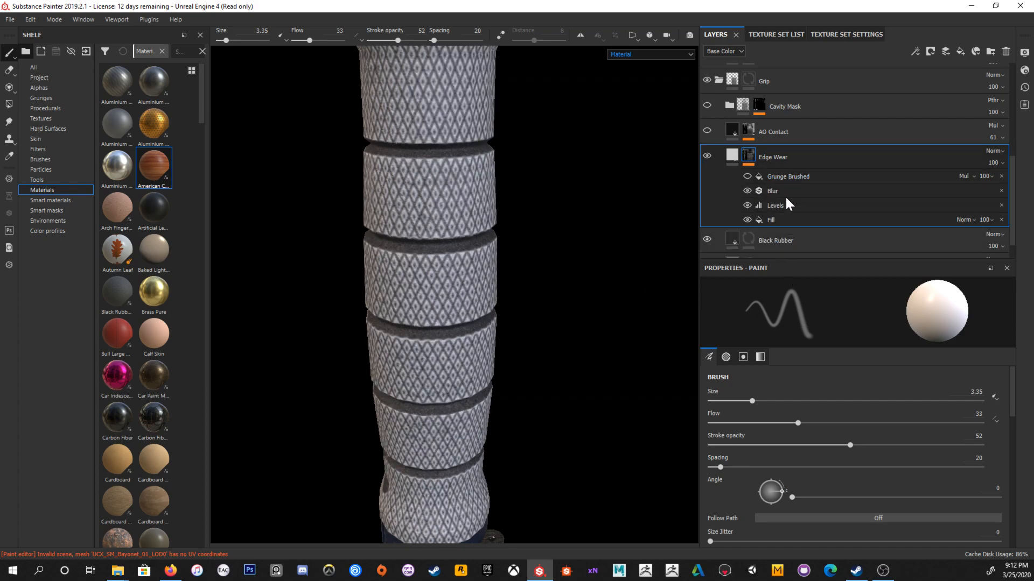
left_click(788, 205)
left_click_drag(913, 310, 786, 311)
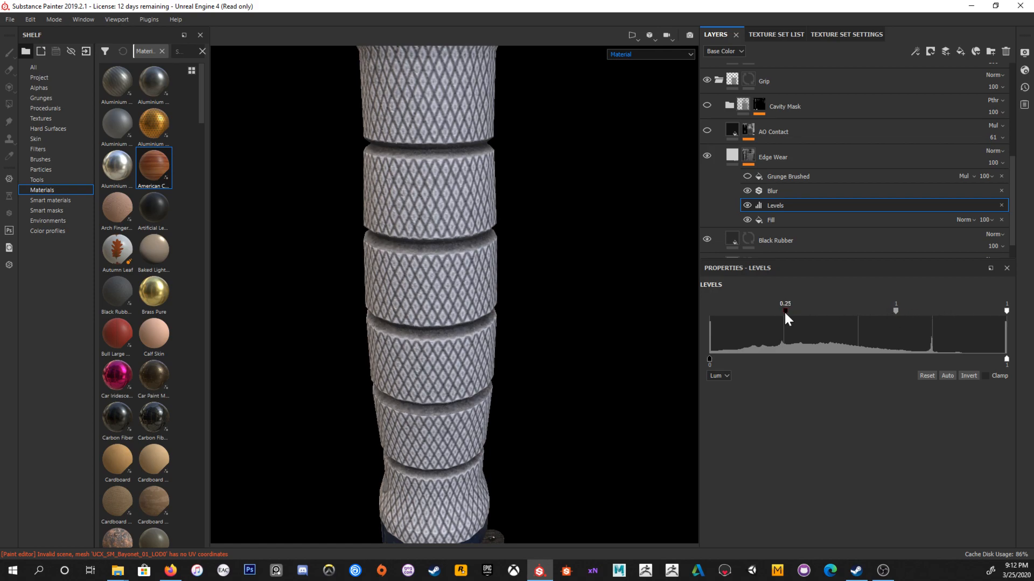
left_click_drag(895, 309, 938, 314)
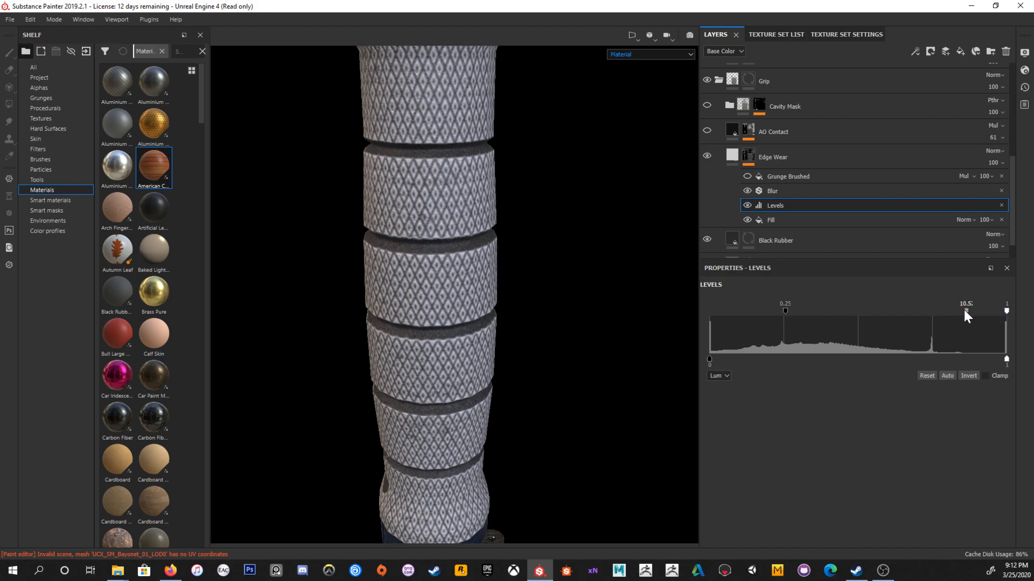
mouse_move(933, 315)
left_mouse_down()
mouse_move(830, 317)
mouse_move(922, 315)
left_mouse_up()
scroll(482, 410, "down", 3)
left_click_drag(409, 270, 576, 238, "alt")
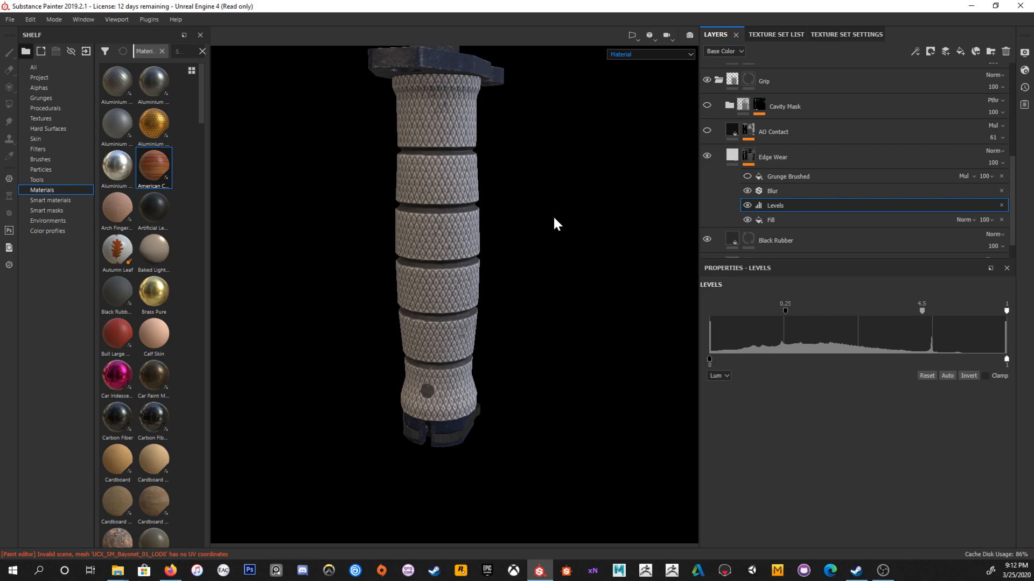
mouse_move(560, 221)
left_mouse_down("alt")
mouse_move(578, 186)
mouse_move(474, 184)
mouse_move(477, 210)
mouse_move(503, 212)
mouse_move(484, 196)
mouse_move(547, 196)
mouse_move(648, 243)
left_mouse_up("alt")
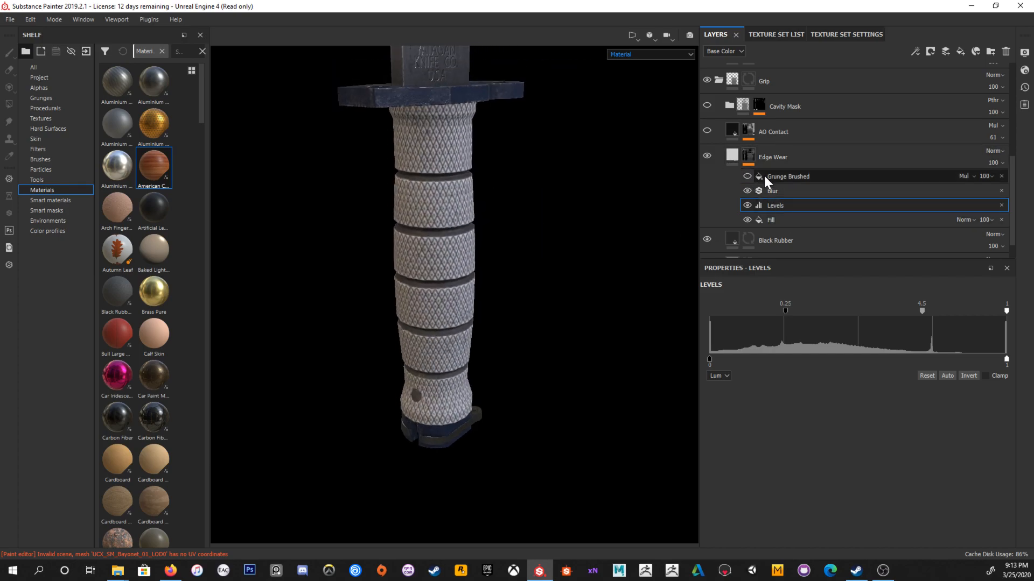
Step: Compare the grip with and without the Grunge Brushed effect and the whole Edge Wear layer
left_click(747, 176)
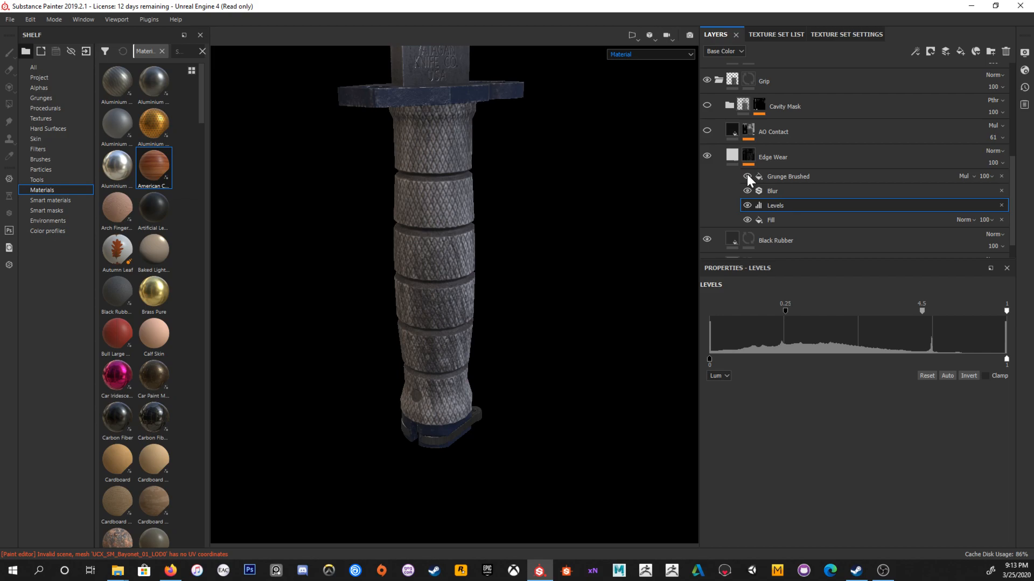
left_click(747, 176)
left_click(707, 155)
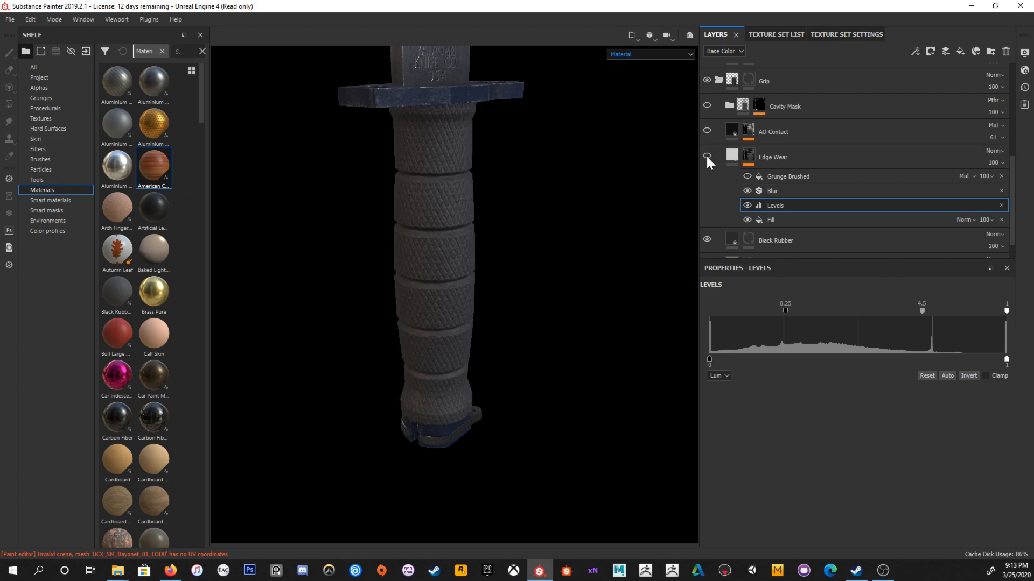
left_click(707, 156)
scroll(591, 286, "up", 3)
scroll(554, 215, "down", 3)
left_click_drag(554, 214, 502, 202, "alt")
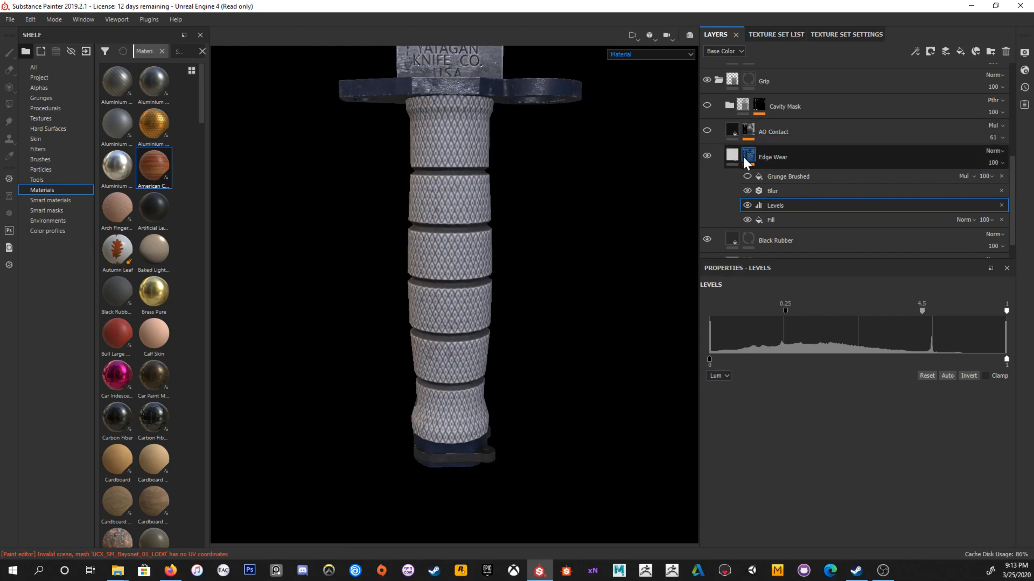
Step: Delete the Grunge Brushed, Blur and Levels effects from the grip's Edge Wear mask, keeping only the Fill
left_click(915, 179)
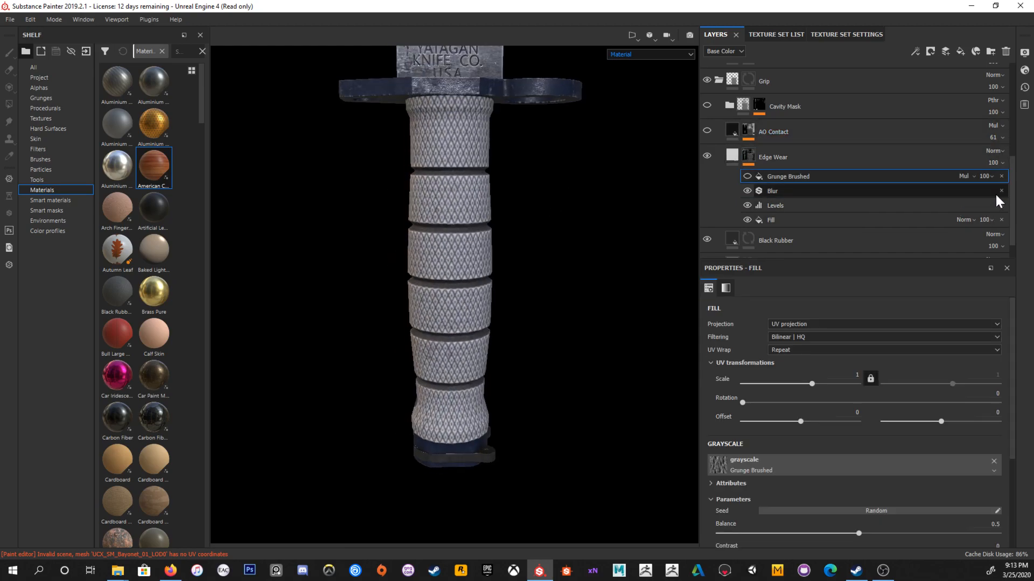
left_click(1001, 177)
left_click(996, 179)
left_click(1001, 179)
left_click(933, 184)
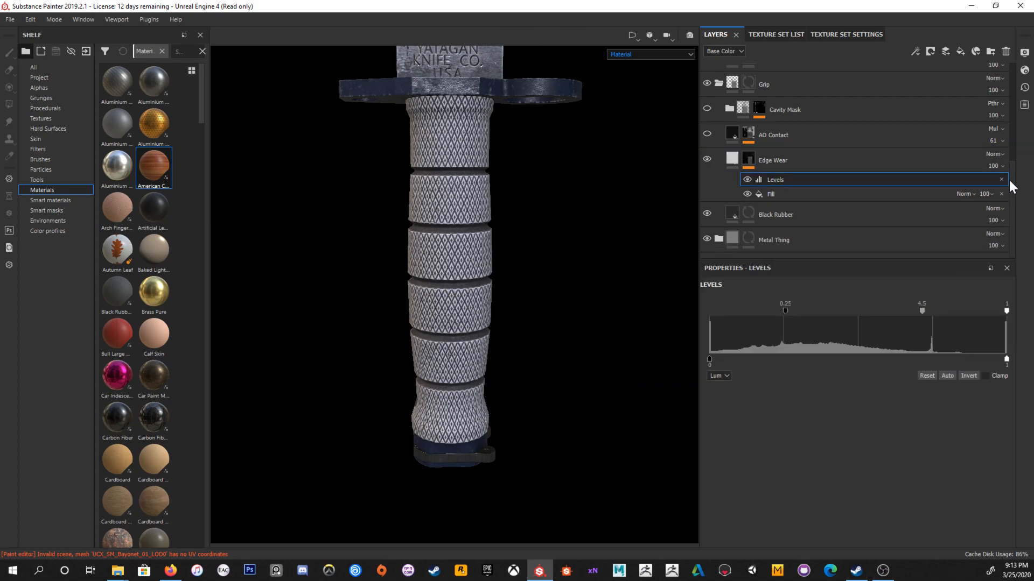
left_click(1000, 180)
Step: Check the available mesh maps and set the Edge Wear mask fill's grayscale to Thickness Map from Mesh M_Bayonet_Mat_Inst
left_click(802, 194)
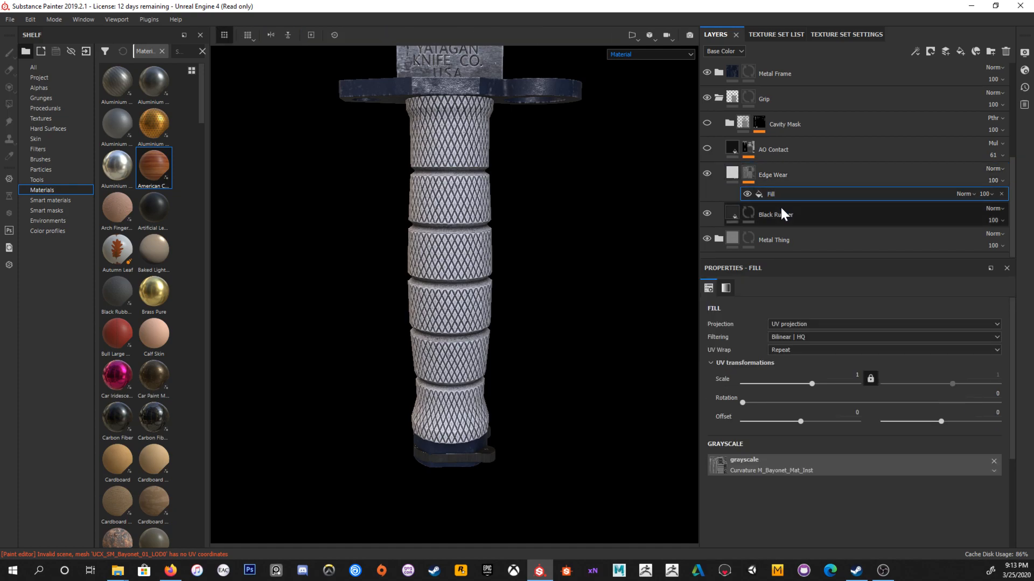
left_click(778, 464)
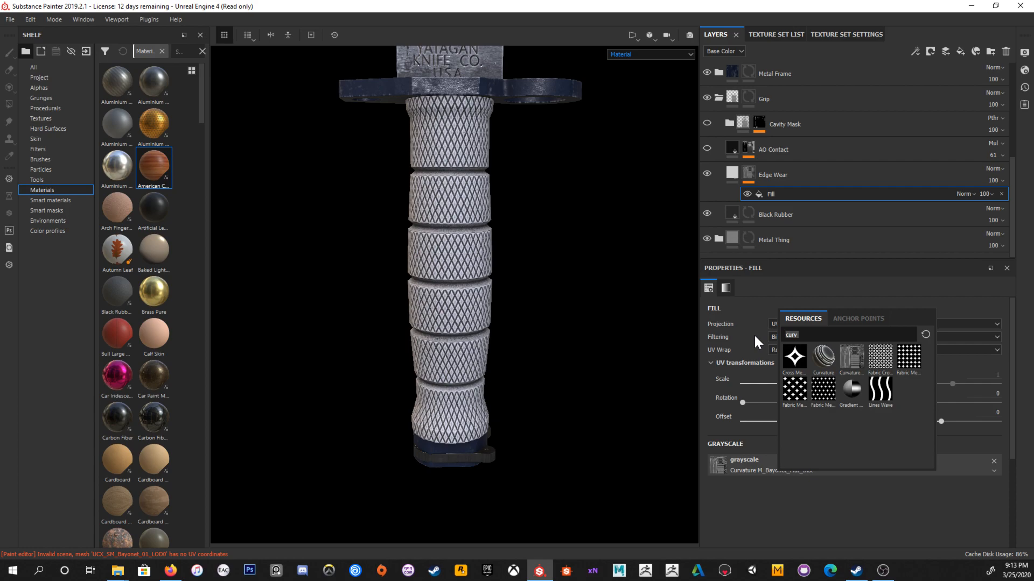
left_click(838, 35)
scroll(841, 231, "down", 1)
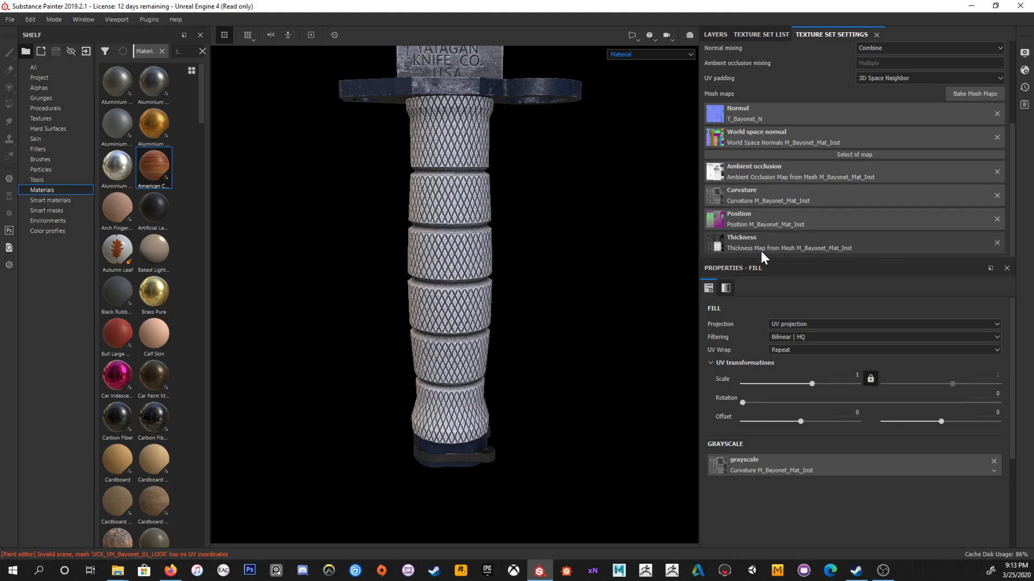
left_click(716, 35)
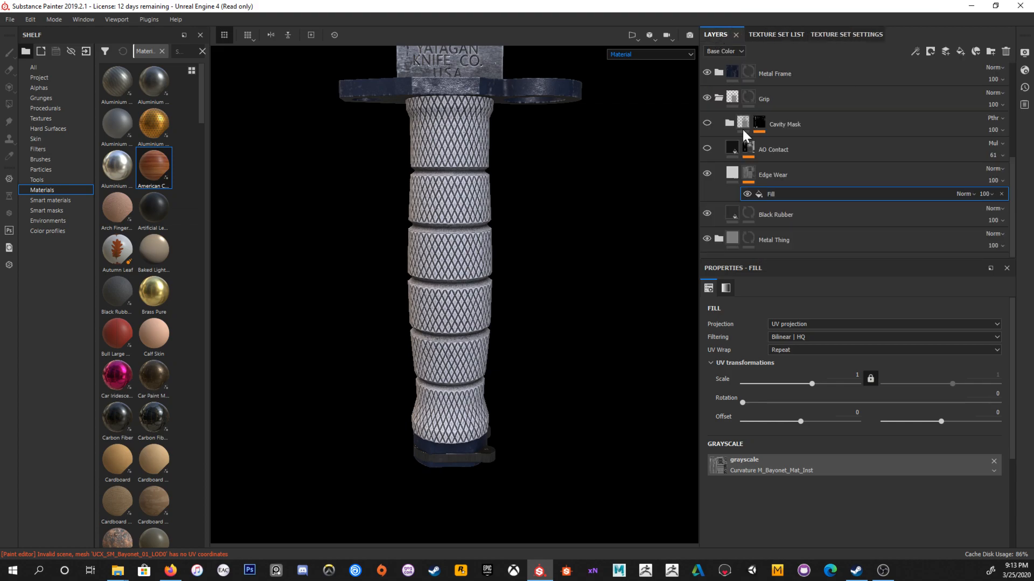
left_click(816, 469)
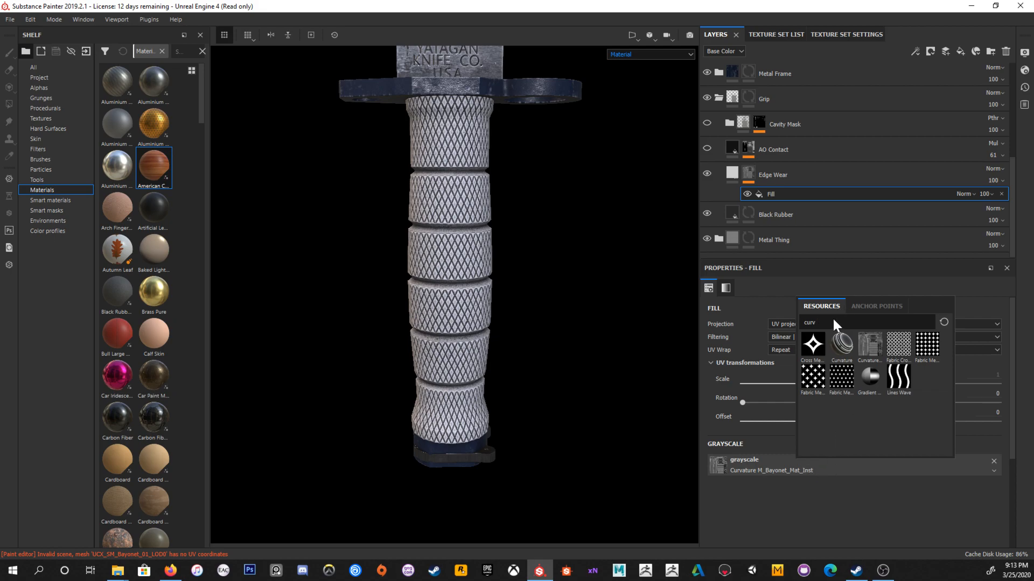
type("thick")
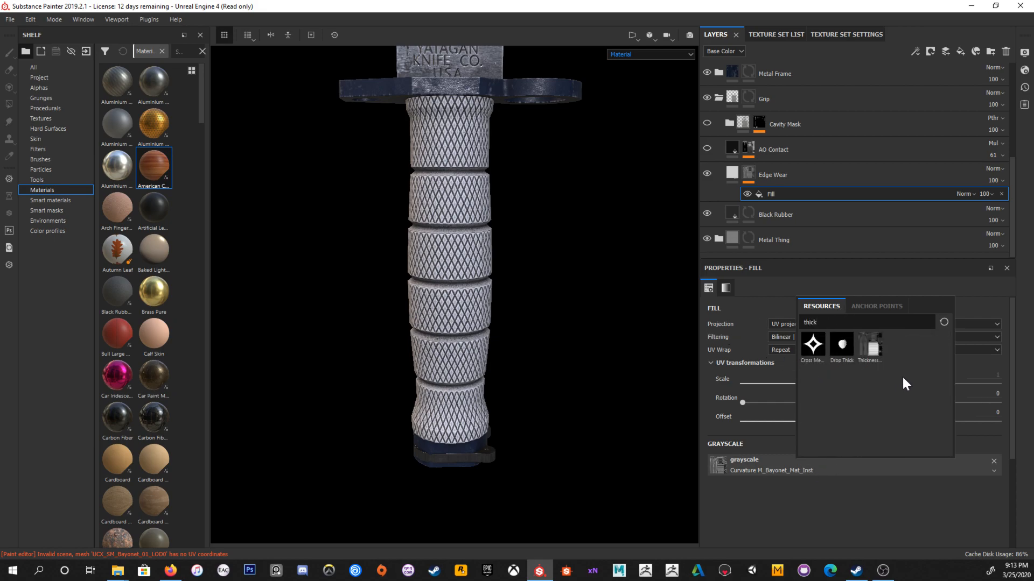
left_click(870, 346)
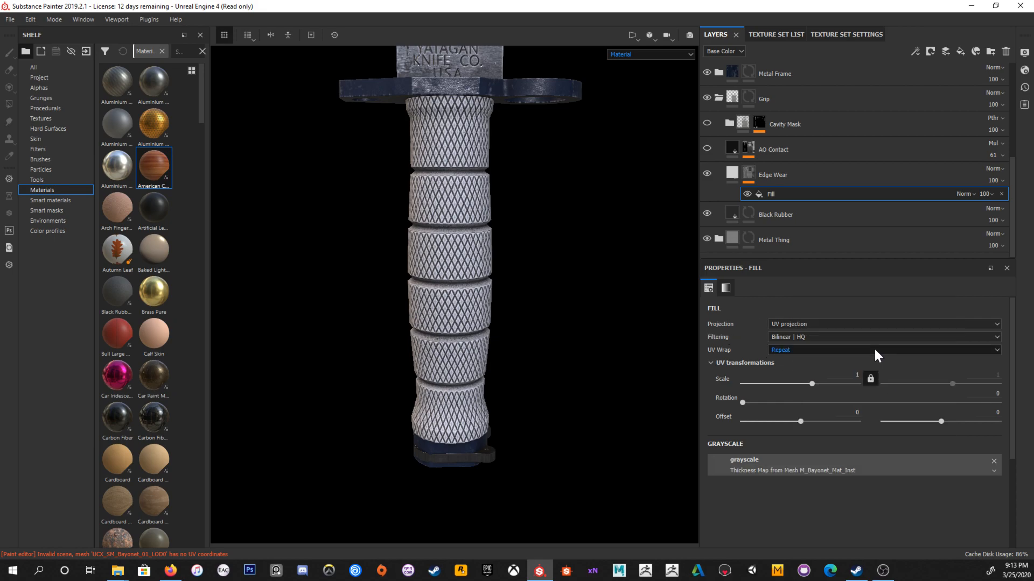
Step: Display the grip's Edge Wear mask on its own and examine the thickness map from several angles
left_click(748, 174, "alt")
mouse_move(512, 263)
left_mouse_down("alt")
mouse_move(563, 273)
mouse_move(574, 255)
mouse_move(498, 268)
left_mouse_up("alt")
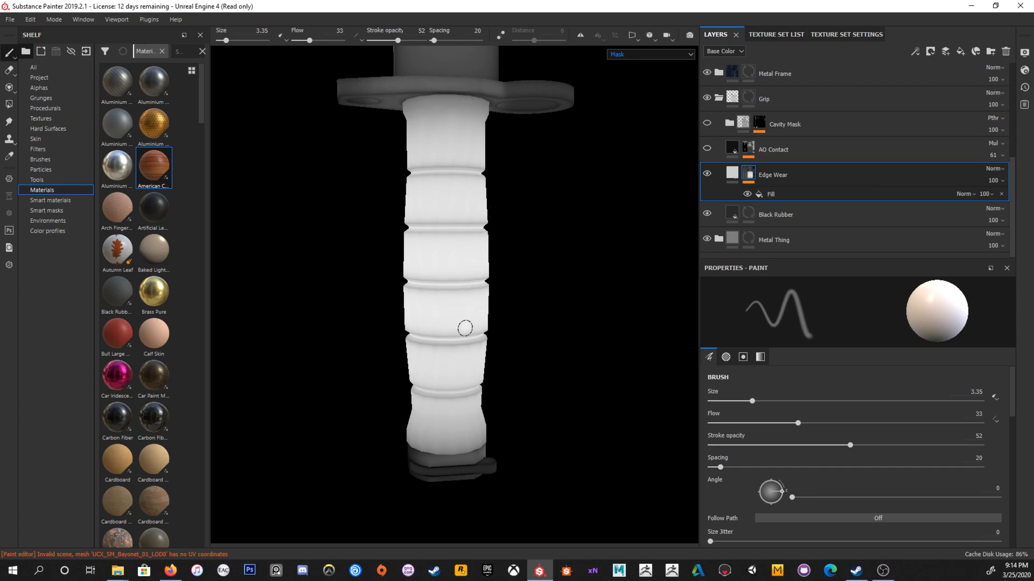
left_click_drag(496, 254, 520, 257, "alt")
middle_click_drag(521, 257, 556, 329, "alt")
right_click_drag(556, 328, 385, 192, "alt")
left_click_drag(385, 191, 452, 247, "alt")
middle_click_drag(453, 247, 430, 173, "alt")
right_click_drag(473, 263, 669, 399, "alt")
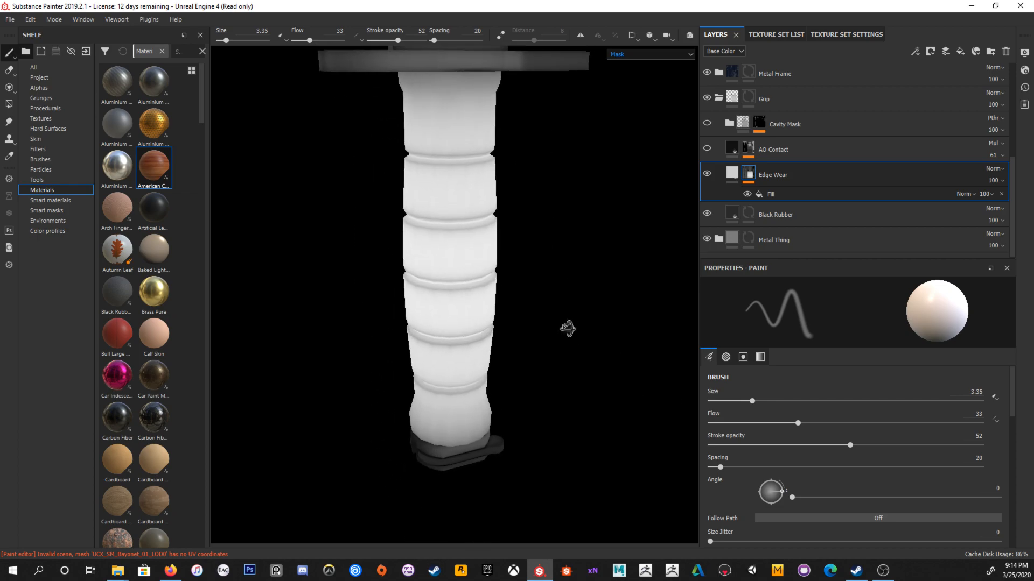
left_click_drag(559, 330, 485, 296, "alt")
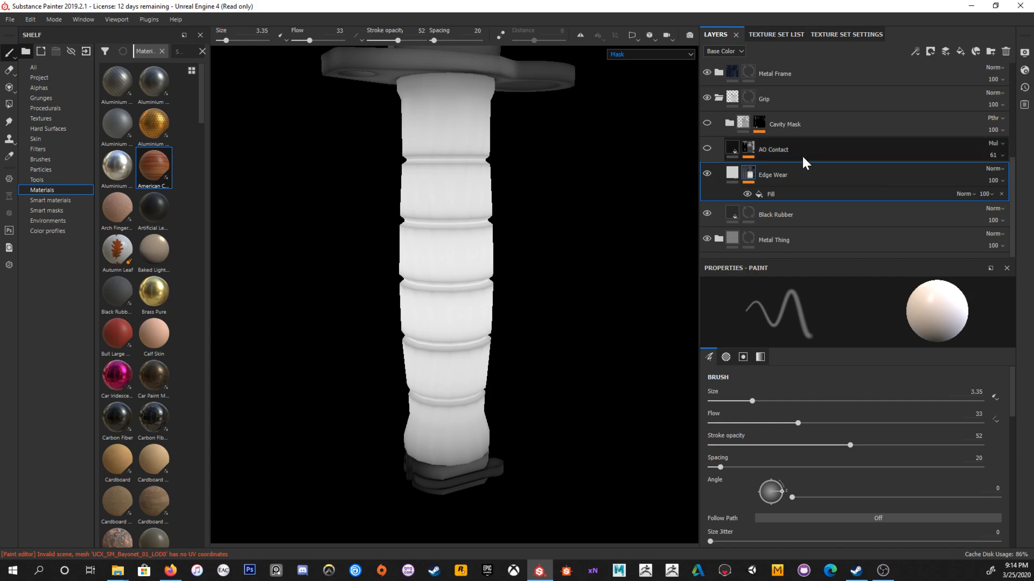
Step: Add a Levels effect above the Edge Wear mask's Fill, invert it and set its input range from 0 to about 0.8
left_click(777, 193)
left_click(914, 51)
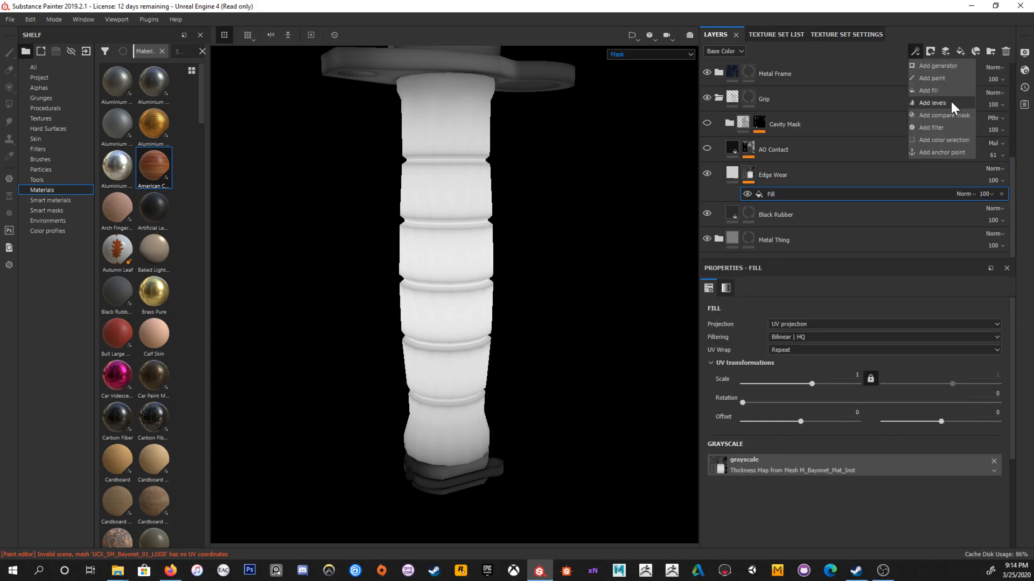
left_click(950, 100)
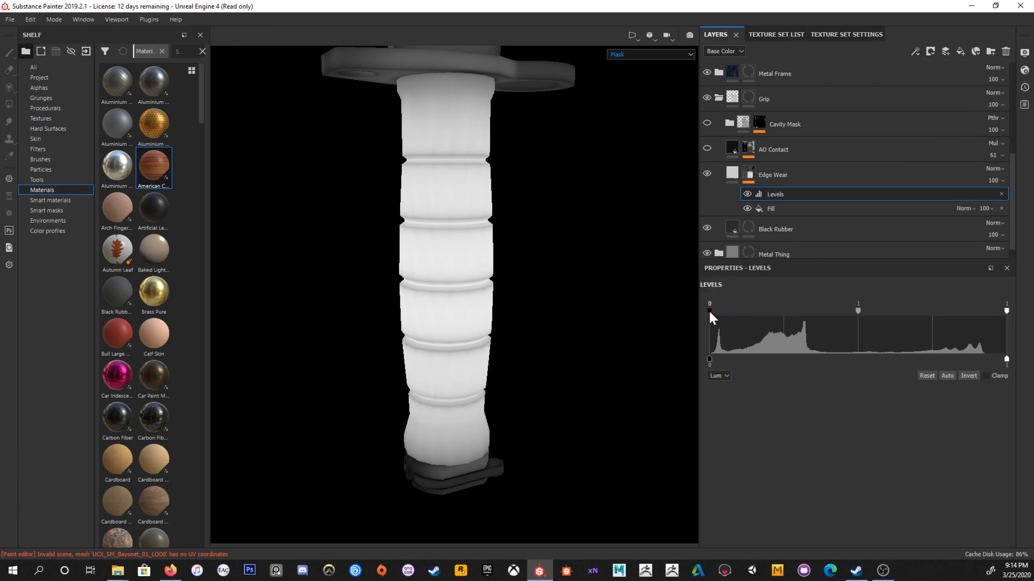
left_click_drag(710, 311, 799, 318)
left_click_drag(897, 309, 956, 321)
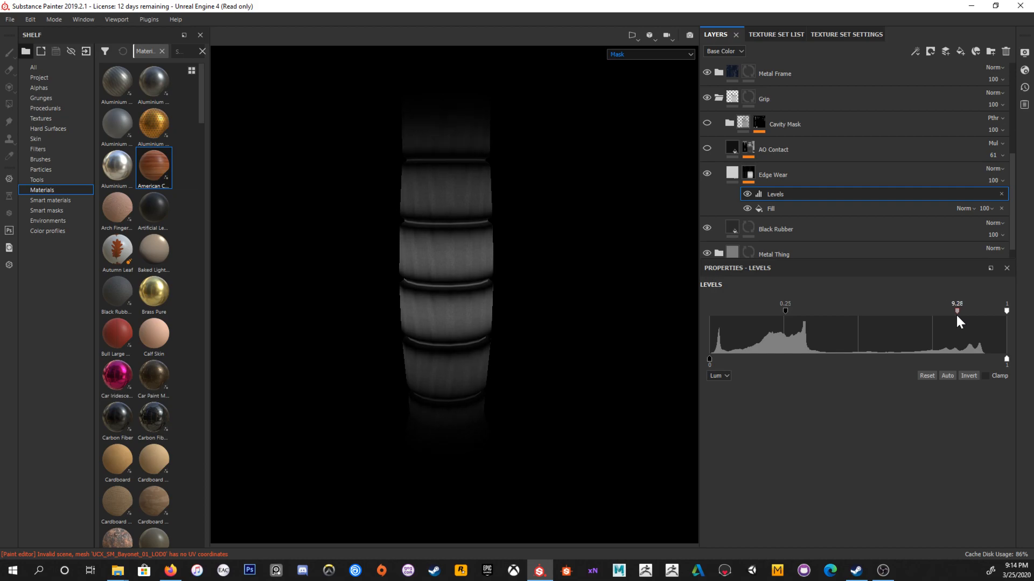
left_click(968, 376)
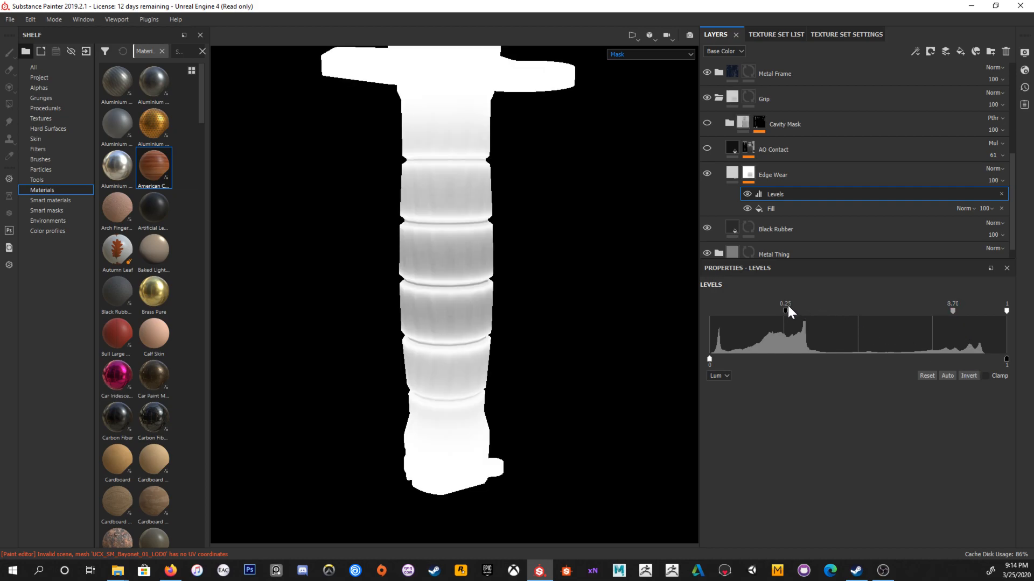
left_click_drag(785, 311, 710, 311)
mouse_move(1008, 314)
left_mouse_down()
mouse_move(908, 316)
mouse_move(955, 320)
left_mouse_up()
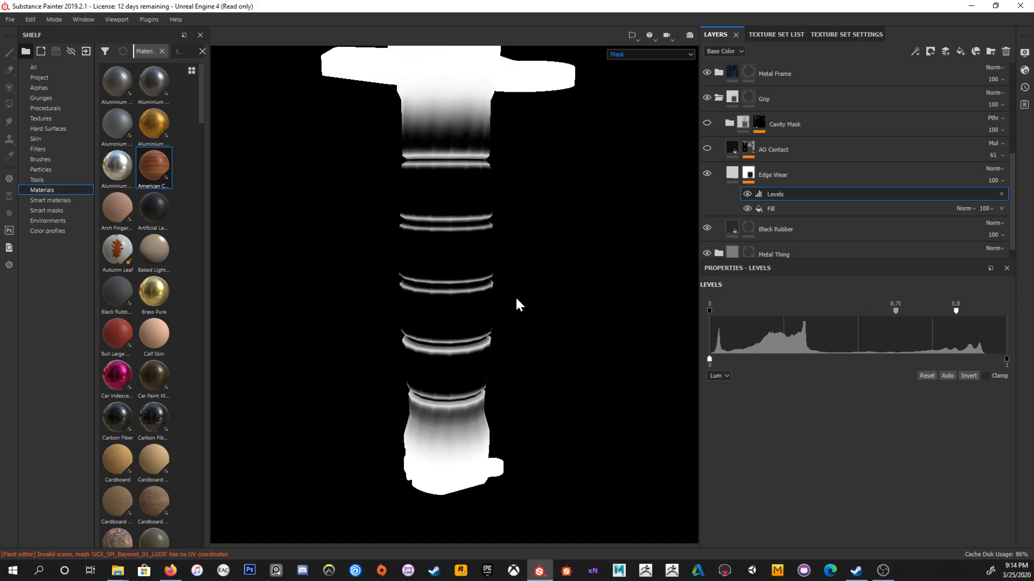
Step: Add a Paint effect above the Levels in the Edge Wear mask and set up a black brush with size 7.46
key("m")
left_click_drag(562, 258, 535, 189, "alt")
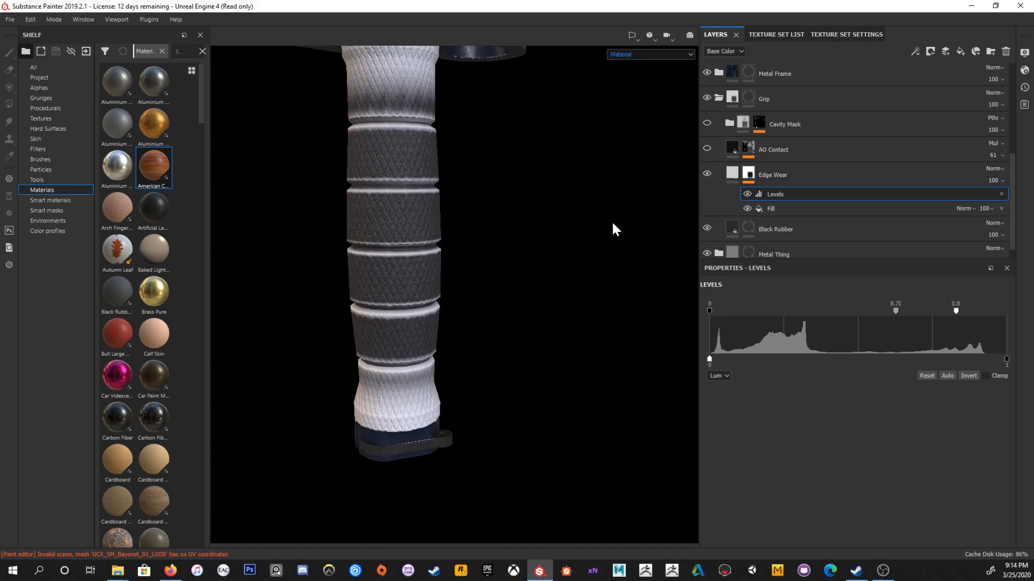
middle_click_drag(535, 312, 544, 243, "alt")
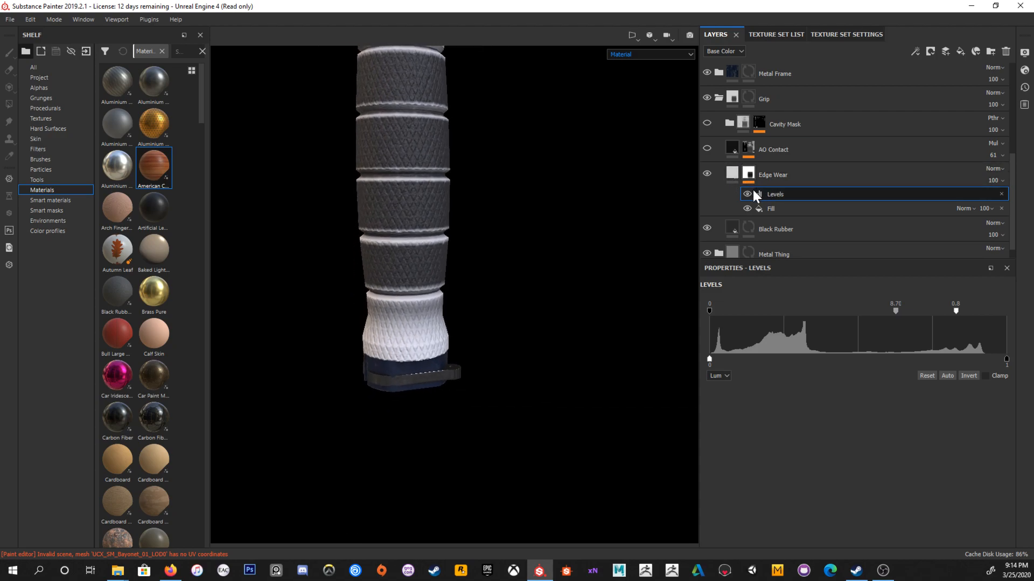
middle_click_drag(446, 193, 448, 270, "alt")
left_click_drag(448, 271, 506, 199, "alt")
left_click(915, 52)
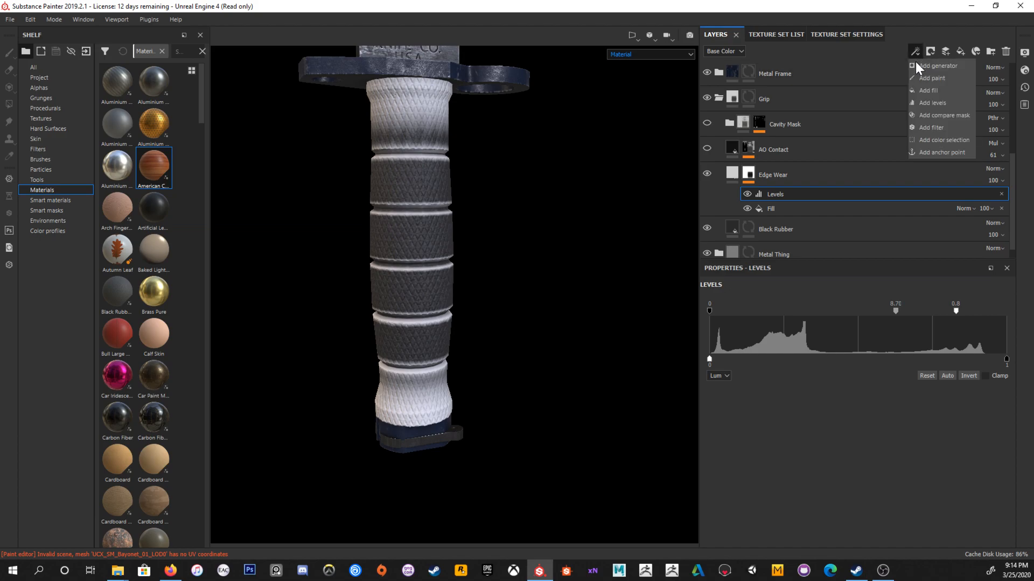
left_click(927, 79)
scroll(493, 330, "up", 3)
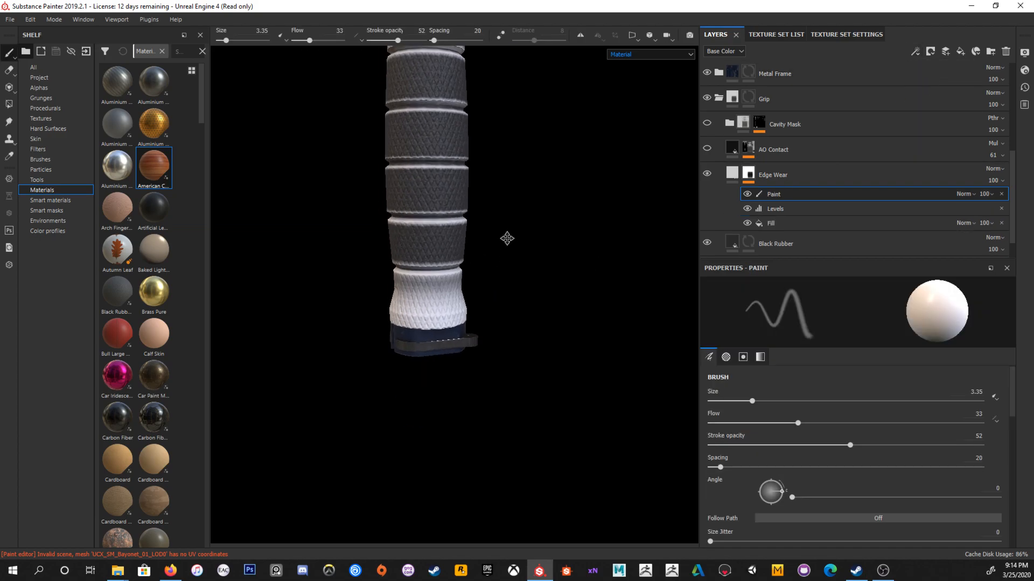
right_click_drag(424, 351, 525, 302, "ctrl")
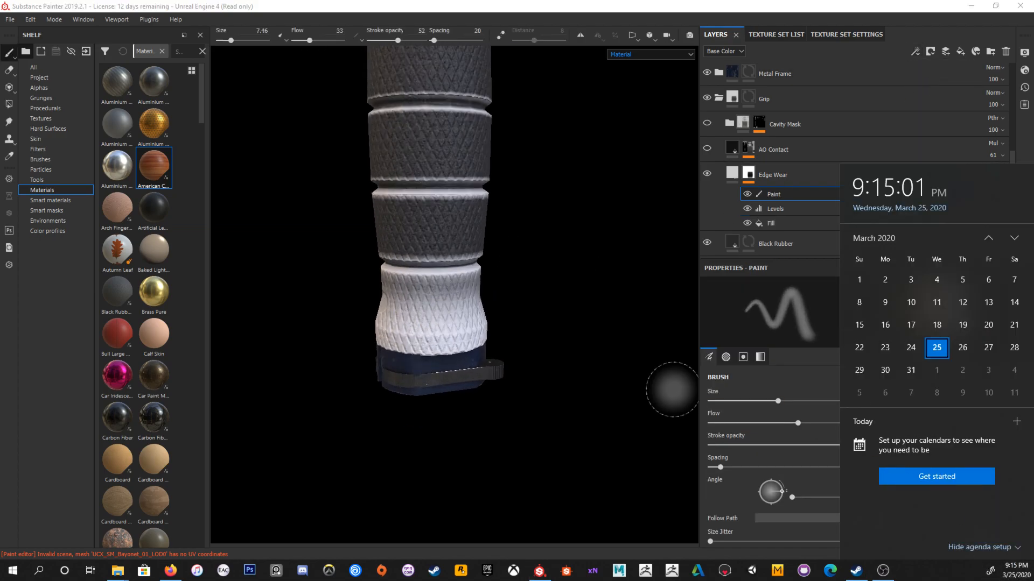
middle_click_drag(525, 302, 549, 302, "alt")
key("space")
left_click_drag(471, 383, 354, 370)
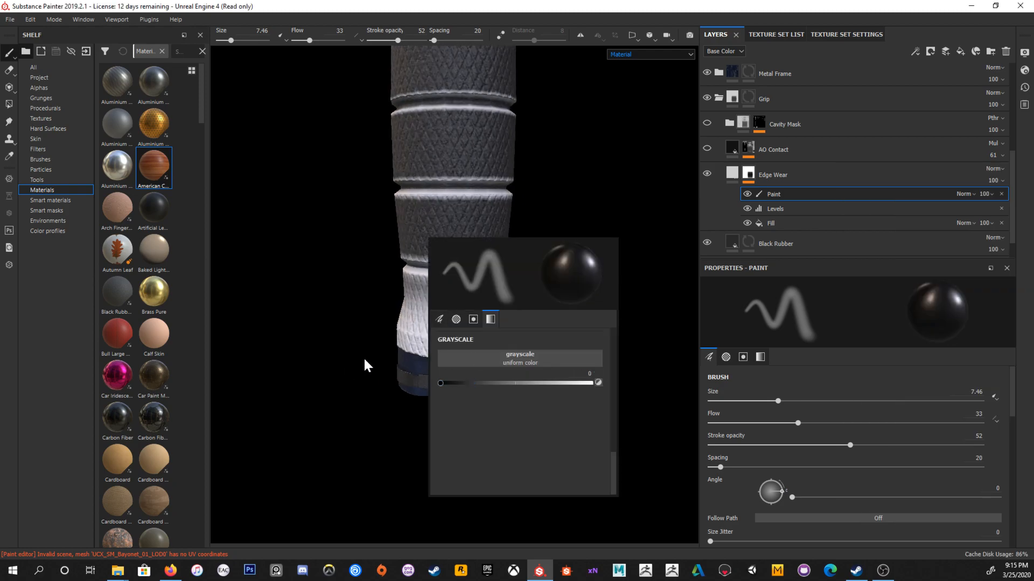
Step: Set the brush's flow and stroke opacity to 100 and paint the wear out of the grip's pommel end, checking the mask
left_click(438, 319)
left_click_drag(486, 381, 584, 382)
left_click_drag(513, 404, 585, 404)
mouse_move(398, 331)
left_mouse_down()
mouse_move(484, 345)
mouse_move(420, 318)
mouse_move(476, 306)
mouse_move(464, 314)
left_mouse_up()
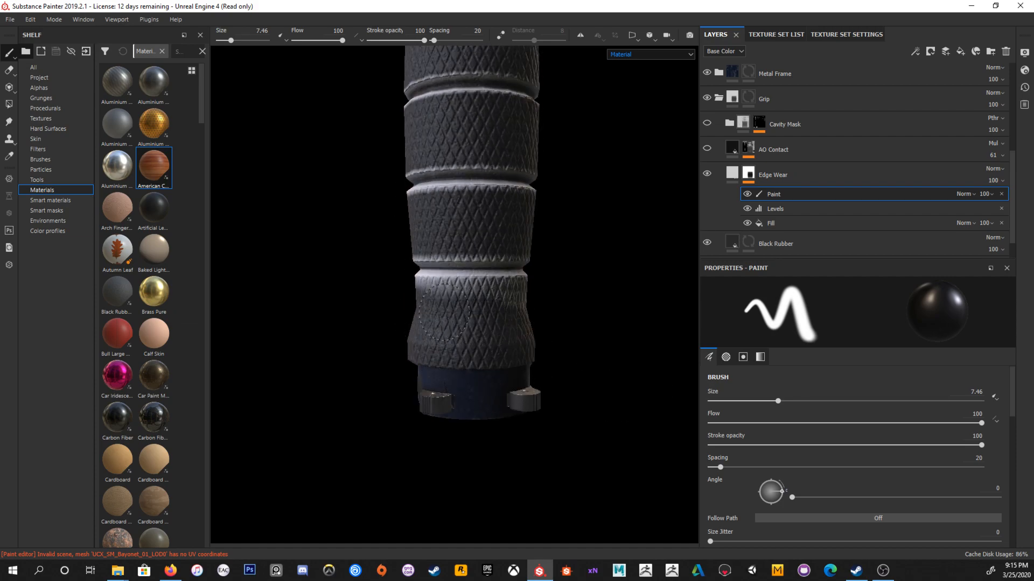
left_click_drag(563, 323, 538, 330, "alt")
key("c")
mouse_move(472, 375)
left_mouse_down("alt")
mouse_move(438, 374)
mouse_move(425, 350)
mouse_move(350, 304)
mouse_move(492, 328)
mouse_move(330, 335)
mouse_move(400, 326)
mouse_move(411, 300)
left_mouse_up("alt")
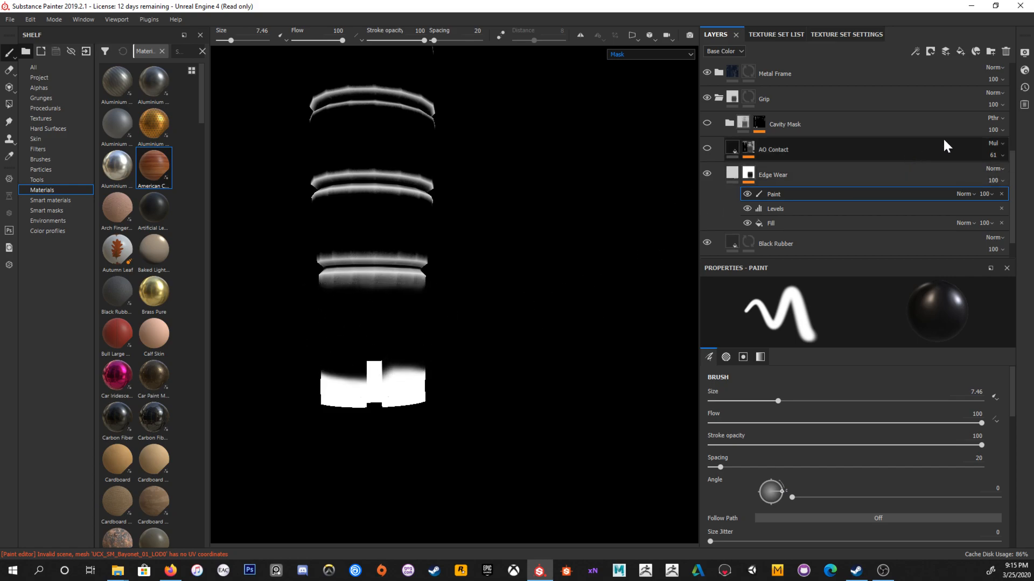
left_click(752, 176)
left_click(915, 53)
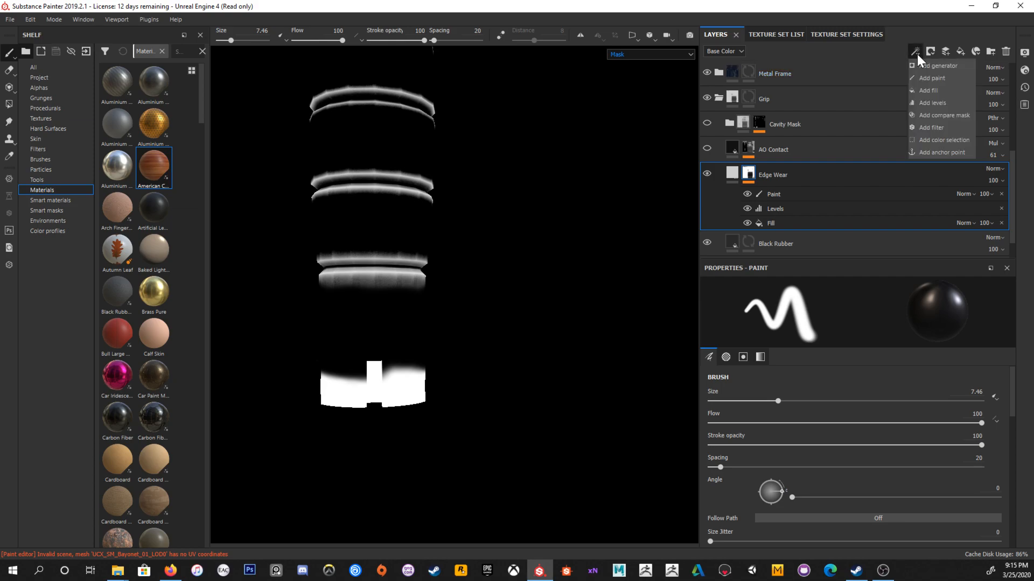
left_click(917, 48)
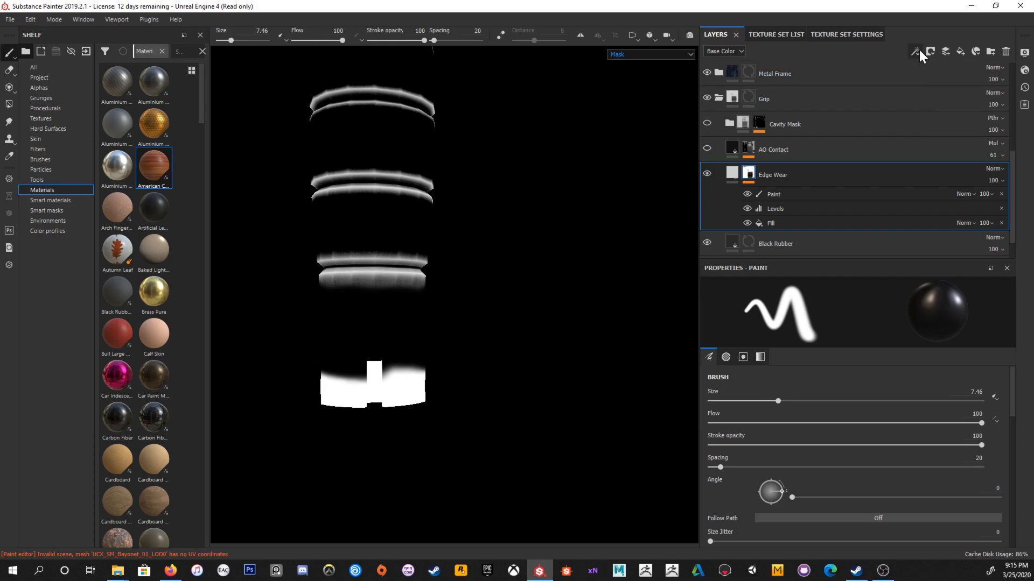
left_click(919, 49)
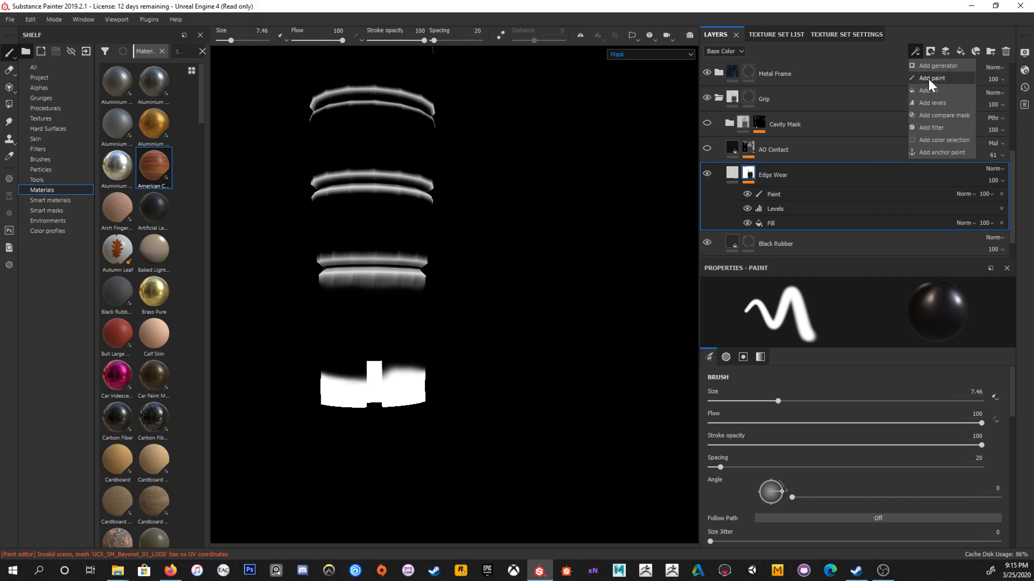
left_click(819, 45)
Step: Paint black on the Edge Wear mask's Paint effect around the grip section next to the guard to remove its wear
left_click_drag(385, 231, 358, 254, "alt")
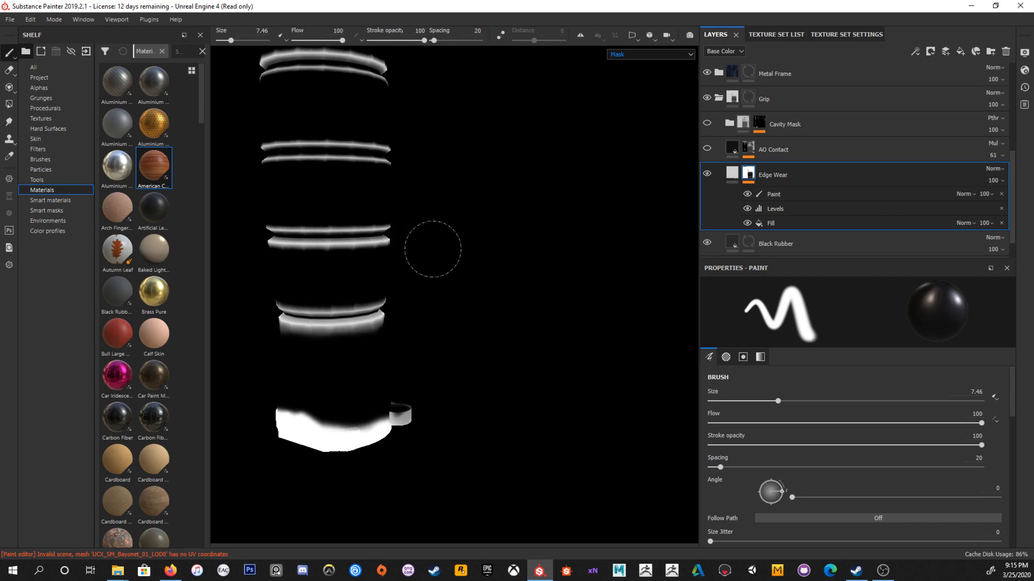
key("m")
scroll(463, 336, "up", 3)
middle_click_drag(422, 194, 422, 277, "alt")
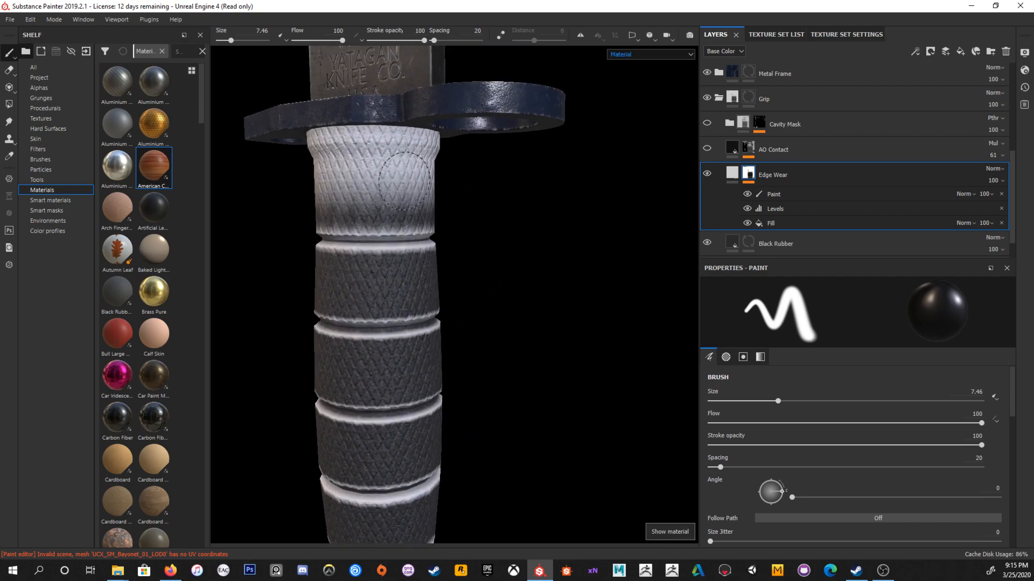
left_click(774, 194)
mouse_move(385, 200)
left_mouse_down()
mouse_move(380, 208)
mouse_move(347, 173)
mouse_move(352, 195)
mouse_move(420, 177)
mouse_move(323, 157)
mouse_move(426, 134)
mouse_move(391, 139)
mouse_move(447, 172)
left_mouse_up()
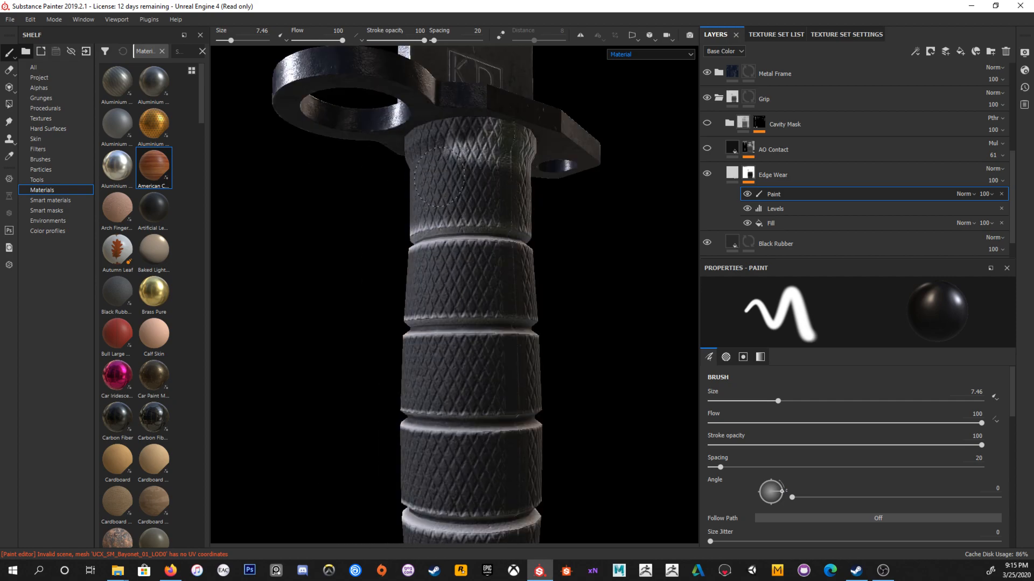
left_click_drag(512, 153, 447, 180, "alt")
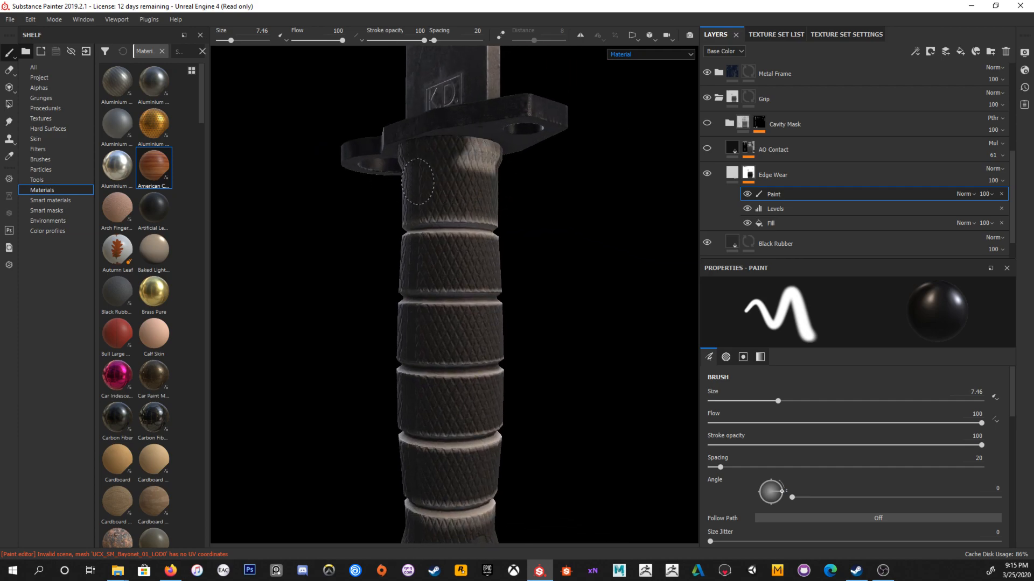
left_click_drag(485, 148, 465, 158, "alt")
middle_click_drag(465, 159, 380, 156, "alt")
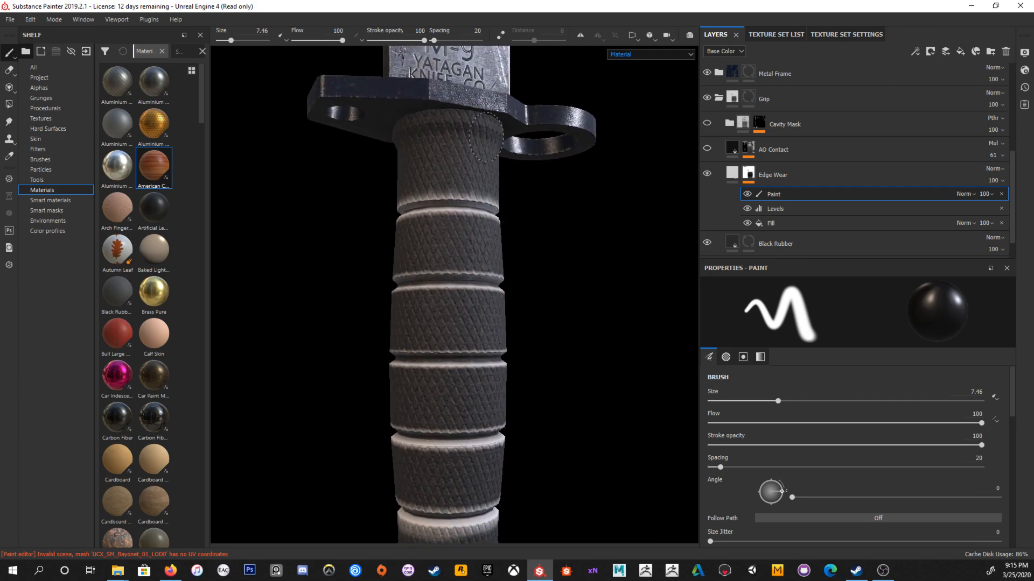
scroll(509, 150, "down", 3)
left_click_drag(508, 150, 503, 219, "alt")
scroll(563, 259, "down", 3)
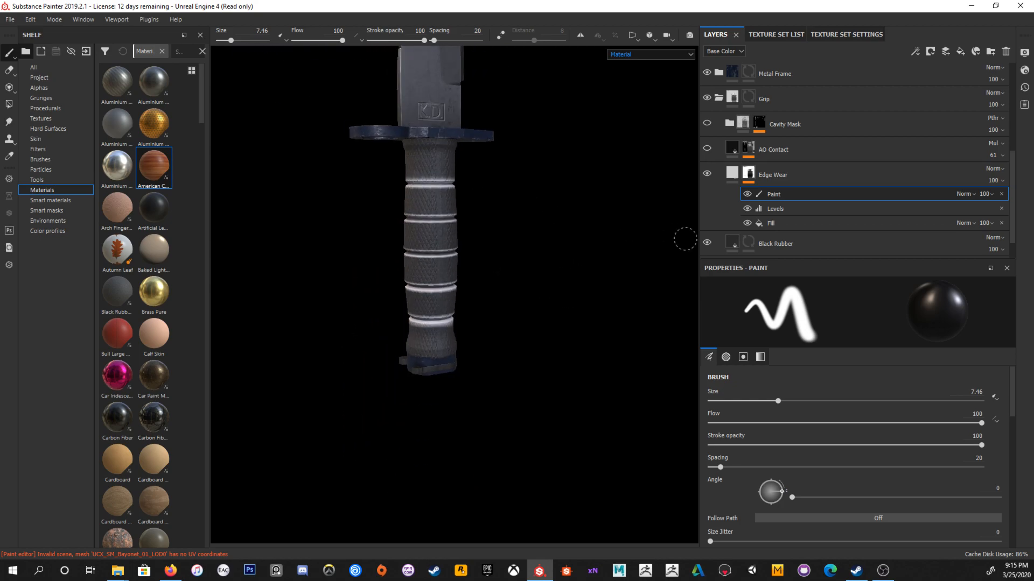
Step: Add a Blur filter on top of the Edge Wear mask's effects with a blur intensity of 1.8
left_click(915, 51)
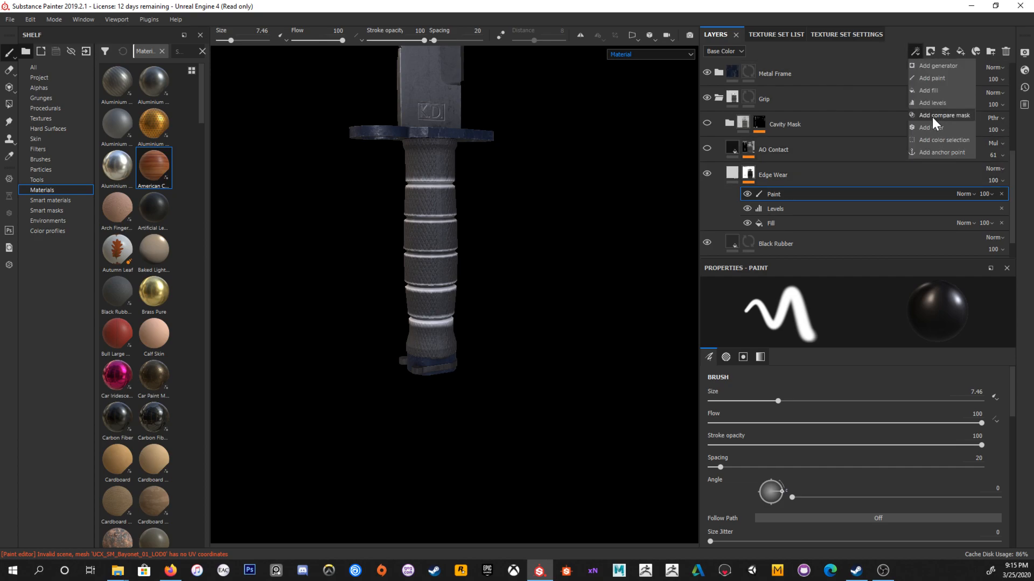
left_click(931, 128)
left_click(909, 309)
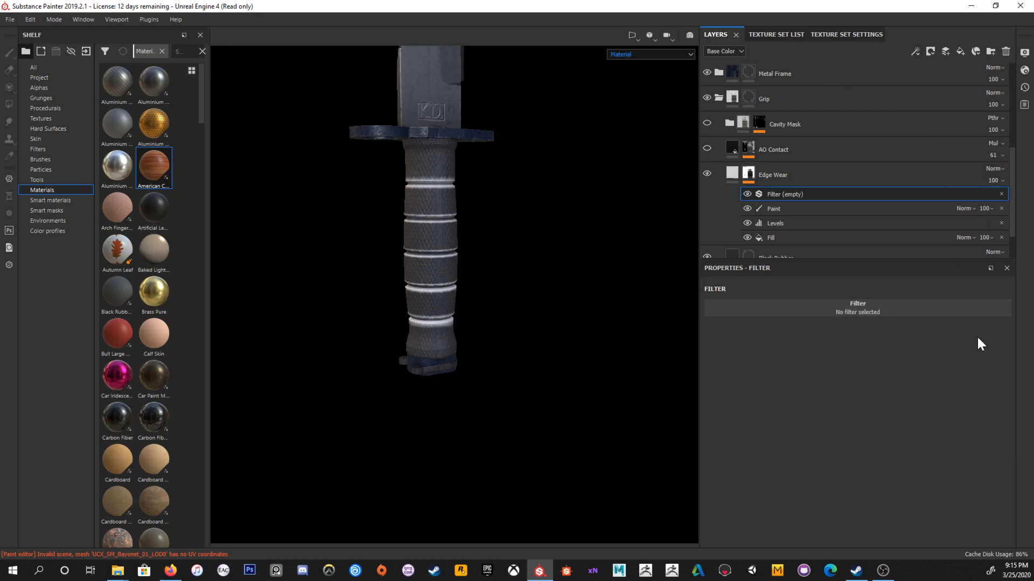
scroll(387, 171, "up", 3)
mouse_move(744, 361)
left_mouse_down()
mouse_move(760, 361)
mouse_move(748, 361)
left_mouse_up()
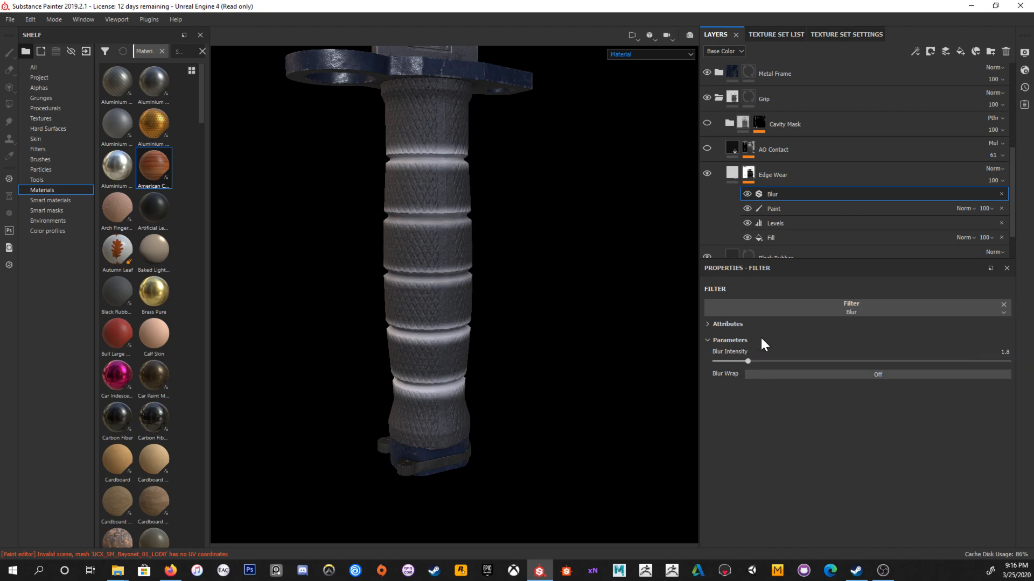
Step: Add a second Levels effect above the Blur and raise its input black point to 0.24
left_click(914, 51)
left_click(931, 102)
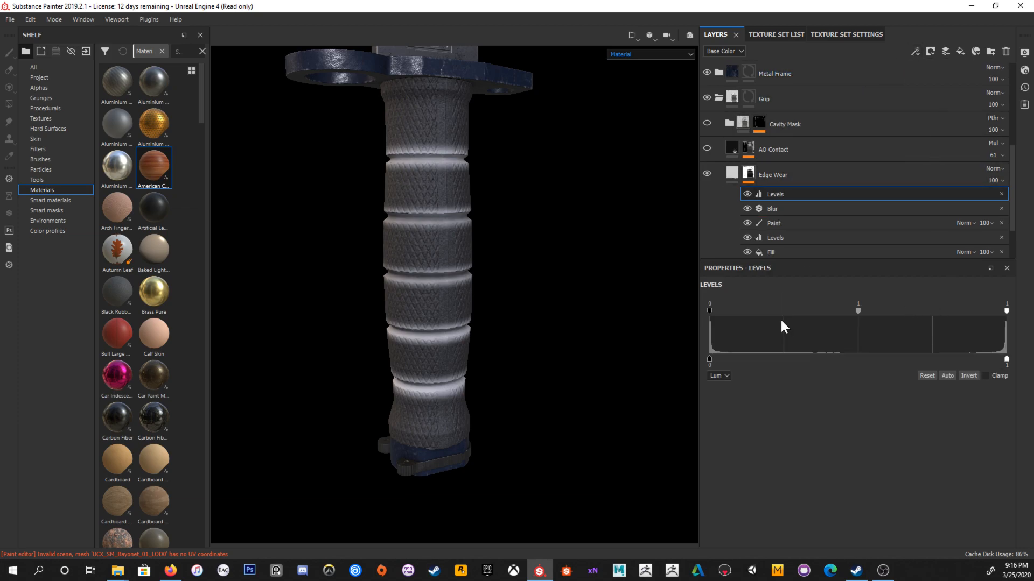
left_click_drag(709, 311, 780, 318)
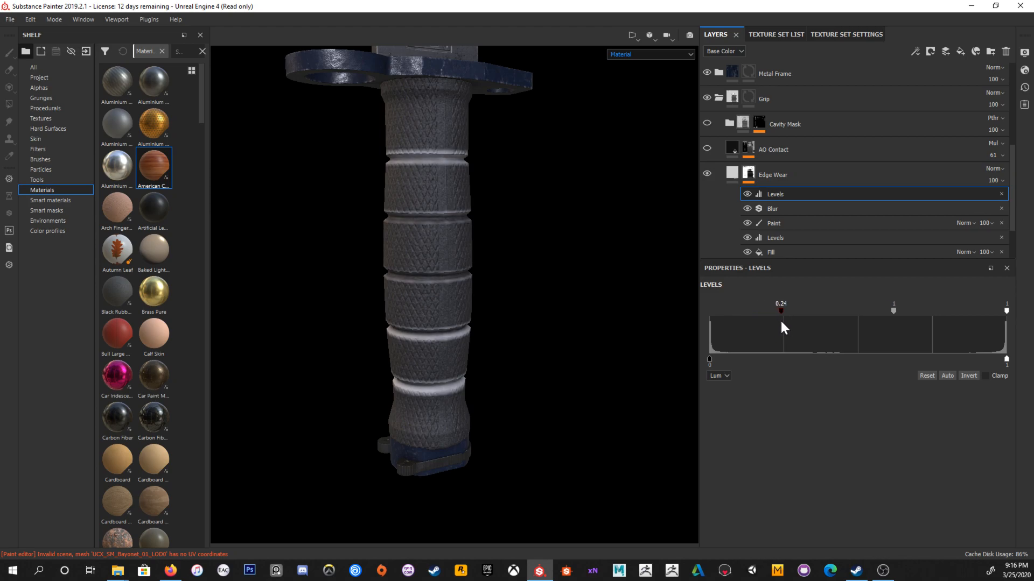
Step: Display only the Base Color channel on the model and examine the edge wear along the grip
left_click_drag(653, 277, 544, 228, "alt")
scroll(544, 229, "down", 2)
left_click(651, 55)
left_click(630, 86)
scroll(612, 290, "up", 3)
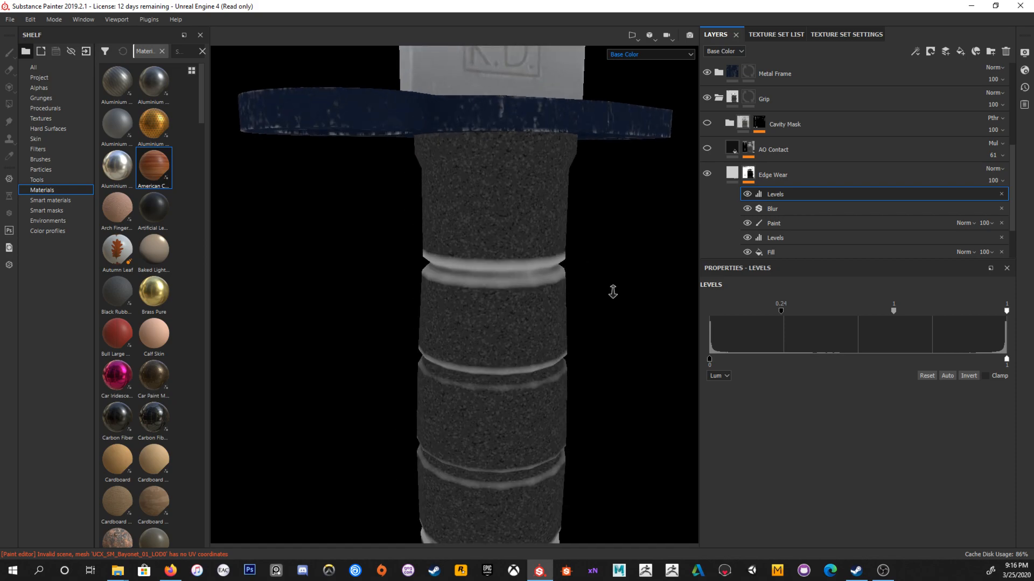
left_click_drag(606, 292, 547, 217, "alt")
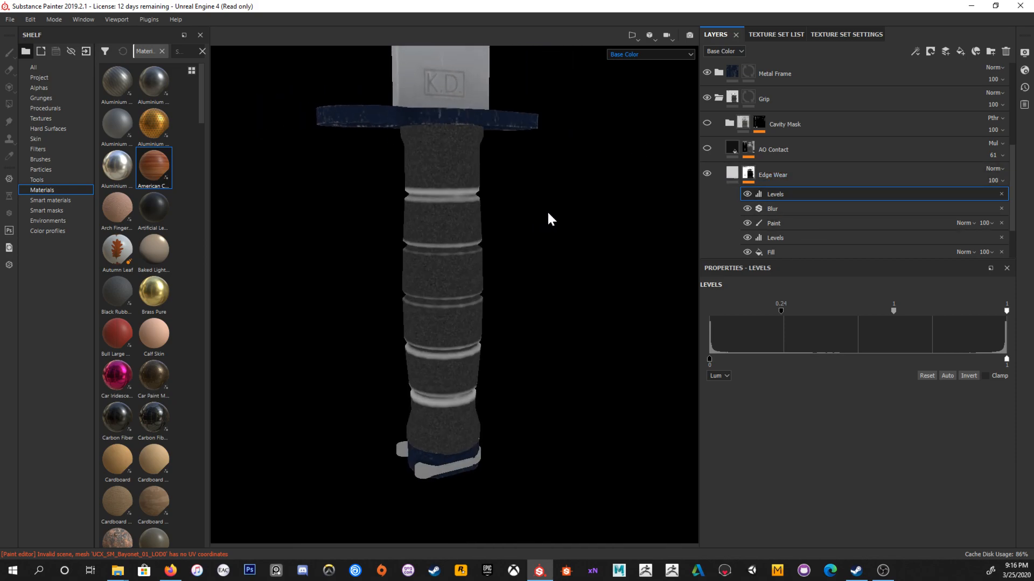
Step: Add a fill with the Grunge Dirt Heavy texture on top of the Edge Wear mask's effects and set its blending to Multiply
left_click(916, 54)
left_click(935, 106)
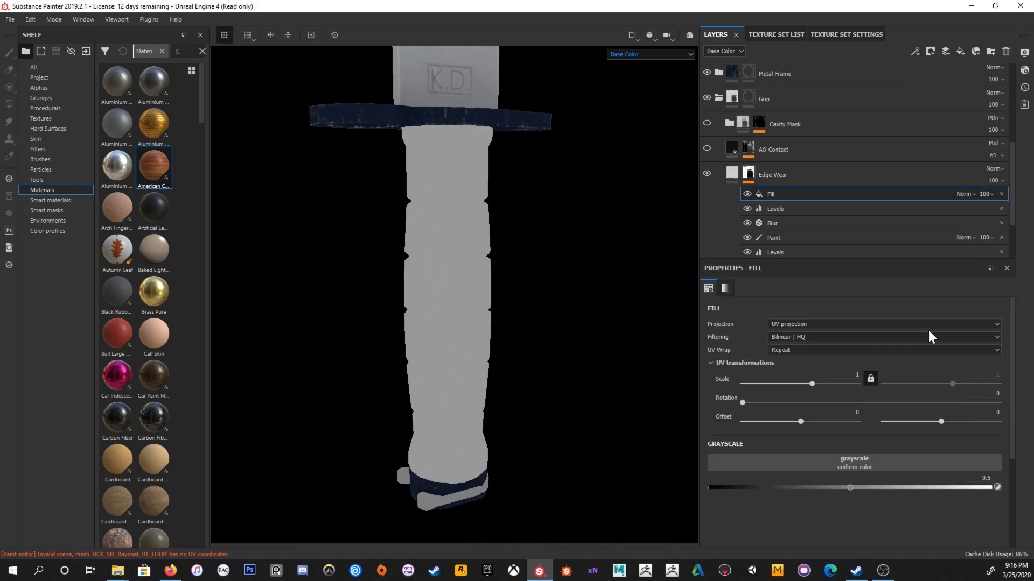
left_click(887, 466)
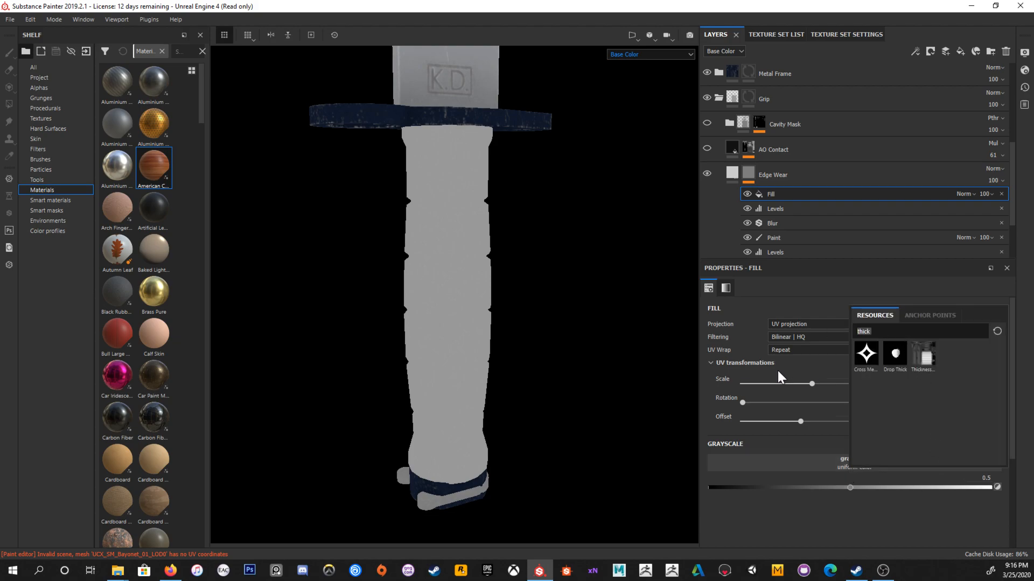
type("grunge")
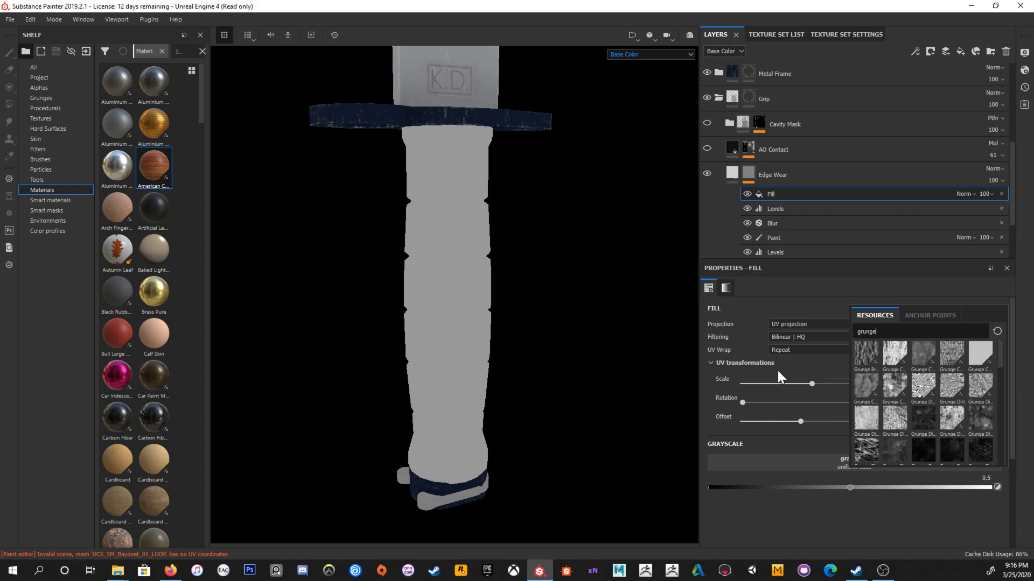
mouse_move(925, 387)
mouse_move(958, 420)
mouse_move(869, 420)
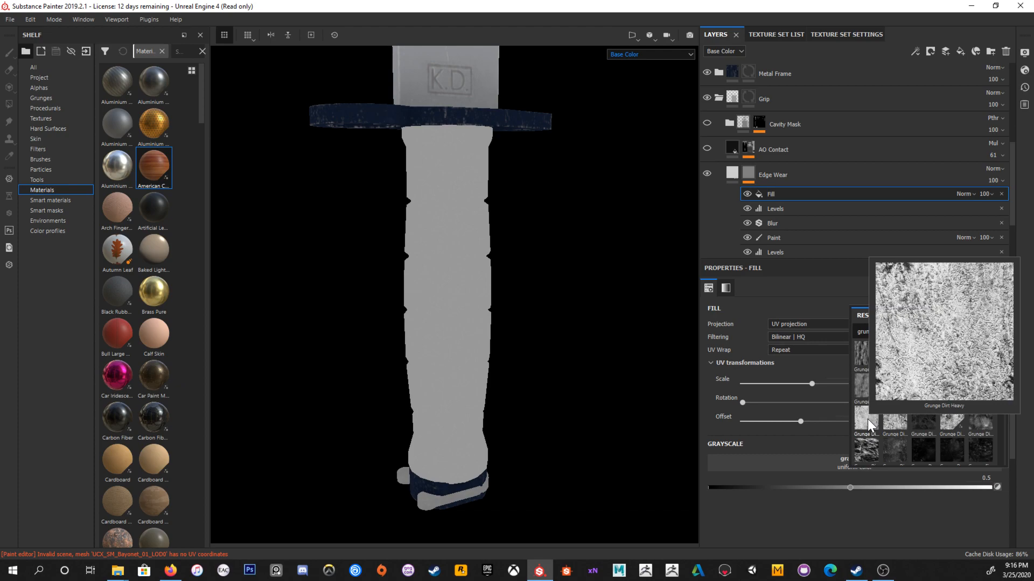
left_click(868, 419)
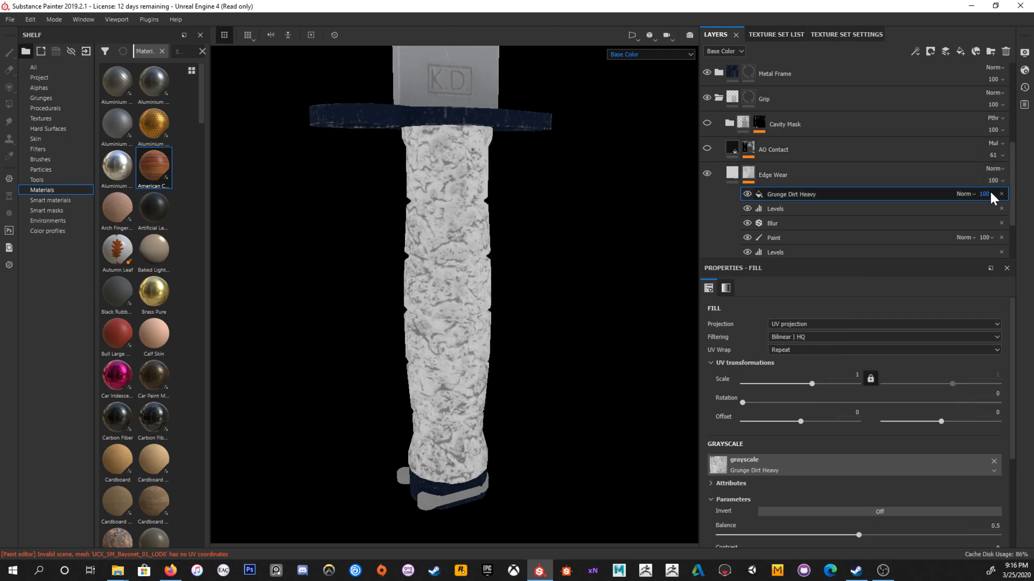
left_click(964, 194)
left_click(981, 252)
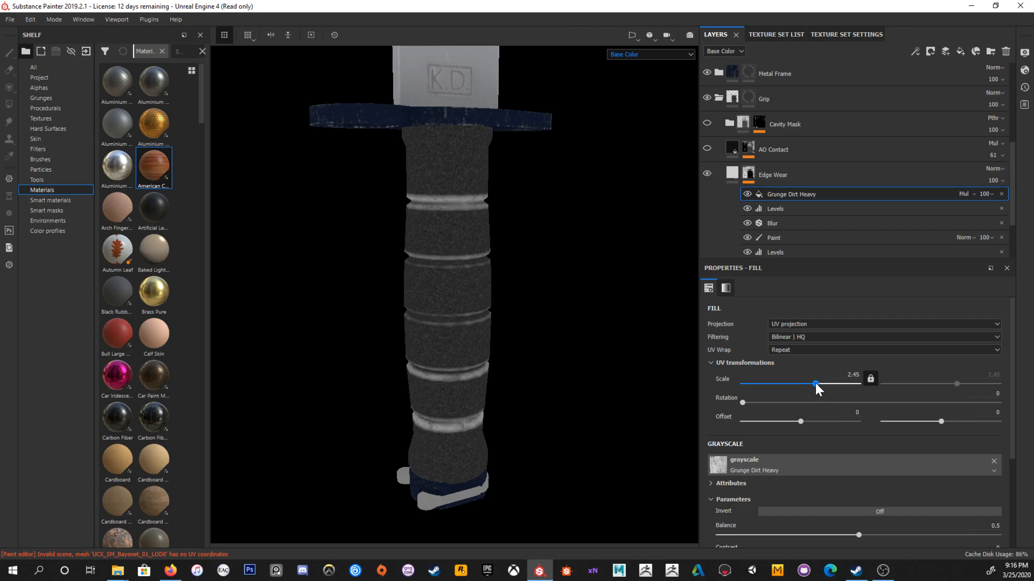
Step: Invert the Grunge Dirt Heavy fill, set its balance to 0.66 with contrast 0, and set its UV scale to 1.76
scroll(837, 388, "down", 3)
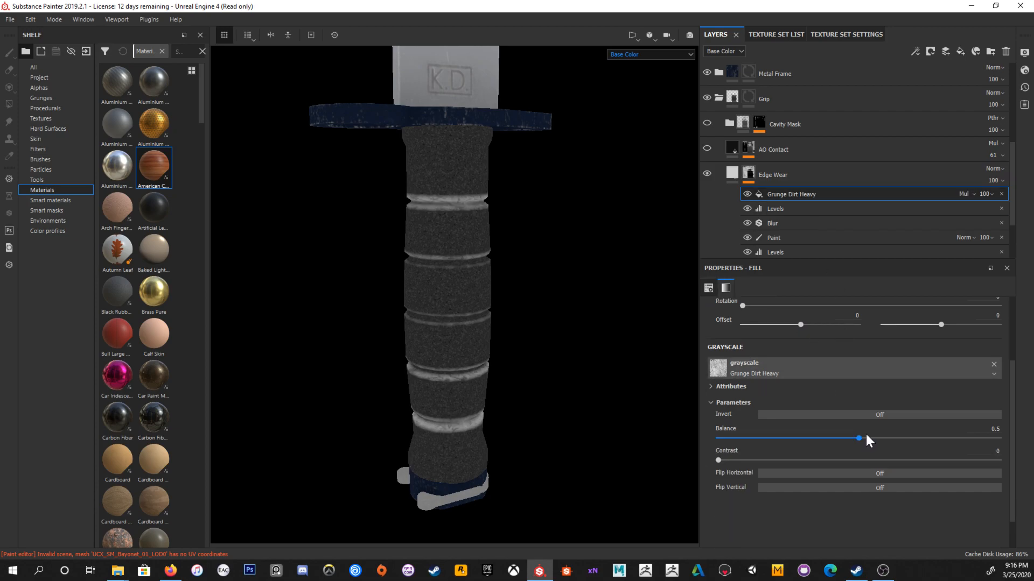
left_click_drag(860, 439, 839, 466)
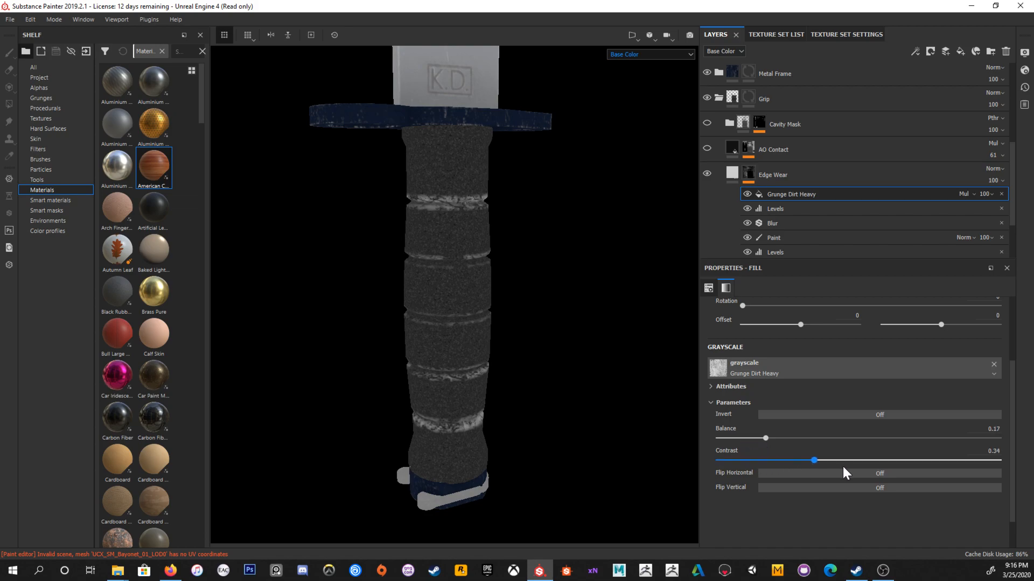
left_click_drag(722, 459, 716, 460)
left_click(785, 438)
left_click(789, 415)
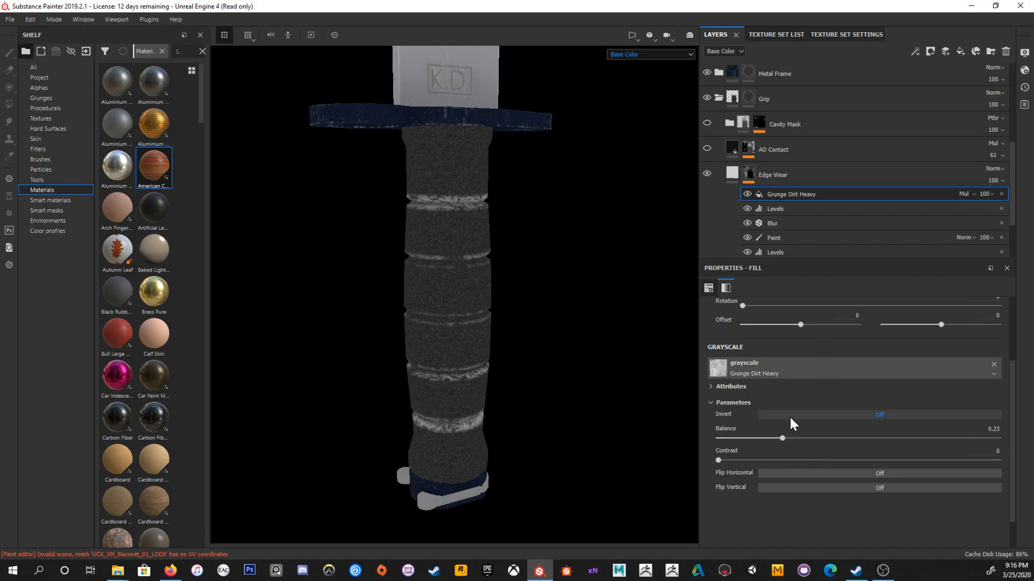
left_click_drag(771, 448, 902, 449)
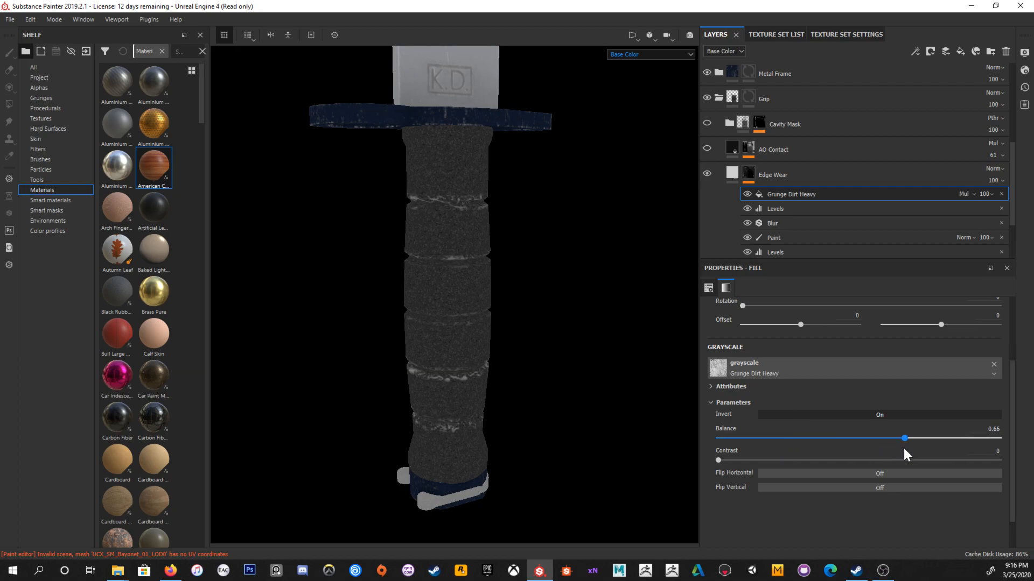
scroll(842, 395, "up", 3)
left_click_drag(816, 383, 813, 386)
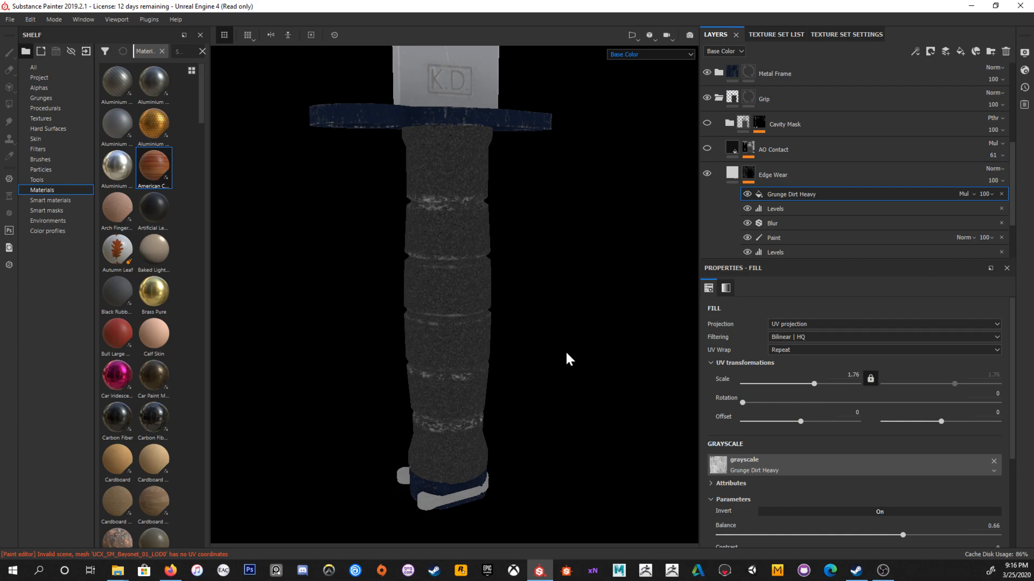
Step: Return to the full material display and examine the worn groove edges of the grip from several sides
key("m")
left_click_drag(527, 332, 565, 301, "alt")
middle_click_drag(565, 302, 531, 289, "alt")
right_click_drag(531, 288, 545, 286, "alt")
left_click_drag(545, 286, 438, 276, "alt")
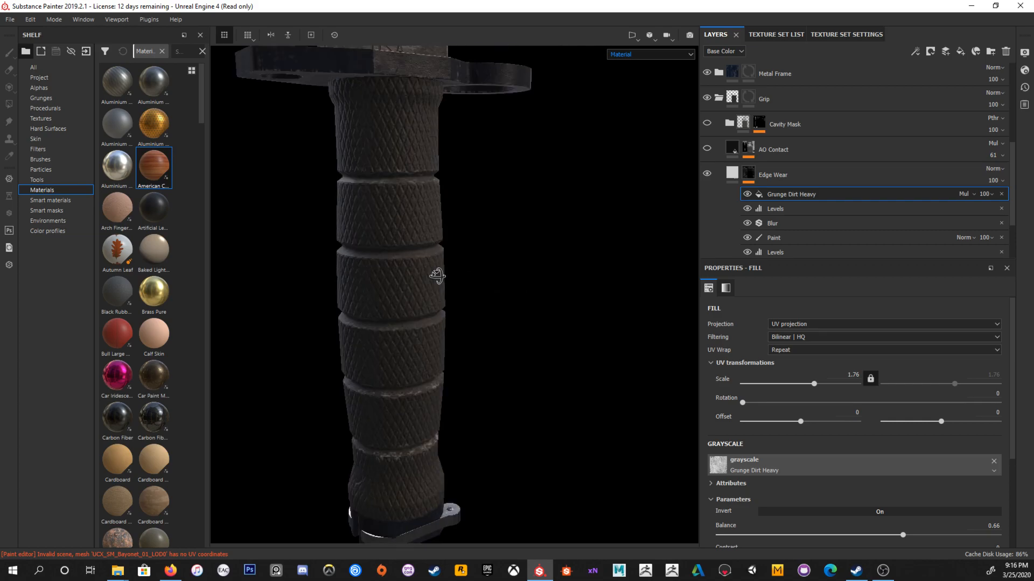
middle_click_drag(426, 263, 466, 242, "alt")
right_click_drag(466, 242, 560, 269, "alt")
mouse_move(561, 269)
left_mouse_down("alt")
mouse_move(551, 261)
mouse_move(567, 262)
left_mouse_up("alt")
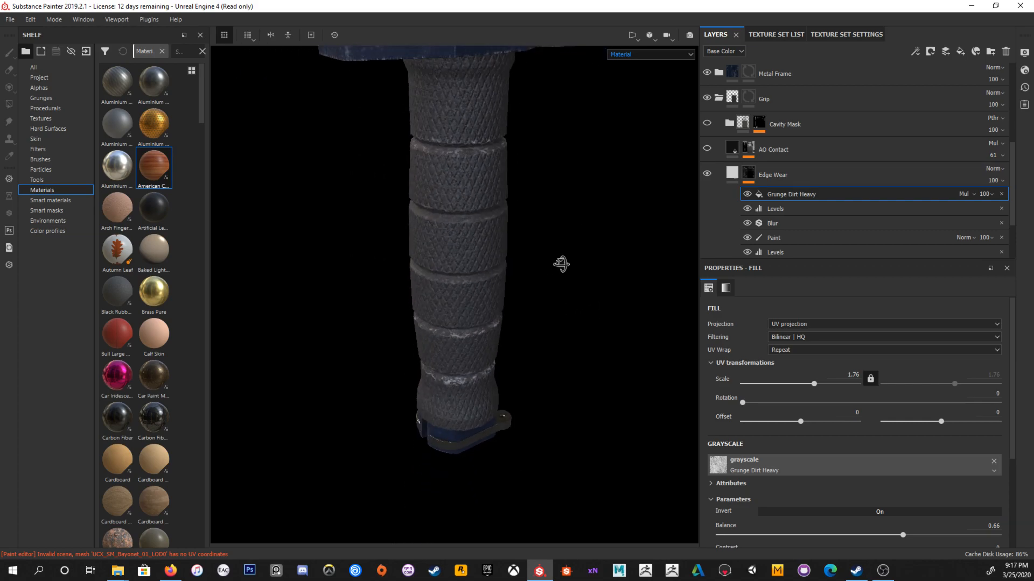
Step: Enable the height channel on the Edge Wear fill and set its height to -0.1445
left_click(732, 176)
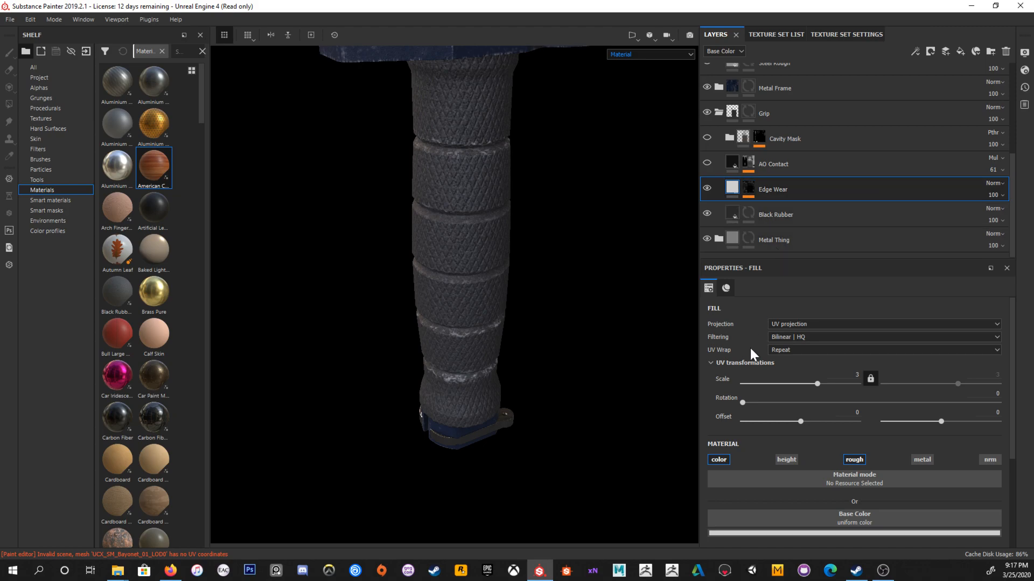
left_click(787, 459)
scroll(871, 425, "down", 2)
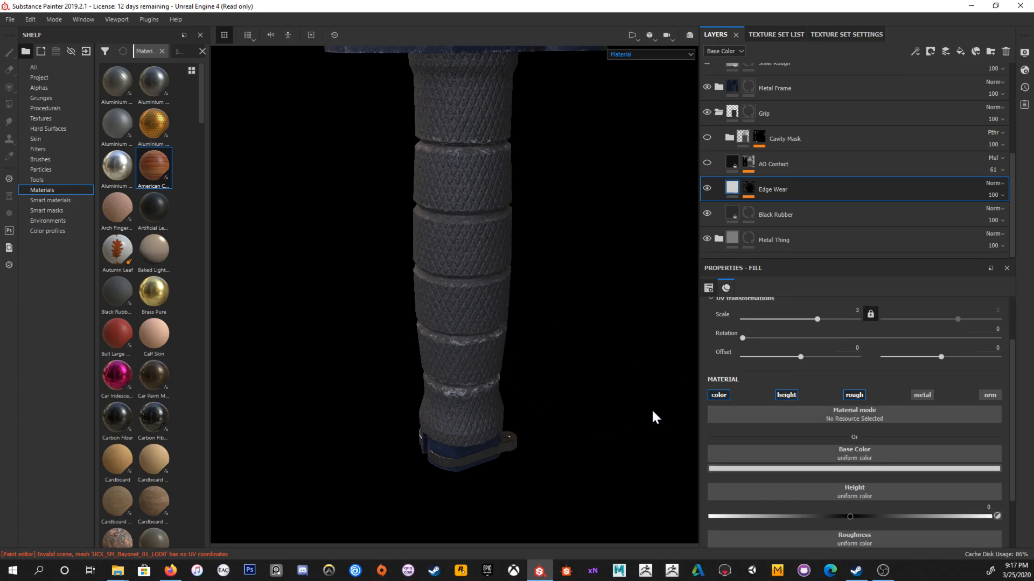
scroll(832, 431, "down", 2)
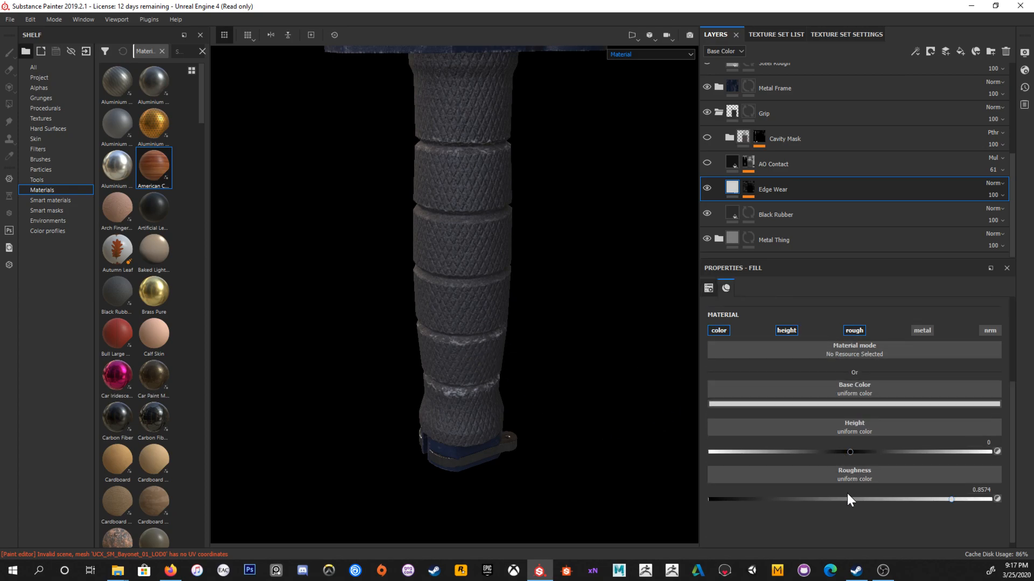
left_click(848, 454)
left_click_drag(848, 453, 827, 454)
left_click_drag(466, 347, 508, 344, "alt")
middle_click_drag(463, 301, 484, 237, "alt")
right_click_drag(484, 237, 600, 452, "alt")
left_click_drag(601, 430, 505, 394, "alt")
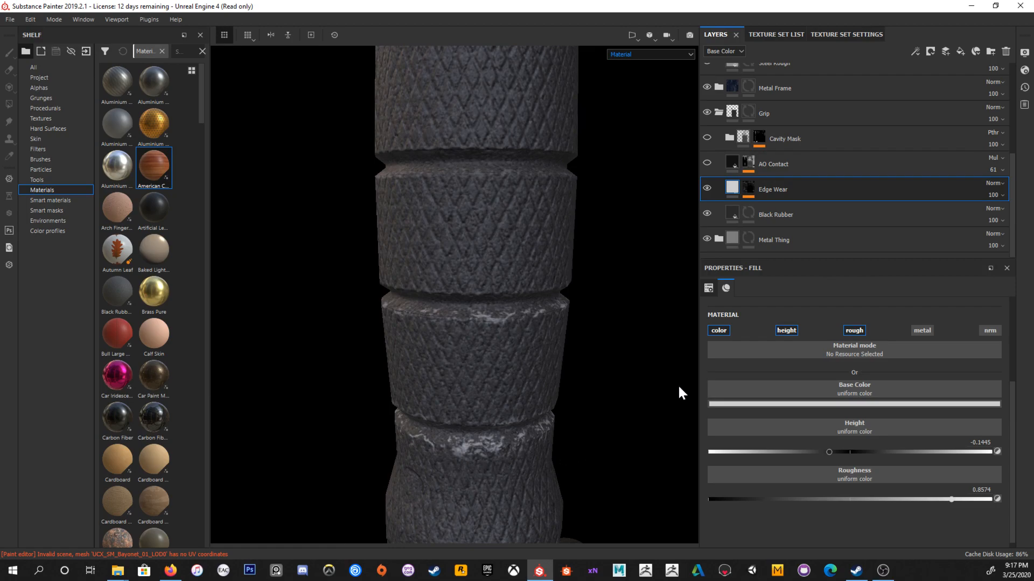
Step: Set the Edge Wear fill's height to -0.4068, temporarily switching off its color channel to judge the relief
mouse_move(829, 453)
left_mouse_down()
mouse_move(968, 457)
mouse_move(771, 474)
mouse_move(835, 471)
left_mouse_up()
left_click(722, 332)
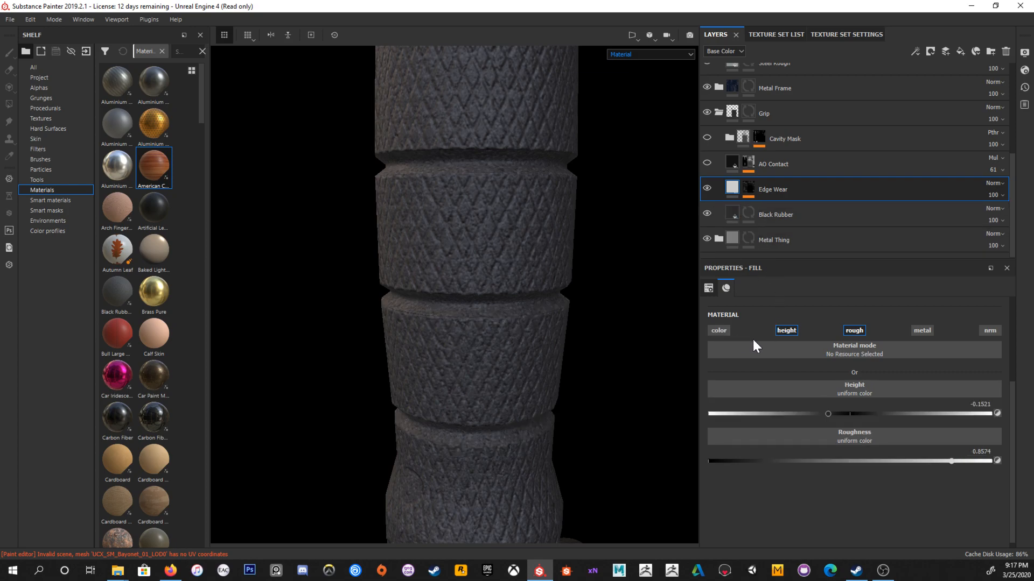
left_click_drag(827, 414, 879, 435)
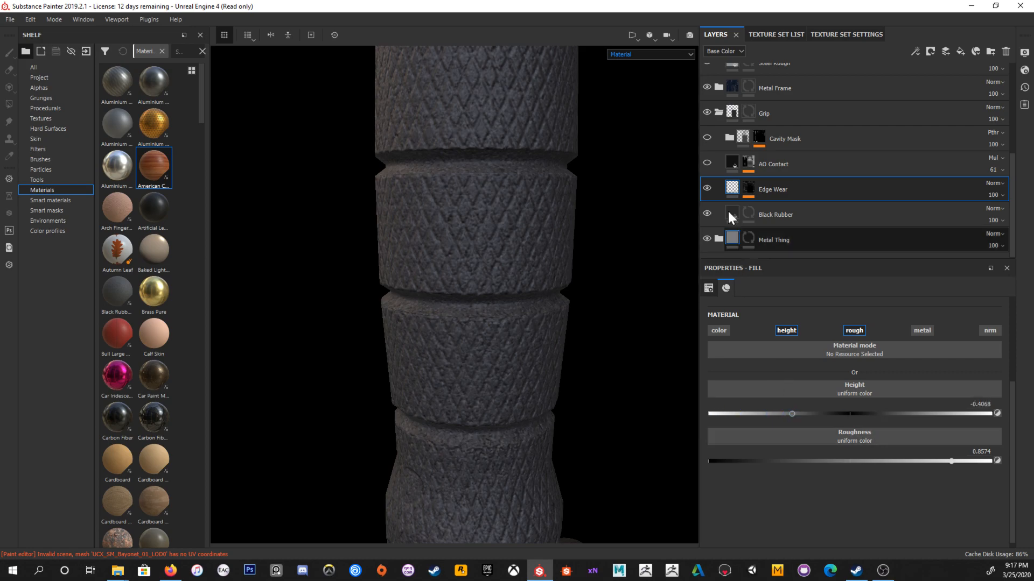
left_click(707, 163)
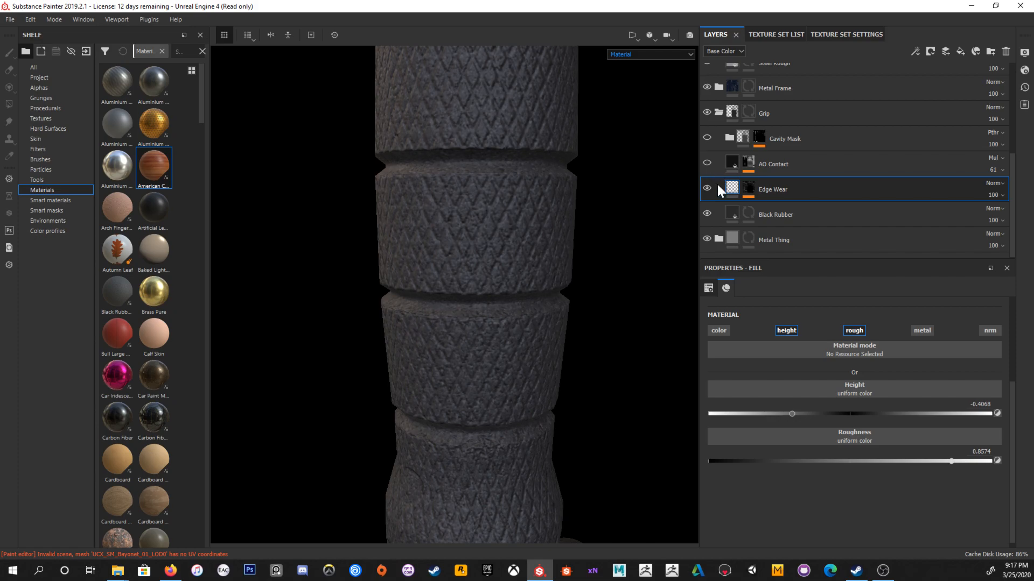
left_click(718, 330)
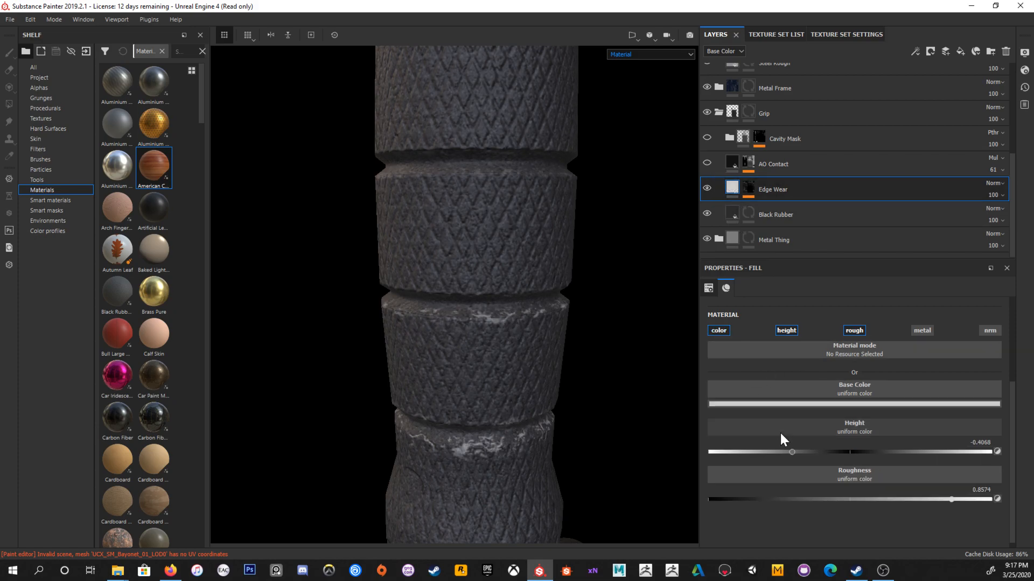
Step: Darken the Edge Wear fill's base color to a medium gray and check it on the grip
left_click(821, 405)
left_click_drag(842, 465, 805, 474)
right_click_drag(498, 339, 378, 219, "alt")
left_click_drag(533, 281, 537, 374, "alt")
Step: Display only the Base Color channel and lower the Edge Wear layer's opacity to 58
left_click(636, 54)
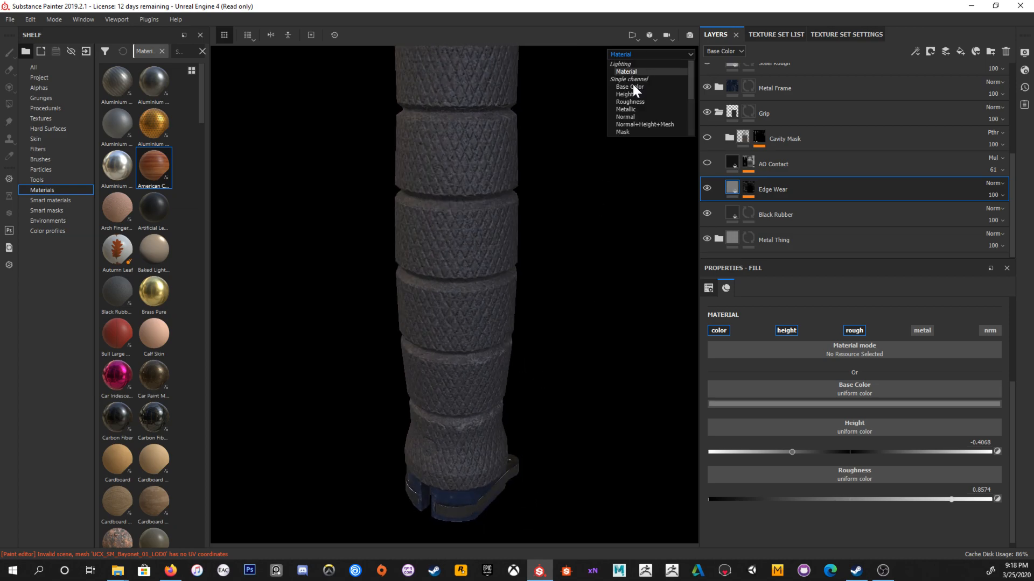
left_click(634, 86)
left_click(997, 197)
mouse_move(1008, 222)
left_mouse_down()
mouse_move(978, 222)
mouse_move(1009, 225)
left_mouse_up()
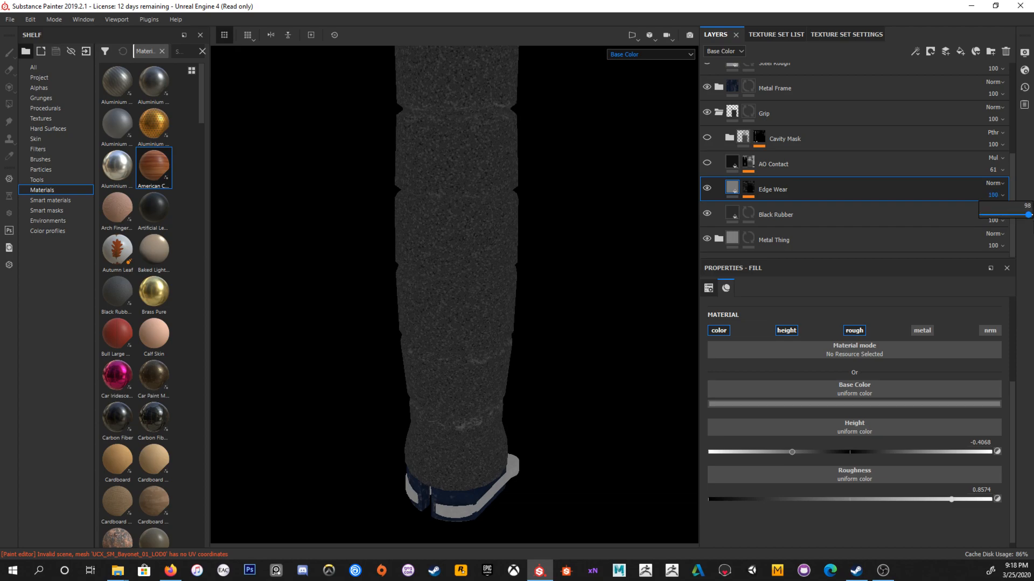
Step: Return to the full material display and examine the softened edge wear along the whole grip
key("m")
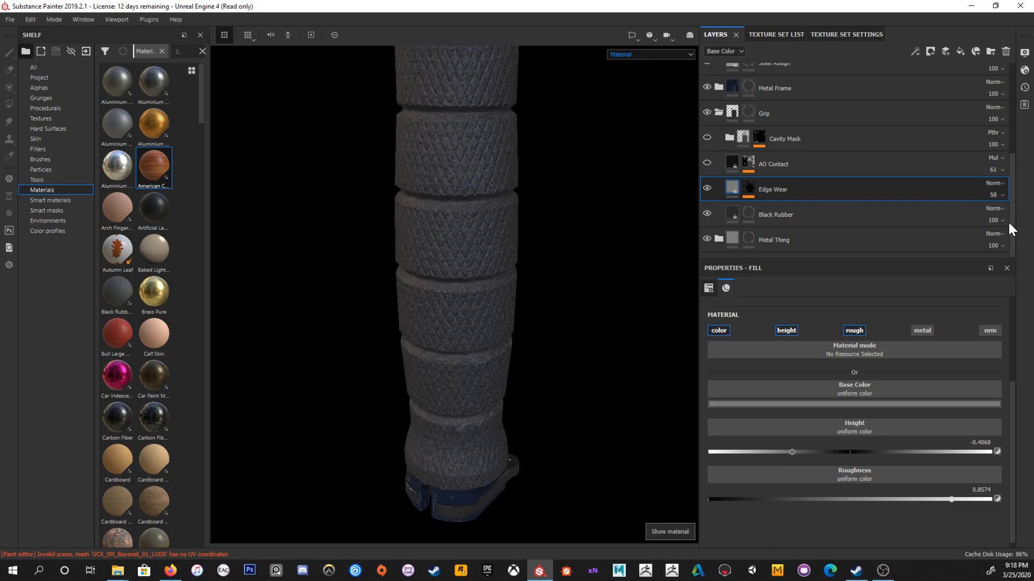
left_click_drag(586, 245, 569, 248, "alt")
right_click_drag(591, 254, 555, 242, "alt")
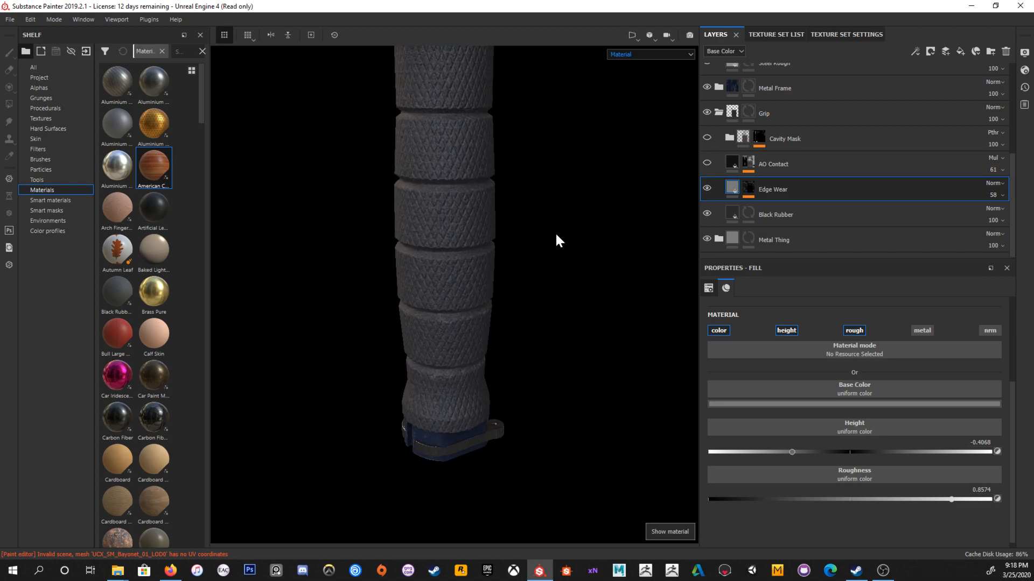
left_click_drag(555, 243, 534, 247, "alt")
middle_click_drag(534, 247, 543, 277, "alt")
right_click_drag(543, 276, 553, 294, "alt")
left_click_drag(554, 293, 519, 295, "alt")
left_click_drag(546, 250, 560, 248, "alt")
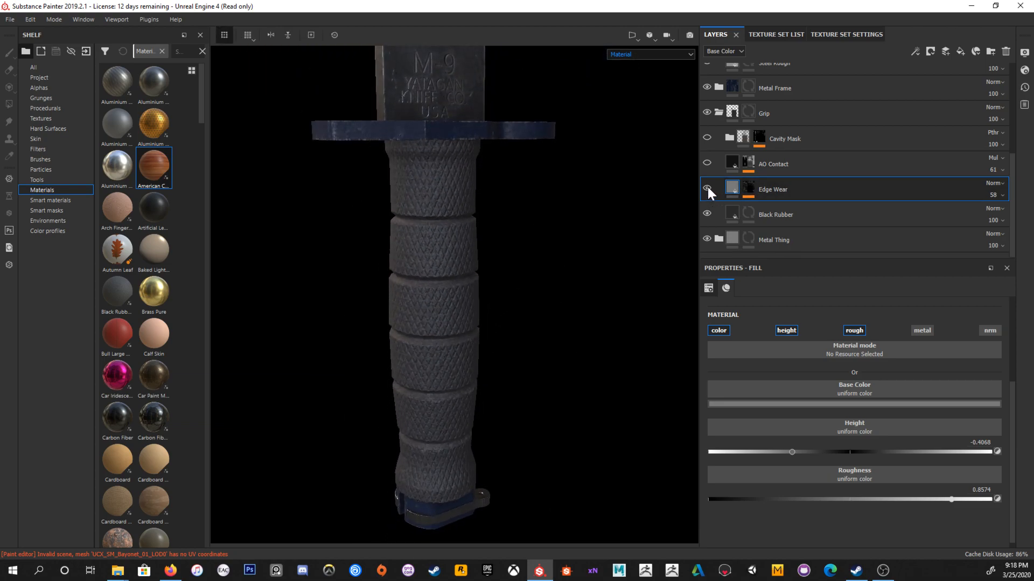
Step: Set the Edge Wear layer's opacity to 72 and make the AO Contact layer visible
left_click_drag(1000, 195, 1017, 221)
left_click(707, 162)
left_click(708, 162)
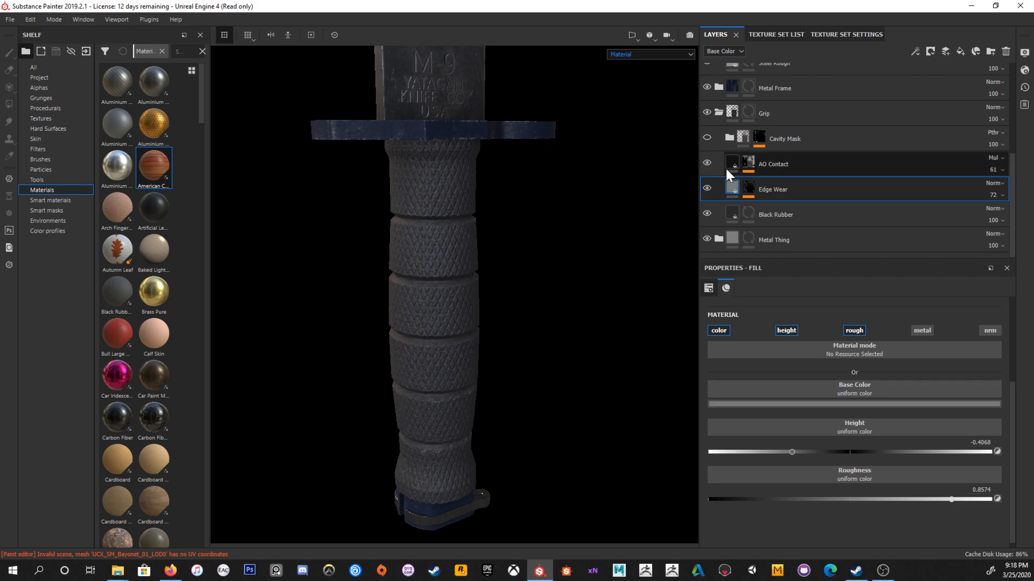
Step: Inspect the AO Contact layer's mask on its own, and check the layer's effect in the material display
left_click(747, 164, "alt")
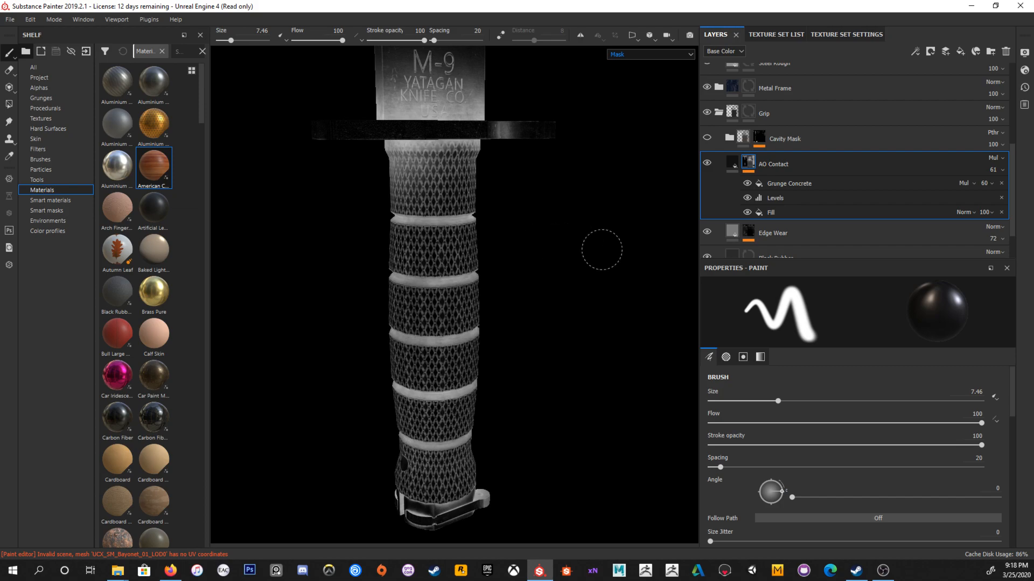
left_click(707, 162)
key("m")
mouse_move(588, 274)
left_mouse_down("alt")
mouse_move(526, 221)
mouse_move(544, 216)
left_mouse_up("alt")
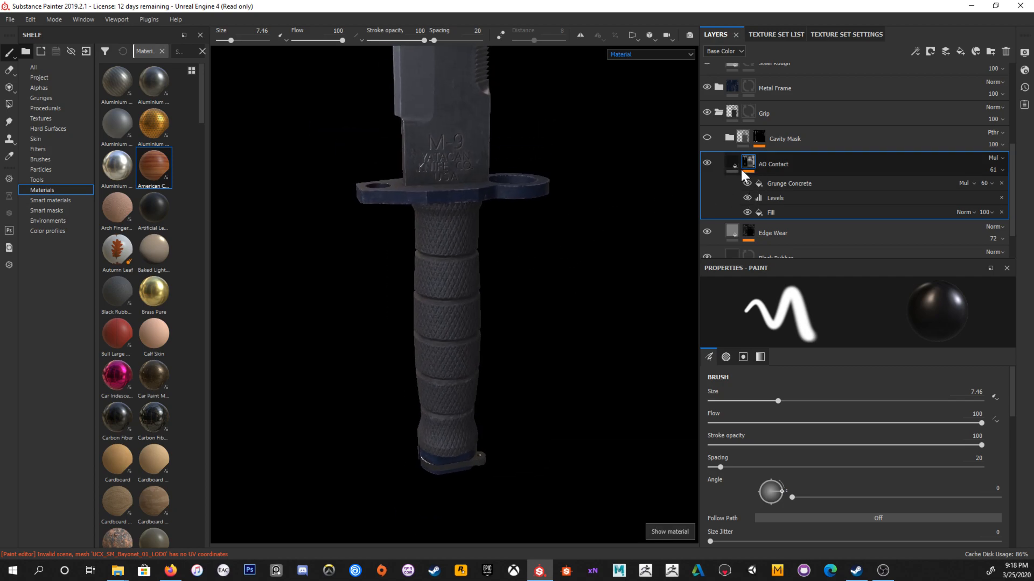
Step: Compare the grip with and without the AO Contact layer in the Base Color display, and return to the material display
left_click(733, 164)
left_click(708, 163)
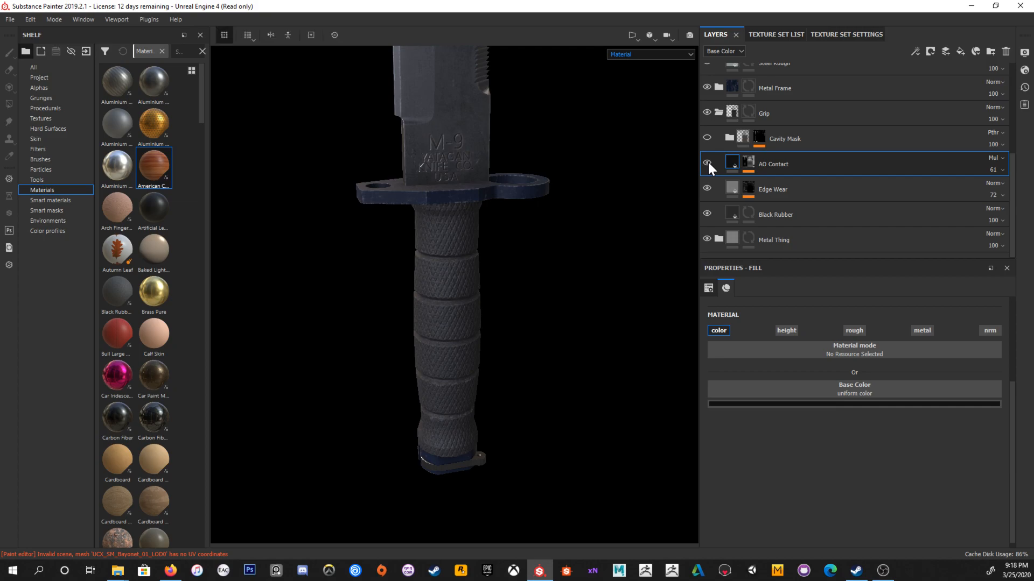
left_click(646, 54)
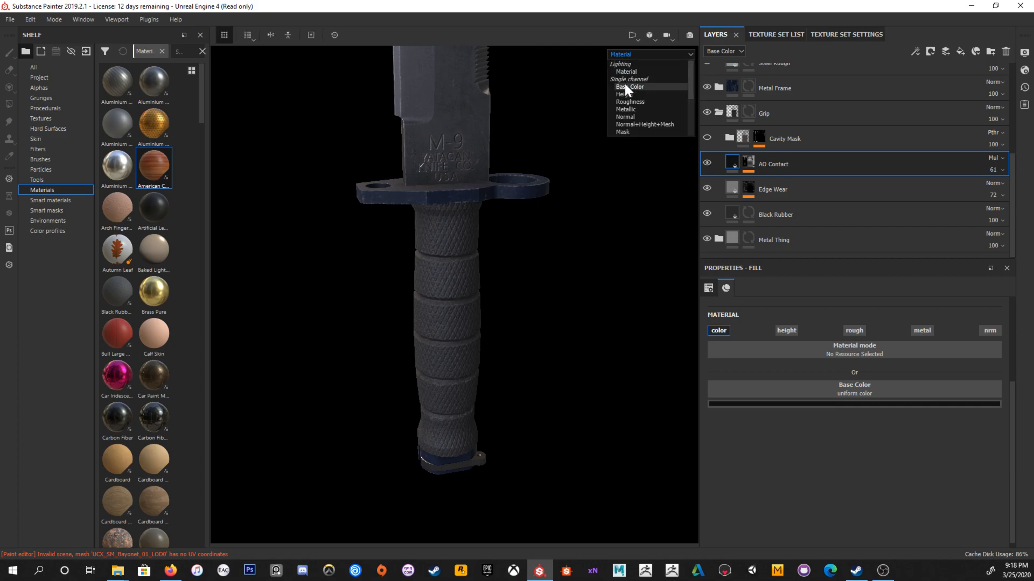
left_click(625, 85)
left_click(707, 163)
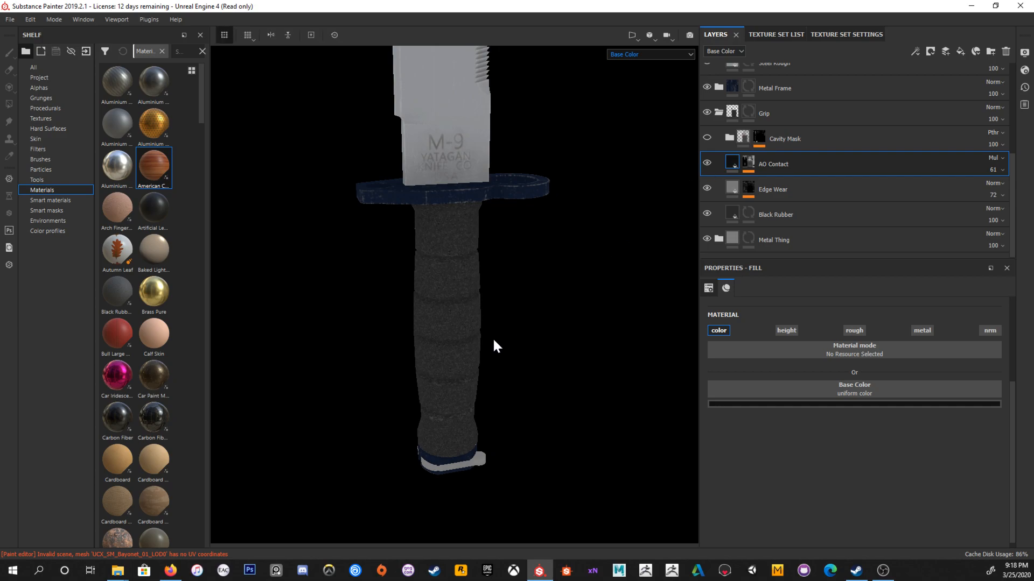
key("m")
left_click_drag(505, 349, 469, 296, "alt")
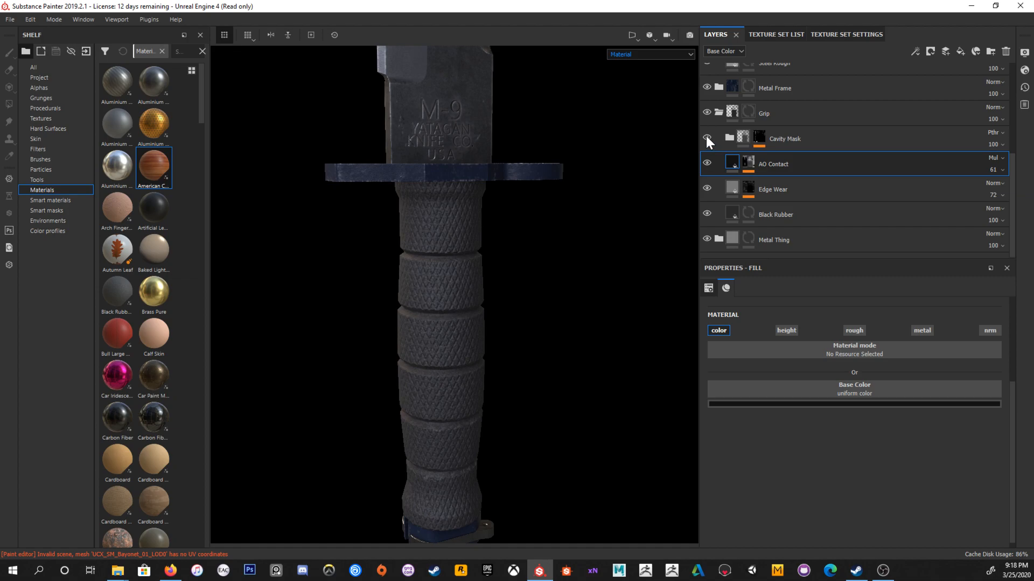
Step: Move the Cavity layer out of the Cavity Mask folder into the Grip folder and delete the emptied folder
left_click(730, 138)
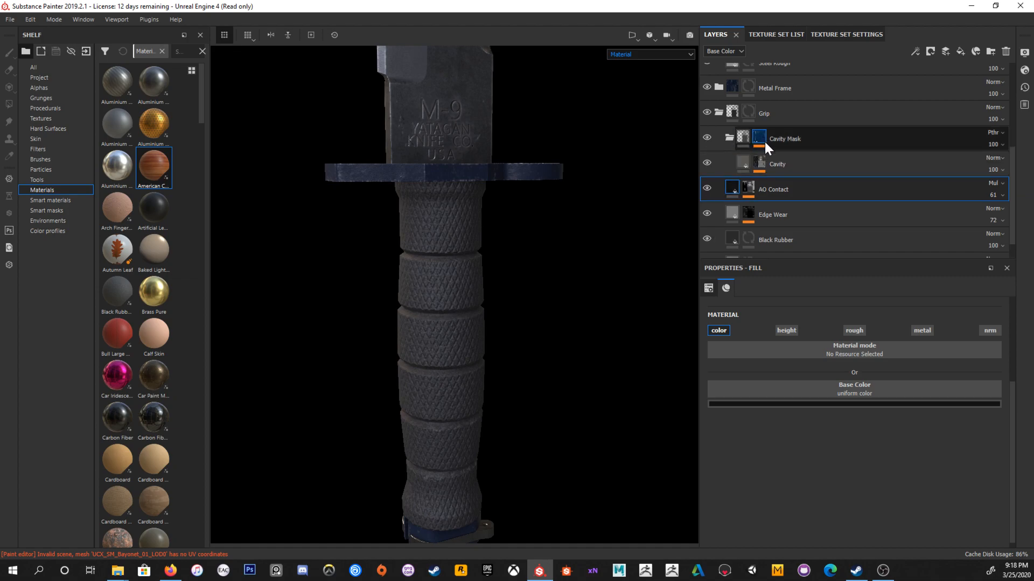
left_click(761, 138)
mouse_move(812, 172)
left_mouse_down()
mouse_move(824, 131)
mouse_move(805, 170)
left_mouse_up()
left_click(812, 166)
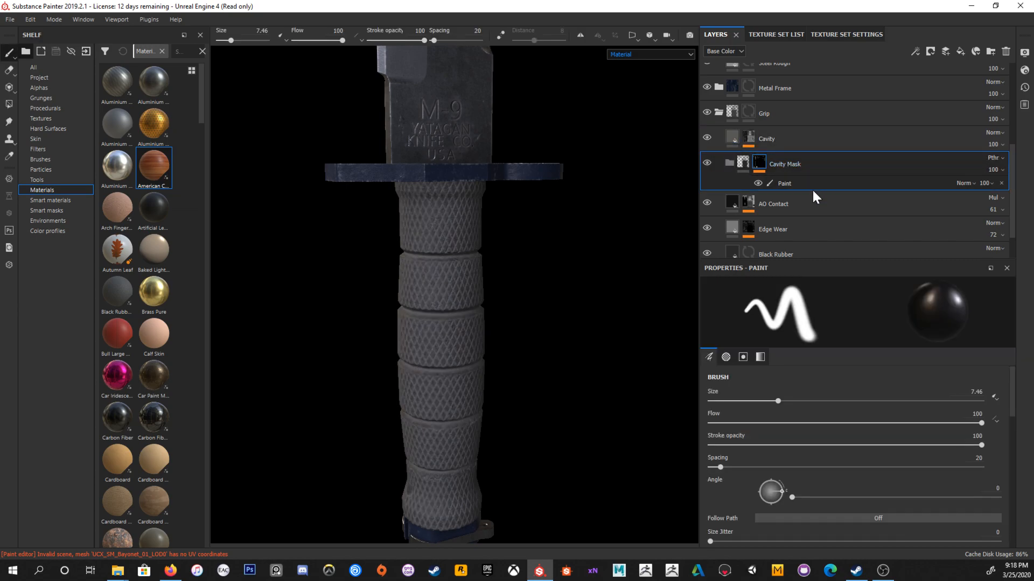
left_click(707, 137)
left_click(707, 137)
Step: Isolate the Cavity layer's mask and set its Levels input white point to 0.12 and midtone to 0.55
left_click(748, 138, "alt")
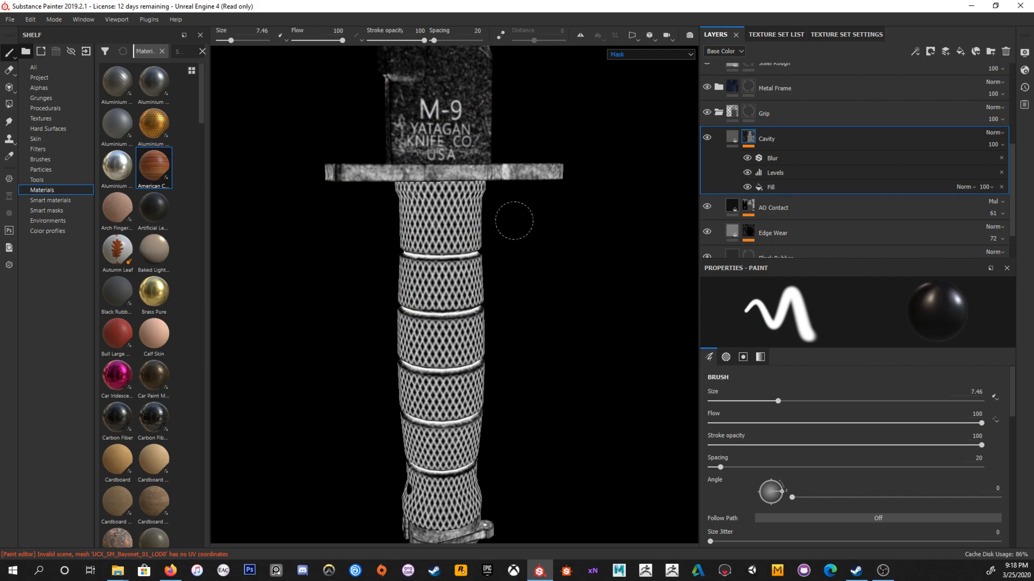
left_click(775, 174)
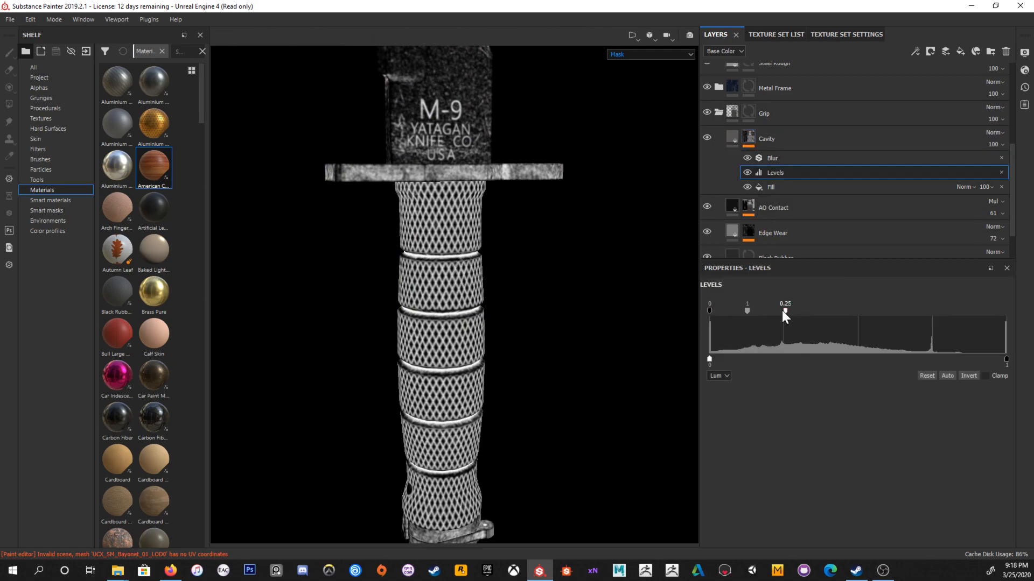
left_click_drag(781, 311, 747, 316)
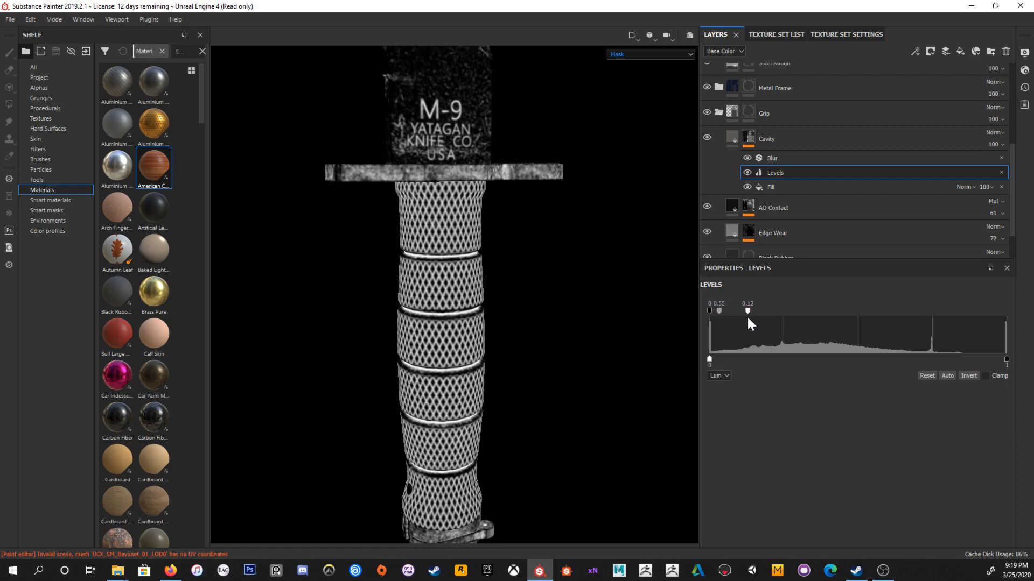
left_click(748, 158)
left_click(747, 157)
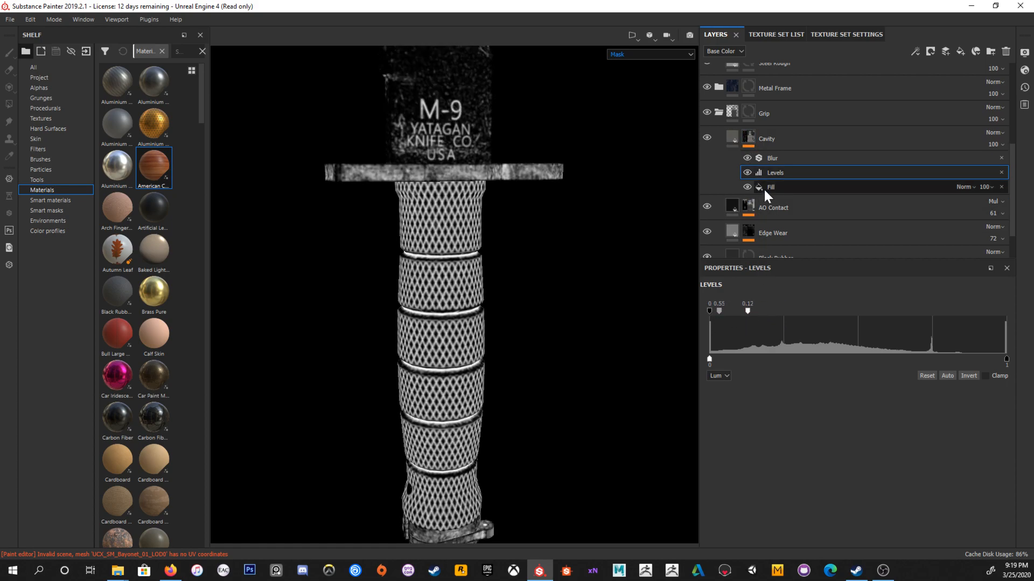
Step: Invert the Levels on the Cavity layer's mask and check the grip in the material display
left_click(971, 376)
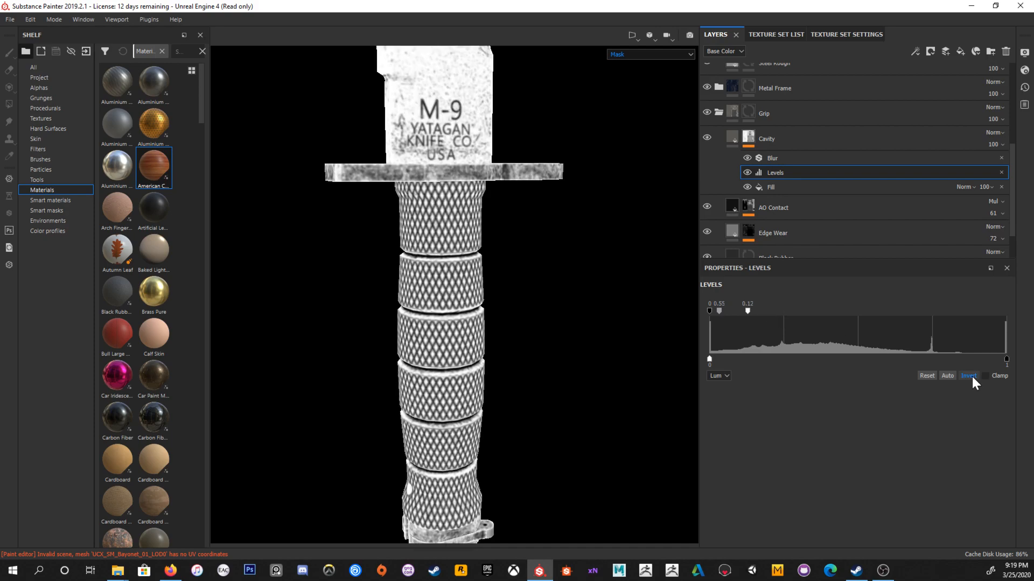
key("m")
right_click_drag(526, 250, 625, 349, "alt")
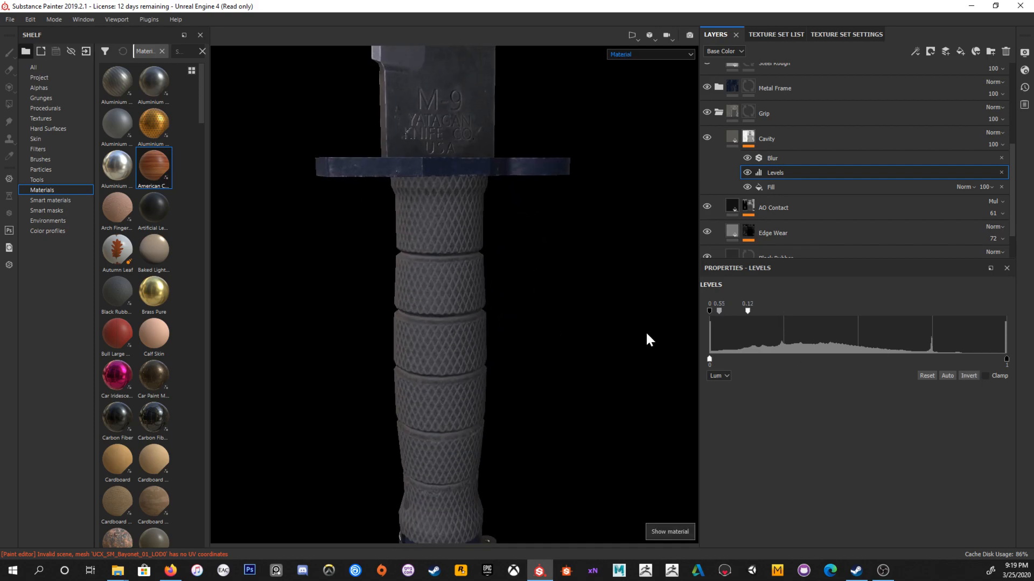
Step: Compare the grip with and without the Cavity layer in the material display
left_click(706, 138)
left_click(706, 138)
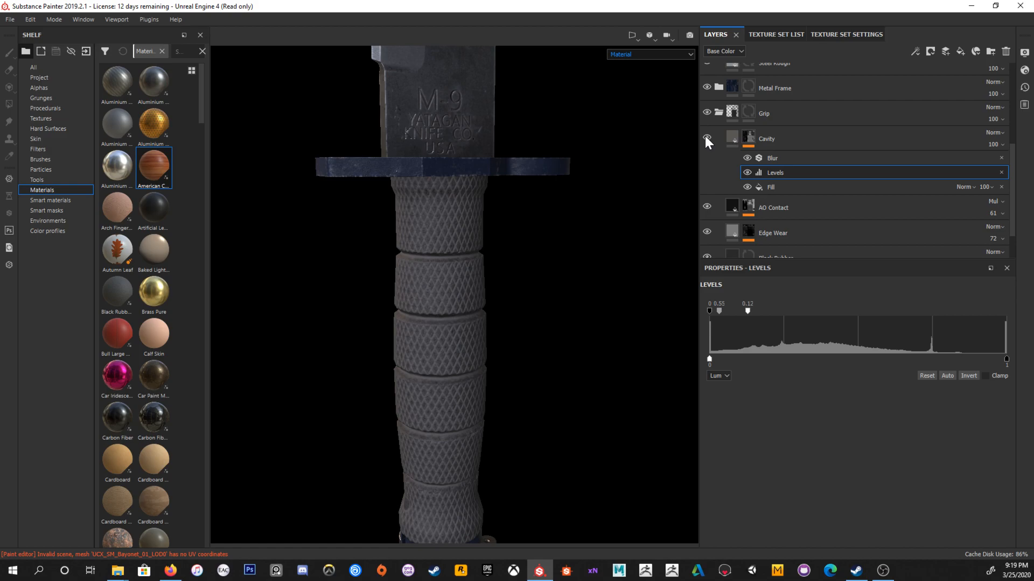
left_click(705, 138)
left_click(706, 137)
right_click_drag(483, 265, 619, 204, "alt")
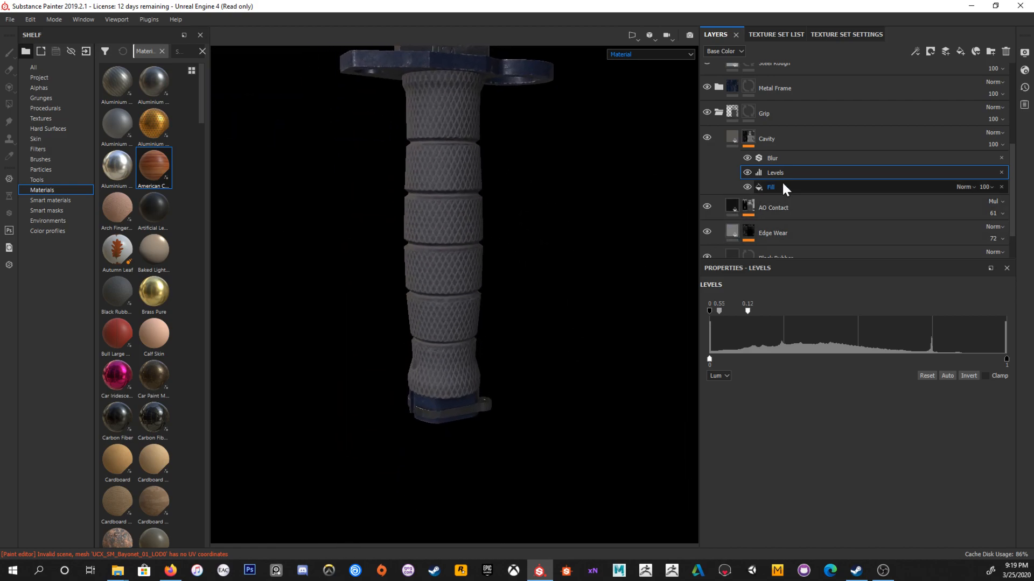
Step: Set the base color of the grip's Cavity layer to black
left_click(727, 138)
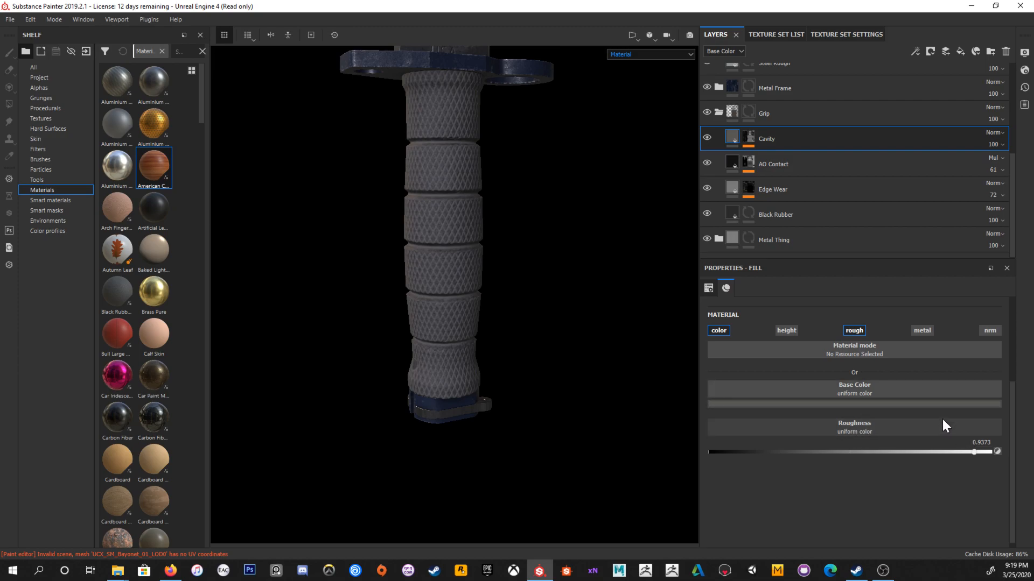
left_click(963, 404)
left_click_drag(1020, 500, 1019, 517)
right_click_drag(583, 272, 730, 190, "alt")
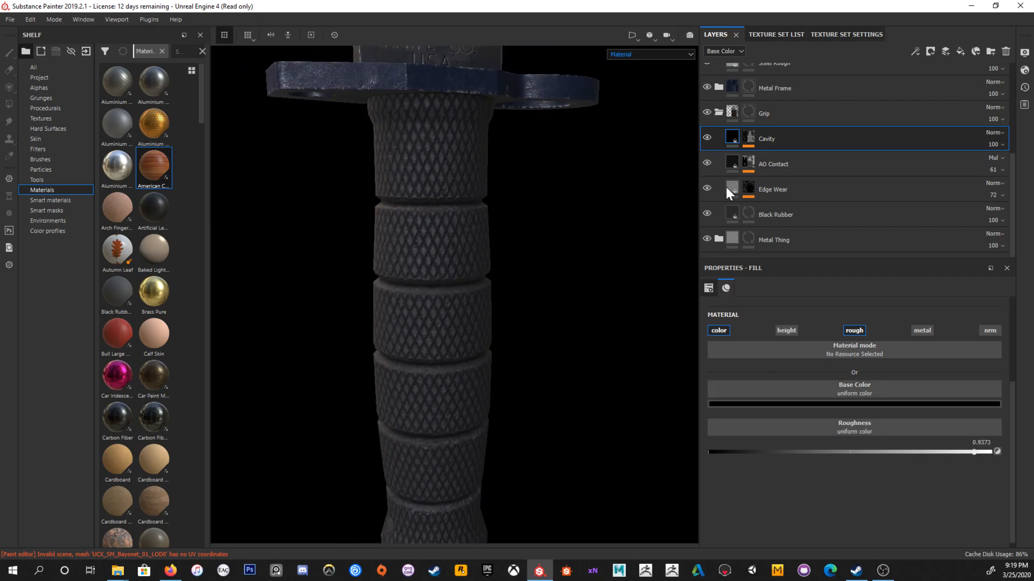
Step: Lower the grip Cavity layer's roughness to 0.692 while viewing the Roughness channel, and return to the material display
left_click(619, 55)
left_click(631, 102)
left_click(644, 54)
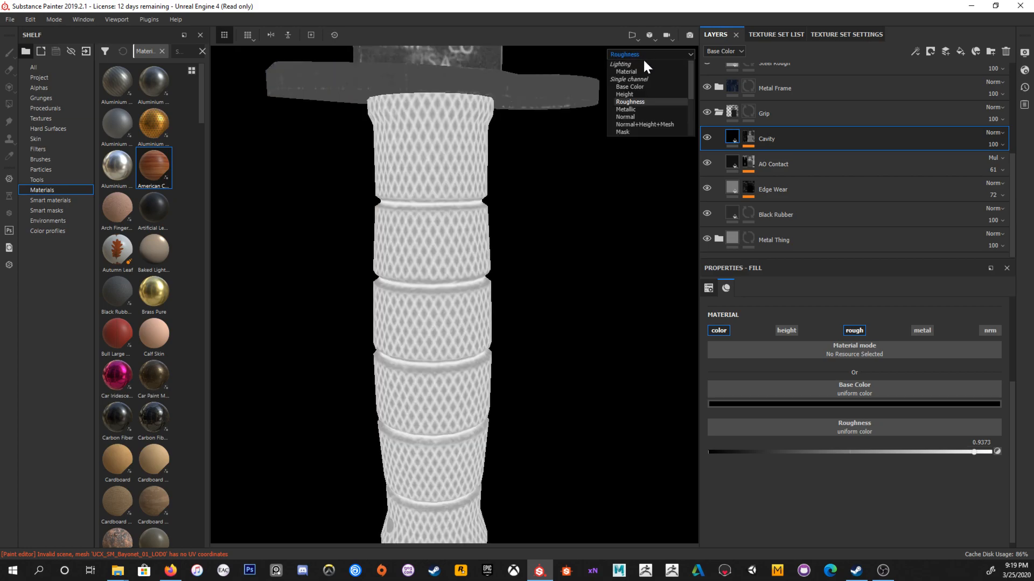
left_click(856, 138)
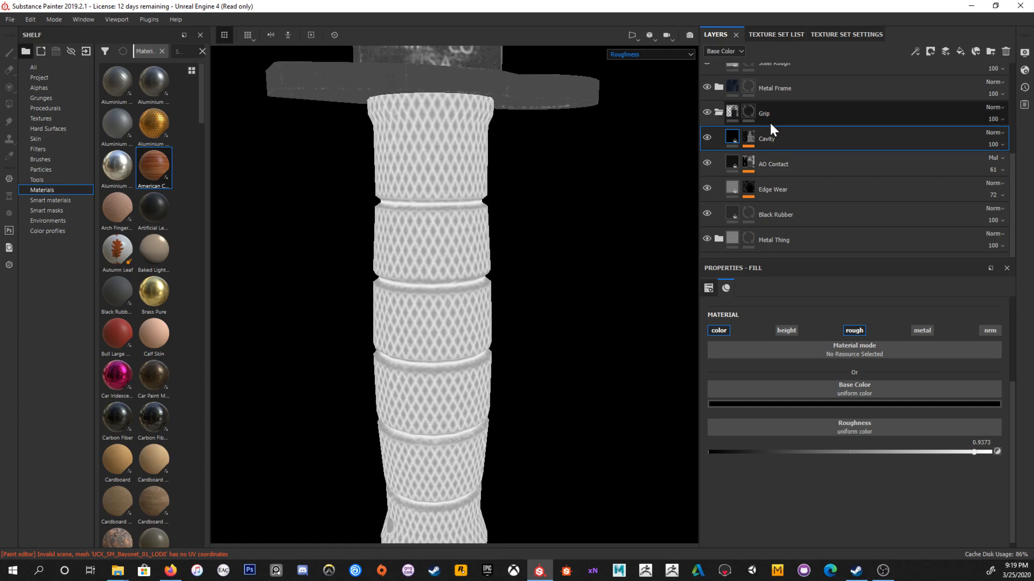
left_click_drag(856, 452, 906, 468)
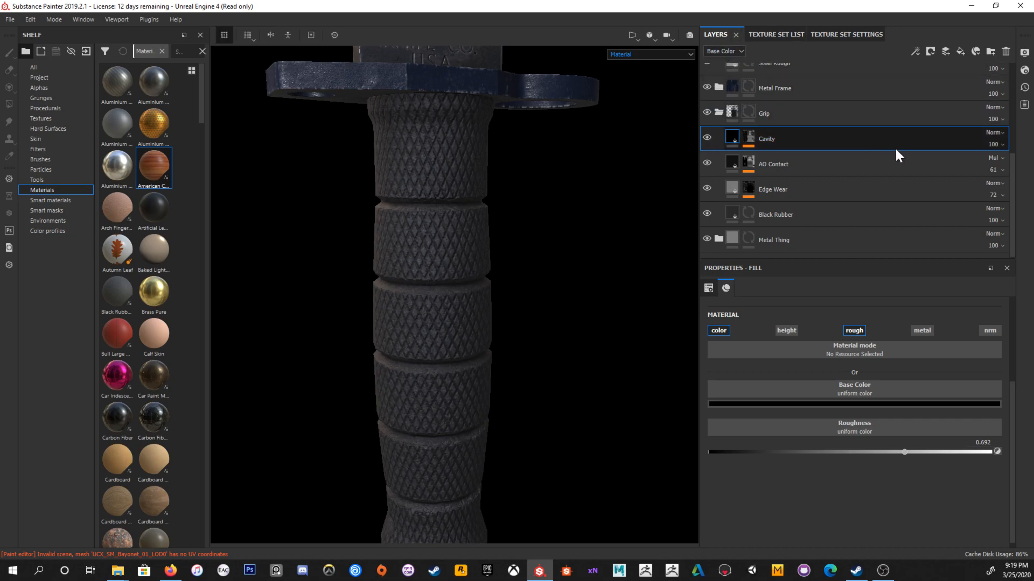
Step: Set the grip Cavity layer's base color blending mode to Multiply and its opacity to 51
left_click(997, 139)
left_click(987, 189)
left_click(993, 145)
left_click(983, 164)
mouse_move(990, 170)
left_mouse_down()
mouse_move(1017, 174)
mouse_move(957, 173)
mouse_move(1011, 178)
mouse_move(1003, 177)
left_mouse_up()
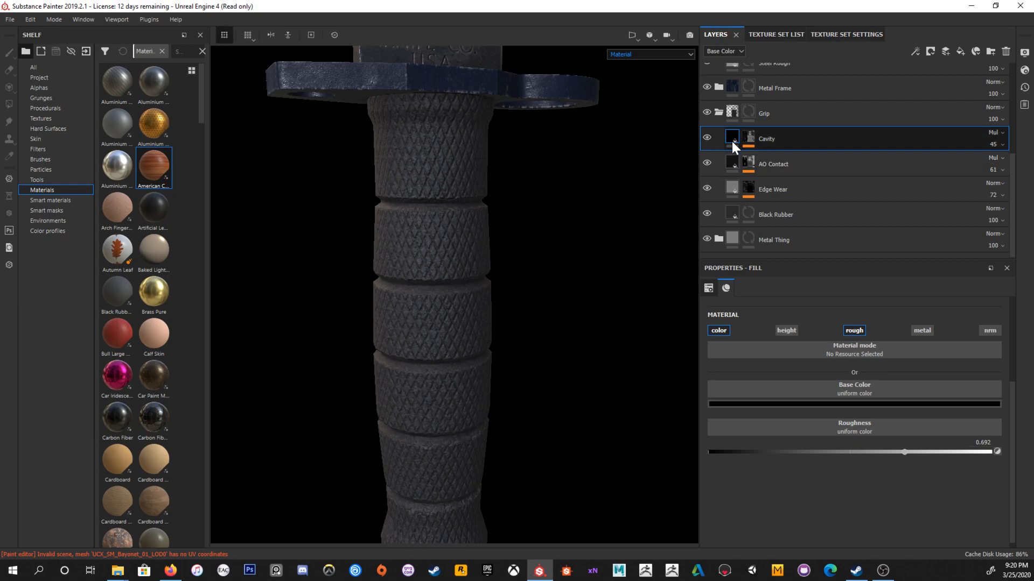
left_click(990, 146)
mouse_move(997, 163)
left_mouse_down()
mouse_move(978, 169)
mouse_move(1023, 178)
mouse_move(984, 172)
mouse_move(1013, 176)
mouse_move(1005, 172)
left_mouse_up()
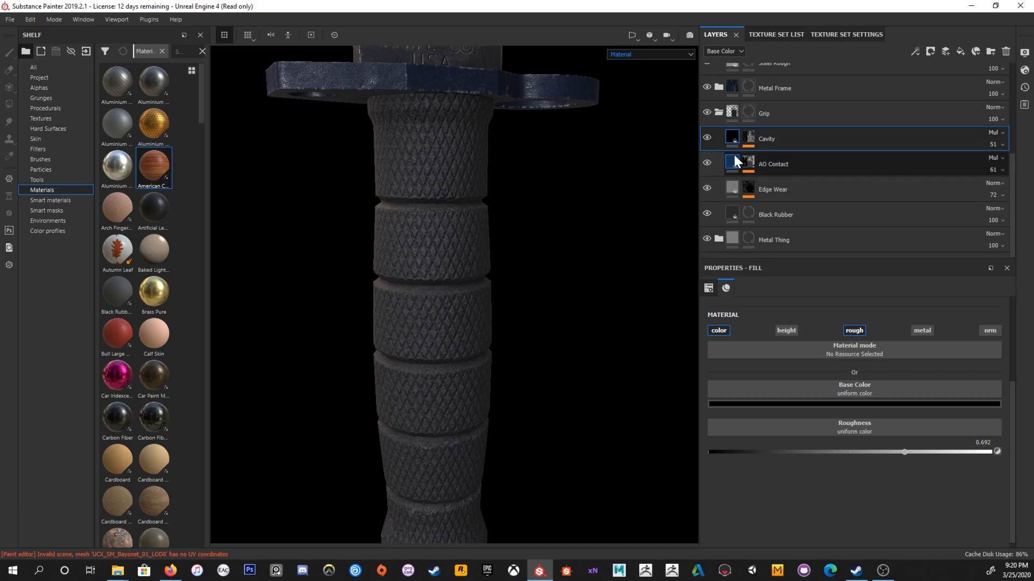
mouse_move(736, 161)
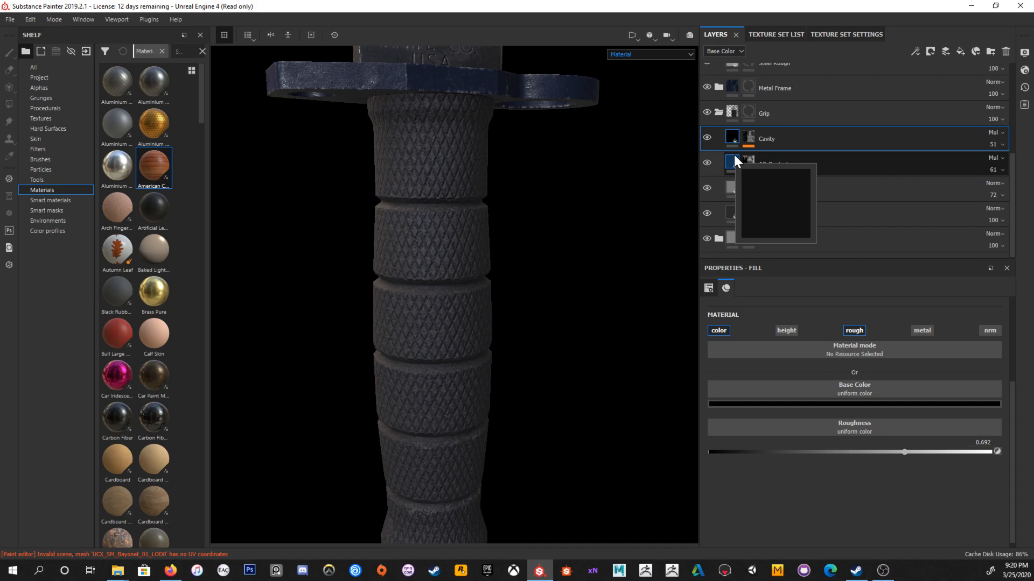
Step: Inspect the grip, guard and pommel from several angles and distances in the material display
left_click_drag(536, 231, 515, 310, "alt")
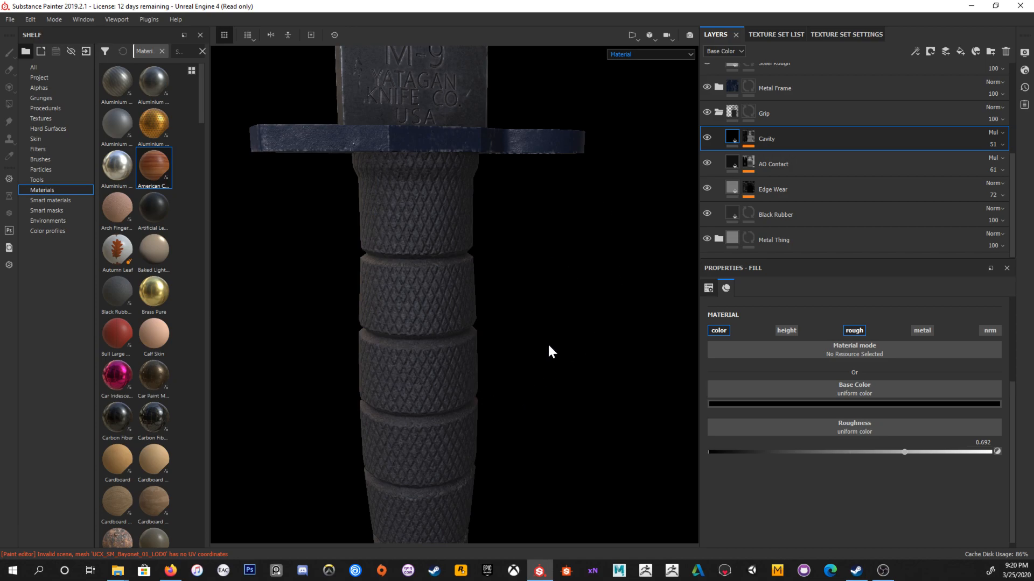
scroll(490, 203, "down", 2)
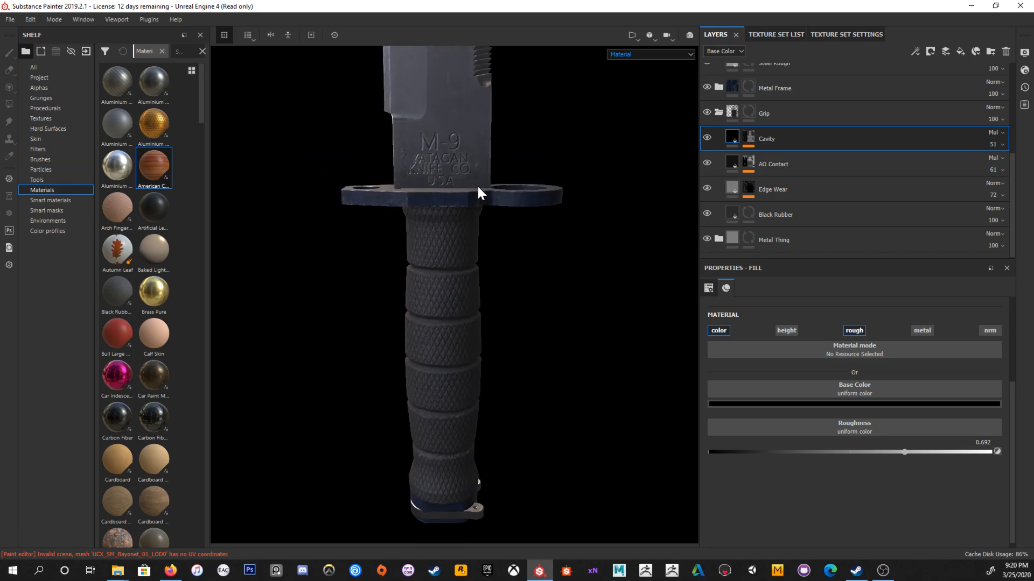
left_click_drag(478, 188, 496, 197, "alt")
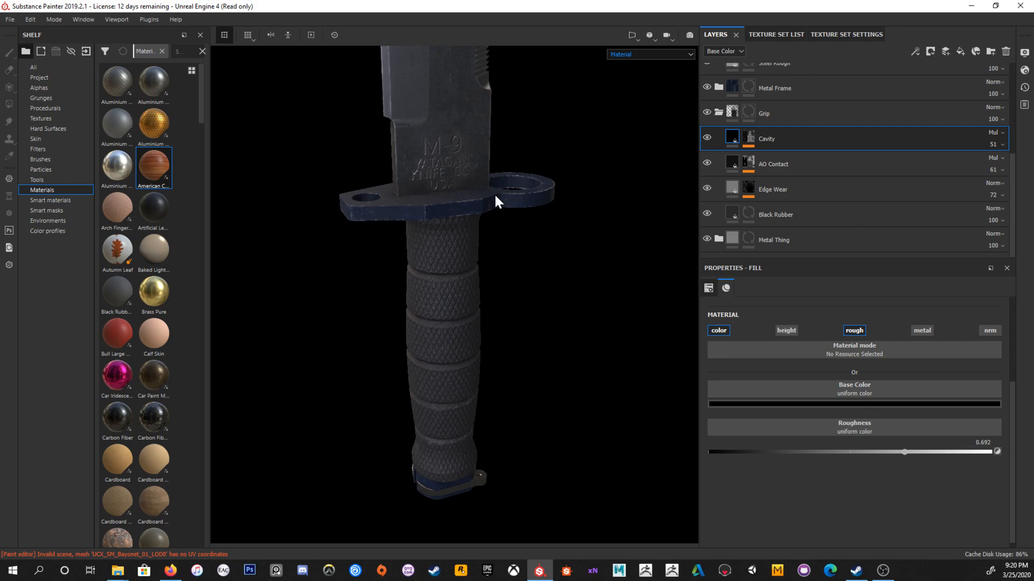
left_click_drag(493, 193, 515, 409, "alt")
middle_click_drag(515, 410, 471, 238, "alt")
left_click_drag(423, 280, 522, 294, "alt")
middle_click_drag(442, 213, 527, 332, "alt")
left_click_drag(527, 333, 496, 321, "alt")
mouse_move(471, 260)
right_mouse_down("alt")
mouse_move(579, 340)
mouse_move(538, 305)
right_mouse_up("alt")
left_click_drag(538, 306, 553, 339, "alt")
middle_click_drag(553, 339, 450, 261, "alt")
mouse_move(450, 261)
left_mouse_down("alt")
mouse_move(390, 256)
mouse_move(356, 280)
left_mouse_up("alt")
middle_click_drag(355, 280, 388, 226, "alt")
right_click_drag(387, 226, 429, 337, "alt")
left_click(463, 327)
left_click_drag(463, 326, 531, 312, "alt")
middle_click_drag(530, 312, 603, 361, "alt")
right_click_drag(603, 361, 468, 225, "alt")
middle_click_drag(524, 369, 523, 230, "alt")
right_click_drag(524, 230, 565, 296, "alt")
mouse_move(565, 296)
left_mouse_down("alt")
mouse_move(506, 337)
mouse_move(533, 312)
mouse_move(449, 316)
mouse_move(501, 334)
left_mouse_up("alt")
middle_click_drag(500, 334, 409, 231, "alt")
right_click_drag(408, 231, 474, 286, "alt")
left_click_drag(474, 285, 563, 340, "alt")
right_click_drag(563, 340, 454, 231, "alt")
middle_click_drag(455, 230, 477, 398, "alt")
right_click_drag(477, 397, 617, 199, "alt")
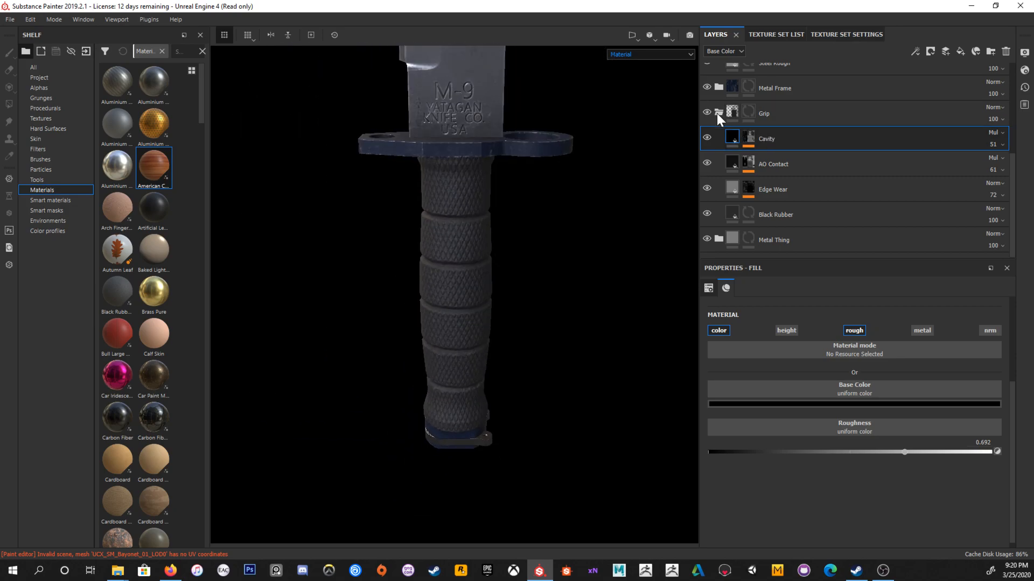
Step: Collapse the Blade and Grip folders and expand the Metal Thing folder
scroll(713, 111, "up", 3)
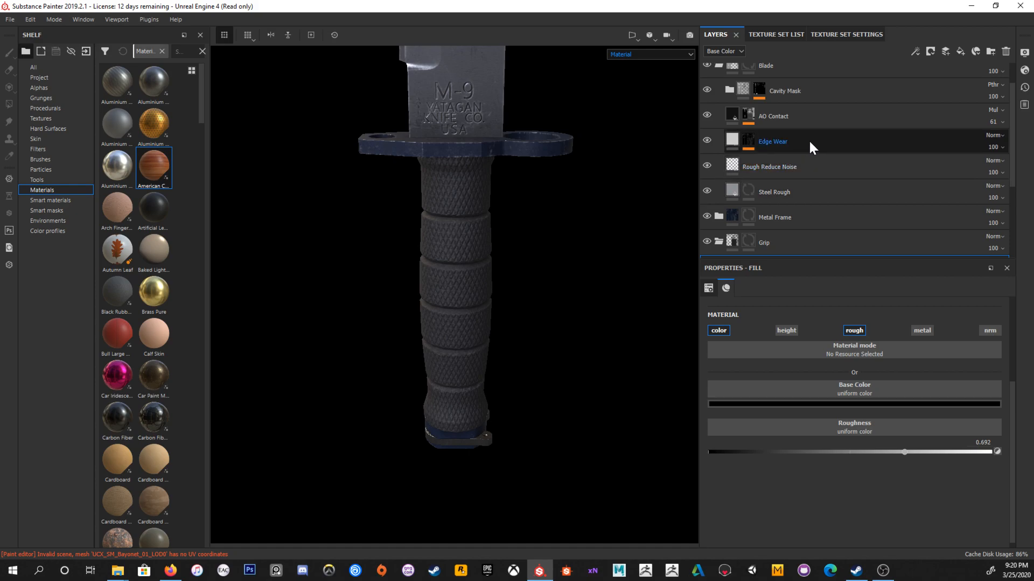
left_click(838, 122, "ctrl")
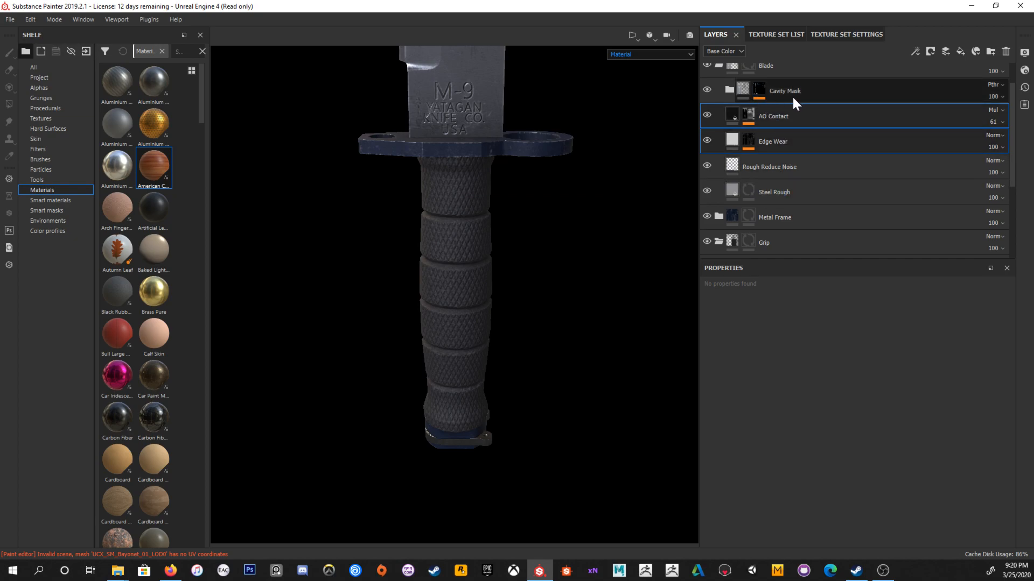
left_click(735, 90)
left_click(753, 111, "ctrl")
scroll(732, 105, "up", 1)
left_click(722, 101)
left_click(722, 153)
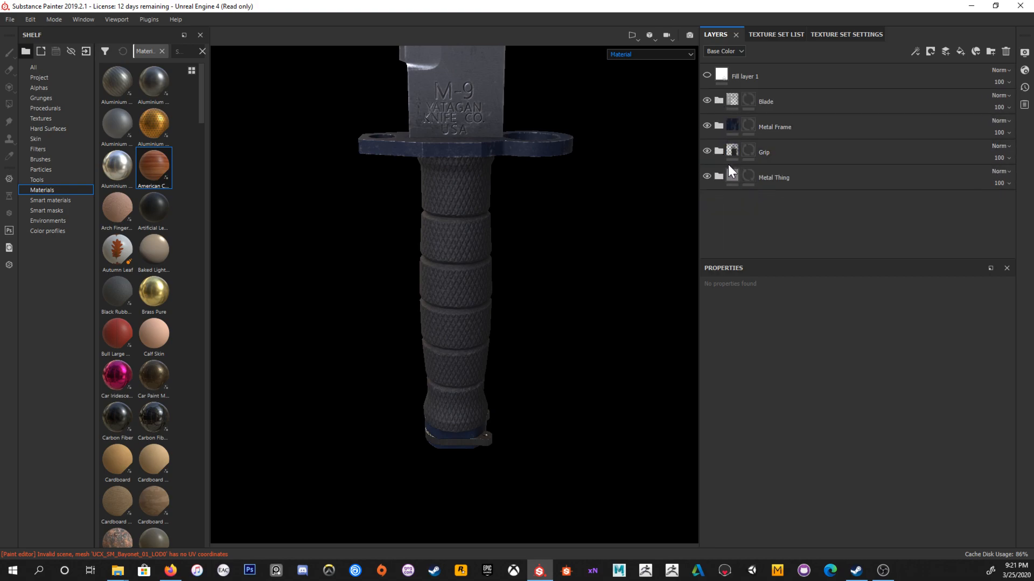
left_click(719, 178)
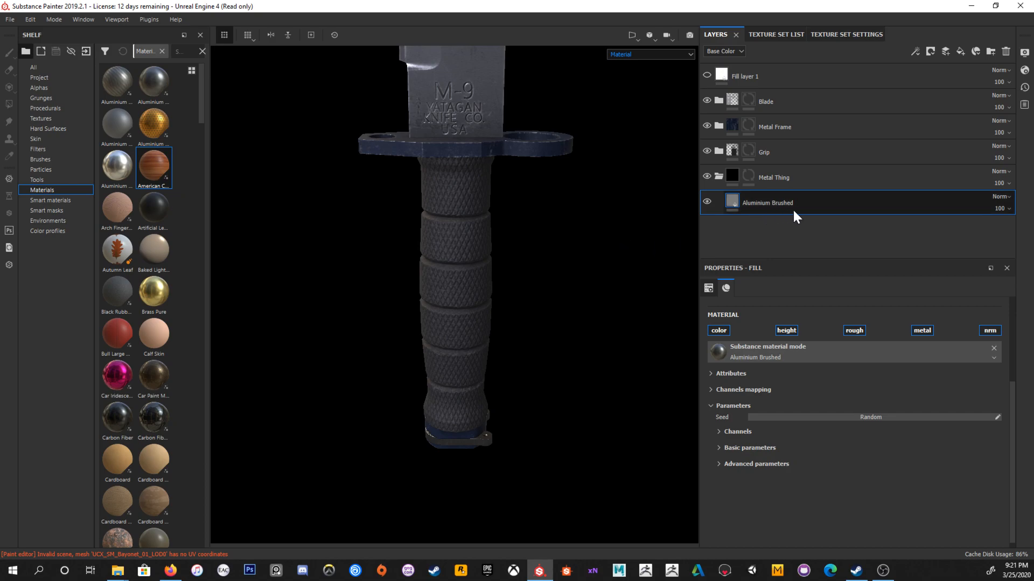
Step: Copy the AO Contact and Edge Wear layers from the Blade folder into the Metal Thing folder above Aluminium Brushed
left_click(718, 101)
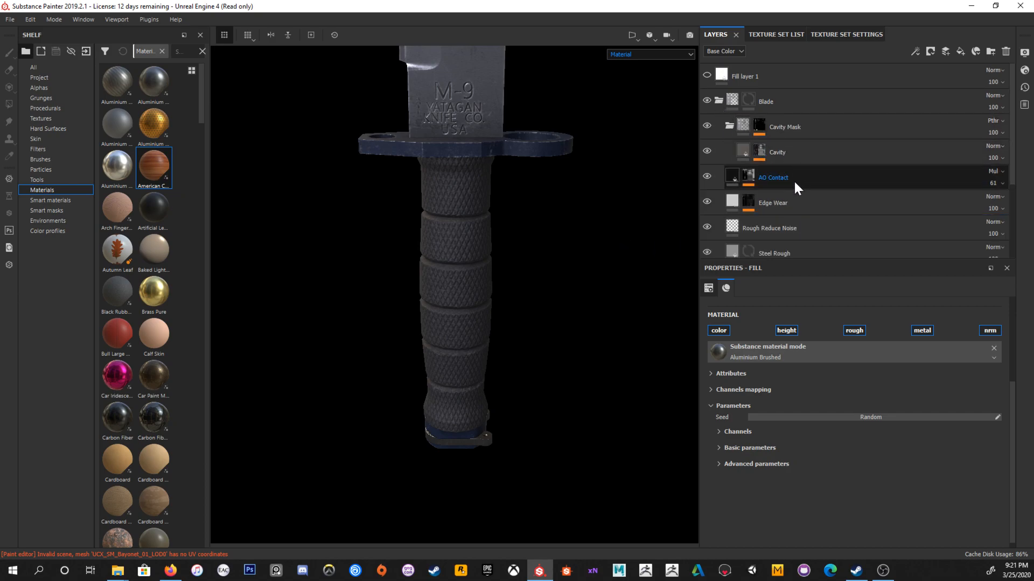
scroll(794, 177, "down", 1)
left_click(794, 140)
left_click(800, 170, "shift")
scroll(804, 199, "down", 3)
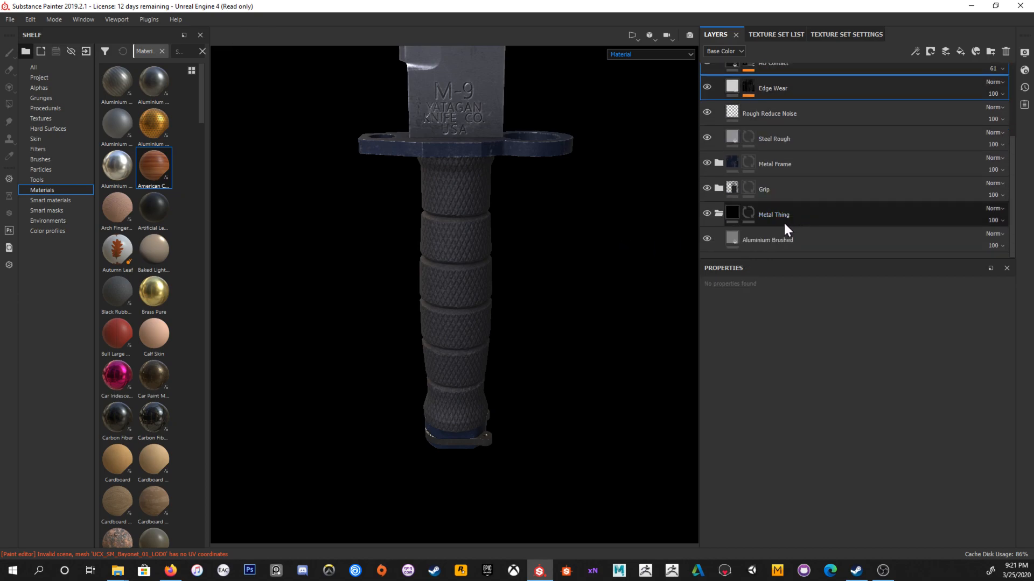
left_click(777, 244)
key("ctrl+v")
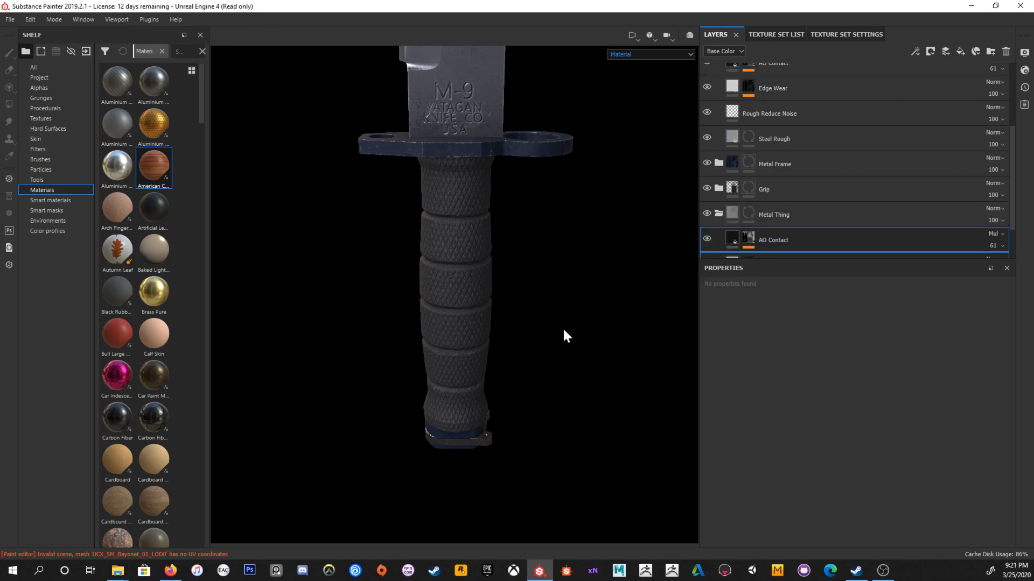
scroll(799, 244, "down", 2)
Step: Copy the Blade's Cavity layer into the Metal Thing folder above the AO Contact layer
scroll(778, 108, "up", 5)
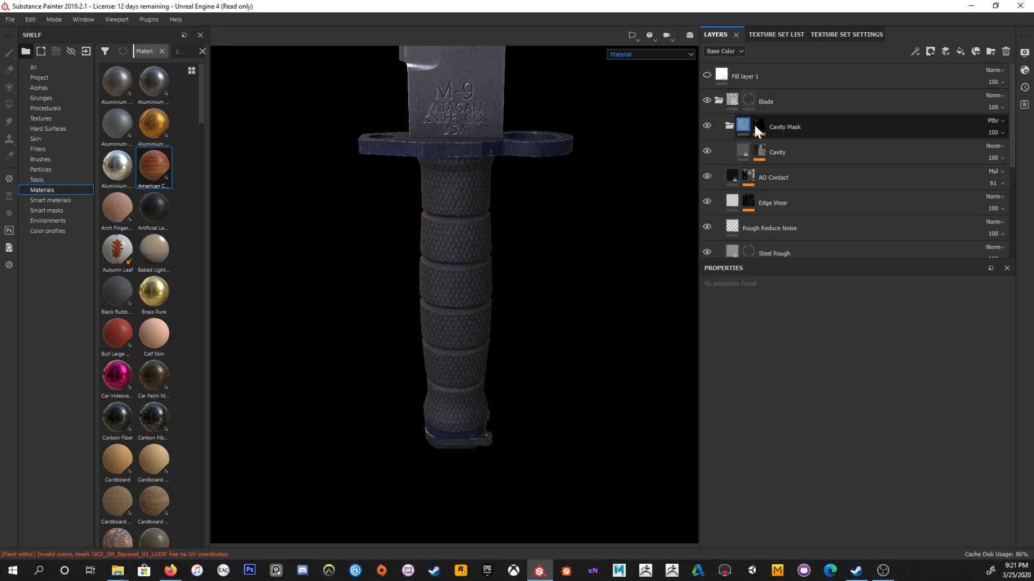
left_click(791, 142)
scroll(800, 179, "down", 5)
left_click(802, 215)
left_click(808, 196)
key("ctrl+v")
Step: Examine the metal piece on the pommel up close with and without the copied Cavity layer
middle_click_drag(454, 302, 496, 276)
right_click_drag(494, 271, 524, 318, "alt")
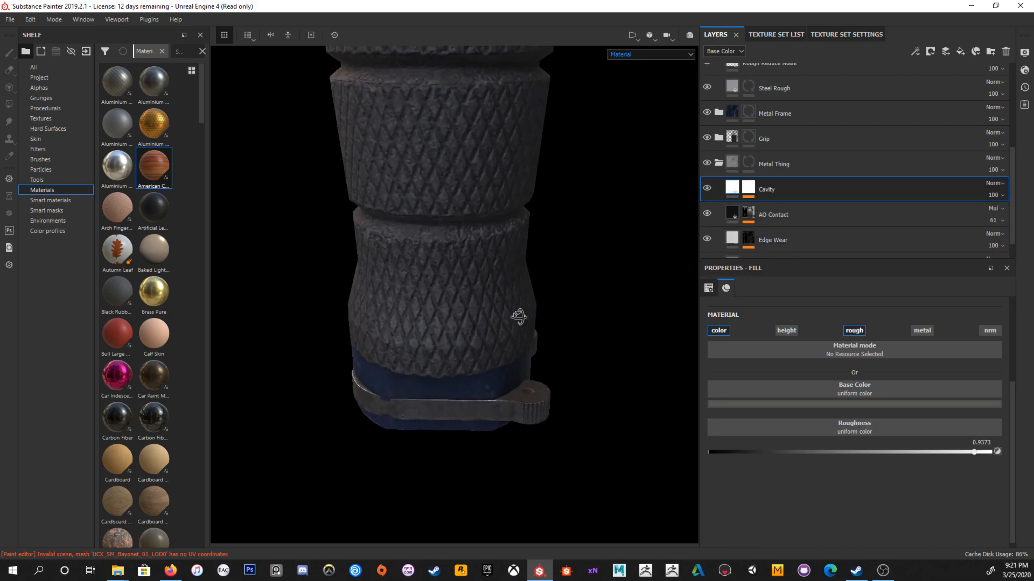
left_click_drag(524, 318, 446, 215, "alt")
right_click_drag(474, 277, 530, 394, "alt")
middle_click_drag(530, 394, 460, 245, "alt")
right_click_drag(460, 245, 498, 272, "alt")
left_click_drag(498, 272, 487, 297, "alt")
mouse_move(487, 298)
right_mouse_down("shift")
mouse_move(497, 302)
mouse_move(459, 298)
mouse_move(478, 310)
right_mouse_up("shift")
left_click_drag(474, 304, 477, 288, "alt")
left_click(706, 188)
left_click(705, 186)
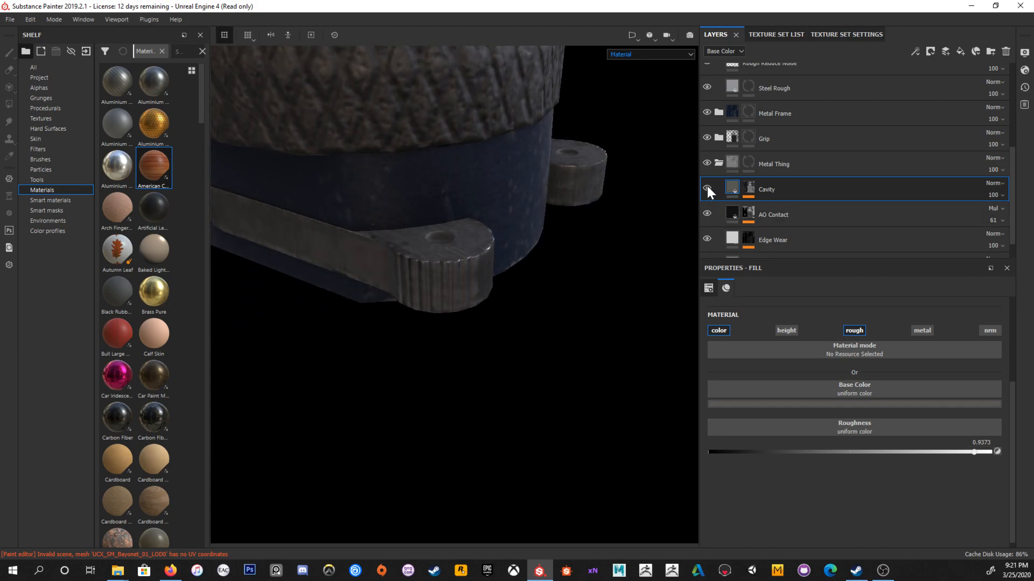
Step: View the copied Cavity layer's mask on its own and delete the layer from the Metal Thing folder
left_click(748, 188, "alt")
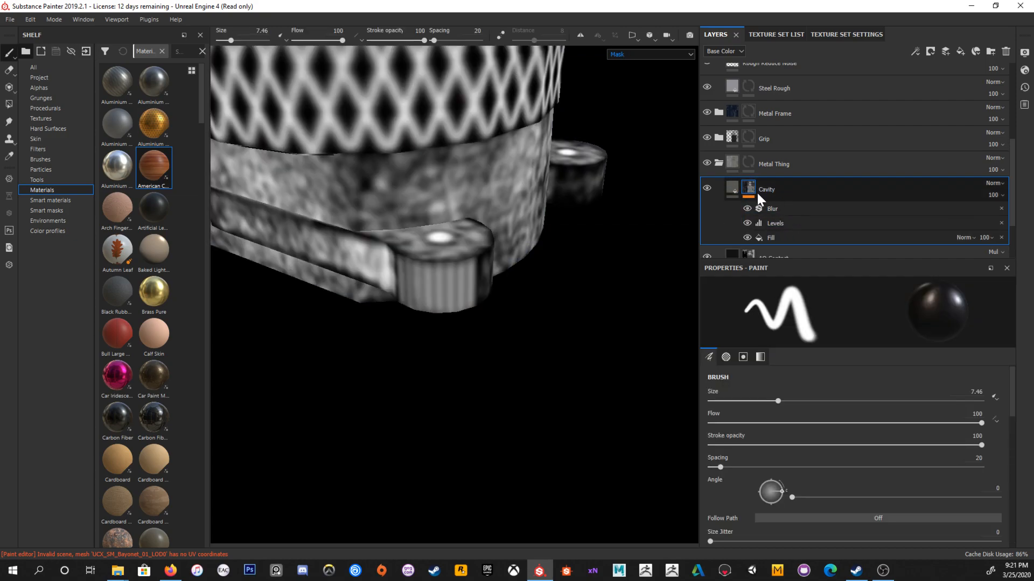
left_click(707, 189)
left_click(732, 187)
key("Delete")
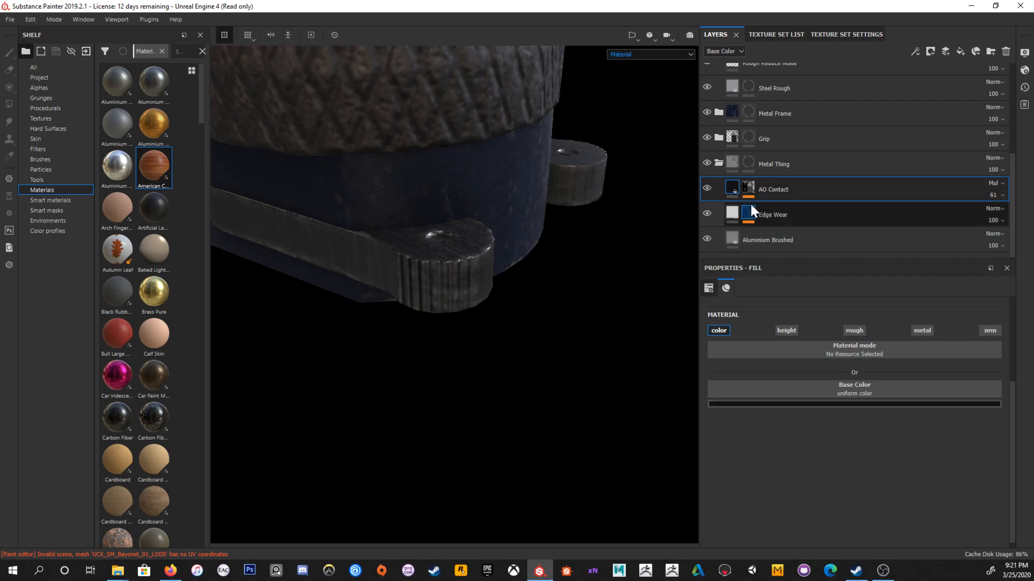
Step: Compare the pommel metal with and without AO Contact and Edge Wear in Base Color, and review the whole knife in the material display
left_click(707, 188)
left_click(707, 188)
left_click(652, 56)
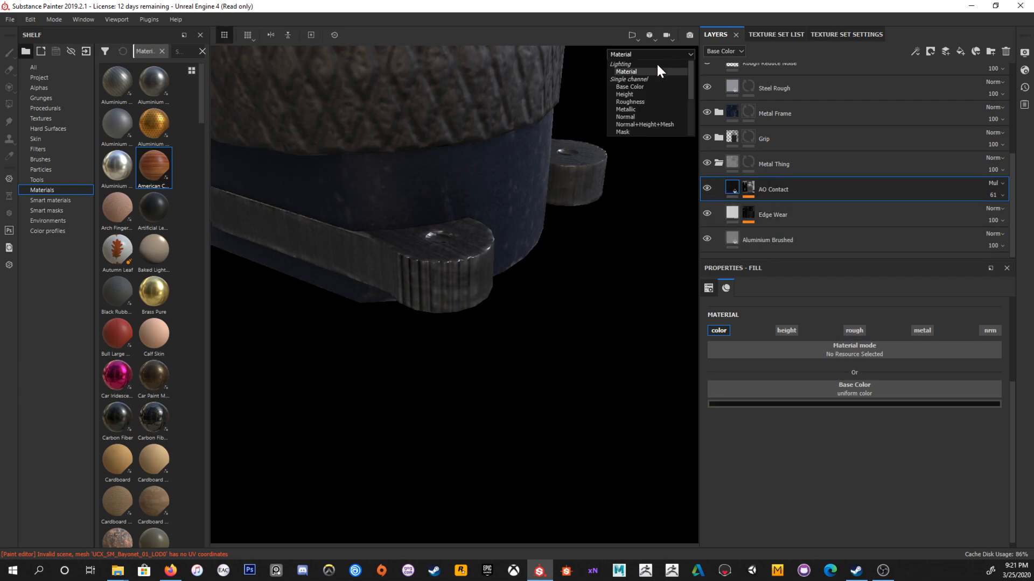
left_click(648, 86)
left_click(709, 189)
left_click(709, 188)
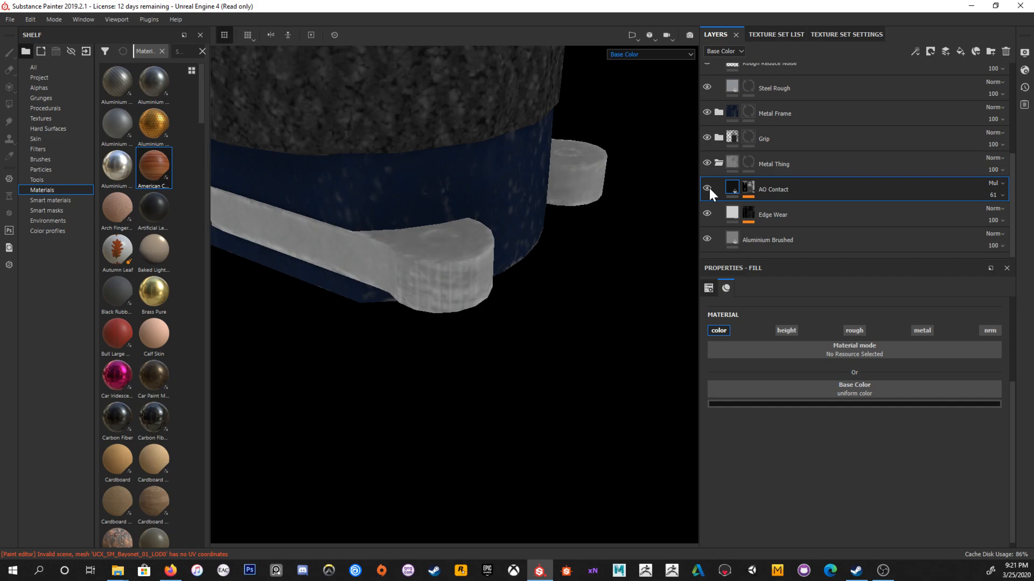
left_click(707, 214)
left_click(707, 214)
key("m")
right_click_drag(579, 298, 503, 210, "alt")
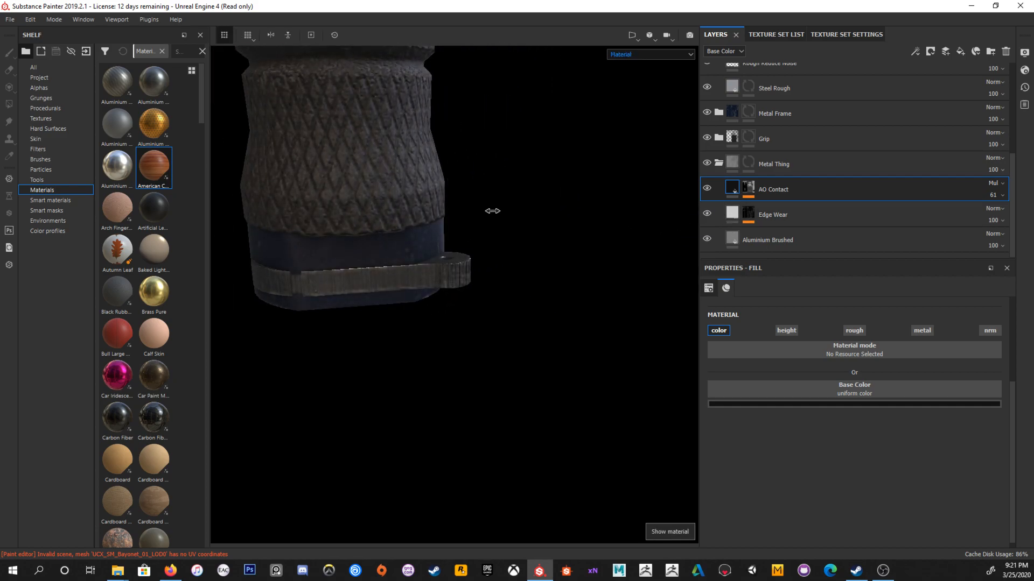
left_click_drag(496, 212, 497, 302, "alt")
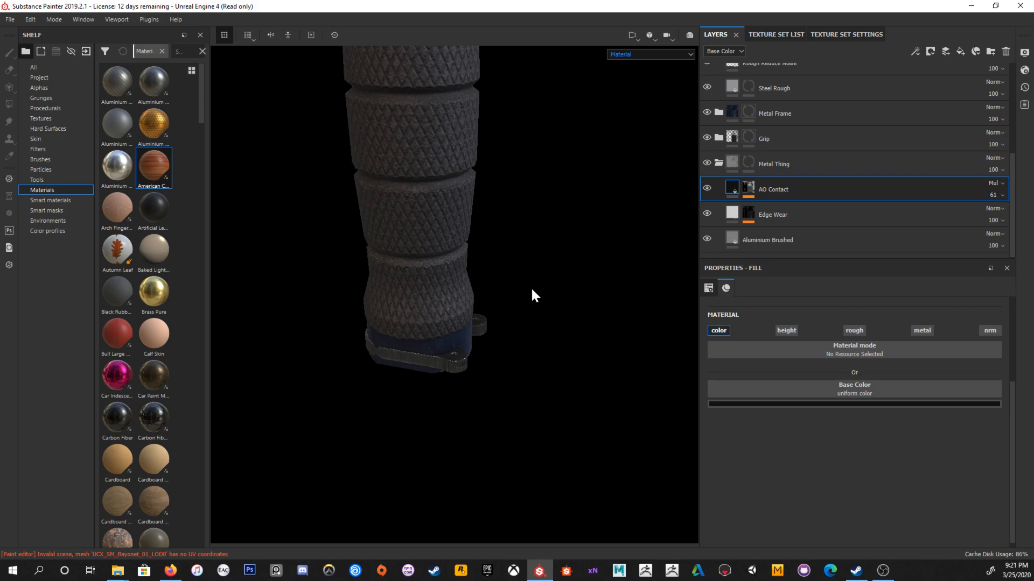
left_click_drag(500, 308, 560, 334, "alt")
key("f")
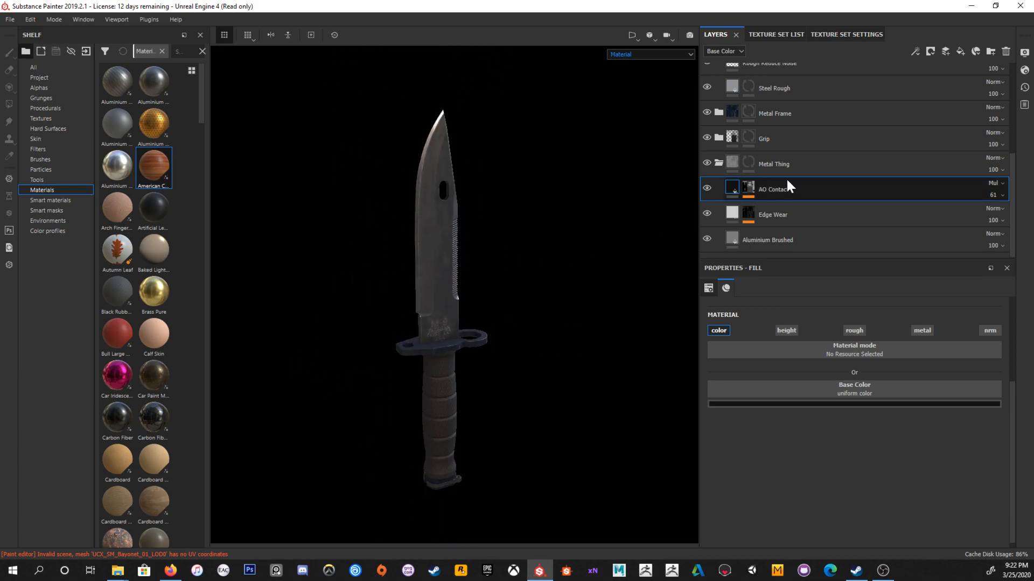
Step: Collapse the Metal Thing, Cavity Mask and Blade folders and select the Blade folder
left_click(719, 163)
scroll(749, 231, "up", 3)
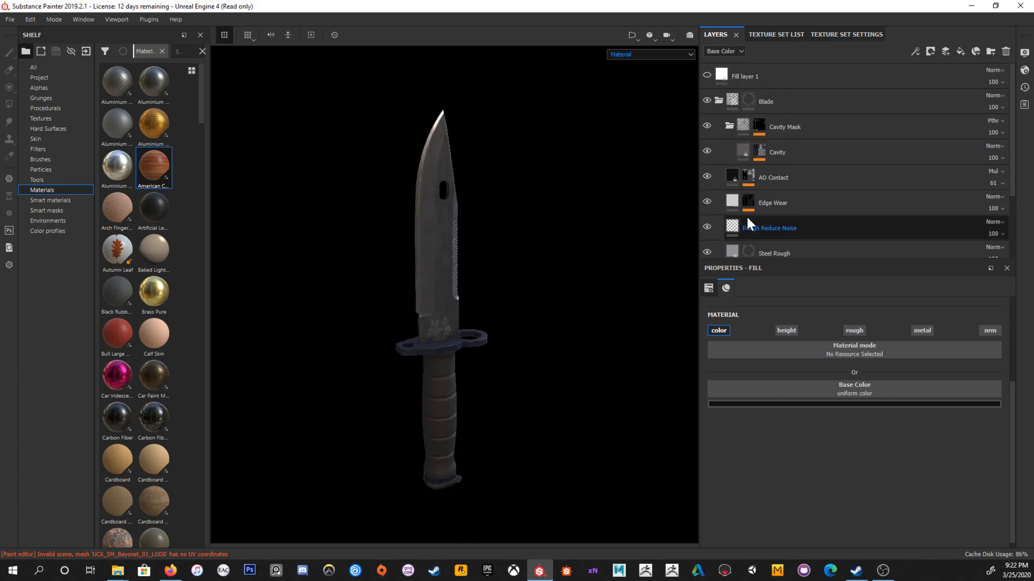
left_click(733, 127)
left_click(719, 100)
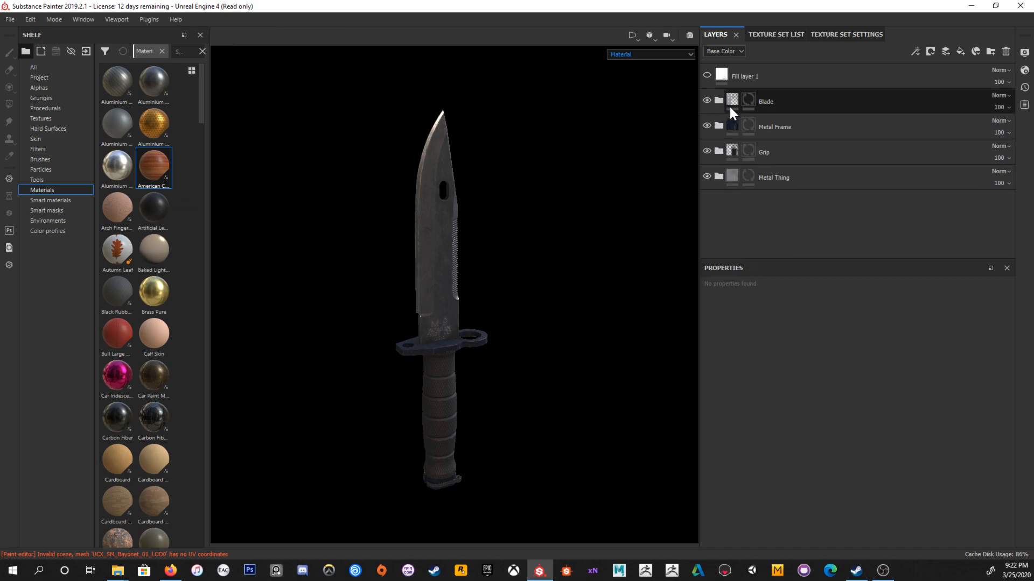
left_click(824, 133)
left_click(736, 101)
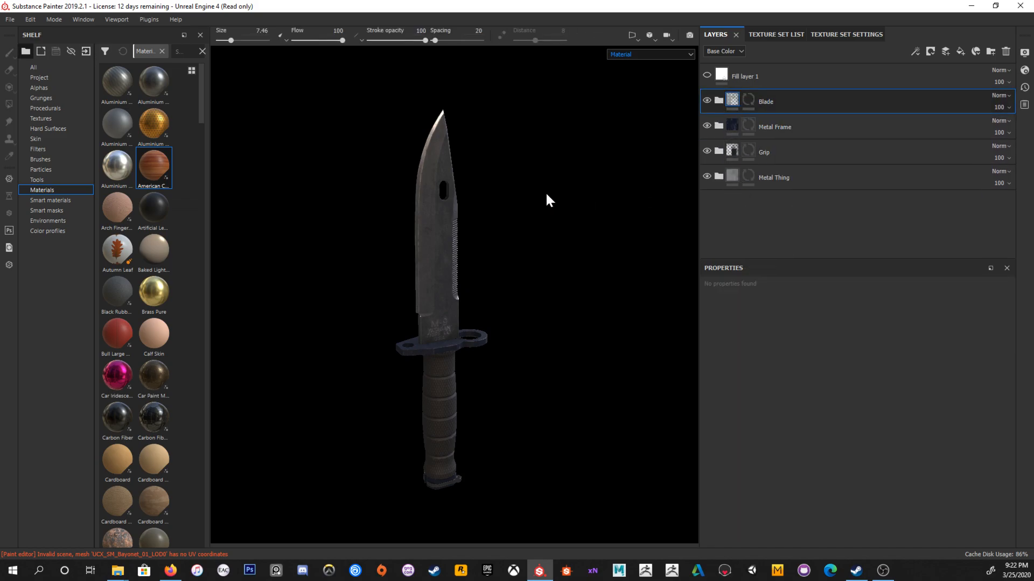
left_click_drag(559, 194, 560, 193, "alt")
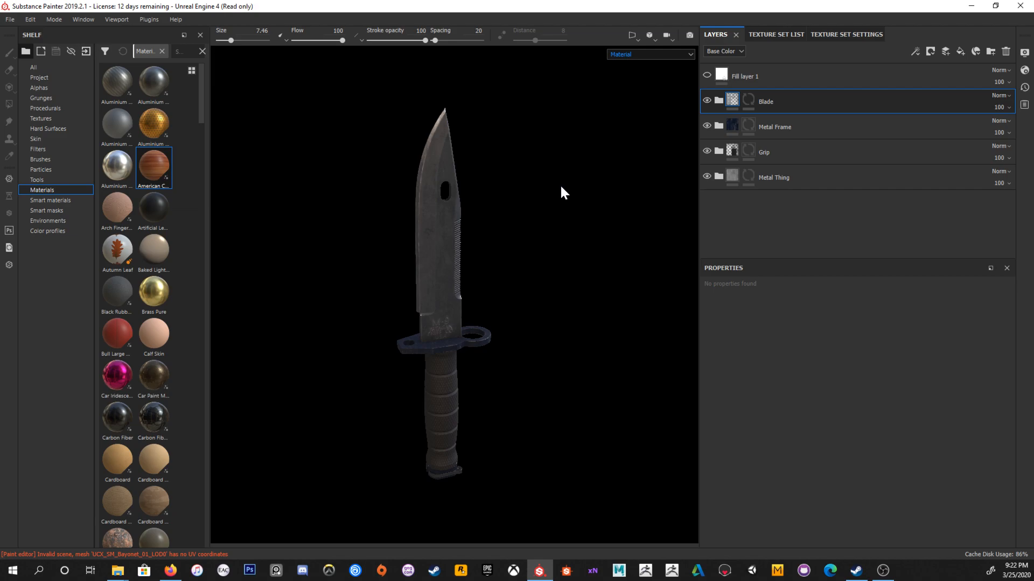
Step: Review the whole knife and browse the shelf's material library for one to try on it
right_click_drag(489, 186, 536, 196, "alt")
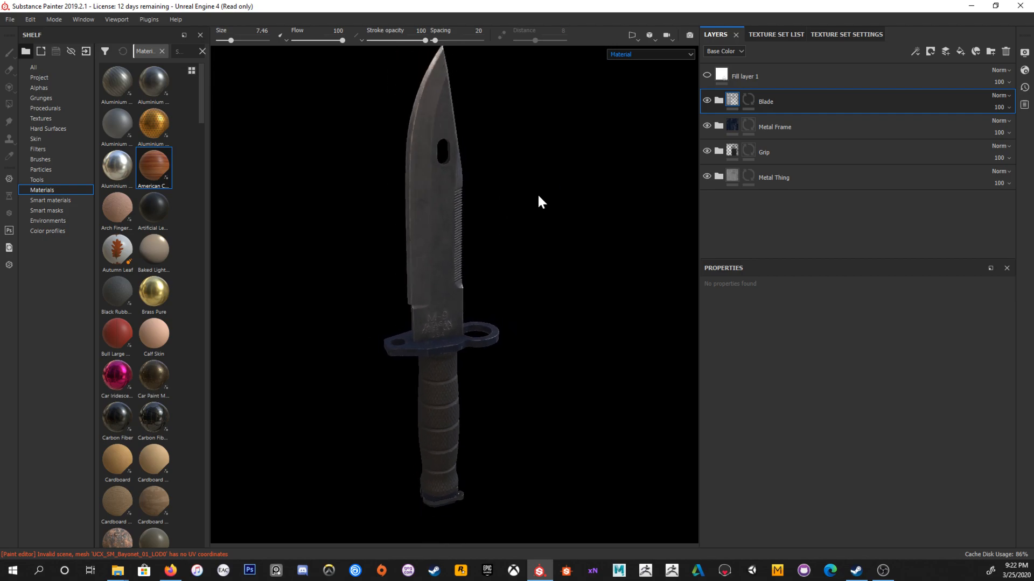
left_click_drag(531, 221, 519, 247, "alt")
mouse_move(519, 247)
right_mouse_down("shift")
mouse_move(501, 253)
mouse_move(511, 254)
right_mouse_up("shift")
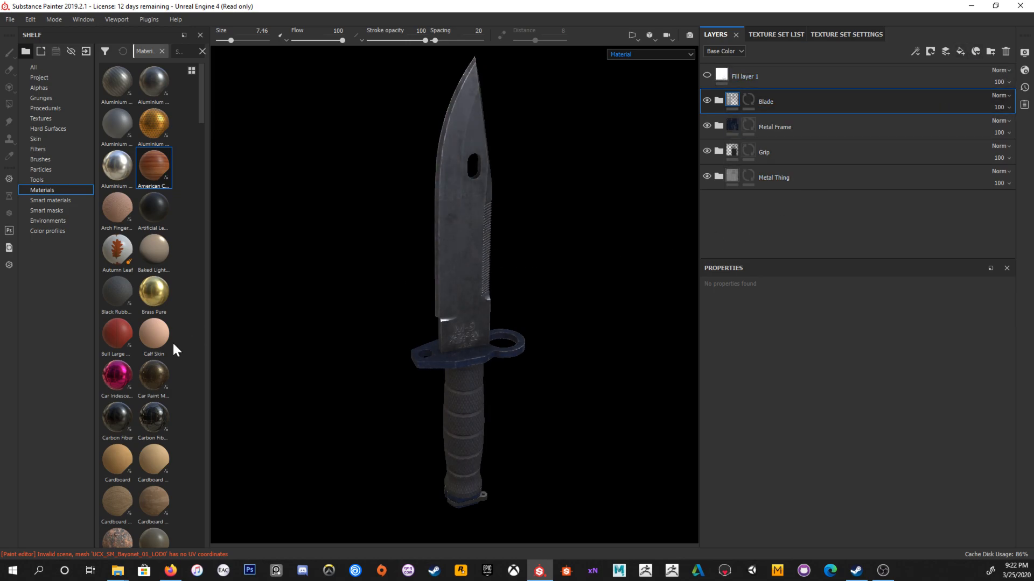
scroll(144, 364, "down", 10)
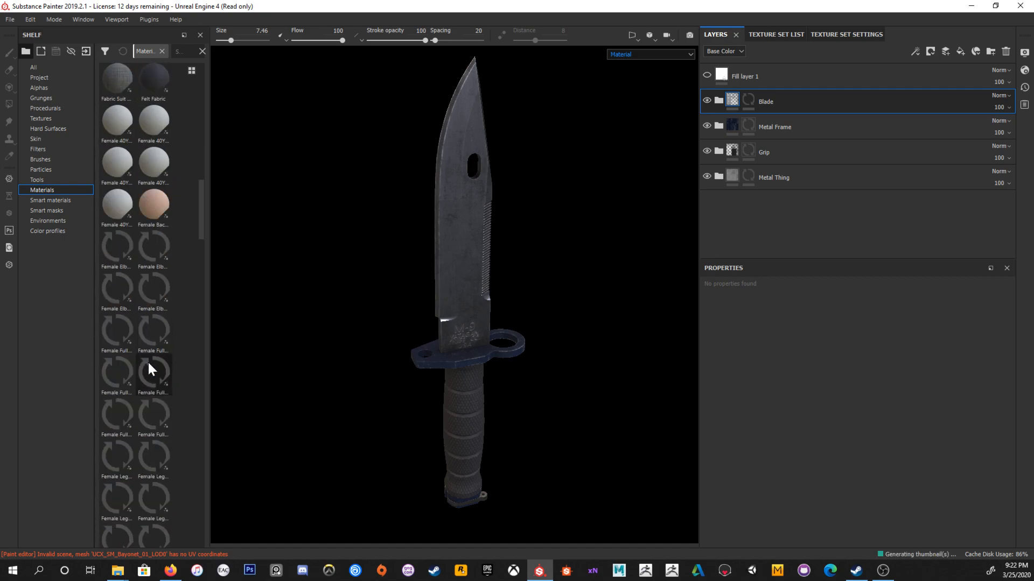
scroll(151, 360, "down", 10)
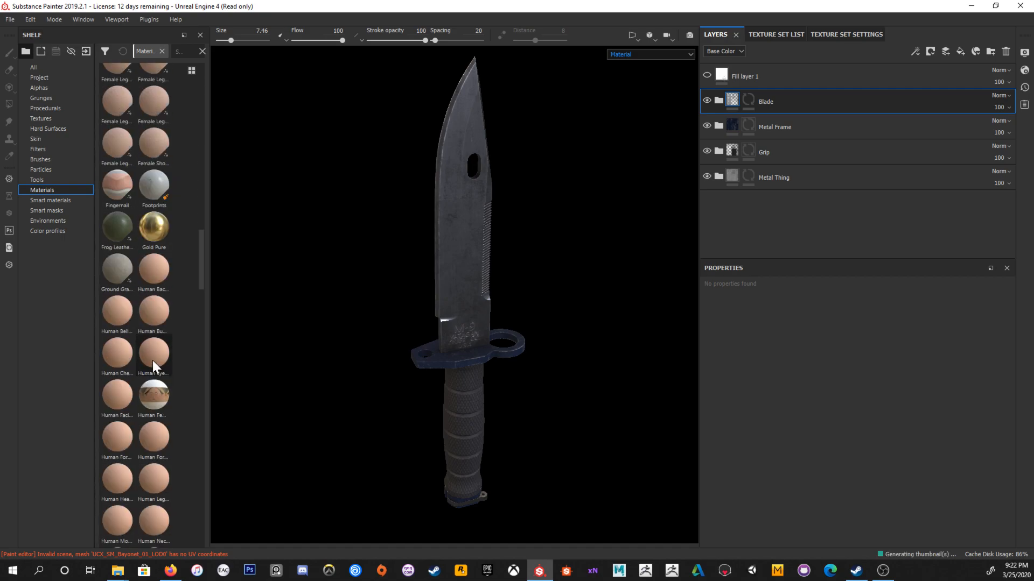
scroll(168, 437, "down", 6)
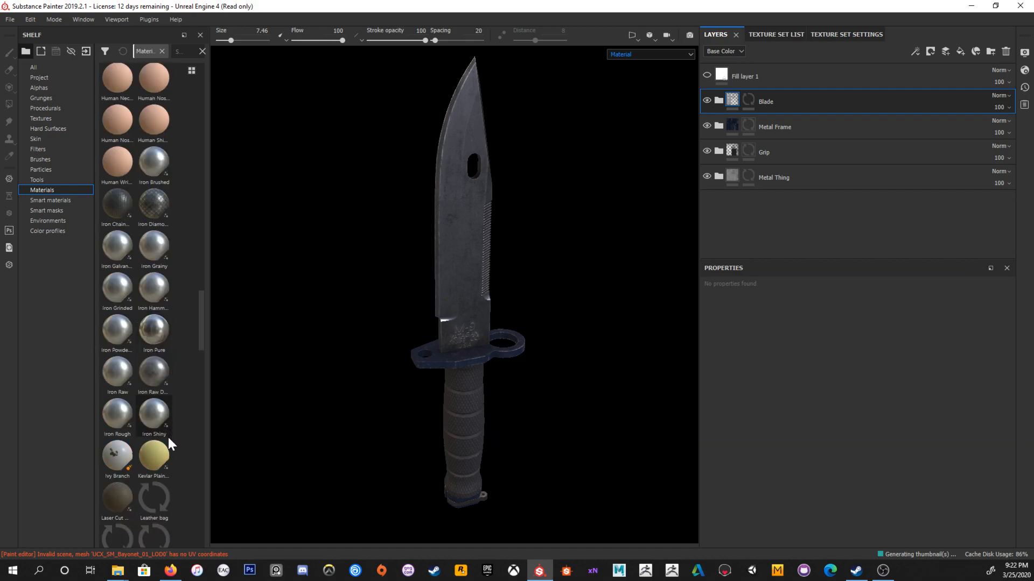
scroll(170, 426, "down", 5)
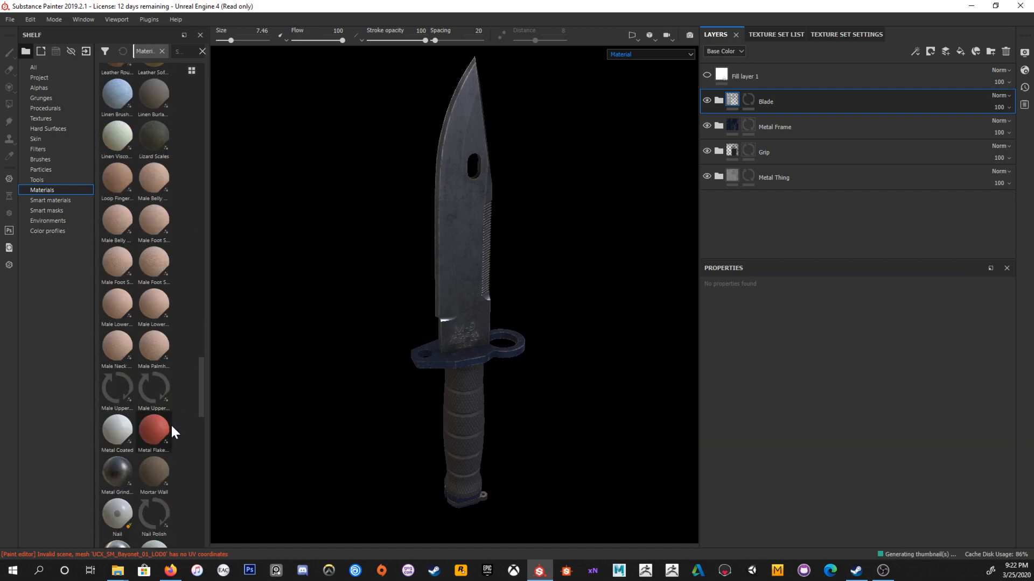
scroll(164, 429, "down", 10)
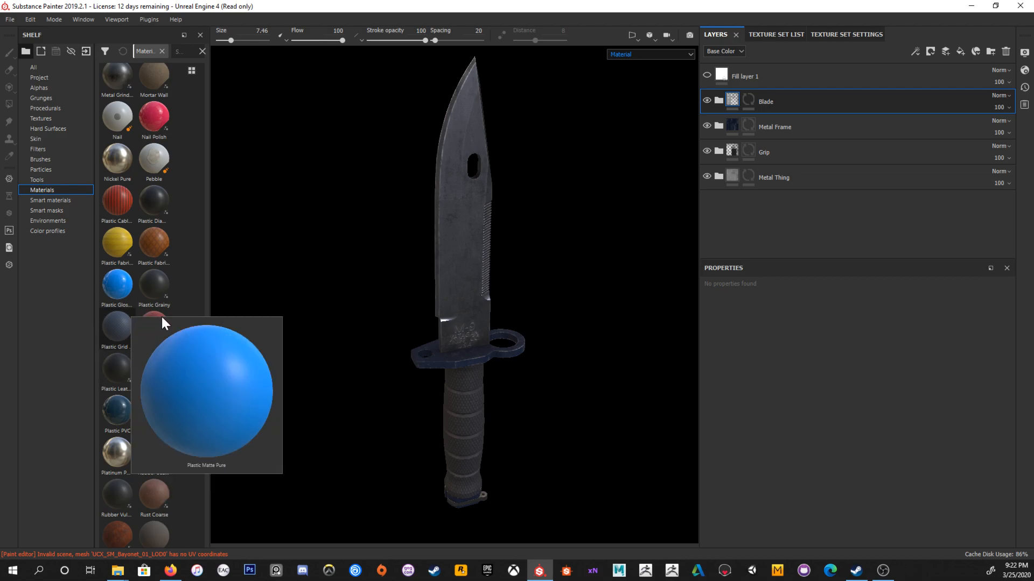
scroll(170, 301, "up", 15)
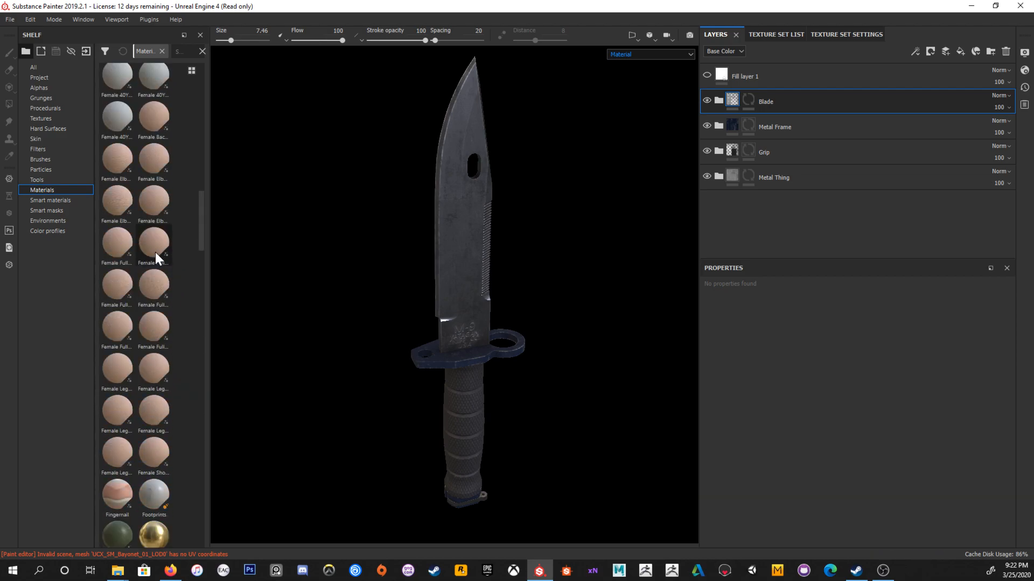
scroll(131, 215, "down", 5)
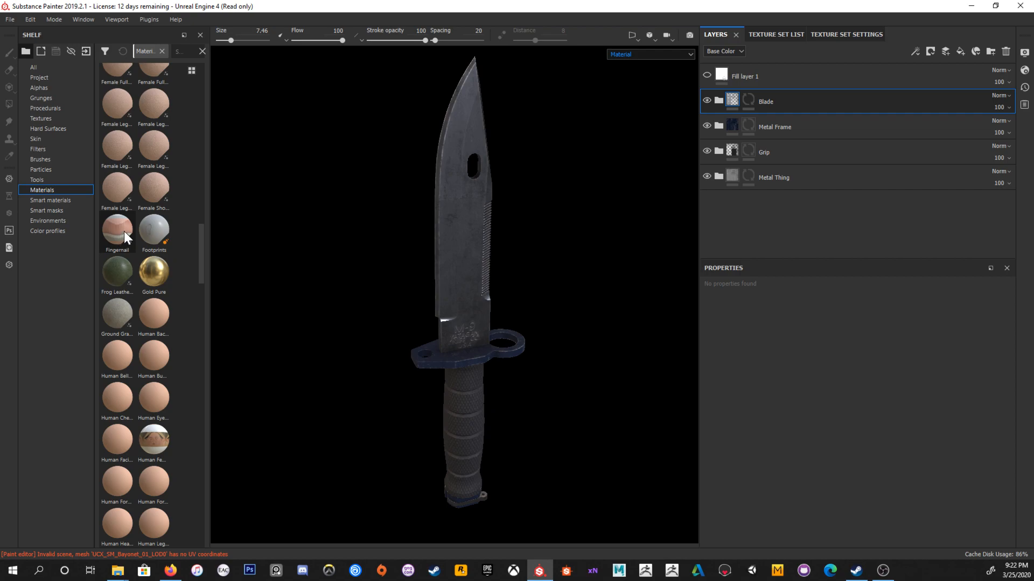
Step: Try the Fingernail material above the Blade folder with a UV scale of 45.6, inspect it on the knife, and delete it
left_click_drag(121, 230, 821, 89)
mouse_move(501, 224)
left_mouse_down("alt")
mouse_move(443, 198)
mouse_move(256, 191)
mouse_move(505, 208)
left_mouse_up("alt")
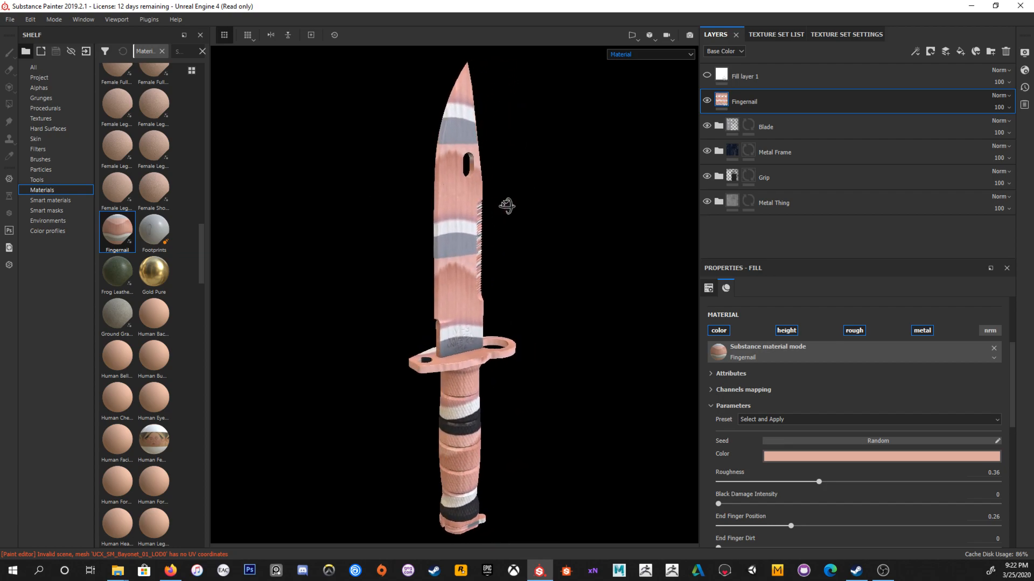
right_click_drag(474, 210, 570, 344, "alt")
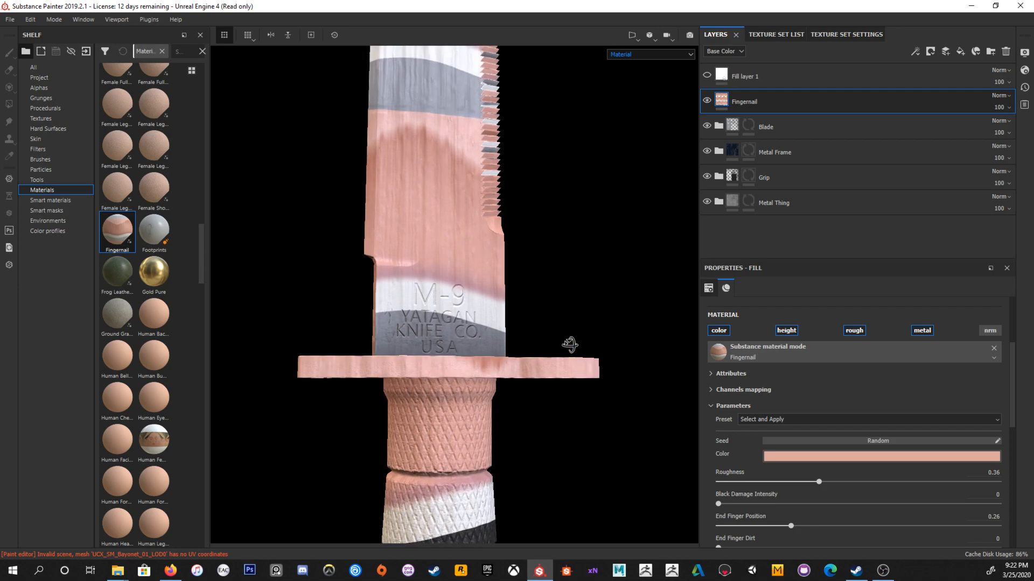
scroll(799, 406, "up", 3)
left_click_drag(803, 384, 840, 383)
right_click_drag(345, 237, 321, 201, "alt")
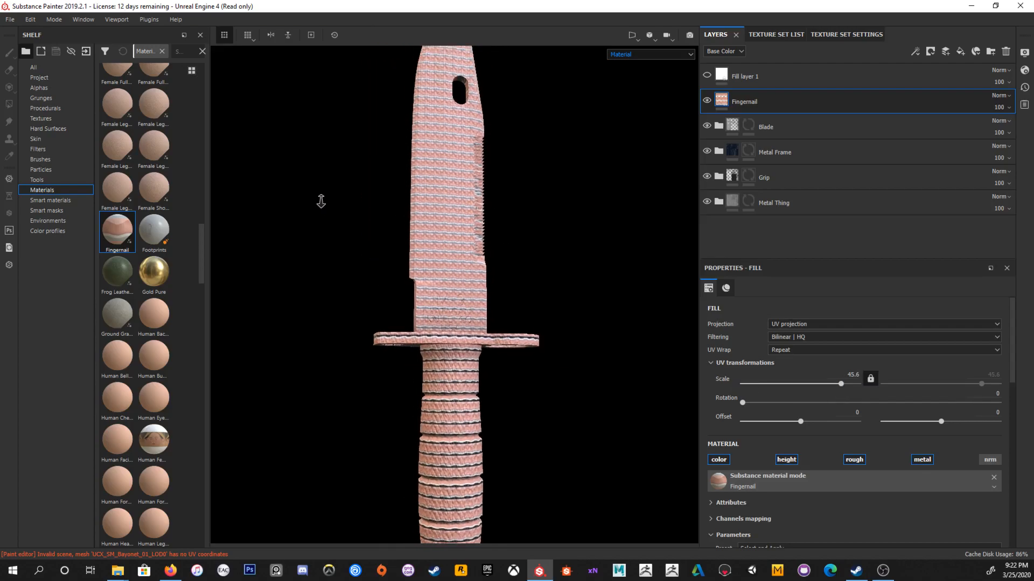
left_click_drag(321, 201, 565, 364, "alt")
right_click_drag(565, 365, 631, 405, "alt")
middle_click_drag(631, 406, 553, 322, "alt")
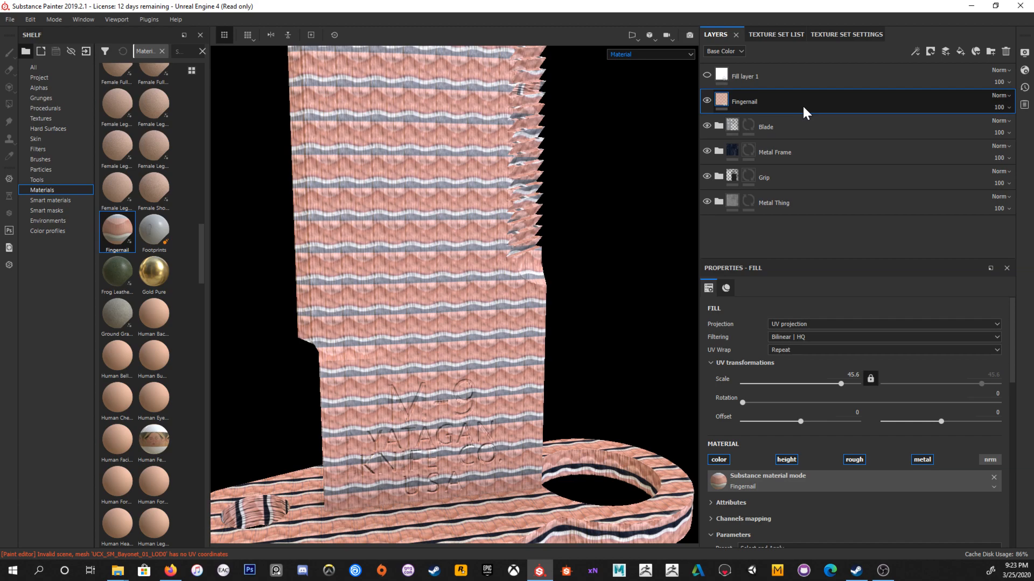
key("Delete")
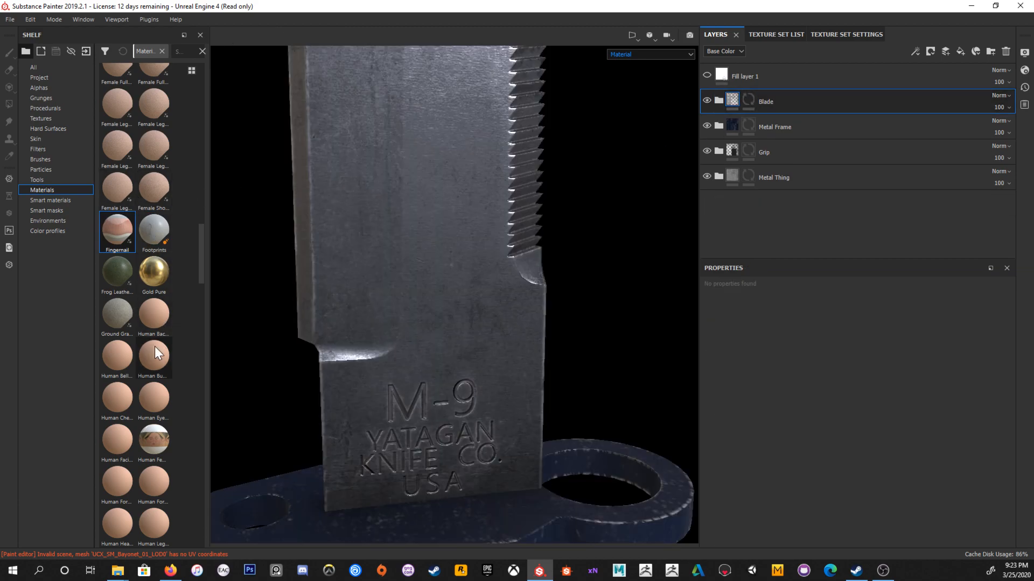
Step: Try the Human Back Skin material above the Blade folder, inspect it on the knife, and delete it
left_click_drag(154, 315, 796, 100)
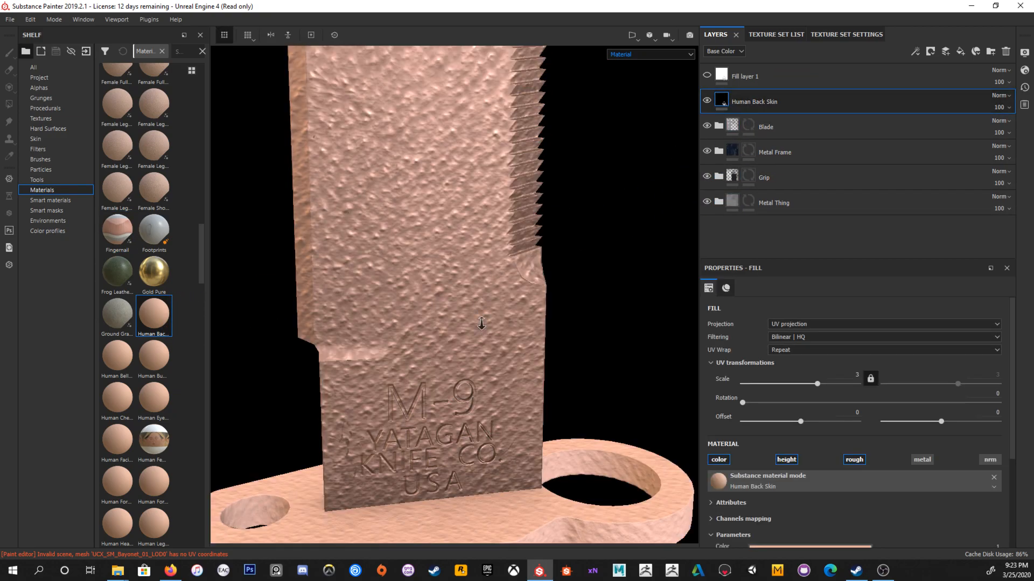
right_click_drag(484, 330, 338, 175, "alt")
left_click_drag(337, 175, 451, 260, "alt")
right_click_drag(450, 261, 450, 269, "shift")
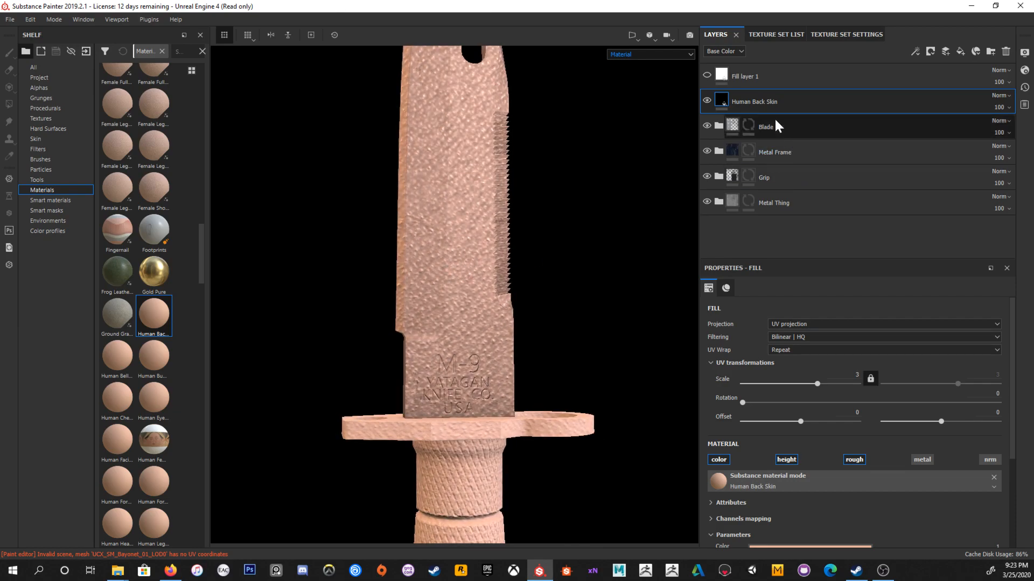
left_click(705, 101)
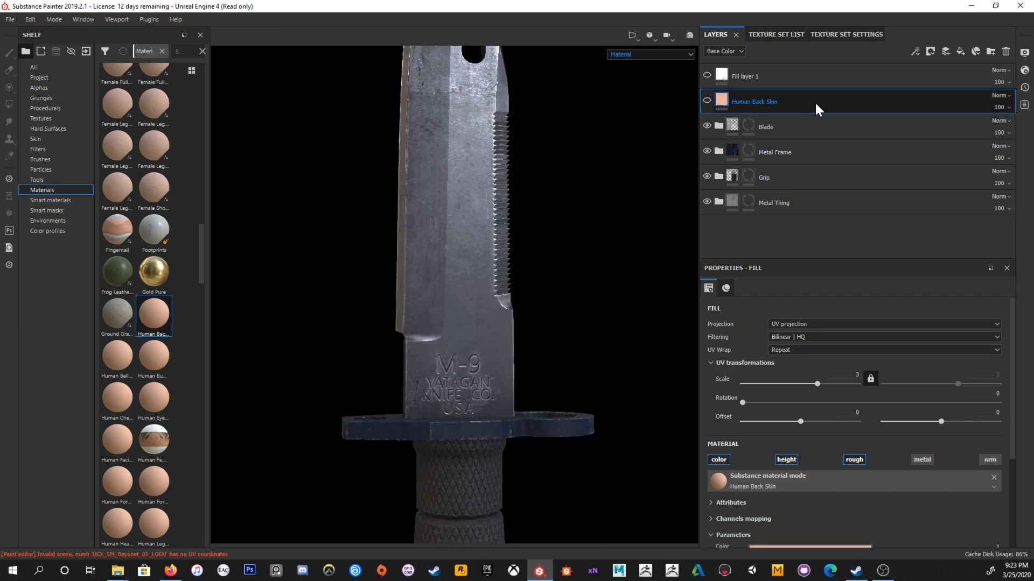
key("Delete")
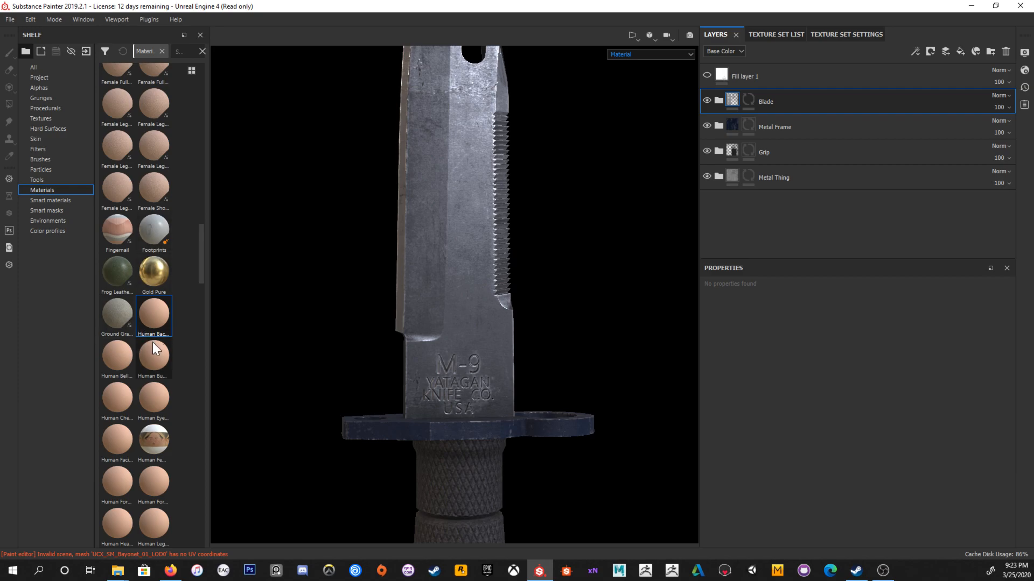
Step: Try the Human Female 30s Face #06 material above the Blade folder with scale 0.91 and offset -0.15, and delete it
left_click_drag(157, 448, 809, 95)
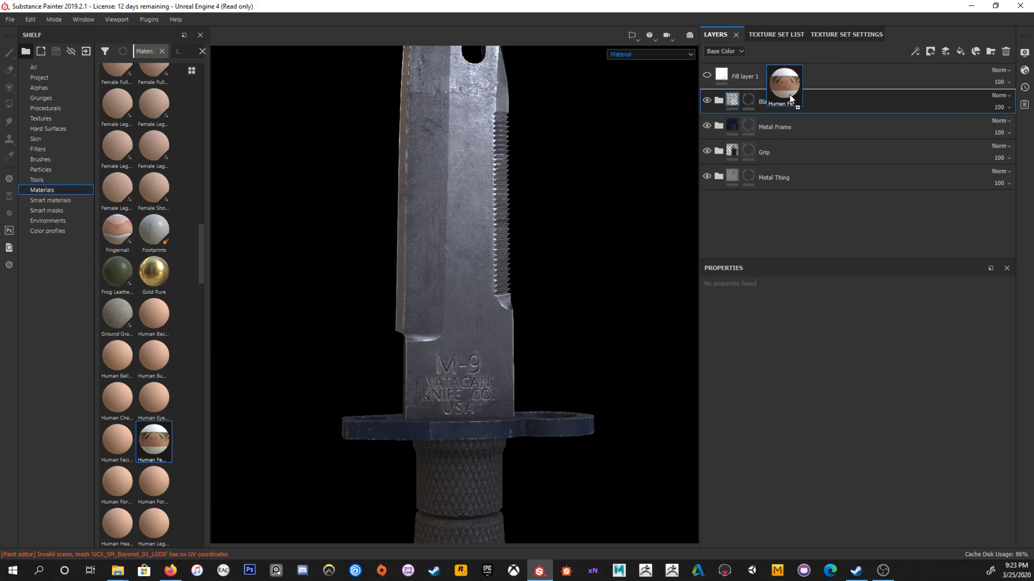
left_click_drag(790, 94, 787, 96)
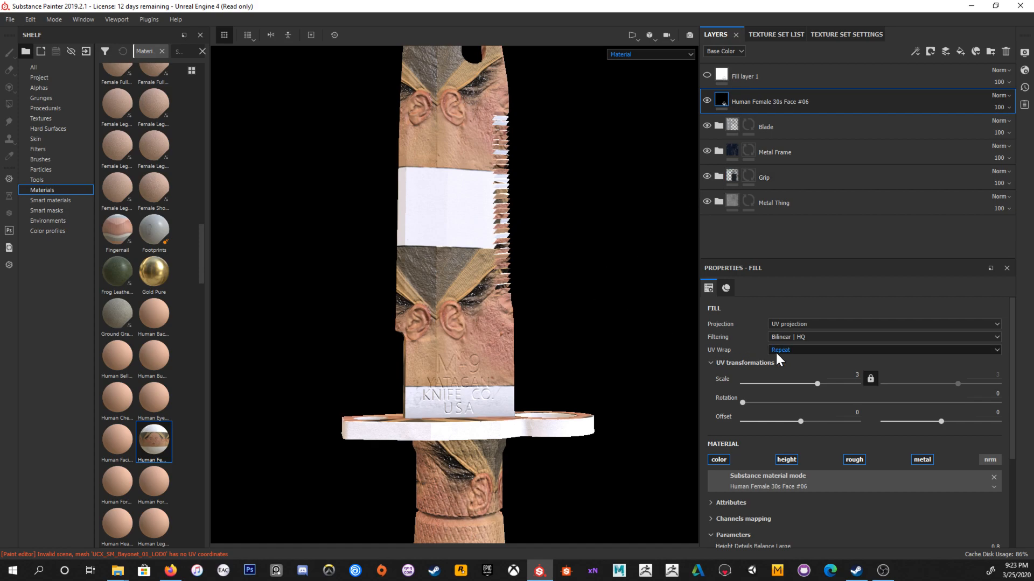
left_click_drag(805, 383, 809, 383)
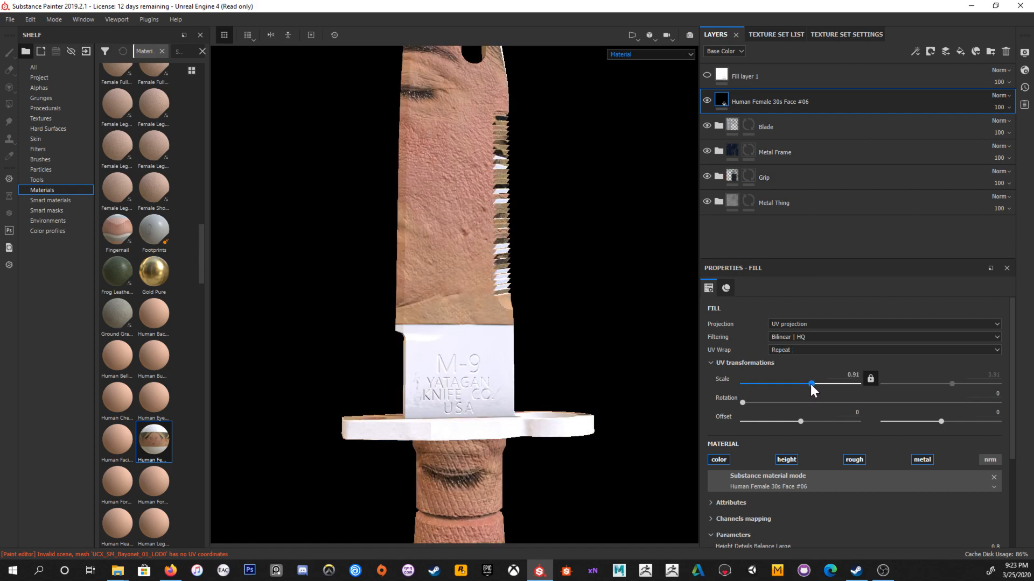
left_click_drag(802, 419, 790, 423)
left_click_drag(509, 350, 458, 342, "alt")
right_click_drag(457, 342, 595, 422, "alt")
left_click_drag(596, 422, 599, 358, "alt")
scroll(600, 357, "down", 5)
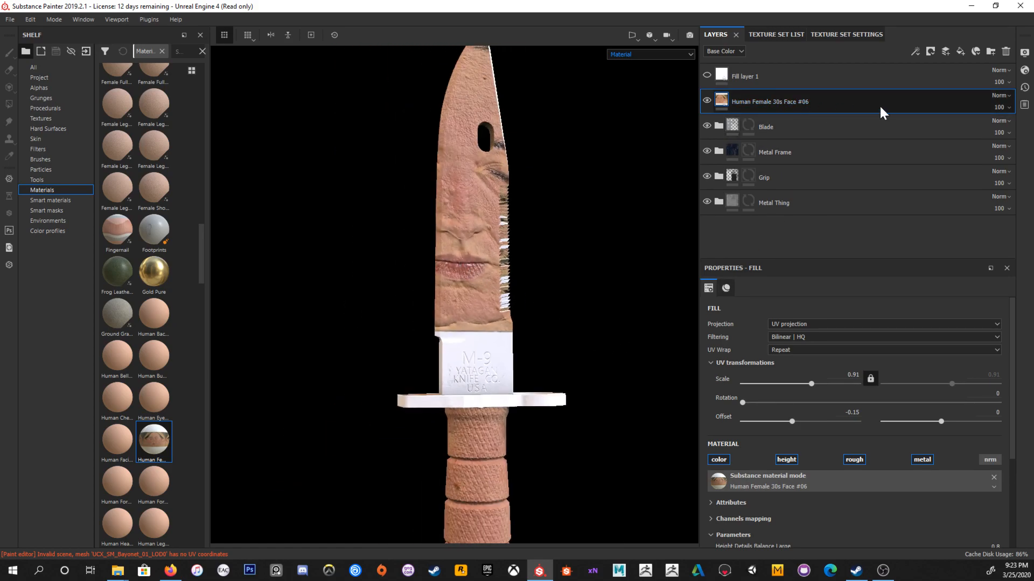
key("Delete")
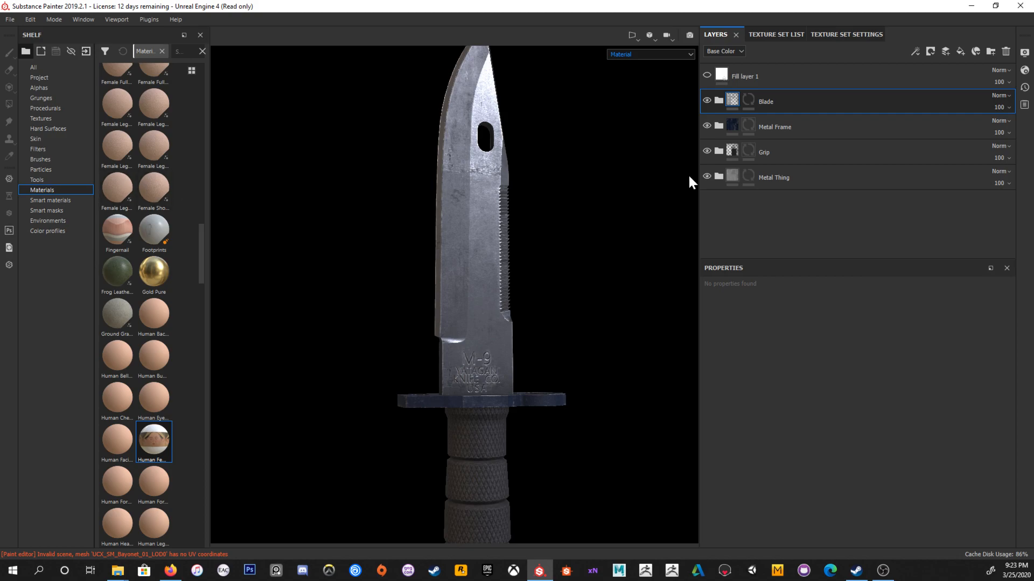
Step: Add a fill layer above the Blade folder and set its base color to a deep red
left_click(960, 49)
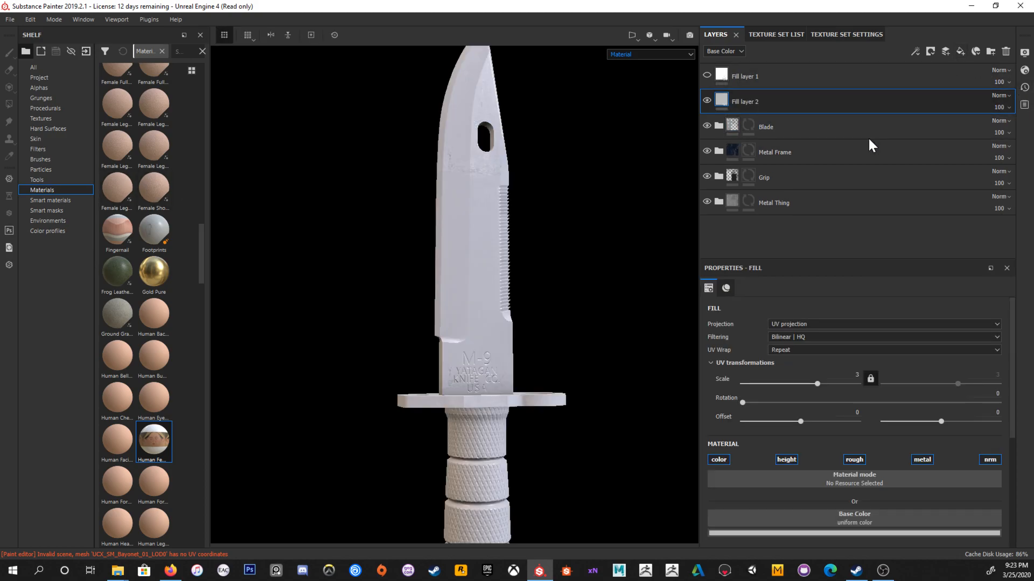
scroll(787, 454, "down", 3)
left_click(861, 436)
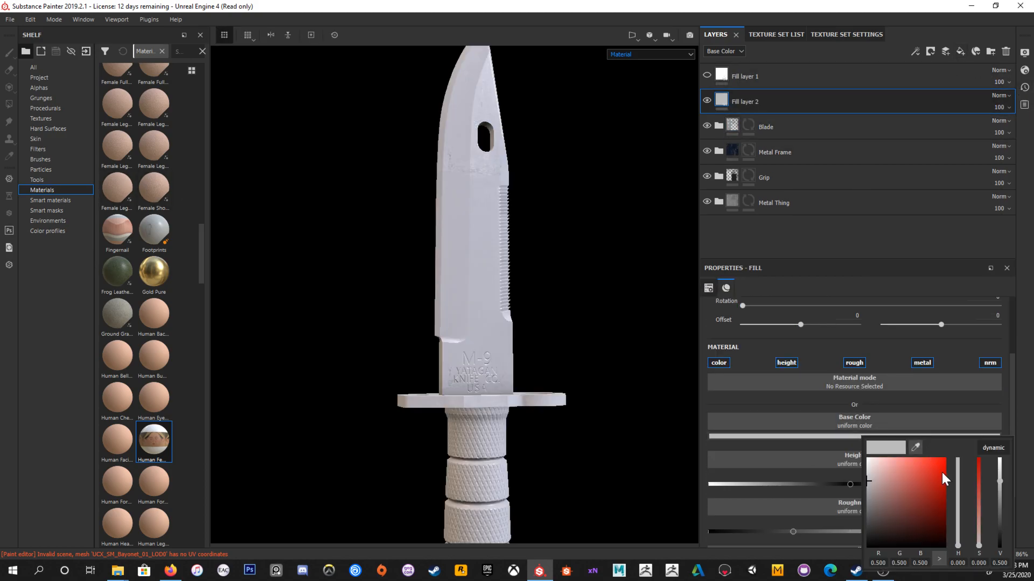
mouse_move(932, 487)
left_mouse_down()
mouse_move(919, 487)
mouse_move(941, 489)
left_mouse_up()
left_click_drag(544, 264, 559, 277, "alt")
Step: Set the red fill layer's height to 0.0608, roughness to 0.2376 and metallic to 0.1597
scroll(847, 465, "down", 2)
left_click_drag(854, 420, 863, 420)
mouse_move(792, 467)
left_mouse_down()
mouse_move(761, 467)
mouse_move(777, 465)
left_mouse_up()
scroll(825, 505, "down", 1)
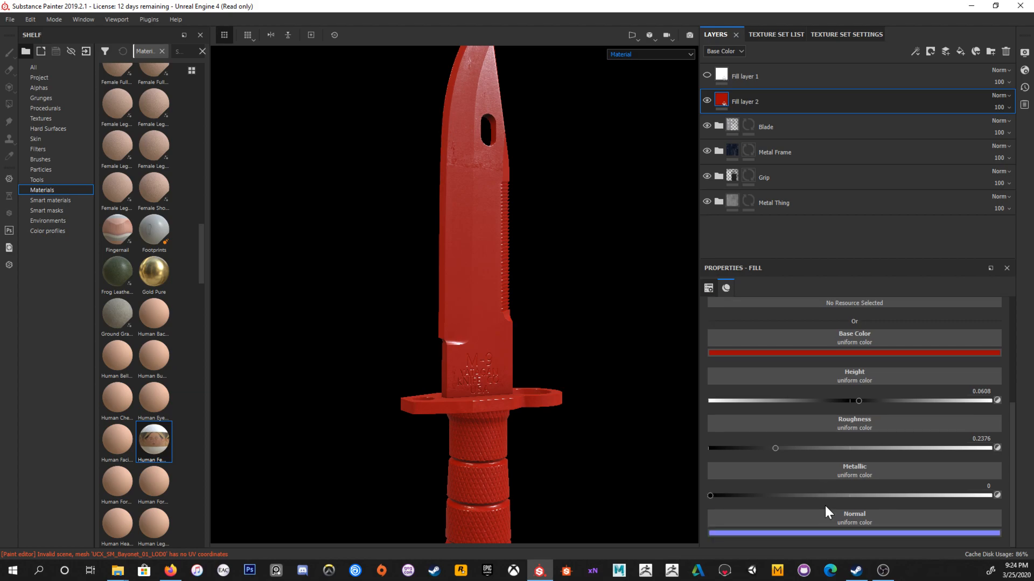
left_click_drag(843, 496, 743, 493)
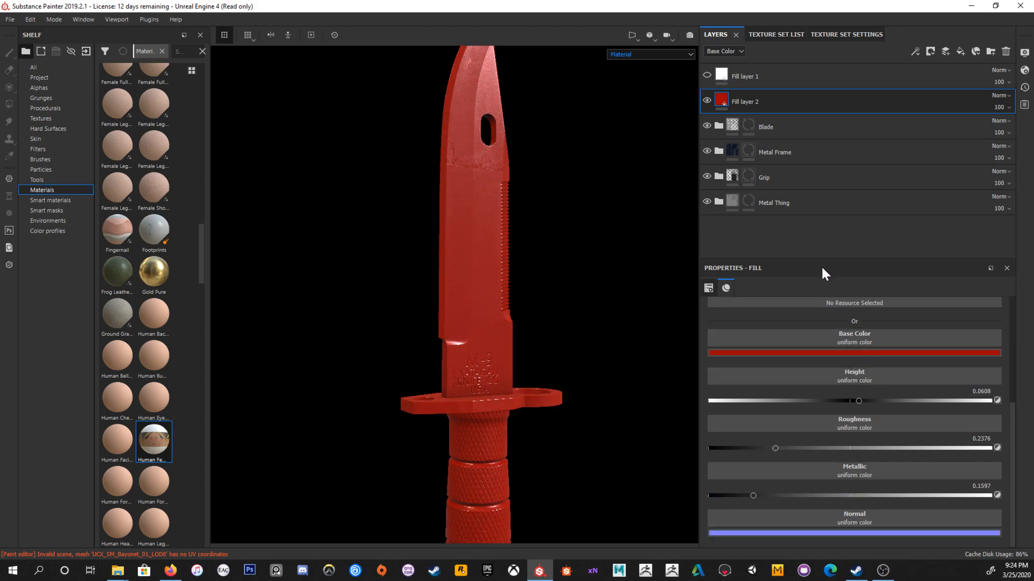
Step: Rename the red fill layer as Blood
left_click(708, 288)
left_click_drag(523, 197, 527, 201, "alt")
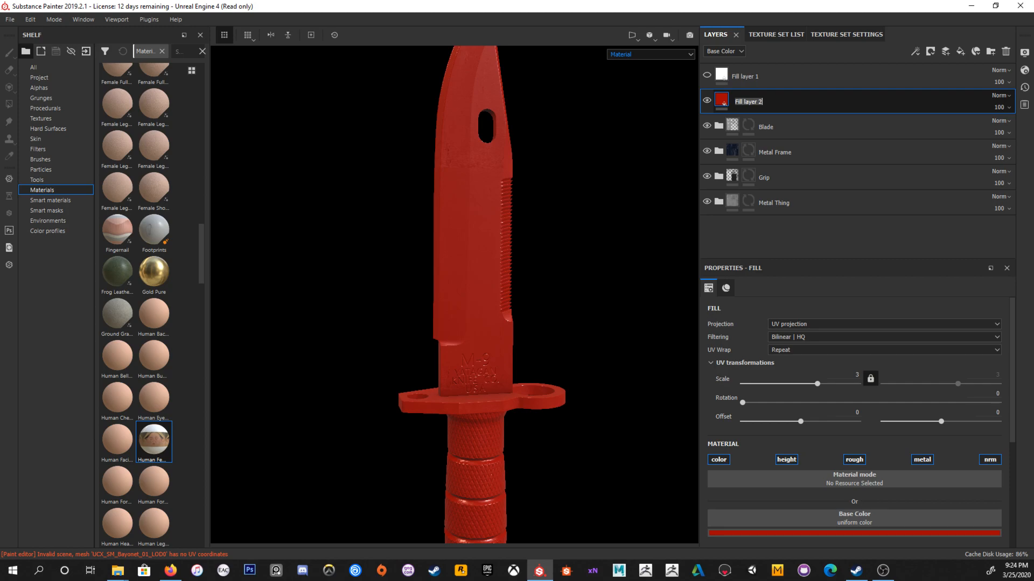
type("Blood")
key("Return")
Step: Add a black mask to the Blood layer and put a fill effect in the mask
left_click(930, 54)
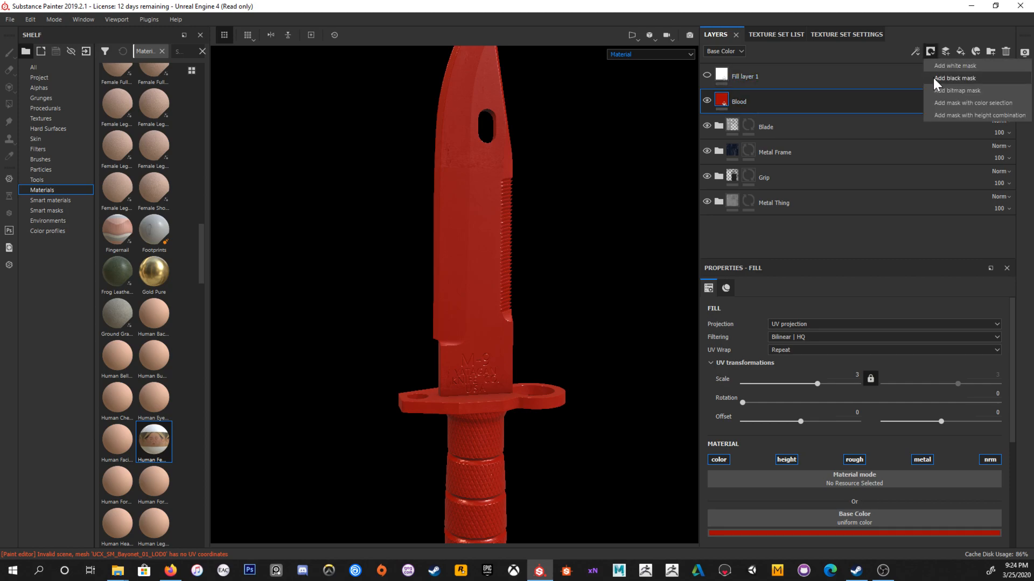
left_click(932, 78)
left_click(919, 53)
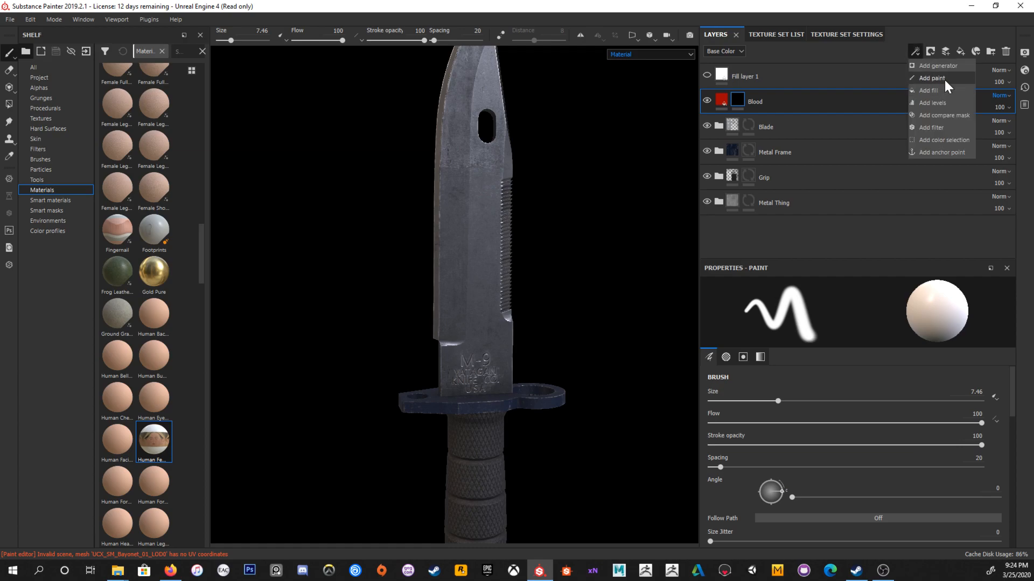
left_click(937, 90)
Step: Search the grayscale resources for "splat" and assign the Drop Splatter texture to the Blood mask's fill effect
left_click(848, 464)
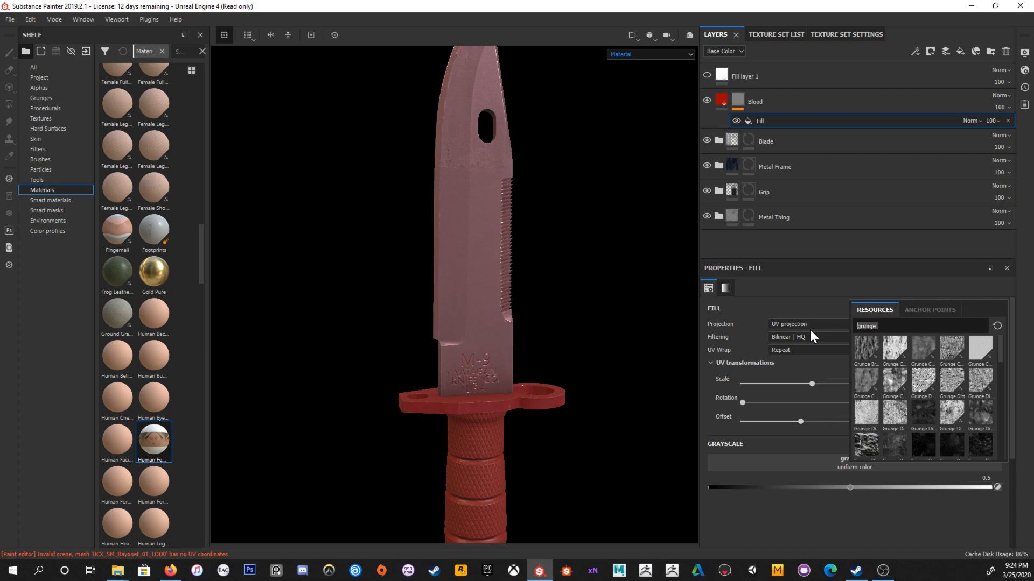
type("splat")
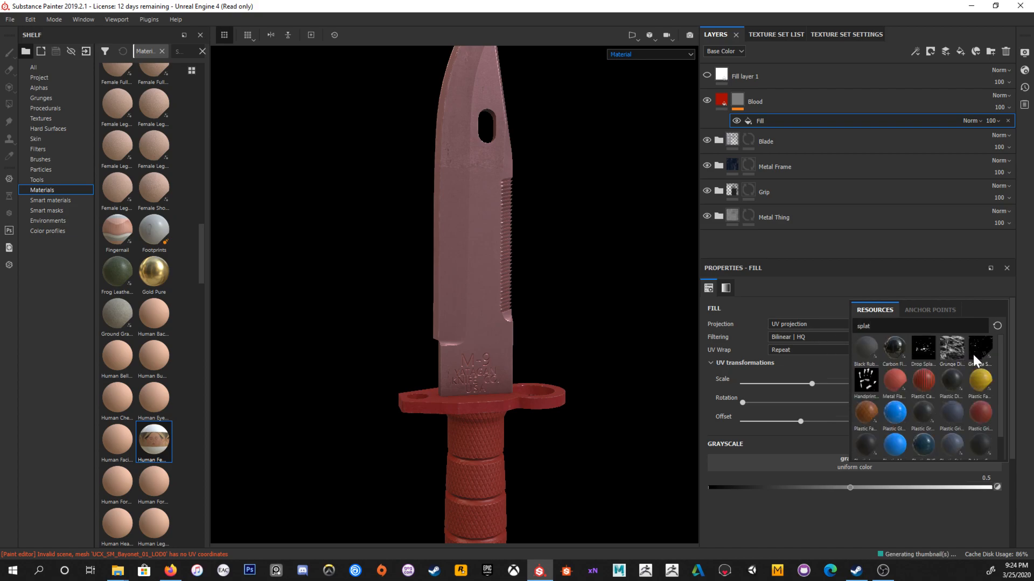
mouse_move(975, 361)
scroll(985, 372, "down", 1)
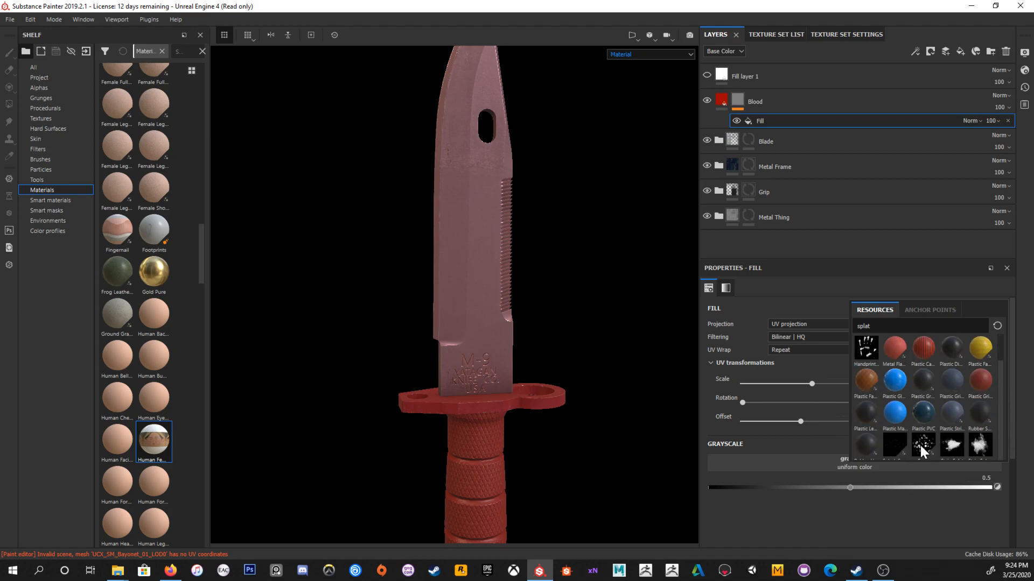
mouse_move(952, 448)
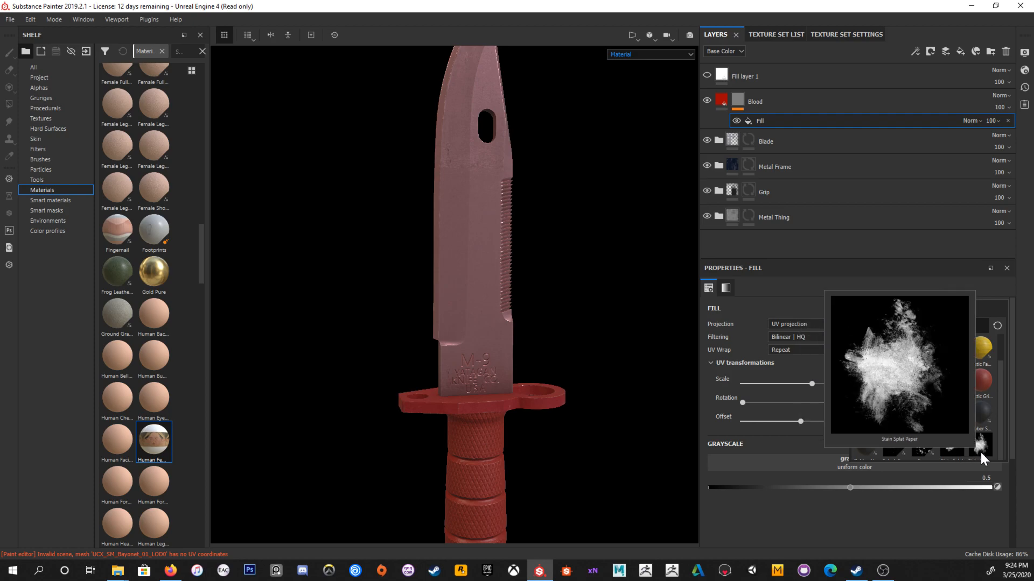
mouse_move(906, 446)
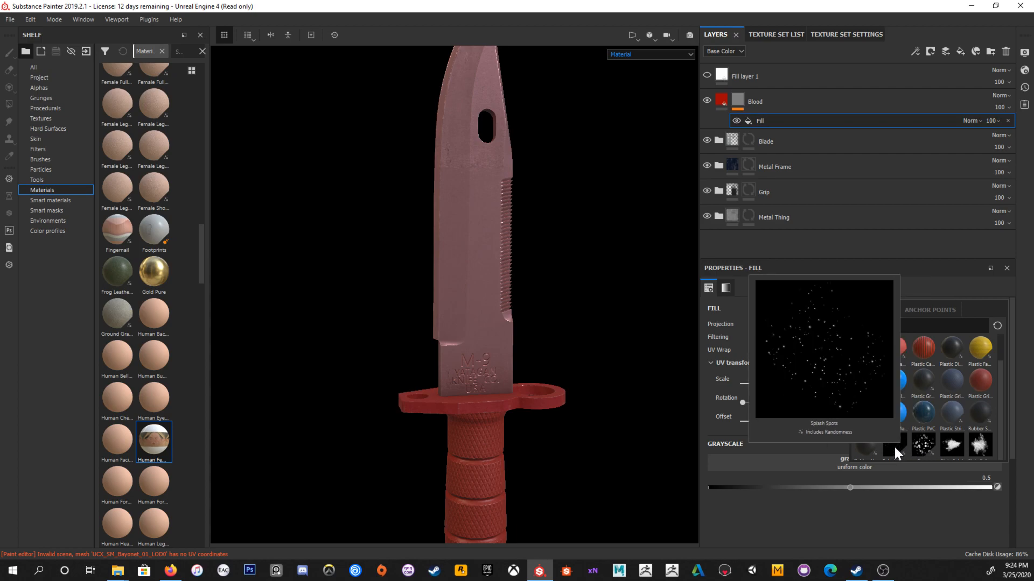
scroll(865, 371, "up", 1)
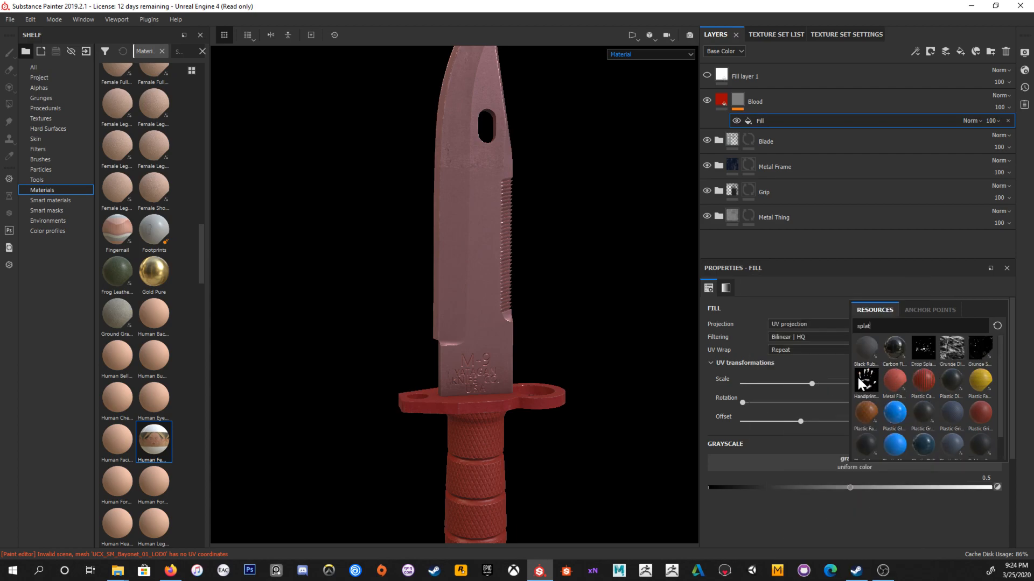
mouse_move(858, 377)
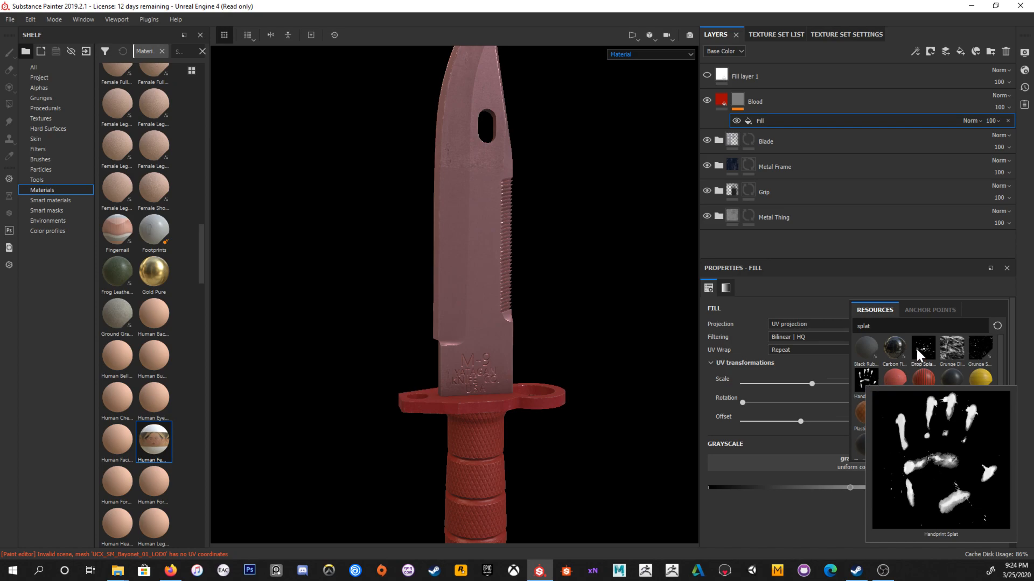
mouse_move(922, 349)
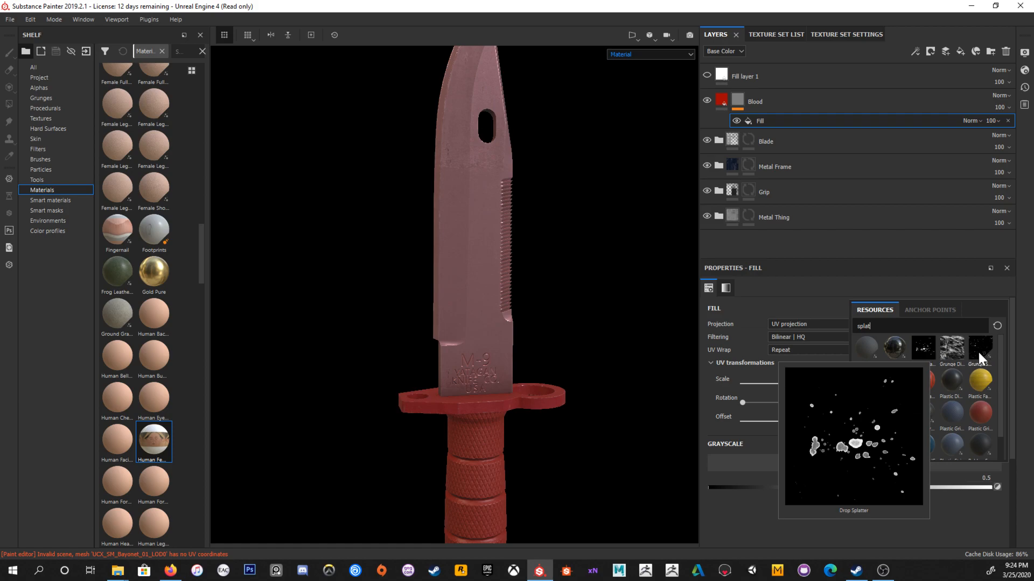
left_click(926, 350)
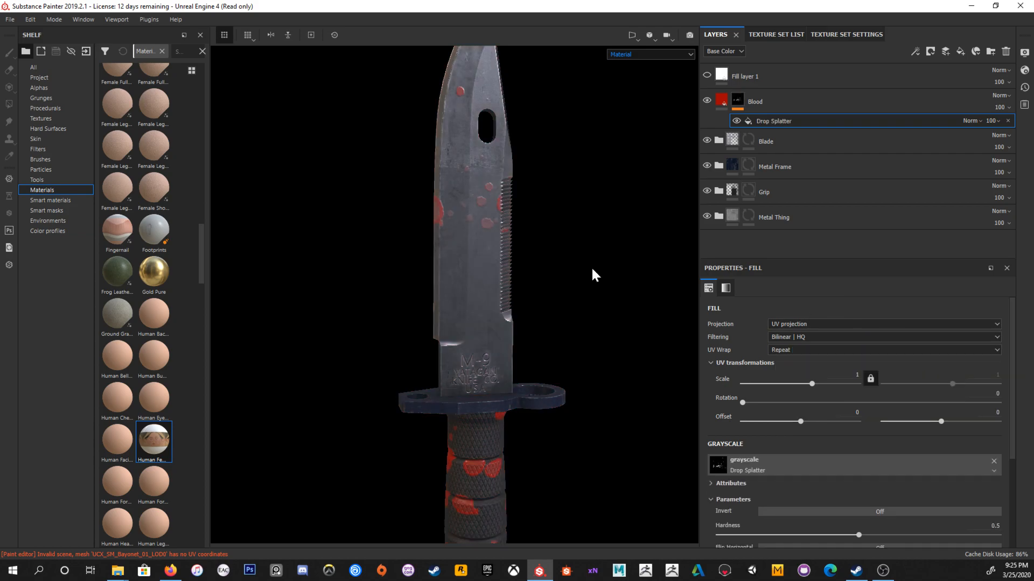
Step: In the 2D view, reposition the Drop Splatter projection at offset -0.3501, 0.219, with scale 1.186 by 1.122 and rotation 299.5459
left_click_drag(580, 265, 509, 253, "alt")
key("F3")
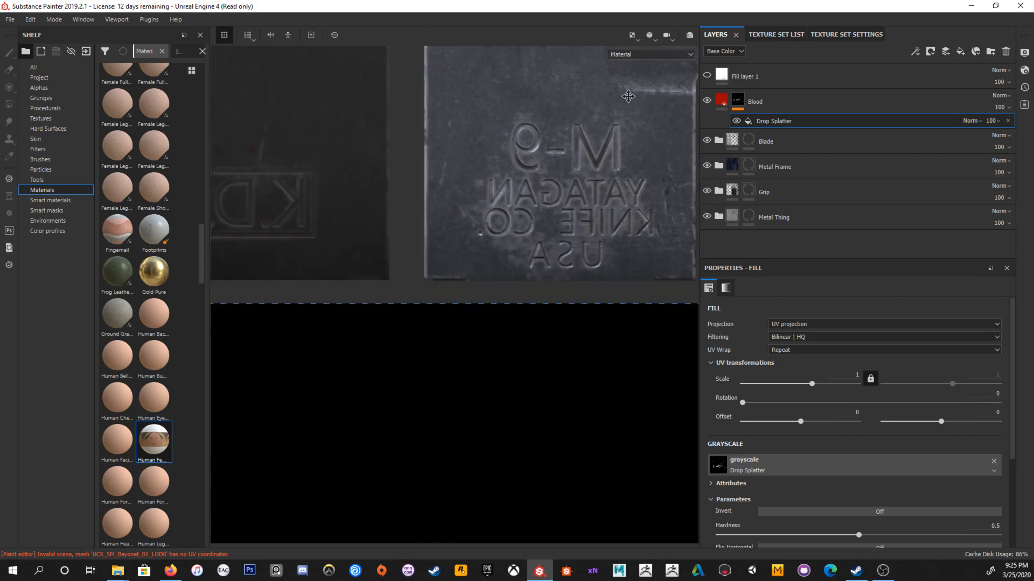
middle_click_drag(540, 144, 470, 368, "alt")
right_click_drag(533, 333, 428, 145, "alt")
middle_click_drag(595, 225, 508, 286, "alt")
left_click_drag(493, 315, 433, 285)
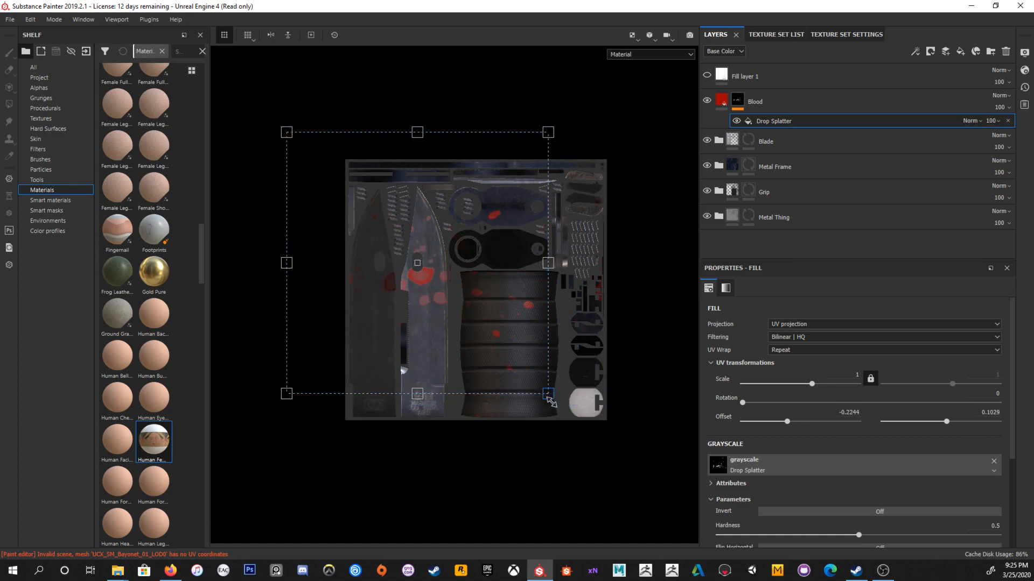
left_click_drag(545, 389, 500, 364)
left_click_drag(432, 284, 419, 268)
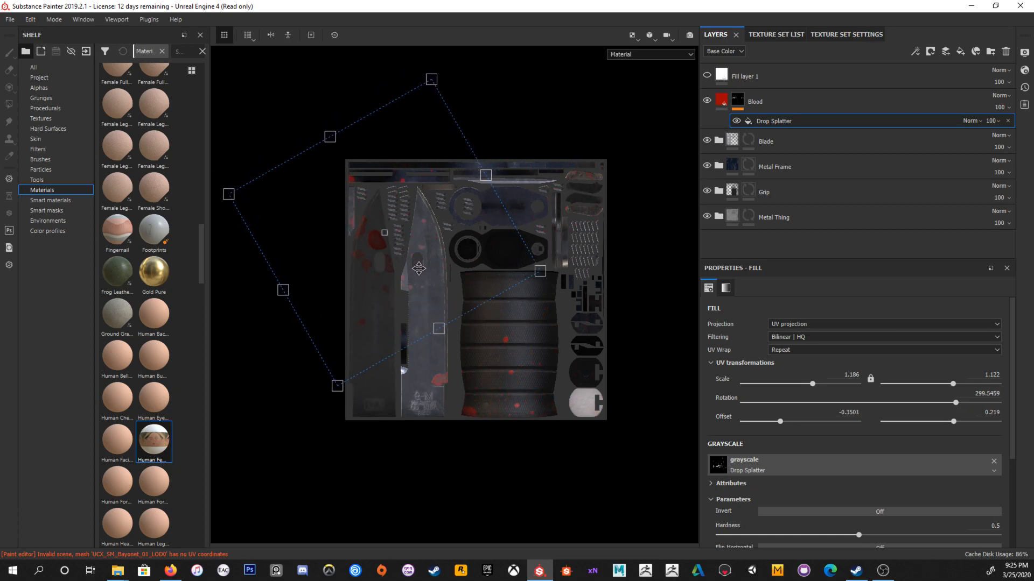
Step: Change the Drop Splatter fill to tri-planar projection and move its projection box up above the blade tip in the 3D view
left_click(801, 326)
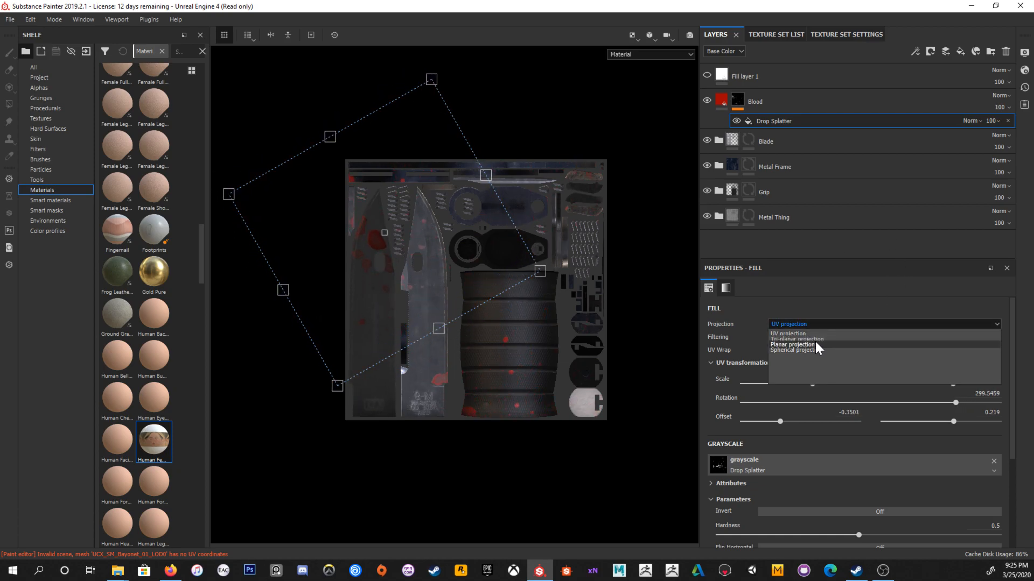
left_click(822, 339)
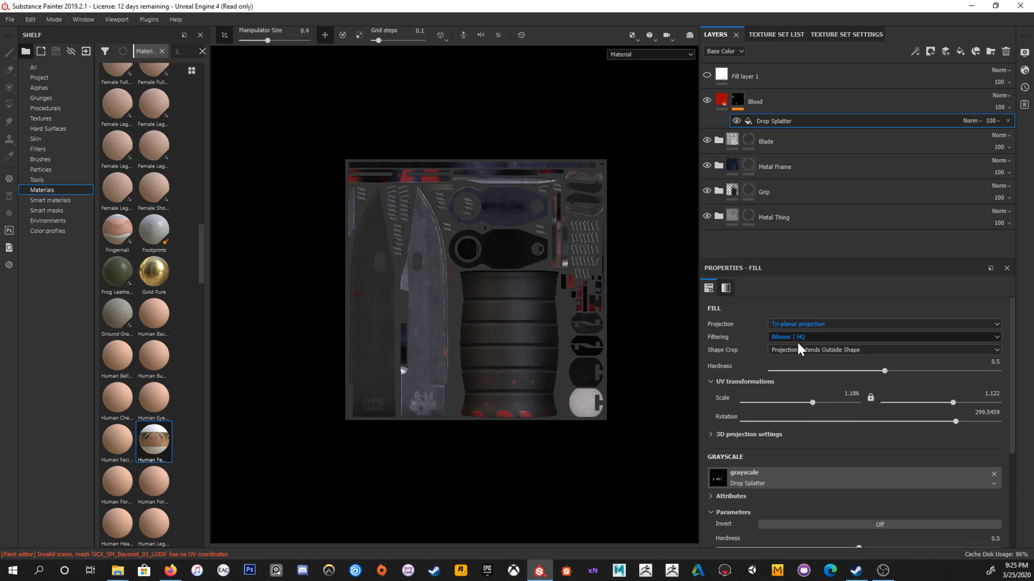
key("F2")
left_click_drag(468, 220, 421, 6)
right_click_drag(507, 278, 439, 249, "alt")
left_click_drag(438, 250, 527, 301, "alt")
left_click_drag(470, 169, 448, 37)
left_click_drag(437, 180, 464, 247, "alt")
right_click_drag(464, 247, 474, 277, "alt")
left_click_drag(473, 276, 473, 307, "alt")
right_click_drag(474, 307, 407, 204, "alt")
scroll(645, 430, "up", 5)
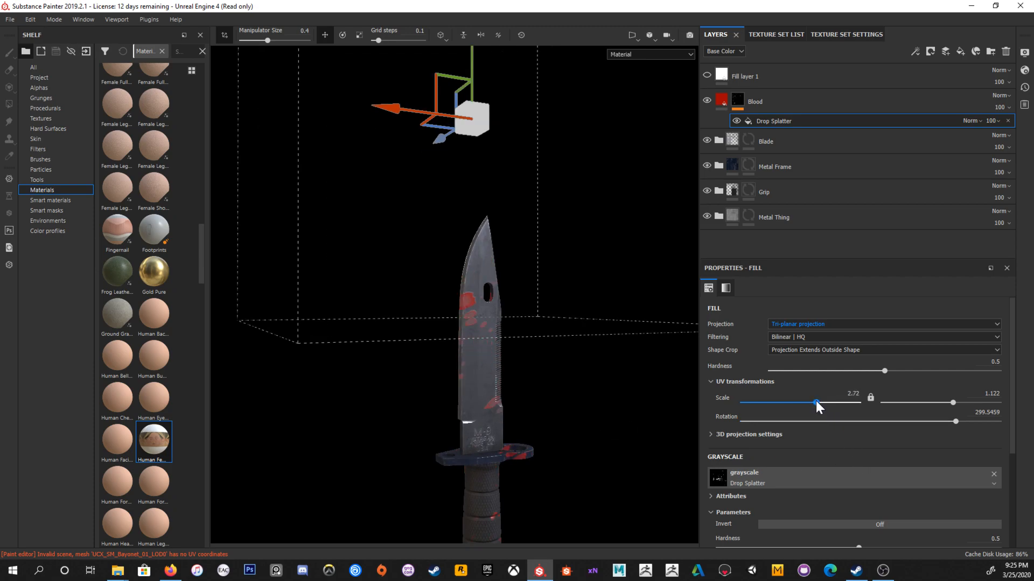
Step: Lock the splatter's scale proportions and set its UV scale to 2.45
left_click(870, 398)
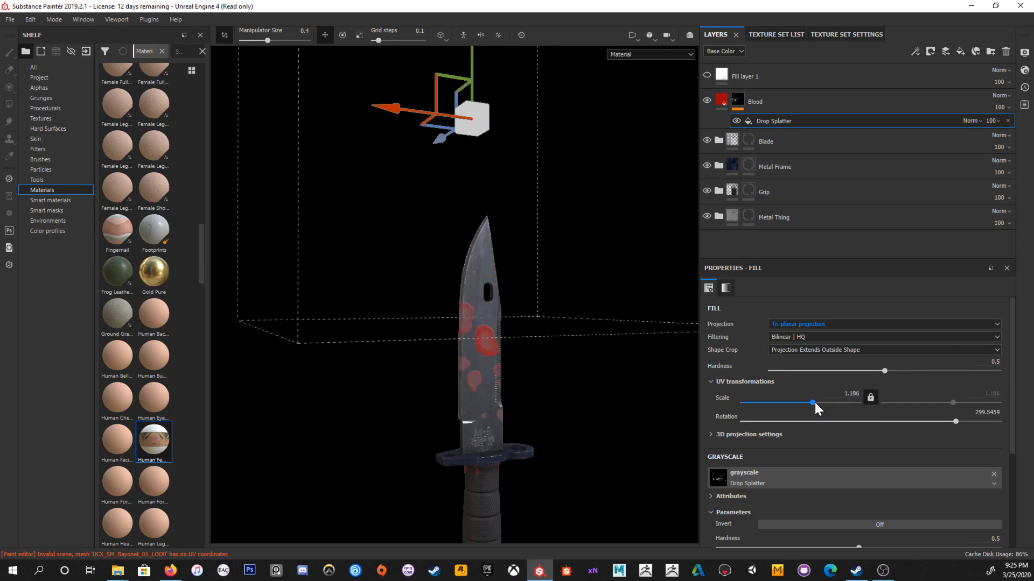
left_click_drag(815, 402, 816, 402)
left_click_drag(410, 343, 495, 370, "alt")
right_click_drag(495, 370, 597, 369, "alt")
left_click_drag(598, 370, 536, 331, "alt")
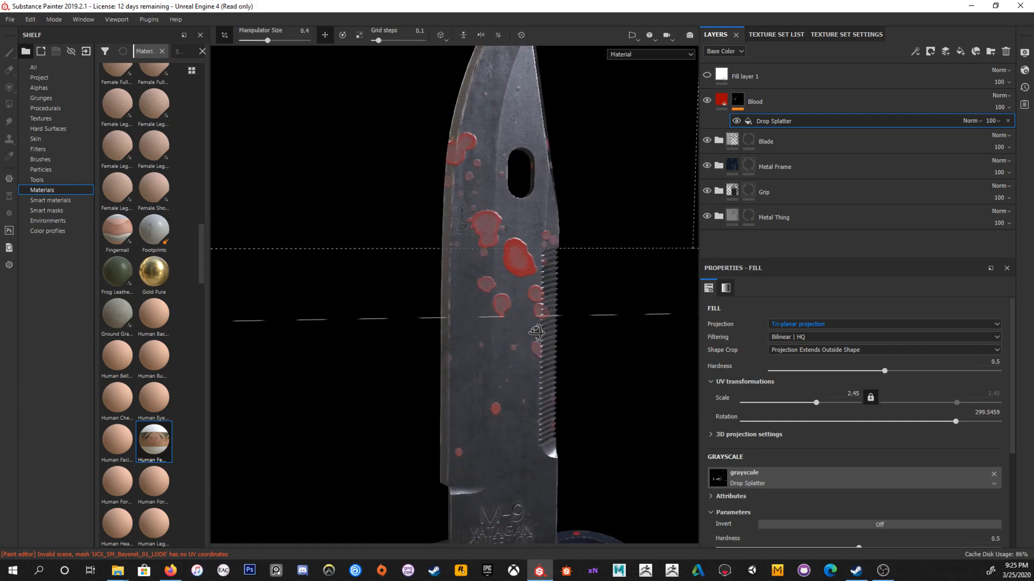
Step: Examine the blood spots on the blade from near and far and from several angles
right_click_drag(536, 331, 415, 257, "alt")
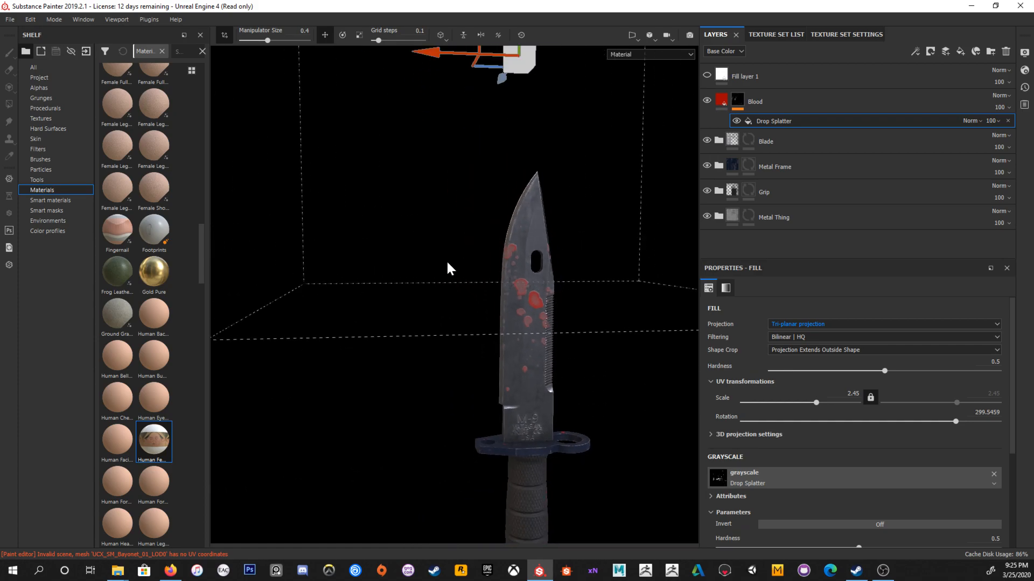
right_click_drag(447, 268, 660, 408, "alt")
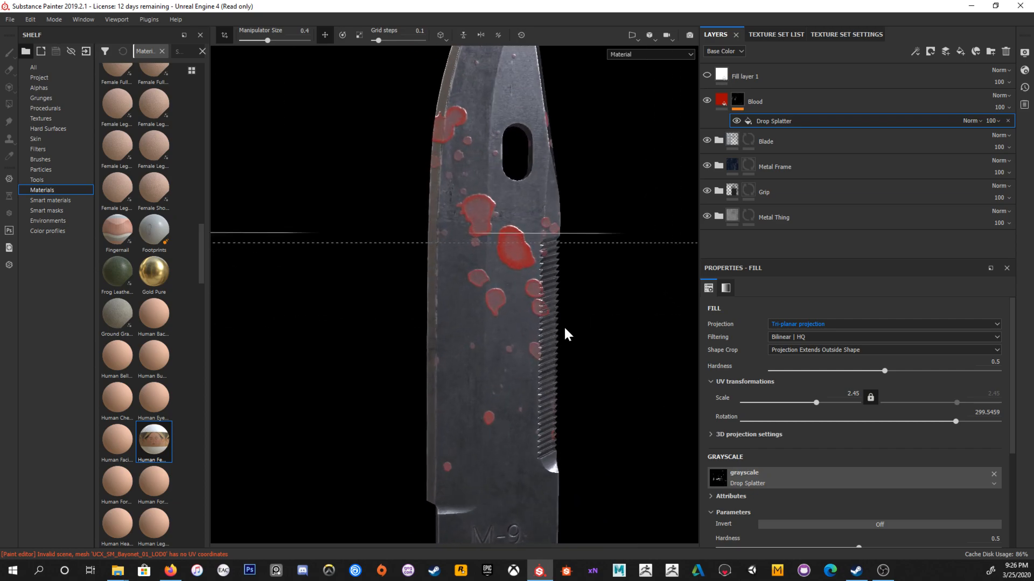
right_click_drag(565, 335, 441, 234, "alt")
left_click_drag(440, 235, 542, 340, "alt")
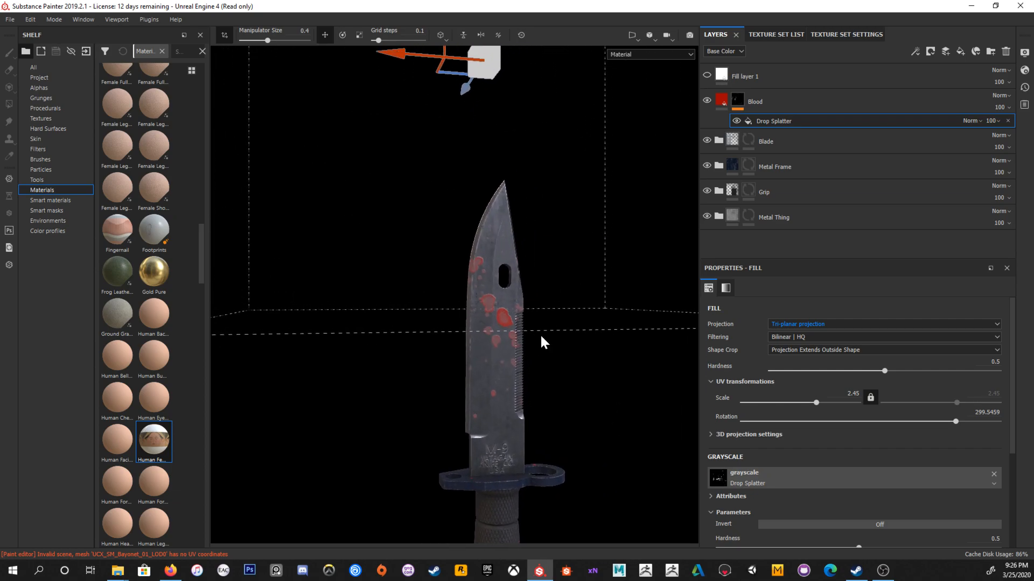
left_click_drag(569, 299, 552, 292, "alt")
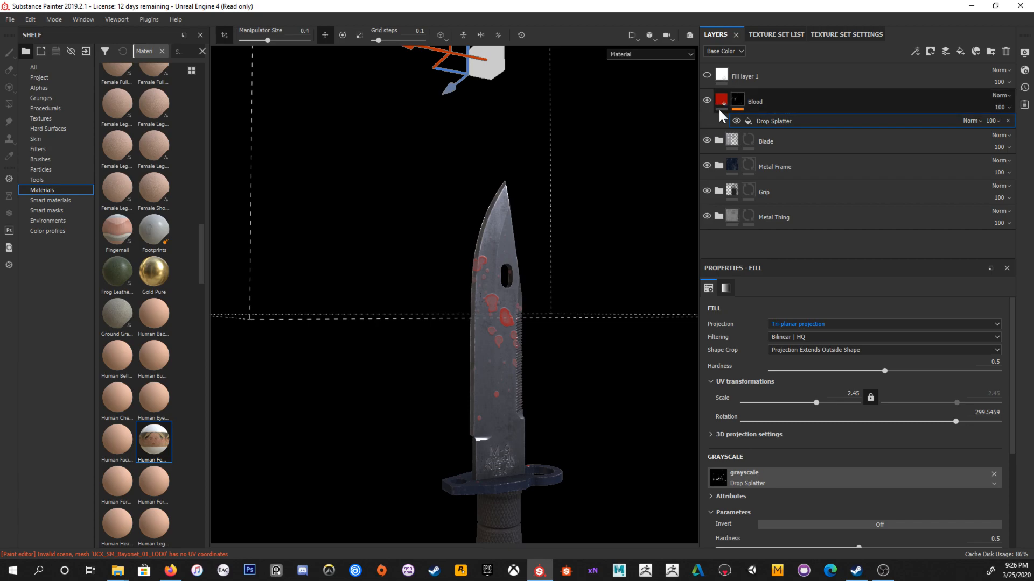
left_click_drag(653, 171, 526, 210, "alt")
middle_click_drag(526, 210, 528, 145, "alt")
right_click_drag(560, 146, 621, 212, "alt")
left_click_drag(621, 212, 494, 228, "alt")
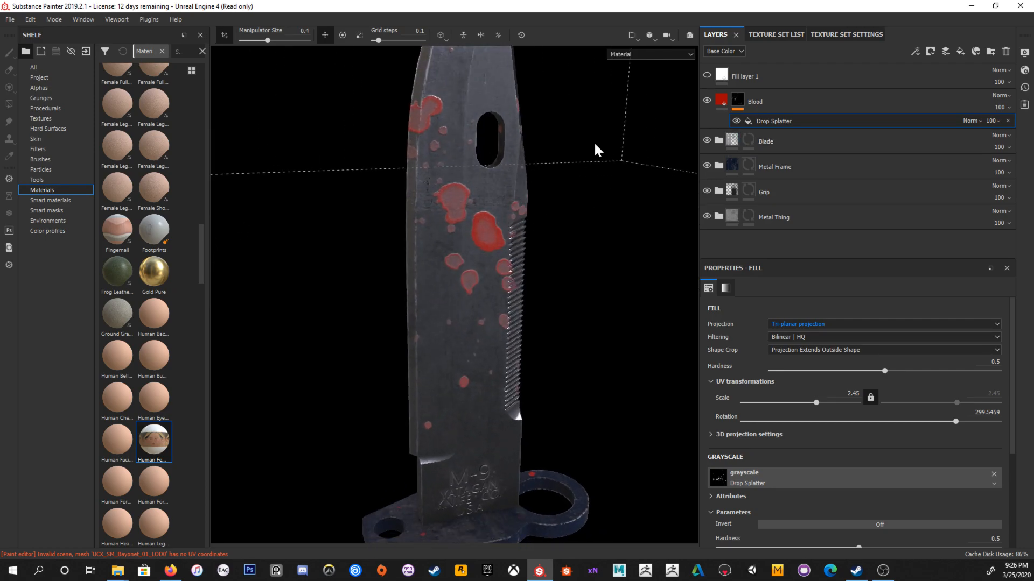
middle_click_drag(595, 150, 584, 189, "alt")
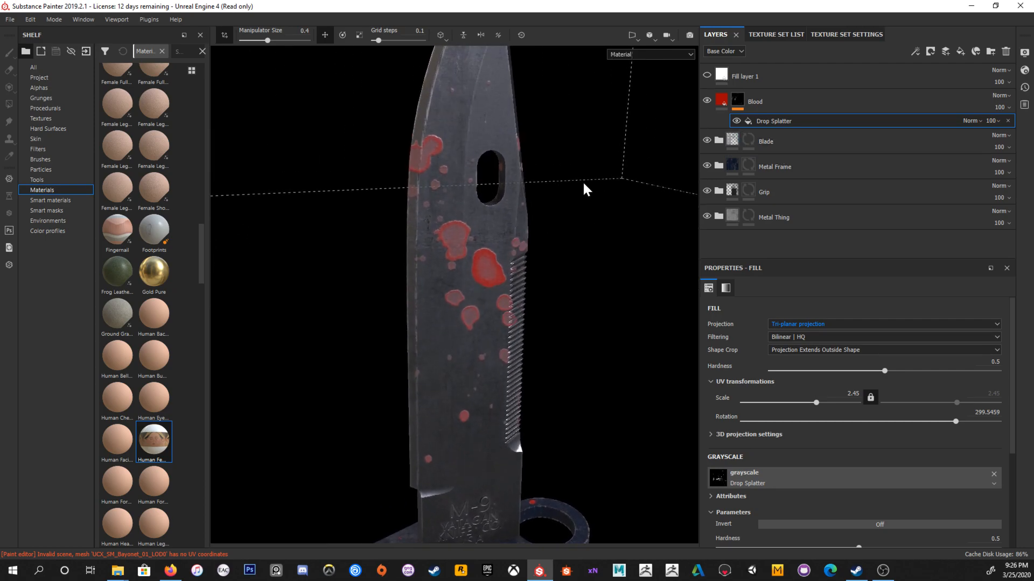
Step: Delete the Drop Splatter fill from the Blood layer's mask
left_click(1008, 121)
left_click(917, 53)
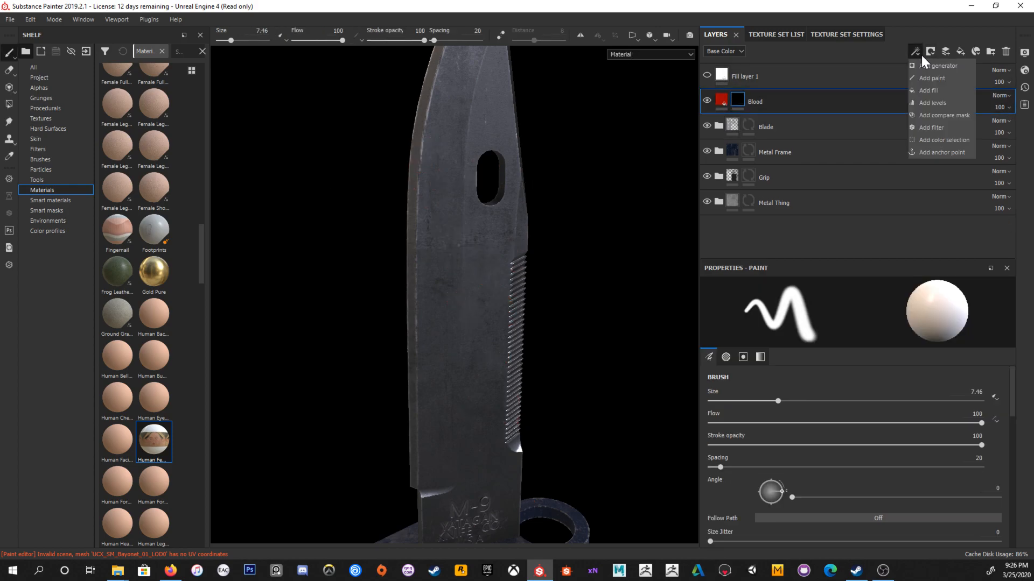
left_click(919, 55)
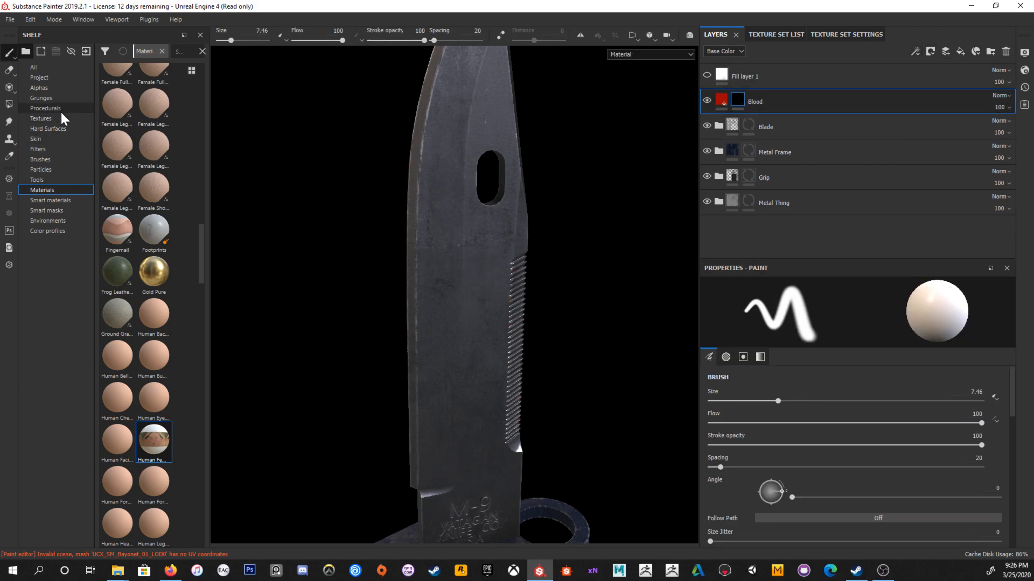
Step: Choose the Splat particle brush and add a paint effect to the Blood layer's mask
left_click(61, 170)
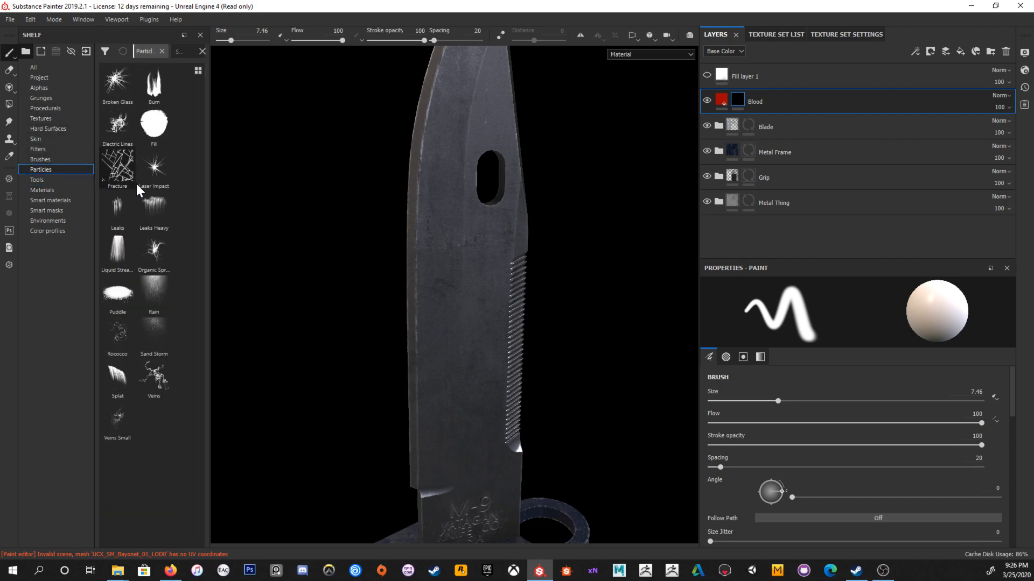
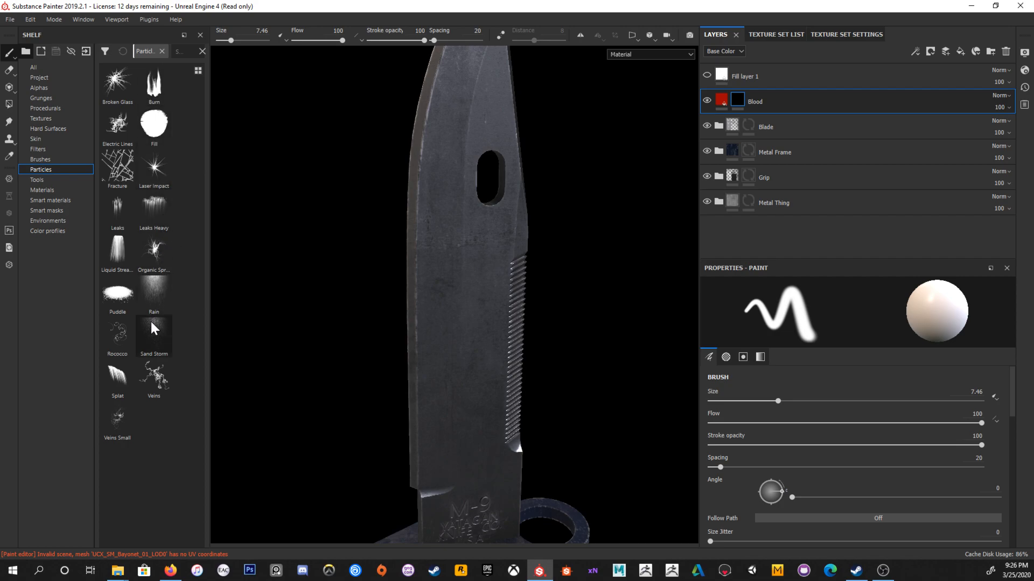
mouse_move(120, 379)
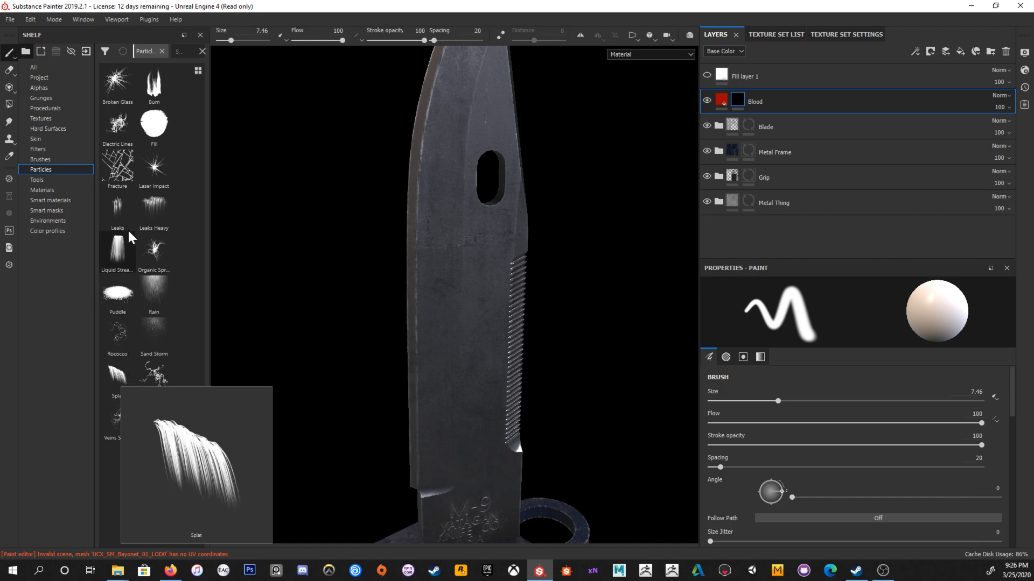
mouse_move(157, 206)
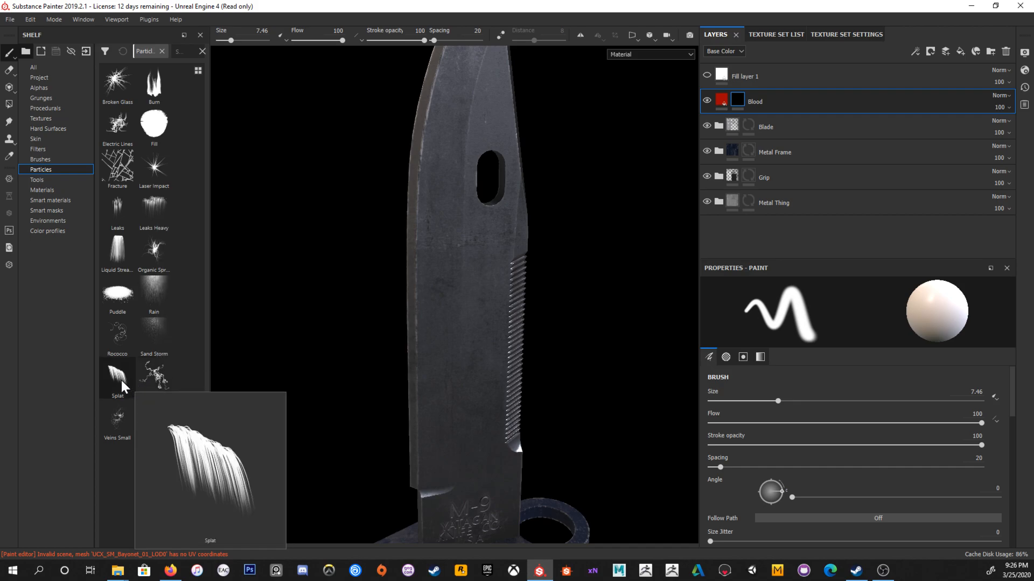
mouse_move(121, 376)
left_mouse_down()
mouse_move(495, 266)
mouse_move(147, 366)
mouse_move(126, 384)
left_mouse_up()
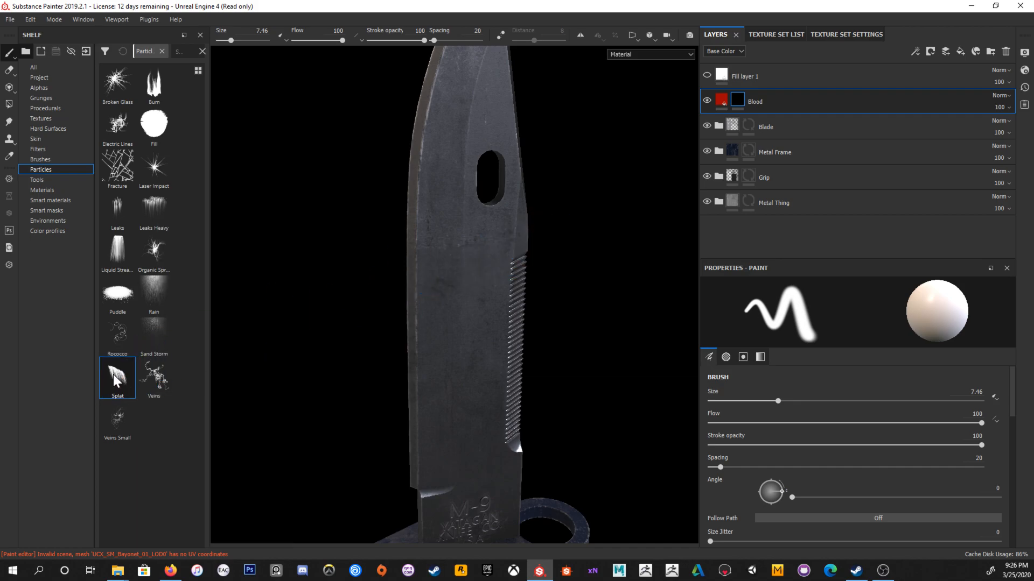
scroll(429, 146, "down", 3)
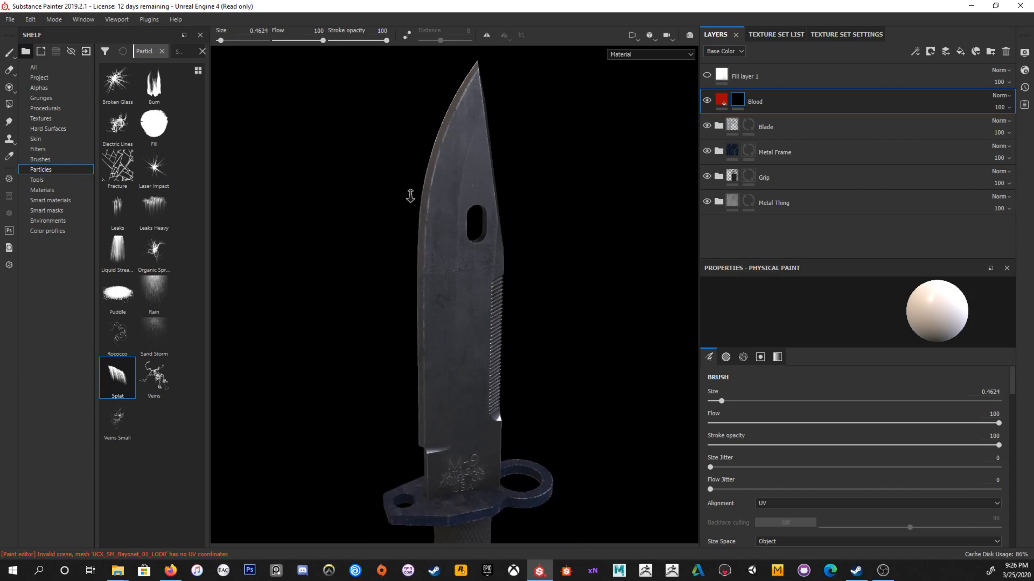
left_click(913, 53)
left_click(921, 77)
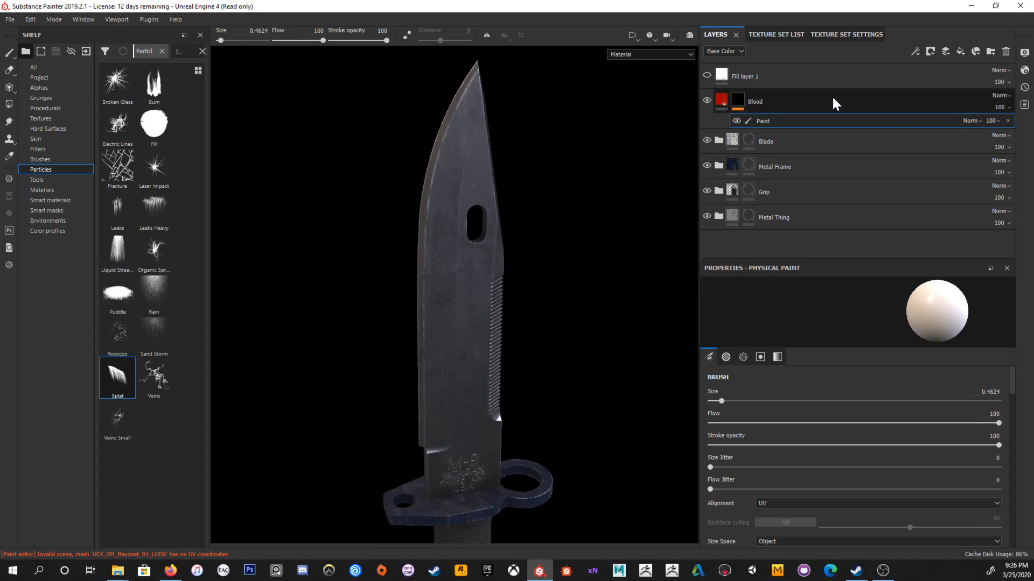
Step: Spray Splat particle blood on both faces of the blade, starting beside and above the hole
left_click(456, 174)
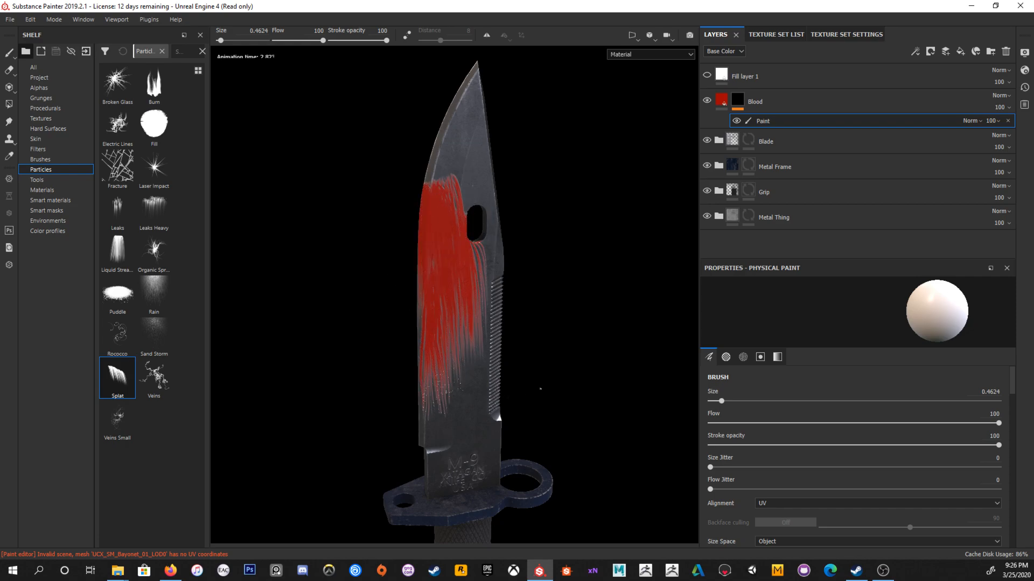
left_click_drag(531, 395, 542, 342, "alt")
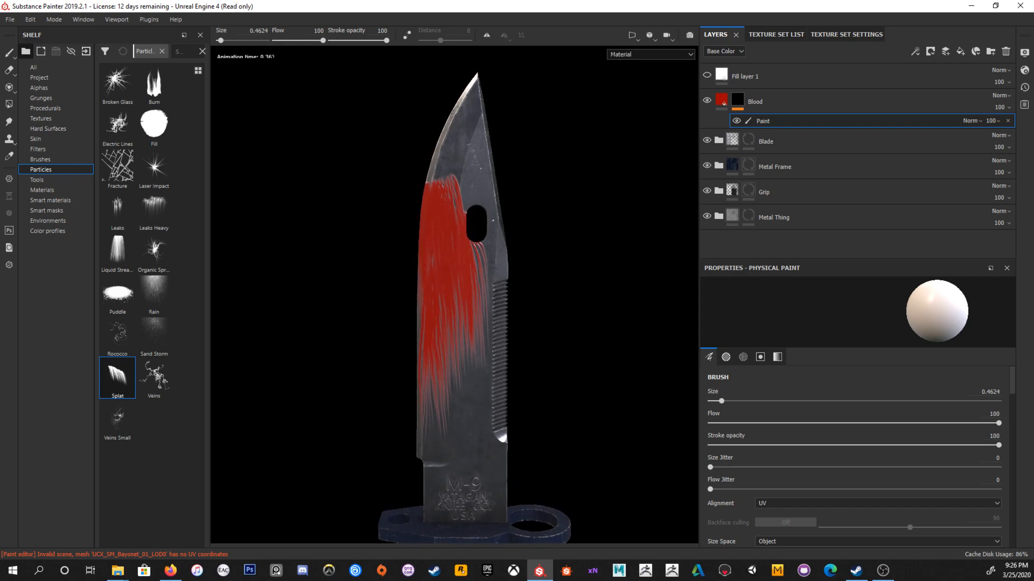
left_click(462, 140)
mouse_move(457, 281)
left_mouse_down("alt")
mouse_move(533, 282)
mouse_move(525, 265)
mouse_move(463, 296)
left_mouse_up("alt")
left_click(464, 215)
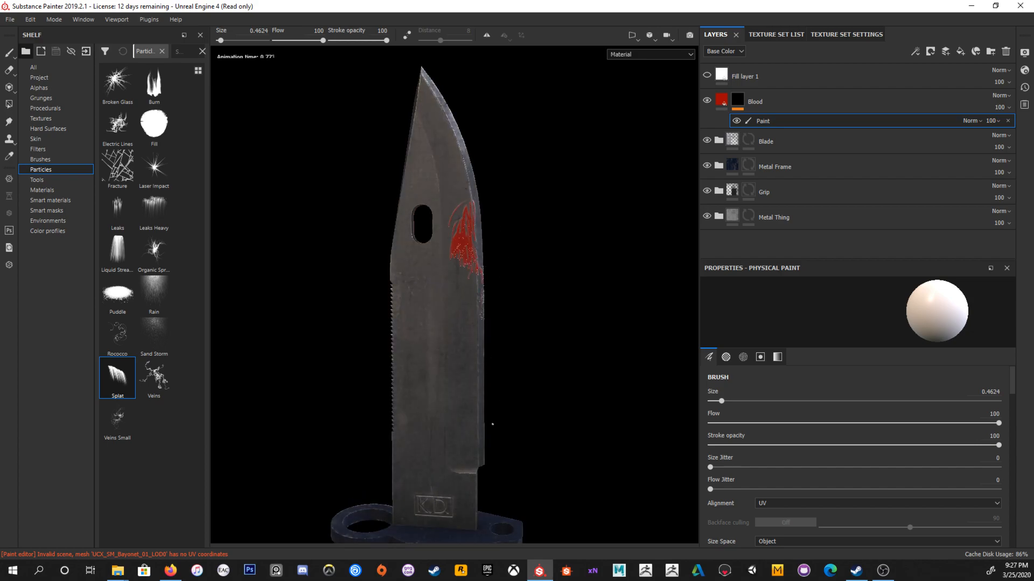
Step: Spray Splat particle blood above the hole and across the lower blade on the K.D. face
left_click(439, 143)
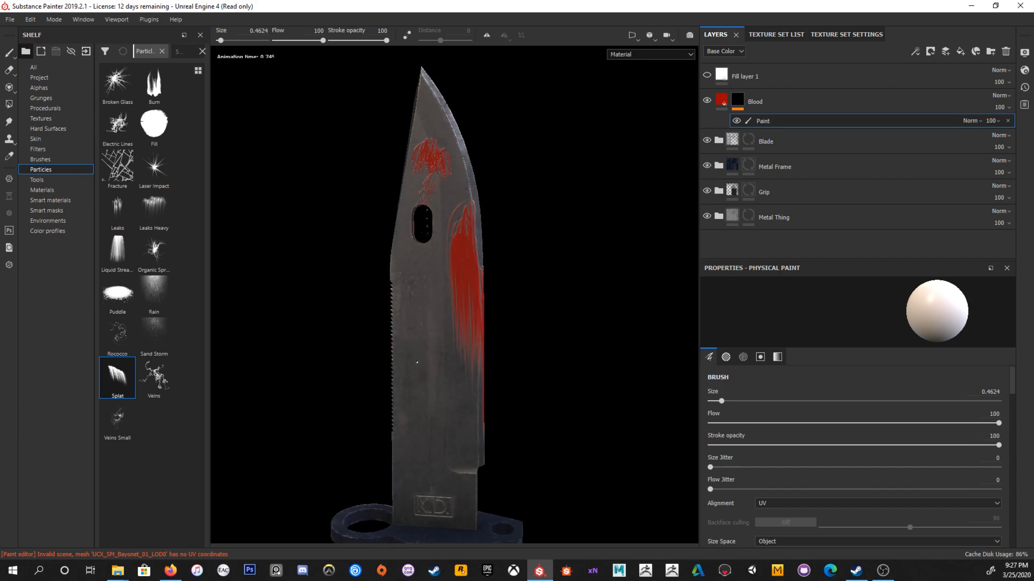
left_click_drag(442, 314, 453, 399)
left_click_drag(458, 342, 475, 388)
left_click(487, 227)
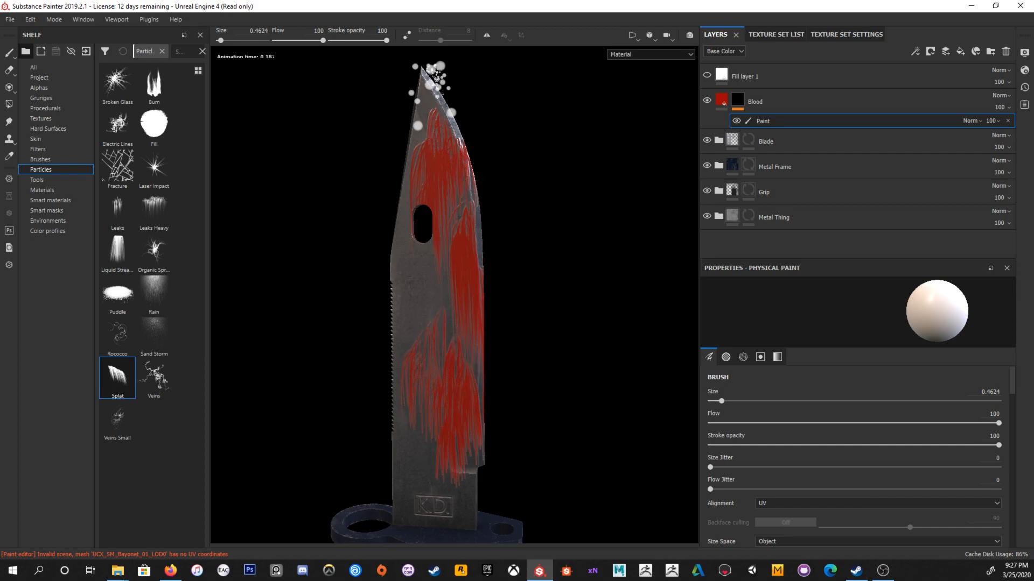
Step: Spray Splat blood near the tip and on the lower blade of the M-9 face, and undo the last spray
left_click_drag(584, 227, 420, 227, "alt")
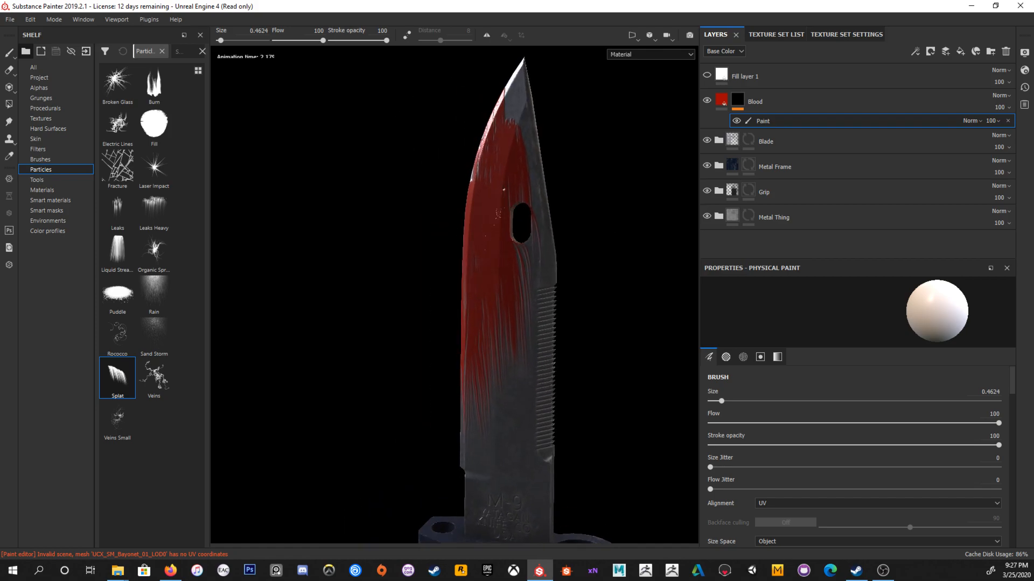
left_click(498, 87)
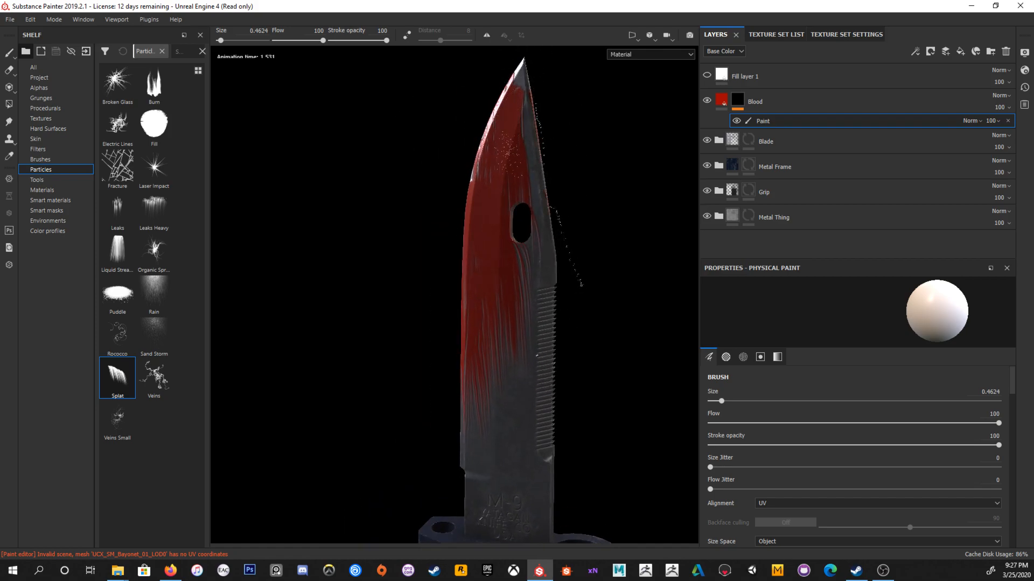
middle_click_drag(540, 325, 535, 249, "alt")
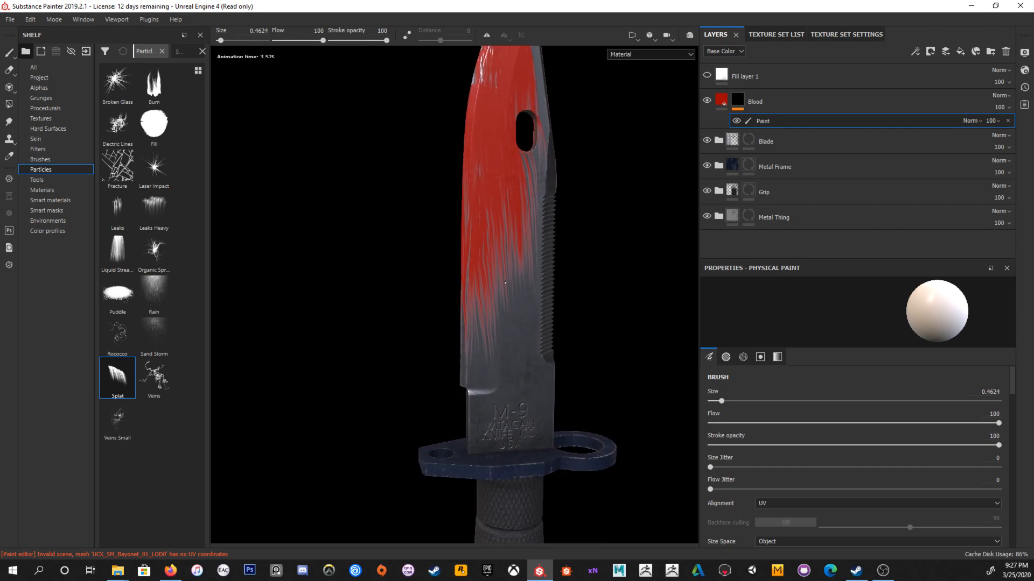
left_click(510, 300)
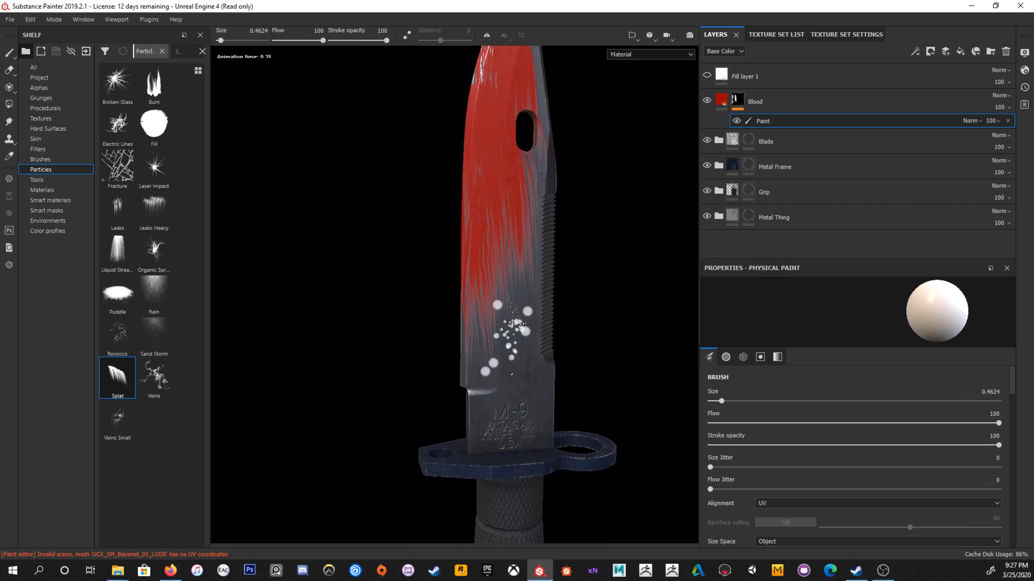
middle_click_drag(539, 102, 486, 173, "alt")
key("ctrl+z")
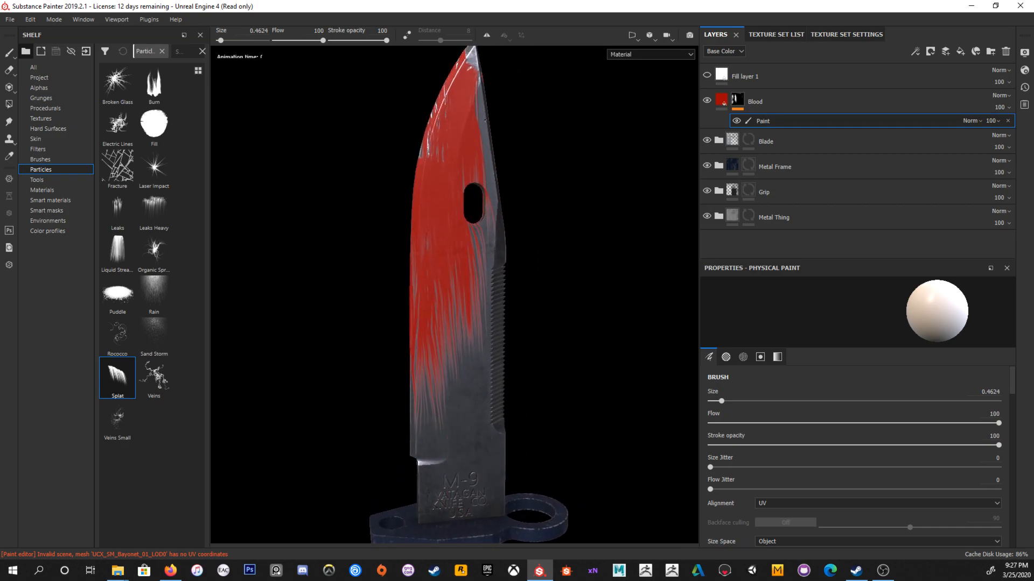
Step: Spray more Splat blood around the hole, along the blade's spine and on the lower M-9 face
left_click_drag(528, 278, 521, 259, "alt")
left_click(483, 154)
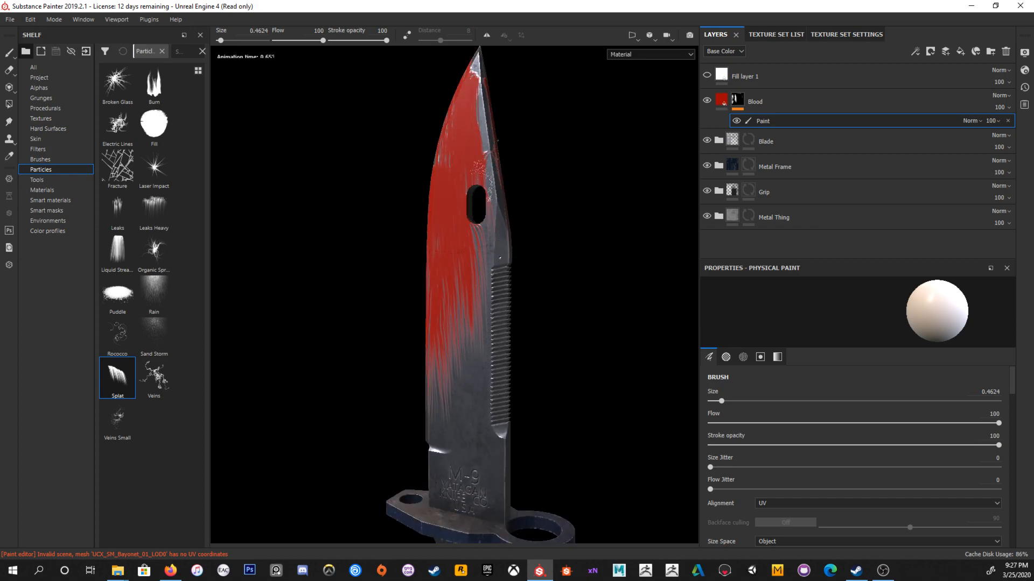
left_click(491, 211)
left_click(479, 196)
left_click_drag(517, 195, 630, 205, "alt")
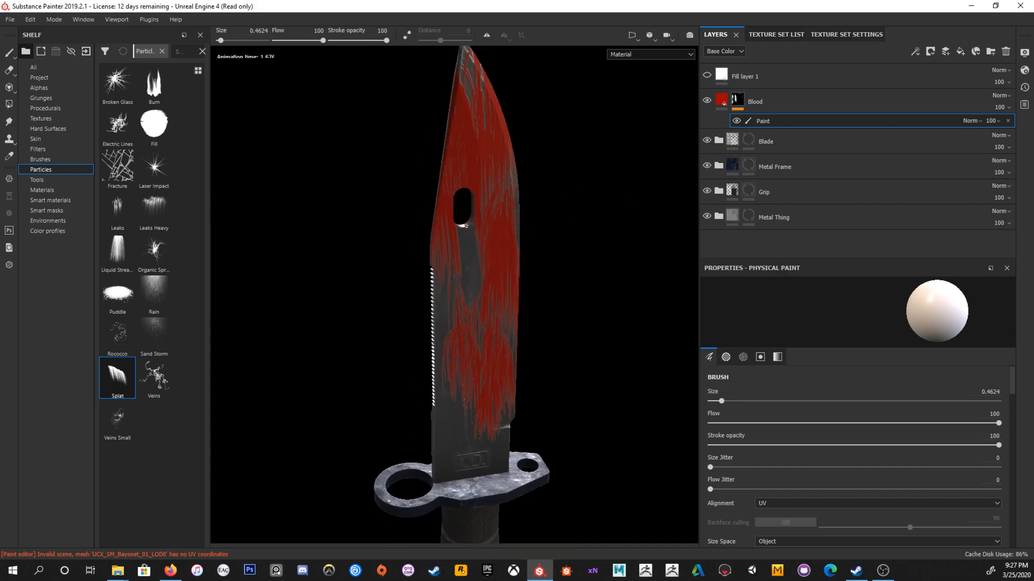
left_click_drag(480, 148, 515, 188, "alt")
left_click_drag(447, 269, 525, 272, "alt")
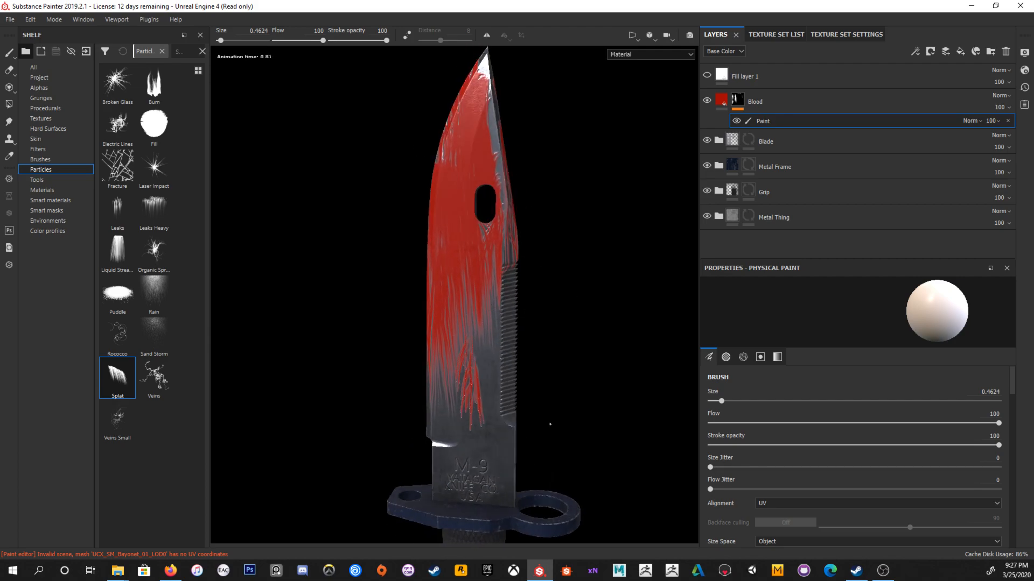
Step: Delete the sprayed paint effect from the Blood layer's mask and add a new paint effect
scroll(554, 300, "down", 5)
left_click_drag(487, 171, 507, 179, "alt")
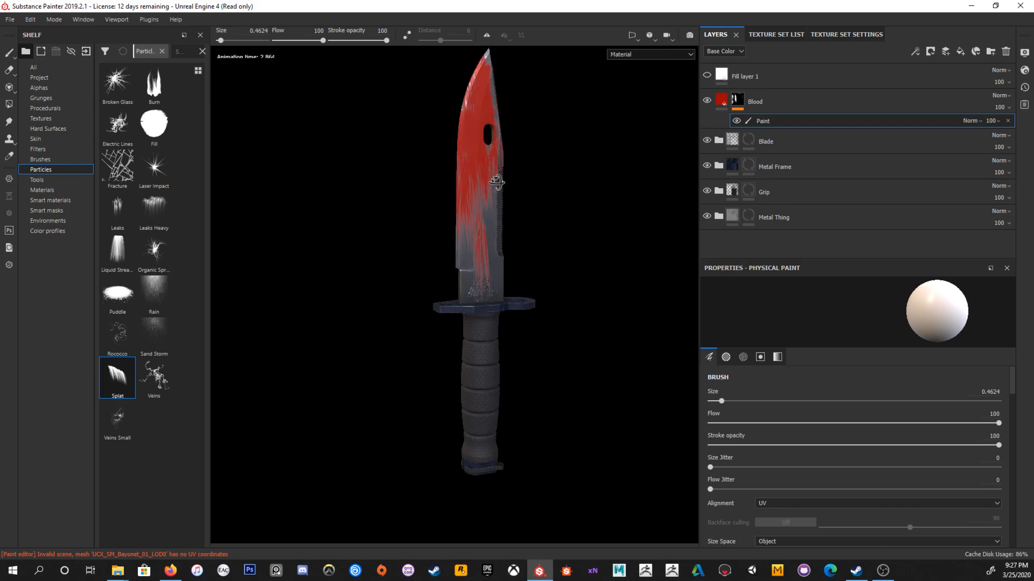
middle_click_drag(507, 180, 507, 283, "alt")
scroll(517, 275, "up", 5)
left_click_drag(520, 272, 614, 275, "alt")
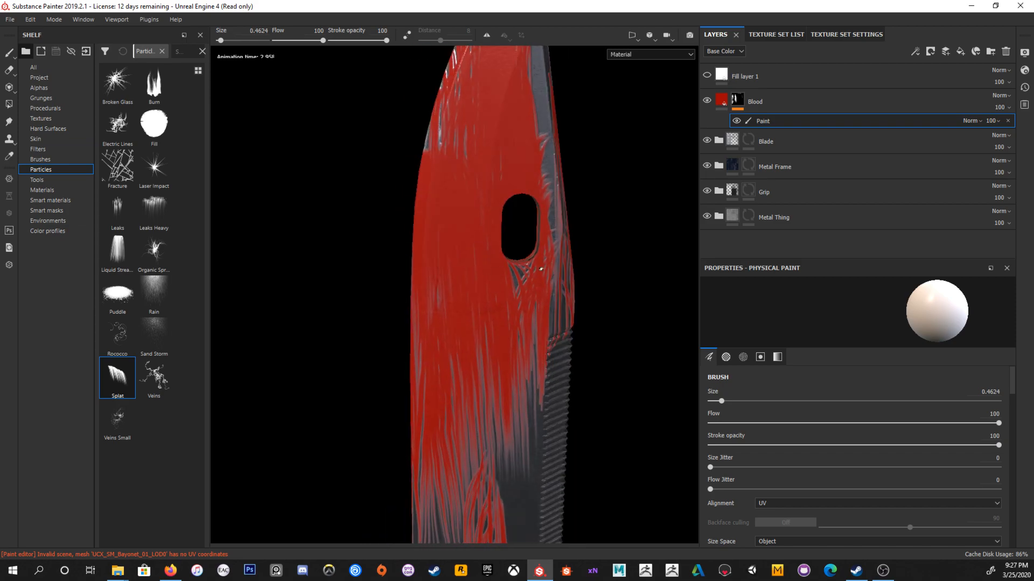
left_click(1008, 120)
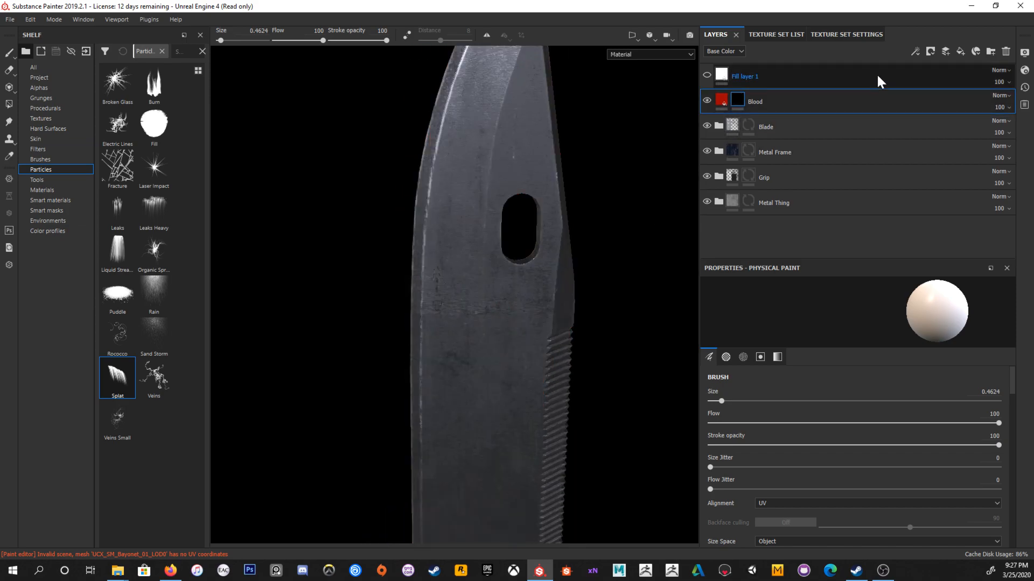
left_click(914, 51)
left_click(928, 86)
Step: Spray Splat blood with brush size 1.9 beside and below the hole on the M-9 face, and undo the last spray
scroll(517, 167, "down", 5)
middle_click_drag(518, 168, 517, 285, "alt")
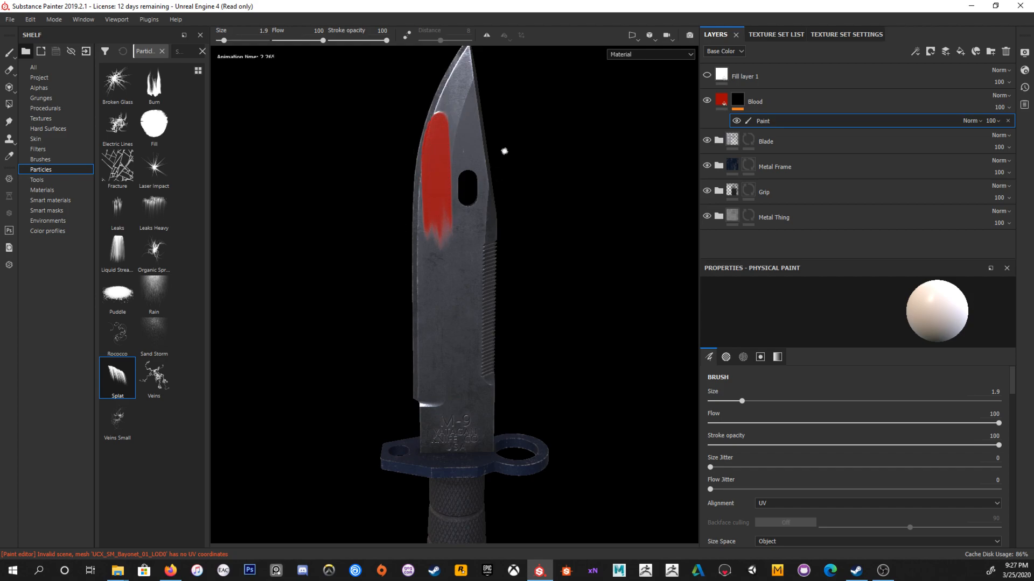
left_click(461, 172)
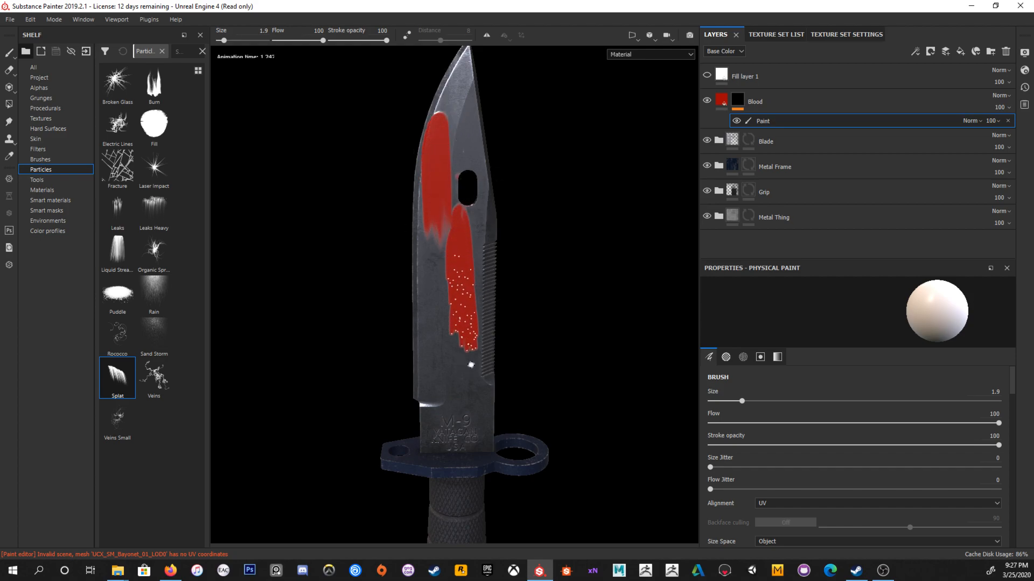
mouse_move(541, 277)
left_mouse_down("alt")
mouse_move(485, 397)
mouse_move(552, 237)
left_mouse_up("alt")
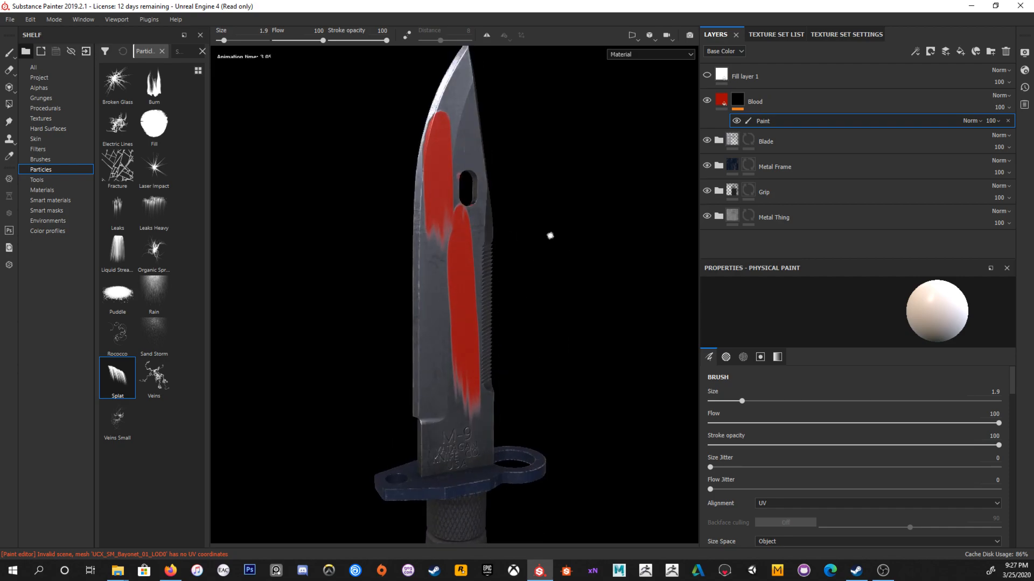
key("ctrl+z")
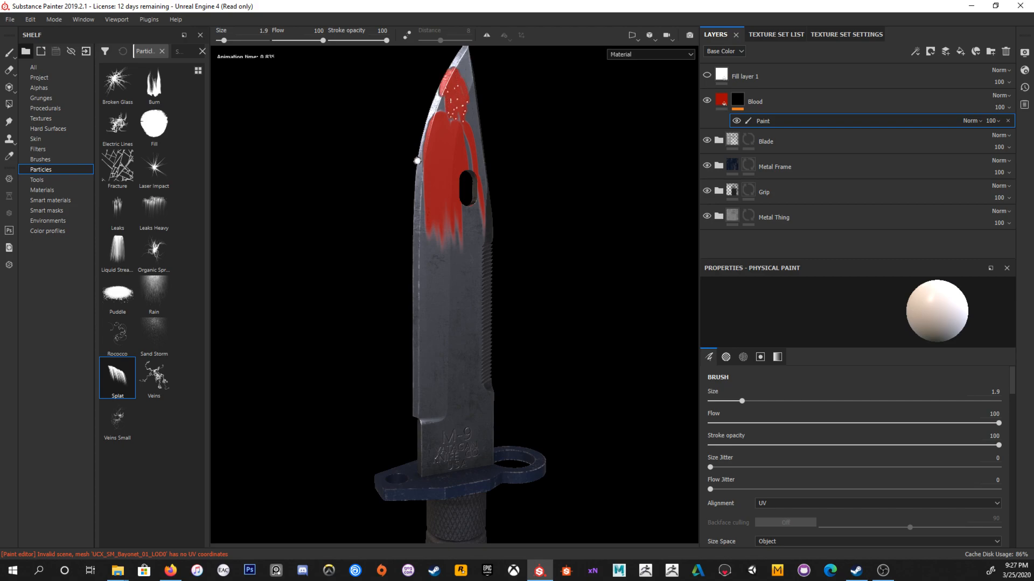
Step: Spray Splat blood with brush size 1.9 along the cutting edge, on the saw teeth and beside the hole on the K.D. face
left_click_drag(426, 154, 429, 246, "alt")
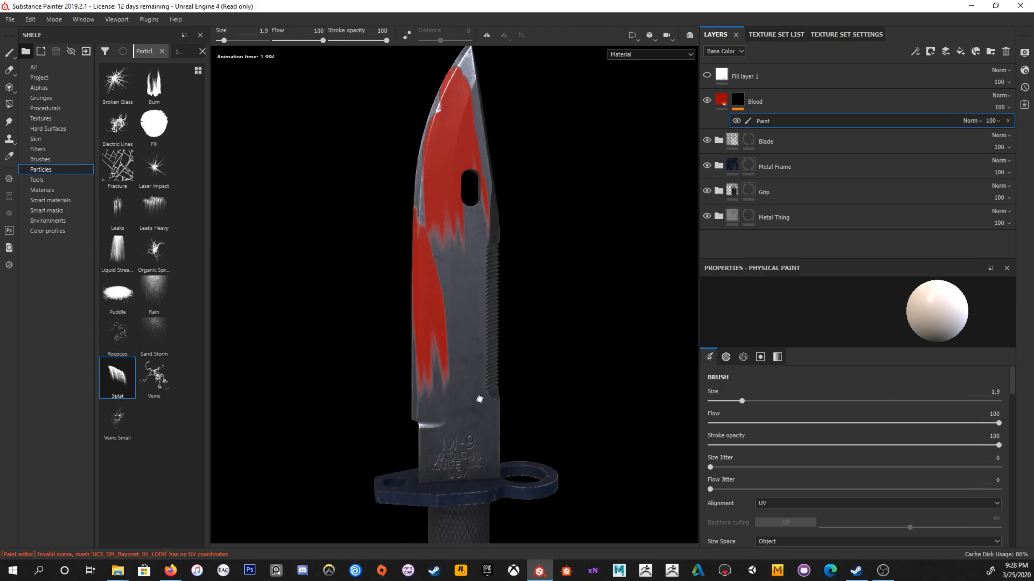
mouse_move(503, 398)
left_mouse_down("alt")
mouse_move(523, 358)
mouse_move(471, 334)
left_mouse_up("alt")
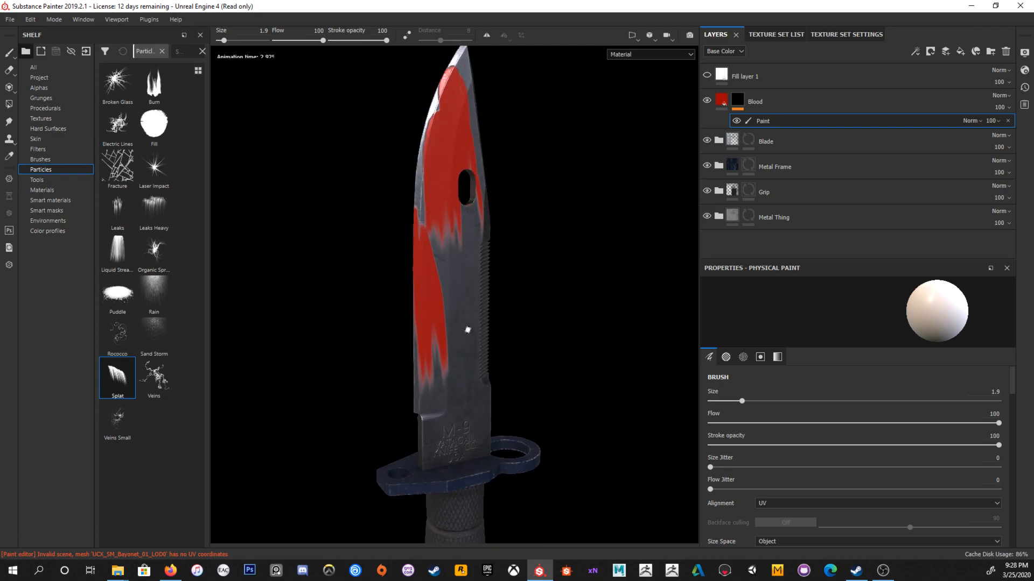
left_click_drag(565, 330, 487, 327, "alt")
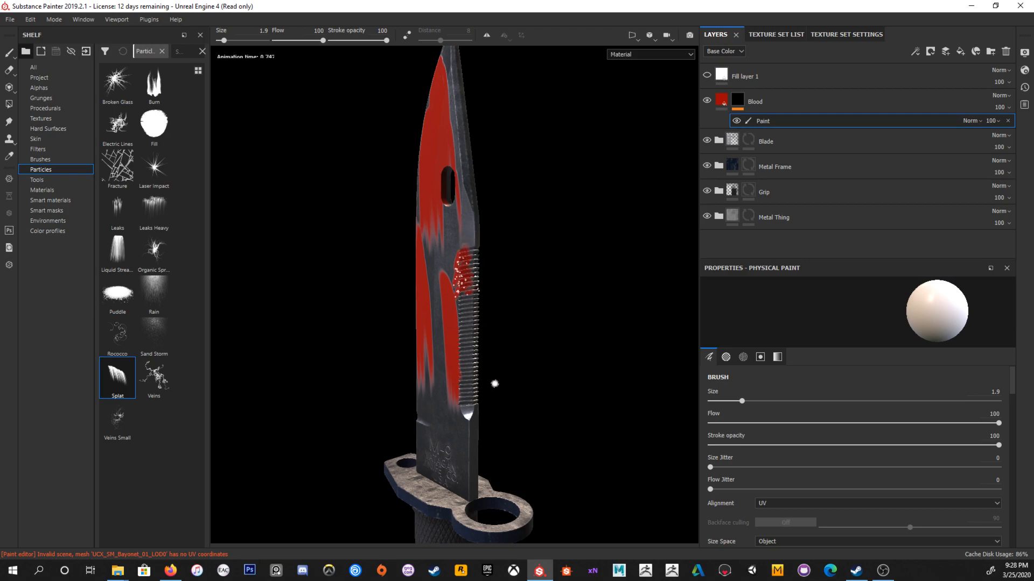
left_click_drag(519, 318, 454, 299, "alt")
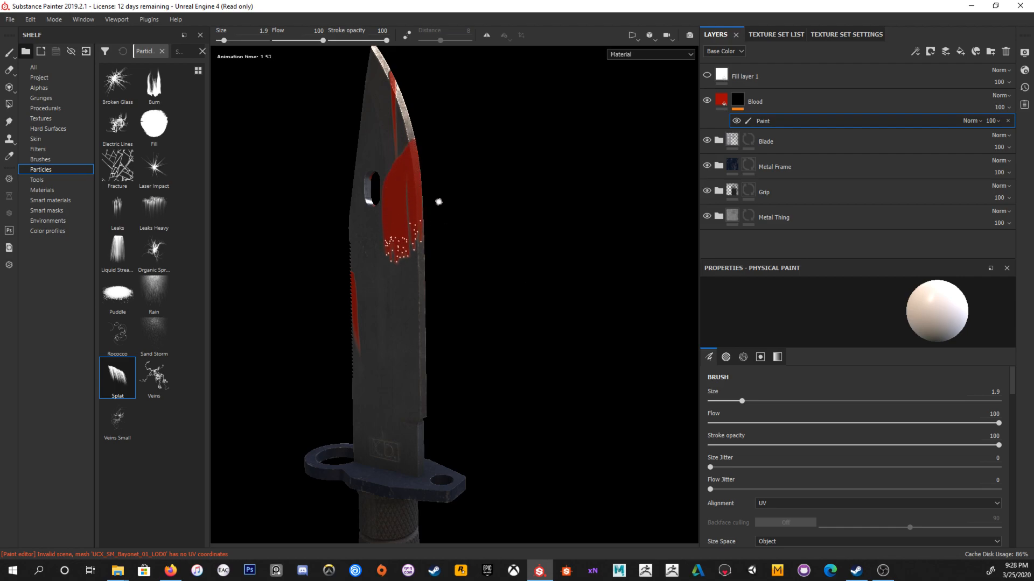
left_click(394, 103)
left_click_drag(484, 240, 575, 253, "alt")
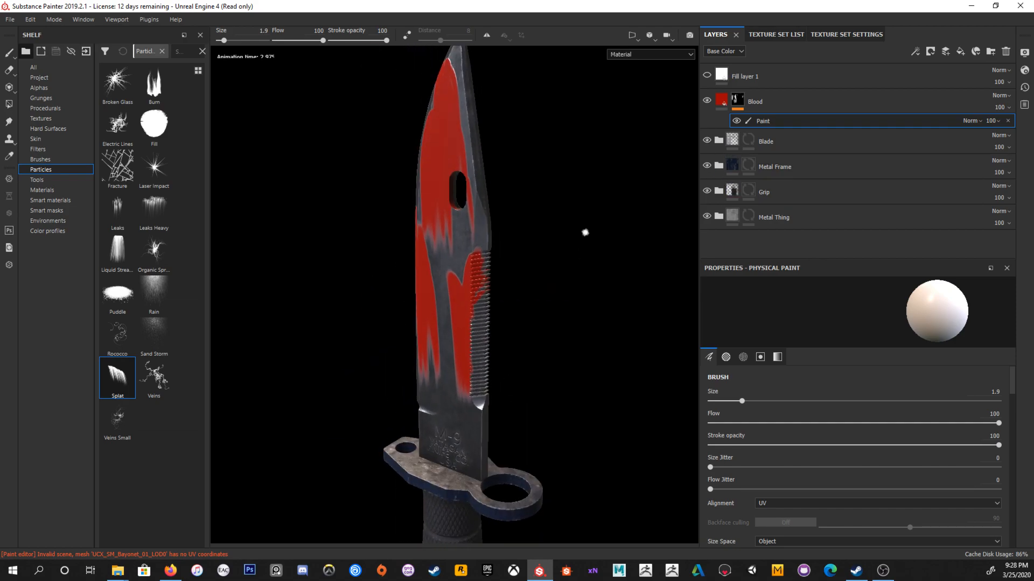
Step: Delete the paint effect from the Blood layer's mask and turn off the metal channel in the Blood layer's fill
left_click(1008, 121)
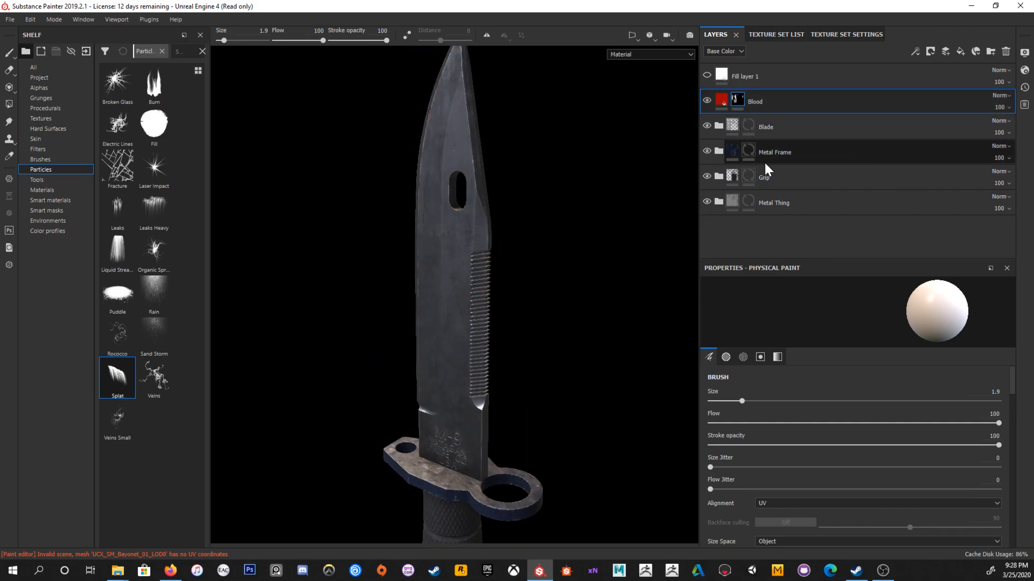
left_click(721, 101)
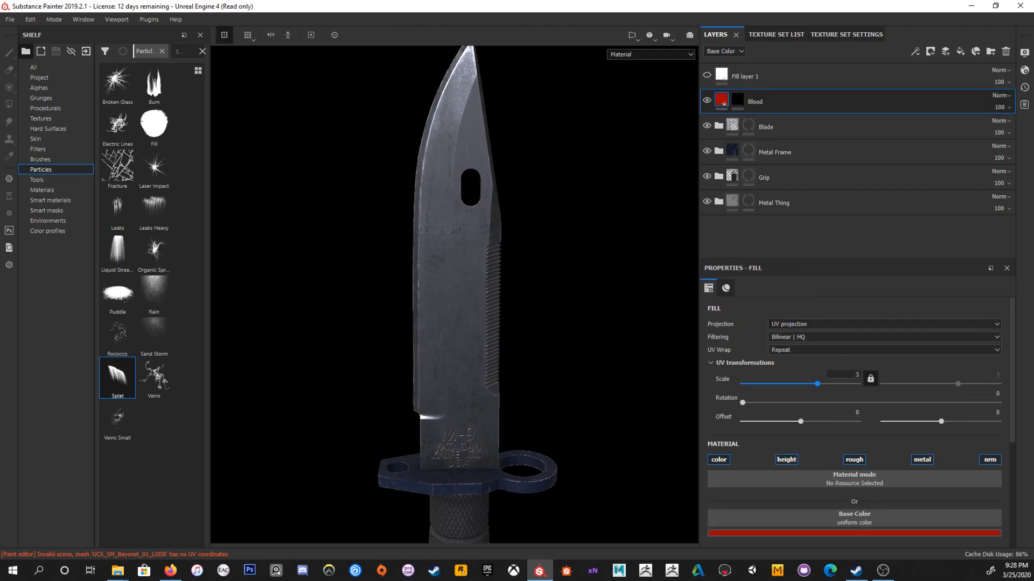
scroll(813, 440, "down", 1)
scroll(840, 437, "up", 3)
left_click(929, 440)
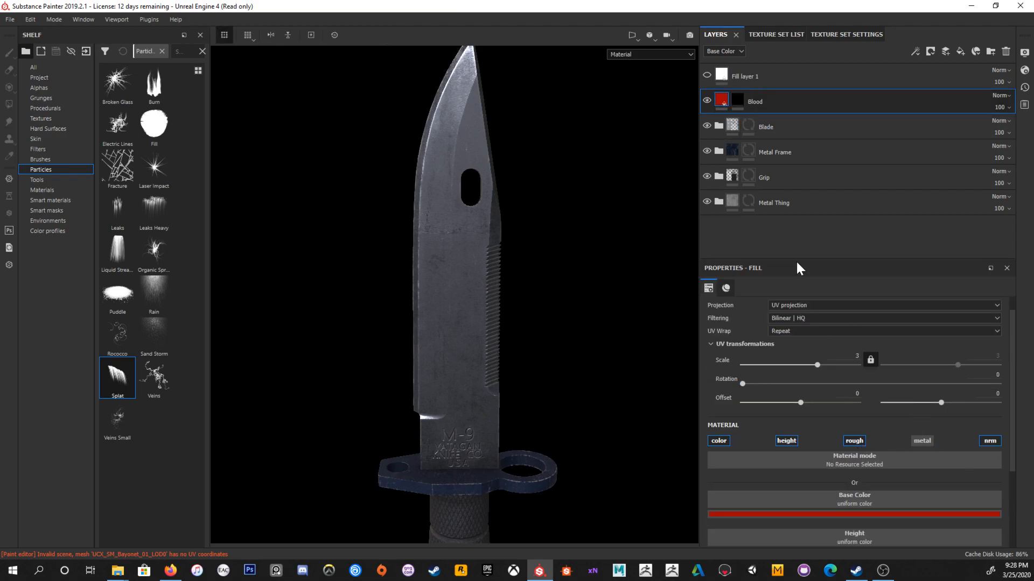
Step: Add a new paint effect to the Blood layer's mask
left_click(738, 101)
left_click(916, 52)
left_click(932, 79)
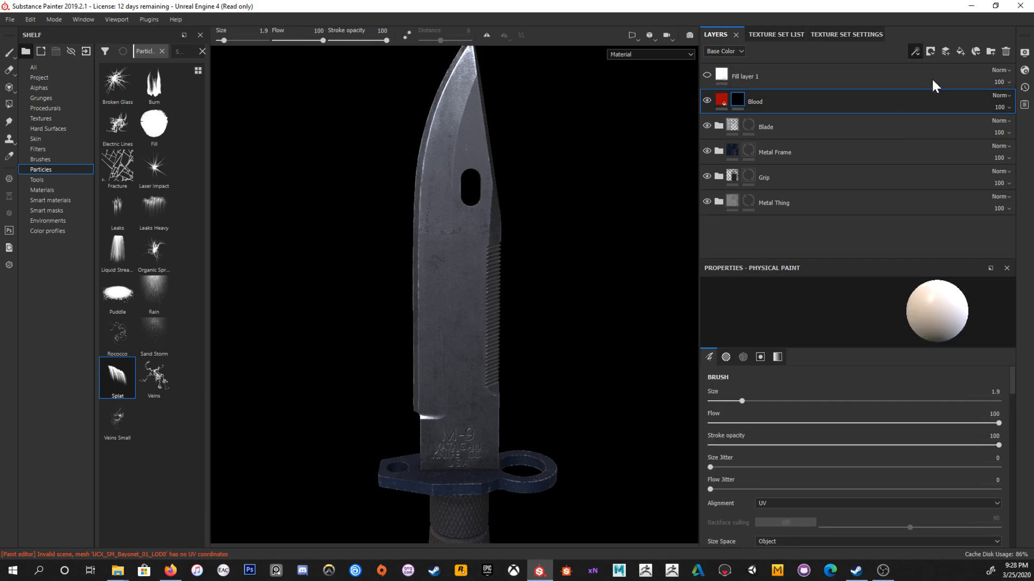
Step: Enlarge the Splat brush to 3.03, try a stroke along the blade's curved edge near the tip and undo it
scroll(458, 137, "up", 3)
right_click_drag(456, 138, 463, 139, "ctrl")
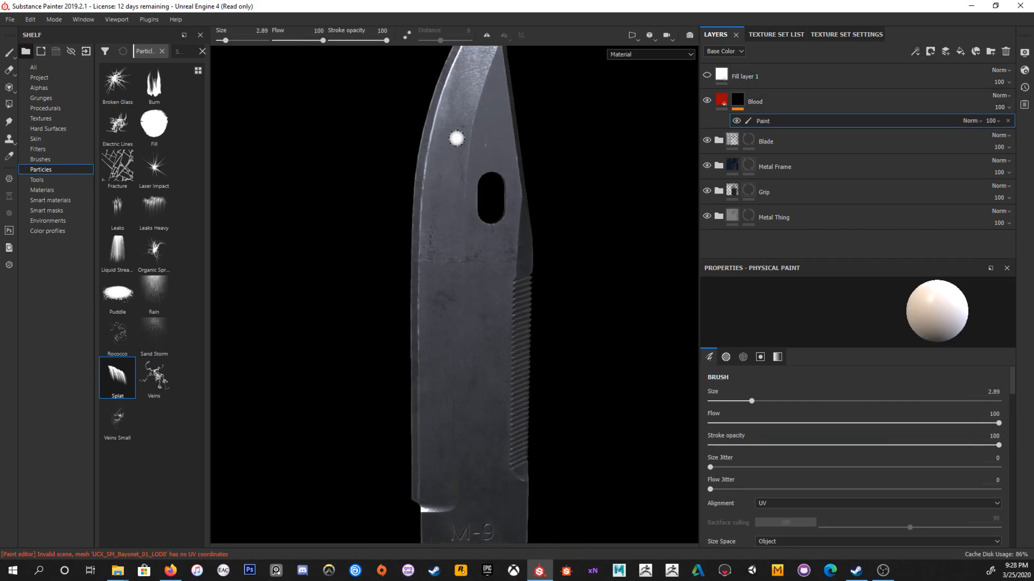
left_click_drag(437, 104, 416, 157)
key("ctrl+z")
scroll(874, 451, "down", 5)
scroll(877, 445, "up", 3)
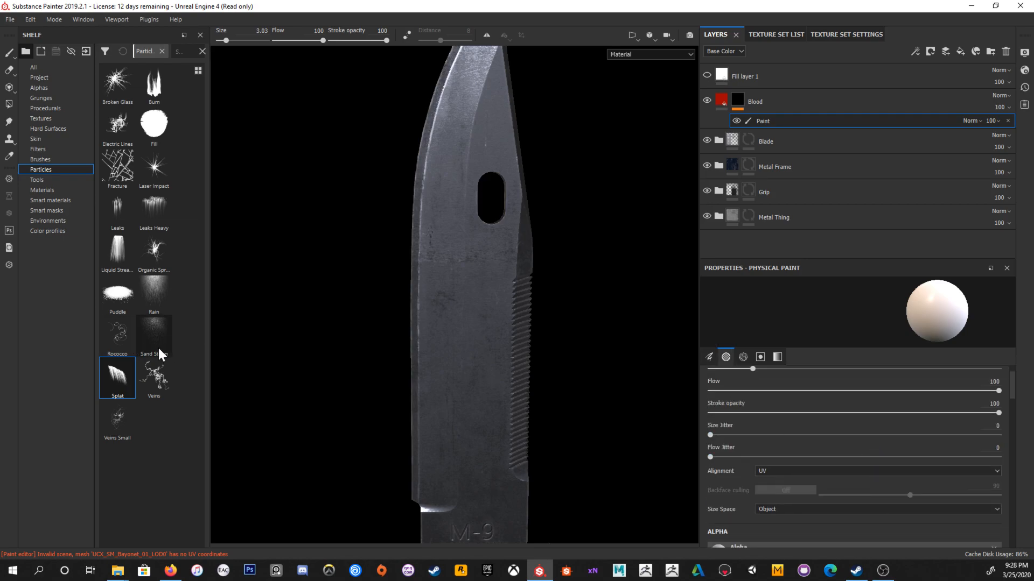
Step: Choose the Basic Soft brush and reduce its size to about 2.62
left_click(40, 159)
left_click(161, 253)
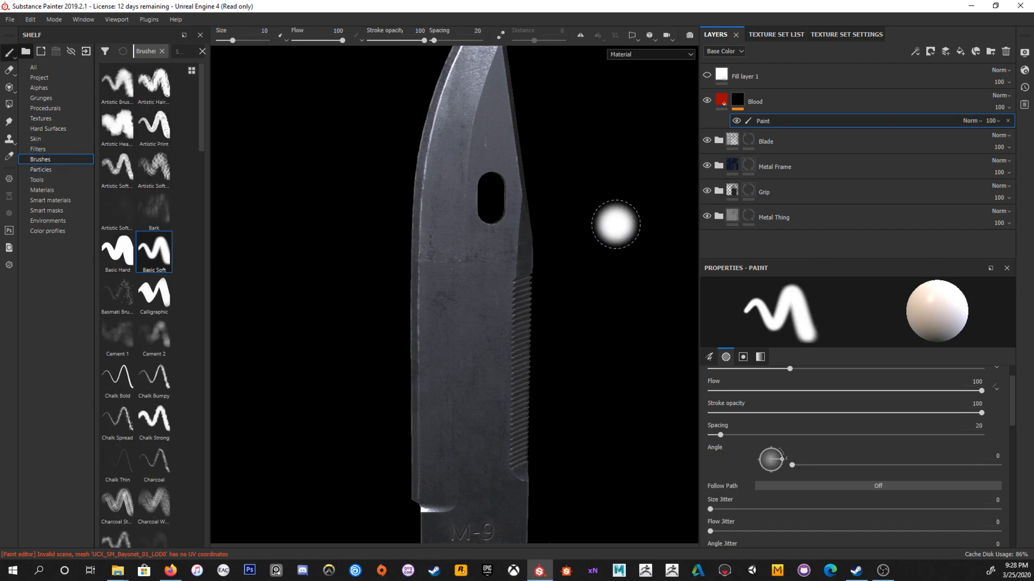
right_click_drag(476, 129, 473, 129, "ctrl")
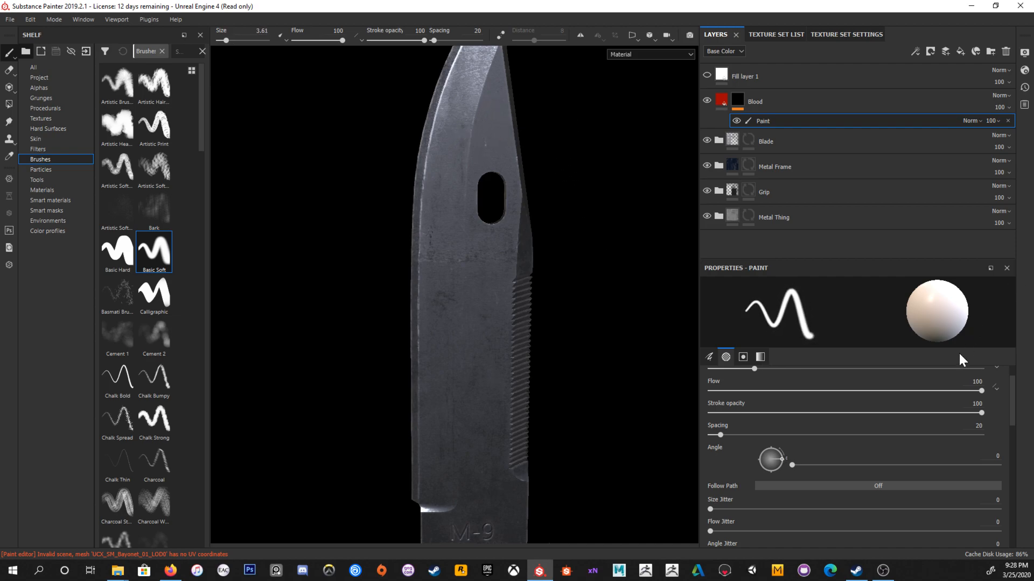
middle_click_drag(602, 199, 434, 238, "alt")
right_click_drag(441, 178, 437, 180, "ctrl")
Step: Paint a long blood streak from the curved edge down past the hole on the M-9 face, with separate drops near the tip
left_click_drag(436, 169, 429, 258)
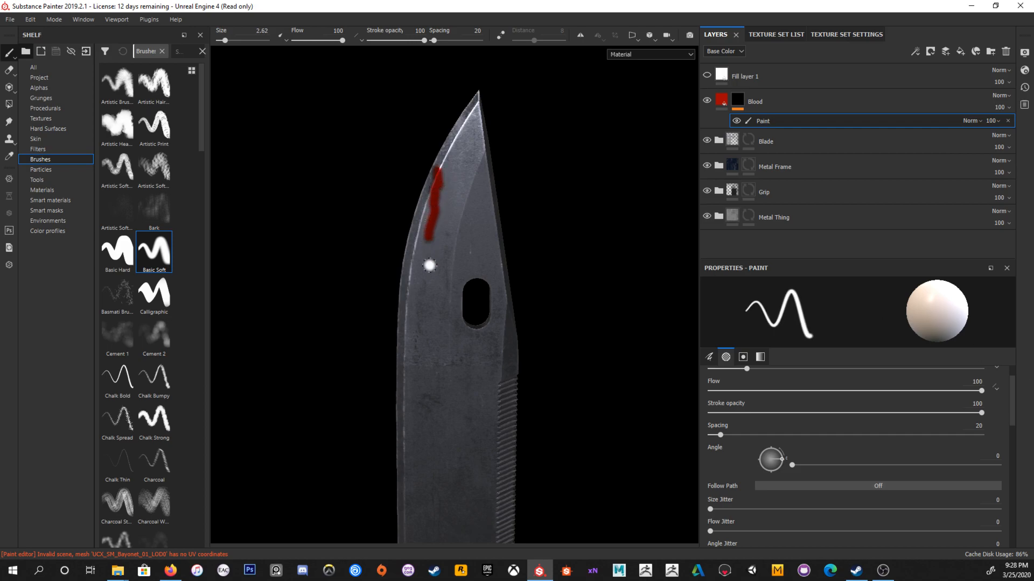
middle_click_drag(485, 309, 463, 237, "alt")
scroll(463, 237, "down", 3)
mouse_move(440, 171)
left_mouse_down()
mouse_move(433, 399)
mouse_move(431, 184)
mouse_move(438, 297)
left_mouse_up()
left_click(456, 168)
left_click(458, 143)
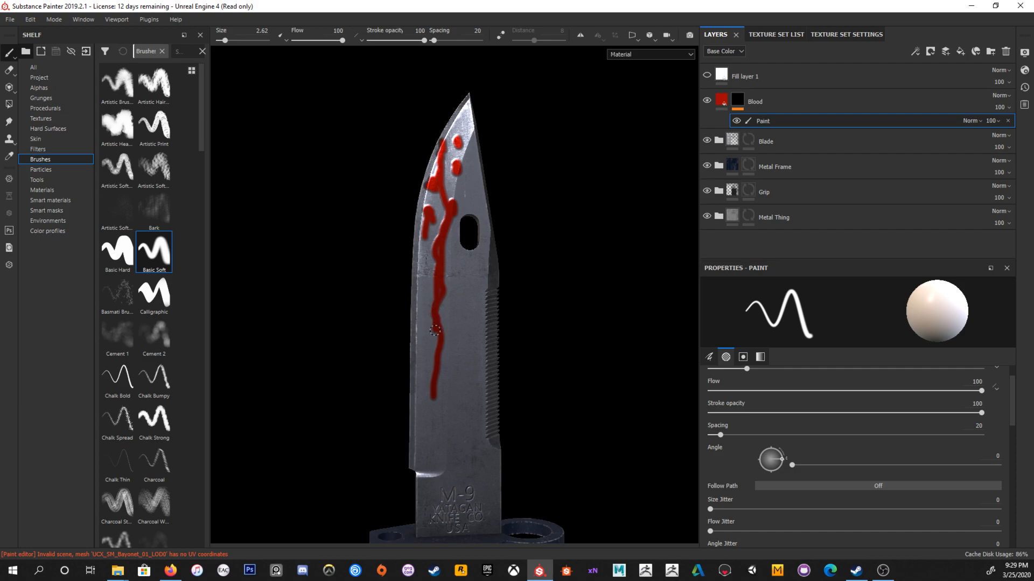
Step: Thicken the blood streak and drops on the M-9 face and add blood beside the cutting edge and at the tip
mouse_move(442, 226)
left_mouse_down()
mouse_move(437, 203)
mouse_move(461, 167)
left_mouse_up()
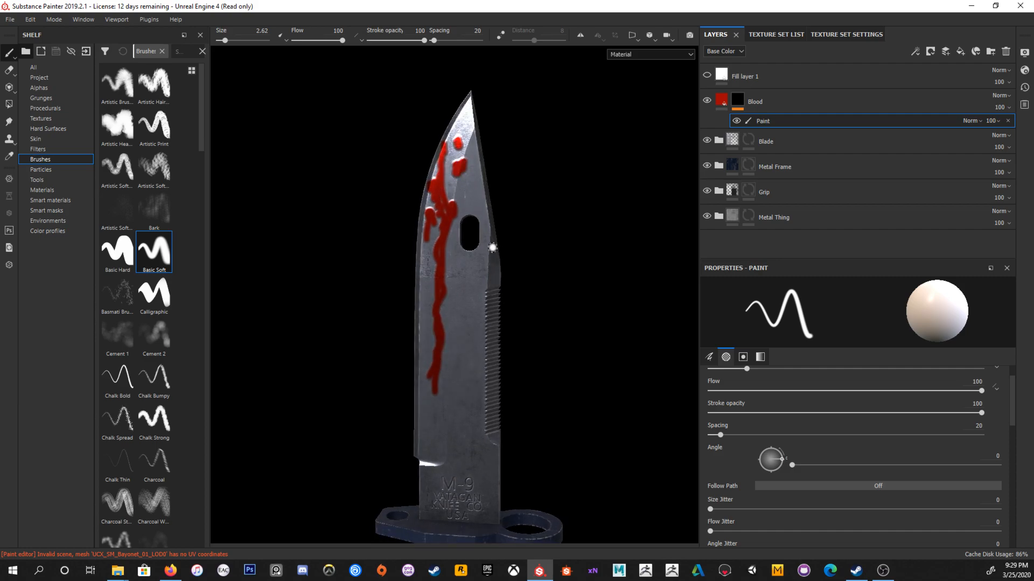
left_click_drag(417, 253, 421, 266, "alt")
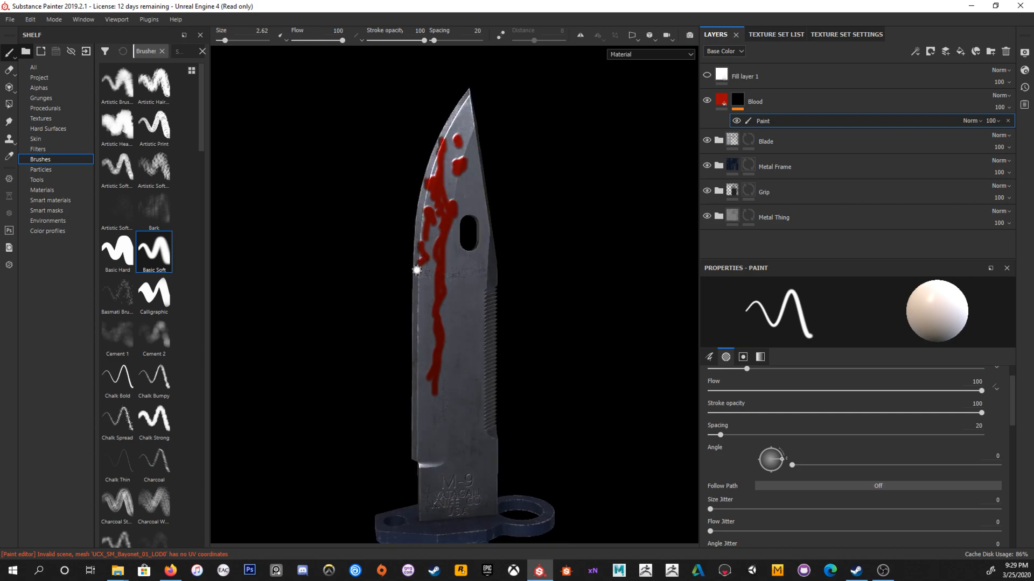
mouse_move(464, 124)
left_mouse_down()
mouse_move(462, 113)
mouse_move(450, 128)
mouse_move(459, 101)
mouse_move(503, 168)
mouse_move(484, 150)
mouse_move(503, 141)
mouse_move(487, 125)
mouse_move(493, 105)
mouse_move(524, 162)
mouse_move(509, 221)
mouse_move(521, 189)
mouse_move(531, 224)
left_mouse_up()
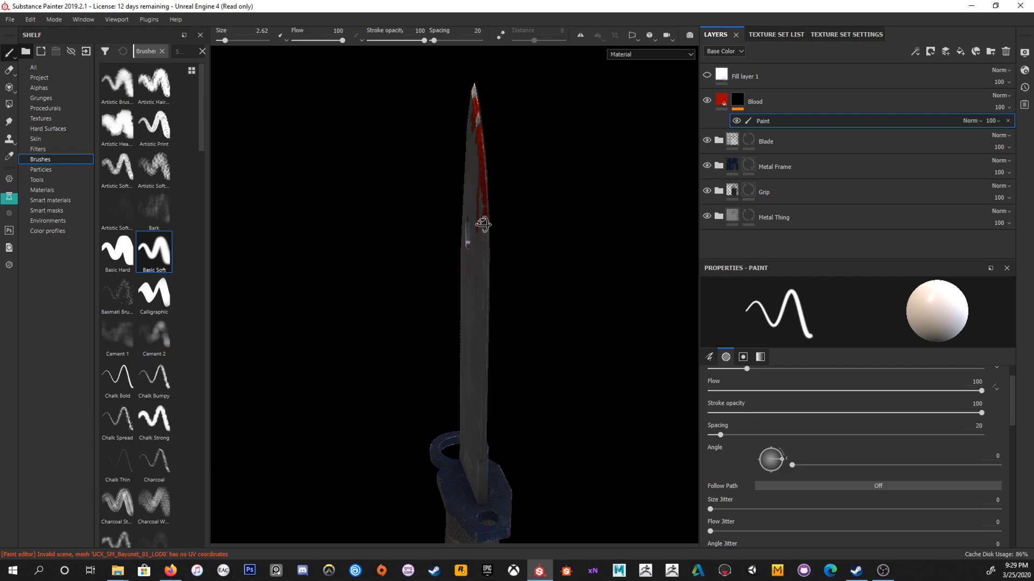
Step: Paint blood along the cutting edge from the tip down to below the level of the hole
left_click_drag(478, 149, 474, 148, "alt")
mouse_move(478, 215)
left_mouse_down("alt")
mouse_move(462, 128)
mouse_move(450, 173)
left_mouse_up("alt")
mouse_move(500, 219)
left_mouse_down()
mouse_move(502, 277)
mouse_move(449, 248)
left_mouse_up()
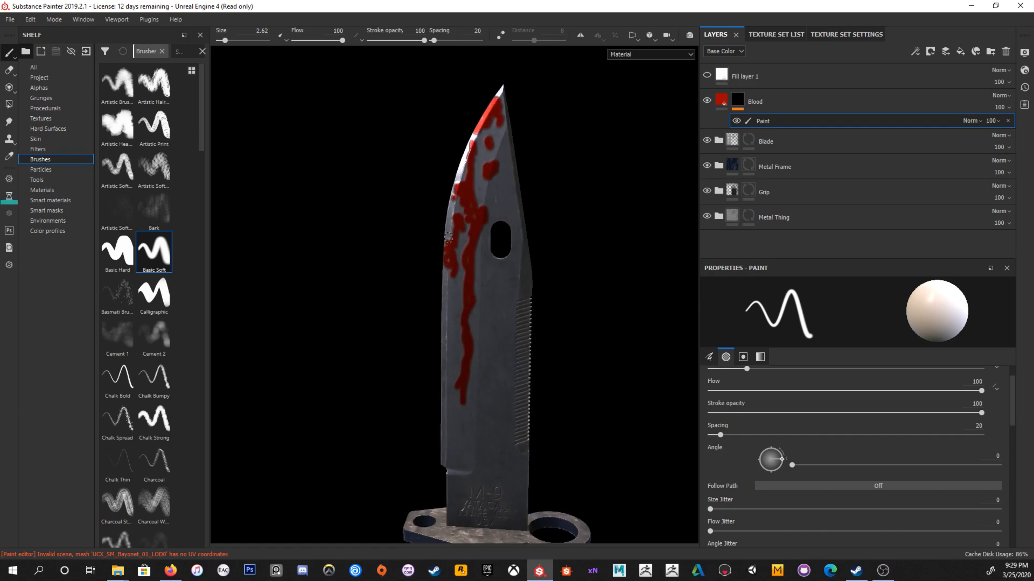
mouse_move(469, 141)
left_mouse_down("alt")
mouse_move(479, 215)
mouse_move(438, 273)
left_mouse_up("alt")
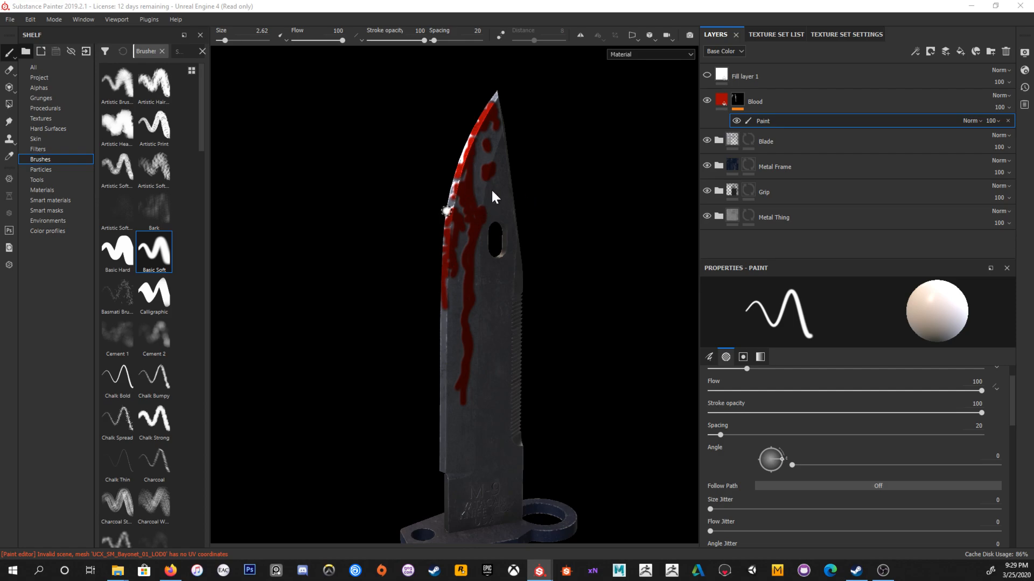
left_click_drag(596, 194, 546, 200, "alt")
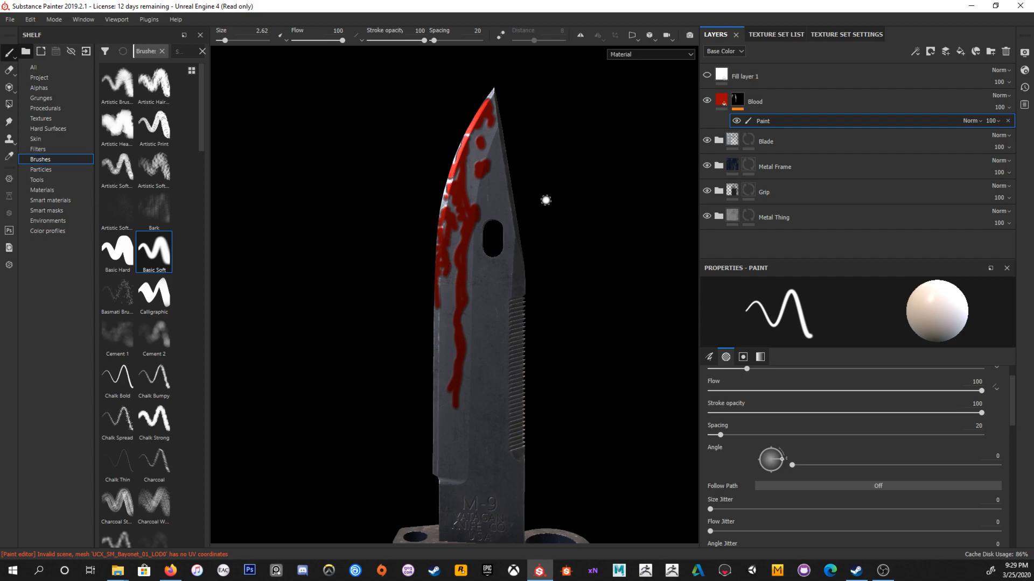
Step: Paint more blood strokes on the Blood layer mask along the cutting edge, checking both sides of the blade
key("alt")
key("alt")
mouse_move(468, 160)
left_mouse_down("alt")
mouse_move(481, 161)
mouse_move(491, 110)
mouse_move(458, 160)
mouse_move(492, 189)
mouse_move(468, 204)
mouse_move(485, 236)
mouse_move(472, 221)
mouse_move(466, 342)
left_mouse_up("alt")
mouse_move(444, 179)
left_mouse_down()
mouse_move(453, 208)
mouse_move(448, 159)
mouse_move(447, 207)
mouse_move(454, 197)
left_mouse_up()
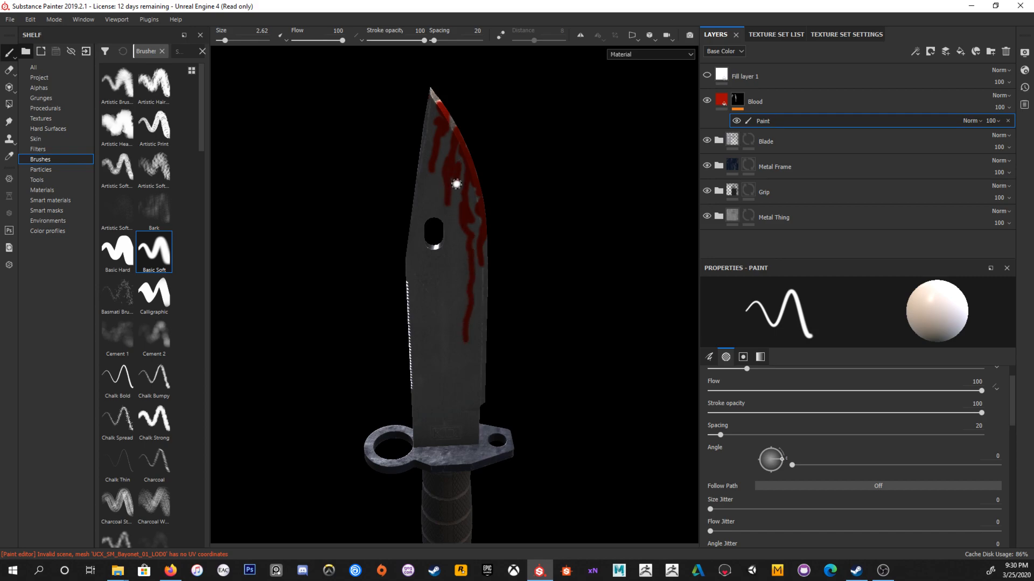
mouse_move(490, 265)
left_mouse_down("alt")
mouse_move(477, 233)
mouse_move(444, 205)
left_mouse_up("alt")
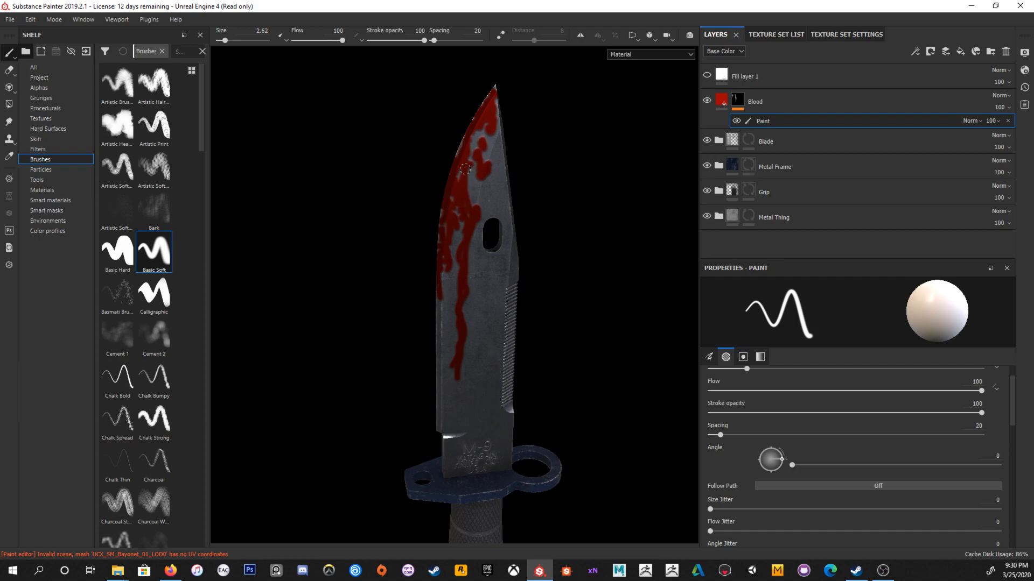
left_click_drag(521, 208, 503, 219, "alt")
middle_click_drag(505, 234, 503, 184, "alt")
left_click_drag(503, 183, 466, 119, "alt")
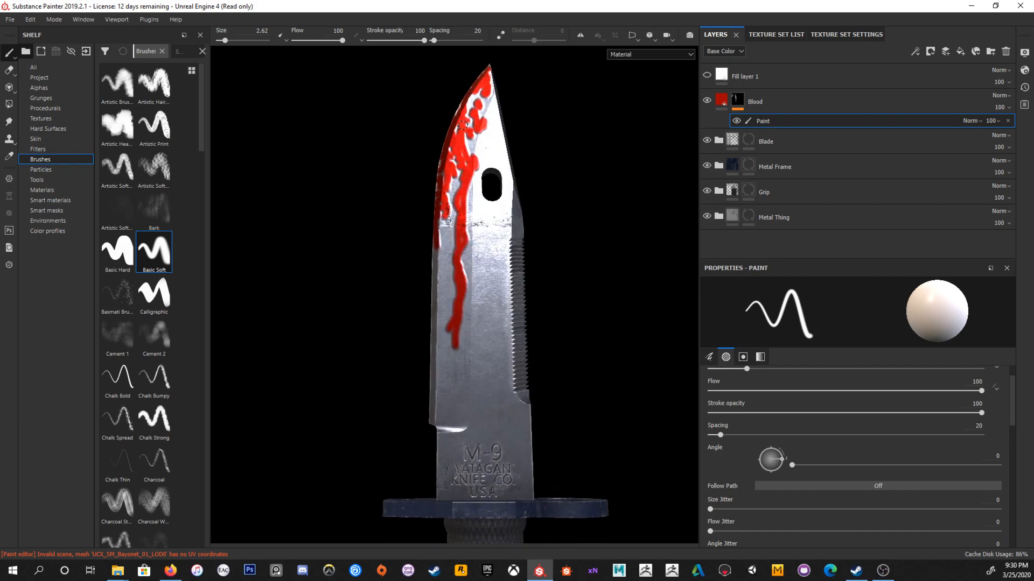
left_click_drag(554, 169, 564, 205, "alt")
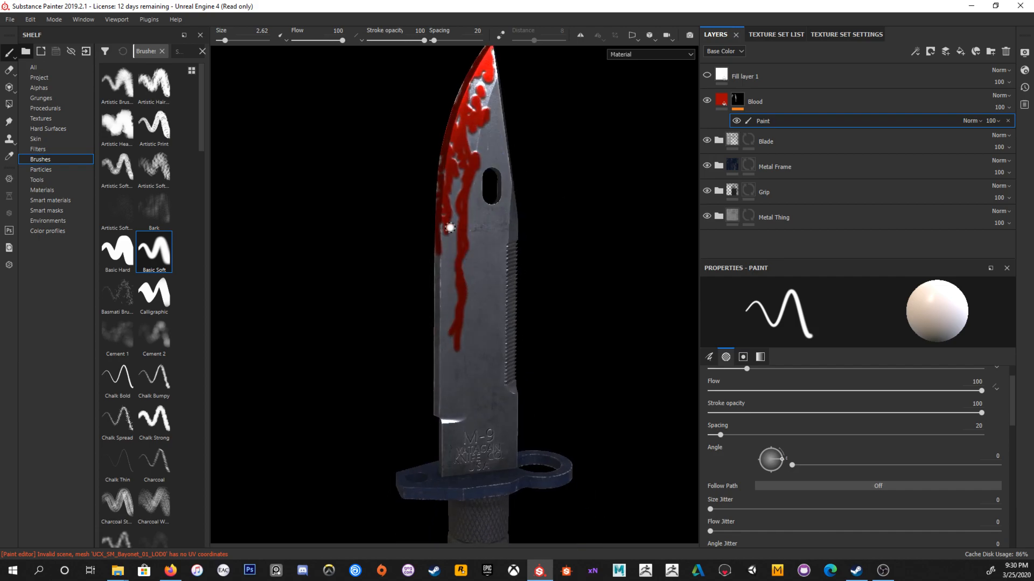
Step: Reduce the brush size to 1.26 and paint thin blood drips running down both sides of the blade
key("[")
key("[")
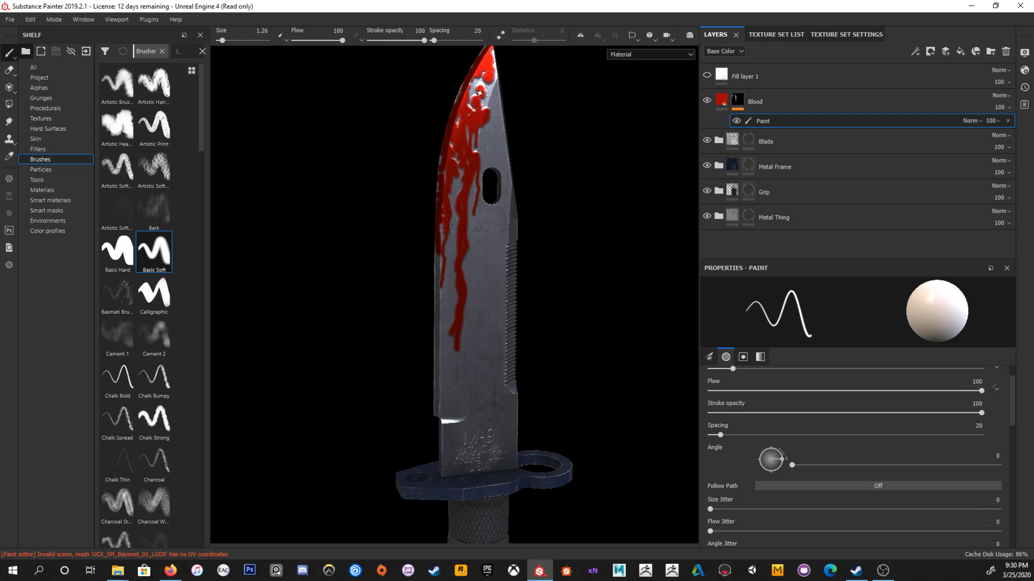
left_click_drag(492, 116, 512, 83, "alt")
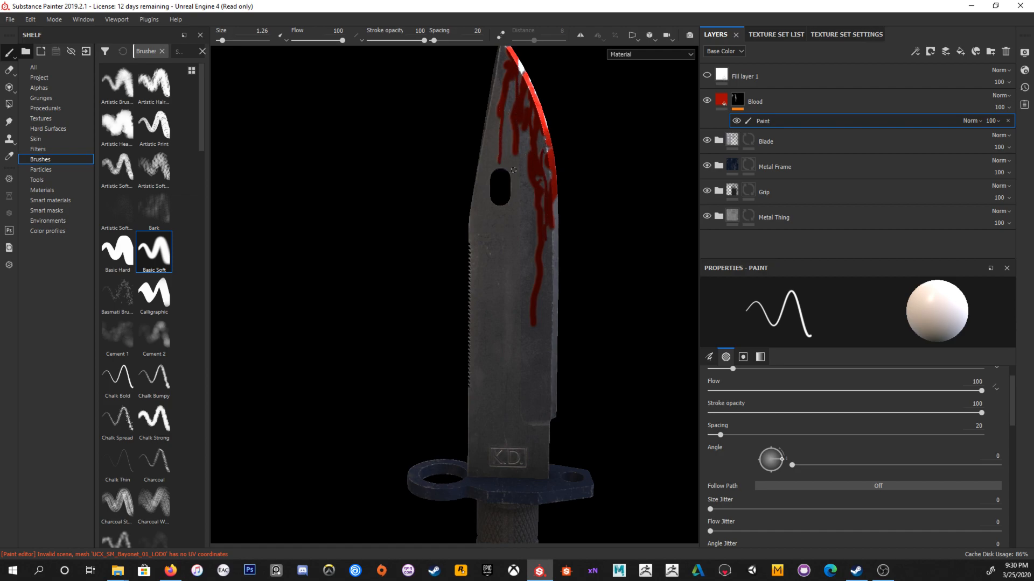
Step: Paint small blood drops on the top of the guard around the base of the blade
left_click_drag(534, 226, 449, 252, "alt")
right_click_drag(493, 235, 548, 265, "shift")
middle_click_drag(550, 339, 515, 204, "alt")
left_click_drag(431, 334, 446, 385, "alt")
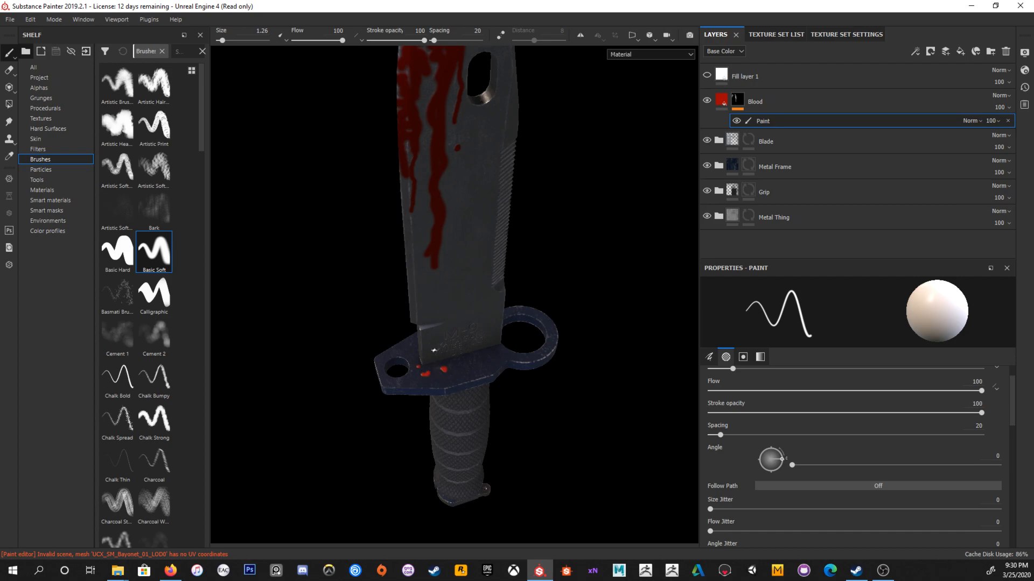
left_click_drag(439, 360, 472, 378, "alt")
left_click_drag(407, 364, 446, 340, "alt")
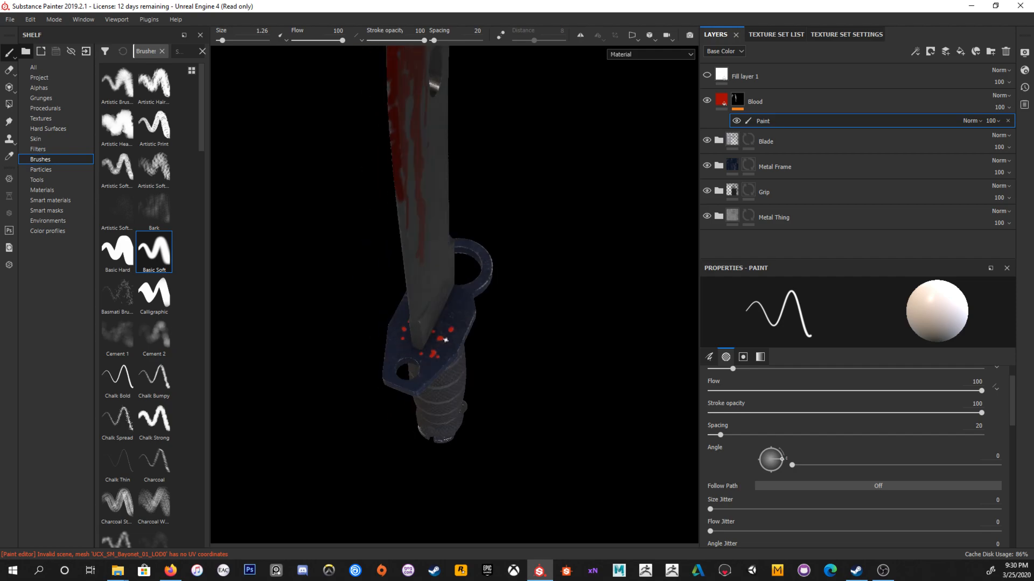
left_click_drag(530, 343, 527, 342, "alt")
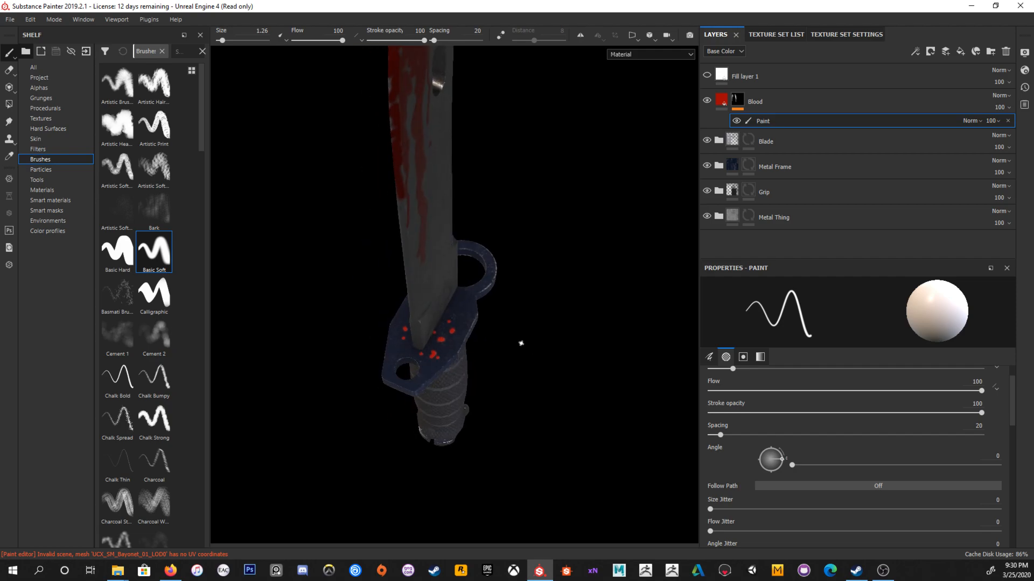
Step: Extend the long central blood drip with a thin tail and a small side run toward the blade's base
left_click_drag(537, 341, 426, 207, "alt")
left_click_drag(420, 152, 431, 236, "alt")
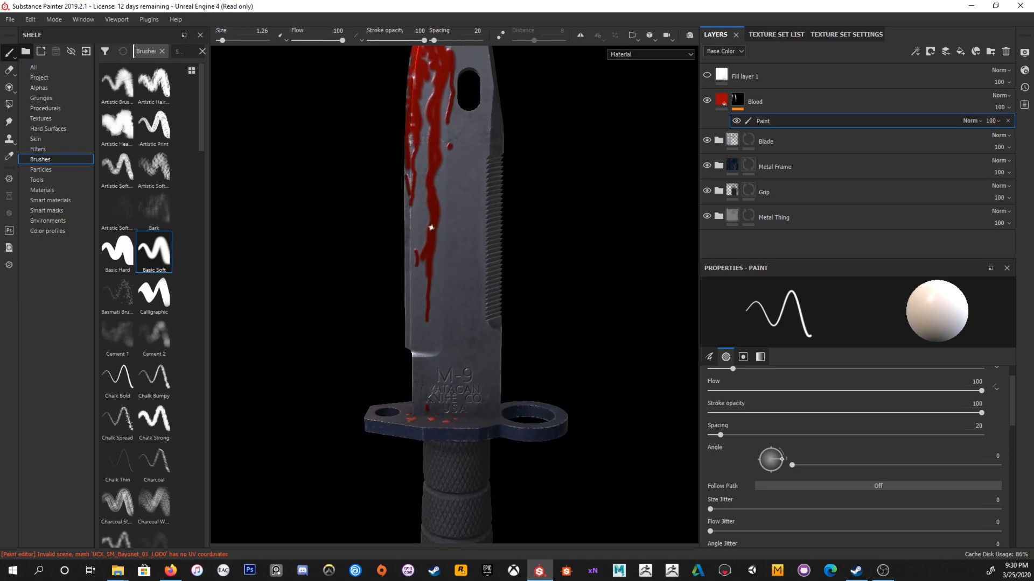
left_click_drag(434, 198, 463, 177, "alt")
left_click_drag(514, 262, 563, 215, "alt")
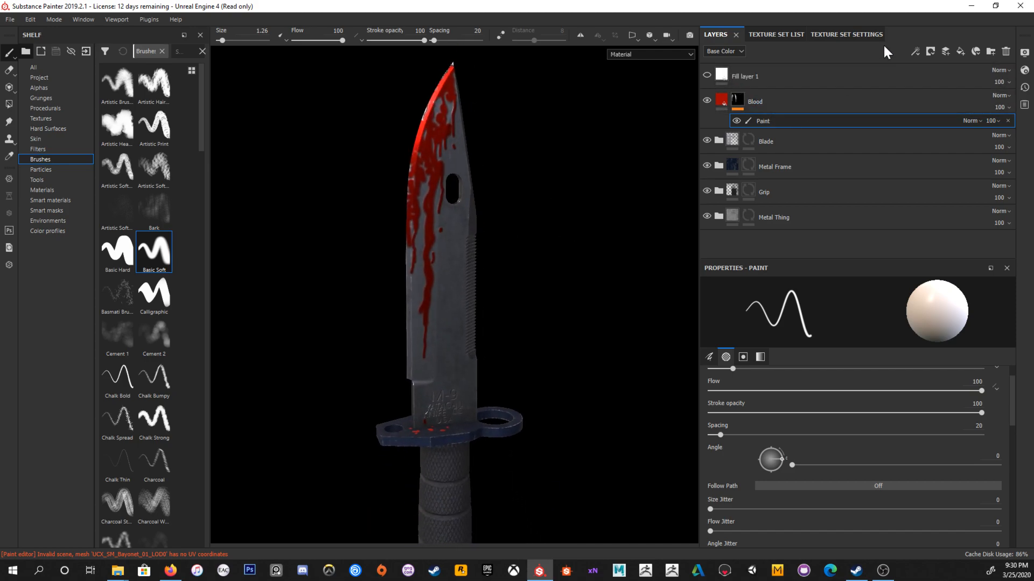
Step: Add a Blur filter above the Paint effect on the Blood mask and set its Blur Intensity to 0.21
left_click(916, 51)
left_click(941, 124)
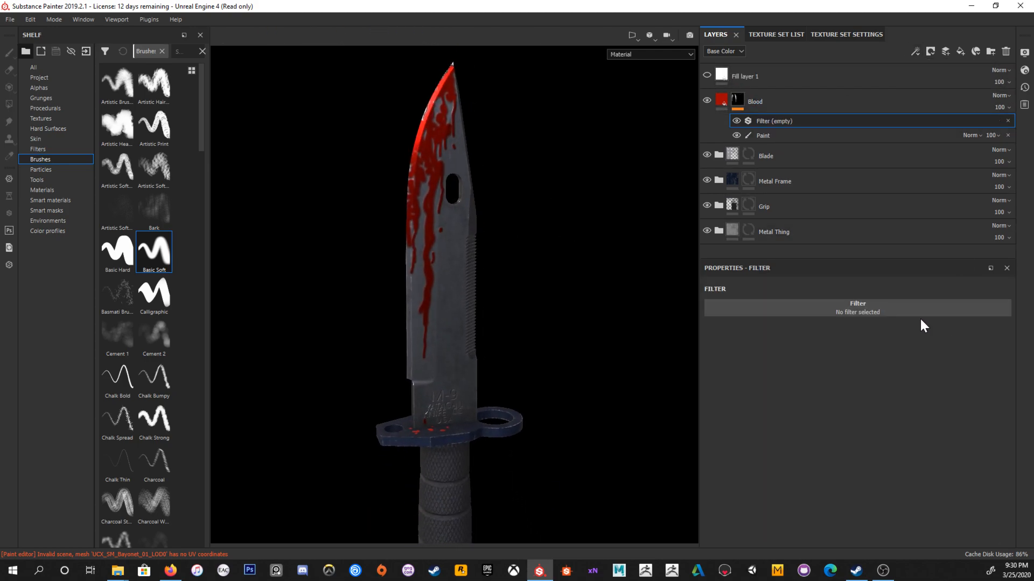
left_click(922, 314)
left_click(989, 340)
scroll(457, 208, "up", 4)
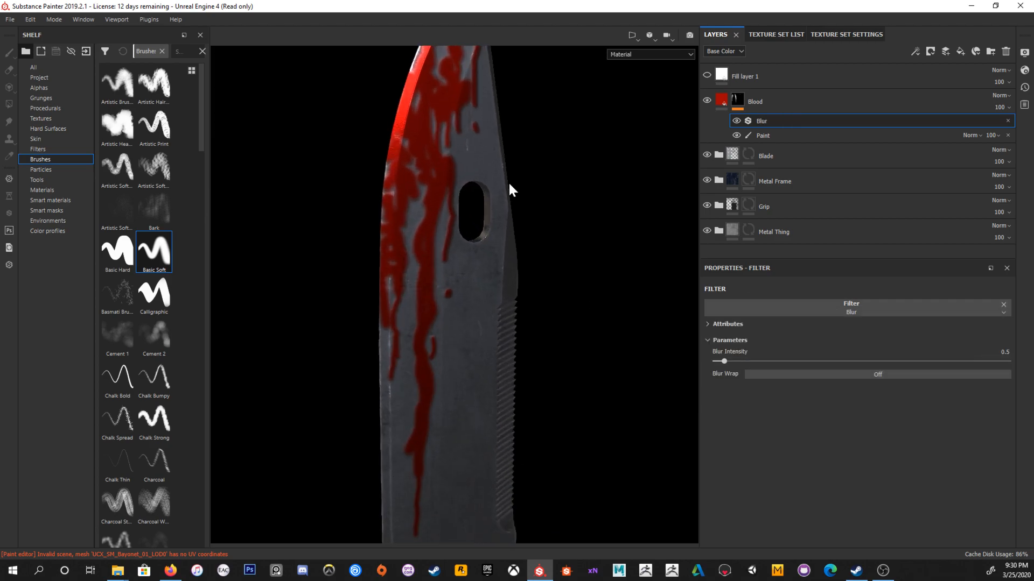
left_click_drag(737, 359, 843, 362)
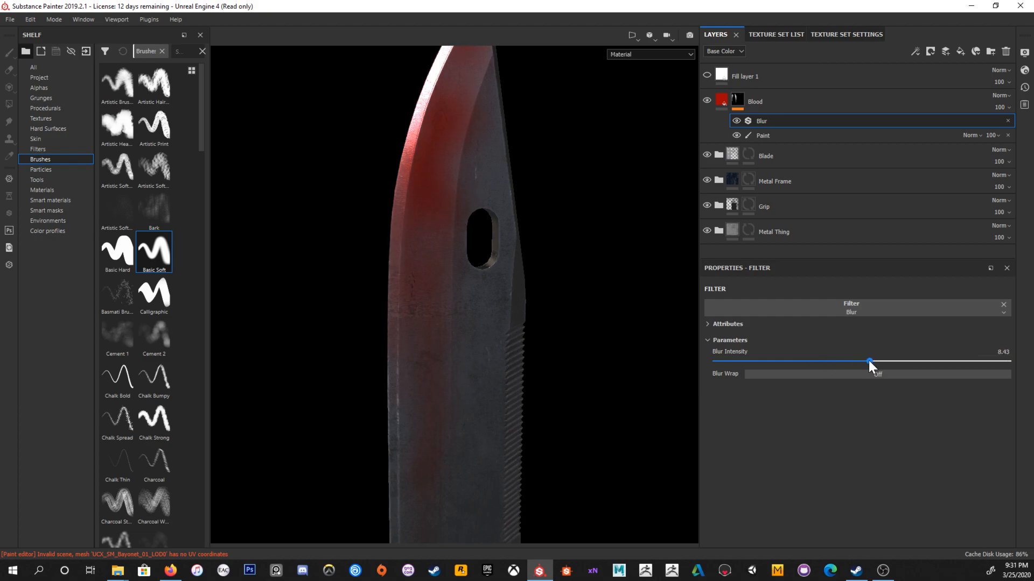
right_click_drag(453, 215, 345, 188, "alt")
left_click_drag(863, 361, 710, 360)
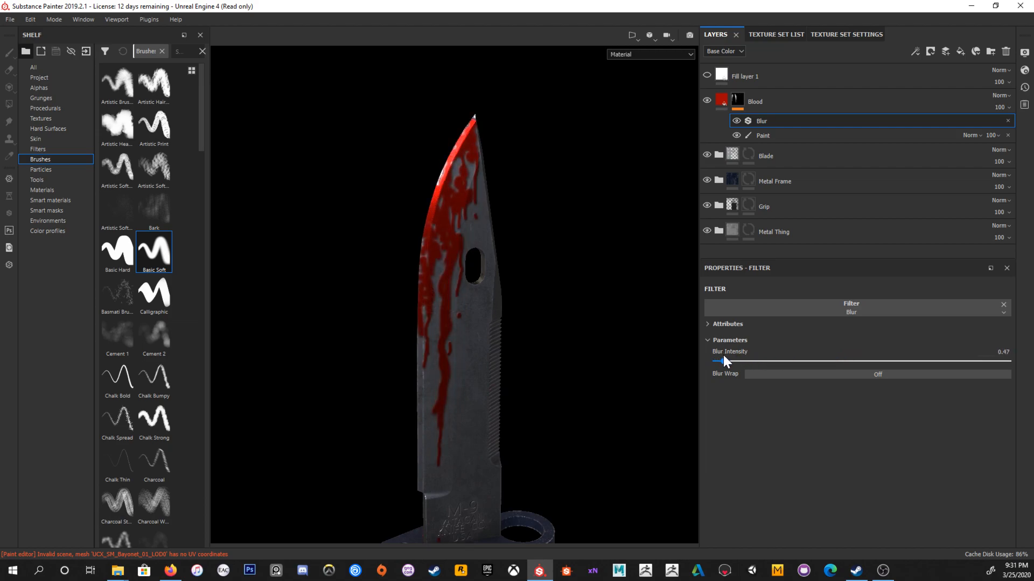
left_click_drag(717, 361, 719, 360)
Step: Add a Warp filter with Intensity 8.37 to the Blood mask and place it below the Blur filter
middle_click_drag(488, 345, 482, 275, "alt")
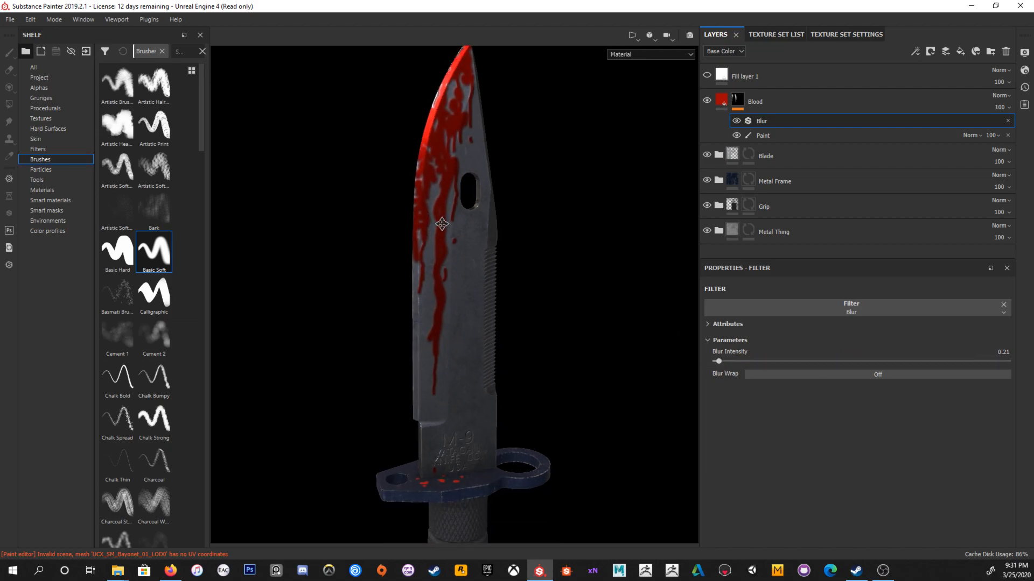
right_click_drag(482, 274, 519, 298, "alt")
left_click(934, 53)
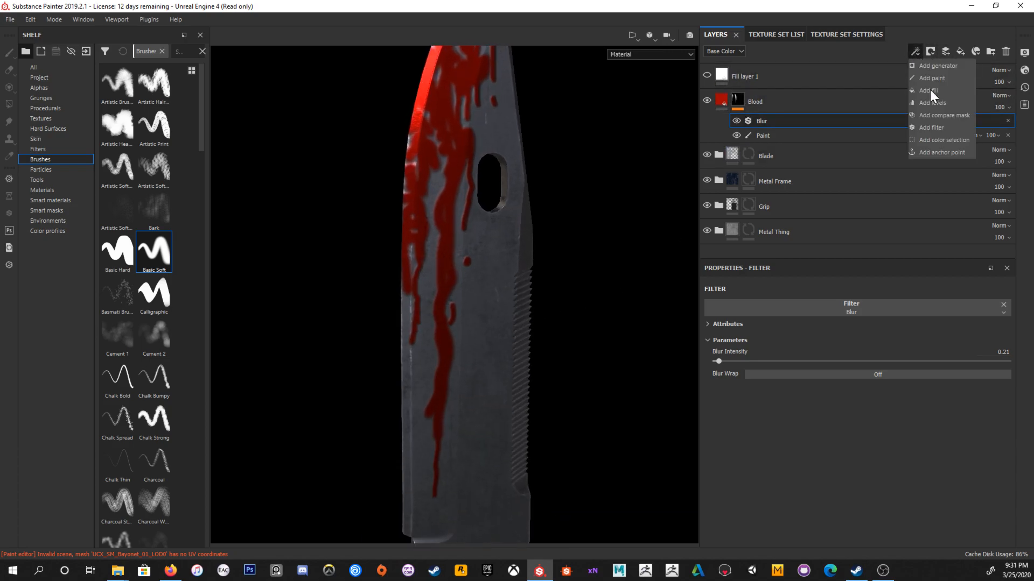
left_click(935, 130)
left_click(903, 309)
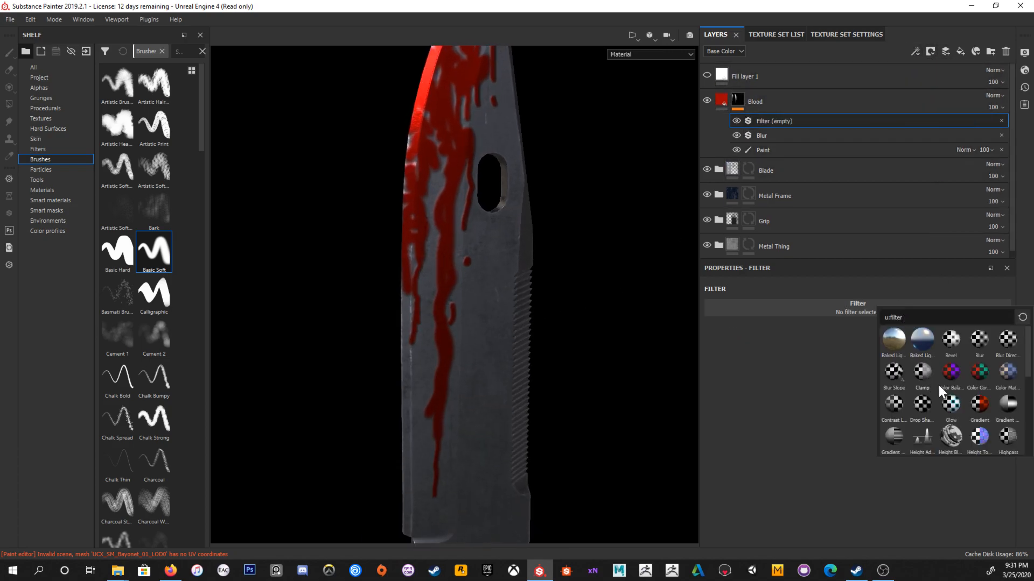
scroll(947, 393, "down", 6)
left_click(979, 436)
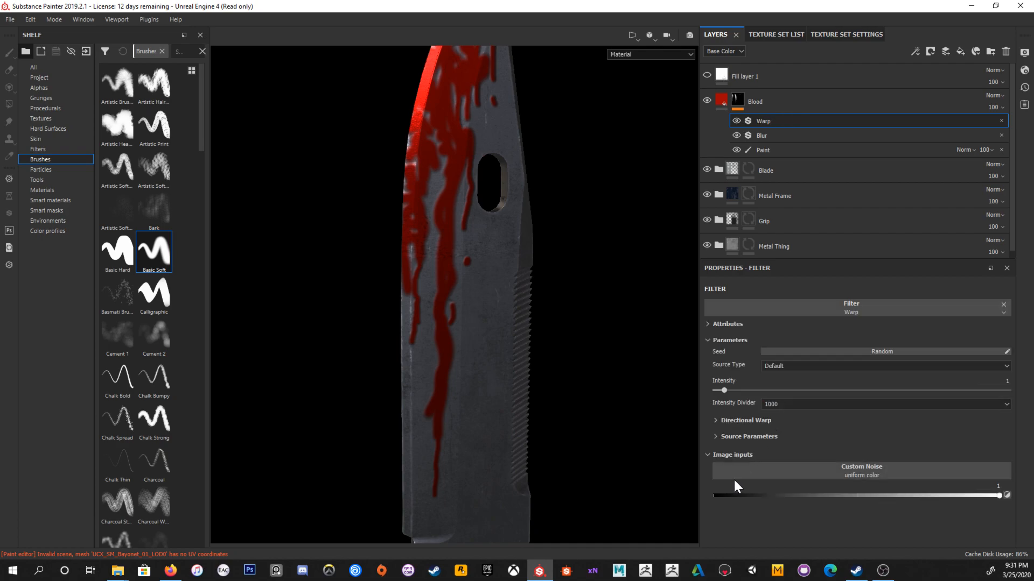
left_click(741, 389)
left_click_drag(771, 391, 790, 393)
left_click_drag(774, 120, 777, 135)
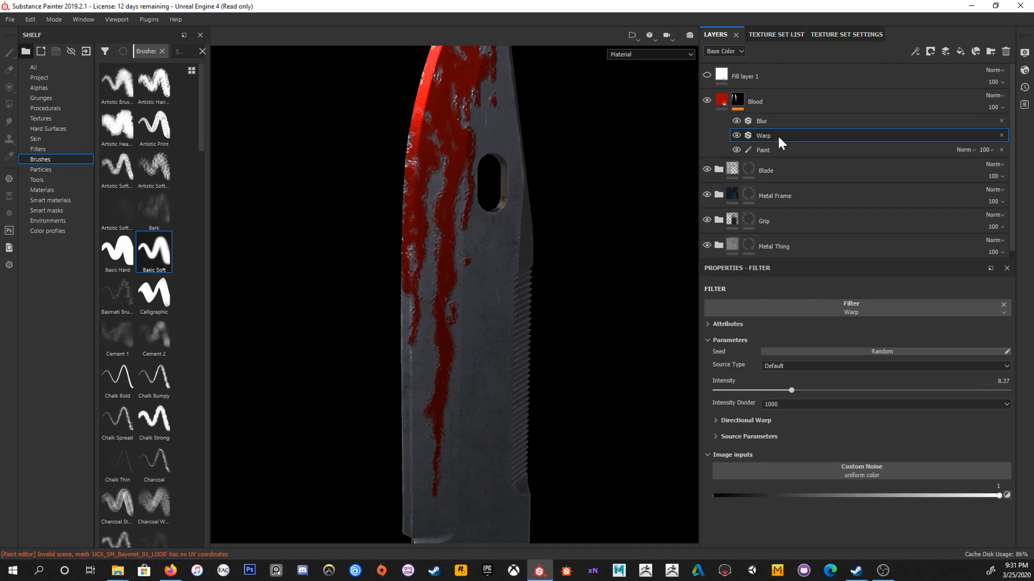
Step: Set the Warp filter's Source Tilling to 0.82 and its source Blur to 0.23
left_click(778, 121)
left_click(791, 136)
left_click(748, 436)
left_click_drag(764, 522, 737, 525)
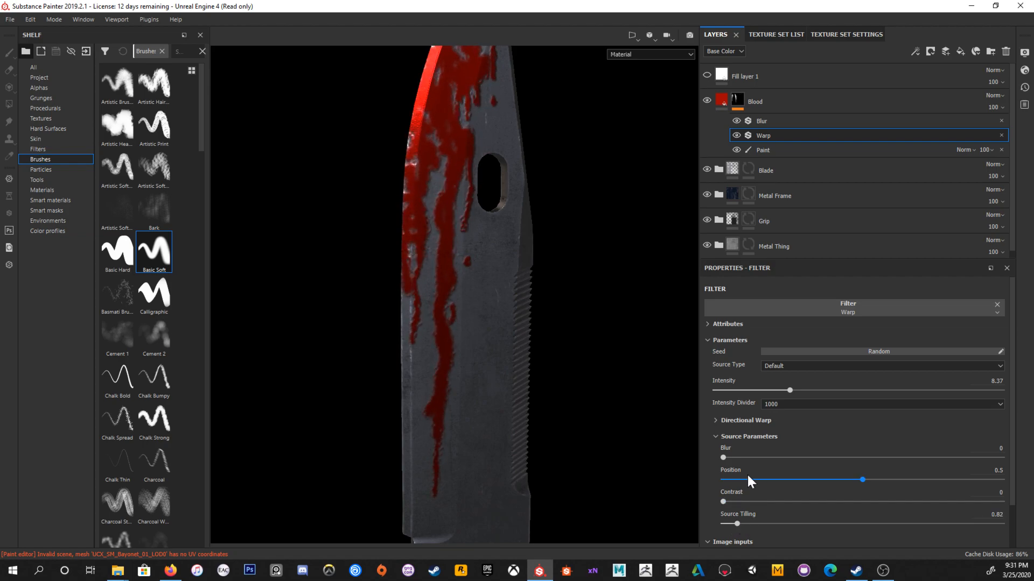
left_click(735, 457)
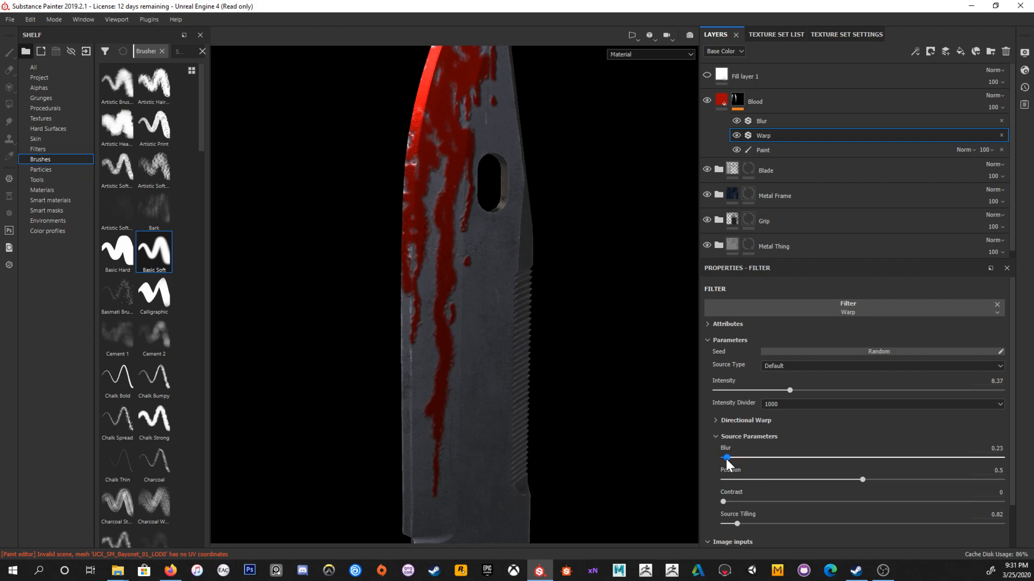
Step: Compare the blood with and without the Blur filter and fine-tune its Blur Intensity
left_click(760, 119)
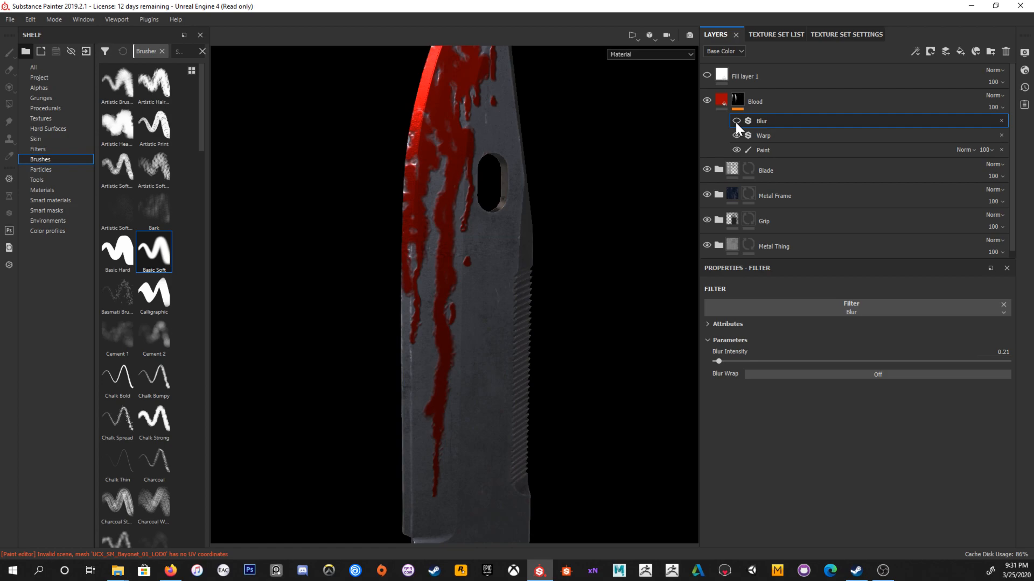
left_click(722, 362)
left_click_drag(722, 361, 722, 363)
Step: Add a Blur Directional filter on top of the Blood mask effects and set its Angle to 90
left_click(915, 51)
left_click(945, 127)
left_click(893, 310)
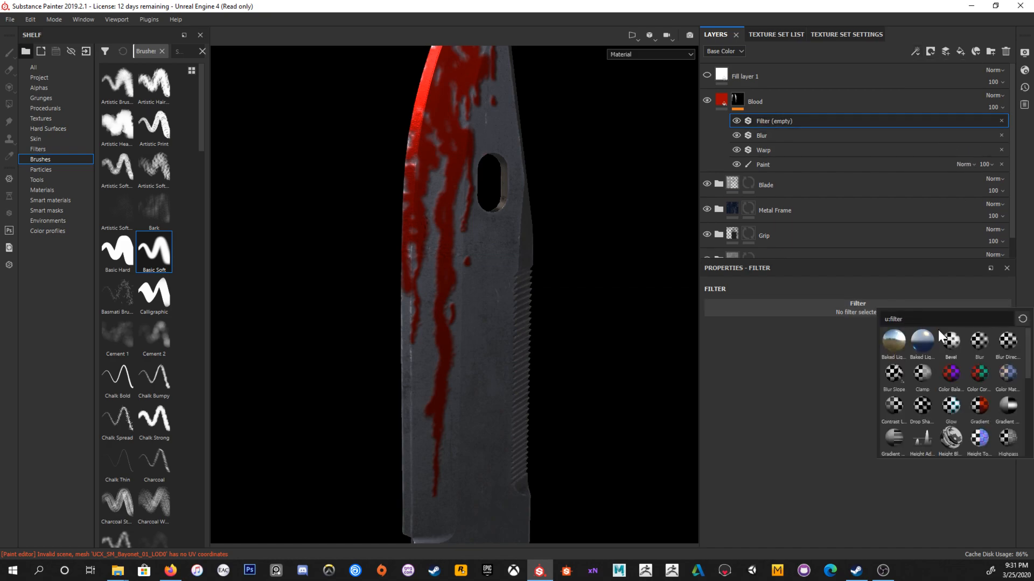
left_click(1007, 341)
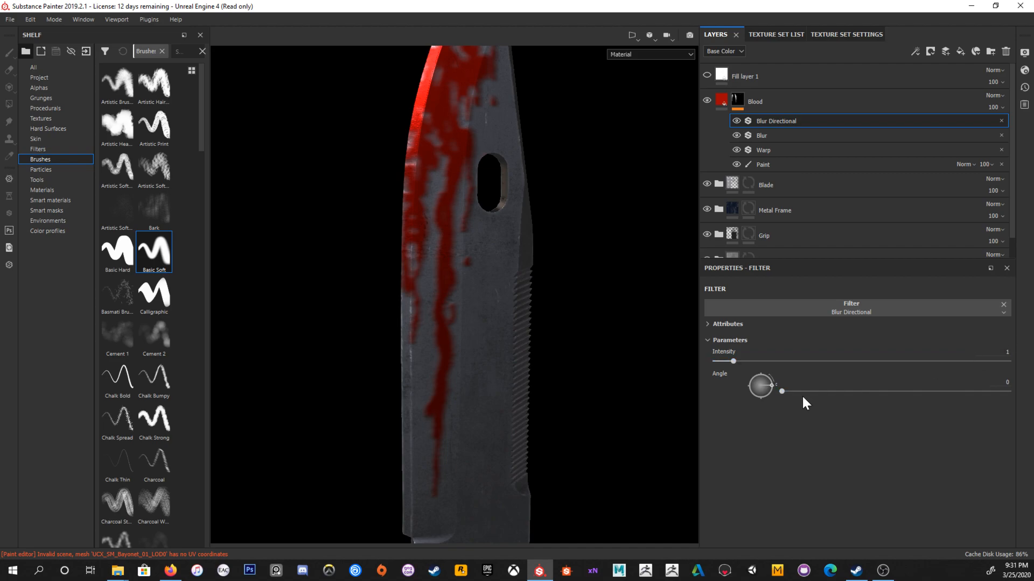
left_click(1000, 382)
type("90")
key("Return")
Step: Set the Blur Directional filter's Intensity to 1.03, judging the effect on both sides of the blade
right_click_drag(654, 404, 561, 307, "alt")
mouse_move(733, 361)
left_mouse_down()
mouse_move(822, 358)
mouse_move(740, 338)
left_mouse_up()
mouse_move(582, 264)
left_mouse_down("alt")
mouse_move(521, 258)
mouse_move(595, 259)
left_mouse_up("alt")
right_click_drag(594, 259, 638, 252, "shift")
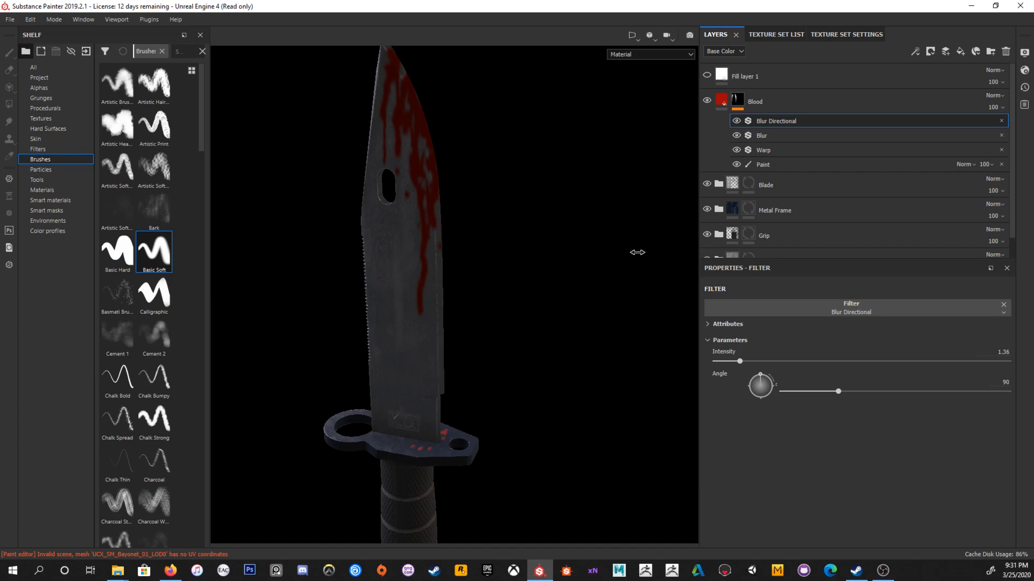
left_click_drag(638, 252, 662, 237, "alt")
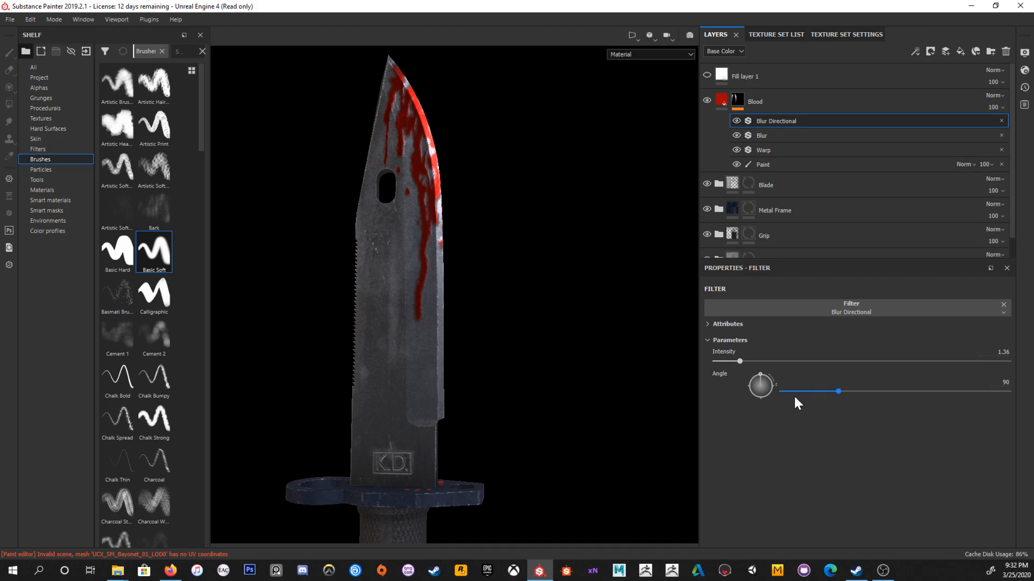
left_click_drag(727, 360, 733, 362)
left_click_drag(377, 263, 472, 259, "alt")
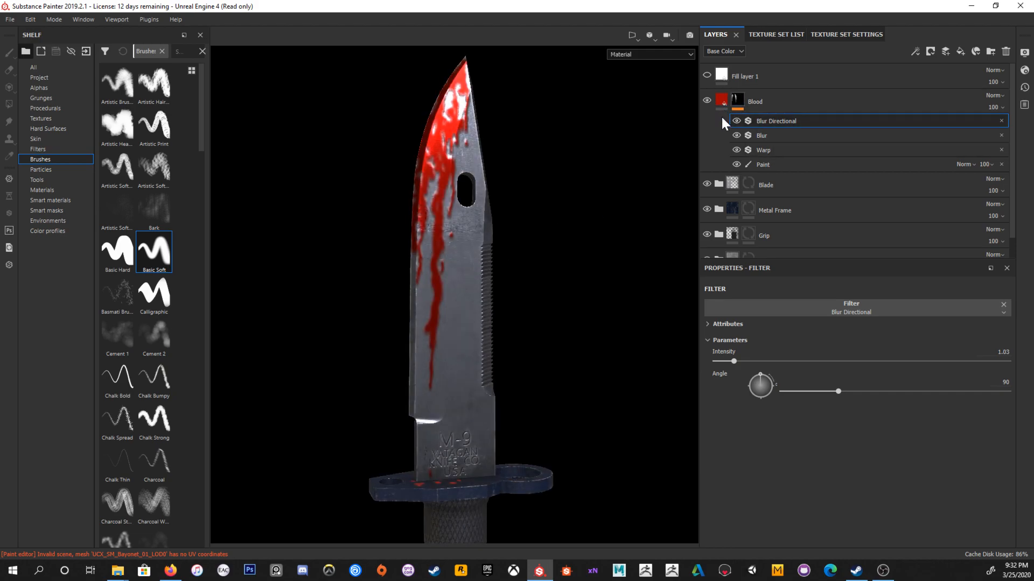
Step: Add a Median Filter Grayscale on top of the Blood mask effects and set its Pixel range to 4.24
left_click(915, 51)
left_click(942, 126)
left_click(880, 311)
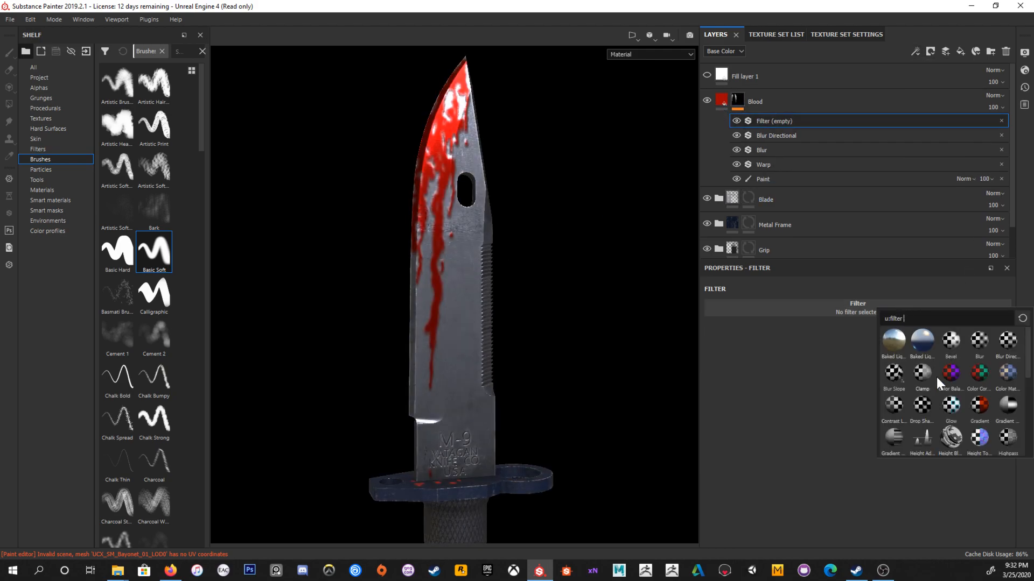
scroll(948, 381, "down", 5)
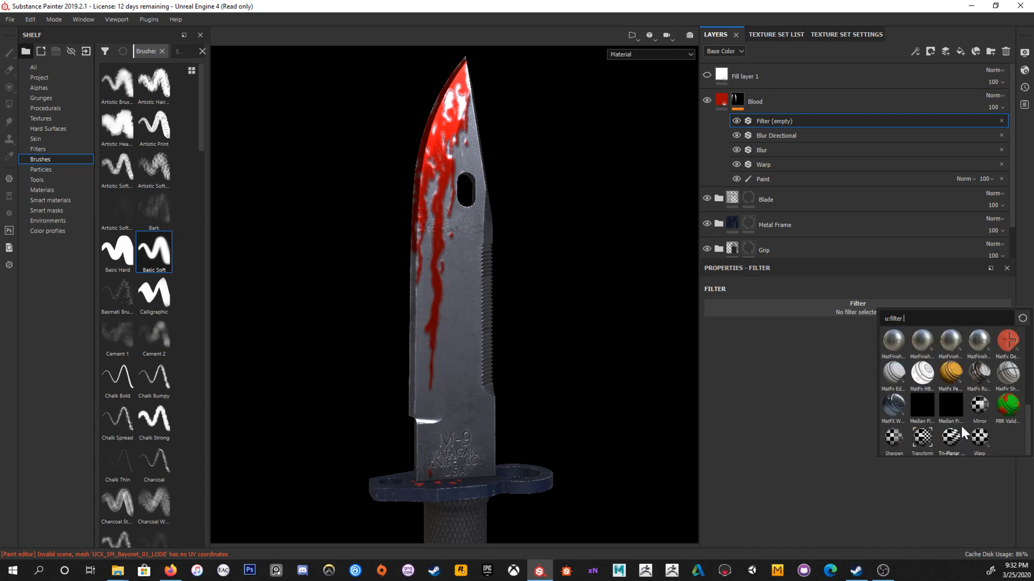
left_click(952, 402)
mouse_move(775, 383)
left_mouse_down()
mouse_move(806, 384)
mouse_move(757, 381)
mouse_move(780, 383)
left_mouse_up()
left_click_drag(619, 272, 671, 285, "alt")
left_click_drag(709, 383, 777, 390)
left_click_drag(565, 173, 554, 210, "alt")
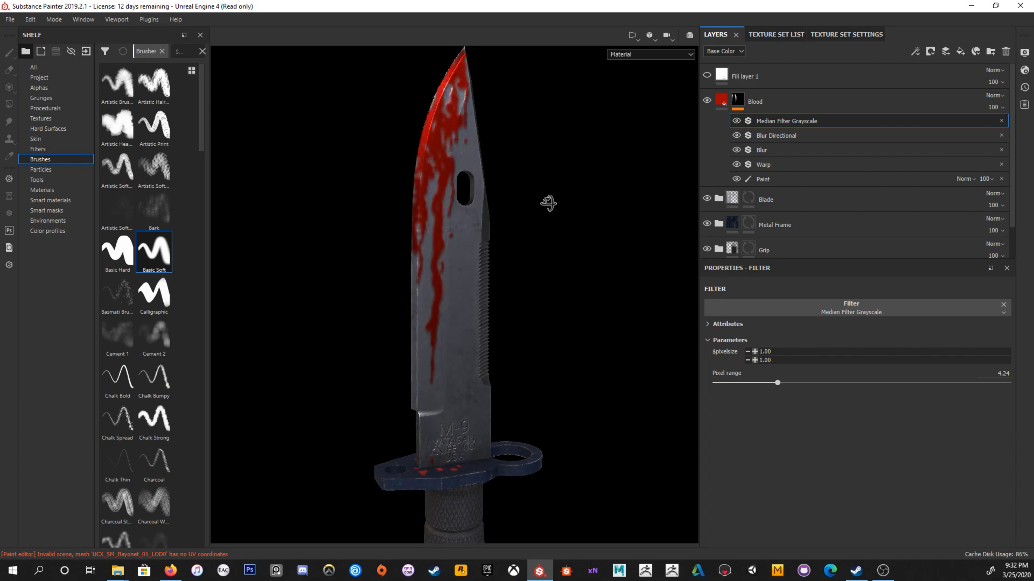
Step: Darken the Blood layer's base color to a brownish red (R 0.156, G 0.009, B 0.003) and set its opacity to 95
left_click(725, 109)
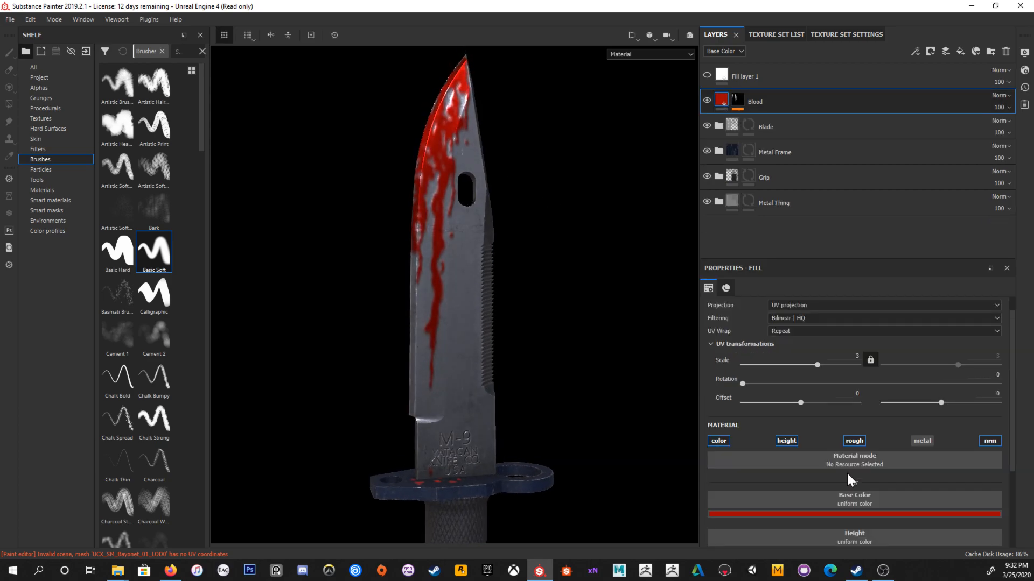
left_click(1003, 107)
mouse_move(1030, 127)
left_mouse_down()
mouse_move(1011, 132)
mouse_move(1029, 127)
left_mouse_up()
left_click(994, 514)
left_click_drag(1018, 425, 1022, 456)
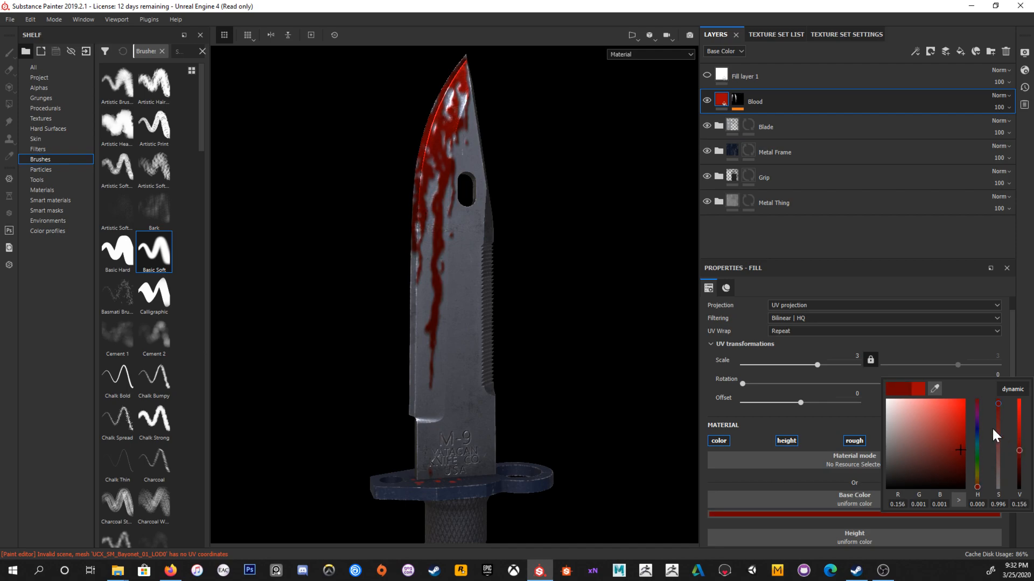
mouse_move(975, 486)
left_mouse_down()
mouse_move(980, 473)
mouse_move(981, 488)
left_mouse_up()
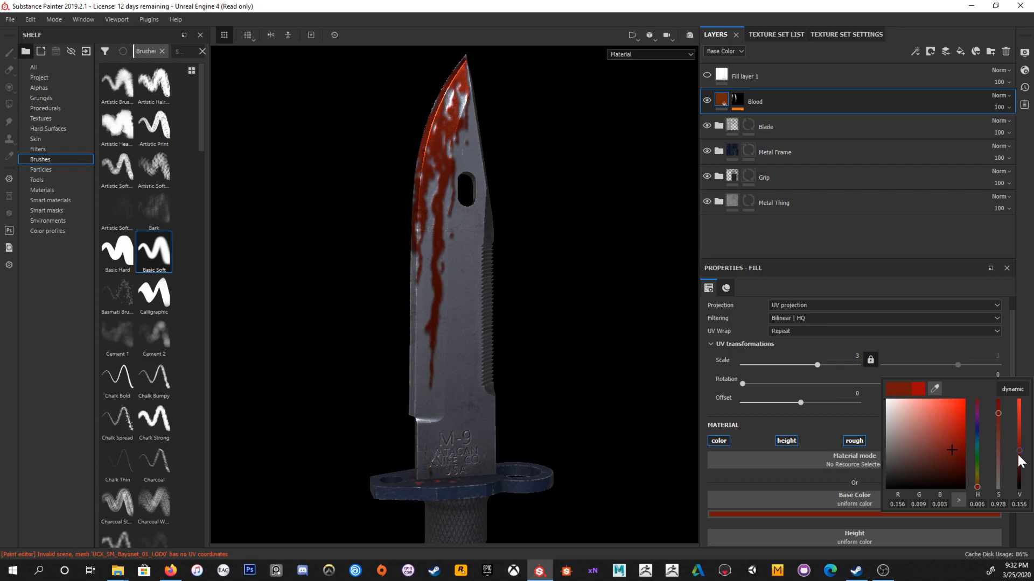
left_click(1002, 108)
left_click_drag(1029, 127, 1026, 127)
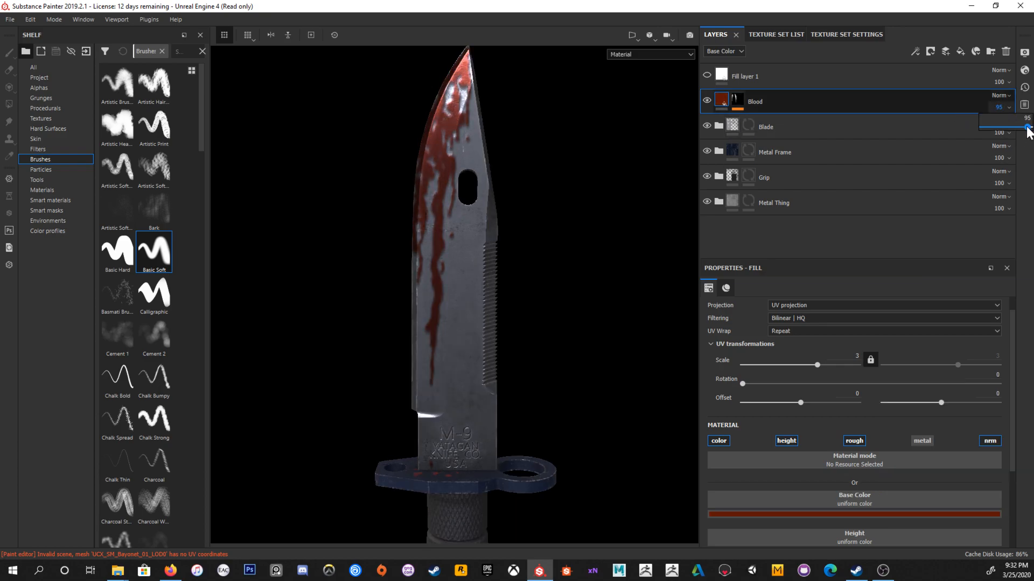
Step: Enable the metal channel on the Blood fill layer and set its Metallic value to 0.4962, judging the sheen on the blade
scroll(525, 175, "down", 3)
left_click_drag(526, 142, 545, 130, "alt")
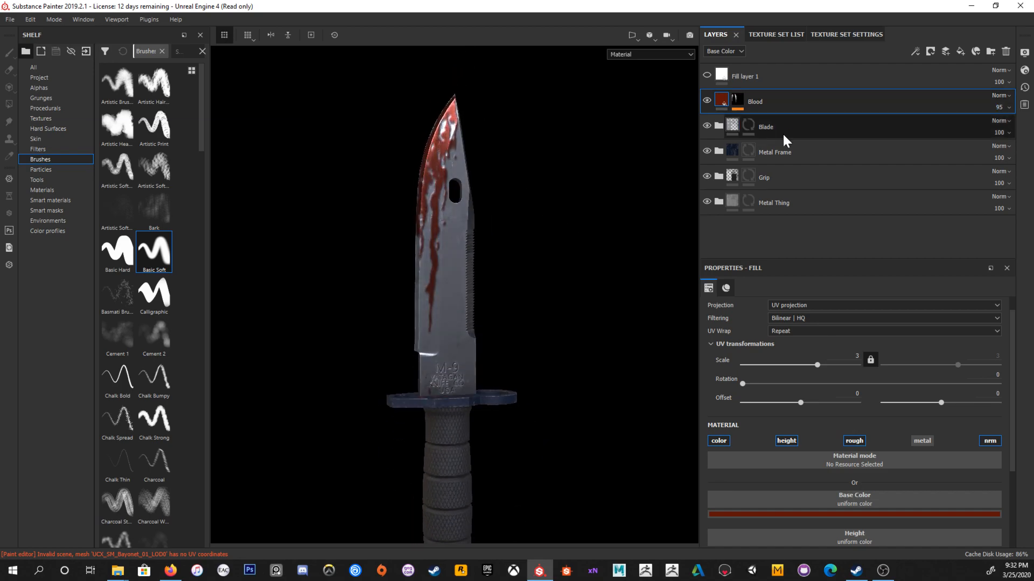
left_click(924, 441)
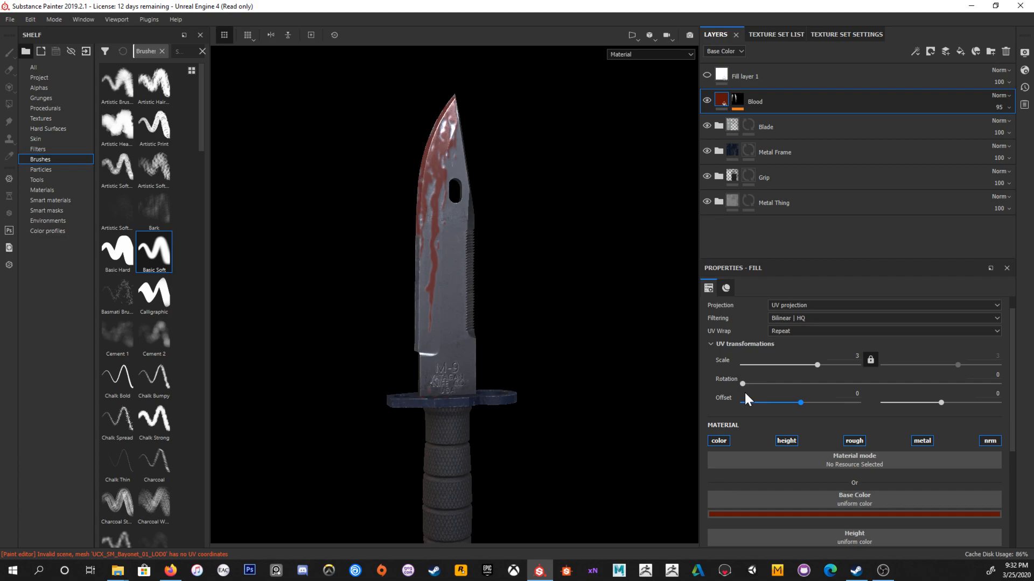
scroll(745, 393, "down", 3)
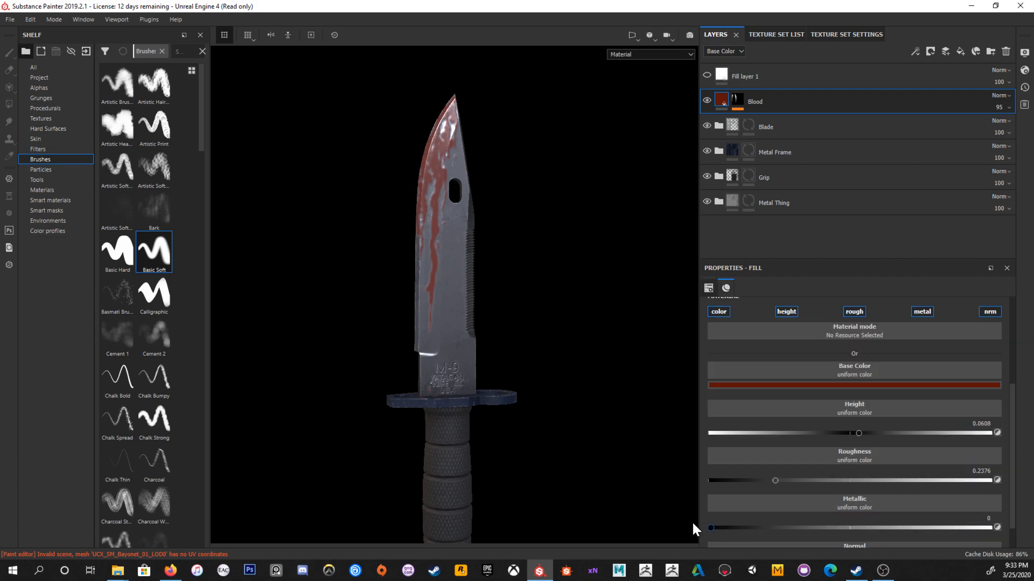
left_click_drag(711, 527, 929, 527)
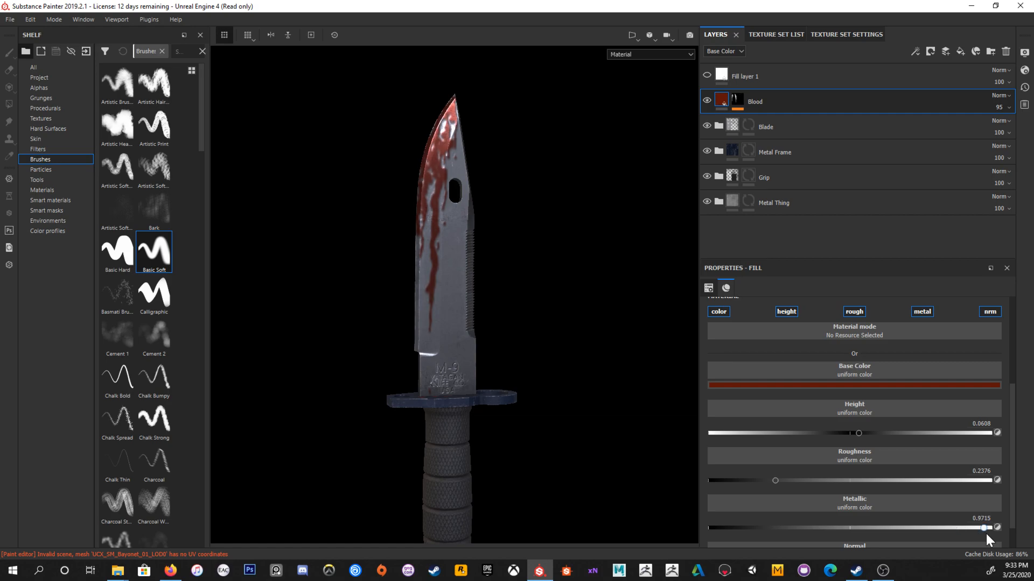
left_click_drag(984, 528, 848, 527)
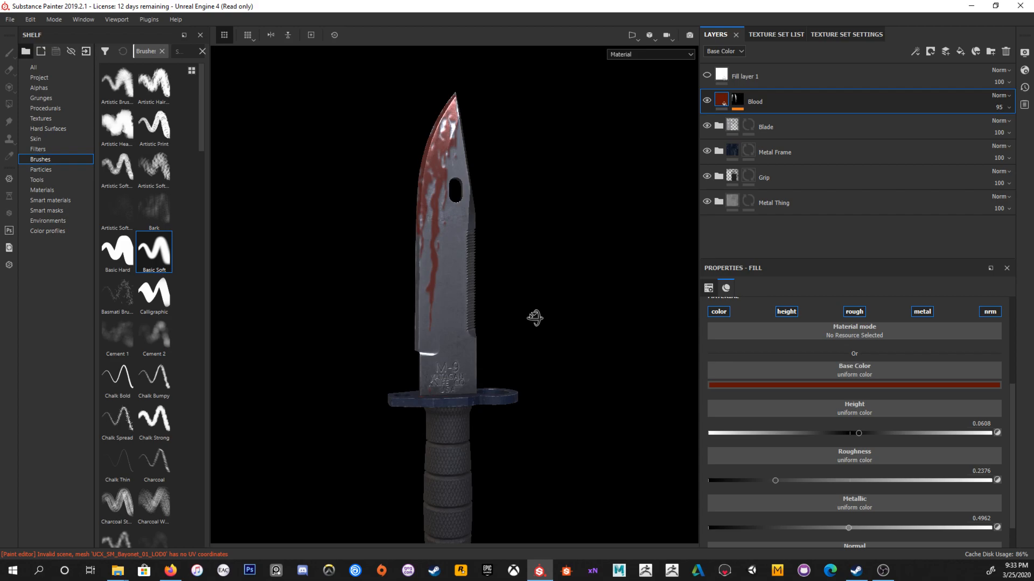
left_click_drag(535, 318, 712, 98, "alt")
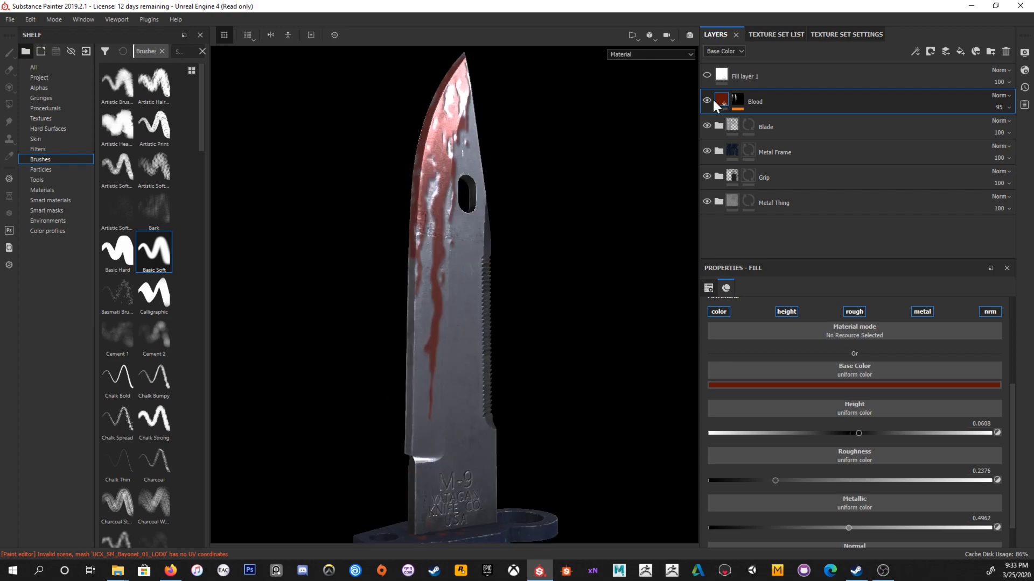
left_click_drag(587, 280, 615, 264, "alt")
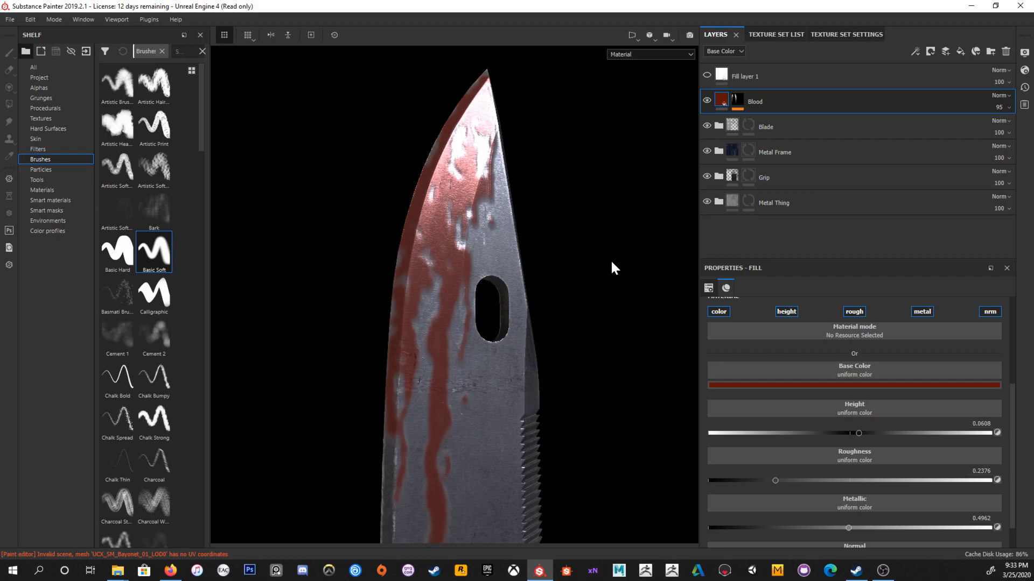
mouse_move(612, 262)
left_mouse_down("alt")
mouse_move(600, 226)
mouse_move(619, 237)
left_mouse_up("alt")
Step: Remove the Median Filter Grayscale from the Blood mask and raise the Blood layer's opacity to 100
left_click(737, 100)
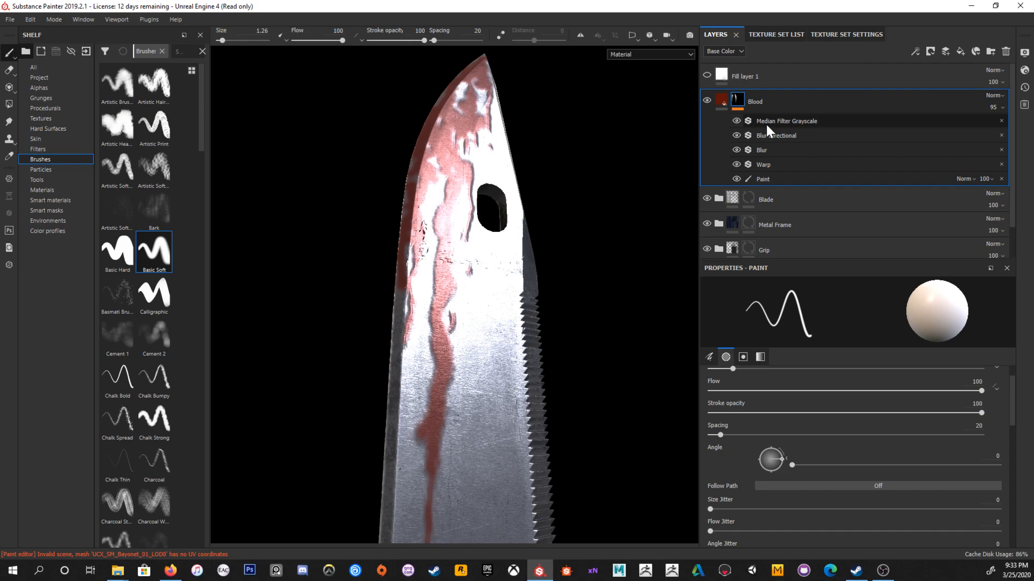
left_click(729, 104)
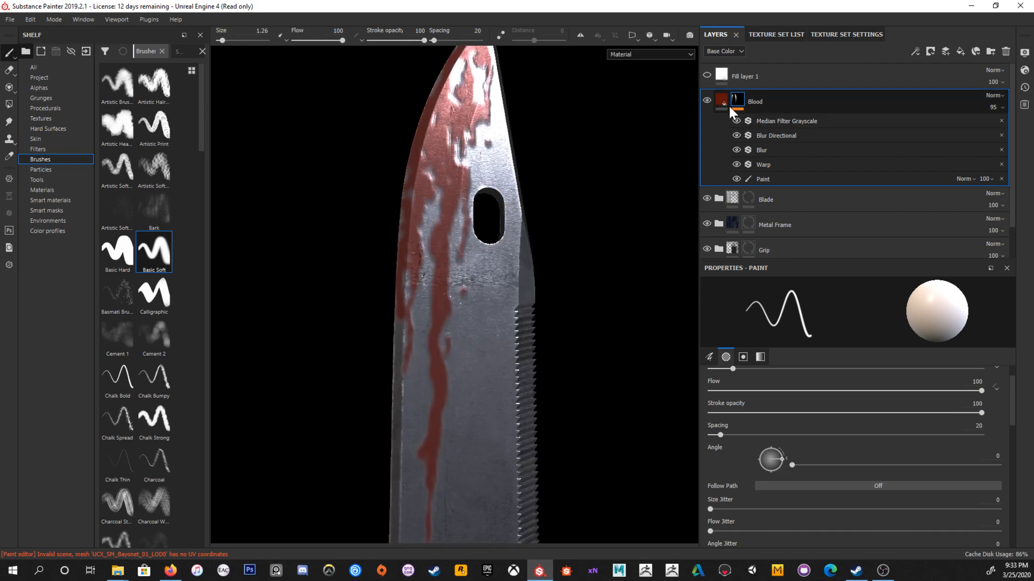
left_click(1001, 121)
left_click(1002, 108)
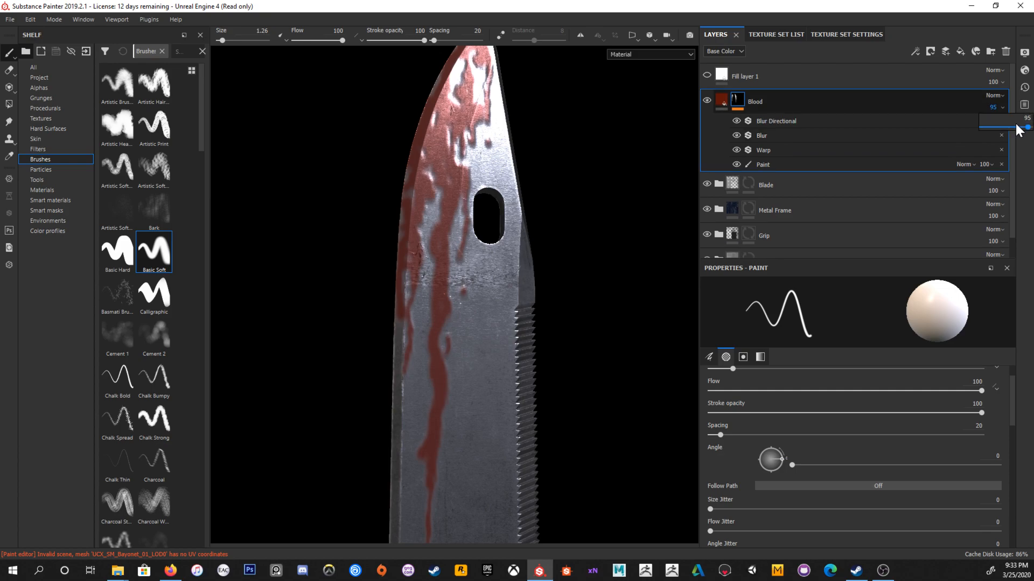
left_click_drag(1019, 129, 1030, 128)
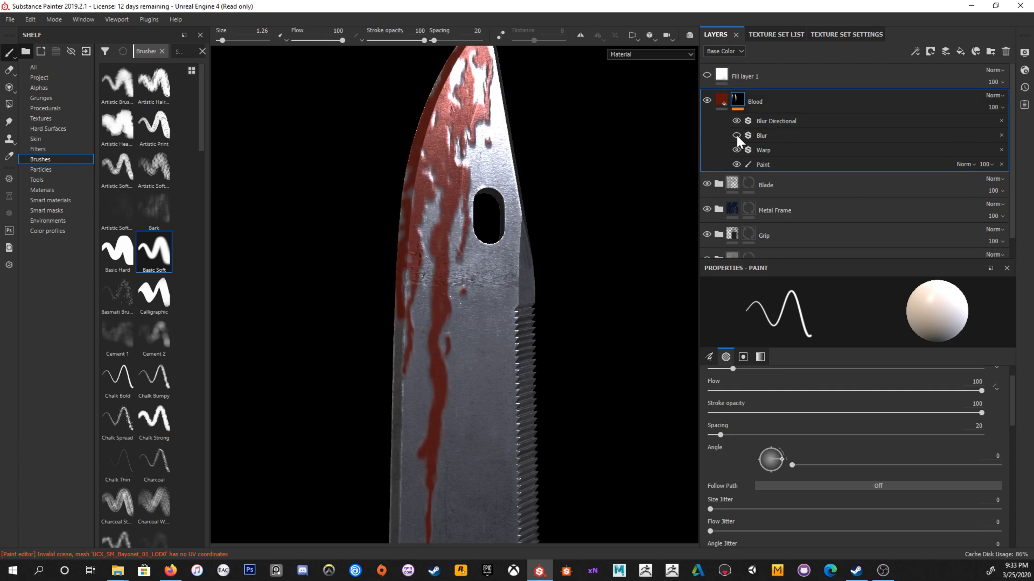
Step: Hide the Blur Directional filter in the Blood mask and examine both sides of the blade without it
left_click(737, 136)
left_click(737, 120)
right_click_drag(328, 108, 425, 187, "alt")
left_click_drag(425, 188, 539, 191, "alt")
right_click_drag(539, 192, 469, 153, "shift")
left_click_drag(517, 173, 540, 185, "alt")
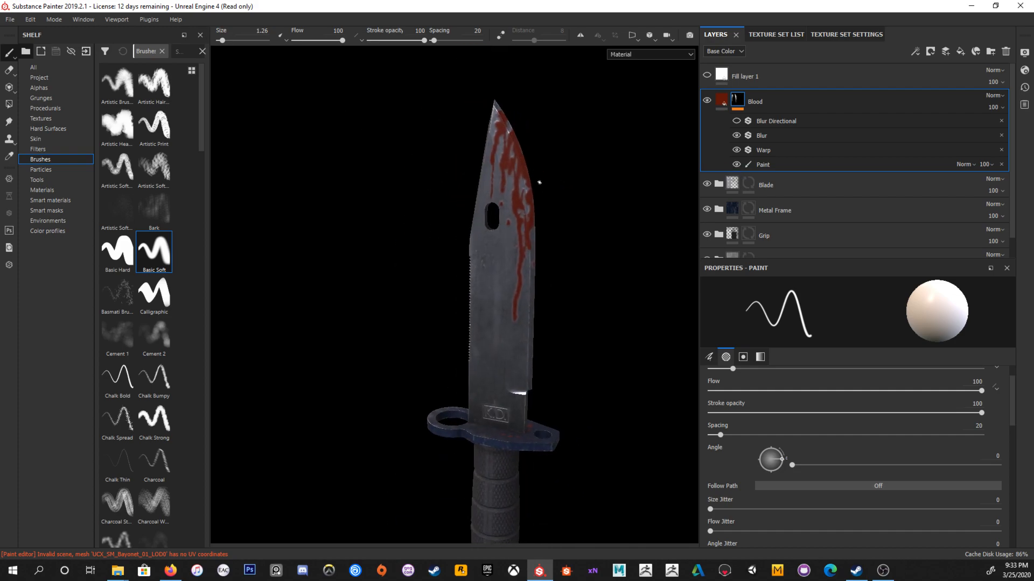
right_click_drag(540, 185, 618, 253, "alt")
left_click_drag(618, 253, 501, 226, "alt")
scroll(503, 173, "down", 3)
mouse_move(503, 172)
left_mouse_down("alt")
mouse_move(492, 162)
mouse_move(506, 167)
left_mouse_up("alt")
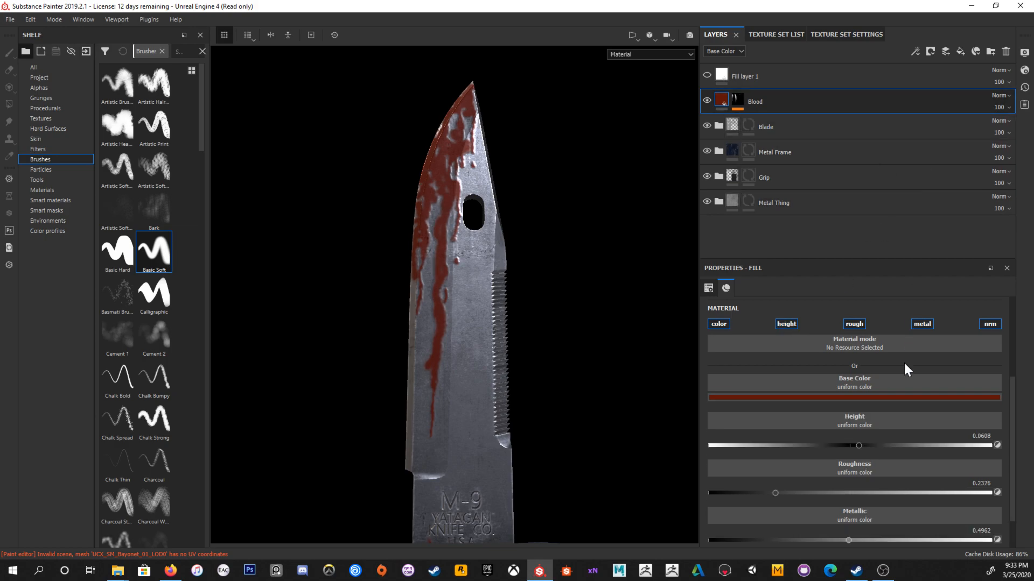
Step: Set the Blood layer's Height to 0.0228 and its Roughness to 0.135
left_click_drag(851, 446, 854, 447)
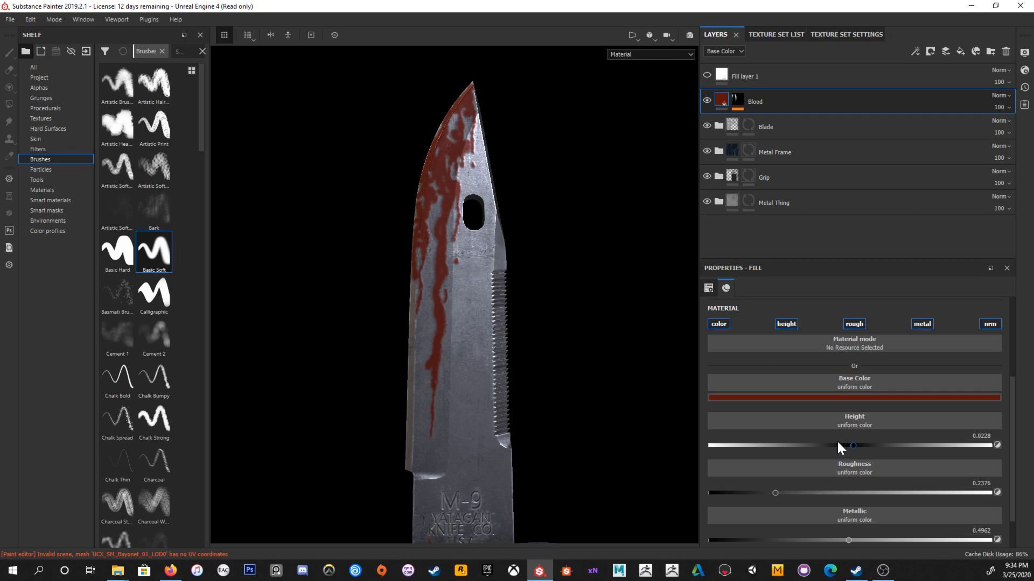
left_click_drag(793, 494, 770, 502)
right_click_drag(619, 425, 574, 392, "shift")
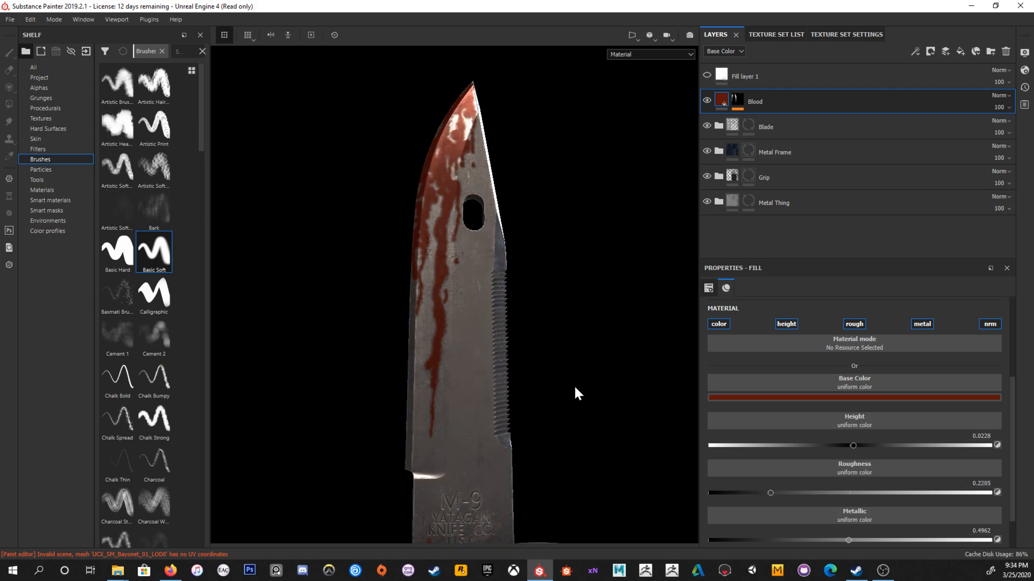
left_click_drag(777, 492, 745, 492)
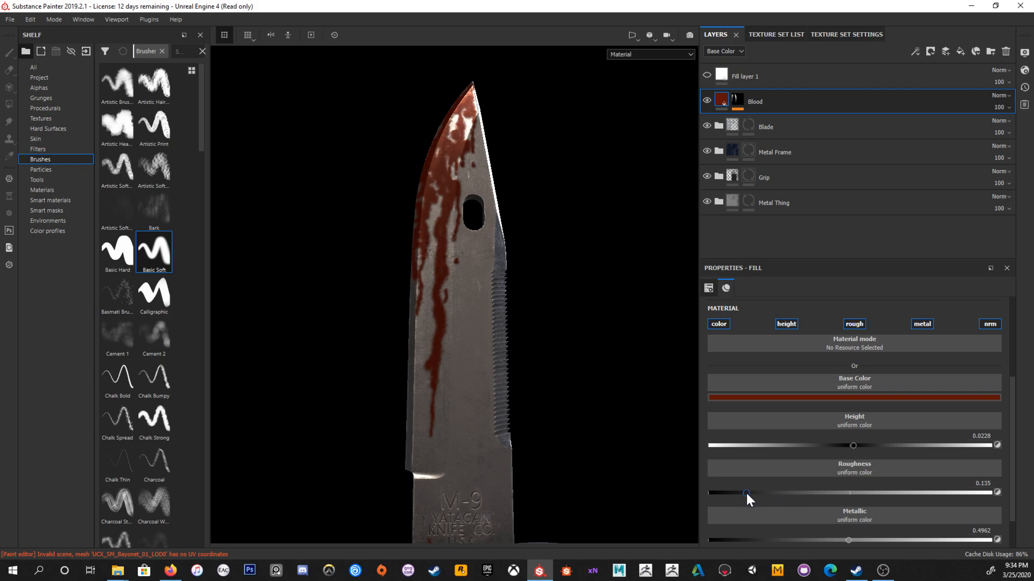
left_click_drag(562, 377, 563, 370, "alt")
right_click_drag(563, 369, 568, 329, "alt")
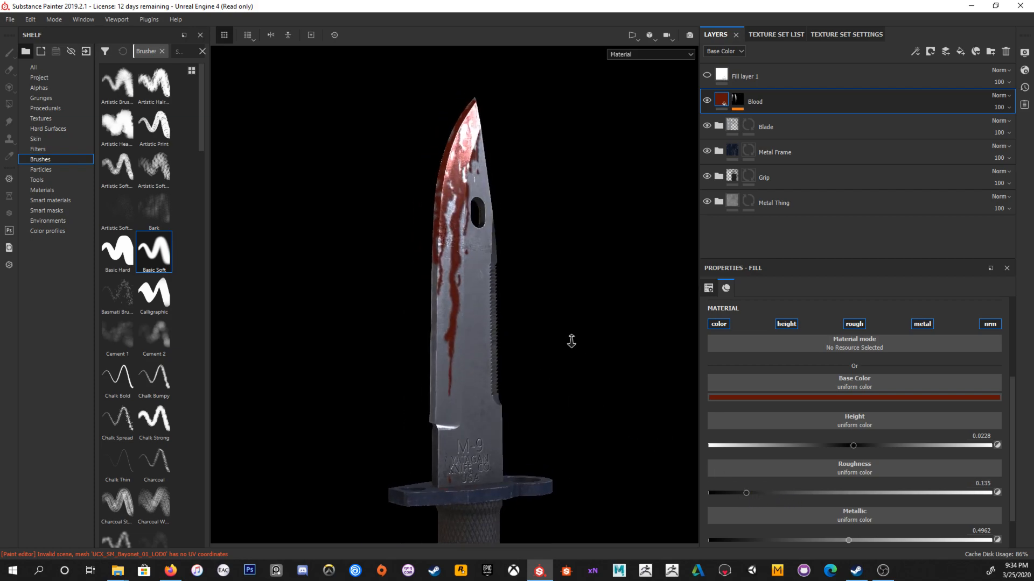
Step: Lower the Blood layer's Metallic value to 0.384 and check the reflections along the blade
left_click_drag(848, 540, 816, 540)
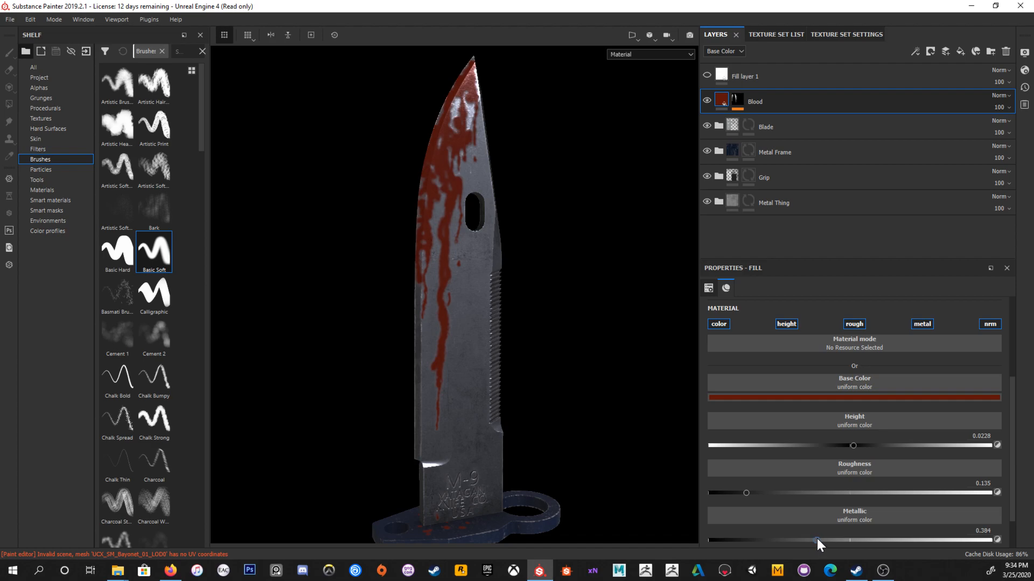
left_click_drag(617, 417, 561, 323, "alt")
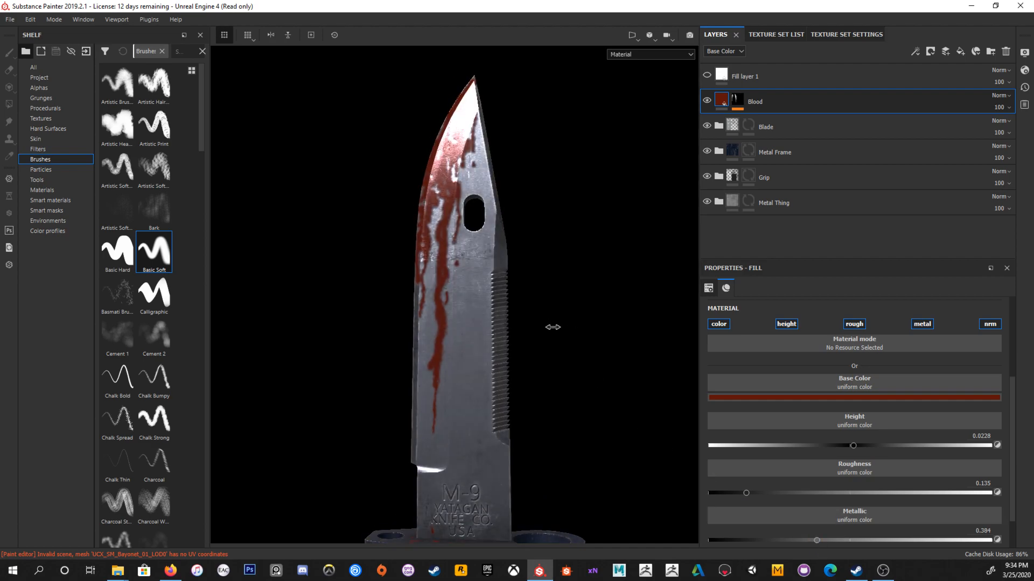
left_click_drag(596, 381, 622, 326, "alt")
Step: Delete the Blur Directional filter from the Blood mask and add a Paint effect on top of the remaining effects
left_click(738, 100)
left_click(789, 119)
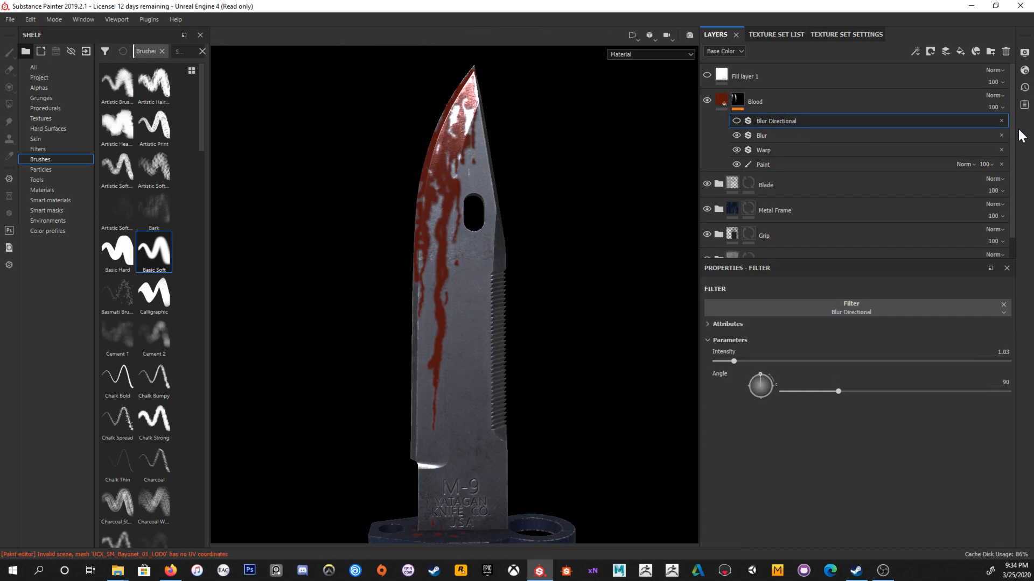
key("Delete")
left_click(790, 119)
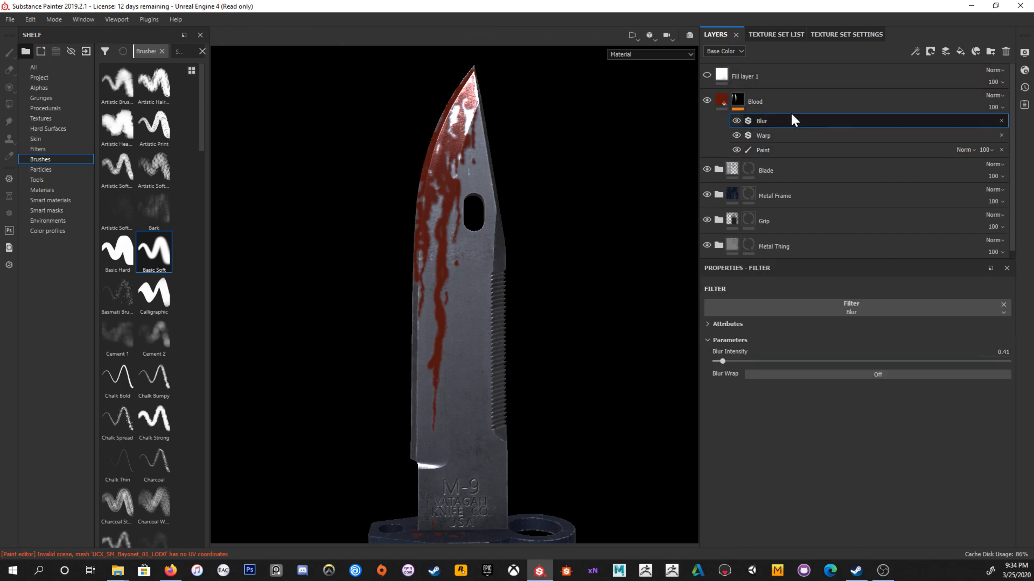
left_click(916, 53)
left_click(949, 78)
Step: Set the soft brush to size 22.86, Flow 16 and Stroke opacity 14, with black as its grayscale value
middle_click_drag(474, 331, 498, 237, "alt")
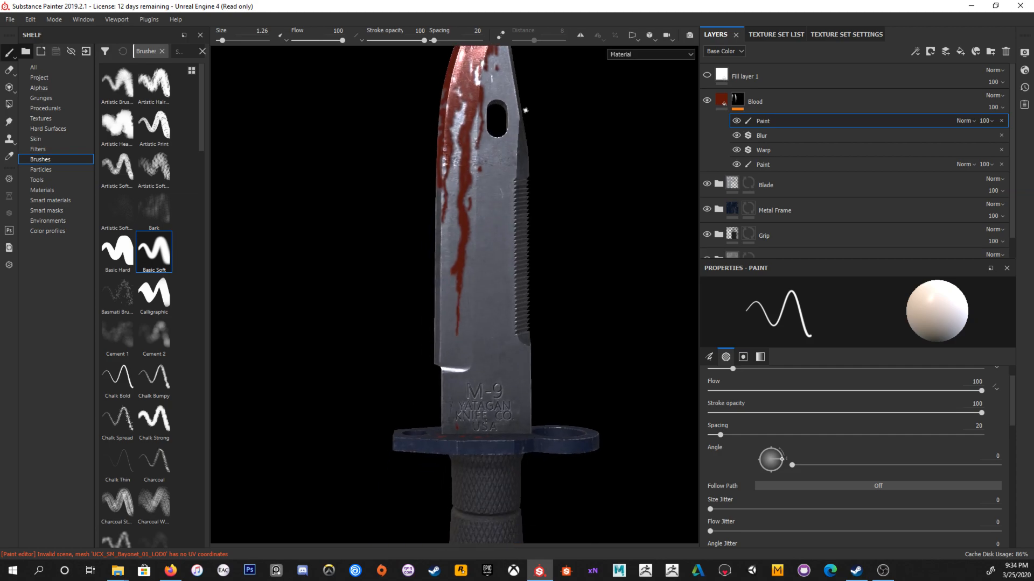
right_click_drag(497, 237, 539, 237, "ctrl")
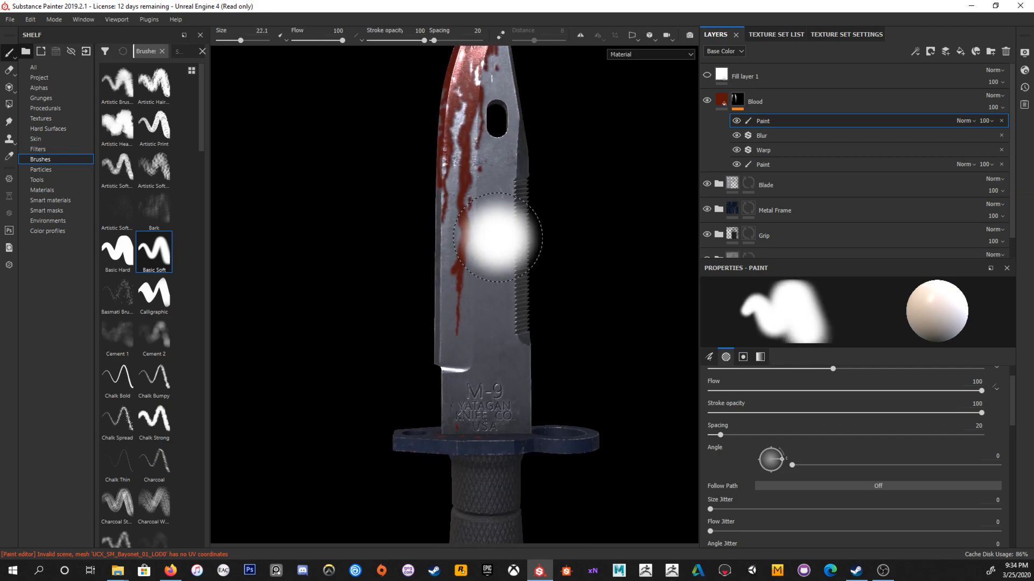
right_click(560, 325)
left_click(524, 347)
left_click(519, 369)
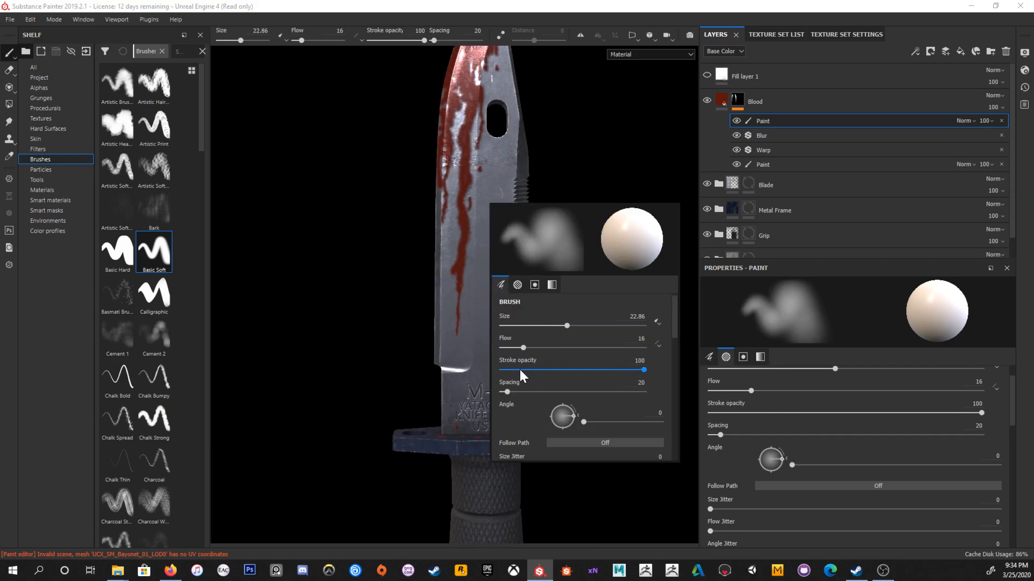
right_click(551, 409)
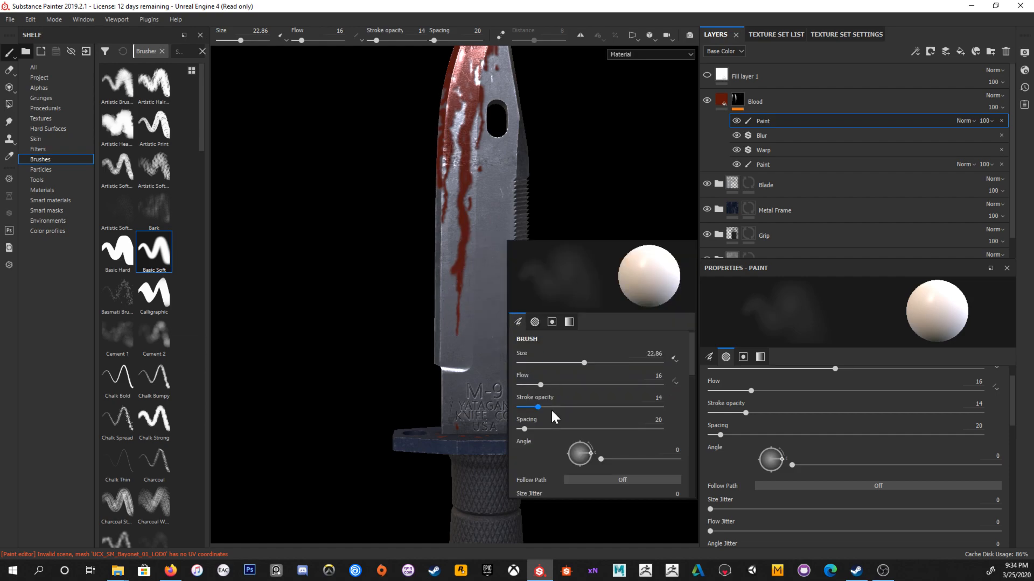
left_click(569, 322)
left_click(583, 386)
Step: Undo the trial stroke, reduce the brush size to 16.65 and softly fade the lower end of the long blood drip
mouse_move(460, 320)
left_mouse_down()
mouse_move(464, 282)
mouse_move(464, 324)
left_mouse_up()
middle_click_drag(509, 277, 507, 322, "alt")
key("ctrl+z")
key("bracketleft")
key("bracketleft")
key("bracketleft")
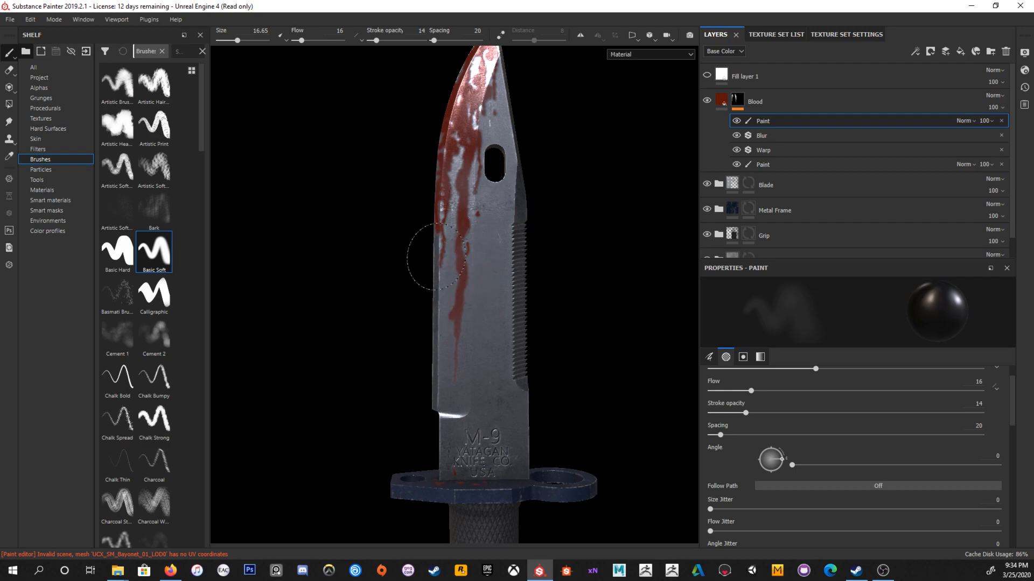
Step: Fade the lower end of the blood drip on the blade's KDI-stamped side and check the fading on both sides
left_click_drag(422, 215, 599, 270, "alt")
left_click_drag(556, 315, 568, 300, "alt+shift")
right_click_drag(567, 300, 559, 291, "shift")
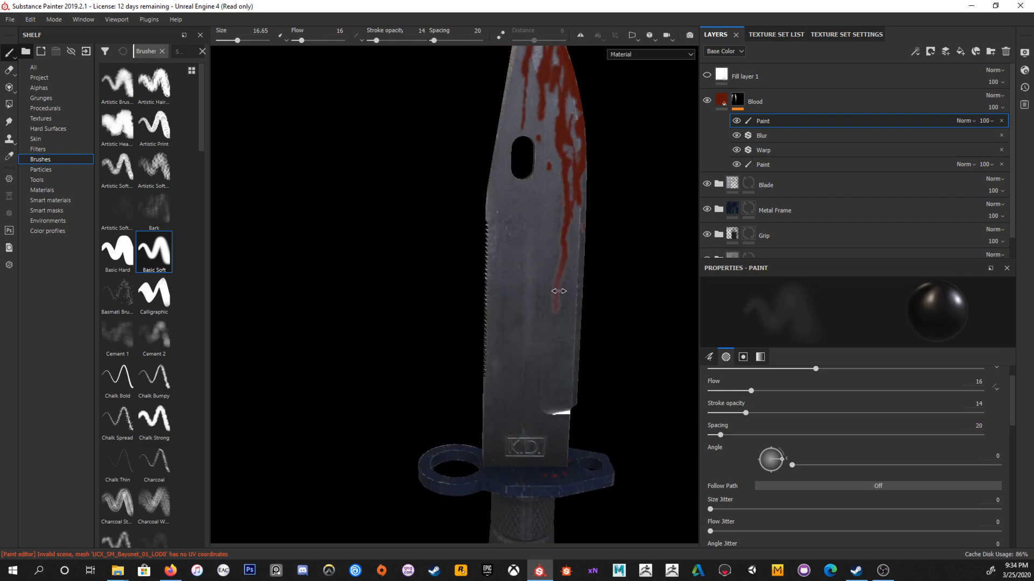
mouse_move(611, 210)
left_mouse_down("alt")
mouse_move(578, 194)
mouse_move(590, 197)
left_mouse_up("alt")
left_click_drag(457, 270, 643, 263, "alt")
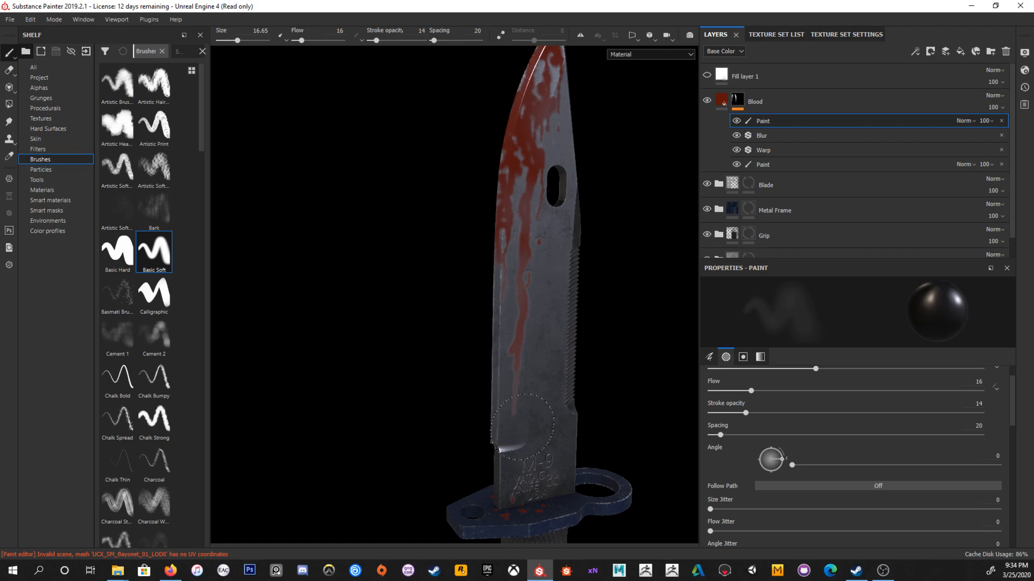
left_click_drag(584, 301, 477, 182, "alt")
left_click_drag(605, 210, 529, 194, "alt")
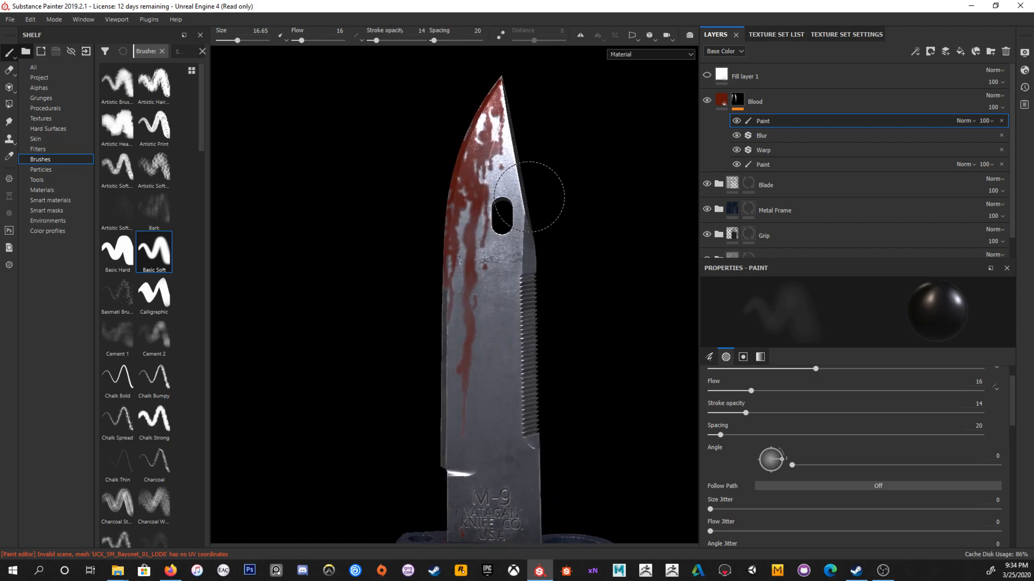
mouse_move(544, 202)
left_mouse_down("alt")
mouse_move(606, 176)
mouse_move(547, 166)
mouse_move(533, 144)
left_mouse_up("alt")
Step: Compare the blade with and without the top Paint effect of the Blood mask under different lighting and view angles
left_click(737, 121)
left_click(736, 121)
scroll(533, 158, "up", 2)
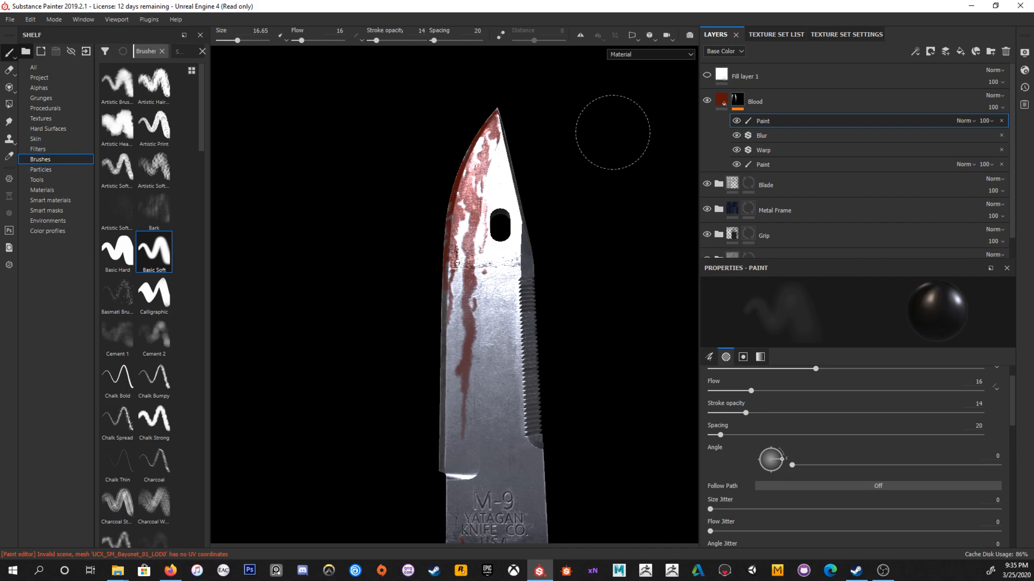
mouse_move(584, 150)
left_mouse_down("alt")
mouse_move(573, 221)
mouse_move(557, 235)
mouse_move(560, 262)
mouse_move(544, 247)
left_mouse_up("alt")
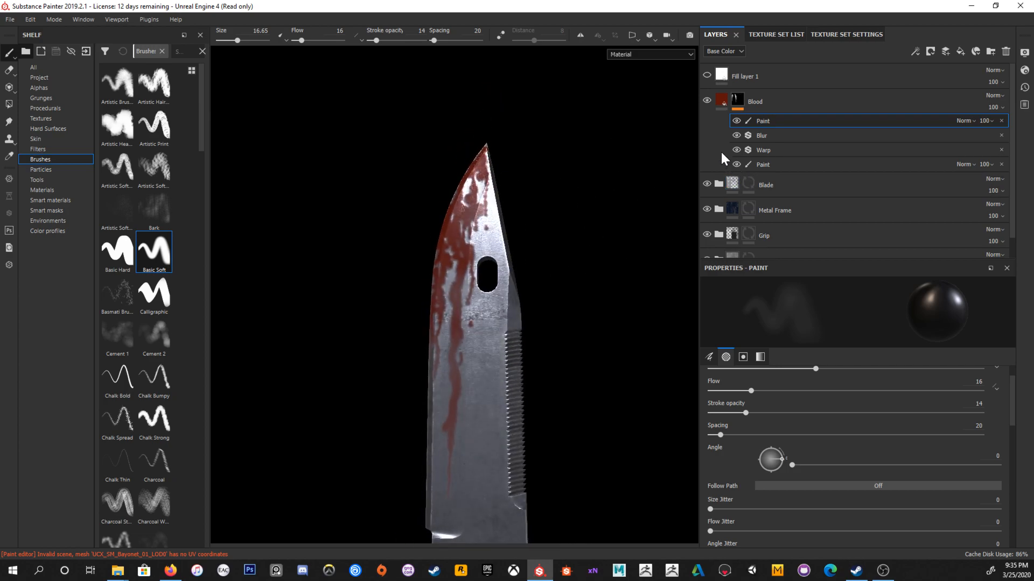
left_click(737, 121)
left_click(736, 121)
left_click_drag(515, 237, 530, 244, "alt")
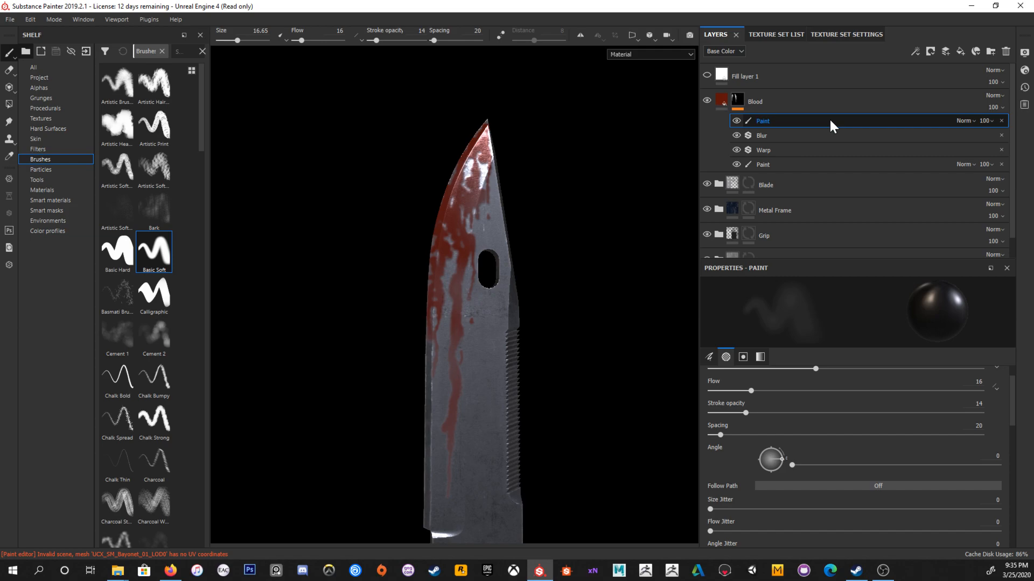
Step: Select the Blood mask, reduce the brush size to 5.21 and examine the blood around the blade's tip under different angles
left_click(744, 99)
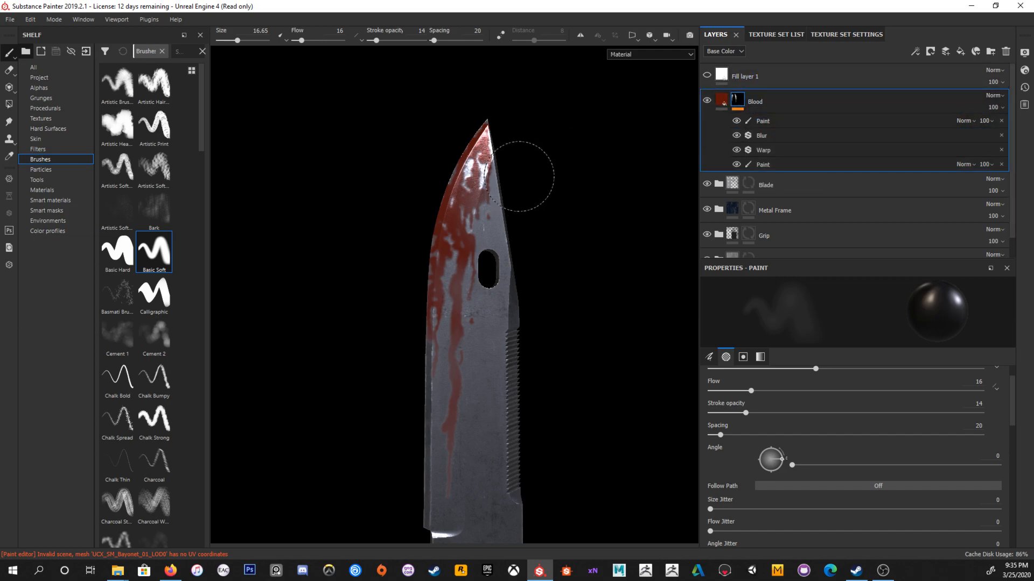
mouse_move(462, 122)
right_mouse_down("alt")
mouse_move(552, 371)
mouse_move(521, 289)
mouse_move(460, 265)
right_mouse_up("alt")
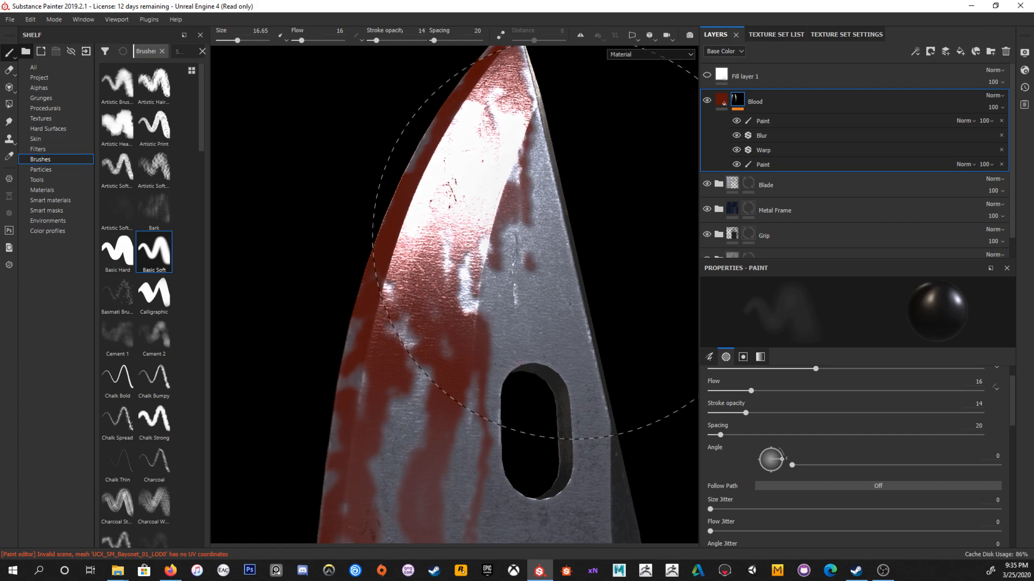
right_click_drag(507, 261, 508, 257, "ctrl")
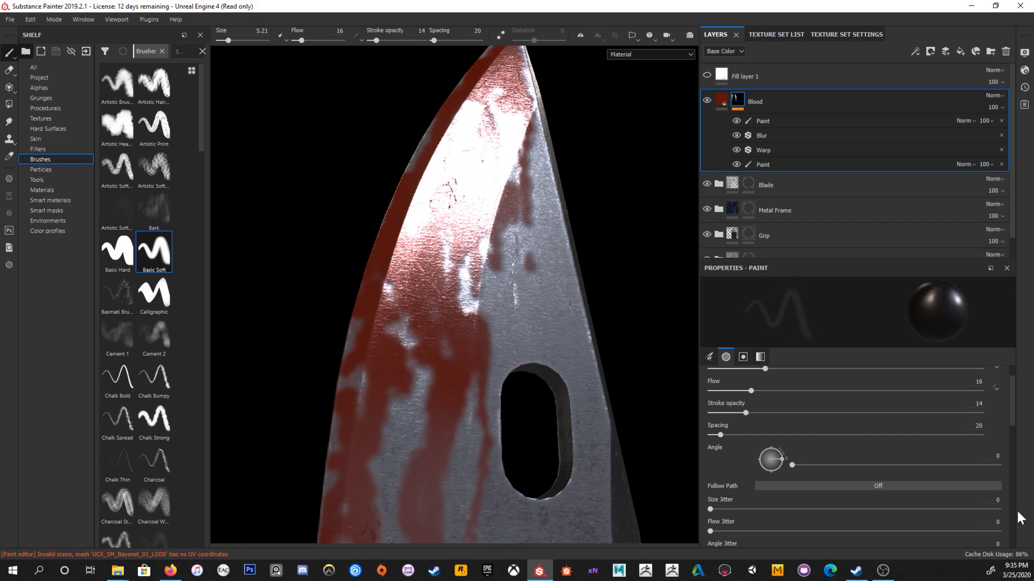
left_click_drag(447, 245, 400, 246, "alt")
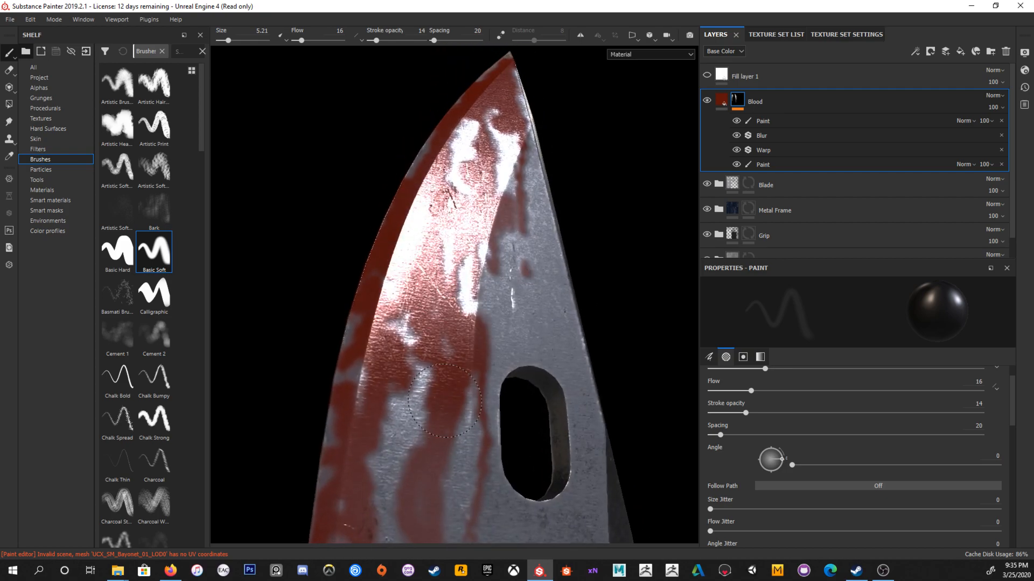
mouse_move(385, 283)
left_mouse_down("alt")
mouse_move(418, 273)
mouse_move(397, 254)
mouse_move(395, 231)
mouse_move(433, 237)
mouse_move(434, 252)
left_mouse_up("alt")
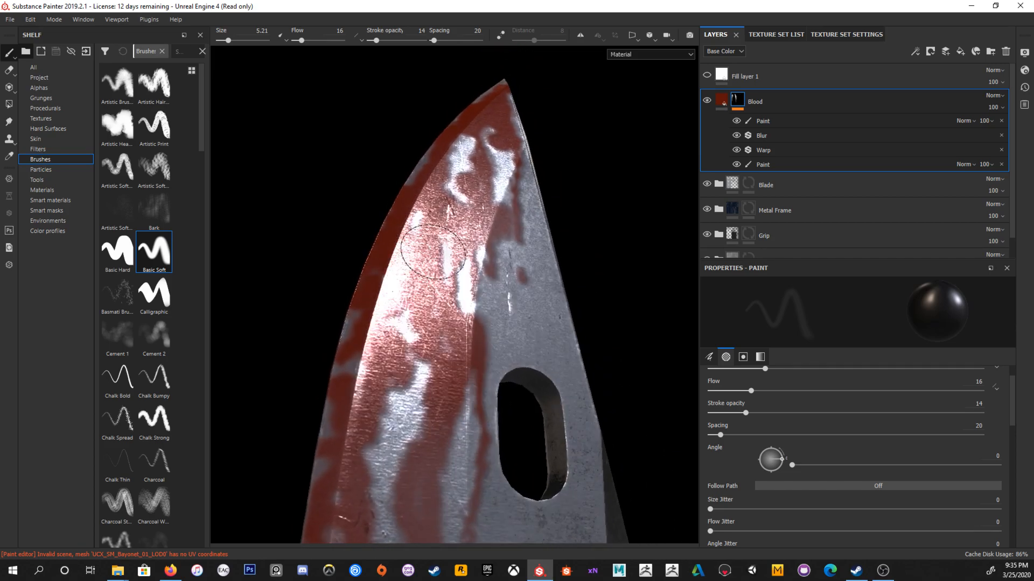
left_click_drag(493, 291, 460, 247, "alt")
mouse_move(434, 338)
left_mouse_down("alt")
mouse_move(515, 303)
mouse_move(469, 280)
left_mouse_up("alt")
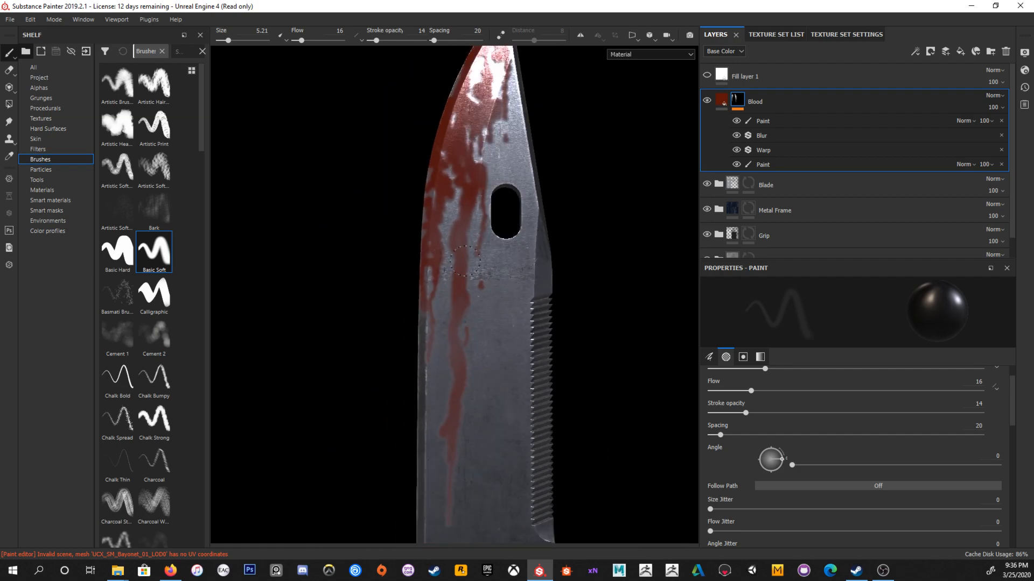
left_click_drag(466, 520, 505, 468, "alt")
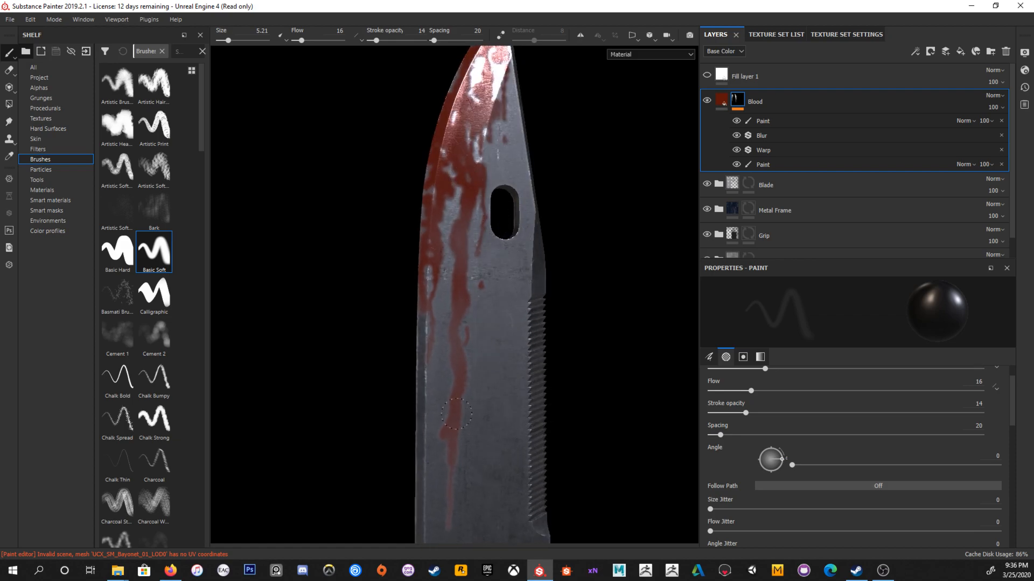
left_click_drag(564, 432, 498, 324, "alt")
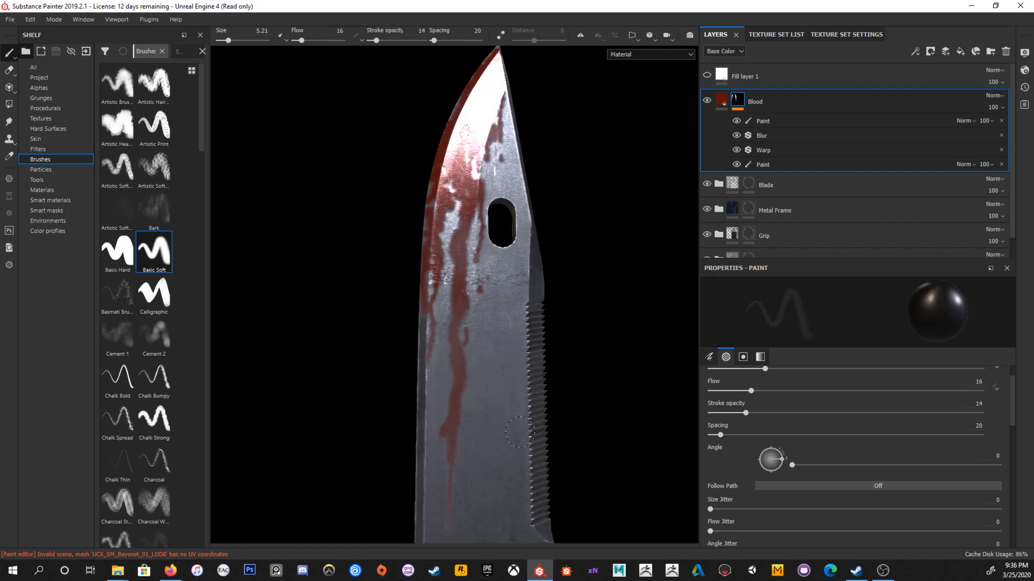
Step: Inspect the faded lower end of the long blood drip up close and review the whole blade down to the guard
middle_click_drag(523, 430, 554, 242, "alt")
right_click_drag(554, 242, 603, 212, "alt")
left_click_drag(564, 402, 521, 384, "alt")
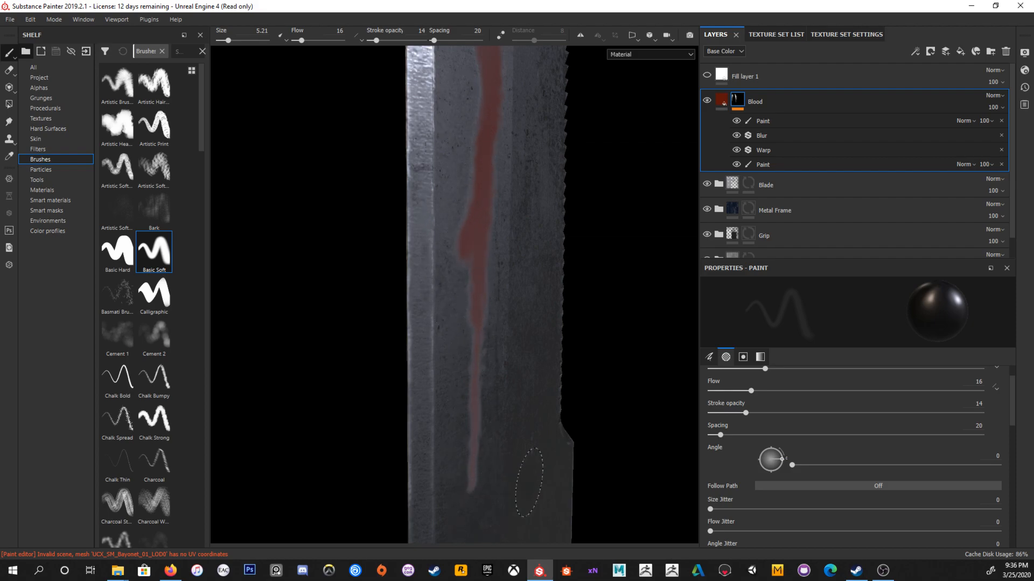
right_click_drag(520, 487, 460, 334, "alt")
middle_click_drag(460, 335, 512, 385, "alt")
right_click_drag(512, 386, 512, 263, "alt")
middle_click_drag(512, 263, 510, 200, "alt")
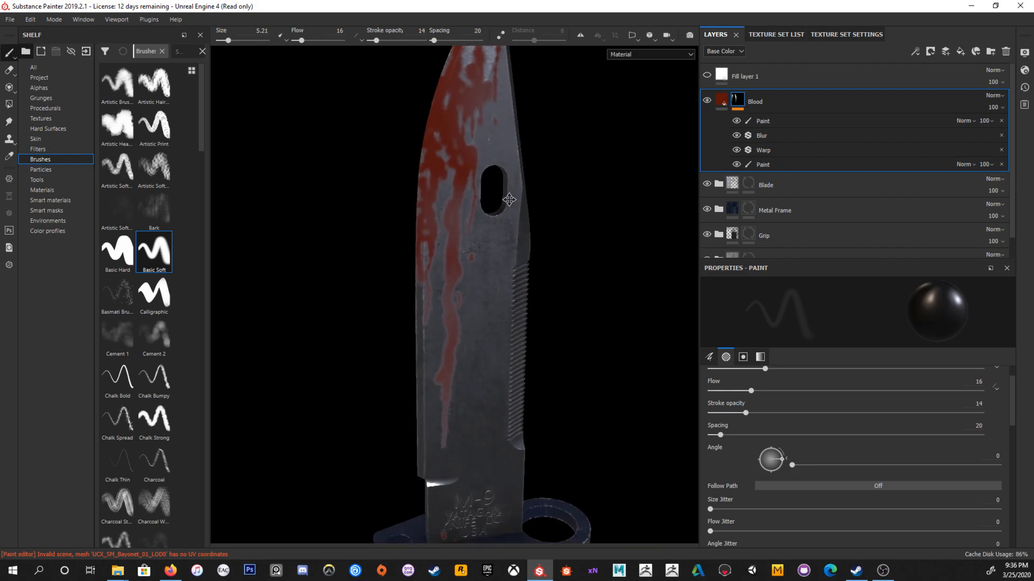
scroll(537, 234, "down", 1)
left_click_drag(537, 240, 574, 246, "alt")
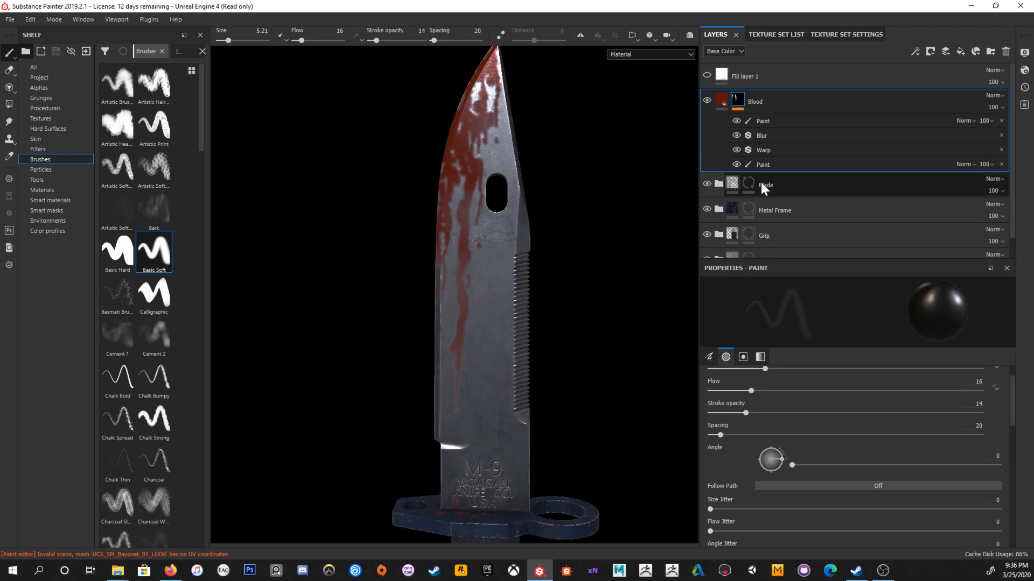
Step: Delete all paint and filter effects from the Blood layer's mask
left_click(1001, 121)
left_click(1002, 120)
left_click(1007, 122)
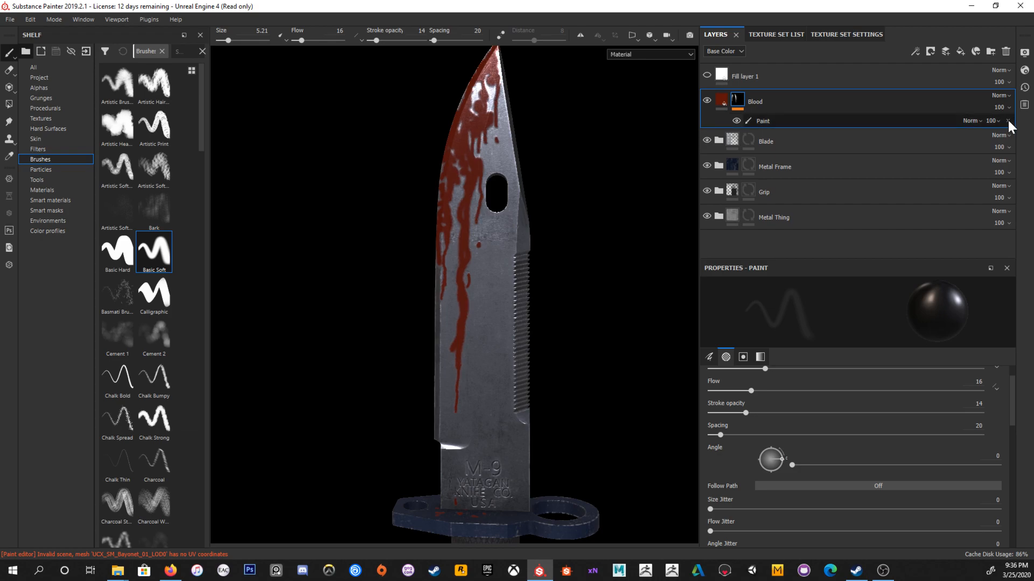
left_click(1007, 121)
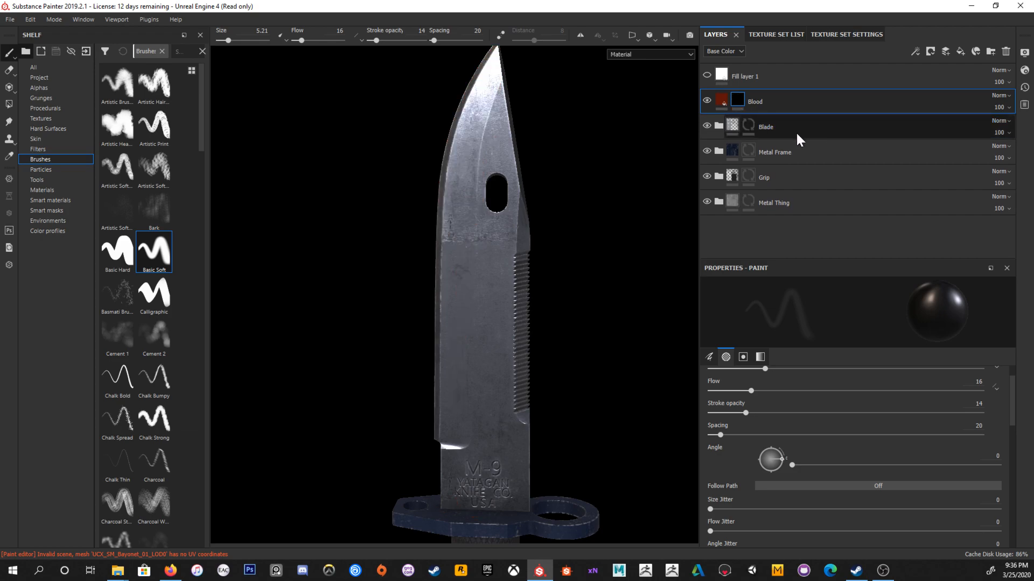
Step: Add a fill effect to the Blood mask, search the grayscale resources for "splat" and assign the Stain Splat texture
left_click(914, 52)
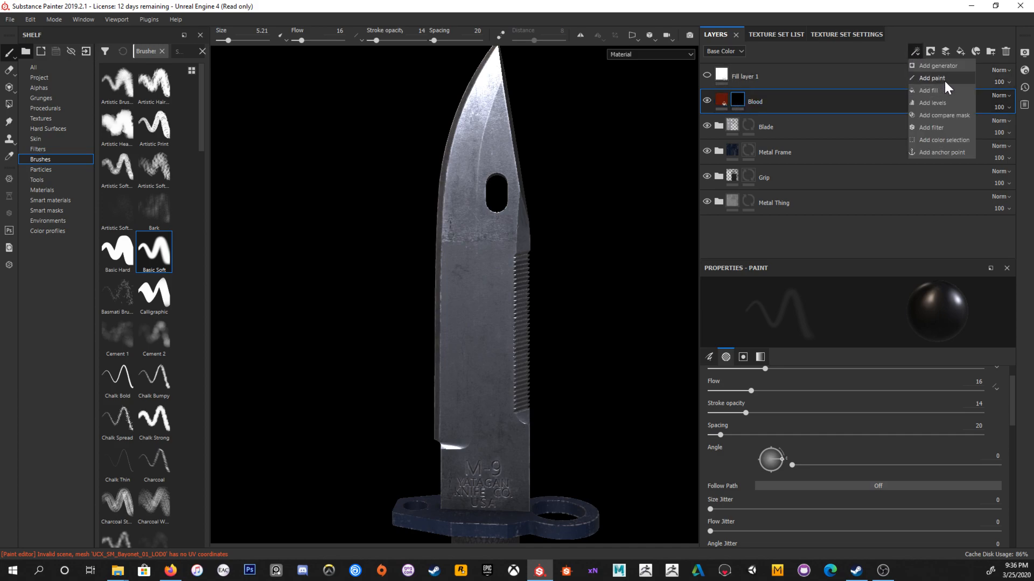
left_click(944, 81)
left_click(854, 329)
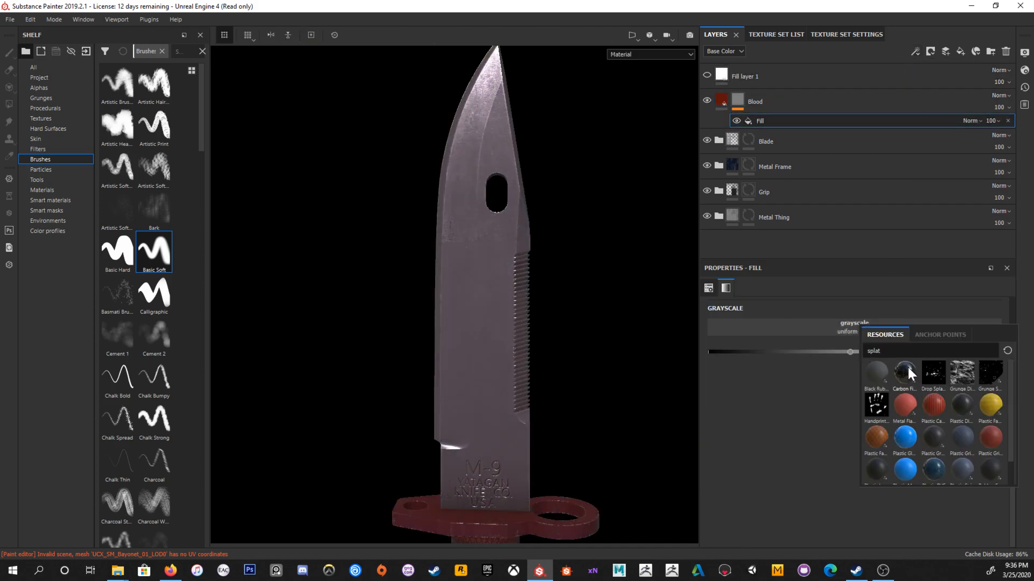
scroll(951, 404, "down", 1)
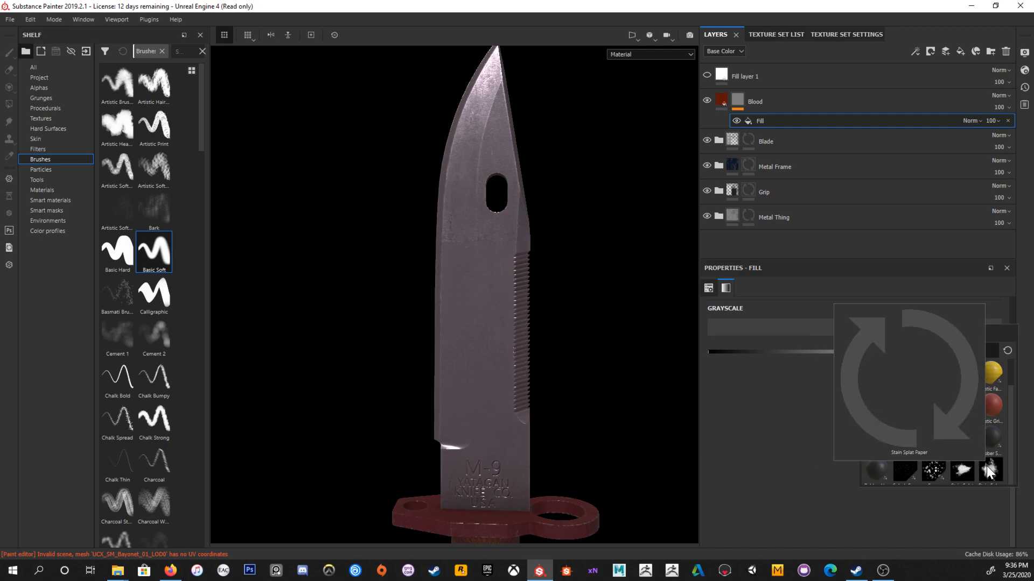
left_click(964, 468)
left_click_drag(499, 284, 582, 311, "alt")
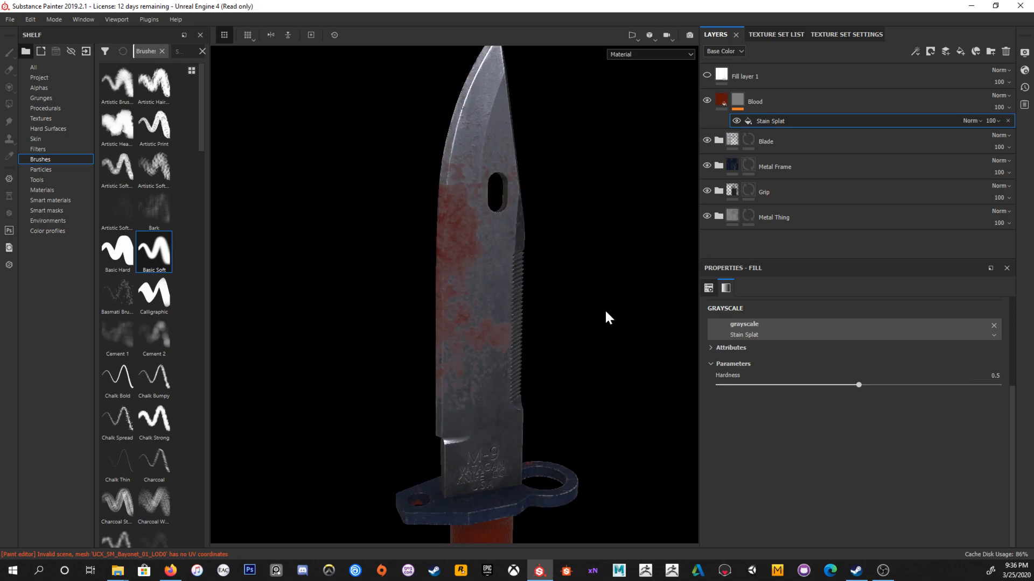
left_click_drag(578, 230, 576, 231, "alt+shift")
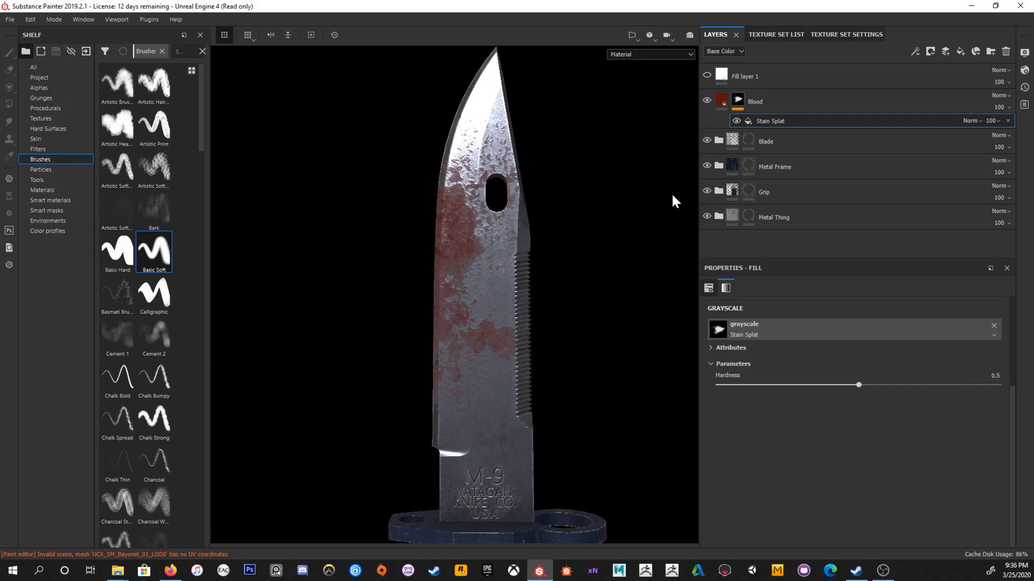
Step: Set the Stain Splat's parameter Hardness to 0.74 and switch its fill to Tri-planar projection
left_click_drag(859, 385, 920, 392)
mouse_move(598, 307)
left_mouse_down("alt")
mouse_move(652, 310)
mouse_move(676, 292)
mouse_move(667, 291)
mouse_move(649, 314)
mouse_move(775, 323)
mouse_move(640, 302)
mouse_move(608, 310)
left_mouse_up("alt")
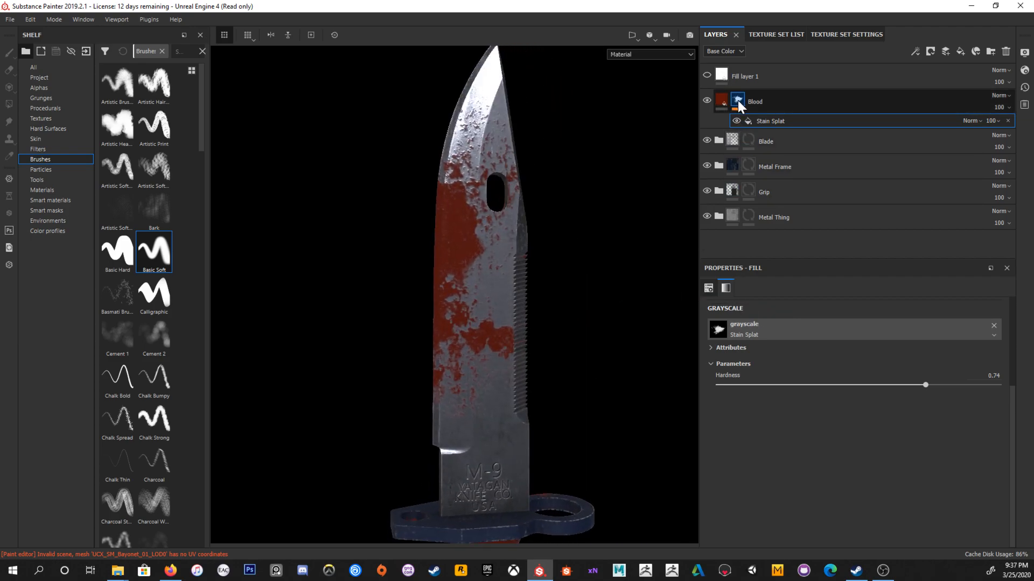
scroll(802, 351, "up", 3)
scroll(813, 334, "up", 2)
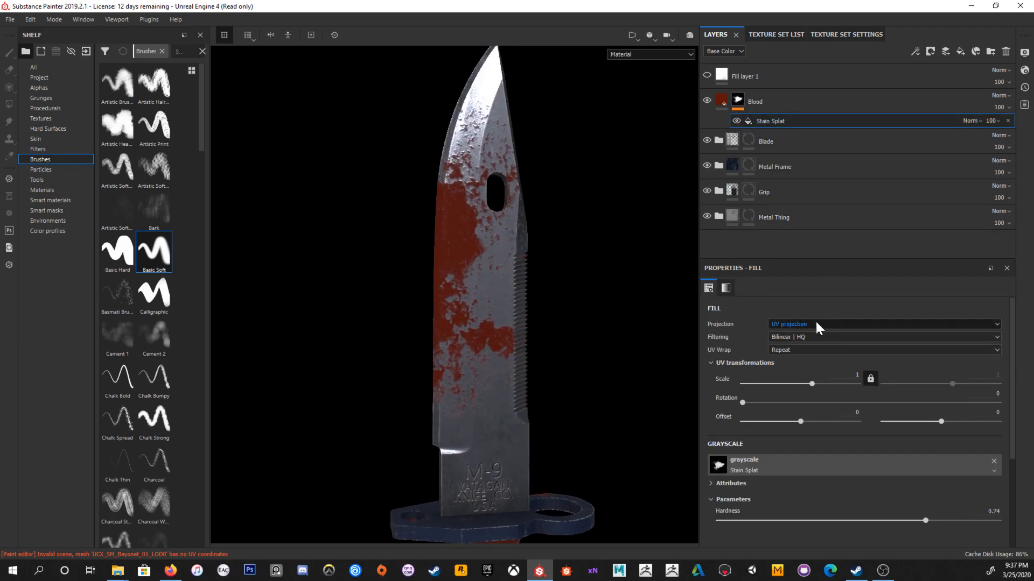
left_click(814, 320)
left_click(816, 338)
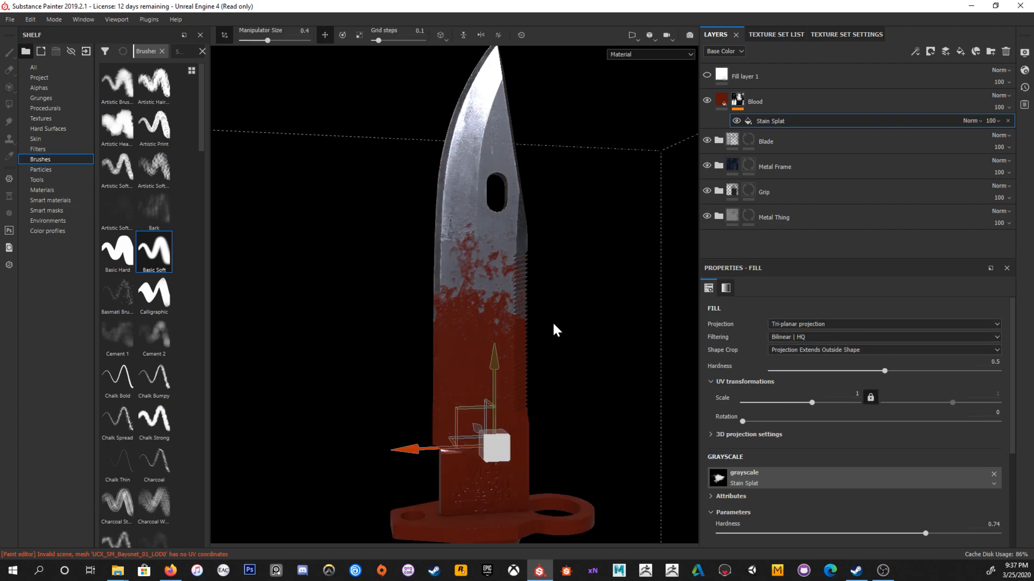
Step: Move the tri-planar projection up and sideways so the blood splat covers the upper blade just below the tip
left_click_drag(500, 331, 445, 184)
right_click_drag(561, 275, 459, 148, "alt")
left_click_drag(520, 178, 527, 234, "alt")
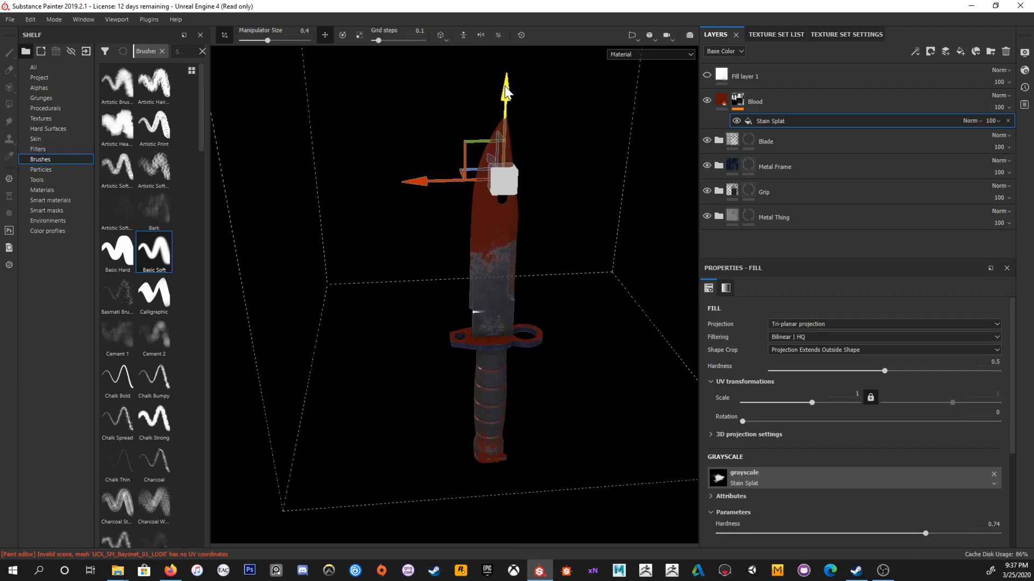
left_click_drag(516, 156, 298, 206)
left_click_drag(384, 61, 477, 146)
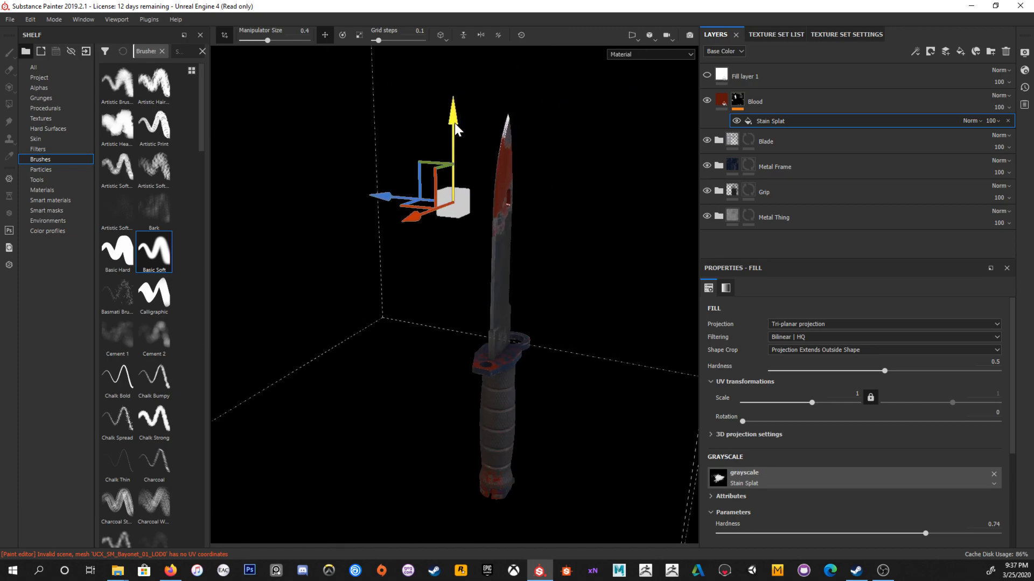
left_click_drag(461, 111, 470, 171, "alt")
middle_click_drag(474, 216, 467, 291, "alt")
right_click_drag(467, 290, 501, 272, "alt")
left_click_drag(500, 271, 491, 233, "alt")
right_click_drag(492, 233, 556, 309, "alt")
left_click_drag(556, 309, 563, 207, "alt")
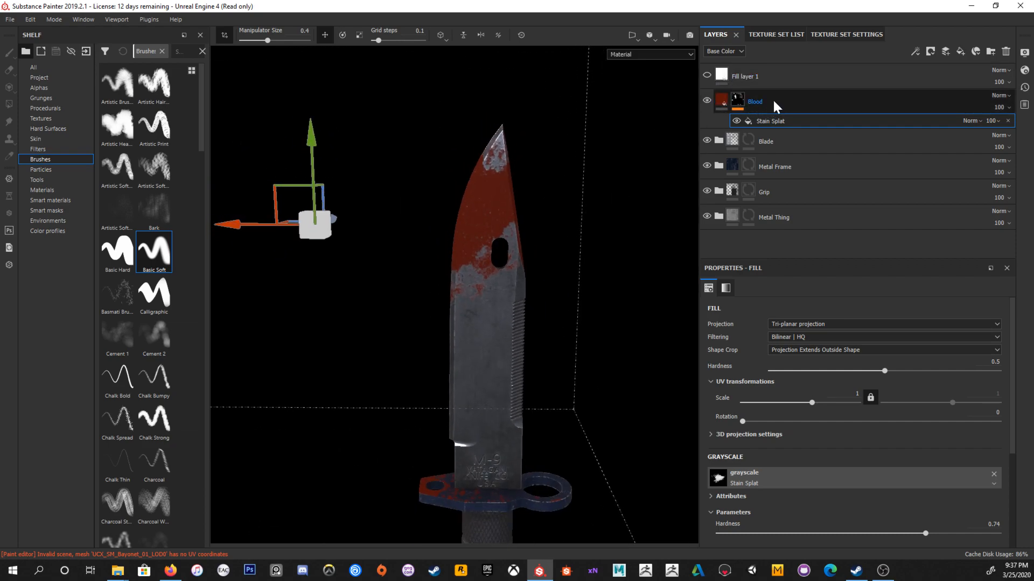
left_click_drag(636, 178, 526, 199, "alt")
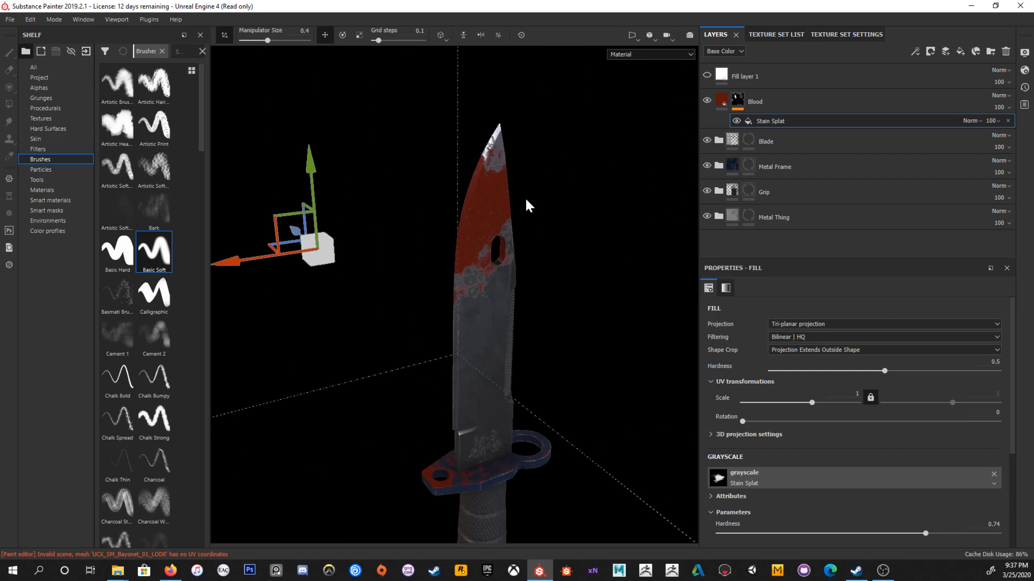
Step: Duplicate the Blood layer and select the Stain Splat fill of the copy
left_click(782, 107)
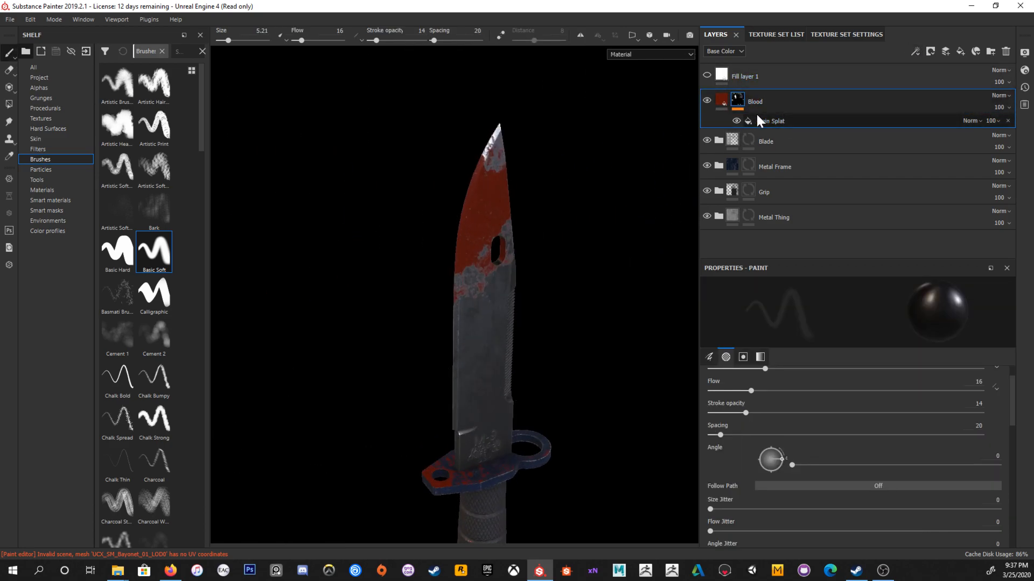
key("ctrl+d")
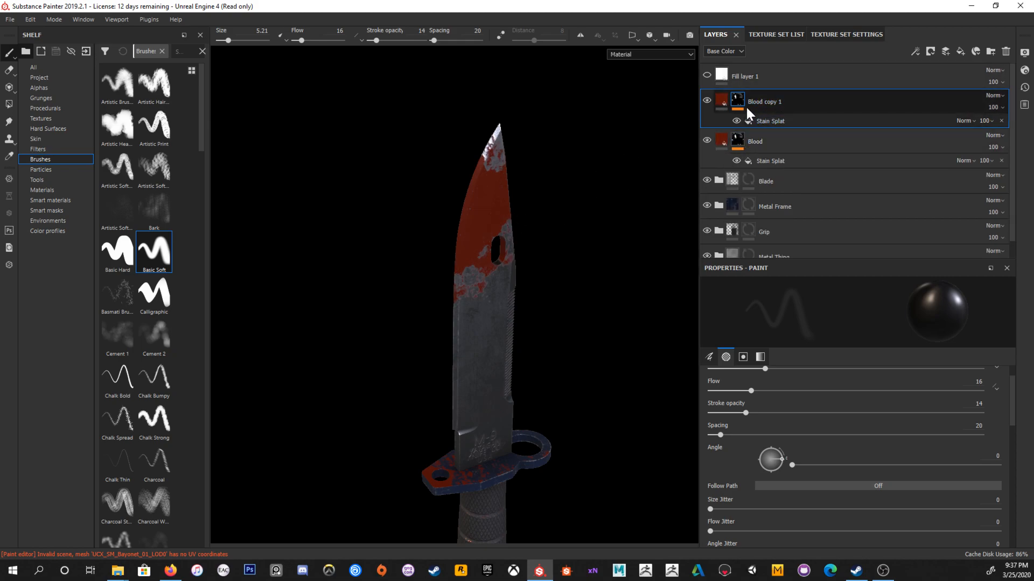
left_click(769, 121)
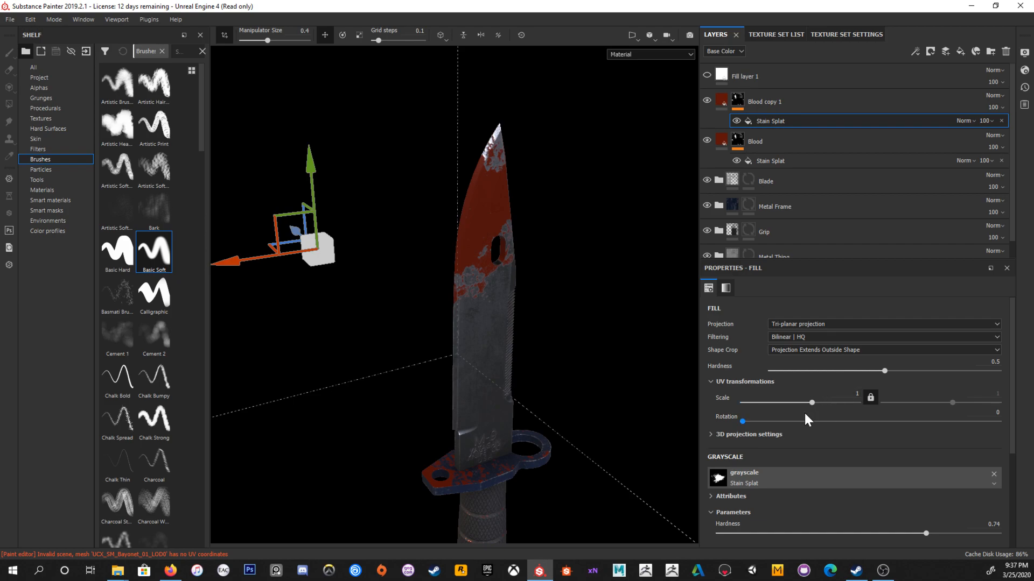
left_click_drag(466, 266, 566, 264, "alt")
mouse_move(651, 325)
left_mouse_down()
mouse_move(634, 314)
mouse_move(653, 325)
left_mouse_up()
left_click_drag(625, 269, 517, 266, "alt")
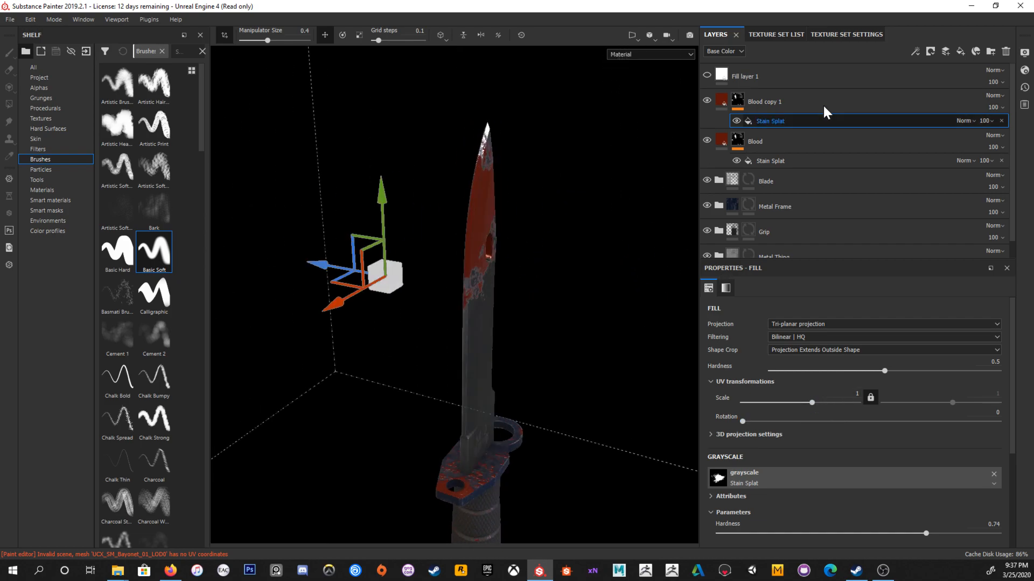
Step: Add a Mirror filter to the mask of Blood copy 1 above its Stain Splat fill and check the blade's other side
left_click(915, 51)
left_click(939, 127)
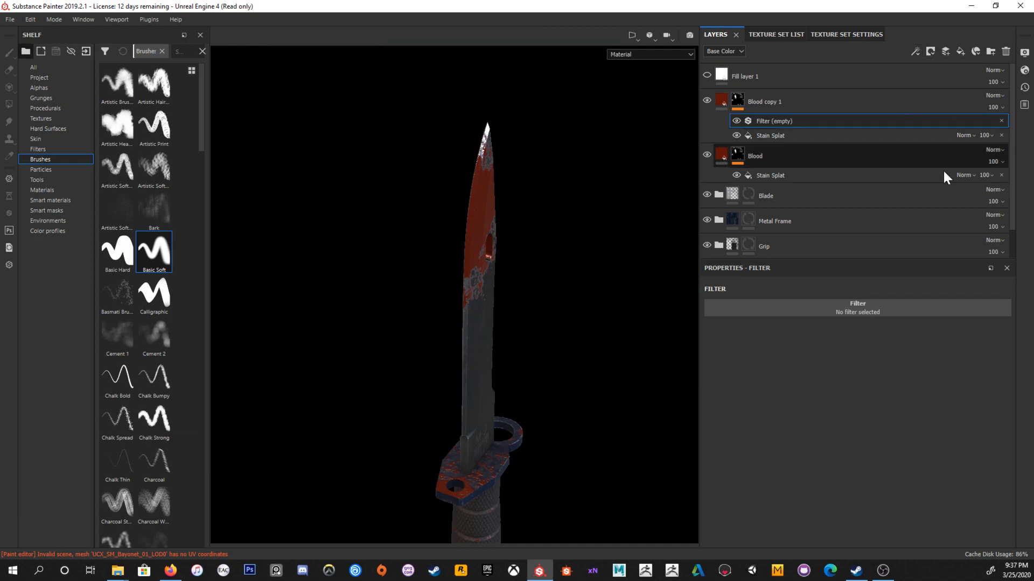
left_click(895, 315)
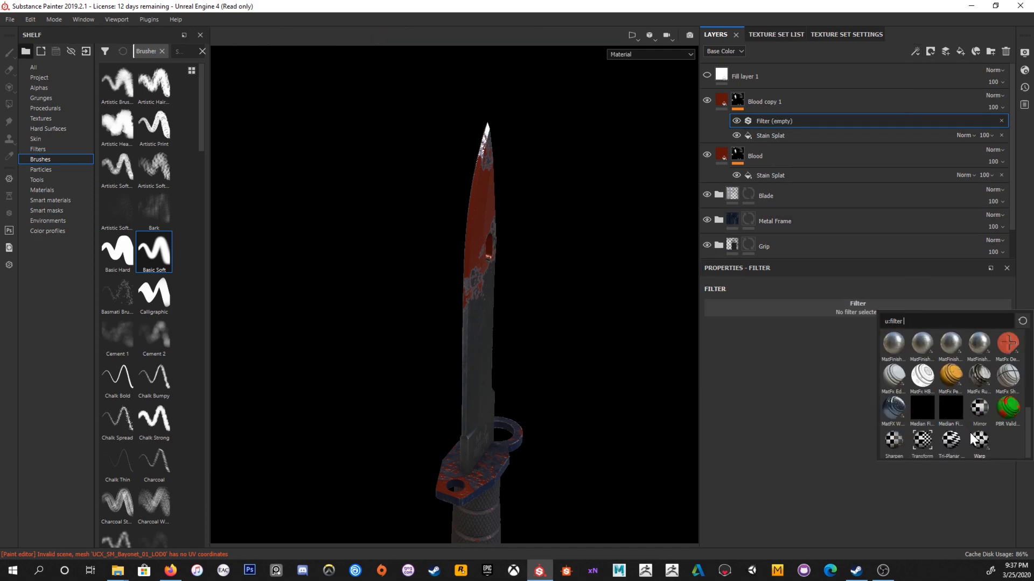
left_click(980, 416)
left_click_drag(539, 285, 572, 287, "alt")
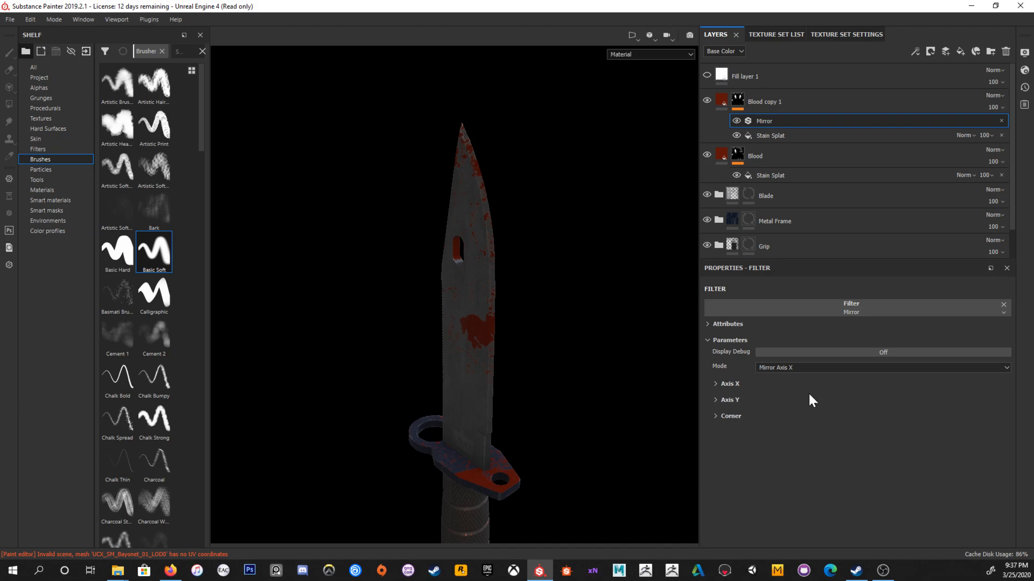
Step: Expand the Mirror filter's Axis X, Axis Y and Corner settings and try Invert Axis Y, switching it back off
left_click(733, 384)
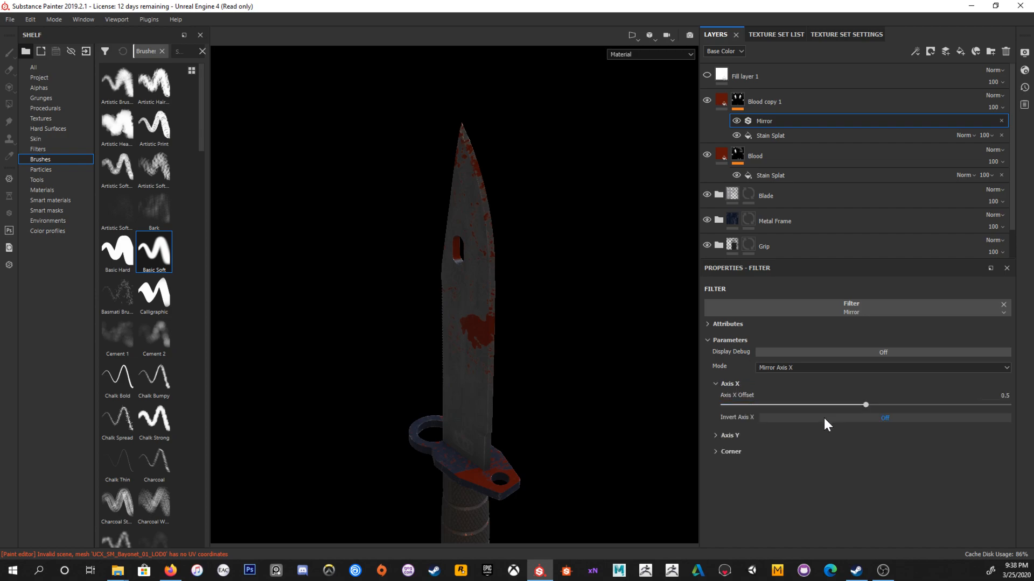
left_click(821, 436)
left_click(803, 468)
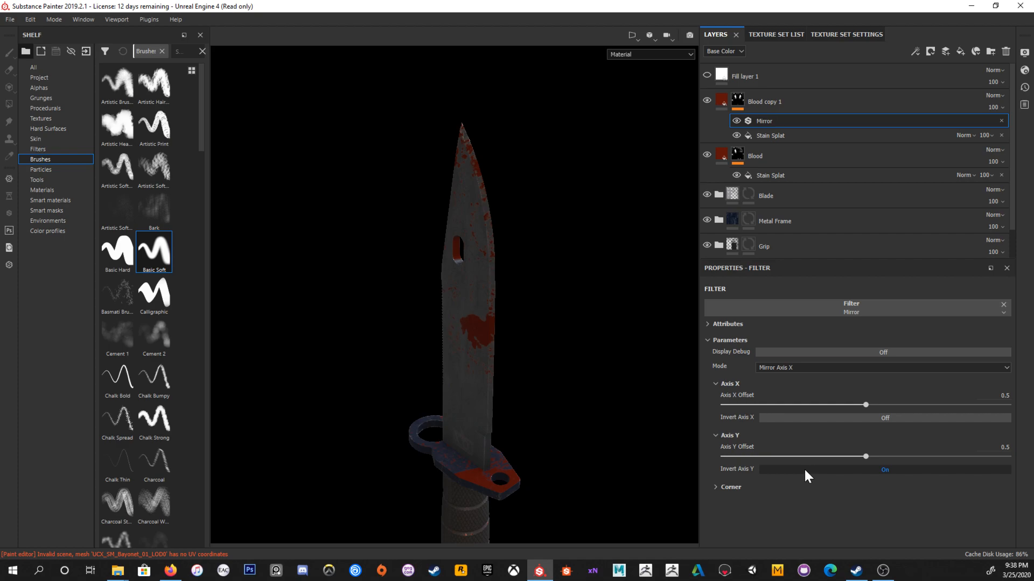
left_click(735, 488)
left_click(842, 470)
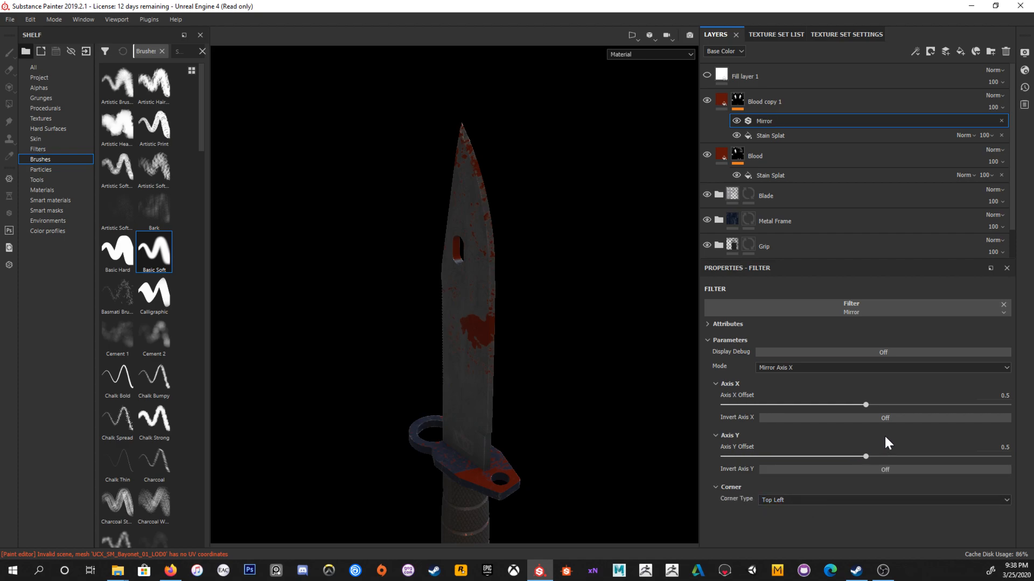
Step: Try the Mirror filter in Mirror Axis Y mode with different axis offsets and check the blade's other side
left_click(845, 369)
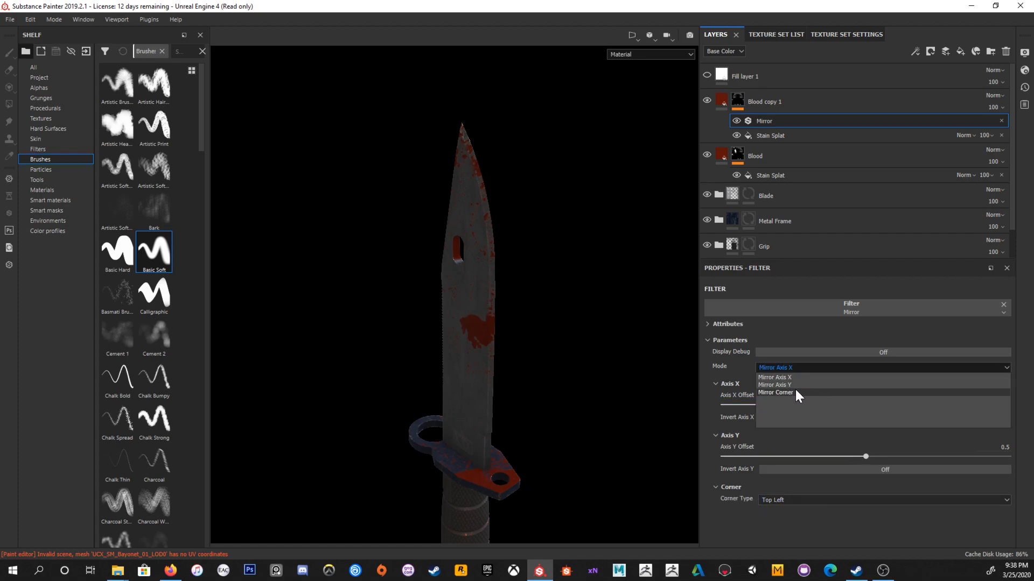
left_click(798, 384)
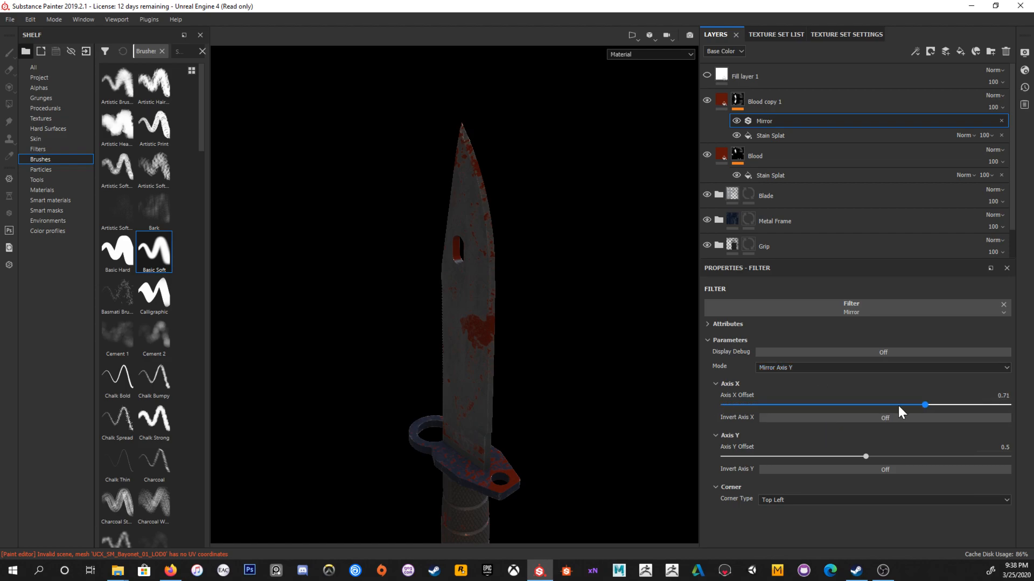
mouse_move(851, 455)
left_mouse_down()
mouse_move(842, 458)
mouse_move(865, 470)
left_mouse_up()
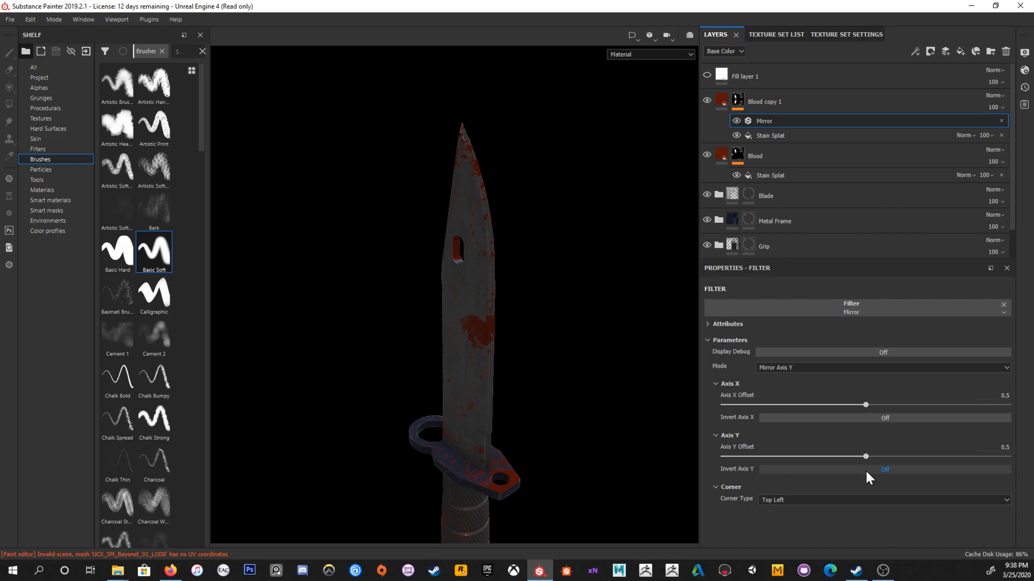
left_click_drag(619, 366, 438, 328, "alt")
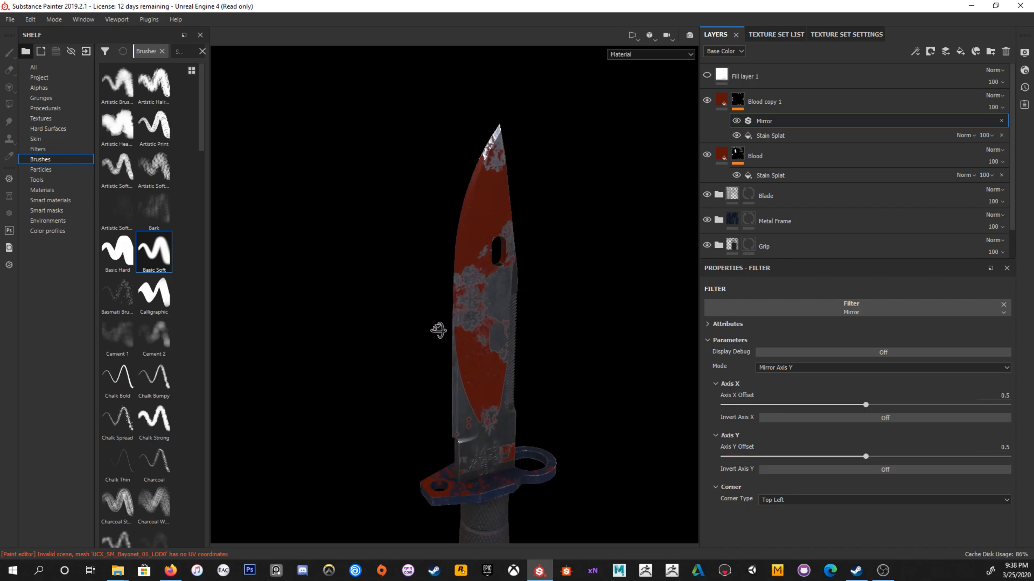
Step: Compare the blade with Blood copy 1 hidden and shown, and remove the Mirror filter from its mask
left_click(707, 101)
left_click(910, 108)
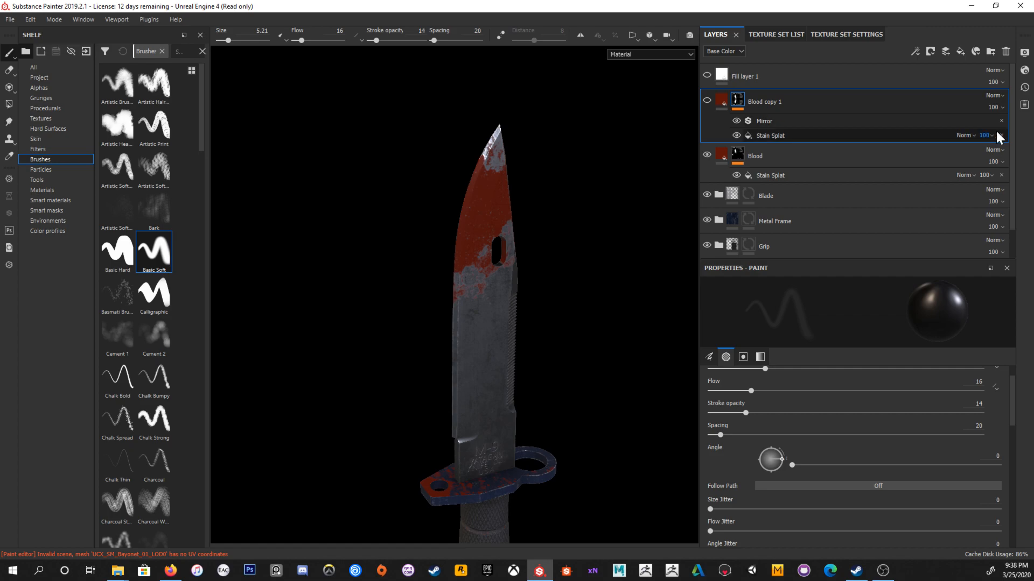
left_click(707, 100)
left_click(1001, 120)
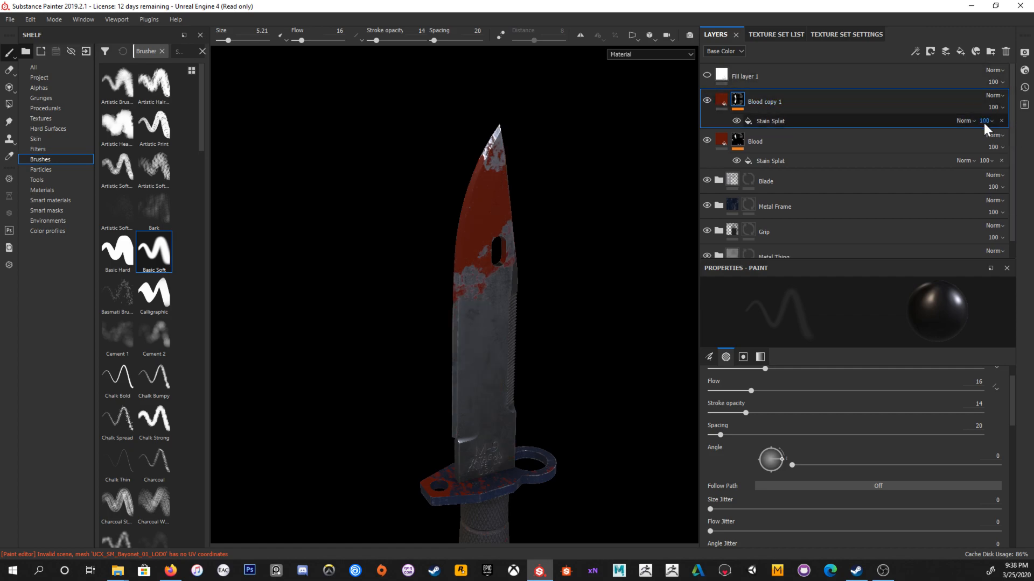
Step: Move the tri-planar projection of Blood copy 1's Stain Splat fill so its blood splat covers the blade's other side
left_click(784, 121)
left_click_drag(593, 178, 553, 192, "alt")
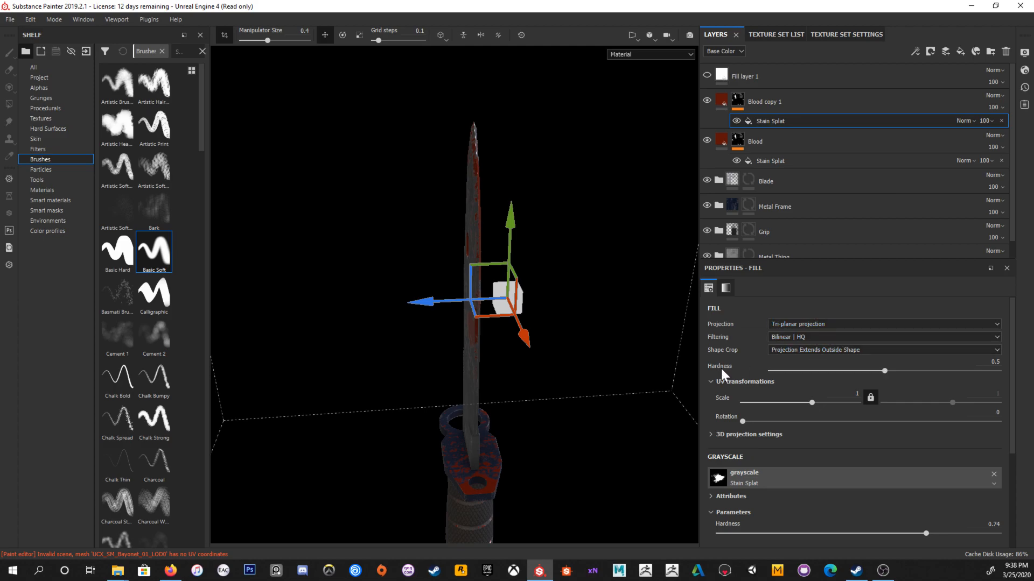
left_click_drag(577, 323, 623, 330, "alt")
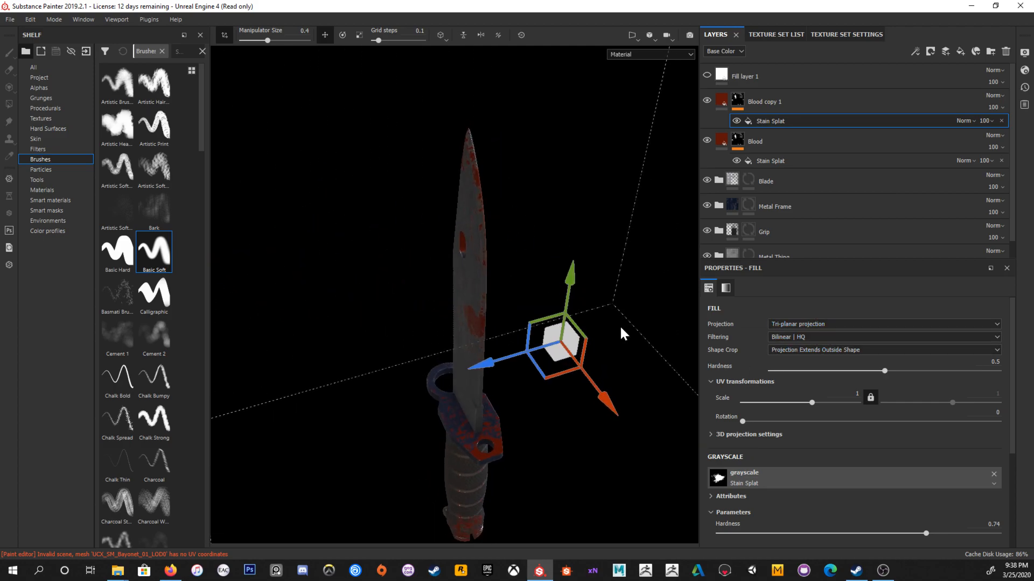
left_click_drag(607, 399, 518, 250)
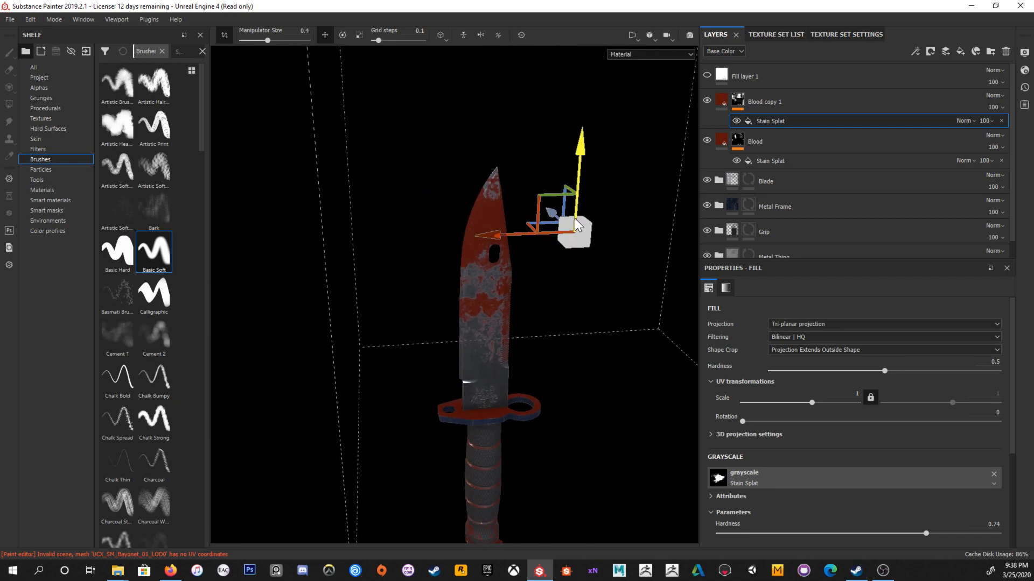
Step: Group the Blood copy 1 and Blood layers into a folder named Blood Mask
left_click(724, 103)
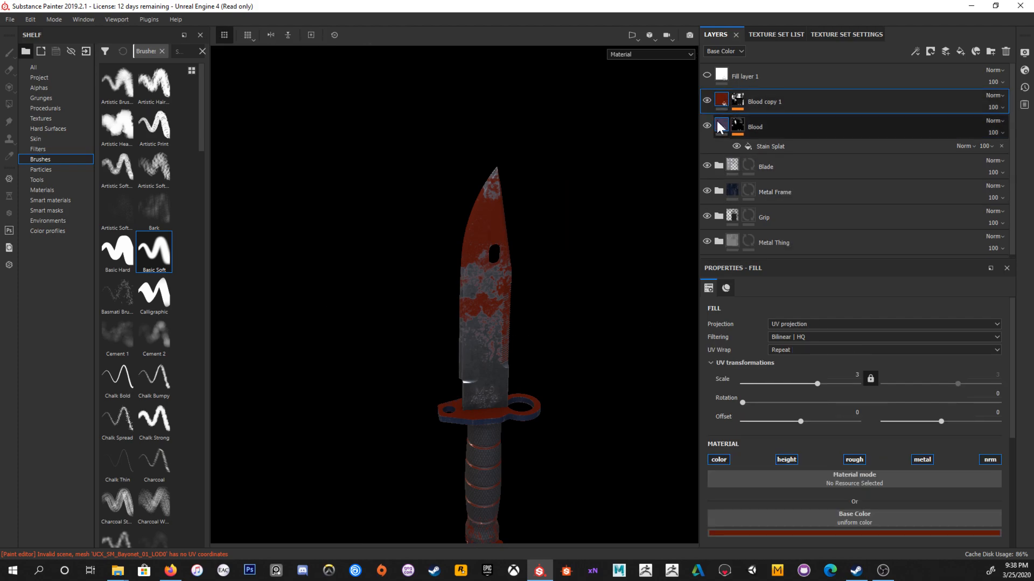
left_click(862, 127, "ctrl")
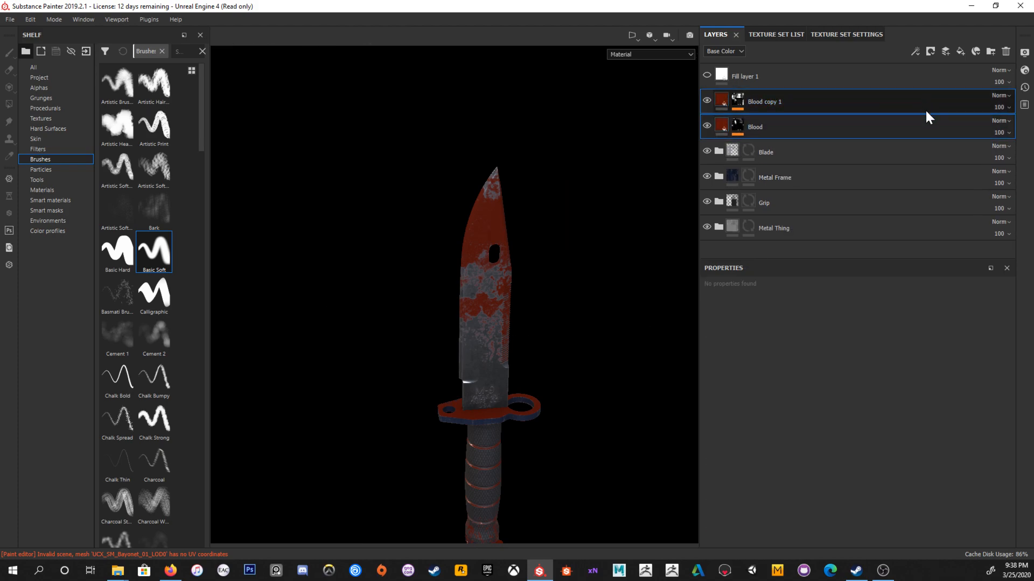
key("ctrl+g")
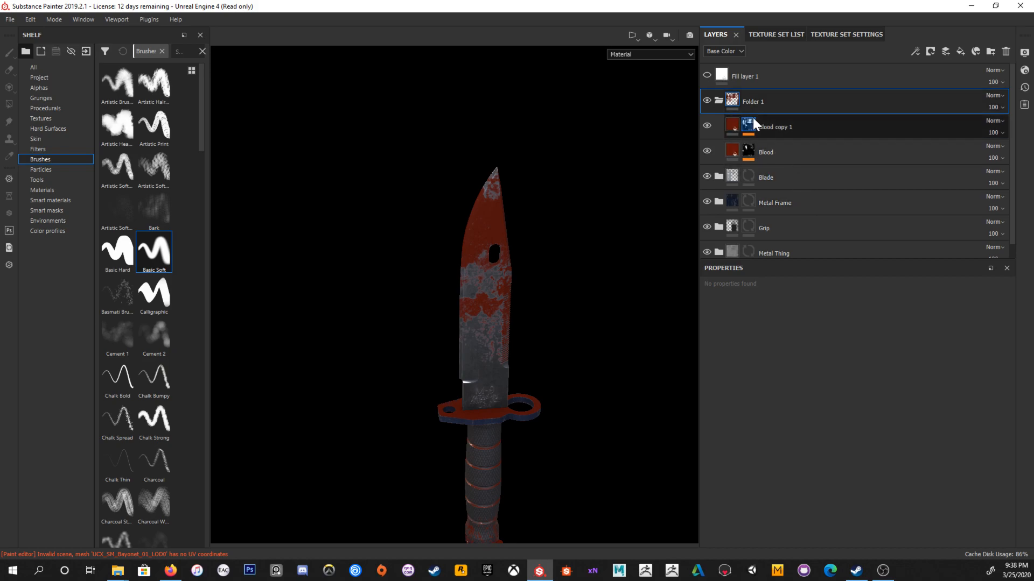
double_click(756, 100)
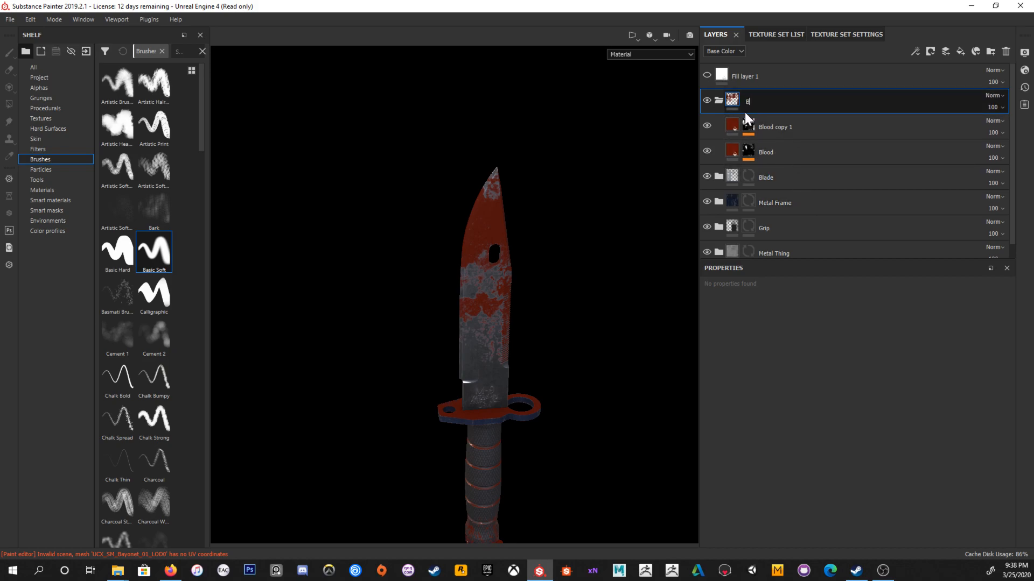
type("Blood ")
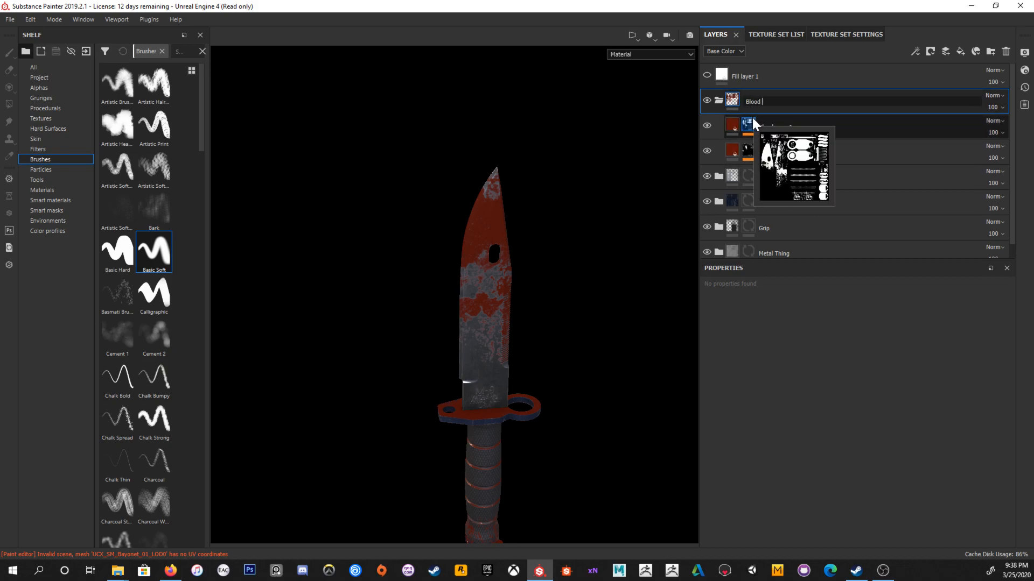
type("Mask")
key("Return")
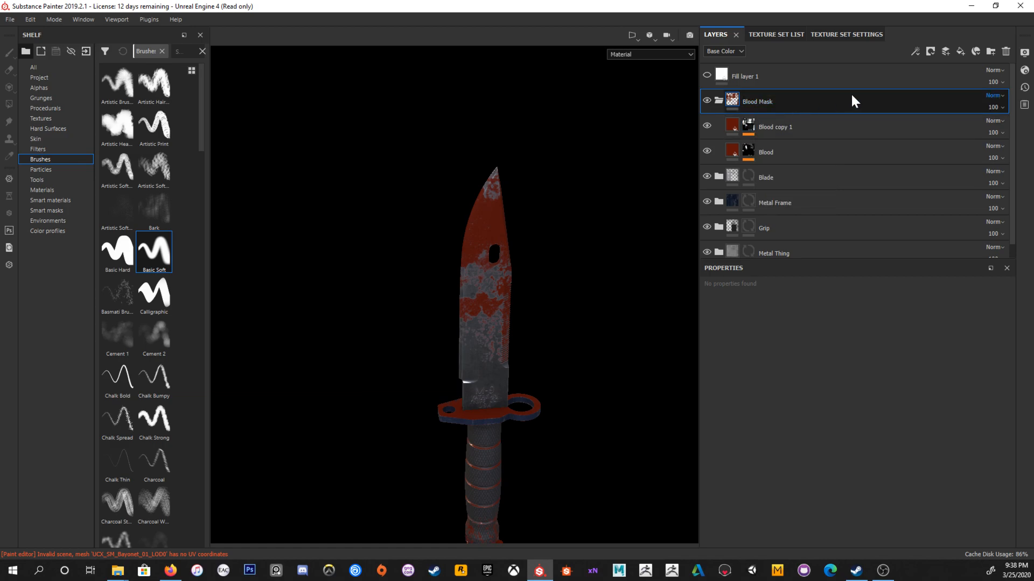
Step: Add a black mask to the Blood Mask folder, reveal only the blade with a mesh-mode Polygon Fill, and collapse the folder
left_click(927, 53)
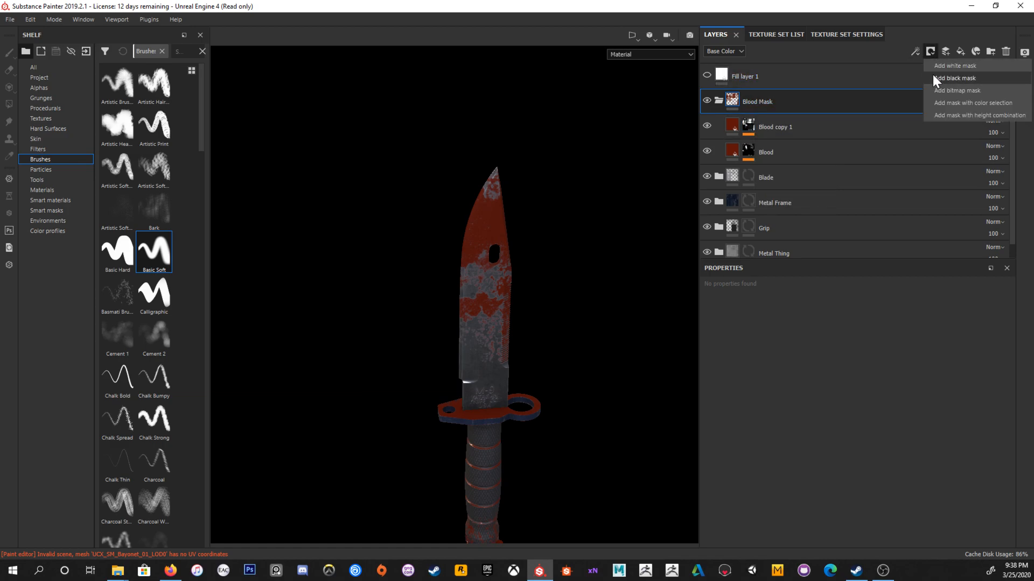
left_click(933, 74)
key("4")
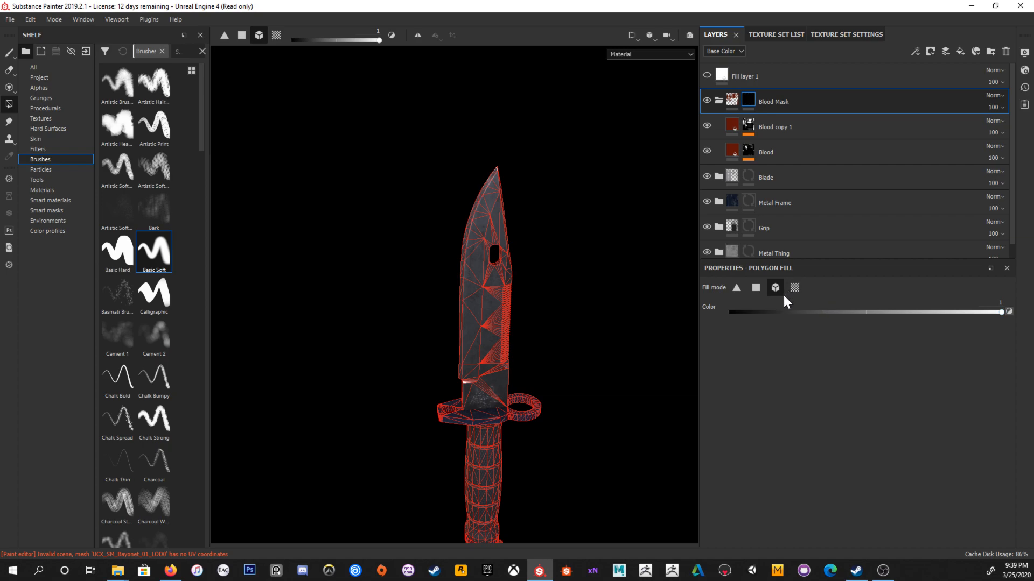
left_click(460, 240)
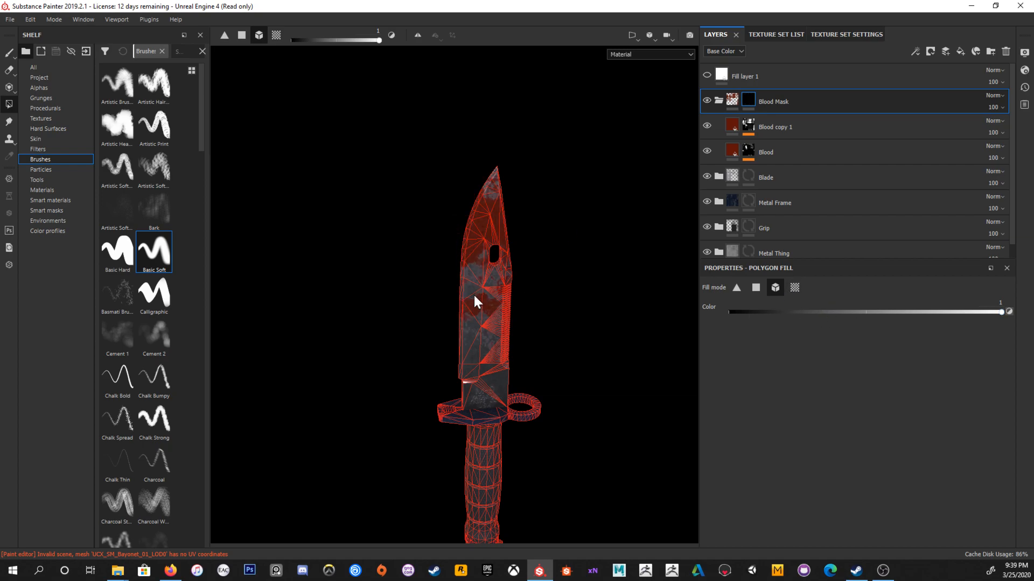
key("1")
mouse_move(560, 277)
left_mouse_down("alt")
mouse_move(538, 258)
mouse_move(473, 259)
mouse_move(611, 260)
mouse_move(549, 237)
left_mouse_up("alt")
middle_click_drag(549, 237, 554, 185, "alt")
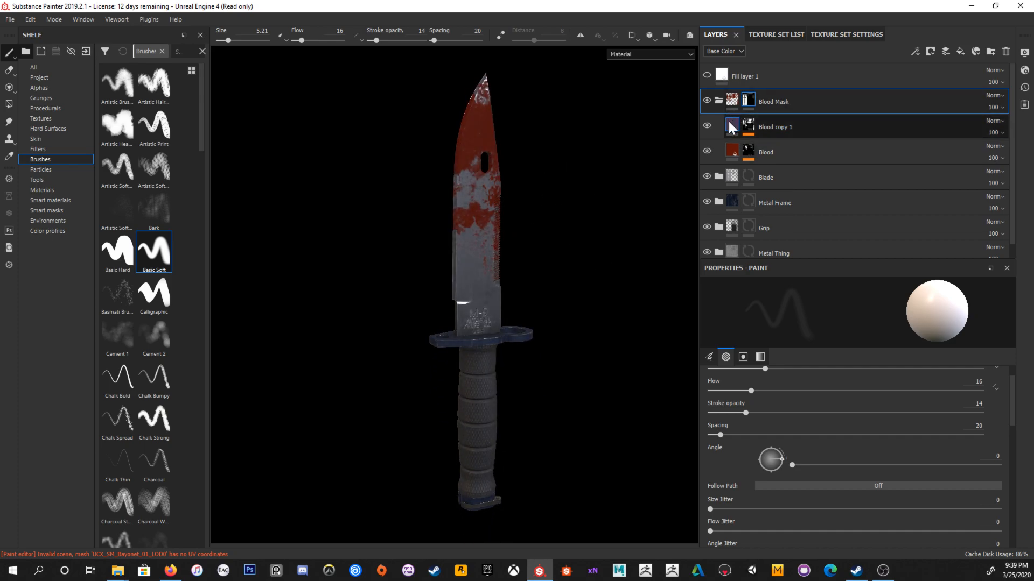
left_click(718, 101)
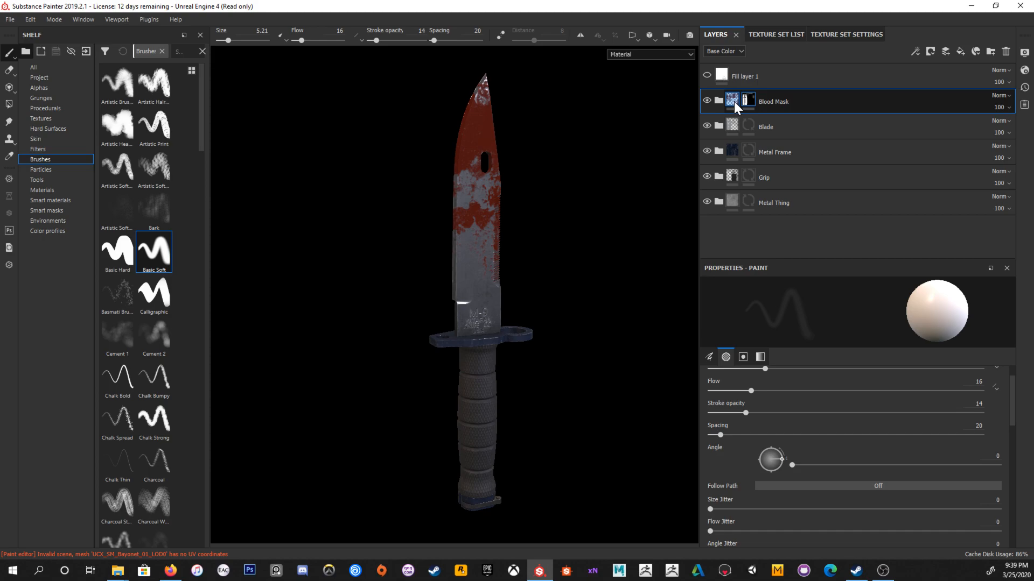
left_click_drag(541, 197, 587, 178, "alt")
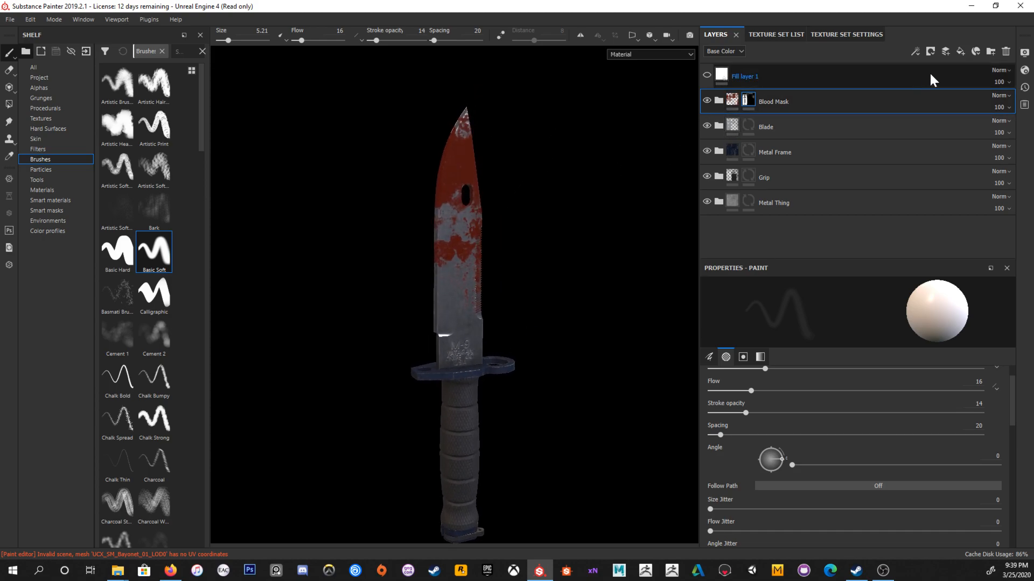
Step: Add a fill layer above the Blood Mask folder and disable its height and normal channels
left_click(959, 54)
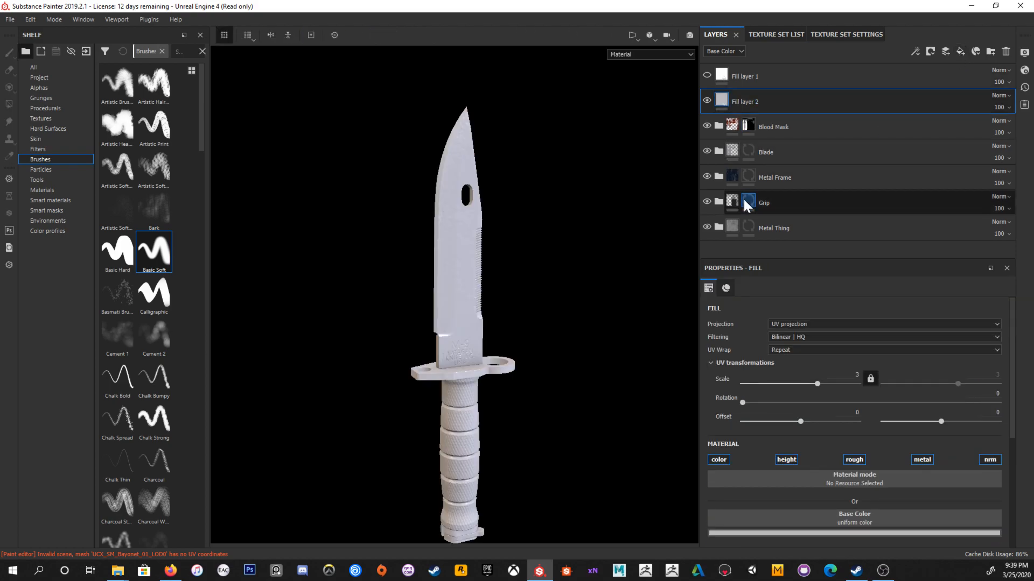
left_click(785, 459)
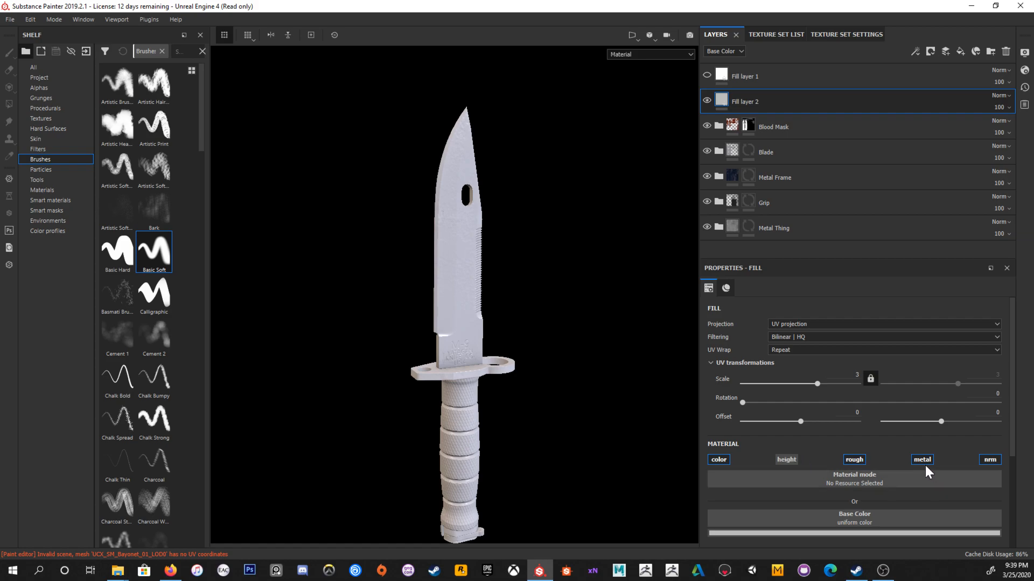
left_click(999, 462)
Step: Set the new fill layer's base color to dark brown, RGB 0.067, 0.039, 0.018
scroll(943, 433, "down", 2)
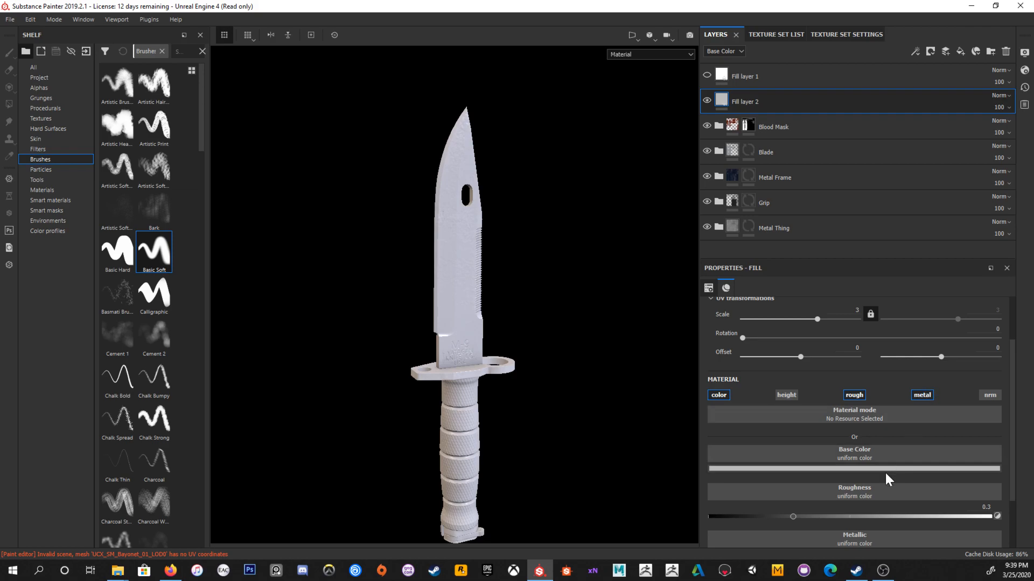
scroll(862, 468, "down", 2)
left_click(838, 397)
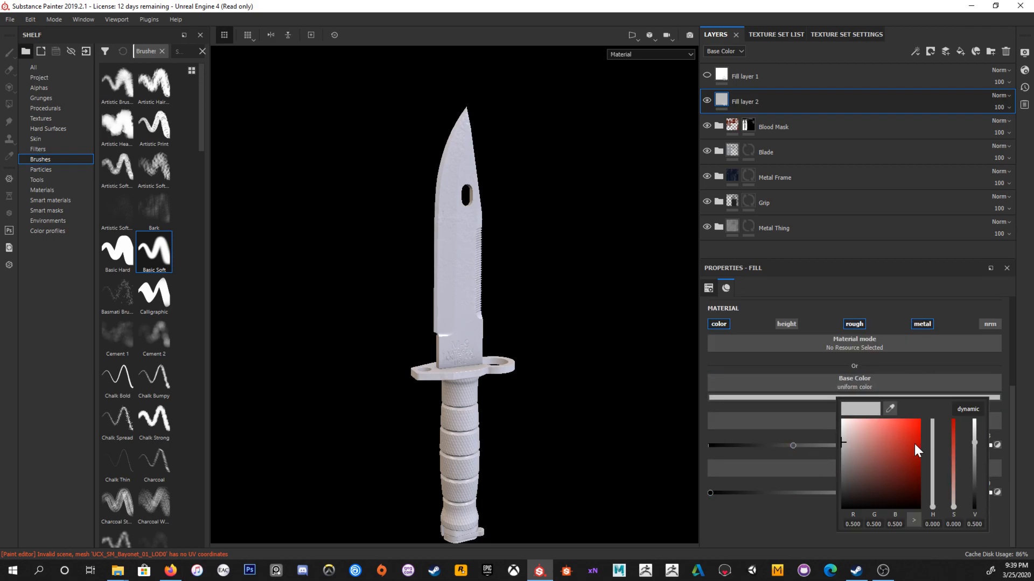
left_click_drag(932, 494, 939, 504)
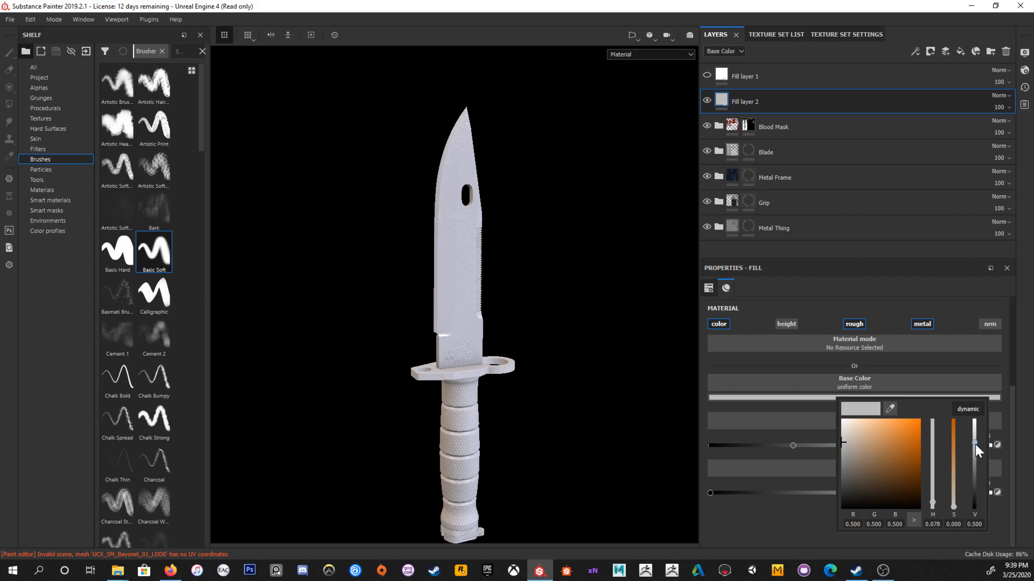
mouse_move(955, 496)
left_mouse_down()
mouse_move(957, 479)
mouse_move(962, 500)
left_mouse_up()
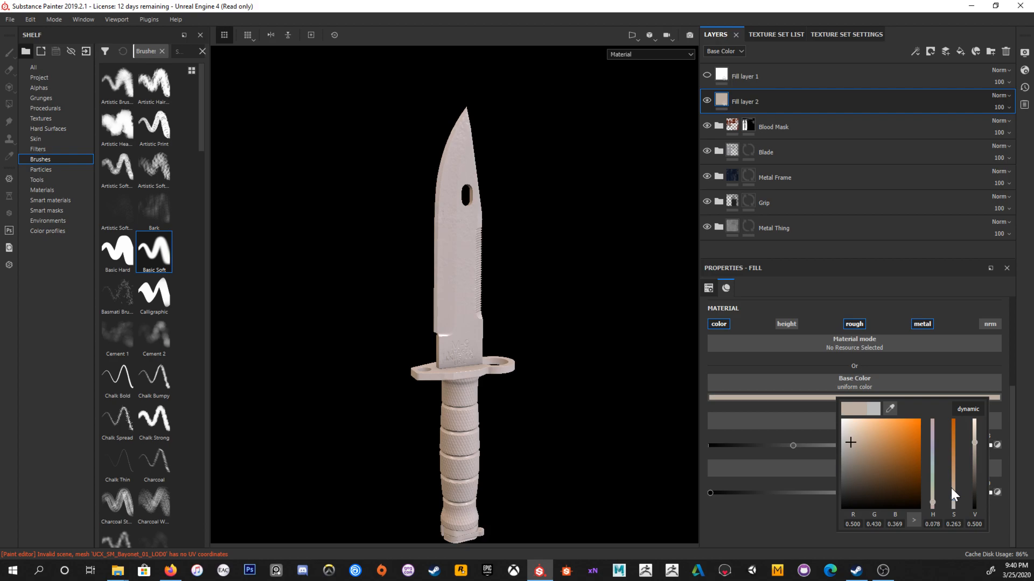
mouse_move(974, 473)
left_mouse_down()
mouse_move(975, 461)
mouse_move(978, 482)
mouse_move(958, 480)
mouse_move(933, 503)
mouse_move(956, 471)
mouse_move(957, 485)
mouse_move(976, 486)
mouse_move(955, 470)
mouse_move(935, 505)
mouse_move(955, 468)
mouse_move(954, 480)
left_mouse_up()
middle_click_drag(408, 302, 403, 252, "alt")
mouse_move(511, 290)
left_mouse_down("alt")
mouse_move(496, 282)
mouse_move(518, 290)
mouse_move(496, 293)
mouse_move(565, 318)
mouse_move(556, 306)
left_mouse_up("alt")
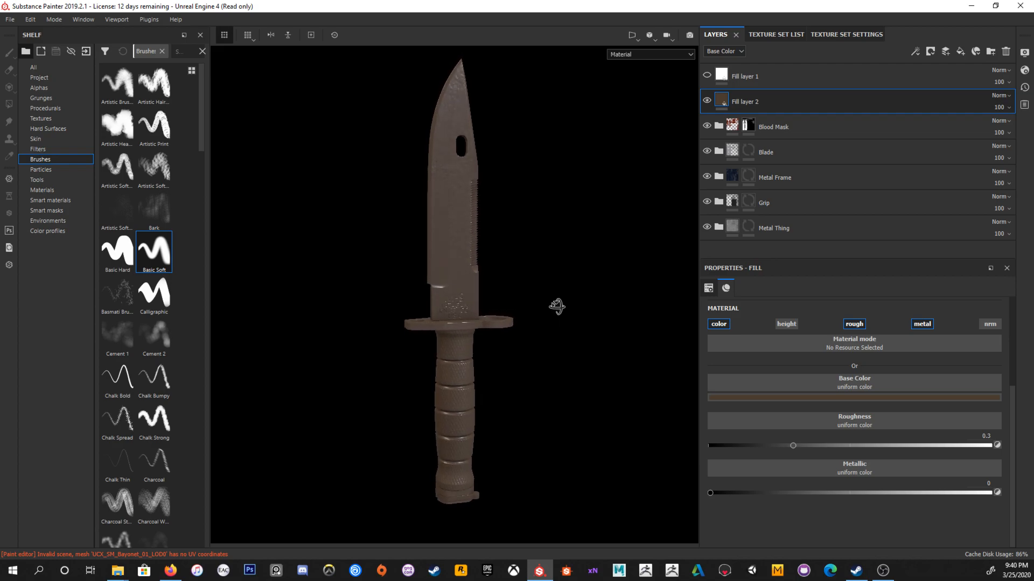
left_click(802, 398)
left_click_drag(922, 471, 923, 473)
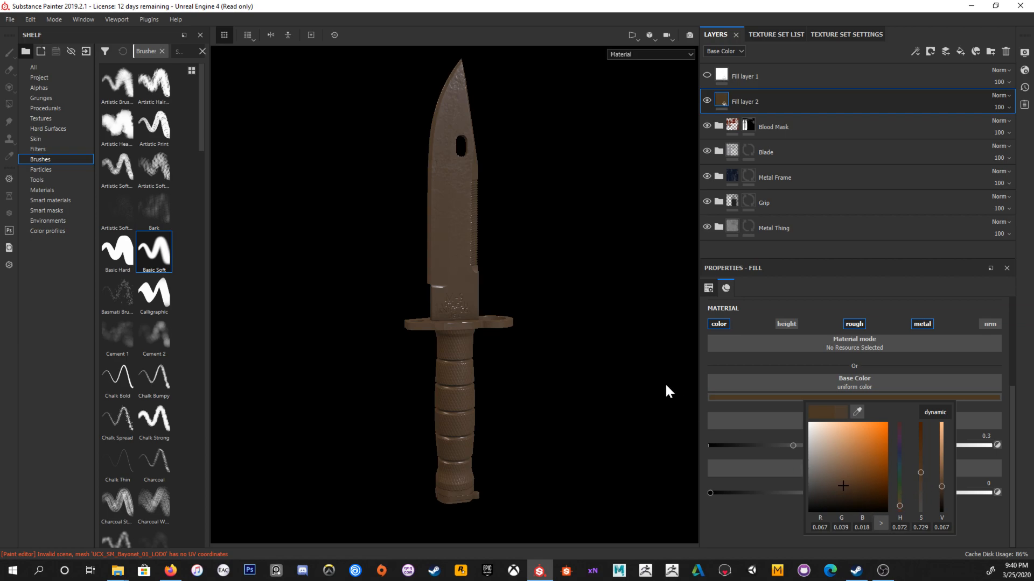
Step: Set the brown fill layer's roughness to 0.7567 and metallic to 0.1407, and rename the layer Dirt
left_click_drag(684, 403, 579, 303, "alt")
left_click_drag(836, 447, 922, 451)
left_click_drag(790, 493, 747, 493)
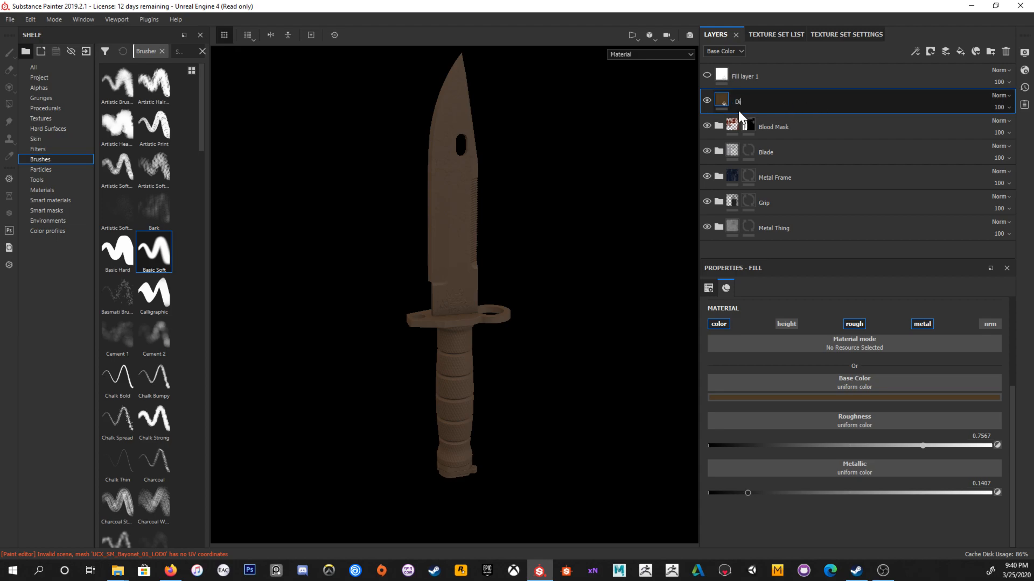
key("Return")
Step: Give the Dirt layer a black mask with a Dirt generator and display the mask on the bayonet
left_click(932, 54)
left_click(930, 74)
left_click(915, 51)
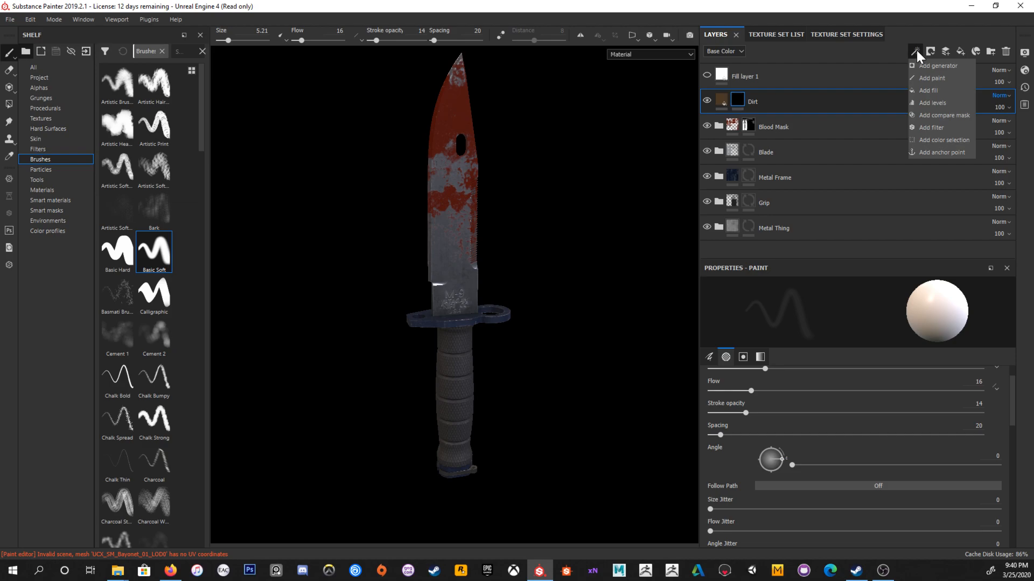
left_click(951, 66)
left_click(868, 309)
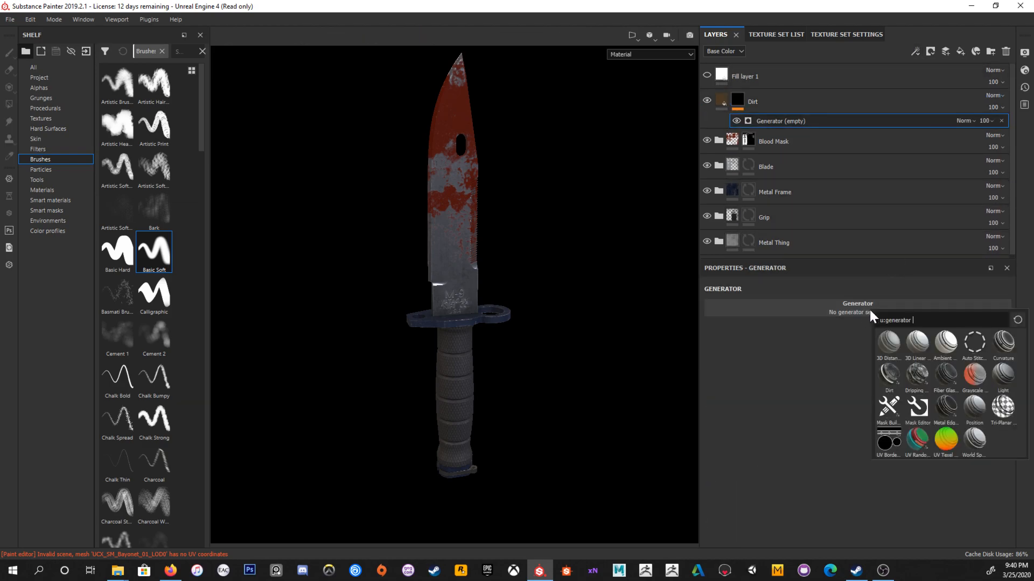
left_click(890, 377)
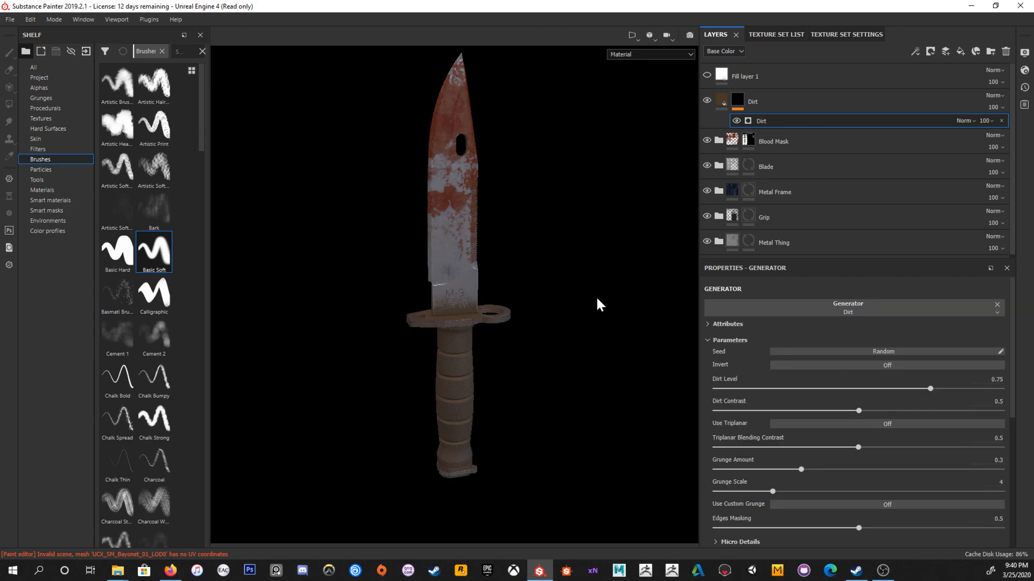
mouse_move(589, 299)
left_mouse_down("alt")
mouse_move(595, 263)
mouse_move(594, 294)
left_mouse_up("alt")
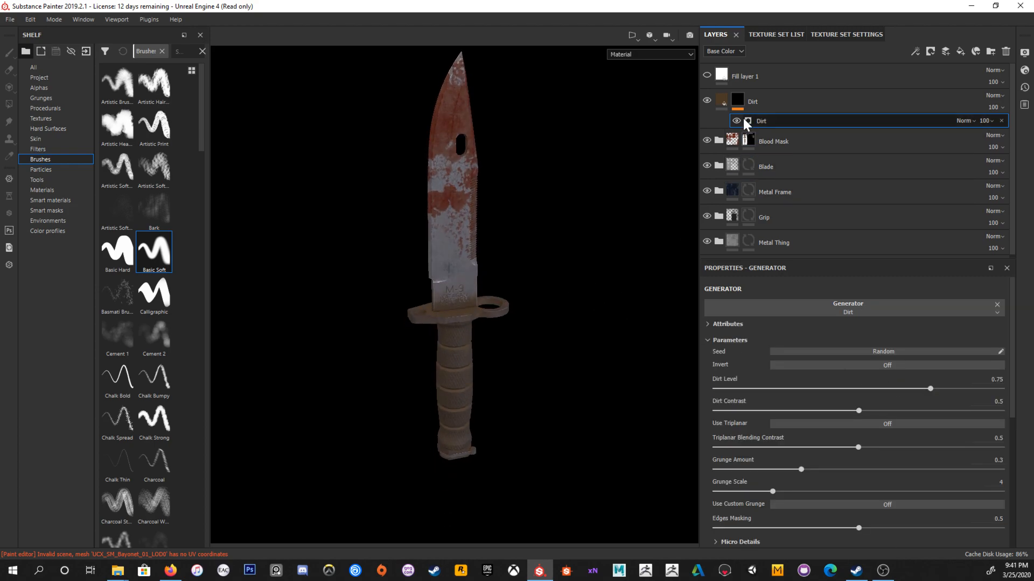
left_click(729, 120)
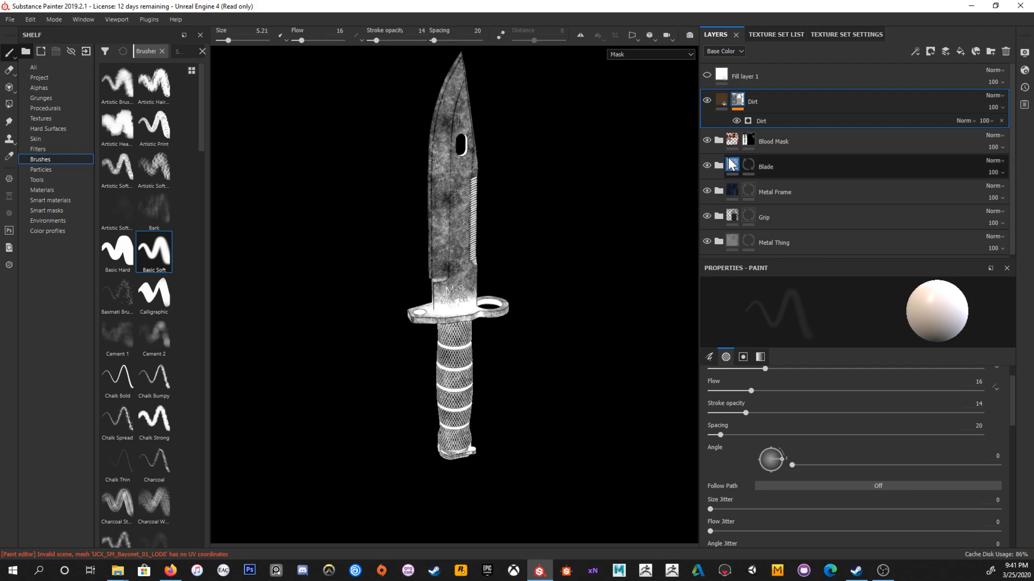
Step: Set the Dirt generator's dirt level to 0.53, dirt contrast to 0.57, grunge amount to 0.42 and grunge scale to 2
left_click(766, 123)
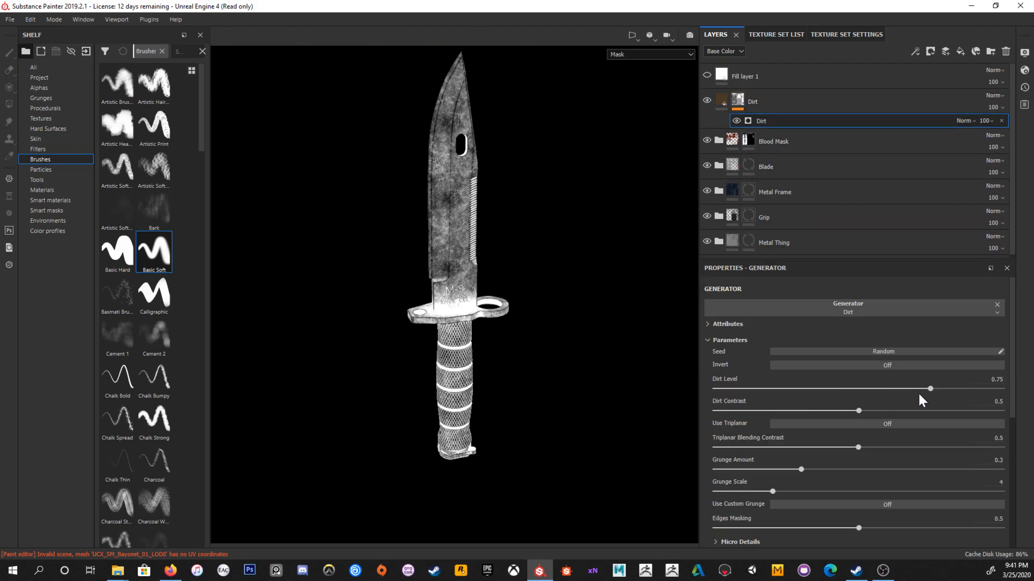
left_click_drag(919, 389, 862, 390)
left_click_drag(798, 470, 741, 493)
mouse_move(850, 524)
left_mouse_down()
mouse_move(787, 524)
mouse_move(954, 520)
mouse_move(857, 525)
left_mouse_up()
scroll(856, 523, "down", 1)
mouse_move(853, 437)
left_mouse_down()
mouse_move(806, 438)
mouse_move(838, 439)
left_mouse_up()
left_click_drag(856, 379, 834, 384)
left_click_drag(883, 393, 867, 359)
Step: Compare the bayonet's material with the Dirt layer hidden and shown, and display only the base color channel
key("m")
left_click_drag(664, 327, 565, 286, "alt")
left_click(707, 101)
left_click(706, 101)
left_click(706, 101)
left_click(706, 101)
left_click(657, 55)
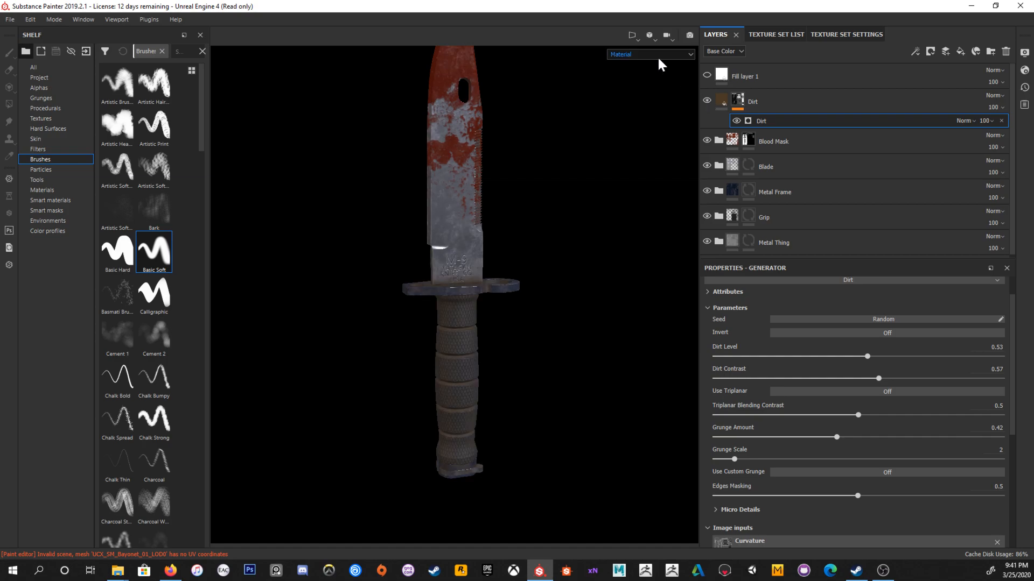
left_click(630, 87)
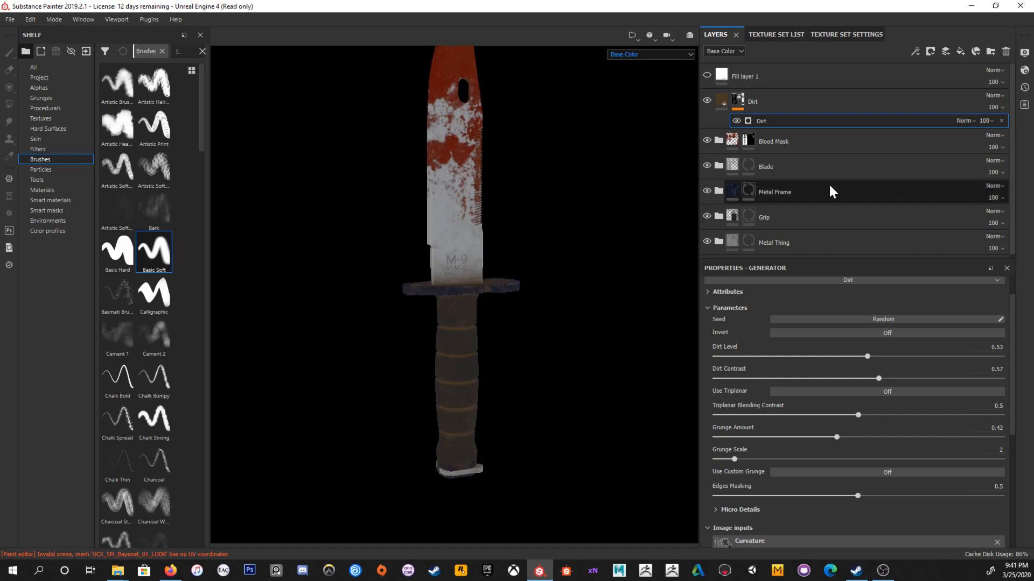
Step: Try the Multiply, Screen and Soft light blend modes on the Dirt layer's base color and restore Normal
left_click(724, 99)
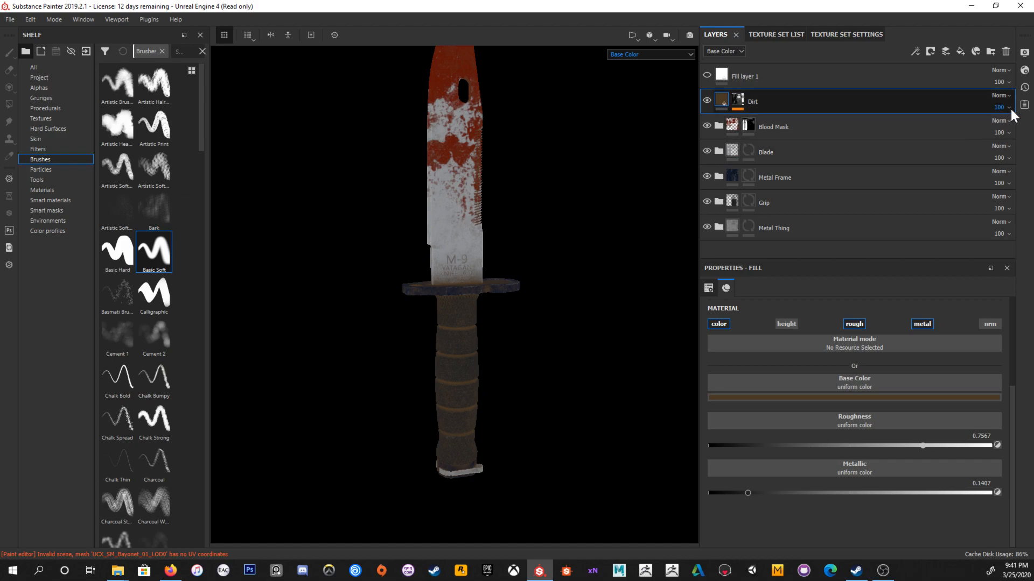
left_click(1001, 95)
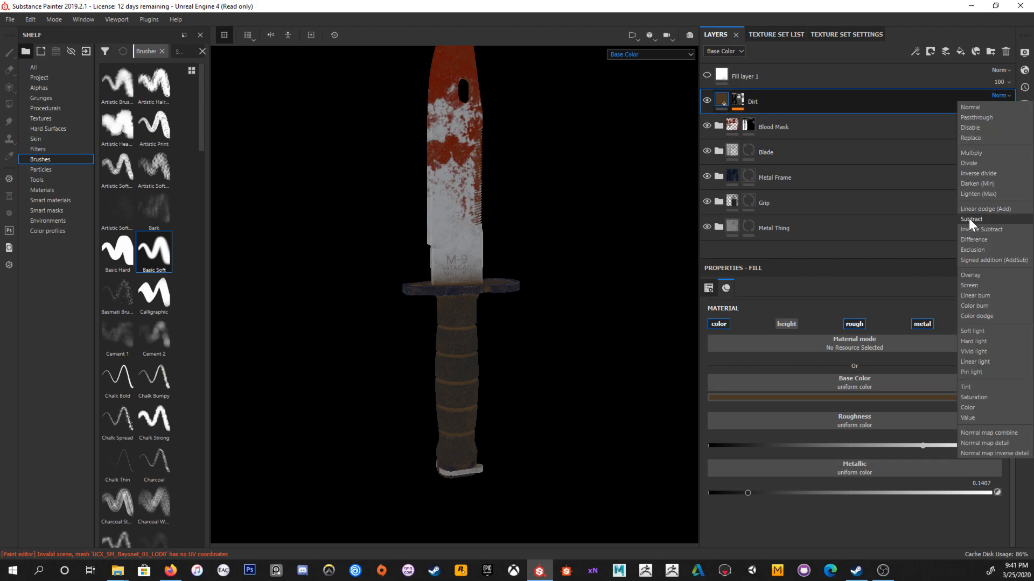
left_click(980, 153)
left_click(1000, 95)
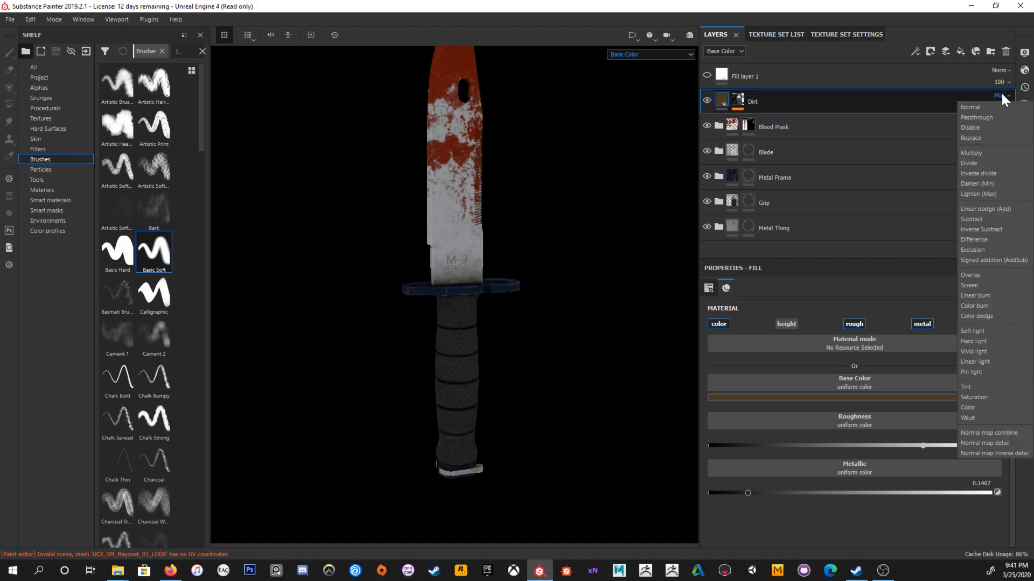
left_click(972, 284)
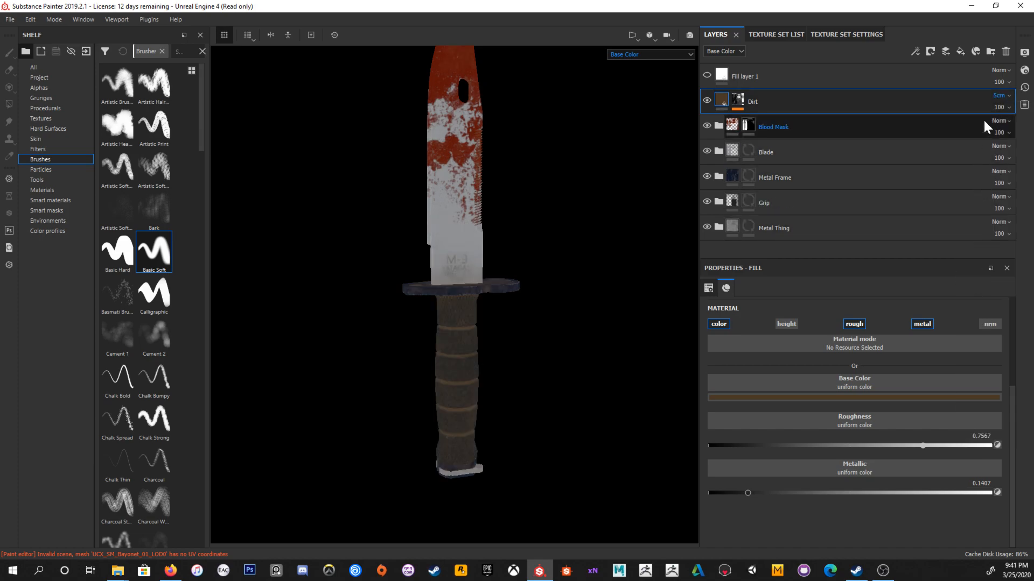
left_click(999, 95)
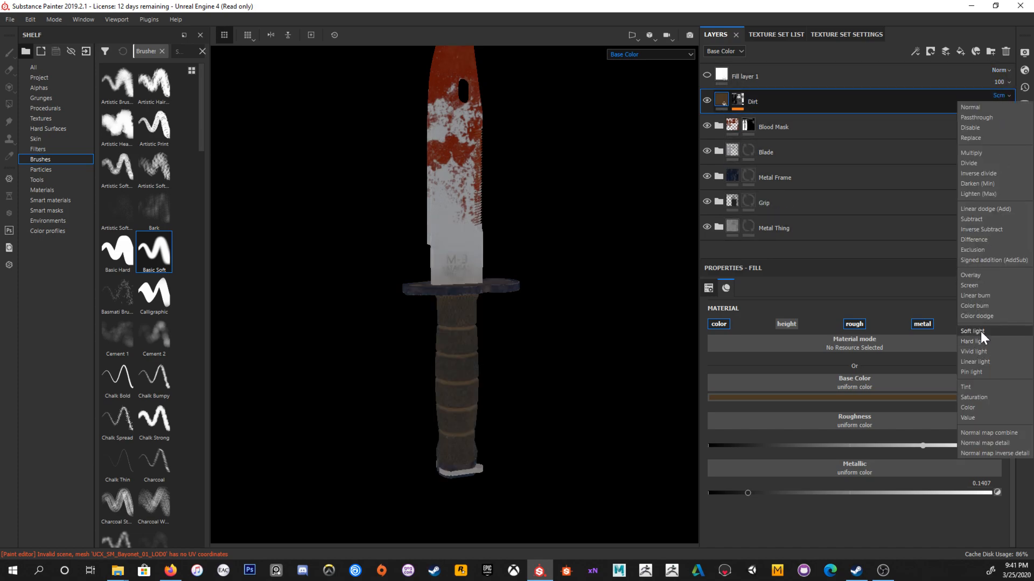
left_click(980, 331)
left_click(1000, 95)
left_click(983, 107)
Step: Lower the Dirt layer's base color opacity to 89
left_click_drag(673, 270, 467, 179, "alt")
scroll(619, 404, "up", 5)
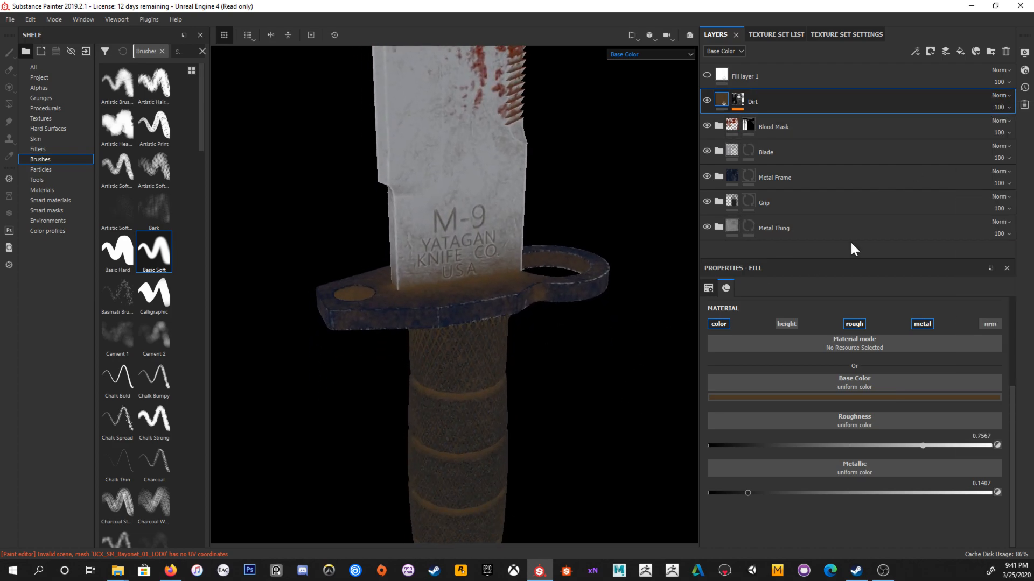
left_click(1001, 106)
left_click_drag(1030, 129, 1024, 130)
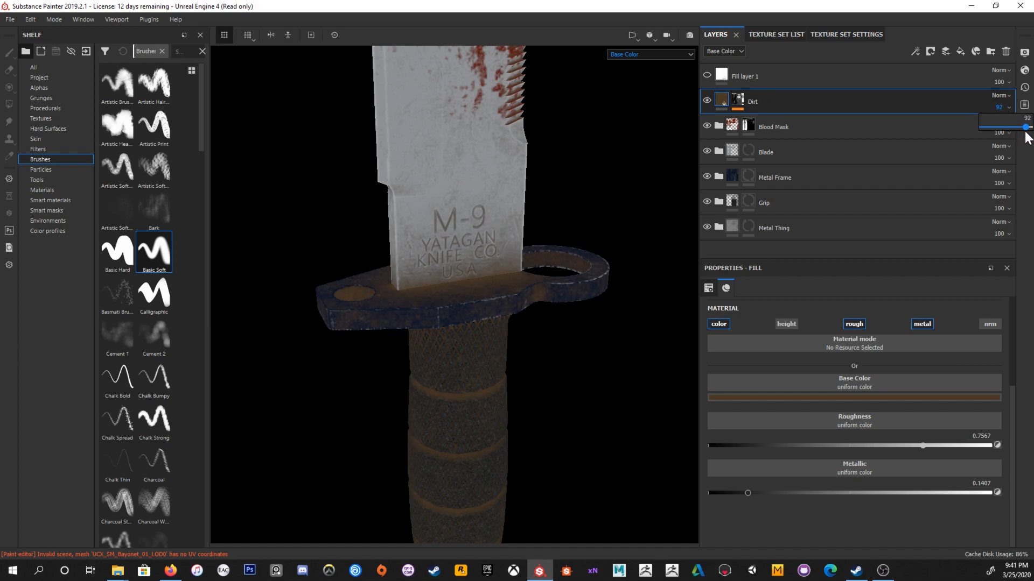
scroll(538, 222, "down", 5)
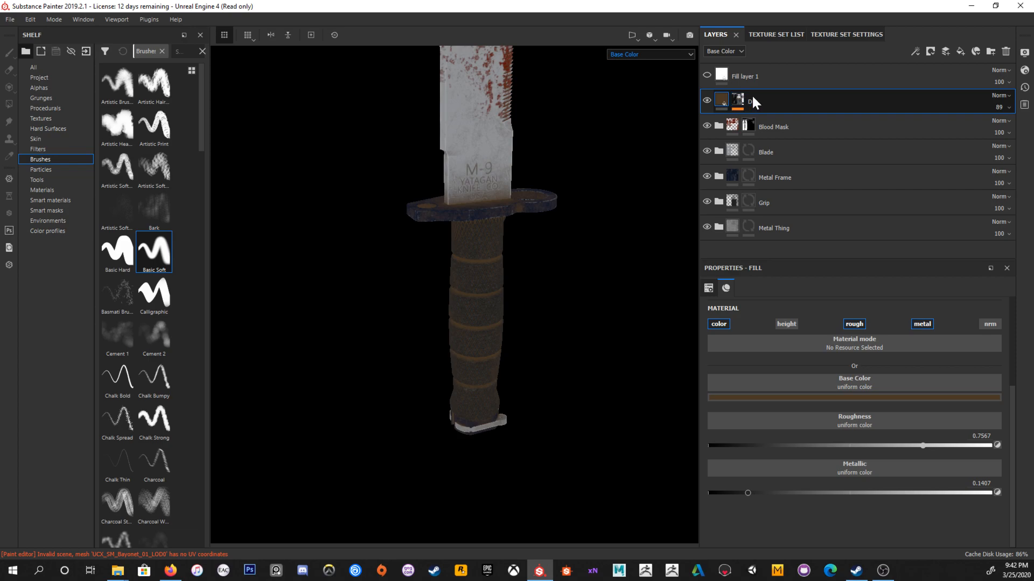
Step: Add a paint effect to the Dirt layer's mask and polygon-fill the grip with black
left_click(736, 102)
left_click(929, 51)
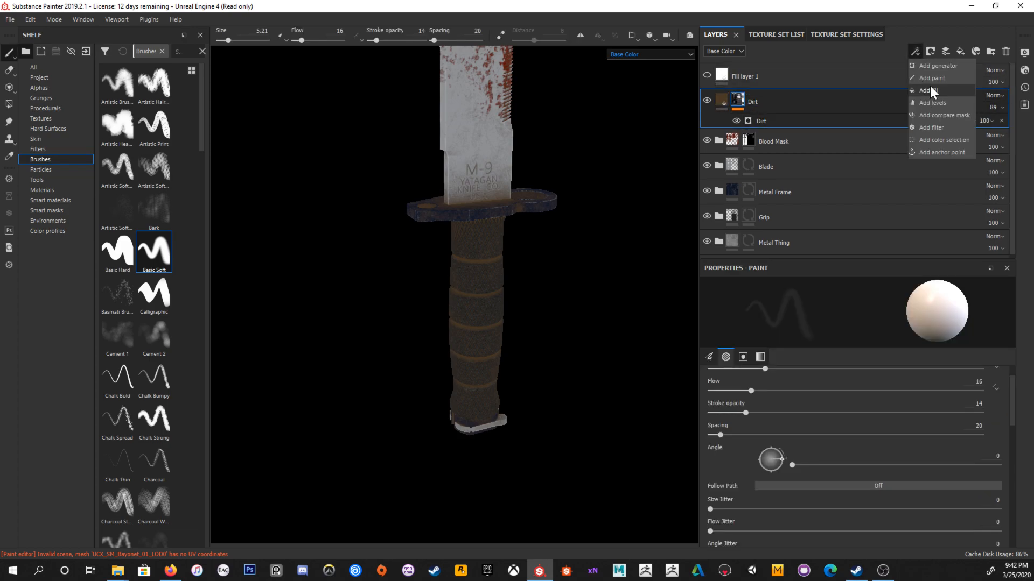
left_click(929, 100)
key("4")
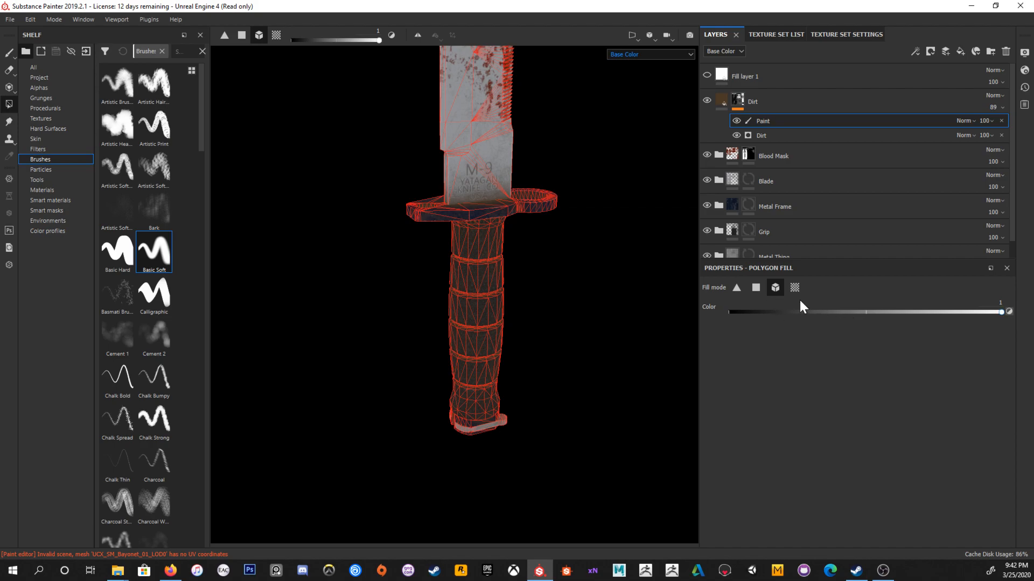
left_click_drag(779, 304, 699, 315)
left_click(450, 322)
key("1")
Step: Set the mask's Paint effect opacity to 67 and display the full material
mouse_move(641, 249)
left_mouse_down("alt")
mouse_move(660, 217)
mouse_move(660, 182)
mouse_move(608, 259)
left_mouse_up("alt")
left_click(987, 136)
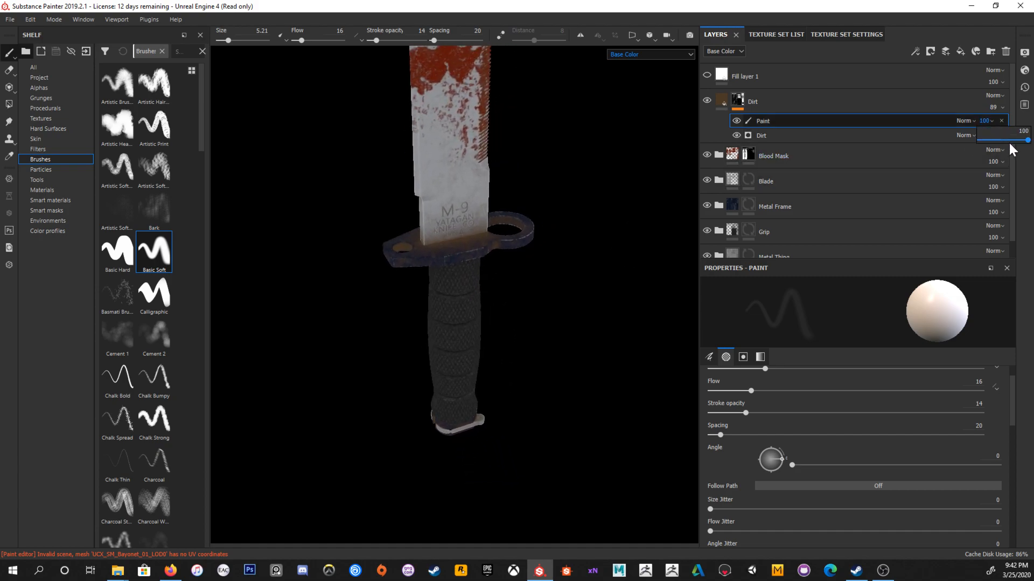
mouse_move(1012, 140)
left_mouse_down()
mouse_move(904, 145)
mouse_move(1014, 148)
left_mouse_up()
key("m")
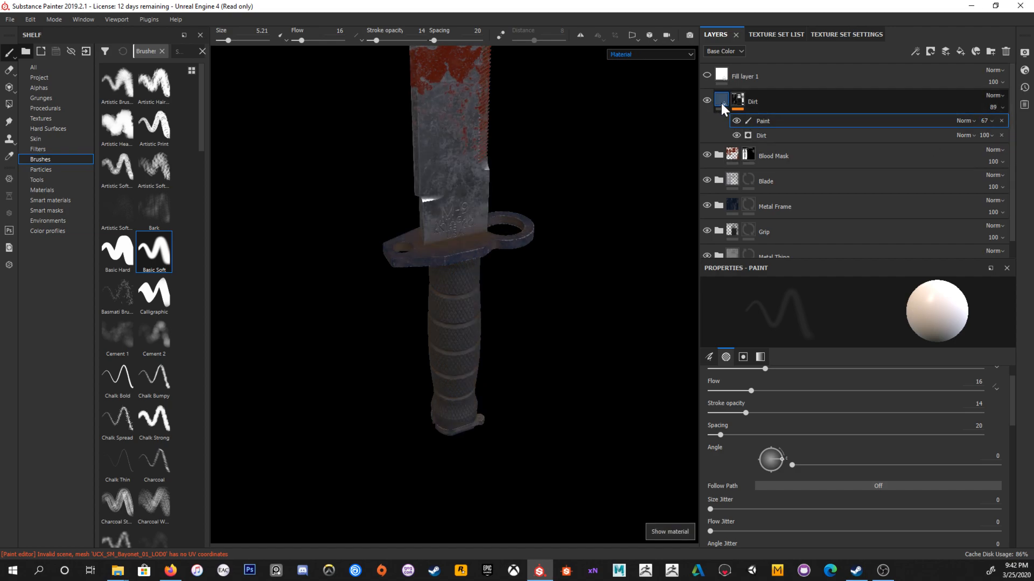
Step: Raise the Dirt generator's dirt contrast slightly while checking the area around the guard
left_click_drag(561, 161, 538, 269, "alt")
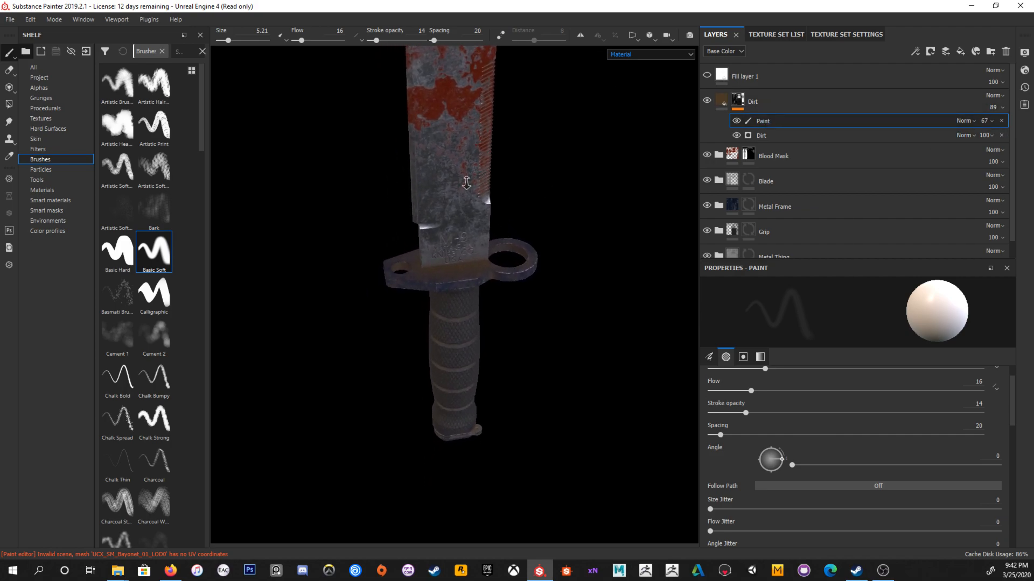
scroll(618, 312, "up", 3)
left_click(768, 138)
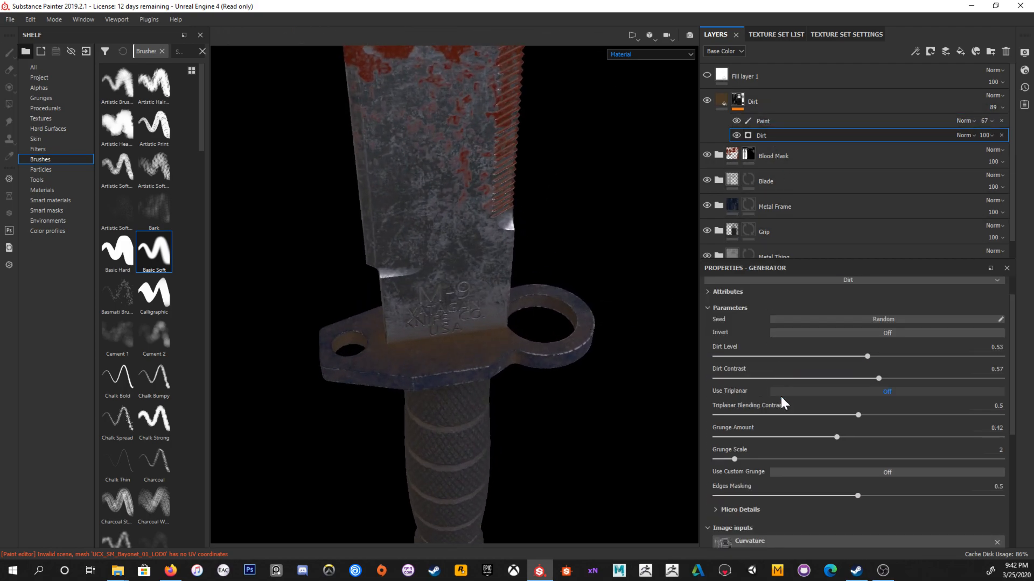
mouse_move(876, 377)
left_mouse_down()
mouse_move(913, 377)
mouse_move(887, 377)
left_mouse_up()
Step: Set the Dirt layer's opacity in the Roughness channel to 35
left_click(725, 103)
left_click(733, 52)
left_click(740, 74)
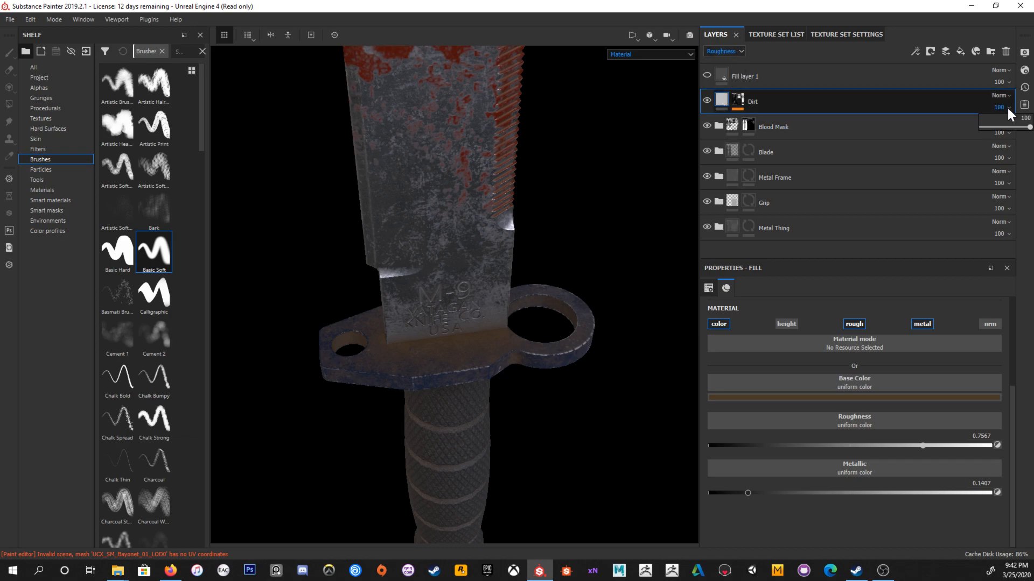
left_click_drag(929, 128, 998, 135)
Step: Inspect the whole bayonet from several angles and under rotated environment lighting
right_click_drag(477, 187, 487, 128, "alt")
left_click_drag(497, 148, 388, 194, "alt")
left_click_drag(524, 201, 563, 217, "alt")
middle_click_drag(592, 218, 530, 184, "alt")
right_click_drag(506, 180, 538, 185, "shift")
left_click_drag(538, 185, 525, 298, "alt")
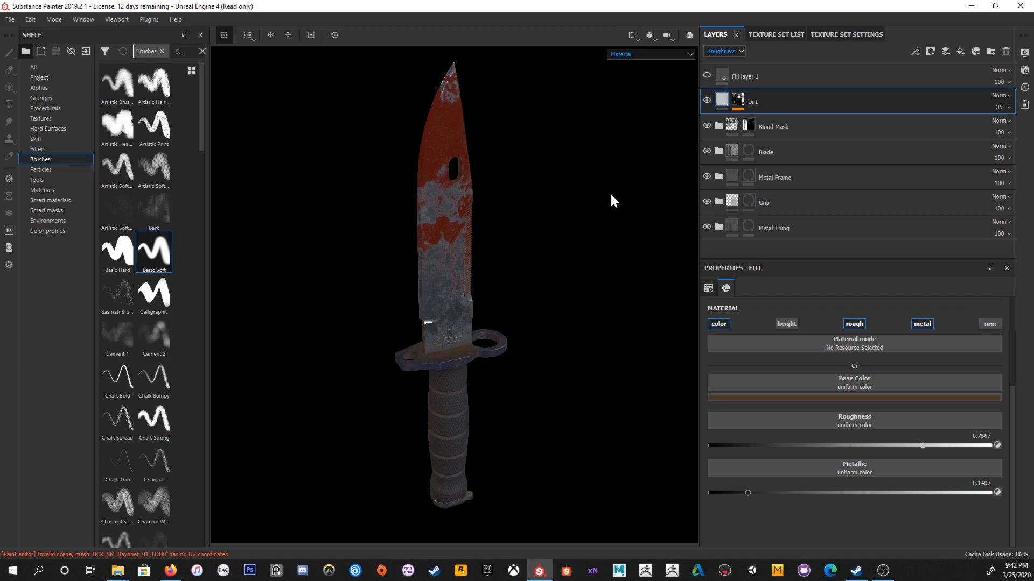
left_click_drag(537, 176, 451, 218, "alt")
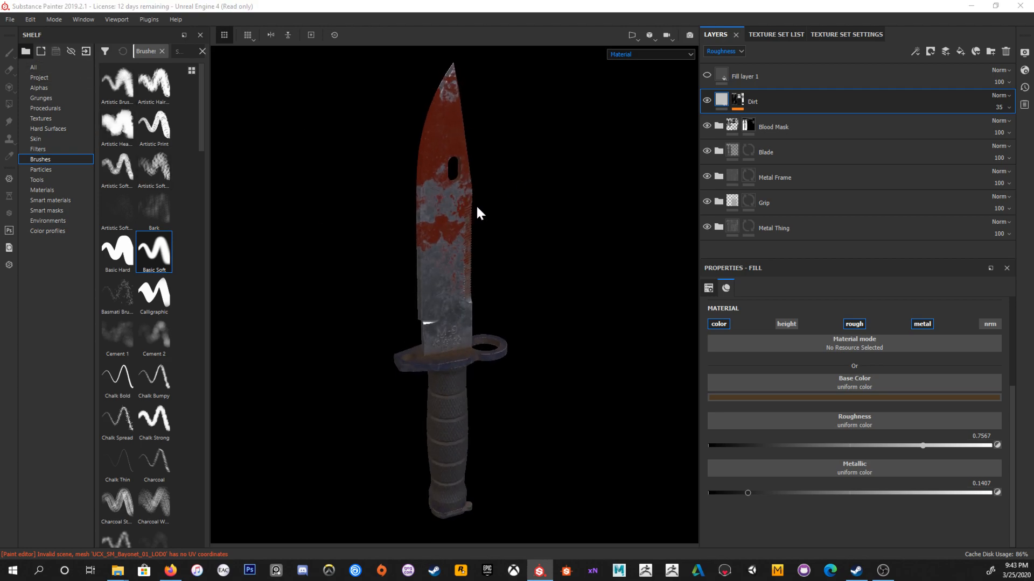
Step: Start saving the project and choose the SubstancePainter Demo folder in Documents as its location
key("ctrl+s")
left_click(204, 49)
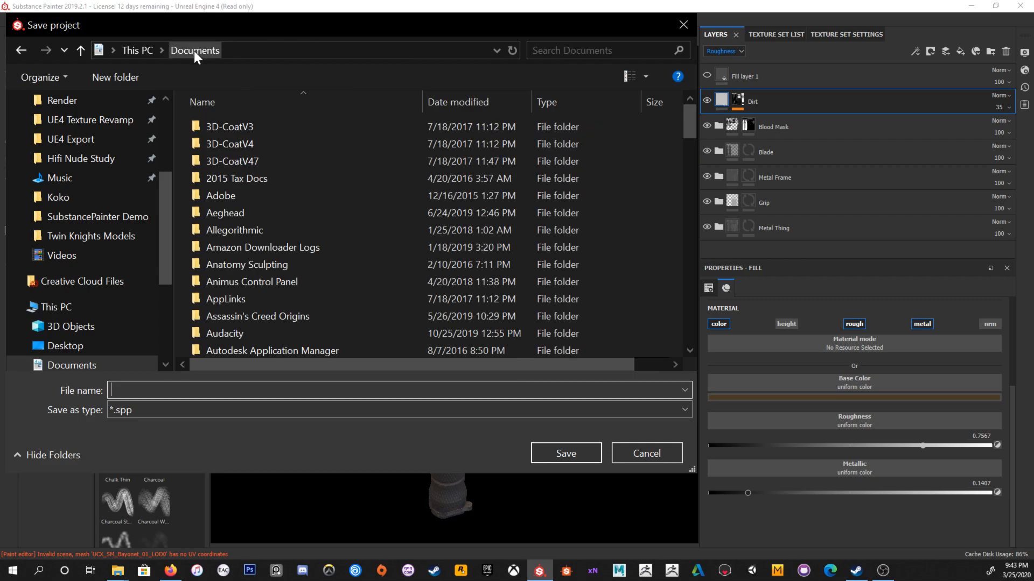
scroll(281, 247, "down", 2)
scroll(288, 249, "down", 5)
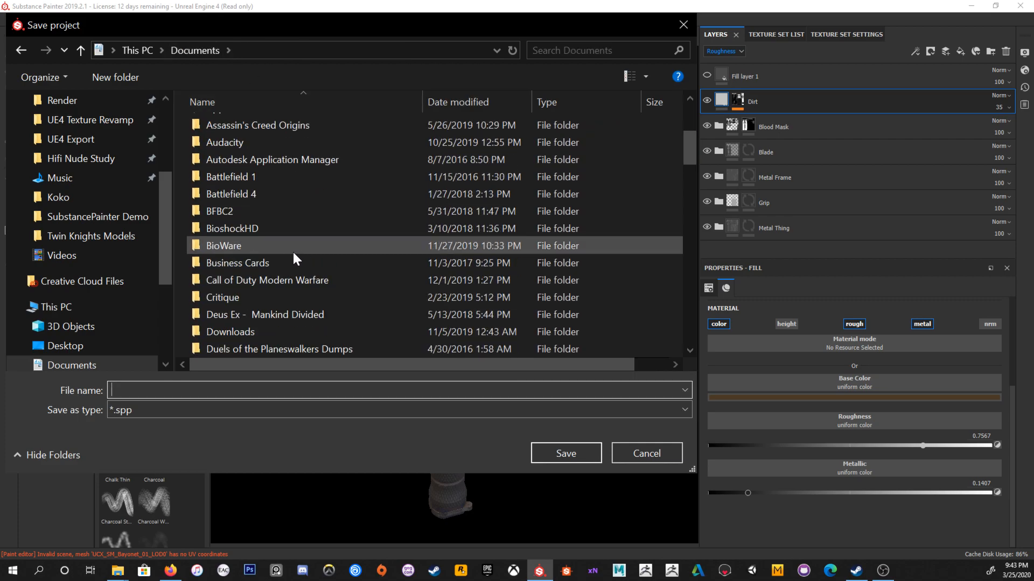
scroll(315, 258, "down", 1)
scroll(318, 264, "down", 10)
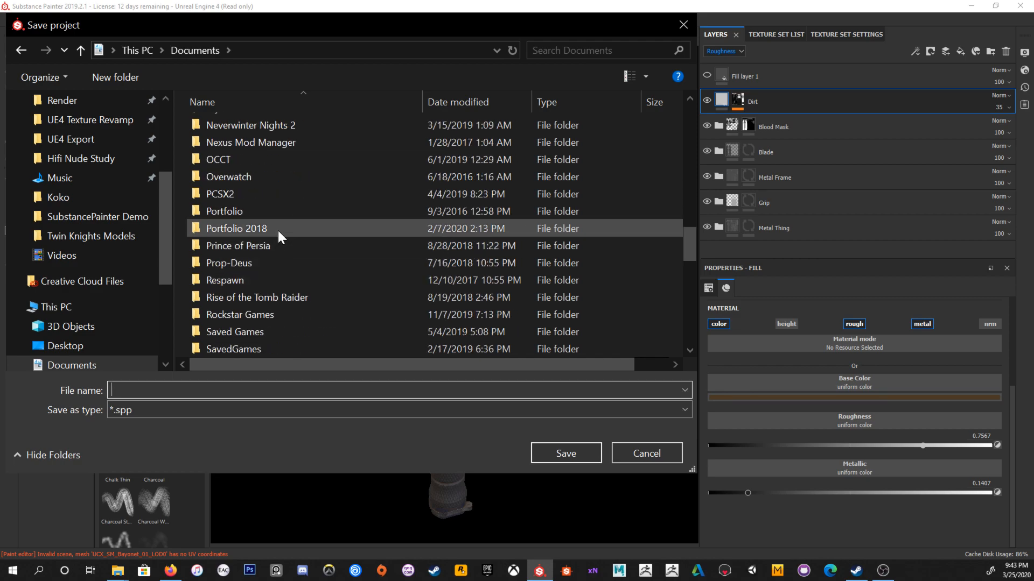
scroll(280, 247, "down", 3)
scroll(264, 320, "down", 1)
scroll(272, 323, "down", 4)
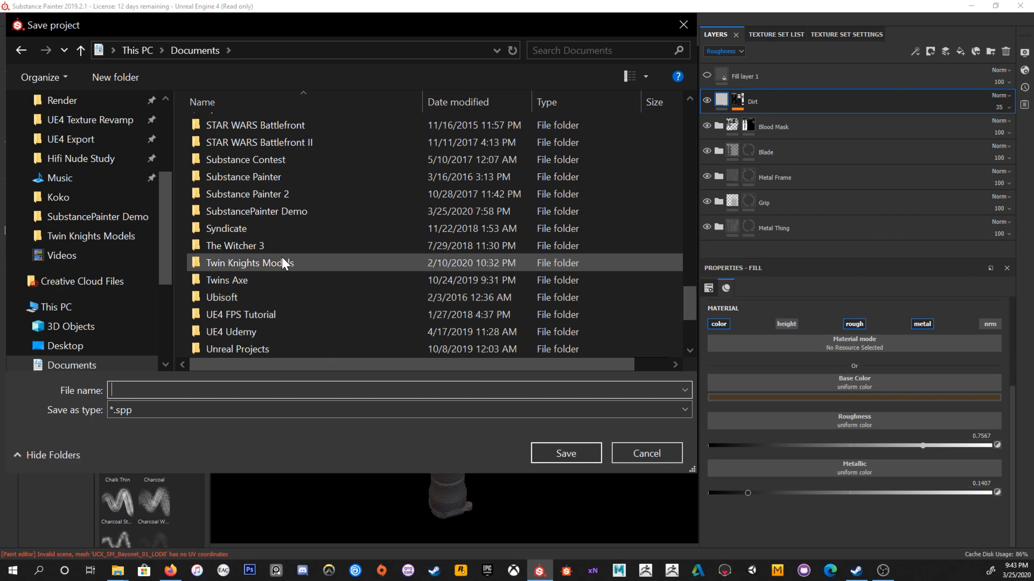
scroll(283, 259, "up", 2)
scroll(279, 261, "down", 1)
double_click(278, 263)
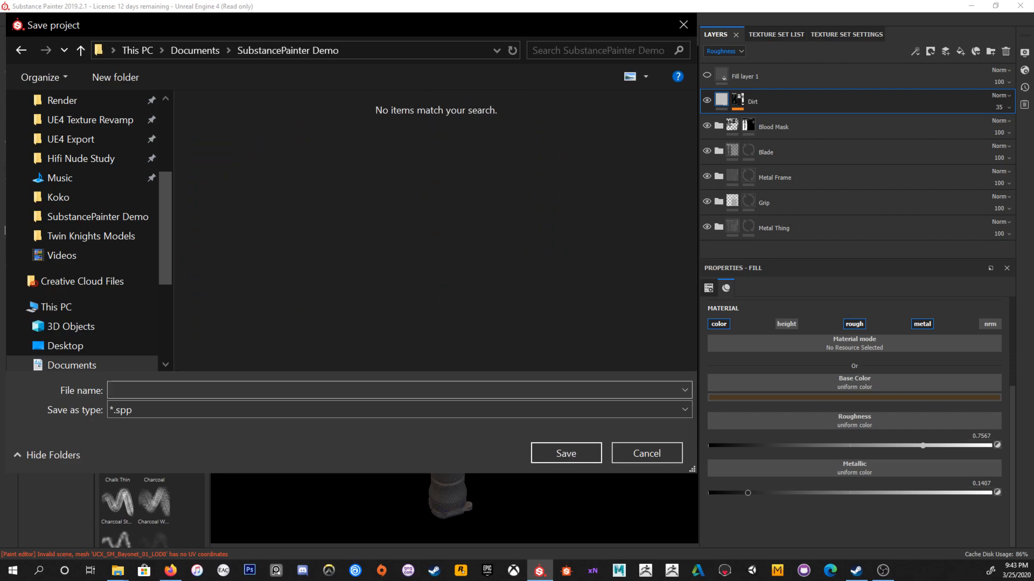
Step: Name the project file Bloodyassknife and save it
type("Bl")
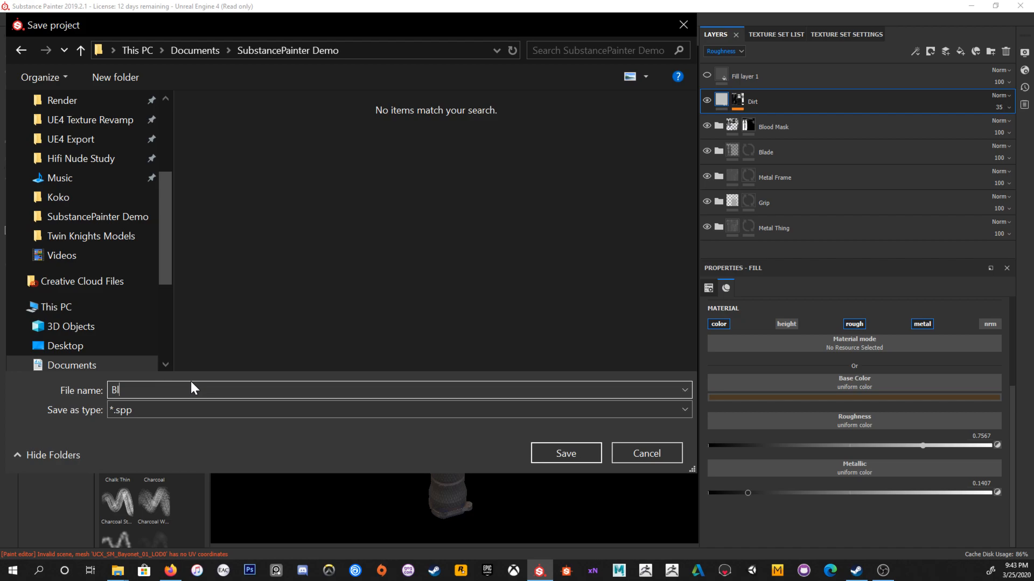
type("oodyassknife")
key("Return")
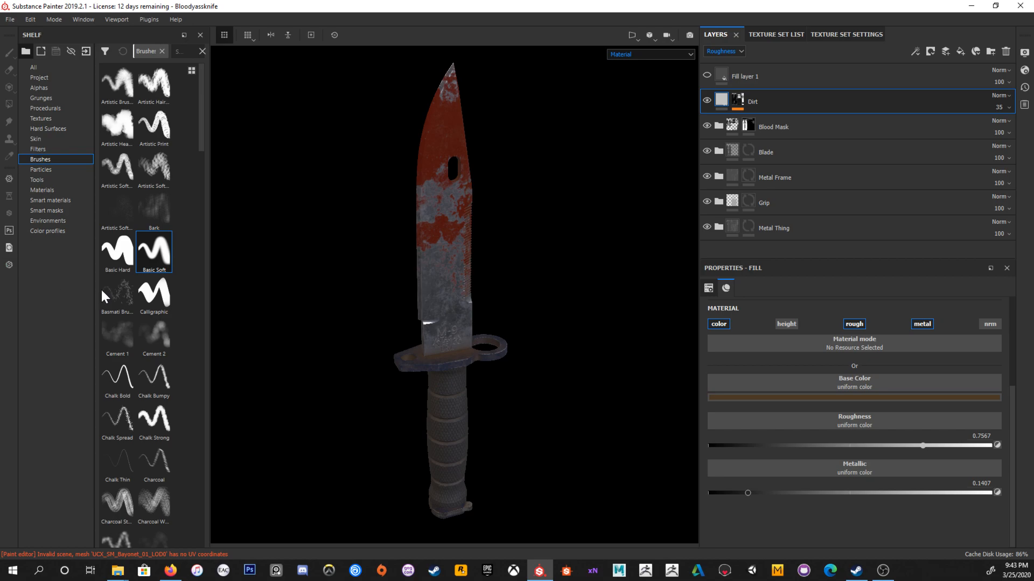
Step: Open the texture export settings and expand the list of maps for the M_Bayonet_Mat_Inst texture set
mouse_move(495, 251)
left_mouse_down("alt")
mouse_move(489, 231)
mouse_move(519, 243)
mouse_move(498, 226)
mouse_move(528, 237)
left_mouse_up("alt")
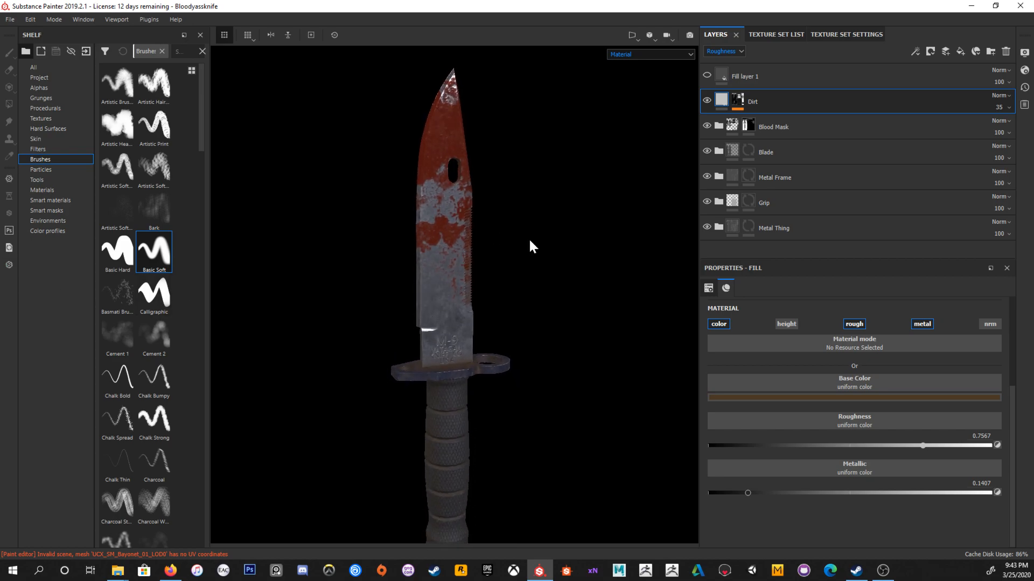
left_click(7, 20)
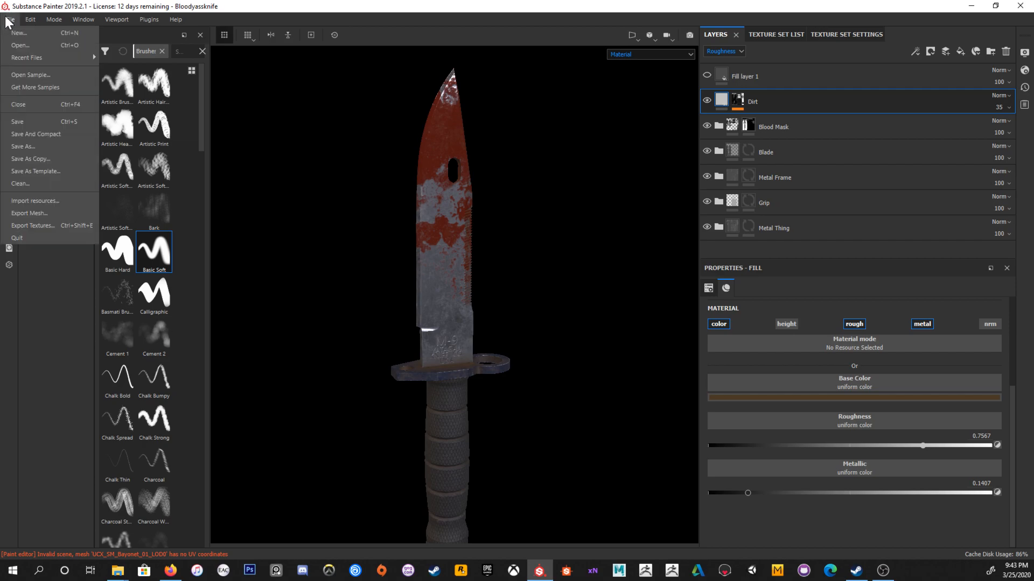
left_click(47, 227)
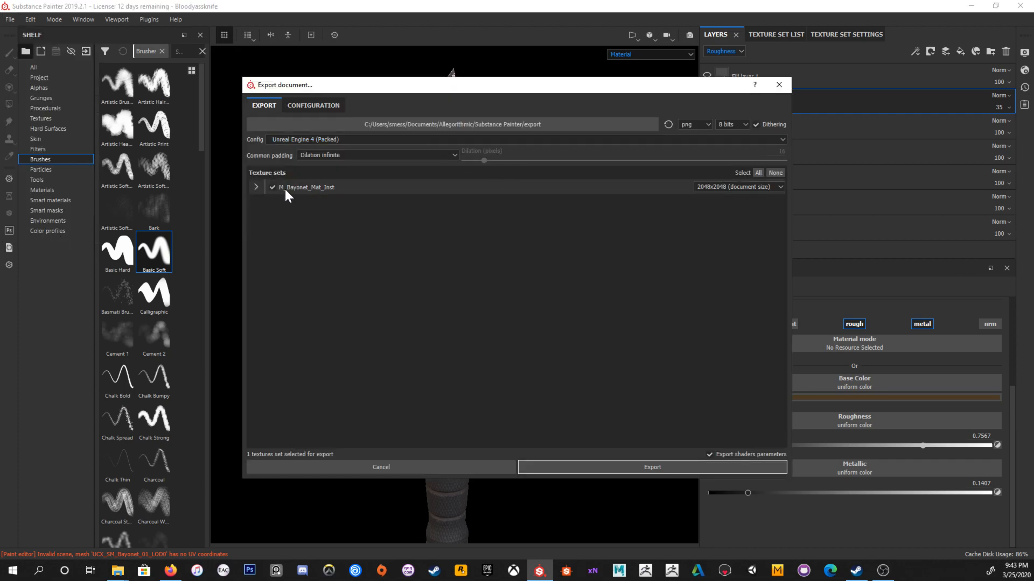
left_click(255, 187)
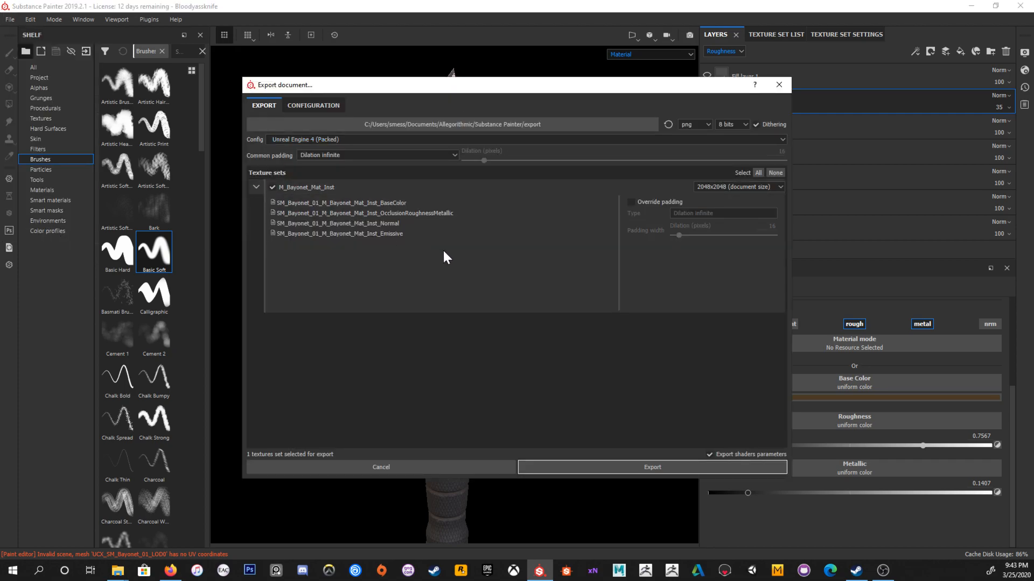
Step: Set the texture export format to targa with the Unreal Engine 4 (Packed) configuration
left_click(700, 125)
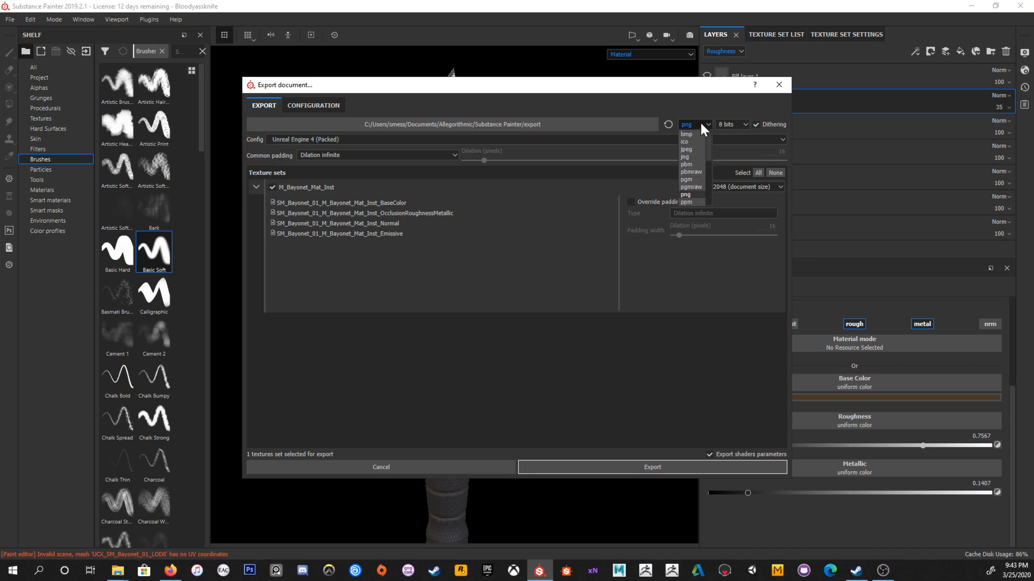
left_click(700, 123)
left_click(332, 139)
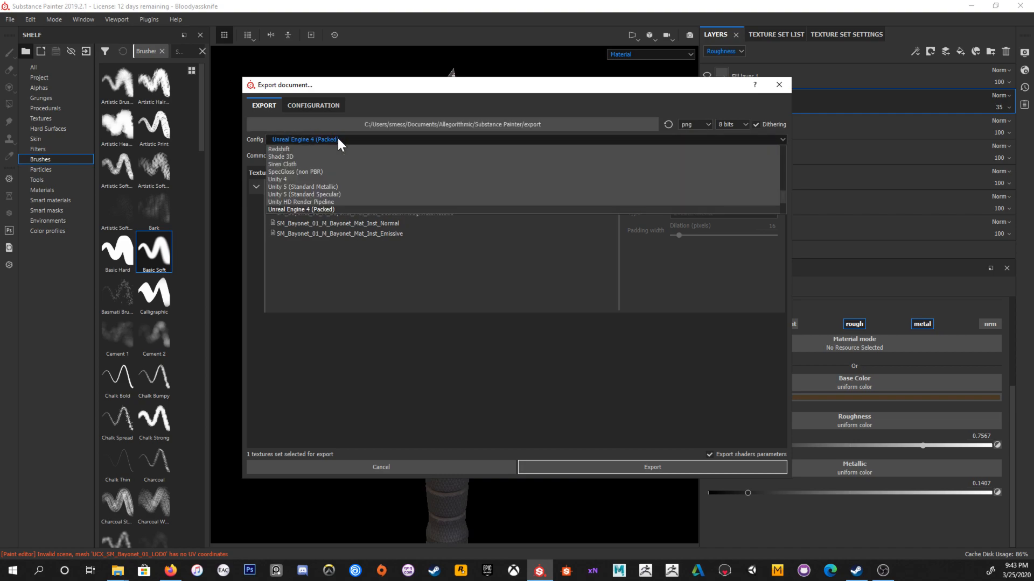
left_click(338, 138)
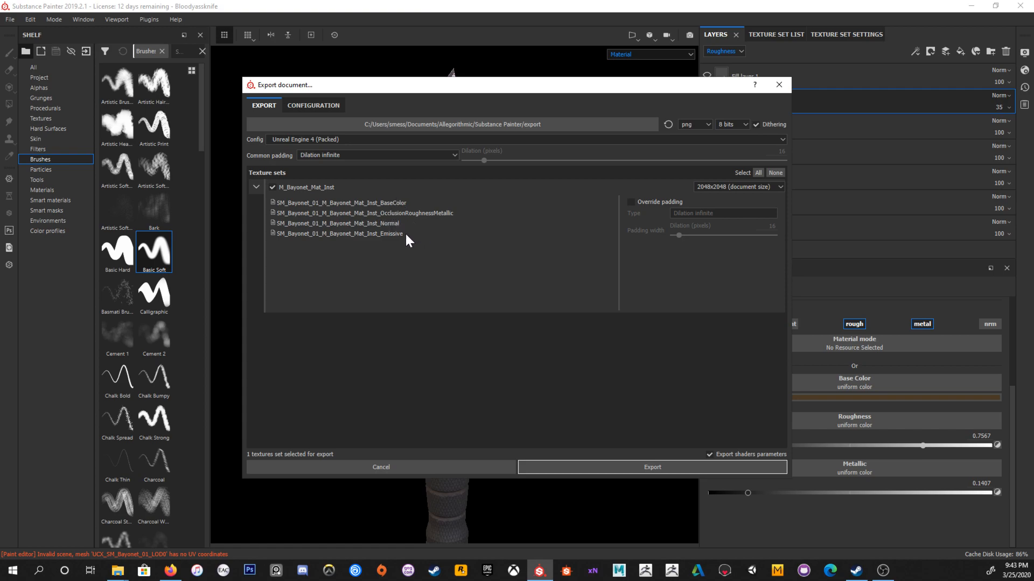
left_click(704, 127)
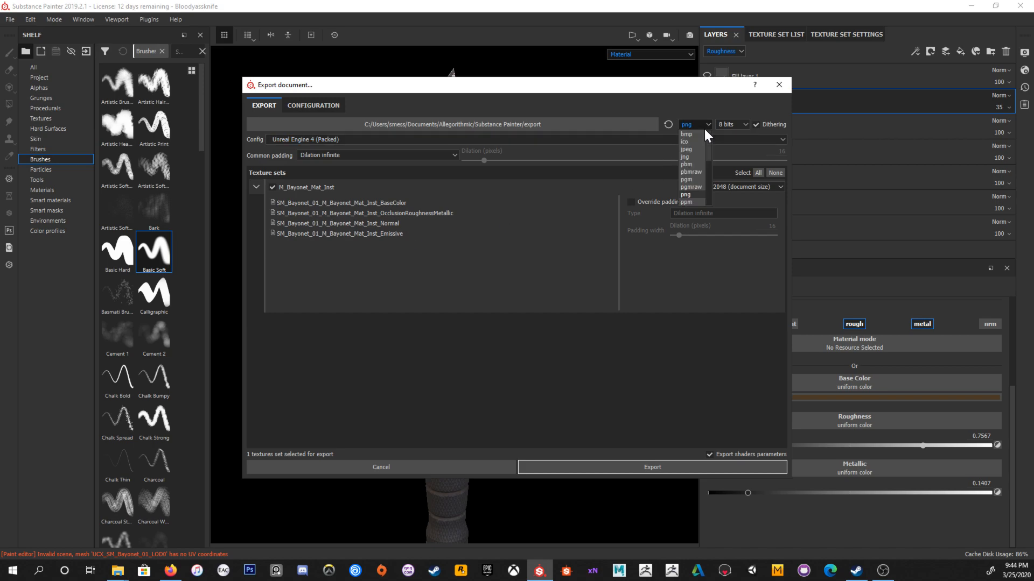
scroll(708, 150, "down", 1)
left_click_drag(711, 156, 709, 184)
left_click(699, 151)
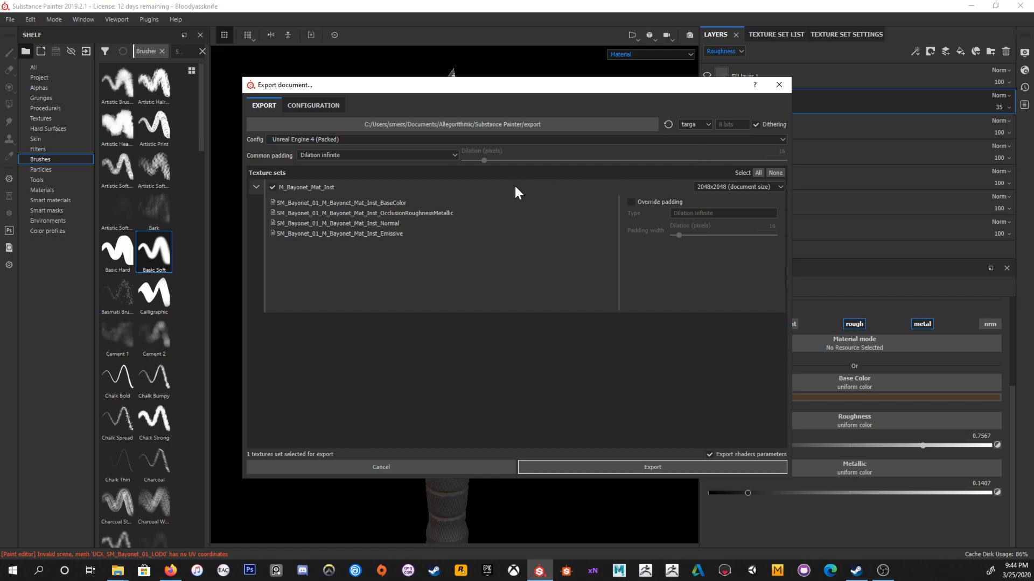
Step: Choose the SubstancePainter Demo folder in Documents as the export destination
left_click_drag(575, 89, 531, 85)
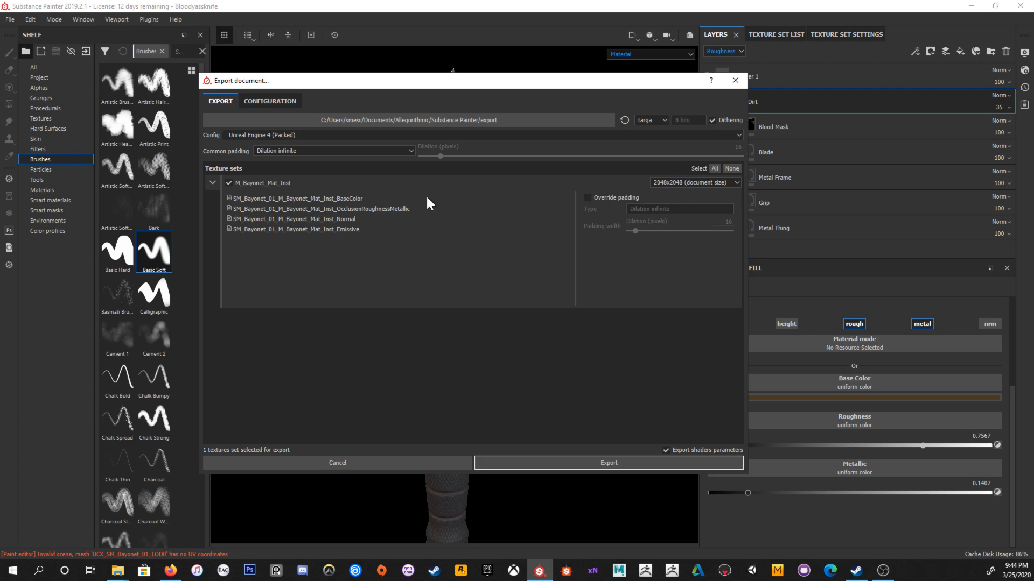
left_click(416, 122)
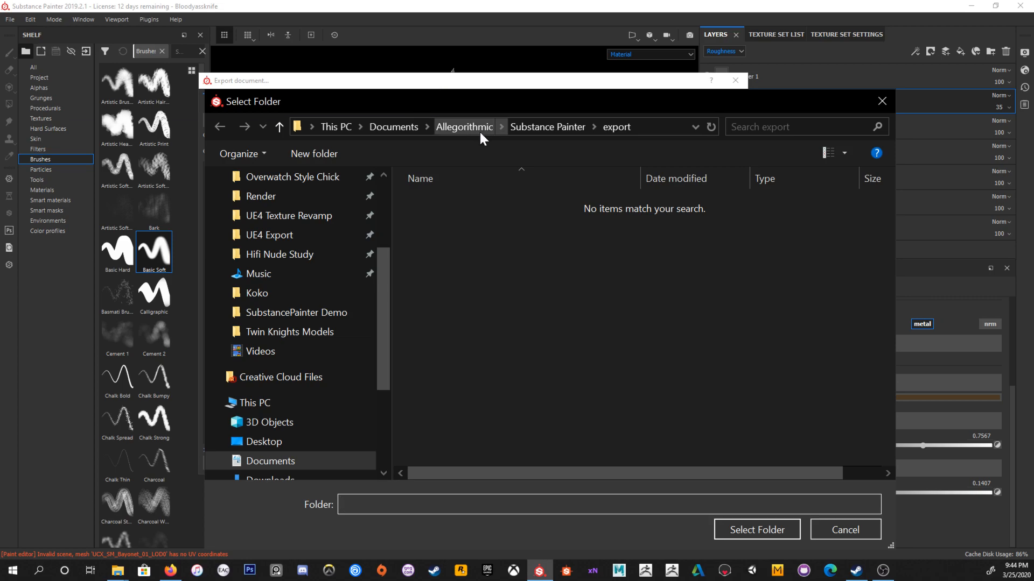
left_click(344, 313)
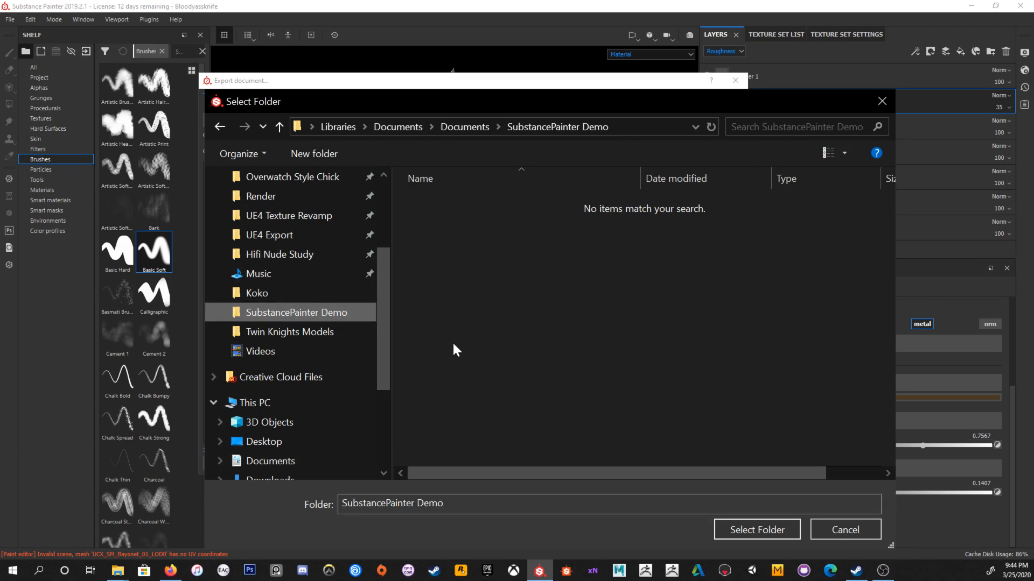
left_click(732, 530)
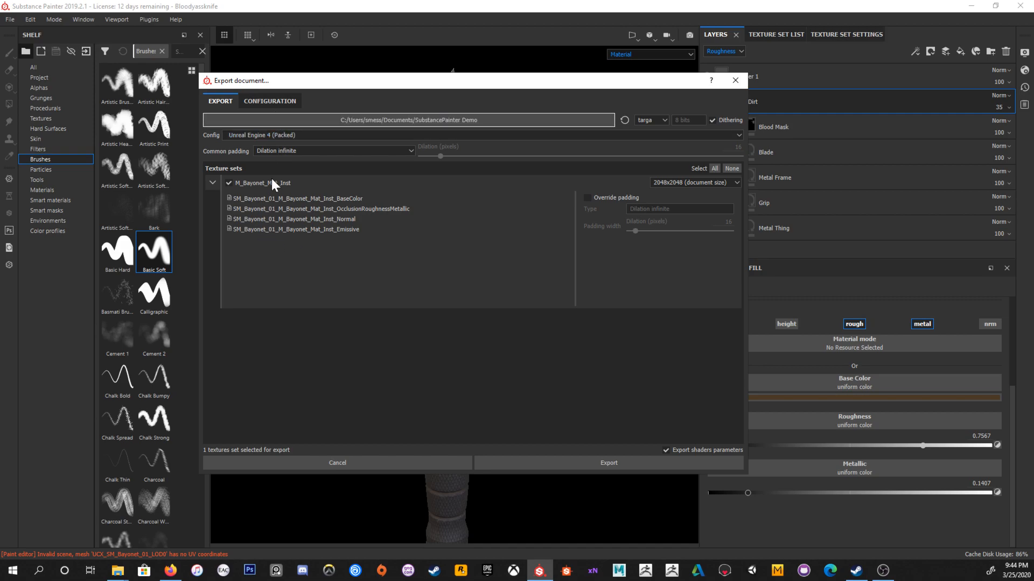
Step: Examine the output maps and channel packing of the Unreal Engine 4 (Packed) export preset
left_click(270, 101)
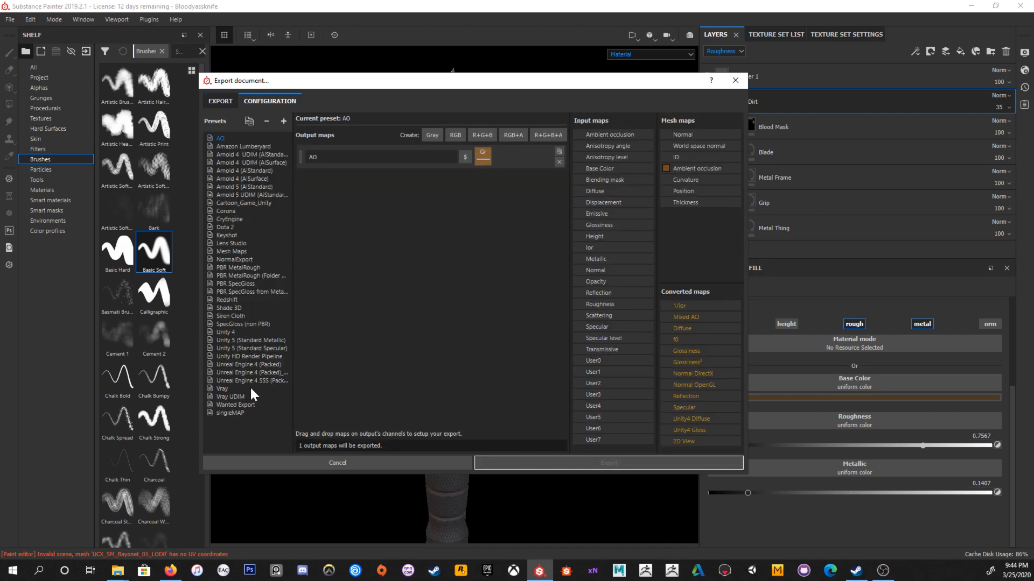
left_click(265, 368)
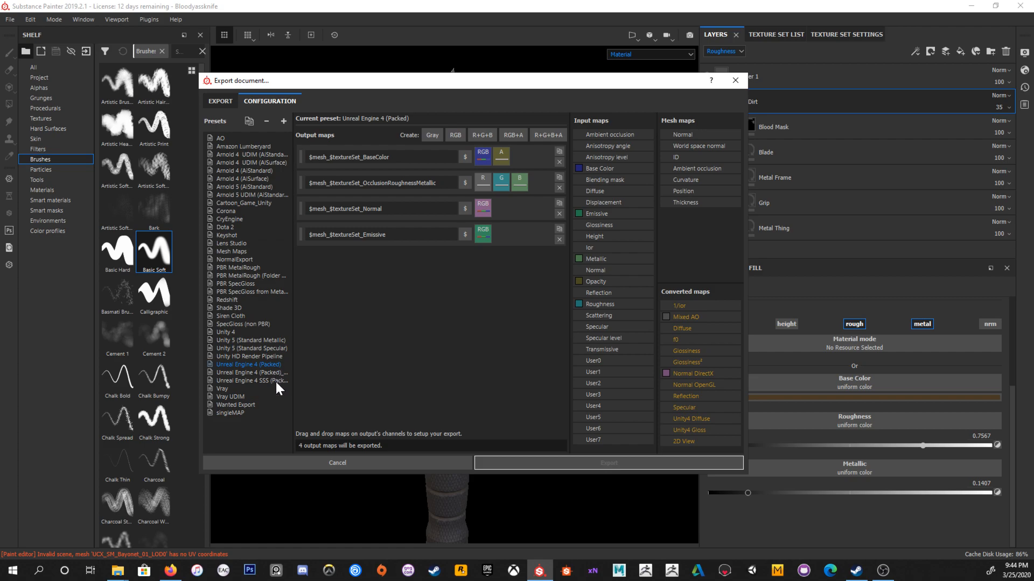
left_click_drag(294, 377, 332, 377)
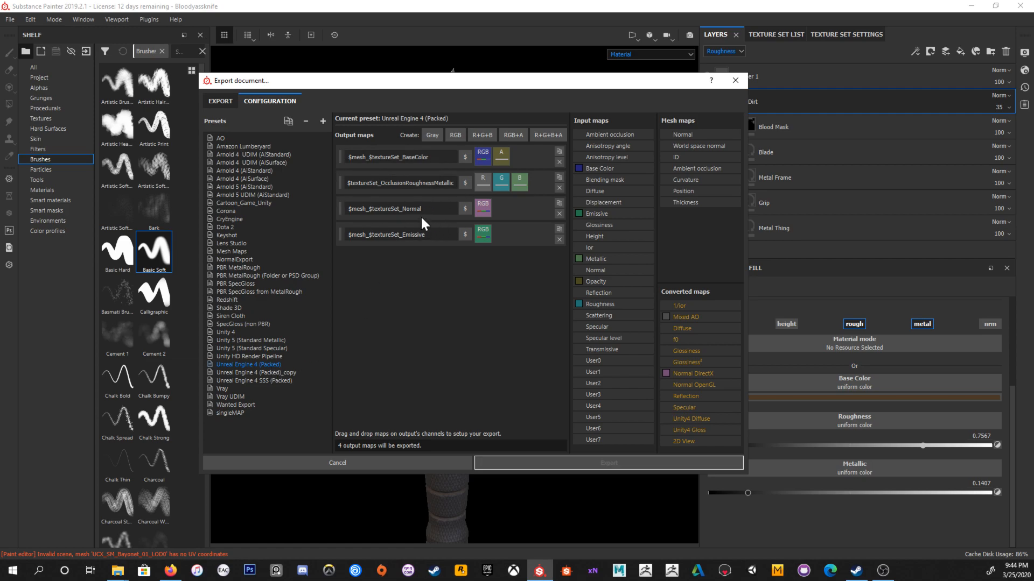
Step: Export the M_Bayonet_Mat_Inst texture set and dismiss the completion notice
left_click(224, 102)
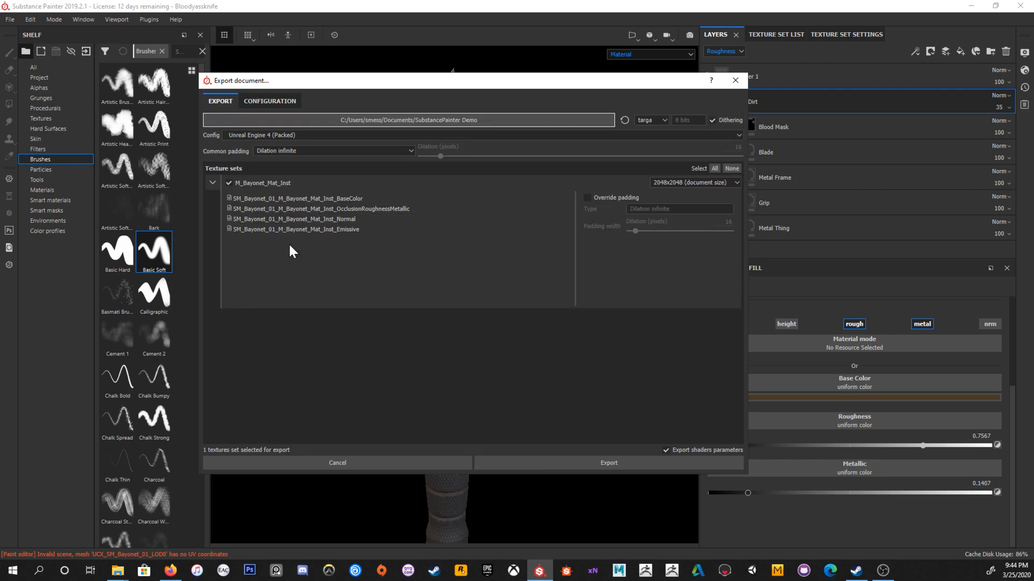
left_click(591, 463)
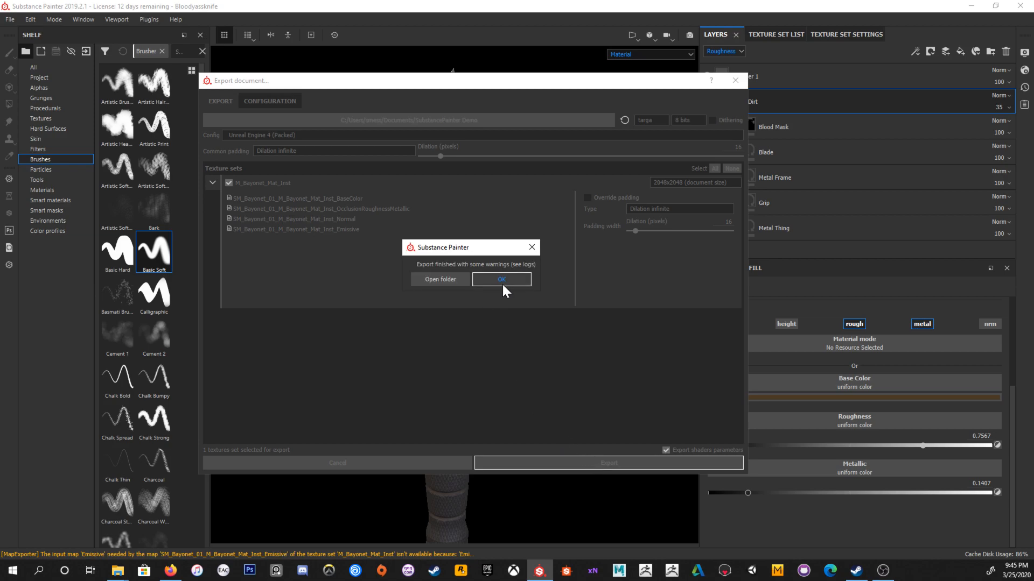
left_click(502, 280)
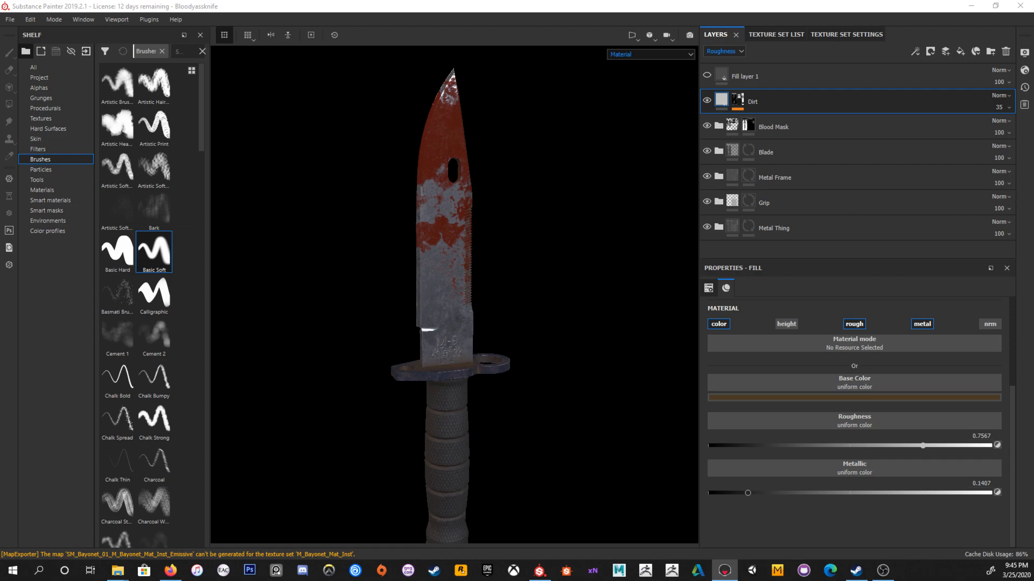
Step: Switch to Marmoset Toolbag and maximize its window
left_click_drag(230, 173, 567, 54)
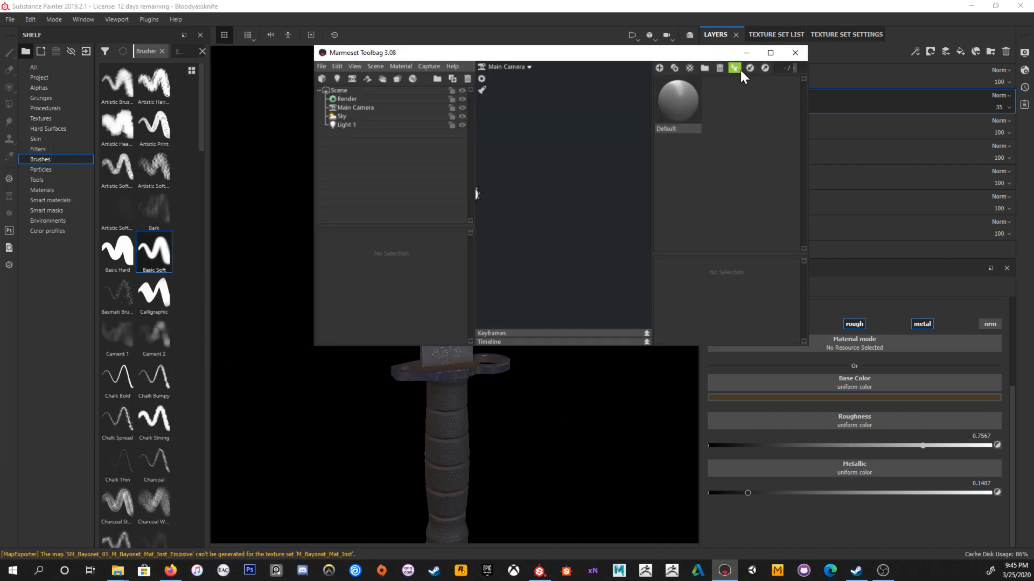
left_click(770, 53)
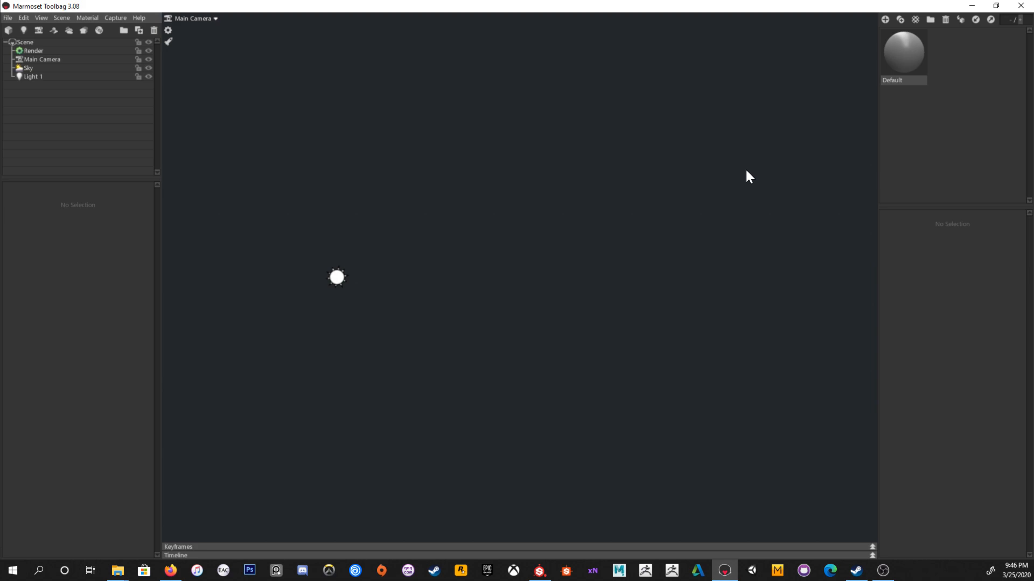
left_click(7, 18)
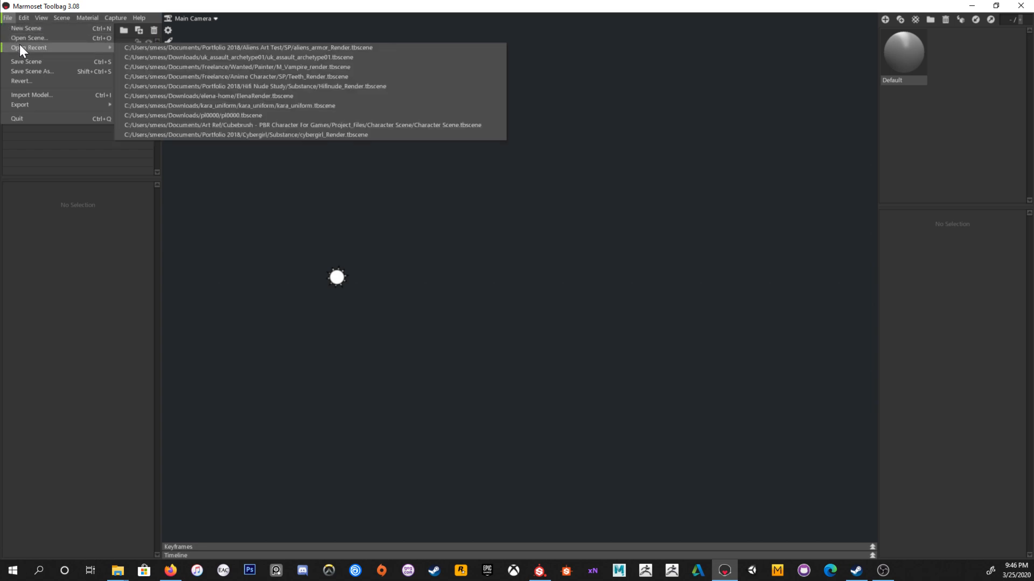
left_click(267, 127)
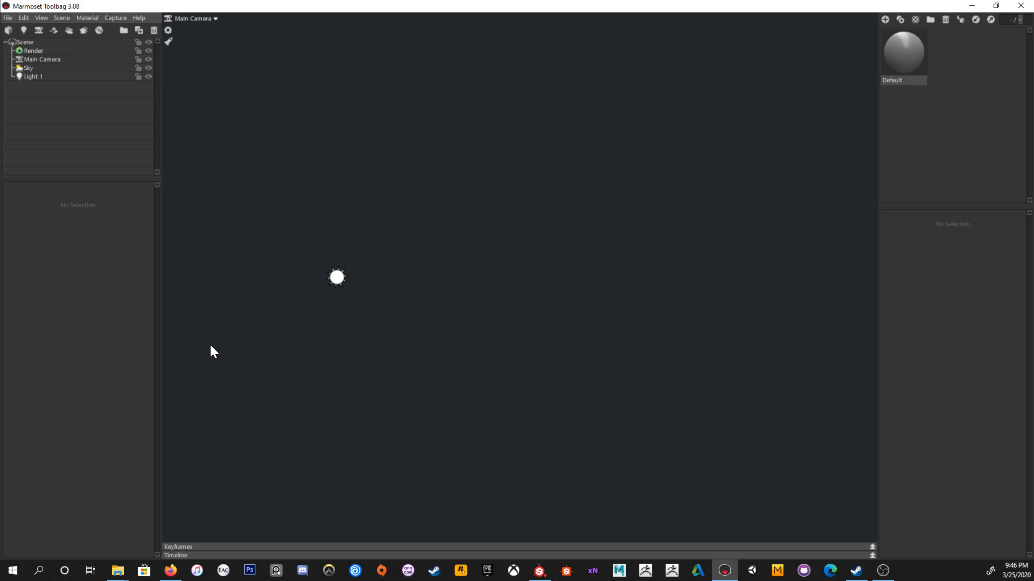
Step: Import SM_Bayonet_01.FBX from the SubstancePainter Demo folder into the Marmoset Toolbag scene
left_click(118, 571)
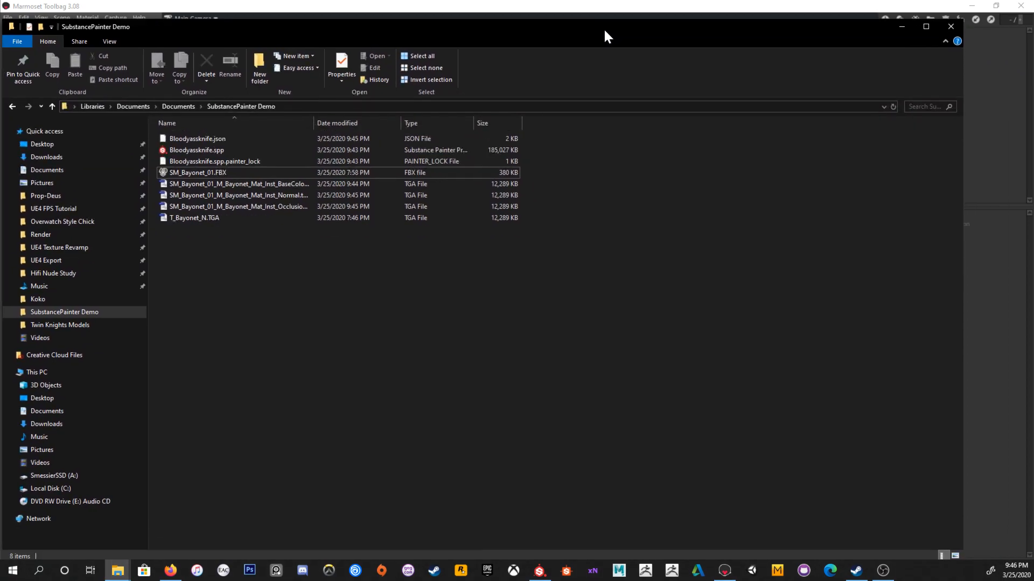
left_click_drag(21, 29, 231, 142)
left_click(453, 296)
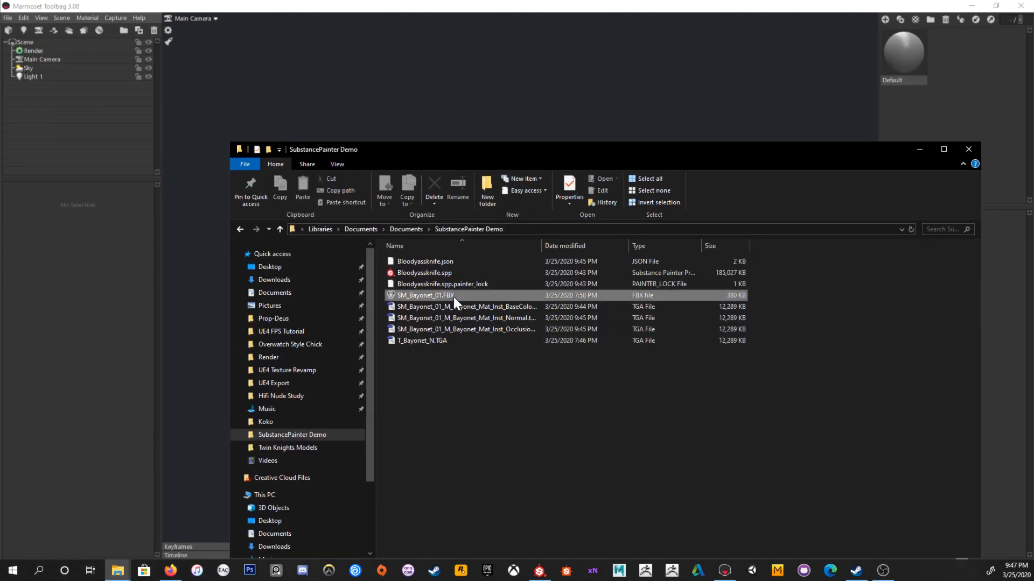
left_click(552, 340, "ctrl")
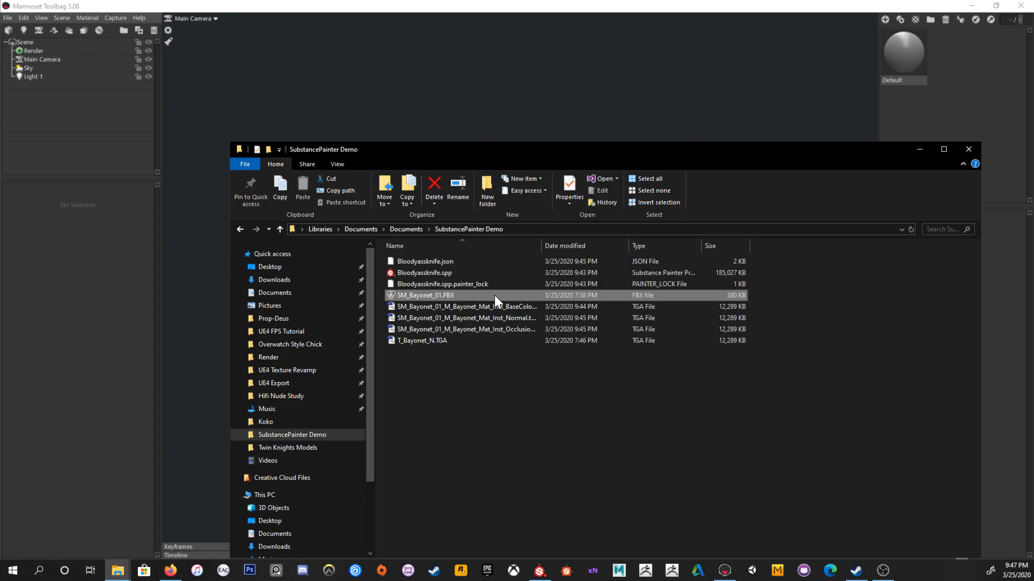
left_click_drag(494, 295, 477, 94)
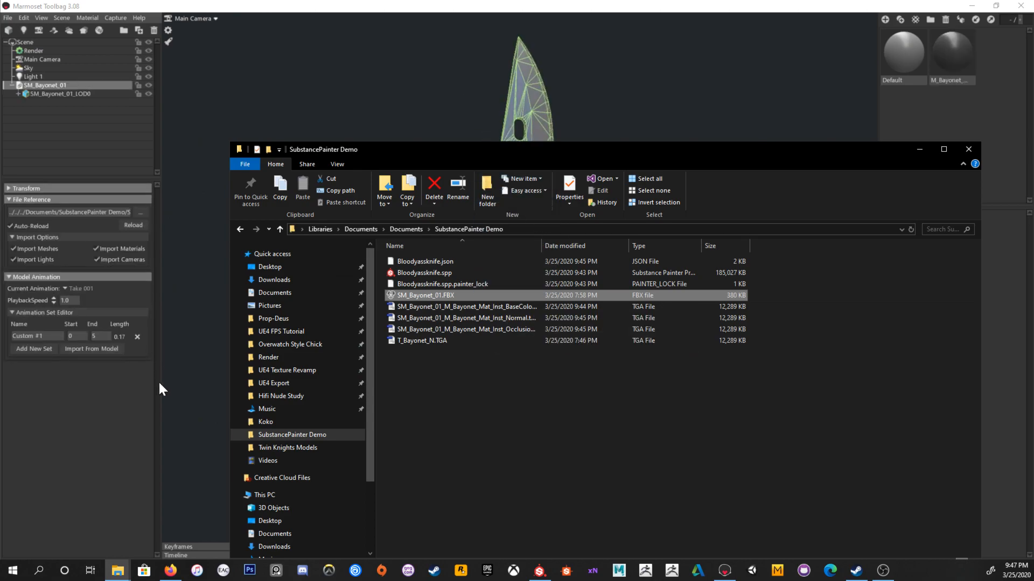
left_click(139, 412)
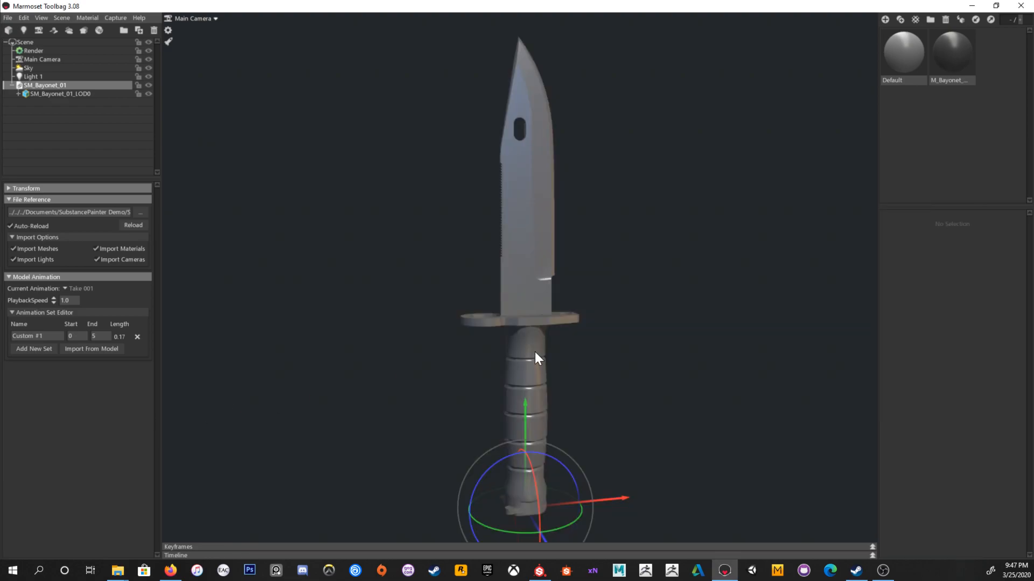
Step: Select the bayonet's imported material and assign SM_Bayonet_01_M_Bayonet_Mat_Inst_Normal.tga as its normal map
mouse_move(118, 571)
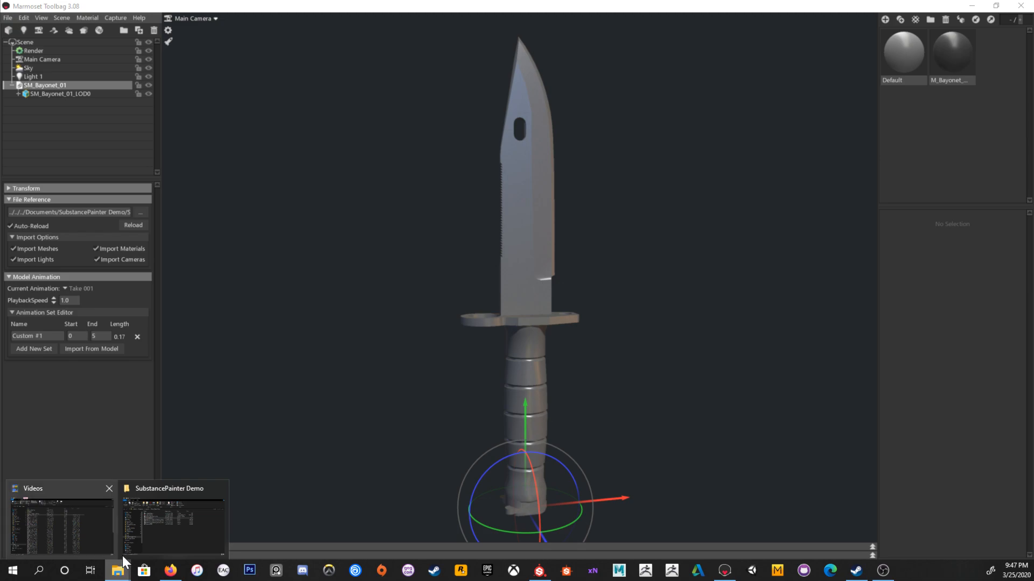
left_click(175, 514)
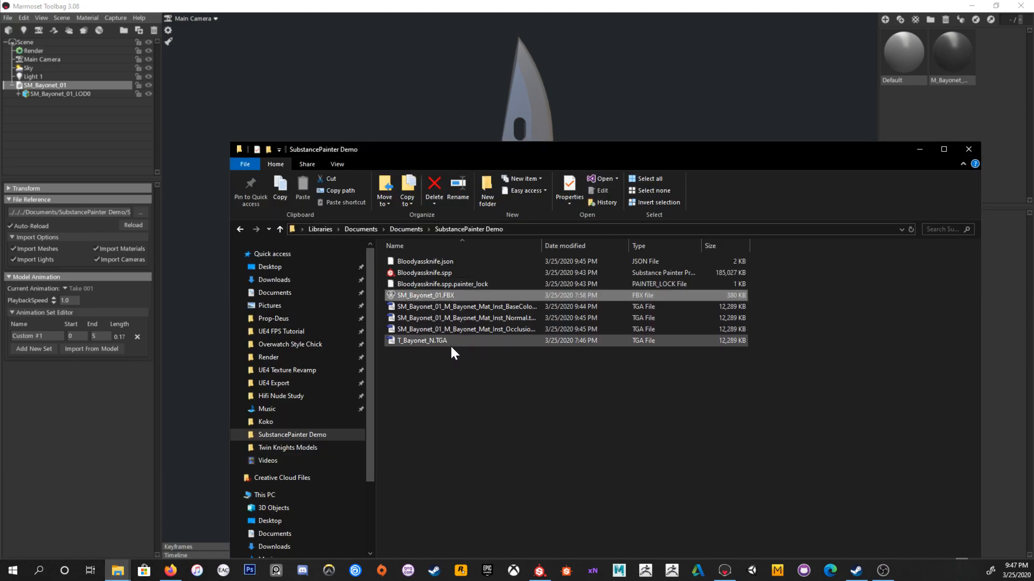
left_click_drag(565, 147, 421, 143)
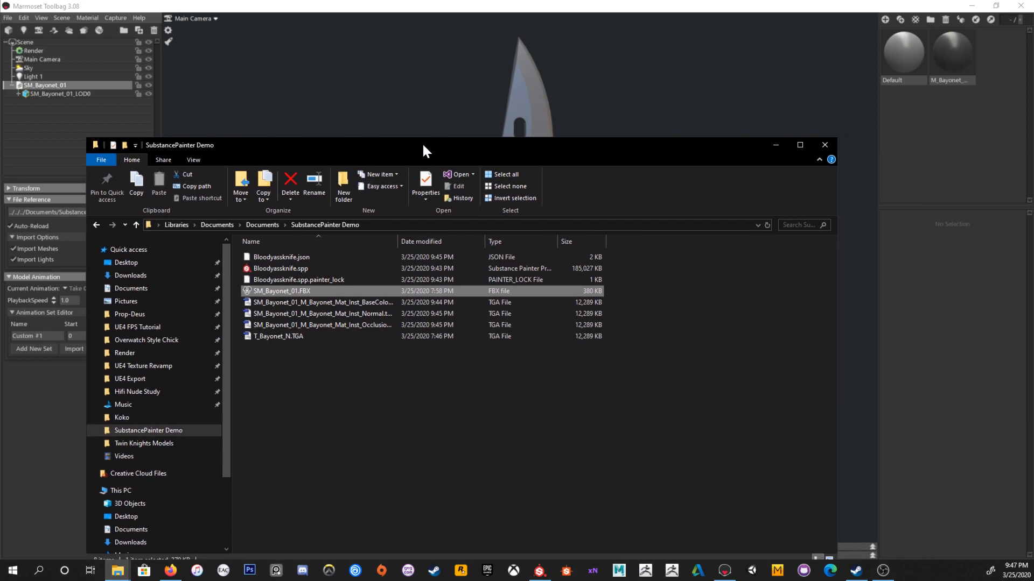
left_click(953, 63)
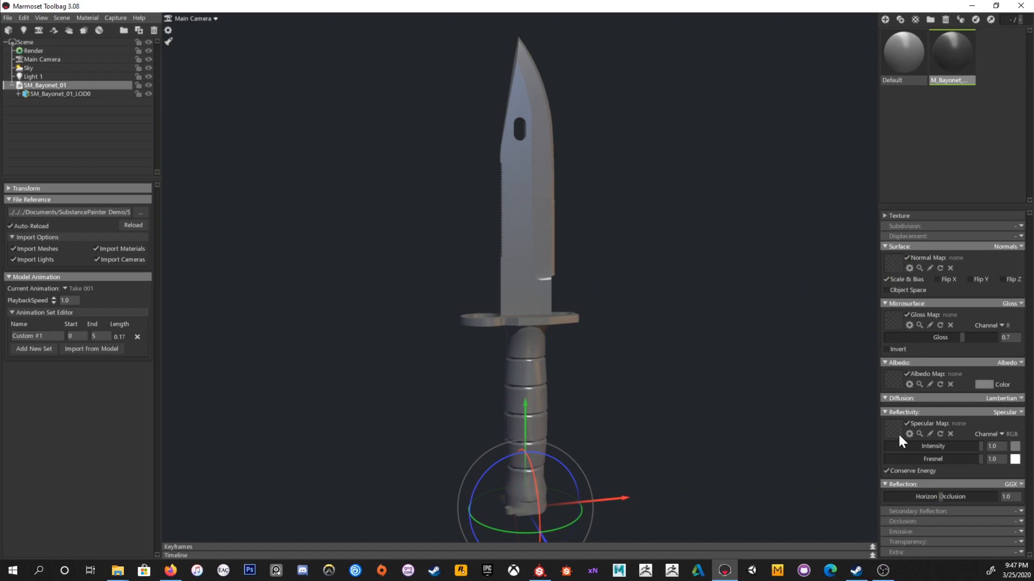
mouse_move(118, 571)
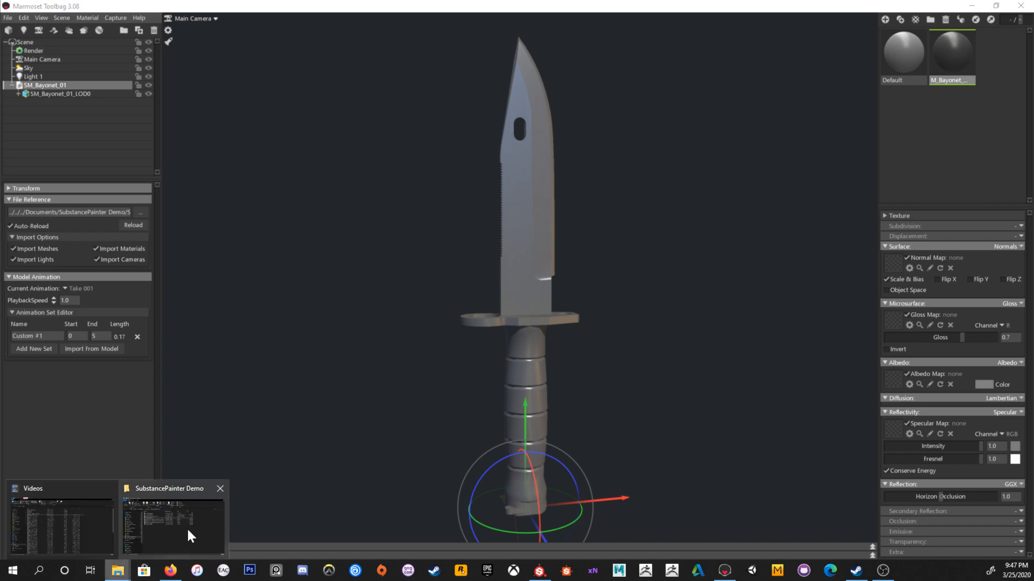
left_click(186, 528)
left_click_drag(452, 153, 378, 85)
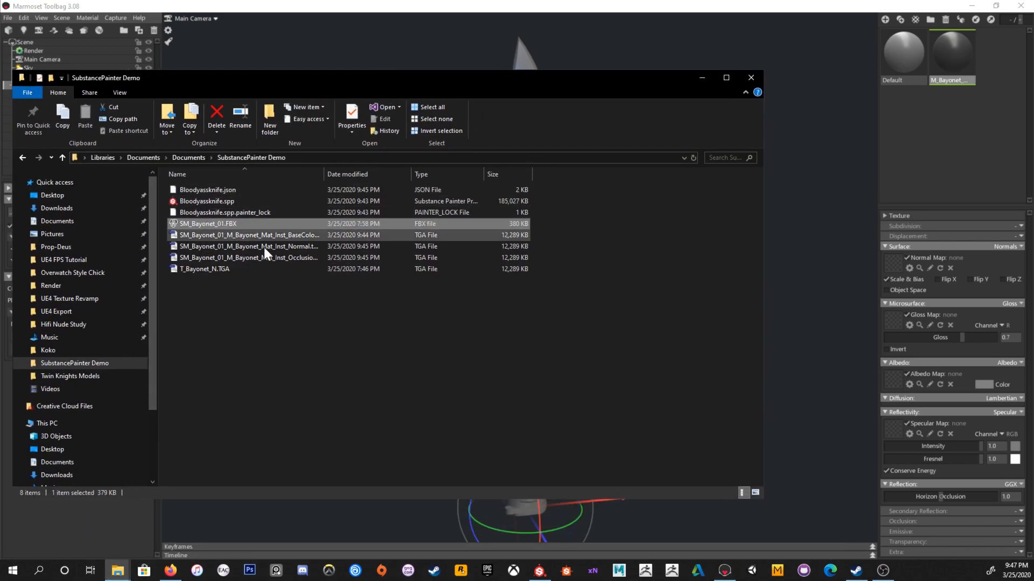
left_click_drag(324, 174, 394, 174)
left_click(283, 246)
left_click_drag(287, 247, 893, 261)
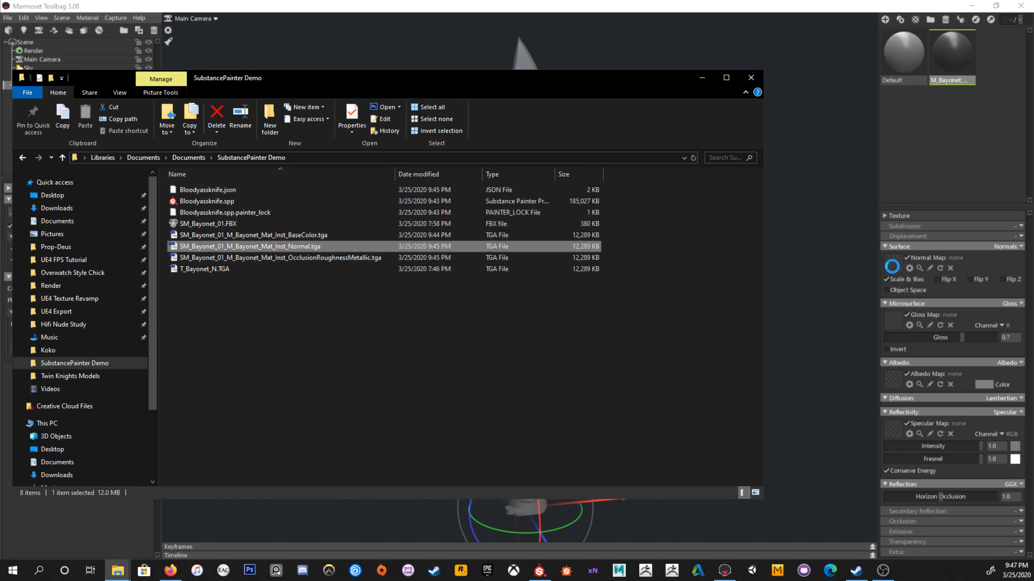
Step: Assign SM_Bayonet_01_M_Bayonet_Mat_Inst_BaseColor.tga as the material's albedo map and set the albedo color to white
left_click(314, 237)
left_click_drag(273, 234, 800, 299)
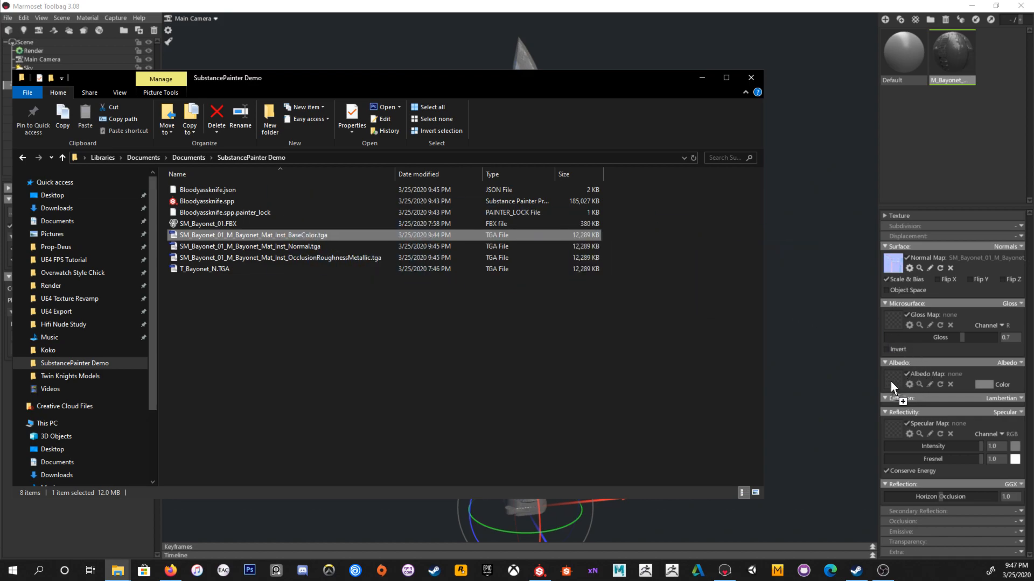
left_click_drag(893, 380, 894, 380)
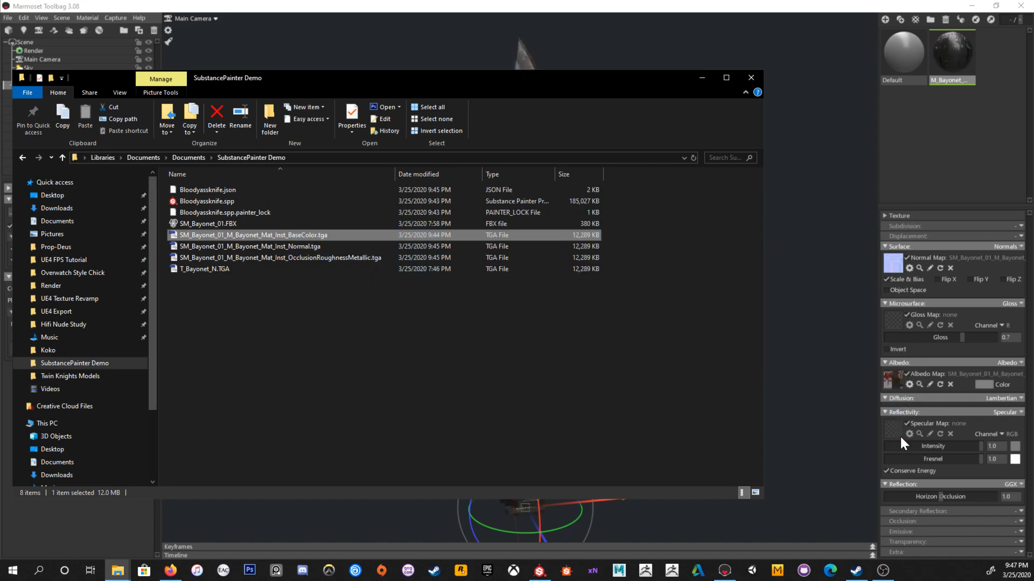
left_click(984, 386)
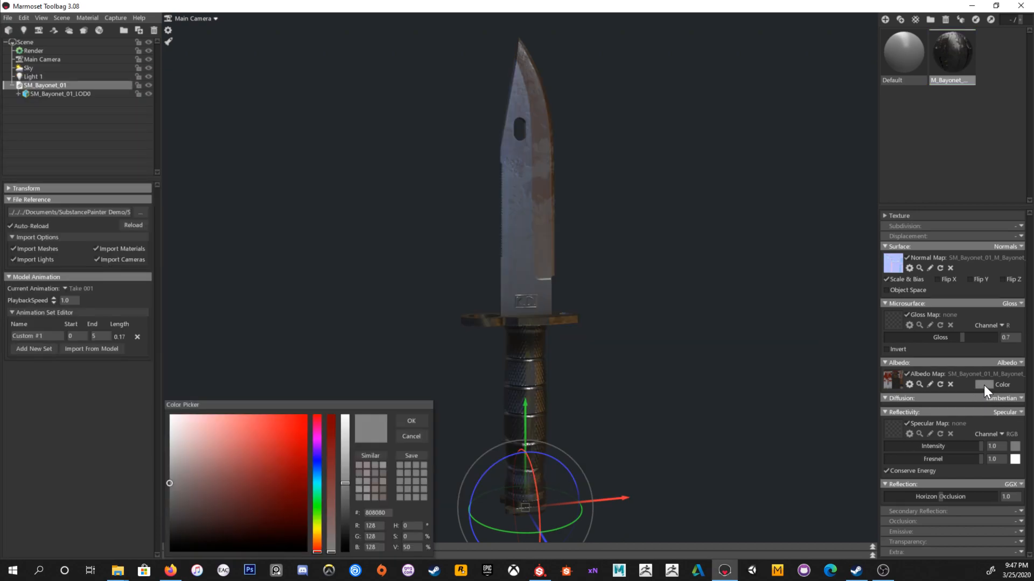
left_click_drag(344, 461, 350, 378)
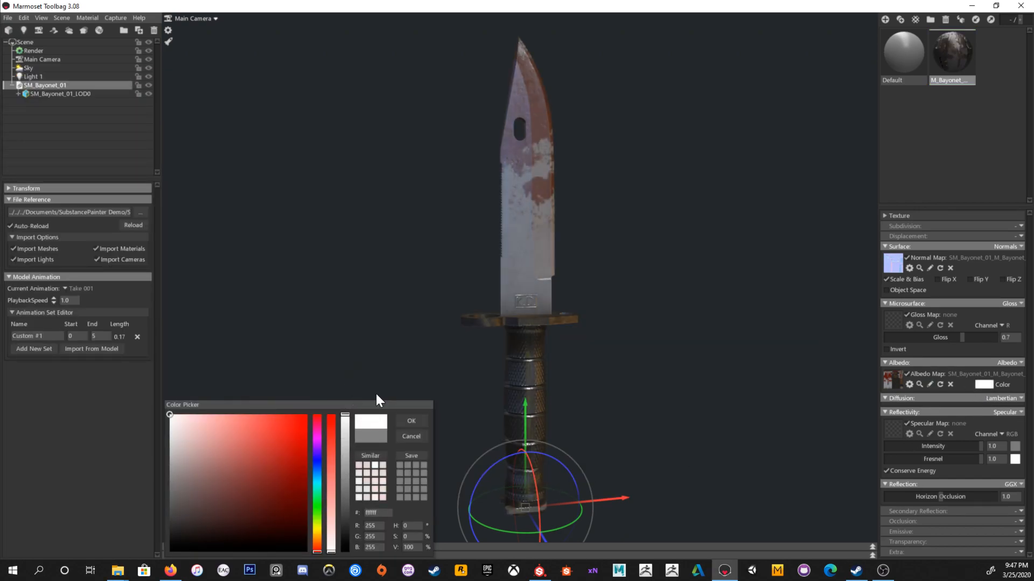
left_click(411, 421)
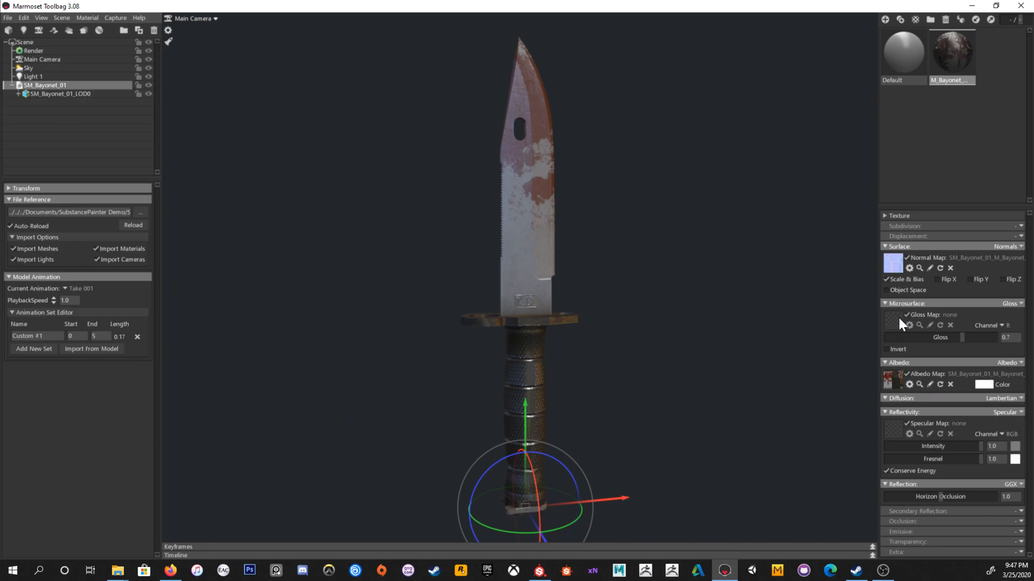
left_click(127, 571)
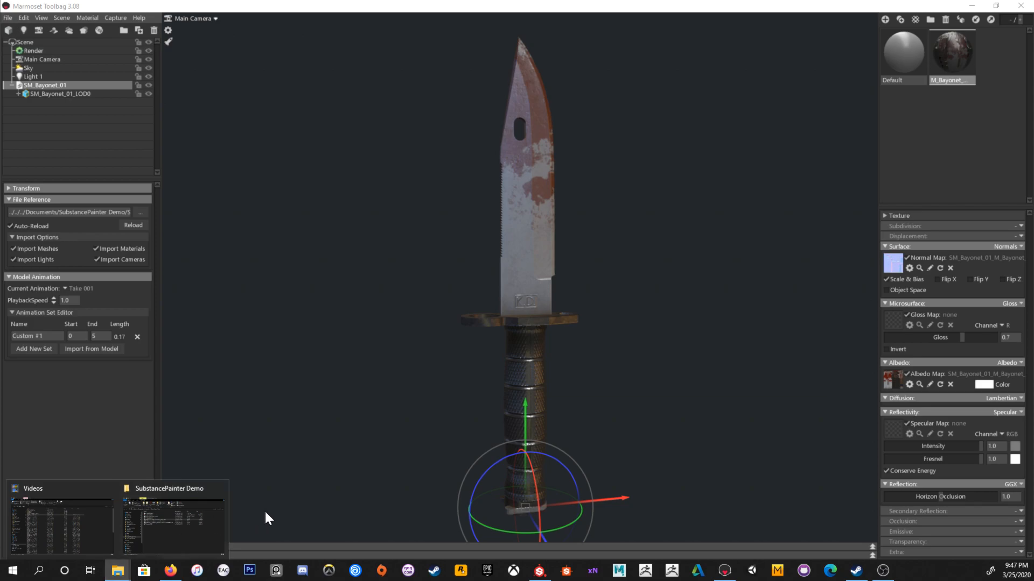
left_click(1006, 387)
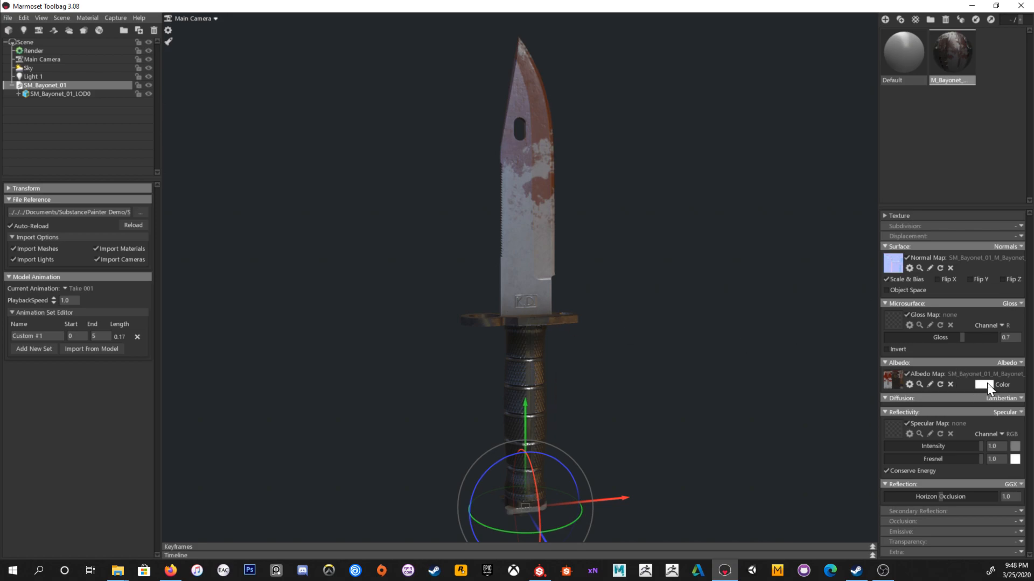
Step: Parent Light 1 under Sky in the scene hierarchy
left_click_drag(635, 335, 551, 306, "alt")
left_click_drag(563, 315, 718, 326)
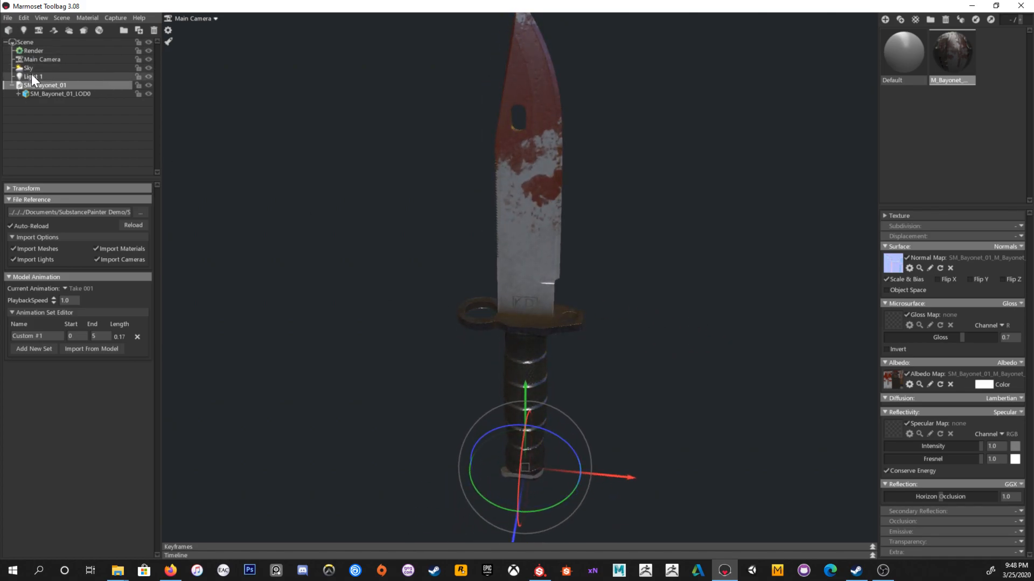
left_click(52, 77)
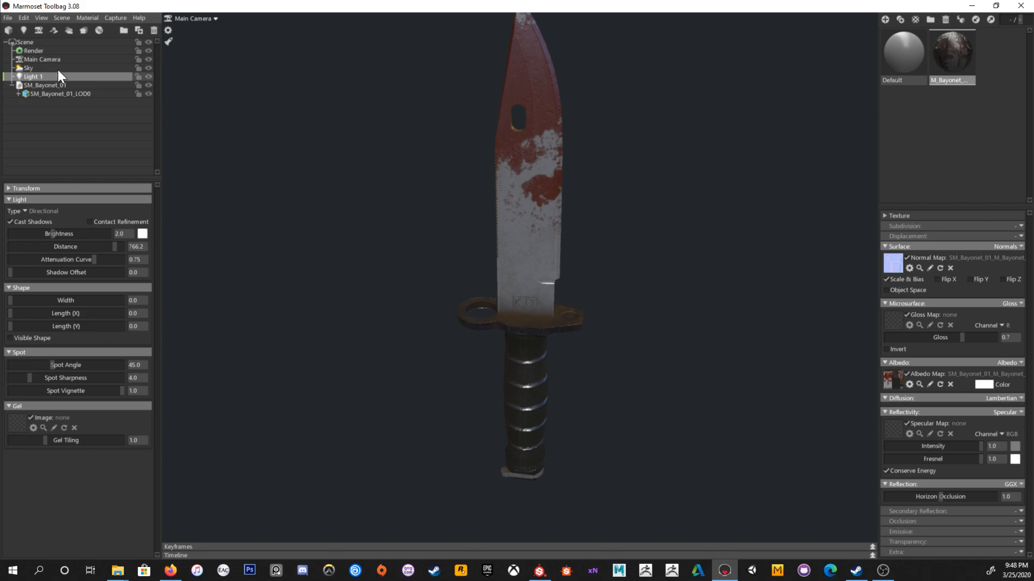
left_click_drag(59, 65, 56, 69)
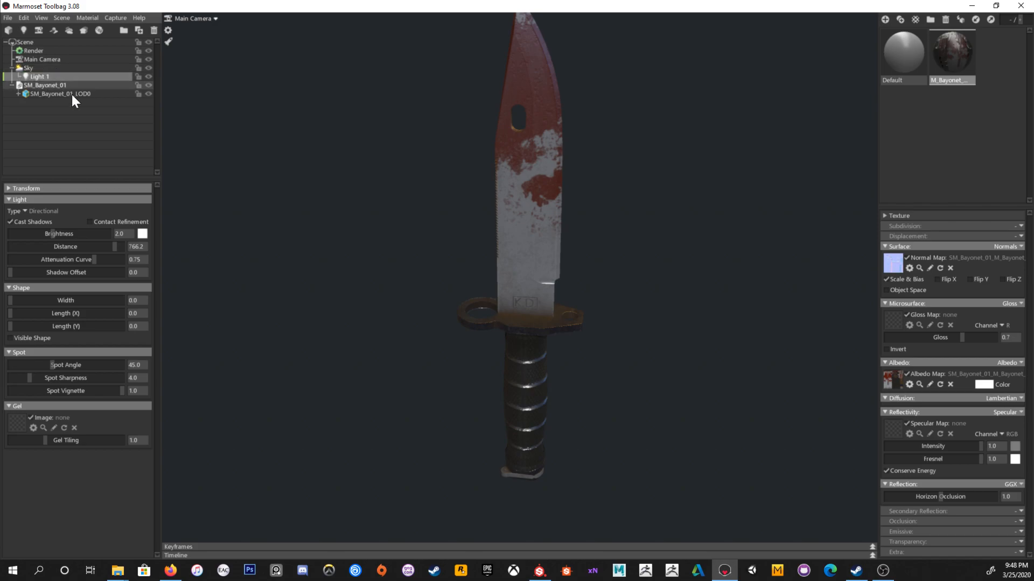
Step: Enable Flip Y on the bayonet material's normal map and inspect the surface detail on the blade and handle
mouse_move(535, 246)
left_mouse_down()
mouse_move(600, 261)
mouse_move(611, 220)
mouse_move(698, 253)
mouse_move(583, 233)
mouse_move(621, 248)
mouse_move(565, 253)
mouse_move(570, 220)
mouse_move(516, 334)
mouse_move(591, 330)
mouse_move(500, 246)
mouse_move(480, 246)
mouse_move(554, 276)
mouse_move(567, 355)
mouse_move(554, 296)
mouse_move(600, 288)
mouse_move(556, 286)
mouse_move(581, 275)
mouse_move(421, 267)
mouse_move(592, 275)
mouse_move(579, 274)
mouse_move(632, 296)
mouse_move(785, 290)
mouse_move(764, 231)
mouse_move(805, 257)
mouse_move(775, 238)
mouse_move(768, 215)
mouse_move(702, 205)
mouse_move(650, 224)
mouse_move(699, 242)
left_mouse_up()
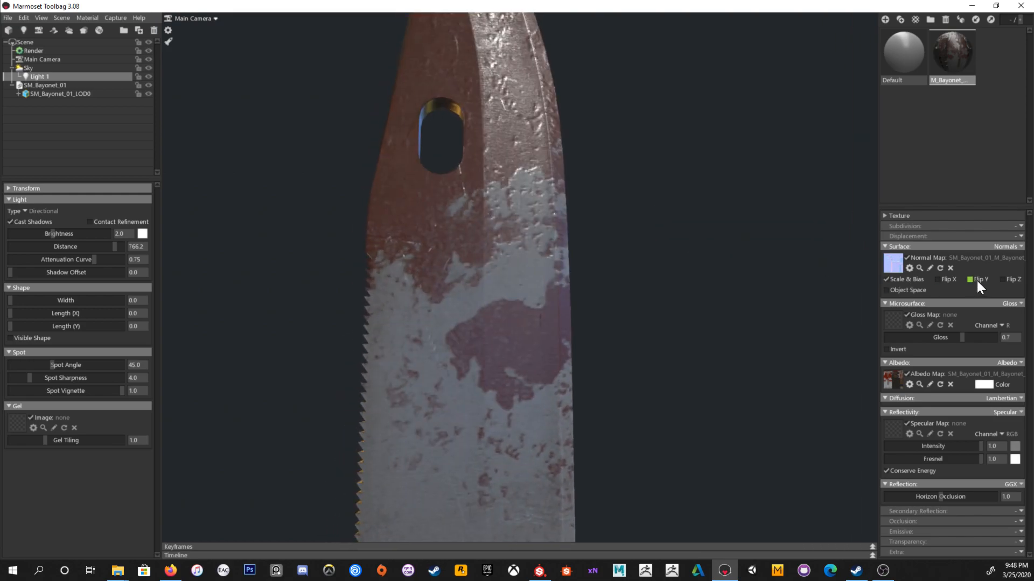
left_click(976, 280)
left_click_drag(529, 231, 595, 274)
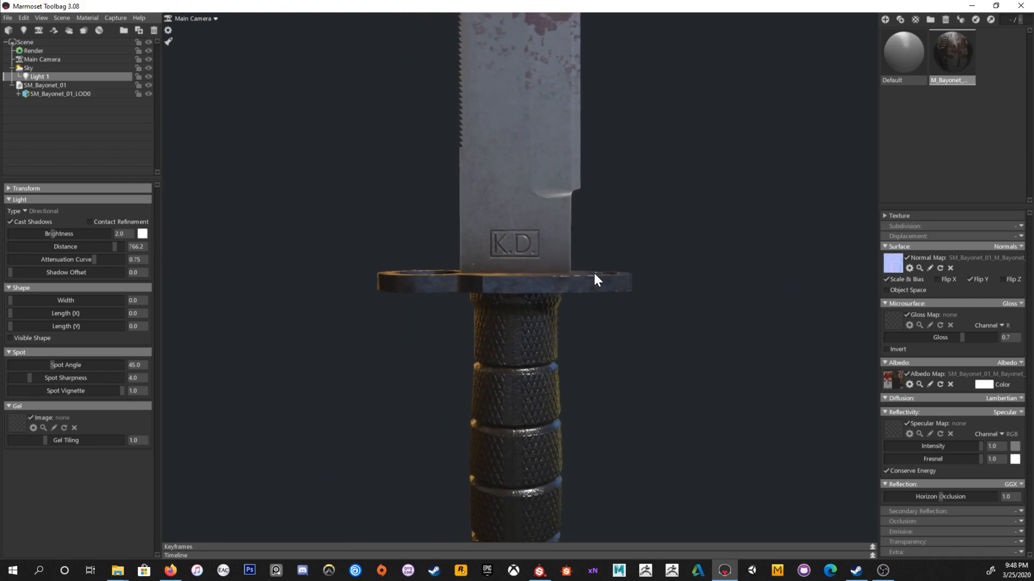
left_click(981, 277)
right_click_drag(602, 241, 565, 184)
middle_click_drag(570, 204, 556, 221)
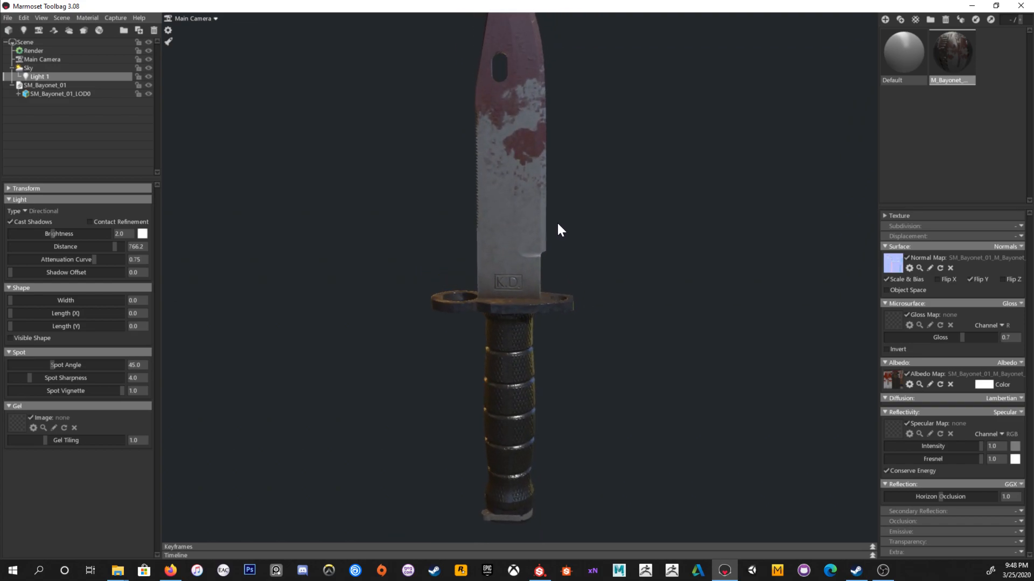
mouse_move(557, 221)
left_mouse_down()
mouse_move(534, 234)
mouse_move(558, 241)
left_mouse_up()
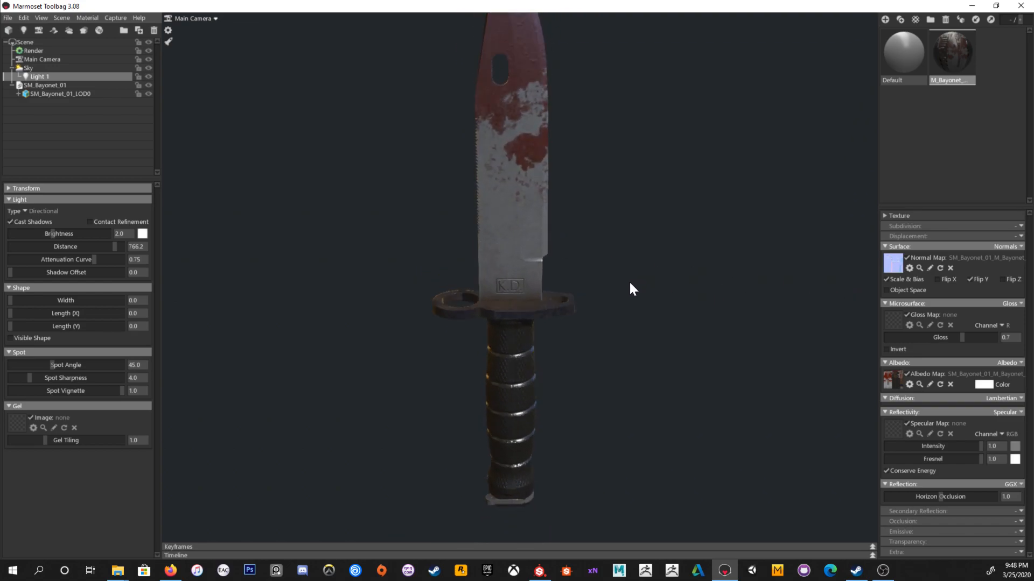
Step: Assign SM_Bayonet_01_M_Bayonet_Mat_Inst_OcclusionRoughnessMetallic.tga as the material's gloss map
left_click(893, 319)
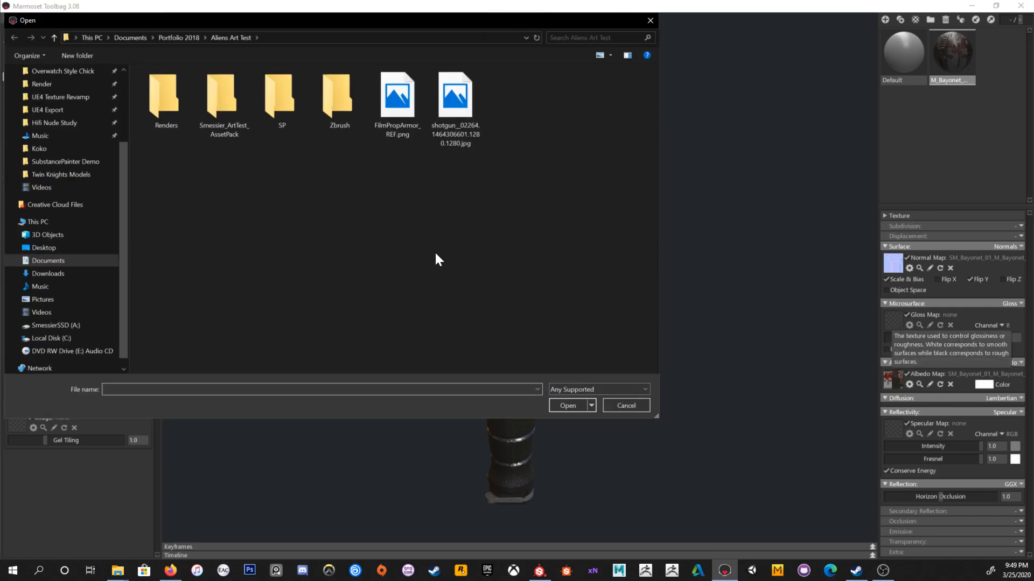
left_click(626, 406)
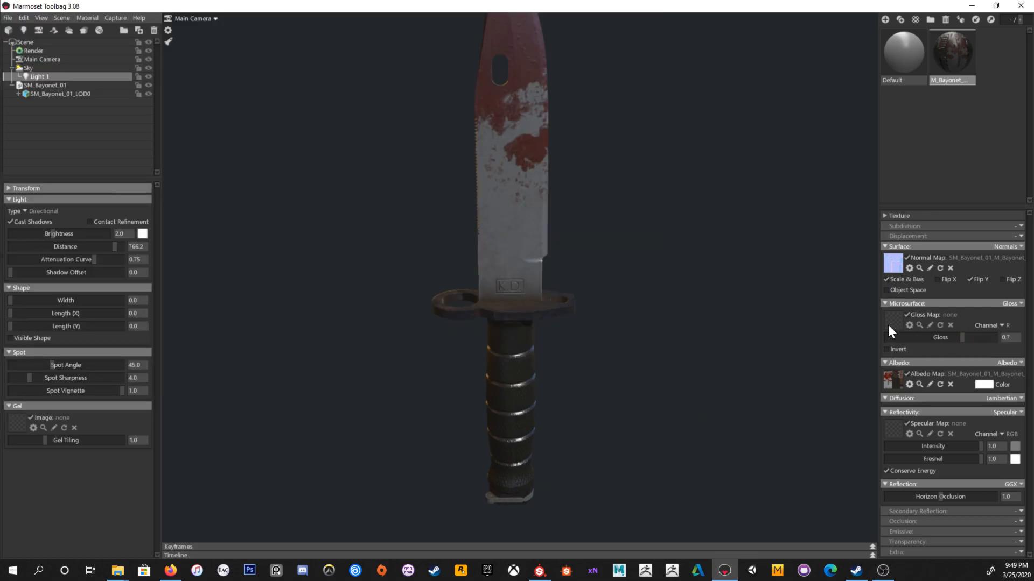
left_click(117, 570)
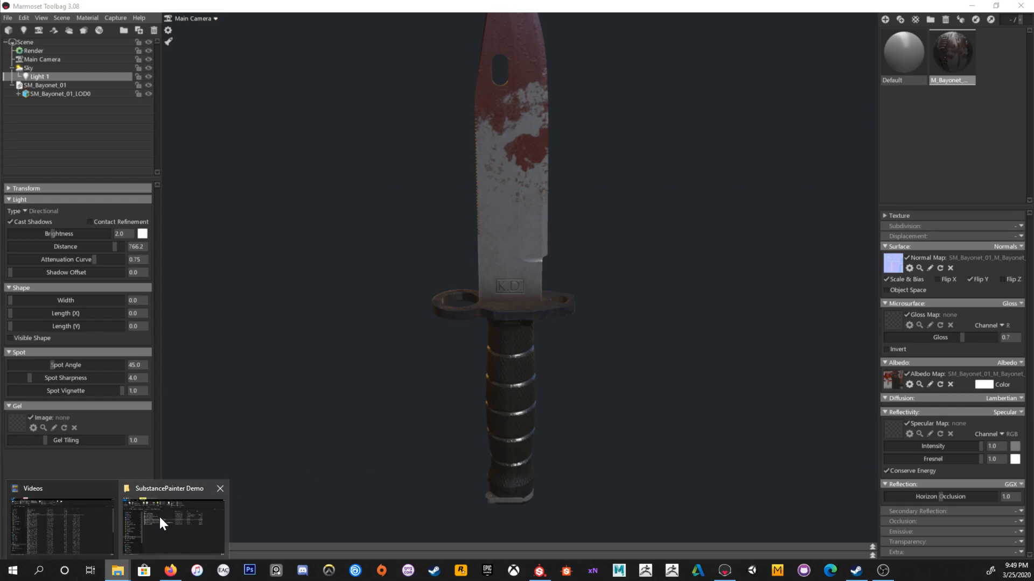
left_click(163, 514)
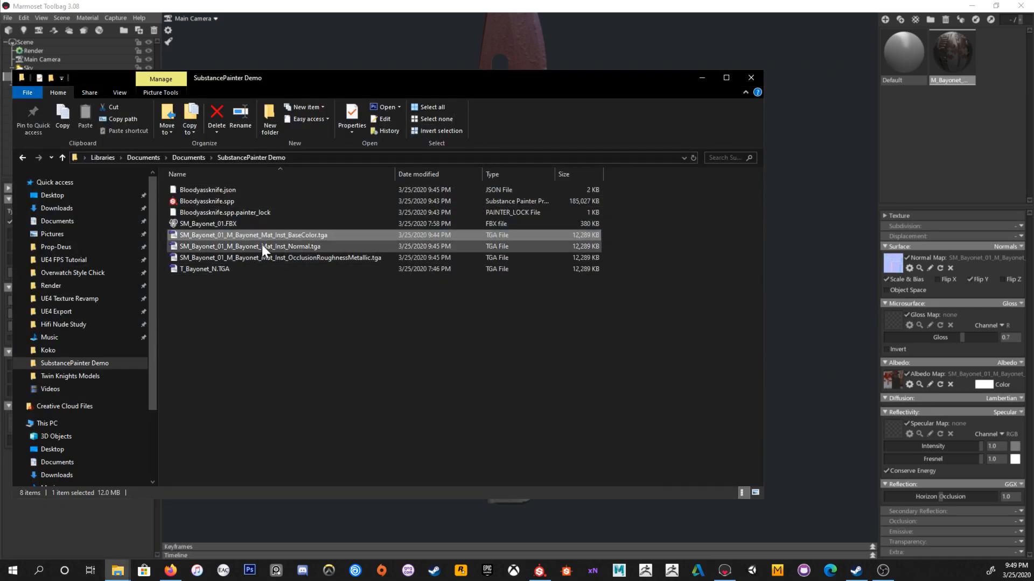
left_click(273, 257)
left_click_drag(893, 320, 893, 322)
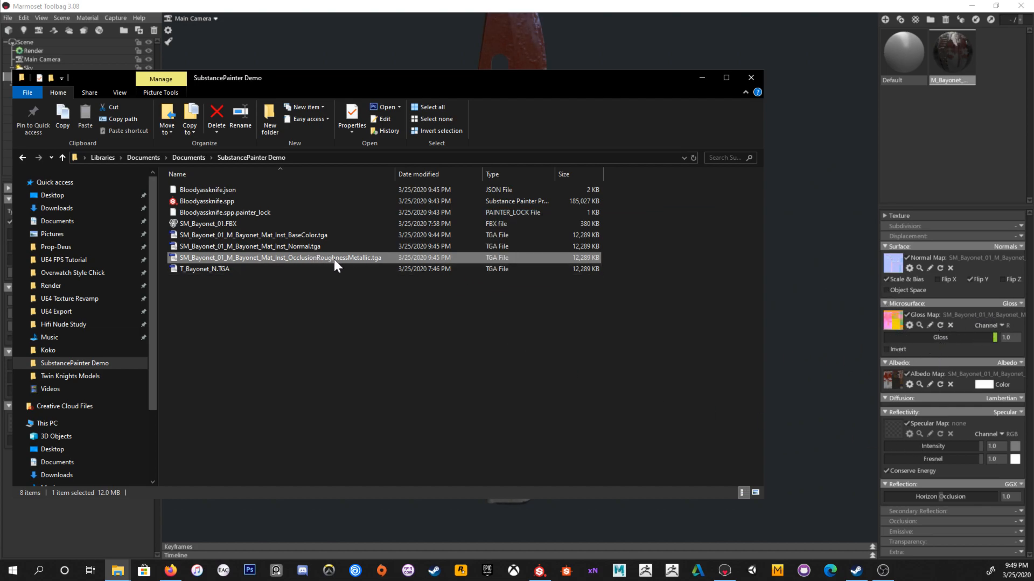
Step: Switch the material's reflectivity to Metalness and assign SM_Bayonet_01_M_Bayonet_Mat_Inst_OcclusionRoughnessMetallic.tga as the metalness map
mouse_move(318, 259)
left_mouse_down()
mouse_move(868, 459)
mouse_move(331, 251)
left_mouse_up()
left_click(1012, 413)
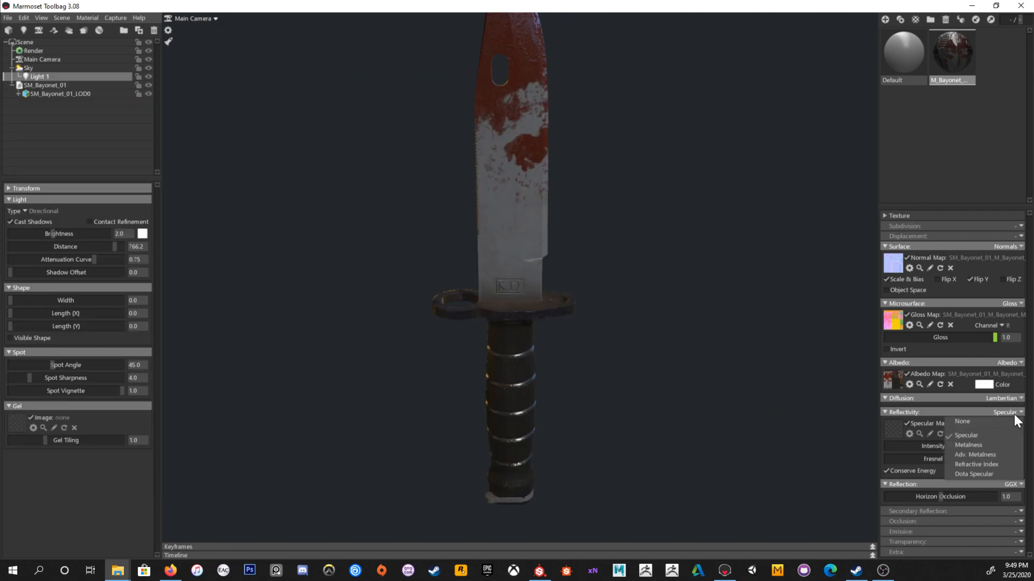
left_click(986, 446)
mouse_move(117, 568)
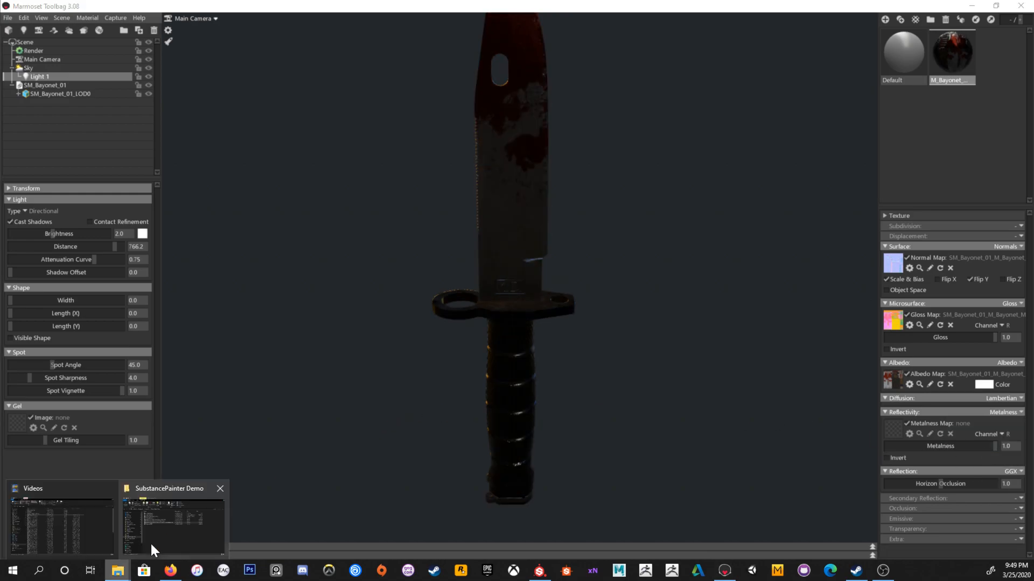
left_click(162, 525)
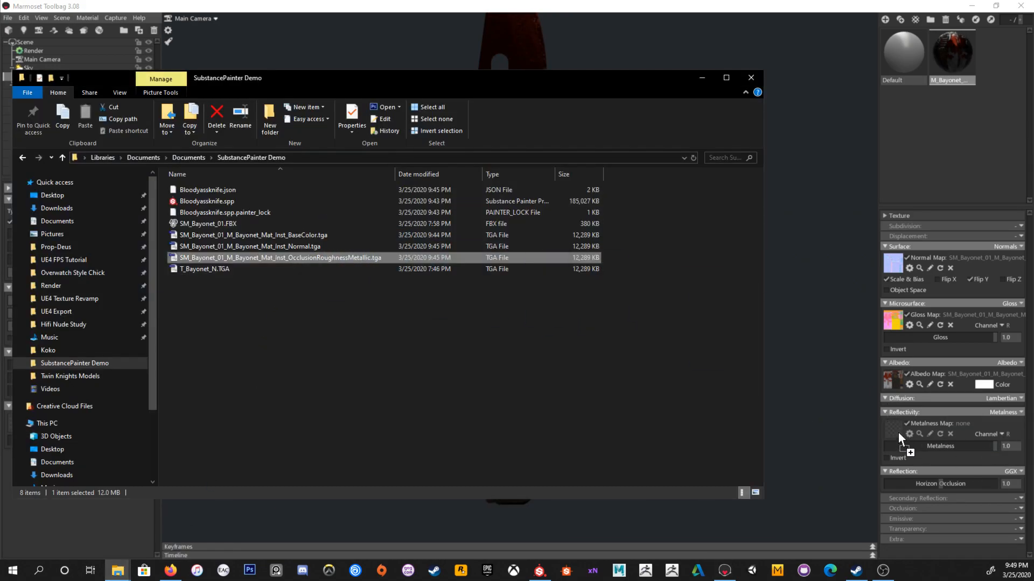
Step: Enable occlusion on the material and assign SM_Bayonet_01_M_Bayonet_Mat_Inst_OcclusionRoughnessMetallic.tga as the occlusion map, keeping channel R
left_click(1012, 510)
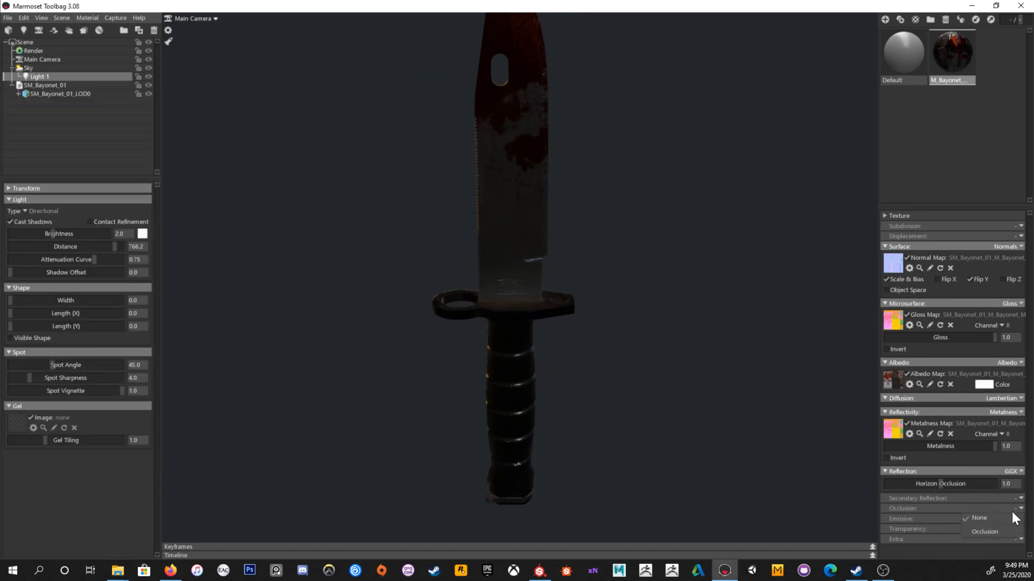
left_click(985, 530)
scroll(913, 518, "down", 2)
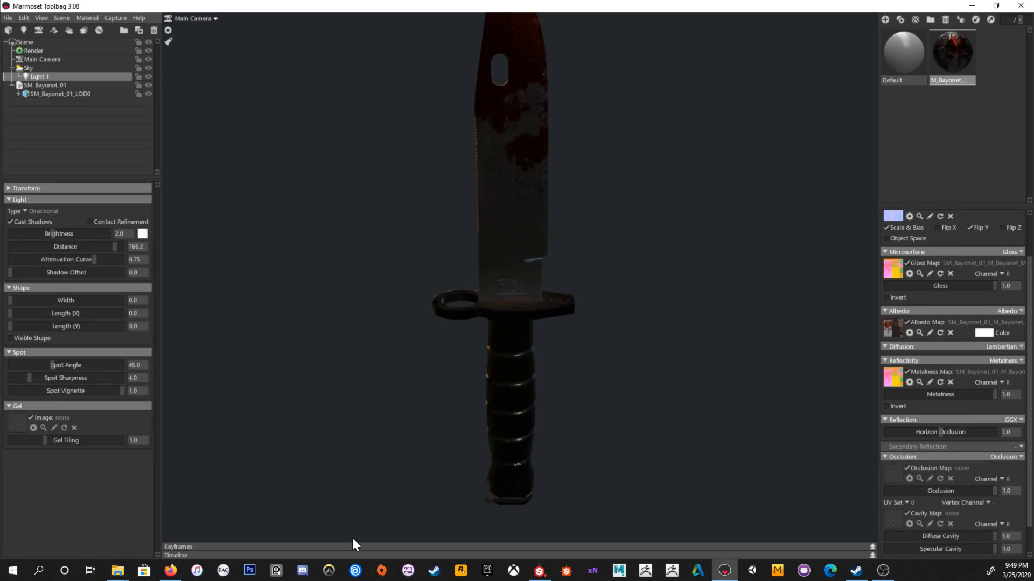
mouse_move(134, 568)
left_click(141, 535)
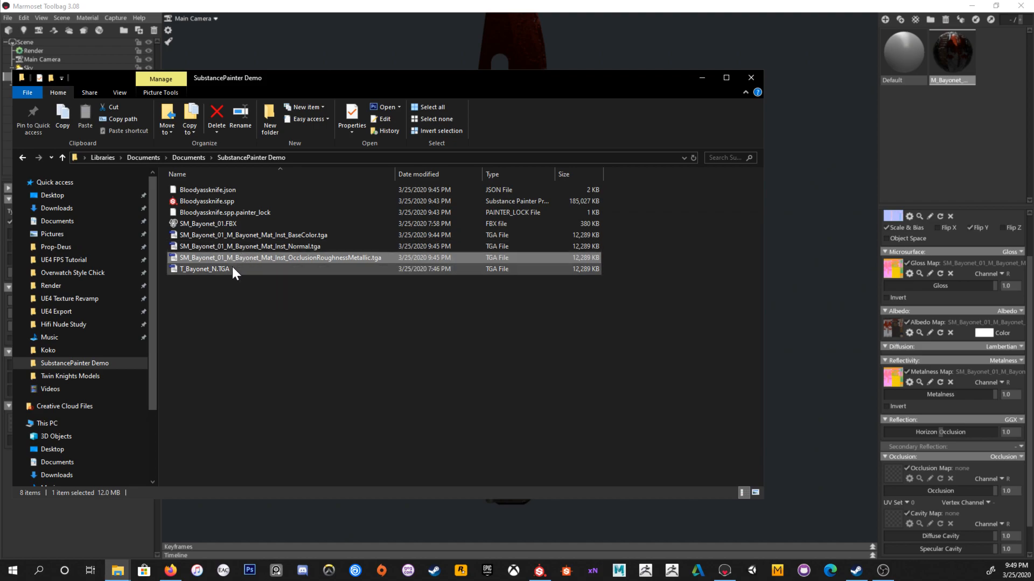
left_click_drag(300, 257, 895, 475)
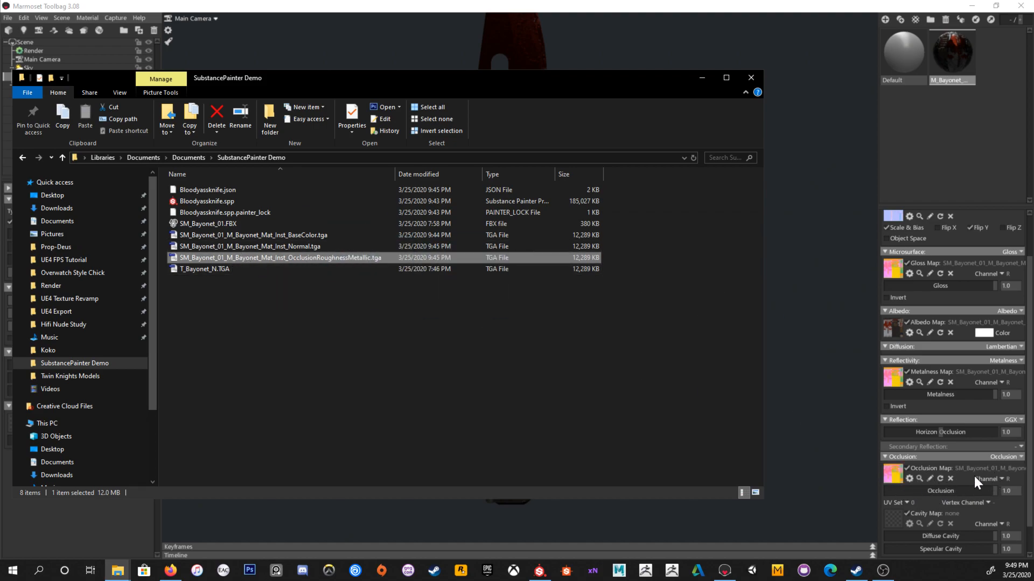
left_click(1002, 480)
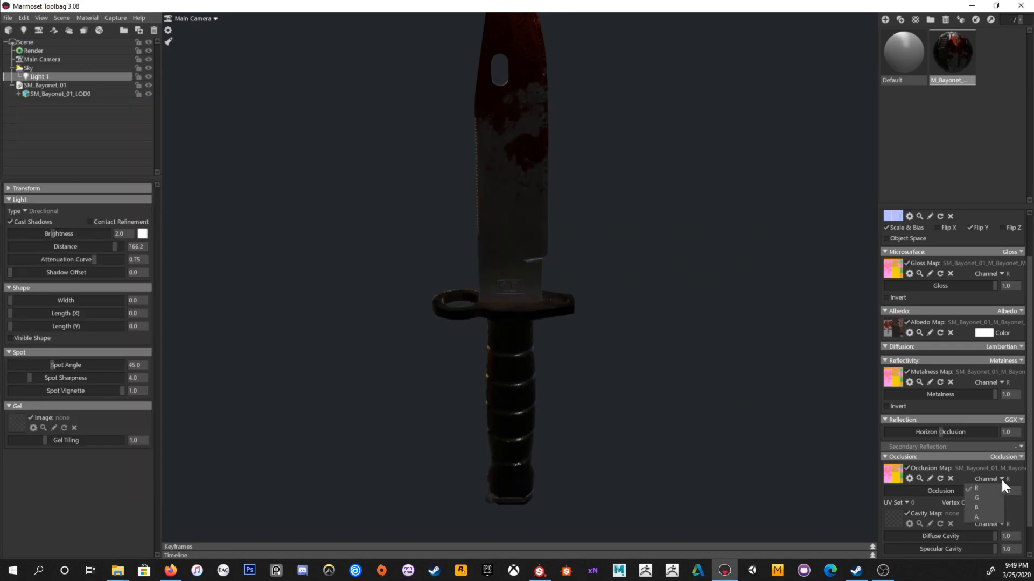
left_click(1001, 480)
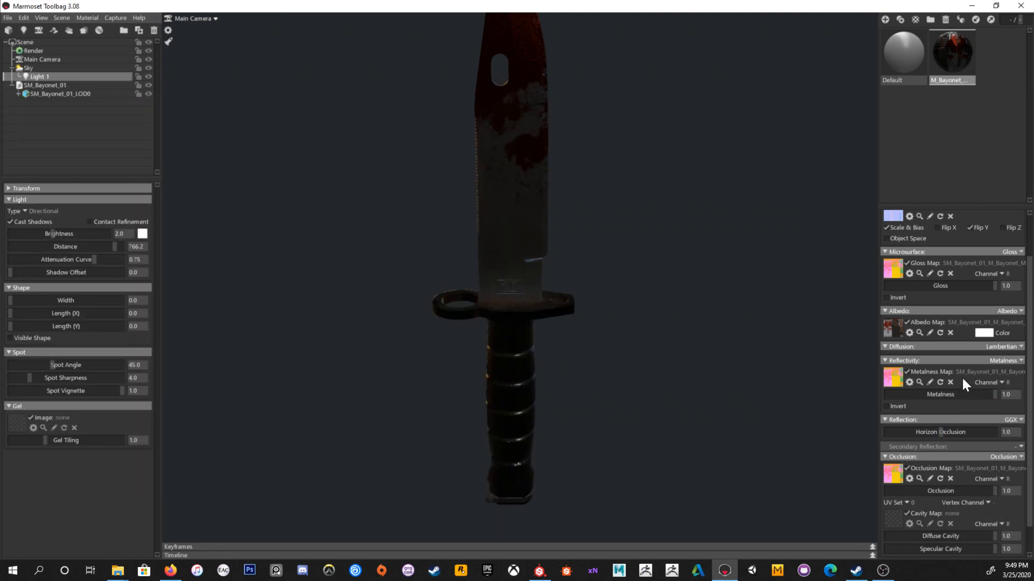
Step: Set the metalness map's channel to B and rotate the environment lighting to check the blade
left_click(1002, 383)
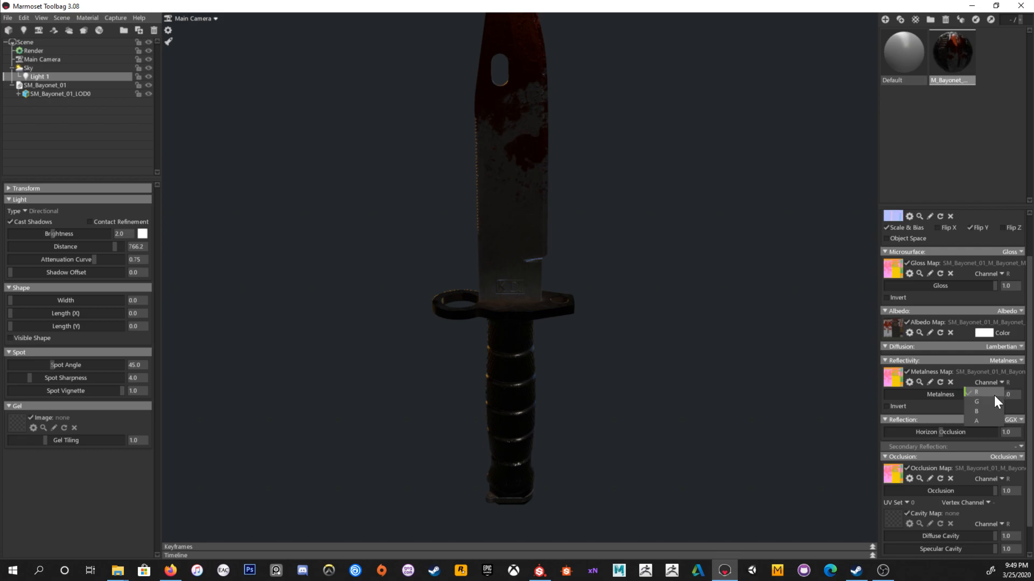
left_click(986, 411)
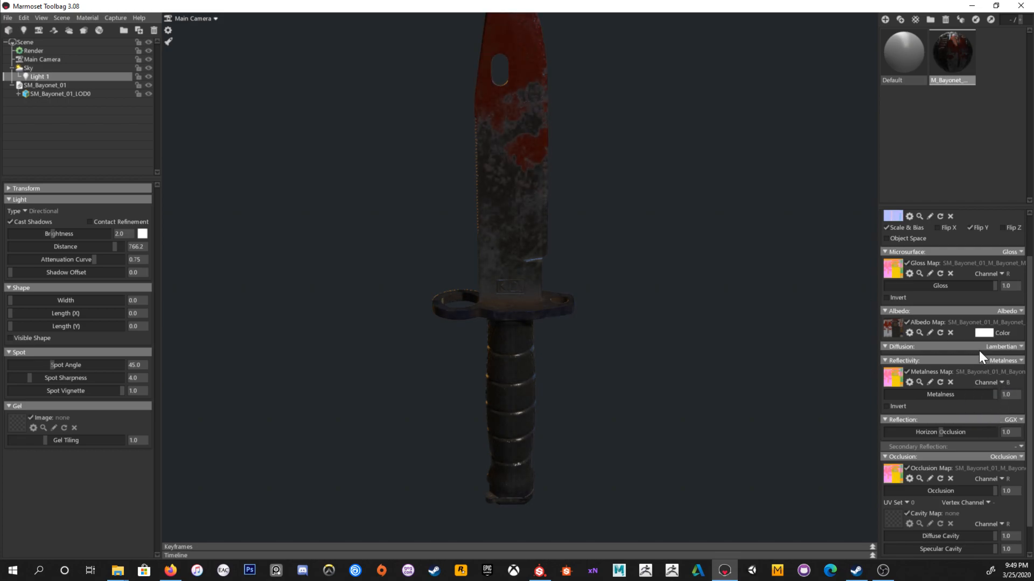
left_click_drag(662, 301, 547, 312, "shift")
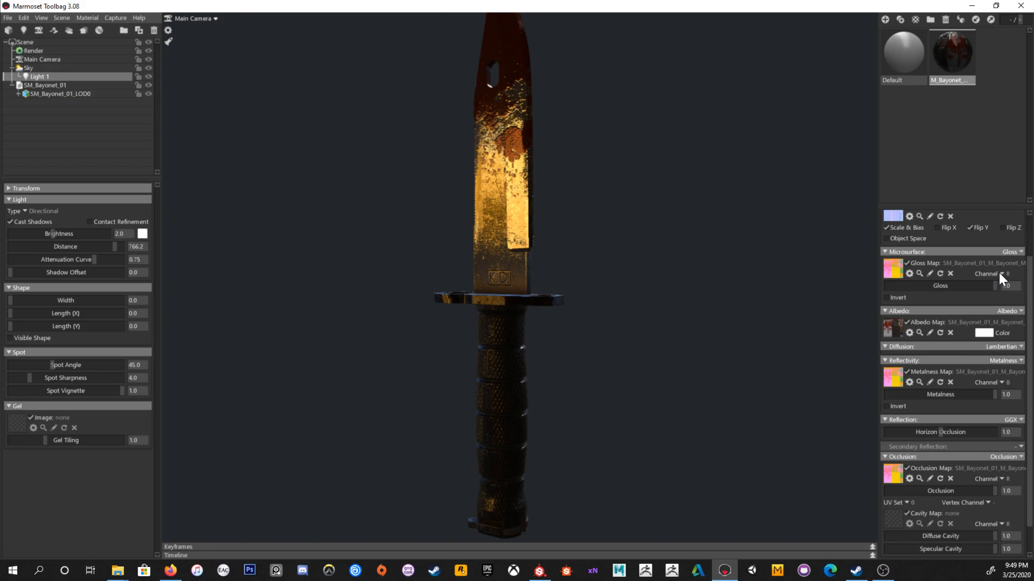
Step: Set the gloss map's channel to G and invert it, checking the bayonet under rotated lighting
left_click(977, 294)
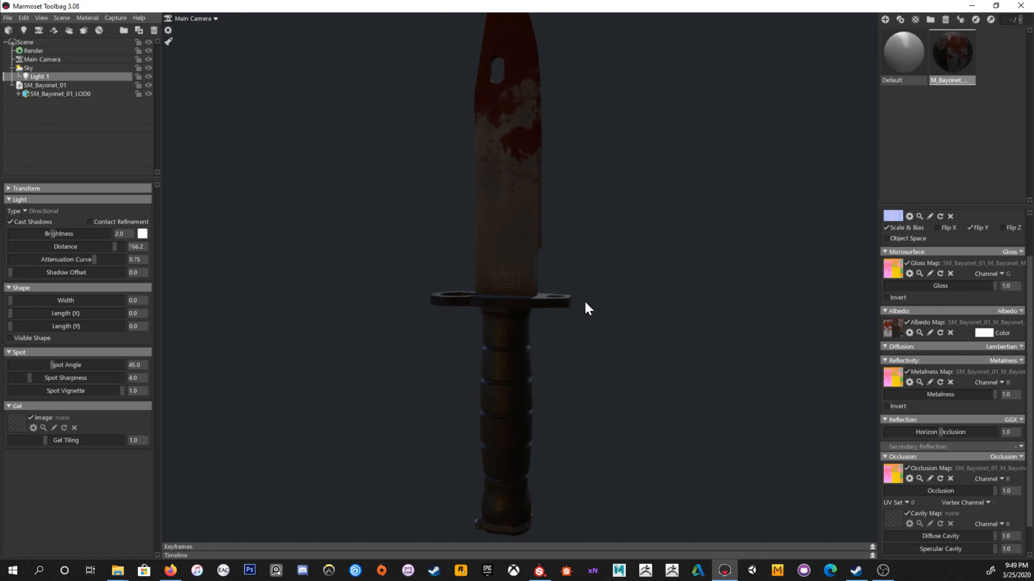
mouse_move(472, 294)
left_mouse_down("shift")
mouse_move(410, 293)
mouse_move(483, 302)
mouse_move(454, 303)
left_mouse_up("shift")
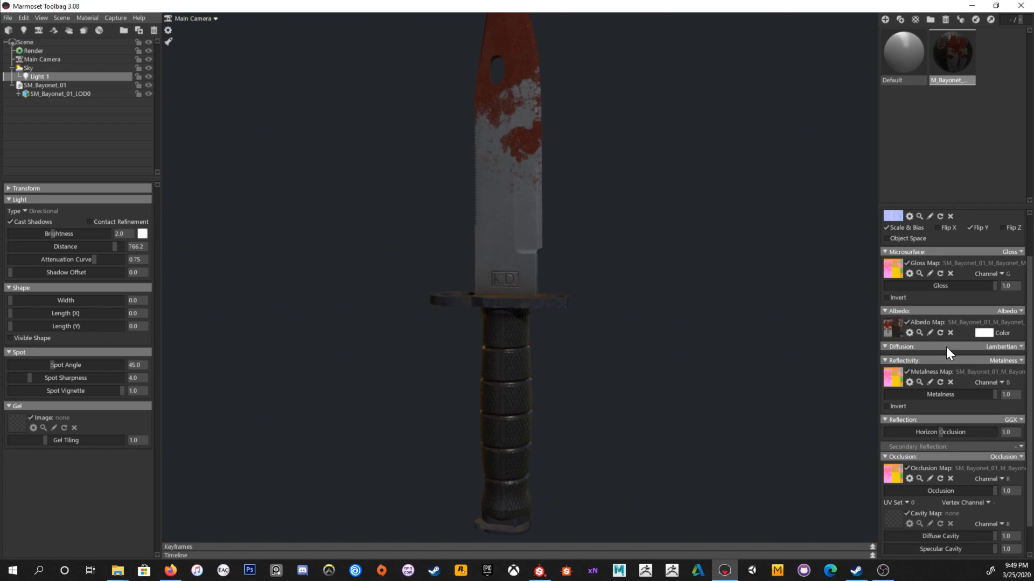
left_click(893, 298)
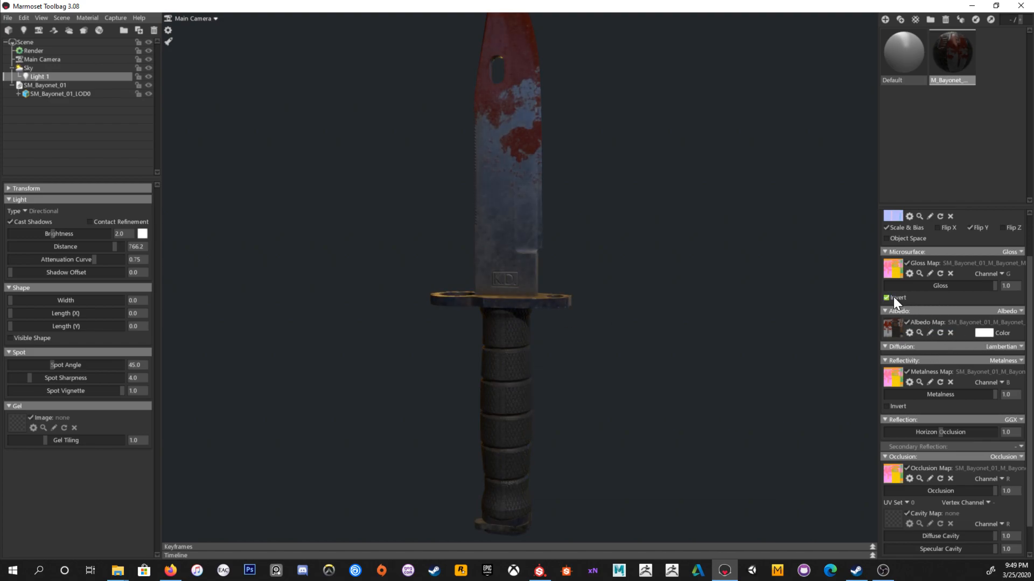
mouse_move(589, 308)
left_mouse_down()
mouse_move(591, 276)
mouse_move(626, 312)
mouse_move(590, 329)
mouse_move(606, 247)
mouse_move(551, 307)
mouse_move(568, 376)
mouse_move(619, 383)
left_mouse_up()
left_click_drag(693, 387, 563, 316)
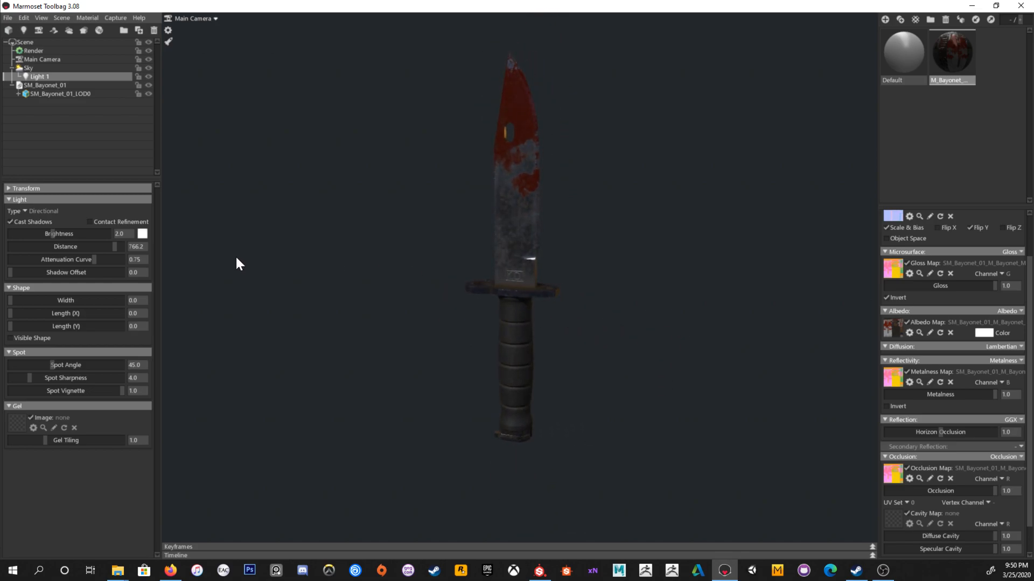
Step: Inspect the grip's knurled texture and the guard up close from a low angle
left_click_drag(697, 321, 511, 249)
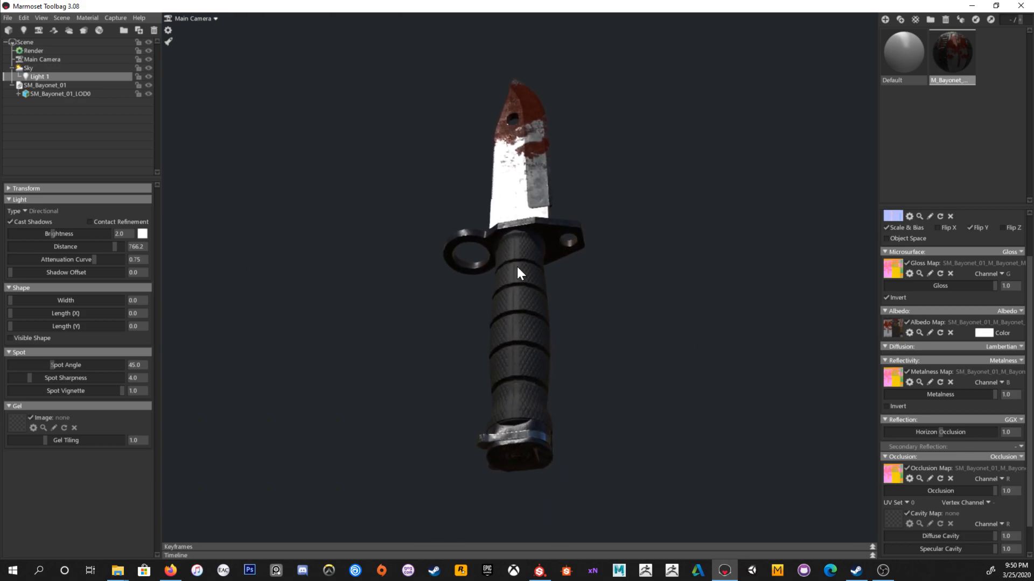
scroll(588, 359, "up", 5)
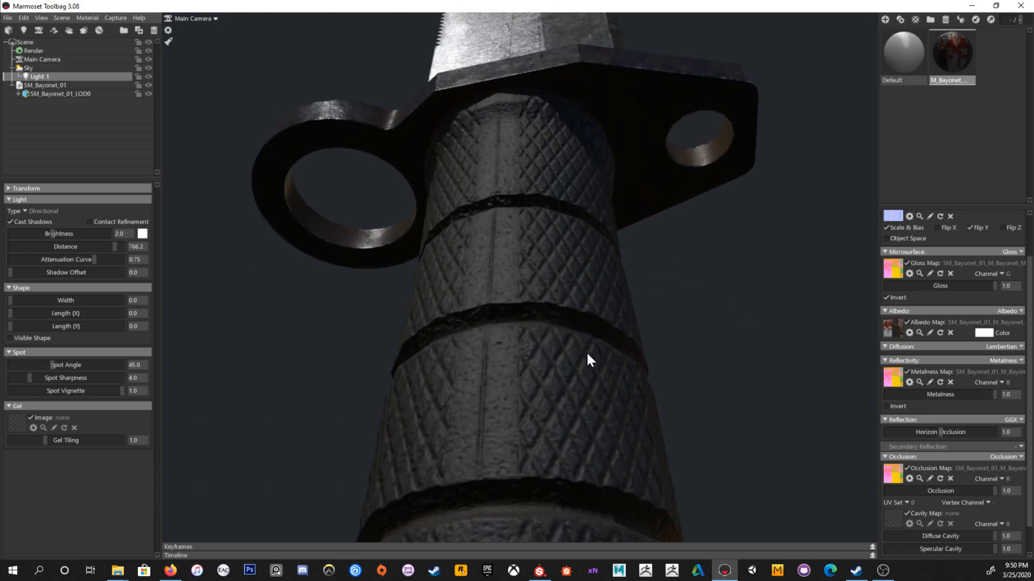
scroll(586, 351, "down", 5)
left_click_drag(553, 318, 615, 363)
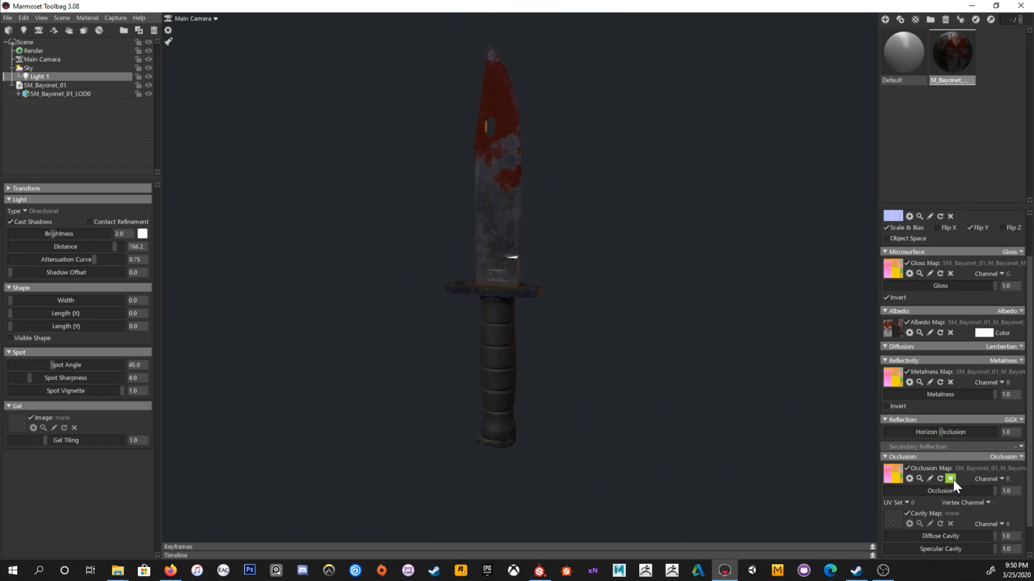
Step: Try different occlusion and metalness strengths and an inverted metalness map on the bayonet material
scroll(952, 479, "down", 1)
left_click_drag(976, 459, 1026, 457)
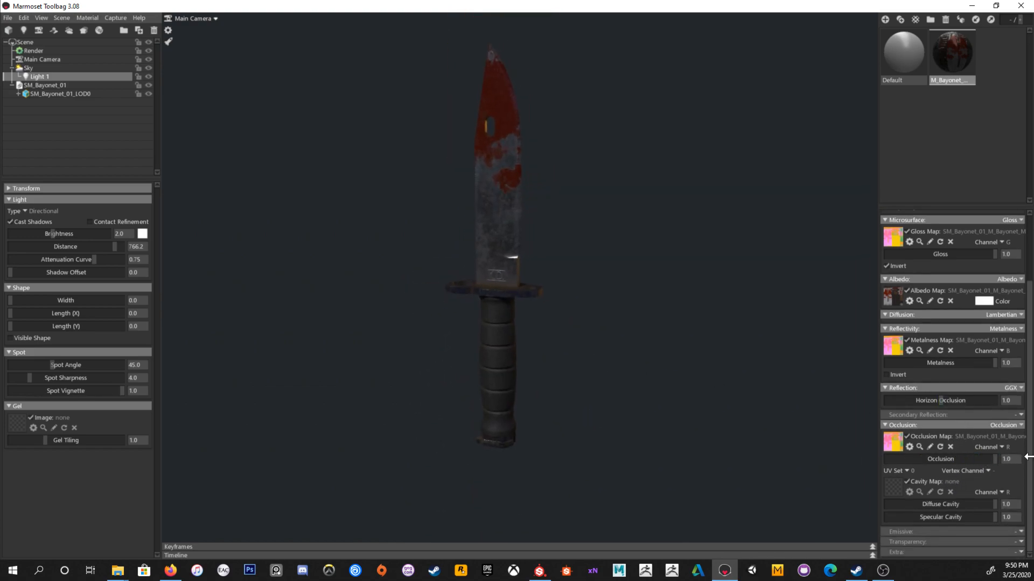
left_click_drag(930, 365, 1028, 368)
left_click_drag(709, 360, 633, 312)
left_click(891, 370)
left_click(891, 370)
Step: Inspect the K.D. engraving and the lower blade up close under shifted lighting
scroll(487, 280, "up", 5)
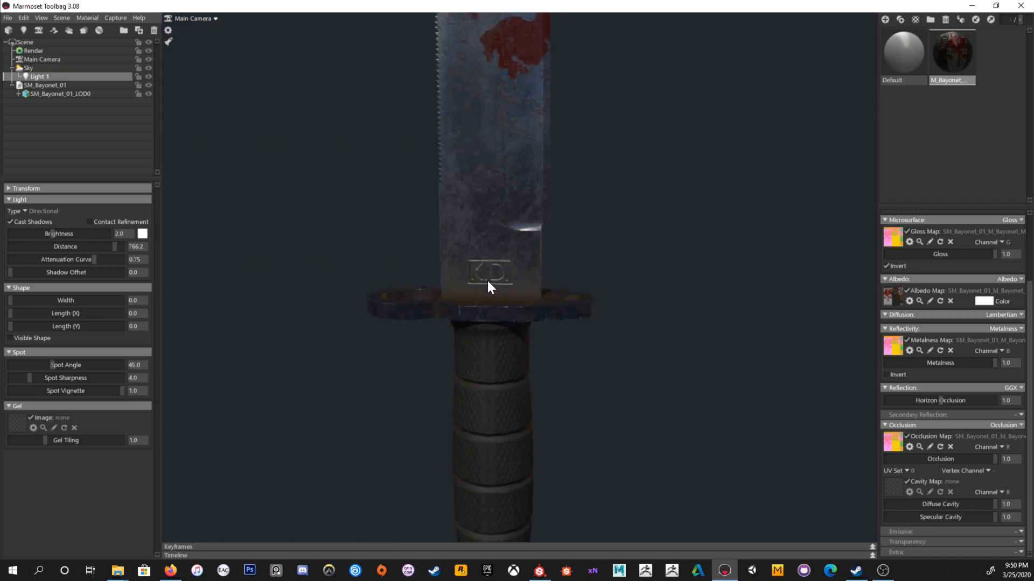
left_click_drag(487, 280, 593, 297)
scroll(535, 238, "down", 5)
left_click_drag(535, 238, 500, 269)
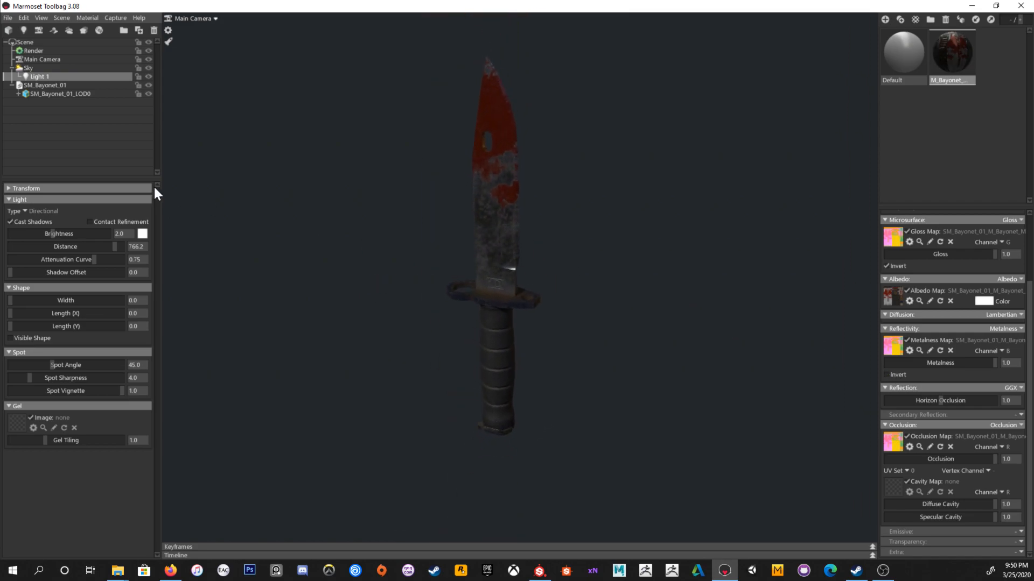
Step: Adjust the sky's brightness and set Light 1's brightness to about 4.19
left_click(51, 66)
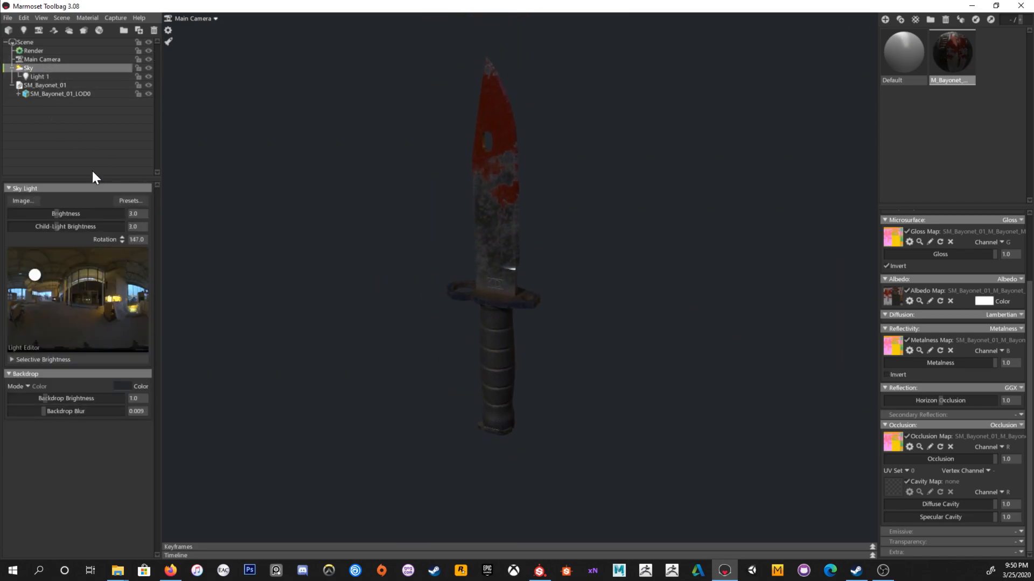
left_click_drag(58, 214, 57, 230)
left_click(43, 76)
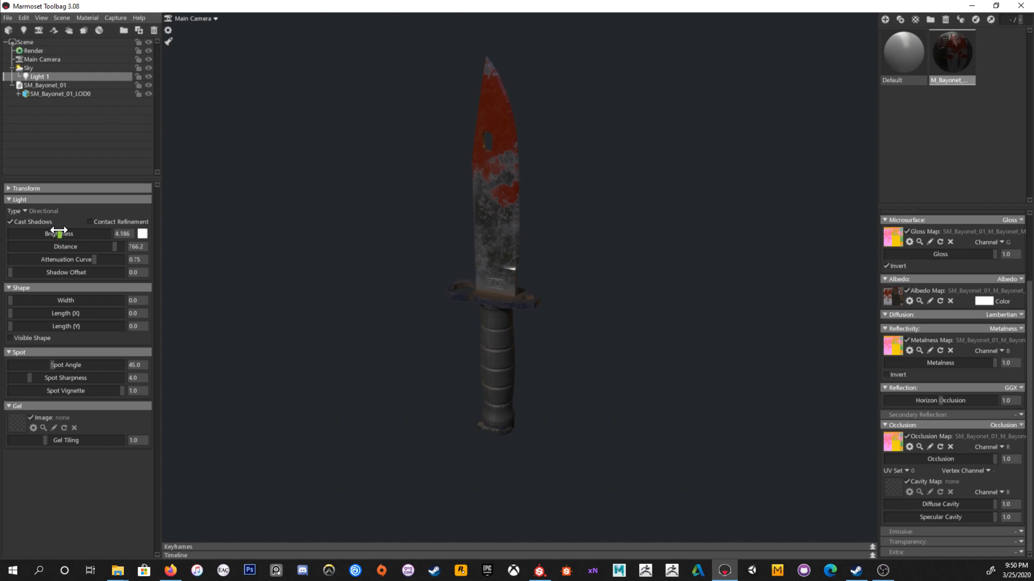
Step: Examine the bloody blade and its serrated edge from several angles and distances
left_click_drag(441, 226, 468, 199)
middle_click_drag(469, 200, 449, 237)
right_click_drag(449, 237, 612, 325)
left_click_drag(612, 325, 668, 359)
middle_click_drag(668, 359, 616, 295)
left_click_drag(616, 295, 560, 274)
right_click_drag(560, 275, 545, 300)
left_click_drag(545, 306, 631, 293)
middle_click_drag(631, 294, 613, 395)
left_click_drag(470, 222, 558, 286)
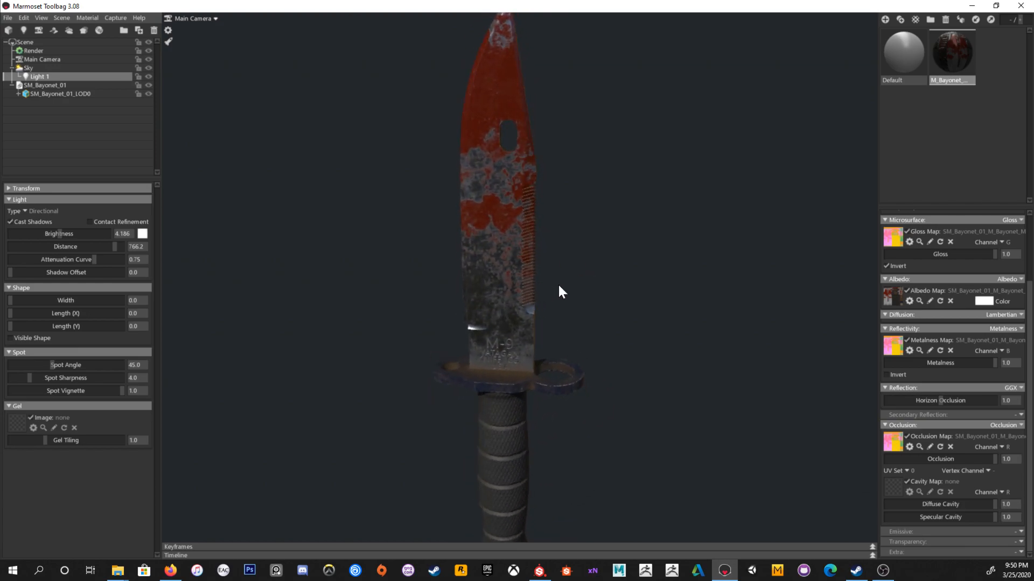
scroll(558, 292, "down", 5)
Step: Examine the K.D. engraving, the guard, and both sides of the blade from different angles
mouse_move(475, 226)
left_mouse_down()
mouse_move(413, 215)
mouse_move(591, 219)
mouse_move(593, 202)
mouse_move(556, 302)
mouse_move(561, 240)
mouse_move(549, 201)
mouse_move(506, 173)
mouse_move(468, 234)
mouse_move(461, 331)
mouse_move(355, 346)
mouse_move(593, 315)
mouse_move(818, 371)
mouse_move(773, 363)
mouse_move(810, 370)
mouse_move(768, 380)
mouse_move(747, 371)
mouse_move(767, 371)
left_mouse_up()
left_click_drag(673, 299, 533, 268)
right_click_drag(534, 269, 575, 348)
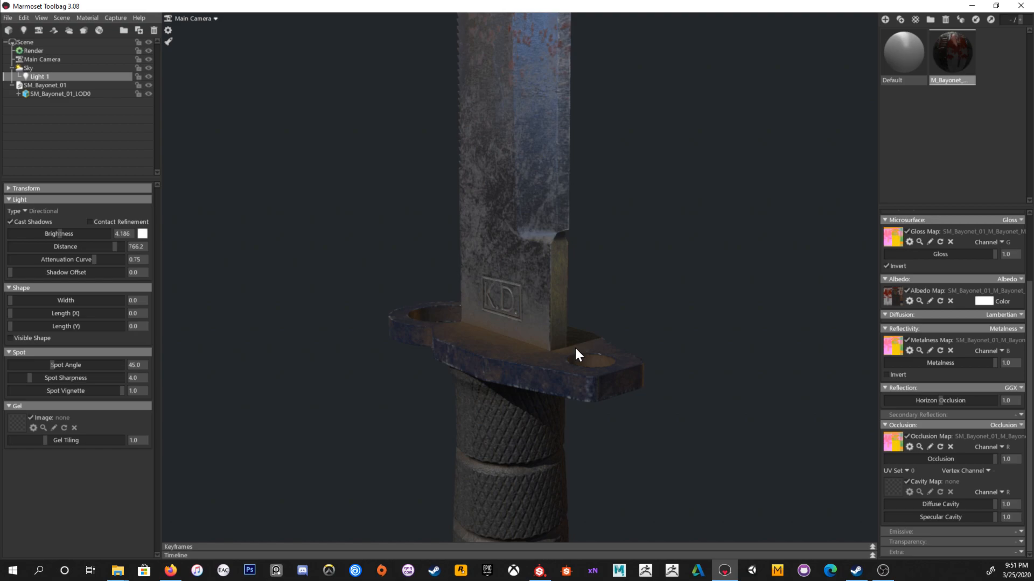
left_click_drag(575, 348, 619, 310)
right_click_drag(620, 310, 558, 244)
middle_click_drag(559, 244, 568, 323)
left_click_drag(568, 323, 524, 302)
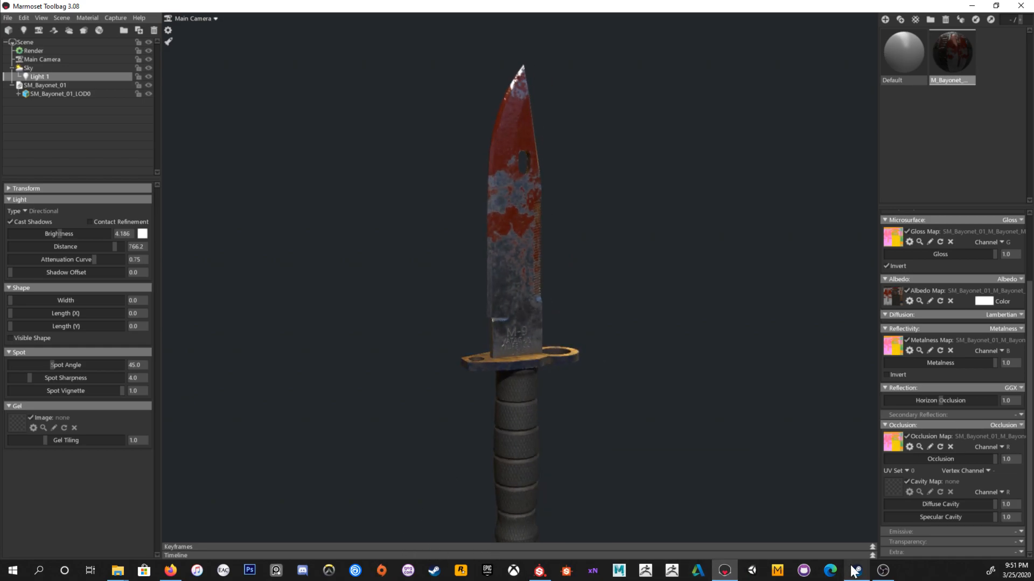
Step: In Substance Painter, hide the Dirt and Blood Mask layers and re-export the targa textures with the Unreal Engine 4 (Packed) config
left_click(539, 570)
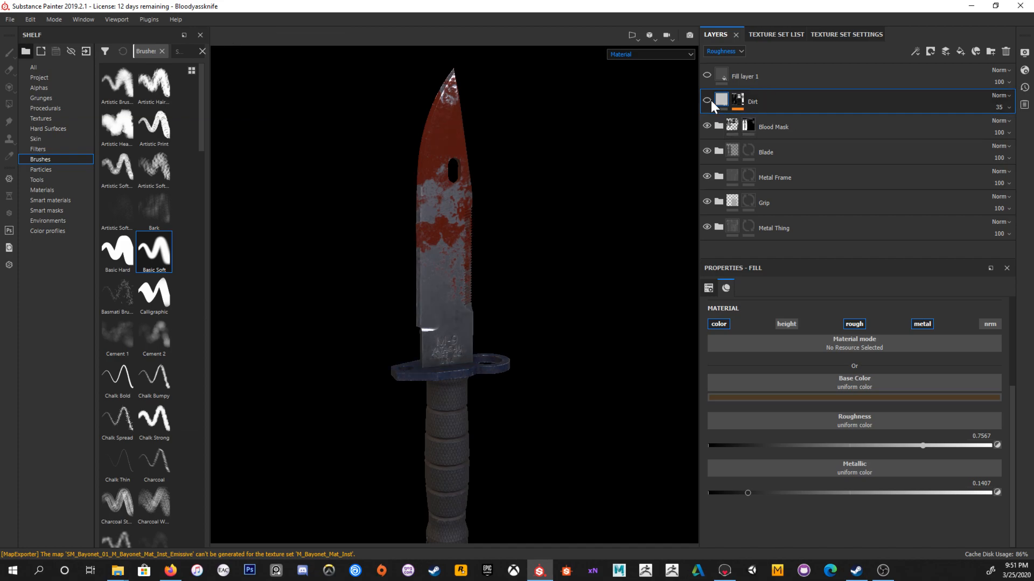
left_click(707, 126)
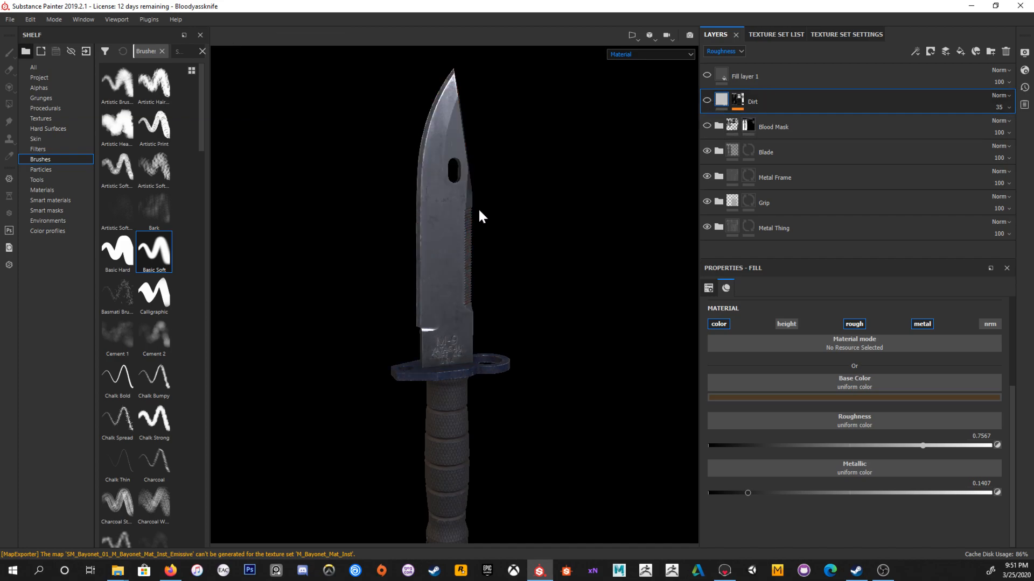
left_click(10, 20)
left_click(24, 224)
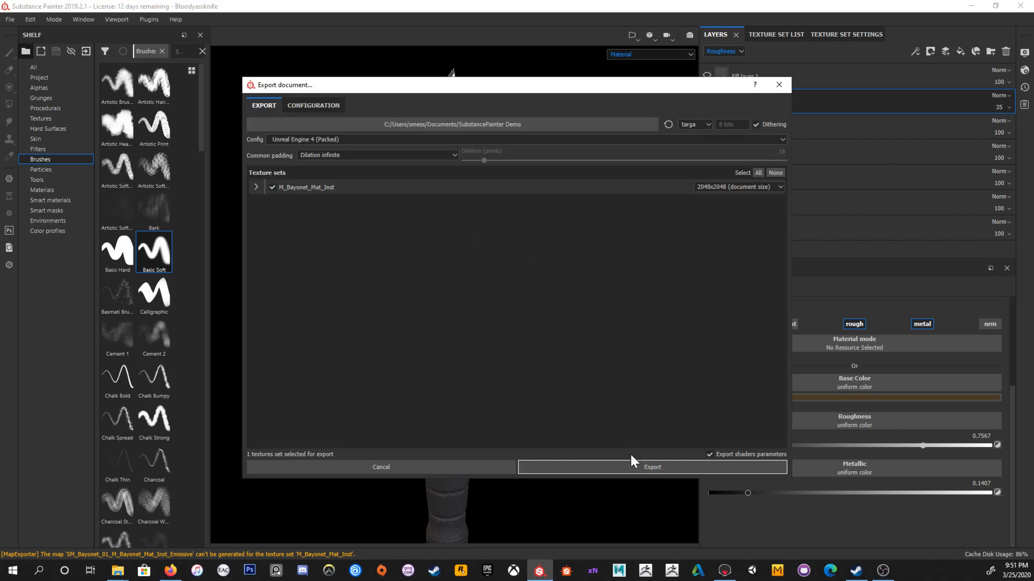
left_click(625, 468)
left_click(550, 299)
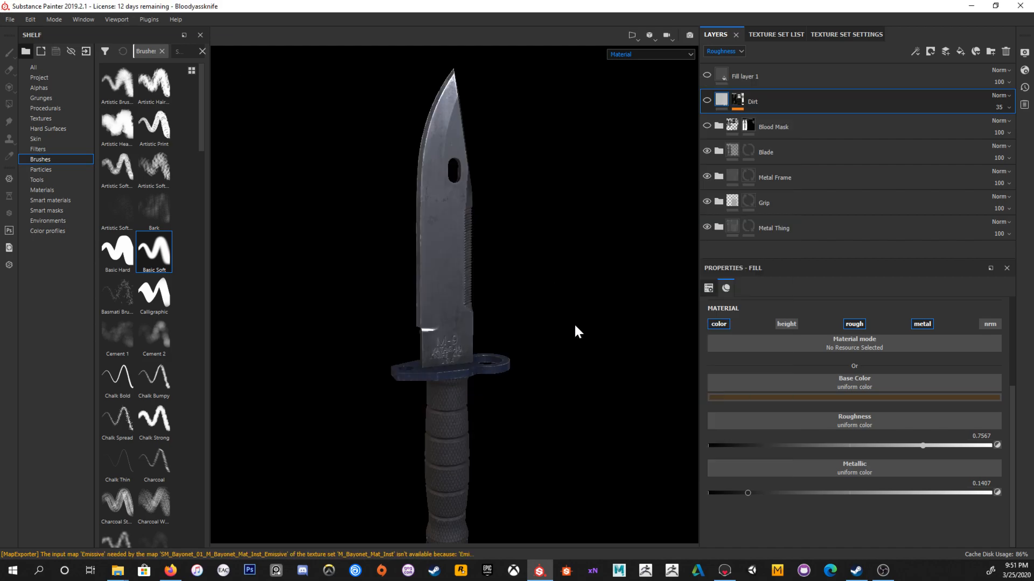
Step: Switch back to Marmoset Toolbag and examine the re-exported textures on the blade, M-9 engraving, and grip
left_click(725, 570)
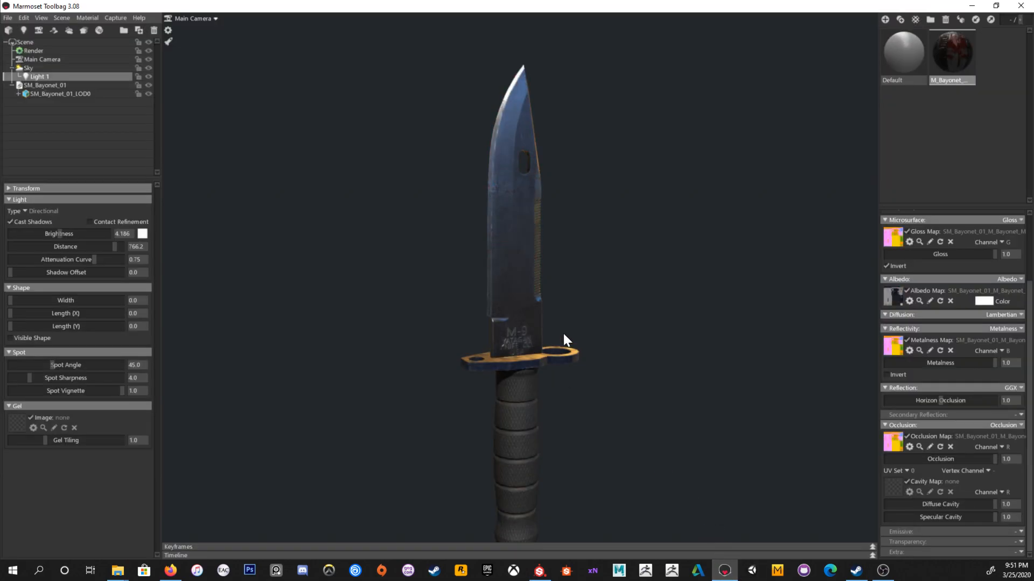
left_click_drag(546, 335, 575, 286)
middle_click_drag(540, 276, 507, 240)
scroll(501, 246, "up", 5)
left_click_drag(501, 246, 565, 243)
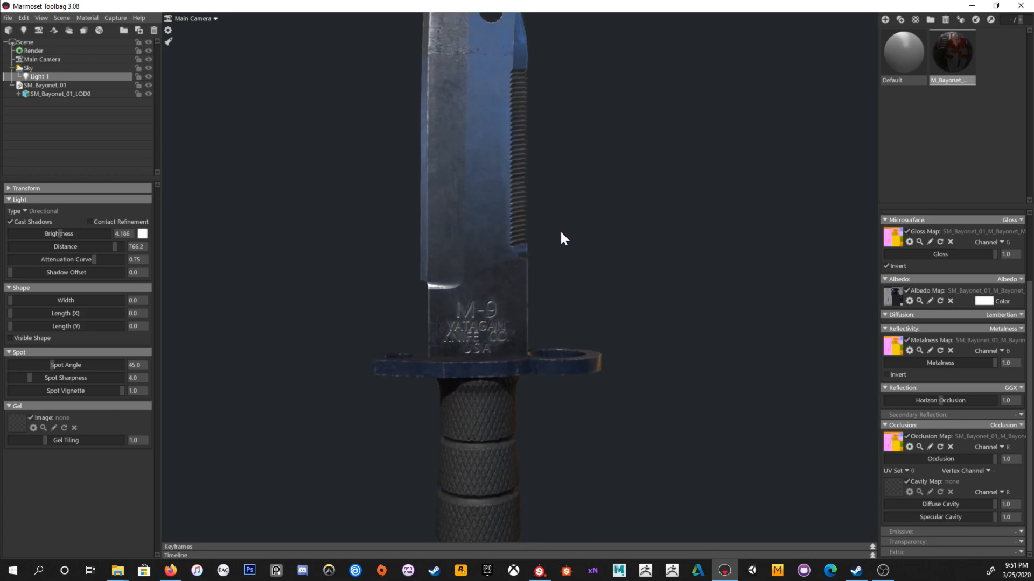
scroll(564, 248, "down", 8)
left_click_drag(503, 291, 516, 247)
mouse_move(488, 276)
left_mouse_down()
mouse_move(563, 294)
mouse_move(588, 256)
mouse_move(577, 159)
mouse_move(608, 269)
mouse_move(536, 277)
mouse_move(528, 291)
mouse_move(574, 269)
mouse_move(467, 290)
mouse_move(566, 318)
mouse_move(506, 302)
mouse_move(533, 314)
mouse_move(512, 231)
mouse_move(519, 311)
mouse_move(653, 302)
mouse_move(597, 293)
mouse_move(665, 324)
mouse_move(724, 325)
mouse_move(683, 350)
left_mouse_up()
scroll(587, 241, "down", 5)
left_click_drag(587, 241, 647, 282)
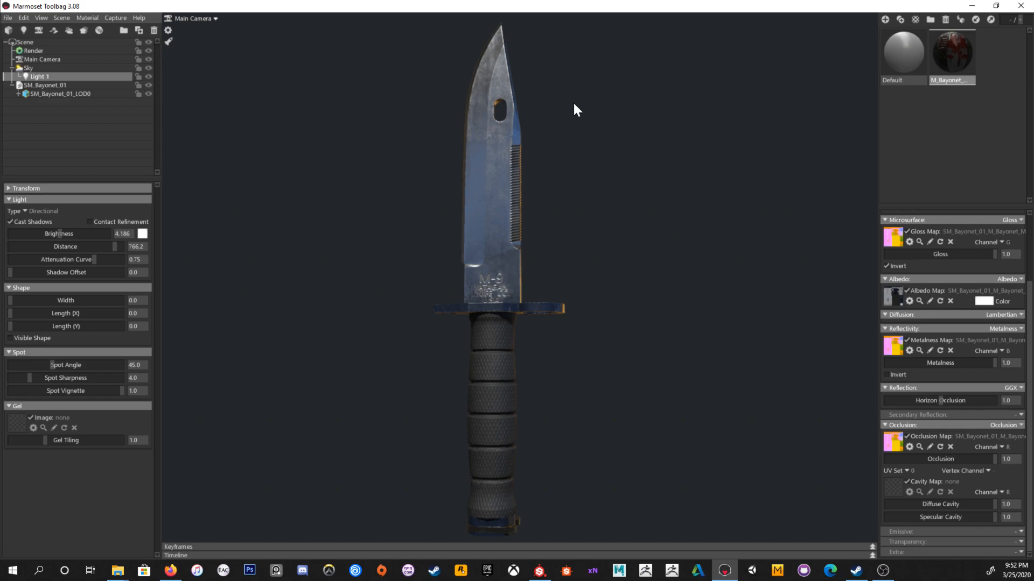
left_click_drag(575, 115, 609, 205)
Step: Set Light 1's brightness to about 7.01 and its color to a warm white with RGB 255, 245, 238
mouse_move(60, 236)
left_mouse_down()
mouse_move(75, 235)
mouse_move(66, 237)
left_mouse_up()
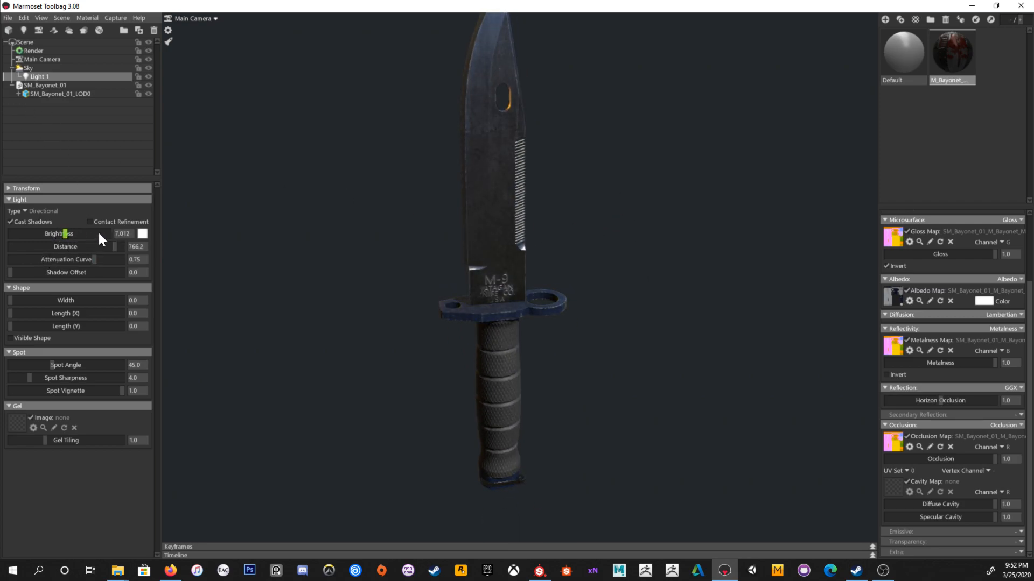
left_click(142, 233)
mouse_move(315, 546)
left_mouse_down()
mouse_move(332, 536)
mouse_move(316, 550)
mouse_move(320, 542)
left_mouse_up()
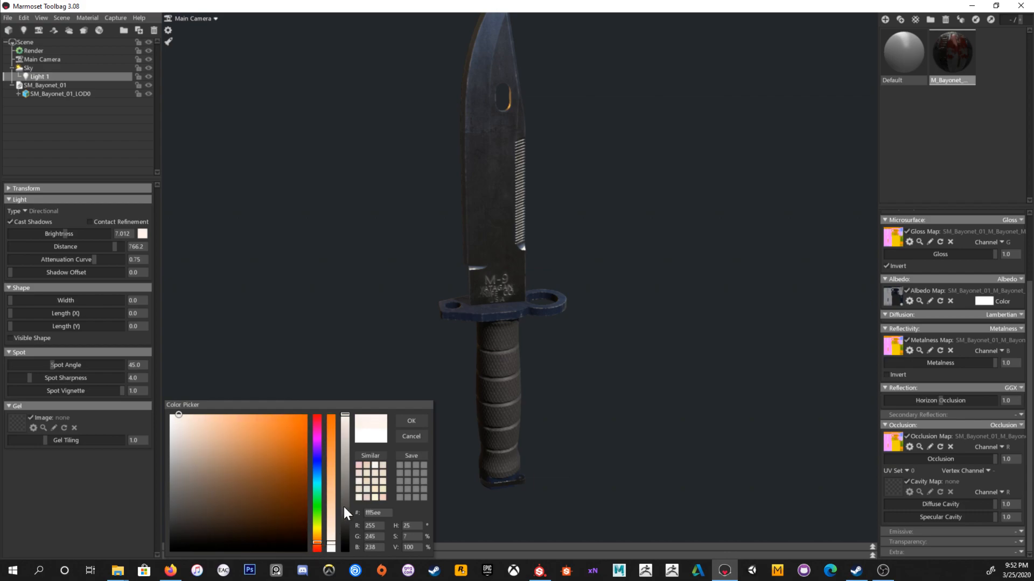
left_click(410, 421)
left_click_drag(589, 371, 395, 286)
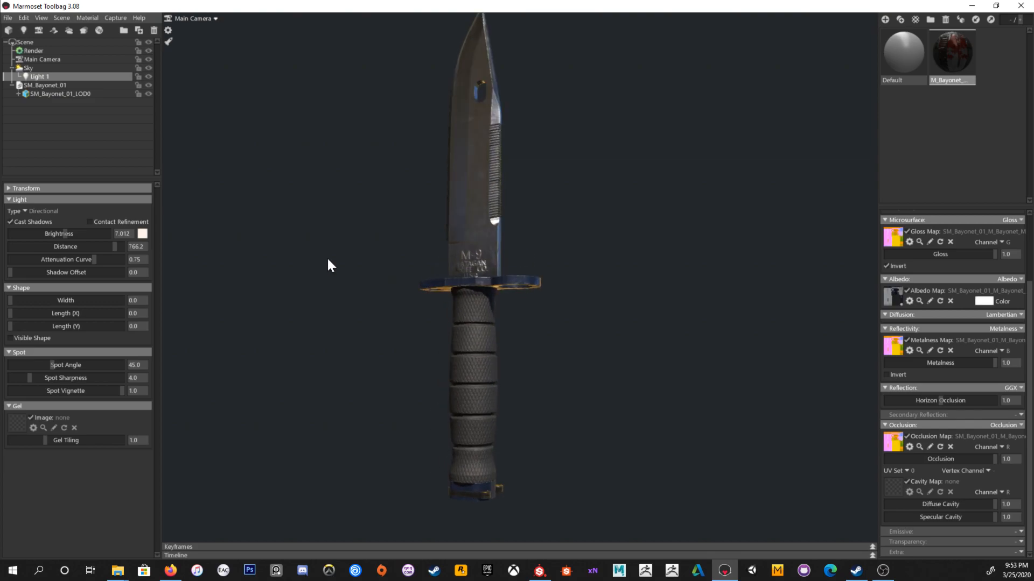
Step: Enable local reflections in the render settings and set the shadow resolution to High
left_click(35, 49)
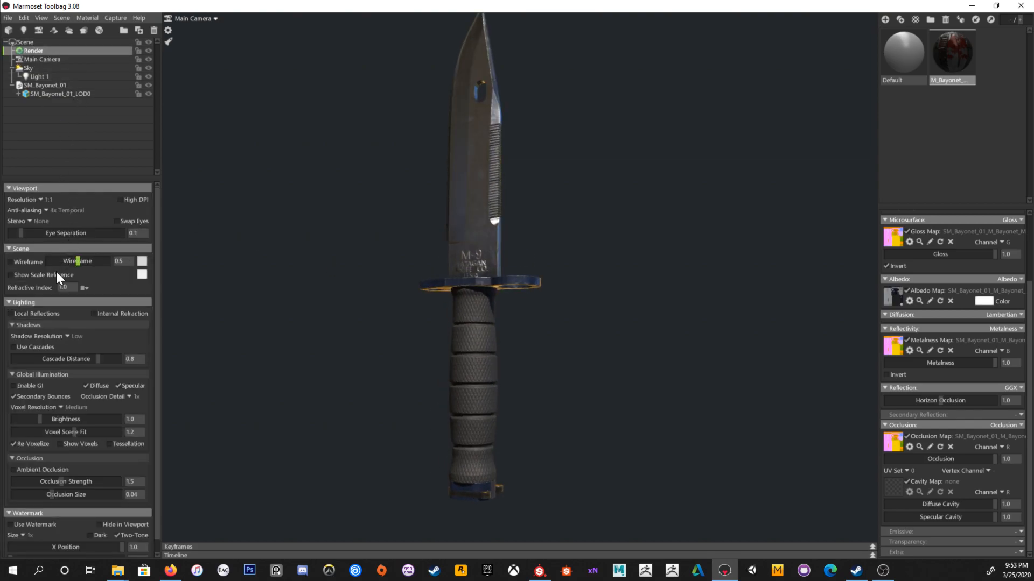
left_click(47, 315)
left_click(66, 335)
left_click(81, 346)
Step: Enable global illumination and ambient occlusion, setting the occlusion strength to about 1.81
left_click(35, 383)
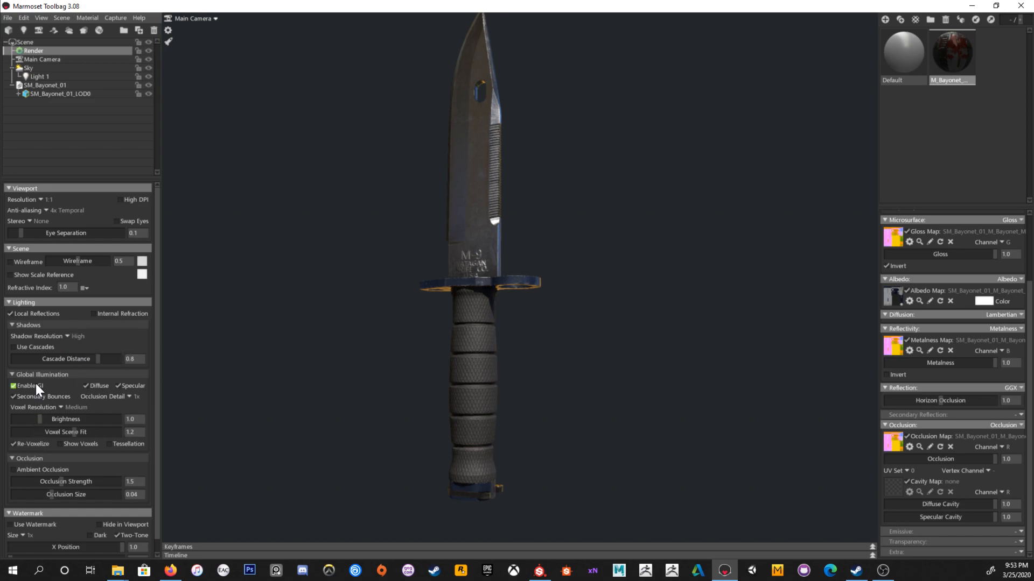
left_click(43, 468)
left_click_drag(78, 477, 58, 475)
mouse_move(265, 393)
left_mouse_down()
mouse_move(553, 333)
mouse_move(461, 330)
mouse_move(448, 349)
mouse_move(509, 271)
mouse_move(513, 242)
mouse_move(550, 257)
mouse_move(670, 253)
mouse_move(579, 337)
mouse_move(531, 330)
left_mouse_up()
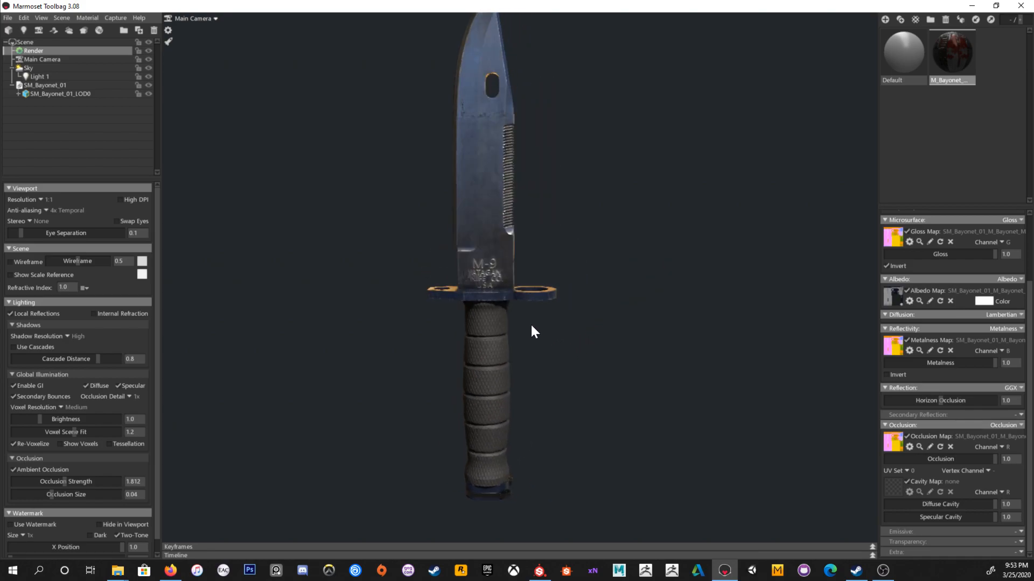
Step: Switch to Substance Painter and render the bayonet in Iray
left_click(540, 571)
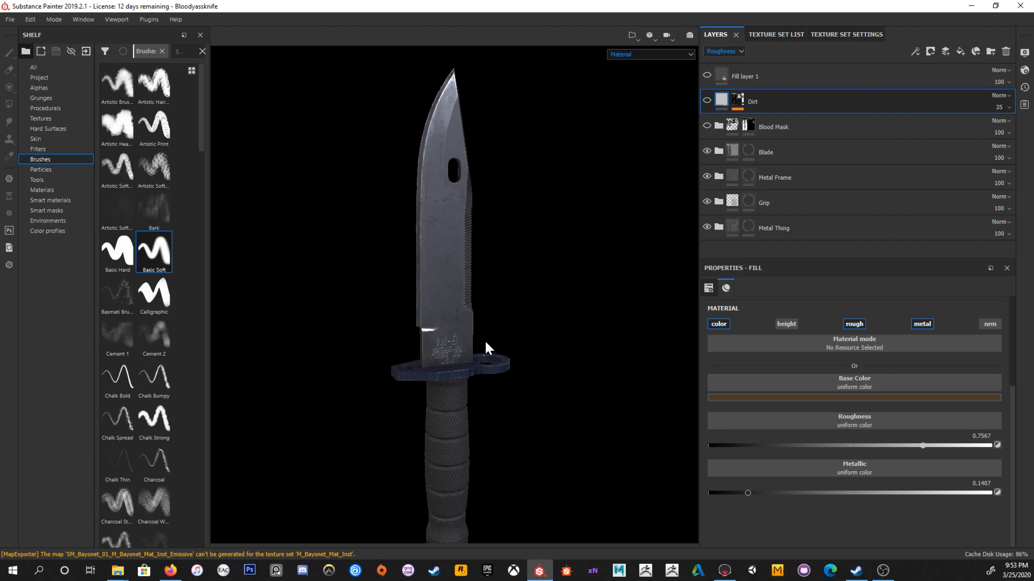
left_click_drag(525, 325, 554, 286, "alt")
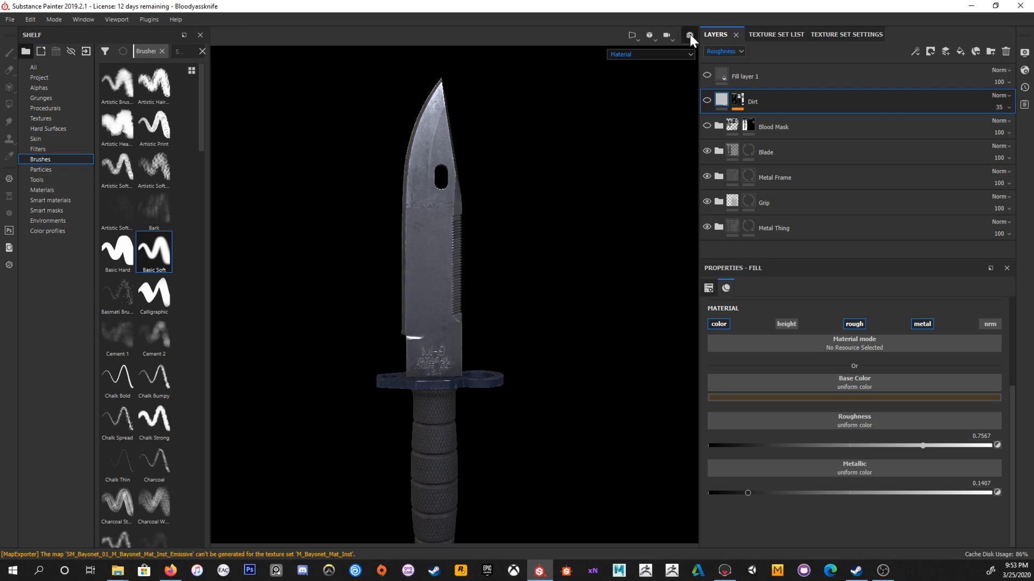
key("F10")
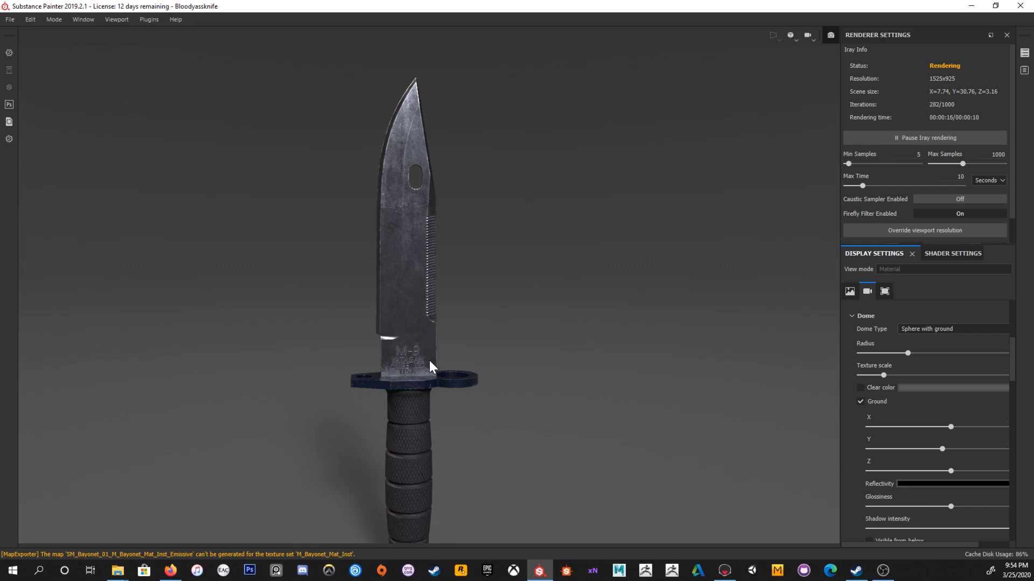
Step: Examine the Iray-rendered blade, guard, and engraving from several angles
left_click_drag(474, 351, 508, 350, "alt")
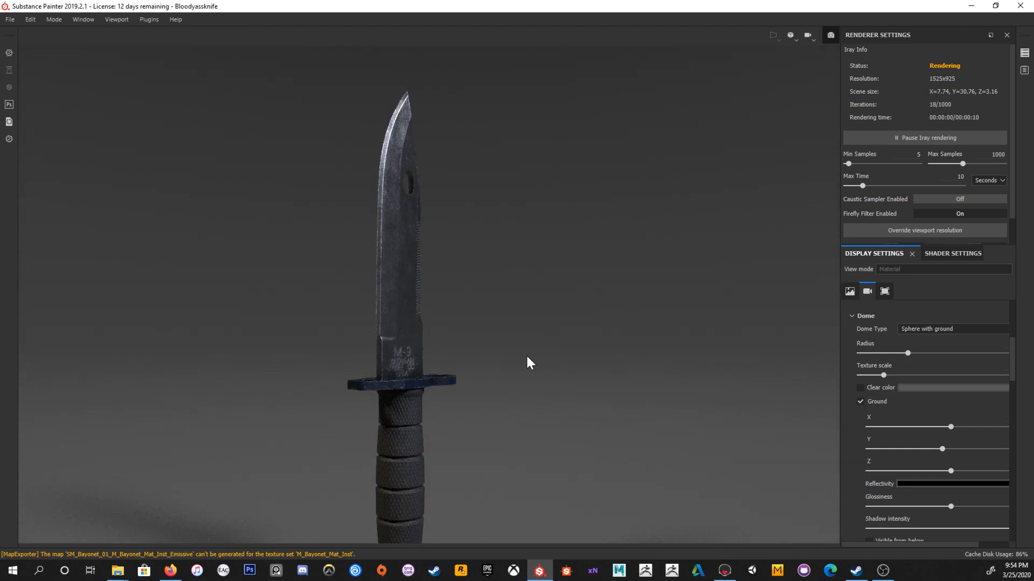
left_click_drag(509, 362, 472, 322, "alt")
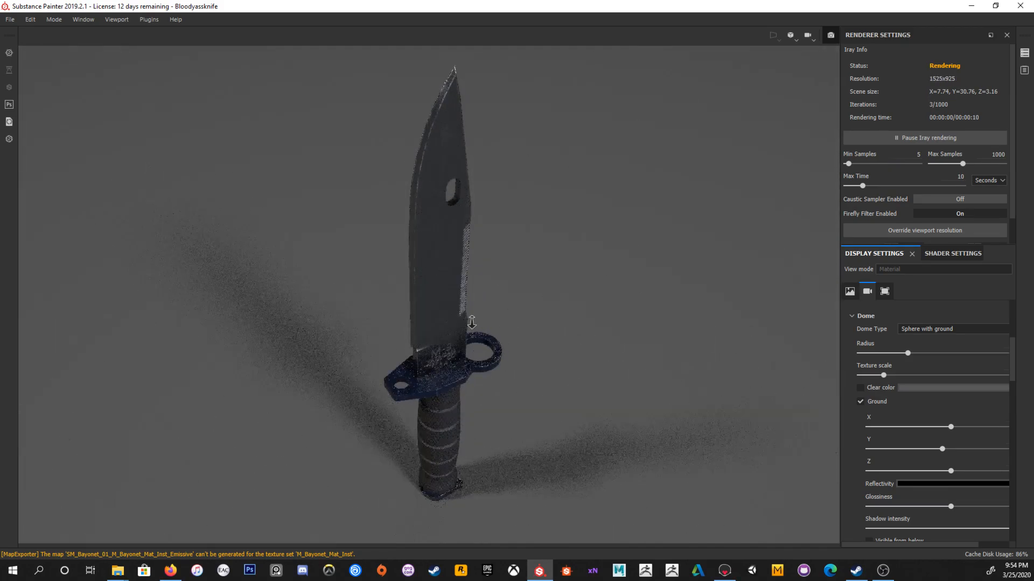
right_click_drag(485, 360, 522, 398, "alt")
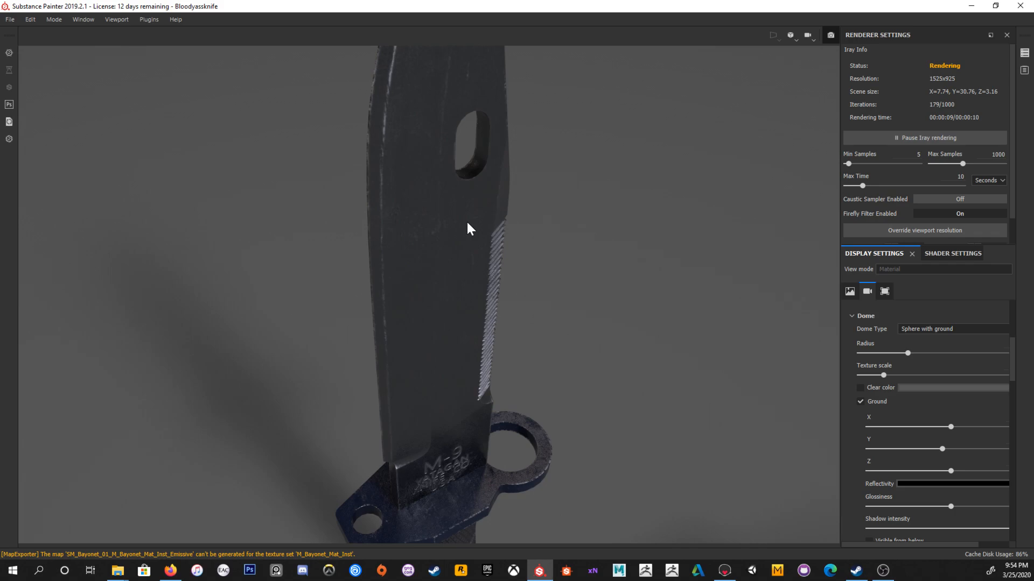
left_click_drag(544, 323, 545, 302, "alt")
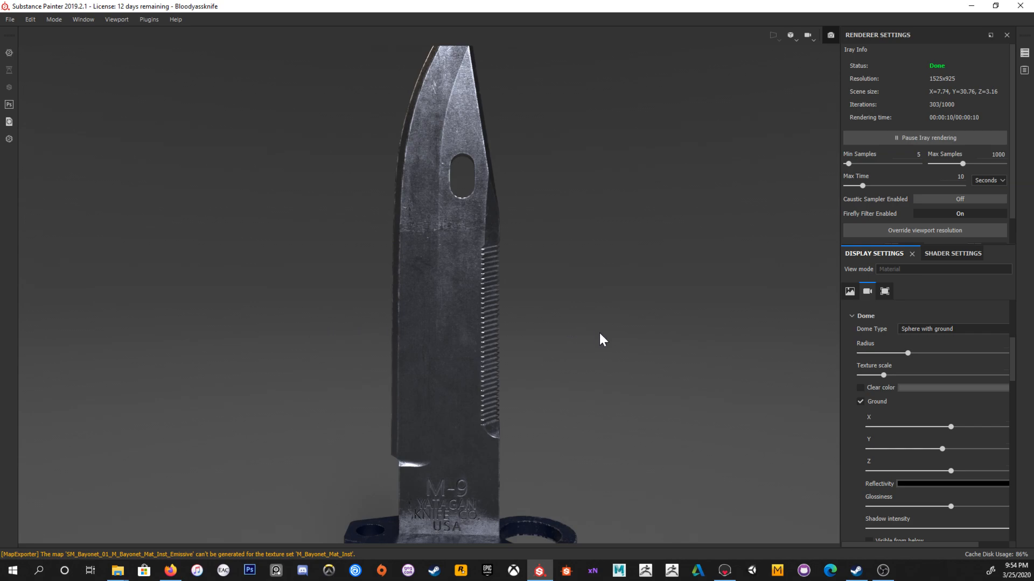
left_click_drag(561, 323, 592, 335, "alt")
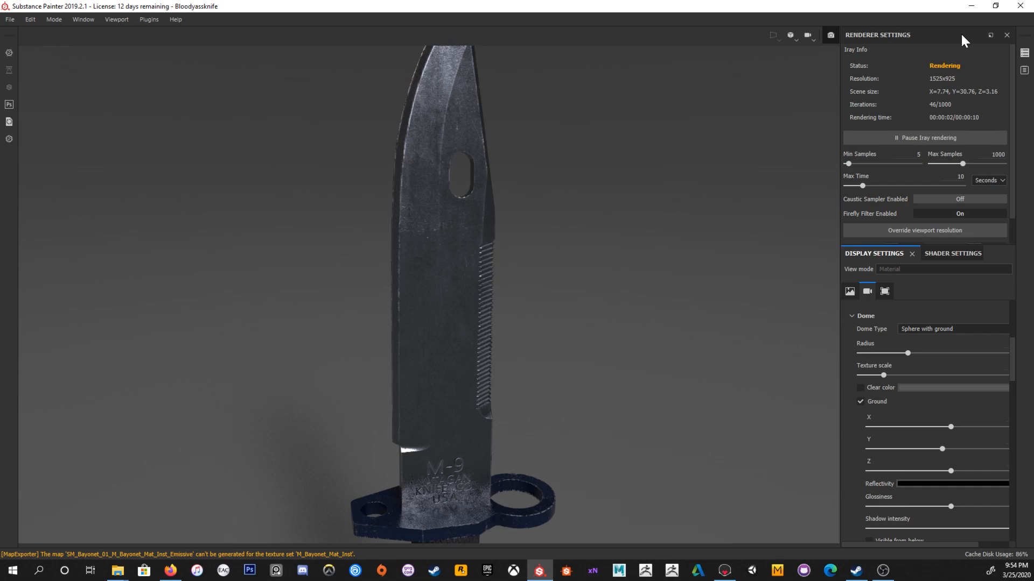
Step: Leave the Iray rendering mode and select the Blade folder in the layer stack
left_click(829, 35)
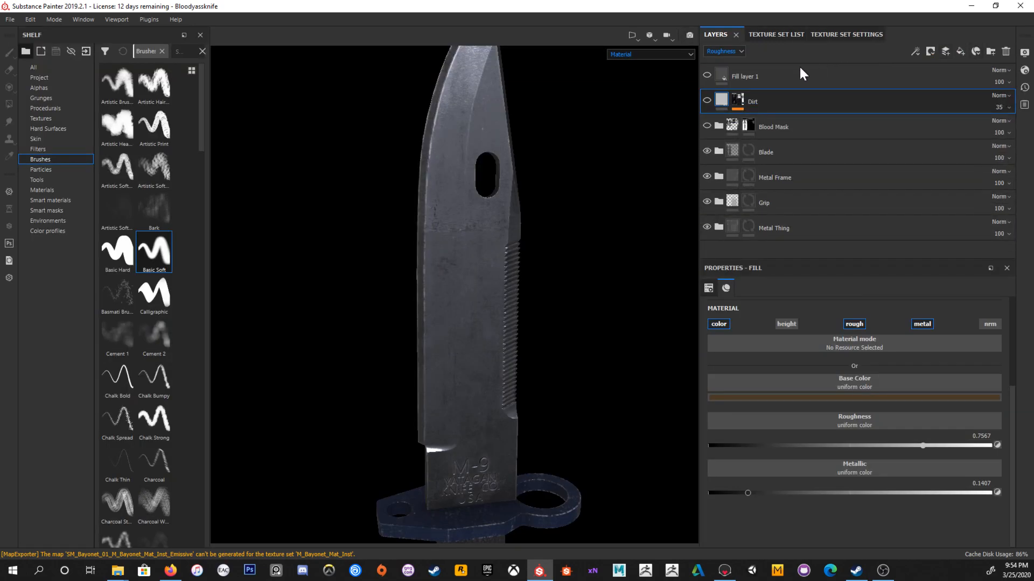
mouse_move(491, 323)
right_mouse_down("alt")
mouse_move(453, 264)
mouse_move(483, 289)
right_mouse_up("alt")
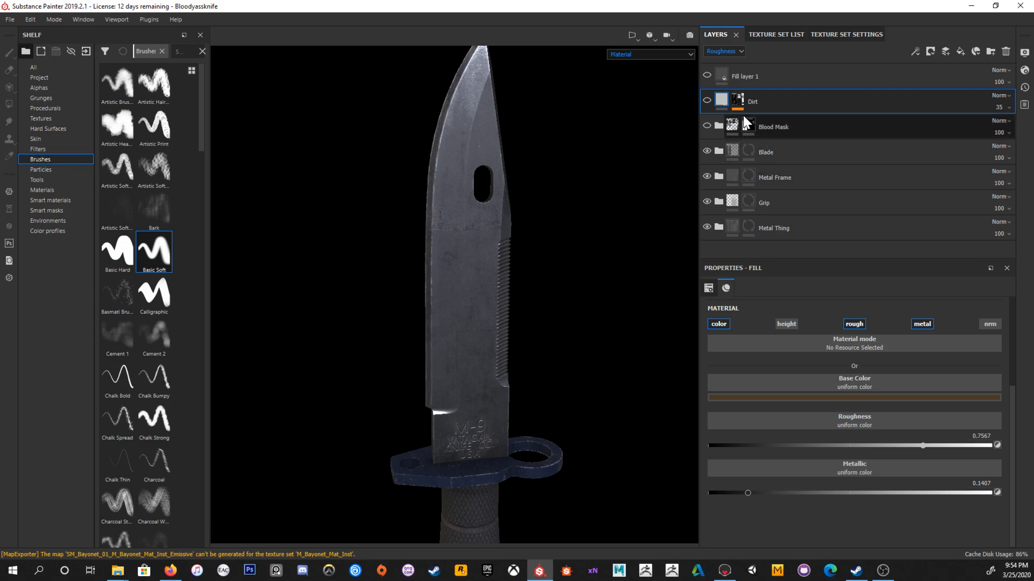
left_click(780, 145)
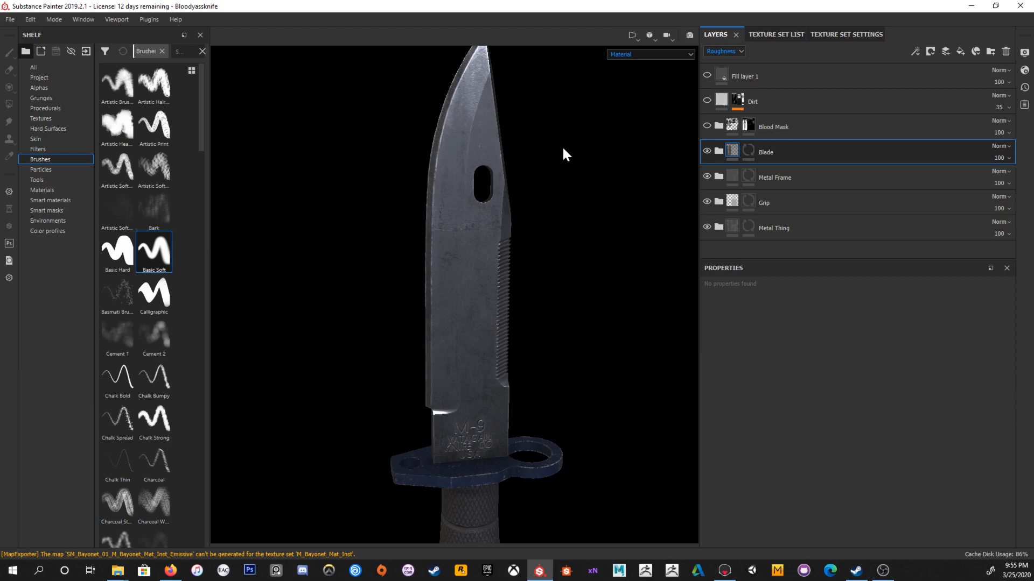
Step: Add a paint layer above the Blade folder and set its roughness blend mode to Passthrough
left_click_drag(549, 246, 535, 215, "alt")
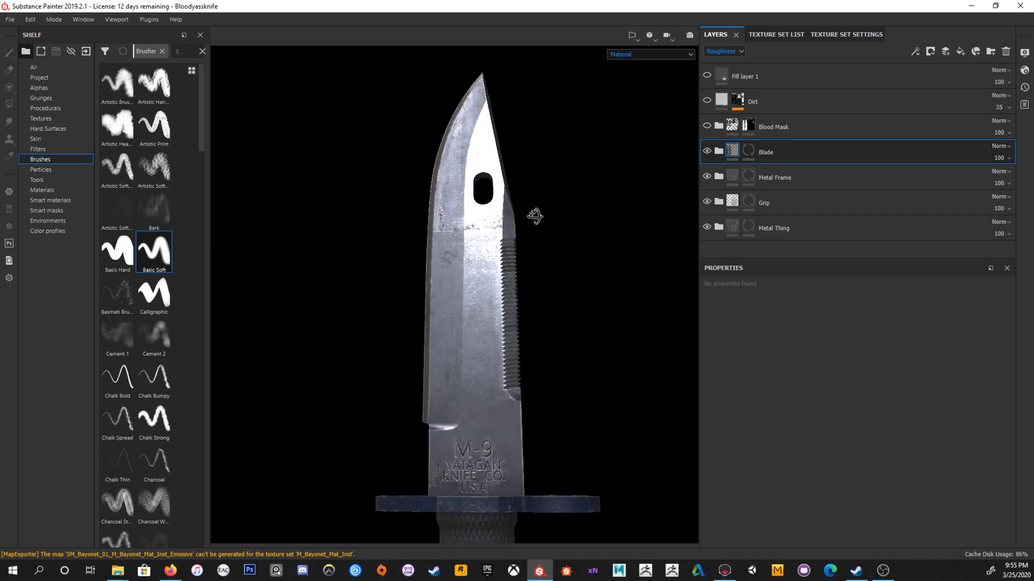
left_click(945, 51)
left_click(992, 146)
left_click(970, 179)
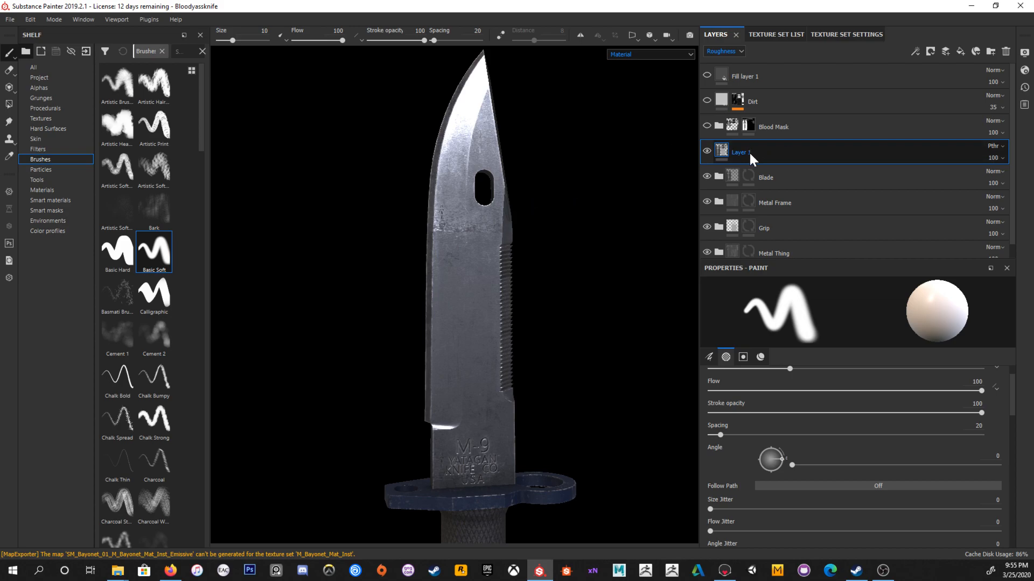
Step: Add a filter effect to Layer 1 and assign the Median Filter Grayscale filter
left_click(914, 52)
left_click(930, 132)
left_click(881, 323)
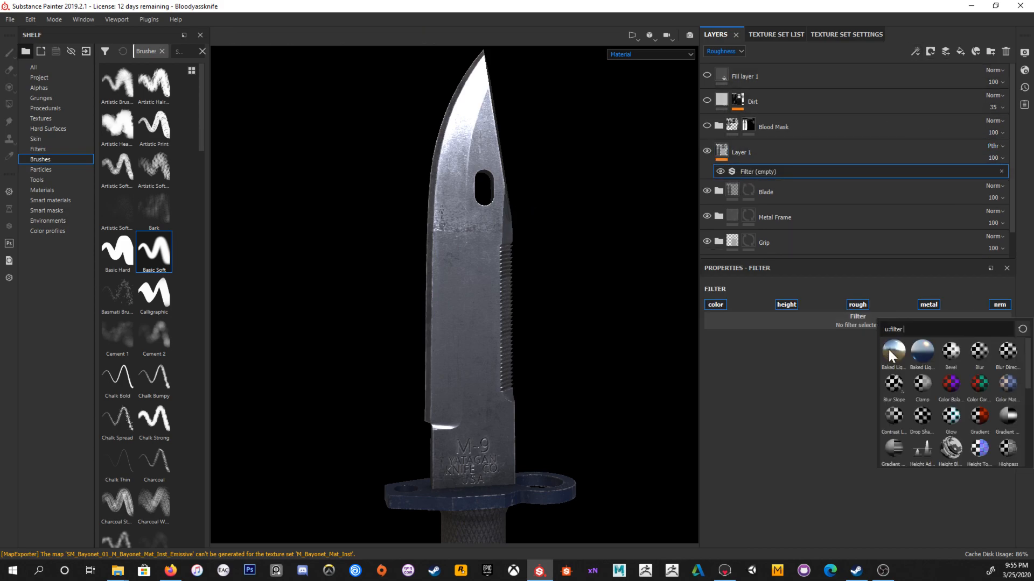
left_click(952, 414)
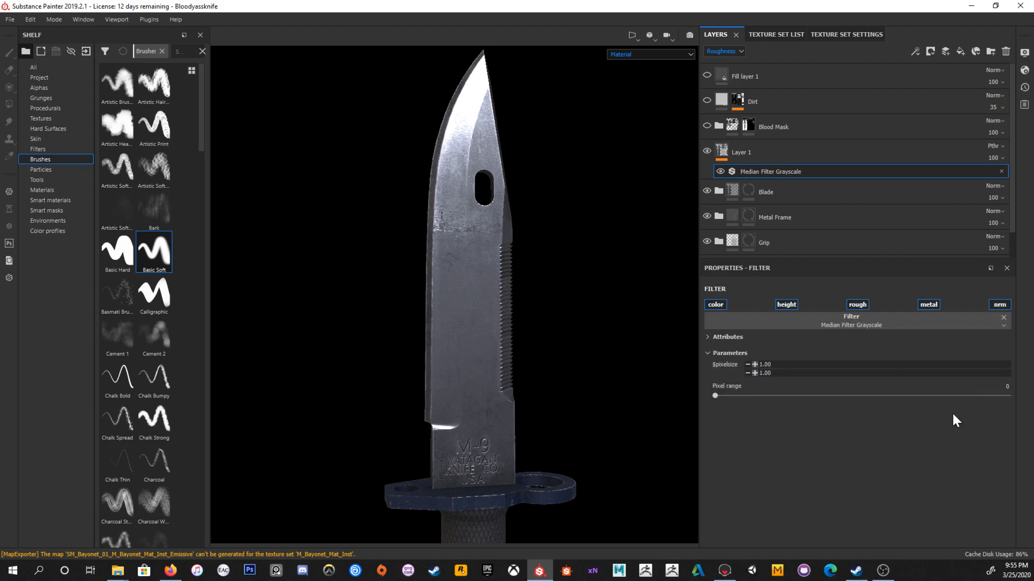
Step: Test the median filter's pixel range in material and base color views, then return the range to 0
scroll(485, 302, "up", 2)
left_click_drag(746, 397, 648, 382)
left_click_drag(774, 397, 761, 397)
middle_click_drag(538, 392, 503, 192)
left_click(659, 56)
left_click(641, 87)
middle_click_drag(605, 205, 576, 298)
left_click_drag(758, 396, 687, 397)
left_click_drag(822, 396, 710, 398)
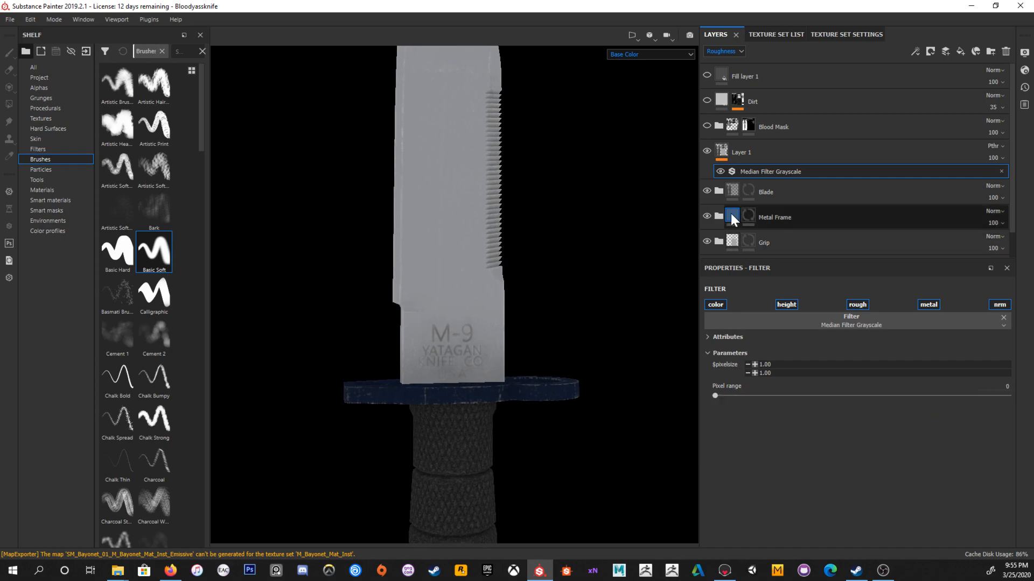
left_click(720, 171)
left_click_drag(517, 302, 484, 230, "alt")
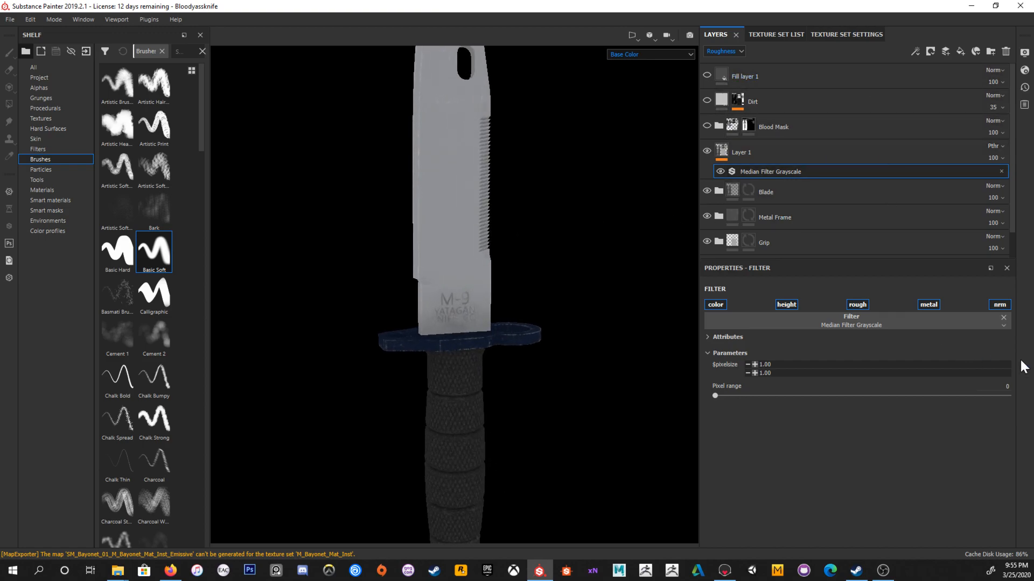
Step: Clear the median filter and add a second filter to Layer 1 using Blur, raising its intensity
left_click(1003, 318)
left_click(915, 52)
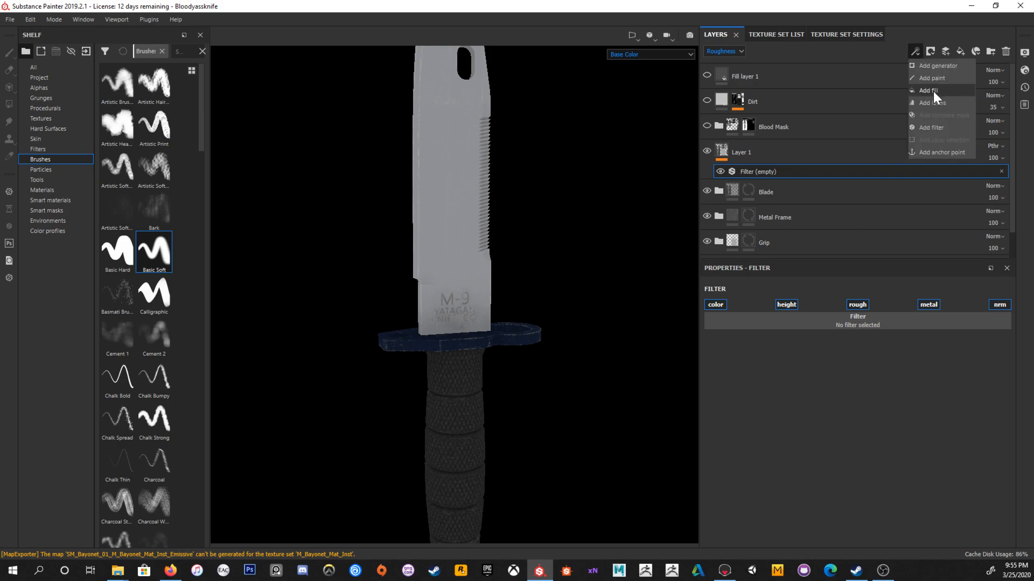
left_click(933, 128)
left_click(895, 319)
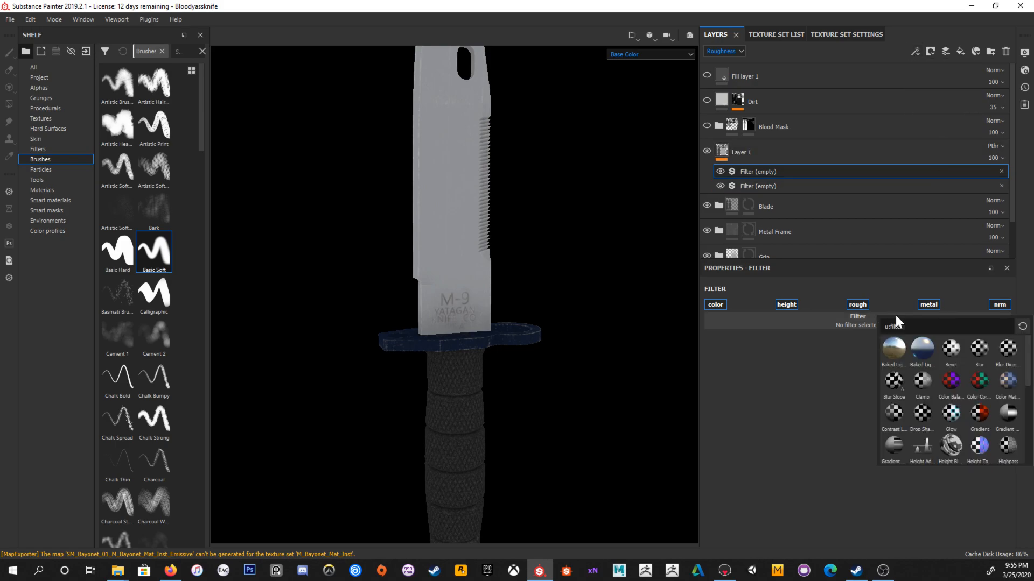
left_click(980, 353)
left_click_drag(716, 373, 801, 374)
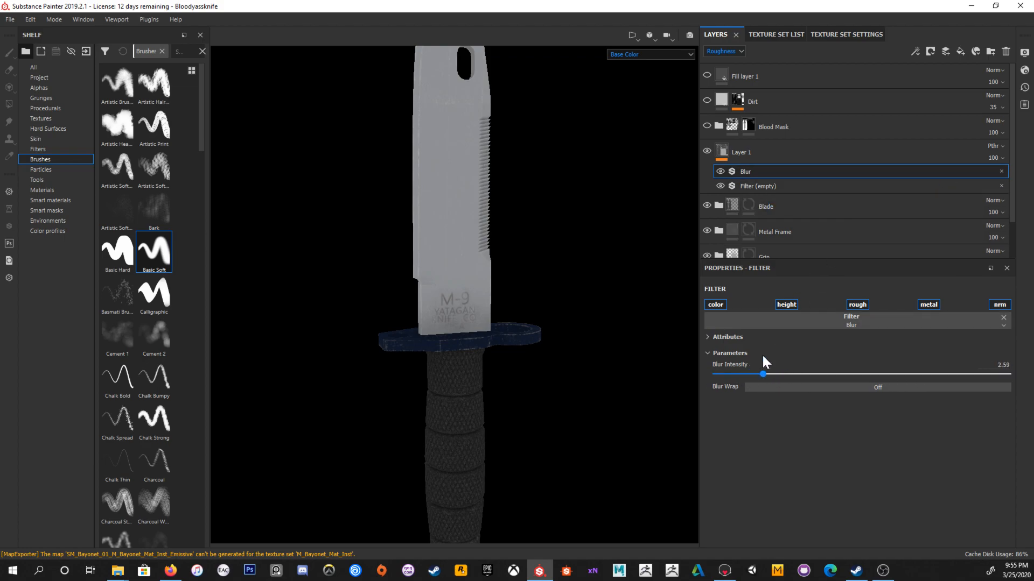
Step: Show the Base Color channel in the layer stack and set Layer 1's blend mode to Passthrough there
left_click(726, 52)
left_click(728, 62)
left_click_drag(757, 375, 708, 374)
left_click(991, 146)
left_click(987, 160)
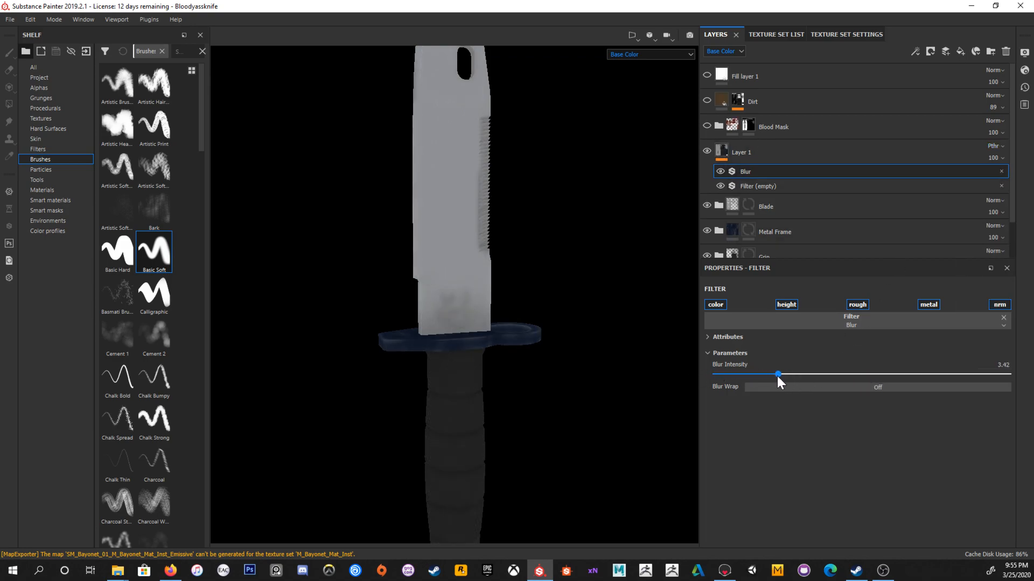
Step: Test the blur's intensity on the base color, reset it to 0, and delete Layer 1
left_click_drag(787, 375, 589, 219)
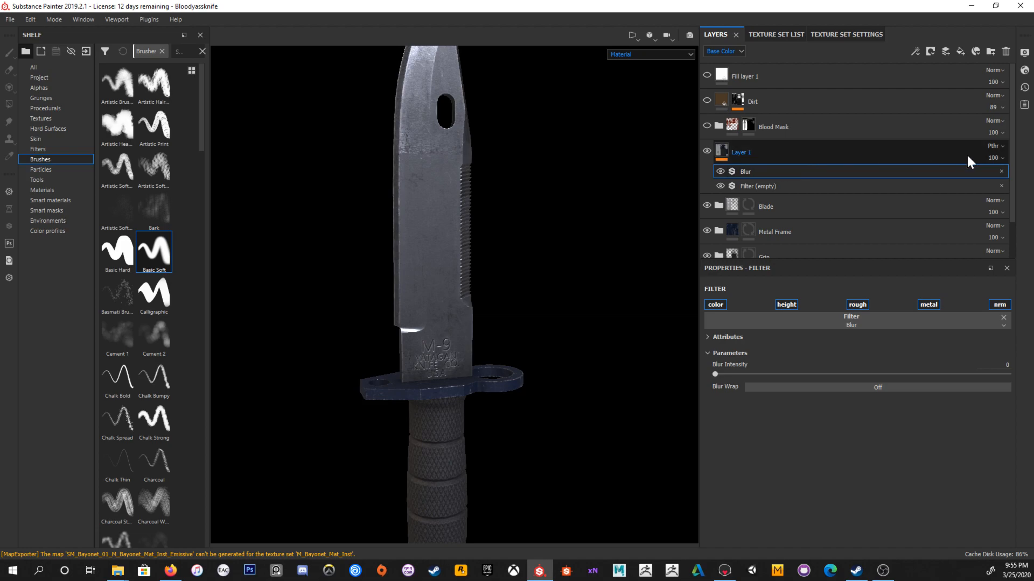
left_click(930, 152)
key("Delete")
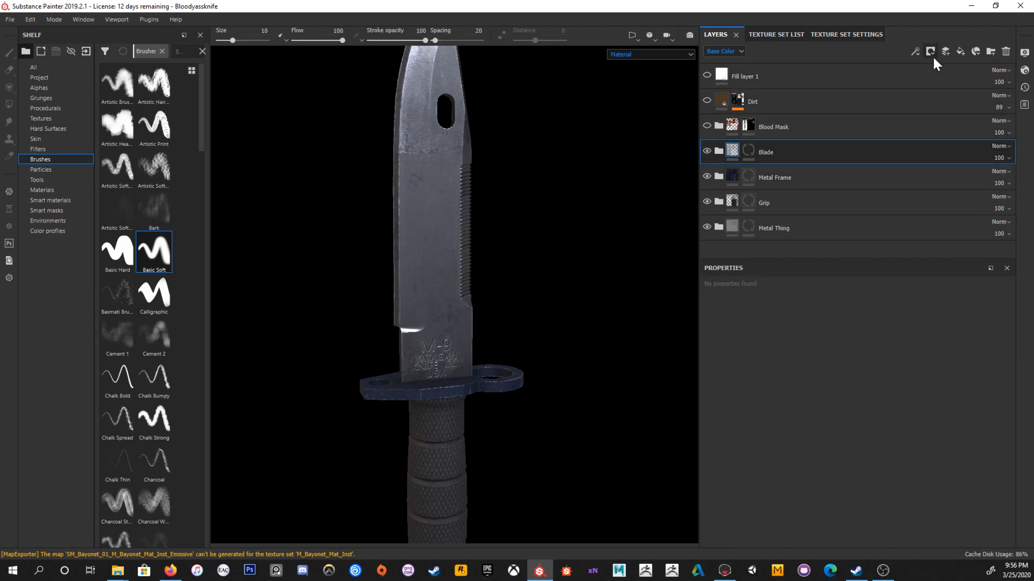
Step: Add a fill layer above the Blade folder and assign Carbon Fiber Plain Weave to its Base Color
left_click(960, 51)
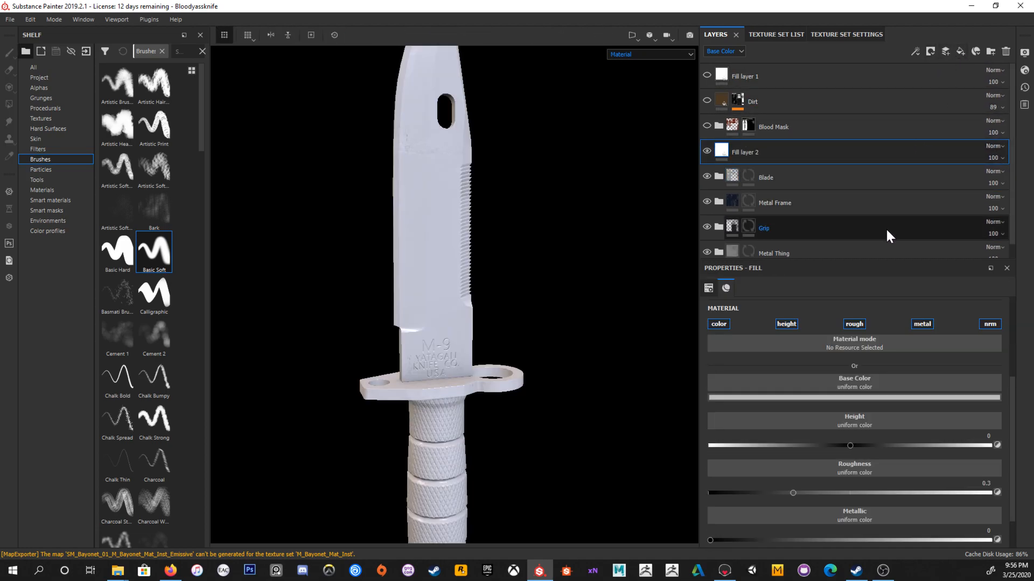
left_click(828, 386)
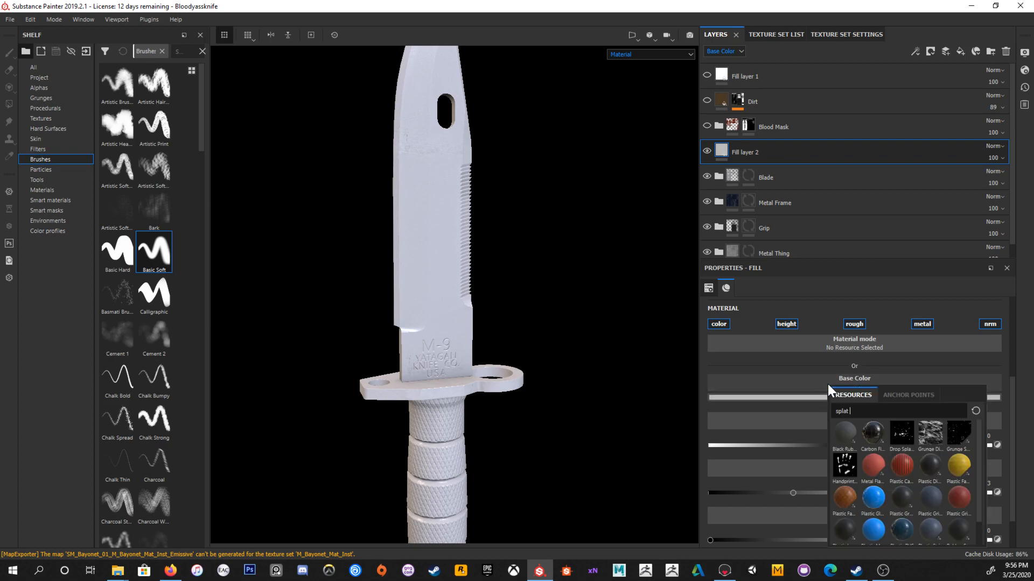
left_click(878, 444)
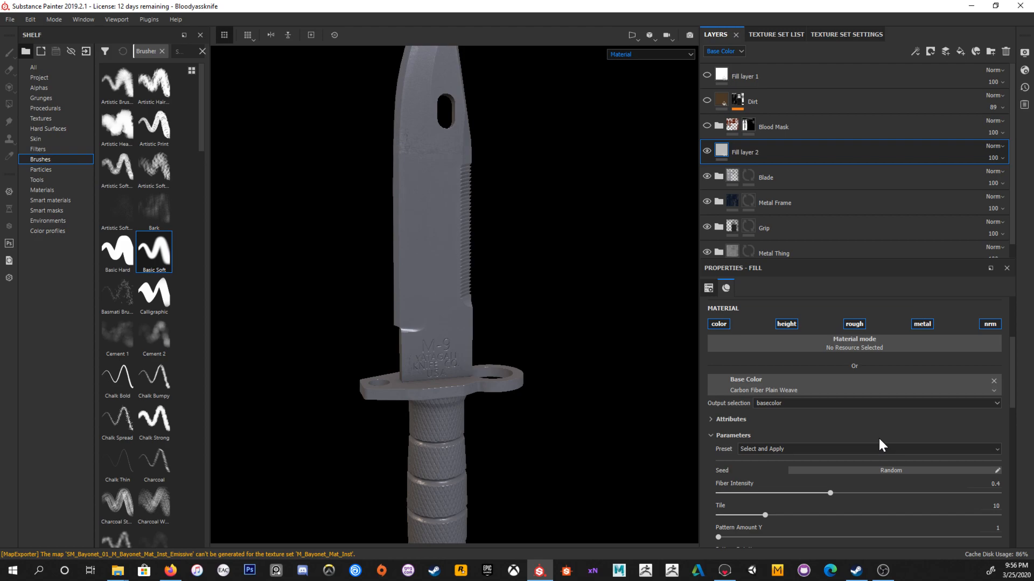
Step: Search the resources for "light" and replace the fill layer's Base Color resource with Light
left_click(837, 388)
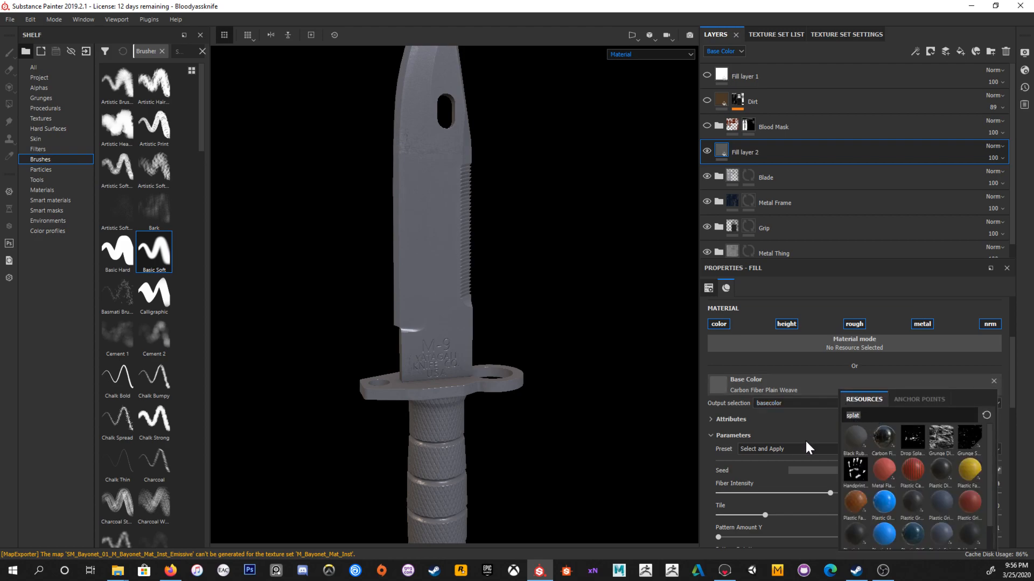
type("light")
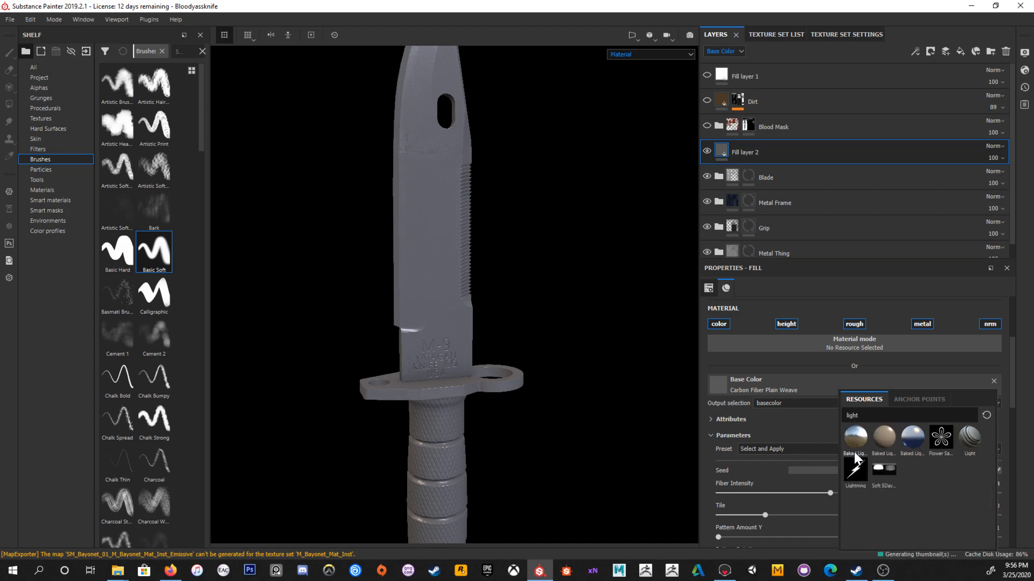
mouse_move(890, 438)
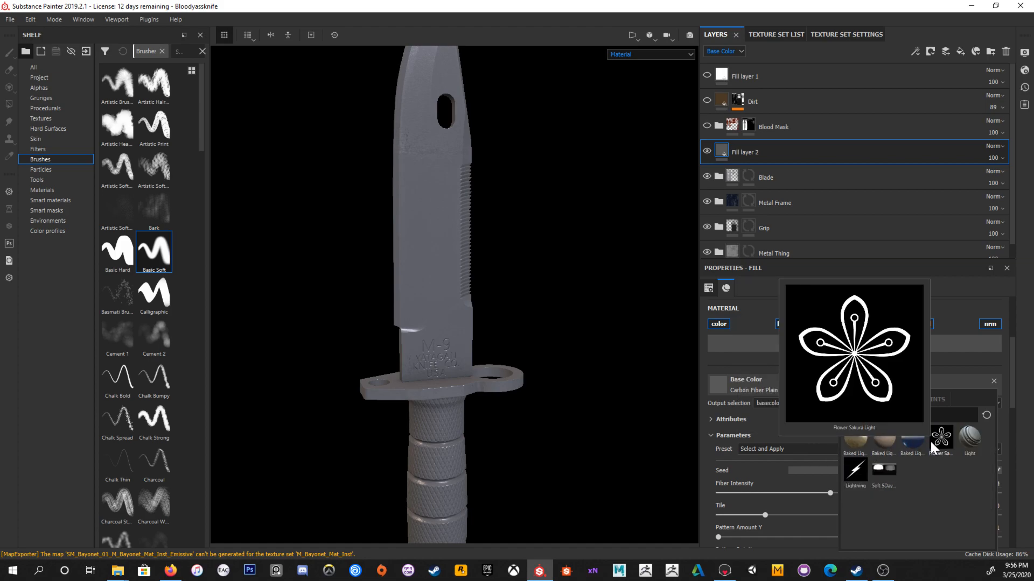
left_click(976, 438)
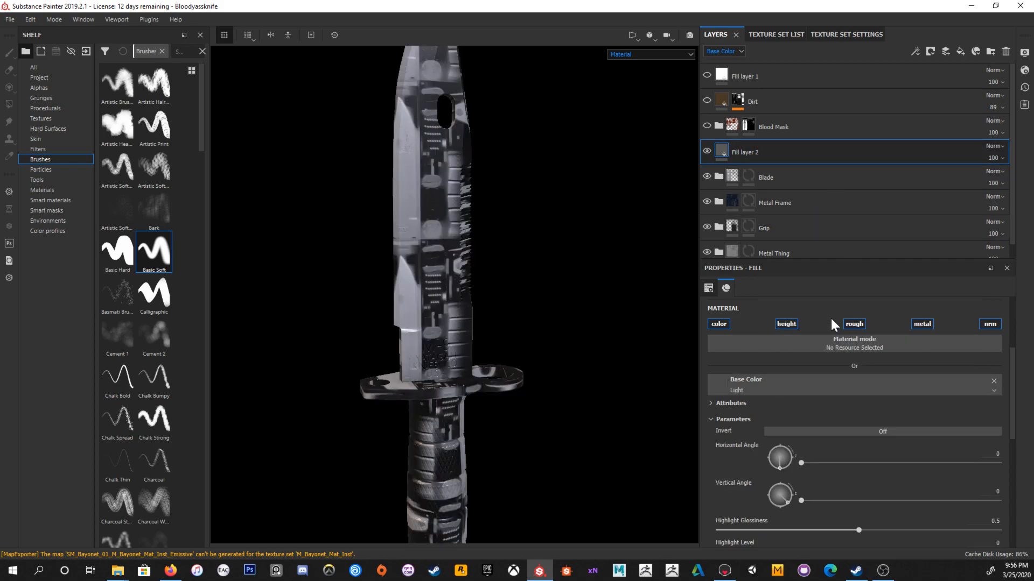
Step: Inspect the fill layer's Light effect, isolating the Base Color channel on the whole bayonet
scroll(823, 423, "up", 3)
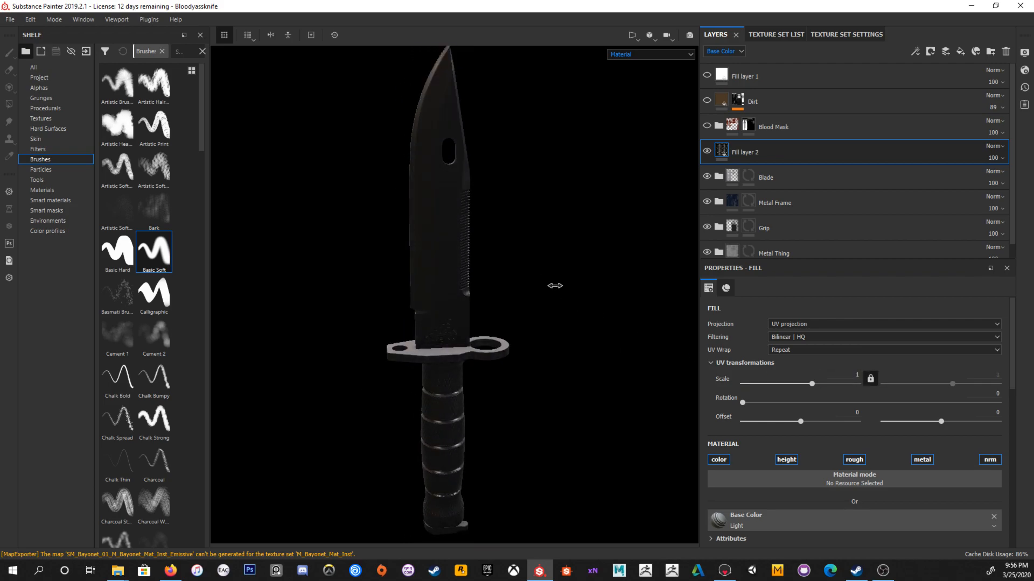
mouse_move(543, 342)
left_mouse_down("alt")
mouse_move(586, 323)
mouse_move(653, 46)
left_mouse_up("alt")
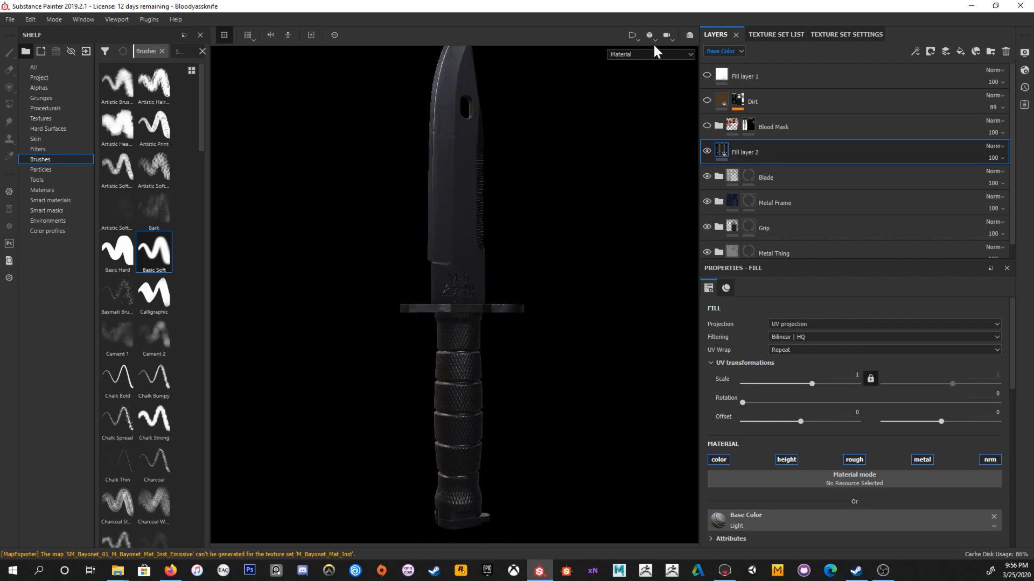
left_click(648, 54)
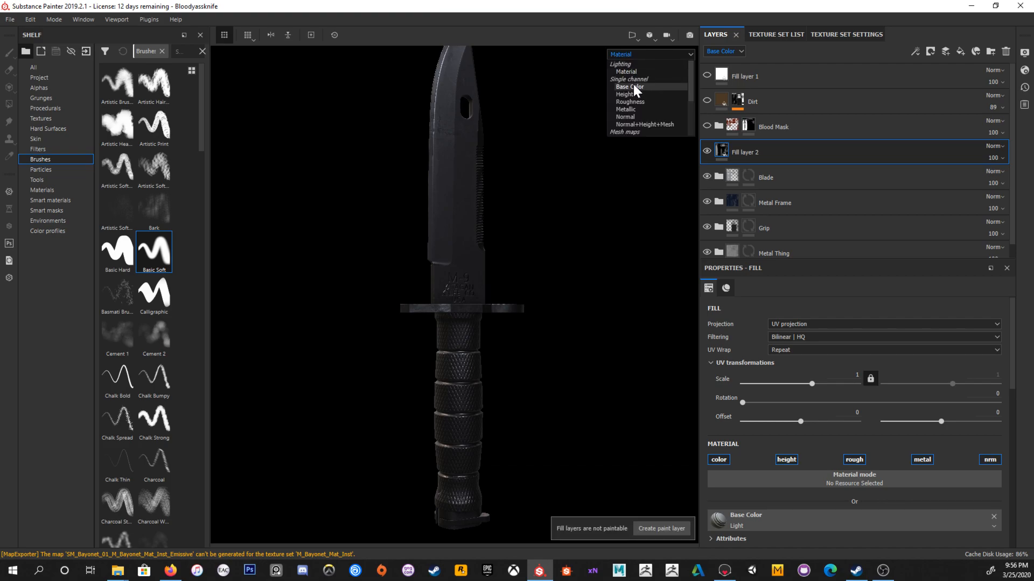
left_click(633, 84)
mouse_move(520, 195)
left_mouse_down("alt")
mouse_move(567, 242)
mouse_move(643, 225)
mouse_move(713, 230)
mouse_move(603, 253)
left_mouse_up("alt")
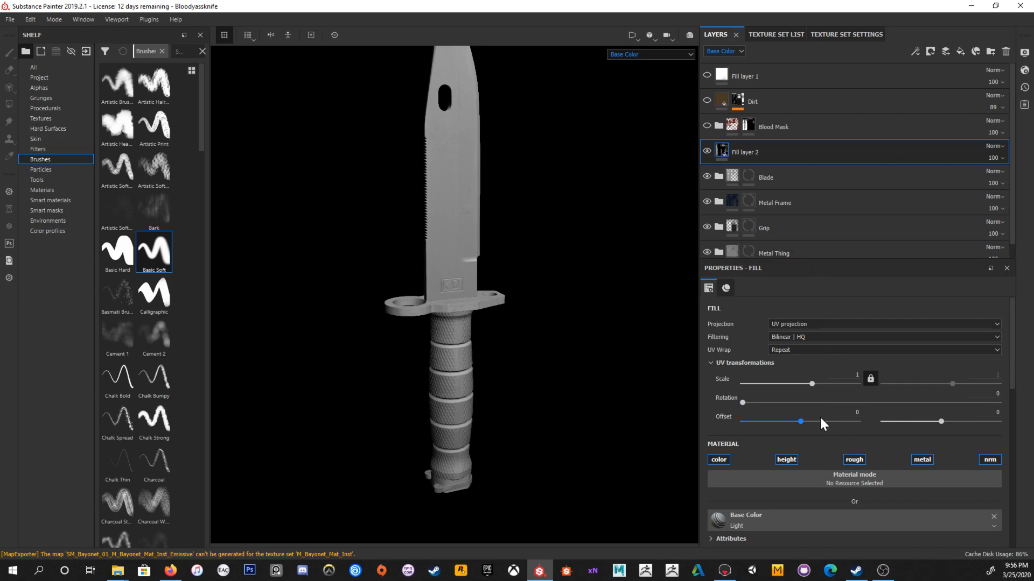
Step: Set the Light resource's horizontal angle to 222, vertical angle to 298, and highlight glossiness to 0.46
scroll(797, 466, "down", 3)
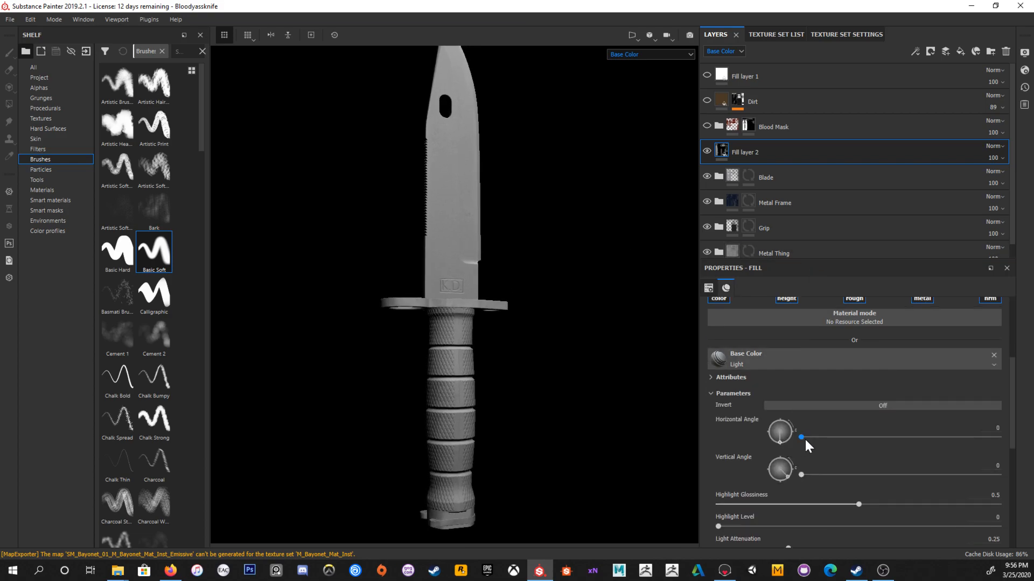
mouse_move(782, 466)
left_mouse_down()
mouse_move(795, 470)
mouse_move(786, 479)
left_mouse_up()
left_click_drag(786, 437, 760, 444)
mouse_move(860, 505)
left_mouse_down()
mouse_move(926, 506)
mouse_move(851, 505)
left_mouse_up()
left_click_drag(748, 526, 561, 383)
right_click_drag(560, 382, 587, 344, "alt")
middle_click_drag(656, 370, 624, 316, "alt")
mouse_move(852, 504)
left_mouse_down()
mouse_move(808, 503)
mouse_move(871, 505)
mouse_move(847, 509)
left_mouse_up()
mouse_move(961, 475)
left_mouse_down()
mouse_move(1006, 477)
mouse_move(916, 480)
mouse_move(981, 479)
mouse_move(965, 479)
left_mouse_up()
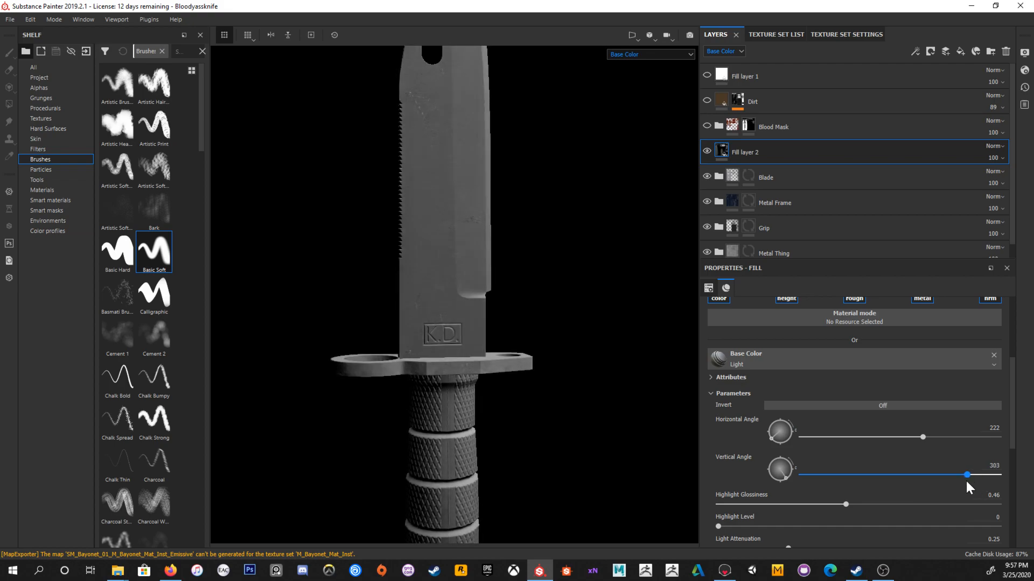
Step: Return to the material view and examine how the Light fill looks on the blade, guard, and grip
key("m")
right_click_drag(555, 291, 514, 230, "alt")
mouse_move(514, 230)
left_mouse_down("alt")
mouse_move(397, 221)
mouse_move(334, 252)
mouse_move(514, 243)
mouse_move(514, 235)
left_mouse_up("alt")
right_click_drag(514, 235, 570, 331, "alt")
left_click_drag(621, 341, 641, 214, "alt")
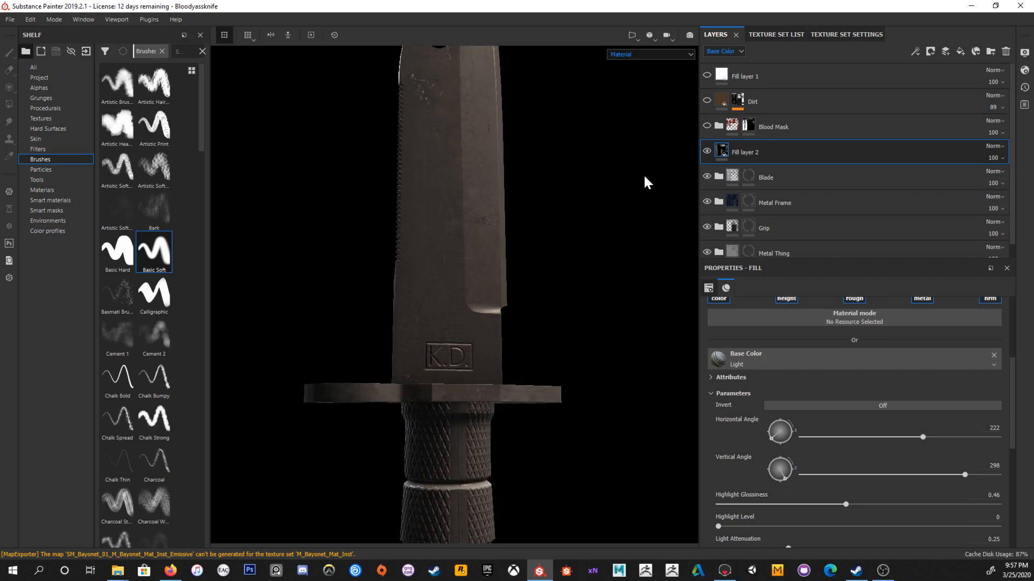
right_click_drag(563, 251, 593, 164, "alt")
middle_click_drag(592, 164, 567, 208, "alt")
left_click_drag(568, 208, 538, 280, "alt")
middle_click_drag(538, 280, 522, 389, "alt")
Step: Hide Fill layer 2 to compare the bayonet without it, and delete that layer
left_click(706, 151)
middle_click_drag(501, 204, 497, 286, "alt")
left_click_drag(496, 286, 559, 290, "alt")
right_click_drag(558, 291, 602, 297, "shift")
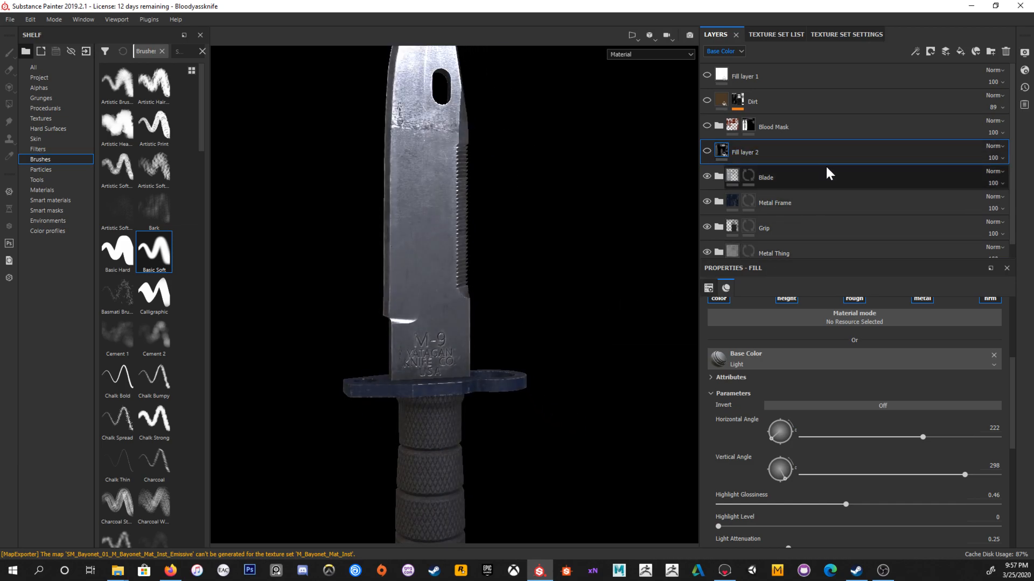
key("Delete")
Step: Examine the blade's surface, engraving, guard, and grip from several angles in the material view
left_click_drag(524, 277, 506, 256, "alt")
middle_click_drag(474, 208, 491, 280, "alt")
right_click_drag(472, 163, 550, 243, "alt")
middle_click_drag(587, 275, 581, 254, "alt")
right_click_drag(493, 180, 536, 263, "alt")
left_click_drag(552, 265, 498, 213, "alt")
left_click_drag(504, 280, 494, 220, "alt")
right_click_drag(484, 178, 500, 247, "alt")
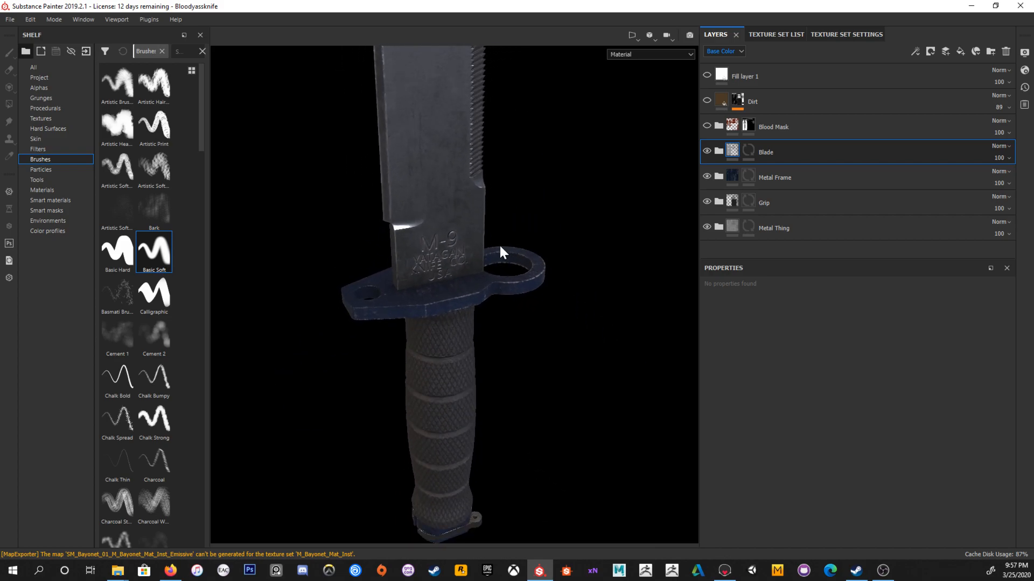
left_click_drag(509, 282, 471, 226, "alt")
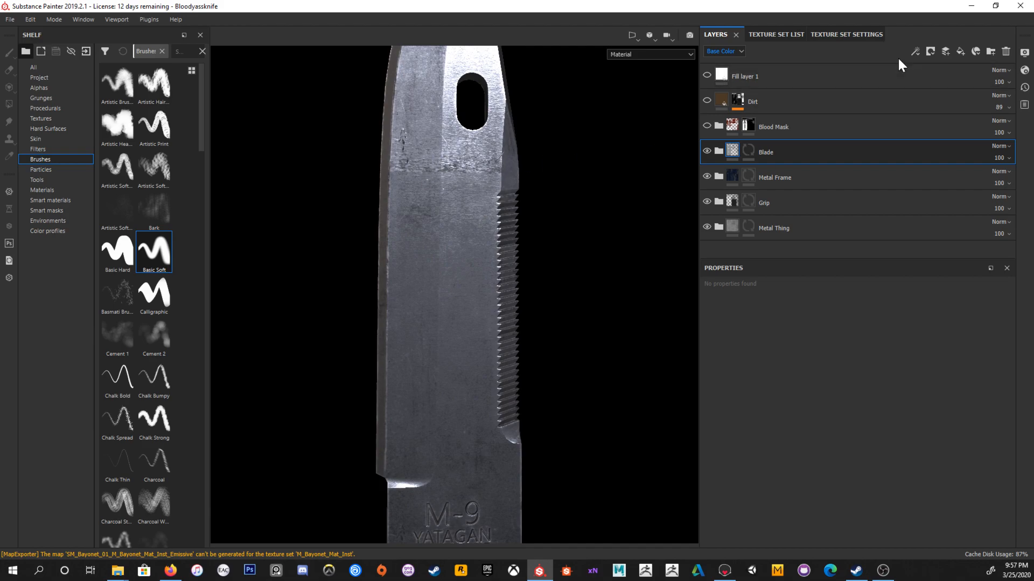
Step: Remove the T_Bayonet_N normal map from the texture set's mesh maps and check the whole knife without it
left_click(853, 33)
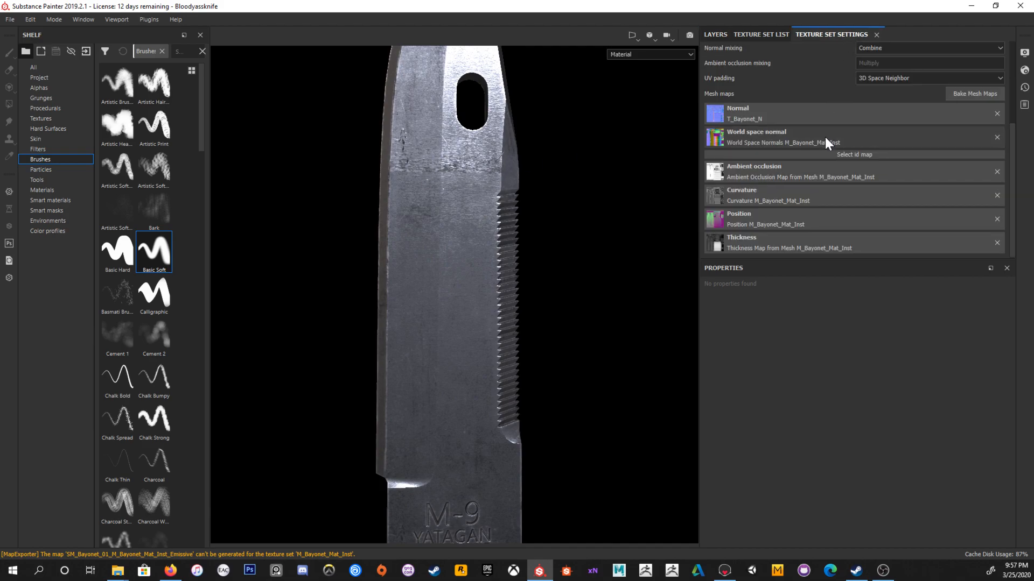
left_click(997, 115)
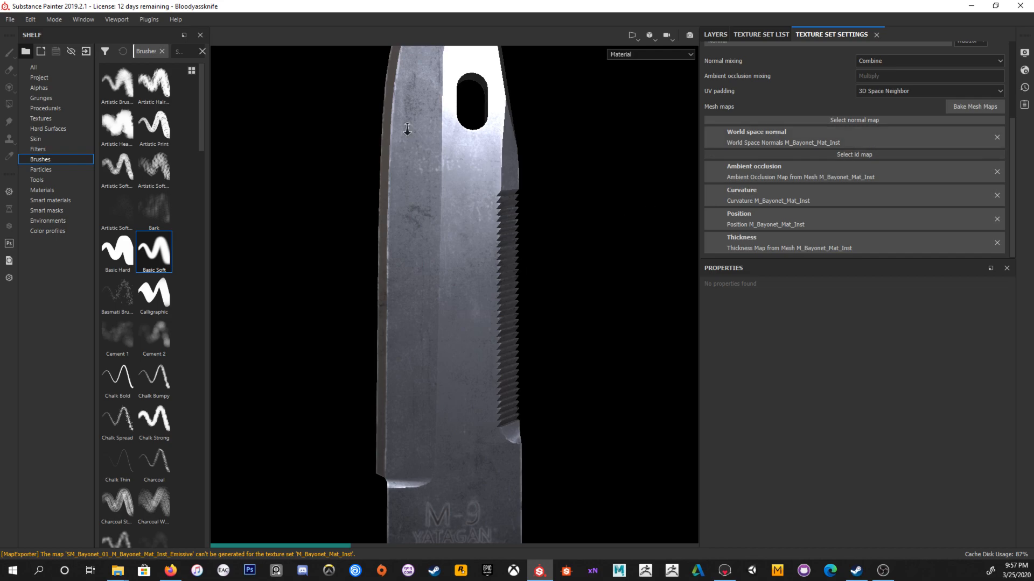
key("f")
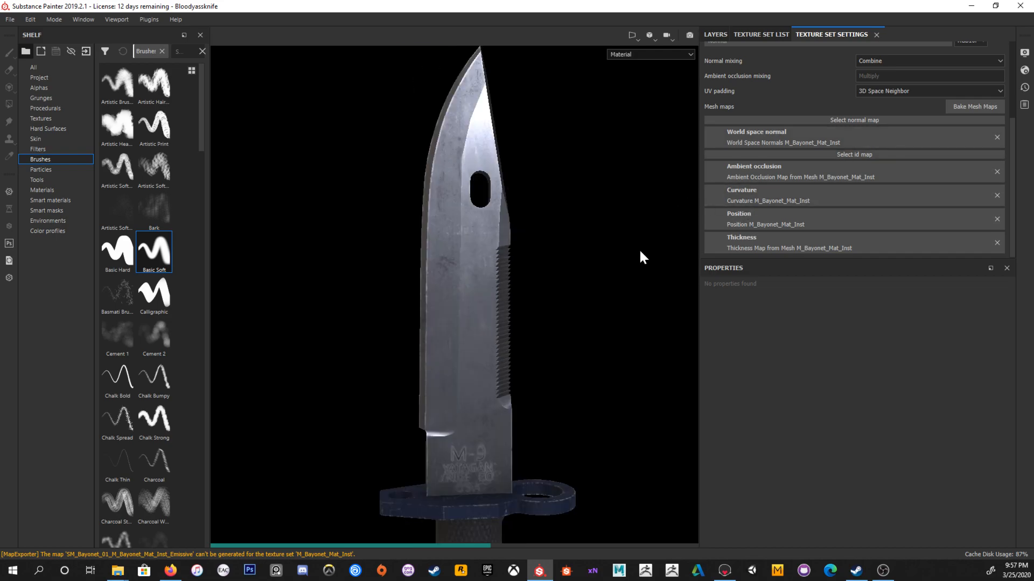
middle_click_drag(538, 313, 522, 200)
left_click_drag(523, 200, 610, 241, "alt")
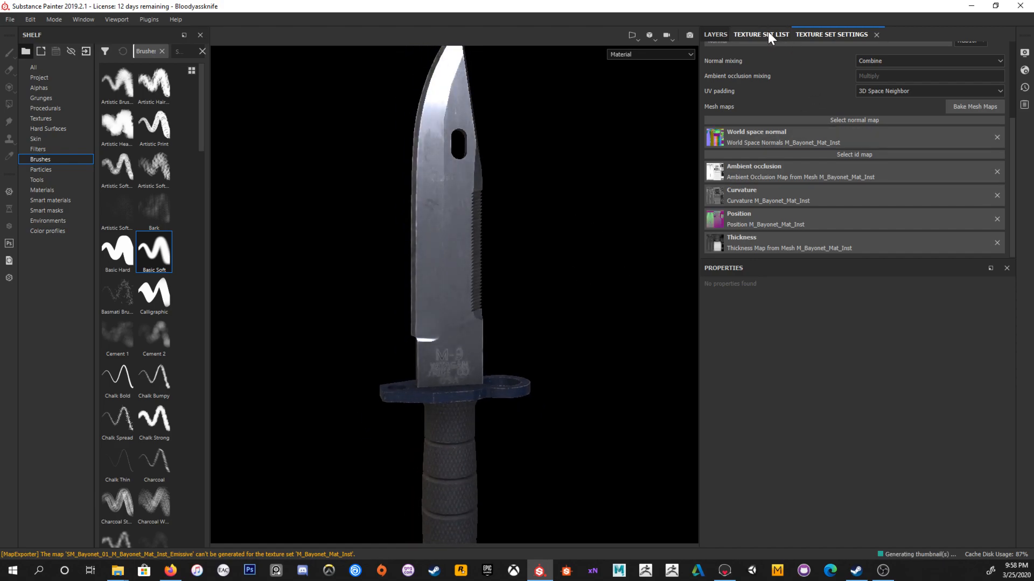
Step: Return to the layer stack and add a paint layer above the Blade folder
left_click(739, 36)
left_click(711, 33)
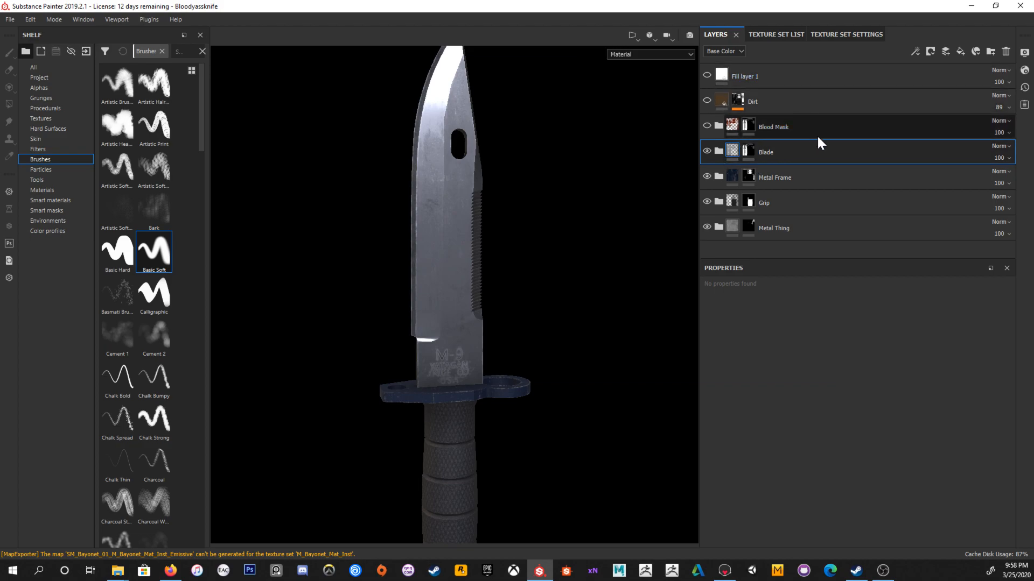
left_click(946, 52)
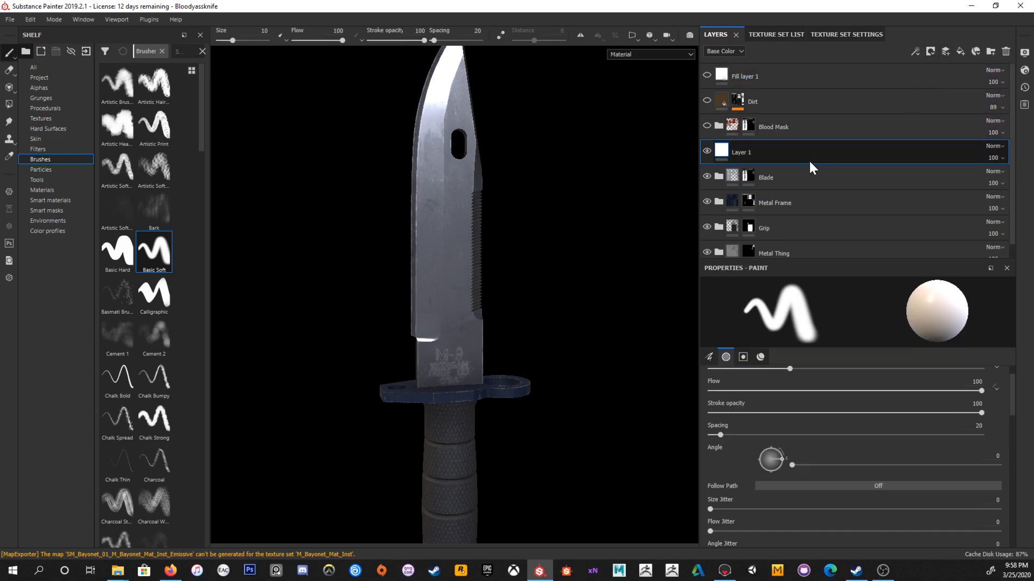
Step: Set Layer 1's blending mode to Passthrough for both the Base Color and Roughness channels
left_click(990, 147)
left_click(981, 170)
left_click(996, 146)
left_click(993, 154)
left_click(740, 51)
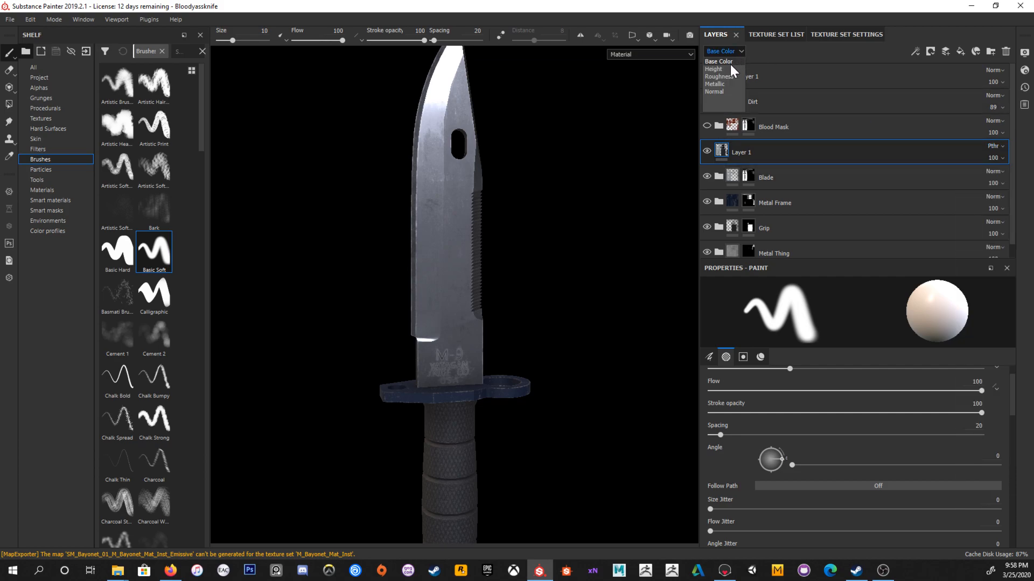
left_click(725, 76)
left_click(999, 146)
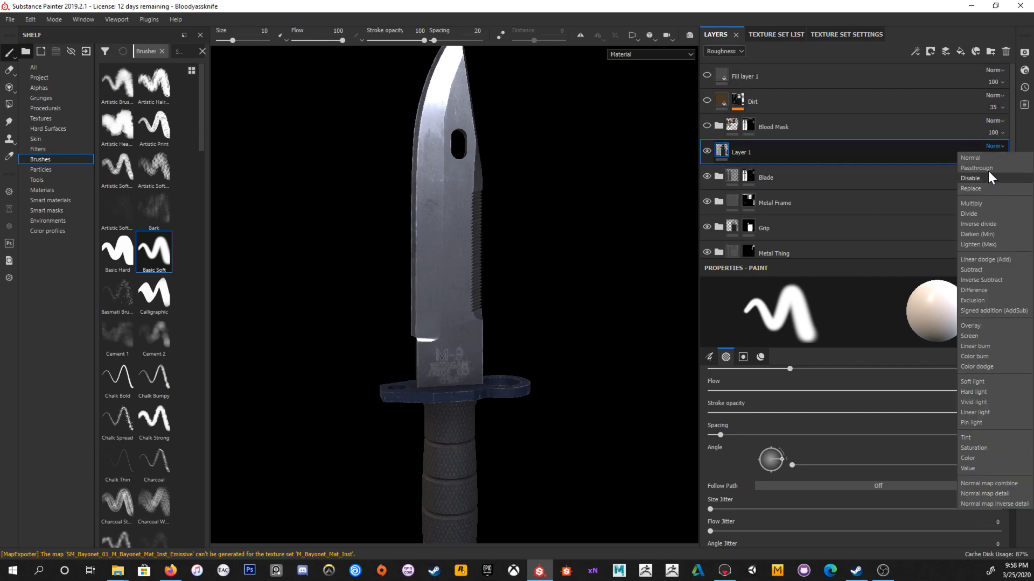
left_click(988, 170)
Step: Add a Blur filter to Layer 1 with a blur intensity of 0.83 and check the knife's surface
left_click(915, 51)
left_click(926, 128)
left_click(876, 322)
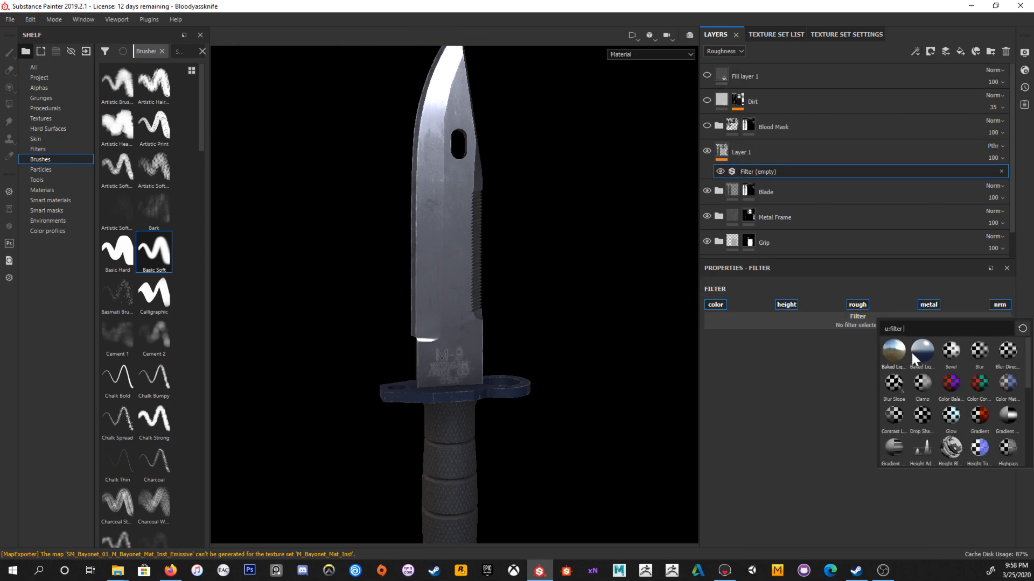
left_click(972, 358)
middle_click_drag(484, 303, 518, 226)
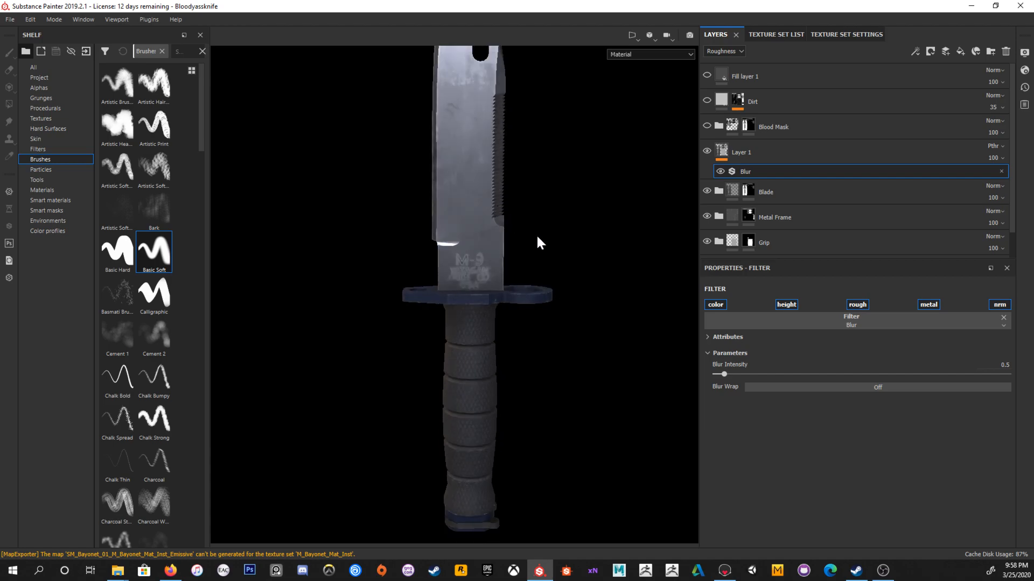
mouse_move(735, 374)
left_mouse_down()
mouse_move(753, 374)
mouse_move(729, 379)
left_mouse_up()
scroll(544, 264, "down", 2)
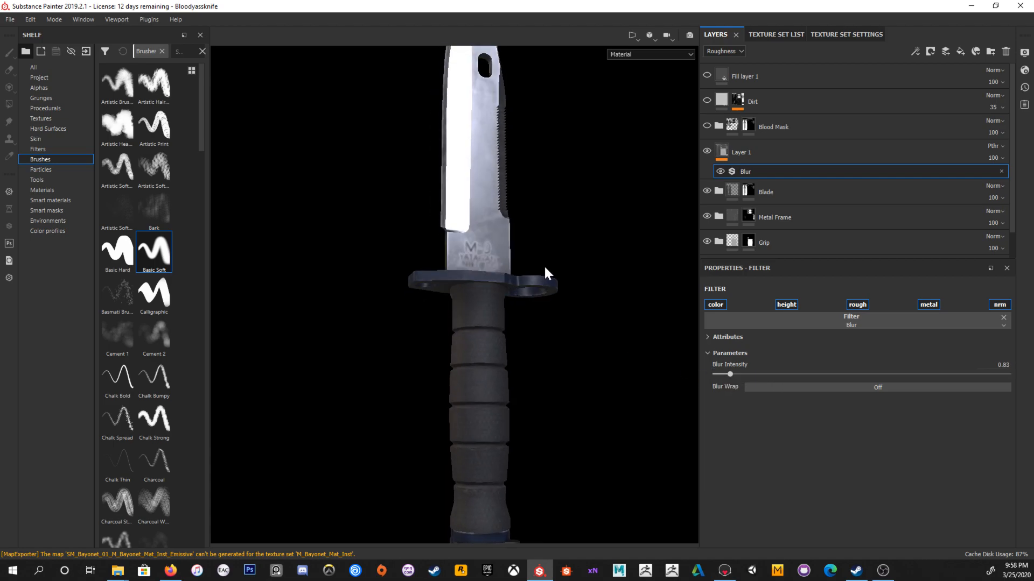
left_click_drag(536, 269, 510, 267, "alt")
scroll(510, 268, "up", 2)
right_click_drag(512, 269, 627, 298, "shift")
Step: Add a fill layer above Layer 1 and use the Curvature M_Bayonet_Mat_Inst map as its base color
left_click(802, 156)
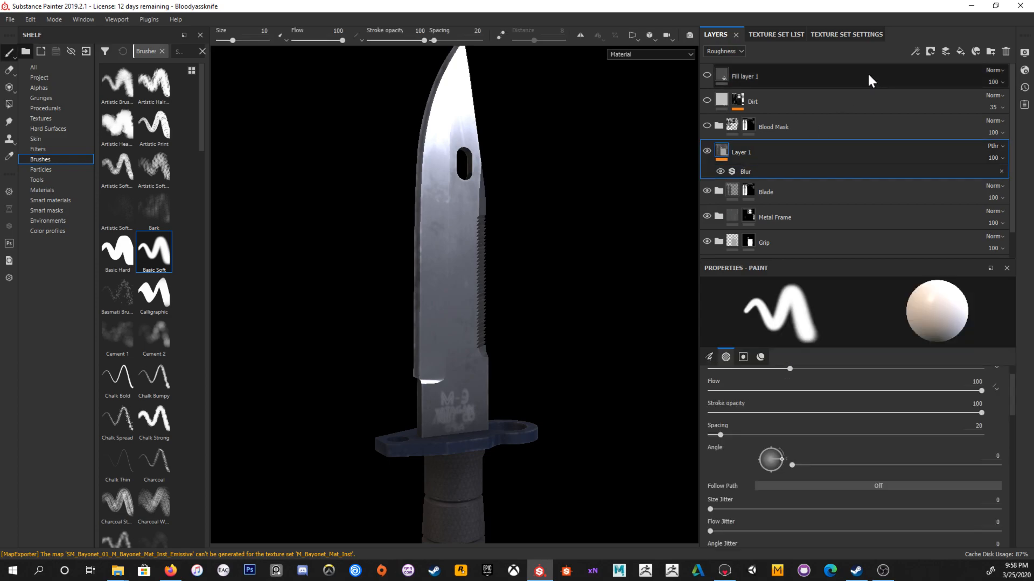
left_click(959, 52)
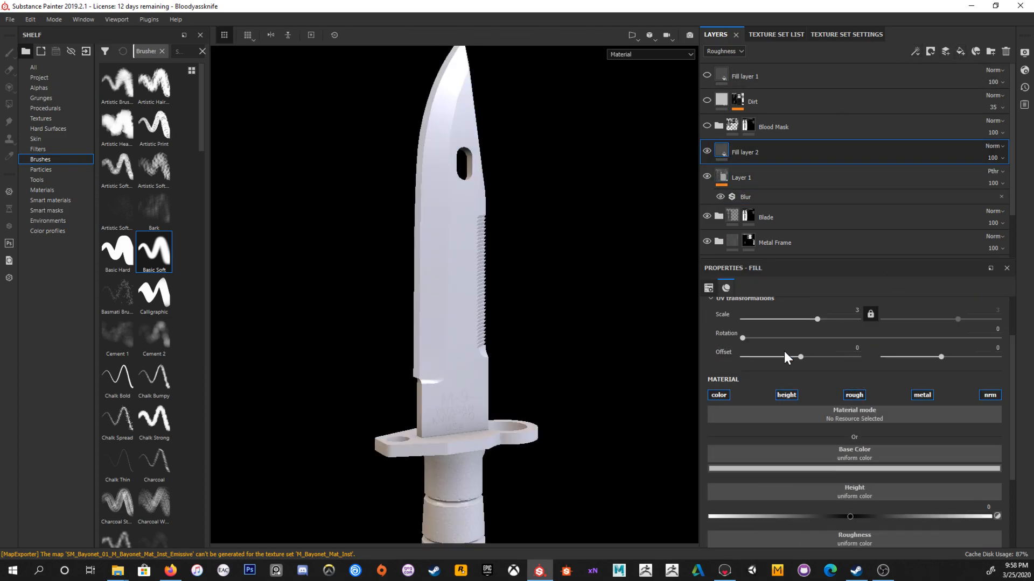
scroll(830, 409, "up", 2)
scroll(848, 388, "down", 3)
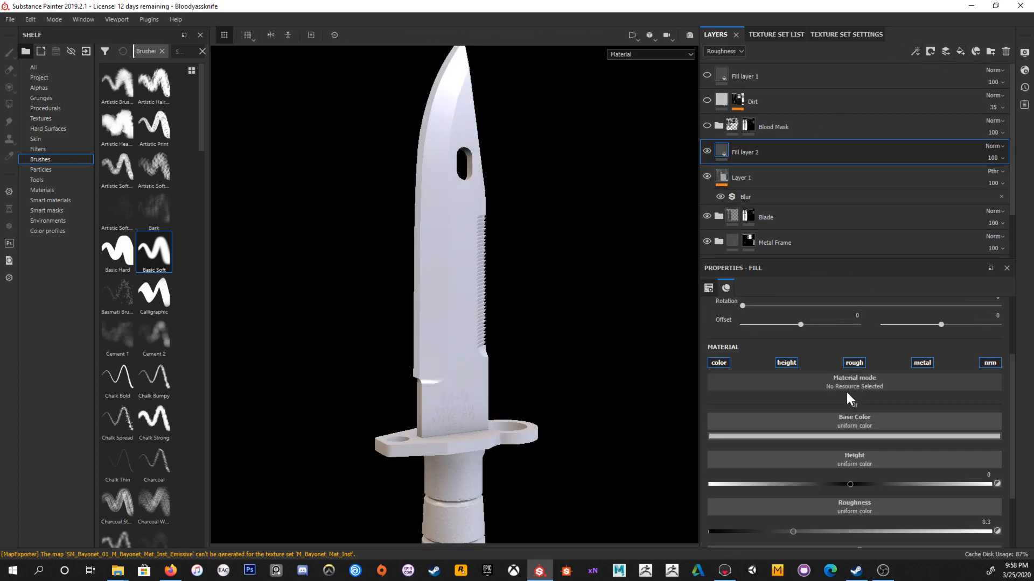
left_click(850, 418)
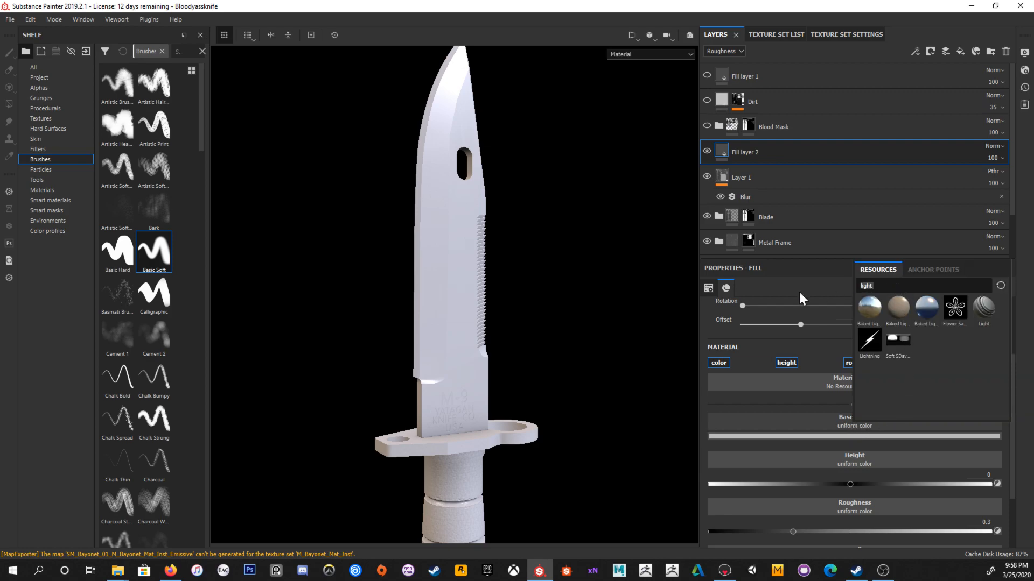
type("curve")
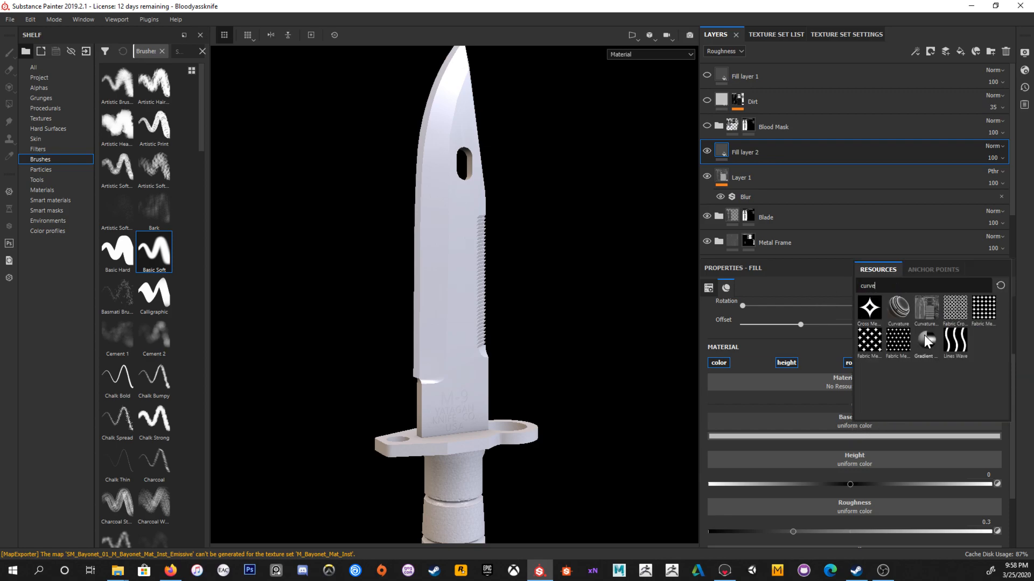
left_click(926, 308)
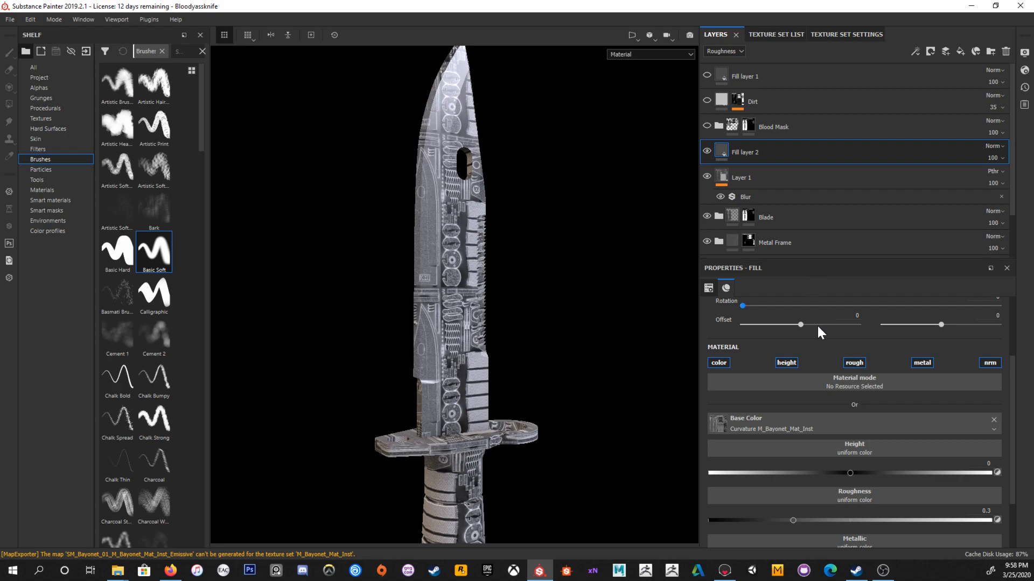
Step: Set Fill layer 2's UV scale to 1 and turn off its height, roughness, metallic, and normal channels
scroll(843, 352, "up", 2)
left_click_drag(570, 354, 595, 362, "alt")
left_click(788, 461)
left_click(857, 462)
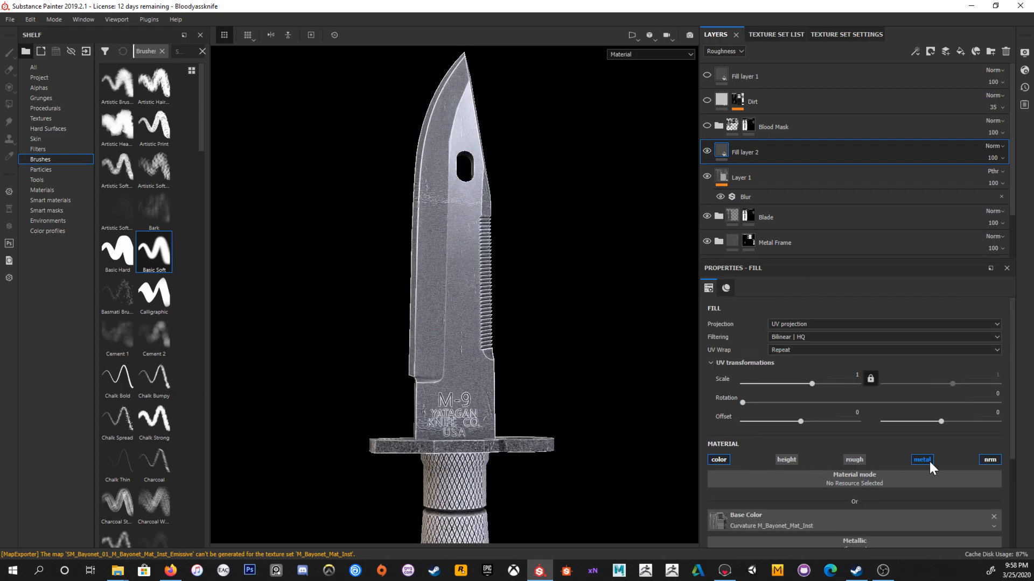
left_click(930, 462)
left_click(985, 461)
middle_click_drag(586, 399, 586, 301, "alt")
right_click_drag(684, 411, 594, 413, "alt")
middle_click_drag(594, 414, 593, 368, "alt")
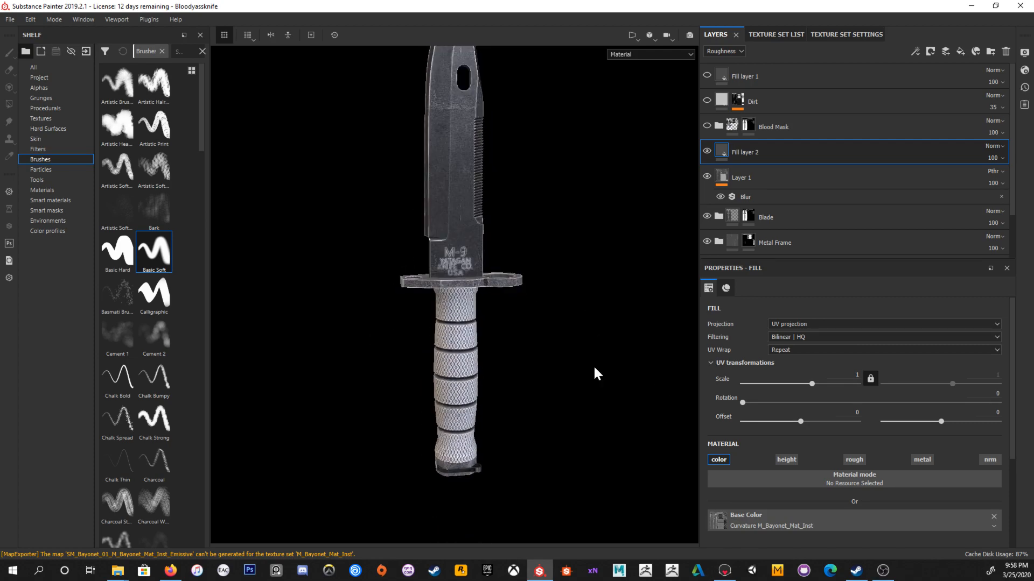
Step: Add a Blur filter to Fill layer 2 and set its blur intensity to 2.65
left_click(915, 51)
left_click(929, 128)
left_click(895, 327)
left_click(989, 368)
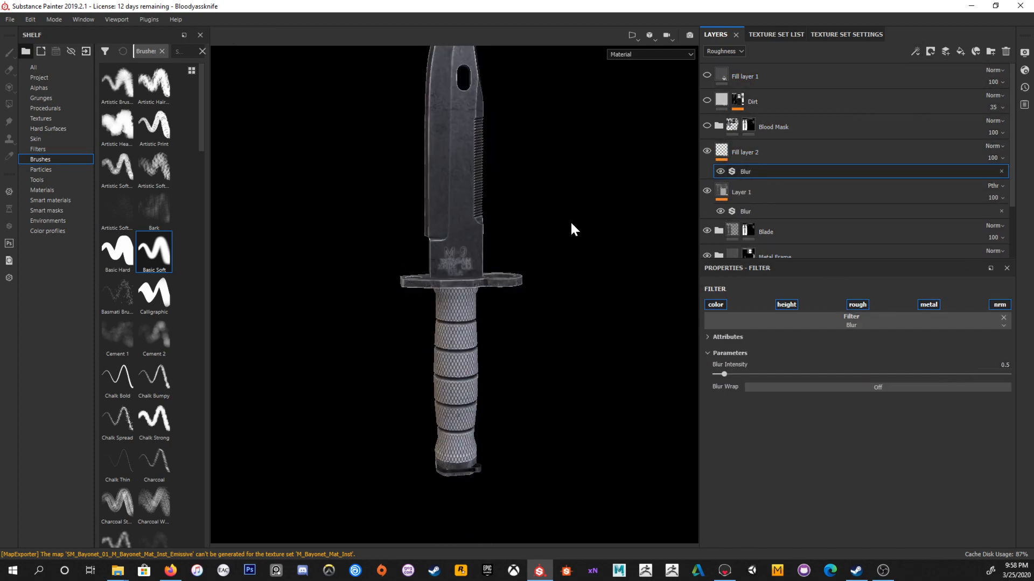
middle_click_drag(574, 229, 570, 311, "alt")
right_click_drag(570, 312, 586, 362, "alt")
mouse_move(723, 374)
left_mouse_down()
mouse_move(775, 378)
mouse_move(763, 379)
left_mouse_up()
Step: Try the Soft light and Screen blending modes on Fill layer 2
left_click(992, 146)
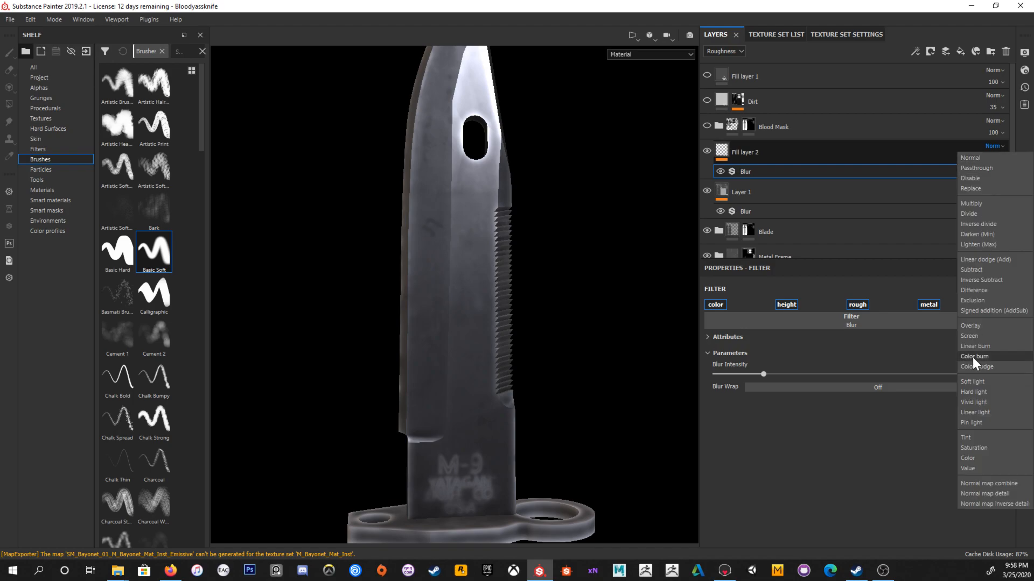
left_click(972, 382)
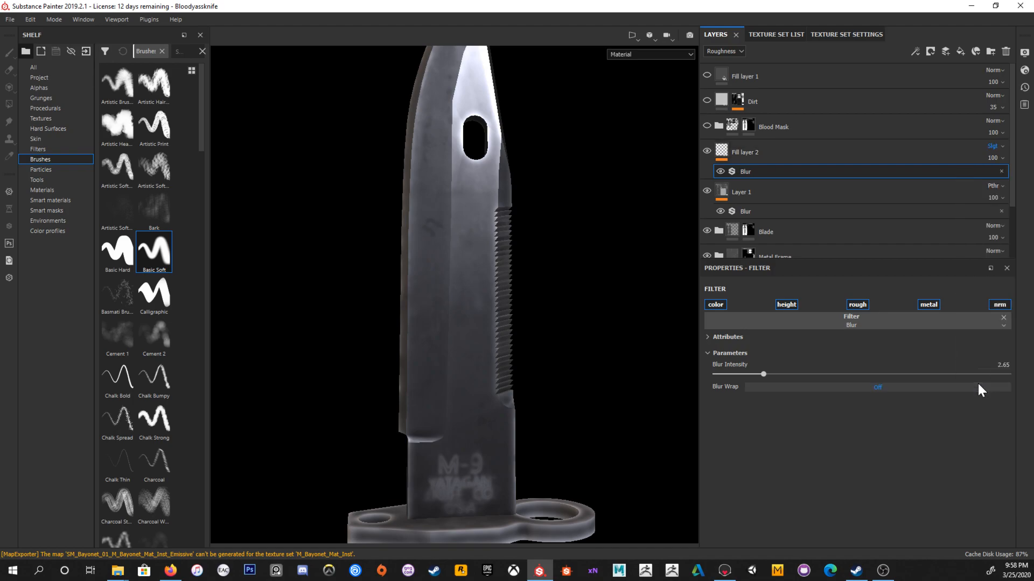
left_click(995, 149)
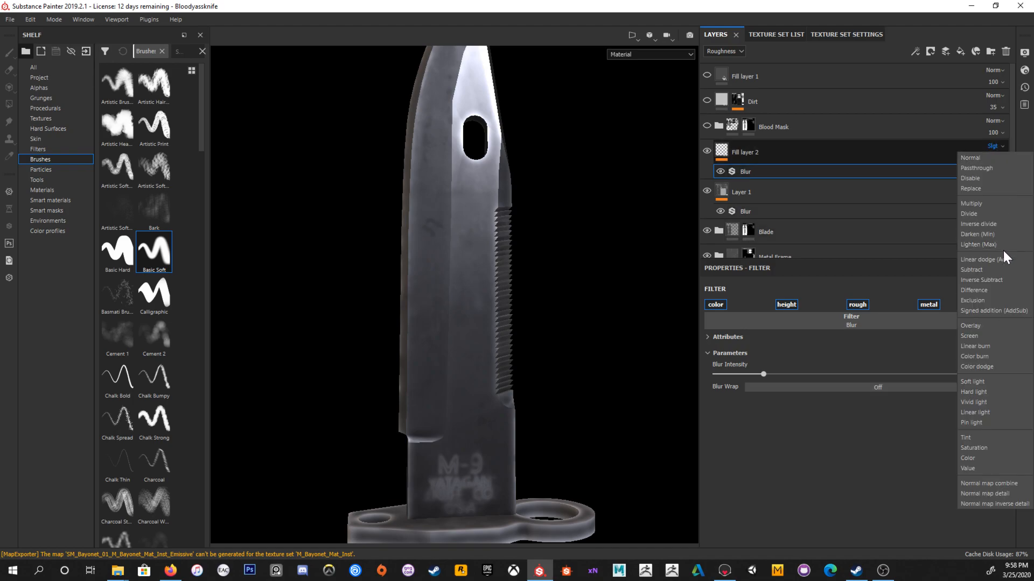
left_click(974, 338)
scroll(422, 307, "down", 5)
left_click_drag(479, 325, 505, 325, "alt")
Step: Set Fill layer 2's blending mode to Overlay
left_click(993, 146)
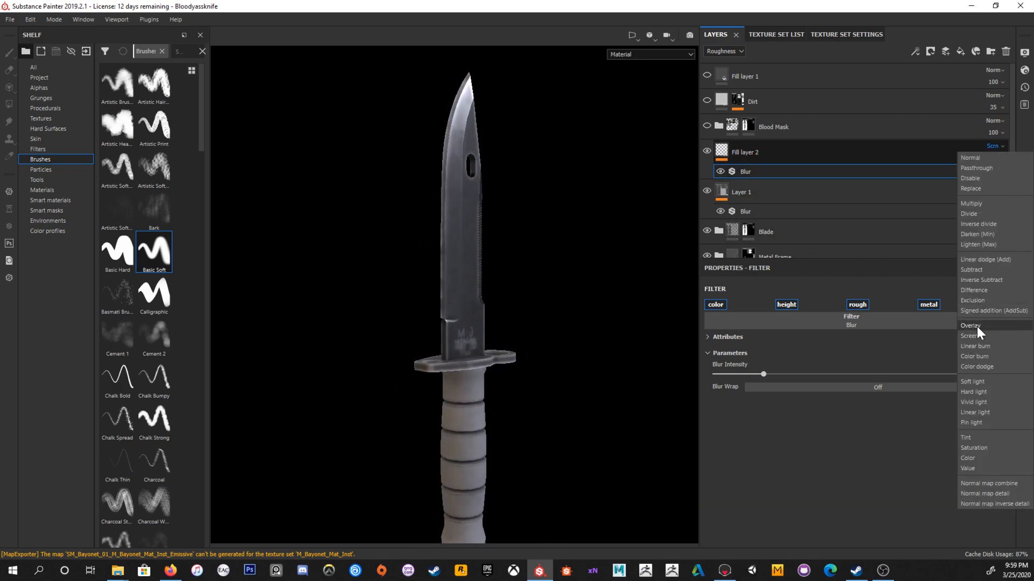
left_click(973, 326)
scroll(574, 335, "up", 3)
Step: Hide and show Fill layer 2 repeatedly to compare the knife with and without the curvature overlay
left_click(708, 151)
left_click(707, 152)
left_click(708, 152)
left_click(708, 152)
left_click_drag(543, 226, 565, 333, "alt")
left_click(707, 152)
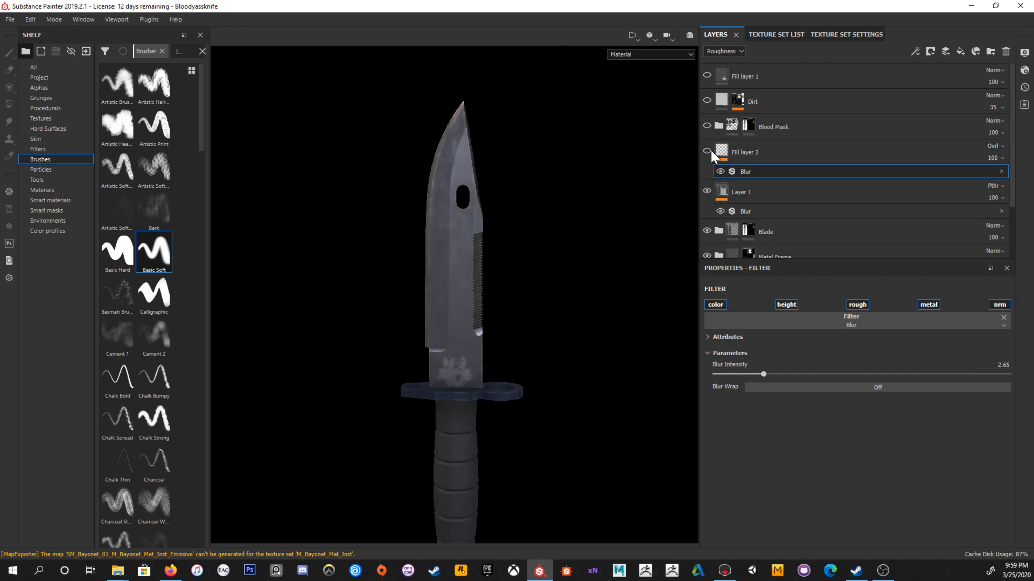
left_click(707, 152)
mouse_move(573, 253)
left_mouse_down("alt")
mouse_move(565, 272)
mouse_move(654, 273)
mouse_move(557, 273)
mouse_move(540, 217)
mouse_move(605, 231)
mouse_move(573, 250)
left_mouse_up("alt")
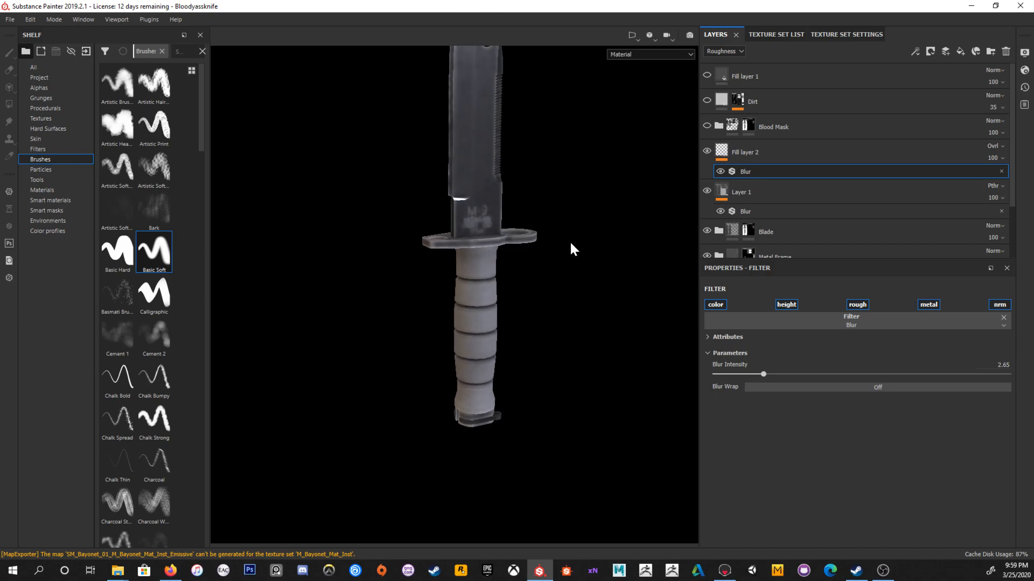
Step: Try a black mask on Fill layer 2 and undo it
left_click(760, 156)
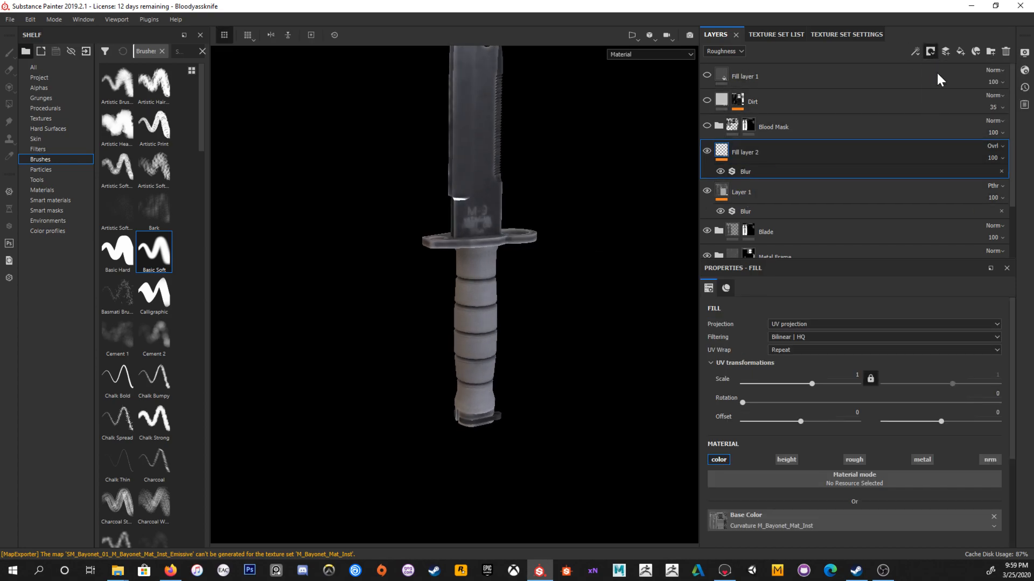
left_click(916, 52)
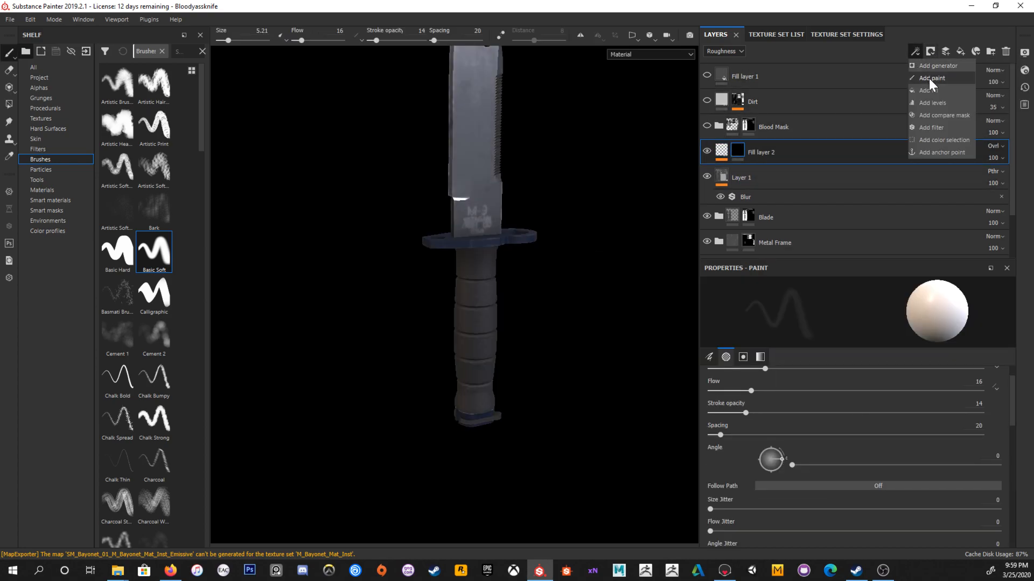
left_click(810, 150)
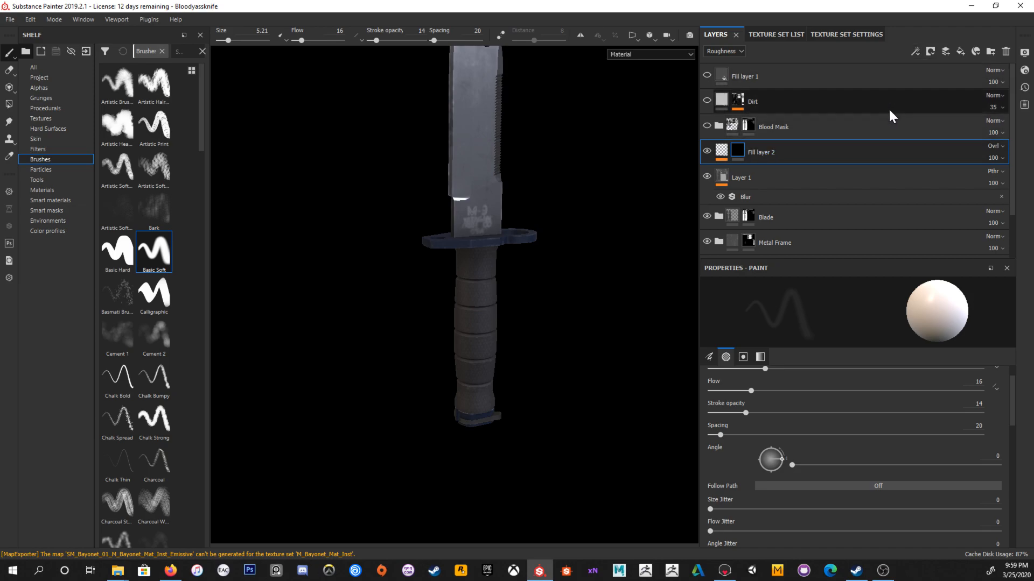
key("ctrl+z")
Step: Give Fill layer 2 a white mask with a paint effect, and polygon-fill the grip black by mesh part
left_click(930, 51)
left_click(948, 78)
left_click(915, 53)
left_click(921, 77)
key("4")
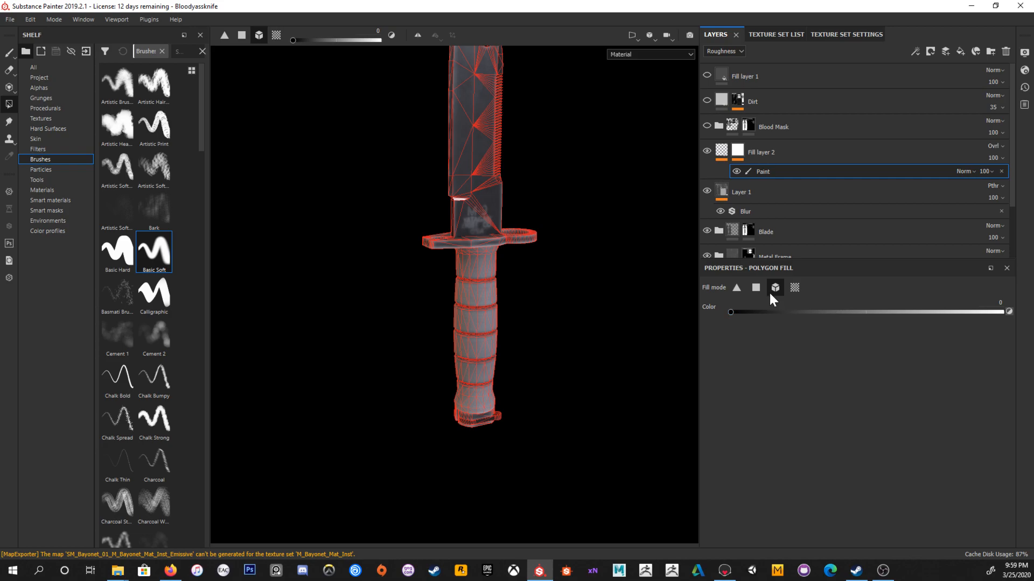
left_click(486, 415)
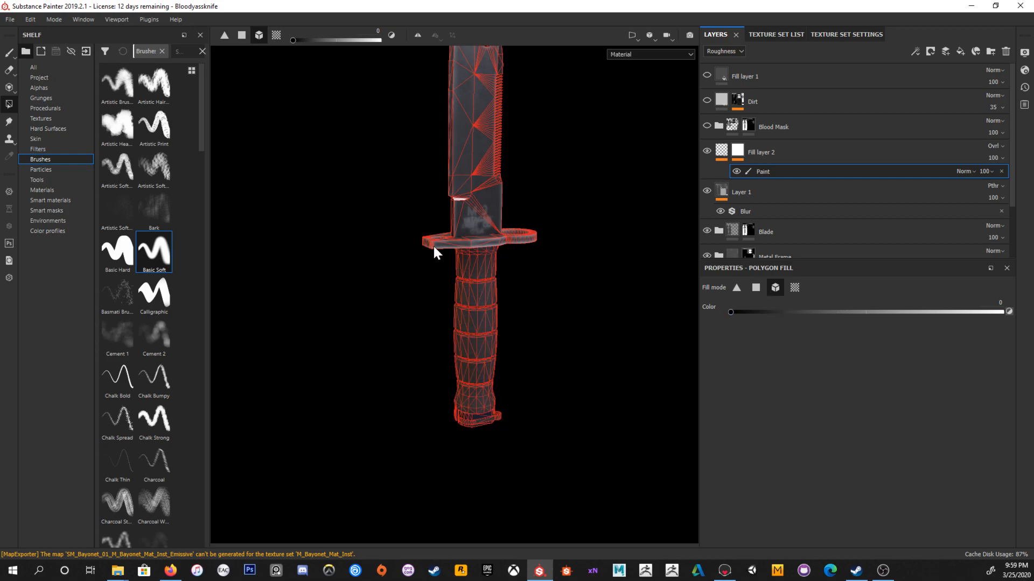
key("1")
key("4")
Step: Add a second paint effect to Fill layer 2's mask and polygon-fill the guard and pommel black
left_click(915, 52)
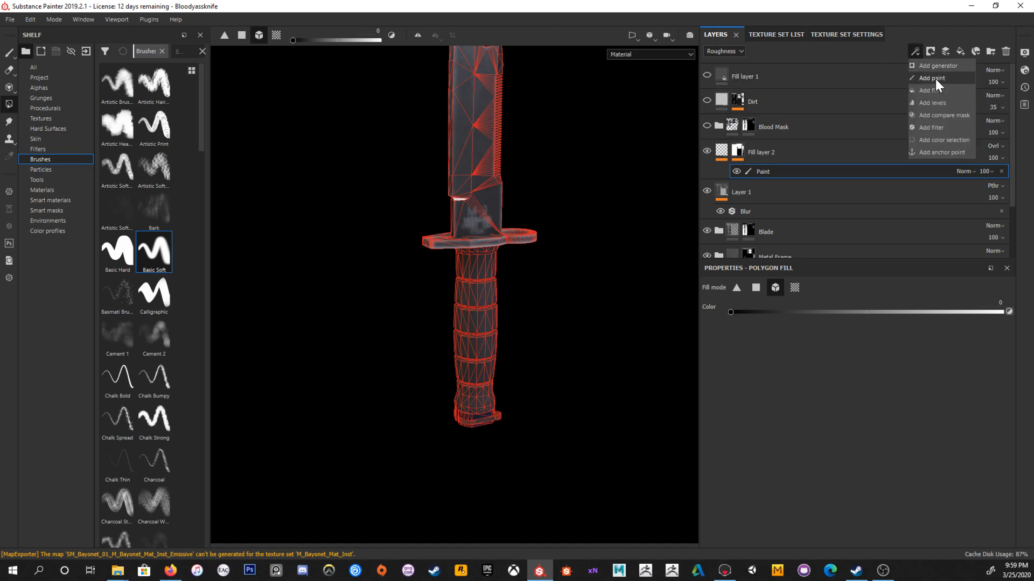
left_click(933, 79)
key("1")
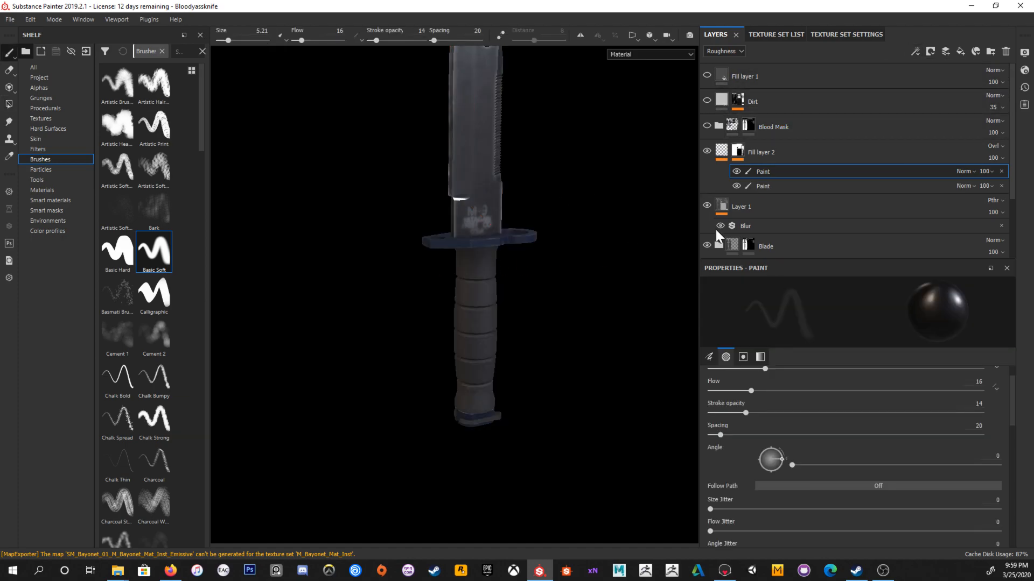
Step: Set the opacity of the mask's upper paint effect to 80 and of the lower one to 90
left_click(986, 171)
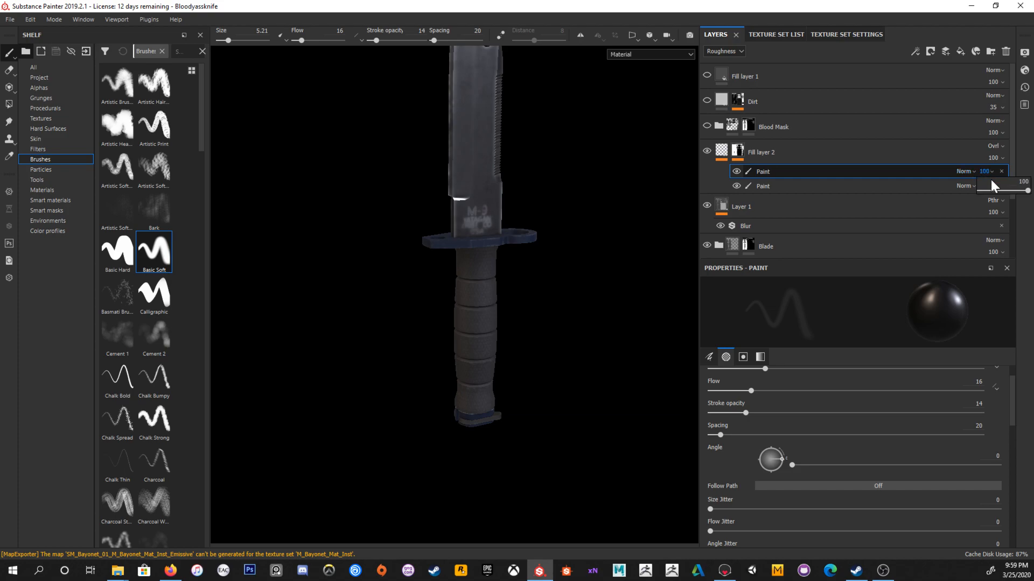
mouse_move(1006, 189)
left_mouse_down()
mouse_move(965, 198)
mouse_move(1024, 201)
mouse_move(993, 213)
mouse_move(1024, 221)
left_mouse_up()
left_click(988, 186)
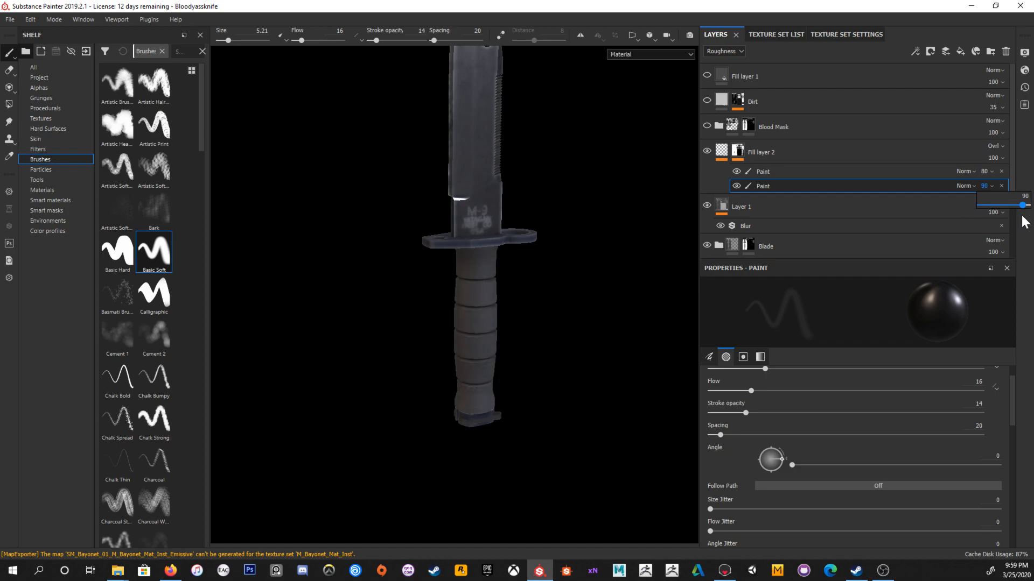
mouse_move(560, 259)
left_mouse_down("alt")
mouse_move(478, 249)
mouse_move(522, 253)
mouse_move(546, 334)
mouse_move(492, 323)
mouse_move(554, 328)
mouse_move(537, 314)
mouse_move(547, 323)
mouse_move(628, 286)
left_mouse_up("alt")
Step: Toggle Fill layer 2's visibility and inspect the blade and guard with the masked curvature overlay
left_click(722, 151)
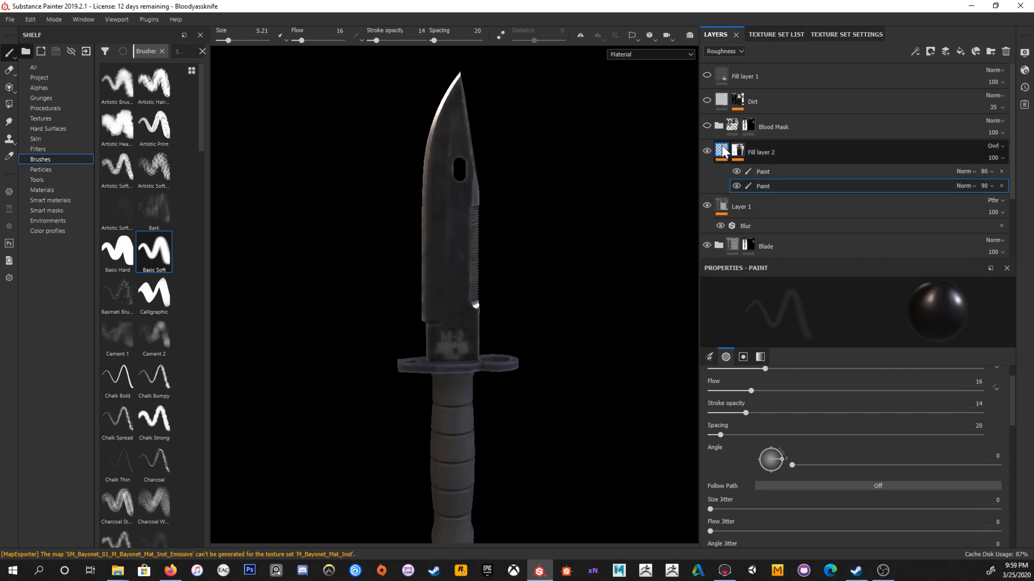
left_click(707, 151)
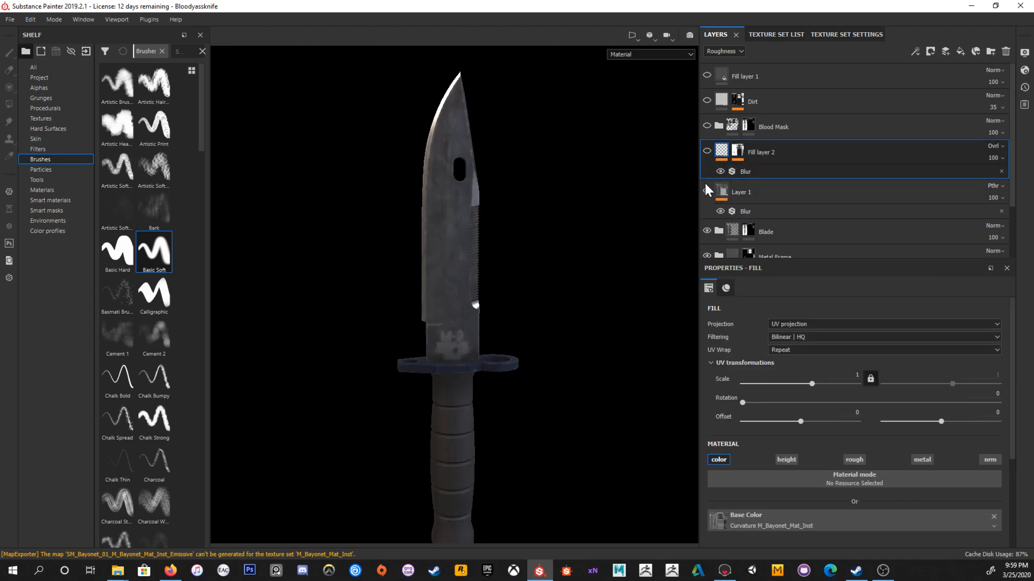
left_click(708, 151)
right_click_drag(541, 224, 509, 229, "shift")
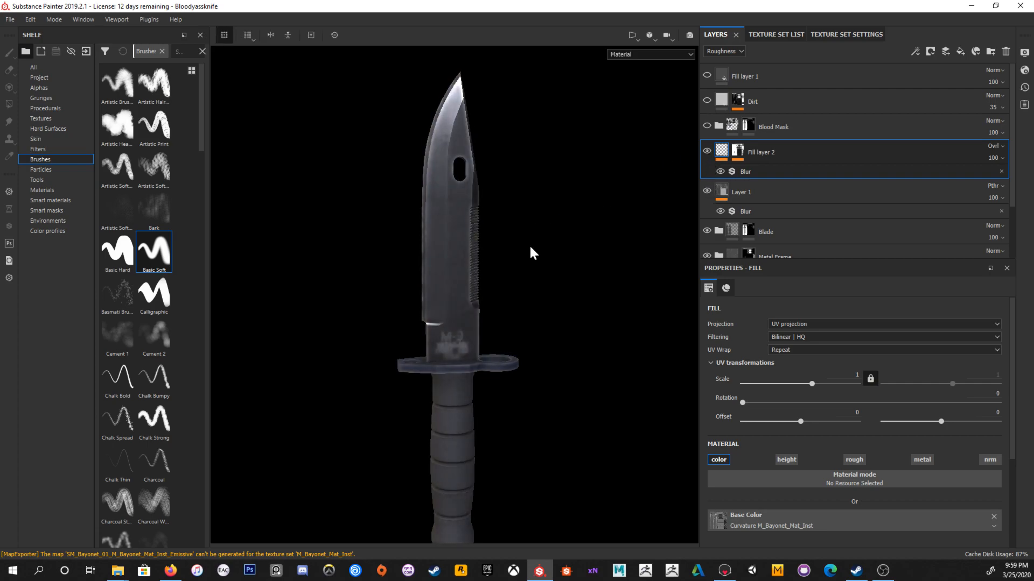
left_click_drag(522, 241, 584, 248, "alt")
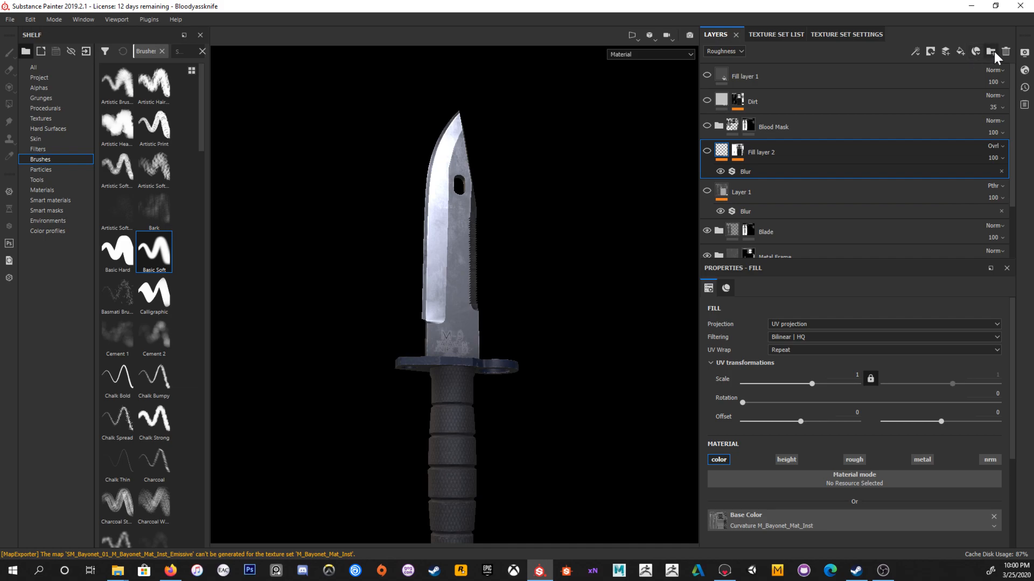
Step: Check the project maps available for the texture set's normal map slot without choosing one
left_click(852, 33)
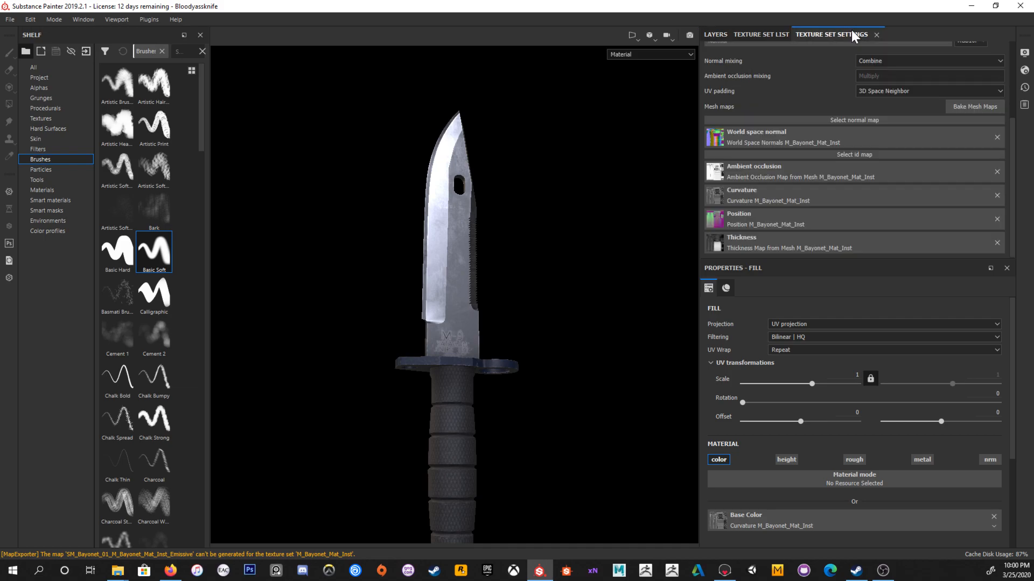
left_click(871, 119)
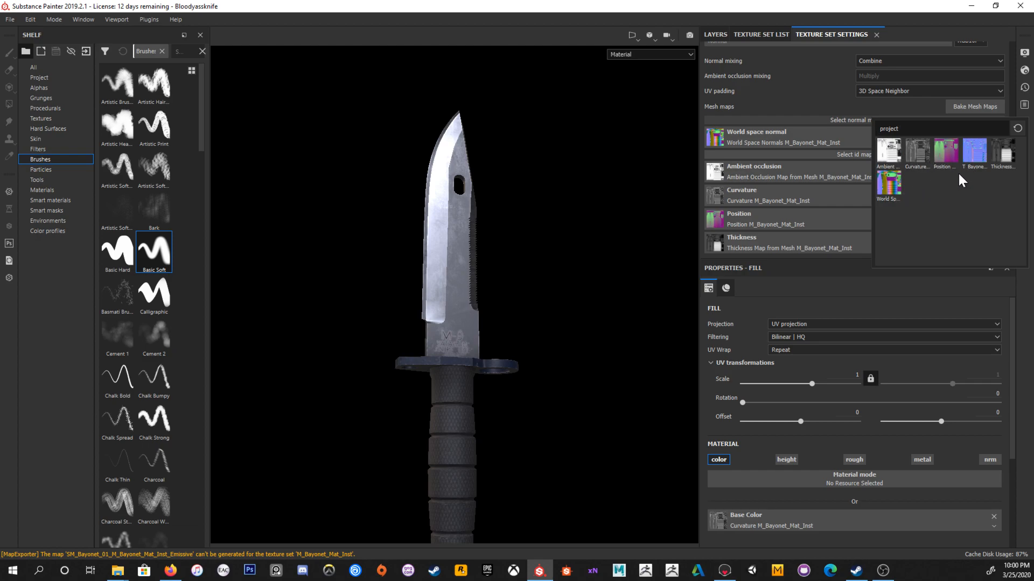
left_click(816, 106)
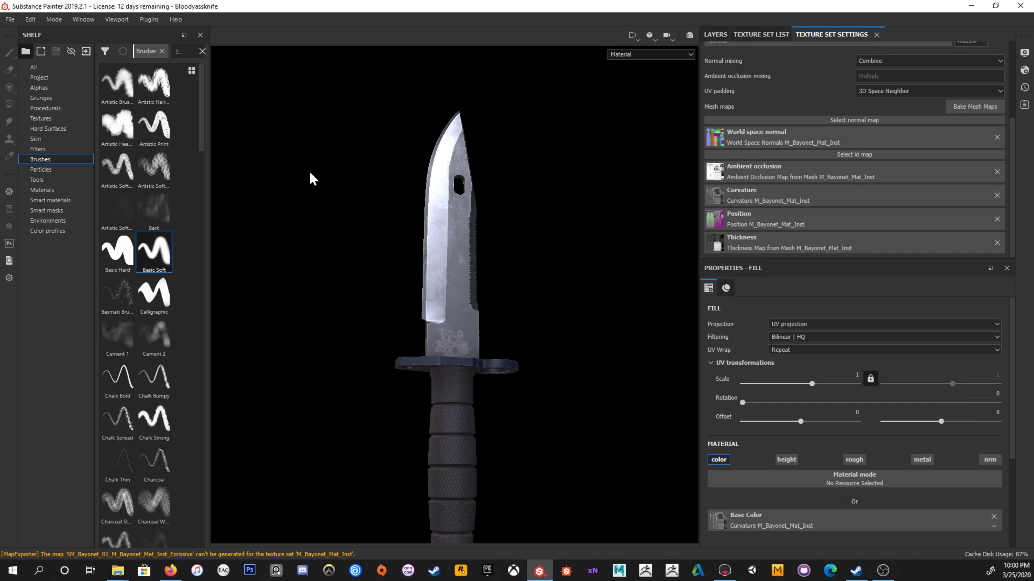